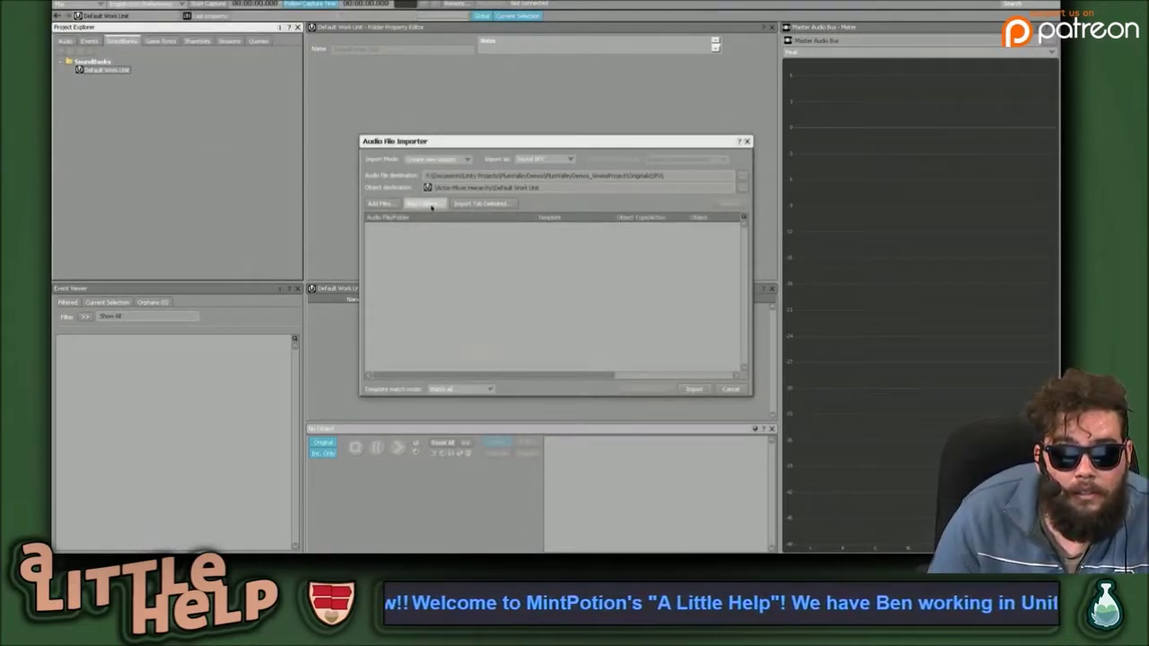
Browse the Downloads folder for whole folders to import, then cancel.
{"action": "left_click", "coordinate": [426, 204]}
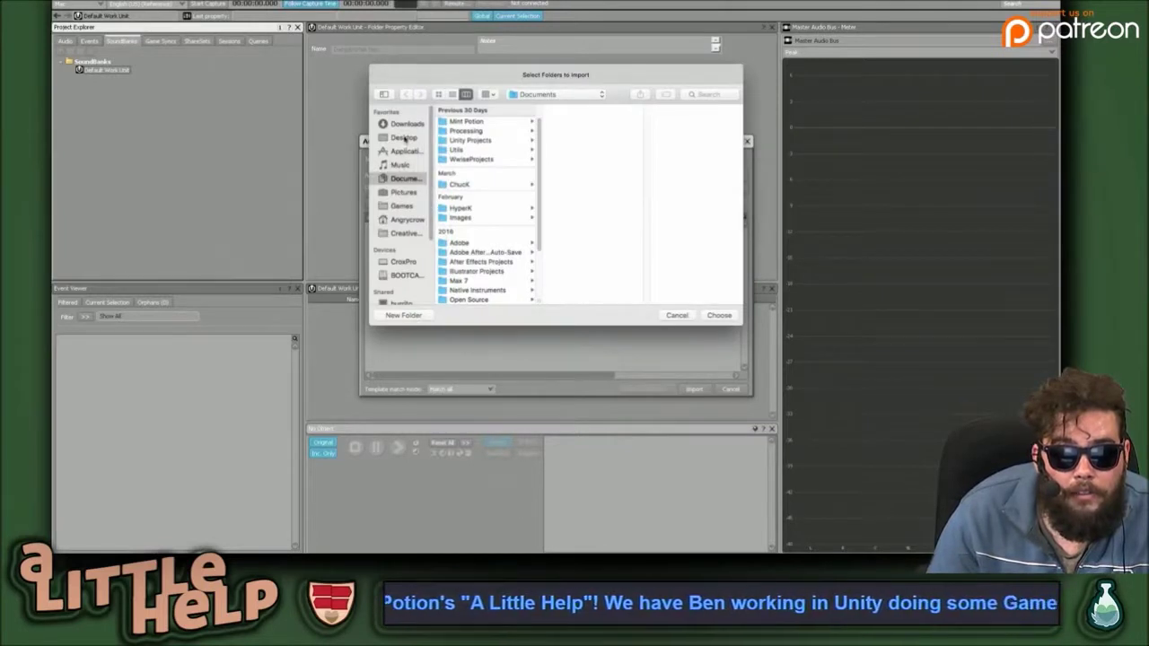
{"action": "left_click", "coordinate": [406, 124]}
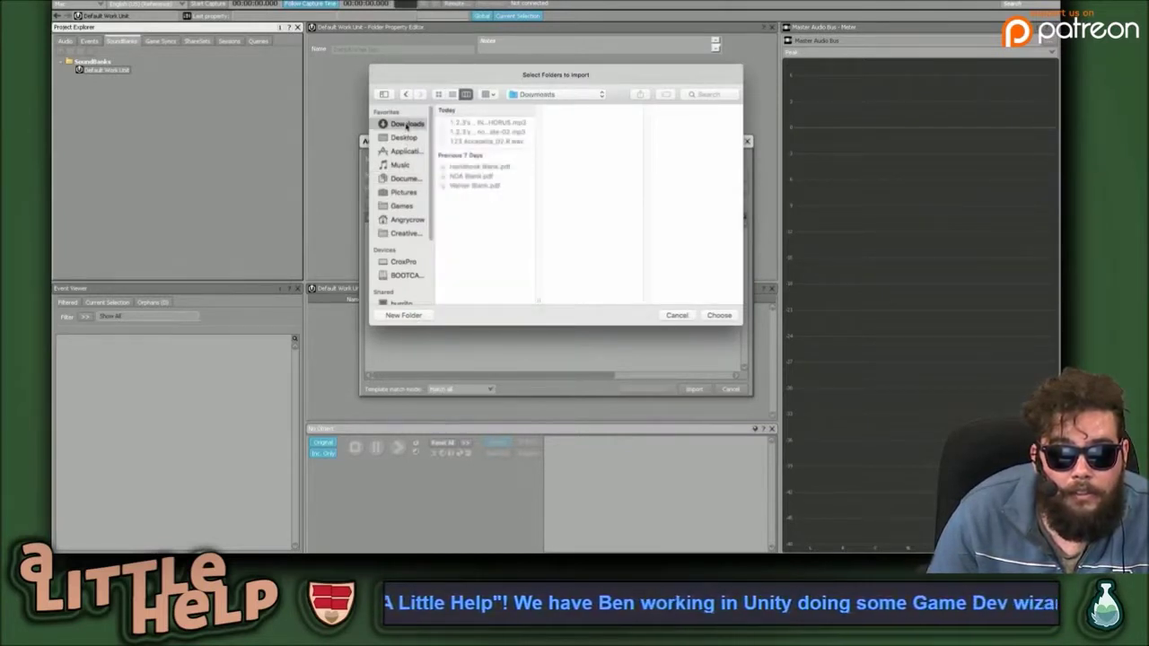
{"action": "left_click", "coordinate": [677, 316]}
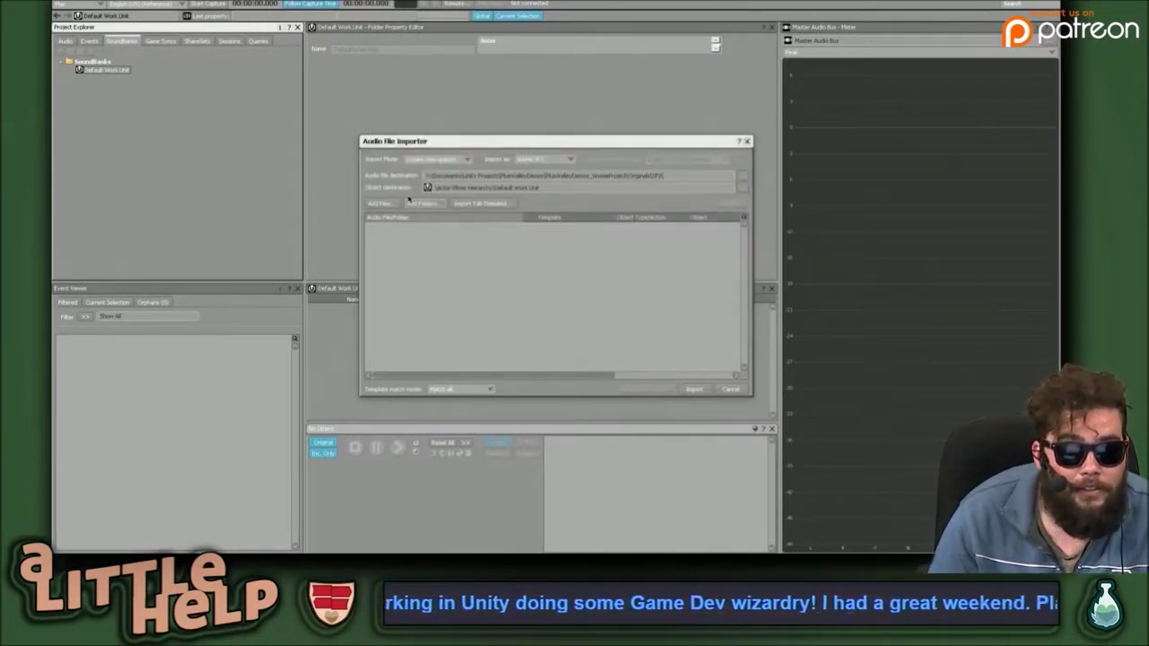
Choose 123 Accapella_02.R.wav from Downloads as an individual audio file to import.
{"action": "left_click", "coordinate": [381, 205]}
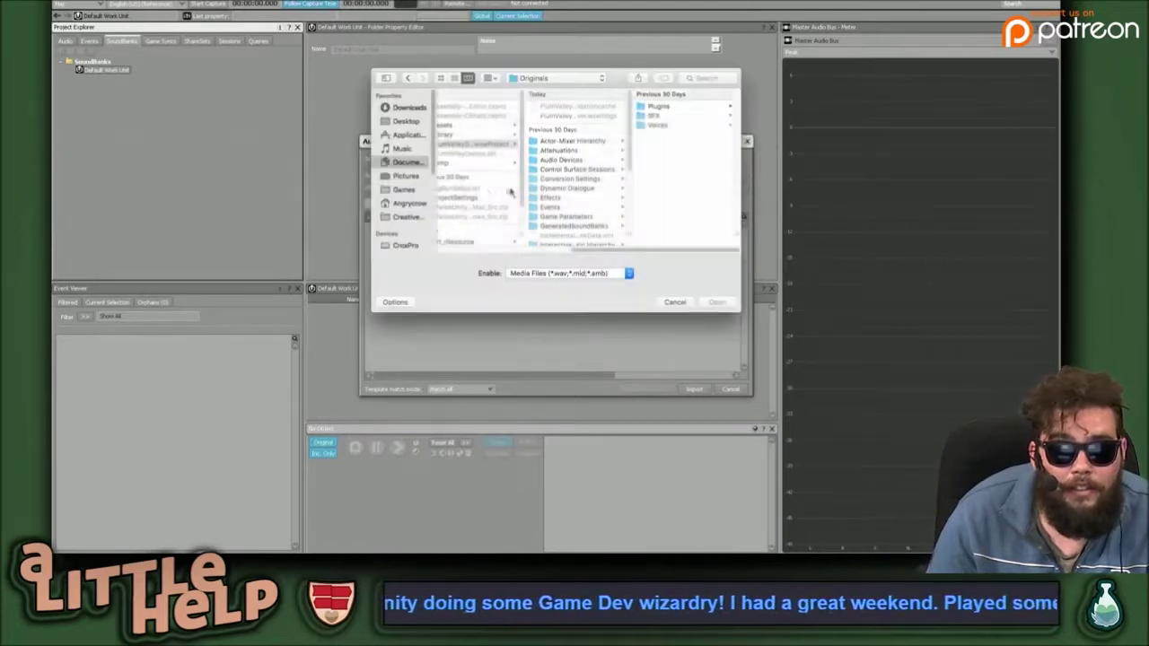
{"action": "left_click", "coordinate": [401, 107]}
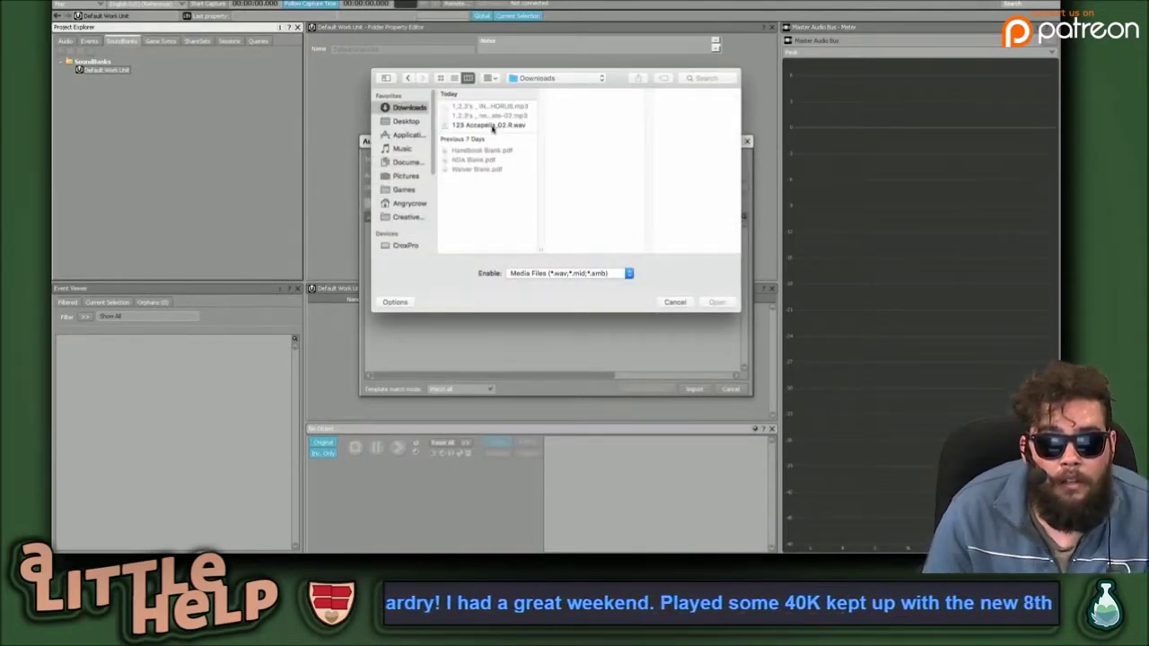
{"action": "left_click", "coordinate": [490, 126]}
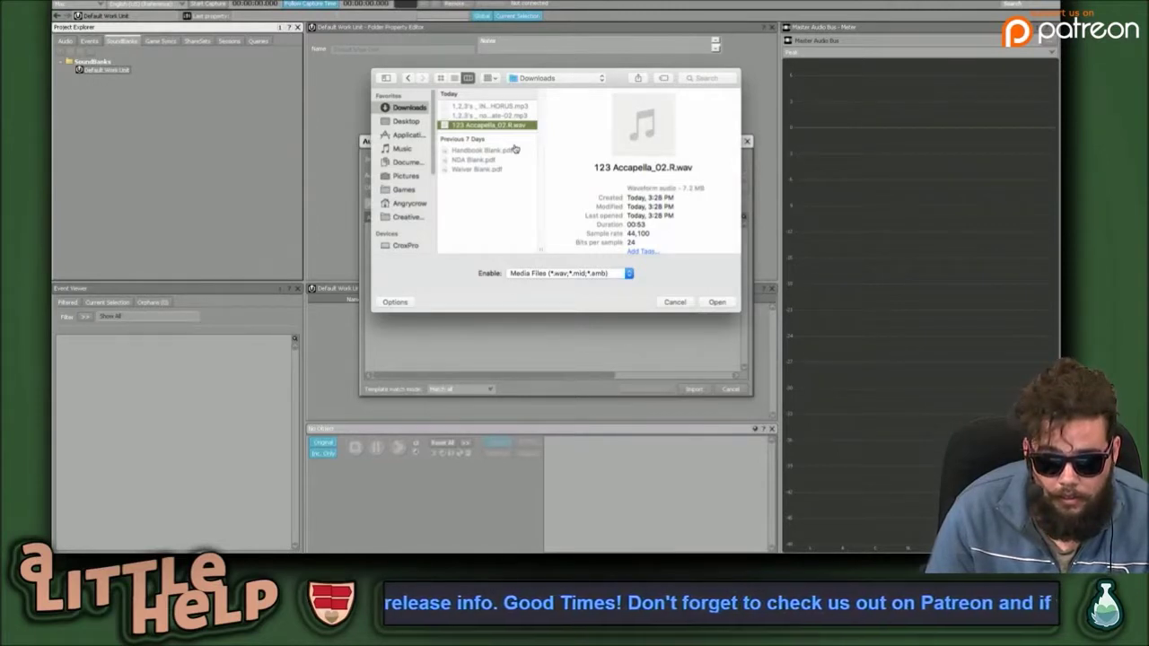
{"action": "key", "text": "Return"}
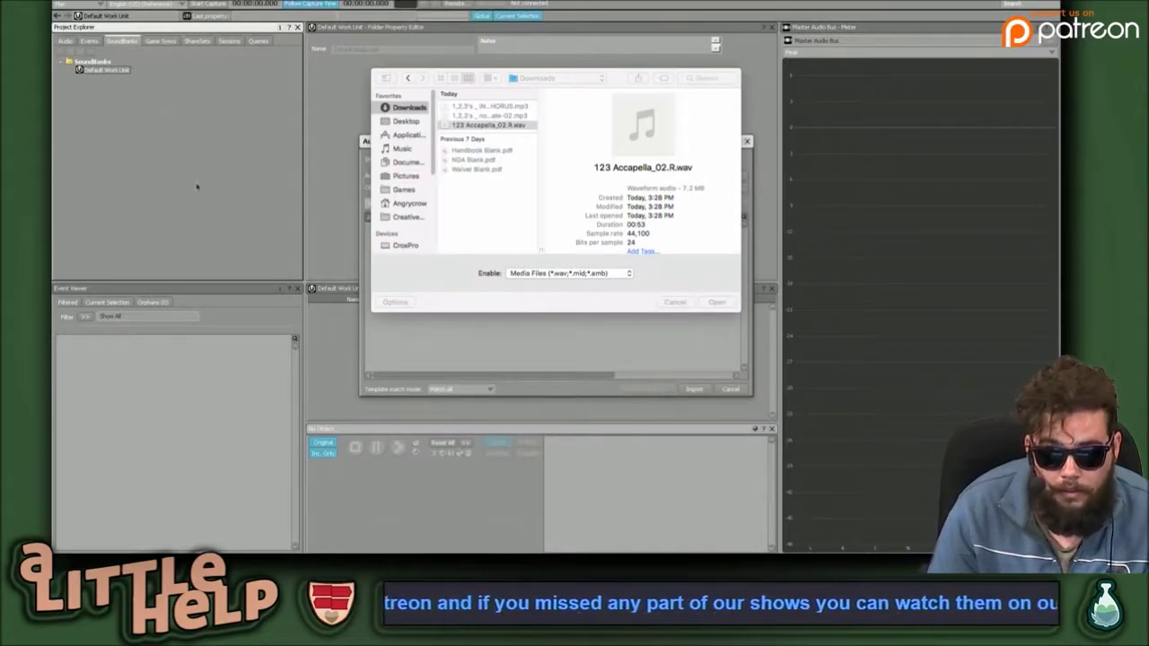
{"action": "key", "text": "ctrl+Up"}
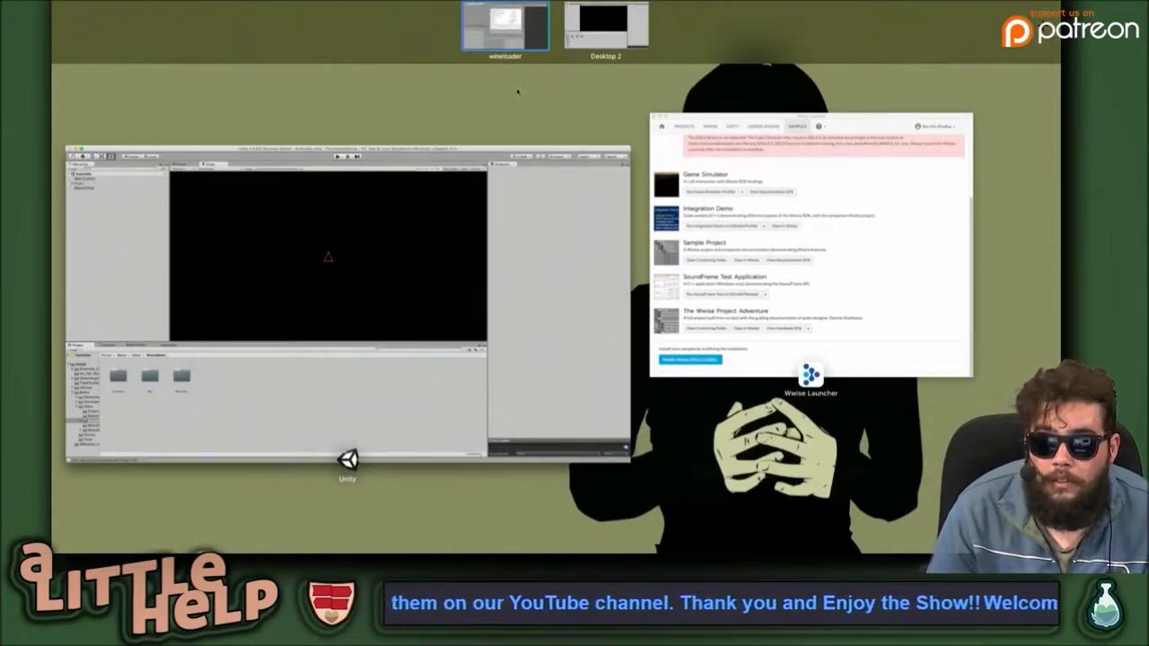
Select both mp3 files in the Downloads folder and open them with Audacity.app.
{"action": "left_click", "coordinate": [537, 231]}
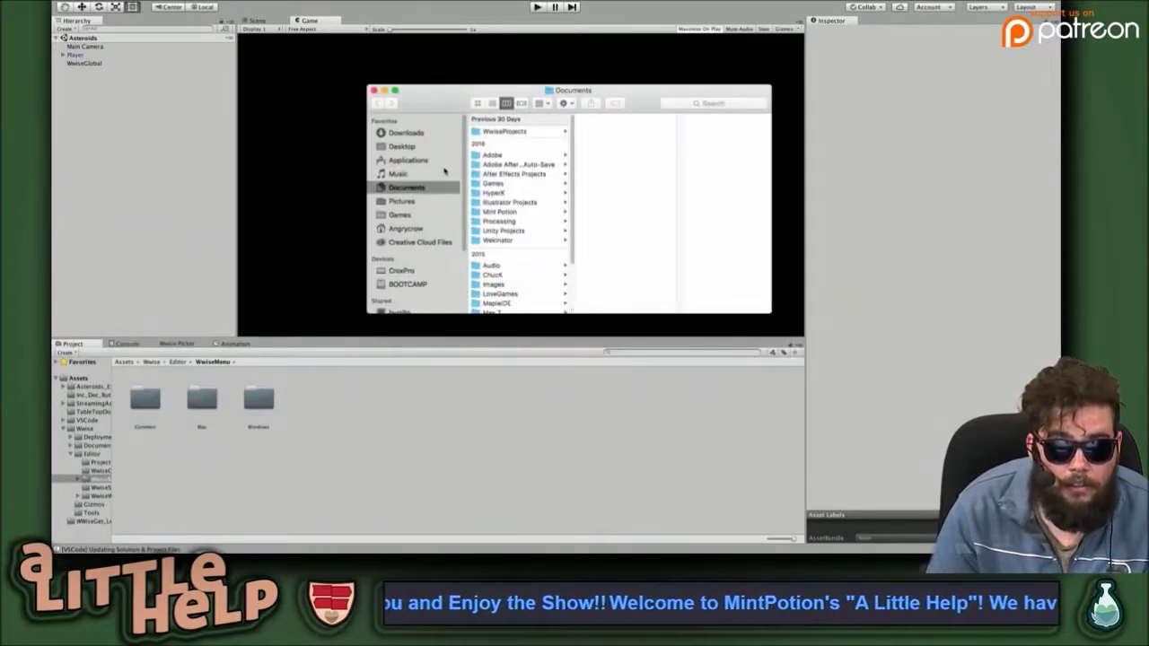
{"action": "left_click", "coordinate": [410, 133]}
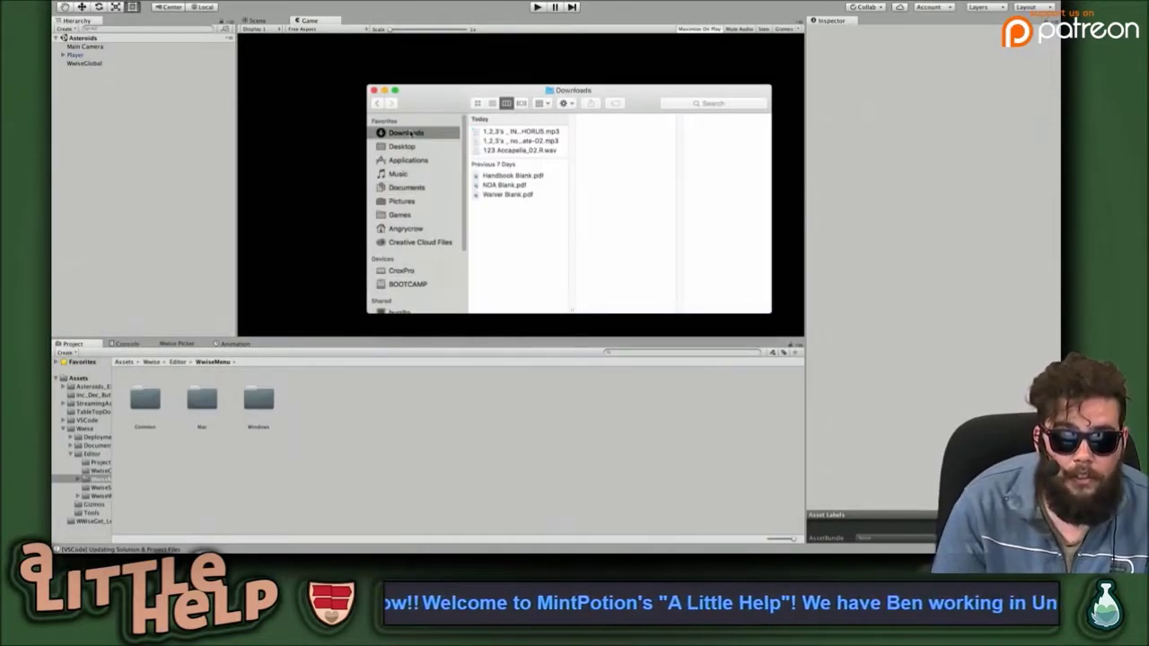
{"action": "left_click", "coordinate": [530, 132]}
{"action": "left_click", "coordinate": [529, 142], "text": "shift"}
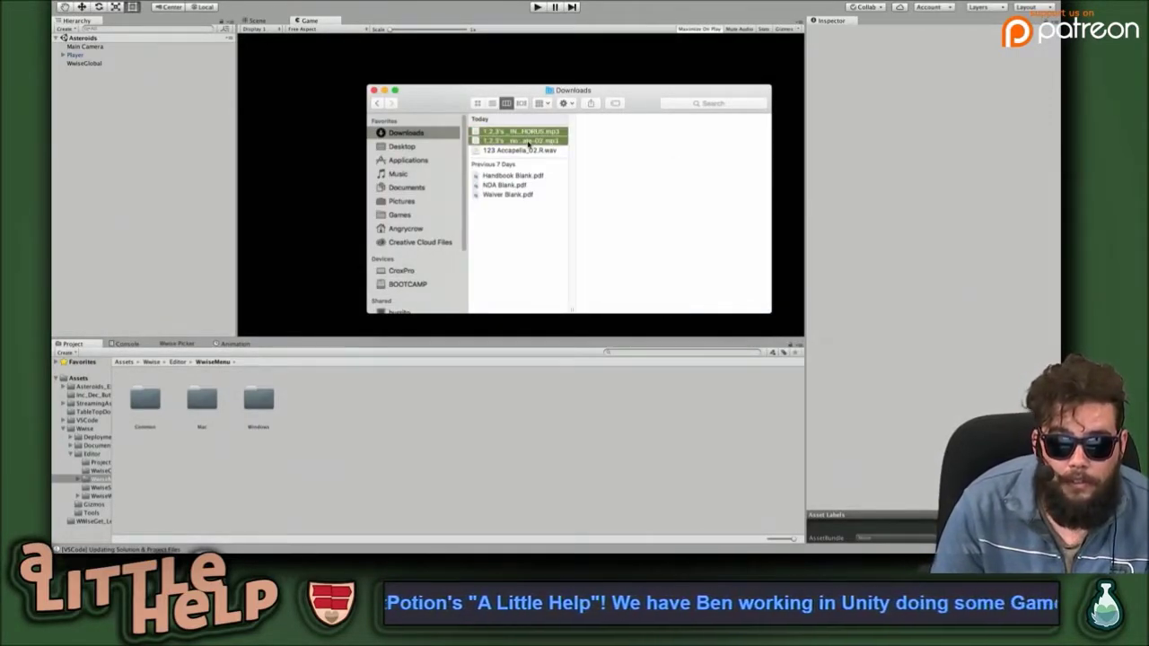
{"action": "right_click", "coordinate": [530, 143]}
{"action": "mouse_move", "coordinate": [584, 172]}
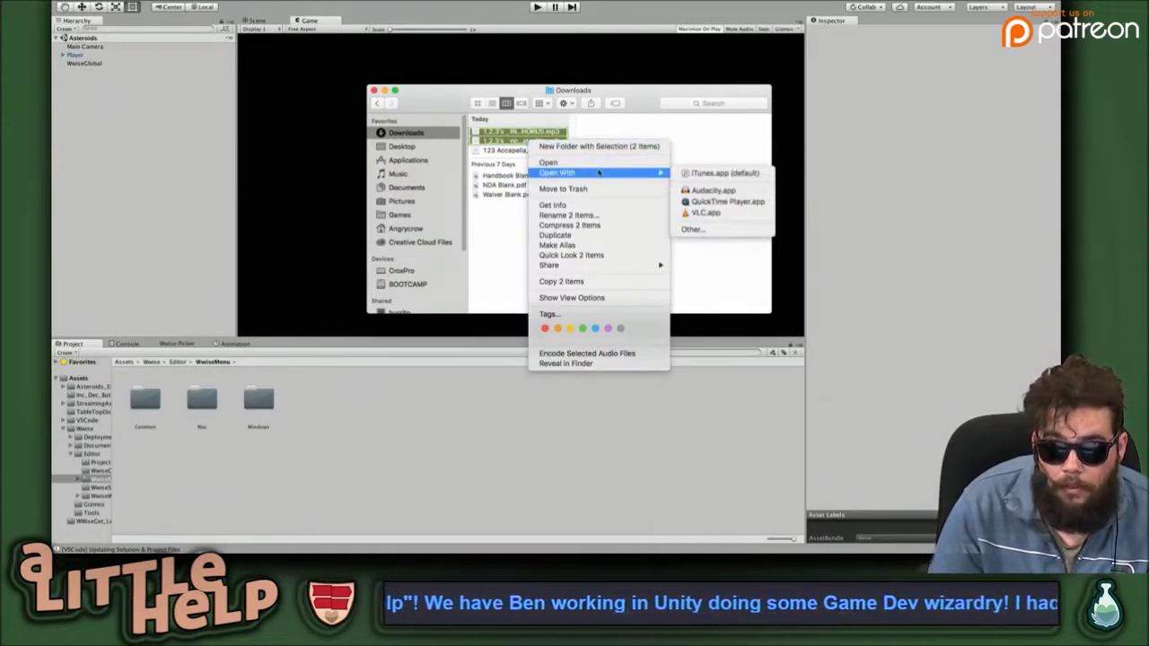
{"action": "left_click", "coordinate": [714, 192]}
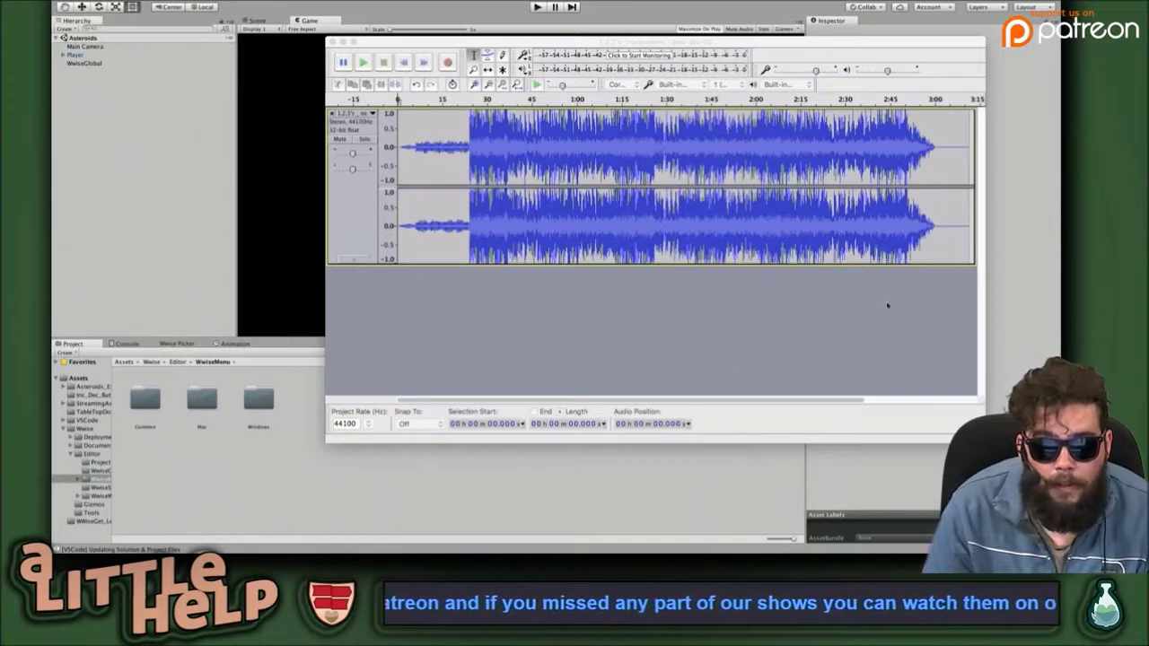
Export the Audacity track as a WAV to the Desktop, then quit without saving changes.
{"action": "left_click", "coordinate": [709, 313]}
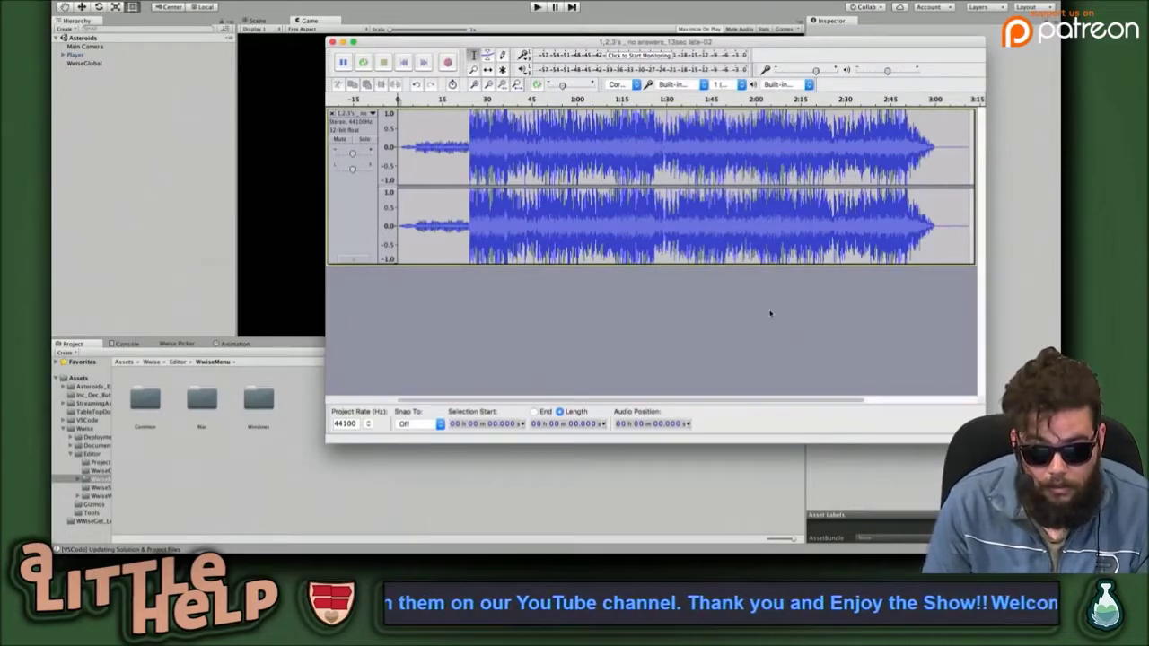
{"action": "key", "text": "super+shift+e"}
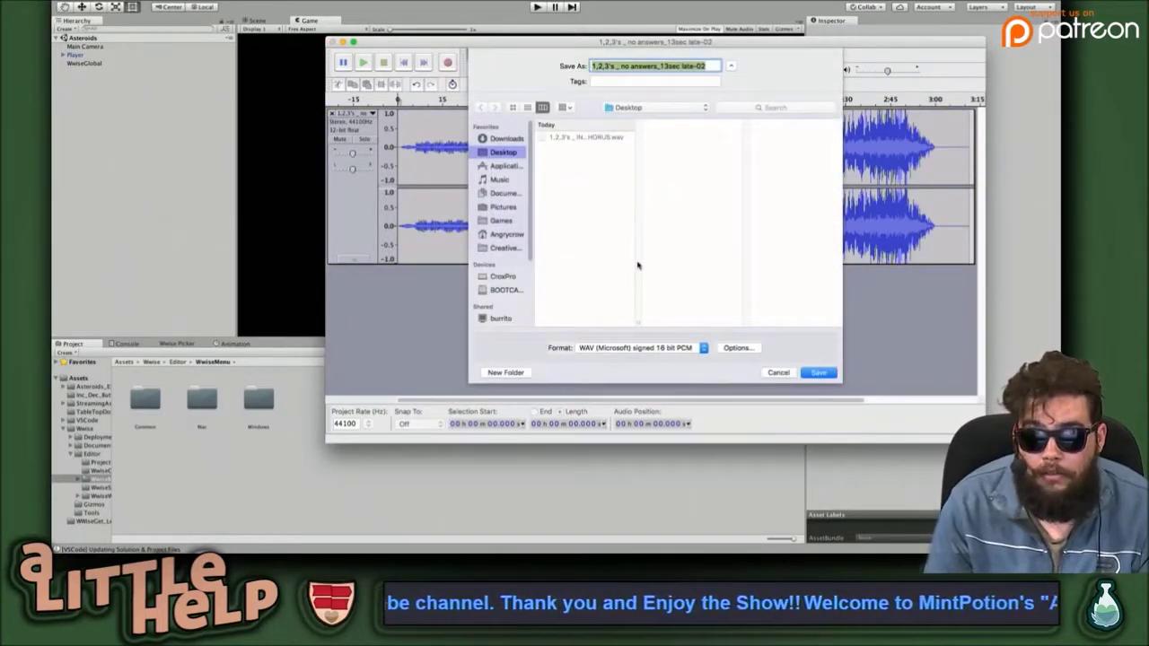
{"action": "key", "text": "Return"}
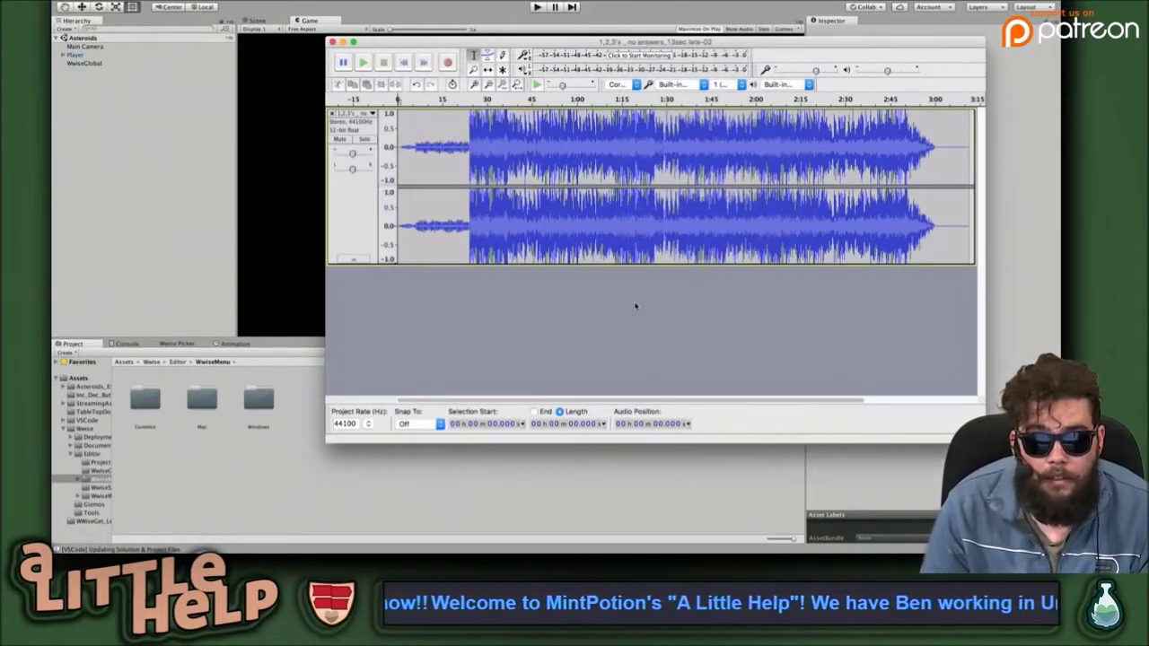
{"action": "key", "text": "super+q"}
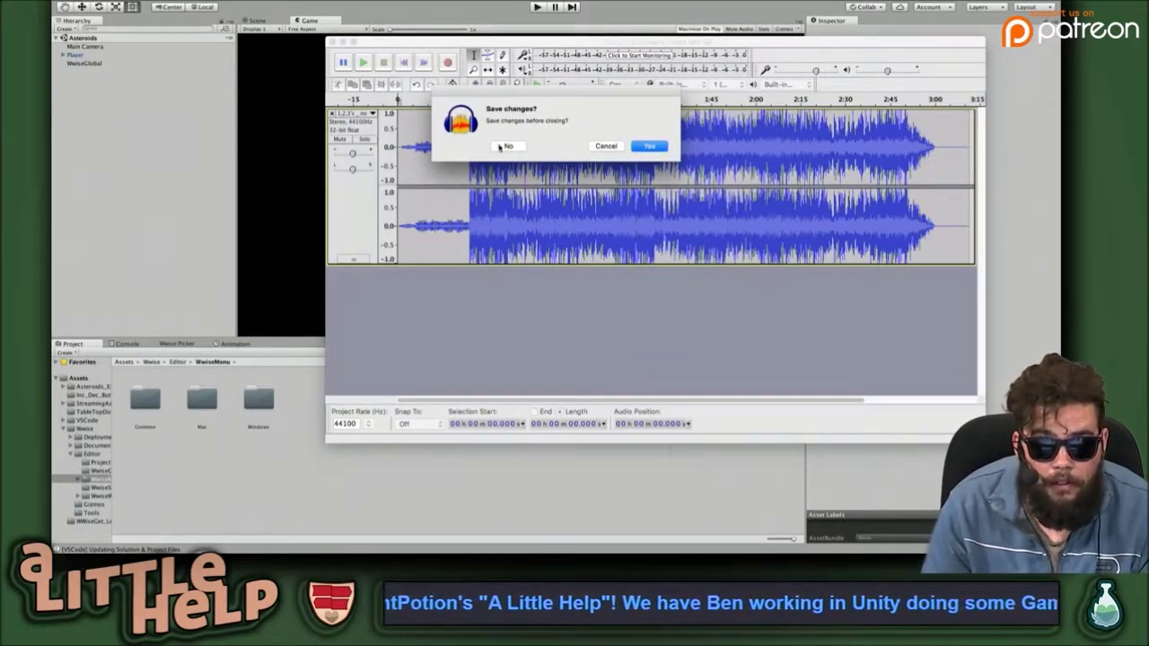
{"action": "left_click", "coordinate": [508, 146]}
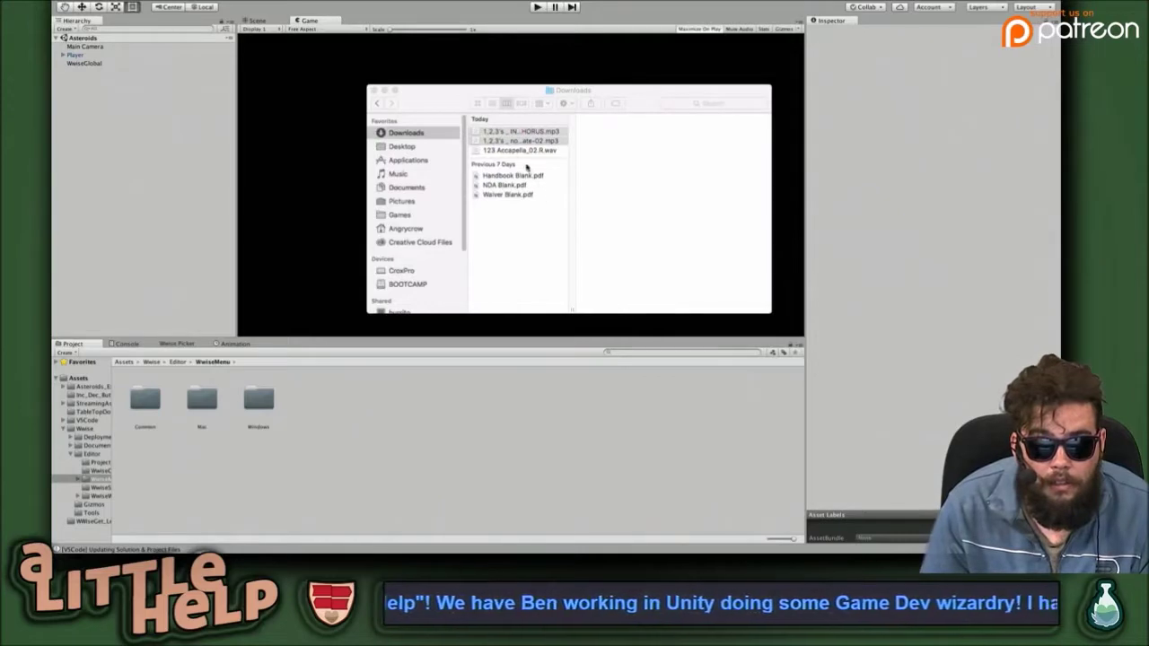
Move 123 Accapella_02.R.wav to the Desktop and return to Wwise's file chooser.
{"action": "left_click_drag", "start_coordinate": [508, 151], "coordinate": [437, 164]}
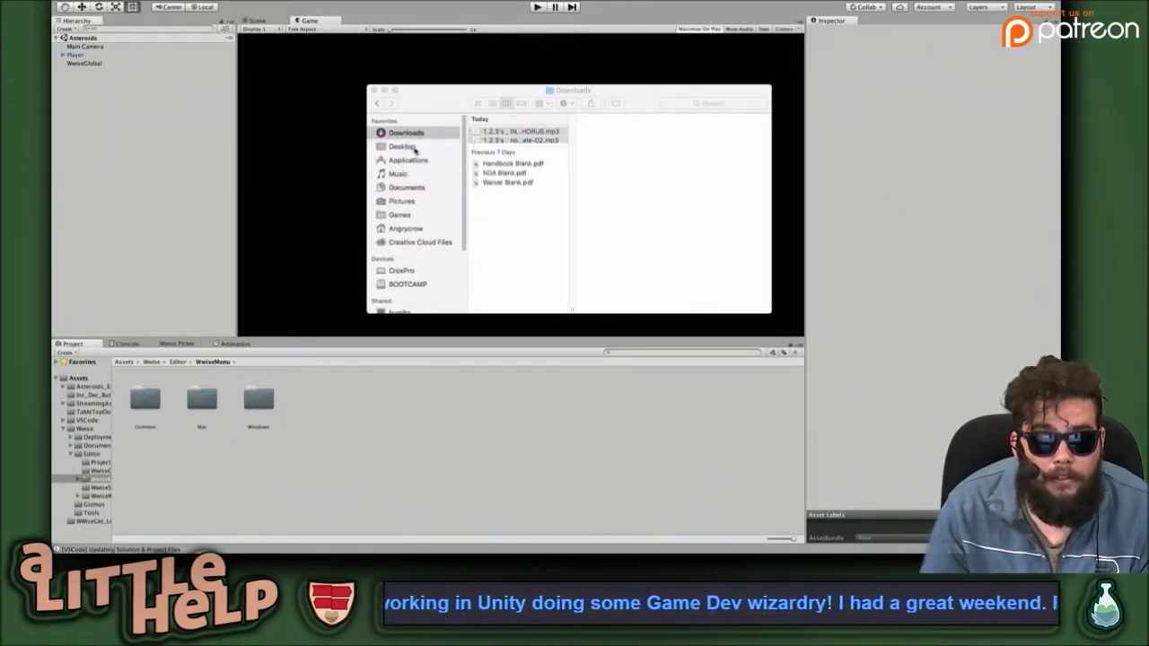
{"action": "key", "text": "super+w"}
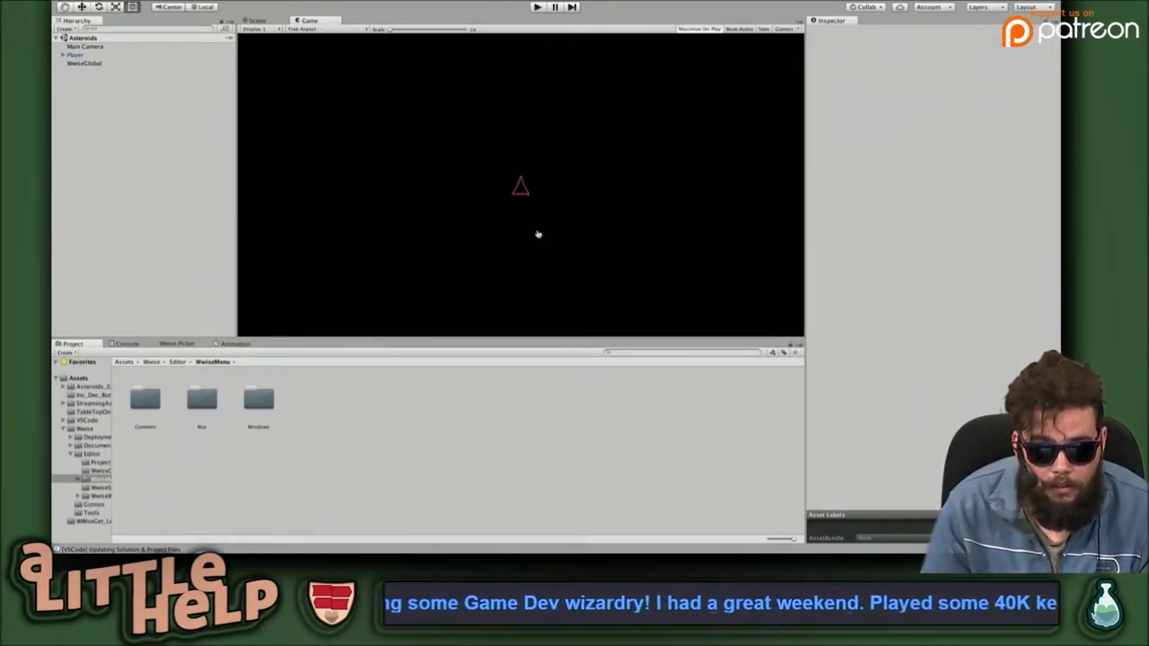
{"action": "key", "text": "super+Tab"}
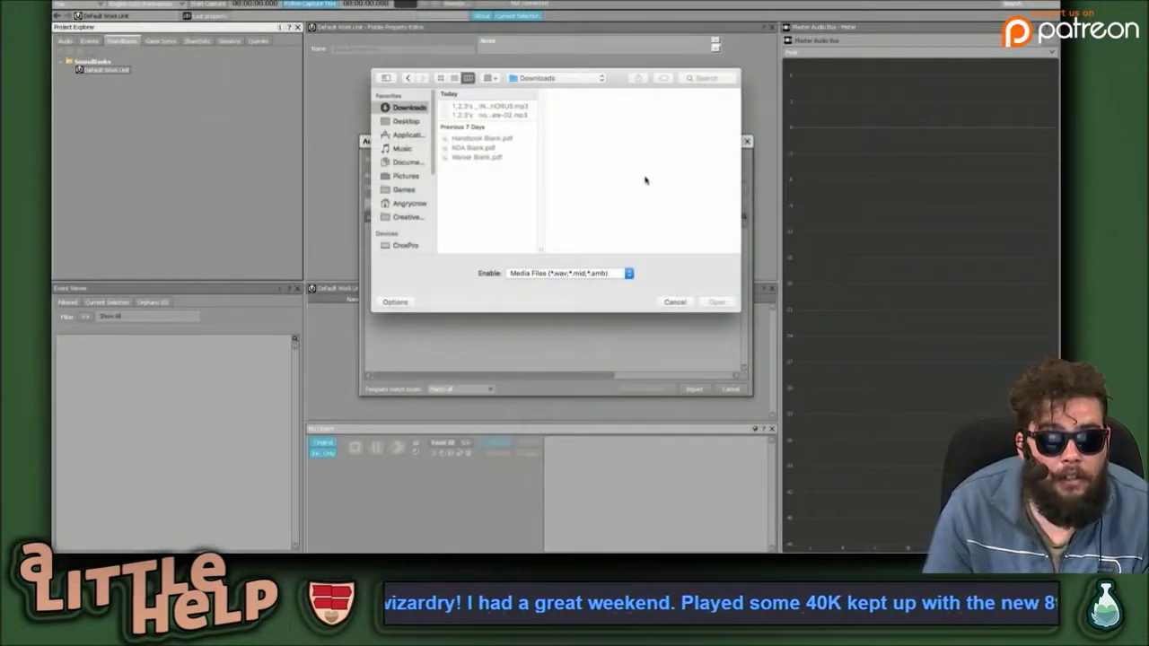
Select the three WAV files on the Desktop and add them to the import list.
{"action": "left_click", "coordinate": [397, 122]}
{"action": "left_click_drag", "start_coordinate": [494, 136], "coordinate": [505, 96]}
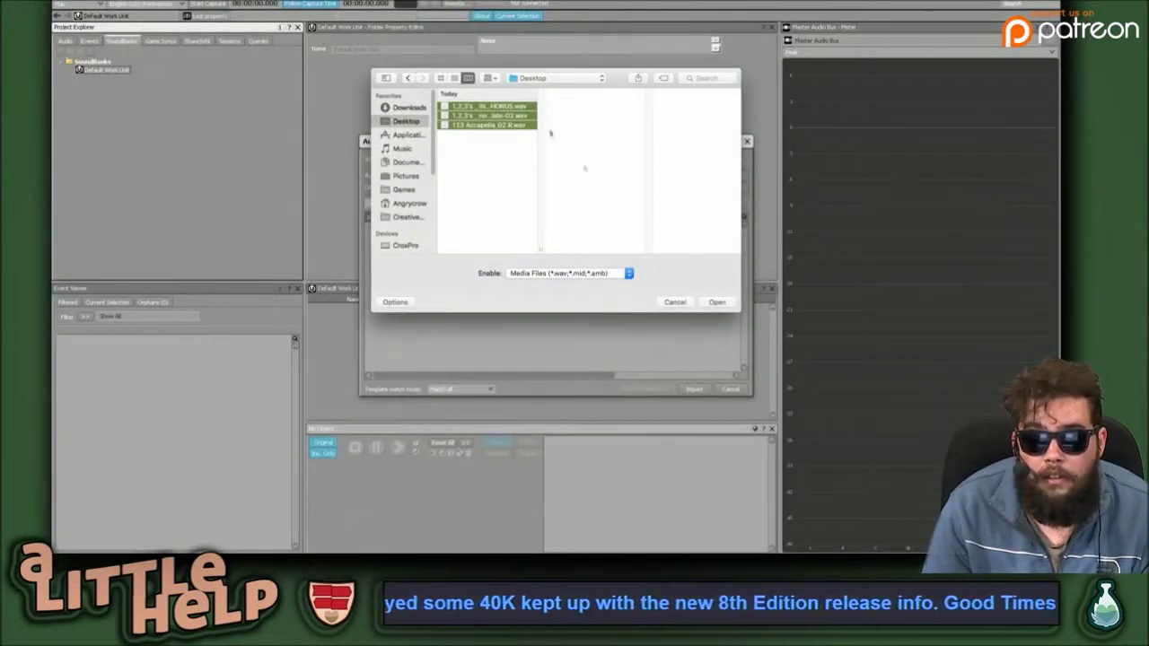
{"action": "left_click", "coordinate": [716, 302]}
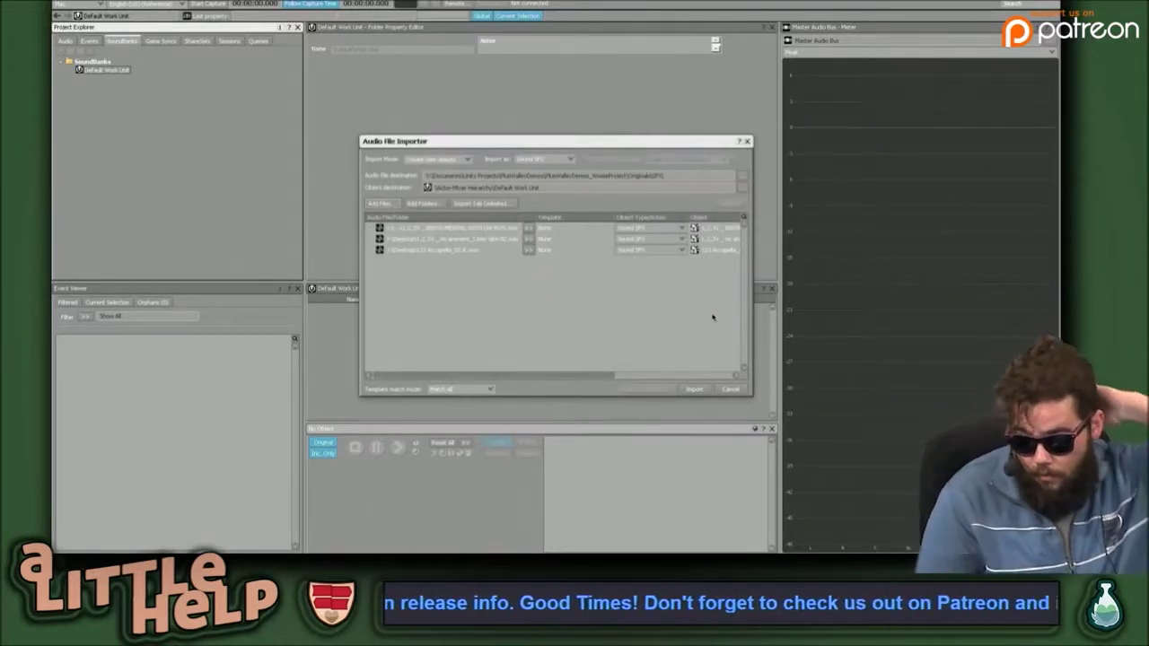
Keep Sound SFX type and None template, then import all three files.
{"action": "left_click", "coordinate": [658, 228]}
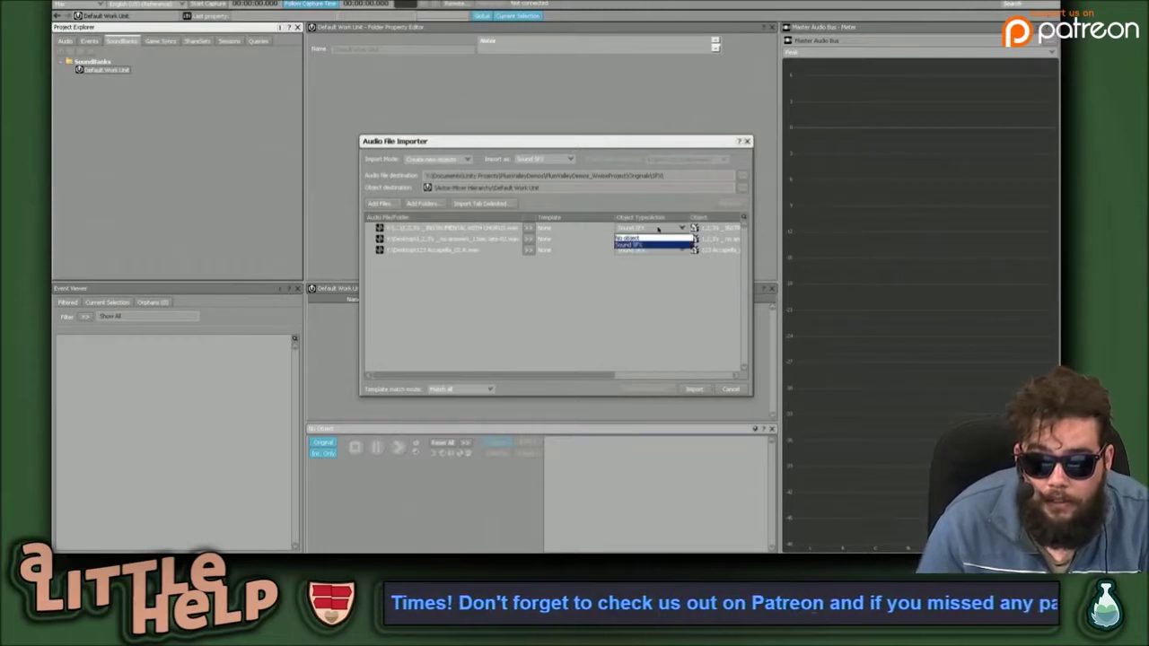
{"action": "left_click", "coordinate": [660, 243]}
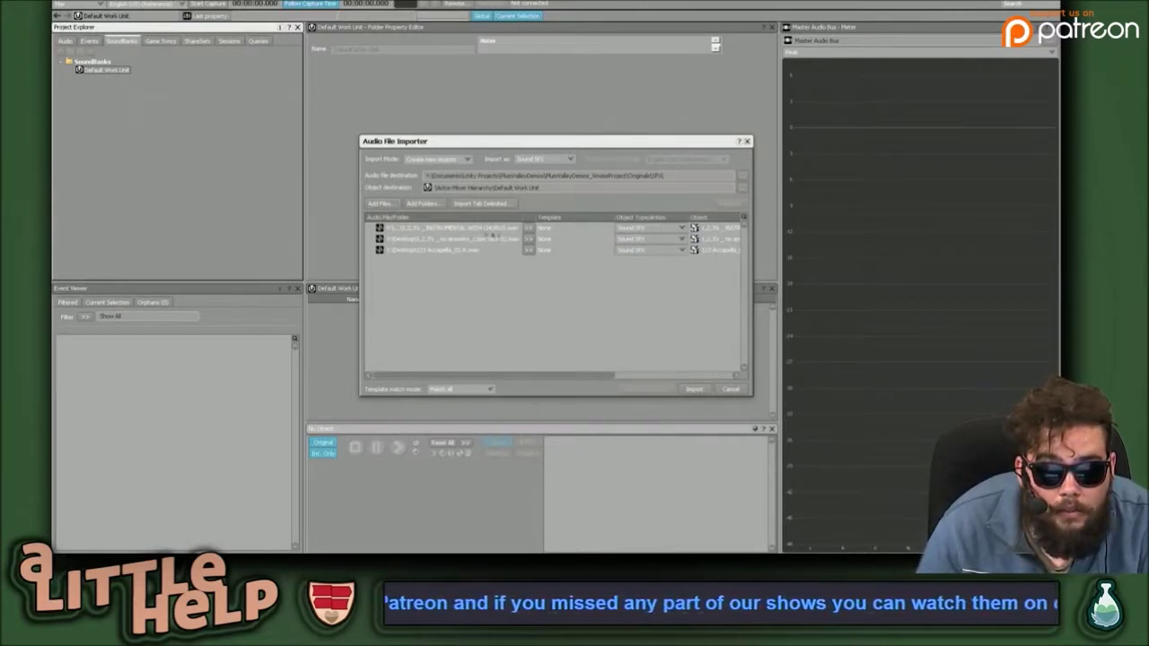
{"action": "left_click", "coordinate": [527, 230]}
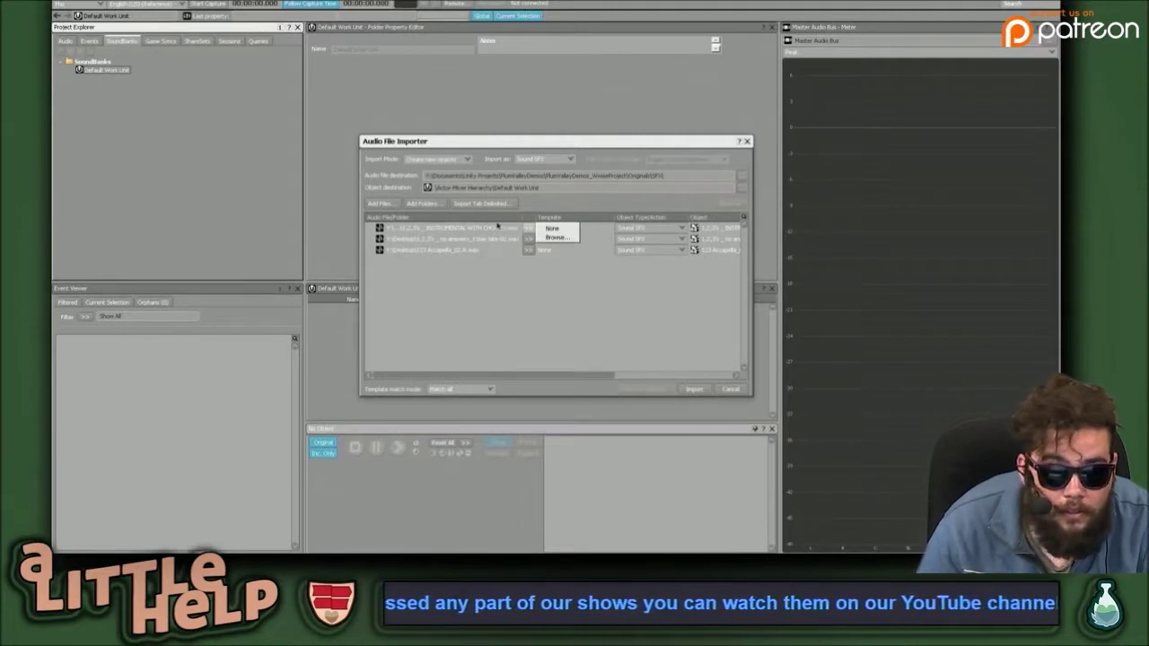
{"action": "left_click", "coordinate": [493, 228]}
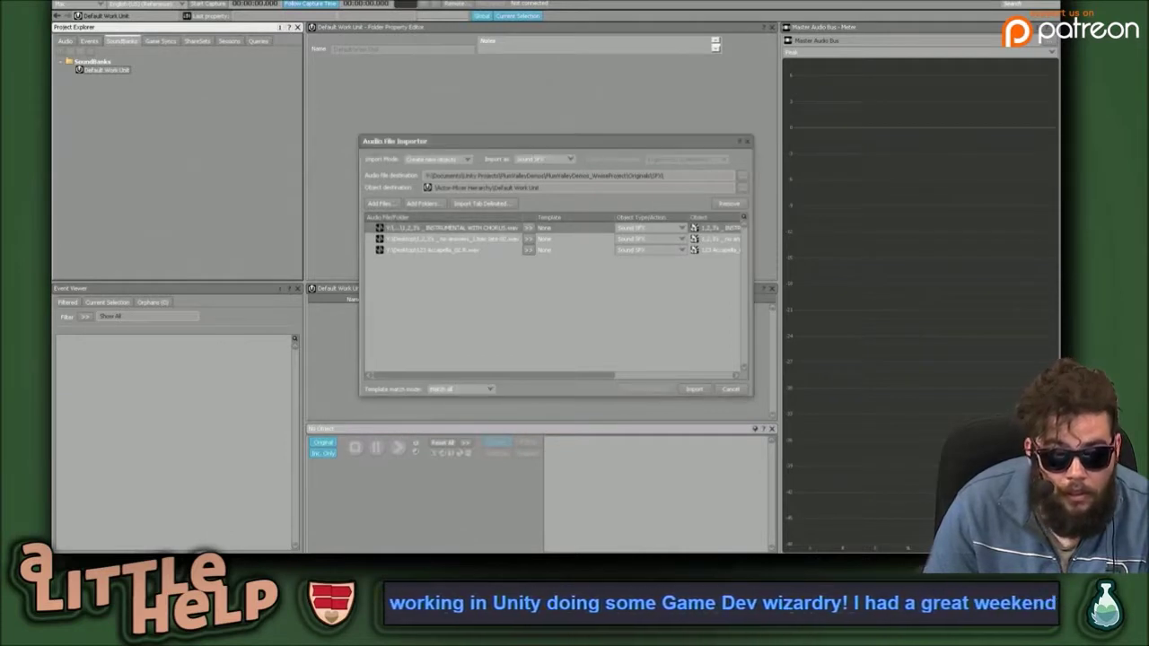
{"action": "left_click", "coordinate": [488, 259]}
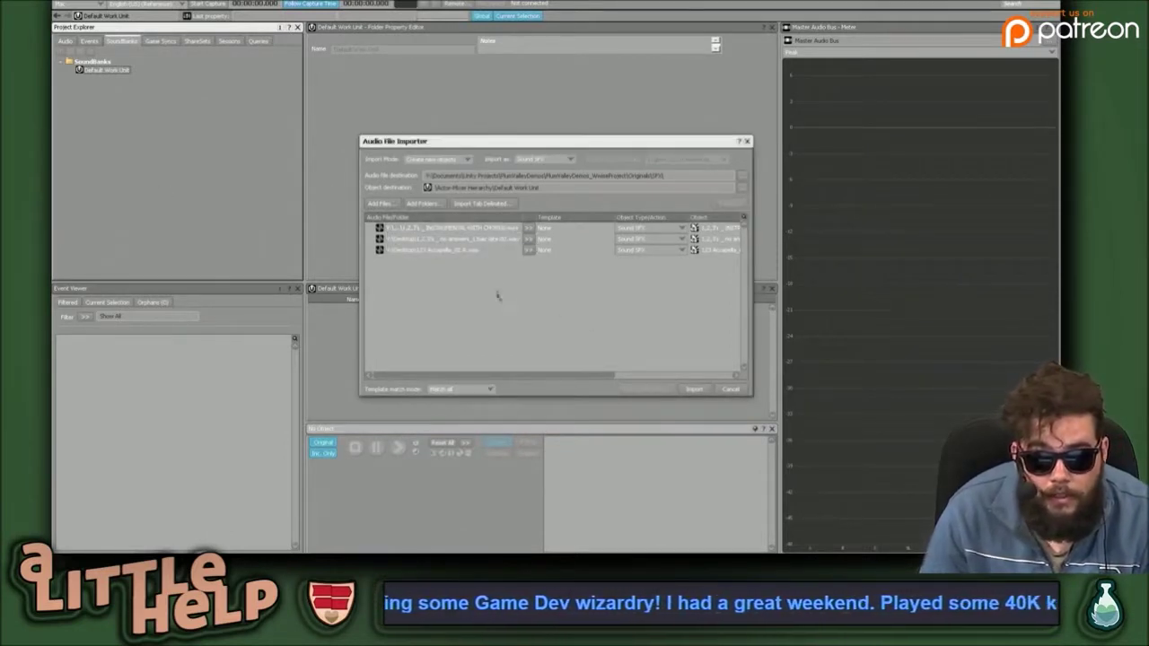
{"action": "left_click", "coordinate": [421, 230]}
{"action": "left_click", "coordinate": [423, 253], "text": "shift"}
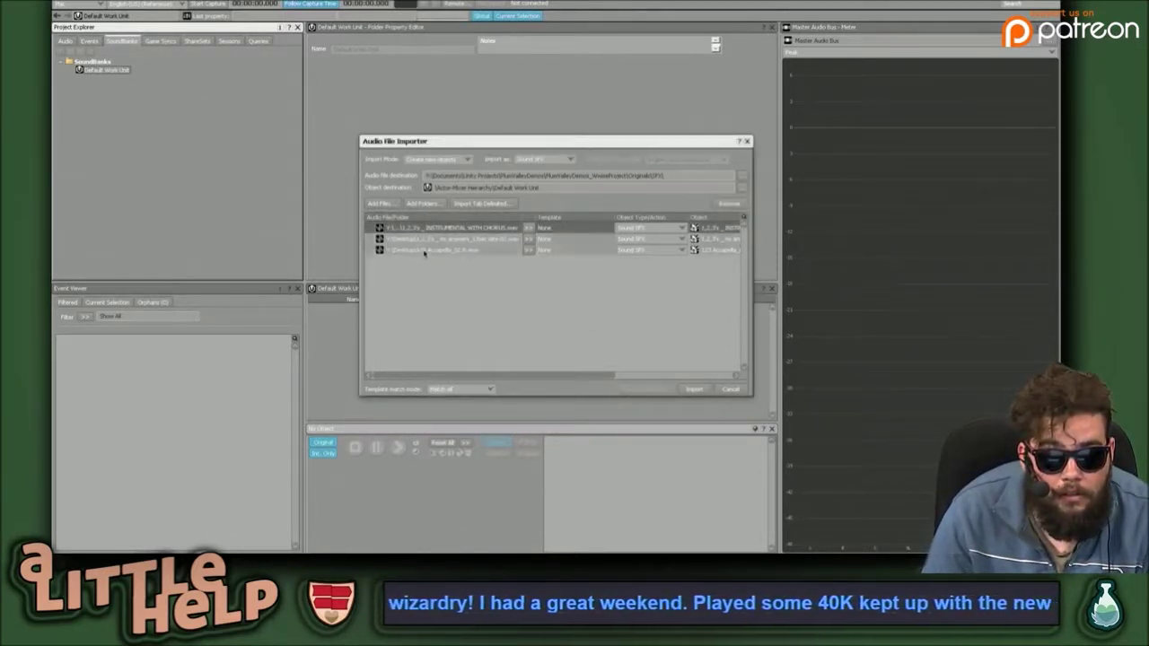
{"action": "left_click", "coordinate": [692, 389]}
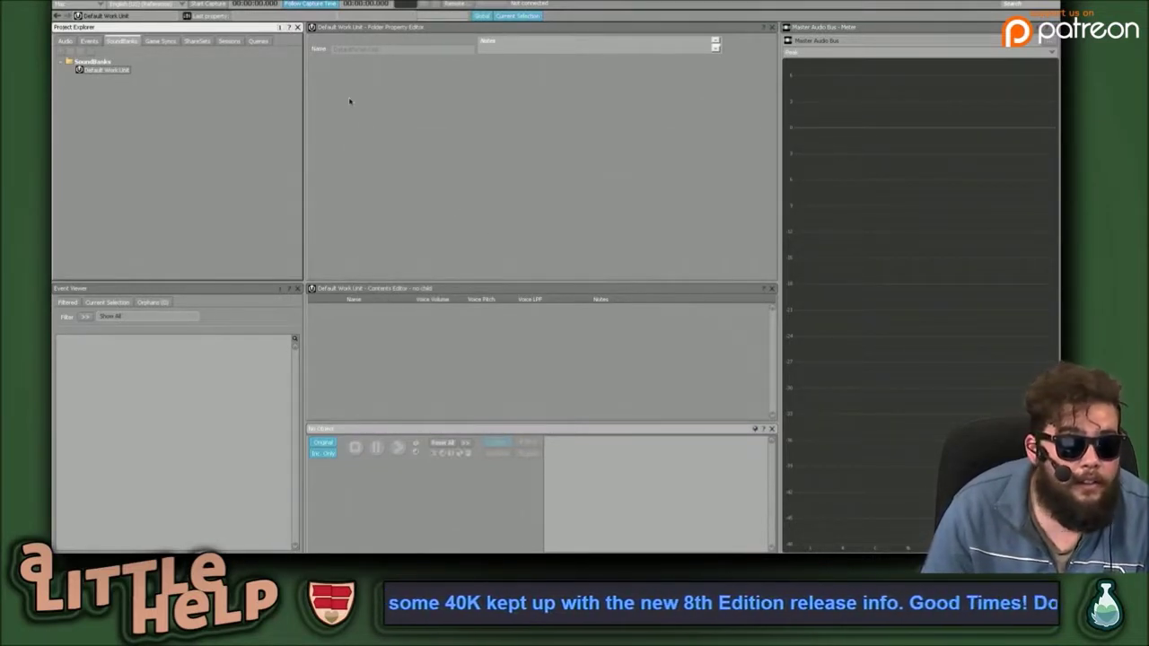
Browse the Audio, SoundBanks, Game Syncs, ShareSets, Sessions and Events tabs, ending on Audio.
{"action": "left_click", "coordinate": [65, 42]}
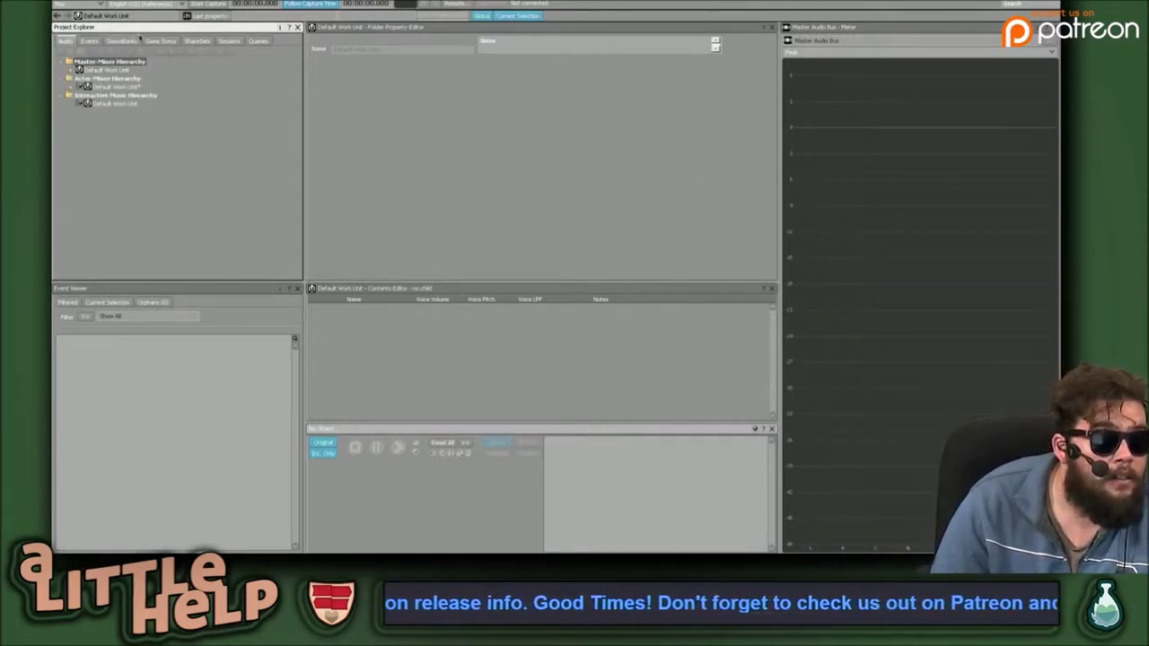
{"action": "left_click", "coordinate": [123, 41]}
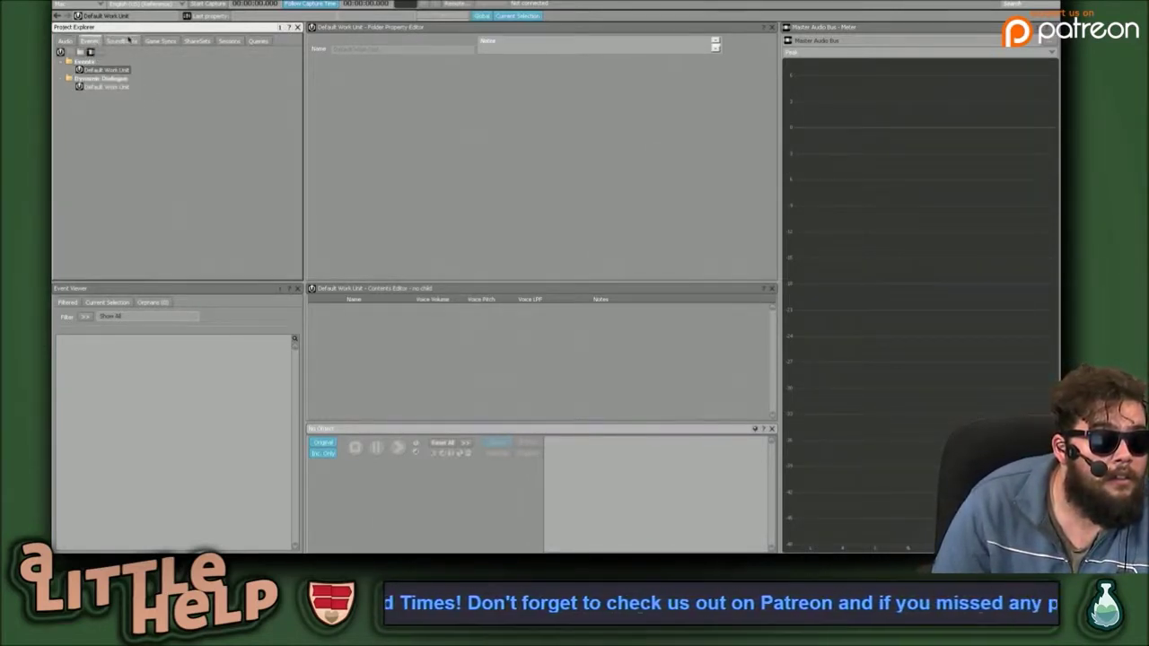
{"action": "left_click", "coordinate": [163, 44]}
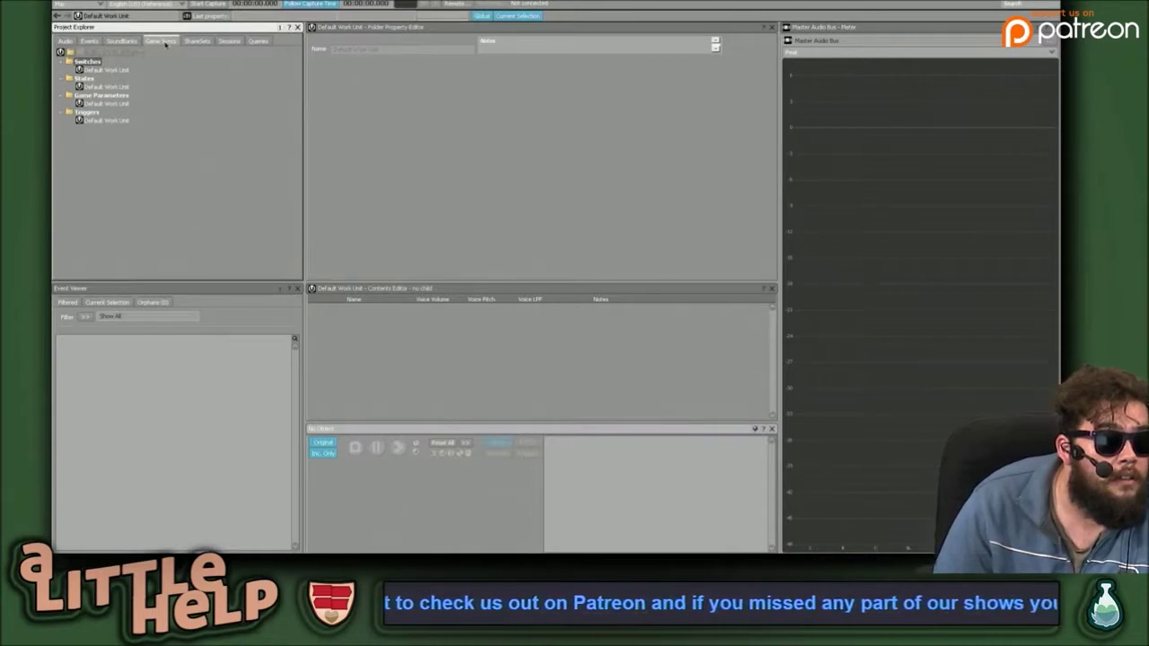
{"action": "left_click", "coordinate": [197, 40]}
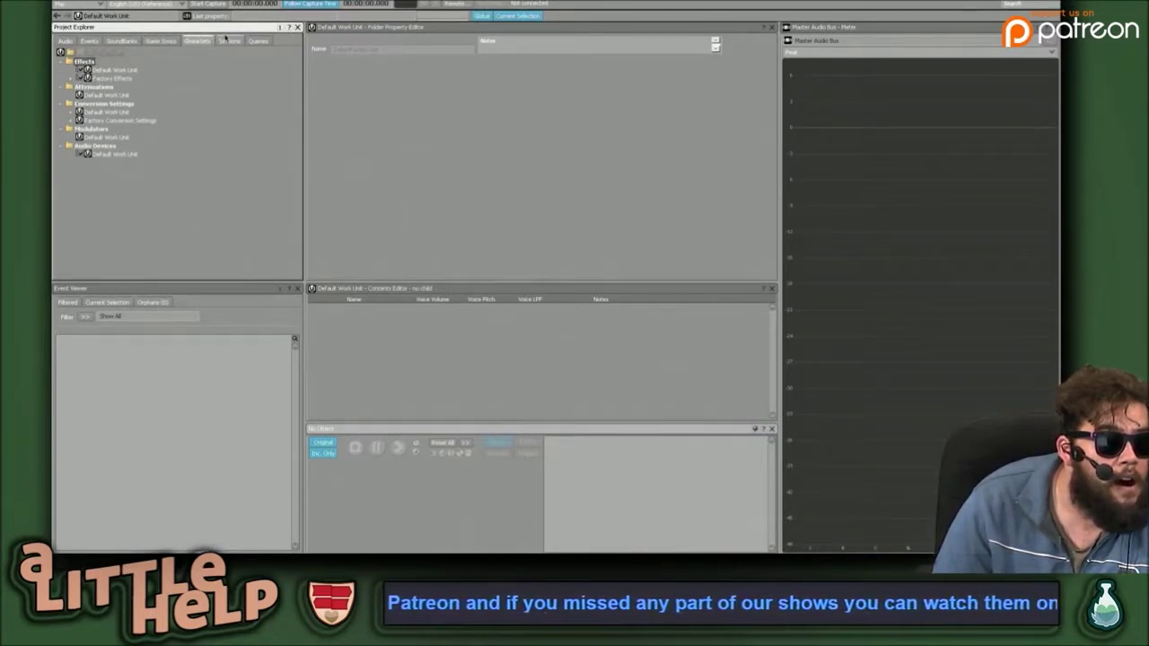
{"action": "left_click", "coordinate": [229, 42]}
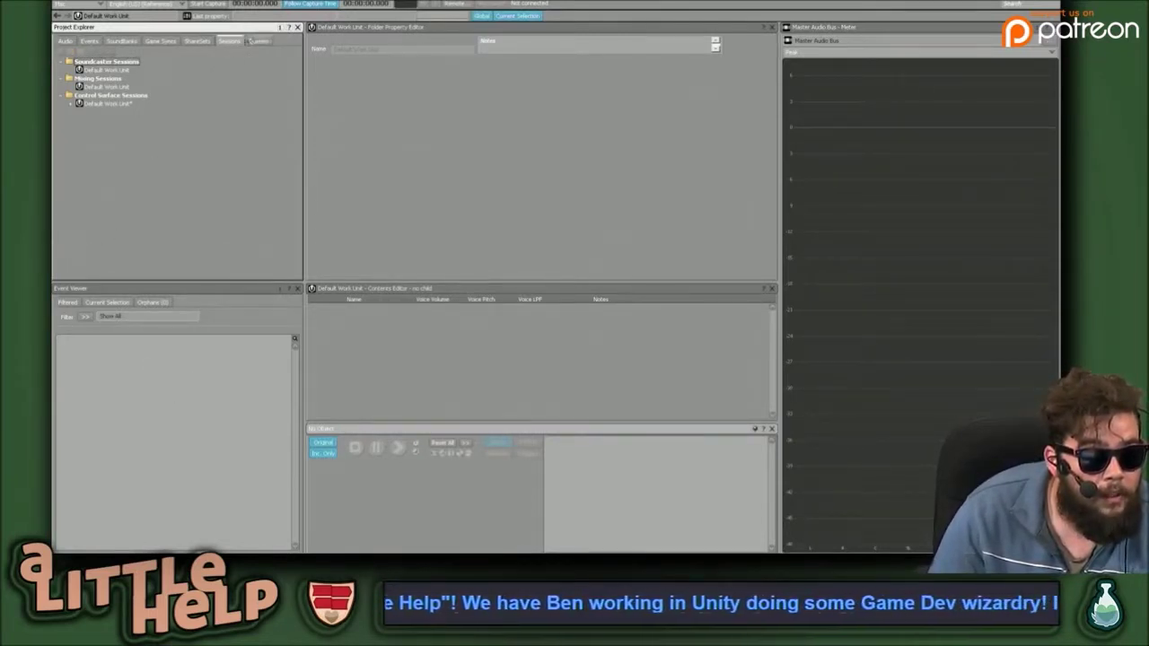
{"action": "left_click", "coordinate": [198, 42]}
{"action": "left_click", "coordinate": [161, 41]}
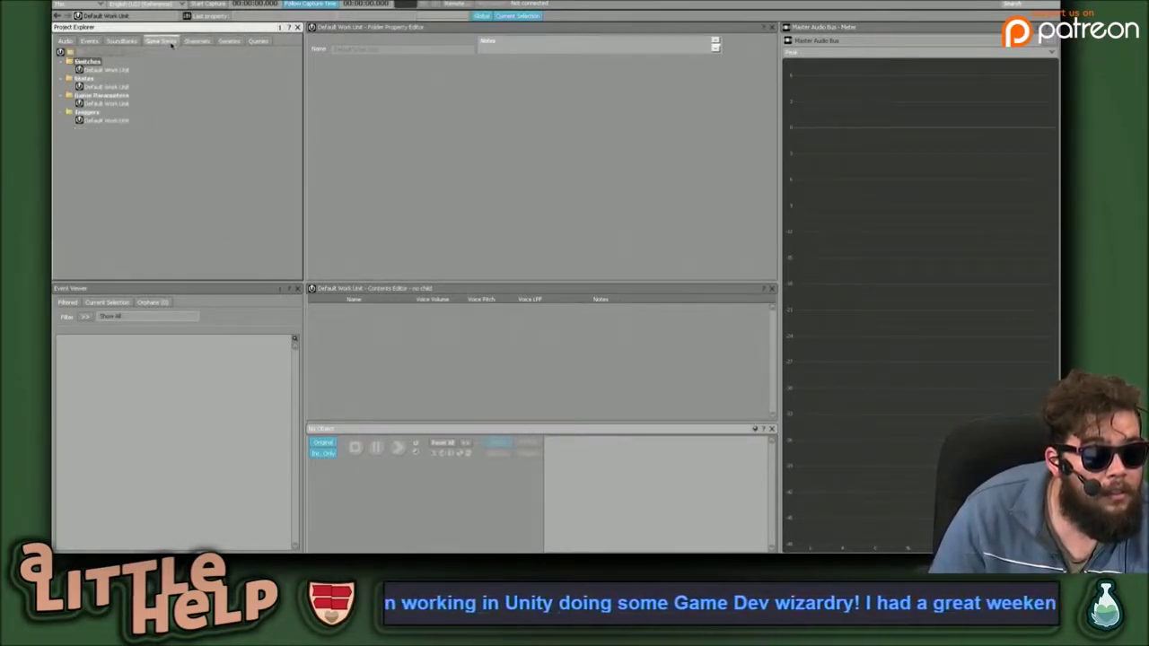
{"action": "left_click", "coordinate": [122, 42]}
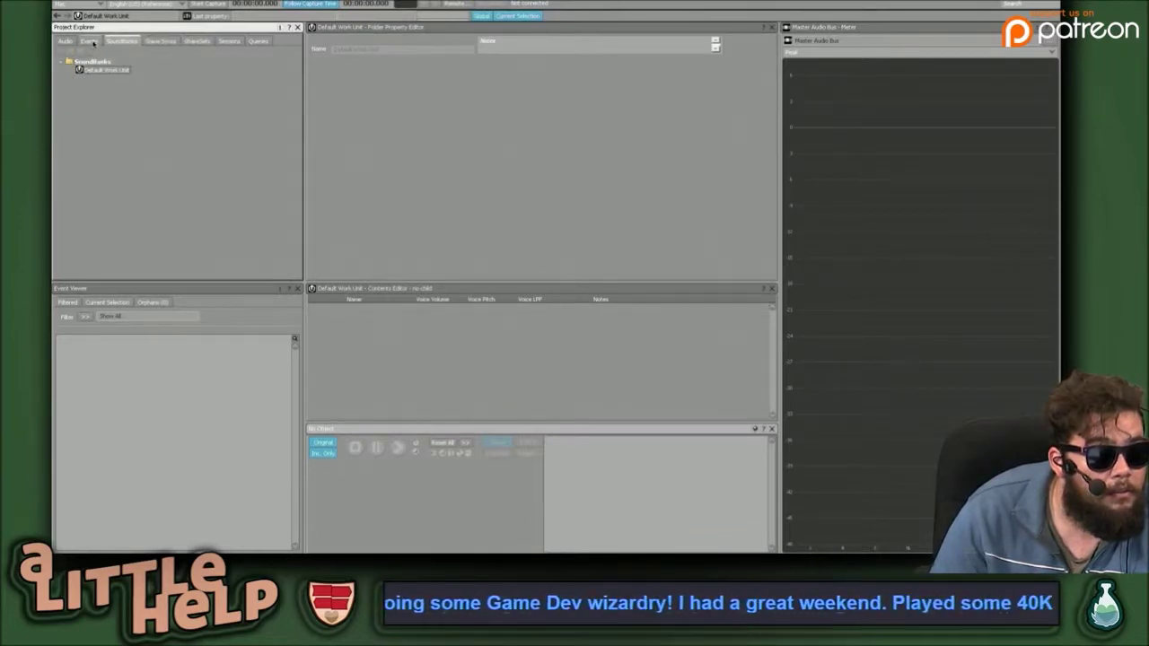
{"action": "left_click", "coordinate": [89, 41]}
{"action": "left_click", "coordinate": [65, 42]}
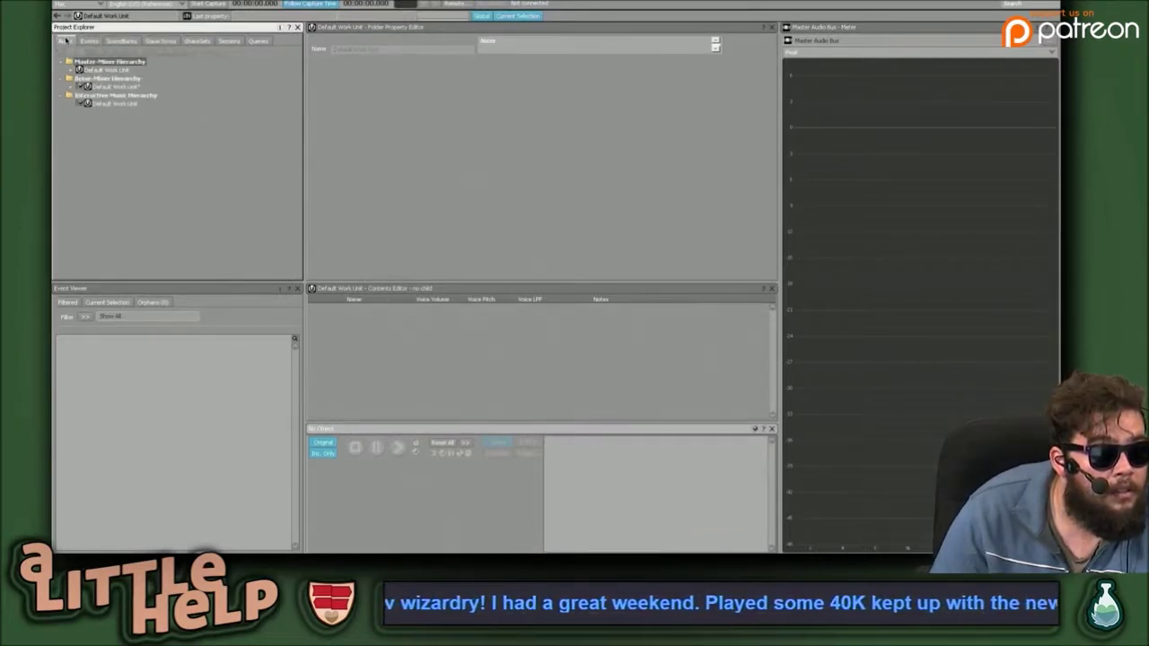
{"action": "left_click", "coordinate": [310, 193]}
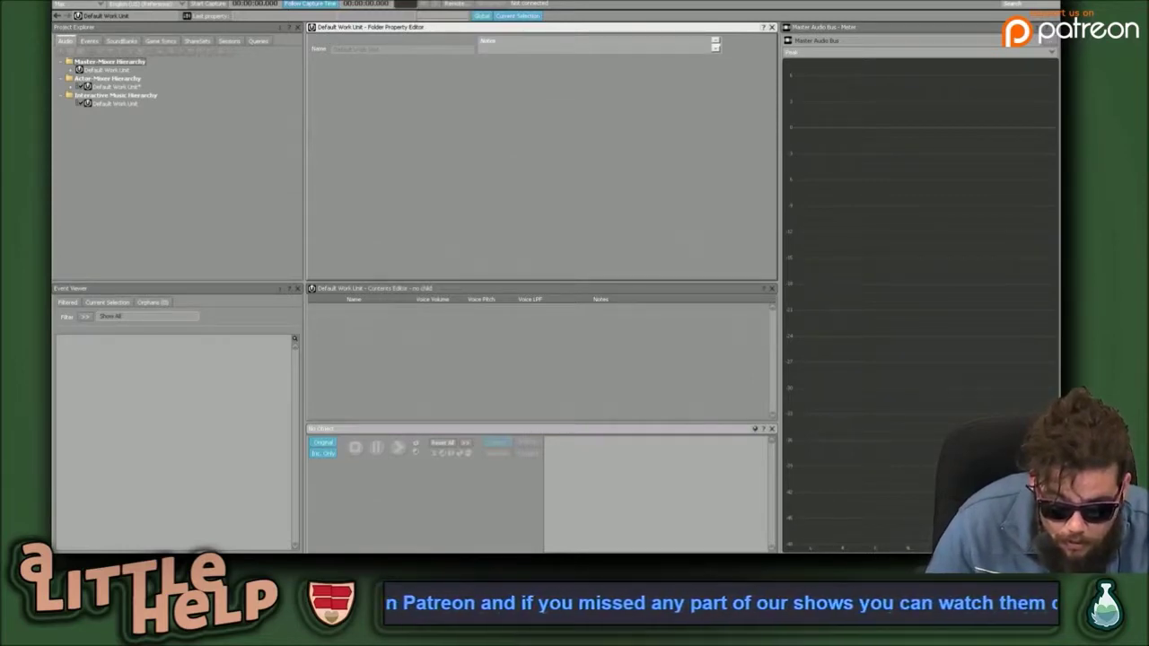
Review the Wwise Launcher's recent Unity projects, then show Unity's top-level Assets folder.
{"action": "key", "text": "ctrl+Up"}
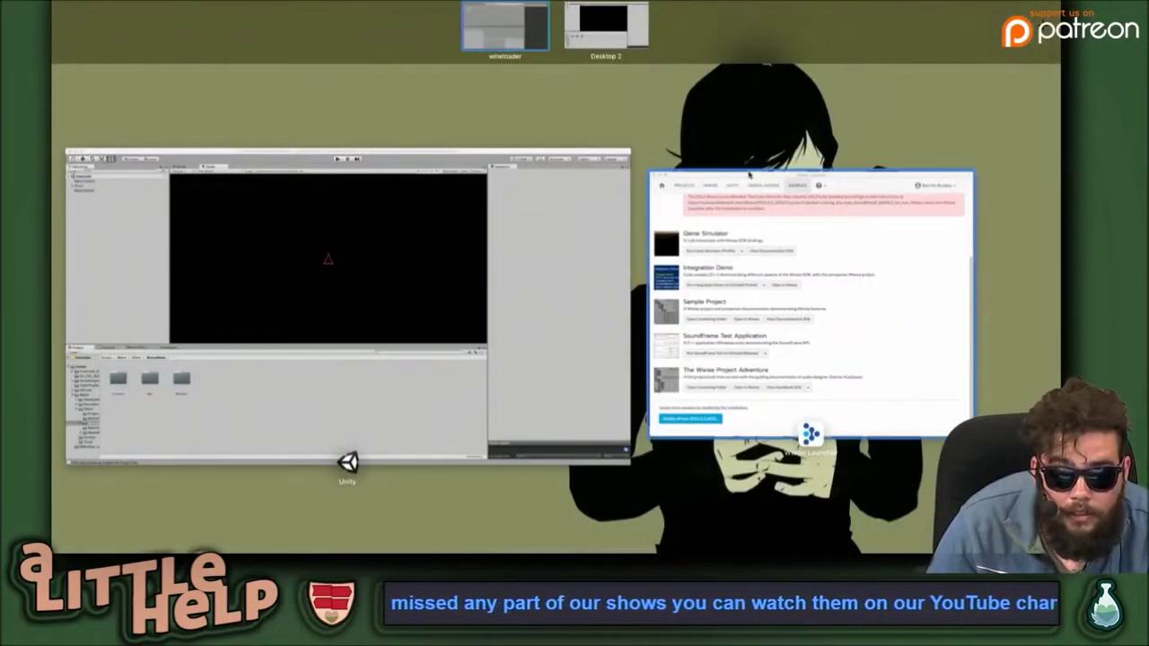
{"action": "left_click", "coordinate": [749, 176]}
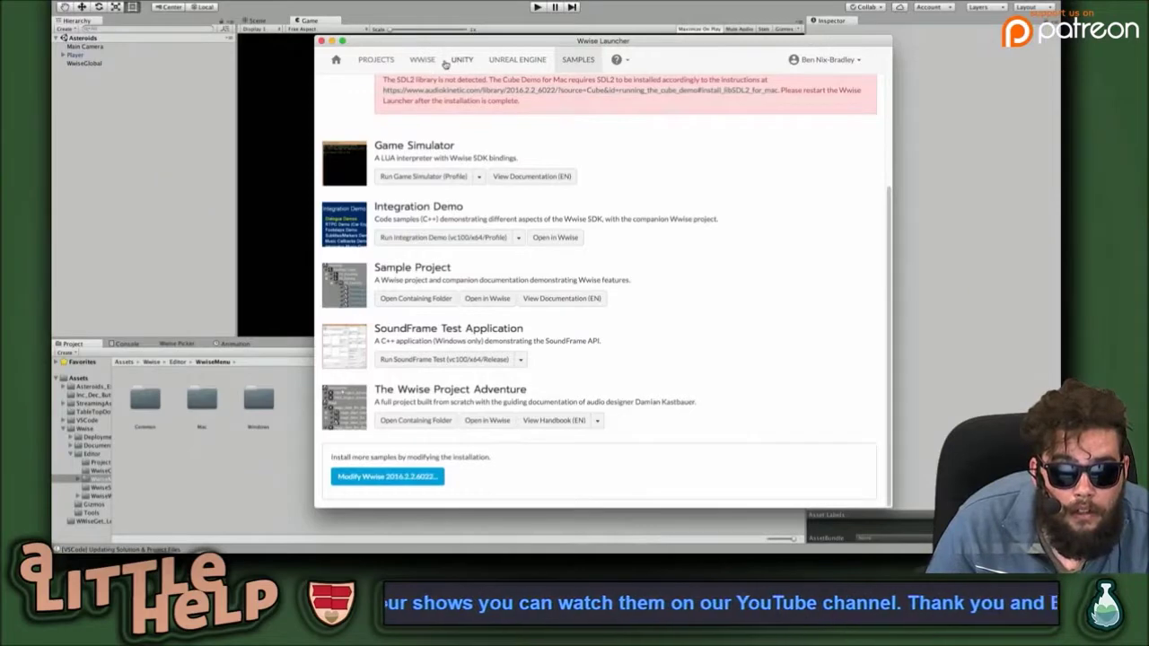
{"action": "left_click", "coordinate": [460, 60]}
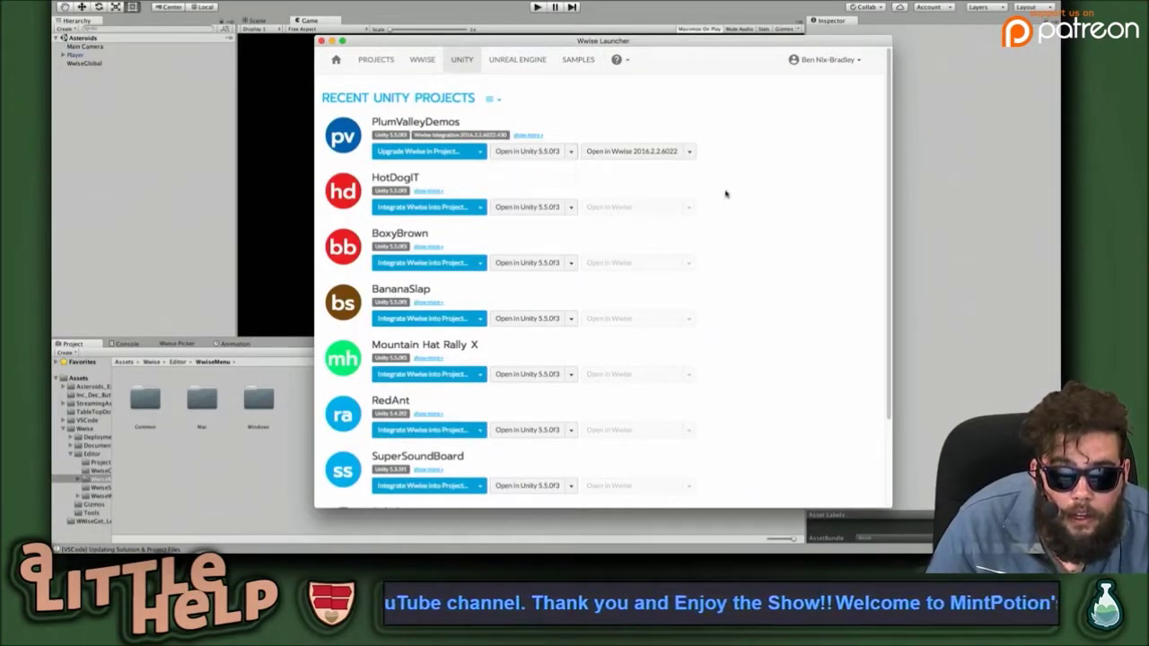
{"action": "left_click", "coordinate": [1039, 101]}
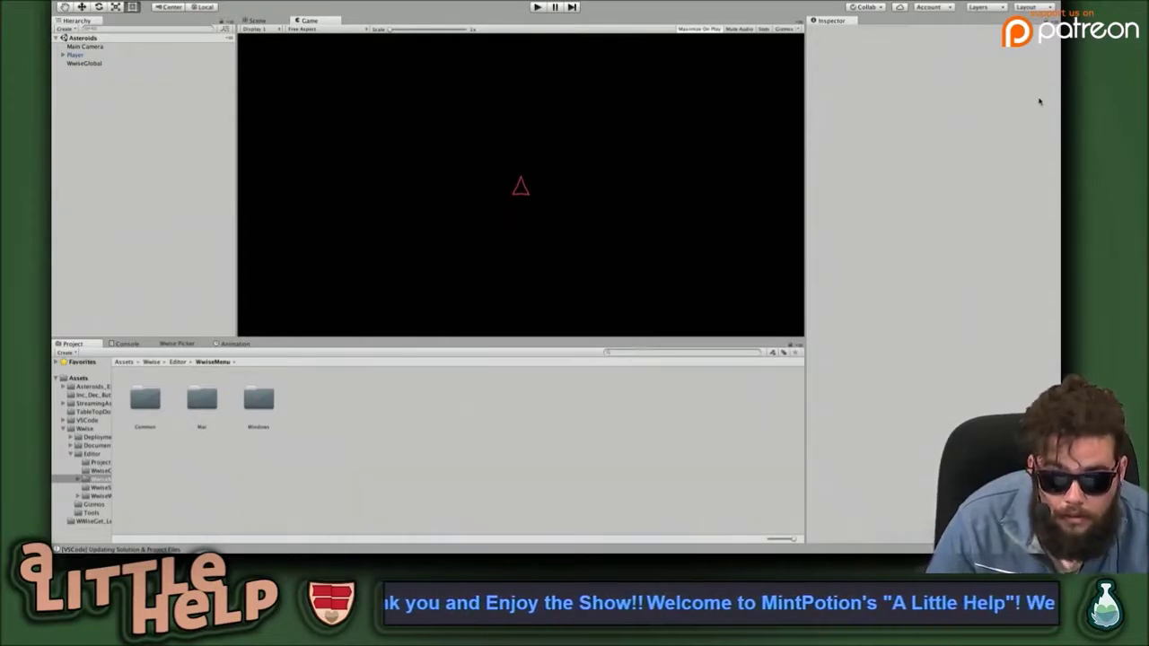
{"action": "key", "text": "super+Tab"}
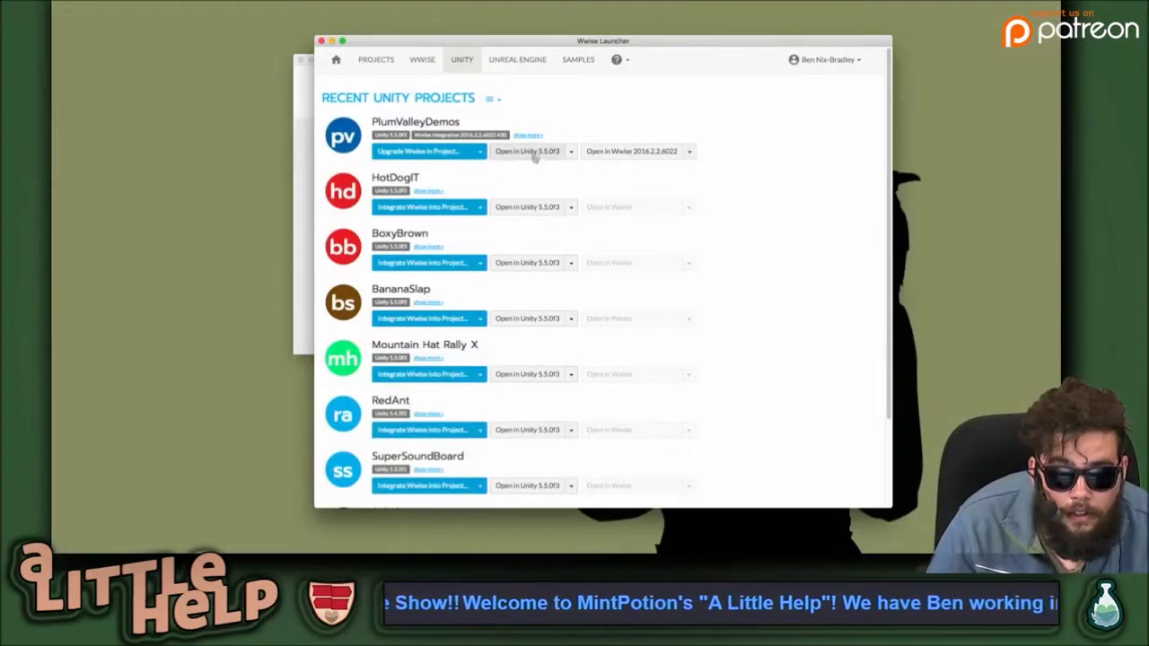
{"action": "left_click", "coordinate": [546, 155]}
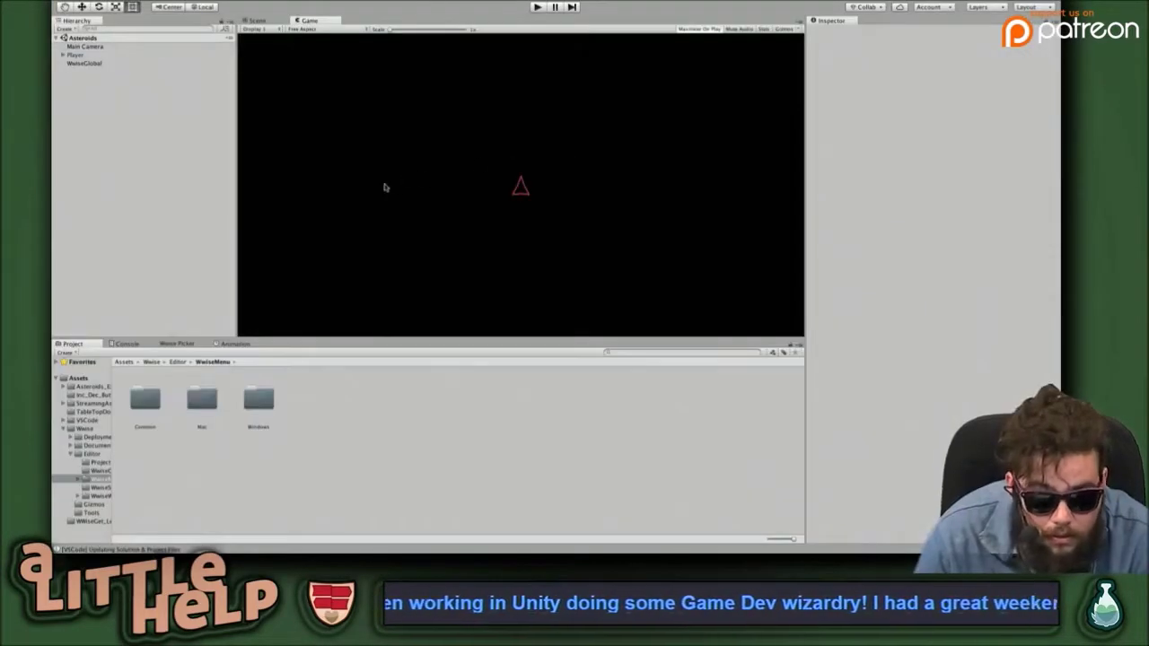
{"action": "left_click", "coordinate": [77, 381]}
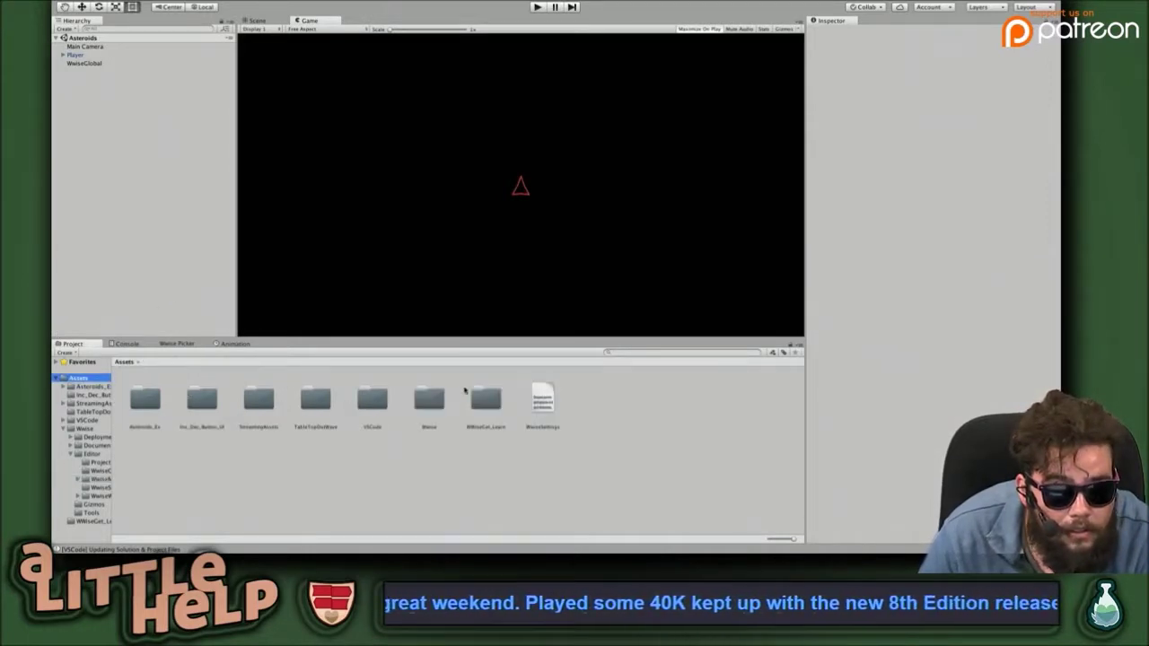
Open the WWiseGet scene from WWiseGet_Learn, play and stop it, and disable maximize on play.
{"action": "double_click", "coordinate": [486, 398]}
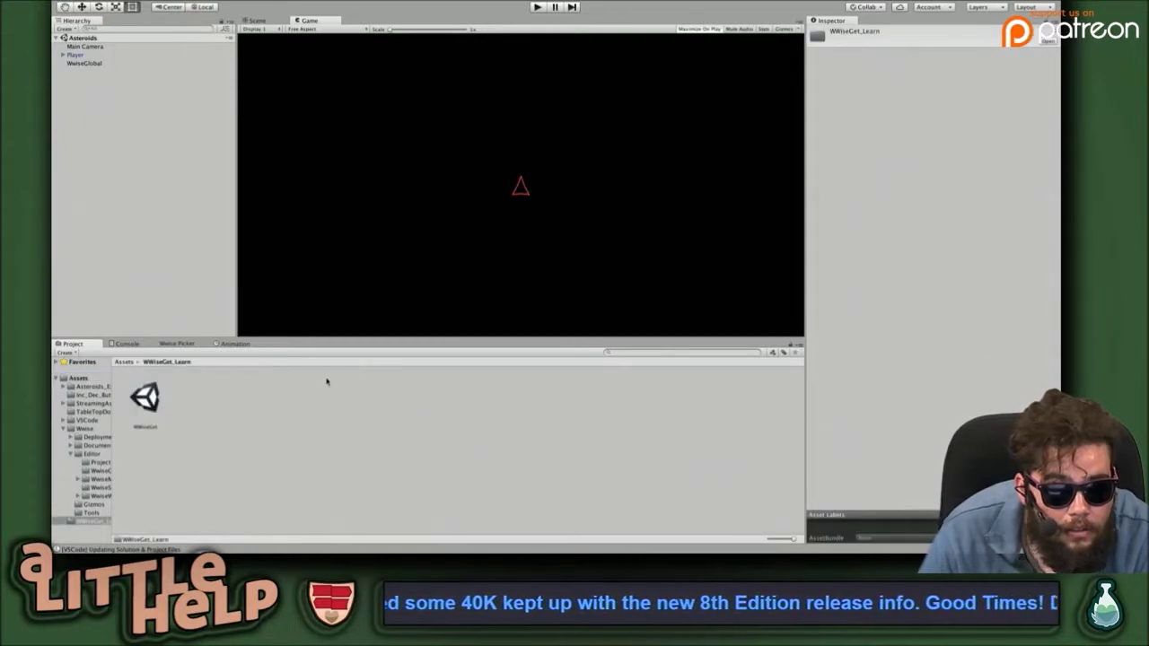
{"action": "left_click", "coordinate": [142, 403]}
{"action": "left_click", "coordinate": [98, 85]}
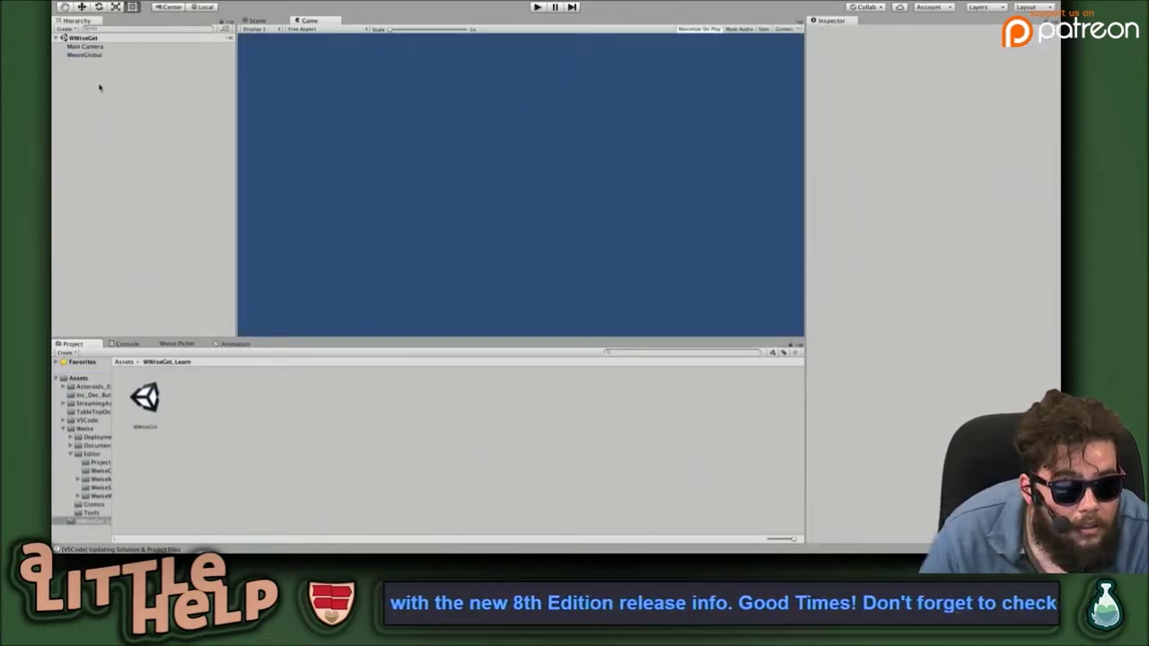
{"action": "key", "text": "ctrl+p"}
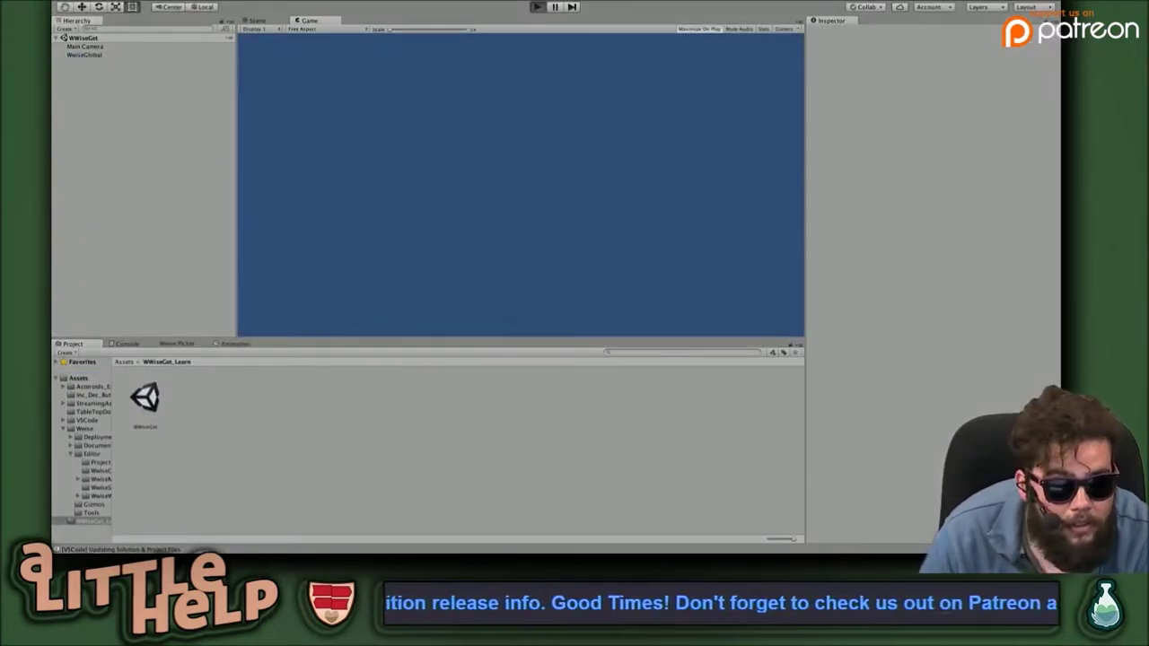
{"action": "key", "text": "ctrl+p"}
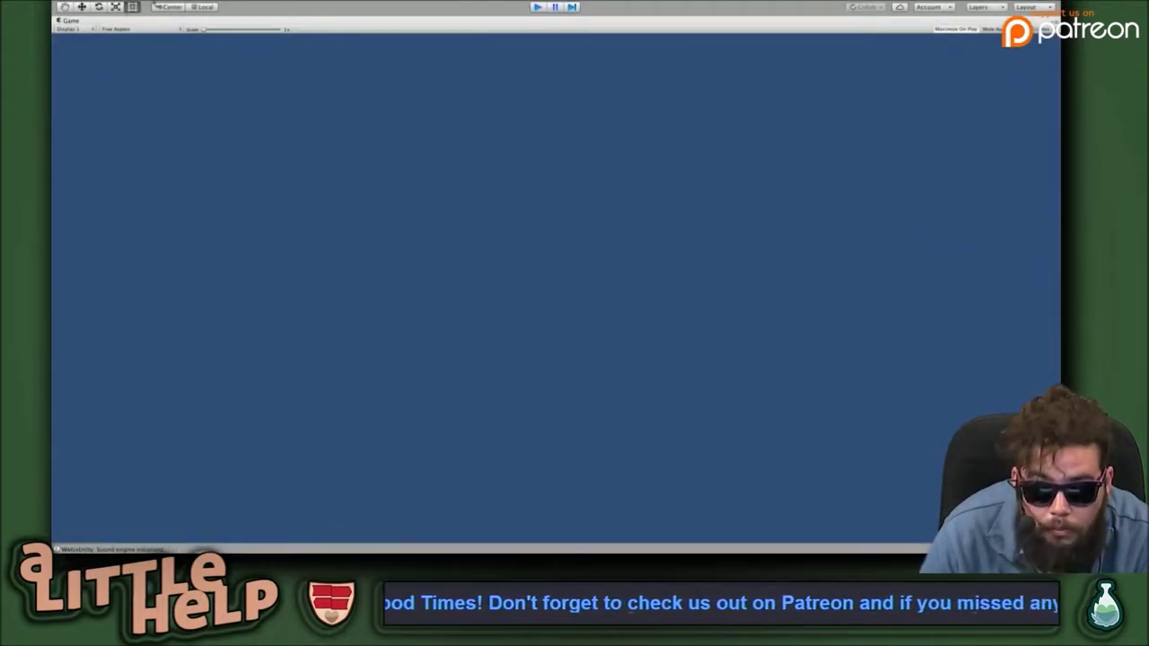
{"action": "left_click", "coordinate": [702, 29]}
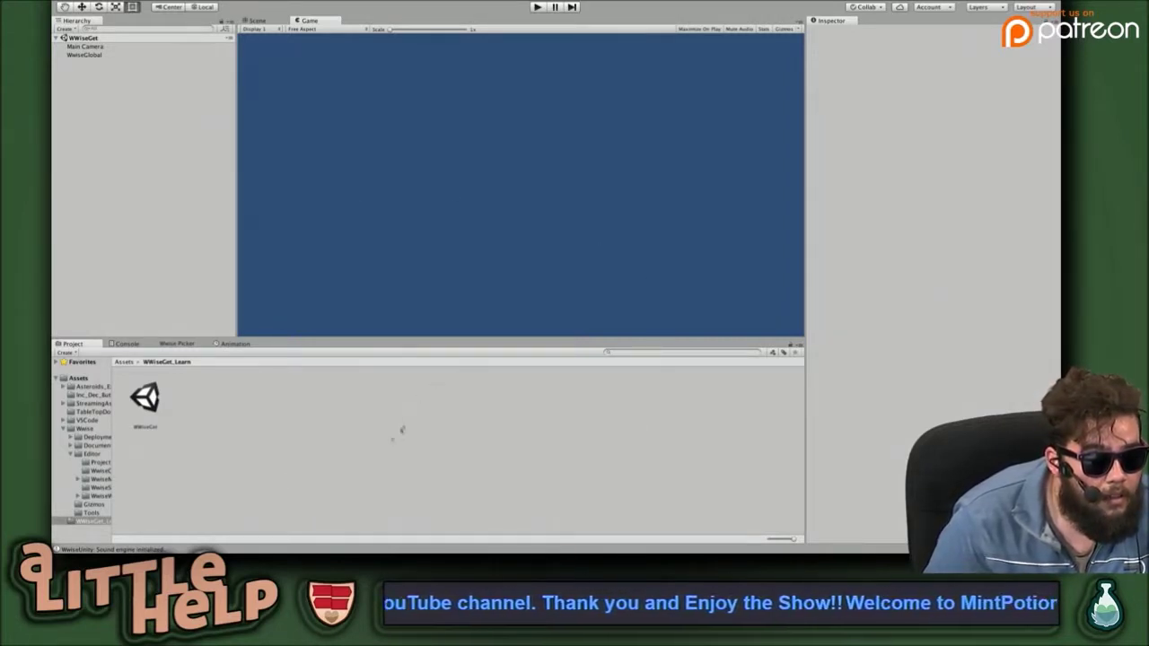
Read the Console's sound engine initialized message, then run and stop the scene again.
{"action": "left_click", "coordinate": [126, 344]}
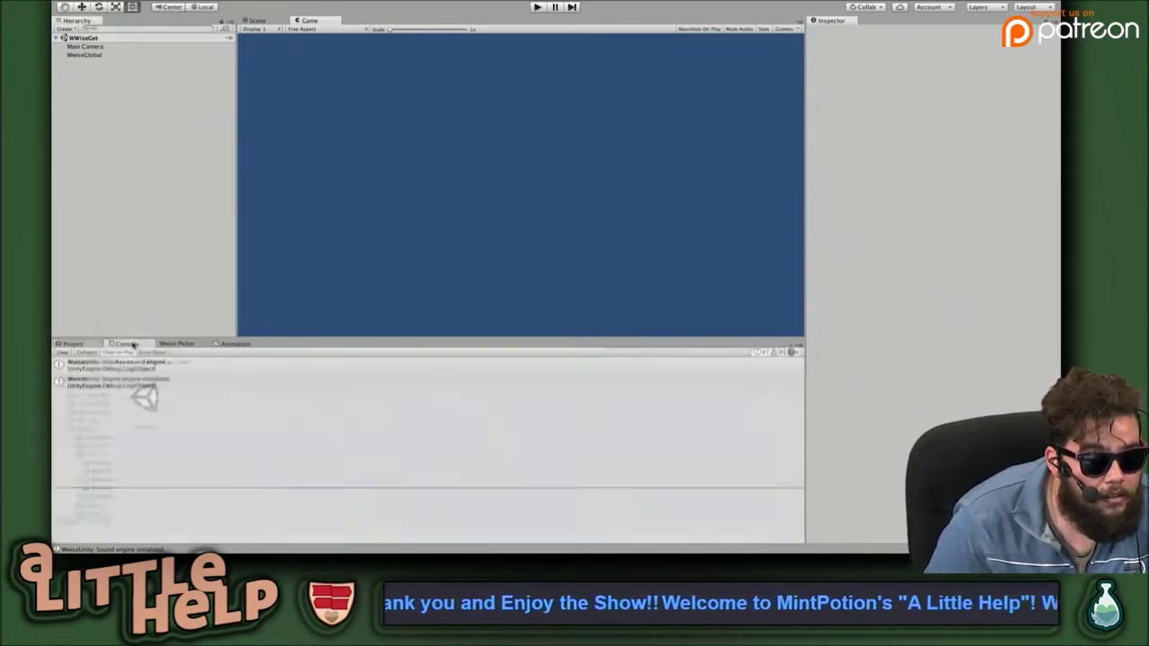
{"action": "left_click", "coordinate": [224, 365]}
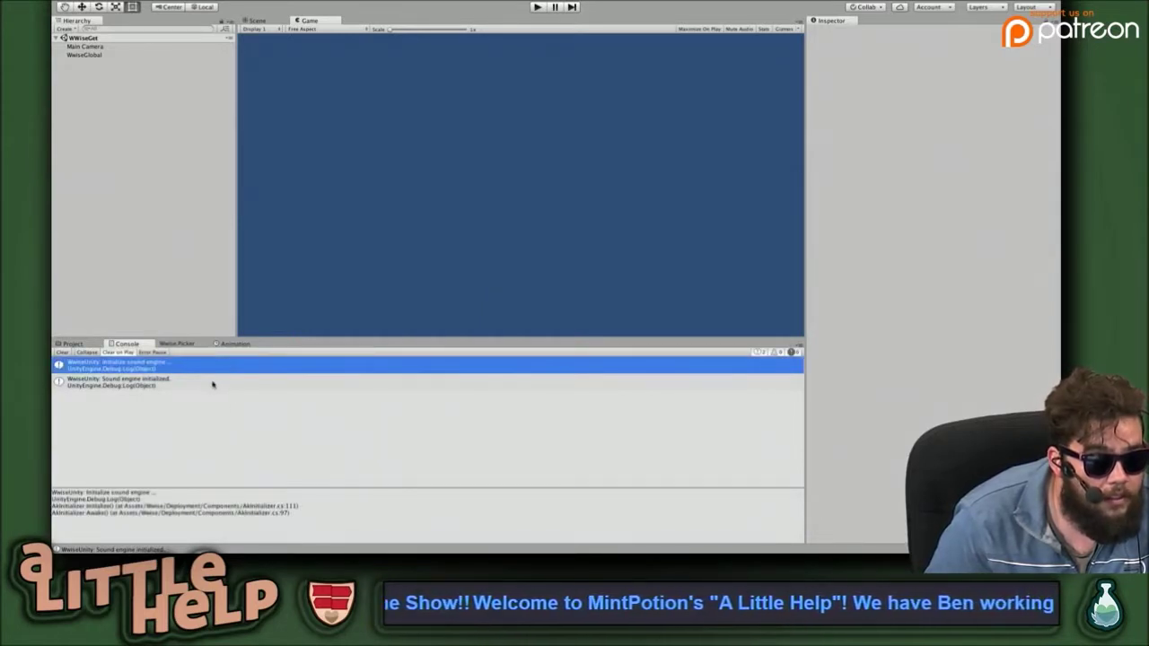
{"action": "left_click", "coordinate": [213, 384]}
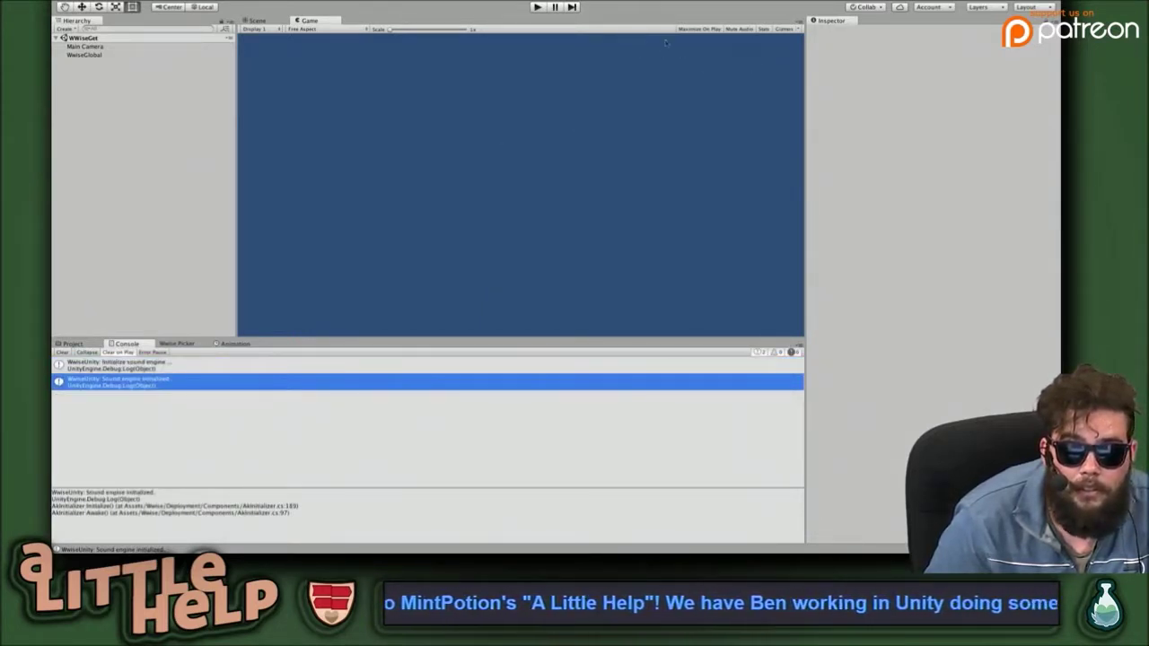
{"action": "key", "text": "ctrl+p"}
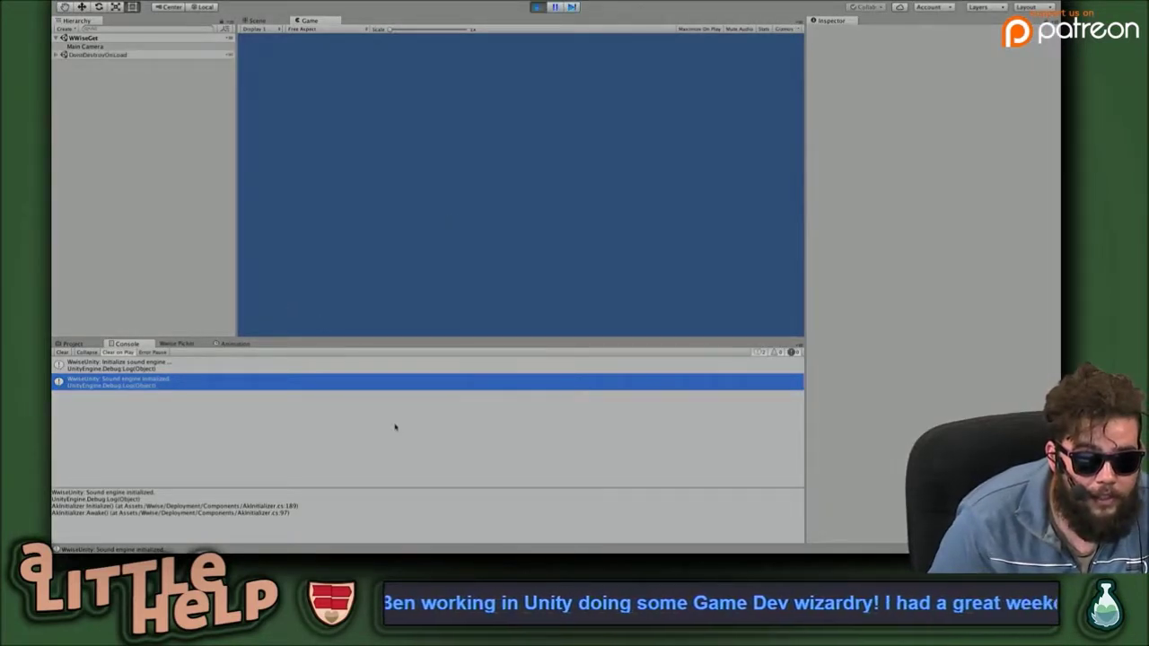
{"action": "key", "text": "ctrl+p"}
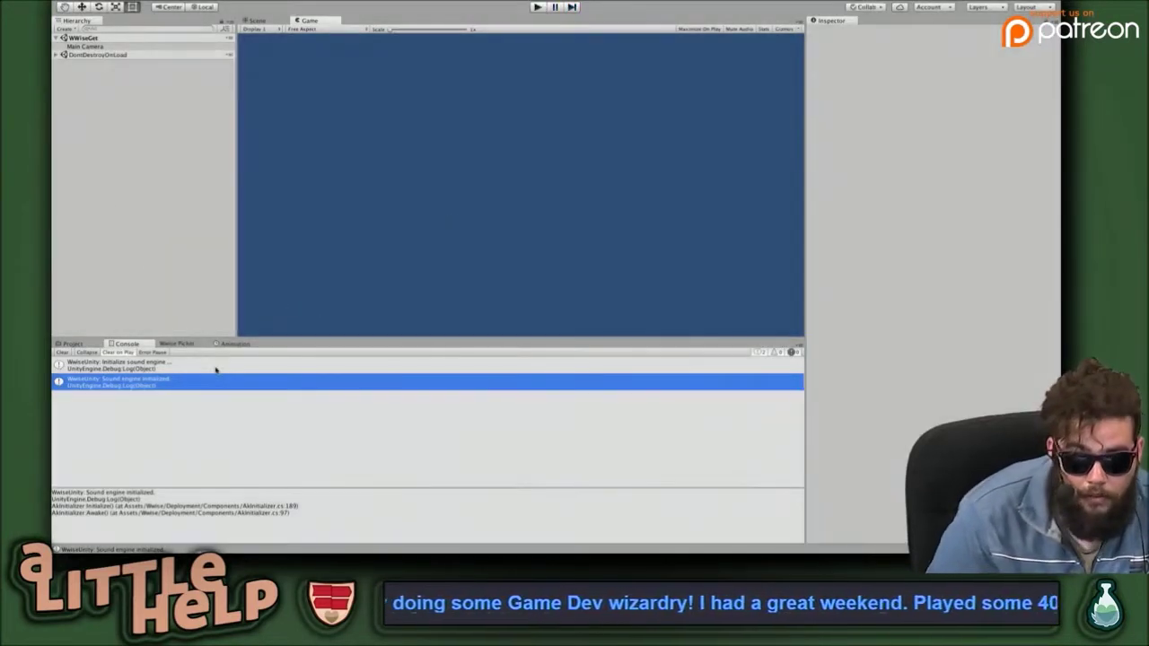
{"action": "left_click", "coordinate": [112, 0]}
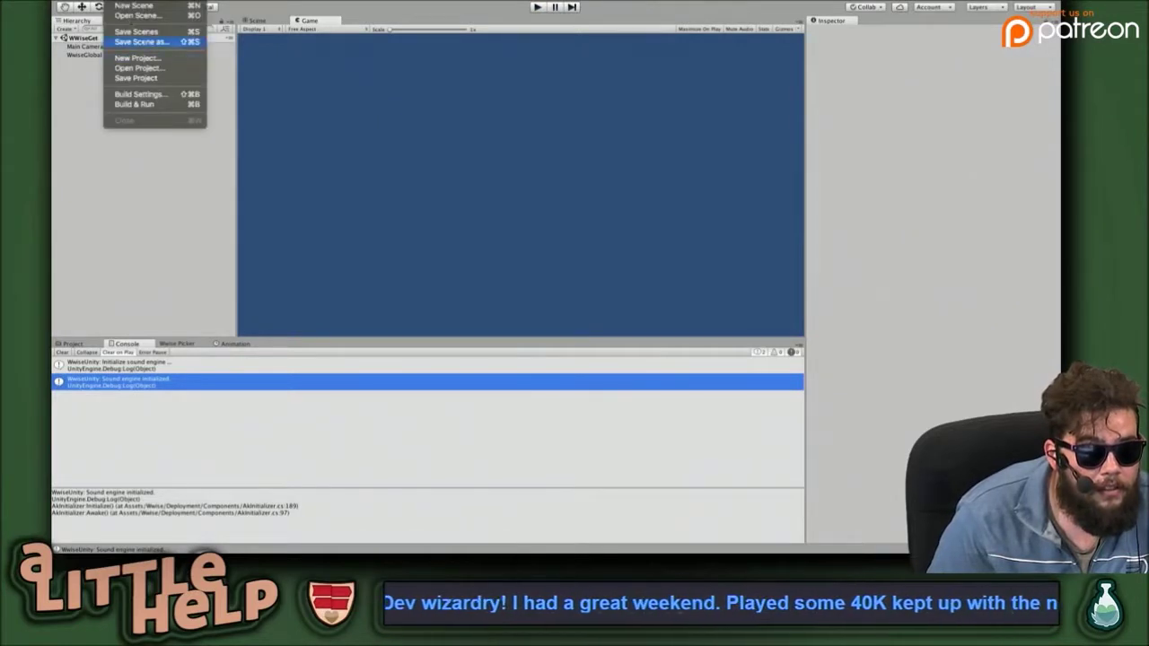
{"action": "mouse_move", "coordinate": [81, 0]}
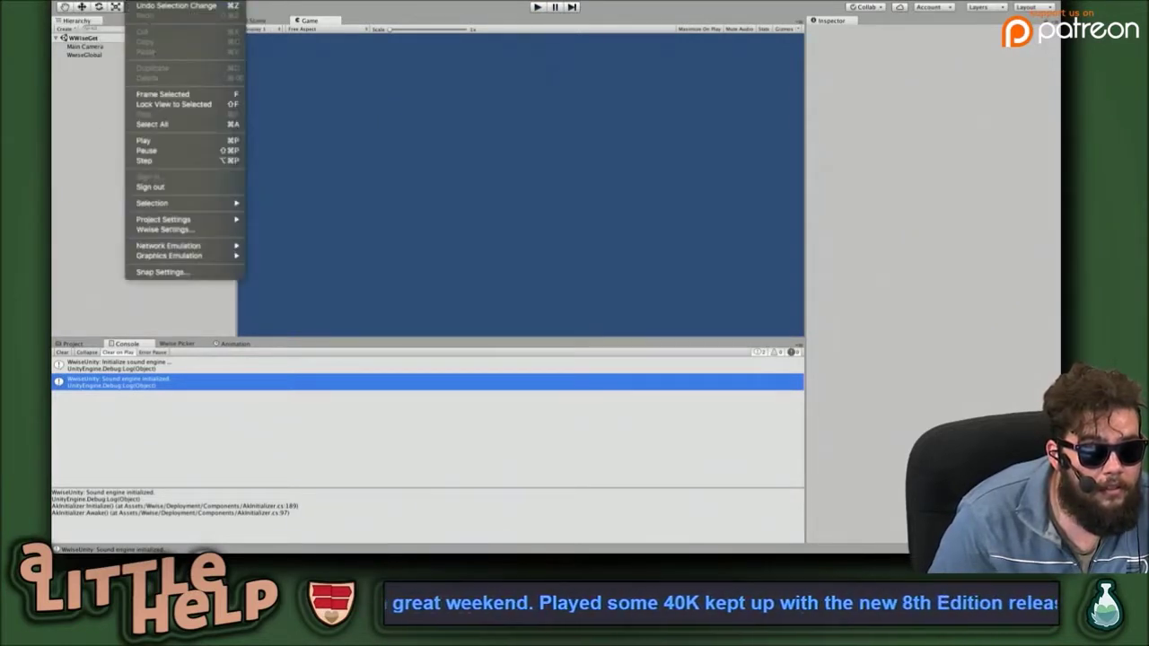
{"action": "mouse_move", "coordinate": [210, 246]}
{"action": "mouse_move", "coordinate": [215, 221]}
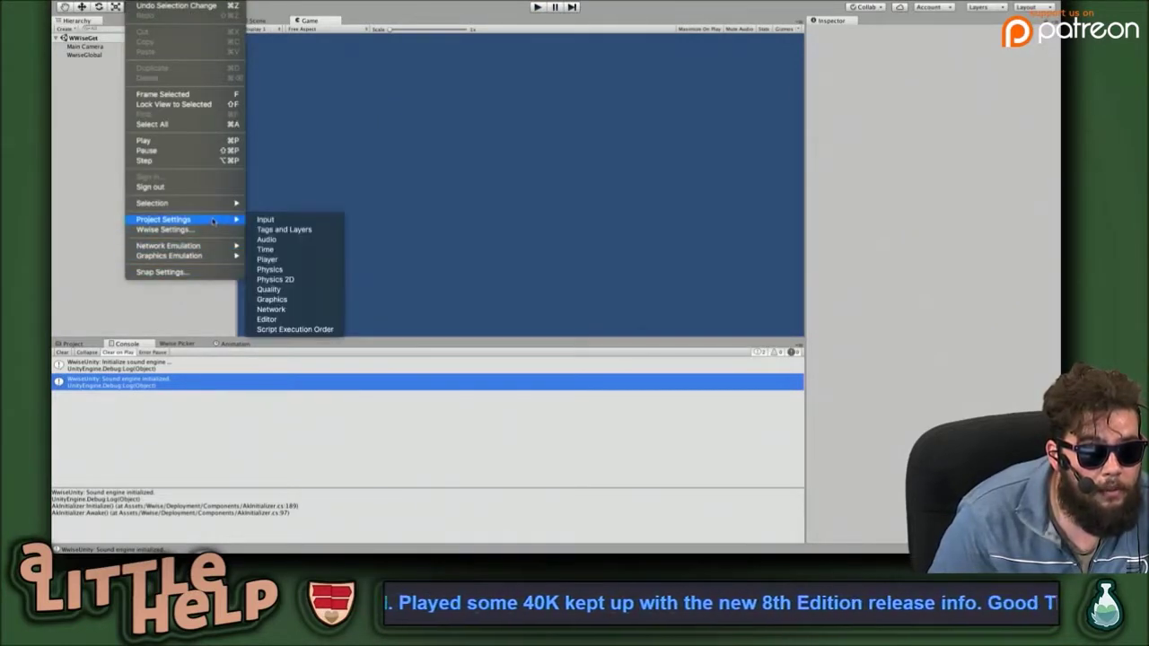
{"action": "left_click", "coordinate": [283, 237]}
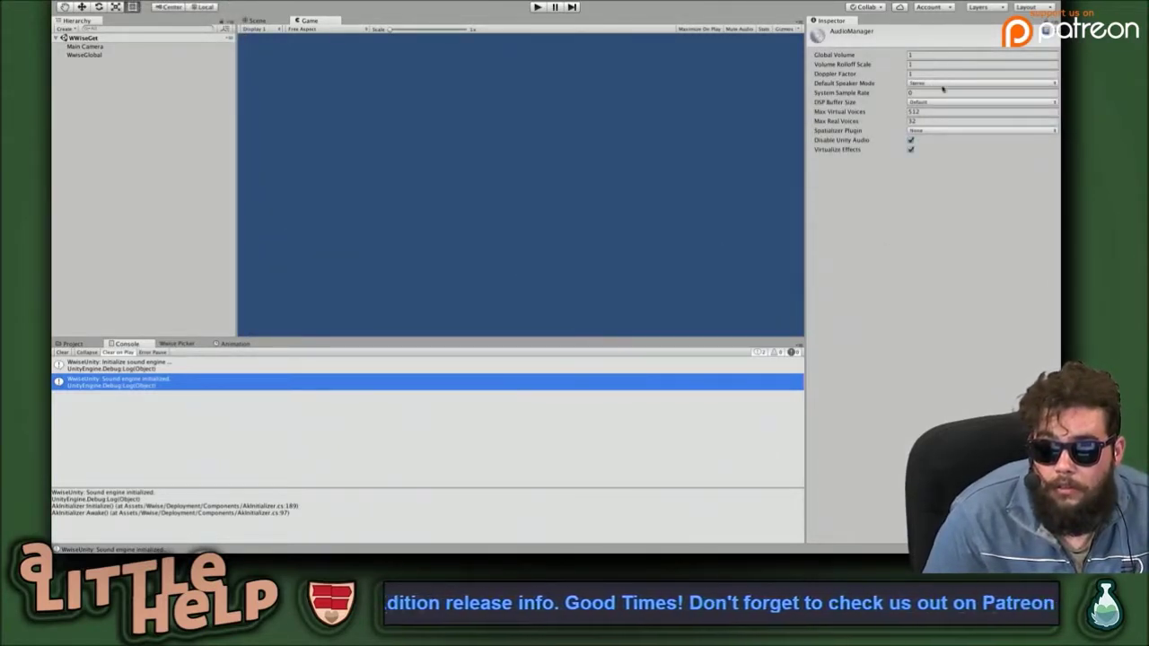
{"action": "left_click", "coordinate": [920, 131]}
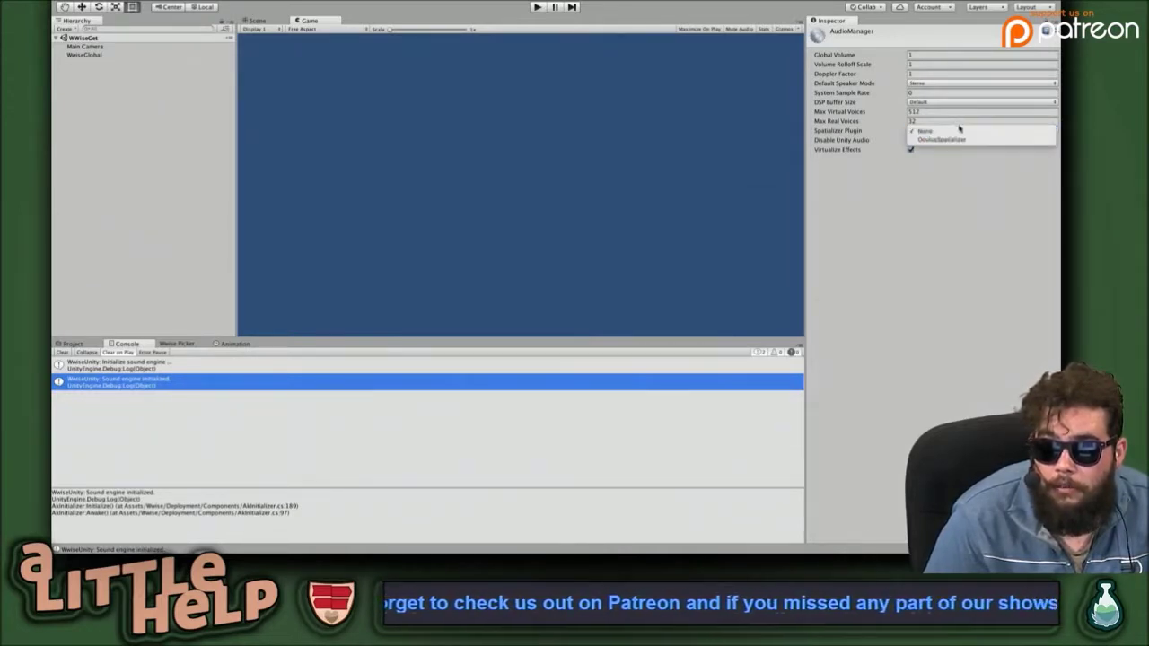
{"action": "left_click", "coordinate": [947, 148]}
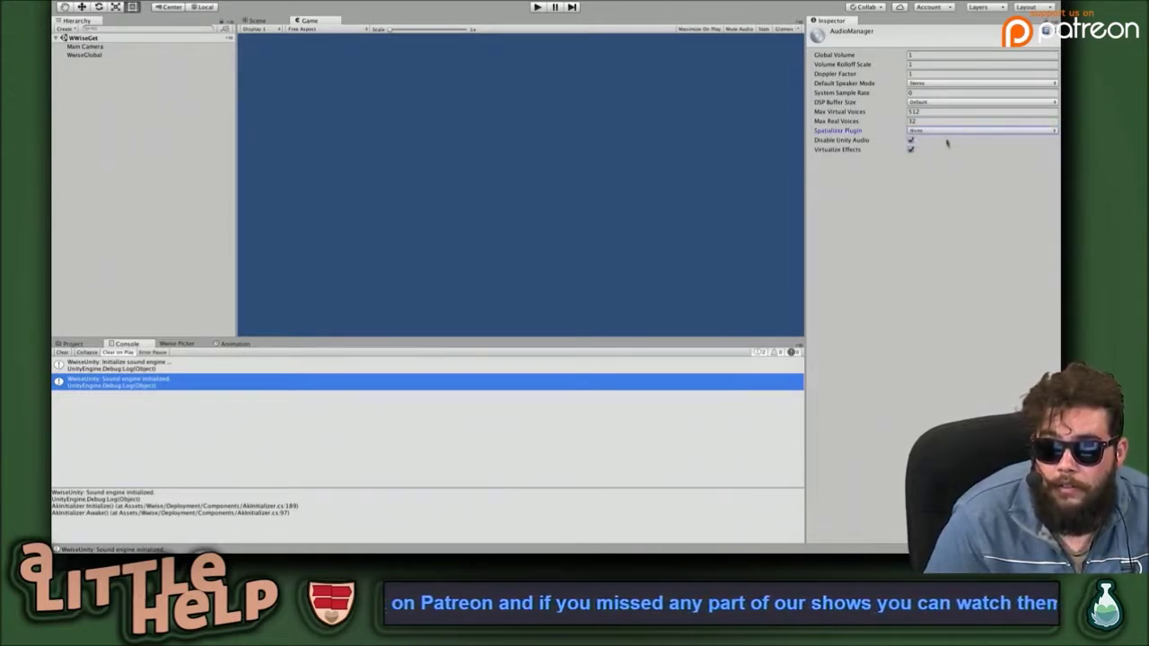
{"action": "left_click", "coordinate": [935, 103]}
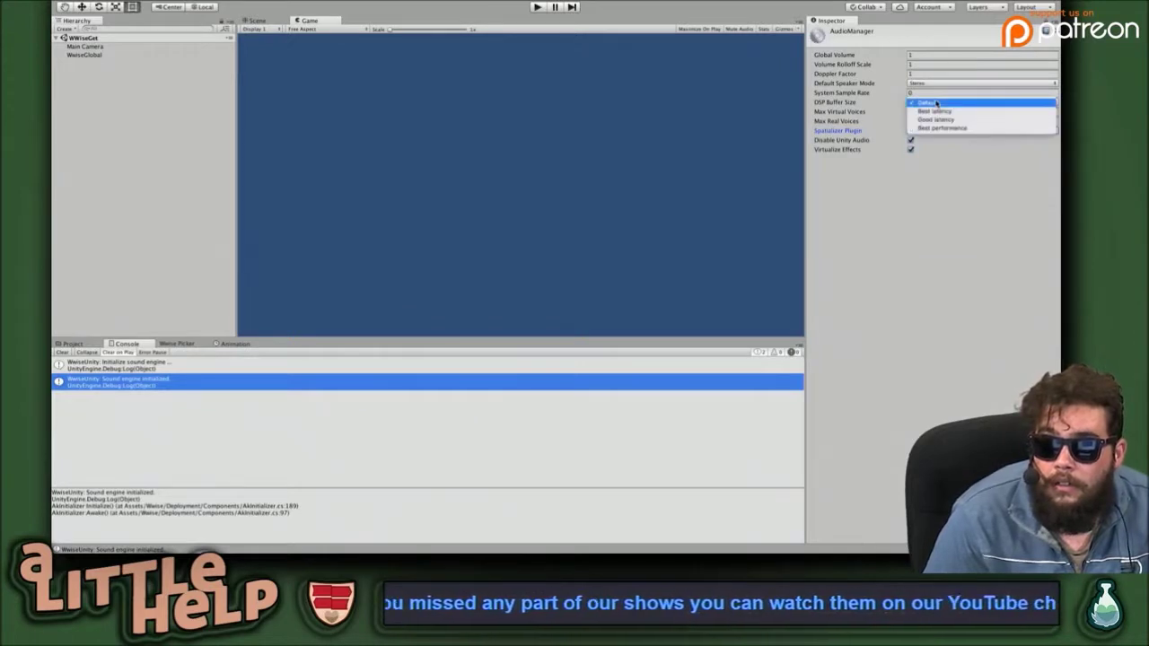
{"action": "left_click", "coordinate": [936, 104]}
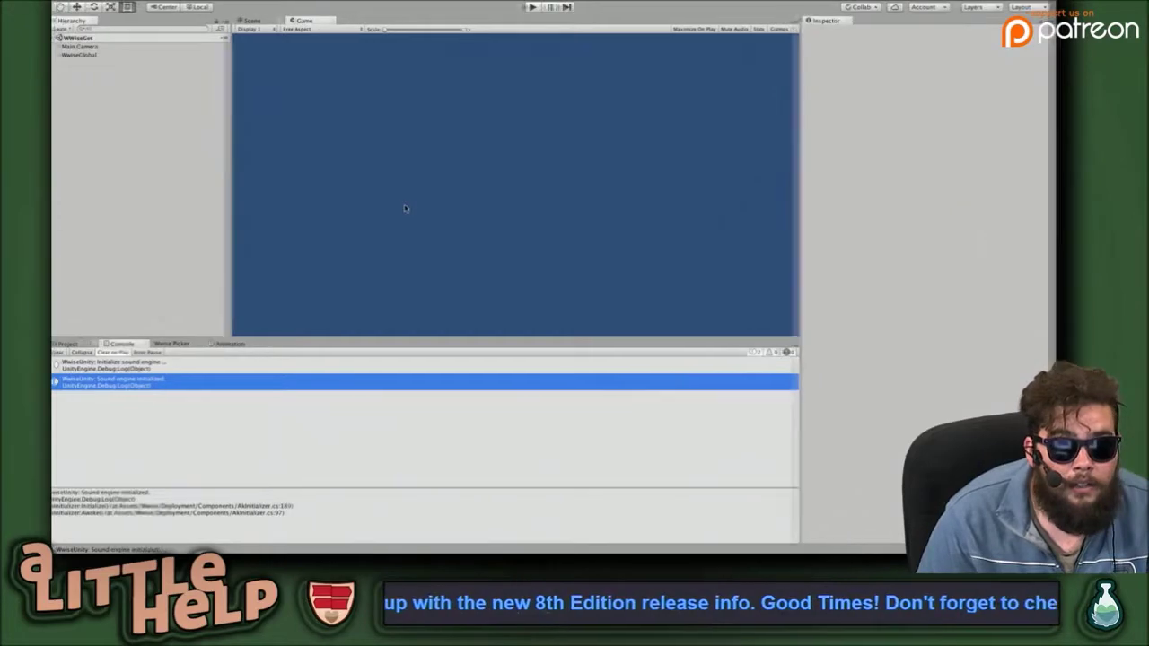
Browse the Events, SoundBanks, Game Syncs, ShareSets, Sessions and Queries tabs in Wwise.
{"action": "key", "text": "ctrl+Left"}
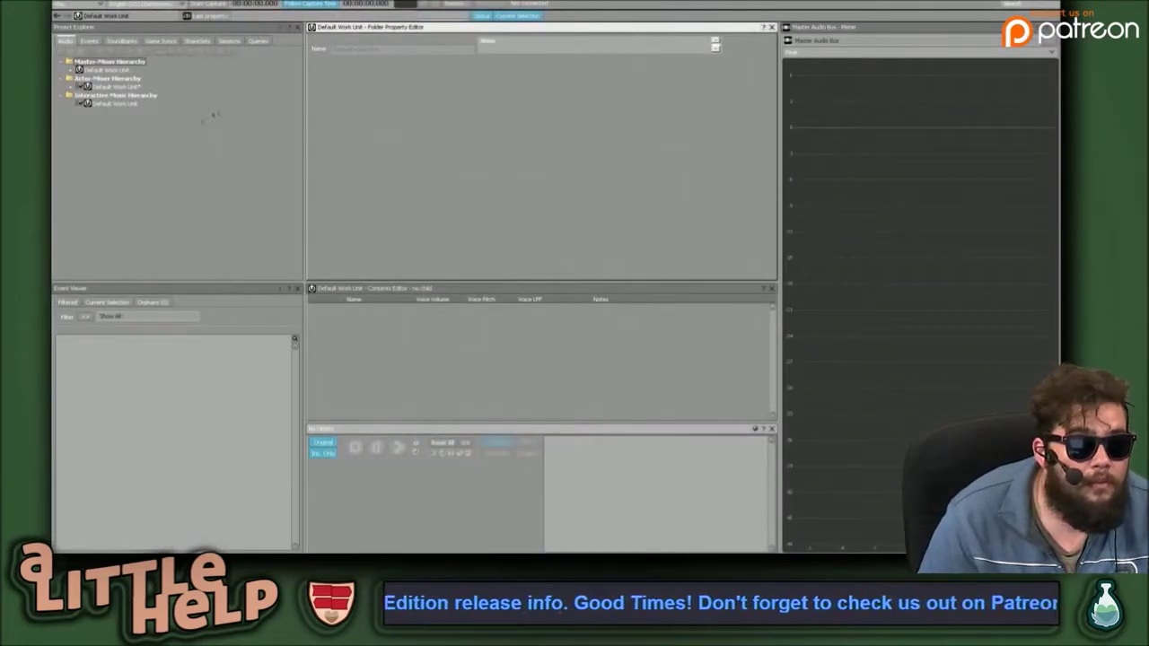
{"action": "left_click", "coordinate": [89, 41]}
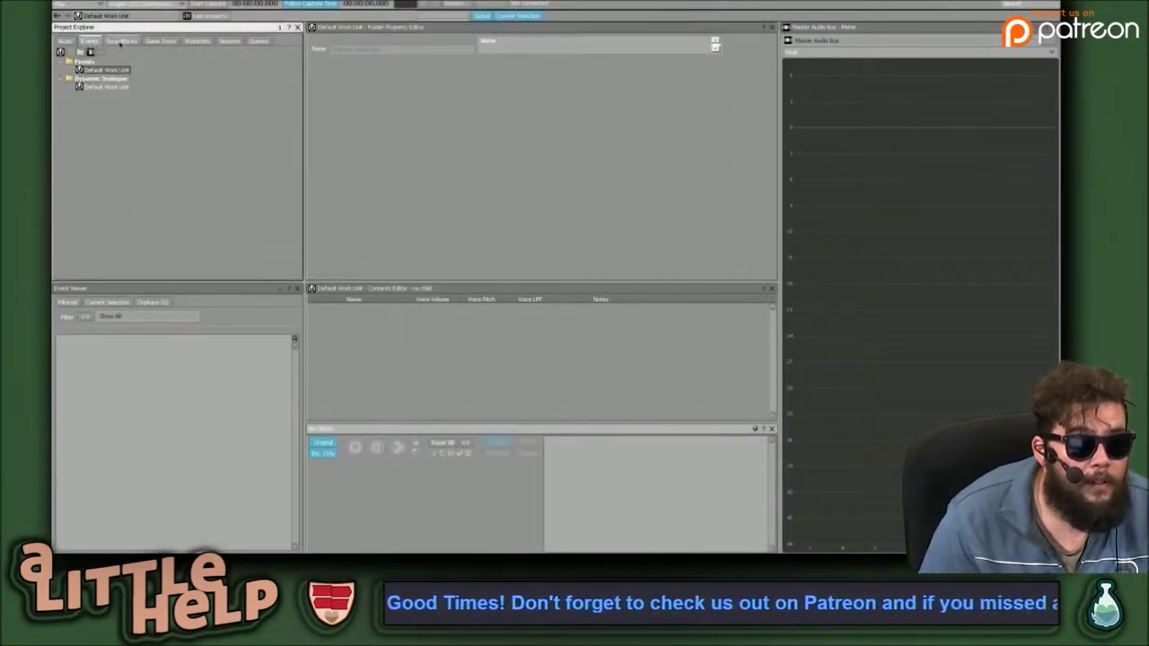
{"action": "left_click", "coordinate": [123, 42]}
{"action": "left_click", "coordinate": [161, 41]}
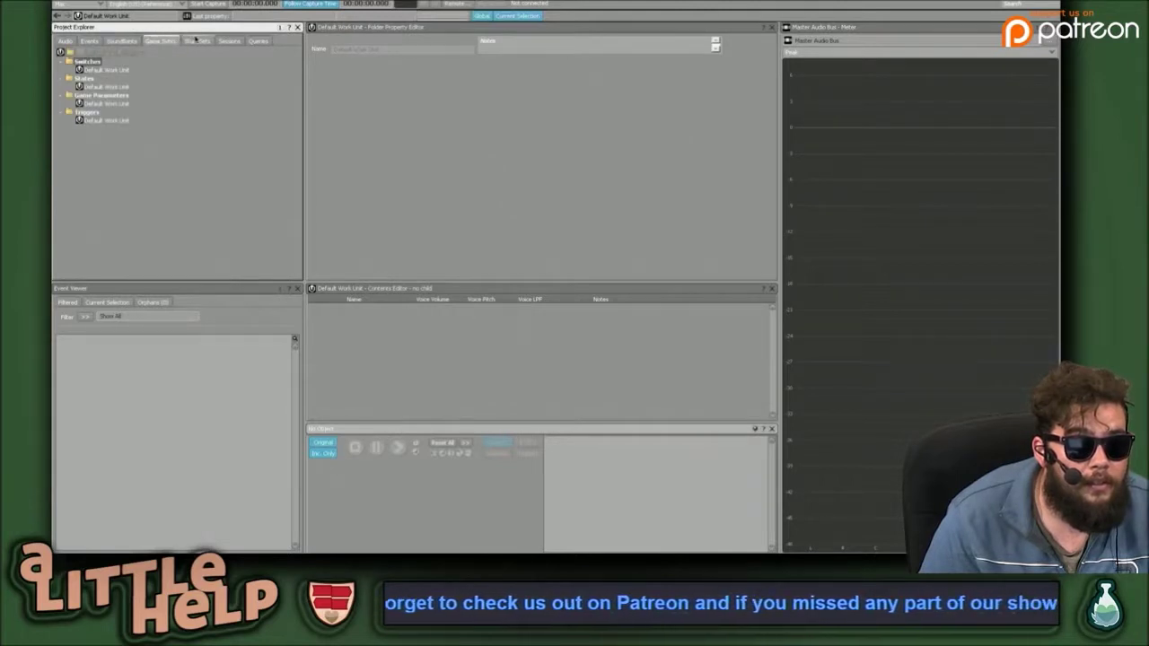
{"action": "left_click", "coordinate": [196, 40]}
{"action": "left_click", "coordinate": [229, 40]}
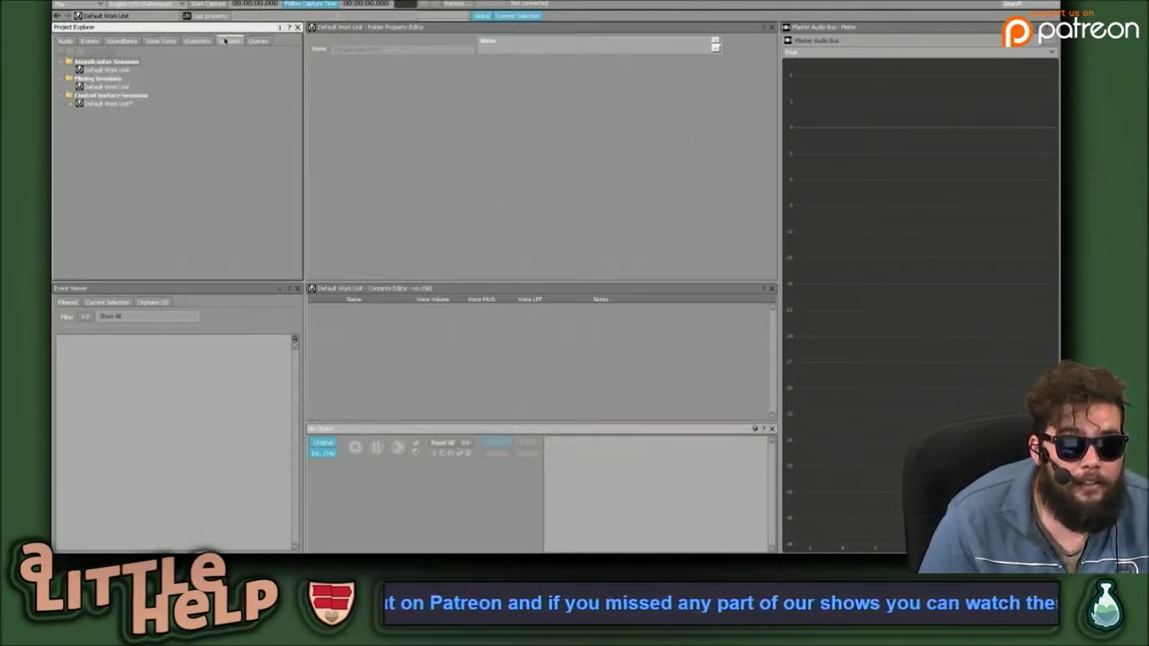
{"action": "left_click", "coordinate": [258, 42]}
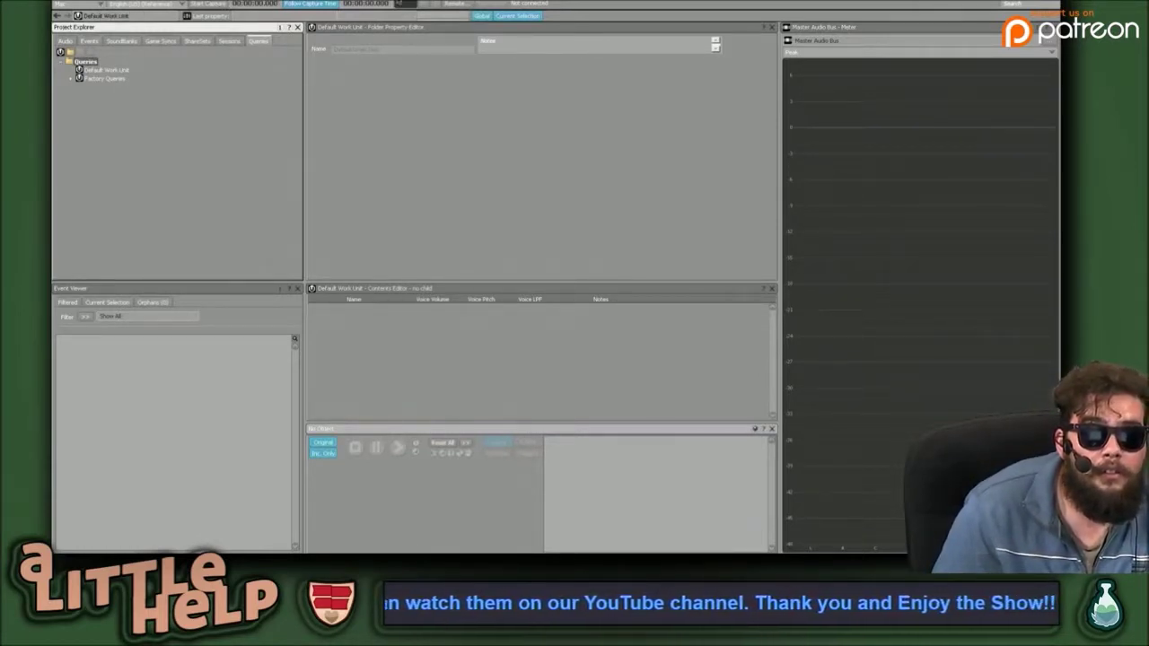
Toggle the included-only playback setting off and back on, and expand Factory Queries.
{"action": "left_click", "coordinate": [456, 106]}
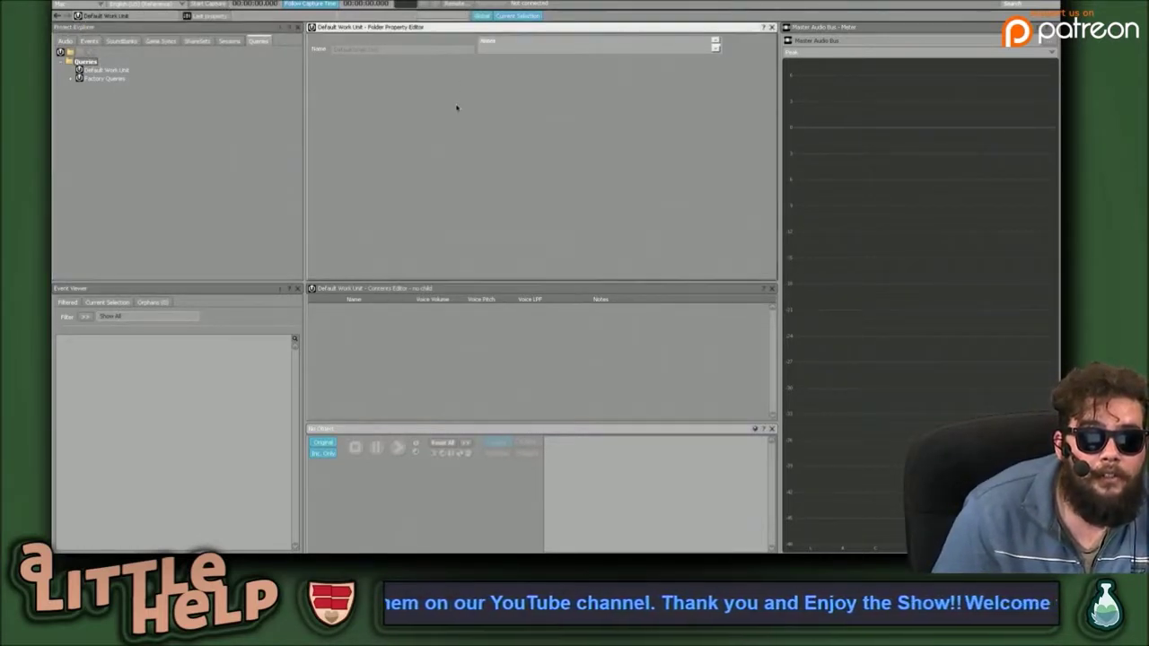
{"action": "left_click", "coordinate": [456, 397]}
{"action": "left_click", "coordinate": [325, 453]}
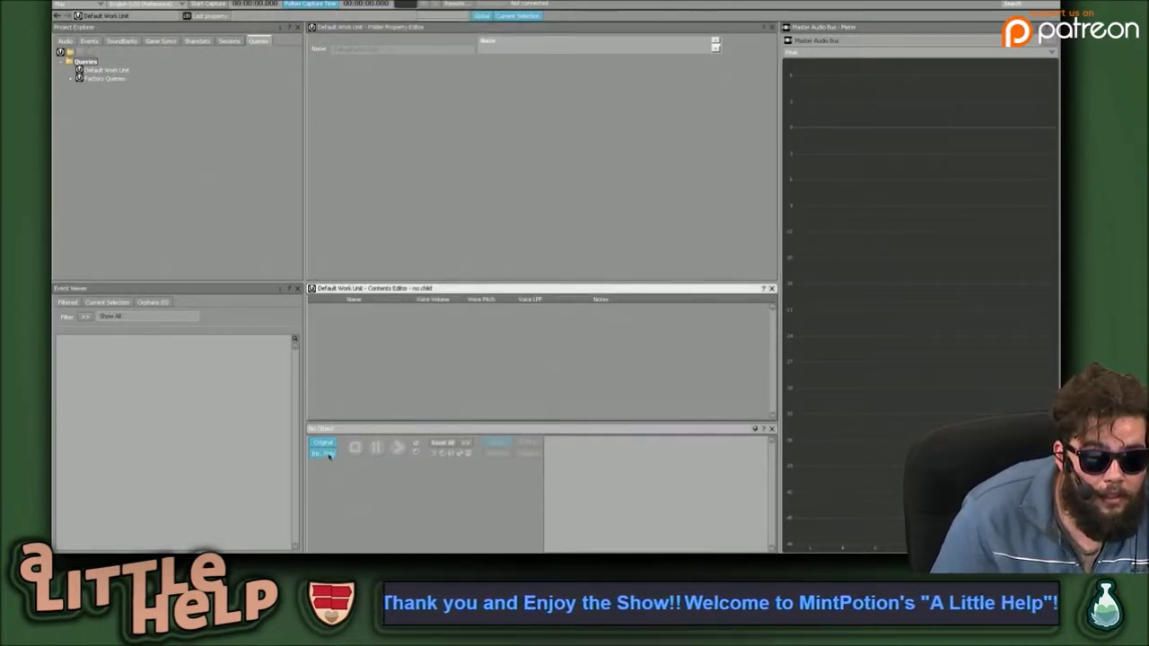
{"action": "left_click", "coordinate": [325, 453]}
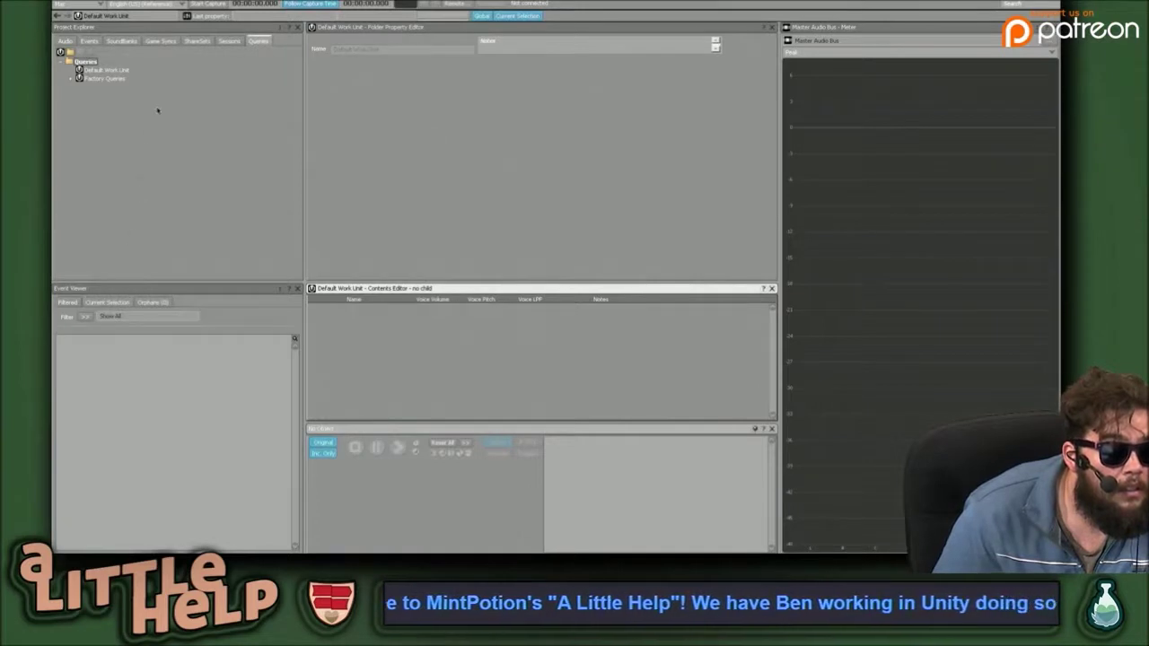
{"action": "left_click", "coordinate": [104, 79]}
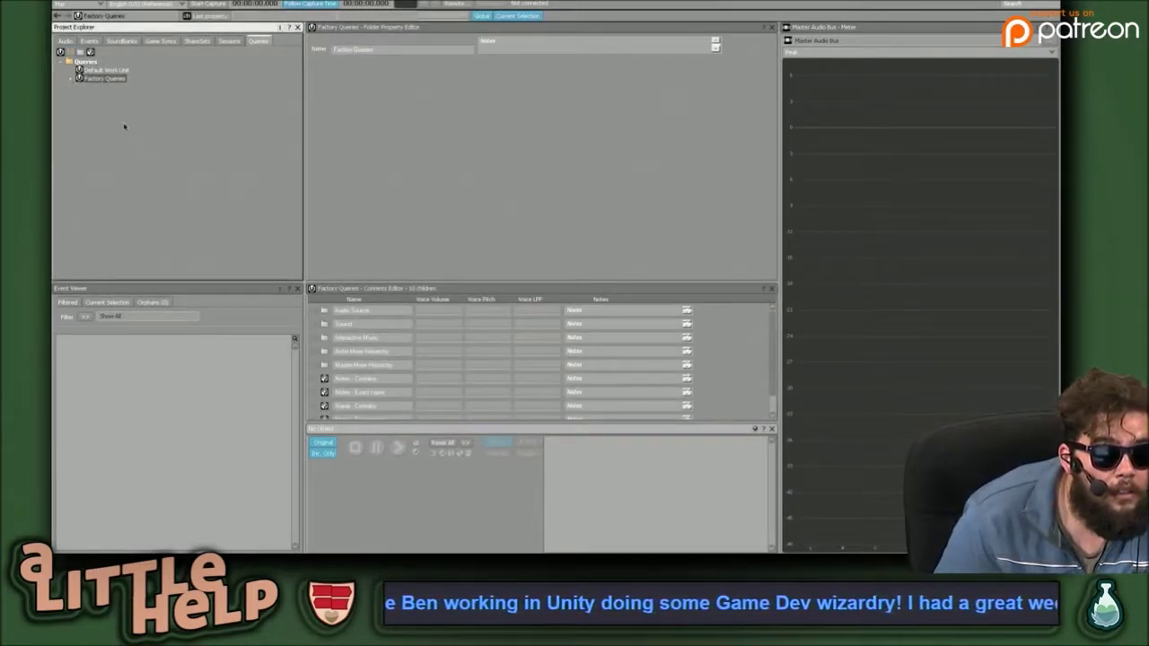
{"action": "left_click", "coordinate": [70, 79]}
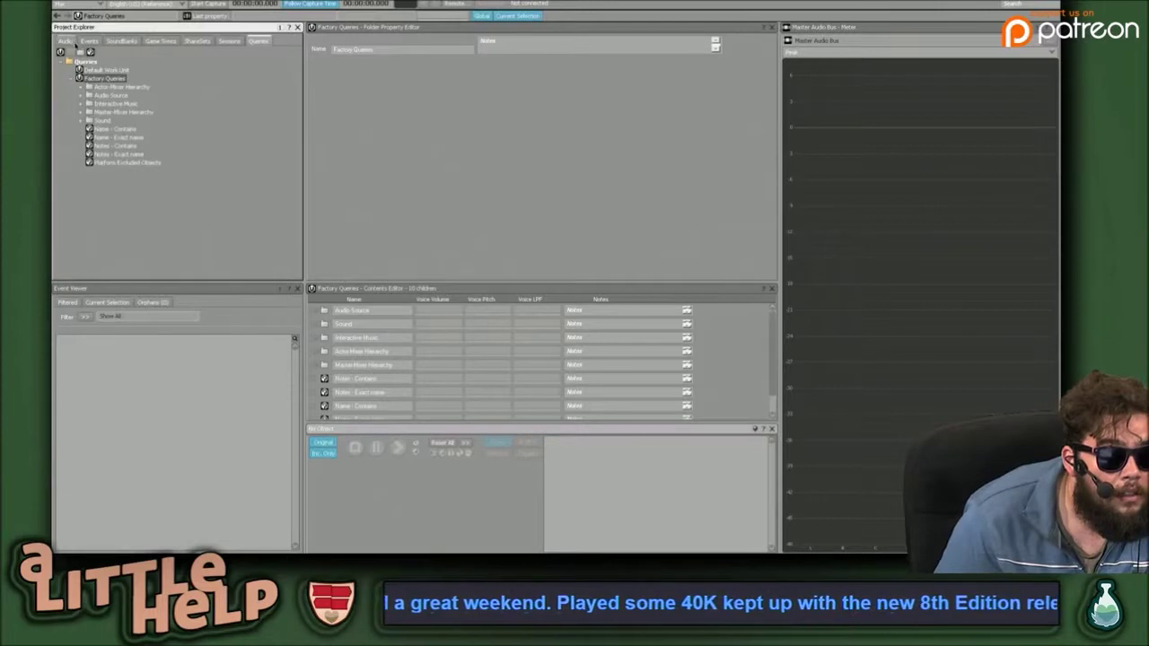
Expand the Actor-Mixer and Master-Mixer work units and open the INSTRUMENTAL WITH CHORUS sound.
{"action": "left_click", "coordinate": [64, 41]}
{"action": "left_click", "coordinate": [80, 87]}
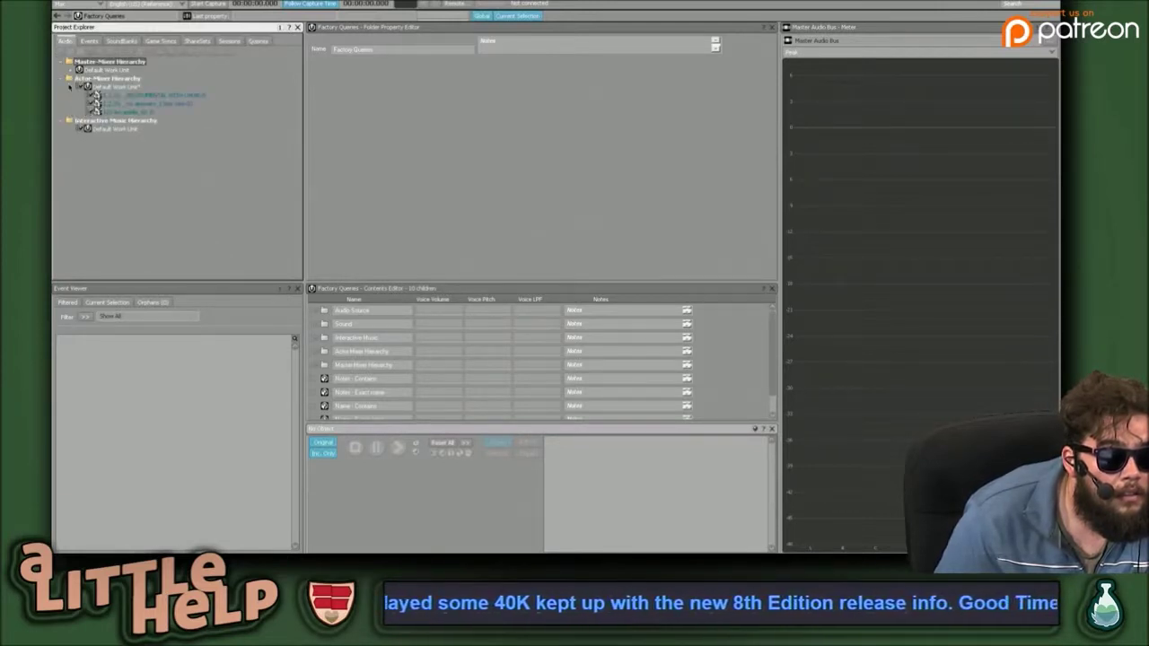
{"action": "left_click", "coordinate": [76, 71]}
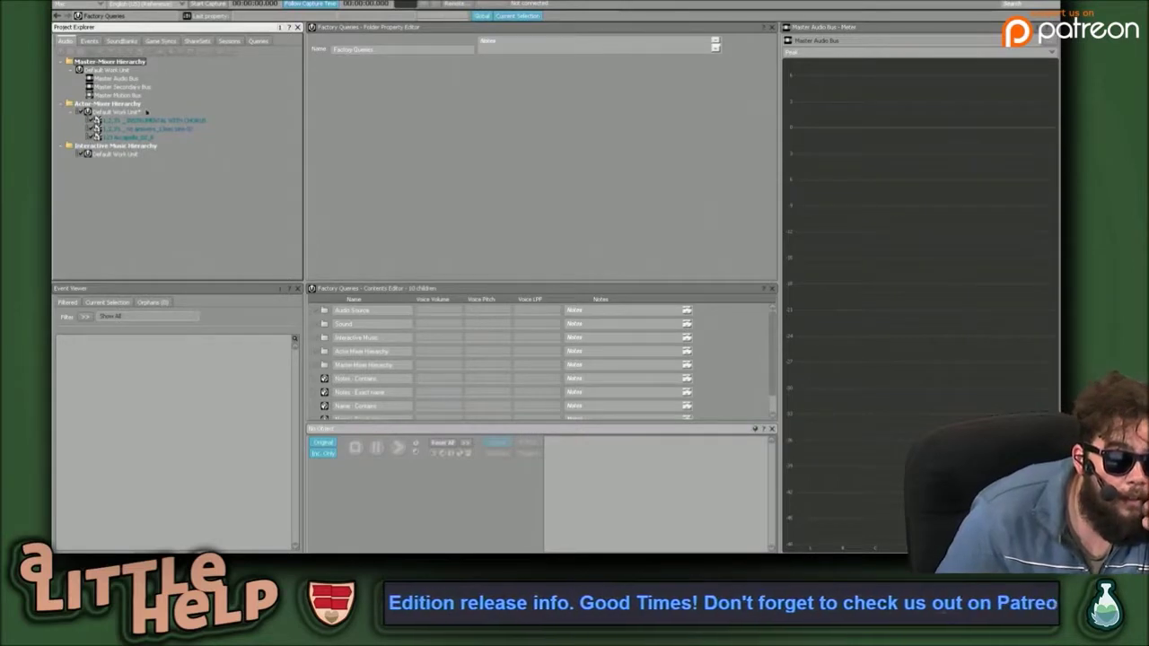
{"action": "left_click", "coordinate": [153, 119]}
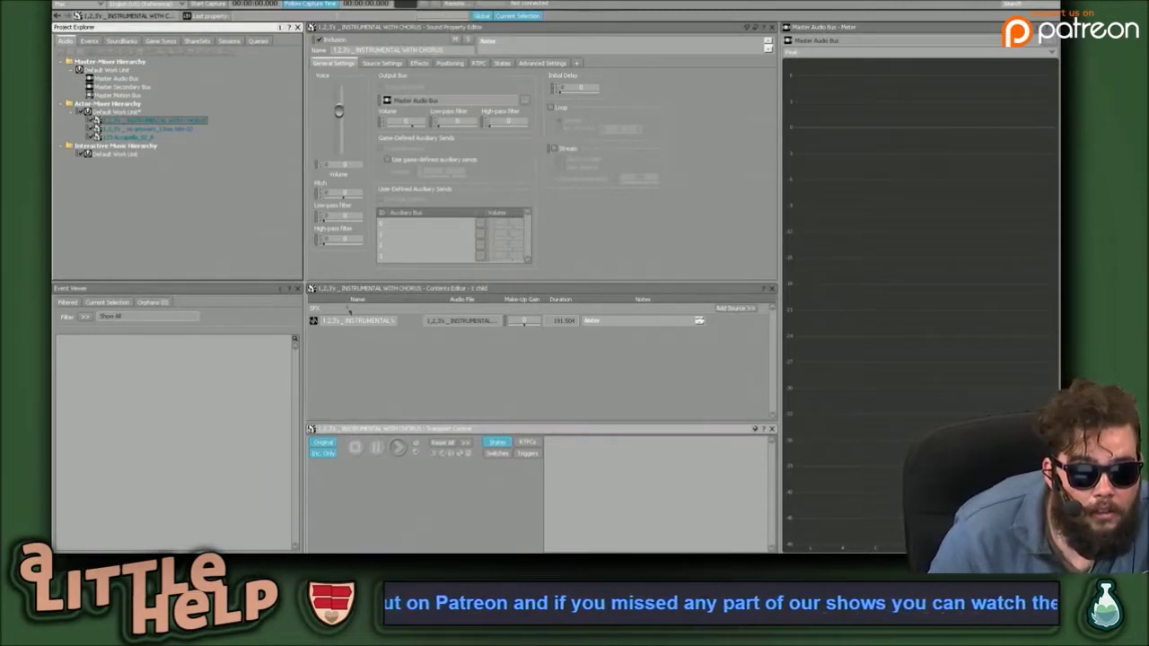
Select the first sound's source and leave its name unchanged.
{"action": "left_click", "coordinate": [313, 321]}
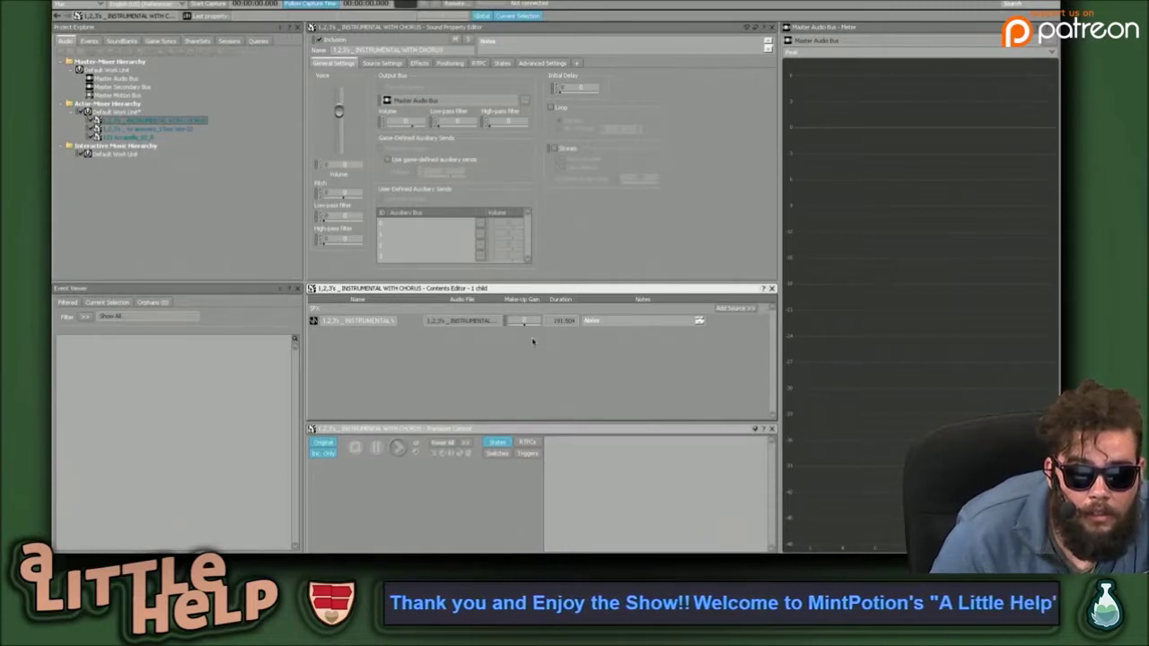
{"action": "double_click", "coordinate": [357, 321]}
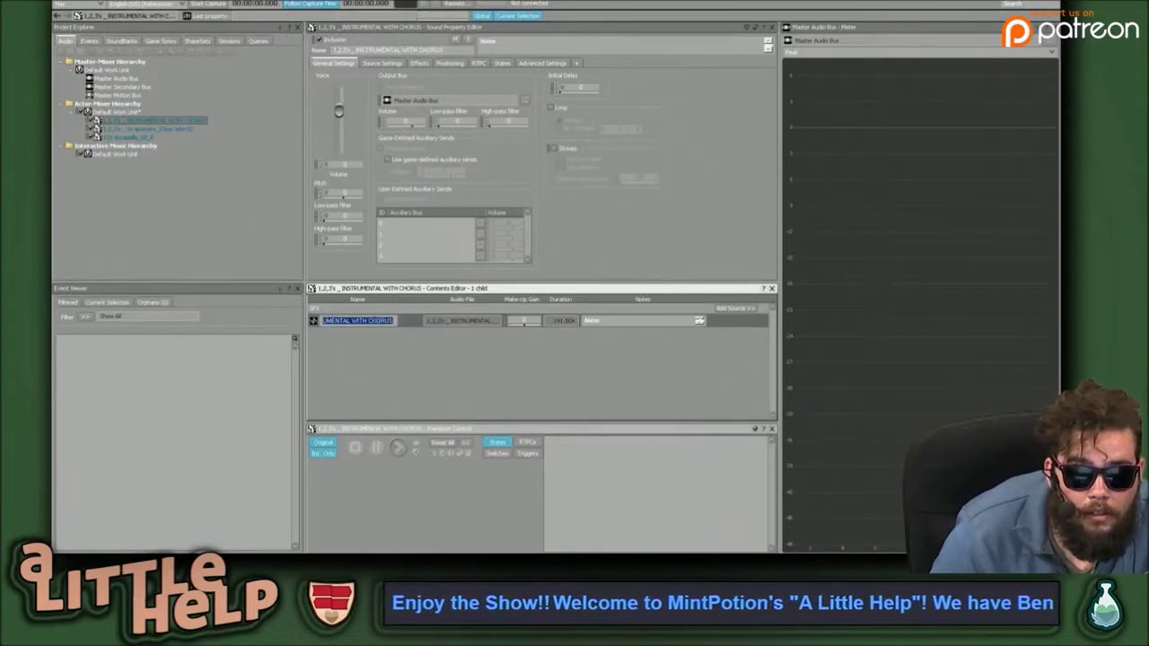
{"action": "left_click", "coordinate": [418, 325]}
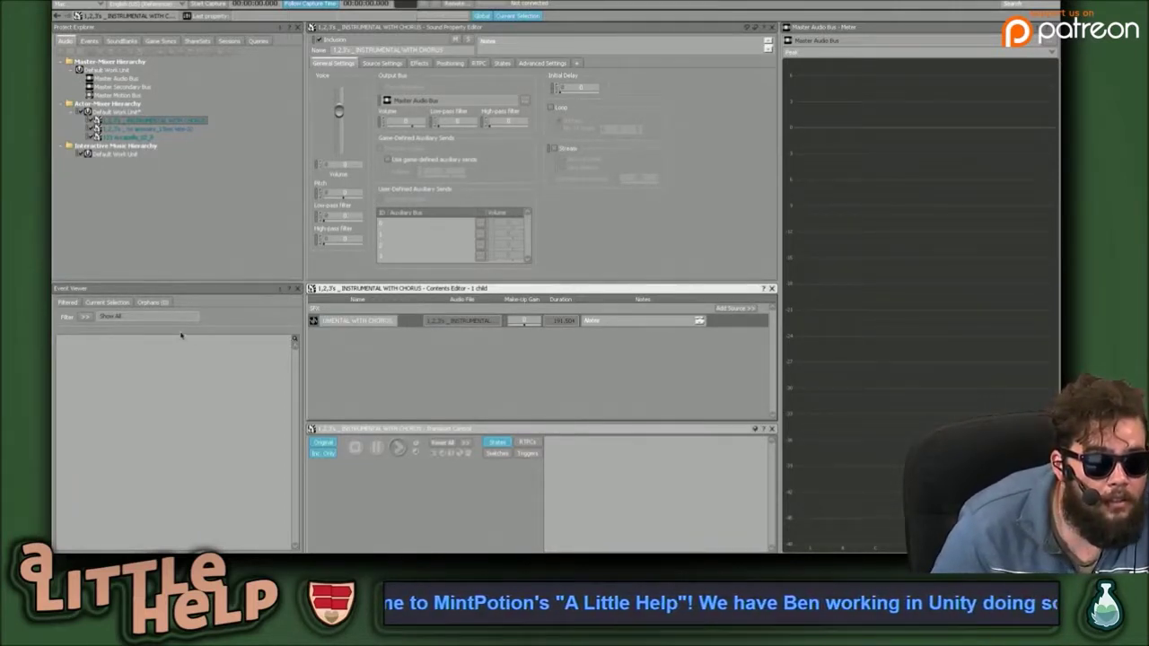
Open the second imported sound and preview it with Space and Transport Play.
{"action": "left_click", "coordinate": [167, 195]}
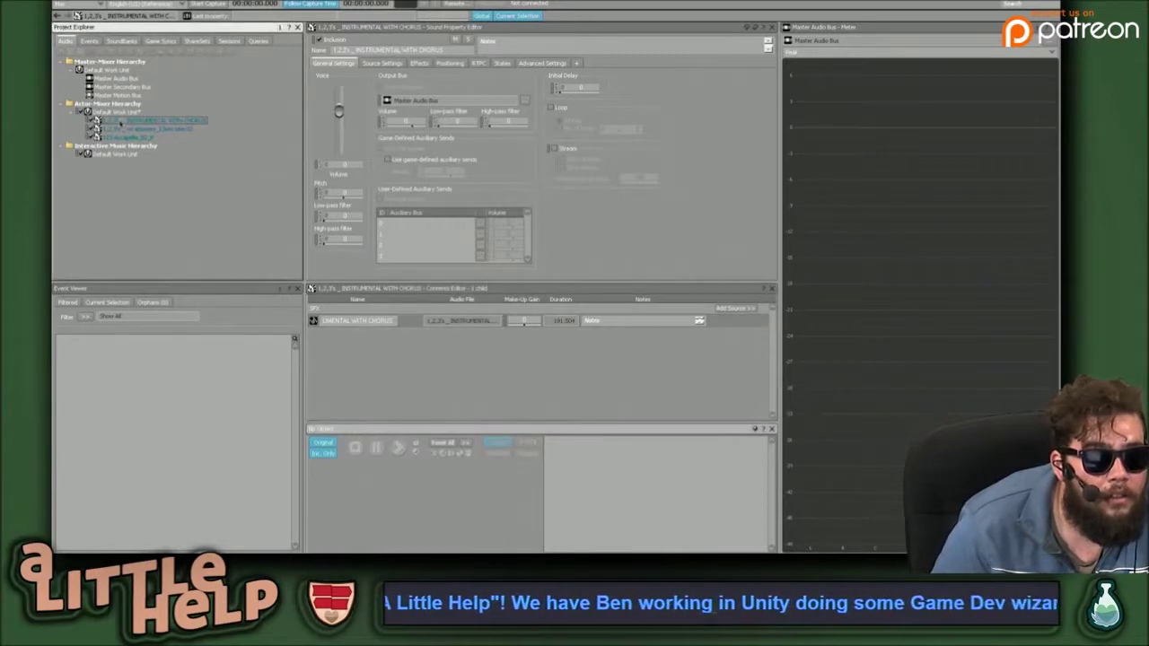
{"action": "left_click", "coordinate": [122, 129]}
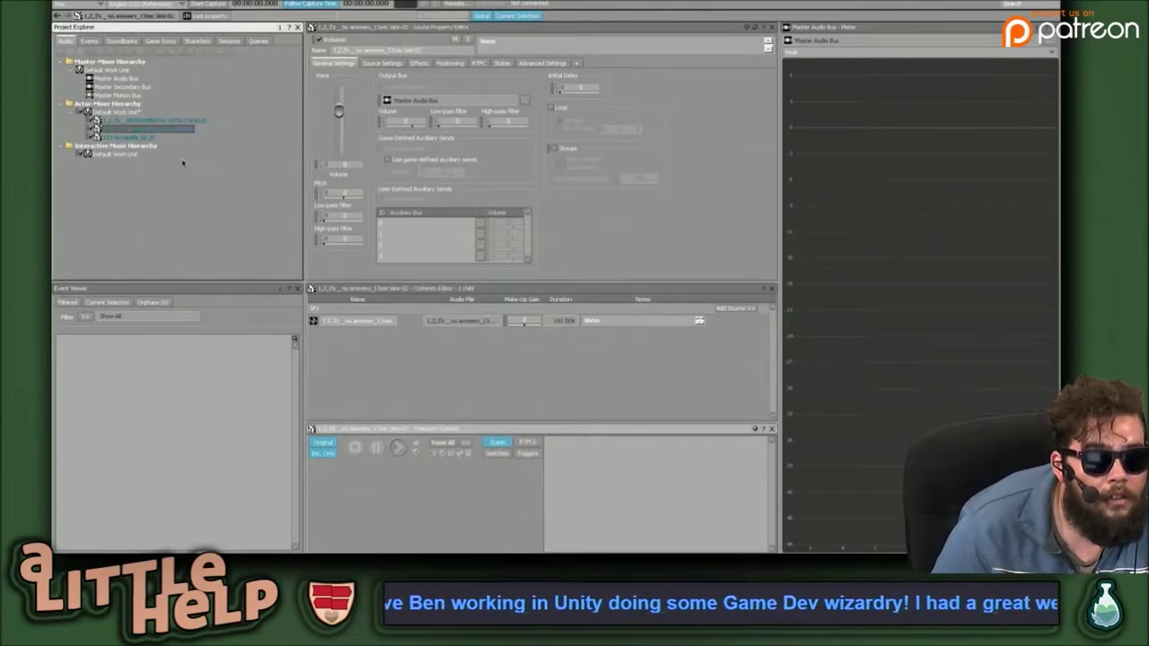
{"action": "left_click", "coordinate": [418, 368]}
{"action": "key", "text": "space"}
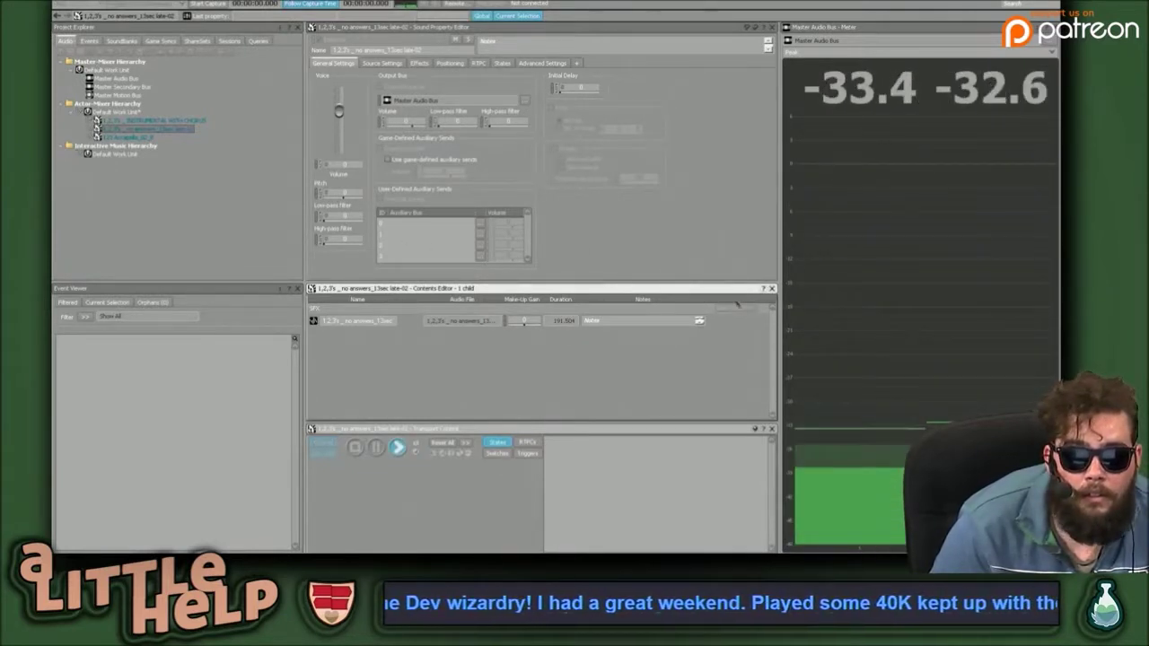
{"action": "key", "text": "space"}
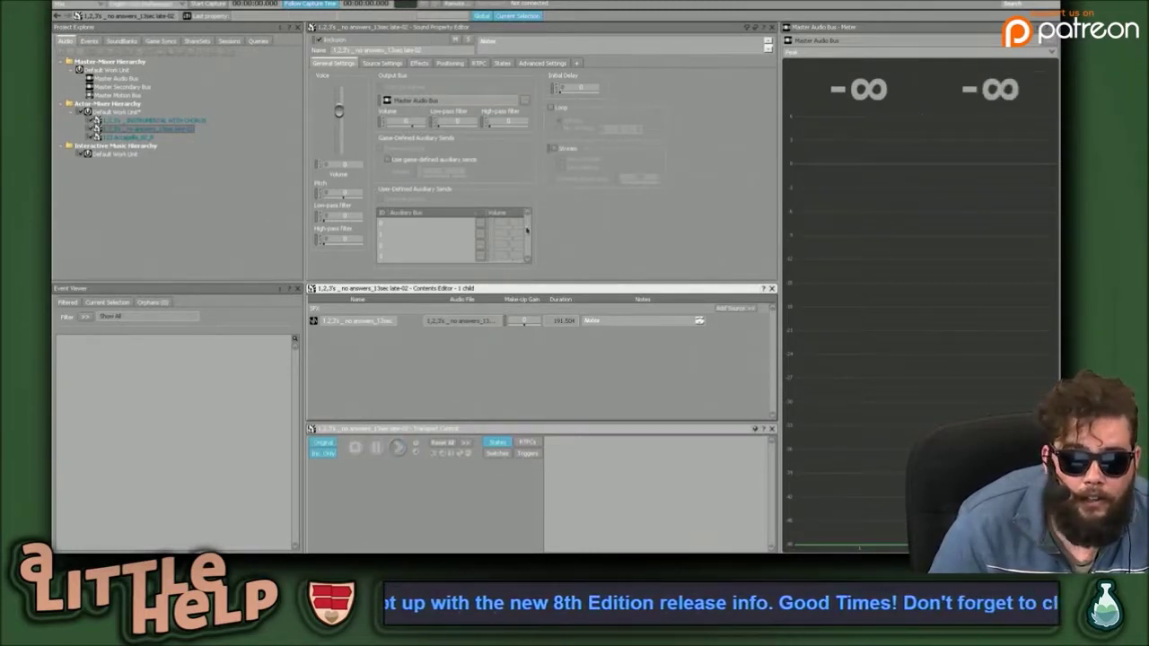
{"action": "left_click", "coordinate": [377, 448]}
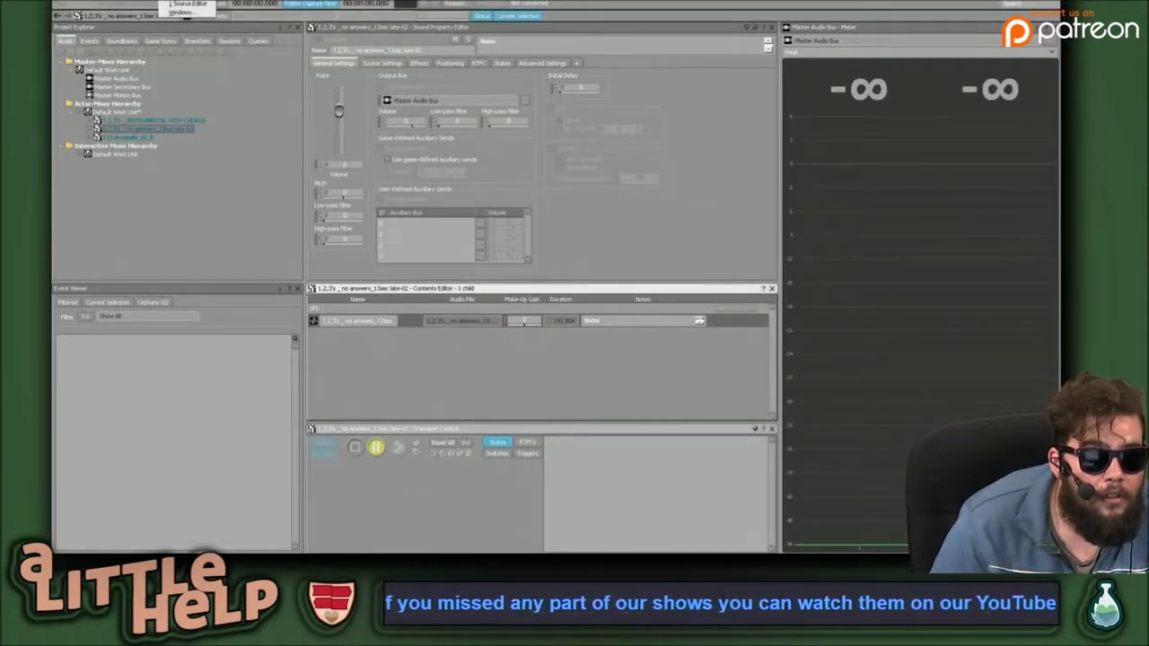
{"action": "left_click", "coordinate": [176, 4]}
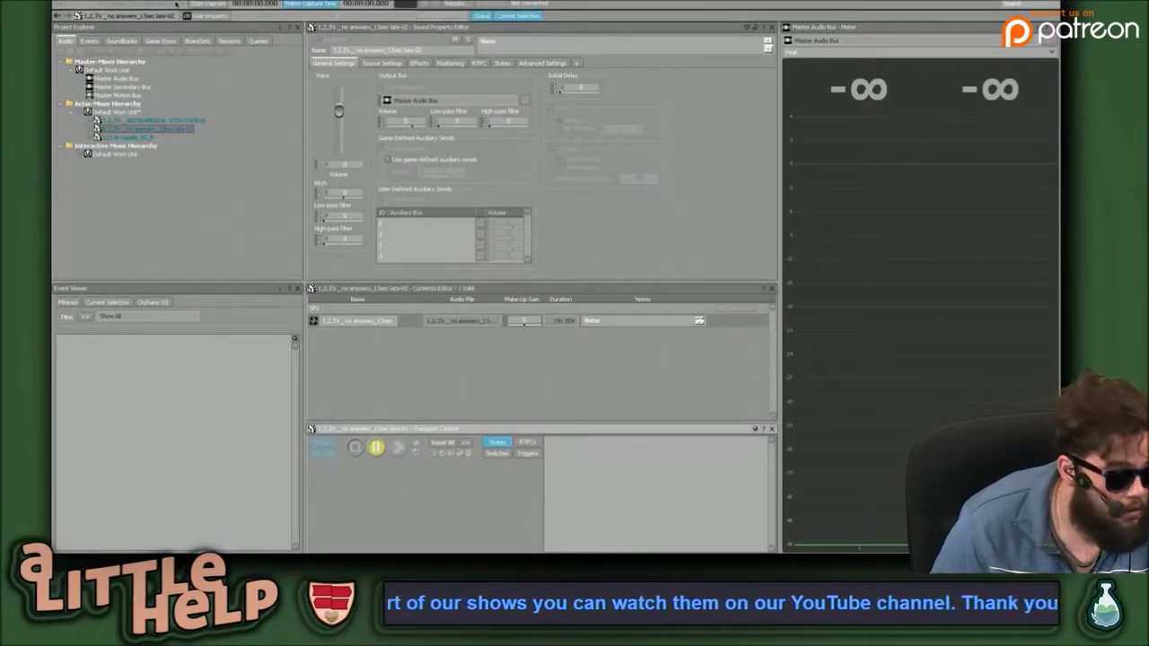
{"action": "key", "text": "ctrl+Up"}
Switch between the Wwise and Unity spaces, then hide the Unity editor.
{"action": "mouse_move", "coordinate": [551, 32]}
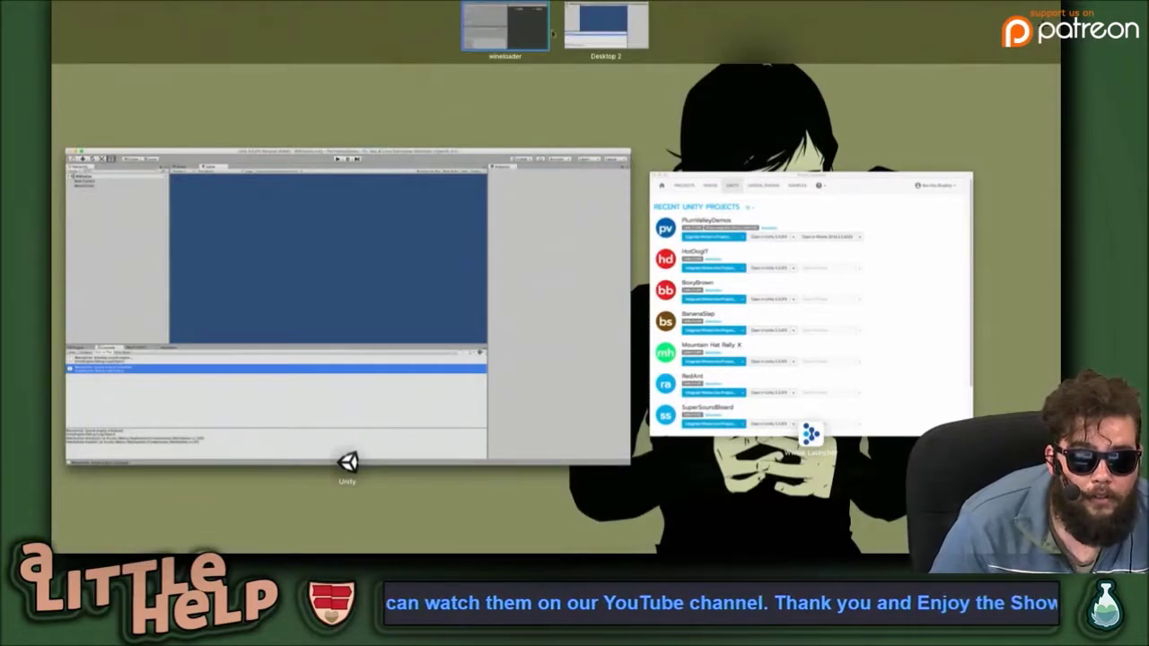
{"action": "left_click", "coordinate": [526, 40]}
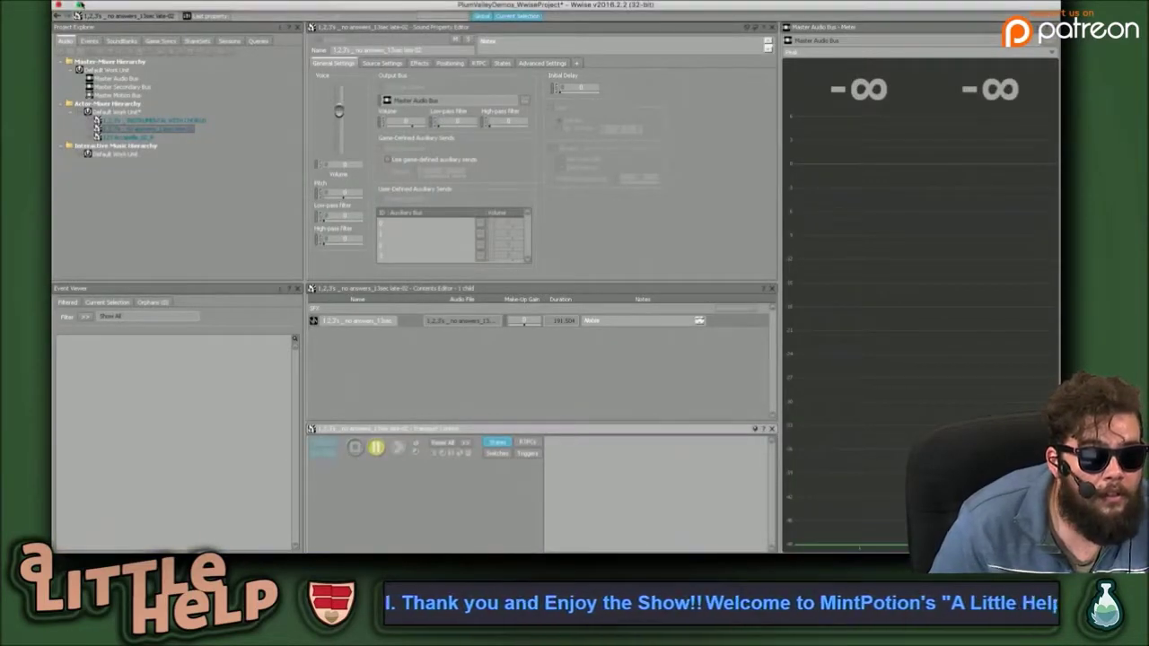
{"action": "key", "text": "ctrl+Left"}
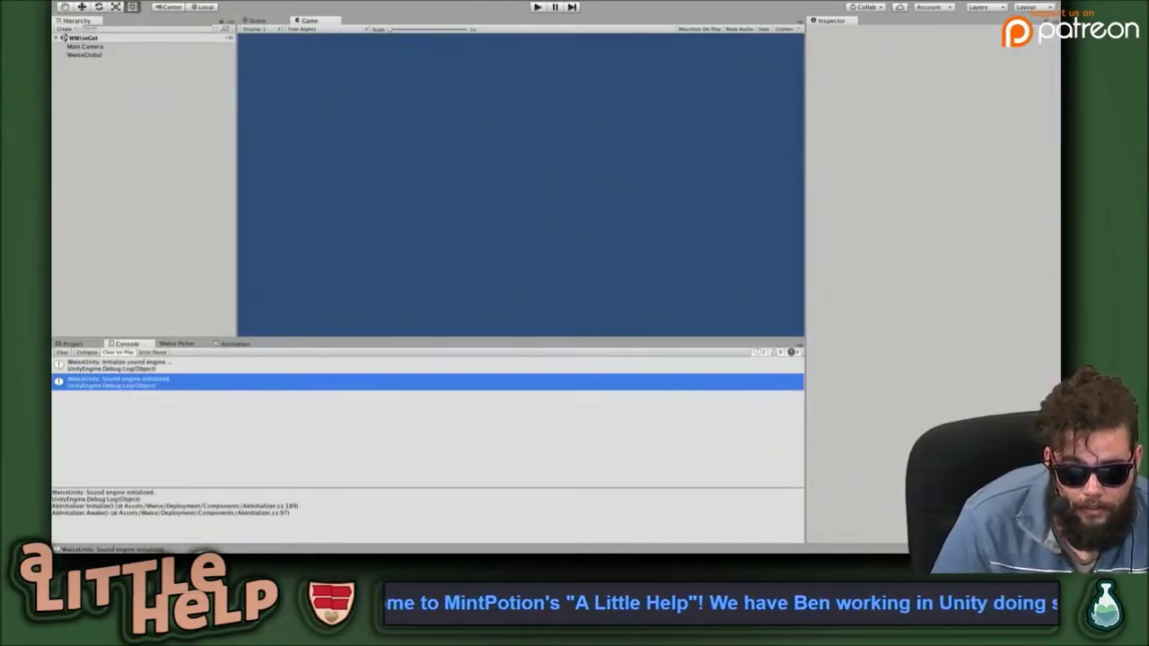
{"action": "key", "text": "ctrl+Up"}
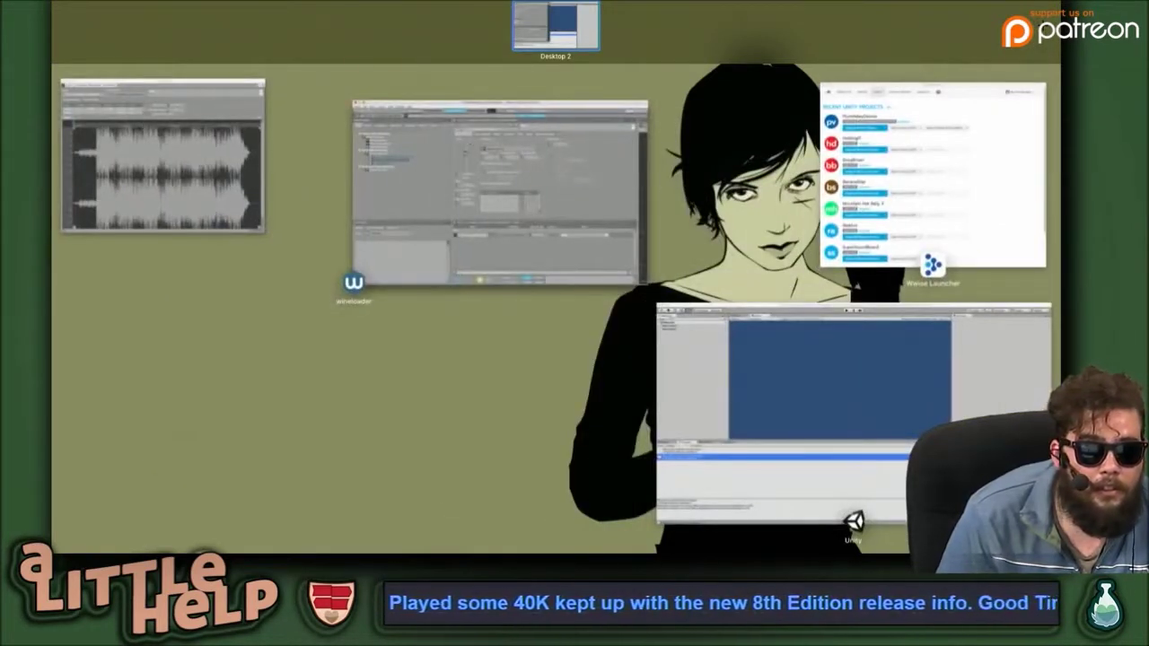
{"action": "key", "text": "Escape"}
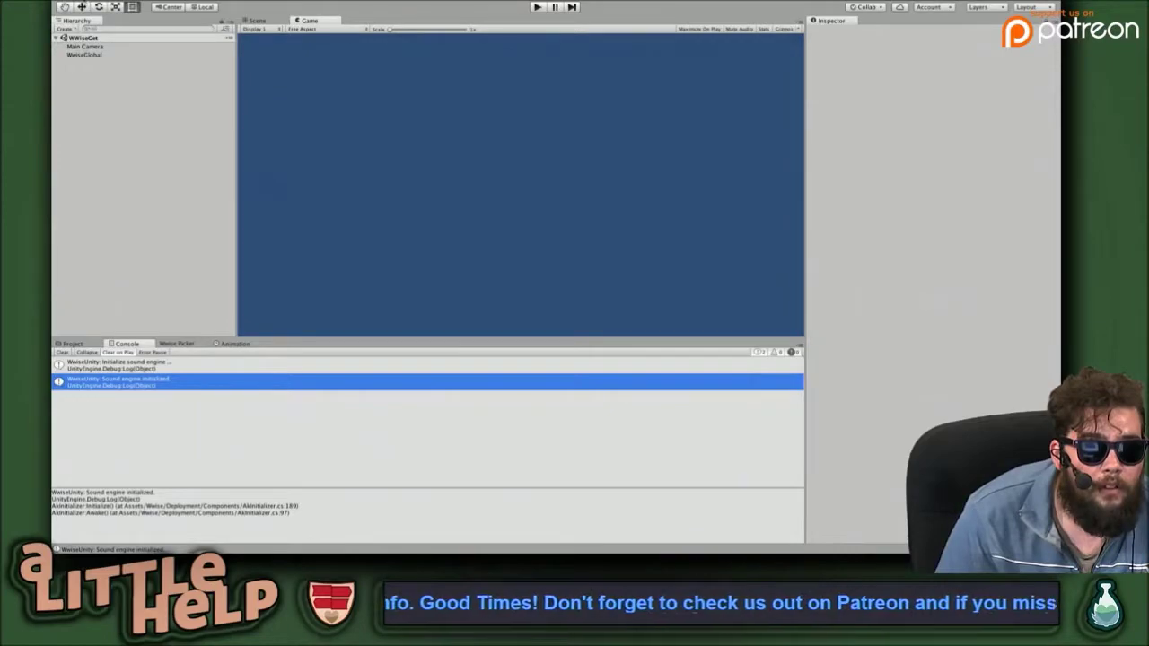
{"action": "key", "text": "super+Tab"}
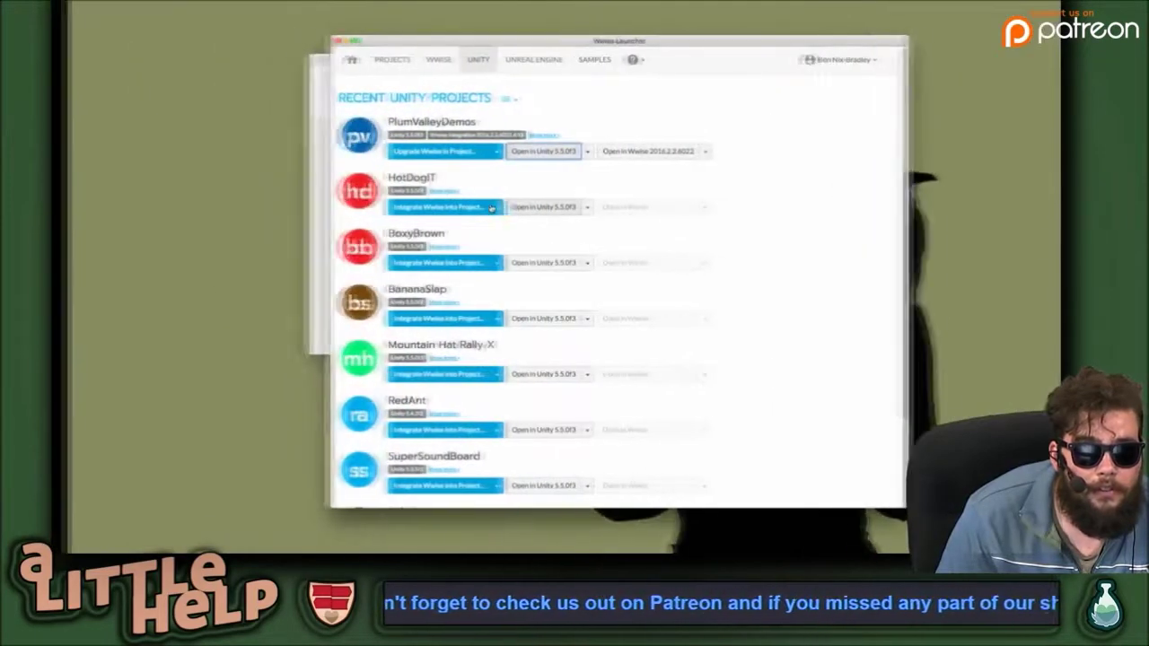
{"action": "key", "text": "super+Tab"}
{"action": "key", "text": "super+h"}
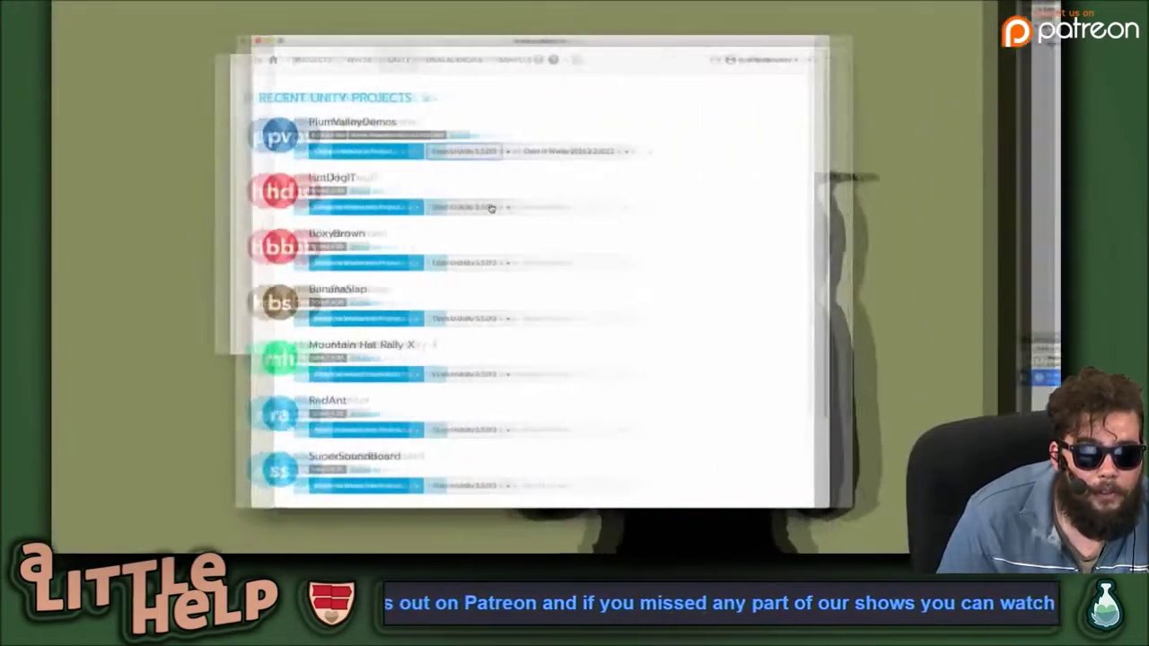
Bring the Wwise Launcher forward, then go to the desktop holding the Wwise project.
{"action": "key", "text": "ctrl+Up"}
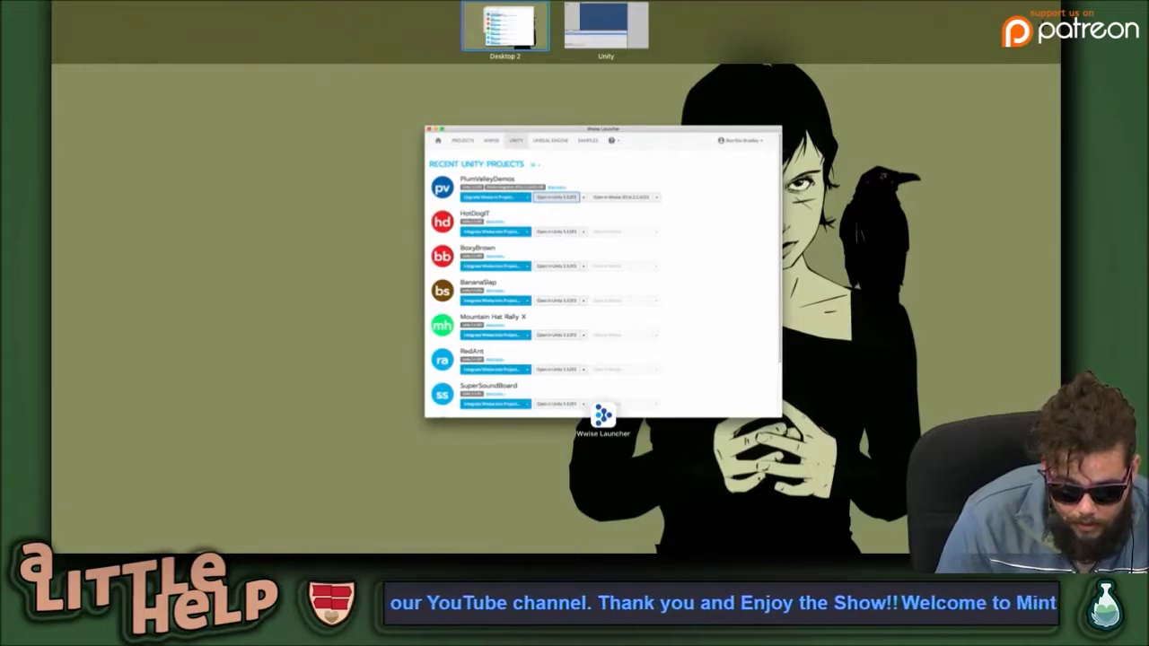
{"action": "left_click_drag", "start_coordinate": [606, 27], "coordinate": [633, 248]}
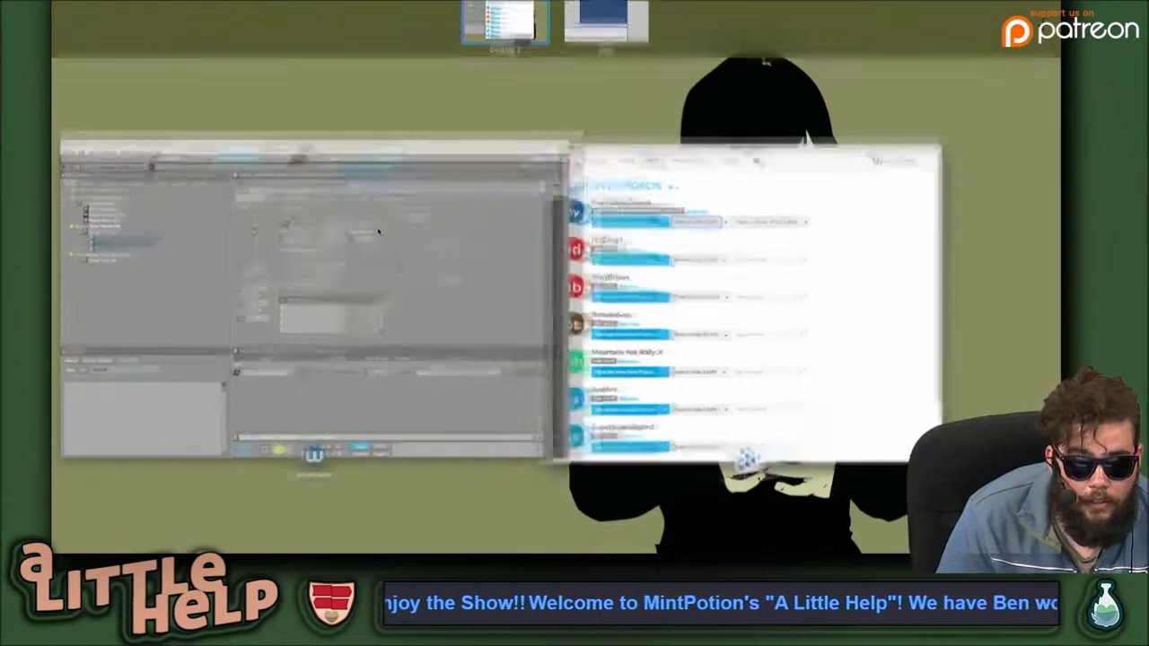
{"action": "left_click", "coordinate": [631, 250]}
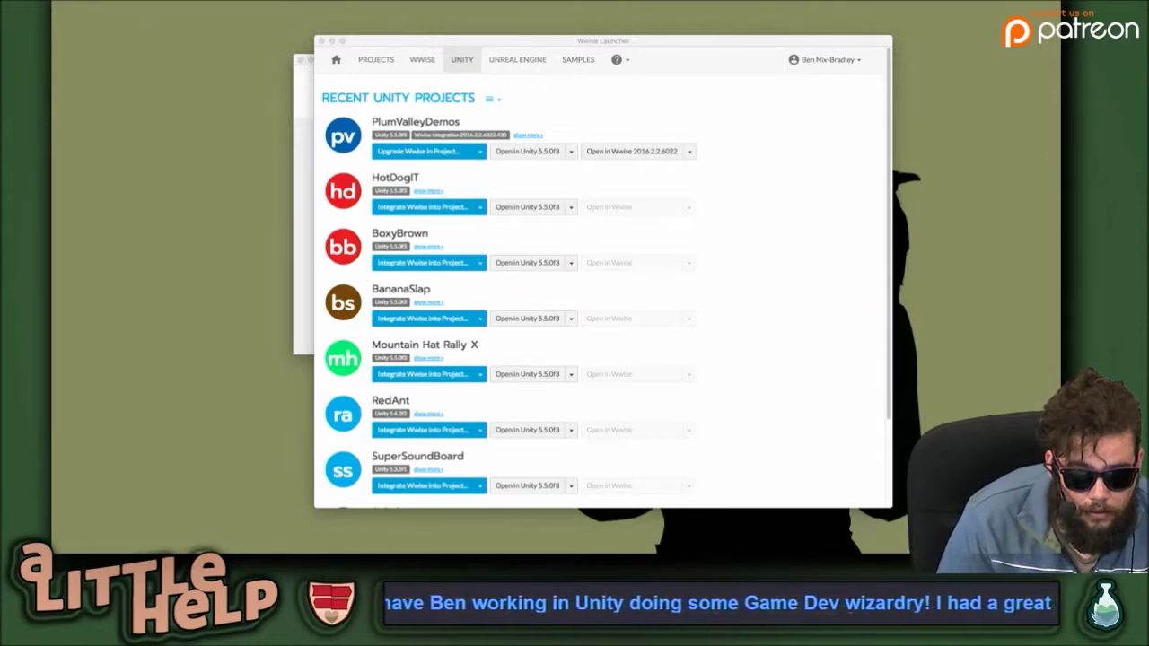
{"action": "key", "text": "ctrl+Up"}
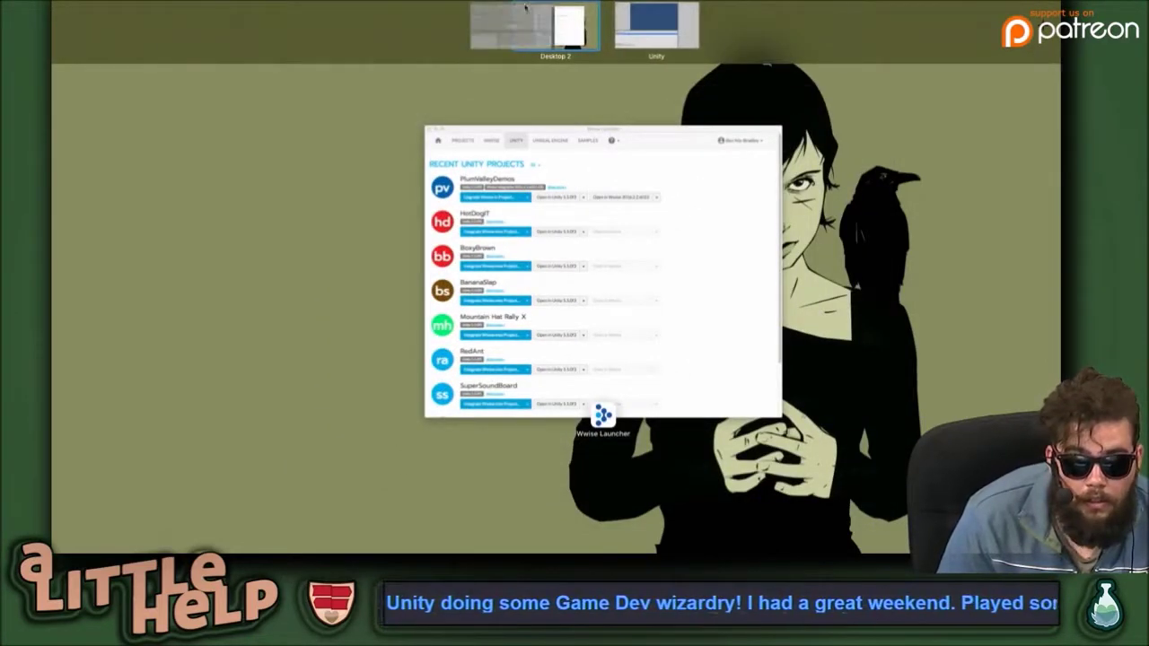
{"action": "left_click", "coordinate": [452, 21]}
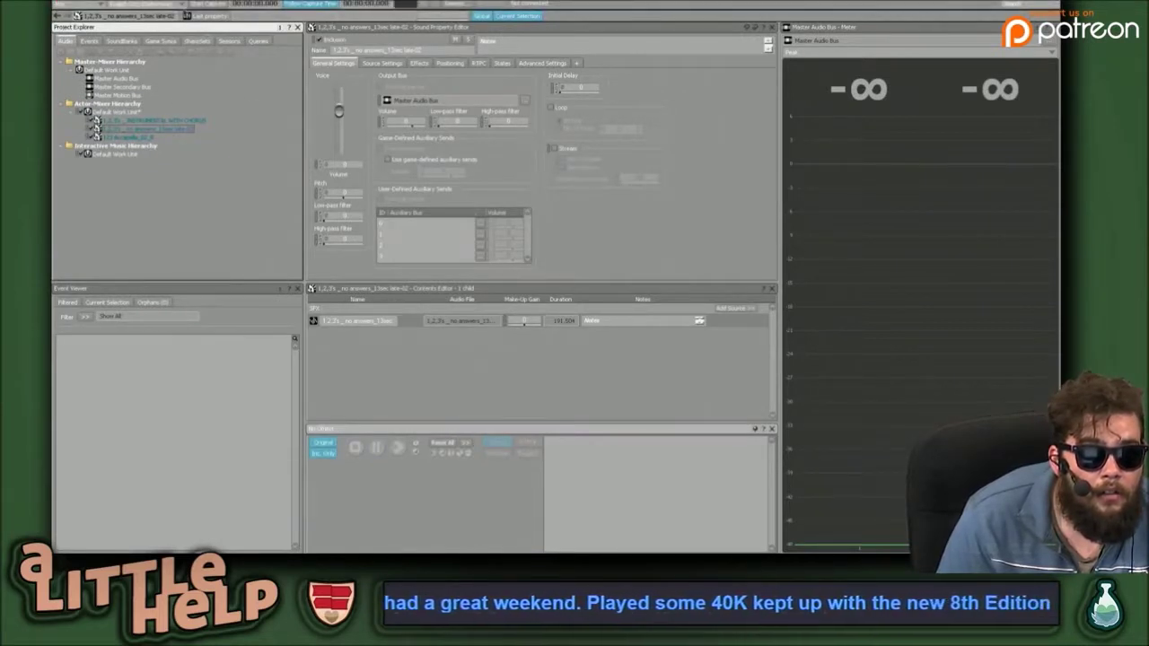
Take the Wwise project window out of full screen.
{"action": "mouse_move", "coordinate": [183, 6]}
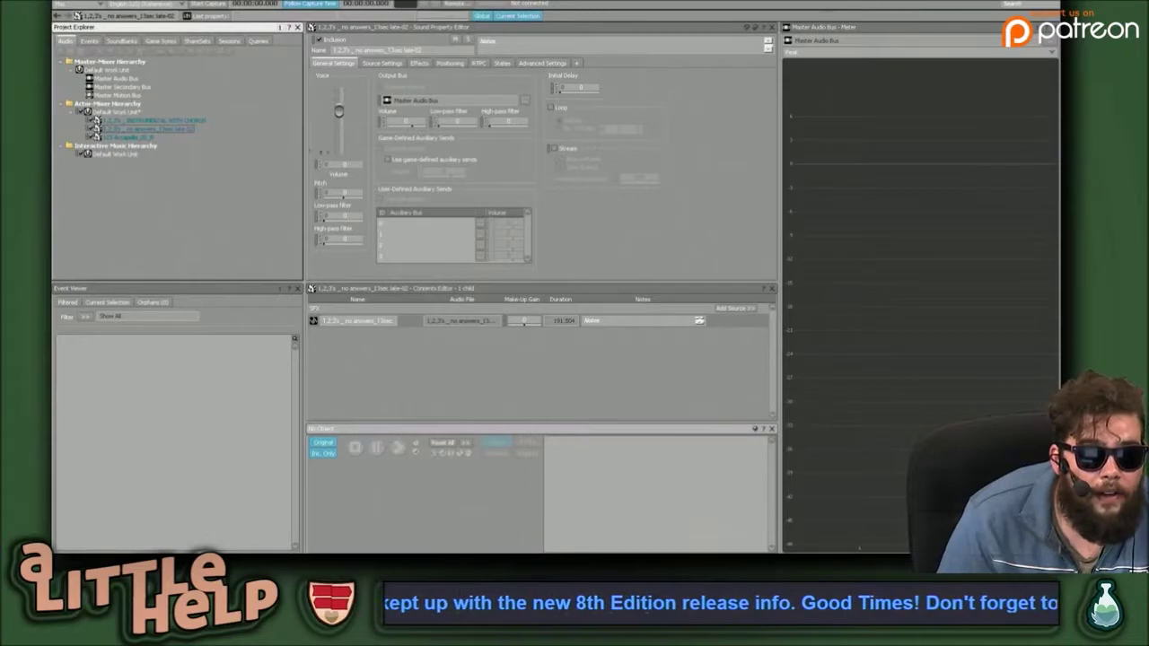
{"action": "left_click", "coordinate": [388, 363]}
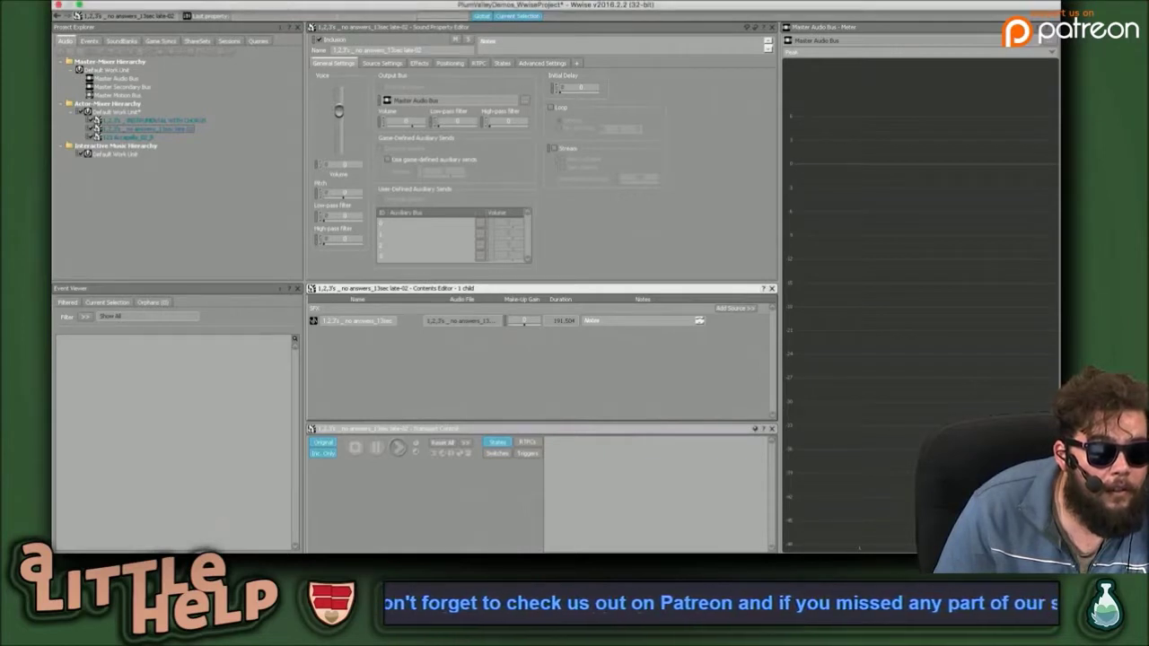
{"action": "left_click", "coordinate": [151, 3]}
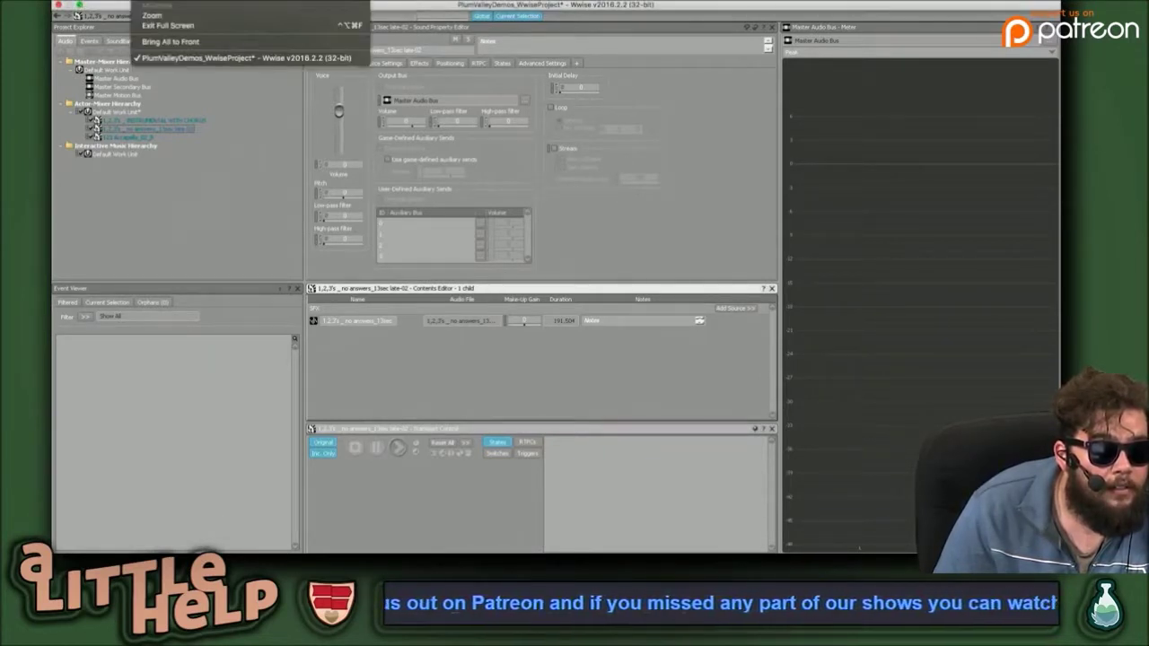
{"action": "left_click", "coordinate": [151, 2]}
{"action": "left_click", "coordinate": [151, 2]}
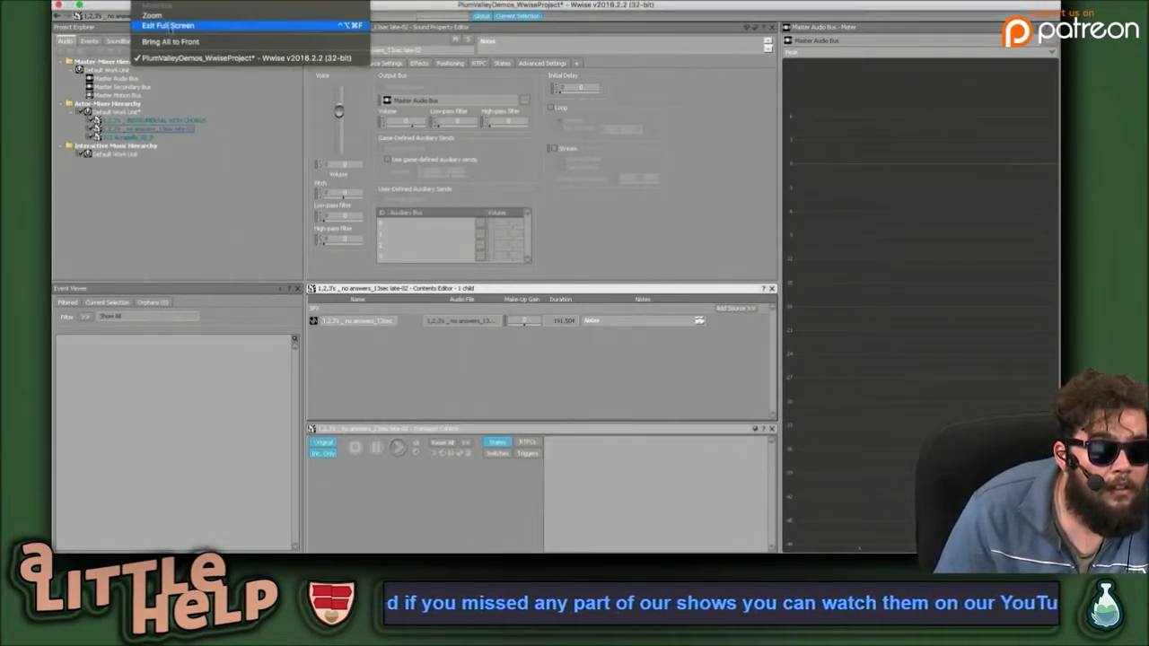
{"action": "left_click", "coordinate": [171, 41]}
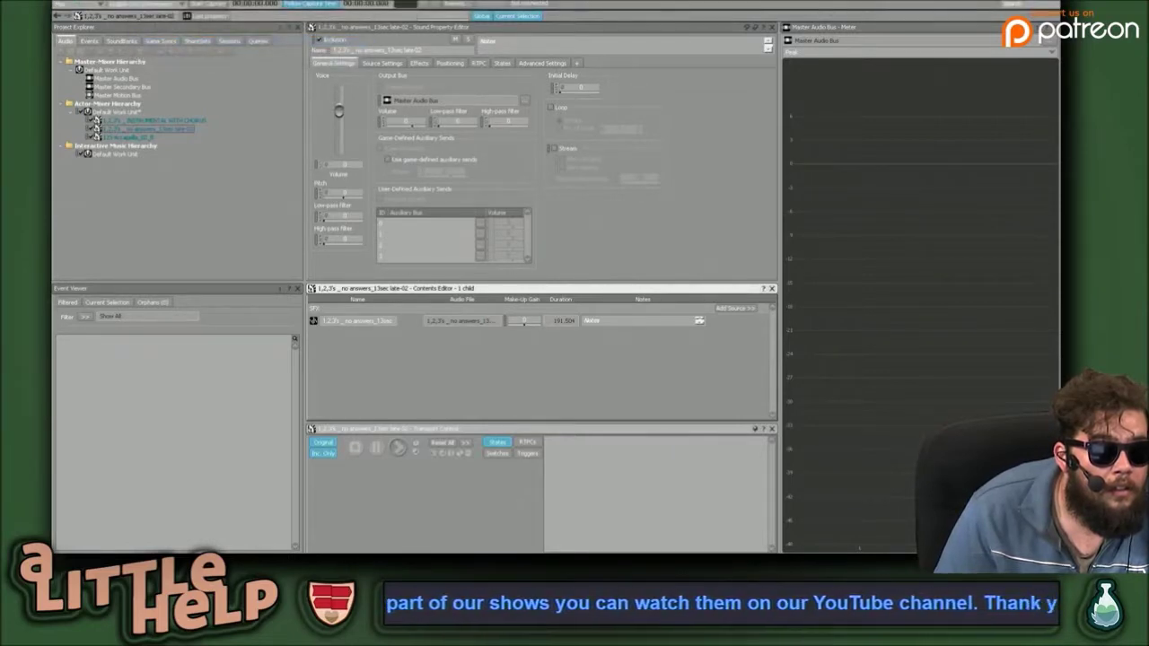
{"action": "left_click", "coordinate": [79, 6]}
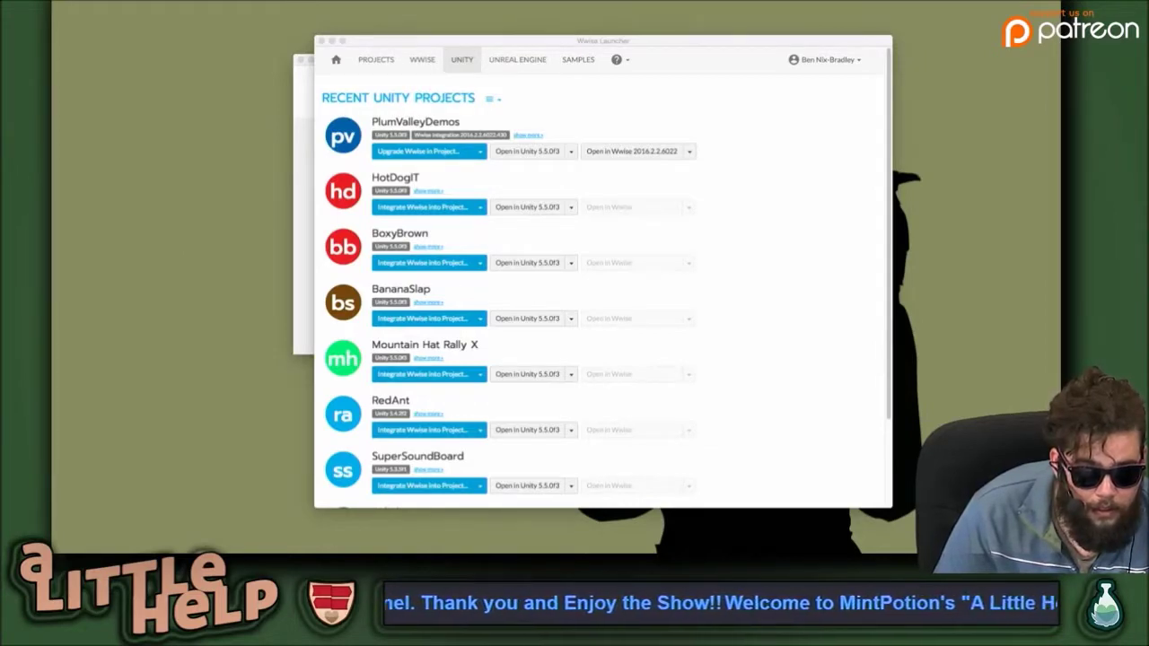
{"action": "key", "text": "ctrl+Left"}
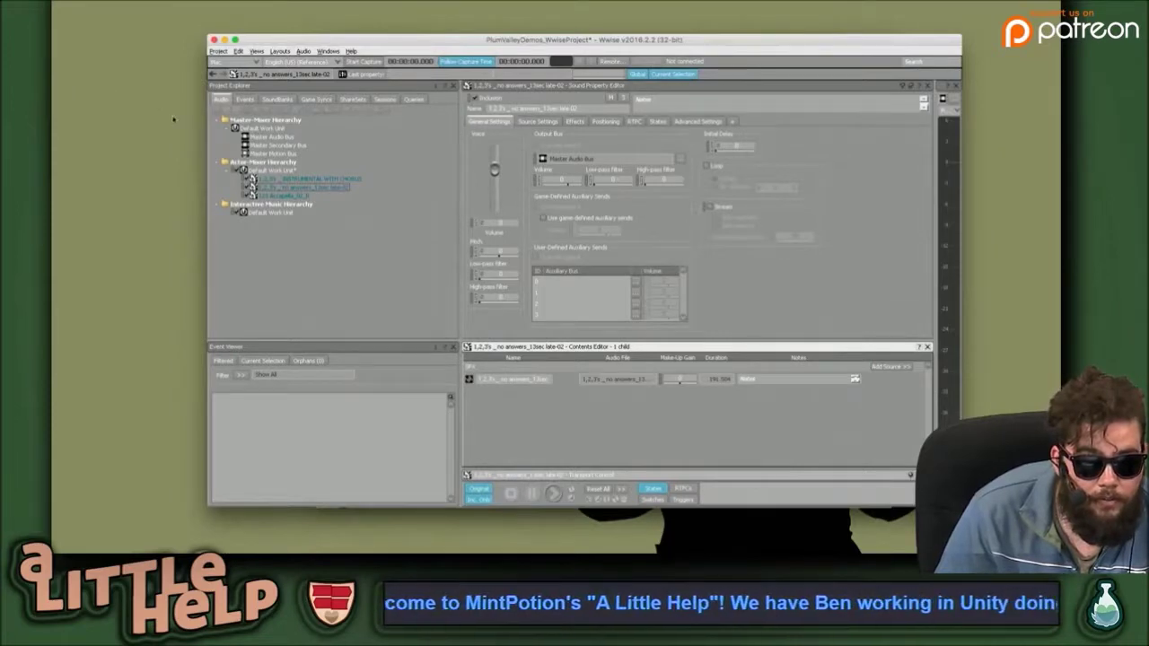
Bring the Wwise project window to the front from Mission Control and browse its layouts menu.
{"action": "key", "text": "ctrl+Up"}
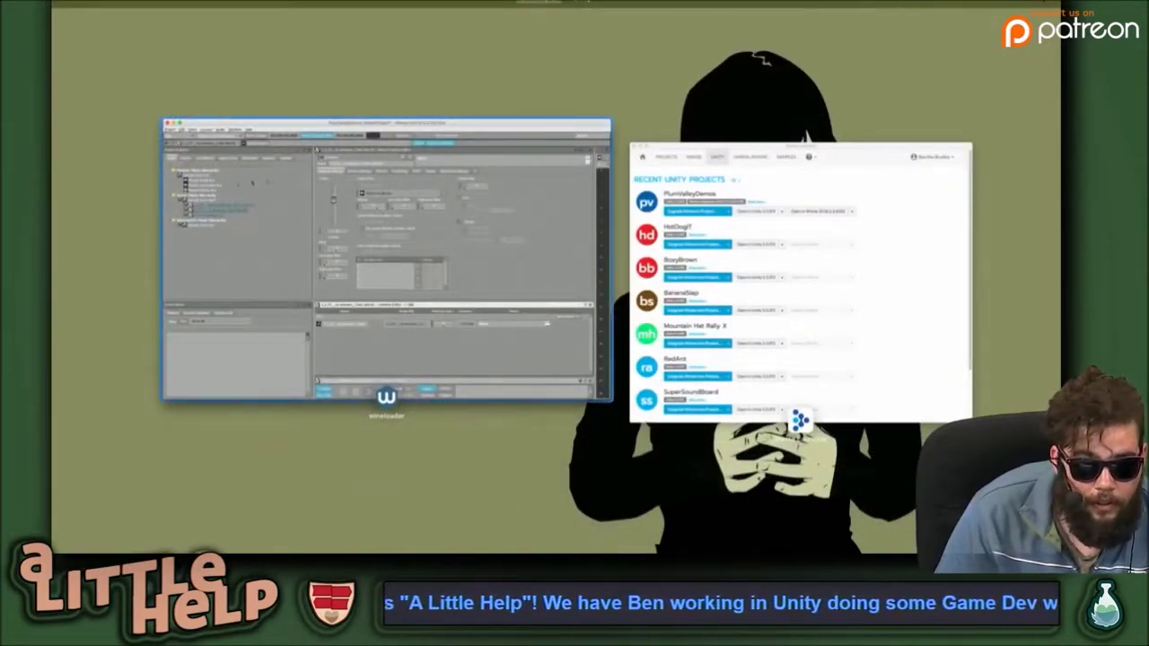
{"action": "left_click", "coordinate": [366, 249]}
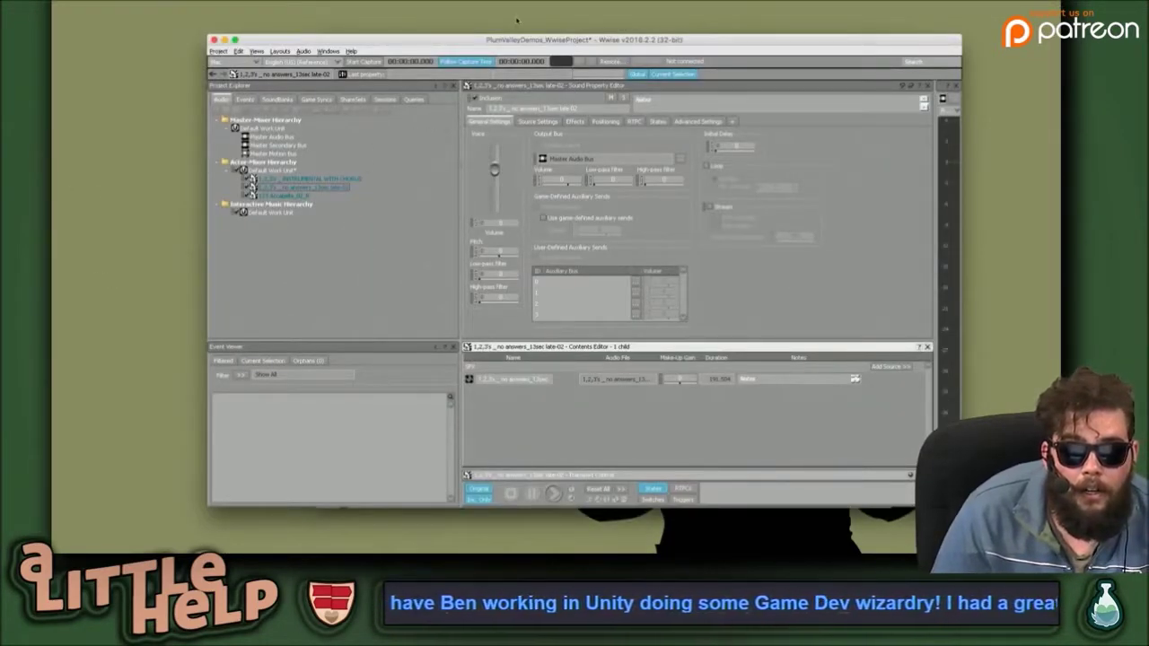
{"action": "left_click", "coordinate": [282, 51]}
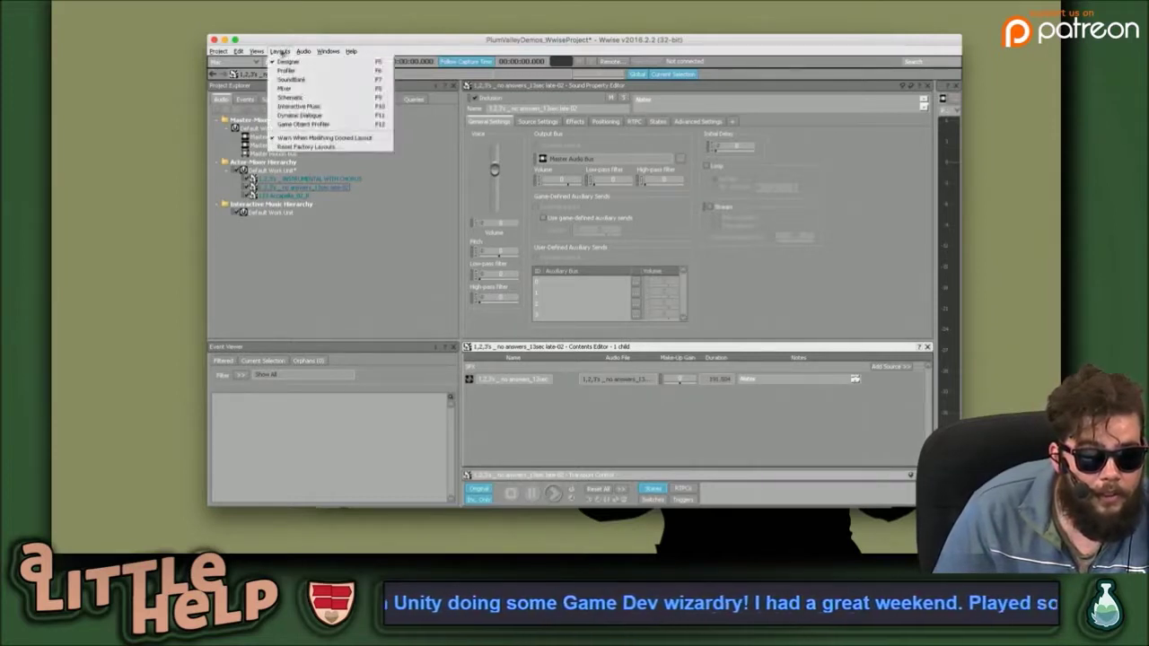
{"action": "mouse_move", "coordinate": [306, 52]}
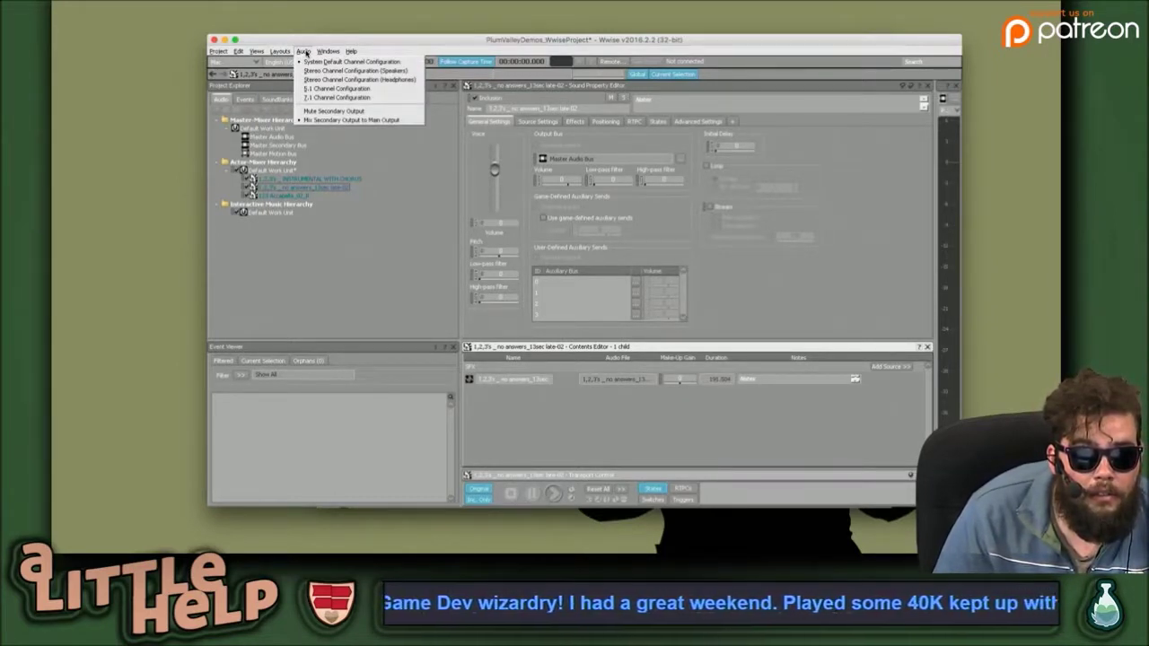
{"action": "left_click", "coordinate": [410, 210]}
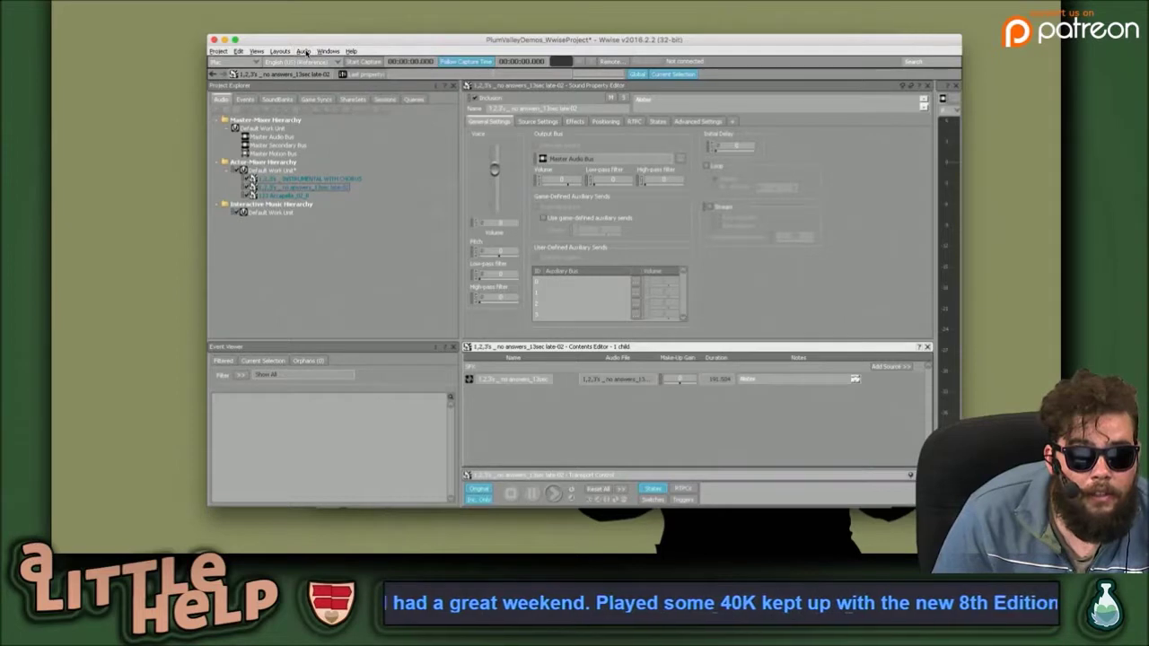
Play the no answers sound's source, then move the Wwise window up and right.
{"action": "left_click", "coordinate": [414, 217]}
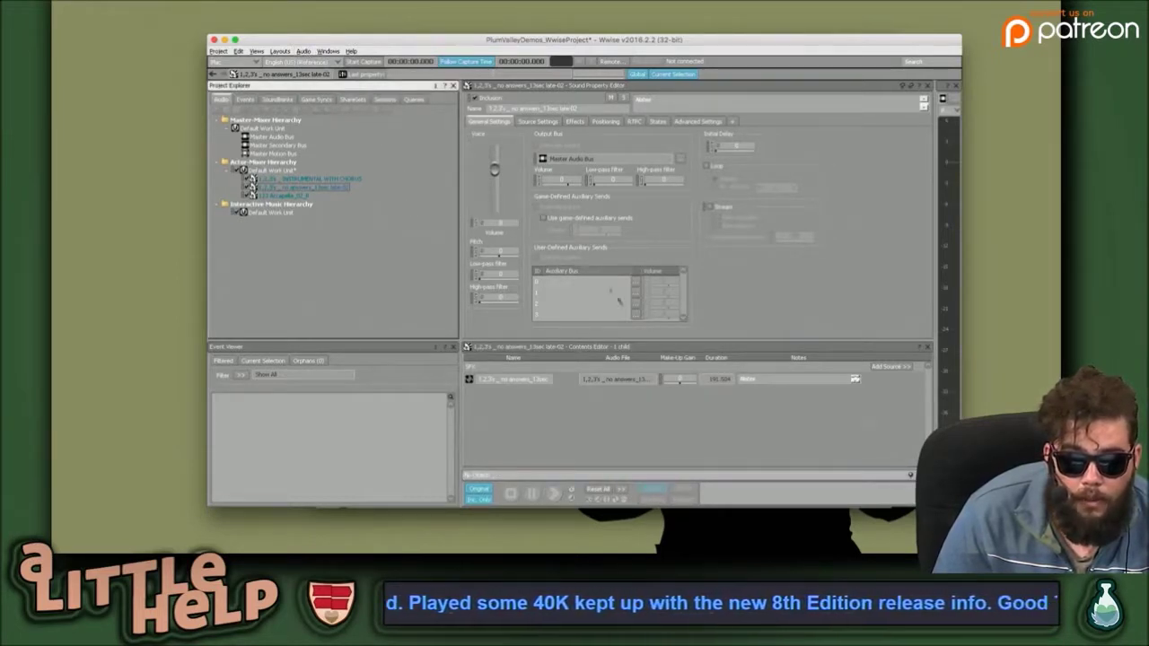
{"action": "left_click", "coordinate": [596, 397]}
{"action": "left_click", "coordinate": [565, 382]}
{"action": "key", "text": "space"}
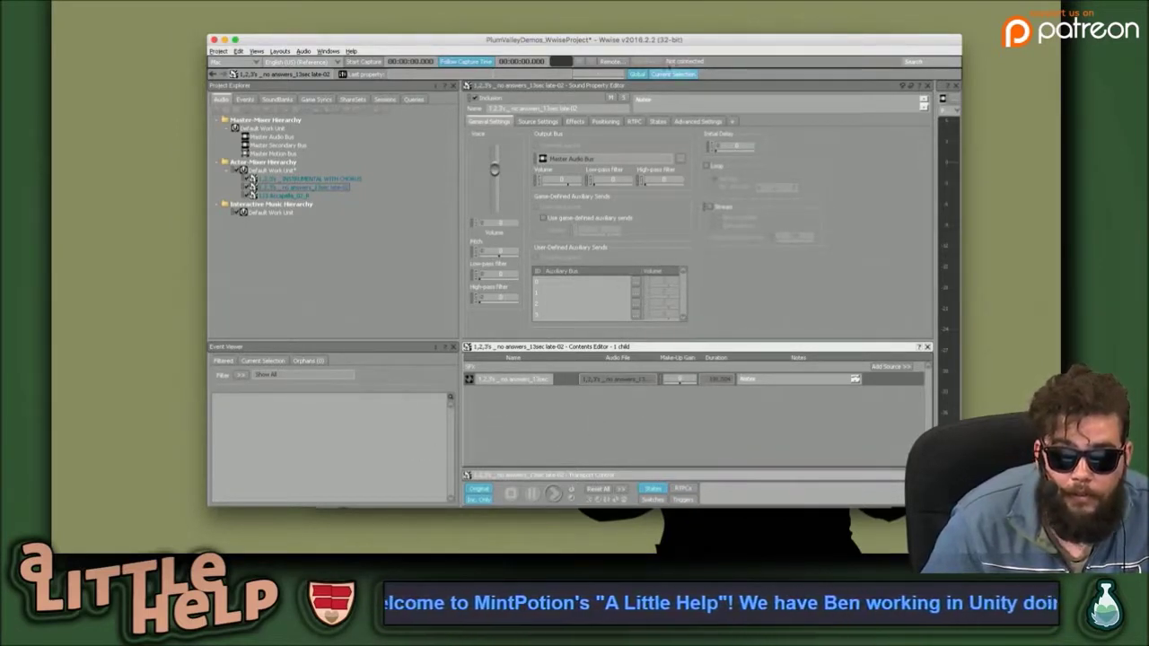
{"action": "left_click_drag", "start_coordinate": [675, 37], "coordinate": [770, 2]}
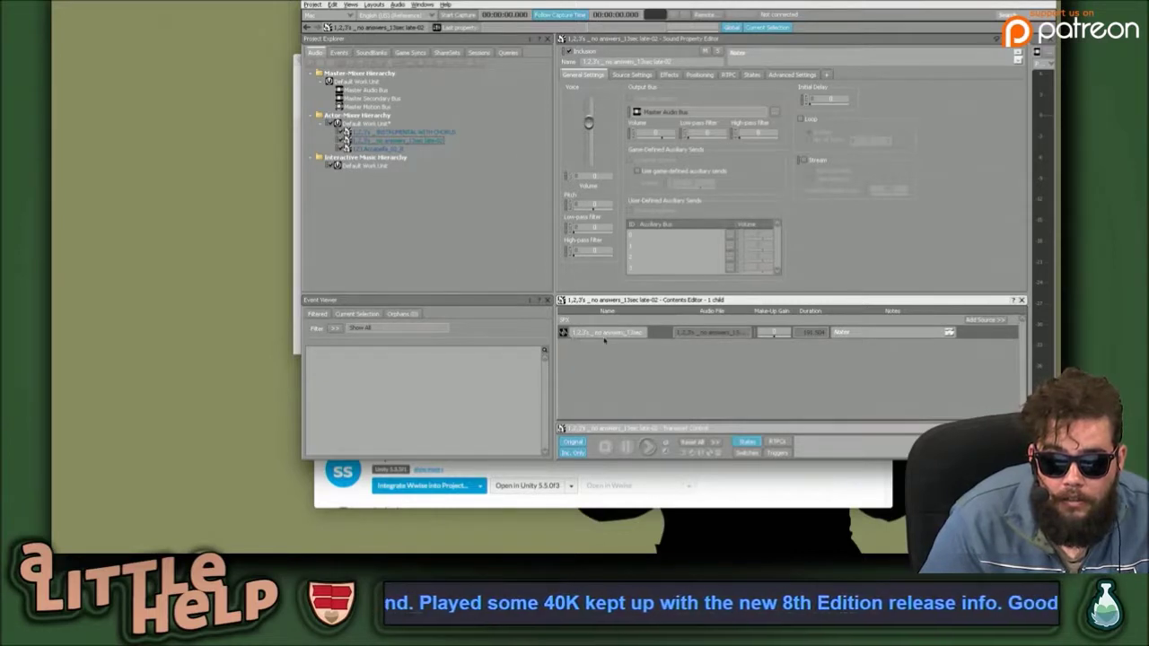
Load INSTRUMENTAL WITH CHORUS into the editors, then move Wwise aside and bring the Launcher forward.
{"action": "right_click", "coordinate": [655, 336]}
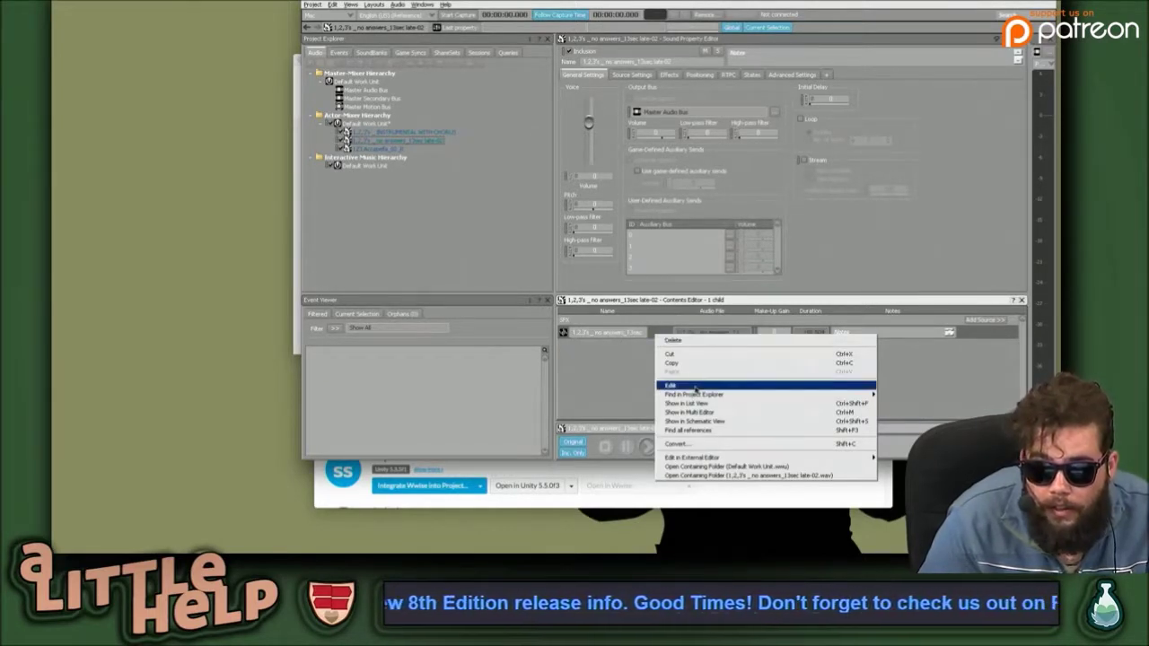
{"action": "left_click", "coordinate": [695, 389]}
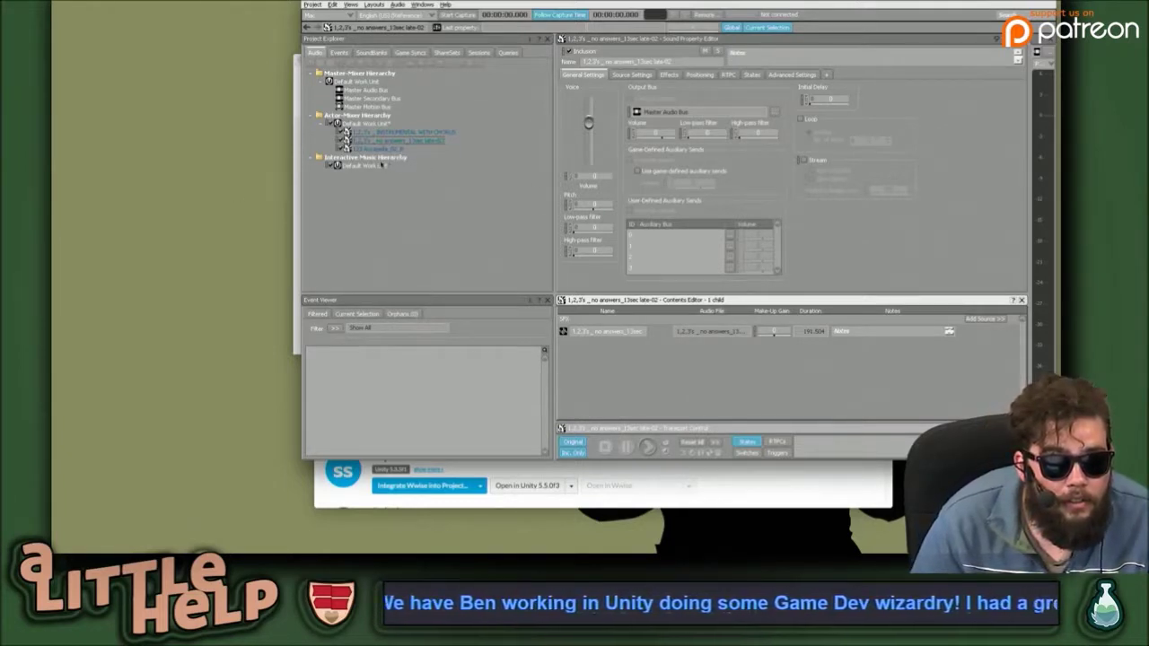
{"action": "left_click", "coordinate": [397, 134]}
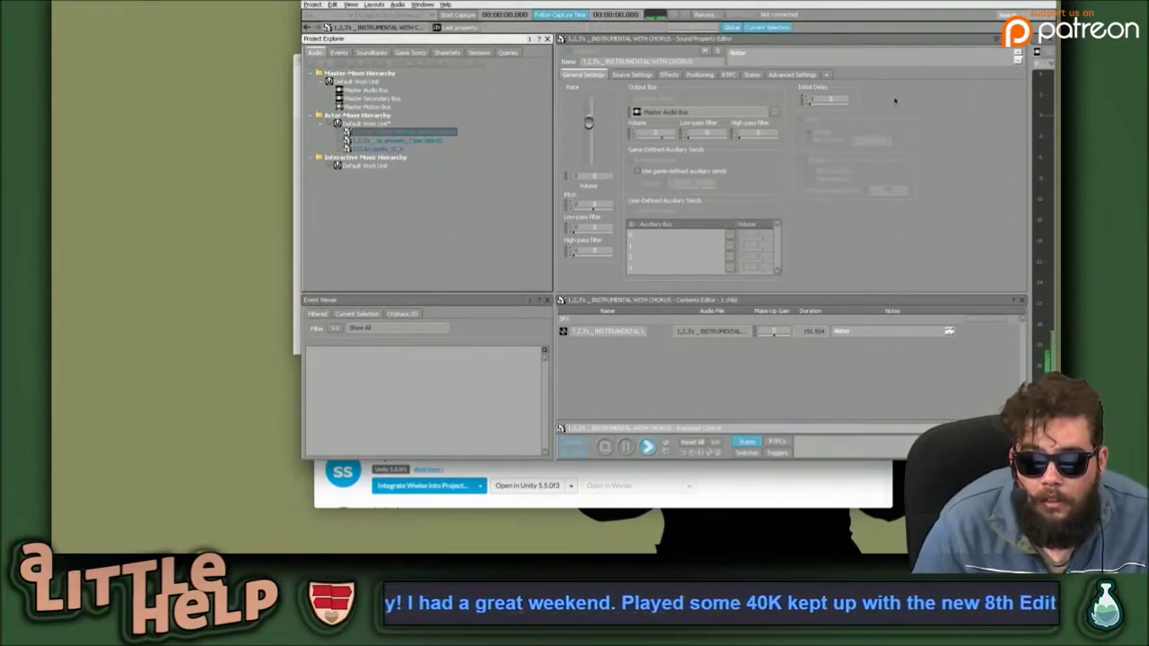
{"action": "left_click_drag", "start_coordinate": [857, 3], "coordinate": [820, 123]}
{"action": "left_click", "coordinate": [772, 96]}
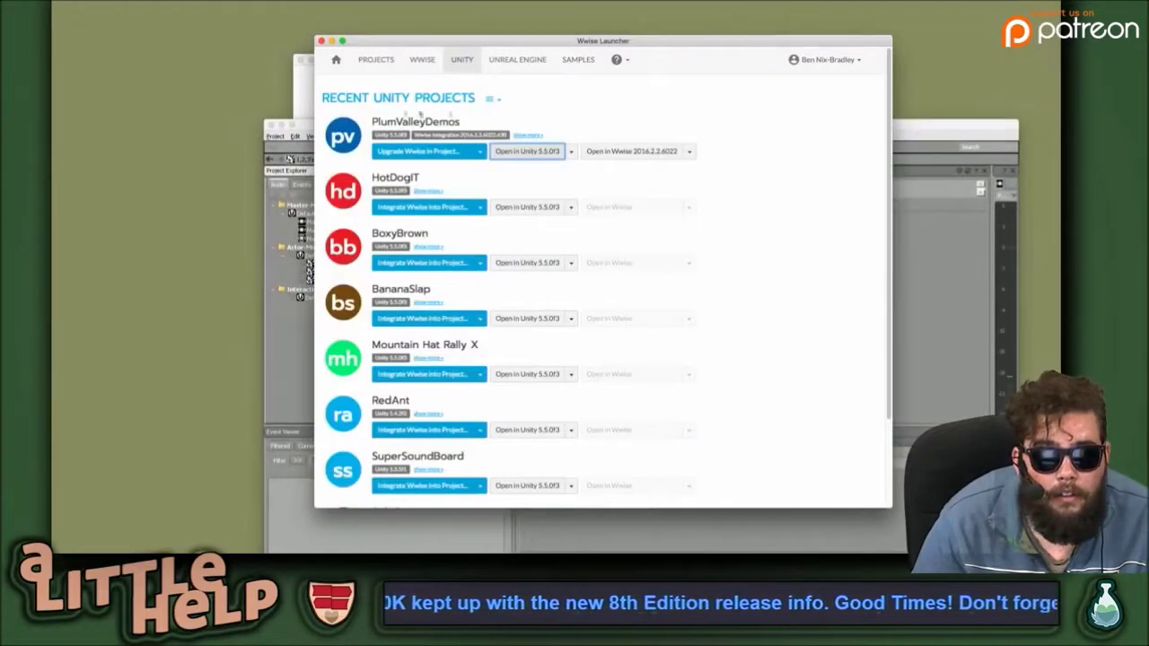
Close the Wwise Launcher and Unity project list, then raise the Wwise window to show playback controls.
{"action": "left_click", "coordinate": [321, 43]}
{"action": "left_click", "coordinate": [455, 83]}
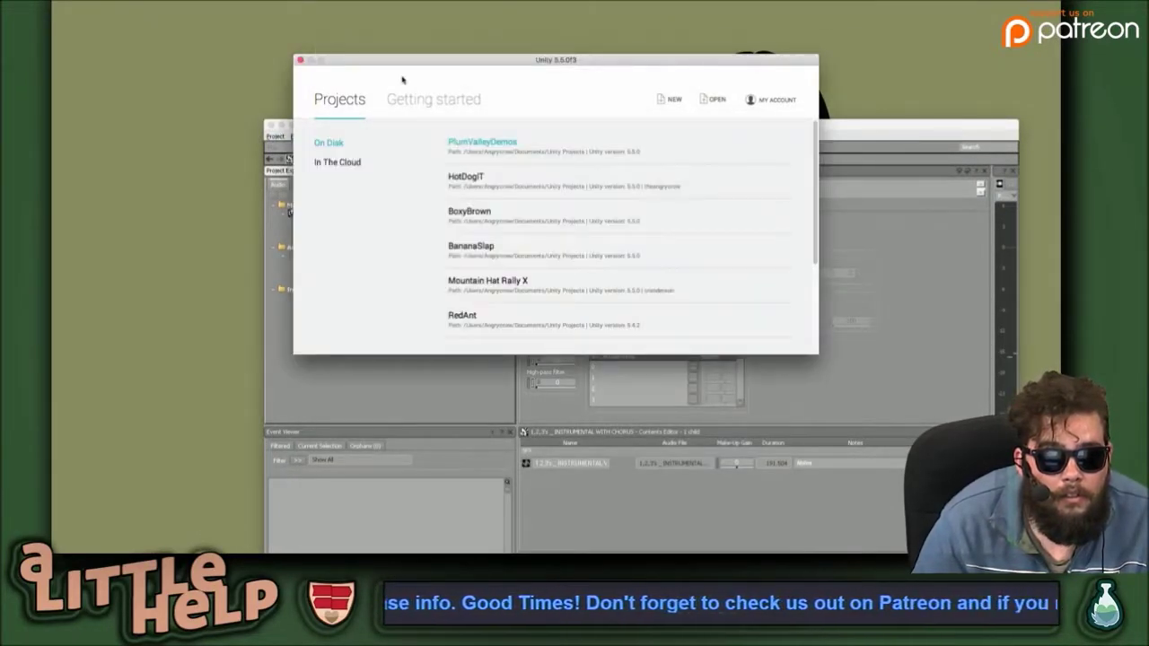
{"action": "left_click", "coordinate": [300, 59]}
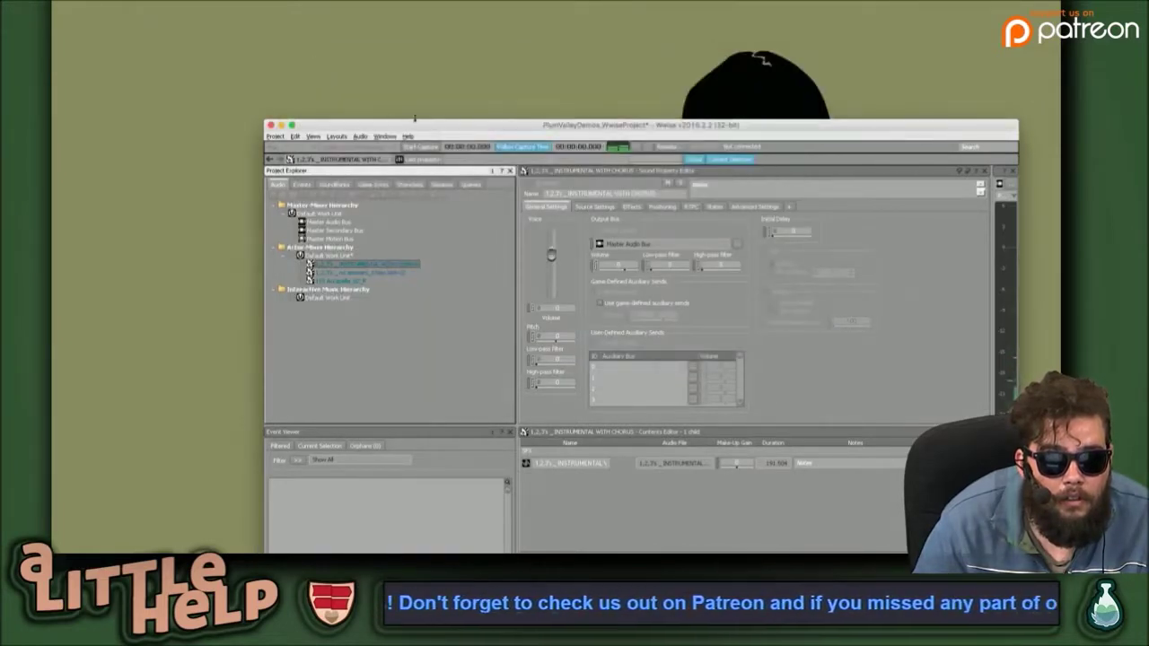
{"action": "left_click_drag", "start_coordinate": [418, 124], "coordinate": [394, 38]}
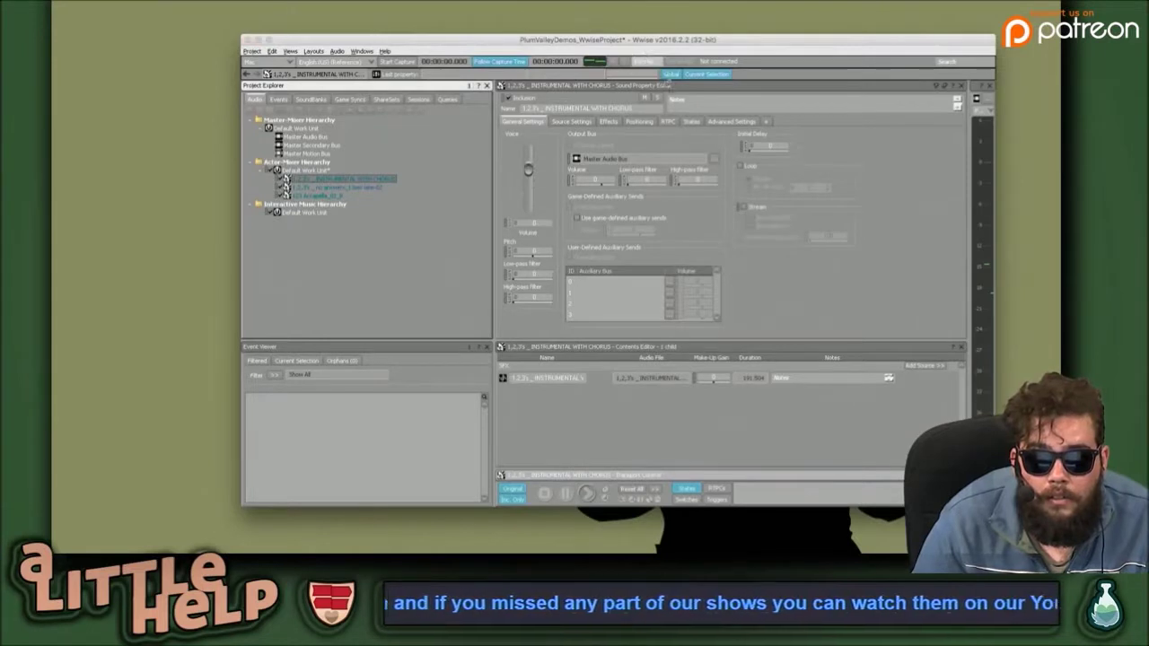
Check the Remote Connections window, close it, and switch to the Unity editor.
{"action": "left_click", "coordinate": [643, 61]}
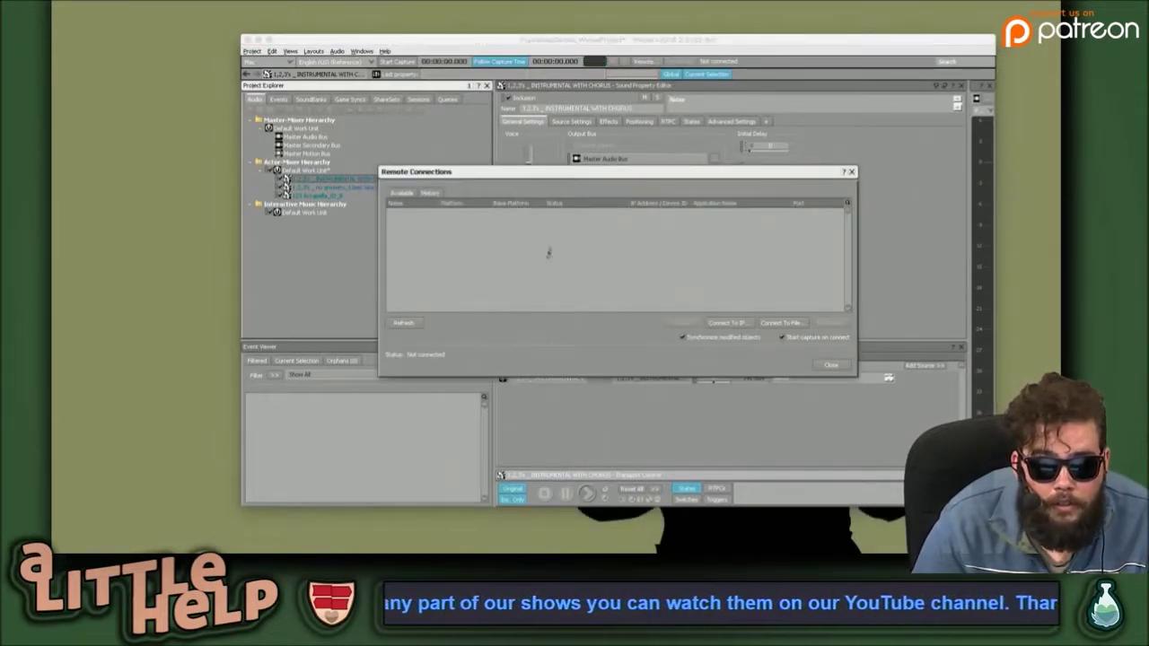
{"action": "left_click", "coordinate": [830, 366]}
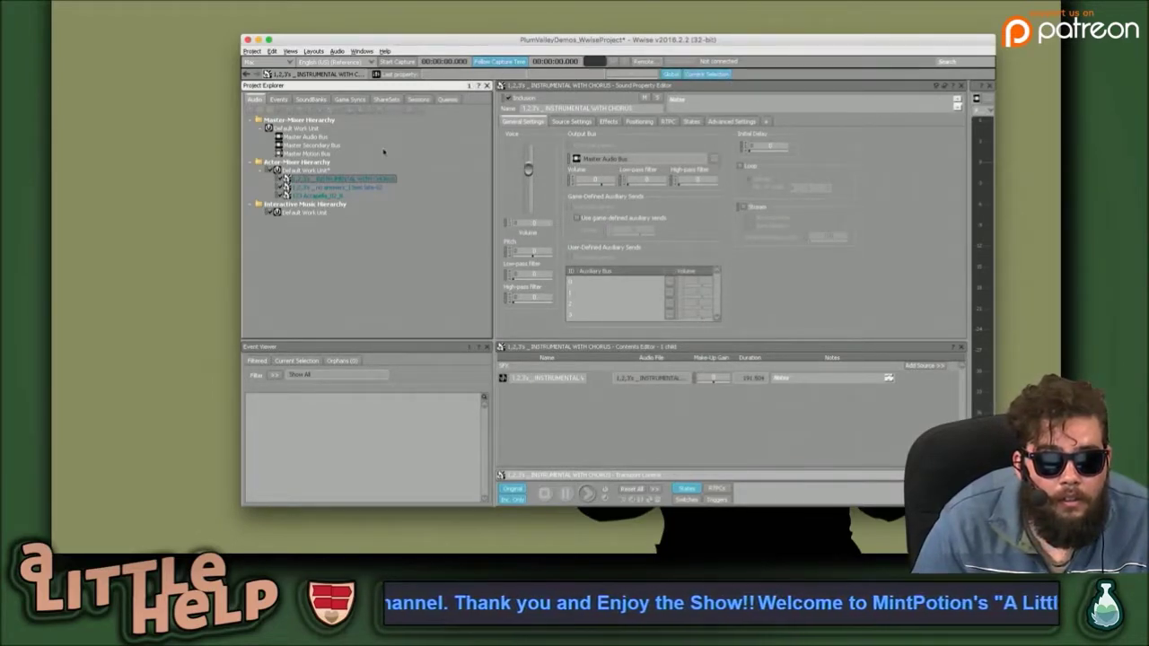
{"action": "key", "text": "super+Tab"}
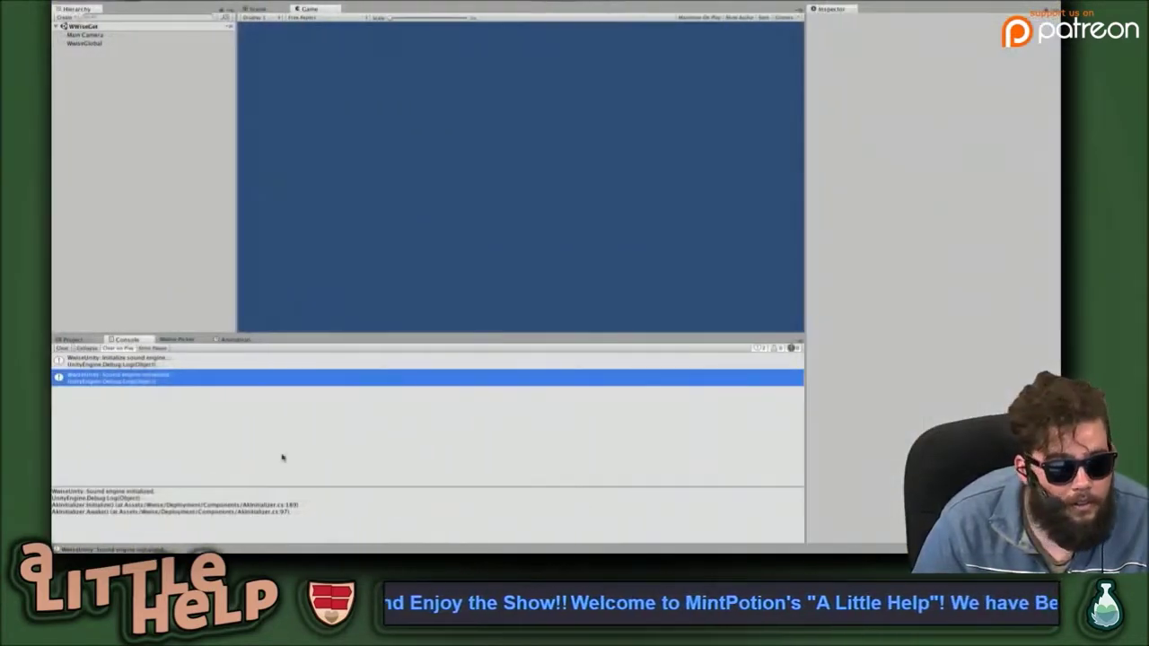
Add a new script component named wwiseTest to WwiseGlobal and open it with Edit Script.
{"action": "left_click", "coordinate": [79, 338]}
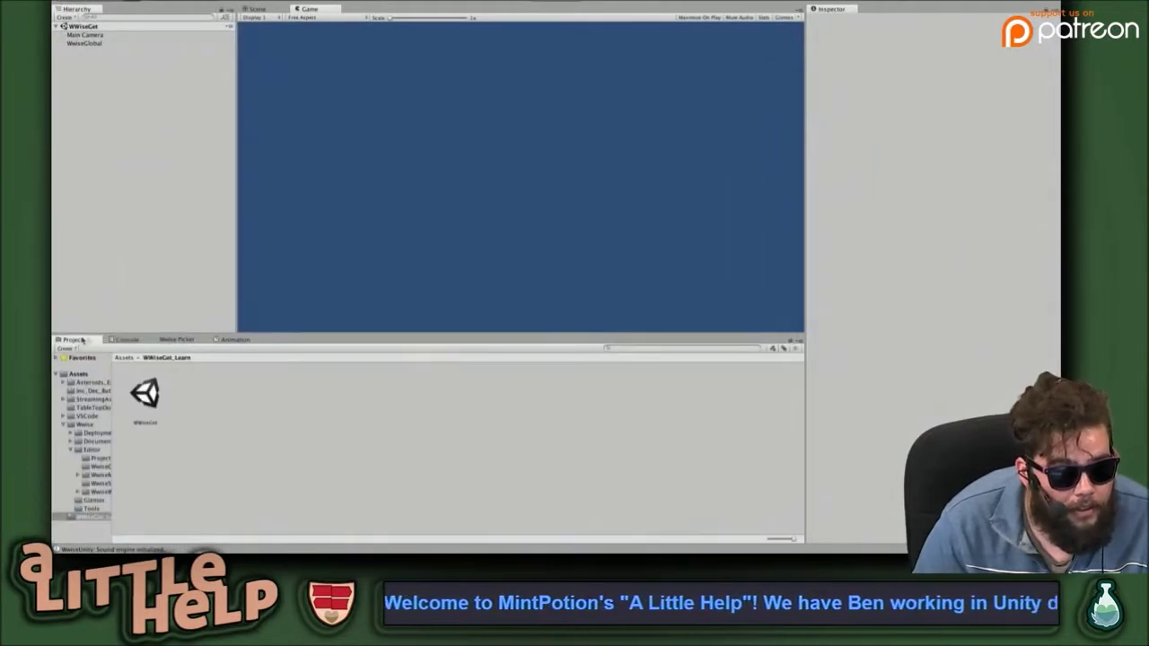
{"action": "left_click", "coordinate": [88, 42]}
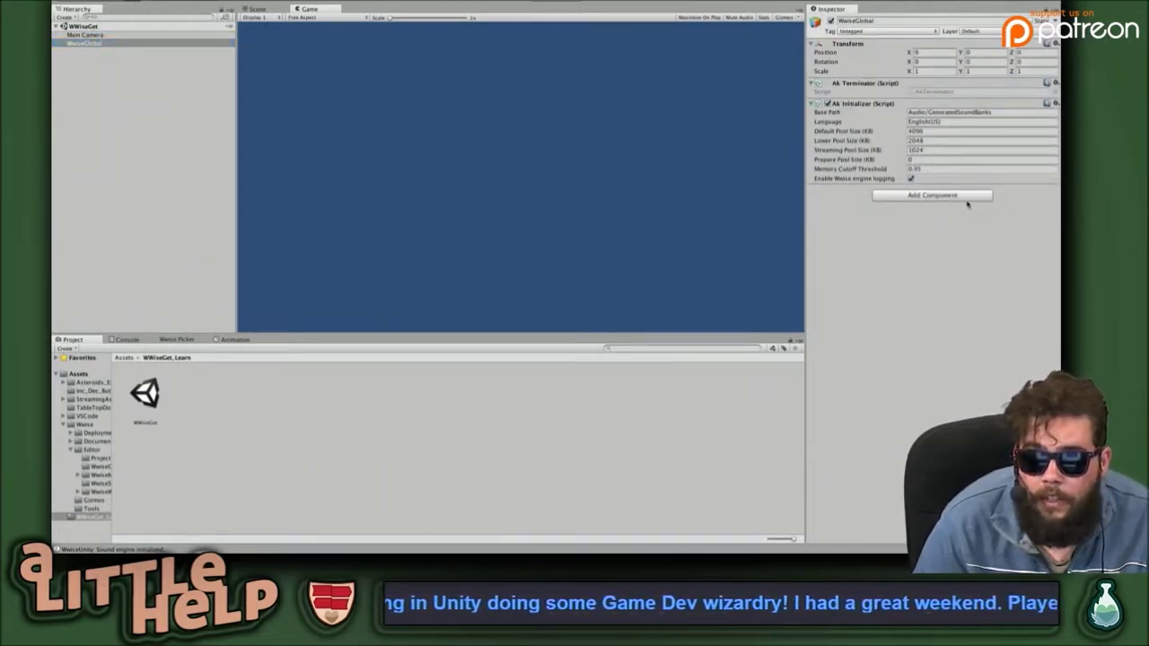
{"action": "left_click", "coordinate": [955, 196]}
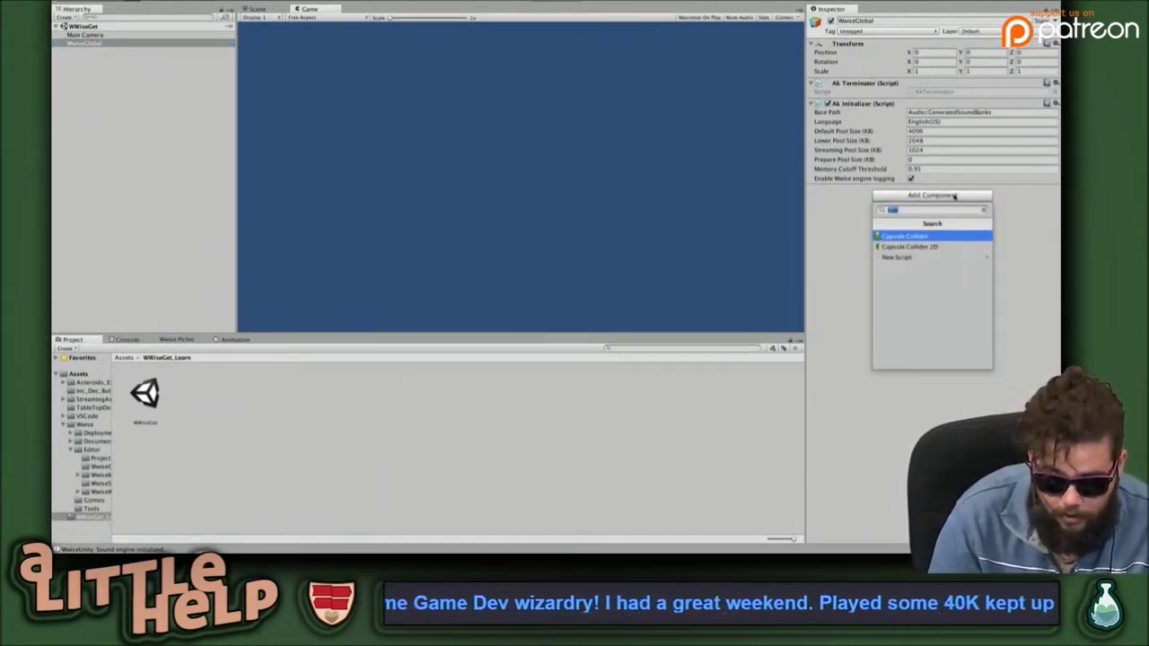
{"action": "type", "text": "wwise"}
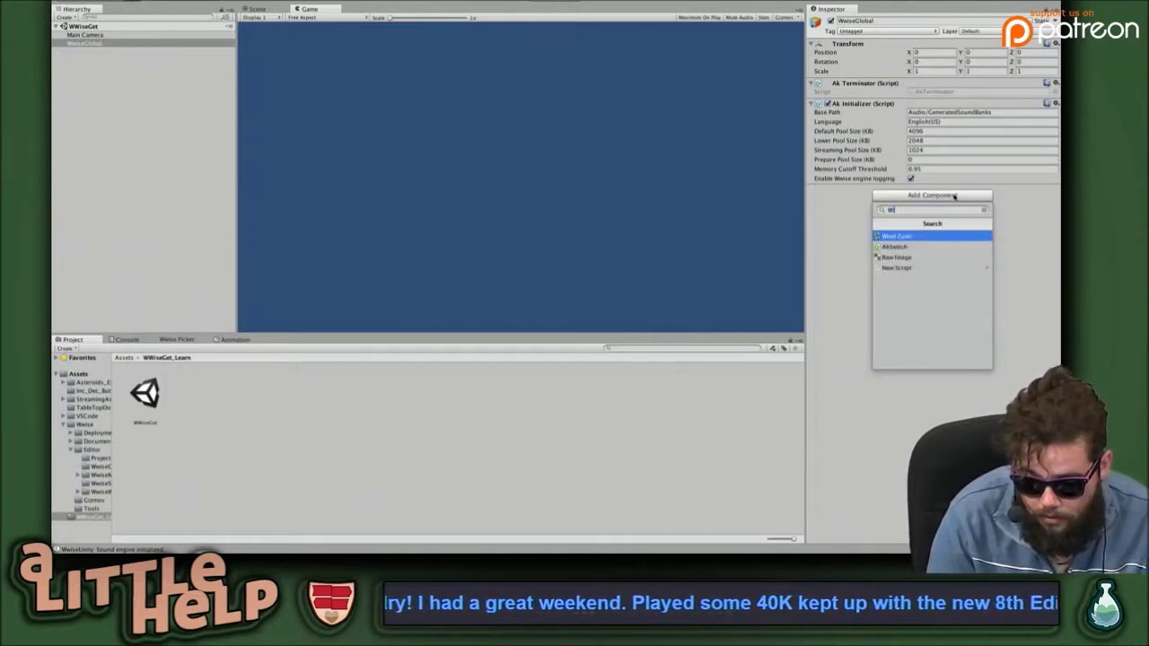
{"action": "type", "text": "Test"}
{"action": "key", "text": "Return"}
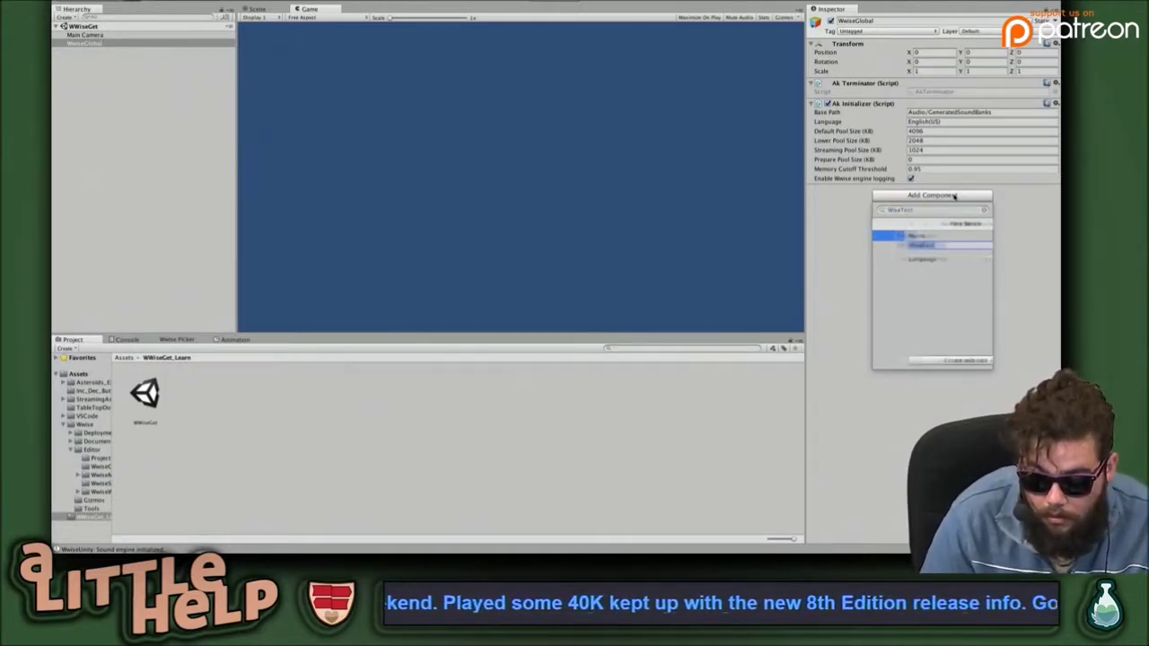
{"action": "key", "text": "Return"}
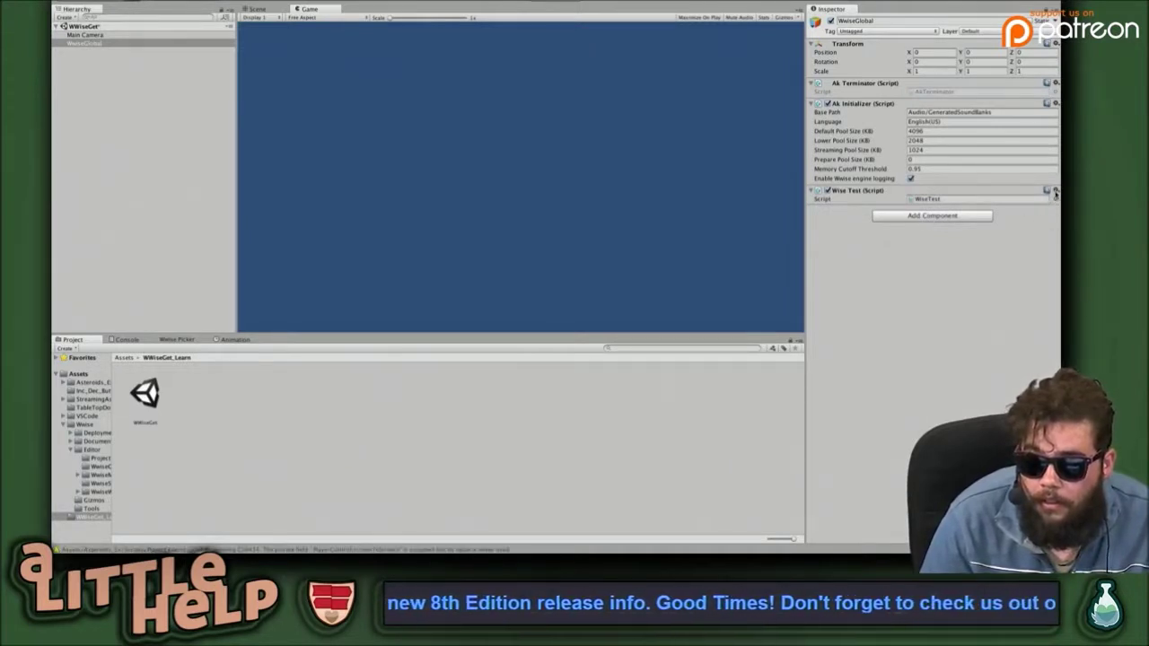
{"action": "right_click", "coordinate": [966, 202]}
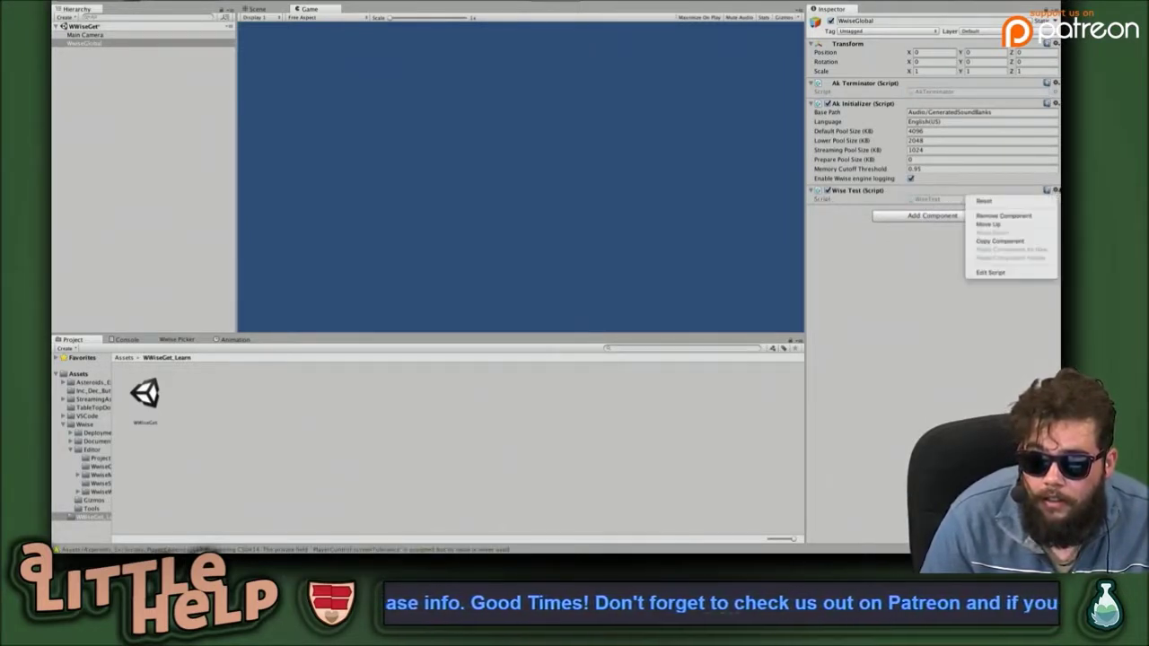
{"action": "left_click", "coordinate": [1004, 273]}
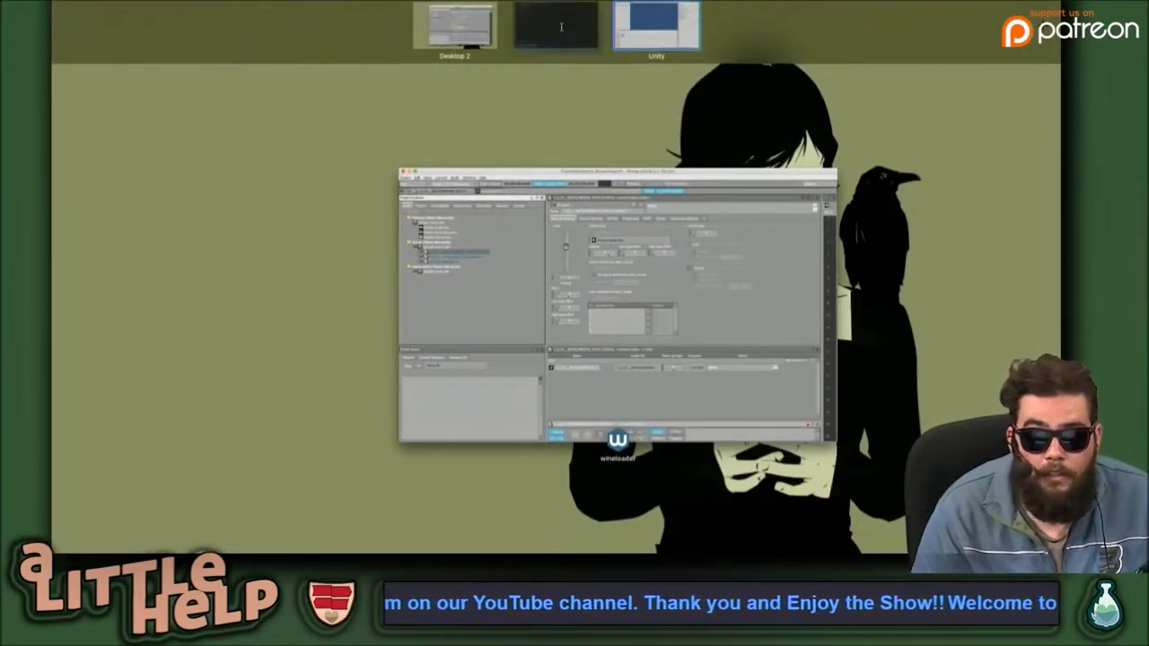
Move the WiseTest class's opening brace onto its own line.
{"action": "left_click", "coordinate": [562, 30]}
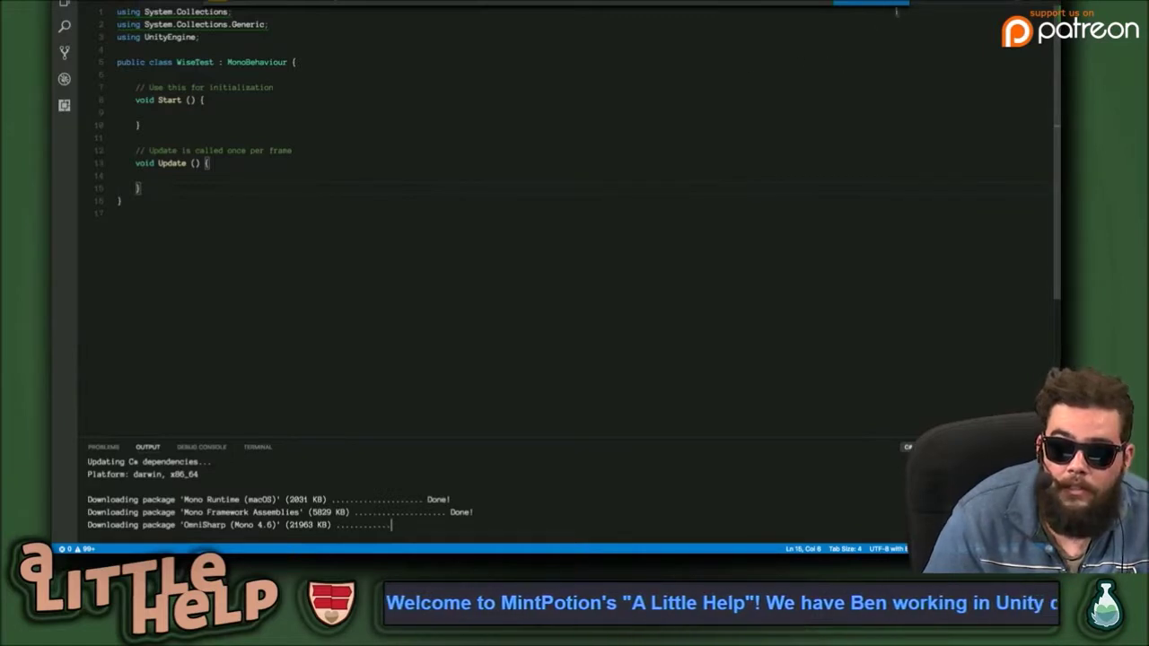
{"action": "left_click", "coordinate": [531, 164]}
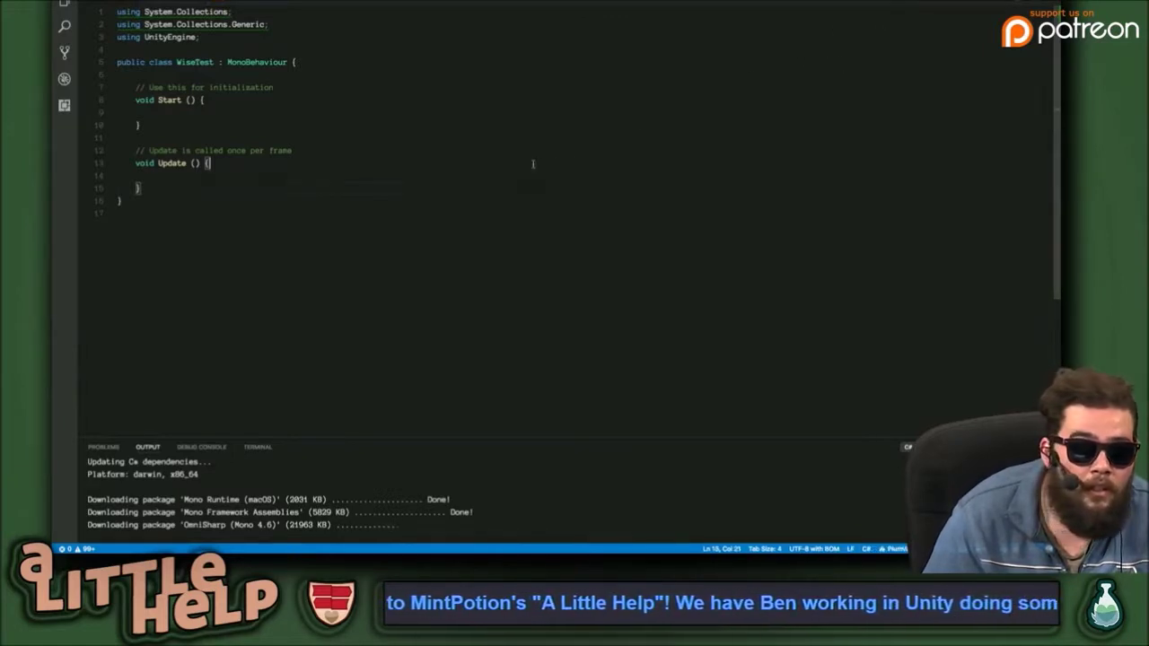
{"action": "left_click", "coordinate": [292, 62]}
{"action": "key", "text": "Return"}
Add a WwiseSettings field named face inside the WiseTest class.
{"action": "left_click", "coordinate": [198, 88]}
{"action": "key", "text": "Return"}
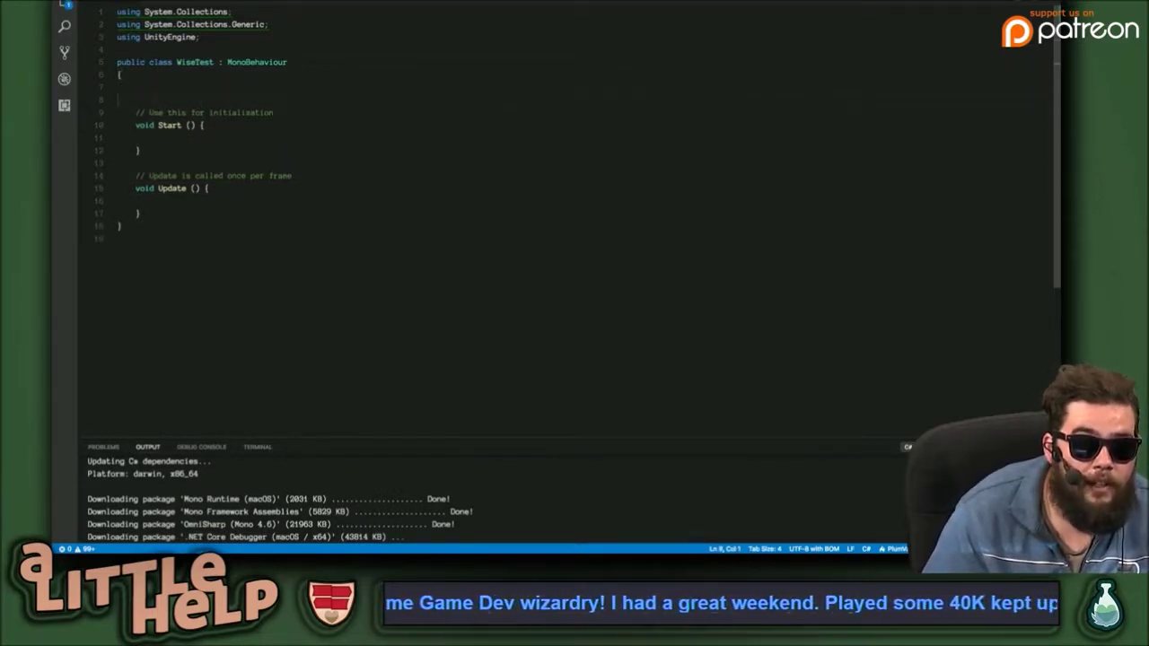
{"action": "key", "text": "Return"}
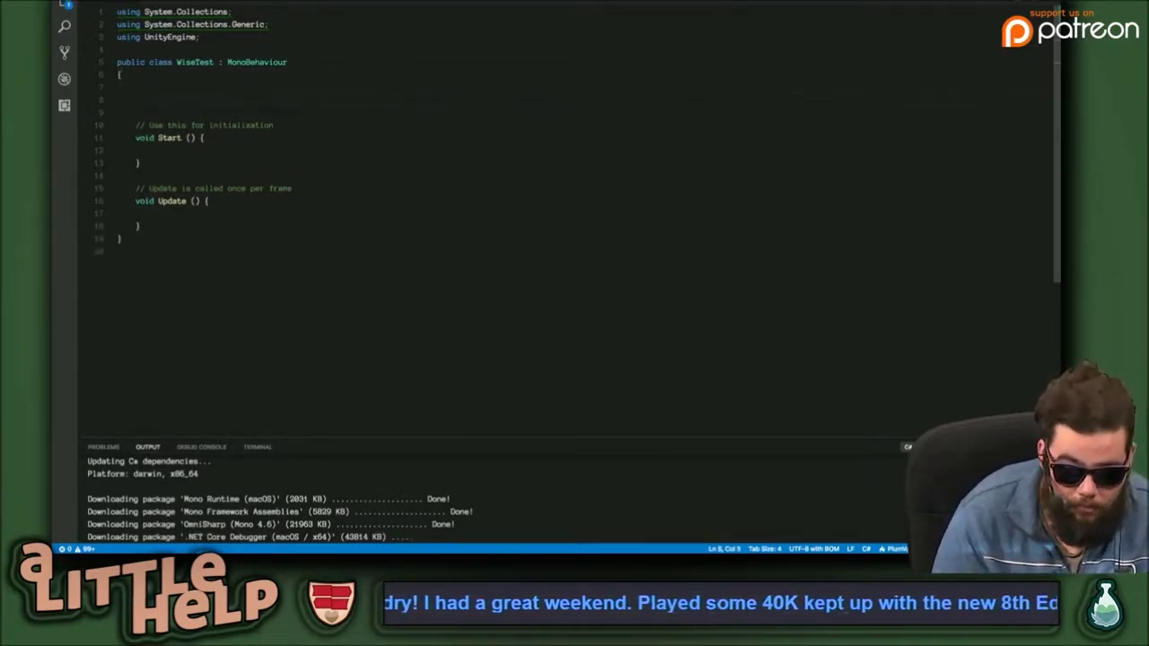
{"action": "type", "text": "wi"}
{"action": "key", "text": "BackSpace"}
{"action": "type", "text": "w"}
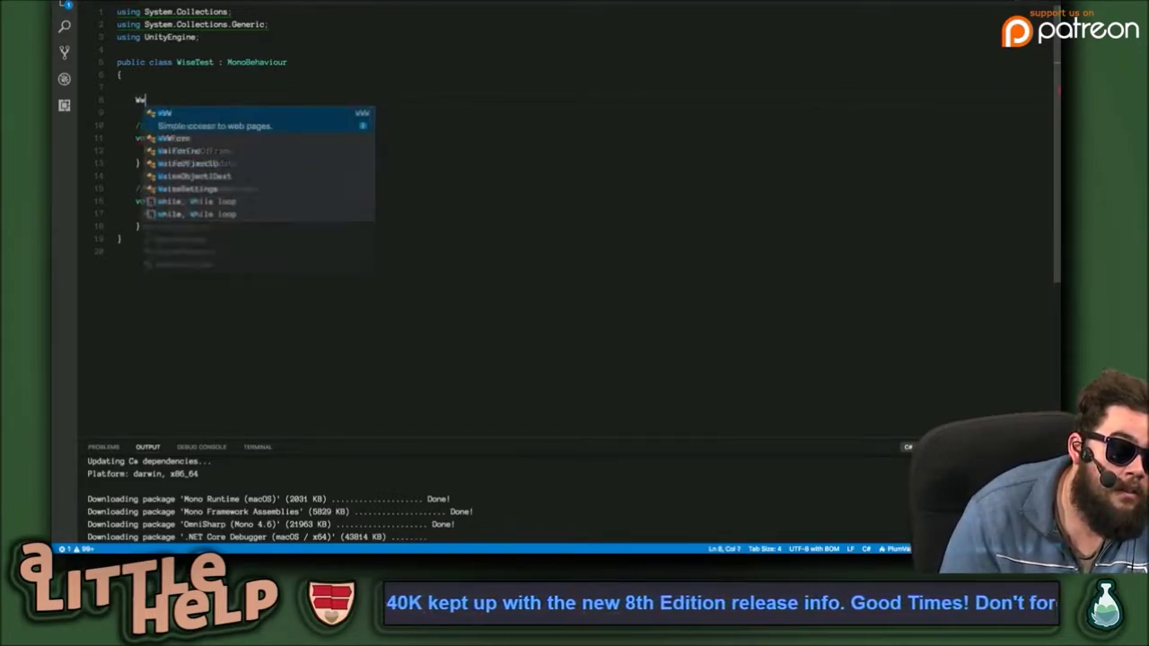
{"action": "type", "text": "ise"}
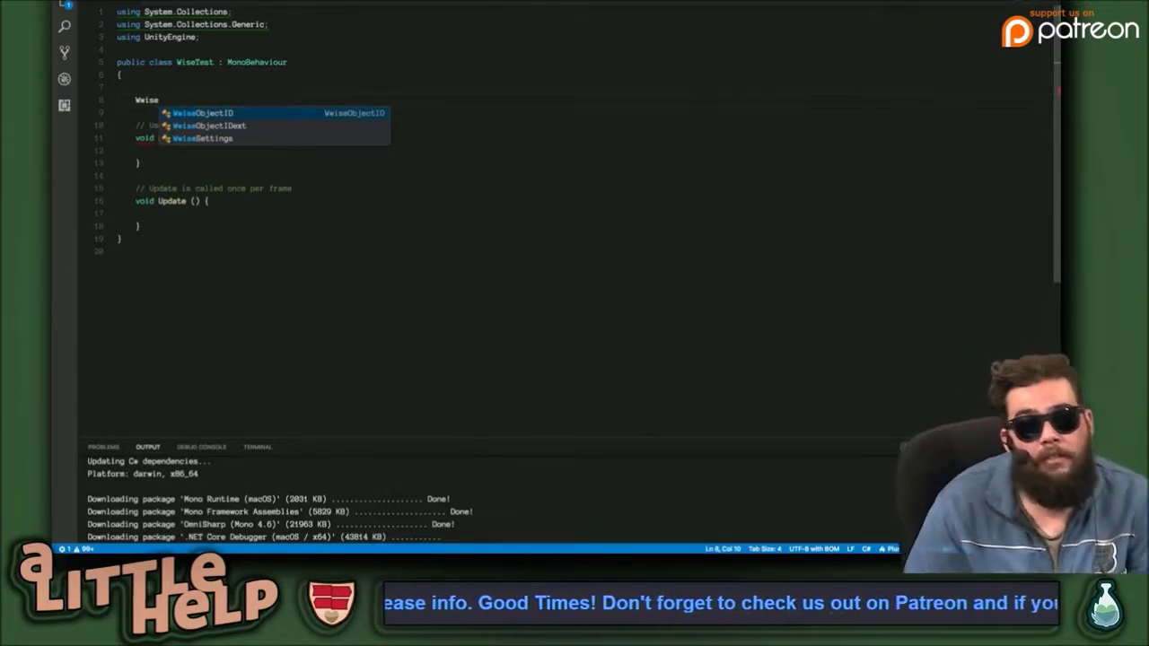
{"action": "key", "text": "Down"}
{"action": "key", "text": "Down"}
{"action": "key", "text": "Return"}
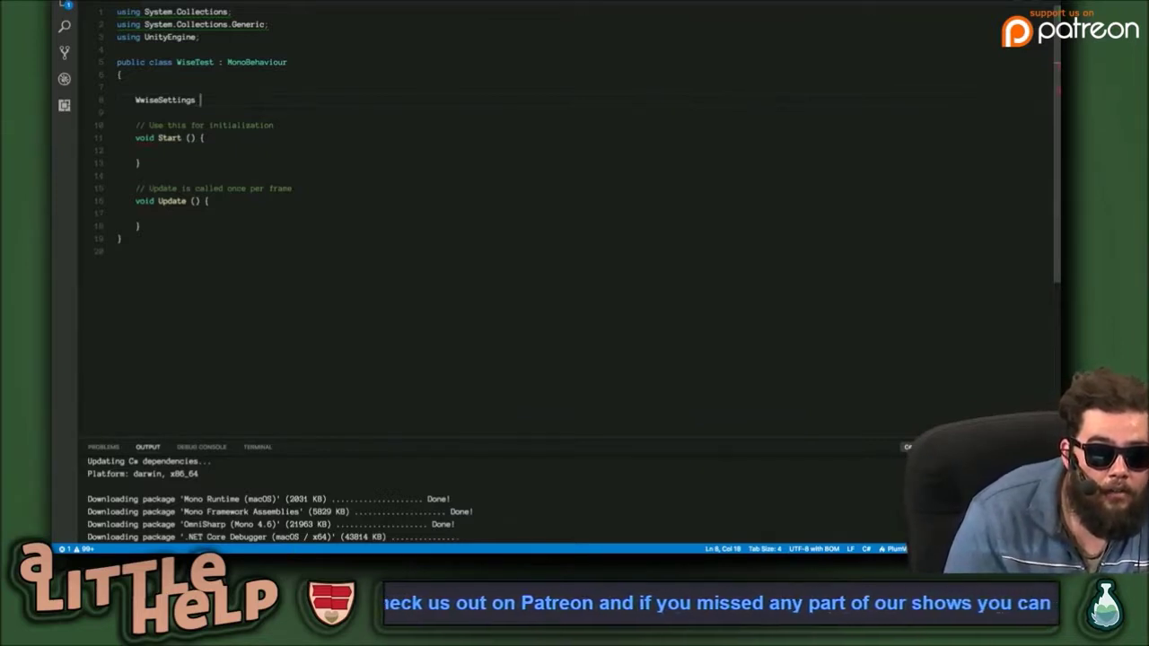
{"action": "type", "text": "f"}
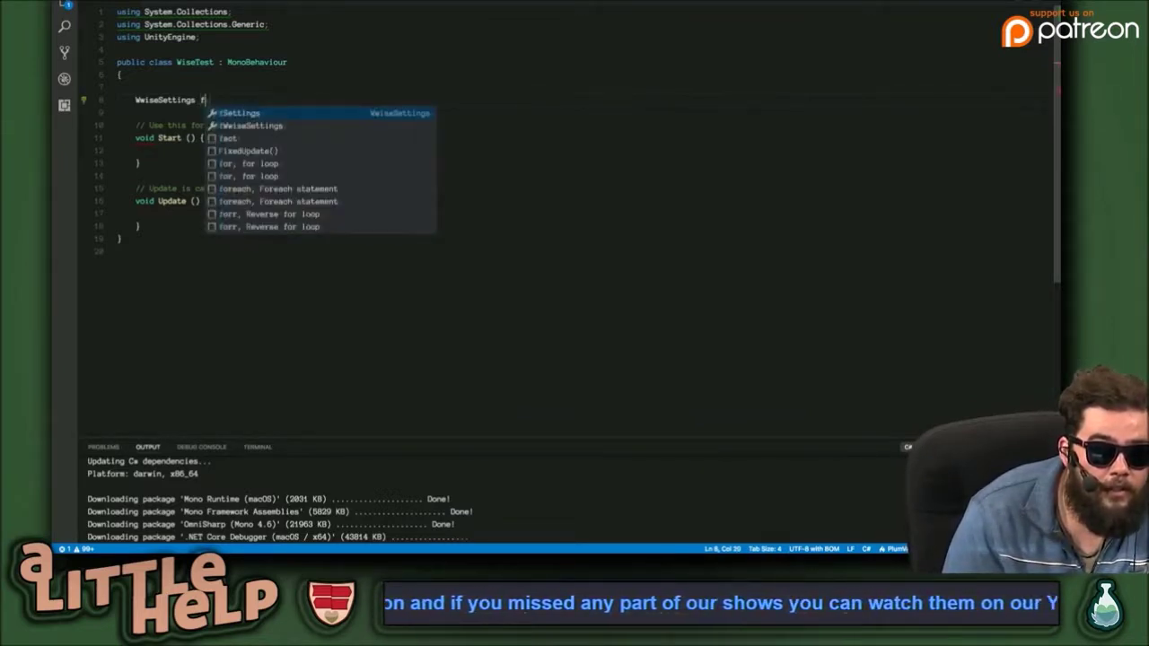
{"action": "type", "text": "ace ;"}
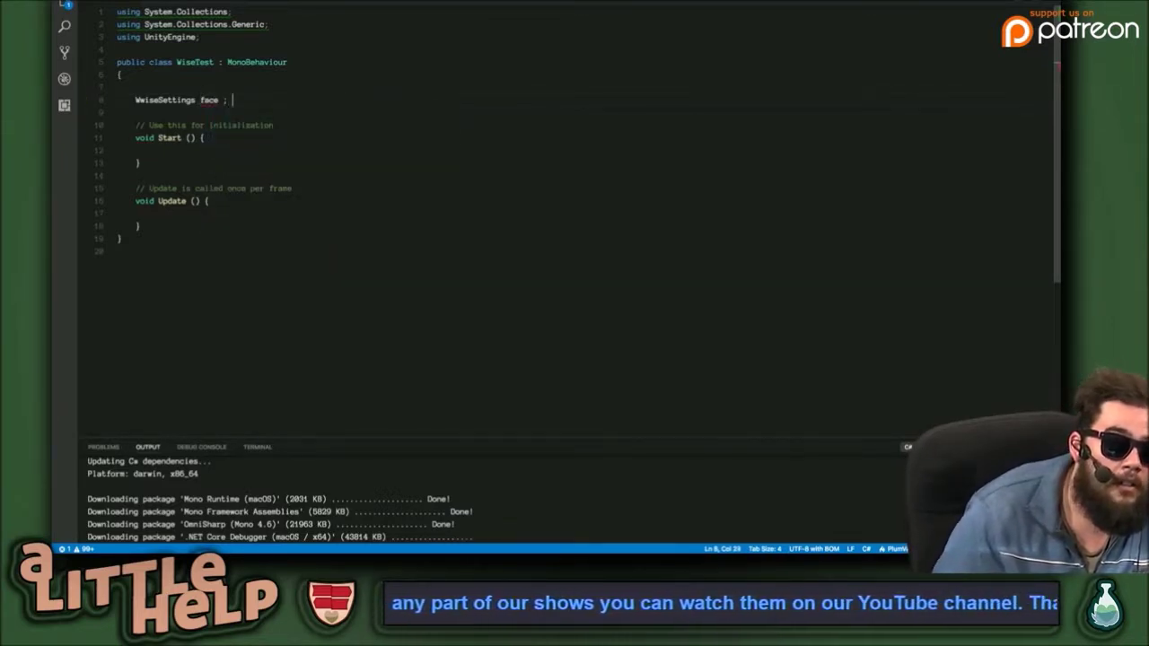
Start typing a face. member call inside the Start method.
{"action": "left_click", "coordinate": [202, 152]}
{"action": "key", "text": "Return"}
{"action": "type", "text": "face"}
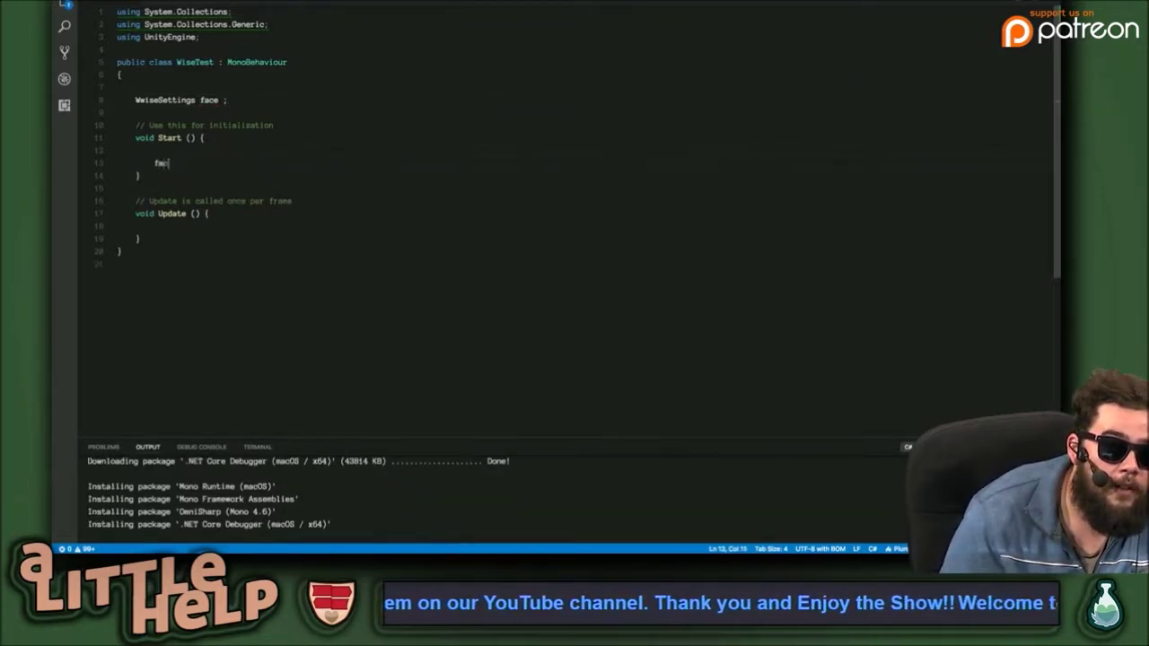
{"action": "type", "text": "."}
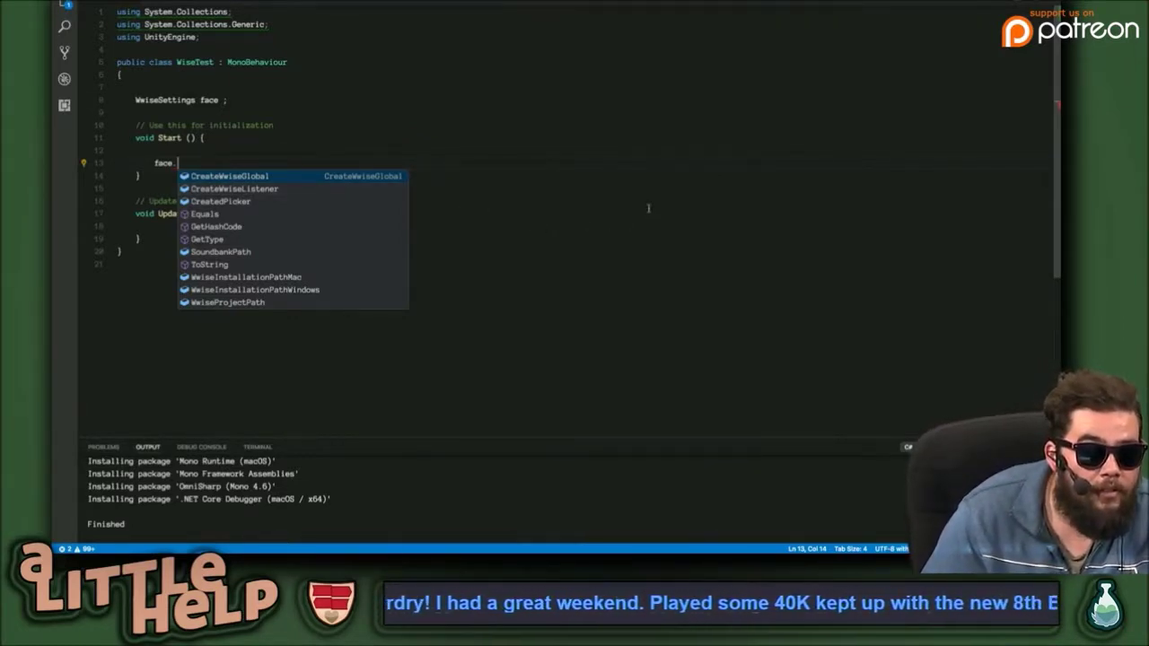
{"action": "key", "text": "Escape"}
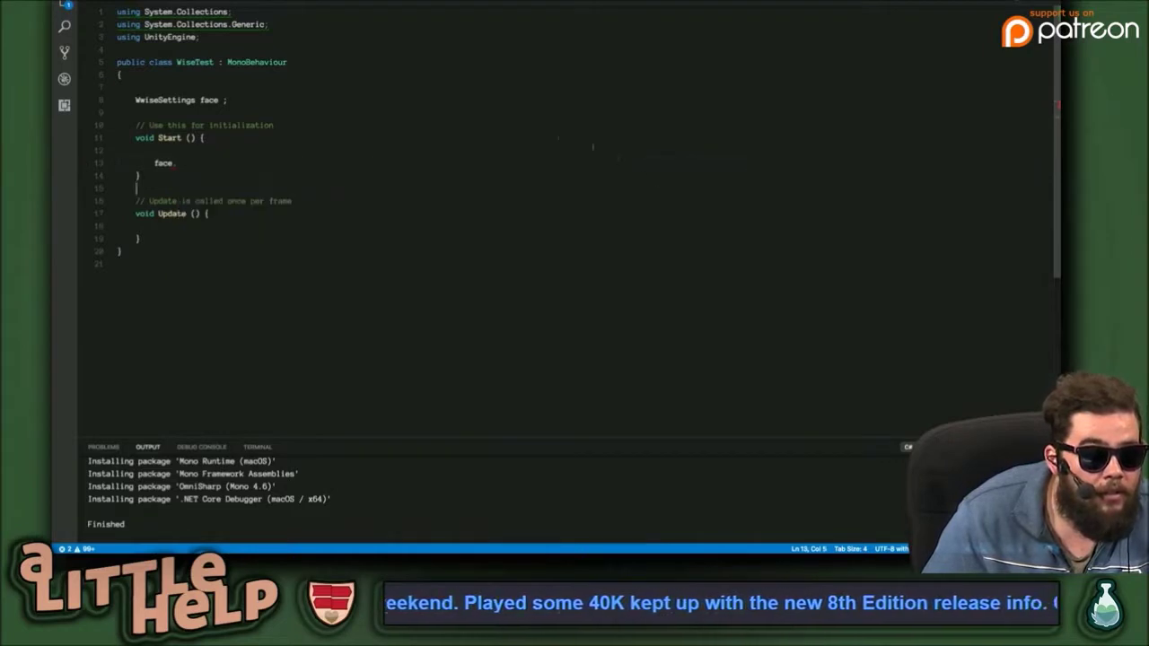
Delete the face. call and the WwiseSettings field, leaving Start empty, and return to Wwise.
{"action": "left_click_drag", "start_coordinate": [187, 162], "coordinate": [115, 162]}
{"action": "key", "text": "BackSpace"}
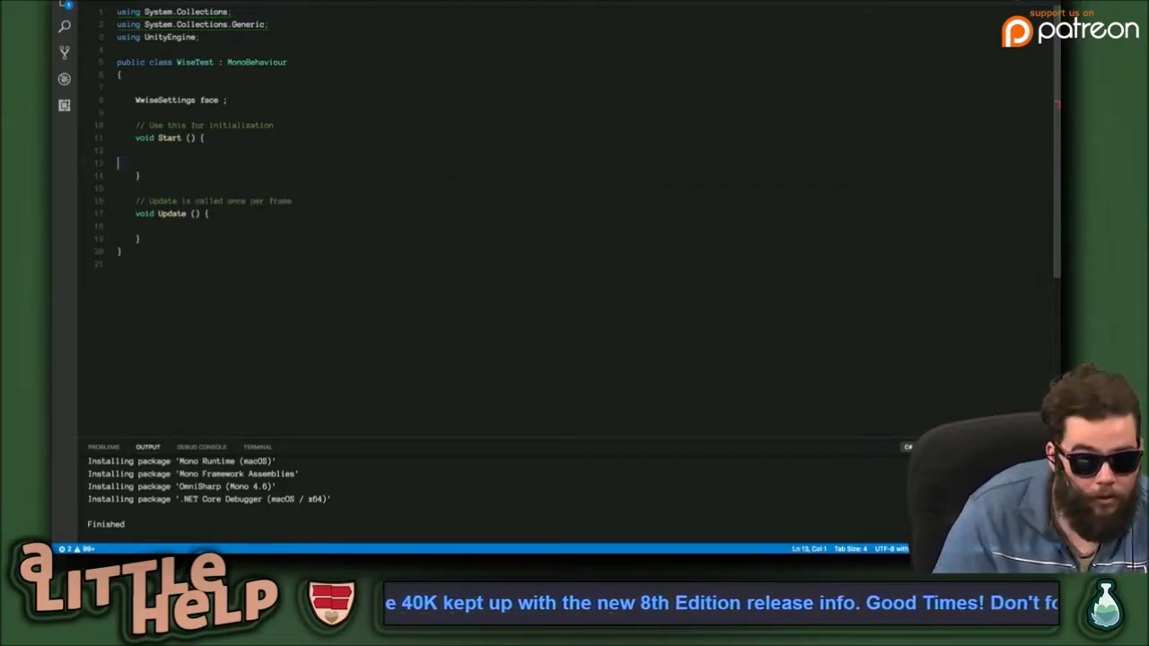
{"action": "left_click_drag", "start_coordinate": [232, 100], "coordinate": [115, 99]}
{"action": "key", "text": "BackSpace"}
{"action": "key", "text": "BackSpace"}
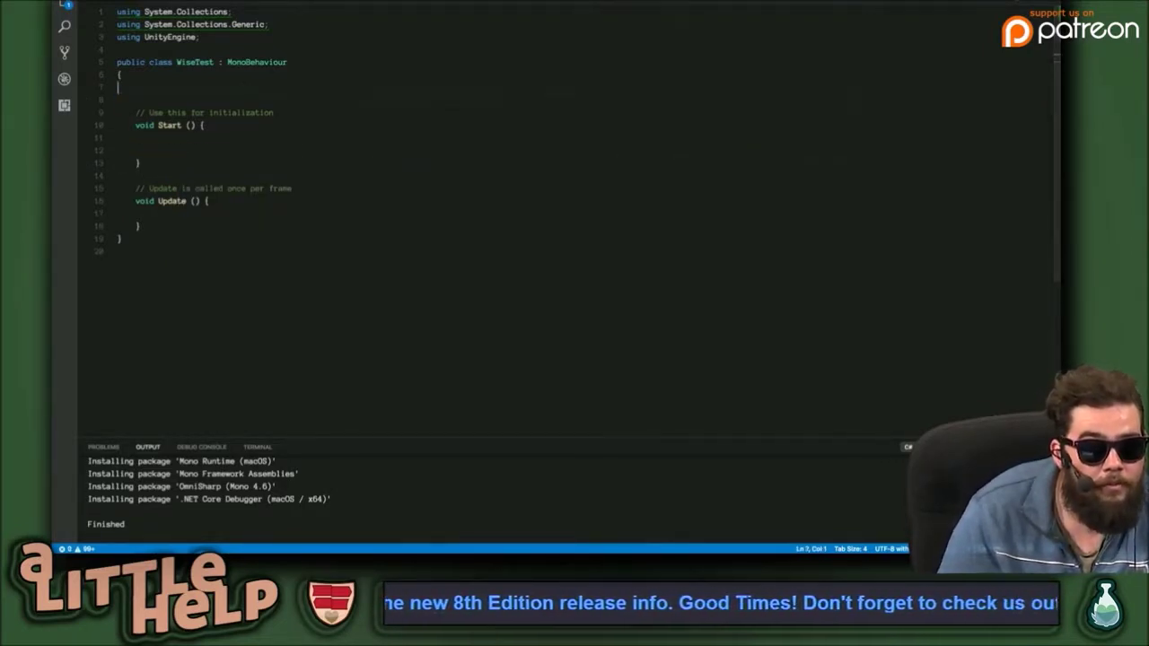
{"action": "left_click", "coordinate": [354, 137]}
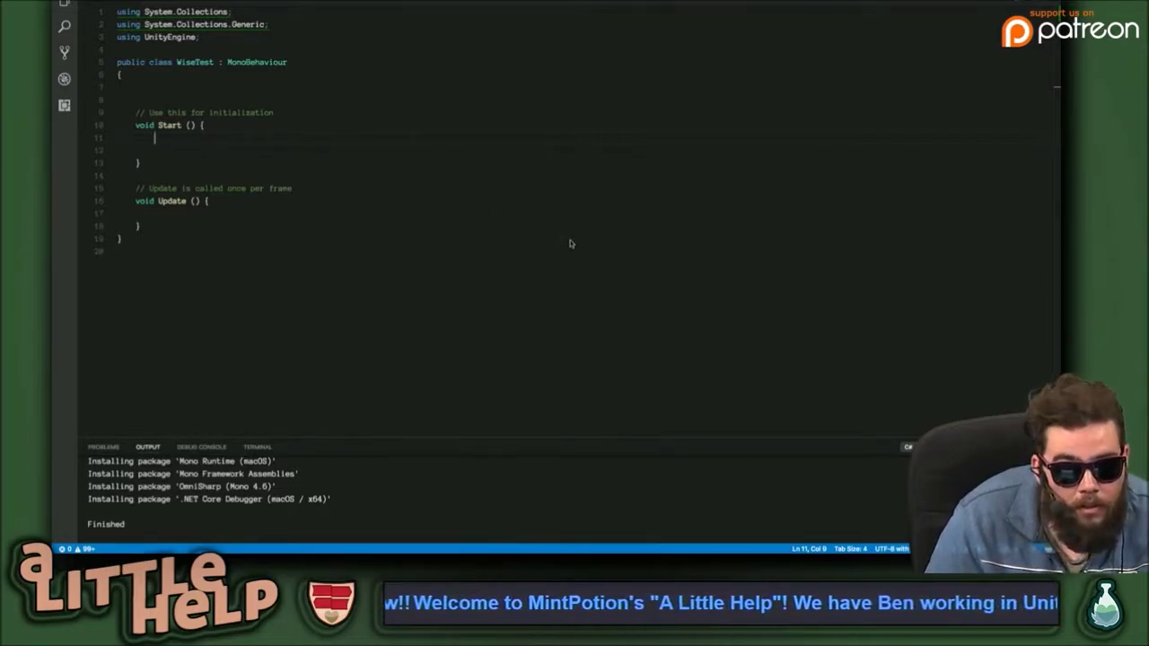
{"action": "key", "text": "ctrl+Left"}
Select the second Actor-Mixer sound, view Game Syncs, then switch Project Explorer back to the Audio hierarchy.
{"action": "left_click", "coordinate": [341, 187], "text": "shift"}
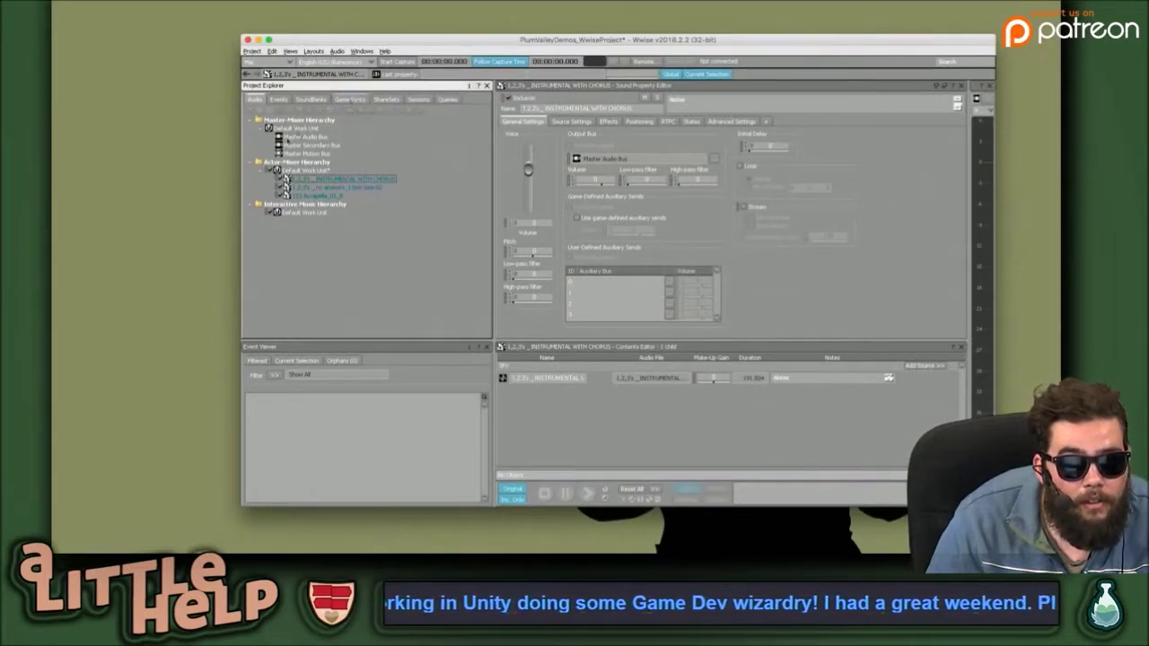
{"action": "left_click", "coordinate": [350, 99]}
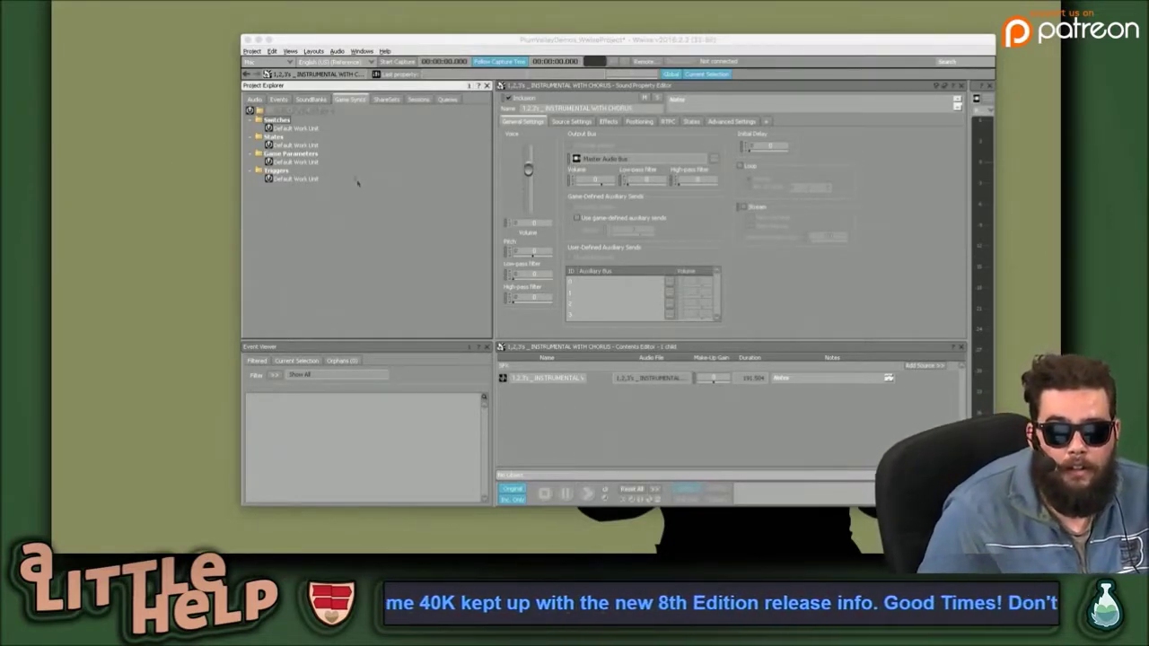
{"action": "left_click", "coordinate": [454, 225]}
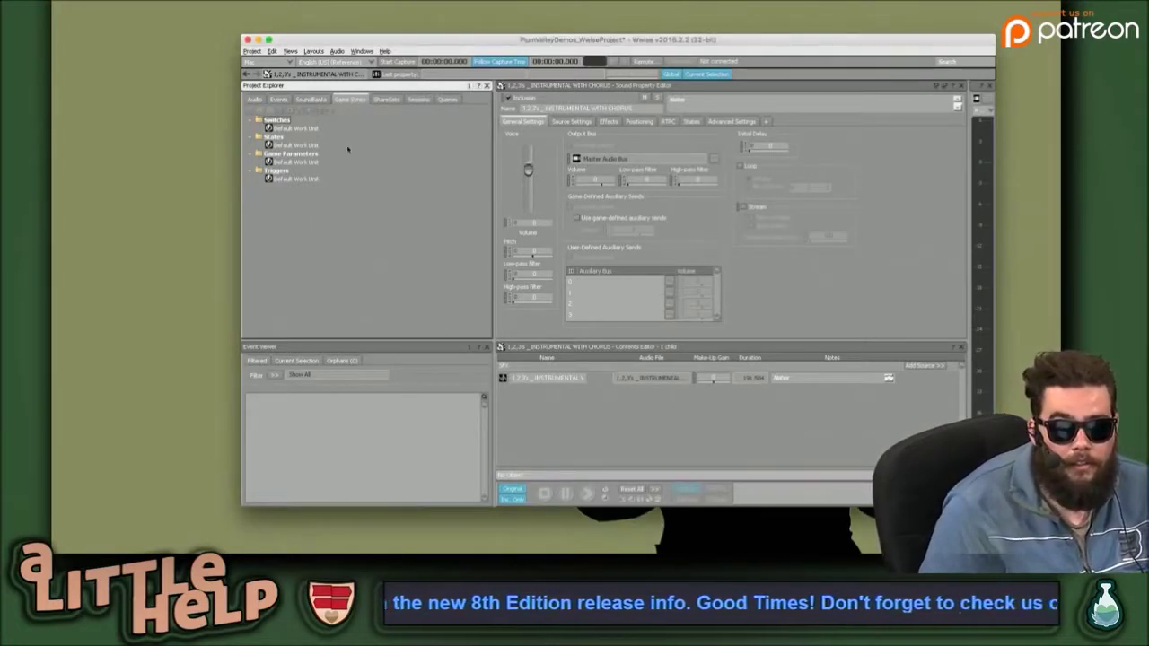
{"action": "left_click", "coordinate": [255, 99]}
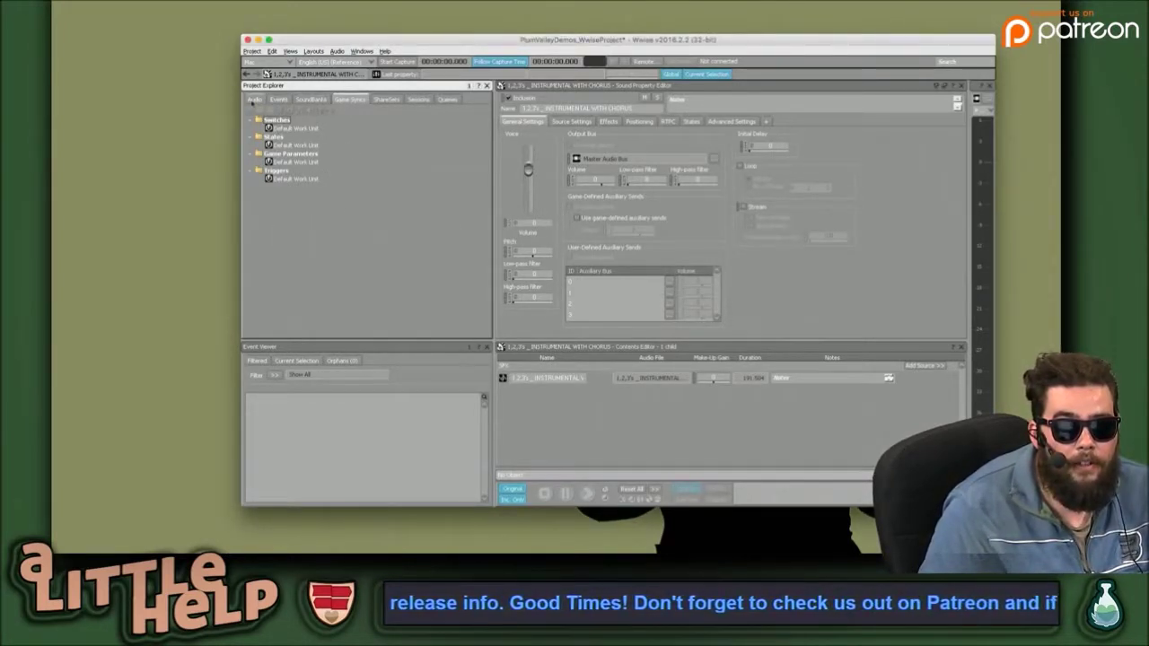
Preview the 123 Accapella_02_R sound, then play the no answers sound.
{"action": "left_click", "coordinate": [320, 187]}
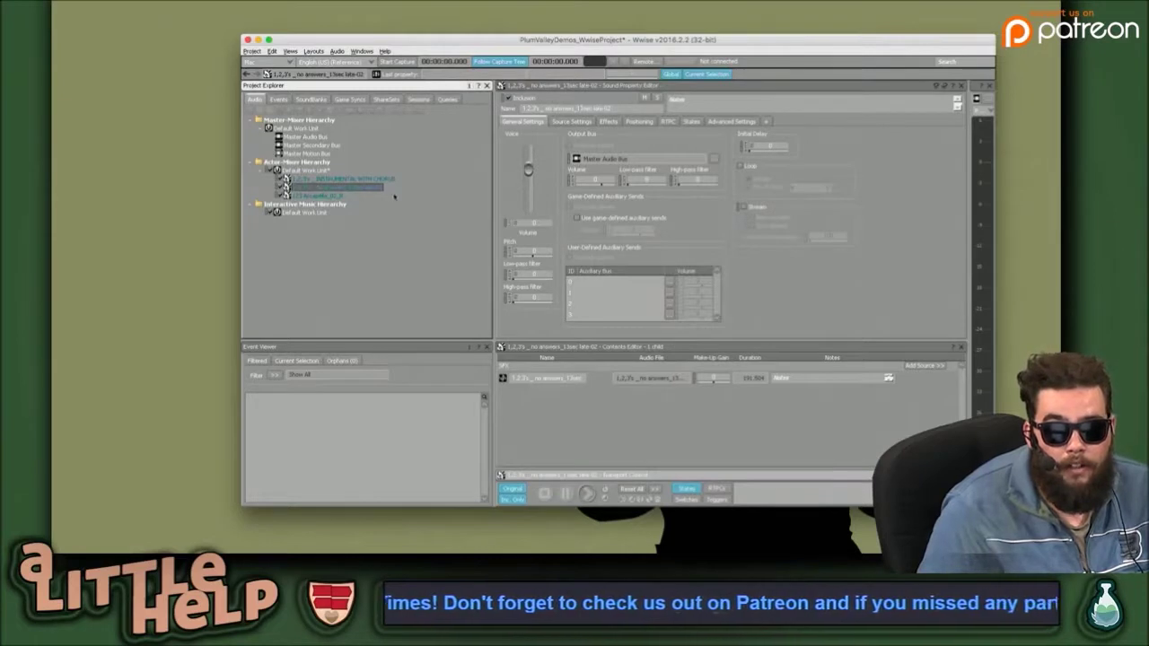
{"action": "left_click", "coordinate": [331, 195]}
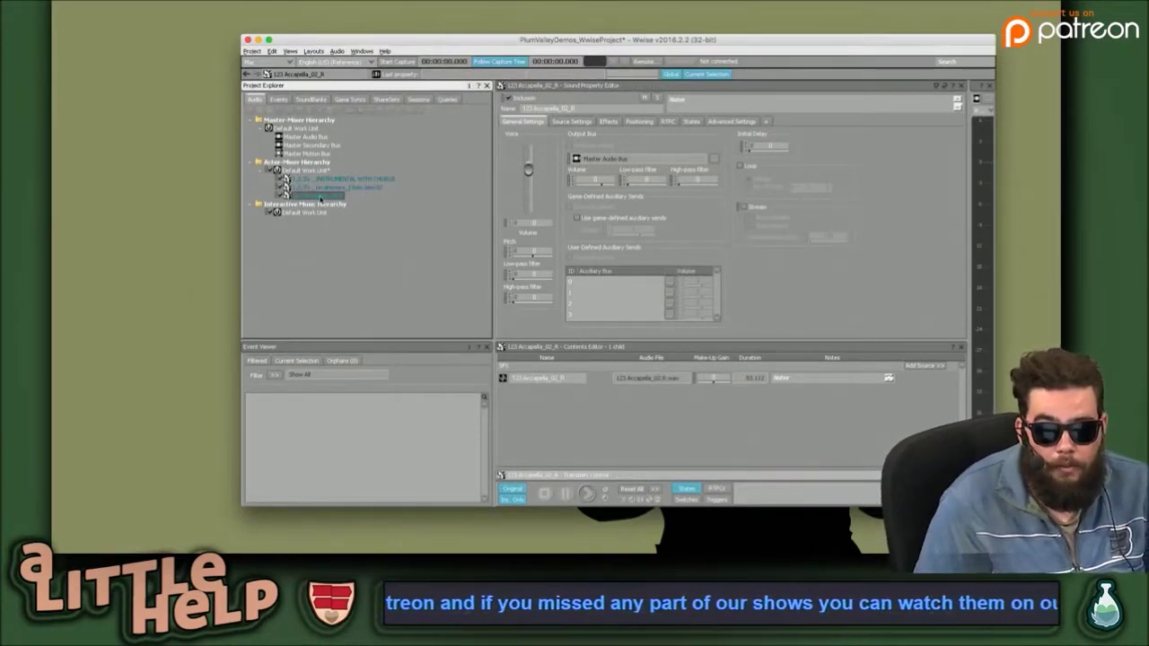
{"action": "left_click", "coordinate": [568, 423]}
{"action": "key", "text": "space"}
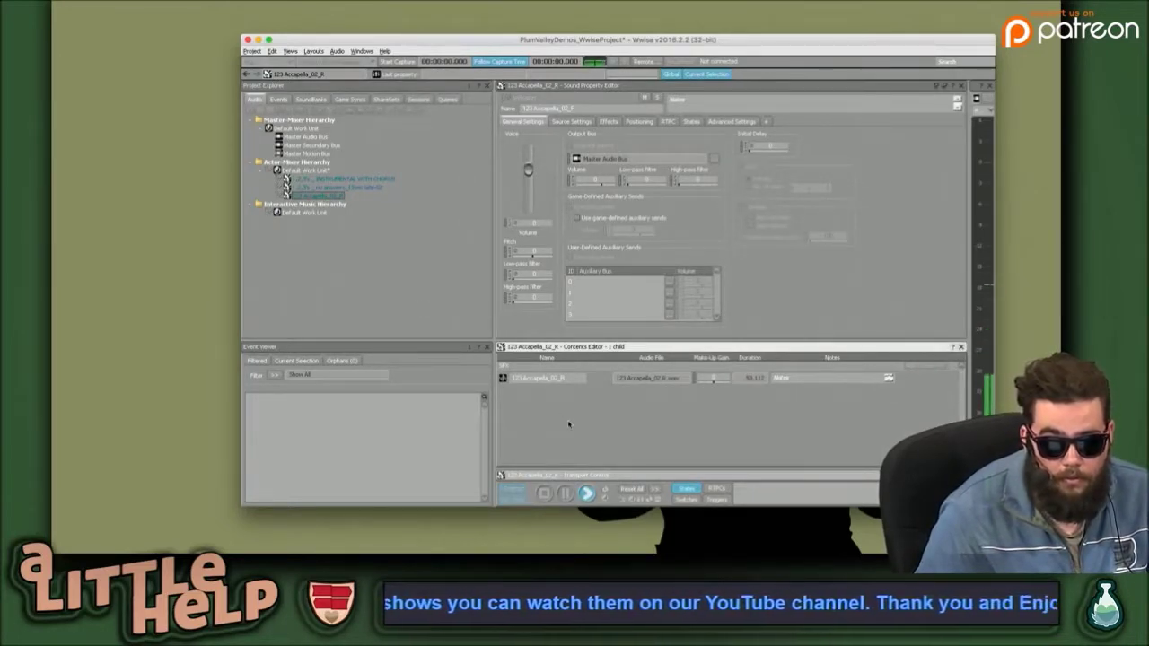
{"action": "key", "text": "space"}
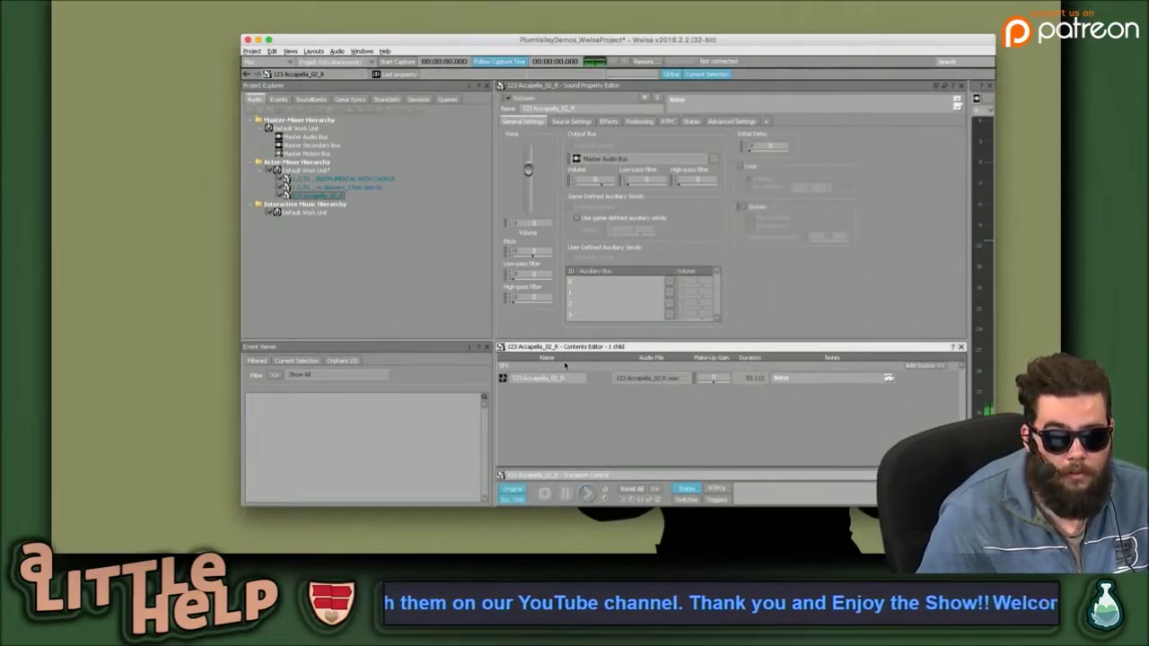
{"action": "left_click", "coordinate": [336, 186]}
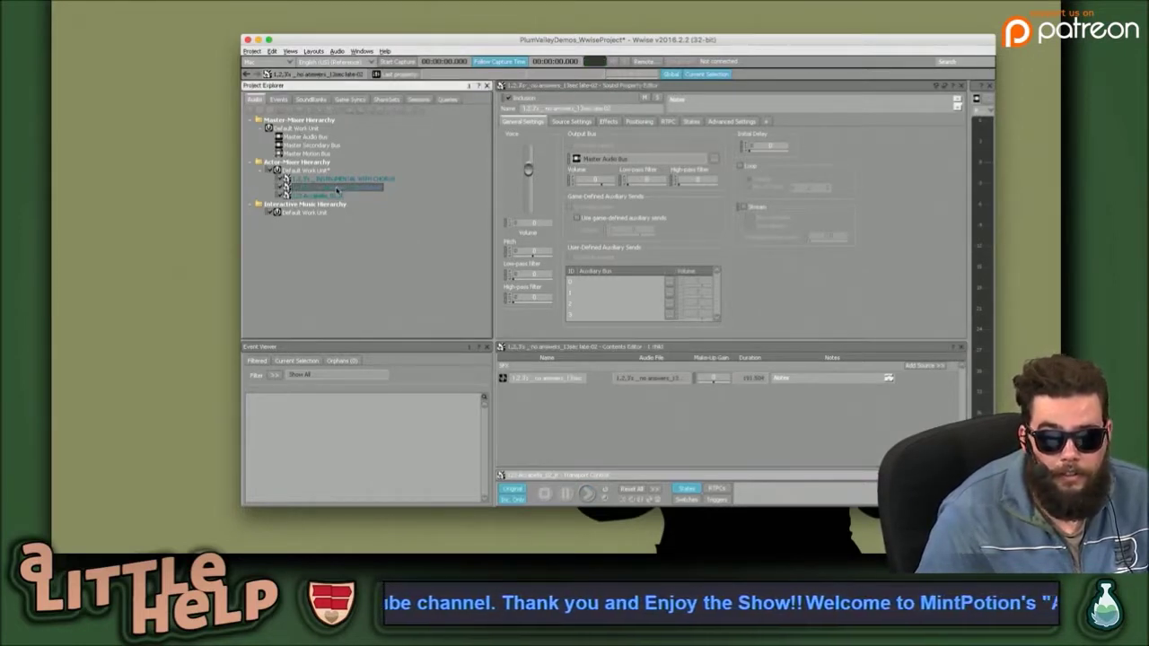
{"action": "key", "text": "space"}
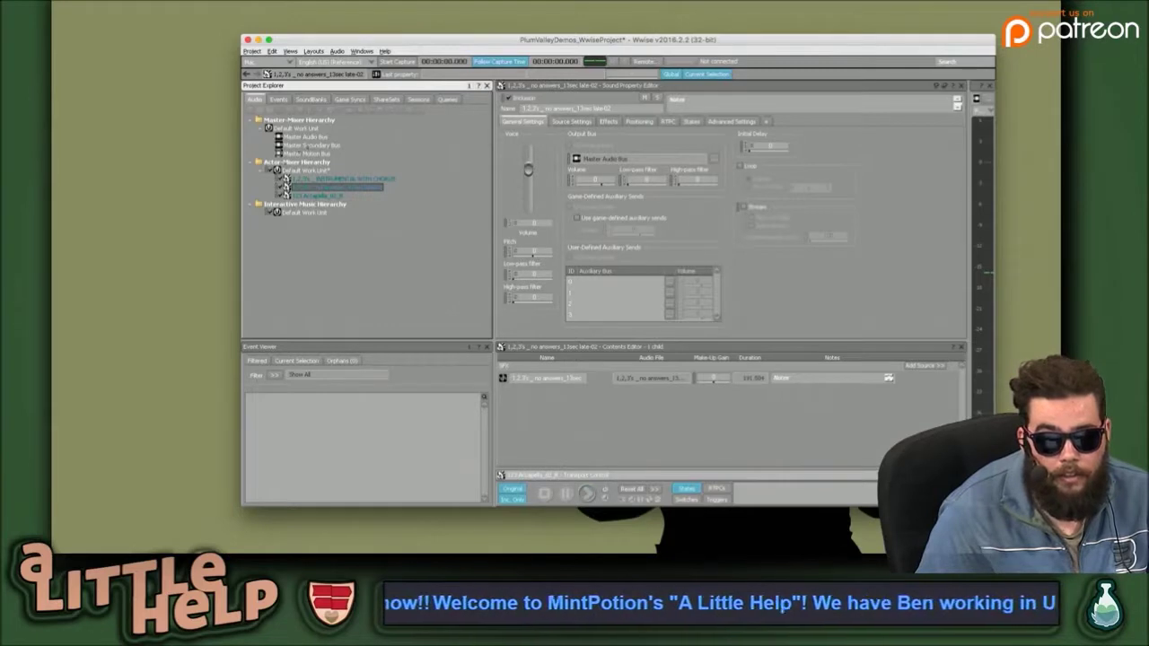
Play the INSTRUMENTAL WITH CHORUS sound, then try closing the Transport Control view with Ctrl+T.
{"action": "left_click", "coordinate": [355, 180]}
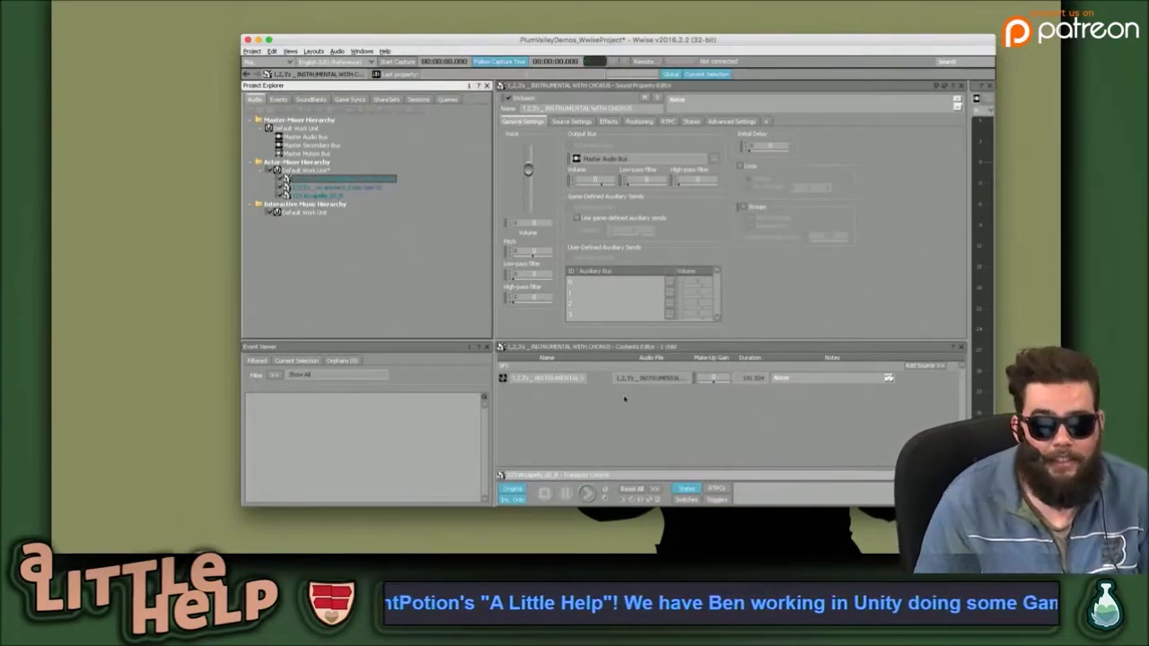
{"action": "left_click", "coordinate": [588, 378]}
{"action": "key", "text": "space"}
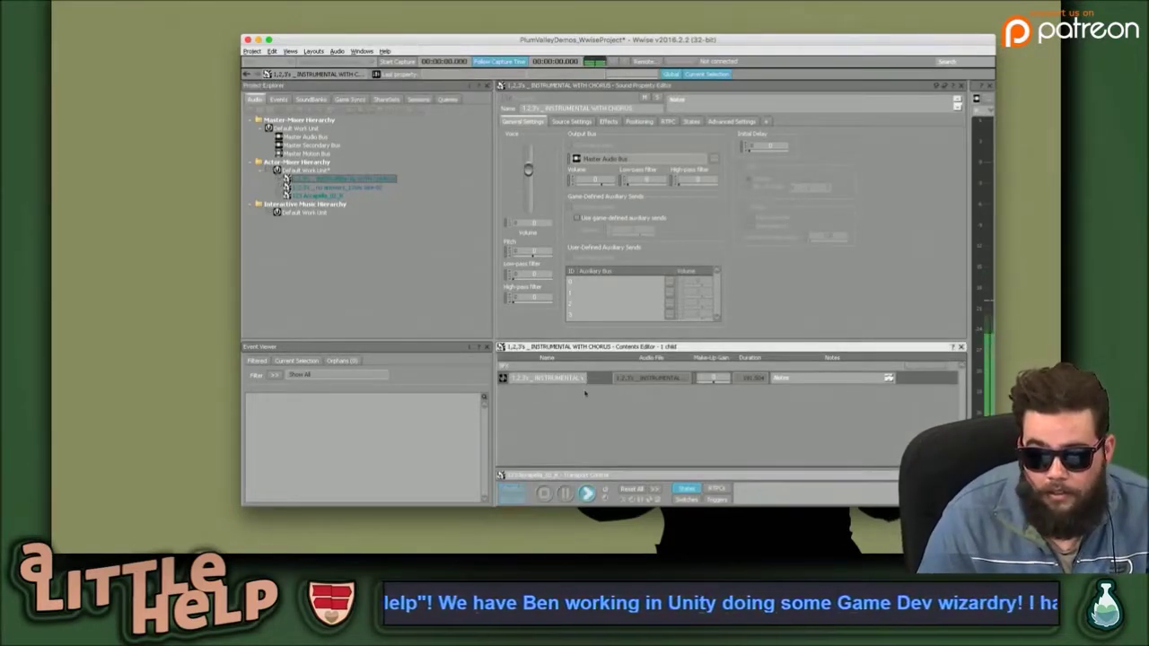
{"action": "left_click", "coordinate": [594, 381]}
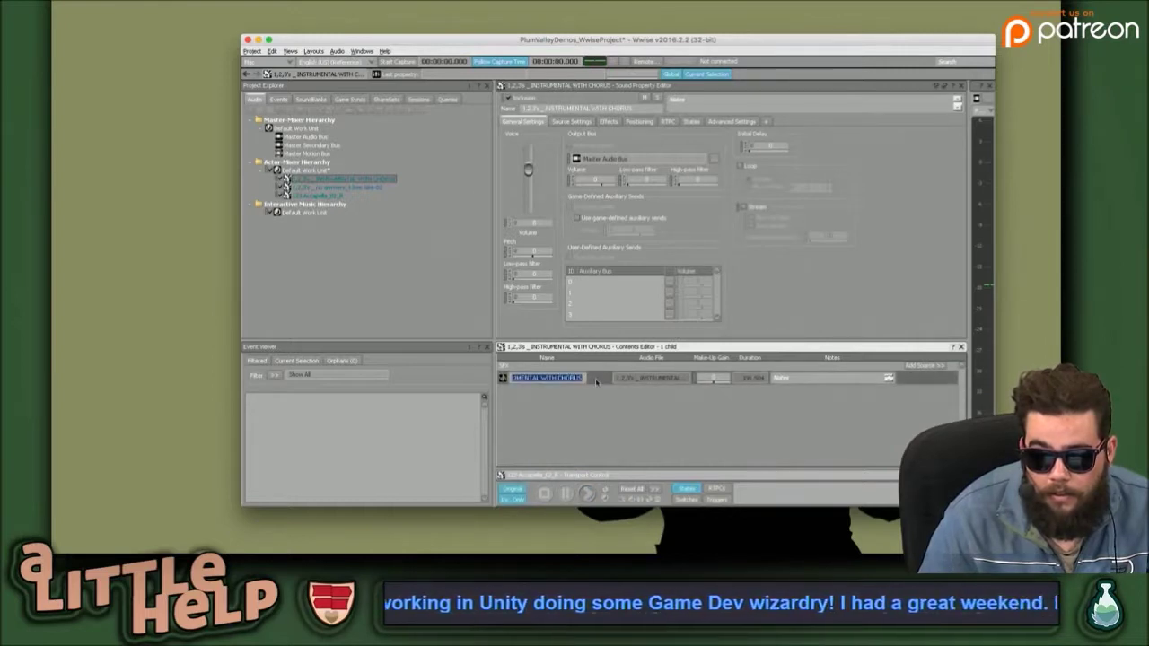
{"action": "key", "text": "Escape"}
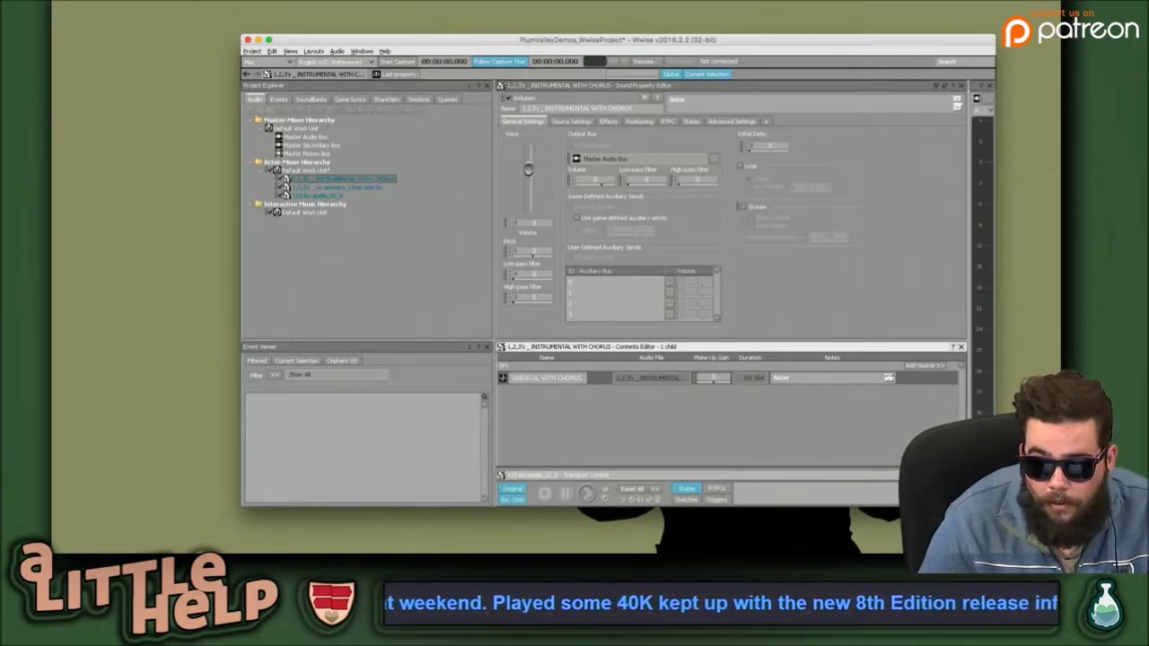
{"action": "key", "text": "ctrl+t"}
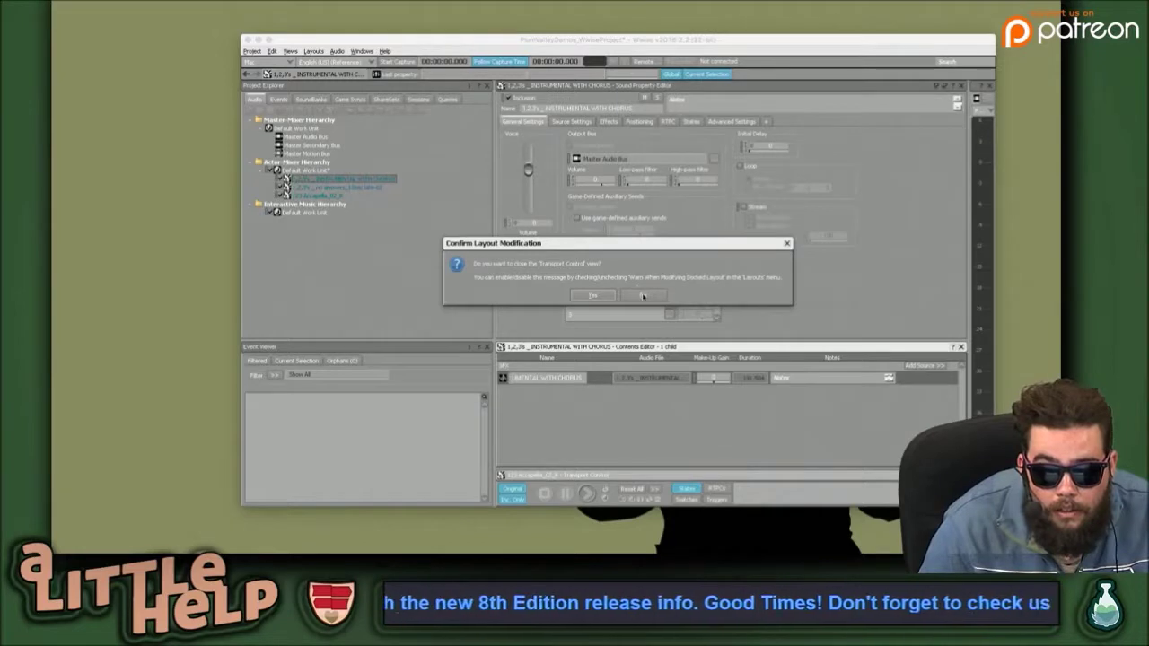
Keep the Transport Control view, then play and stop the no answers sound.
{"action": "left_click", "coordinate": [643, 297]}
{"action": "left_click", "coordinate": [314, 194]}
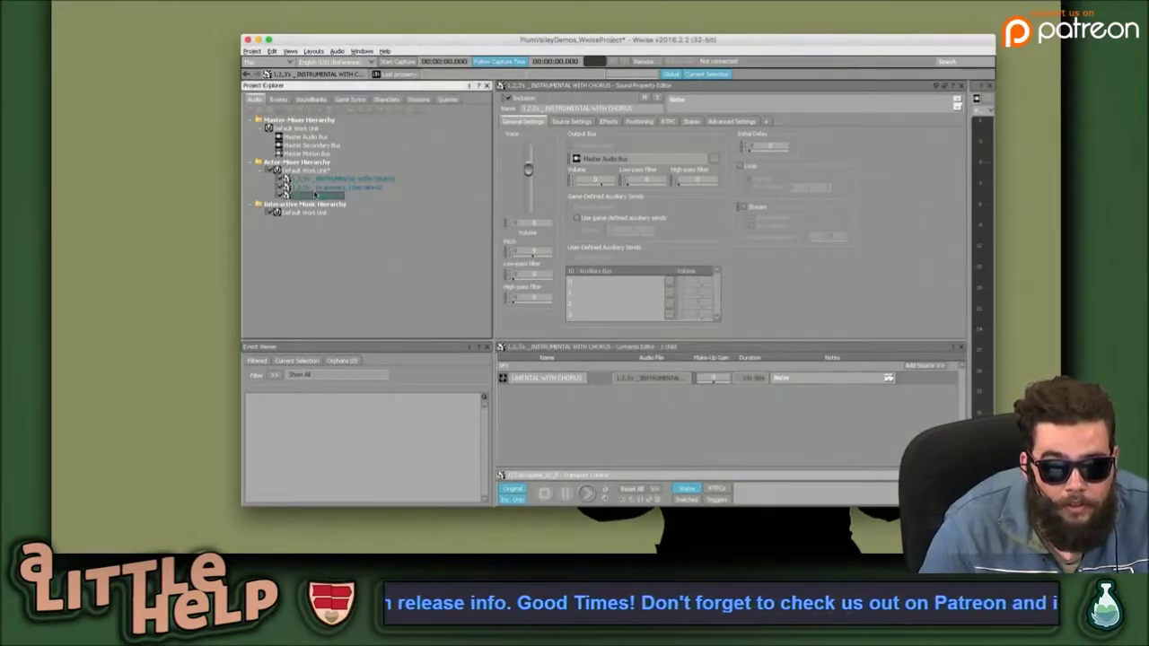
{"action": "key", "text": "Up"}
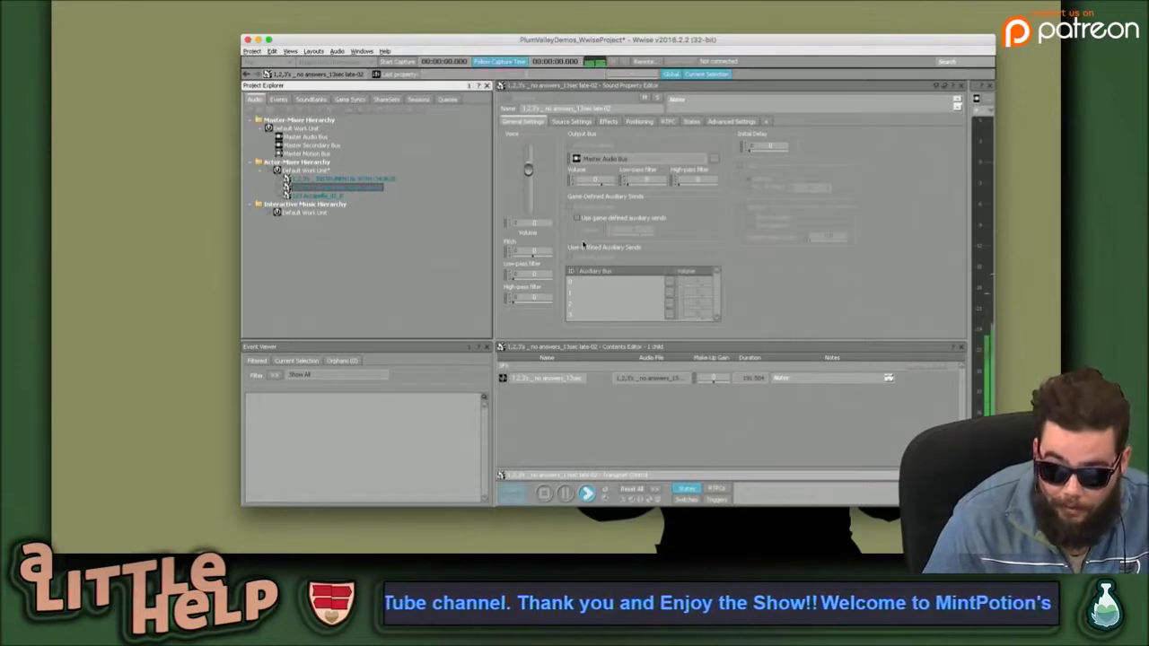
{"action": "key", "text": "space"}
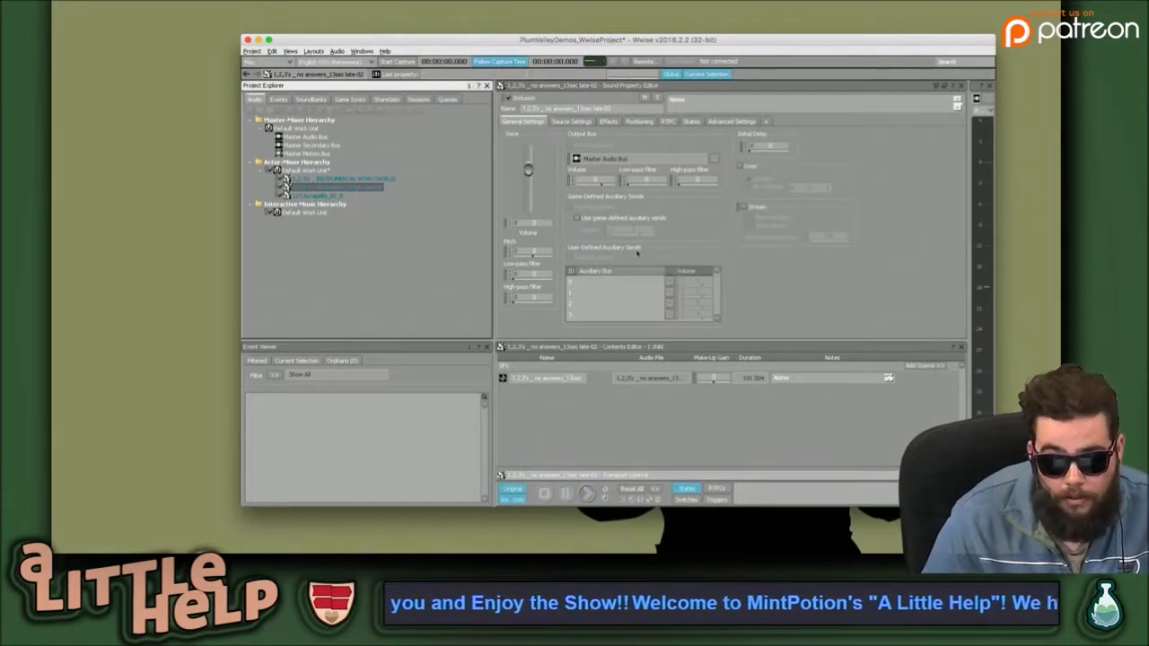
Step through the Accapella, no answers and INSTRUMENTAL WITH CHORUS sounds, ending on 123 Accapella_02_R.
{"action": "left_click", "coordinate": [601, 409]}
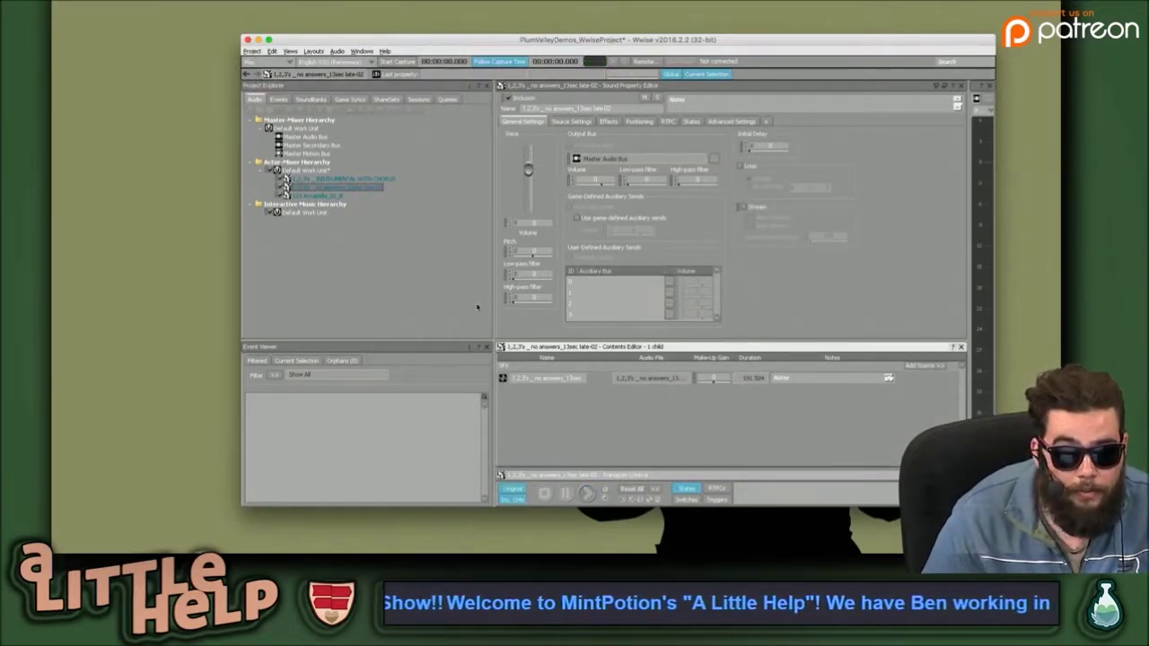
{"action": "left_click", "coordinate": [332, 197]}
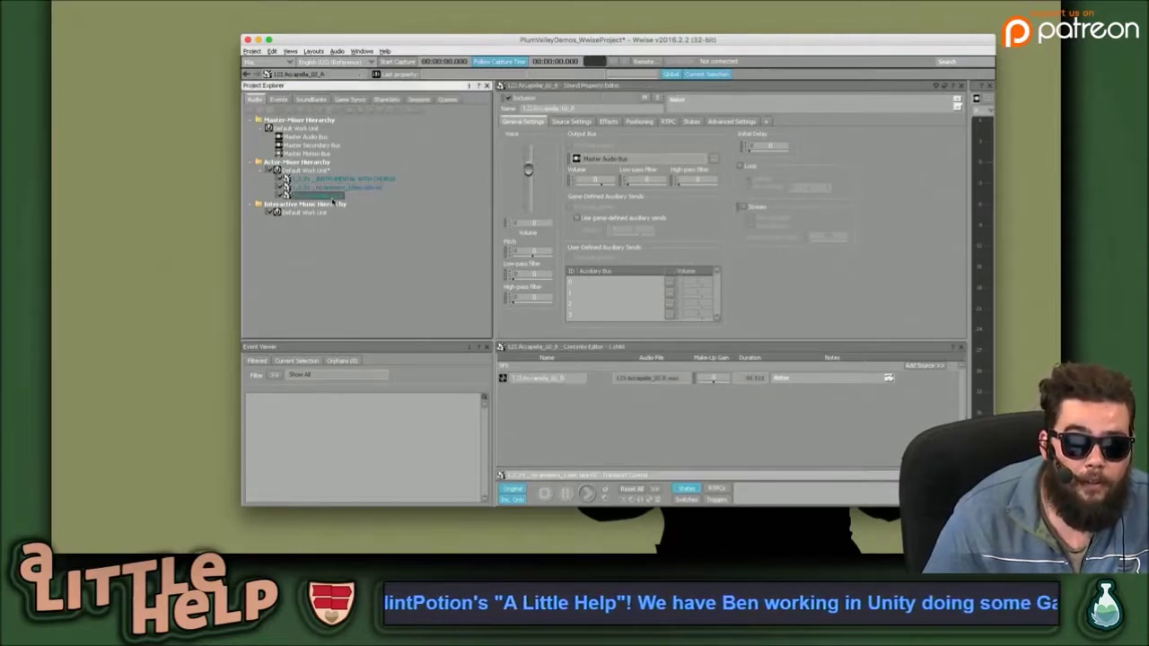
{"action": "left_click", "coordinate": [377, 188]}
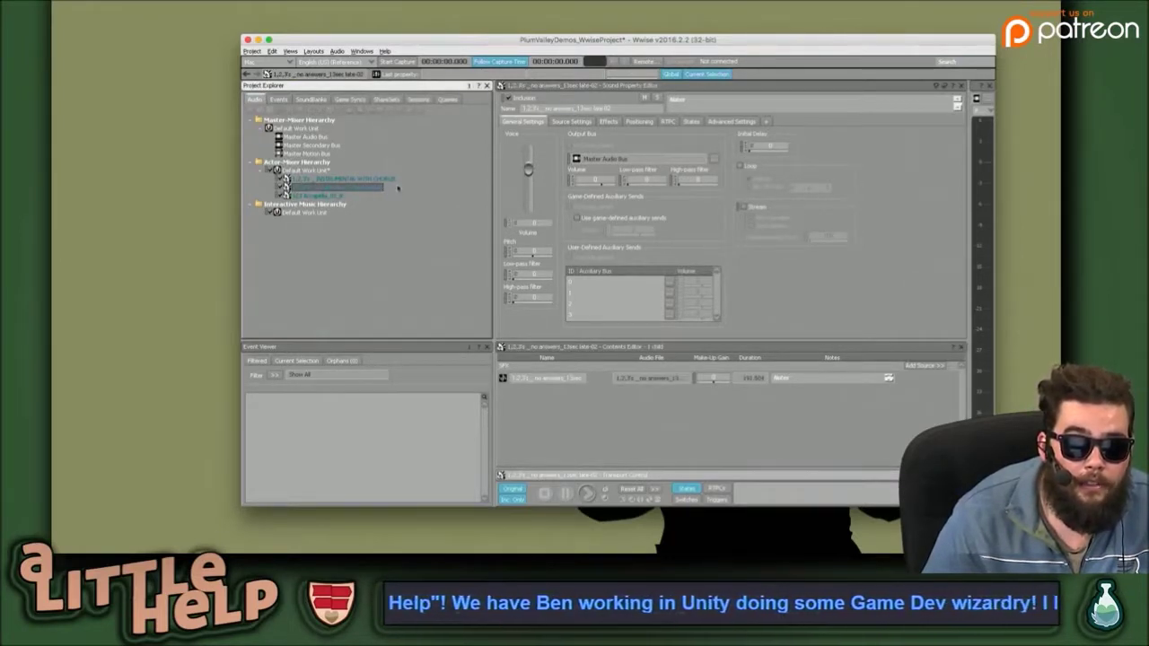
{"action": "left_click", "coordinate": [384, 181]}
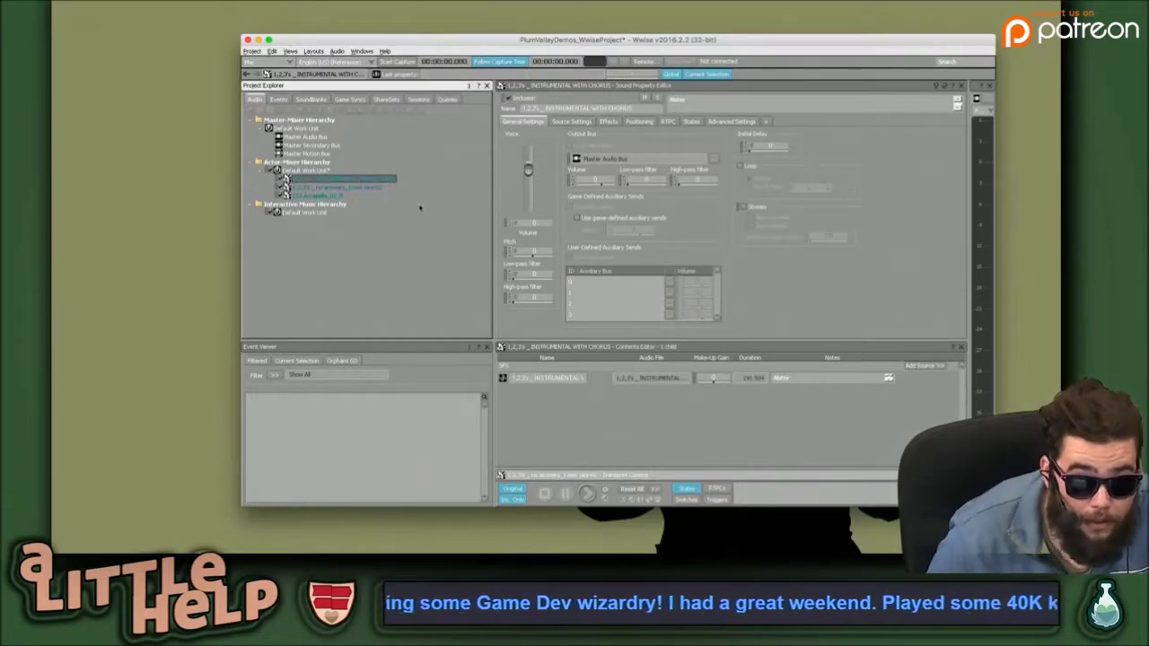
{"action": "key", "text": "Down"}
{"action": "key", "text": "Down"}
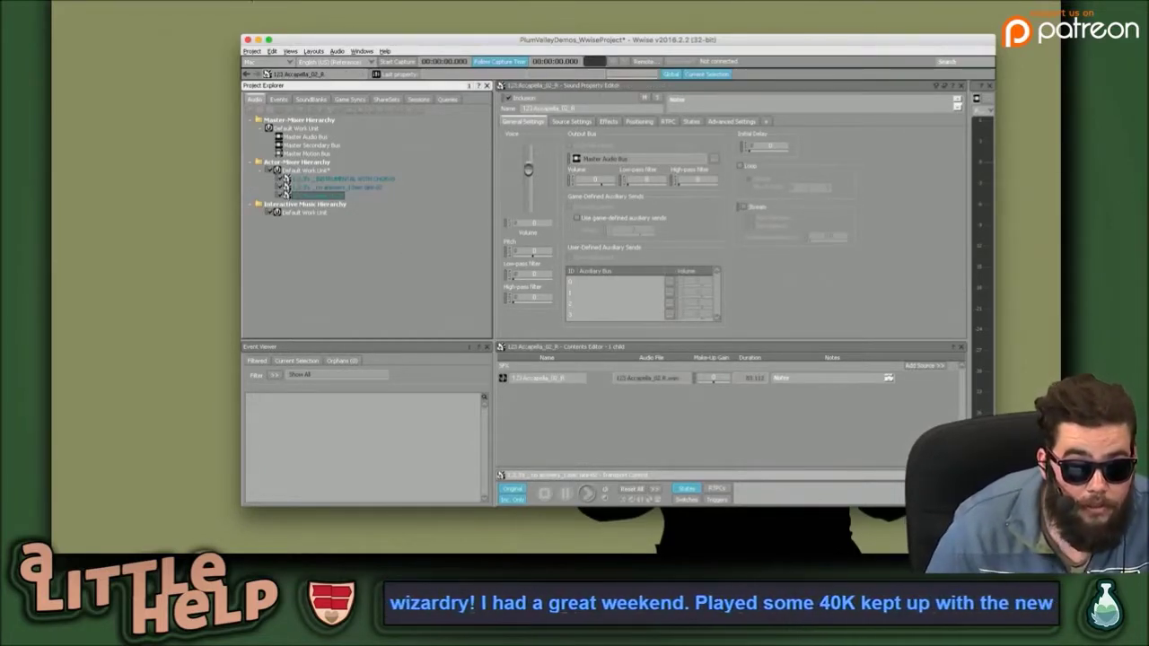
Resize the Wwise window up-left to show the Master Audio Bus meter, then click into WiseTest.cs.
{"action": "left_click_drag", "start_coordinate": [242, 35], "coordinate": [89, 7]}
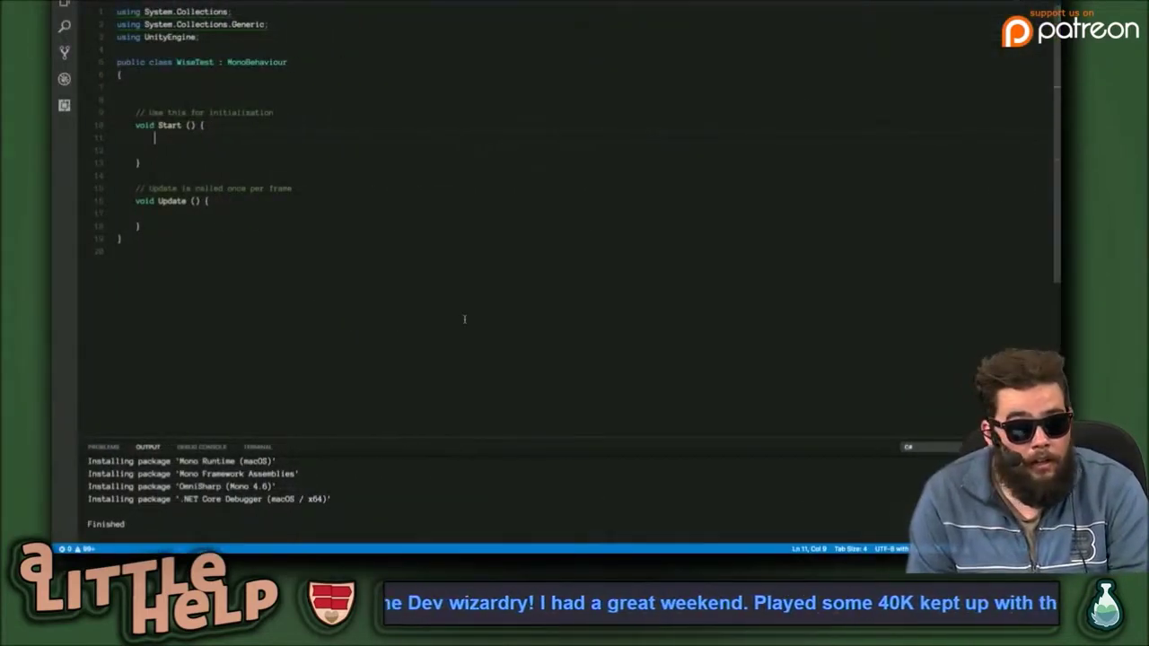
{"action": "left_click", "coordinate": [464, 319]}
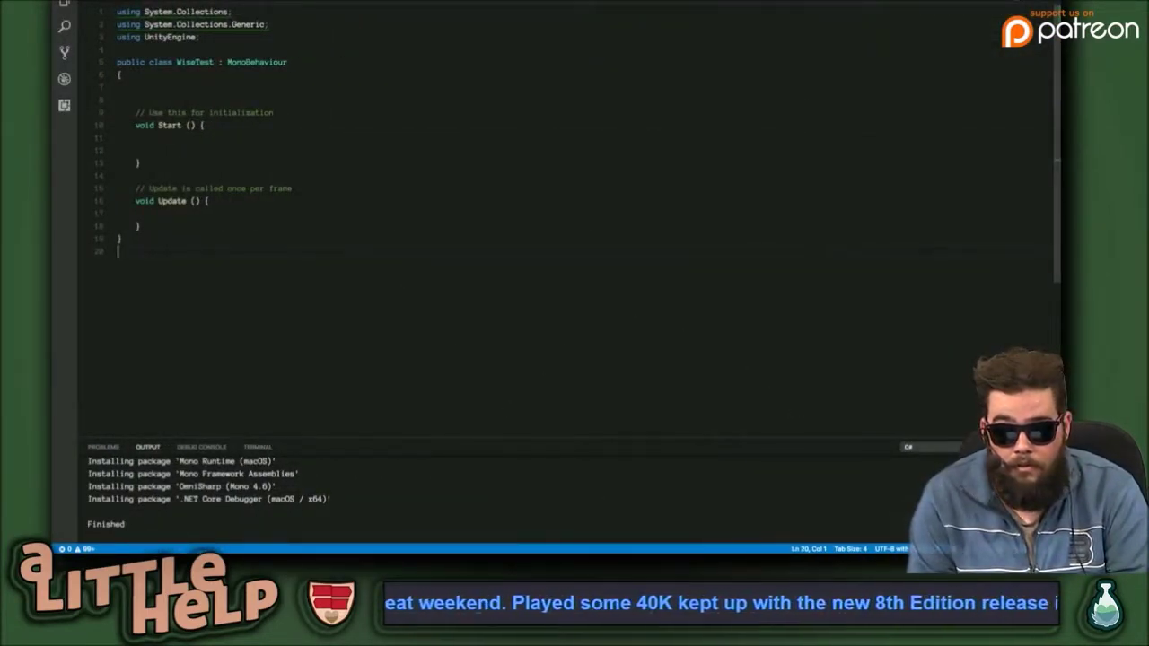
Hide Visual Studio Code's package-install Output panel so WiseTest.cs fills the editor.
{"action": "key", "text": "super+j"}
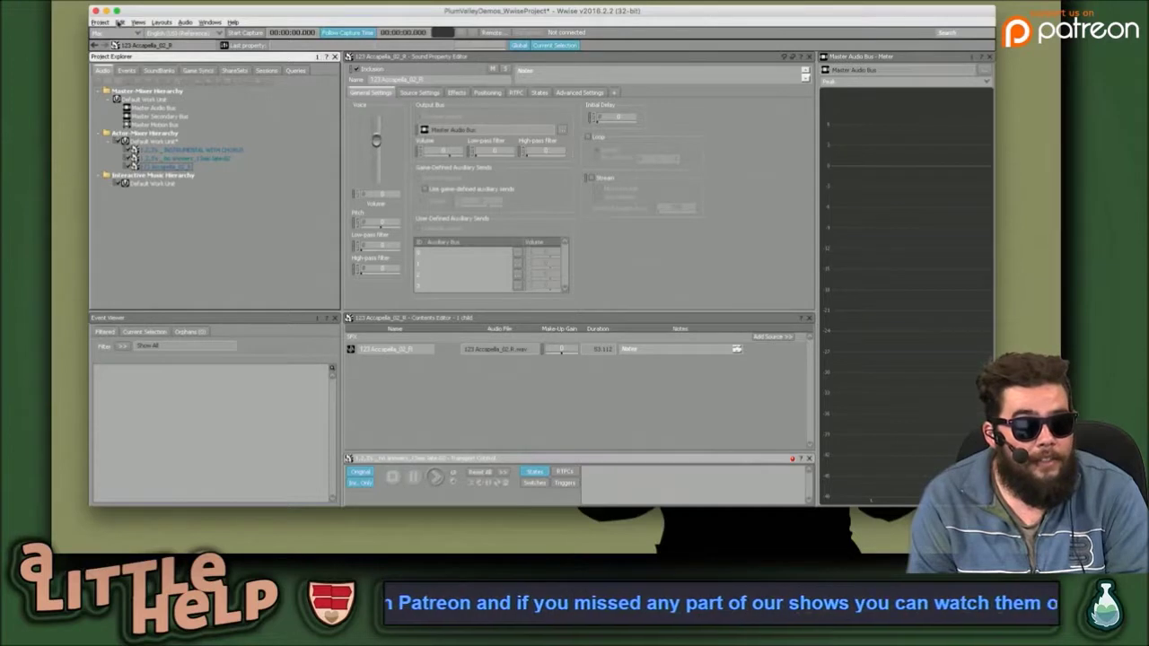
{"action": "left_click", "coordinate": [101, 22]}
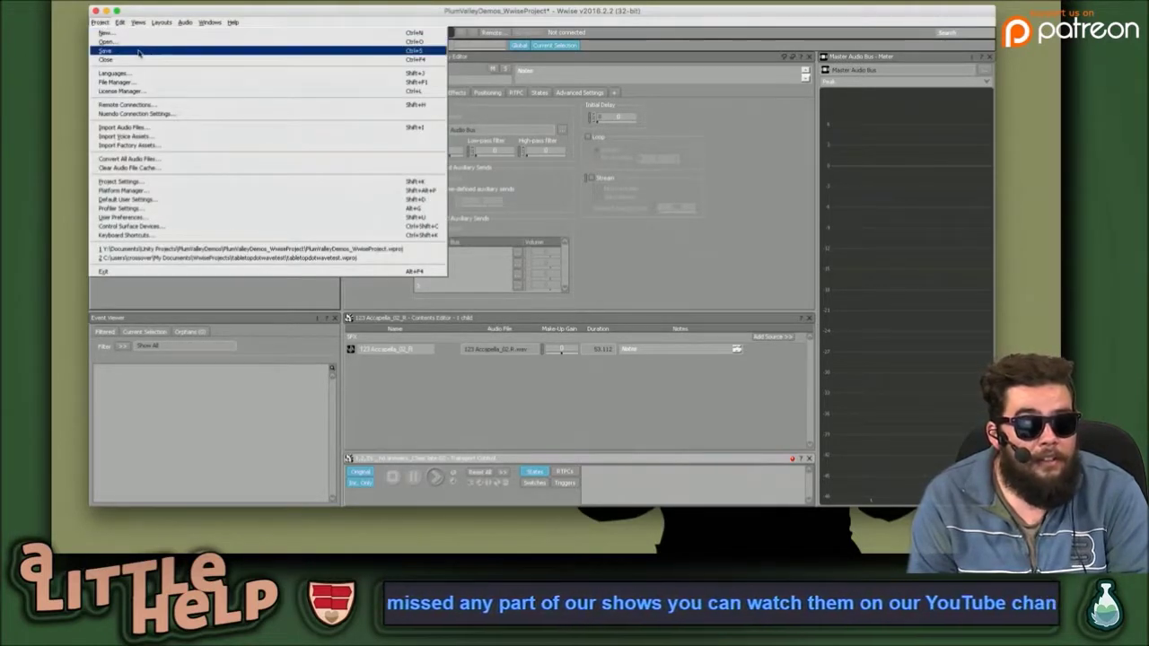
Save the PlumValleyDemos Wwise project, then bring up the Wwise application menu.
{"action": "left_click", "coordinate": [135, 51]}
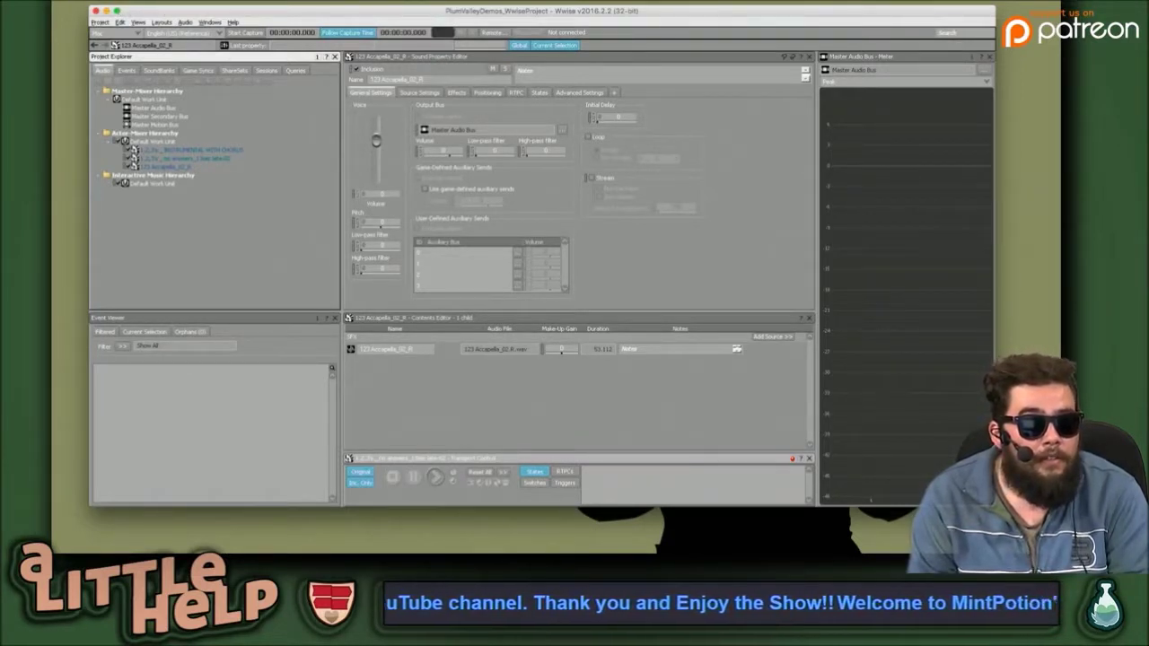
{"action": "left_click", "coordinate": [101, 1]}
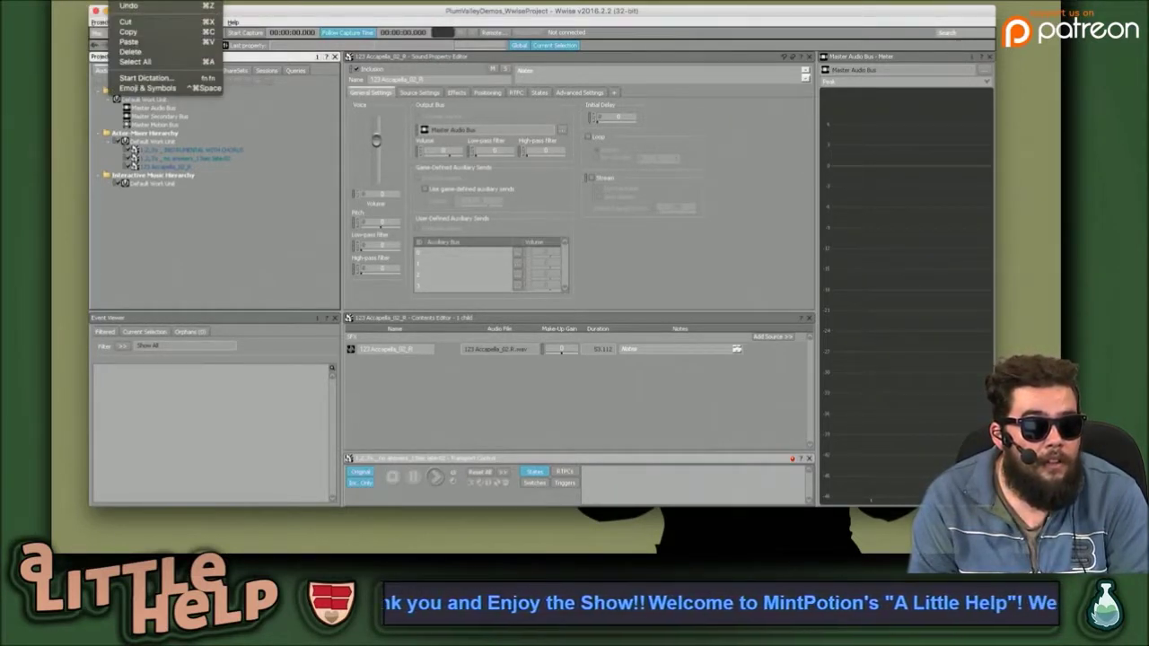
{"action": "left_click", "coordinate": [269, 228]}
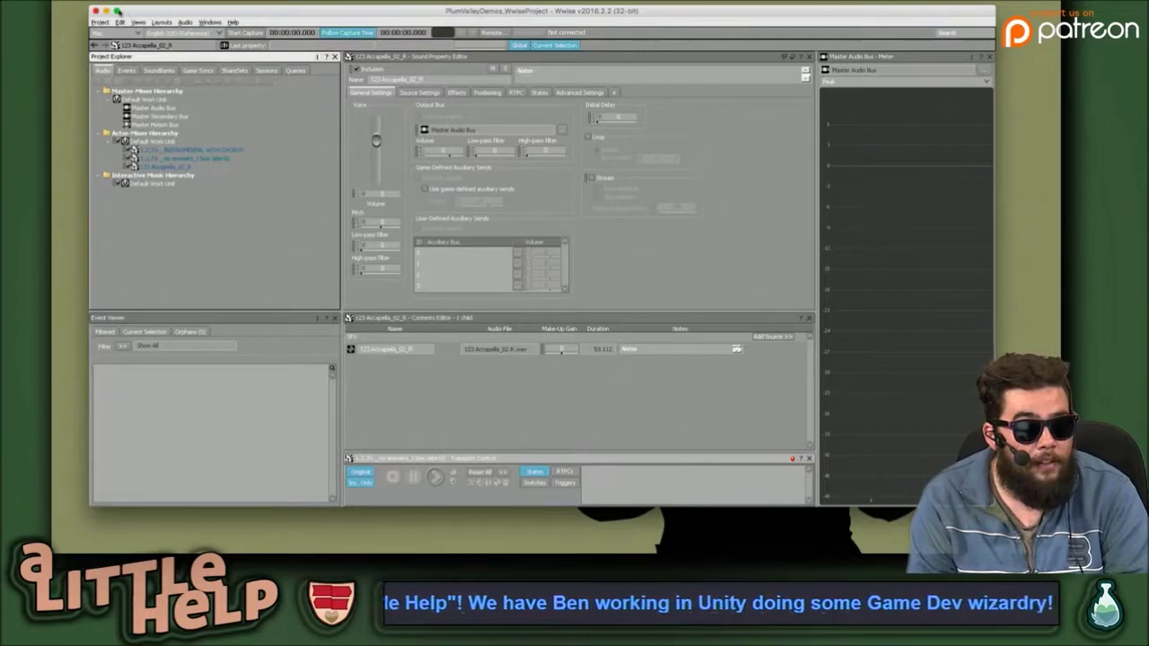
{"action": "left_click", "coordinate": [103, 2]}
Quit Wwise from the Wwise application menu.
{"action": "left_click", "coordinate": [105, 42]}
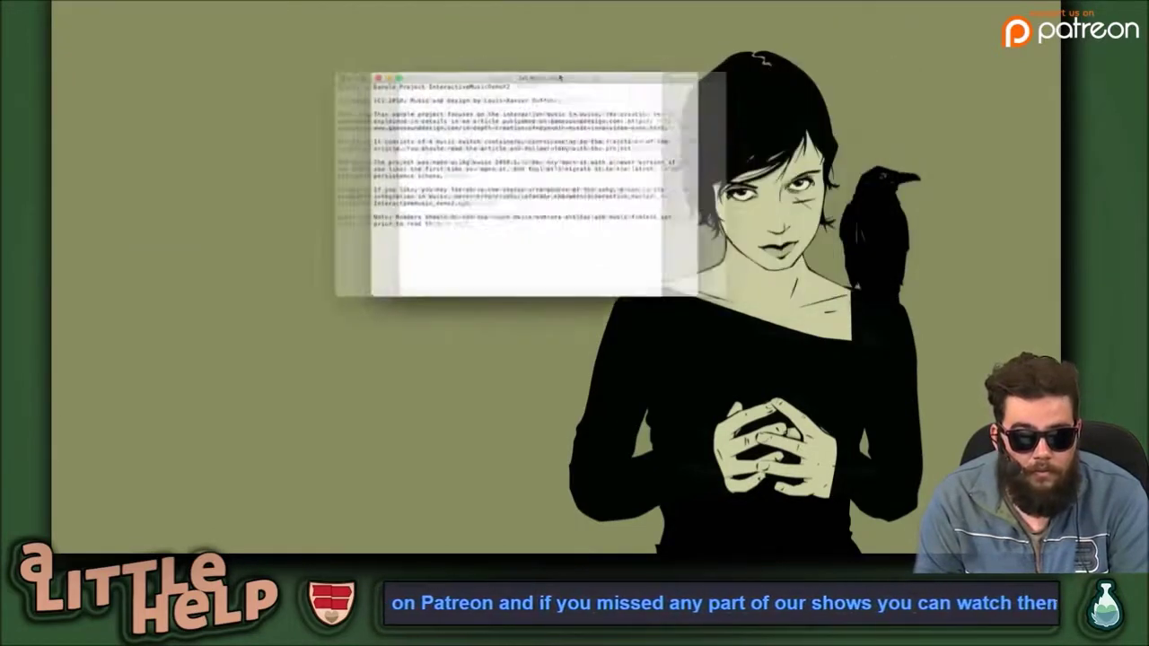
Enlarge the README.txt window and zoom its text in twice.
{"action": "left_click_drag", "start_coordinate": [584, 296], "coordinate": [819, 366]}
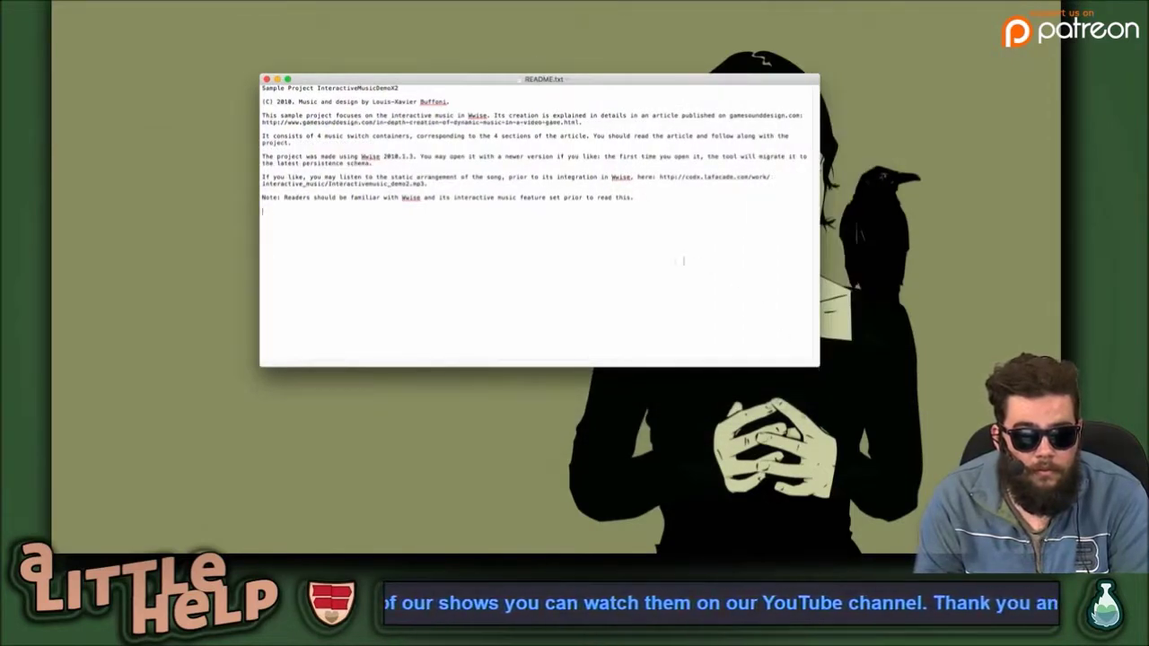
{"action": "key", "text": "super+plus"}
{"action": "key", "text": "super+plus"}
{"action": "key", "text": "super+plus"}
{"action": "key", "text": "super+plus"}
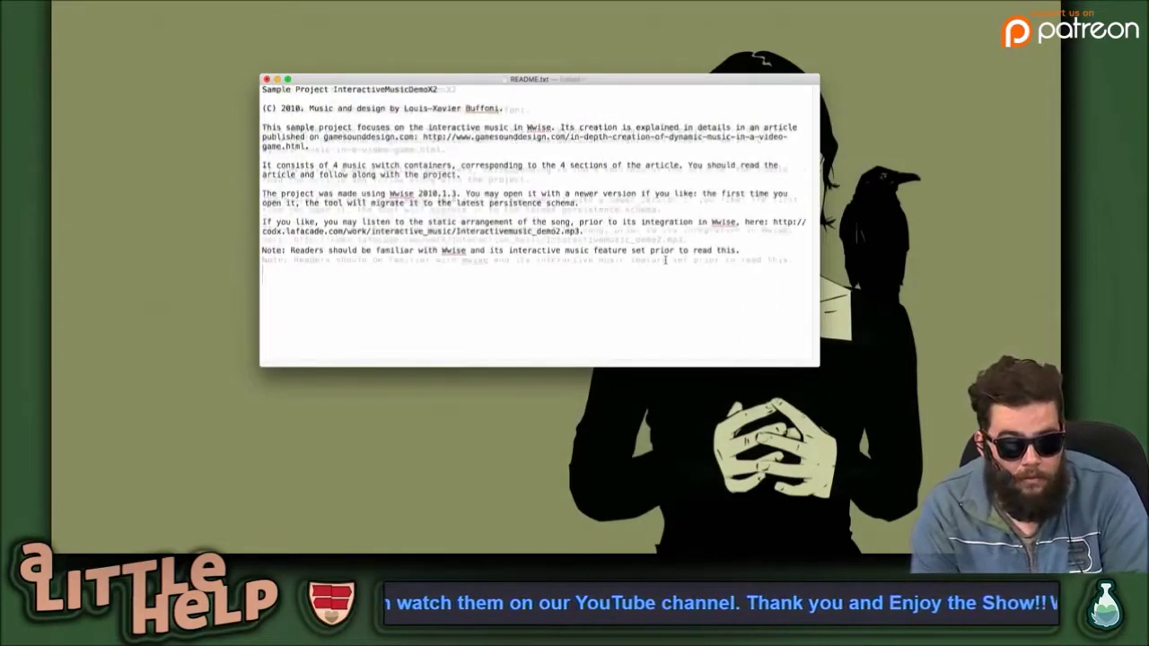
{"action": "key", "text": "super+plus"}
{"action": "key", "text": "super+plus"}
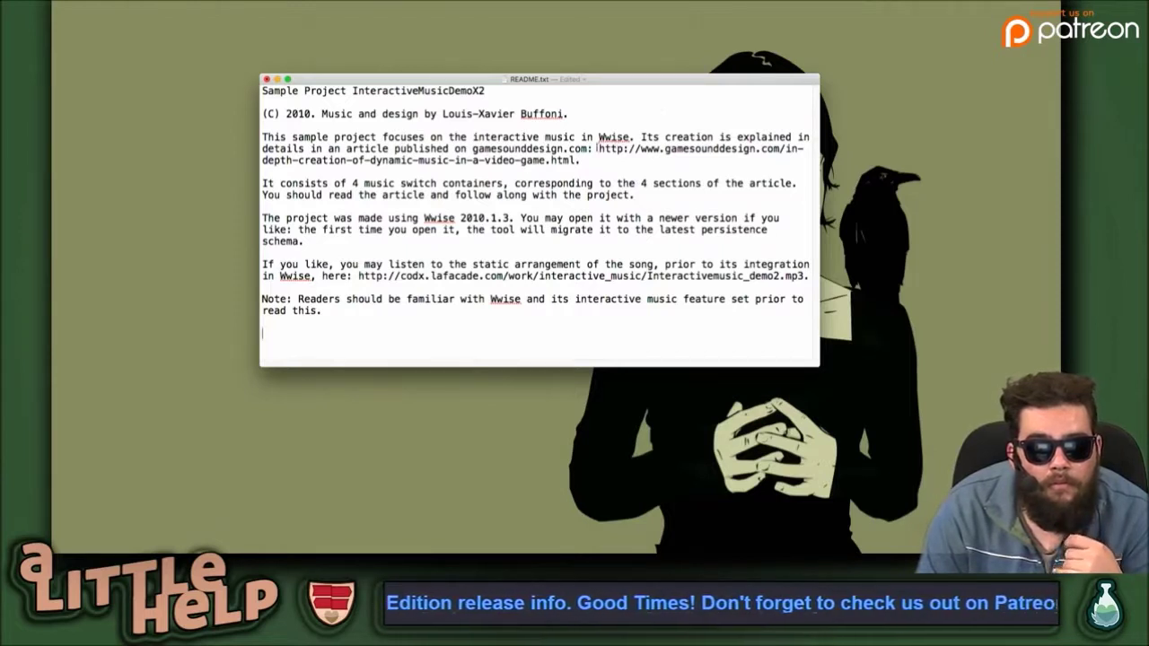
Select the gamesounddesign.com URL, deselect it, then close README.txt to trigger the save prompt.
{"action": "left_click_drag", "start_coordinate": [598, 148], "coordinate": [576, 160]}
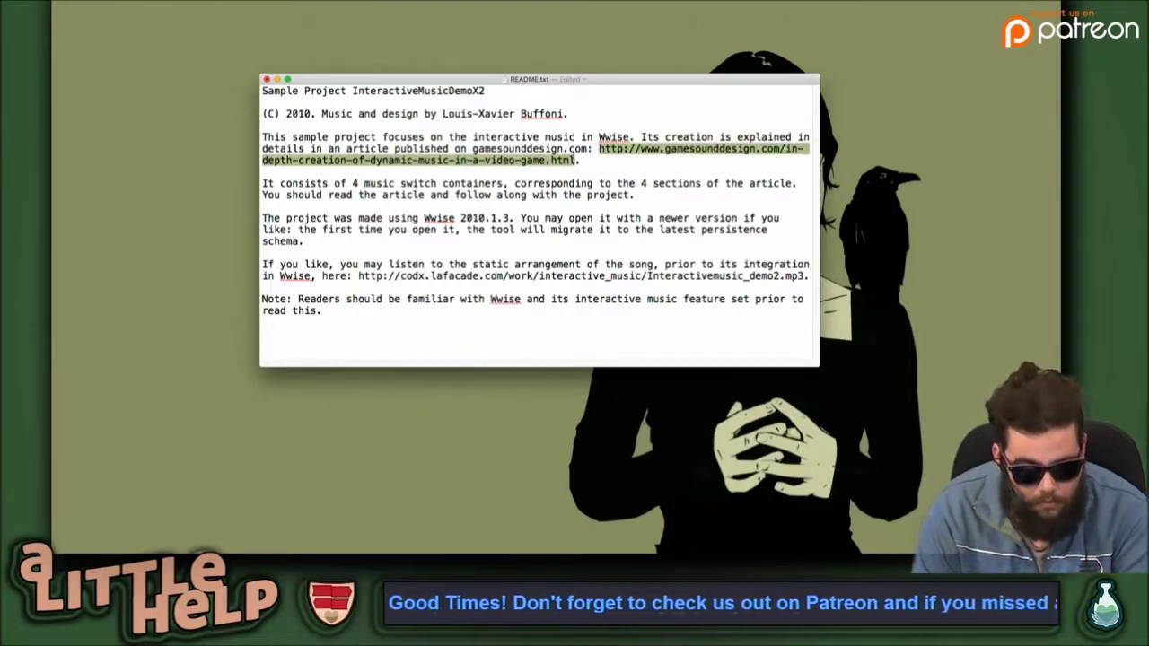
{"action": "left_click", "coordinate": [616, 193]}
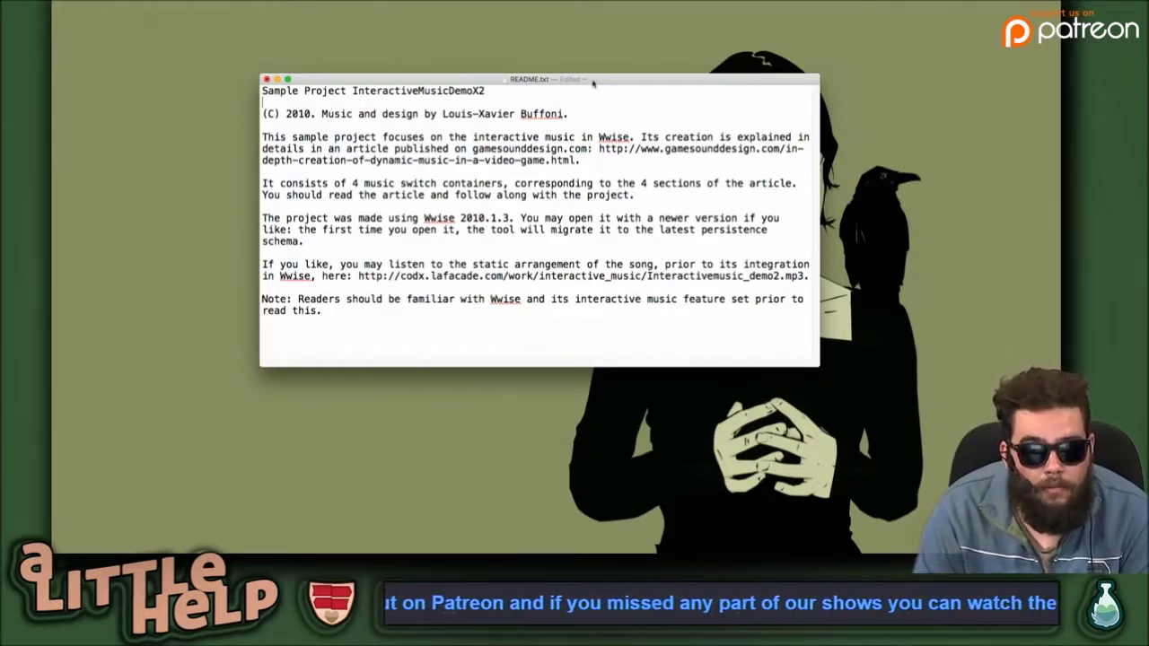
{"action": "key", "text": "super+w"}
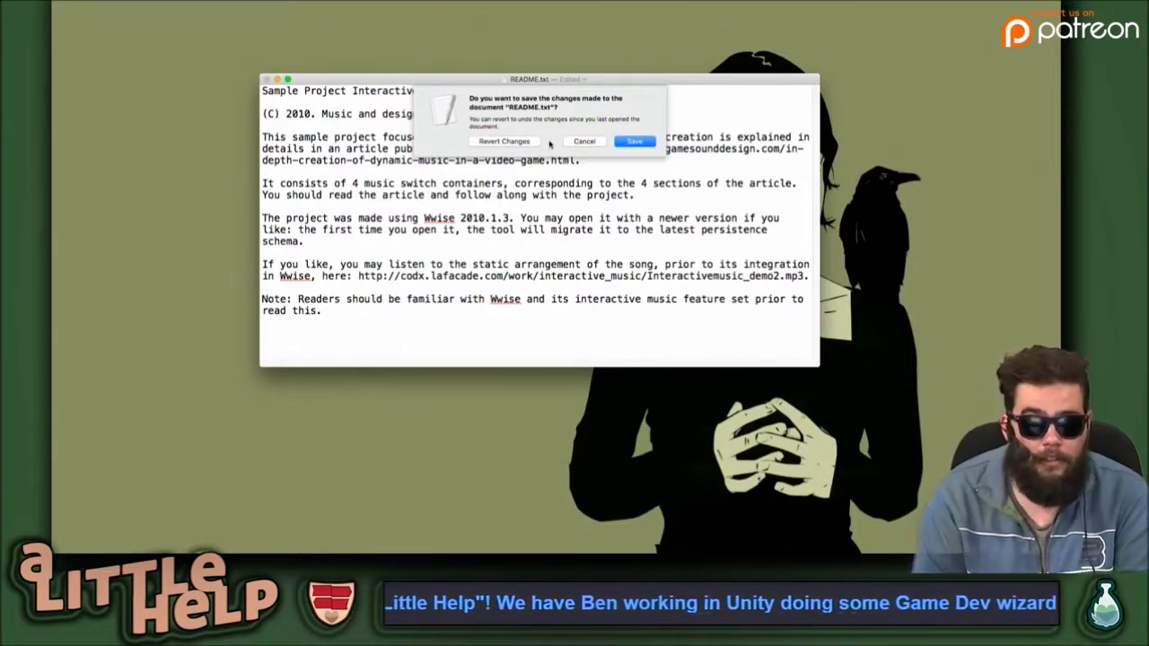
Cancel the save prompt to keep README.txt open, then reselect the article URL.
{"action": "left_click", "coordinate": [568, 143]}
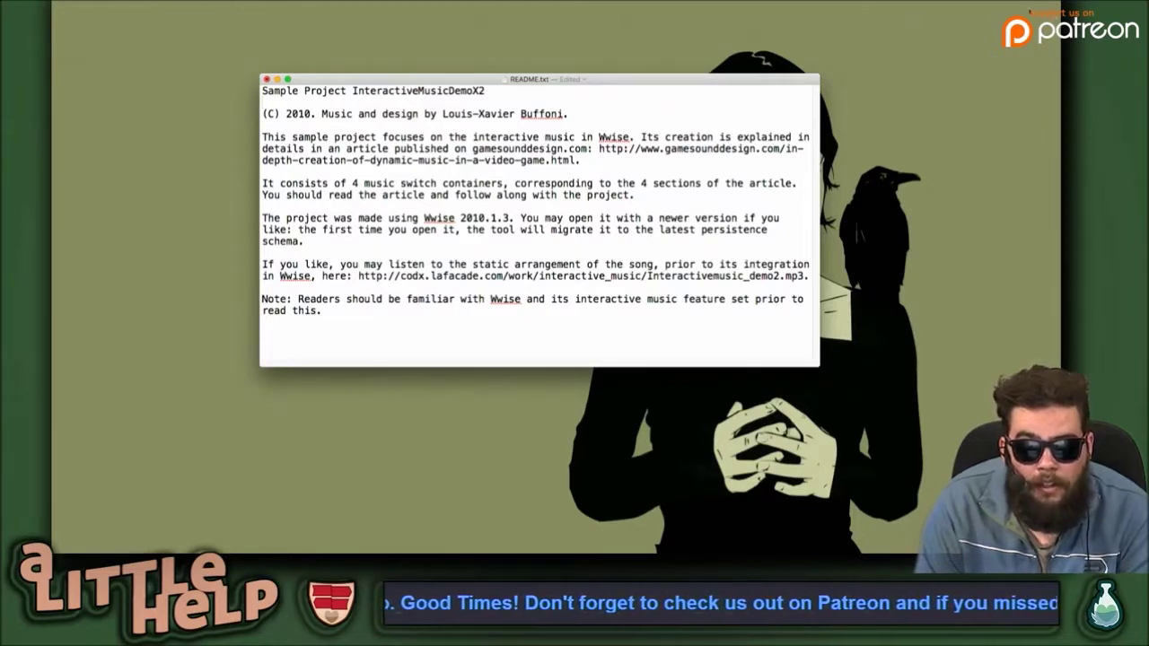
{"action": "mouse_move", "coordinate": [599, 149]}
{"action": "left_mouse_down"}
{"action": "mouse_move", "coordinate": [541, 149]}
{"action": "mouse_move", "coordinate": [580, 160]}
{"action": "left_mouse_up"}
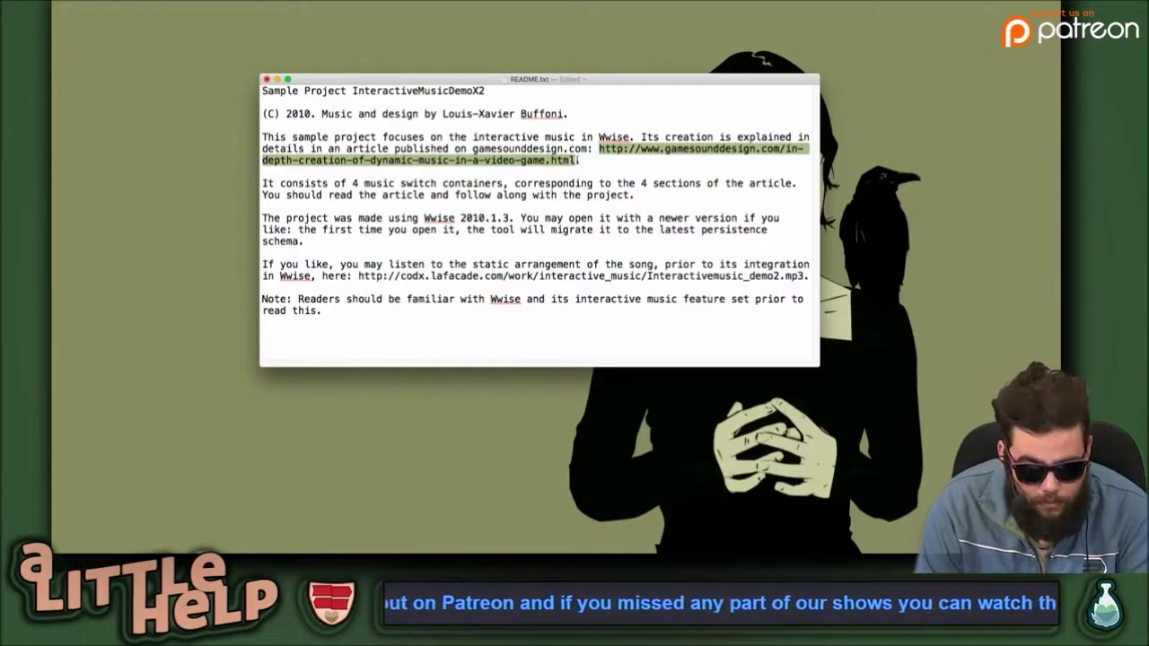
{"action": "left_click", "coordinate": [665, 170]}
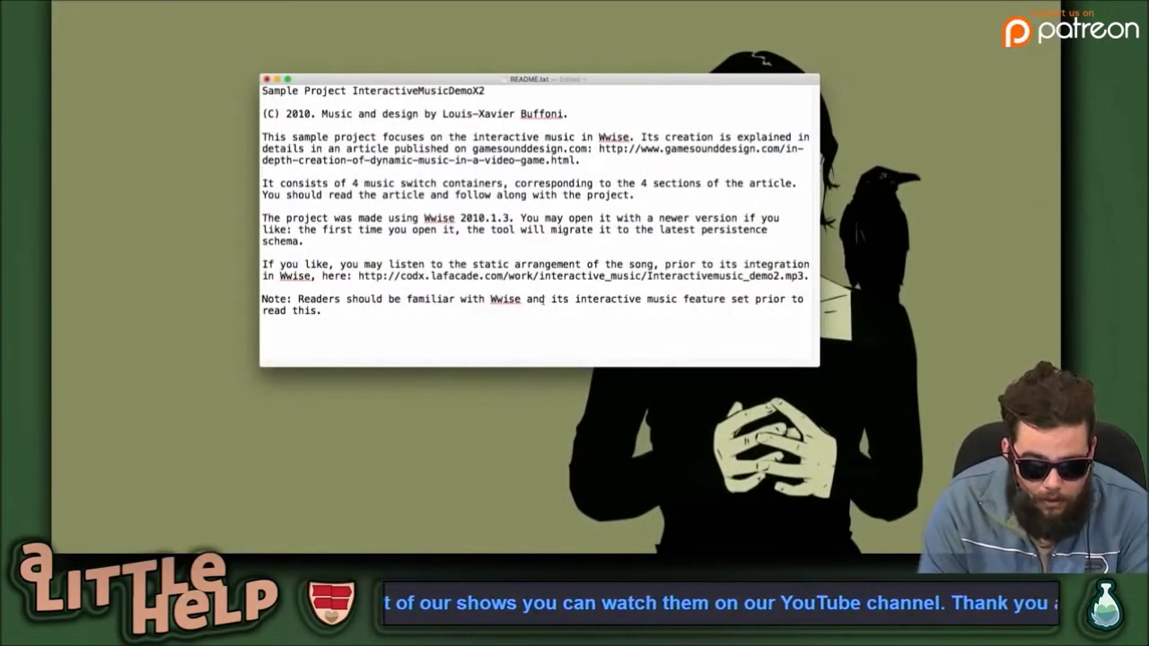
Launch Google Chrome through Spotlight and switch to the desktop with the Wwise article.
{"action": "key", "text": "super+space"}
{"action": "type", "text": "chorm"}
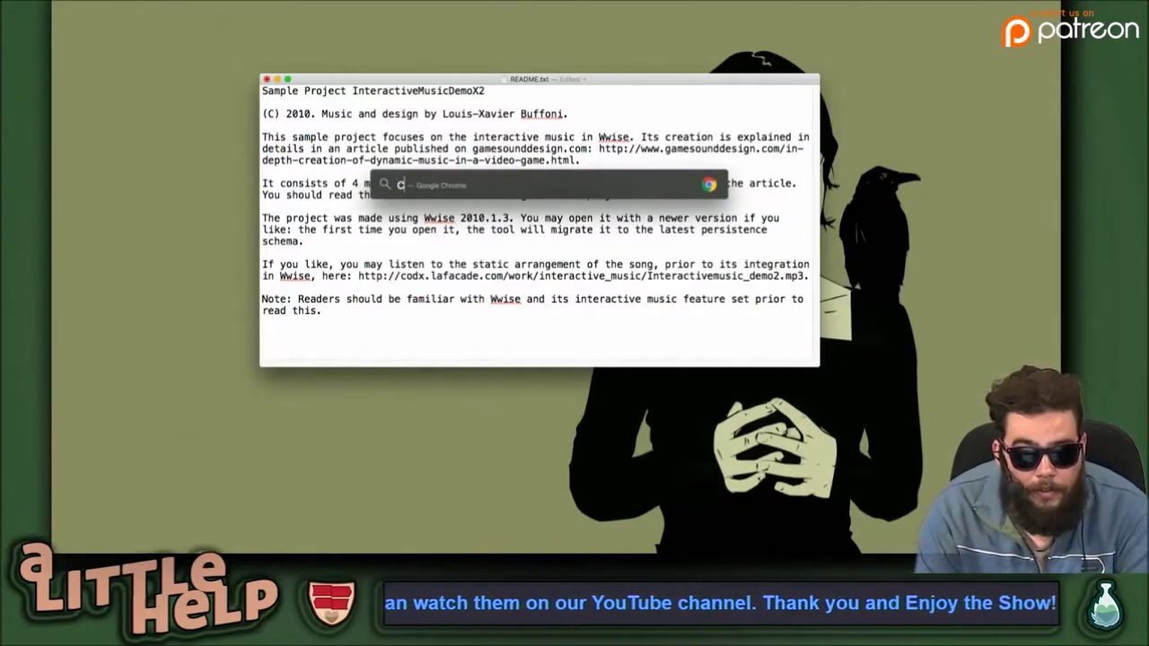
{"action": "key", "text": "BackSpace"}
{"action": "key", "text": "BackSpace"}
{"action": "key", "text": "BackSpace"}
{"action": "type", "text": "rome"}
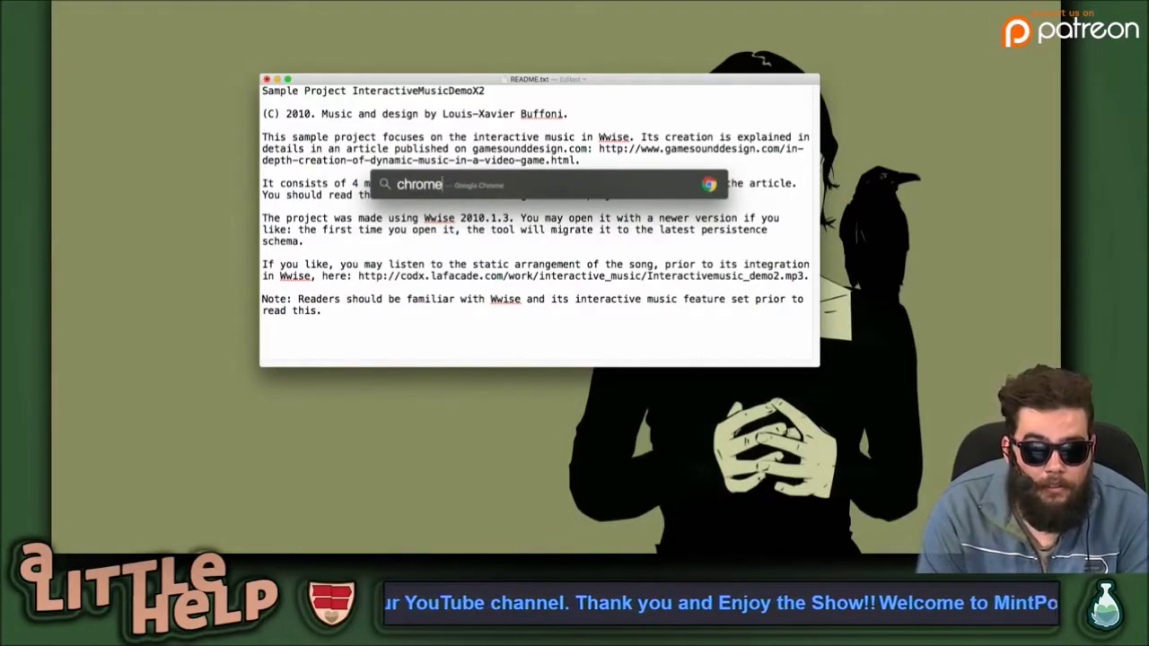
{"action": "key", "text": "Return"}
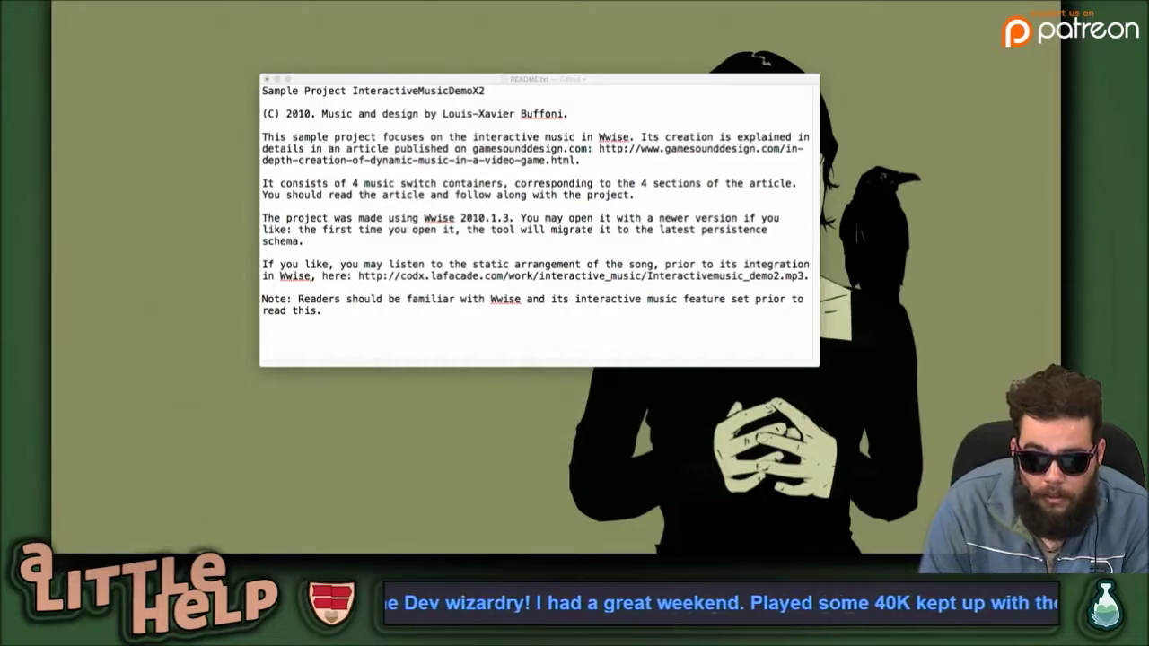
{"action": "key", "text": "ctrl+Left"}
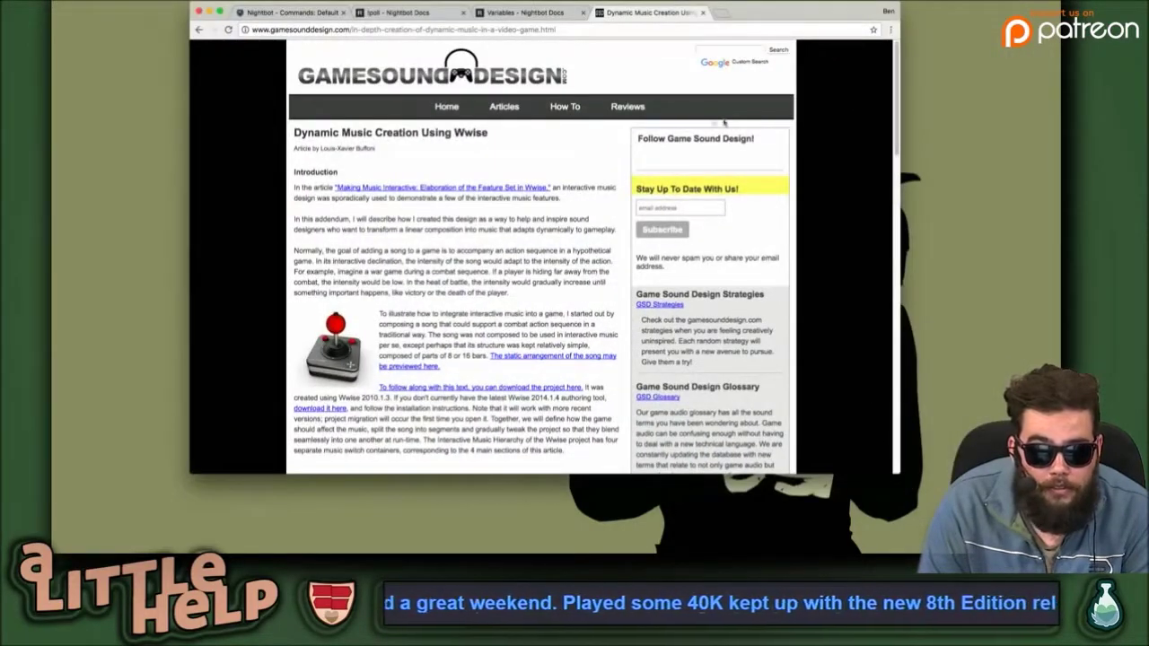
Scroll the Wwise dynamic-music article to its Basic Integration section.
{"action": "scroll", "coordinate": [333, 338], "scroll_direction": "down", "scroll_amount": 5}
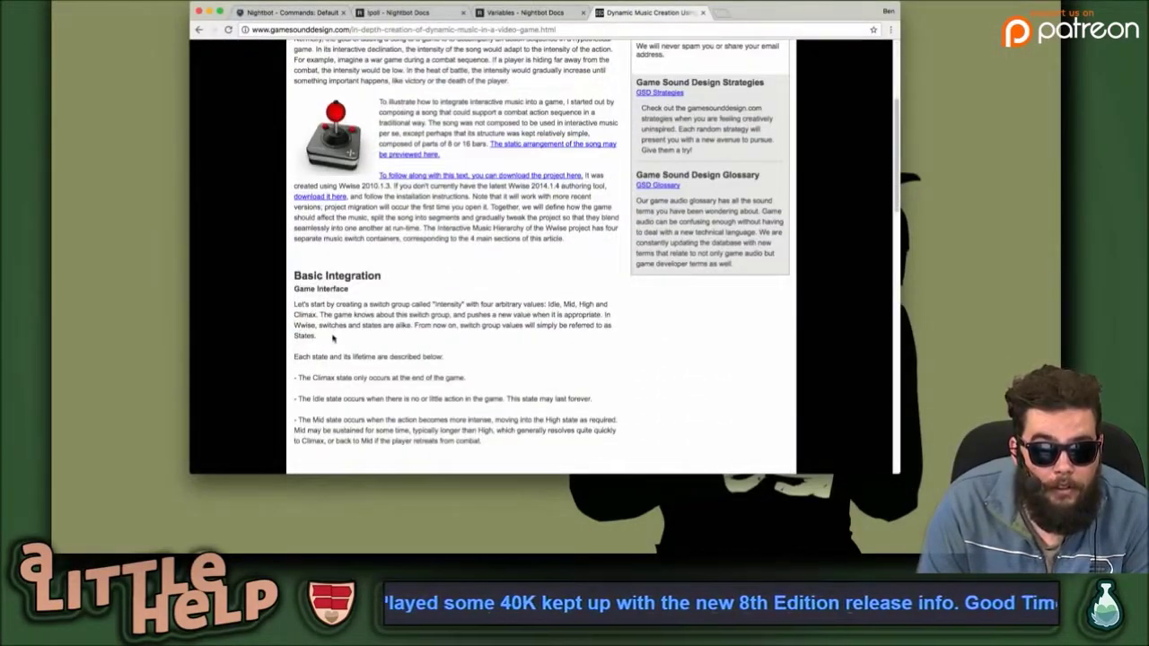
{"action": "scroll", "coordinate": [332, 338], "scroll_direction": "down", "scroll_amount": 3}
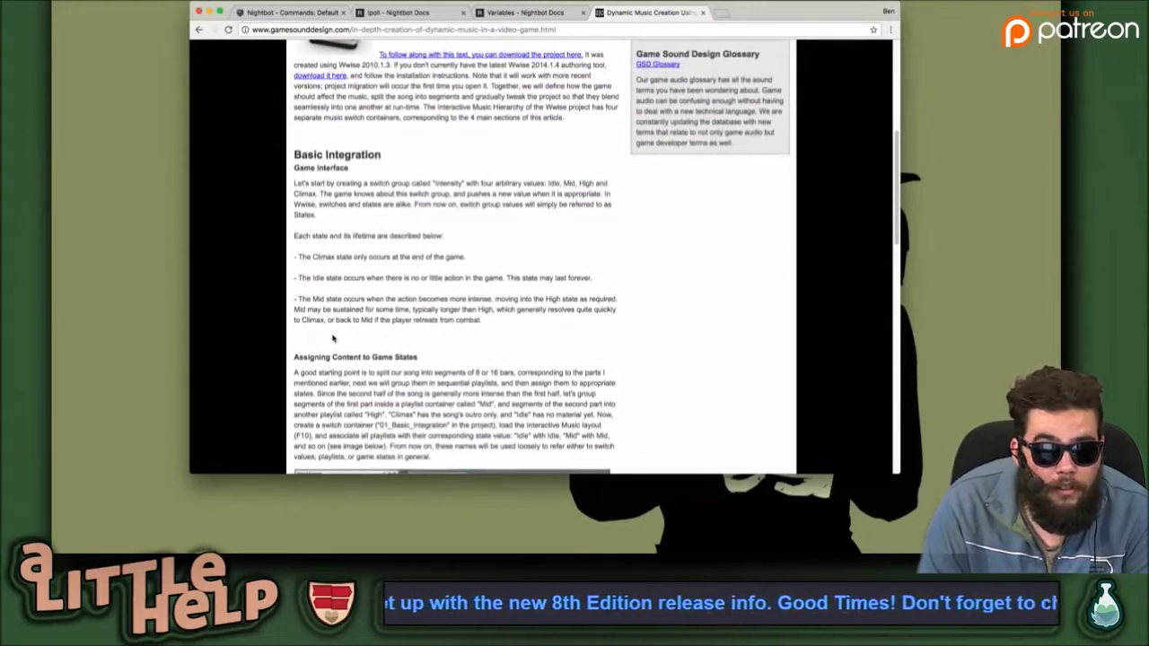
{"action": "scroll", "coordinate": [332, 337], "scroll_direction": "up", "scroll_amount": 3}
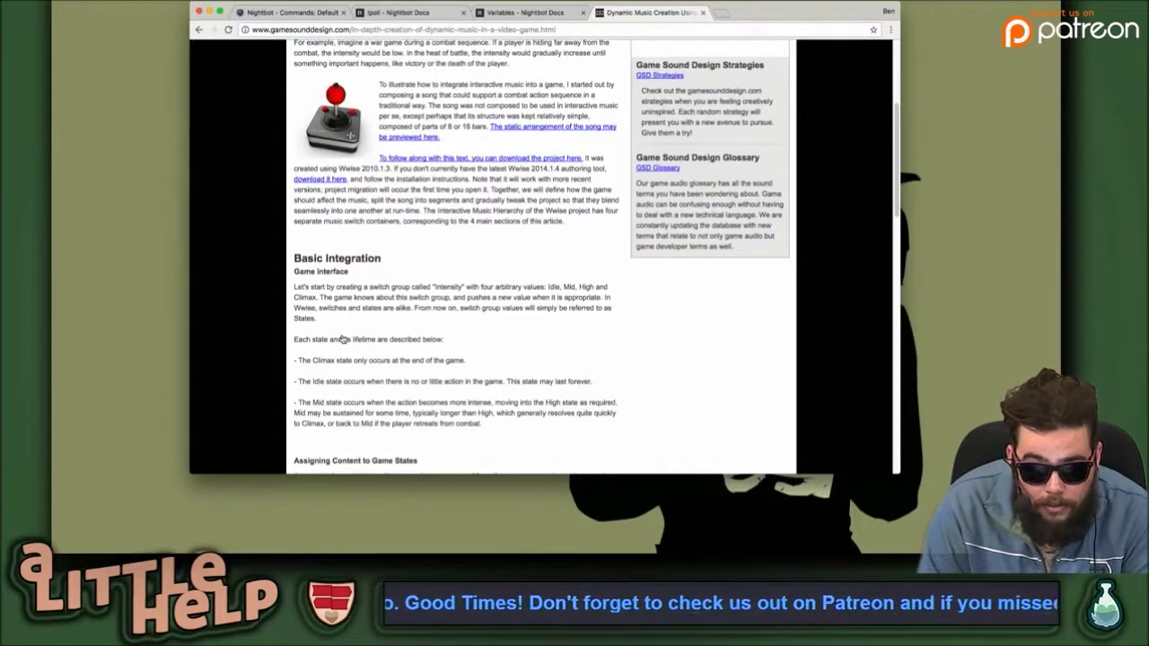
{"action": "key", "text": "super+Tab"}
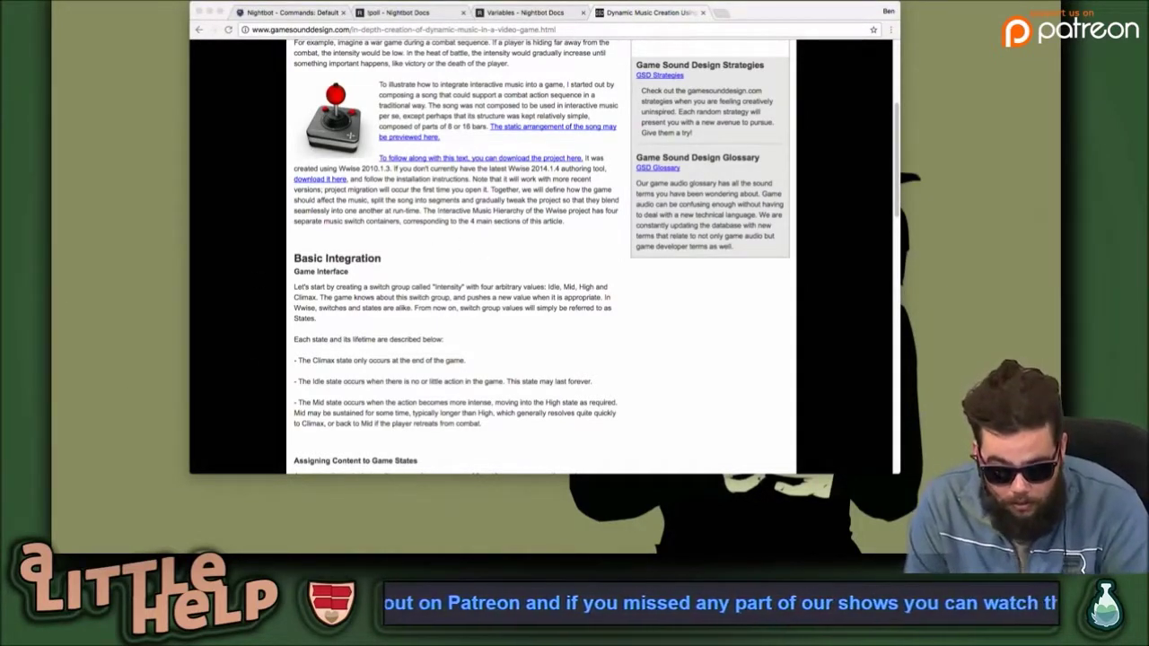
Move the Chrome window lower and to the left, then switch to the Unity editor.
{"action": "left_click", "coordinate": [519, 235]}
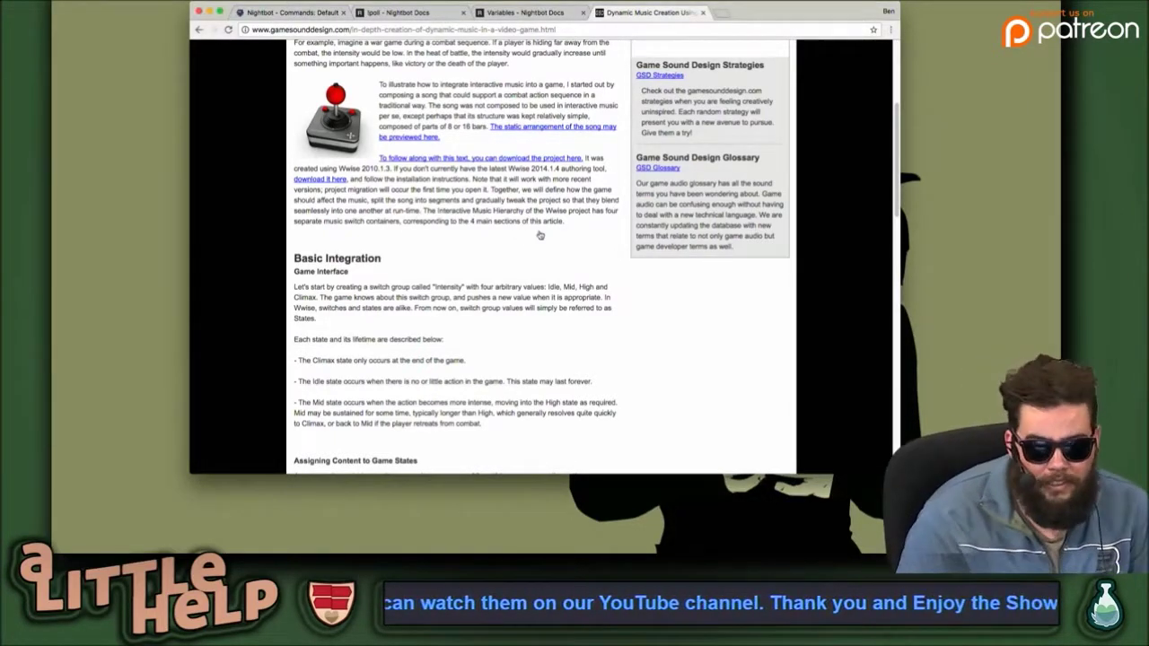
{"action": "left_click_drag", "start_coordinate": [812, 12], "coordinate": [791, 80]}
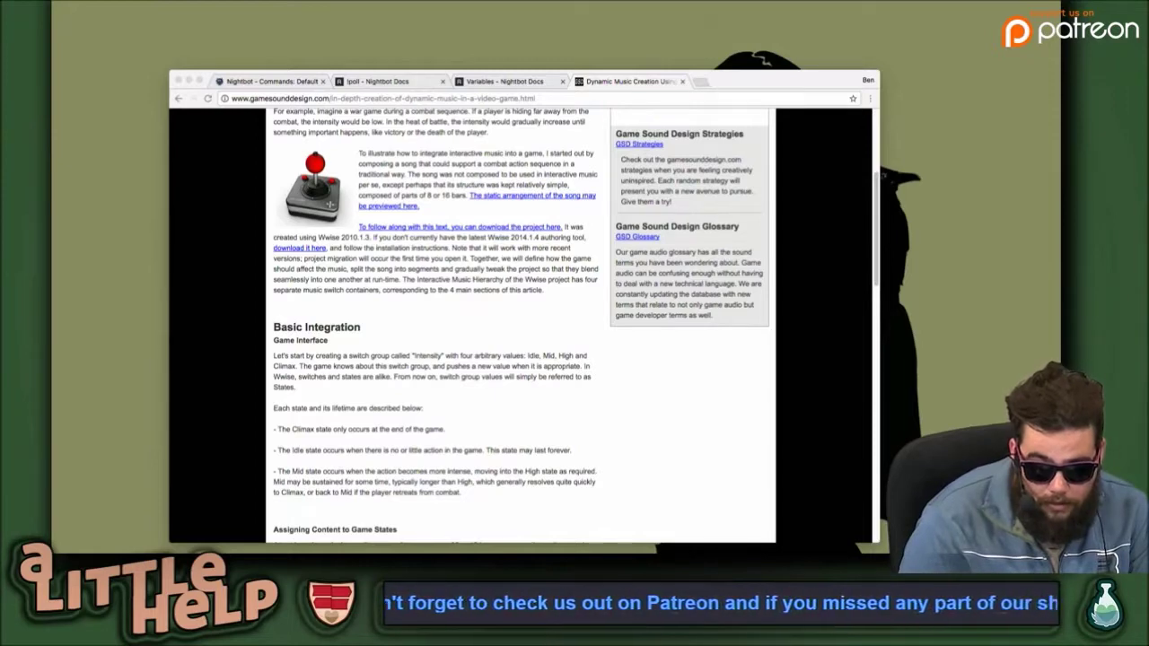
{"action": "key", "text": "ctrl+Left"}
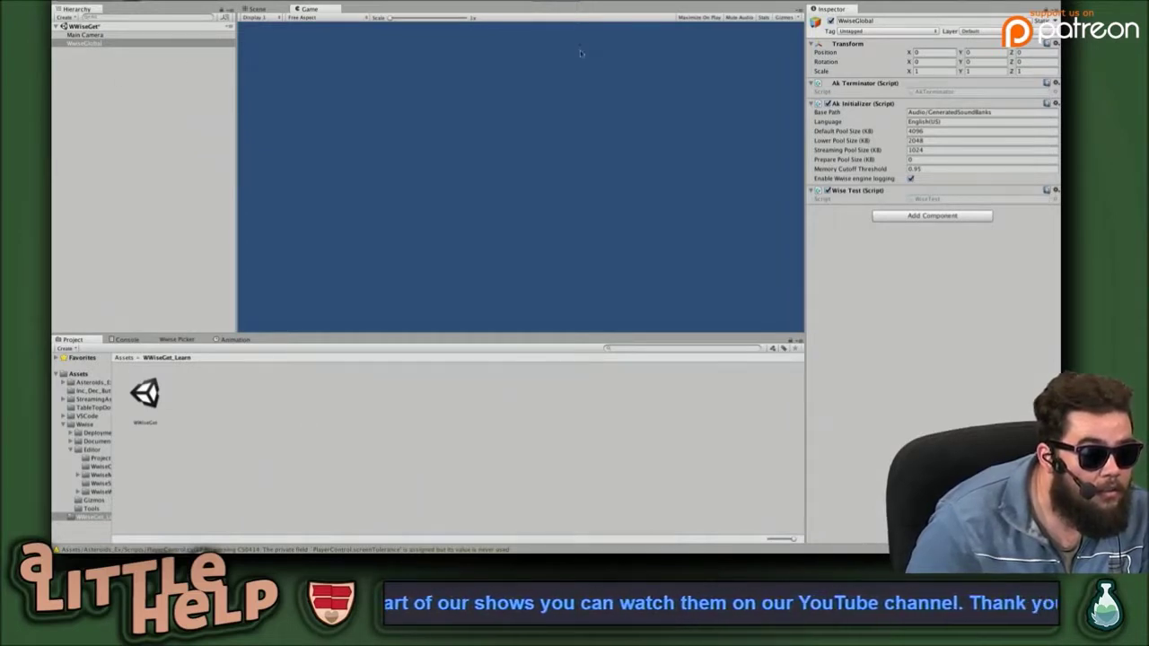
Browse Wwise > Documentation > AppleCommon > en and reveal WwiseUnityIntegrationHelp_en.zip in Finder.
{"action": "left_click", "coordinate": [84, 424]}
{"action": "left_click", "coordinate": [93, 440]}
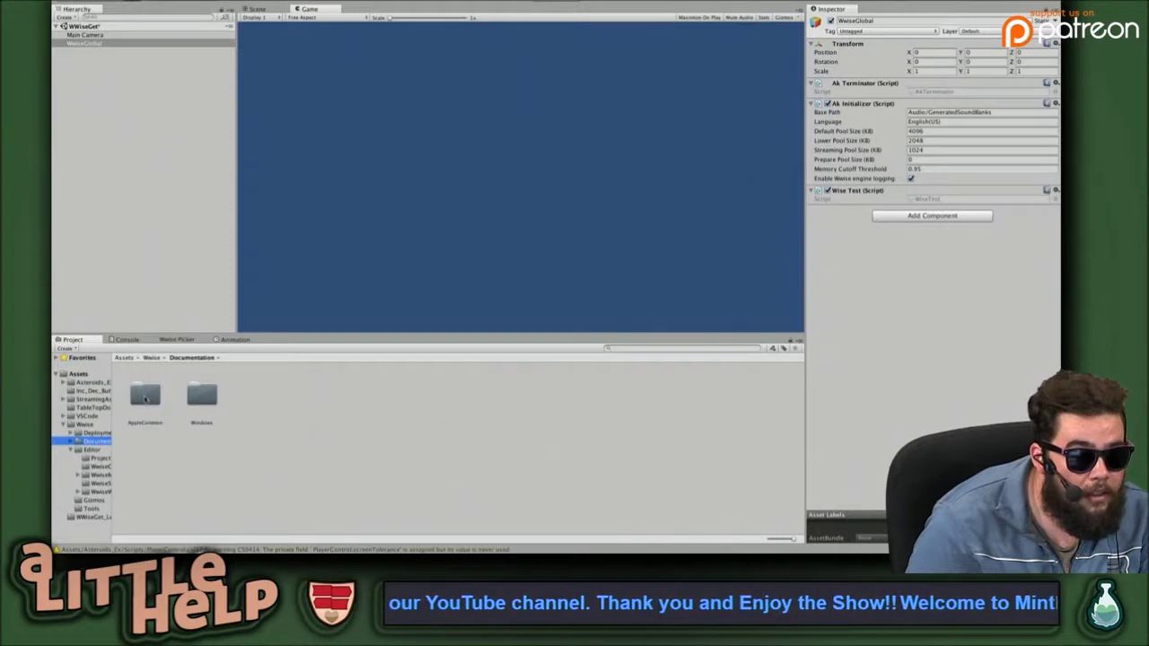
{"action": "left_click", "coordinate": [145, 397]}
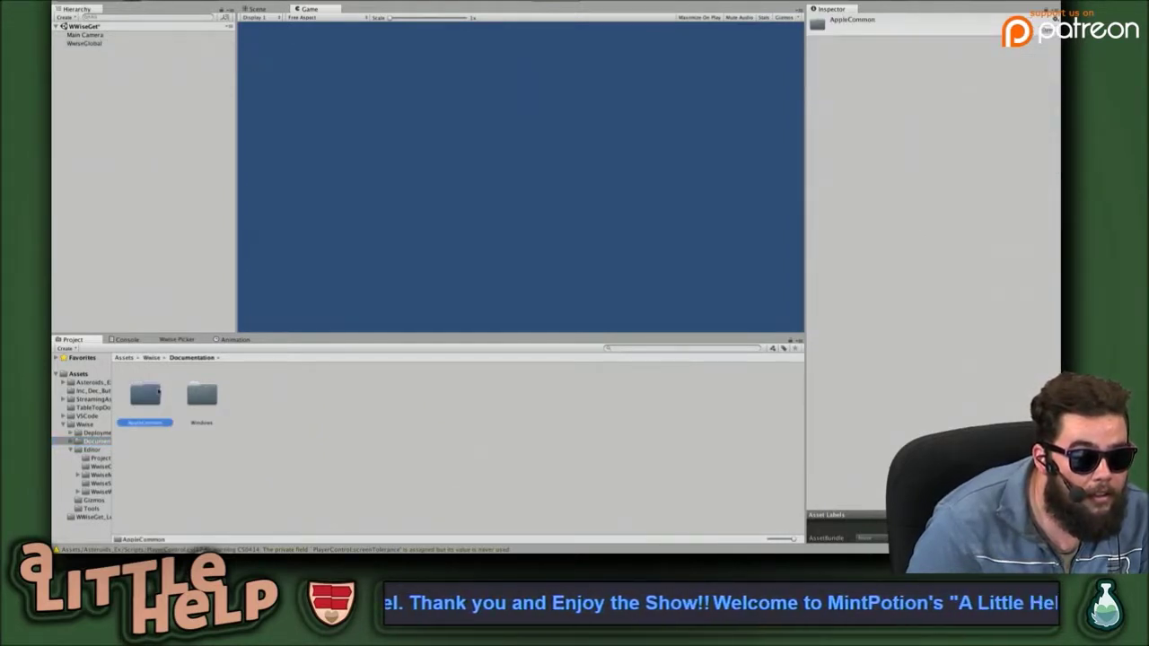
{"action": "double_click", "coordinate": [145, 396]}
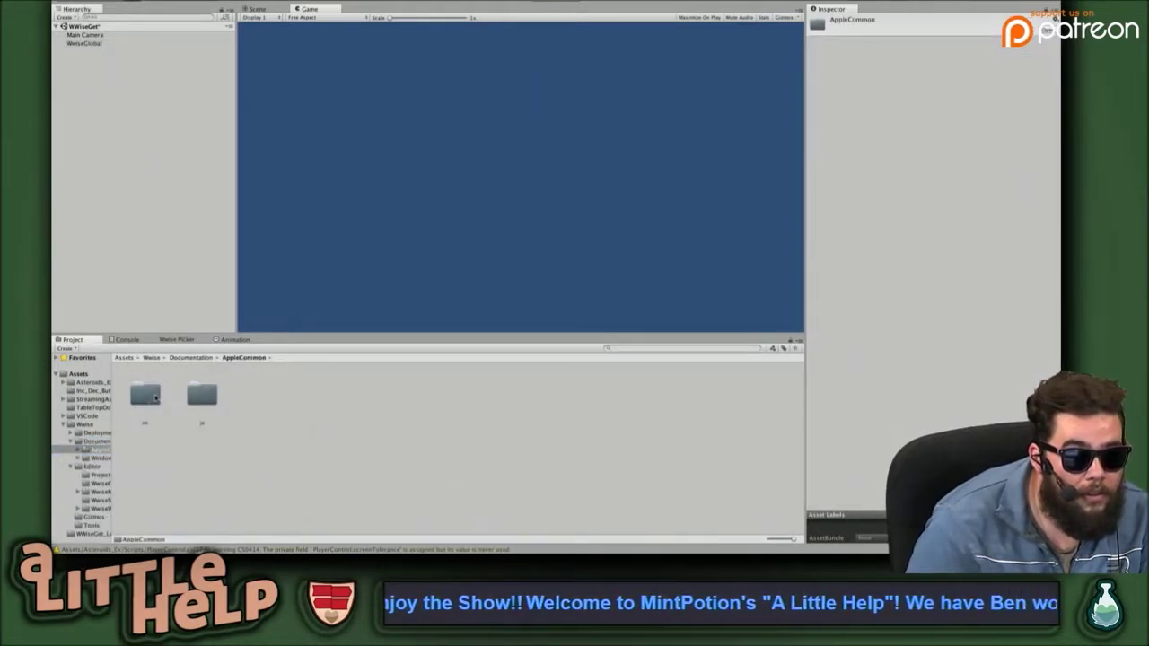
{"action": "double_click", "coordinate": [152, 396]}
{"action": "left_click", "coordinate": [145, 393]}
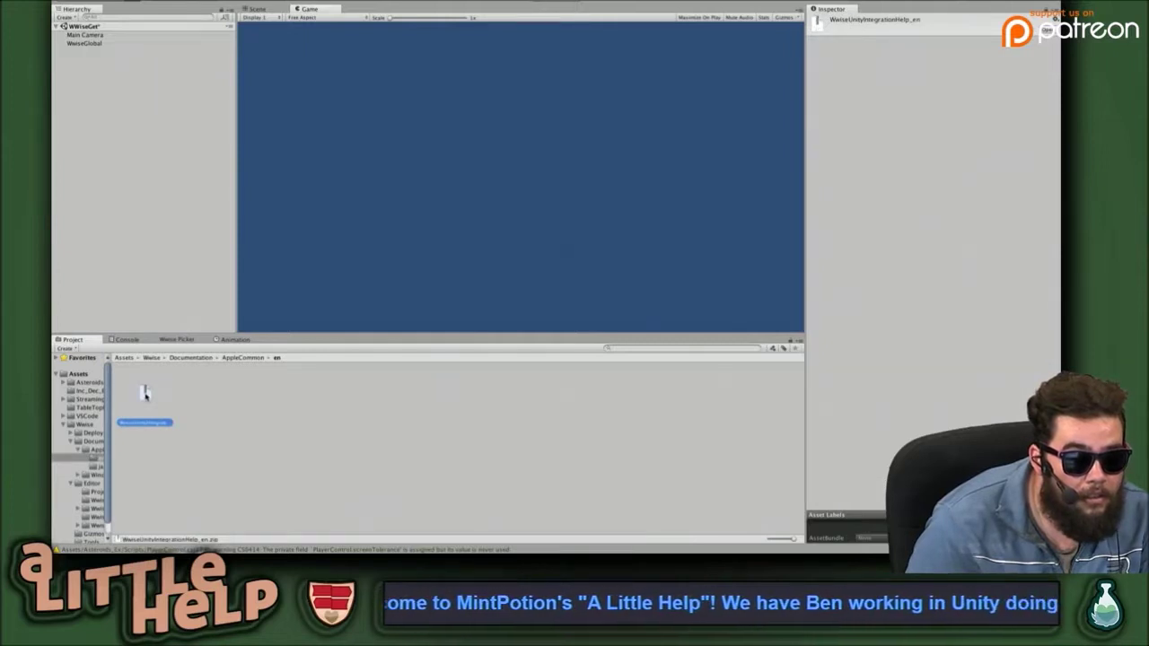
{"action": "right_click", "coordinate": [146, 394]}
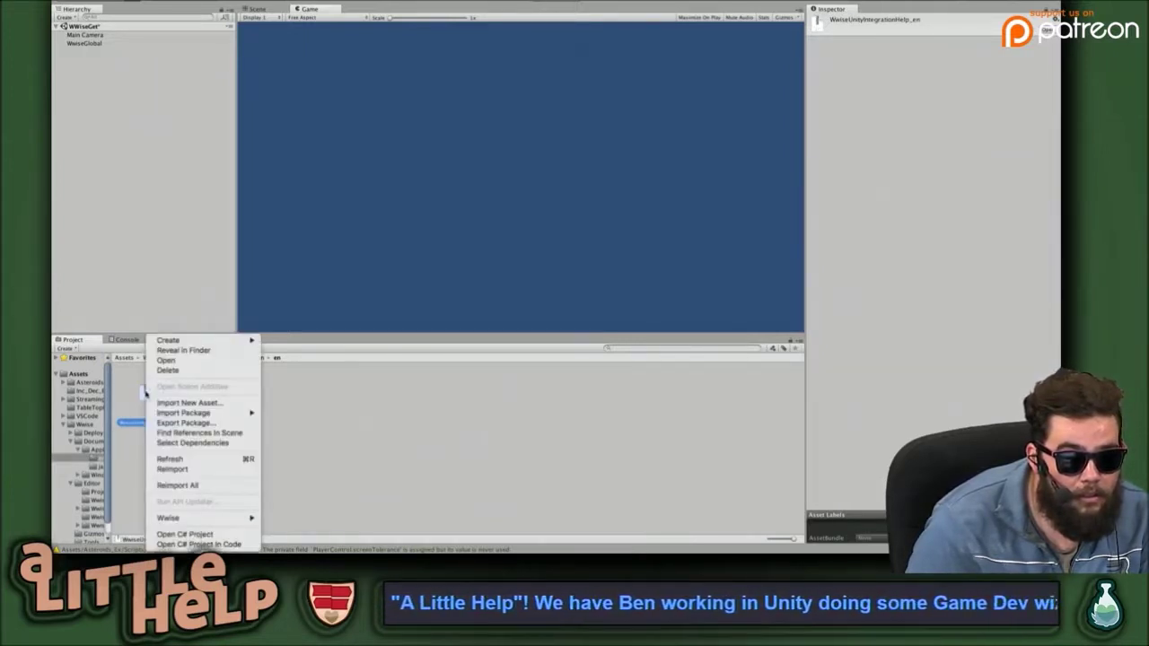
{"action": "left_click", "coordinate": [183, 351]}
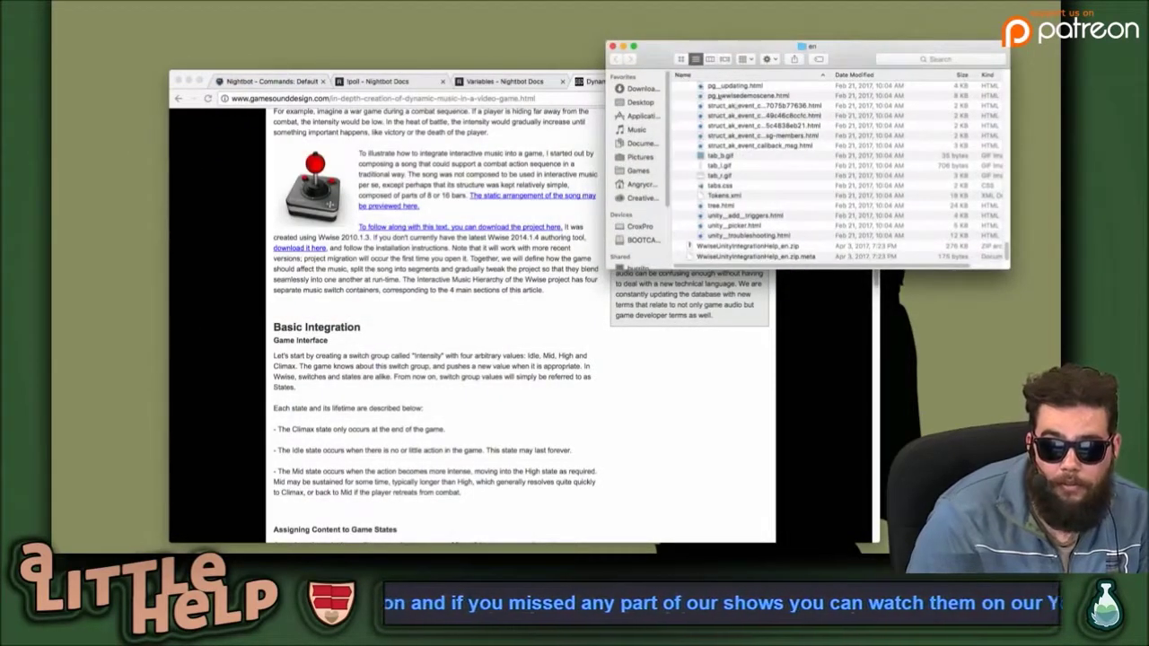
Unzip the WwiseUnityIntegrationHelp archive in Finder.
{"action": "scroll", "coordinate": [768, 137], "scroll_direction": "up", "scroll_amount": 3}
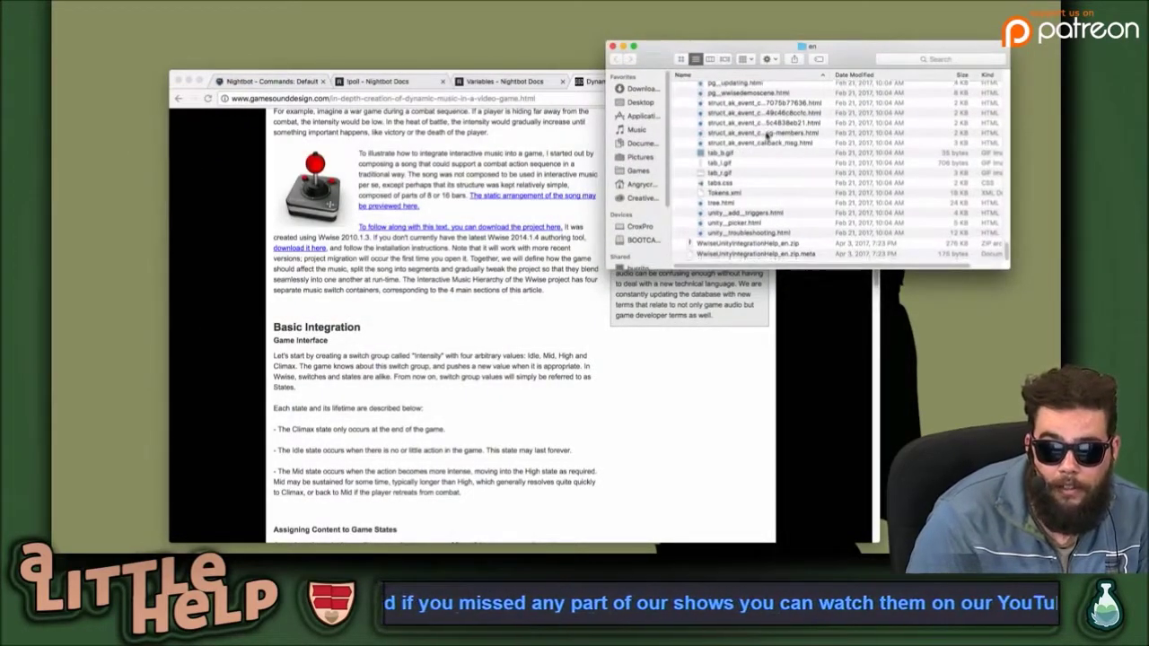
{"action": "scroll", "coordinate": [759, 184], "scroll_direction": "up", "scroll_amount": 3}
{"action": "scroll", "coordinate": [759, 180], "scroll_direction": "down", "scroll_amount": 5}
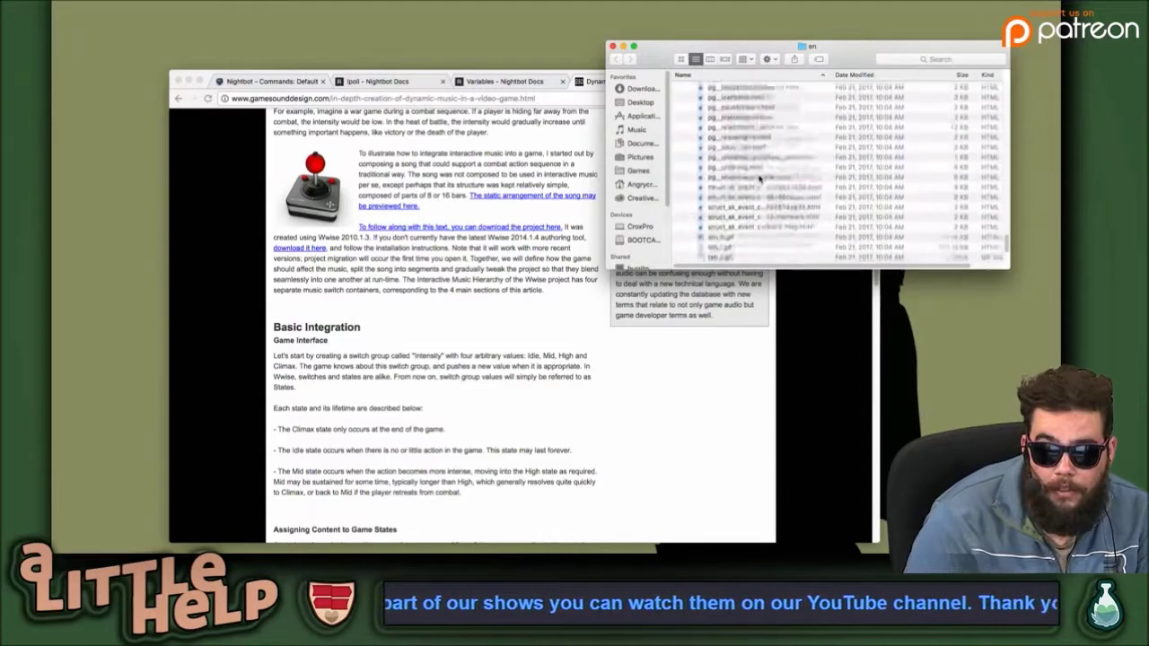
{"action": "double_click", "coordinate": [751, 247]}
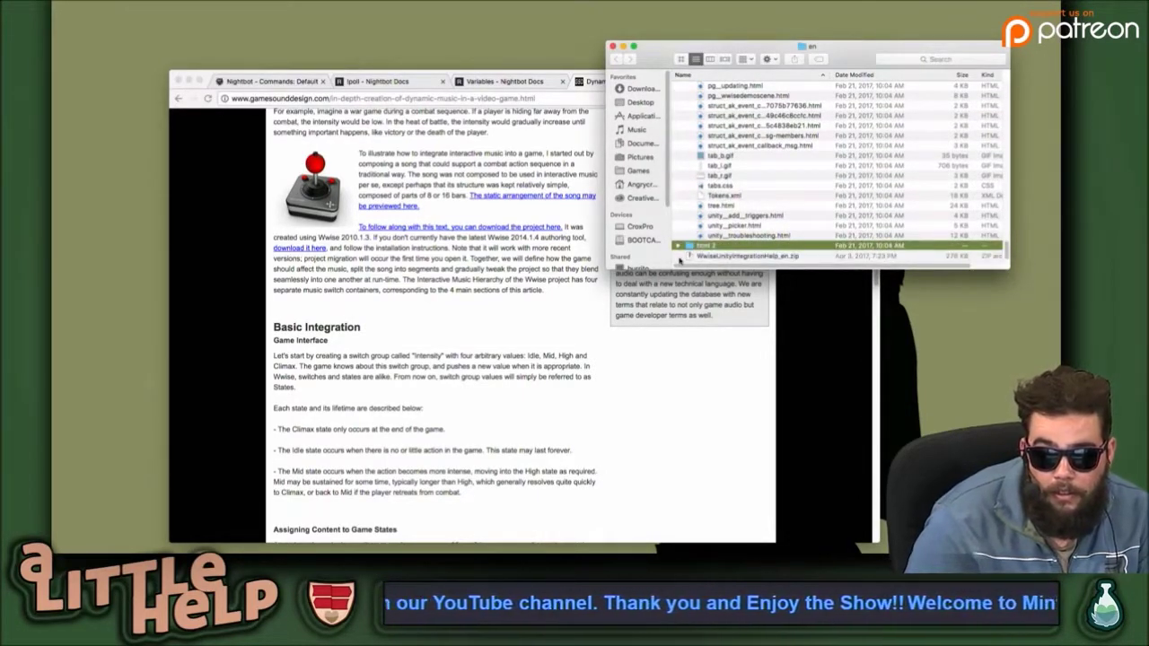
Find the class_ak_unity_event_handler HTML file and drag it into Chrome to open it.
{"action": "scroll", "coordinate": [780, 135], "scroll_direction": "up", "scroll_amount": 5}
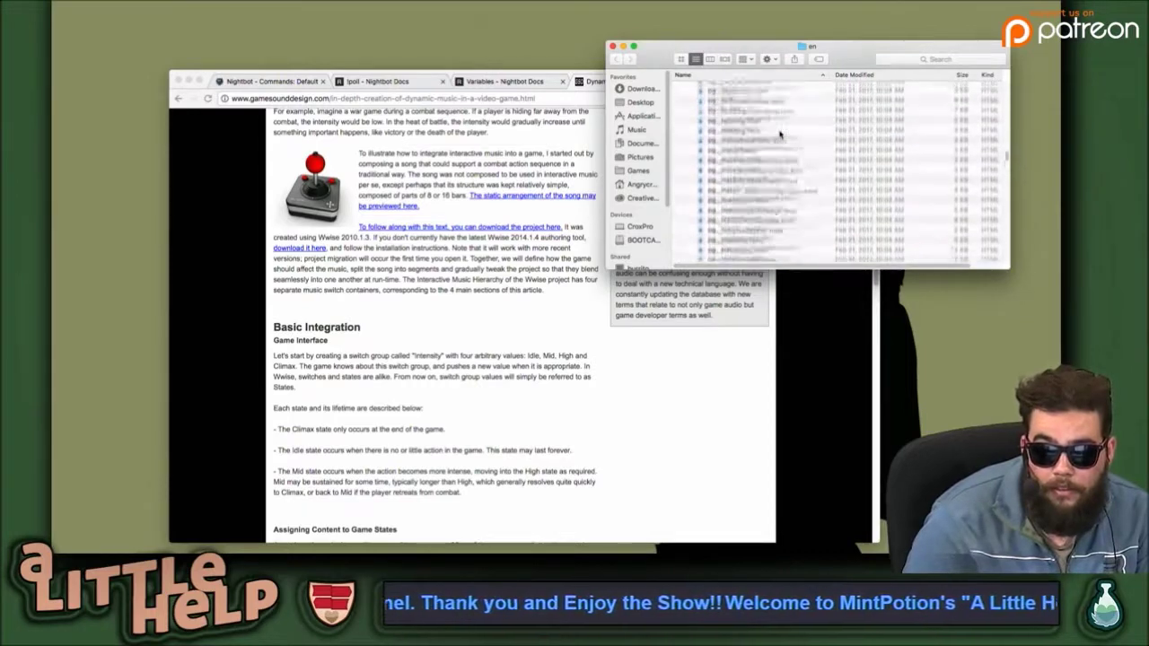
{"action": "scroll", "coordinate": [780, 133], "scroll_direction": "up", "scroll_amount": 3}
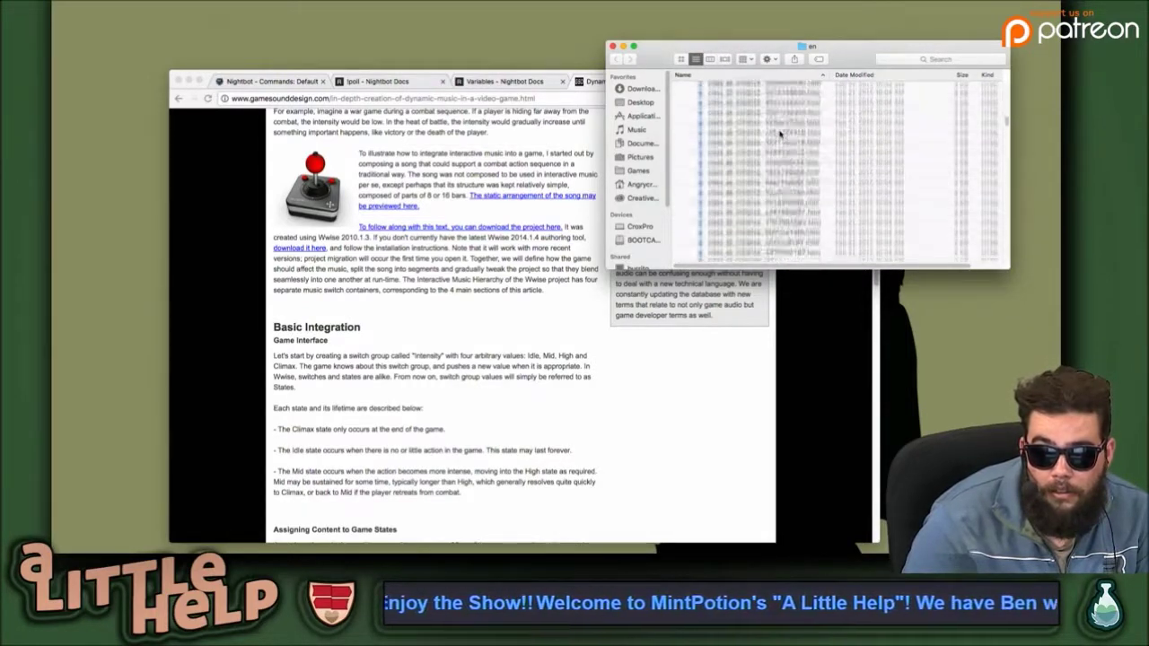
{"action": "scroll", "coordinate": [779, 133], "scroll_direction": "up", "scroll_amount": 3}
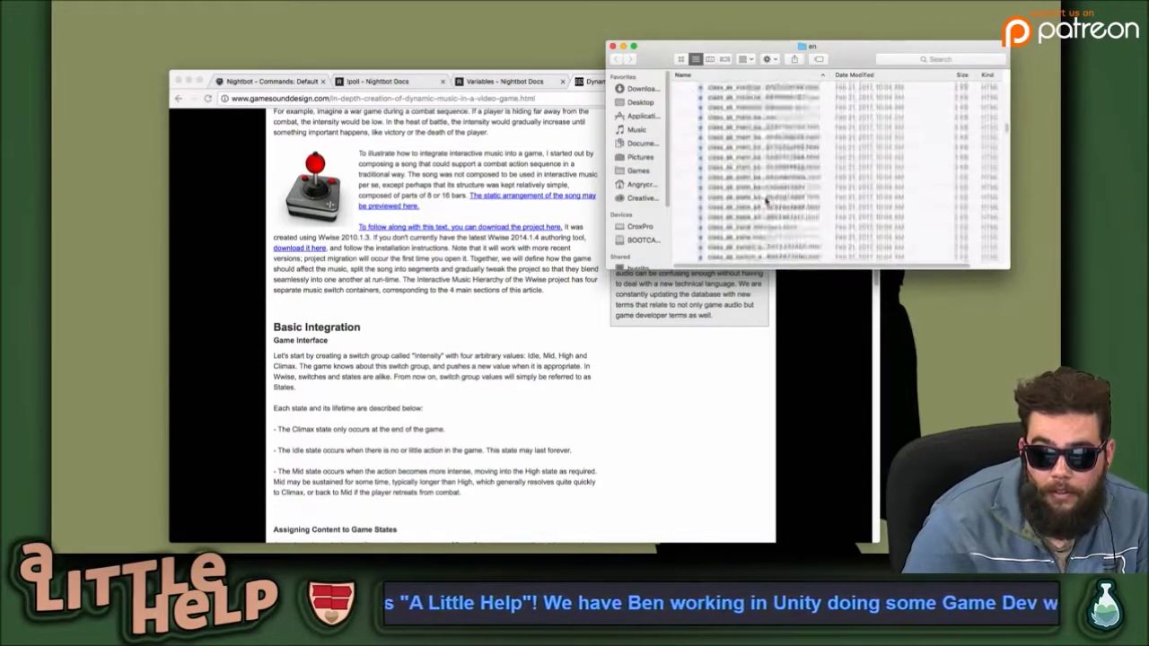
{"action": "scroll", "coordinate": [766, 201], "scroll_direction": "down", "scroll_amount": 5}
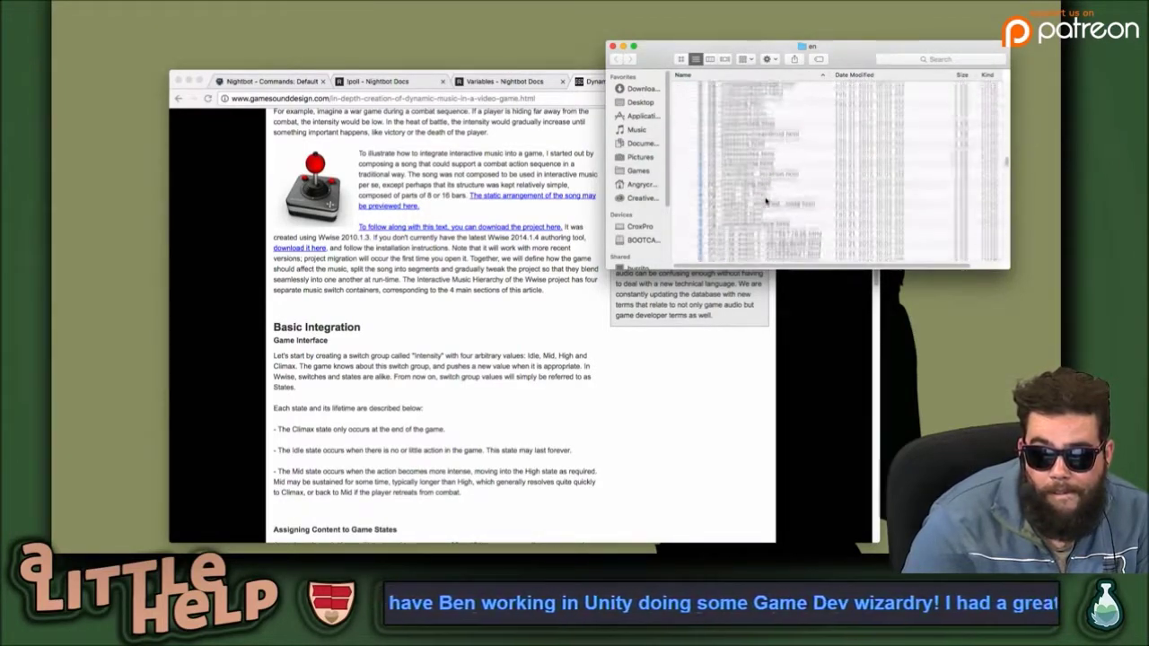
{"action": "scroll", "coordinate": [766, 201], "scroll_direction": "up", "scroll_amount": 5}
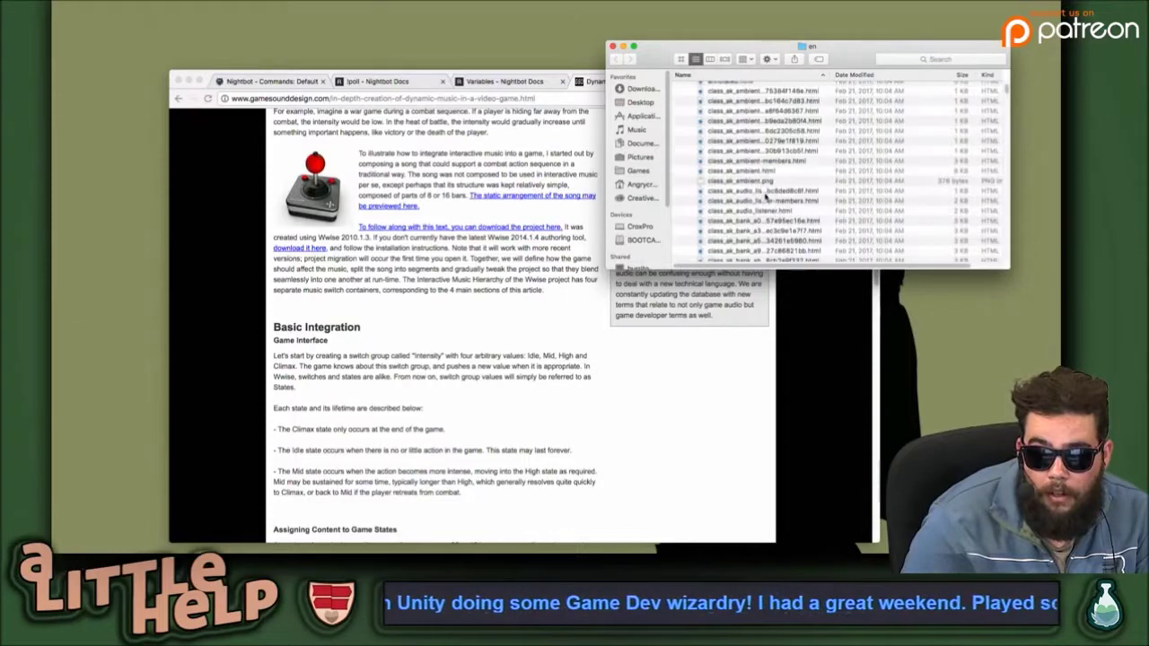
{"action": "scroll", "coordinate": [759, 158], "scroll_direction": "down", "scroll_amount": 2}
{"action": "scroll", "coordinate": [759, 158], "scroll_direction": "down", "scroll_amount": 3}
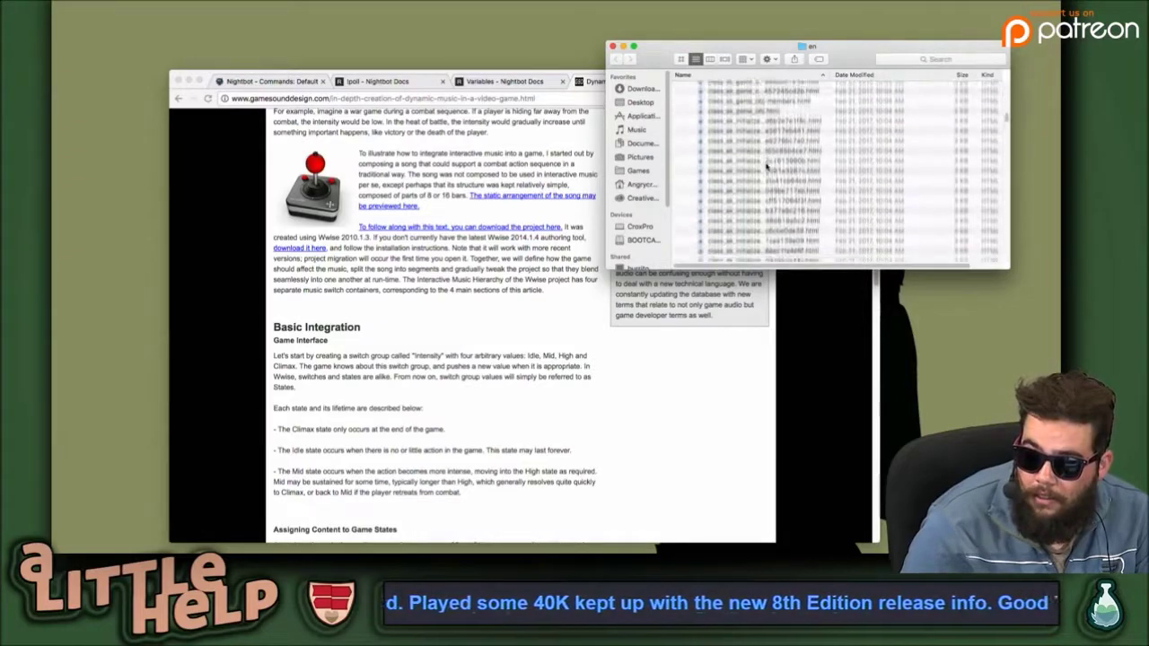
{"action": "scroll", "coordinate": [761, 162], "scroll_direction": "down", "scroll_amount": 5}
{"action": "scroll", "coordinate": [766, 166], "scroll_direction": "down", "scroll_amount": 5}
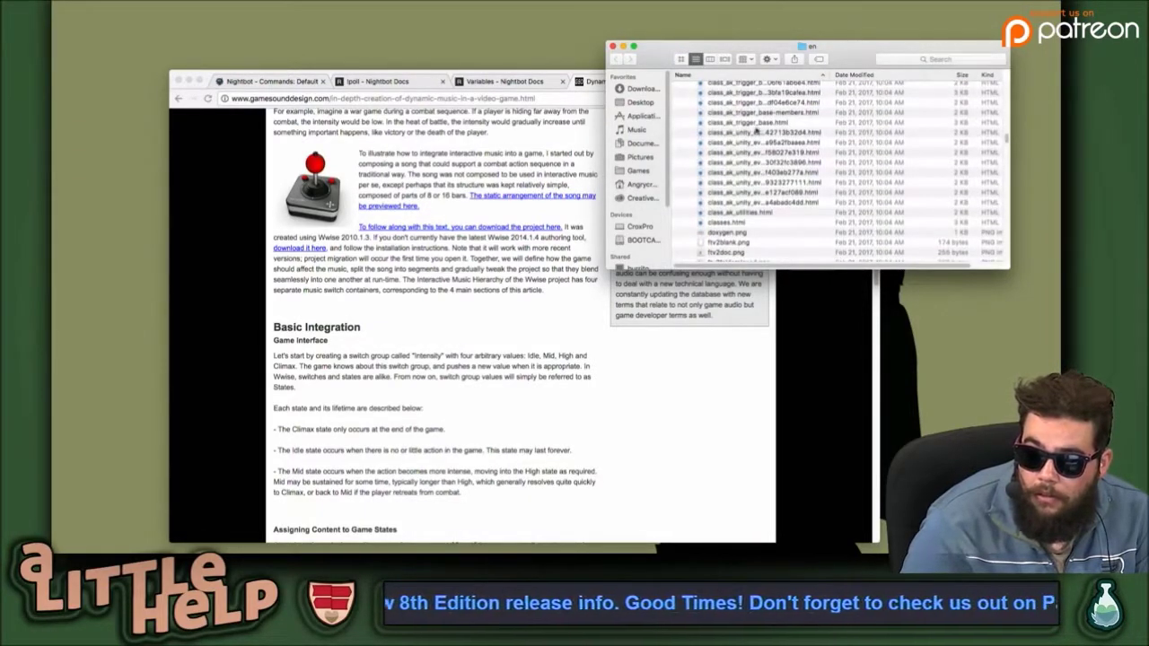
{"action": "left_click", "coordinate": [761, 132]}
{"action": "left_click_drag", "start_coordinate": [718, 132], "coordinate": [530, 84]}
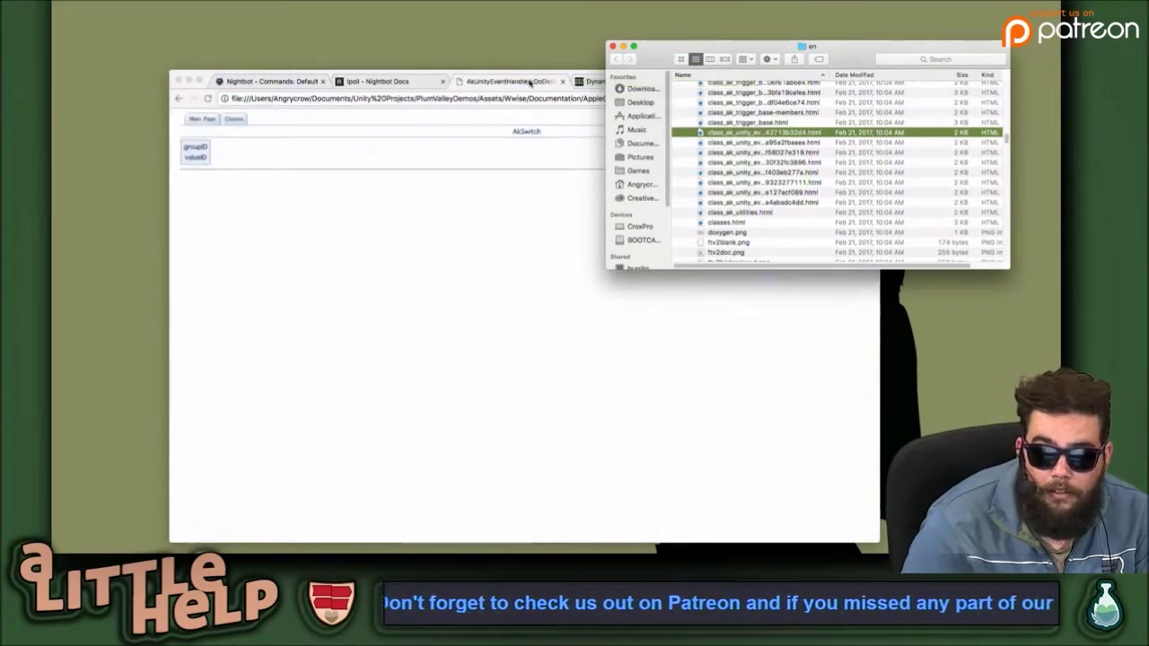
Go to the help's Main Page, maximize Chrome, and open 'Using Wwise Components in Unity'.
{"action": "left_click", "coordinate": [416, 235]}
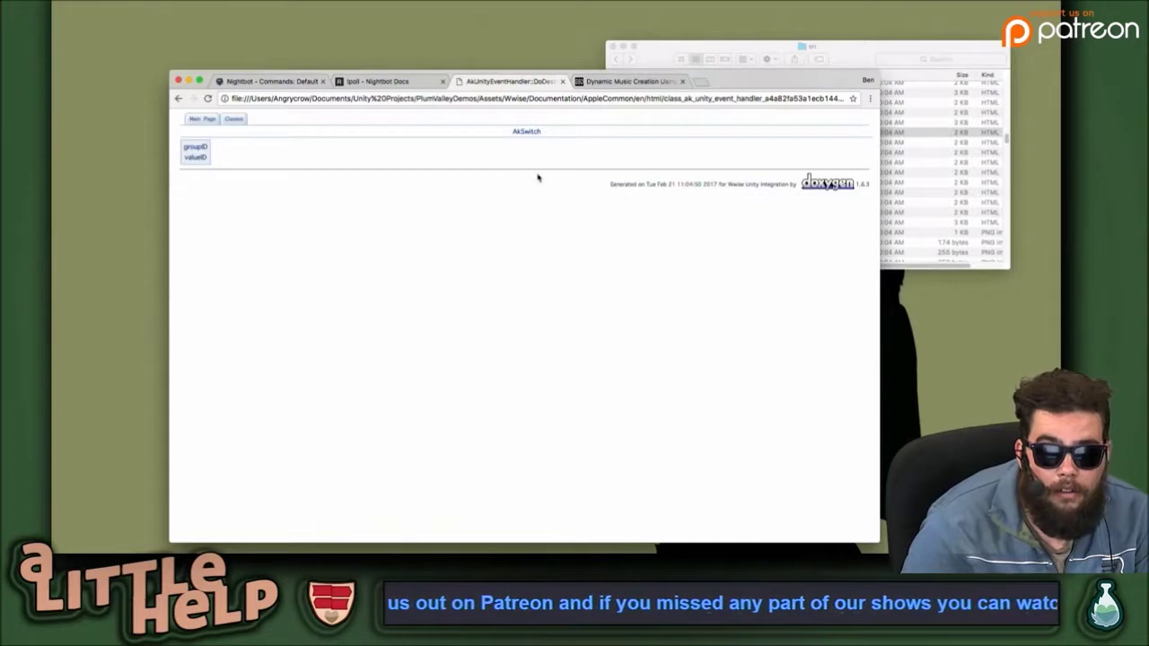
{"action": "left_click", "coordinate": [202, 120]}
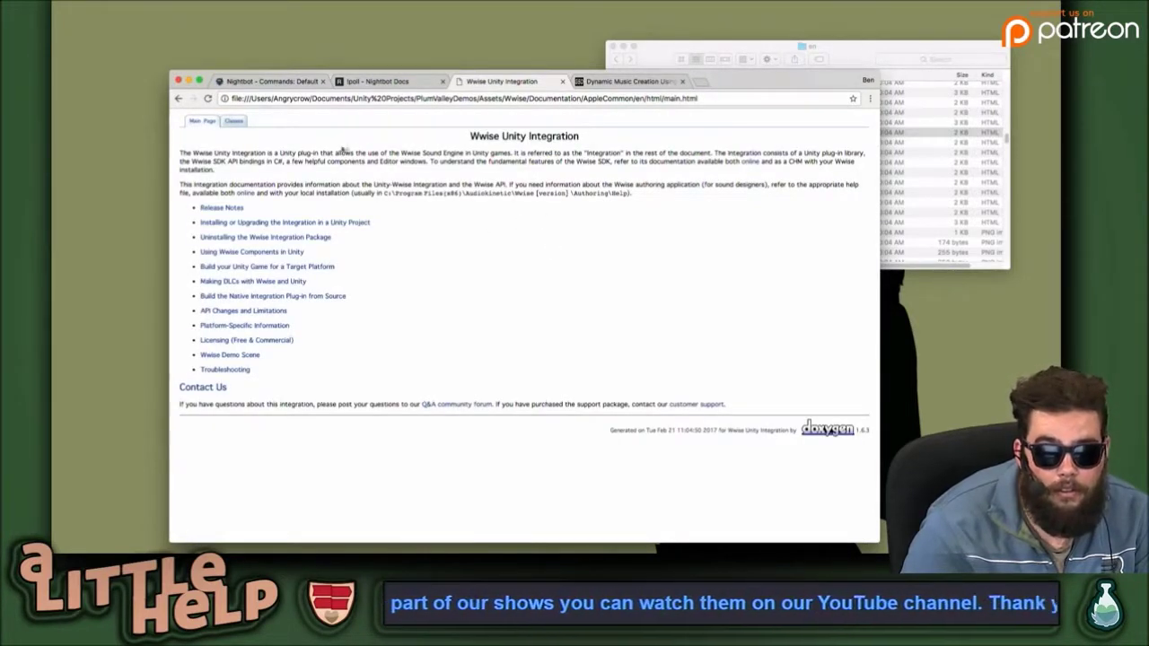
{"action": "left_click", "coordinate": [199, 82]}
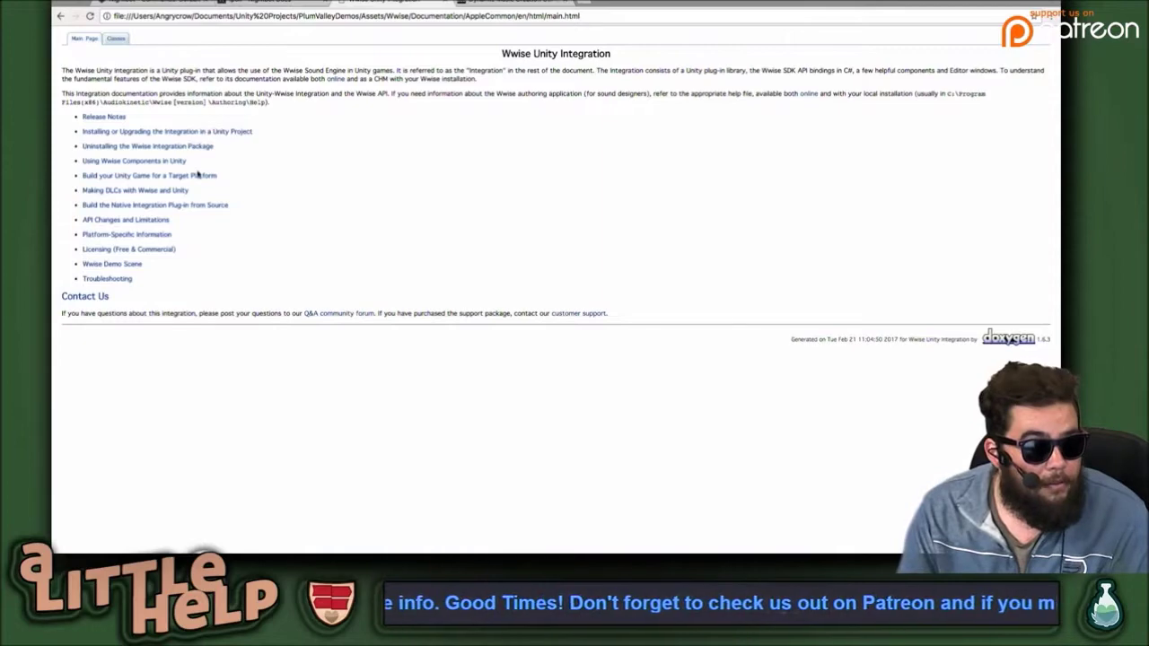
{"action": "left_click", "coordinate": [149, 163]}
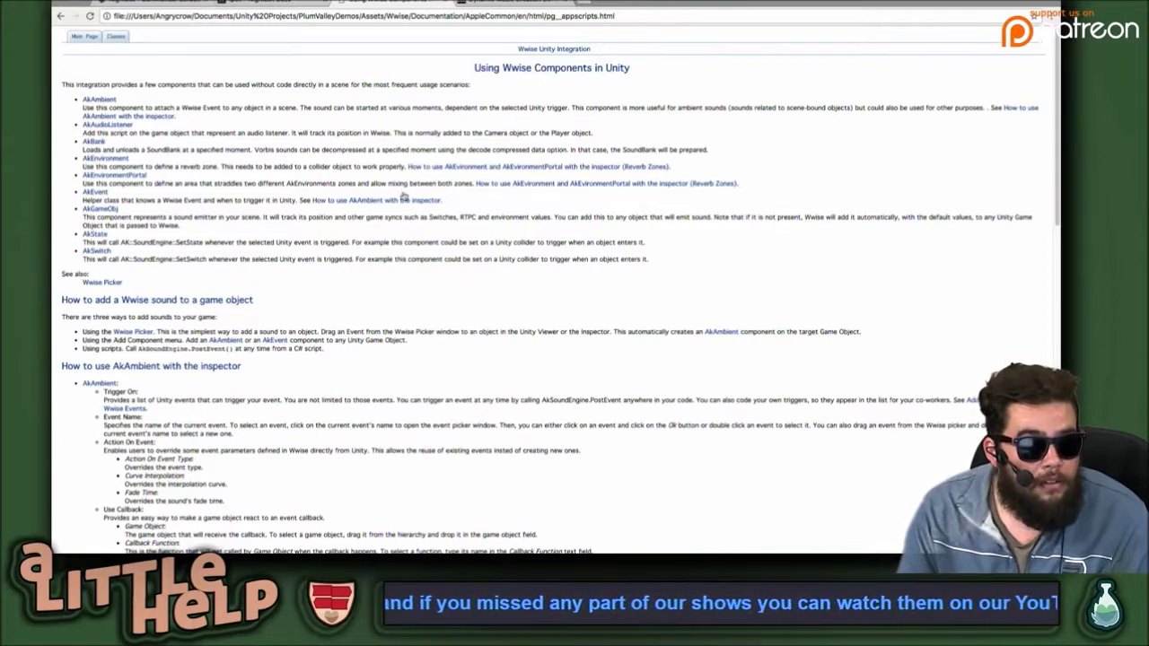
{"action": "key", "text": "ctrl+Right"}
{"action": "key", "text": "ctrl+Right"}
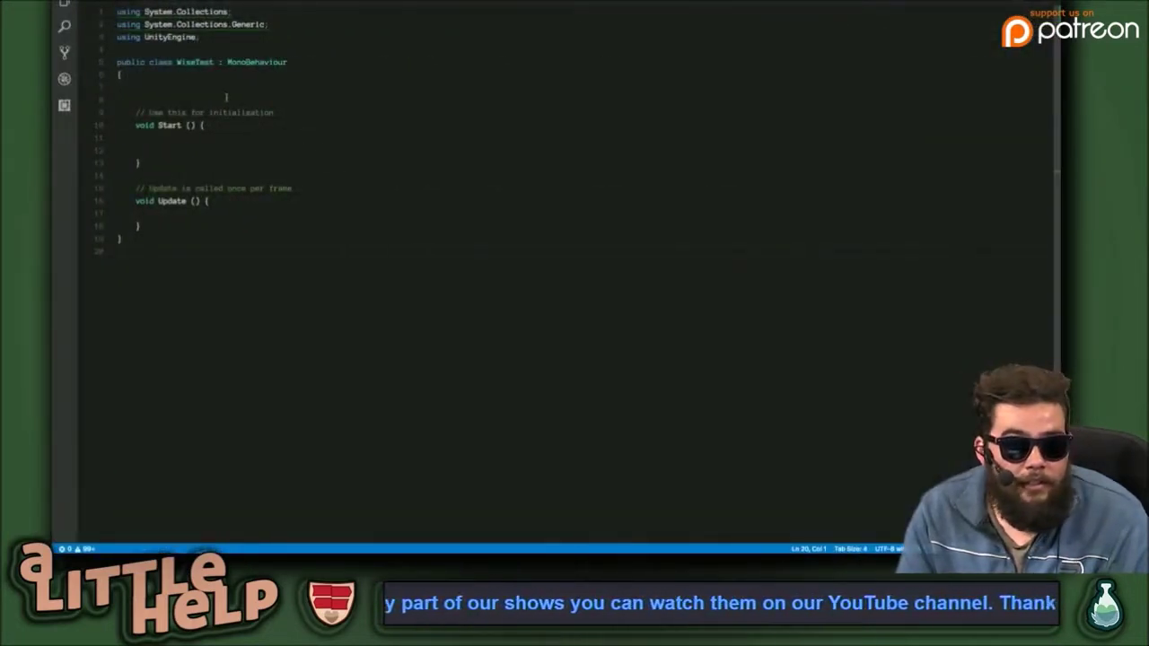
Add an indented line above Start in WiseTest and browse the AK autocomplete suggestions.
{"action": "key", "text": "Return"}
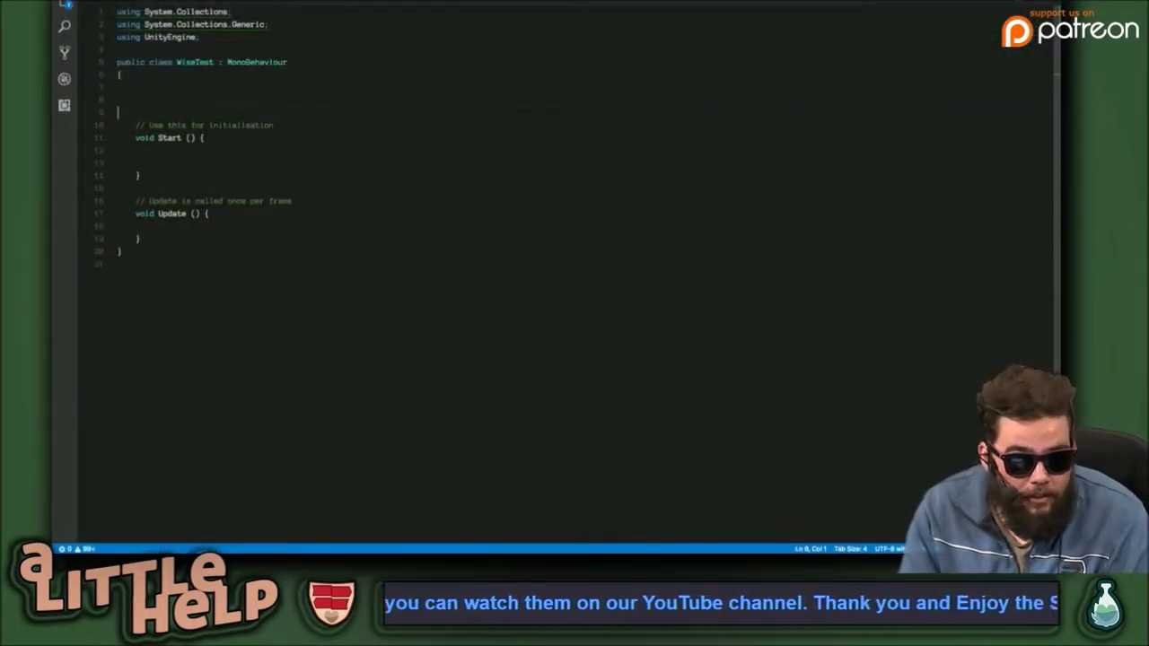
{"action": "key", "text": "Tab"}
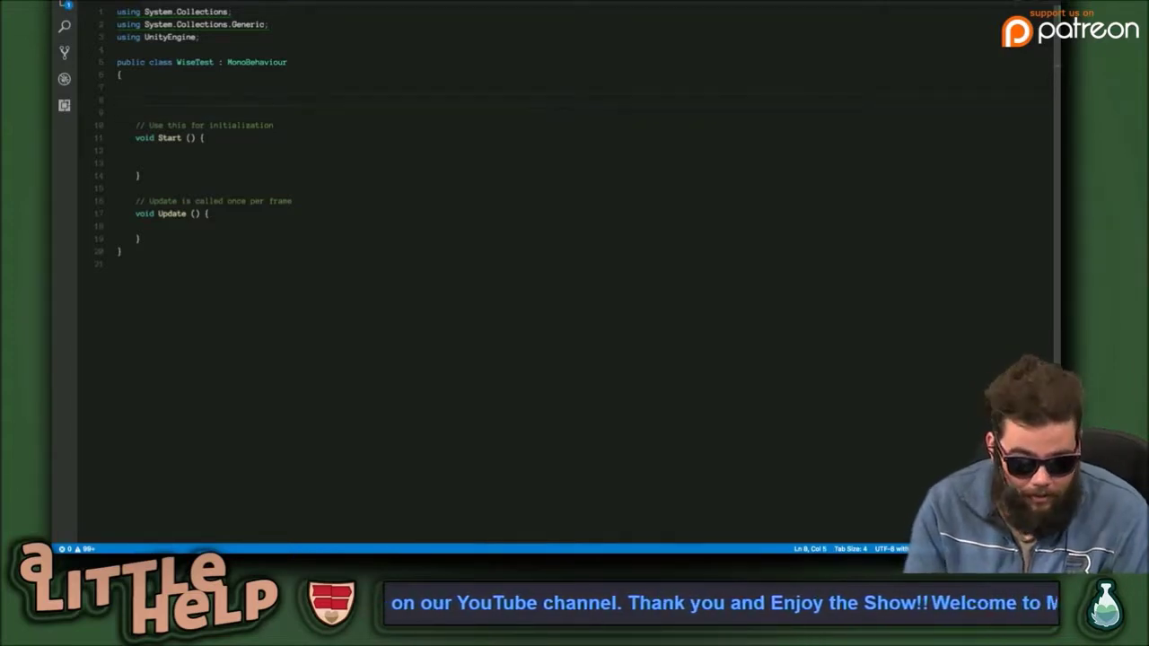
{"action": "type", "text": "AK"}
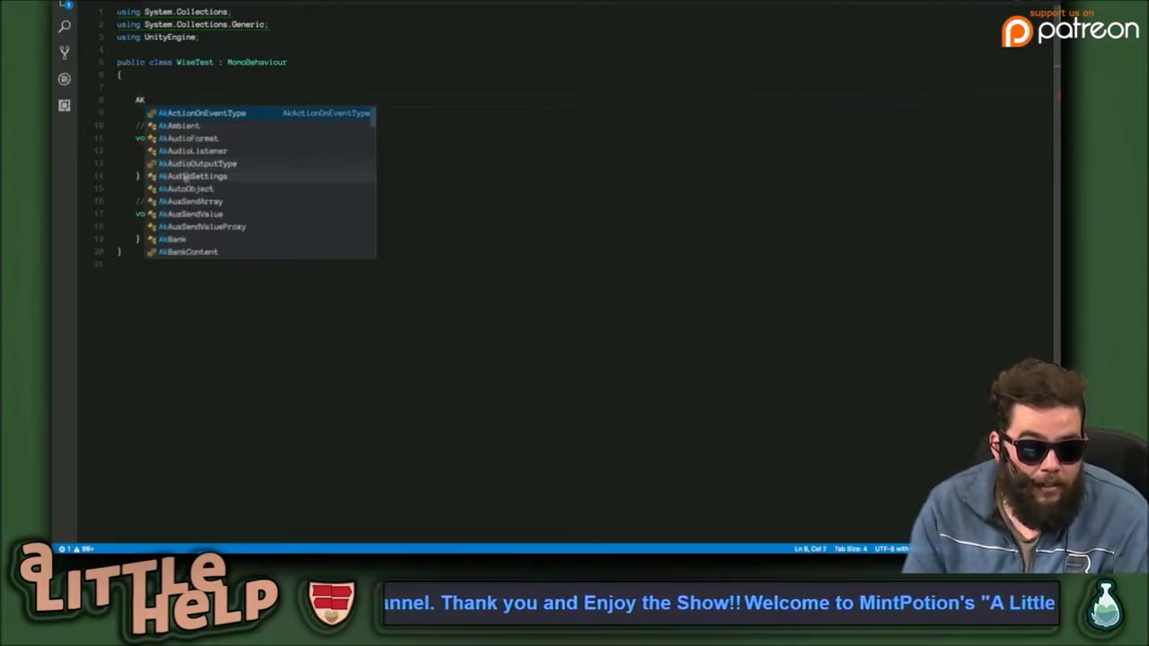
{"action": "scroll", "coordinate": [256, 209], "scroll_direction": "down", "scroll_amount": 3}
{"action": "scroll", "coordinate": [257, 209], "scroll_direction": "down", "scroll_amount": 10}
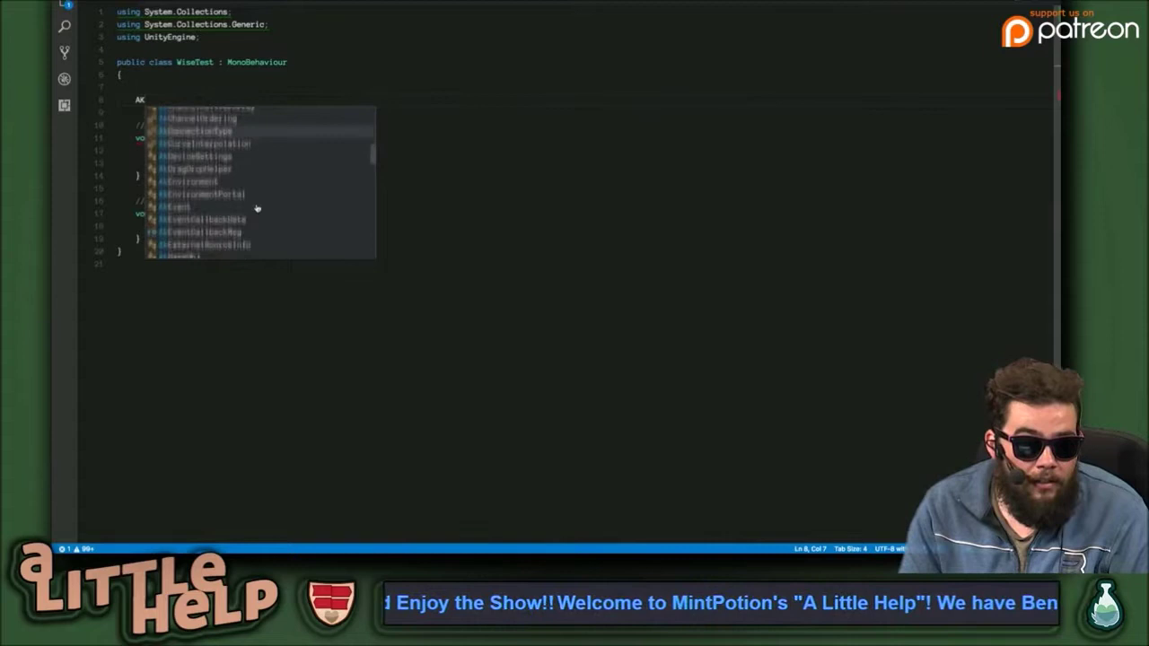
{"action": "scroll", "coordinate": [257, 208], "scroll_direction": "down", "scroll_amount": 15}
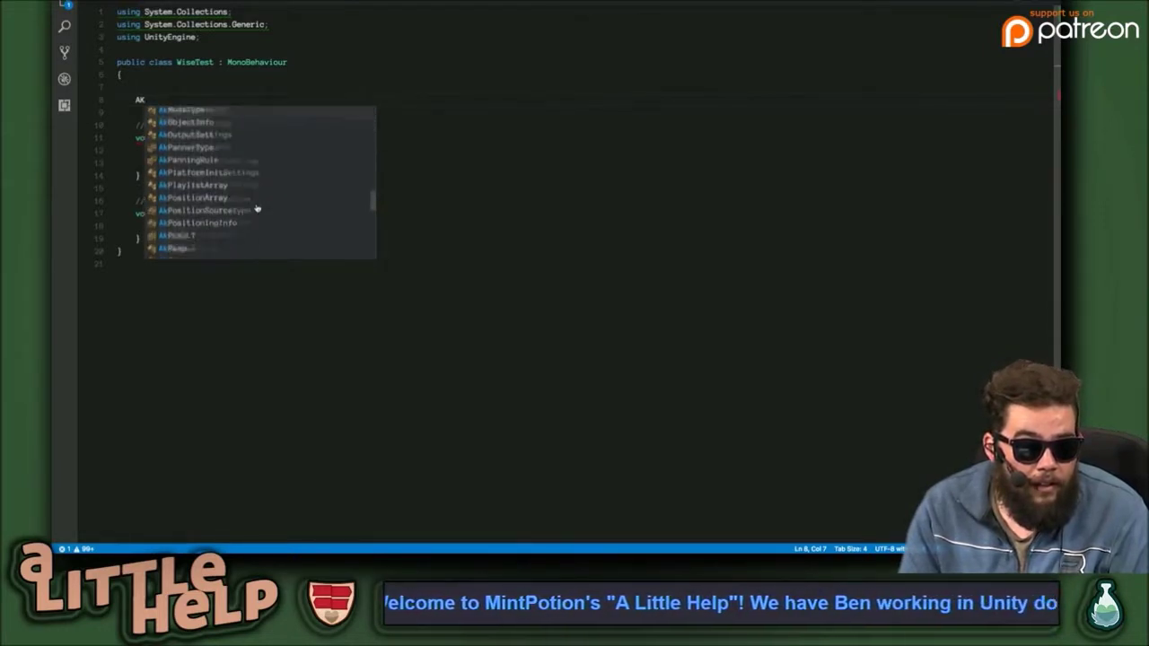
{"action": "scroll", "coordinate": [256, 209], "scroll_direction": "down", "scroll_amount": 2}
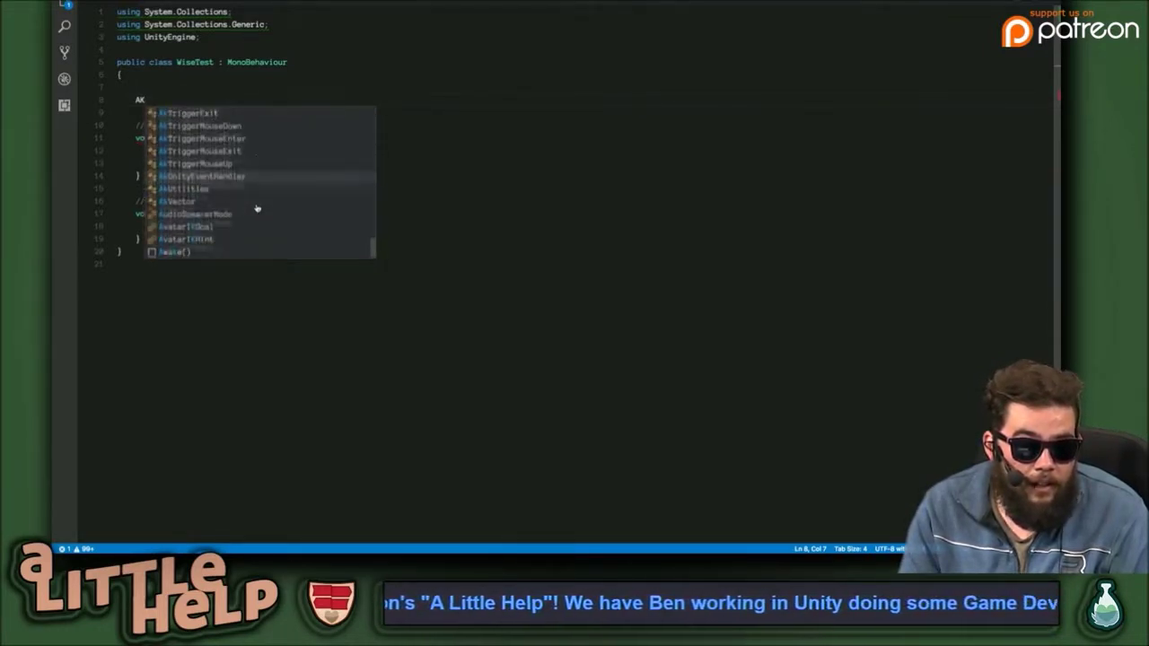
{"action": "scroll", "coordinate": [256, 208], "scroll_direction": "up", "scroll_amount": 15}
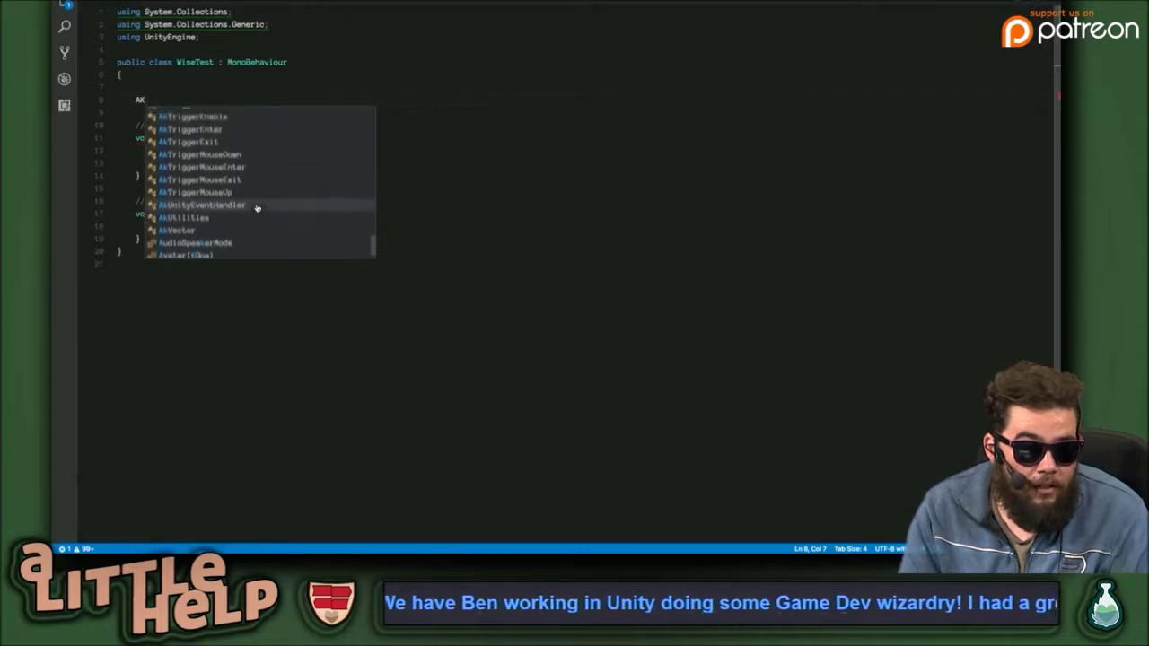
{"action": "scroll", "coordinate": [257, 208], "scroll_direction": "up", "scroll_amount": 10}
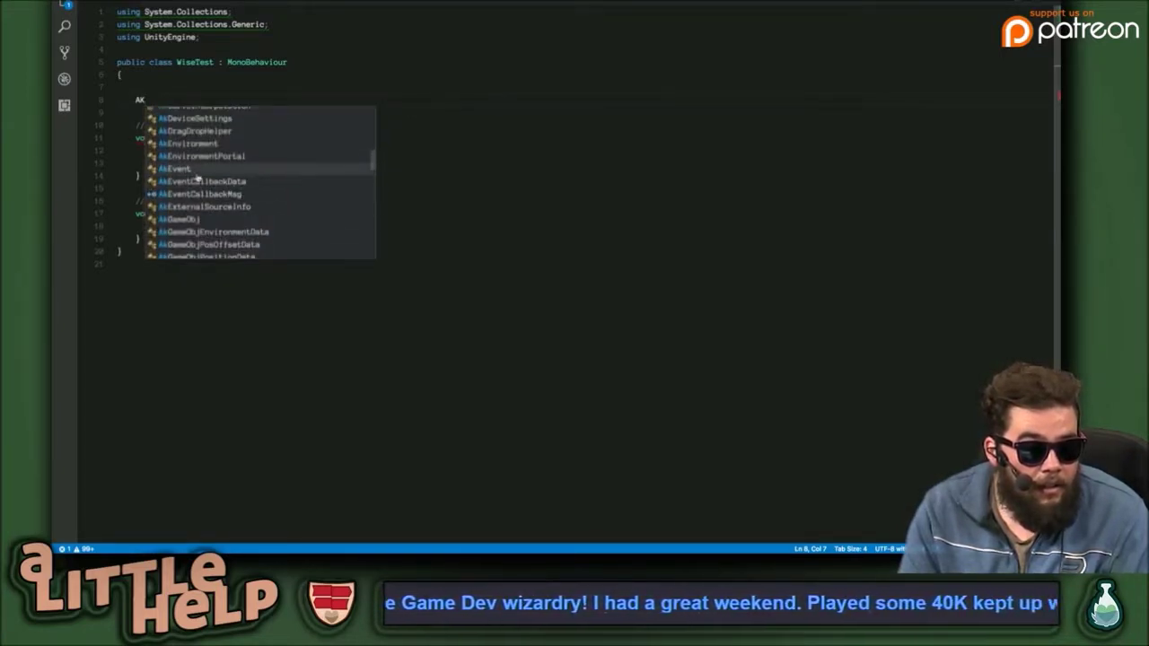
{"action": "scroll", "coordinate": [197, 179], "scroll_direction": "up", "scroll_amount": 8}
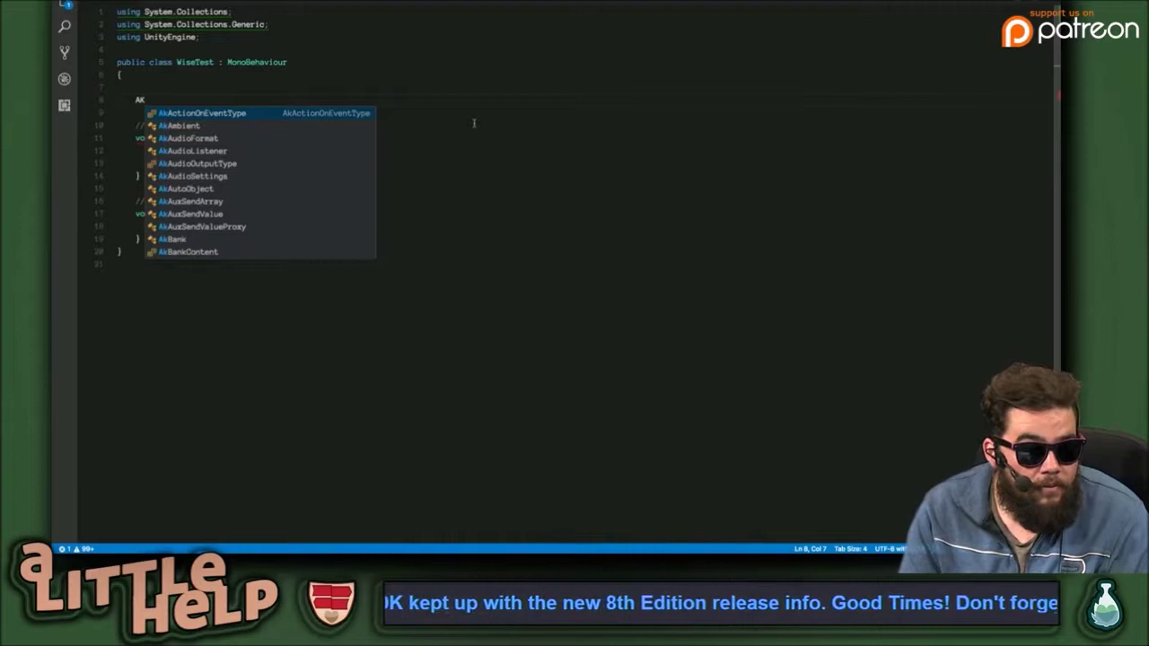
Dismiss the suggestions, delete the AK prefix, and switch back to Chrome.
{"action": "key", "text": "Escape"}
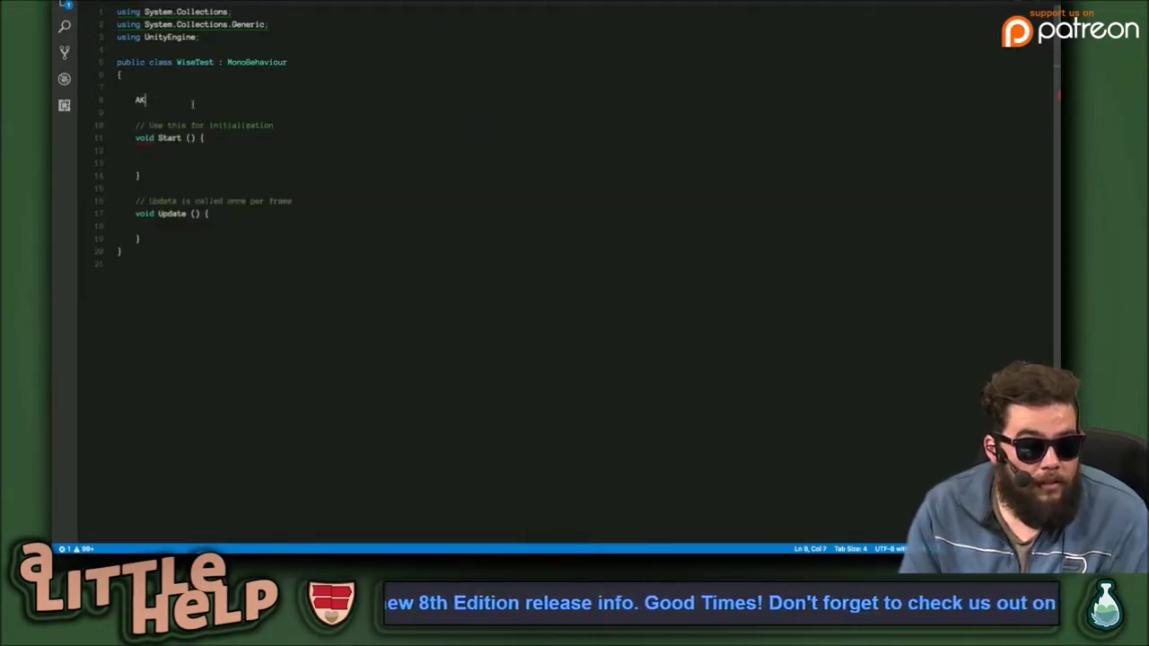
{"action": "key", "text": "BackSpace"}
{"action": "key", "text": "BackSpace"}
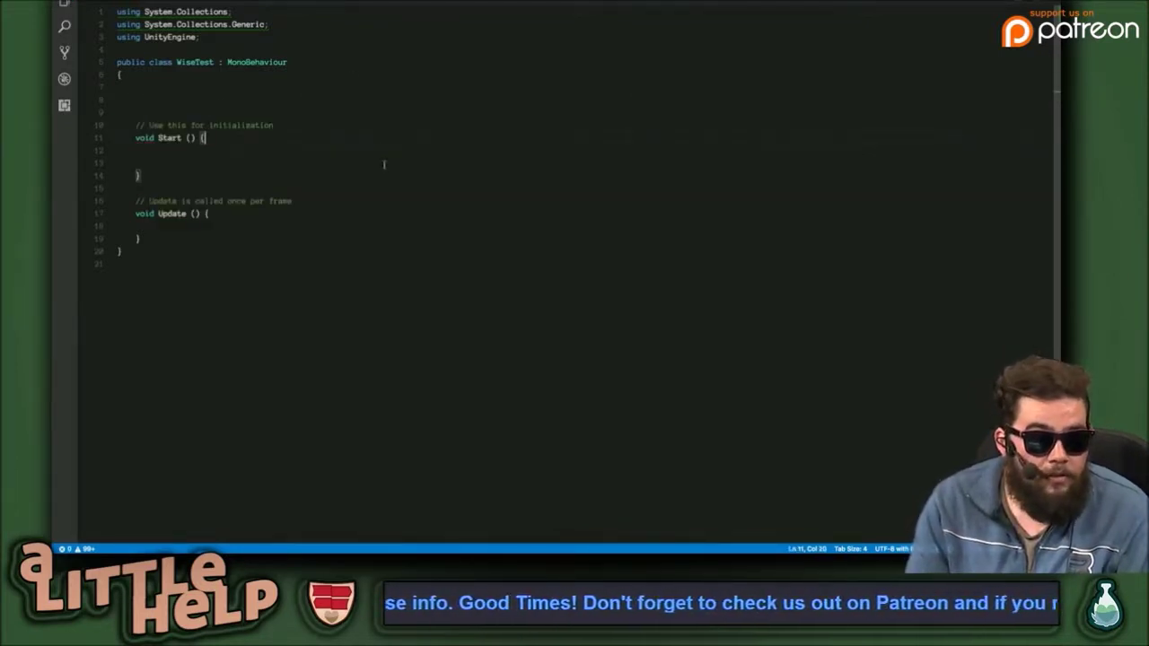
{"action": "key", "text": "super+Tab"}
{"action": "key", "text": "super+Tab"}
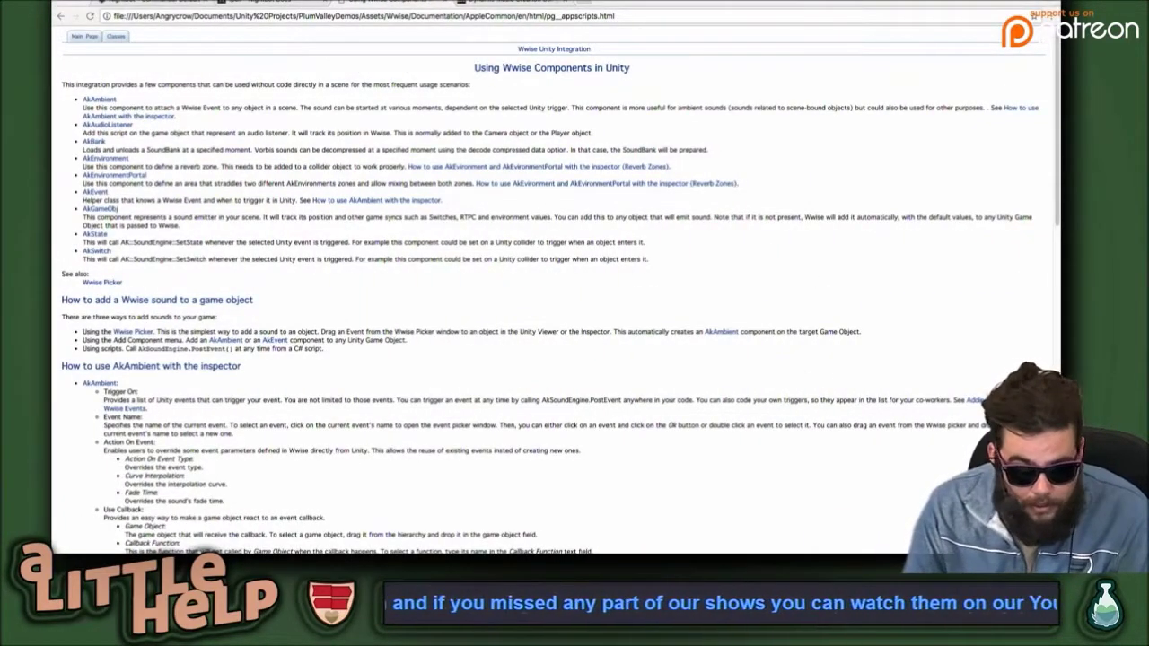
{"action": "key", "text": "super+Tab"}
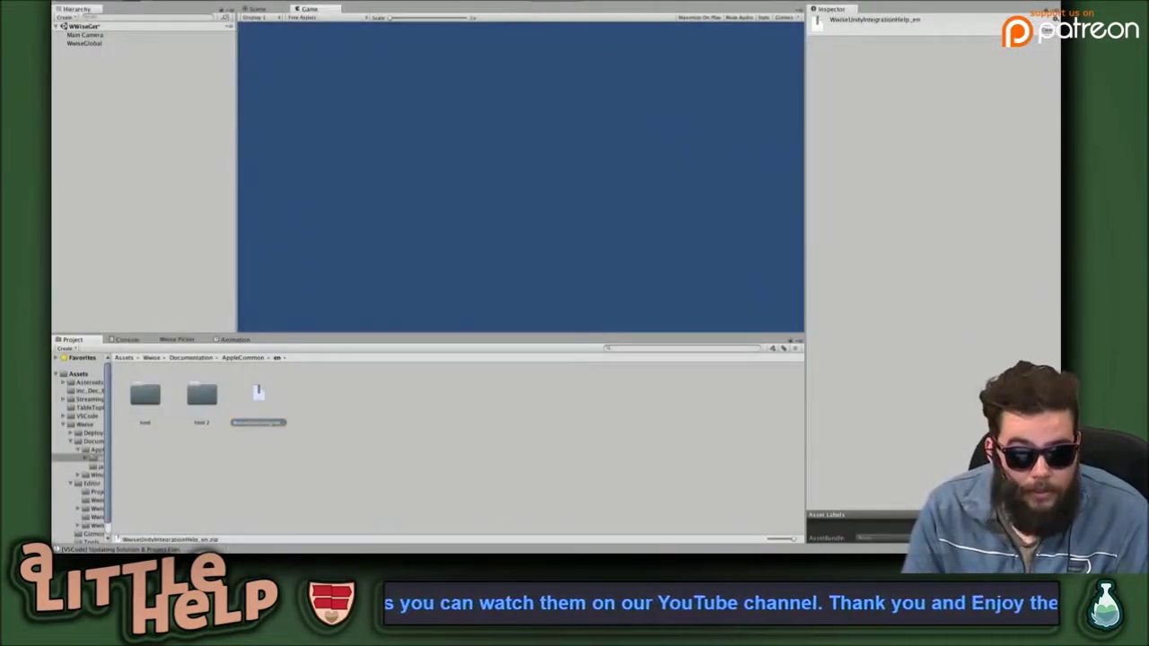
{"action": "key", "text": "super+Tab"}
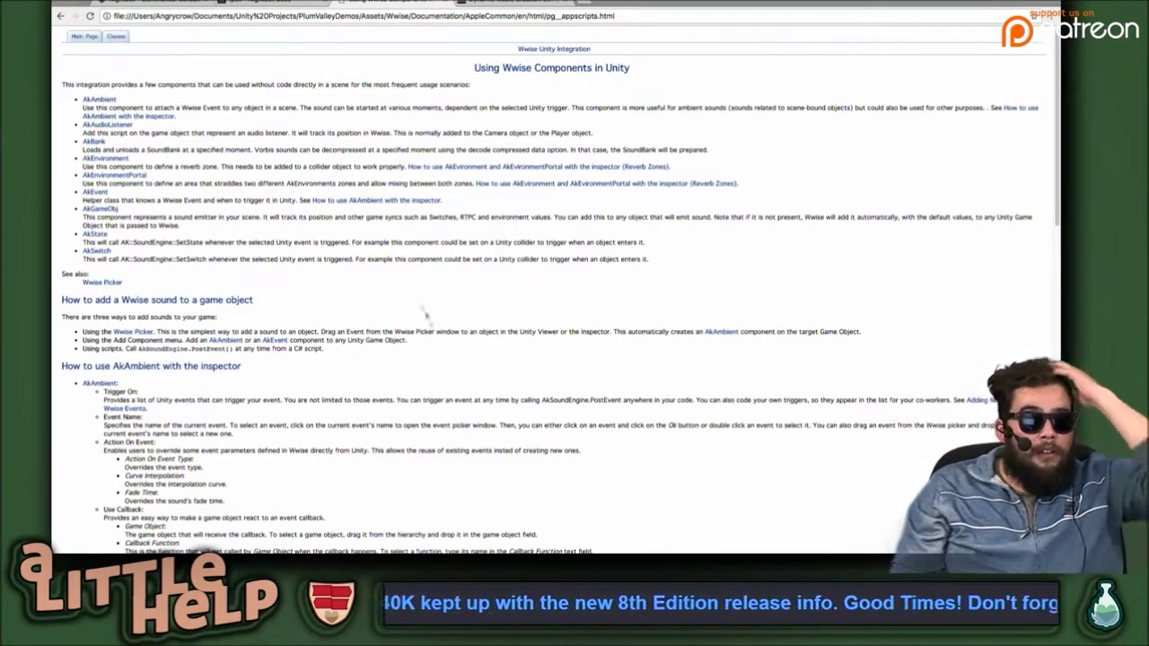
{"action": "scroll", "coordinate": [476, 276], "scroll_direction": "up", "scroll_amount": 1}
{"action": "scroll", "coordinate": [474, 276], "scroll_direction": "down", "scroll_amount": 1}
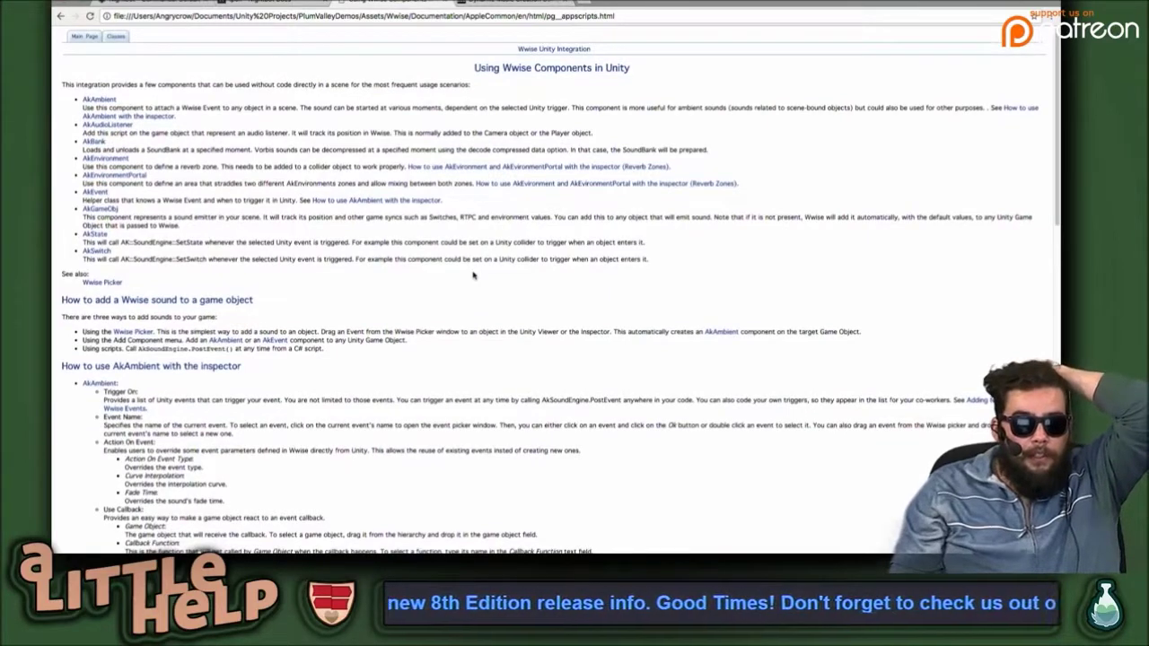
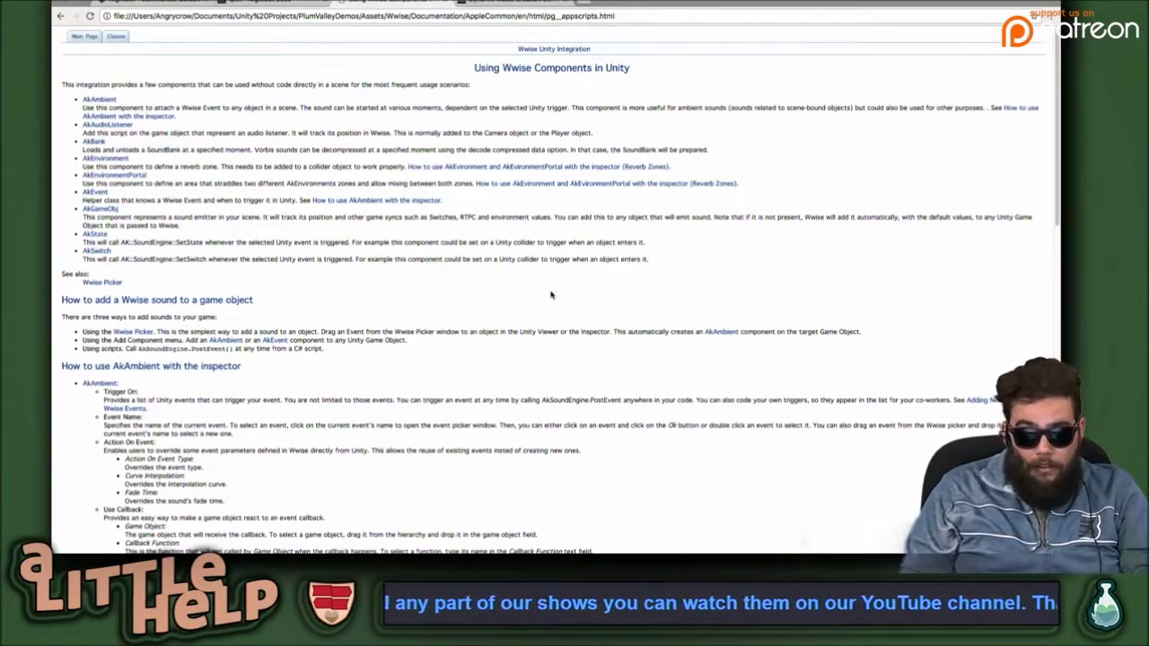
Zoom the Using Wwise Components in Unity page to 200%, skim the component list, and return to Unity.
{"action": "key", "text": "super+equal"}
{"action": "key", "text": "super+equal"}
{"action": "key", "text": "super+equal"}
{"action": "key", "text": "super+equal"}
{"action": "key", "text": "super+equal"}
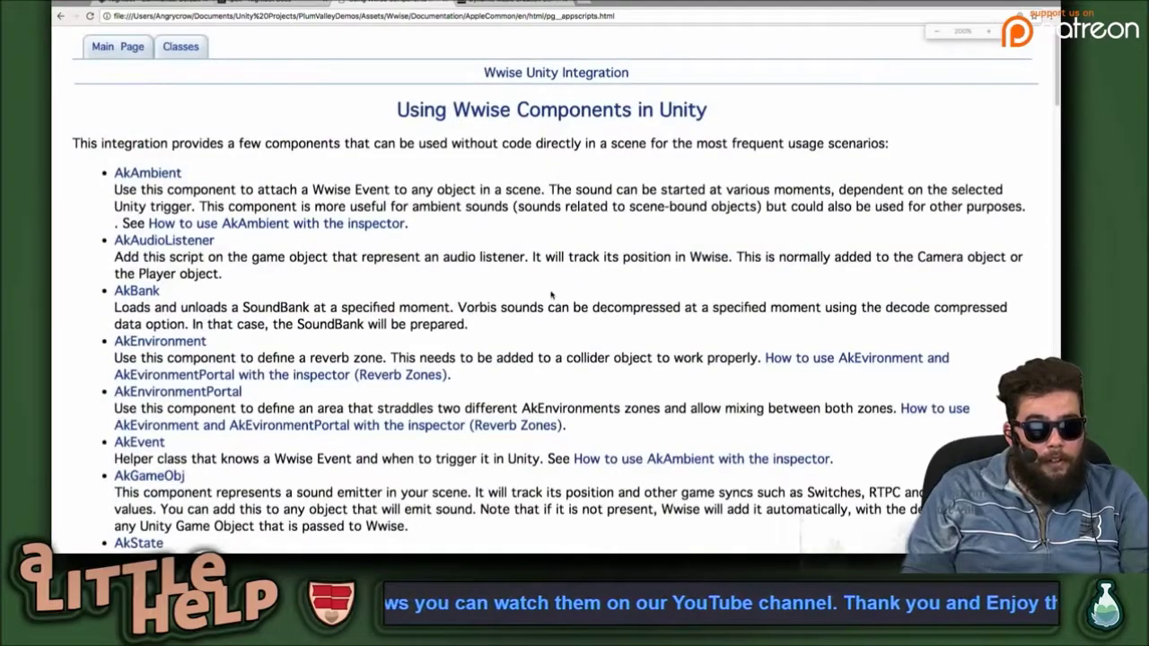
{"action": "scroll", "coordinate": [575, 316], "scroll_direction": "down", "scroll_amount": 3}
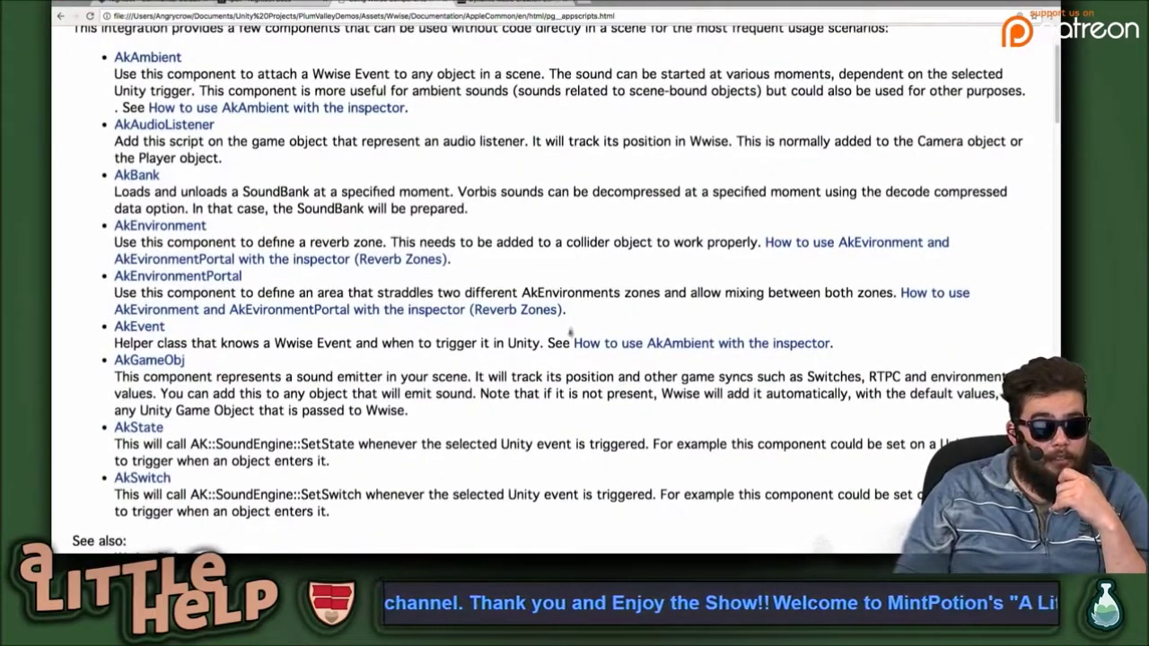
{"action": "scroll", "coordinate": [571, 332], "scroll_direction": "up", "scroll_amount": 1}
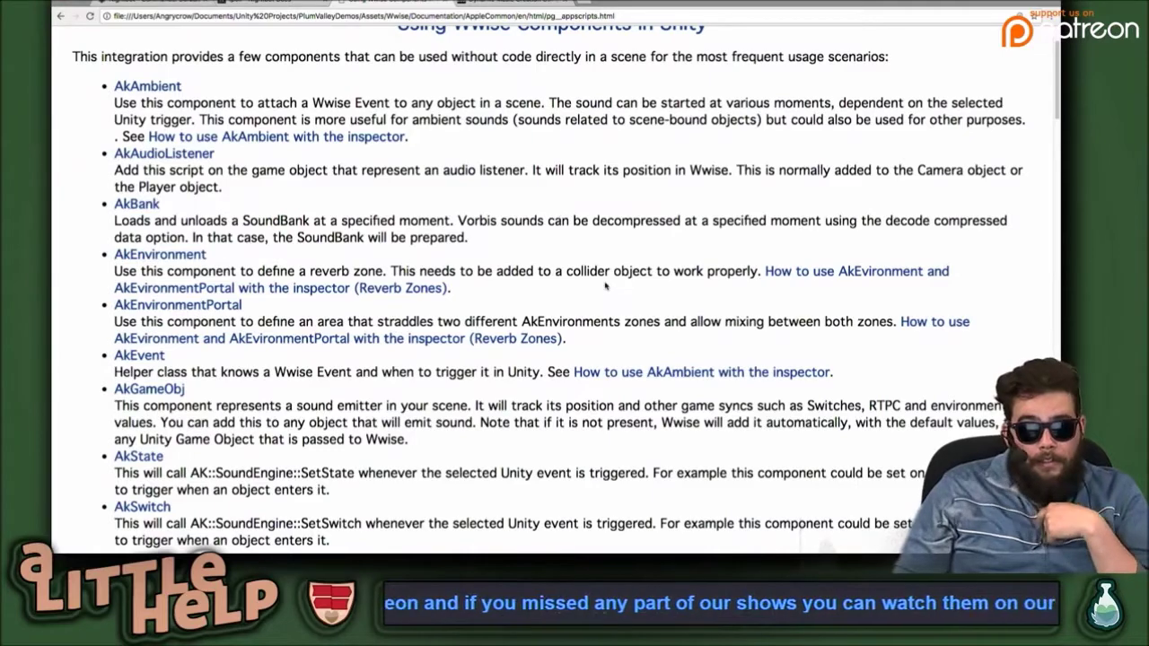
{"action": "key", "text": "super+Tab"}
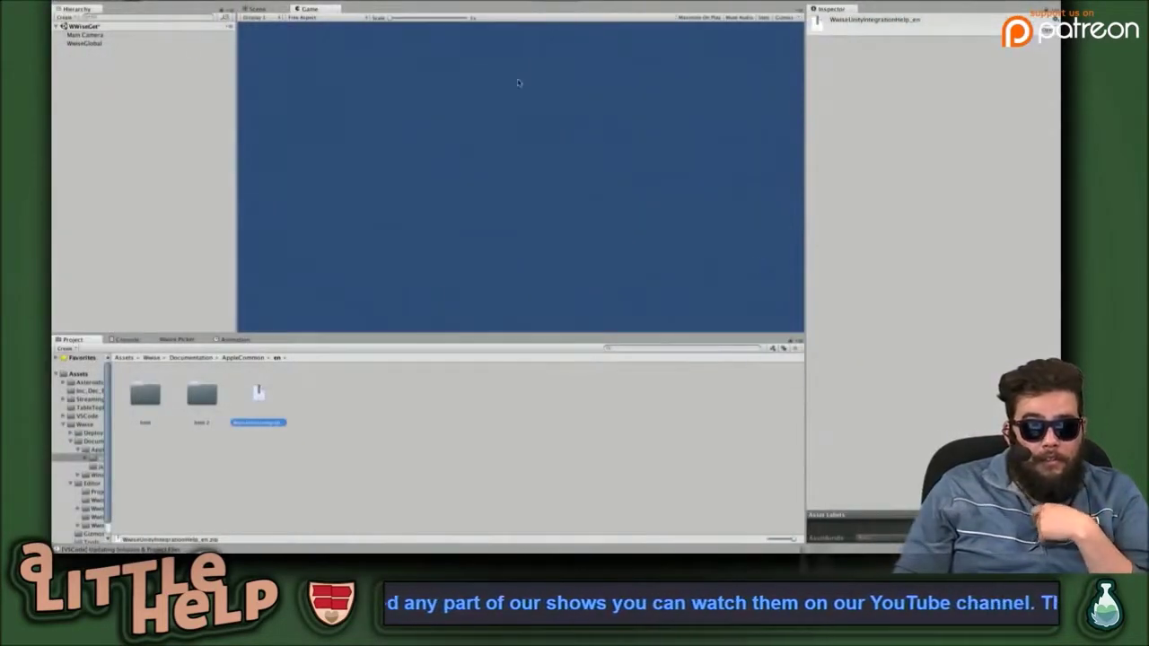
Inspect the Main Camera and WwiseGlobal components in the Inspector, then return to the Wwise docs.
{"action": "left_click", "coordinate": [76, 36]}
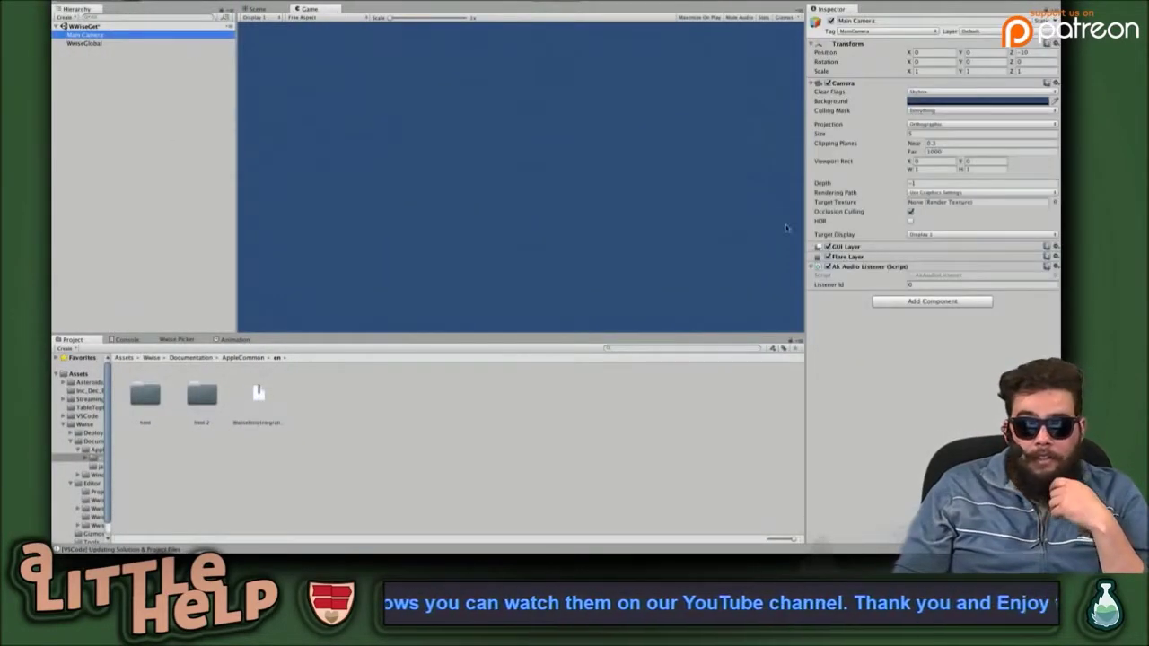
{"action": "left_click", "coordinate": [881, 377]}
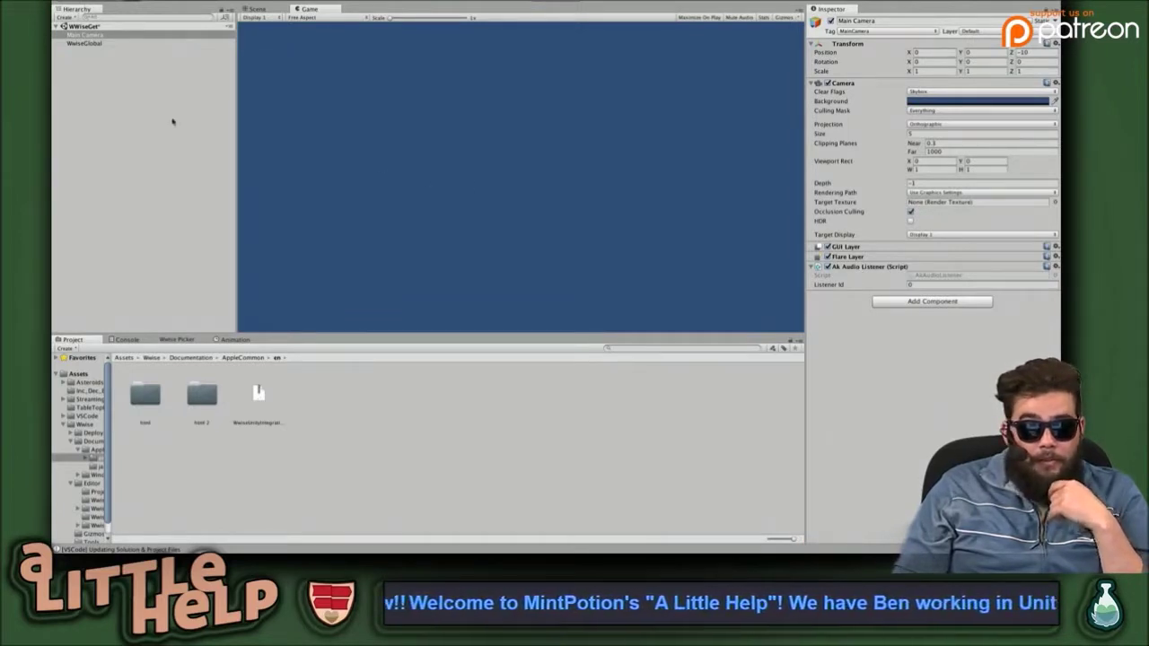
{"action": "left_click", "coordinate": [93, 43]}
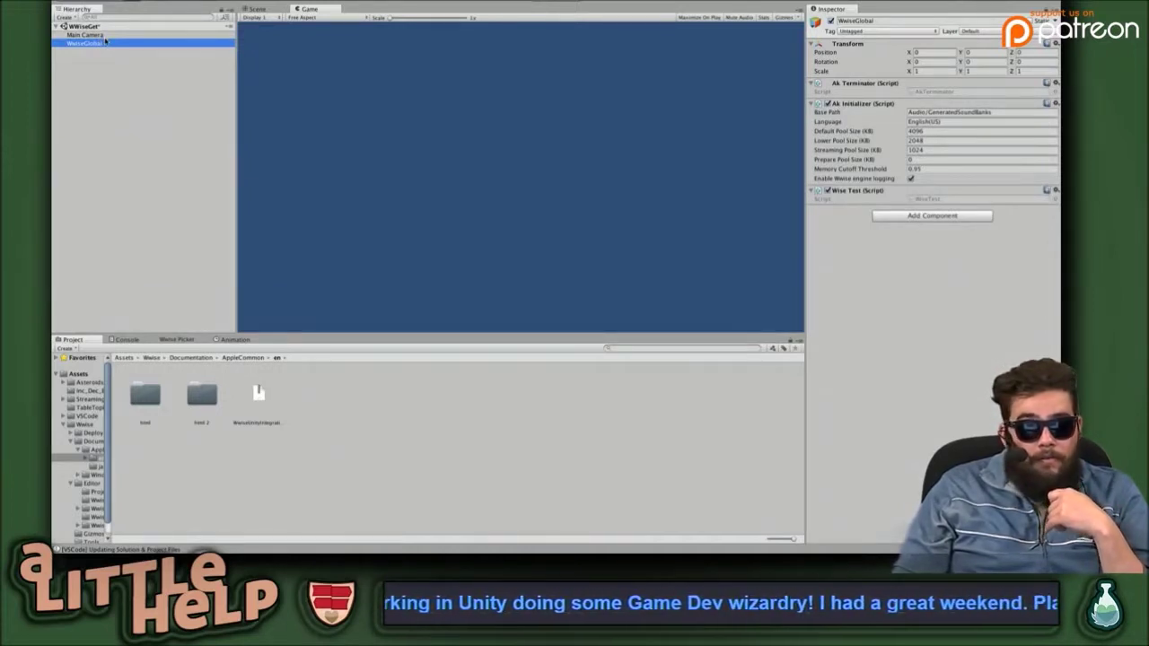
{"action": "left_click", "coordinate": [101, 35]}
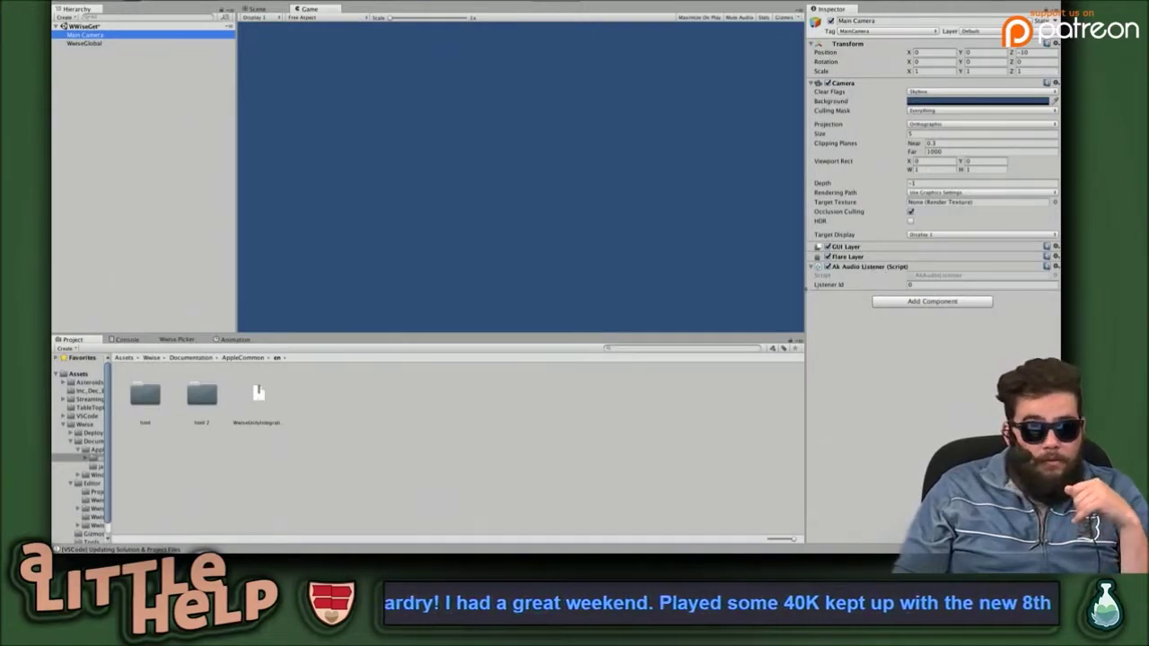
{"action": "double_click", "coordinate": [258, 395]}
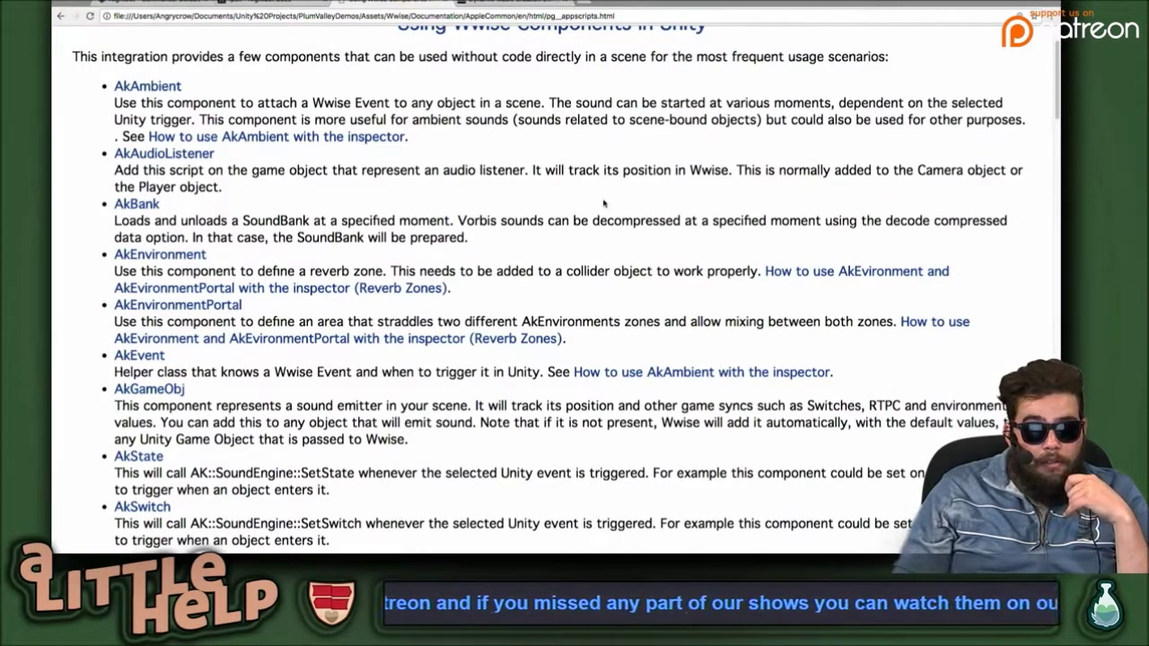
{"action": "scroll", "coordinate": [604, 204], "scroll_direction": "down", "scroll_amount": 3}
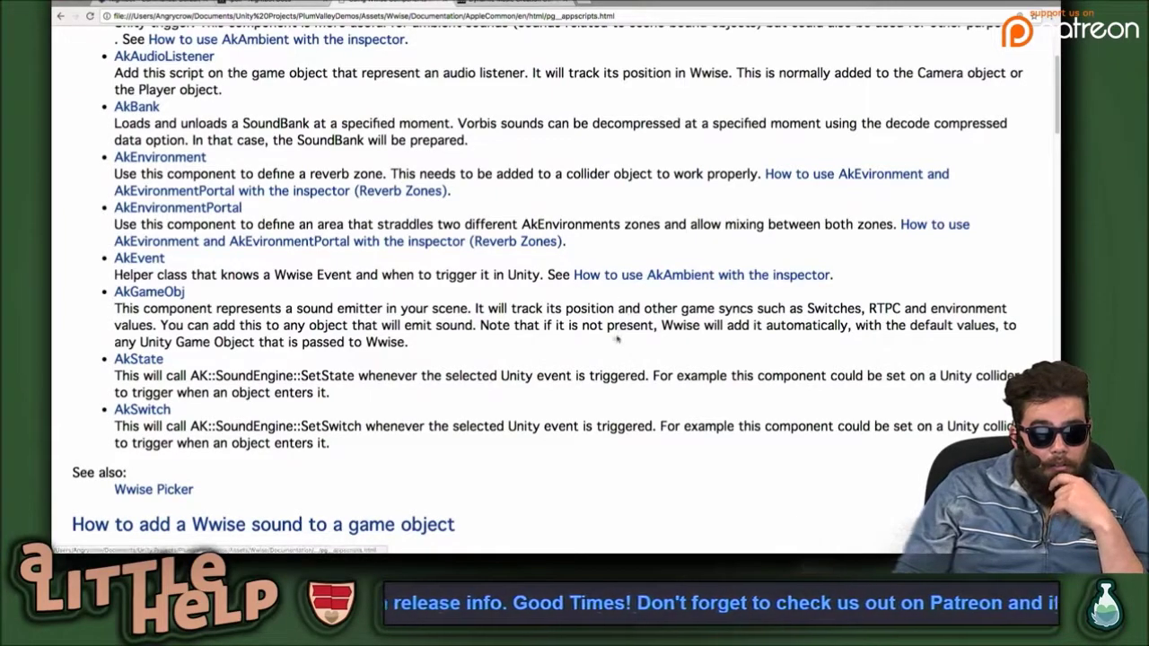
{"action": "scroll", "coordinate": [598, 341], "scroll_direction": "down", "scroll_amount": 3}
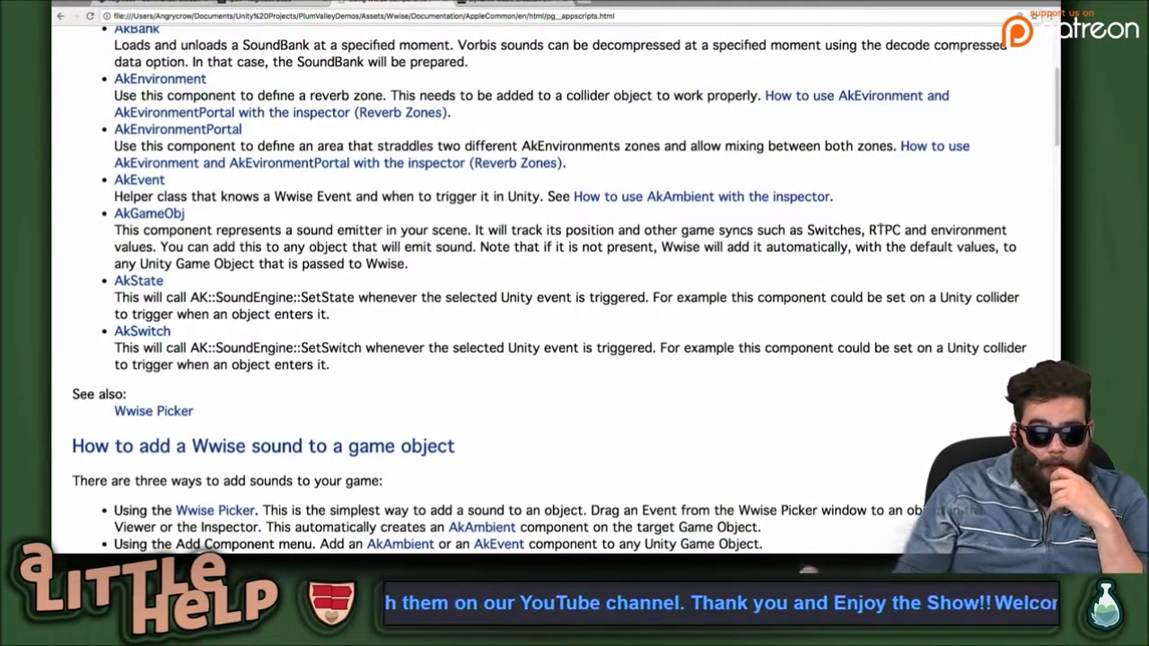
{"action": "double_click", "coordinate": [882, 230]}
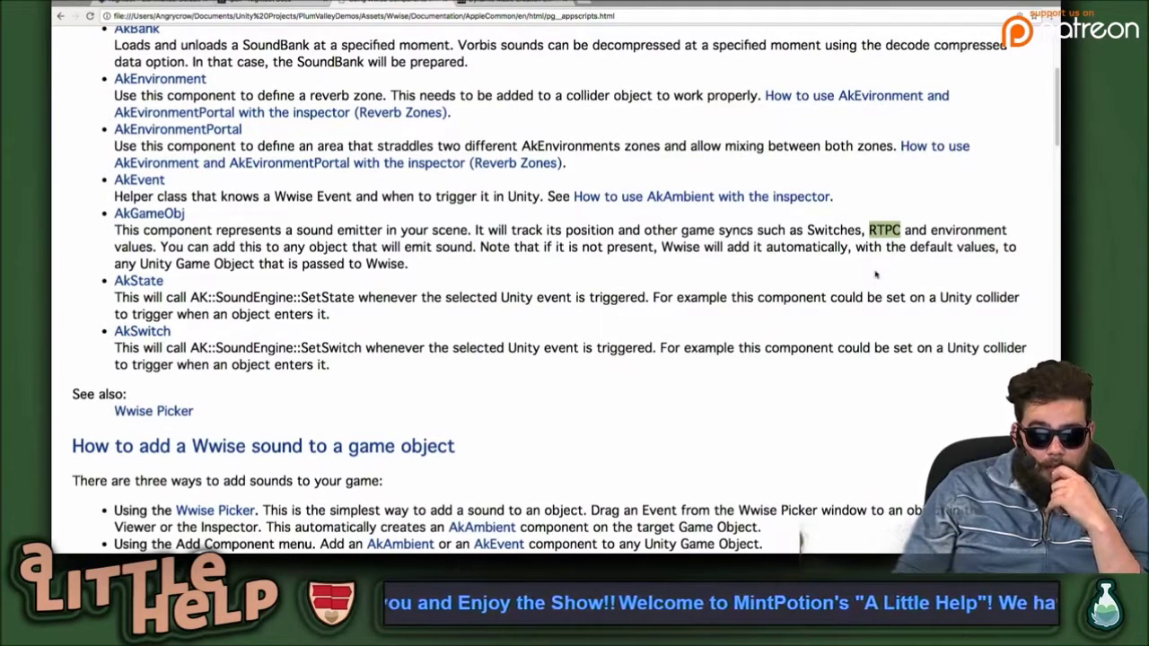
{"action": "left_click", "coordinate": [886, 230]}
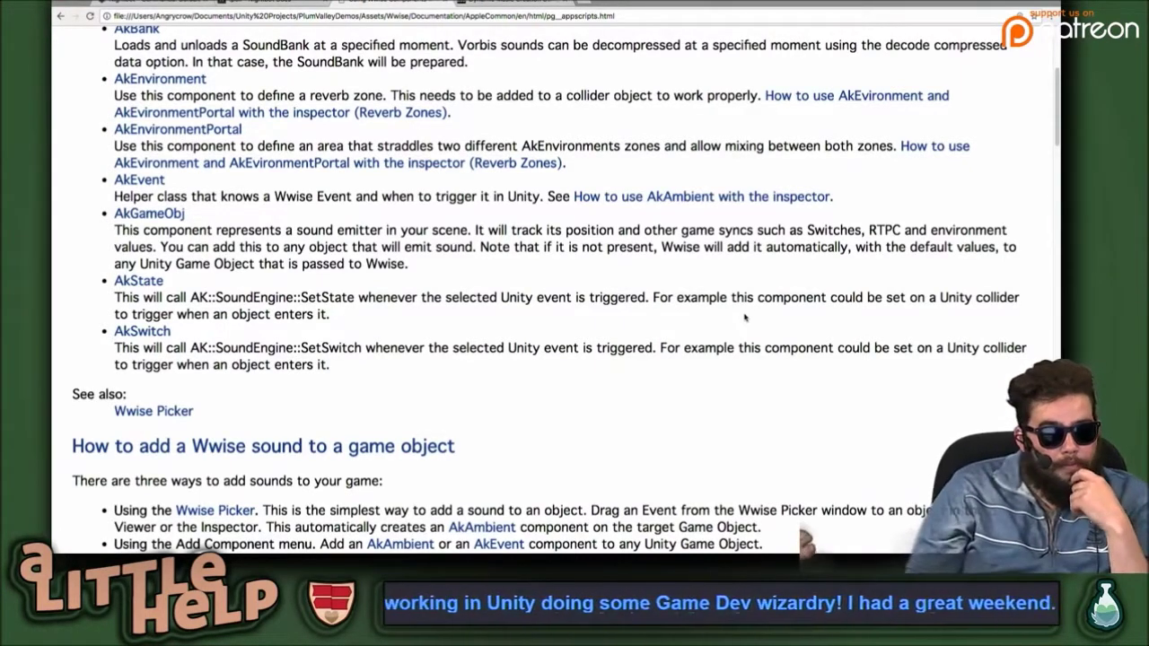
{"action": "scroll", "coordinate": [419, 290], "scroll_direction": "down", "scroll_amount": 3}
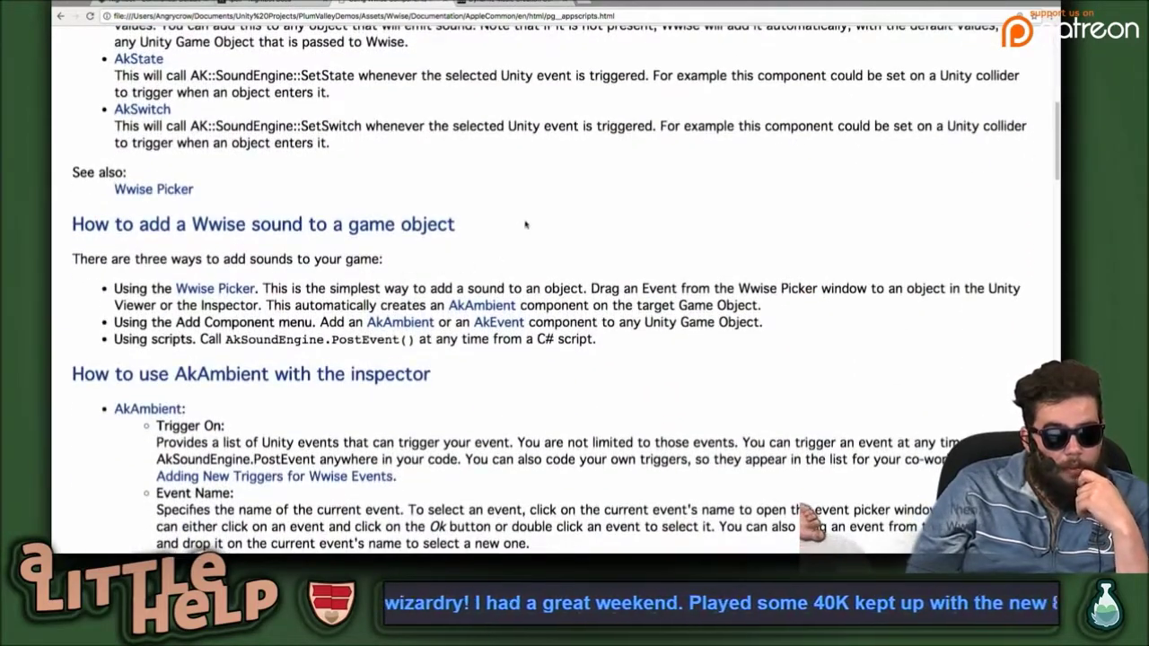
Scroll down to the 'How to add a Wwise sound to a game object' section.
{"action": "scroll", "coordinate": [533, 210], "scroll_direction": "down", "scroll_amount": 1}
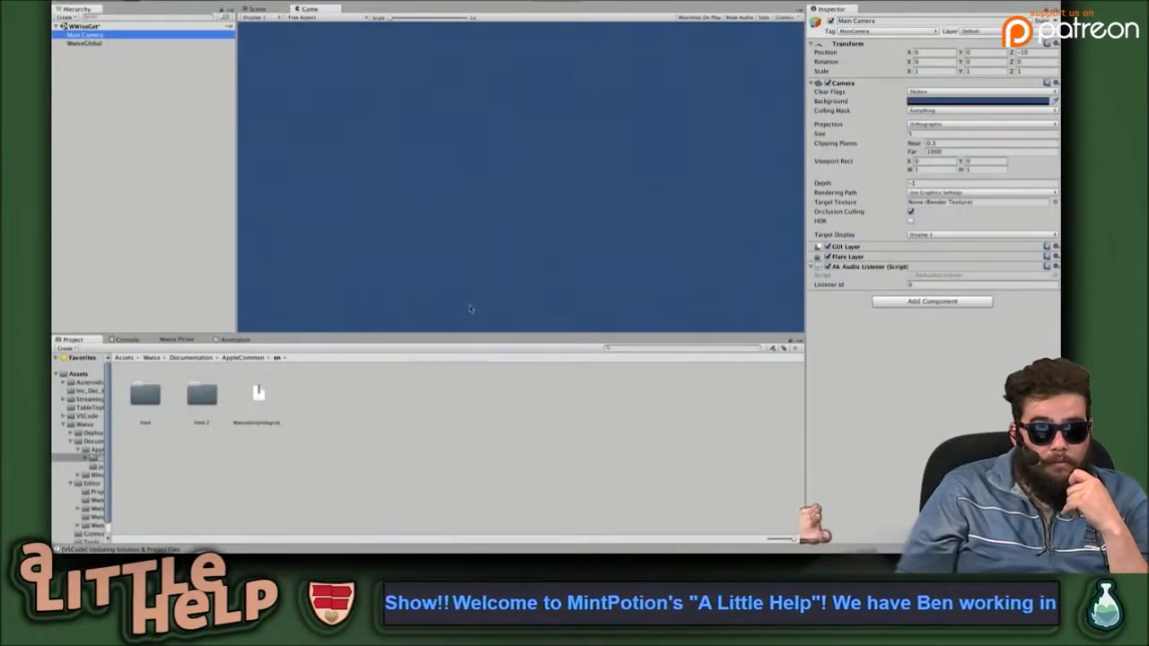
Show the Wwise Picker panel and adjust its height.
{"action": "left_click", "coordinate": [183, 340]}
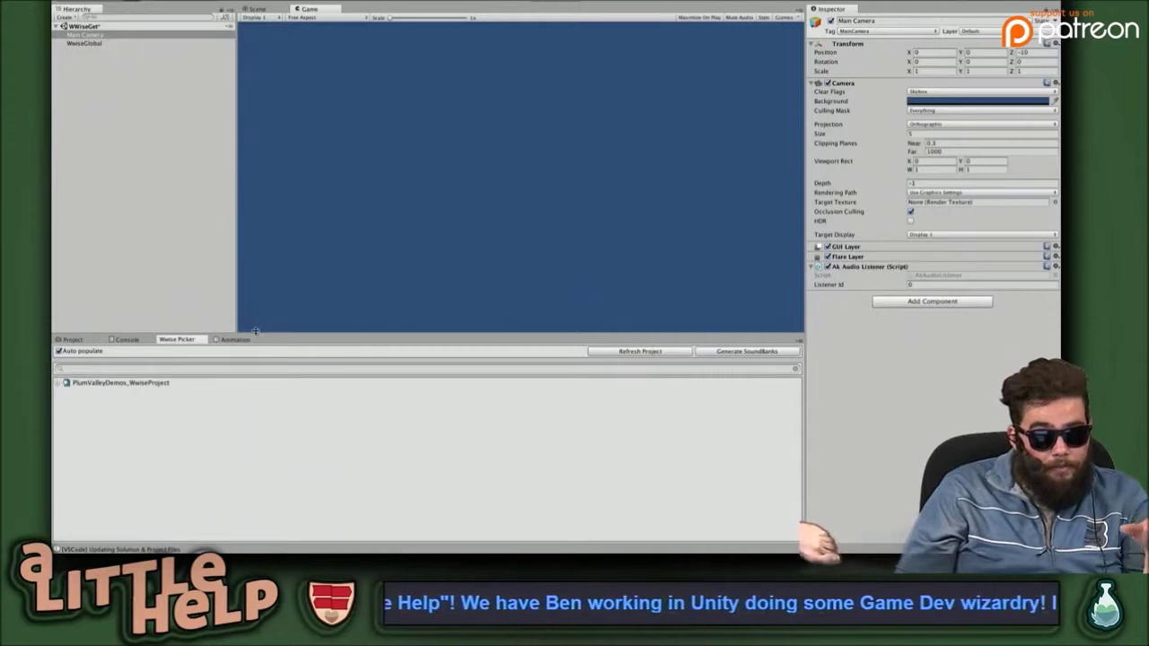
{"action": "left_click_drag", "start_coordinate": [255, 333], "coordinate": [235, 346]}
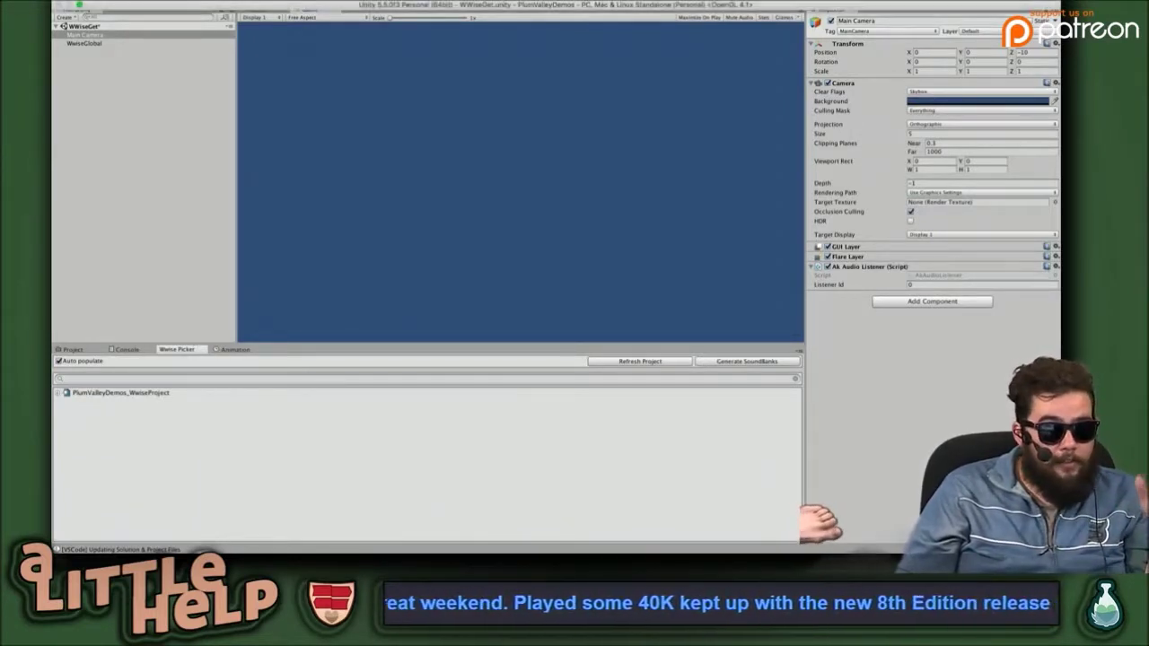
{"action": "left_click", "coordinate": [305, 0]}
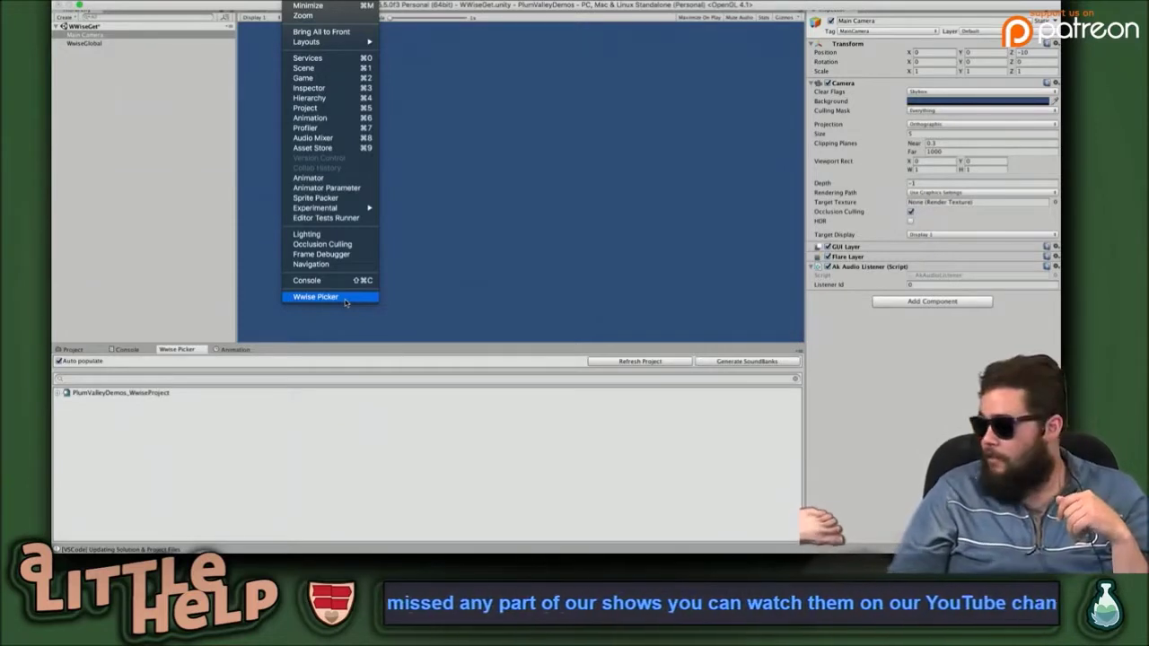
{"action": "left_click", "coordinate": [199, 398]}
Expand and select PlumValleyDemos_WwiseProject, refresh the project, and generate its SoundBanks.
{"action": "left_click", "coordinate": [56, 394]}
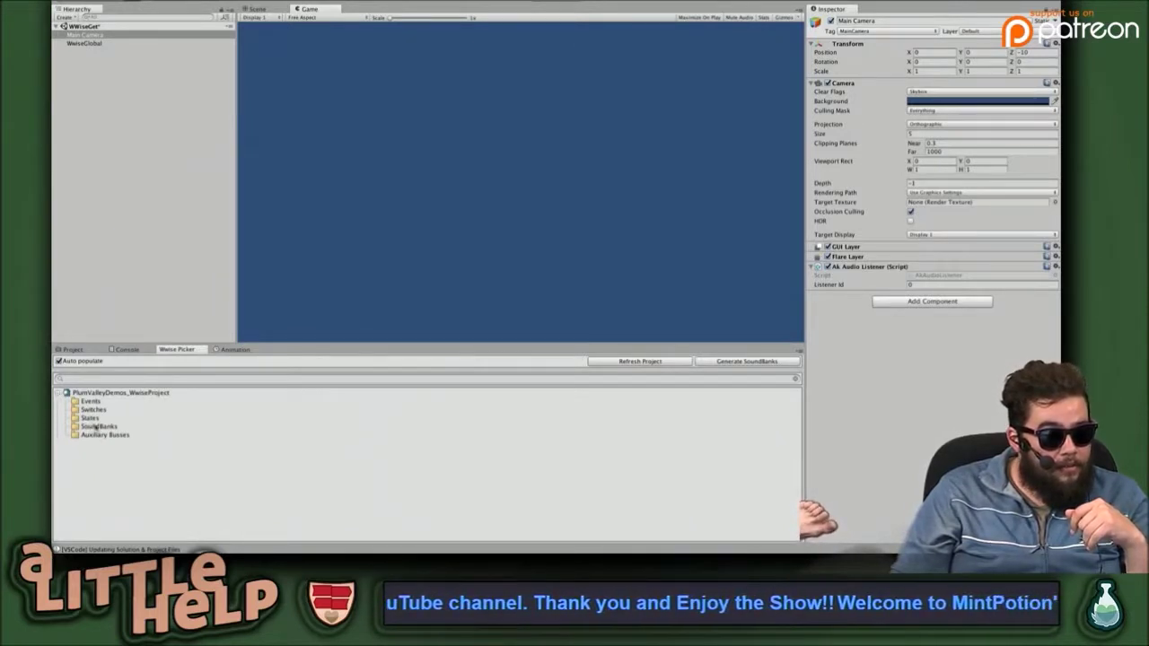
{"action": "left_click", "coordinate": [91, 418]}
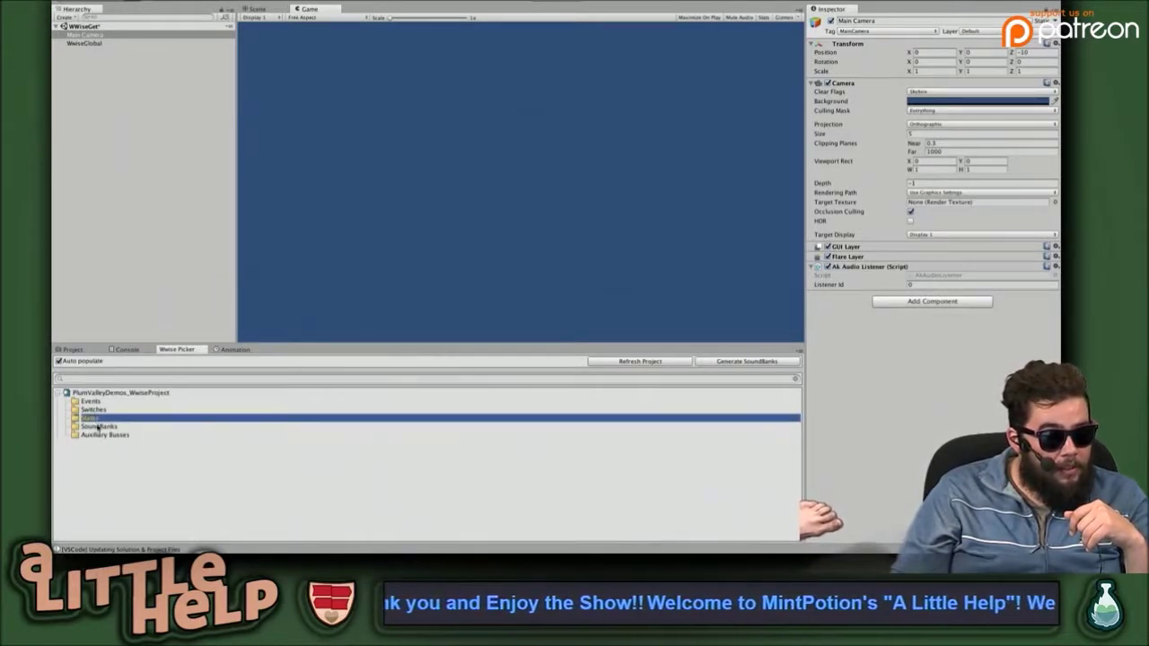
{"action": "left_click", "coordinate": [94, 428]}
{"action": "left_click", "coordinate": [113, 393]}
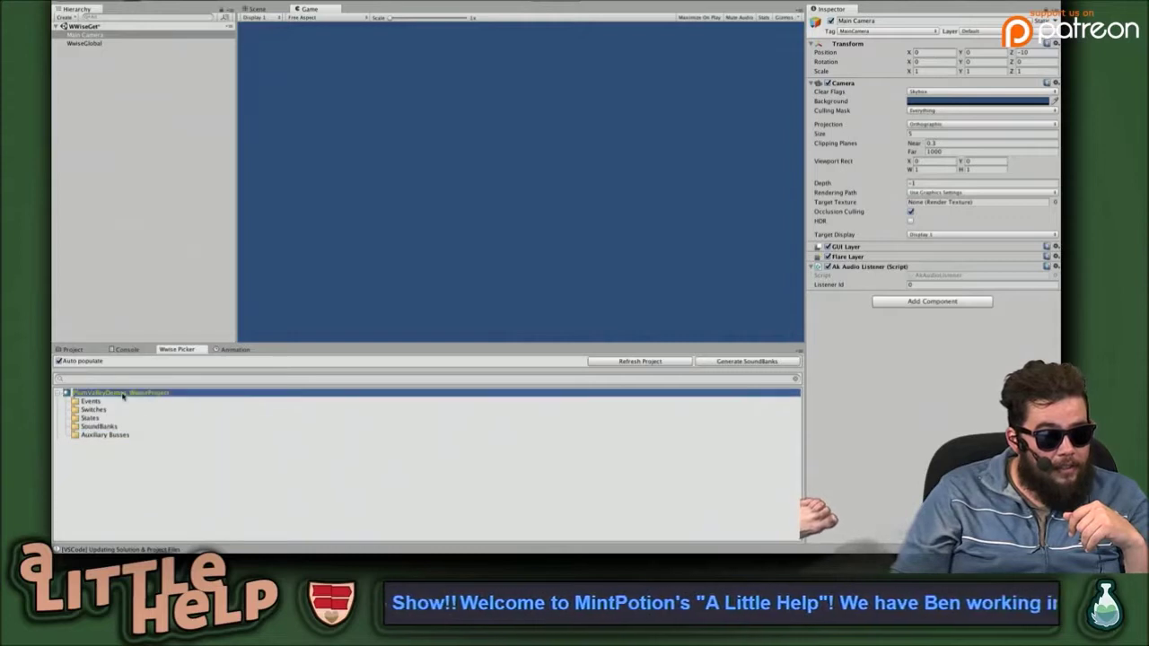
{"action": "left_click", "coordinate": [660, 362]}
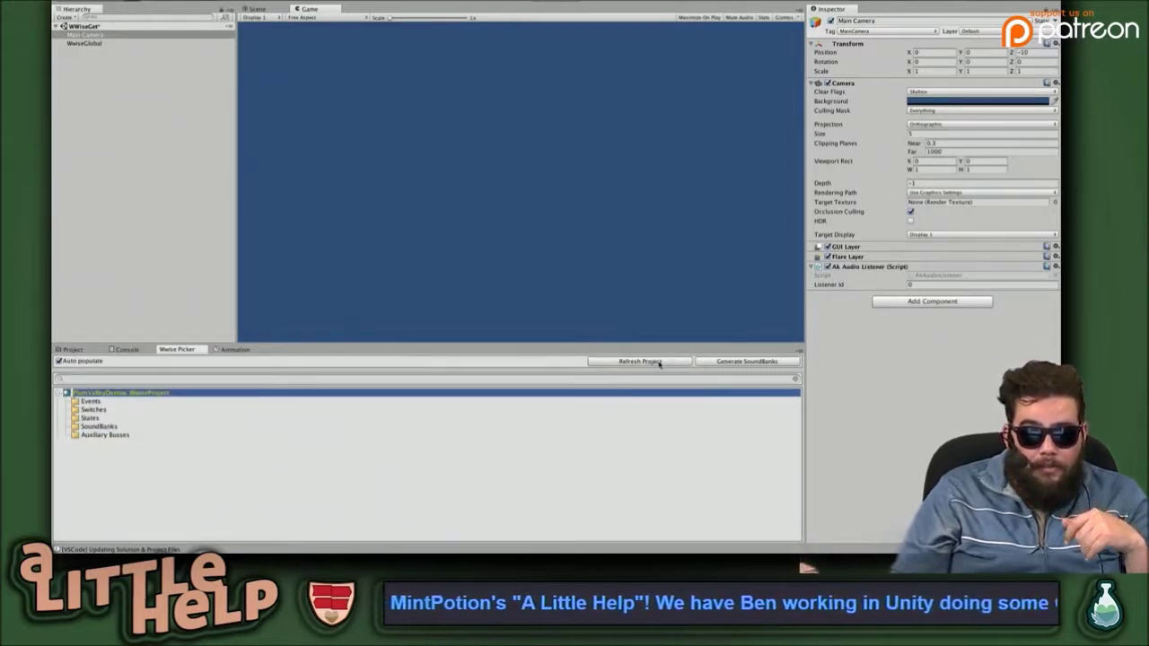
{"action": "left_click", "coordinate": [754, 365]}
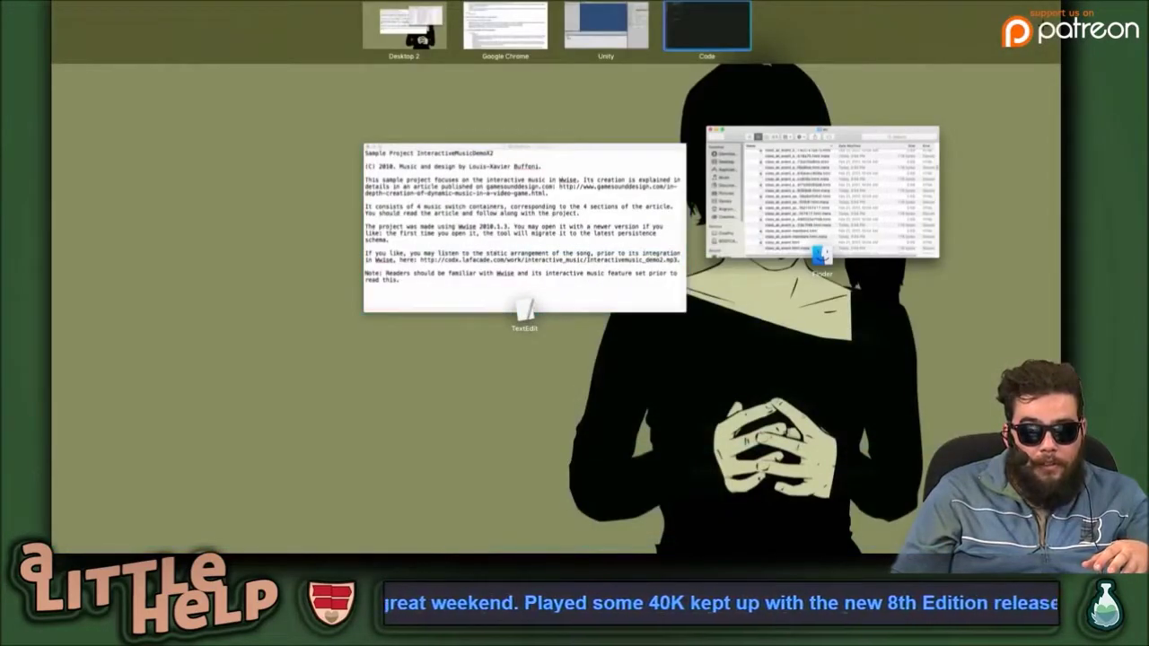
Open the SoundBanks generation error in the Console and enlarge the log list to read it.
{"action": "left_click", "coordinate": [604, 43]}
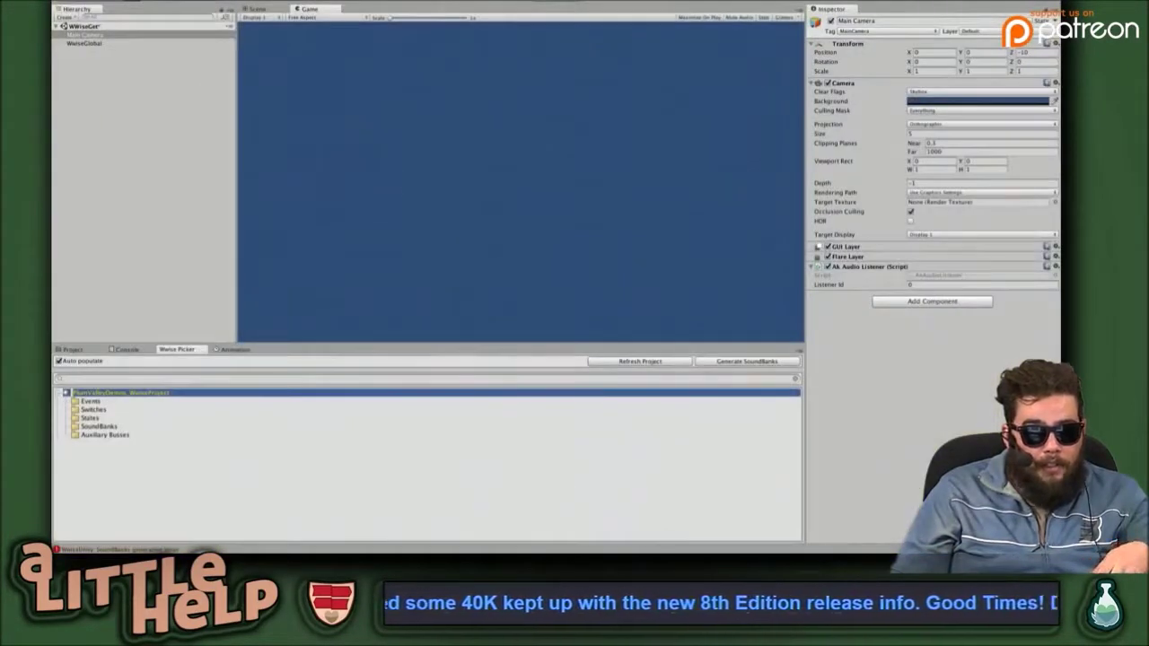
{"action": "left_click", "coordinate": [185, 284]}
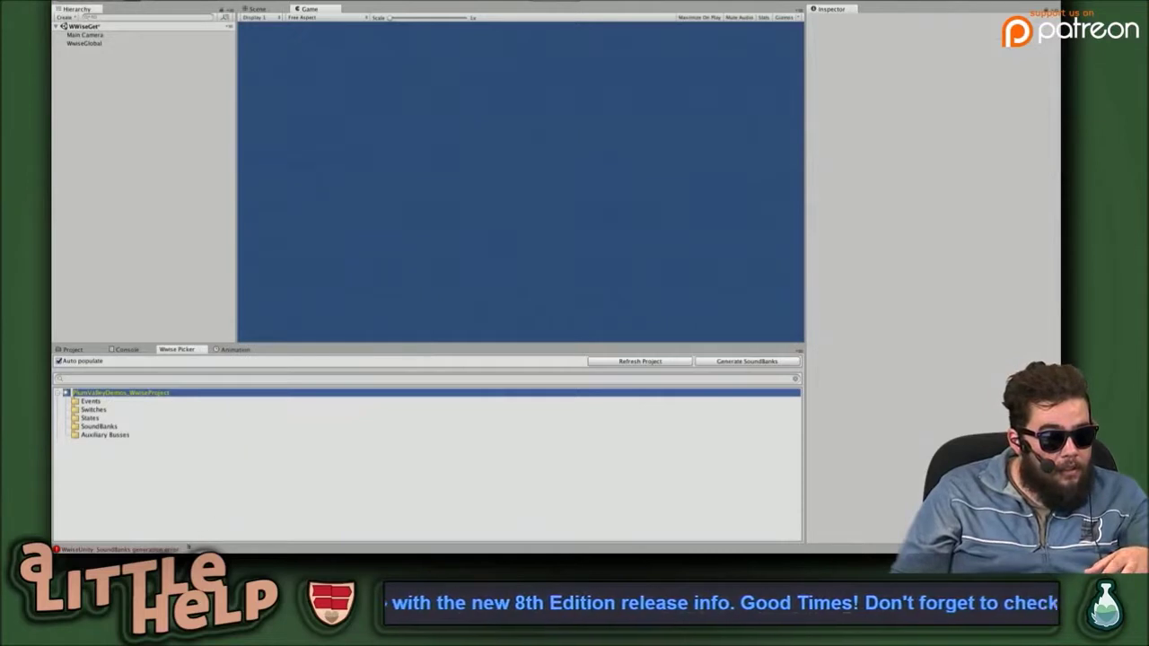
{"action": "left_click", "coordinate": [116, 549]}
{"action": "scroll", "coordinate": [209, 465], "scroll_direction": "down", "scroll_amount": 1}
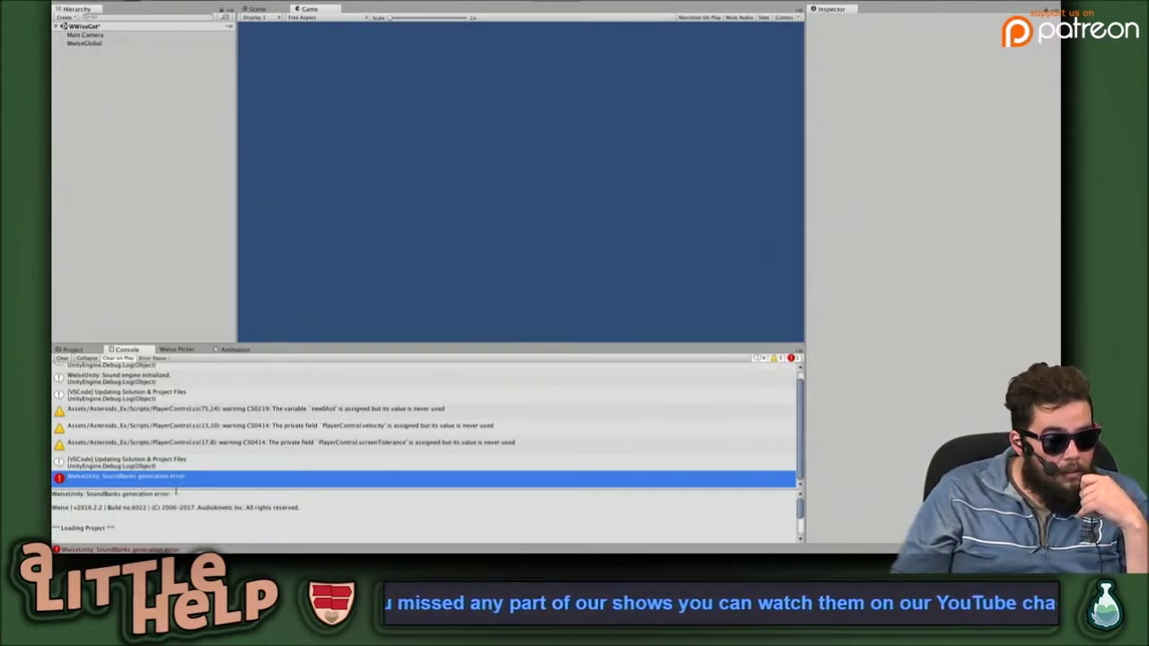
{"action": "scroll", "coordinate": [182, 490], "scroll_direction": "up", "scroll_amount": 1}
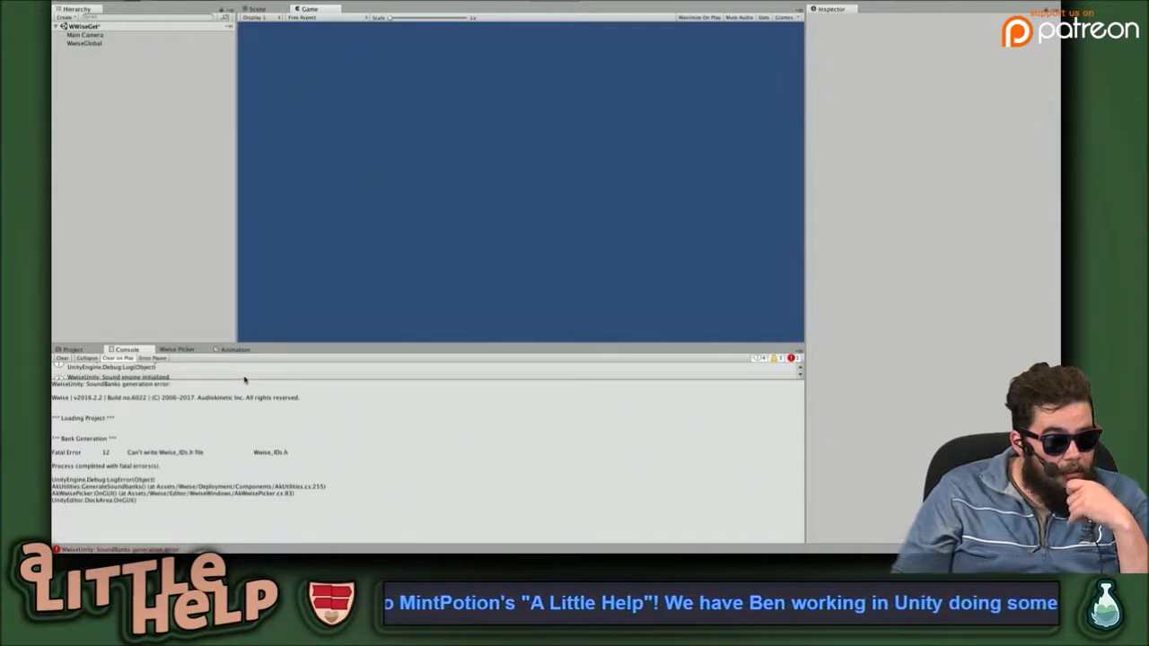
{"action": "left_click_drag", "start_coordinate": [234, 380], "coordinate": [200, 502]}
{"action": "left_click", "coordinate": [219, 471]}
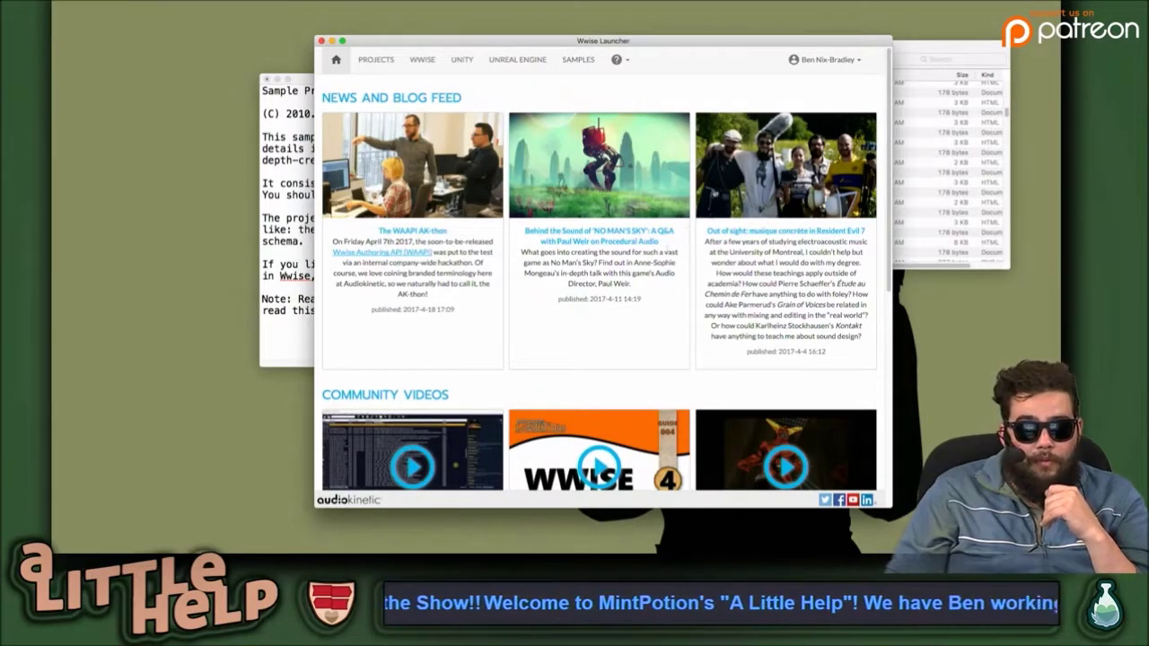
Open PlumValleyDemos_WwiseProject in Wwise 2016.2.2.6022, then clear Unity's console and show the Wwise Picker.
{"action": "left_click", "coordinate": [371, 58]}
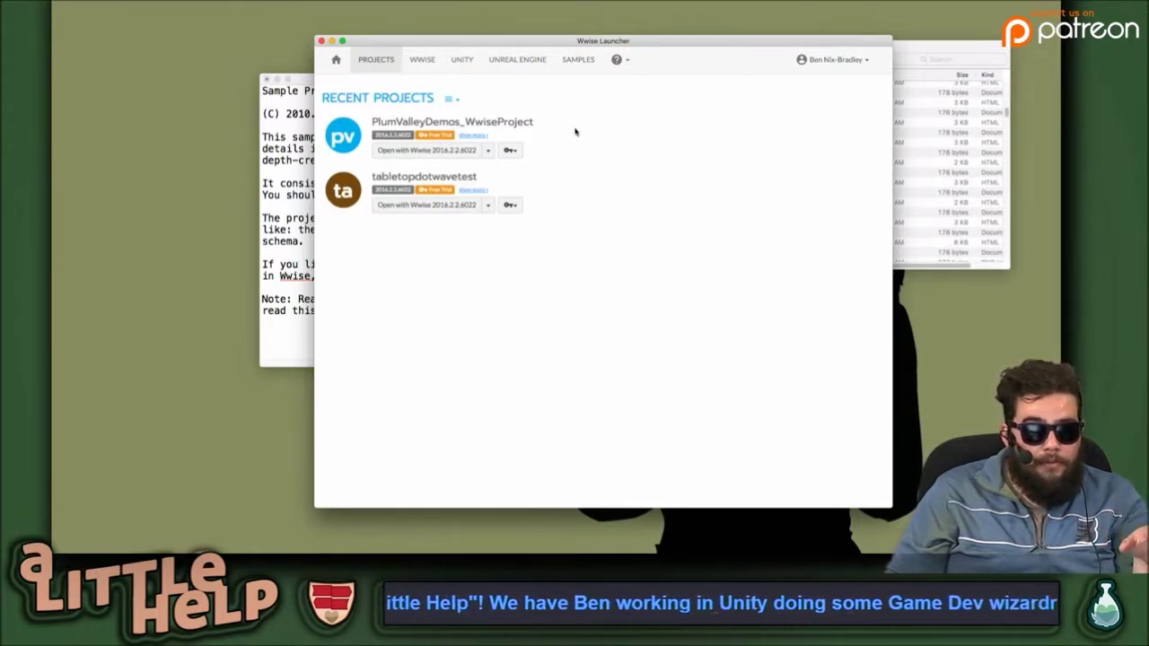
{"action": "left_click", "coordinate": [452, 151]}
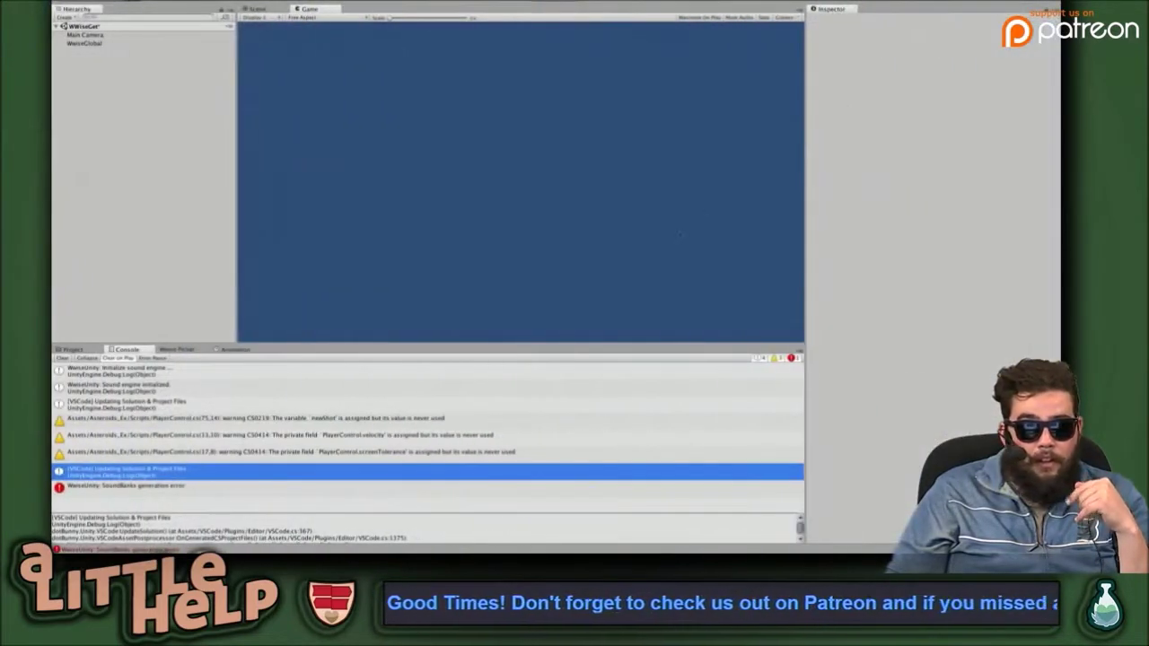
{"action": "left_click", "coordinate": [63, 358]}
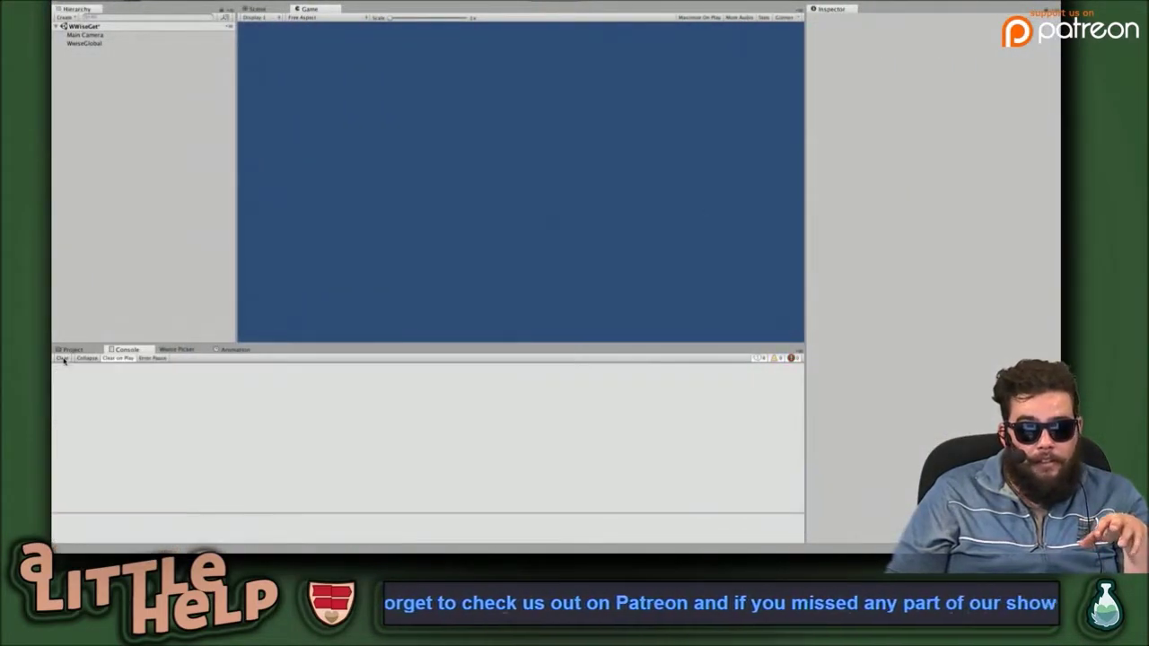
{"action": "left_click", "coordinate": [180, 349]}
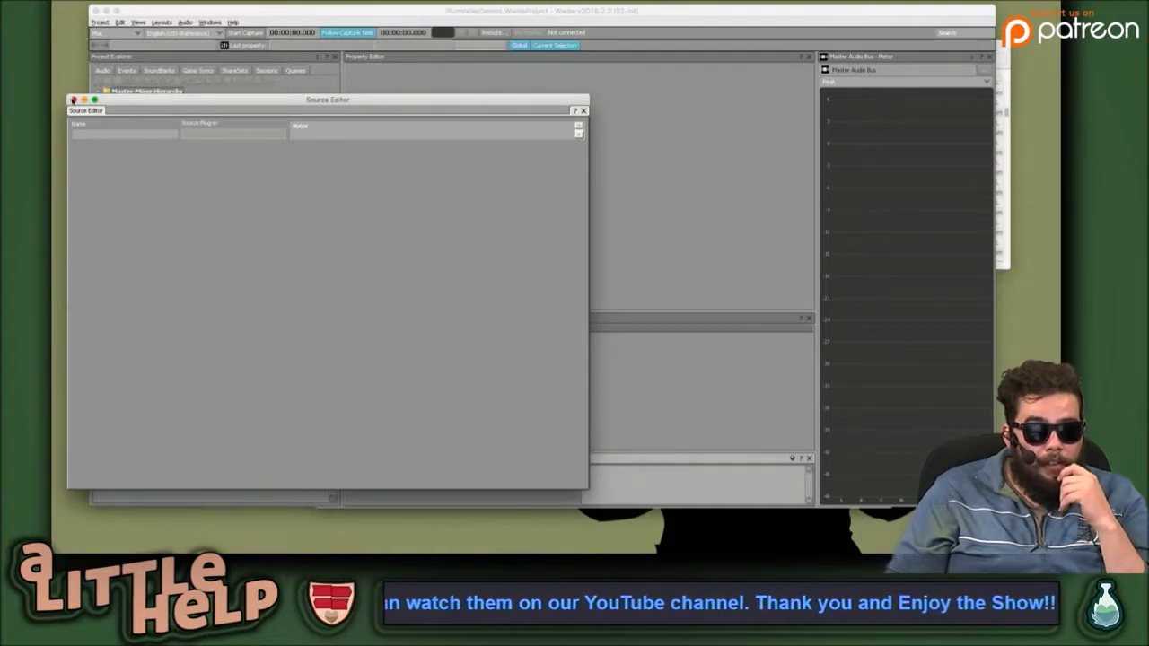
Select and preview INSTRUMENTAL WITH CHORUS, then open its source in an enlarged Source Editor.
{"action": "left_click", "coordinate": [72, 100]}
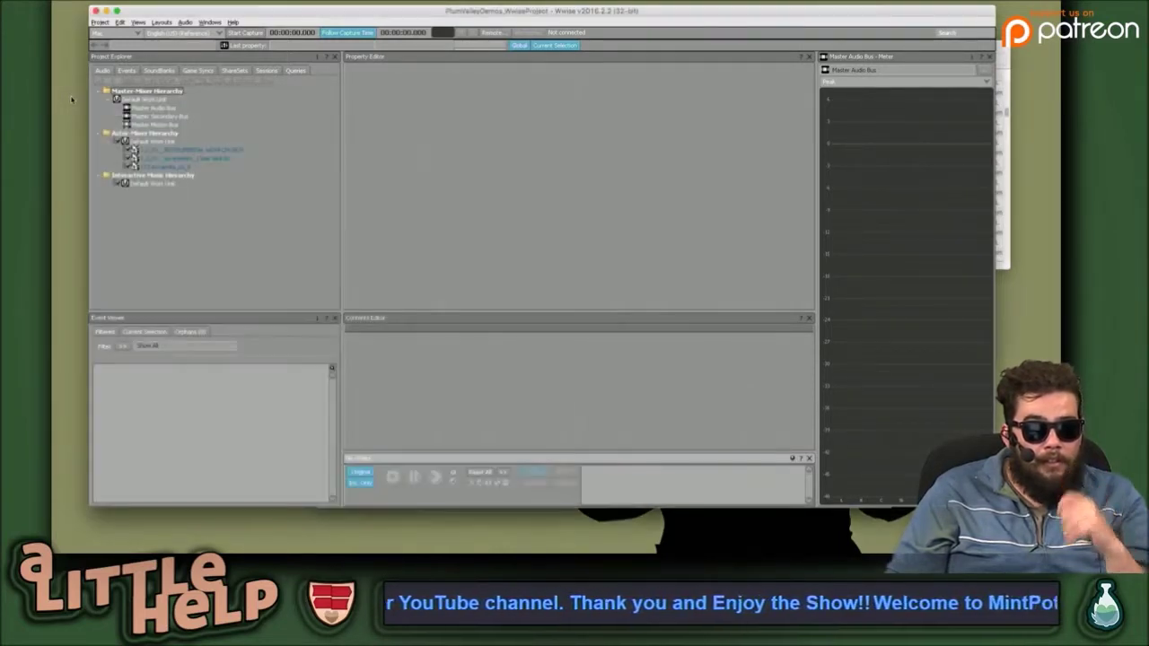
{"action": "left_click", "coordinate": [199, 160]}
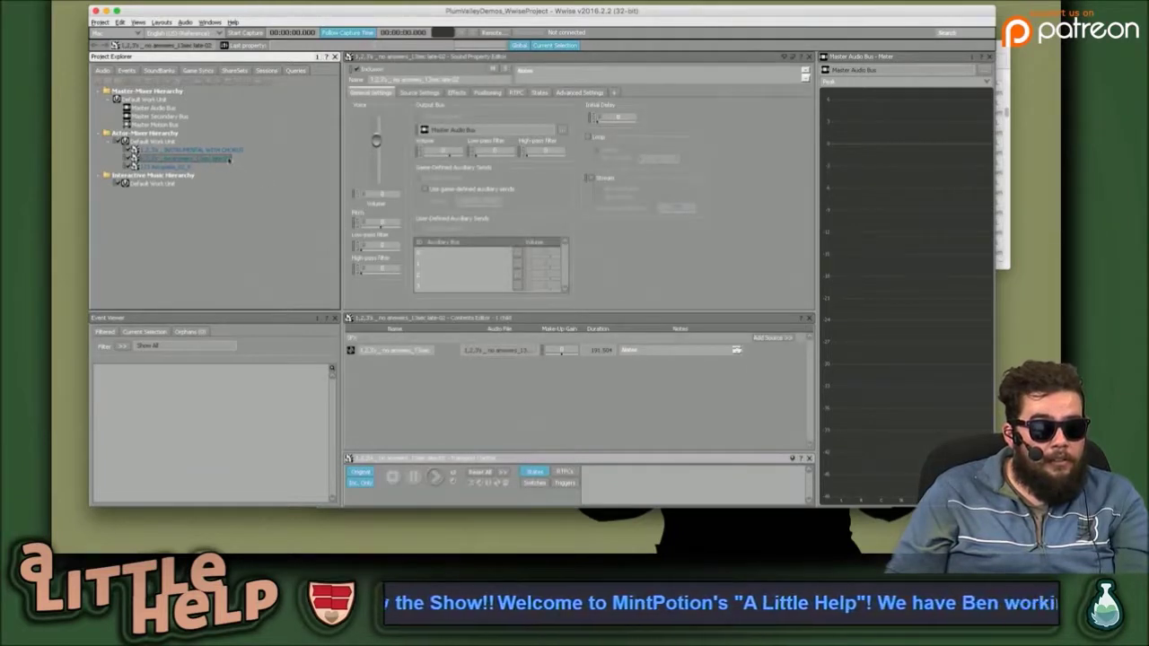
{"action": "left_click", "coordinate": [219, 151]}
{"action": "key", "text": "space"}
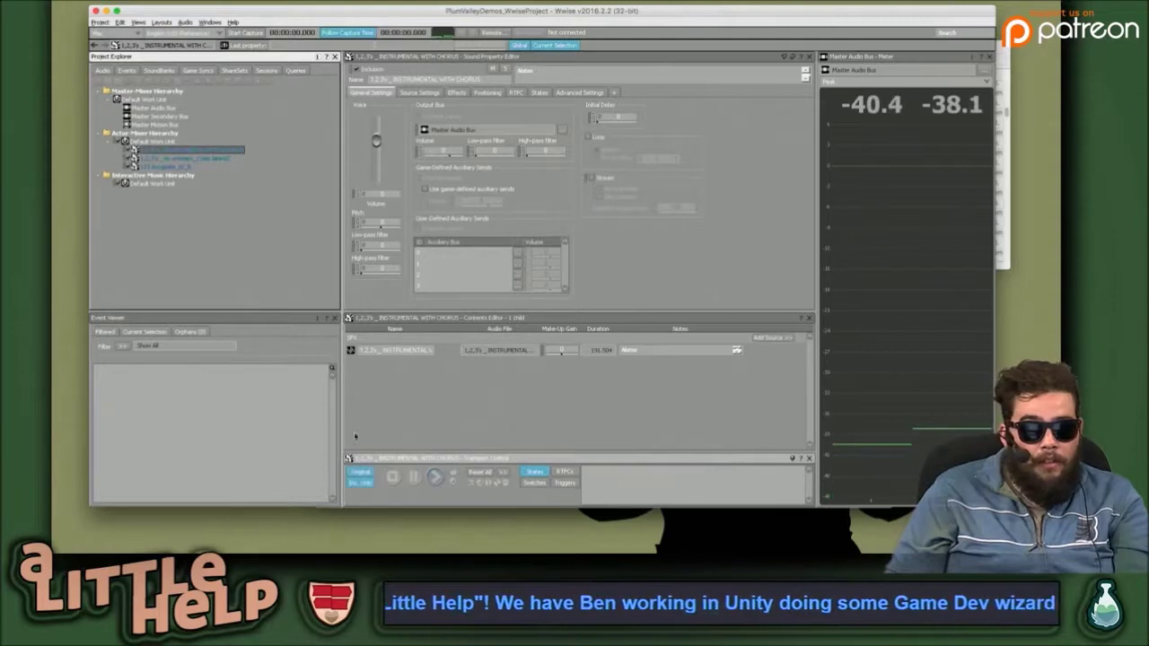
{"action": "double_click", "coordinate": [352, 350]}
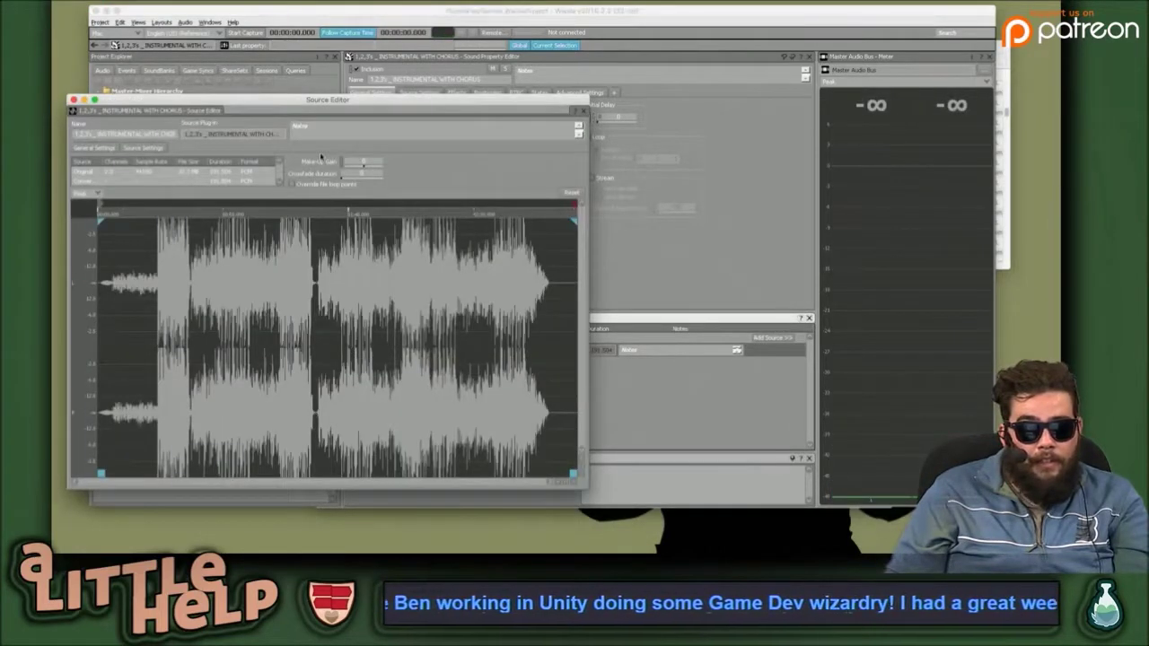
{"action": "left_click_drag", "start_coordinate": [575, 42], "coordinate": [530, 27]}
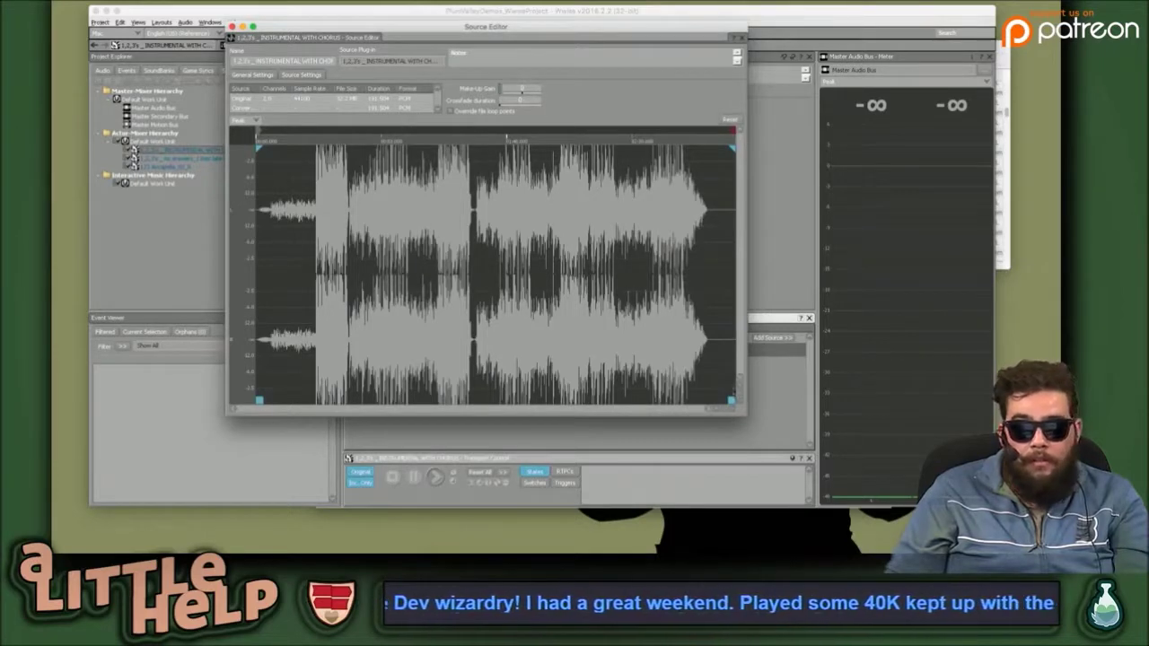
{"action": "left_click_drag", "start_coordinate": [742, 415], "coordinate": [990, 490]}
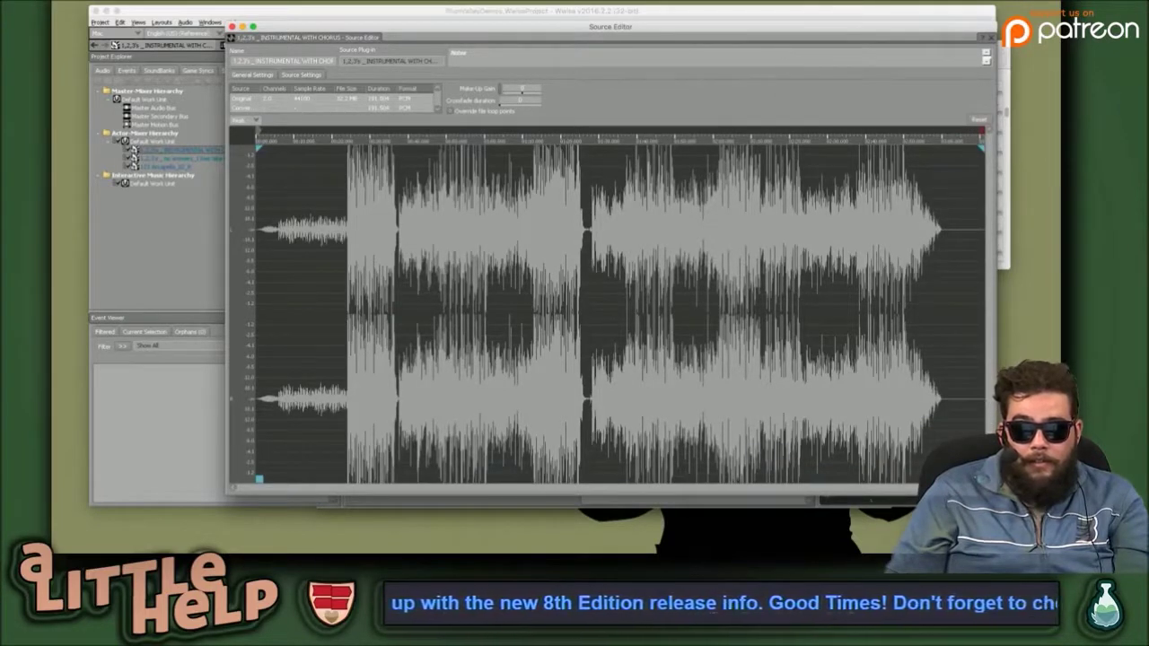
{"action": "left_click_drag", "start_coordinate": [600, 29], "coordinate": [517, 26]}
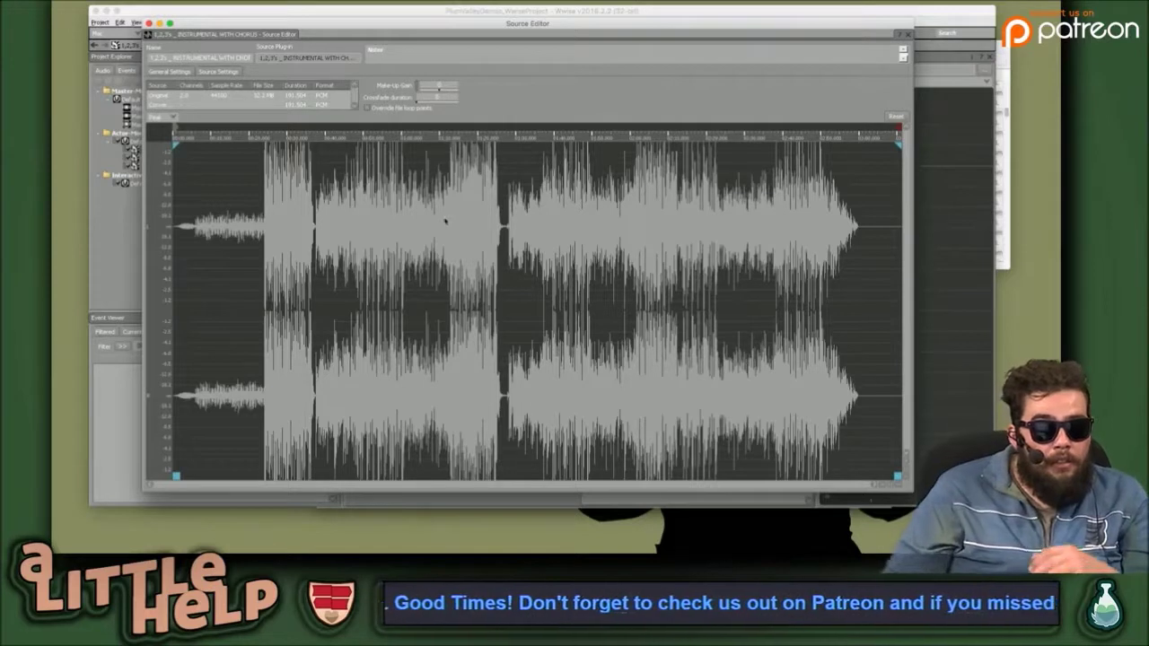
Move the loop start to where the full music begins and the loop end before the fade-out.
{"action": "key", "text": "space"}
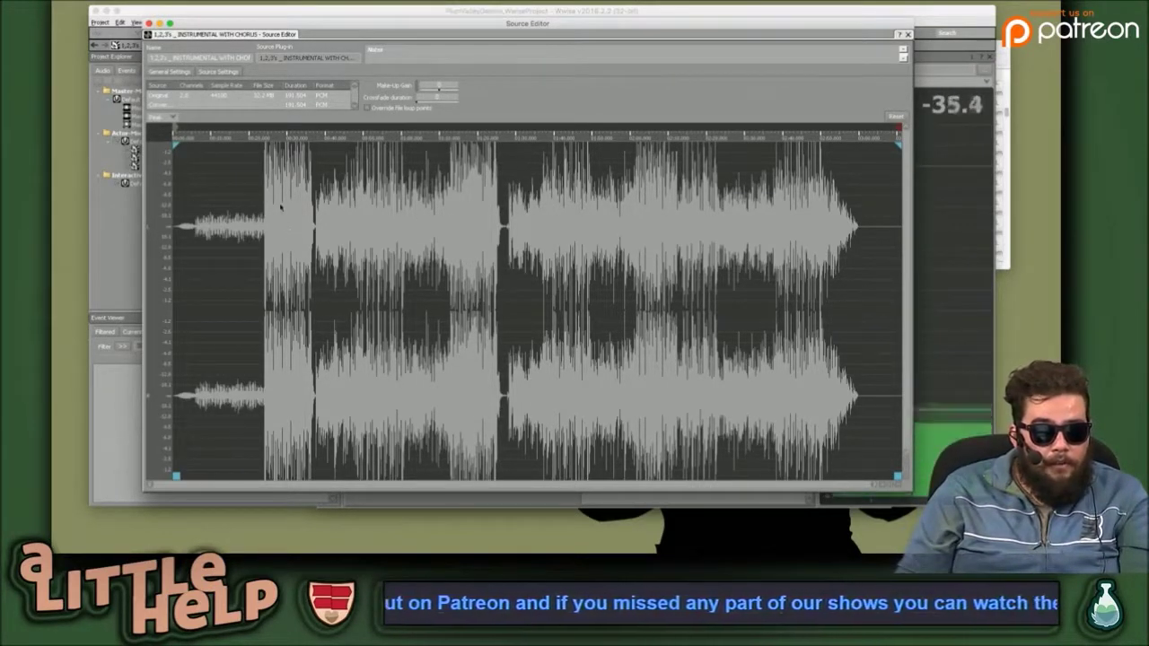
{"action": "key", "text": "space"}
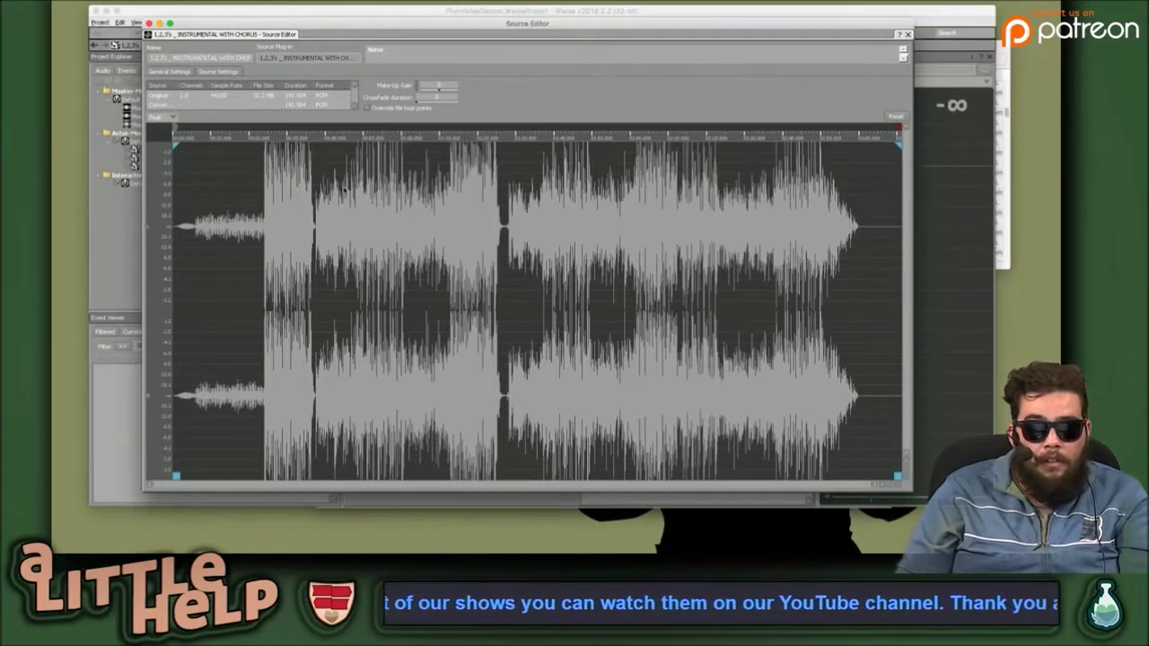
{"action": "key", "text": "space"}
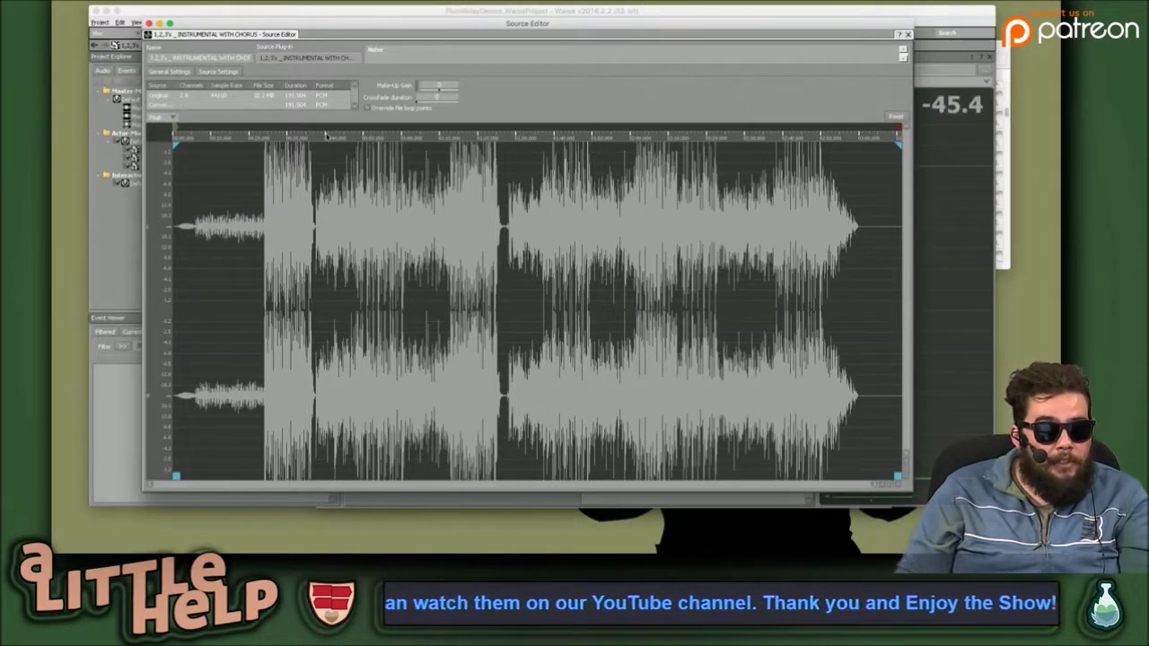
{"action": "key", "text": "space"}
{"action": "mouse_move", "coordinate": [178, 144]}
{"action": "left_mouse_down"}
{"action": "mouse_move", "coordinate": [894, 140]}
{"action": "mouse_move", "coordinate": [176, 142]}
{"action": "left_mouse_up"}
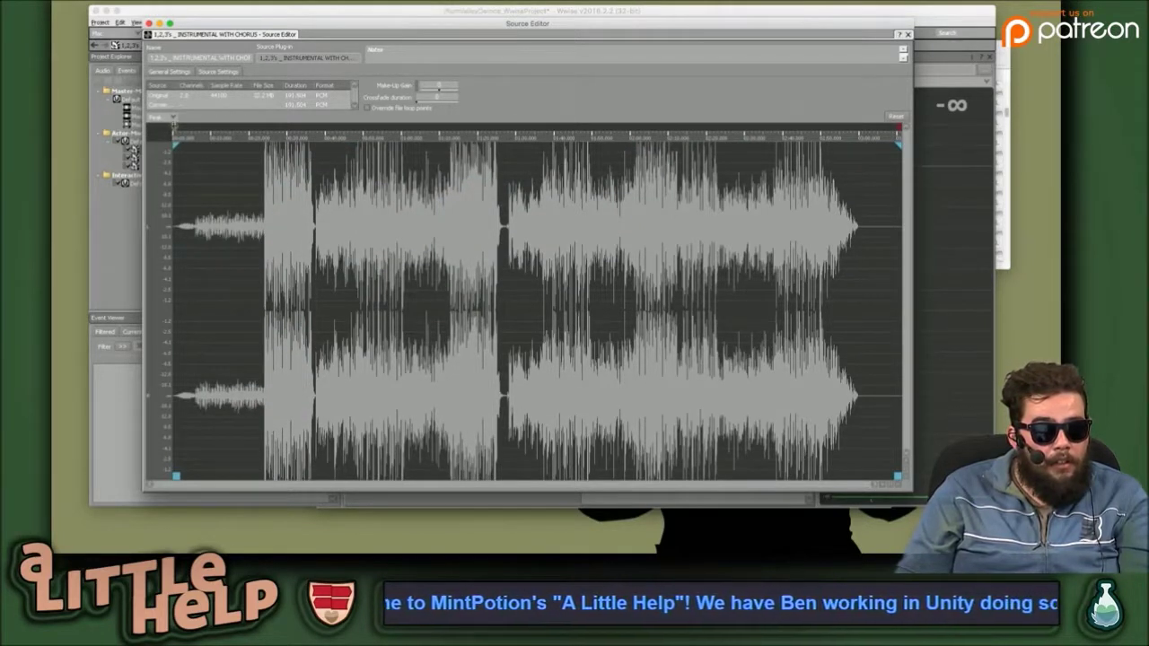
{"action": "left_click_drag", "start_coordinate": [176, 142], "coordinate": [271, 142]}
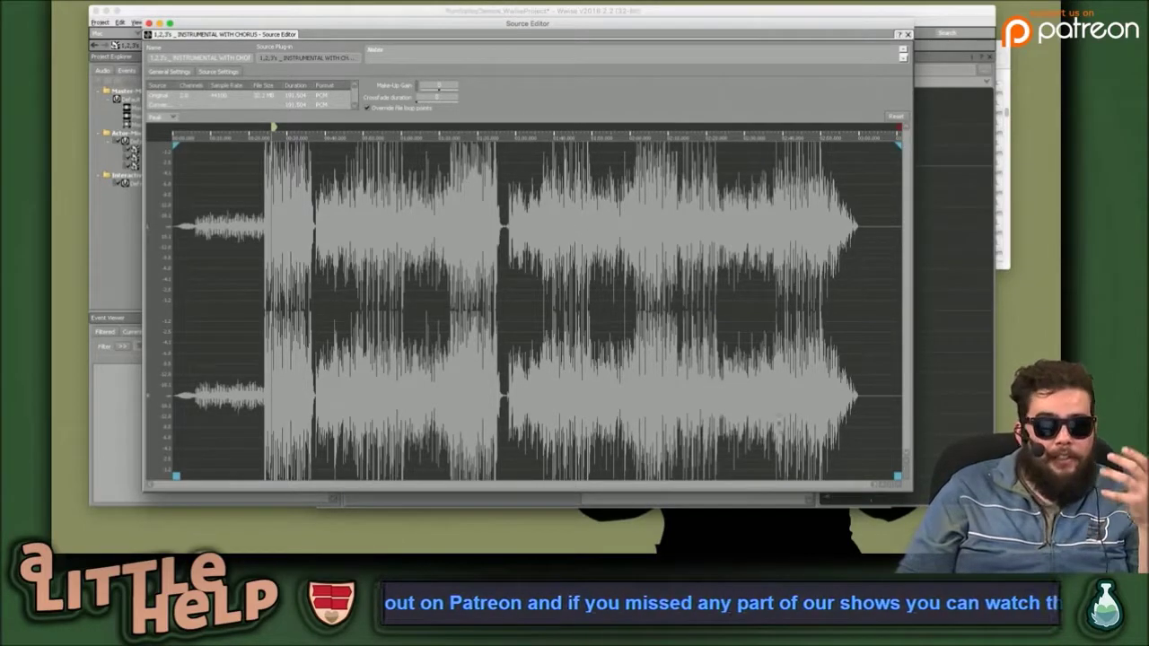
{"action": "left_click_drag", "start_coordinate": [907, 492], "coordinate": [1024, 512]}
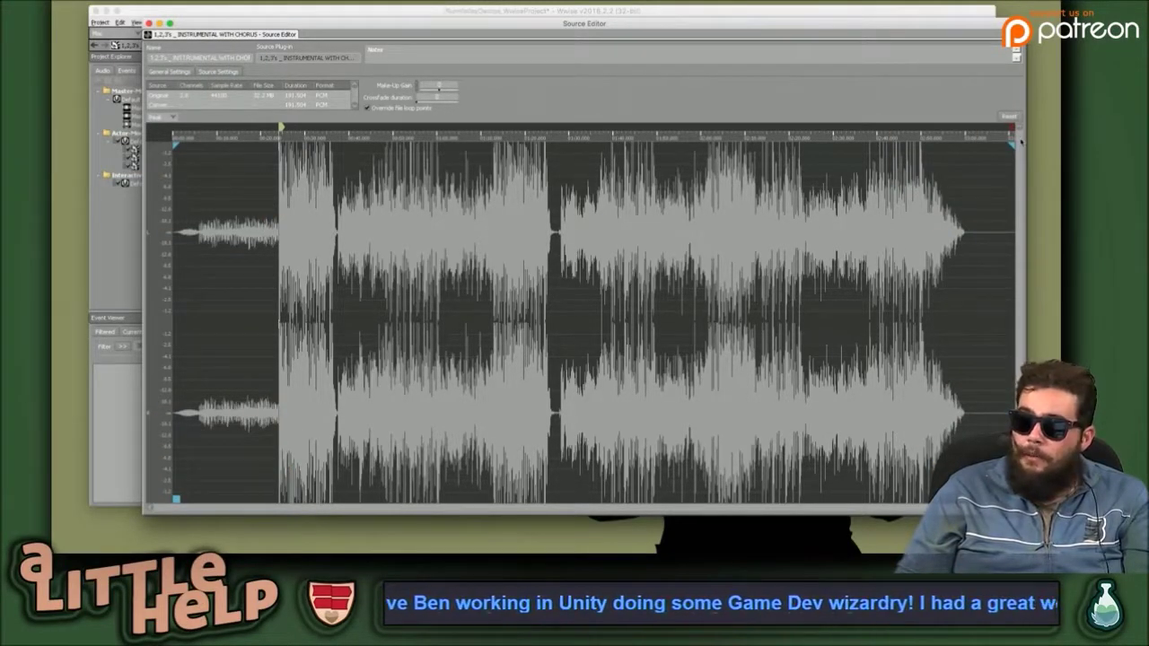
{"action": "mouse_move", "coordinate": [1011, 126]}
{"action": "left_mouse_down"}
{"action": "mouse_move", "coordinate": [832, 129]}
{"action": "mouse_move", "coordinate": [917, 129]}
{"action": "left_mouse_up"}
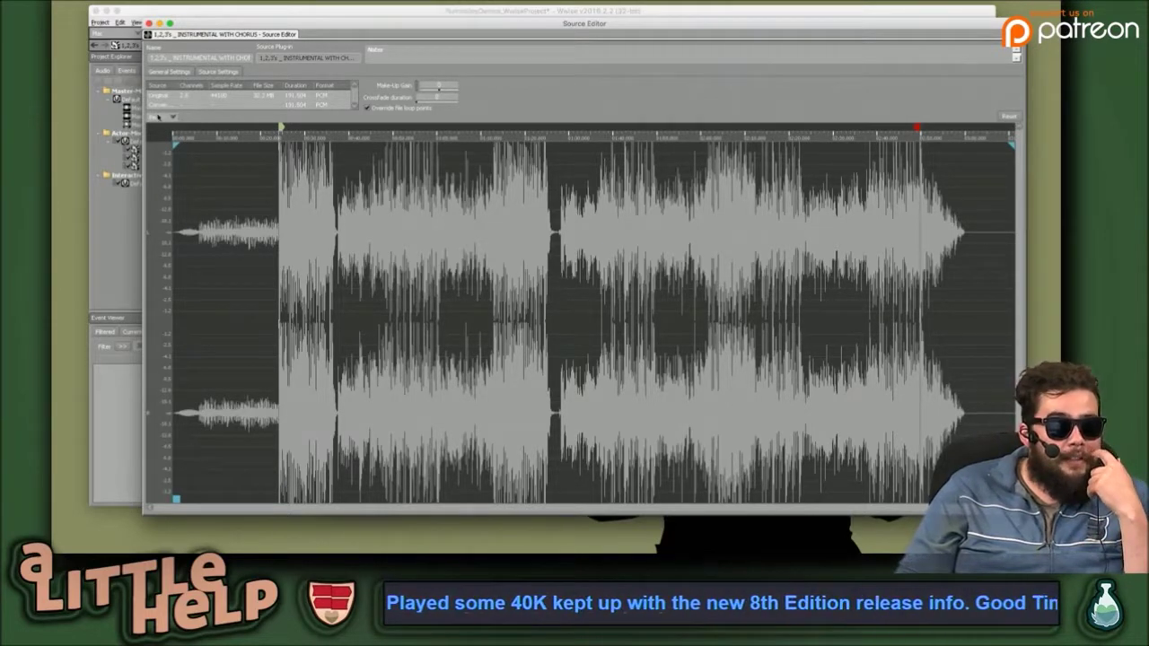
Toggle the waveform between combined and stereo peaks display, and nudge the loop start slightly earlier.
{"action": "left_click", "coordinate": [160, 118]}
{"action": "left_click", "coordinate": [164, 133]}
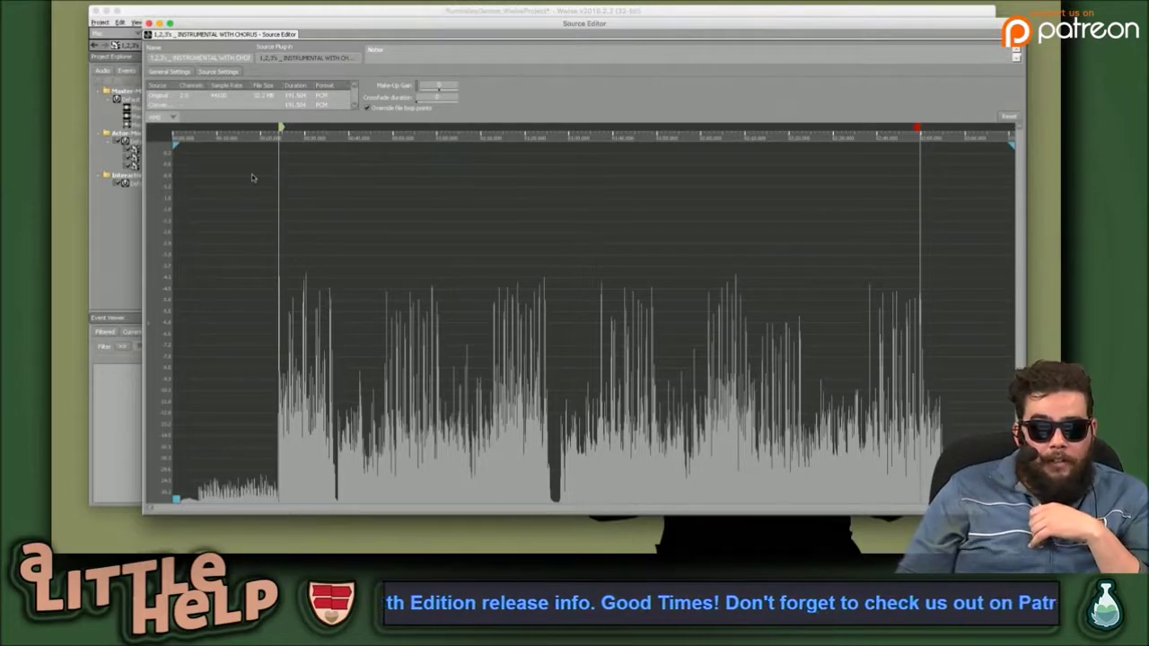
{"action": "left_click", "coordinate": [171, 118]}
{"action": "left_click", "coordinate": [166, 131]}
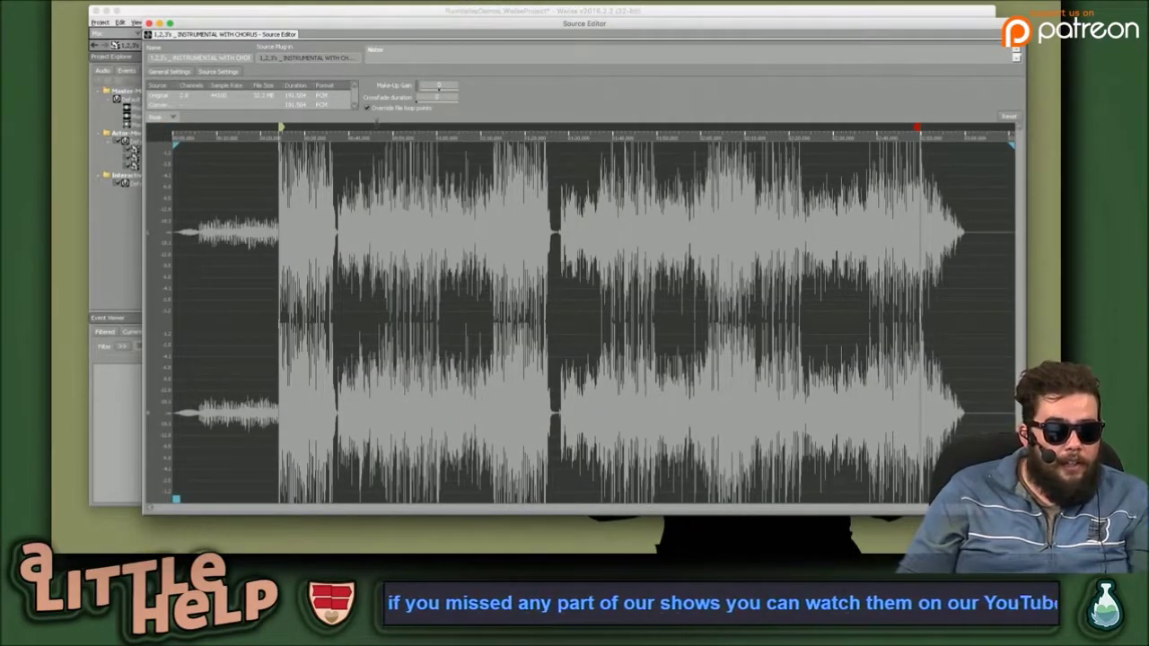
{"action": "left_click_drag", "start_coordinate": [281, 127], "coordinate": [283, 128]}
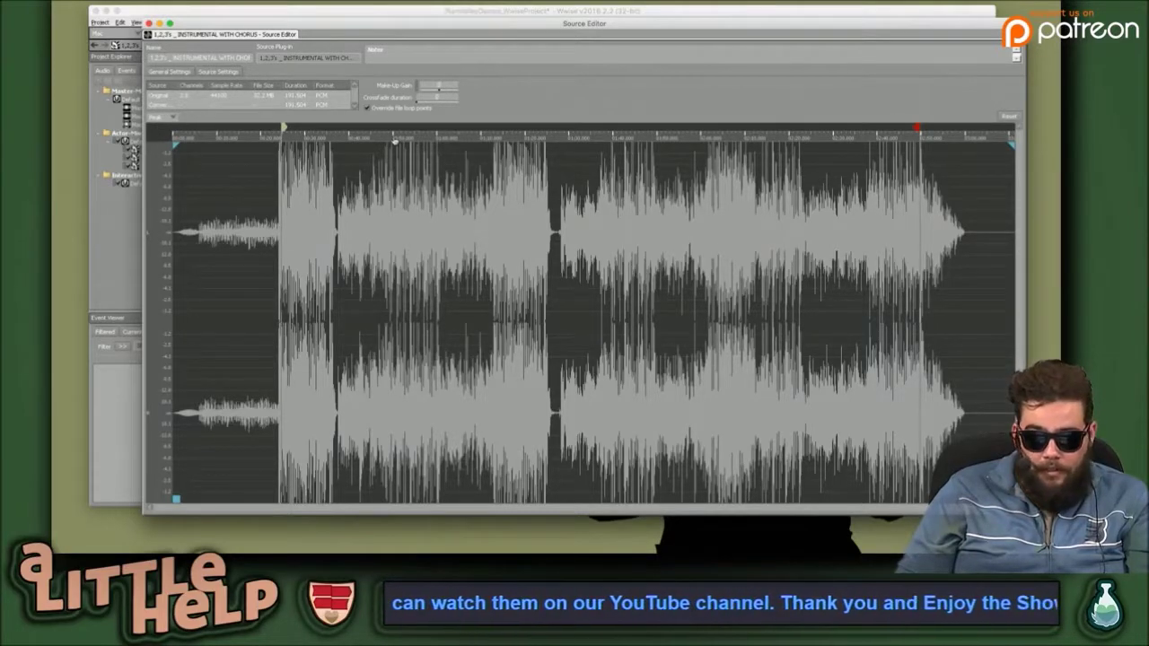
{"action": "key", "text": "super+Tab"}
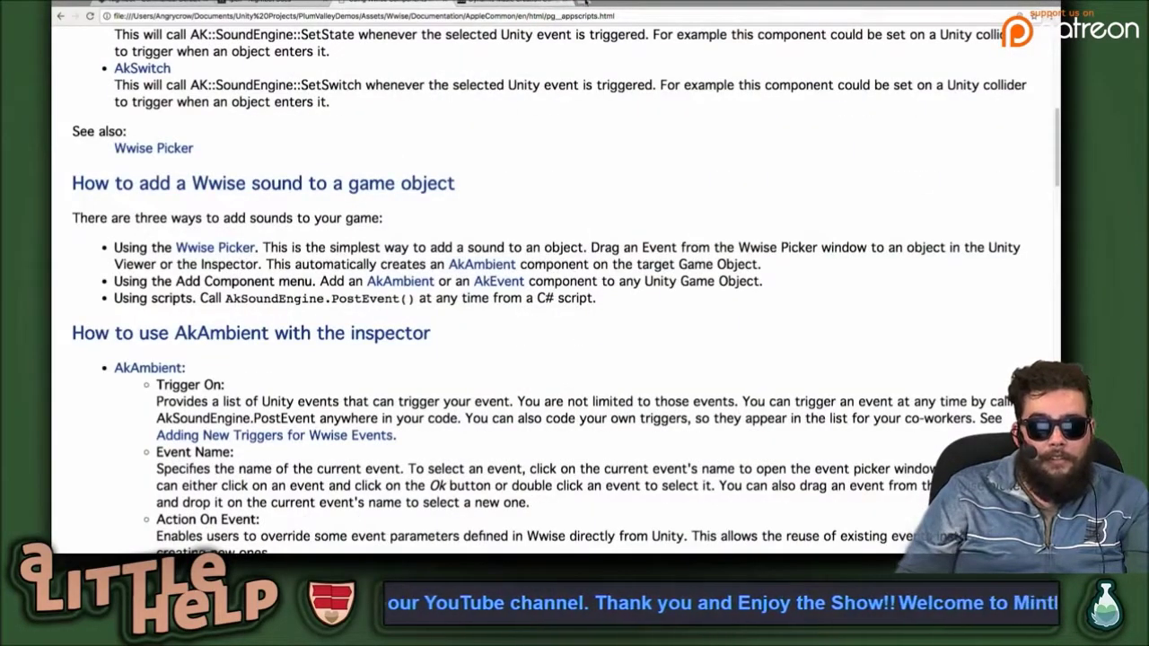
{"action": "key", "text": "super+t"}
{"action": "type", "text": "R"}
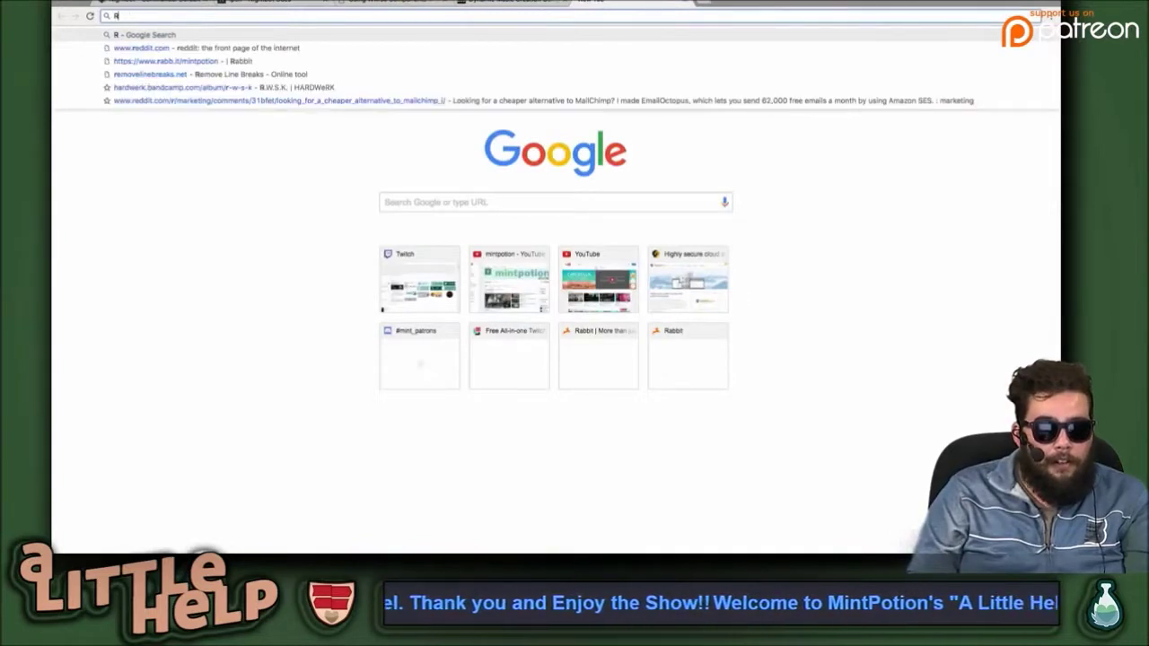
{"action": "type", "text": "MS"}
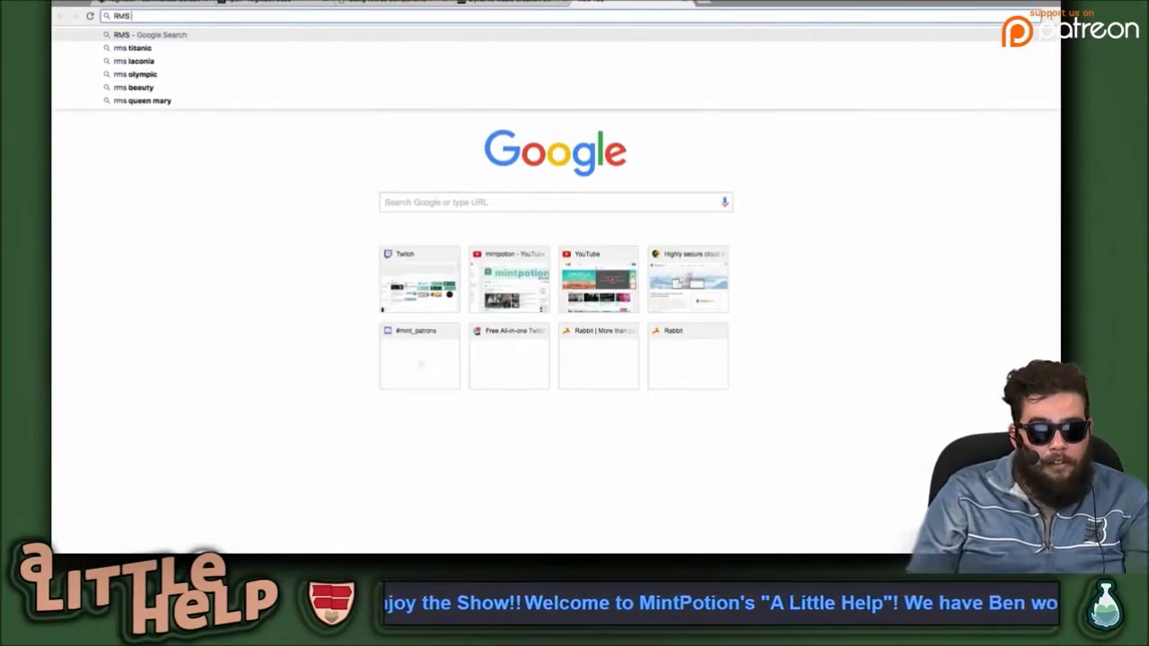
{"action": "type", "text": " root"}
{"action": "key", "text": "Return"}
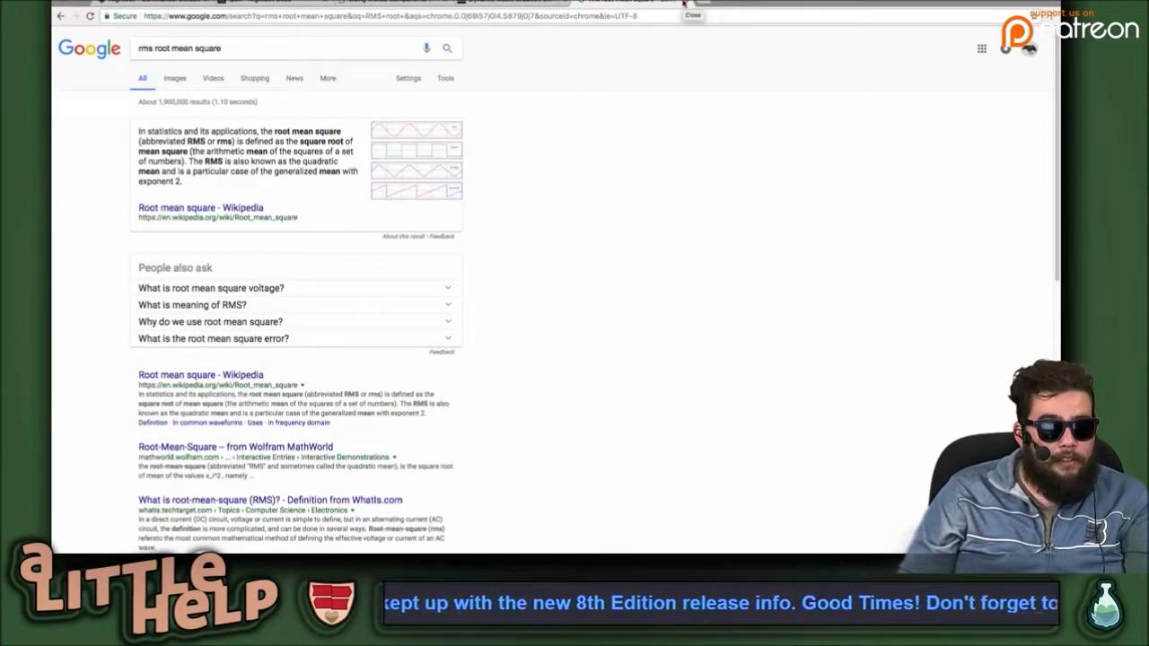
{"action": "left_click", "coordinate": [685, 5]}
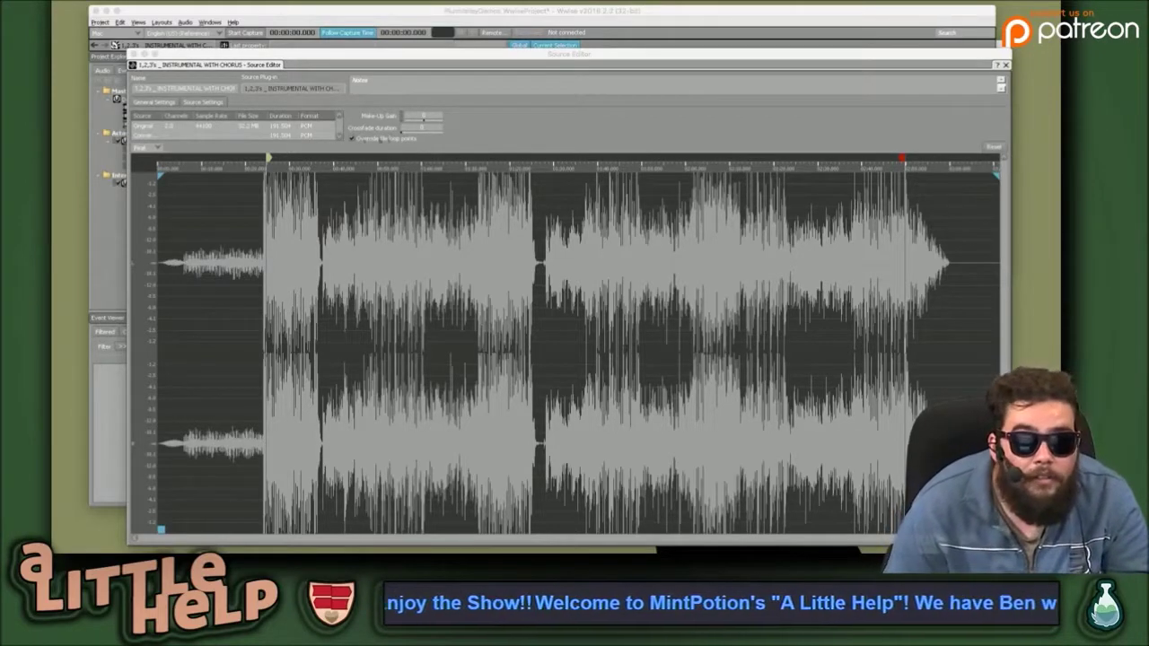
Nudge the loop start slightly earlier and zoom across the INSTRUMENTAL WITH CHORUS waveform to inspect the clip.
{"action": "left_click_drag", "start_coordinate": [299, 57], "coordinate": [288, 36]}
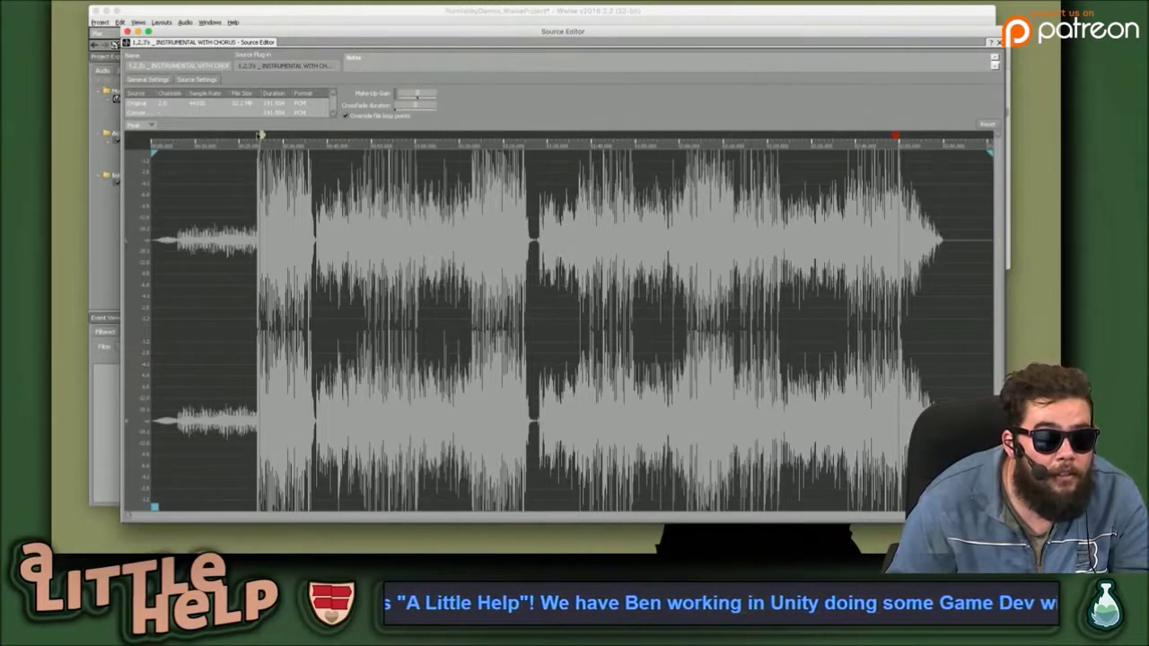
{"action": "left_click_drag", "start_coordinate": [260, 133], "coordinate": [256, 134]}
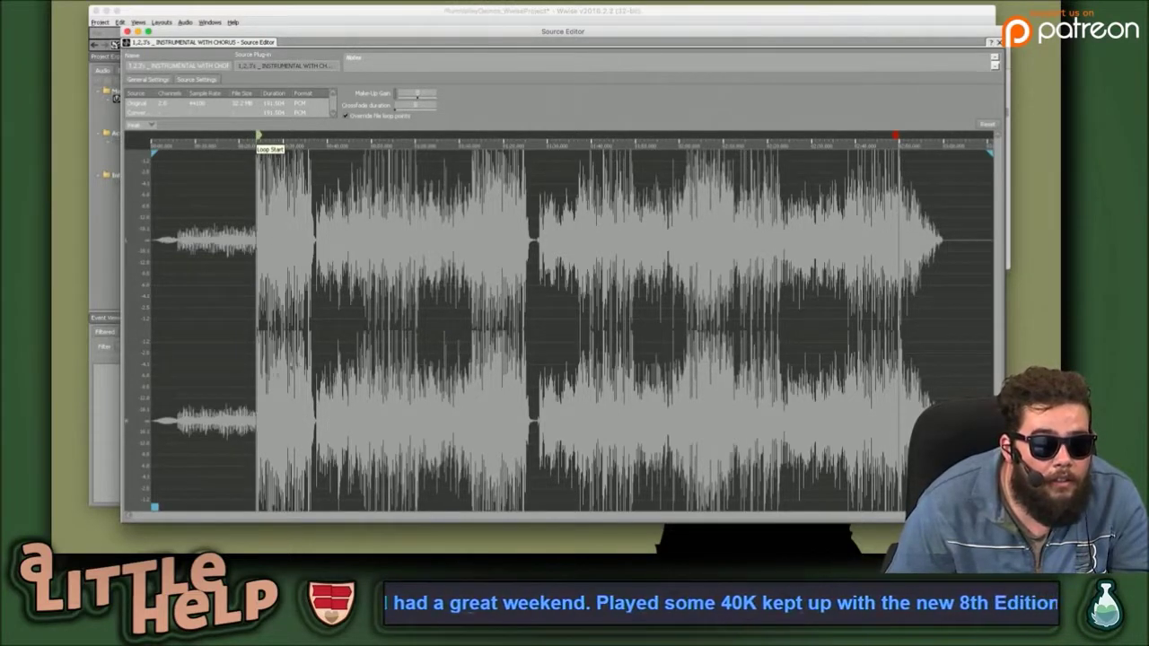
{"action": "mouse_move", "coordinate": [155, 508]}
{"action": "left_mouse_down"}
{"action": "mouse_move", "coordinate": [196, 506]}
{"action": "mouse_move", "coordinate": [154, 507]}
{"action": "left_mouse_up"}
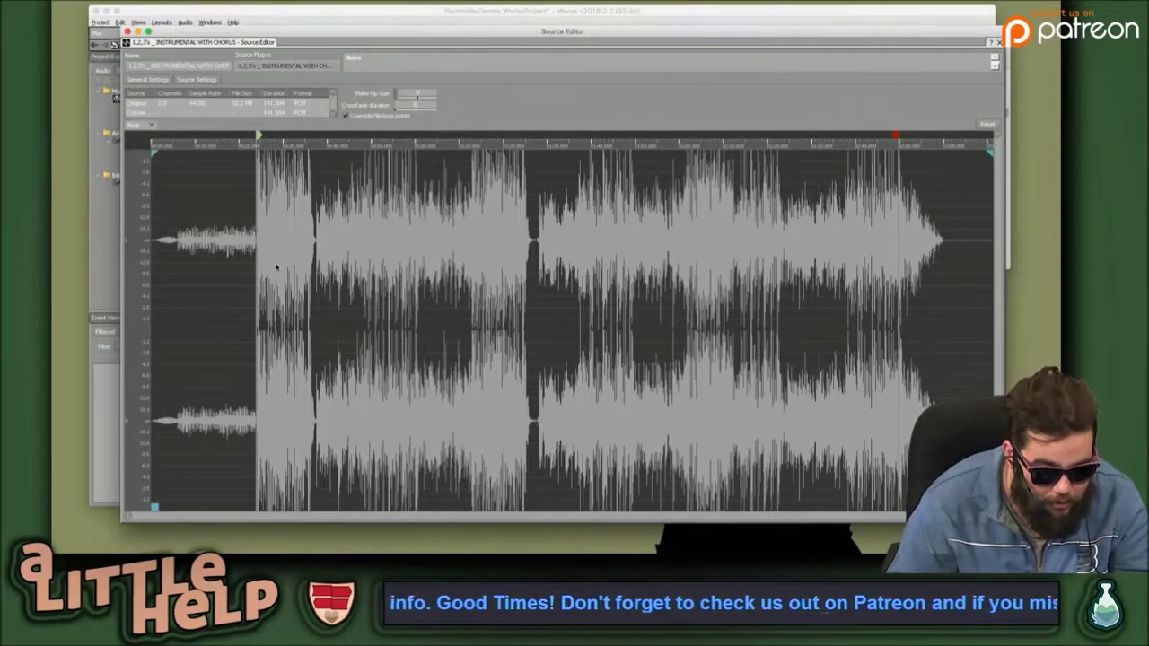
{"action": "scroll", "coordinate": [275, 266], "scroll_direction": "up", "scroll_amount": 5}
{"action": "scroll", "coordinate": [276, 266], "scroll_direction": "down", "scroll_amount": 5}
{"action": "scroll", "coordinate": [276, 266], "scroll_direction": "up", "scroll_amount": 5}
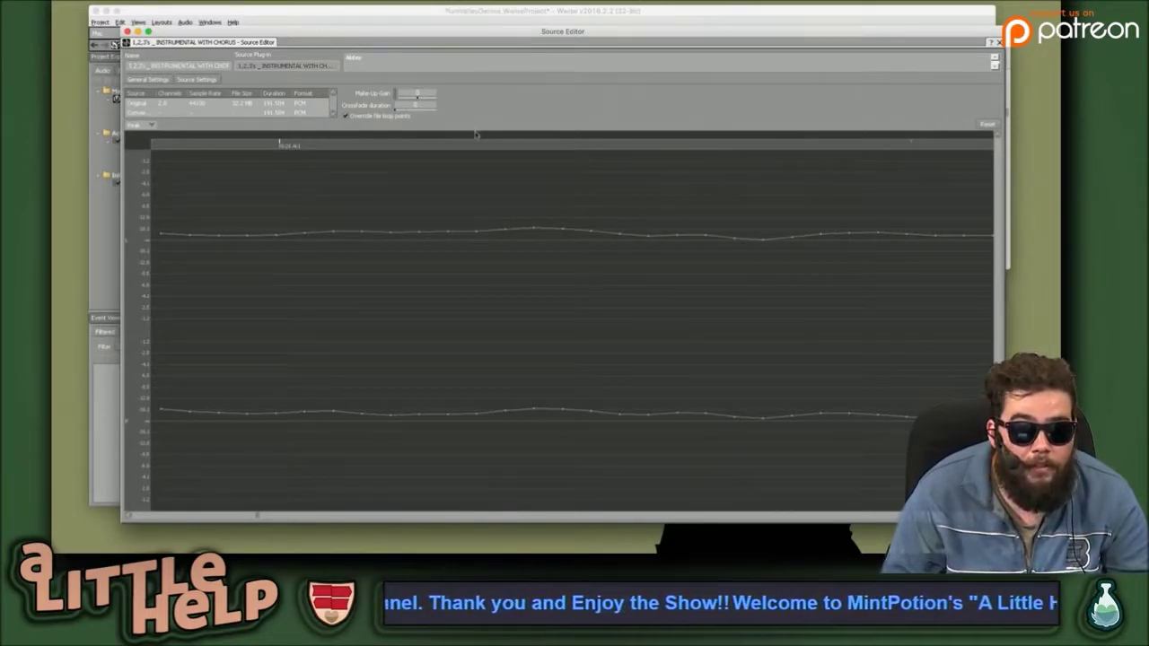
{"action": "scroll", "coordinate": [452, 263], "scroll_direction": "down", "scroll_amount": 5}
{"action": "scroll", "coordinate": [451, 263], "scroll_direction": "up", "scroll_amount": 3}
{"action": "scroll", "coordinate": [452, 263], "scroll_direction": "down", "scroll_amount": 3}
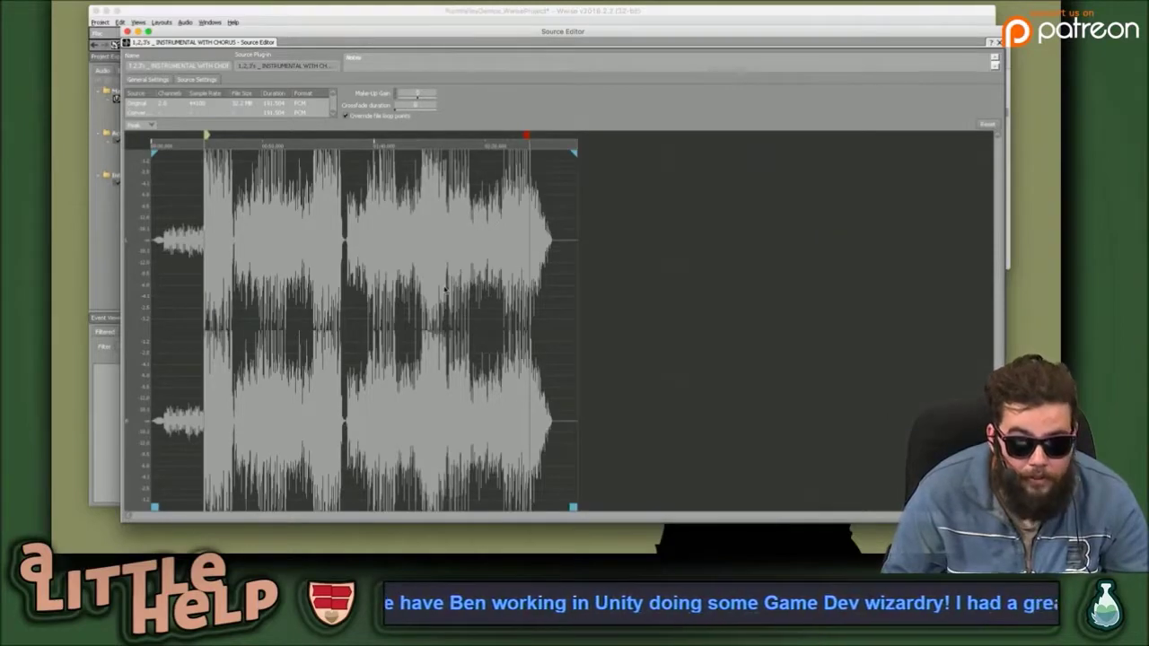
{"action": "scroll", "coordinate": [445, 289], "scroll_direction": "up", "scroll_amount": 4}
{"action": "scroll", "coordinate": [445, 290], "scroll_direction": "down", "scroll_amount": 5}
{"action": "scroll", "coordinate": [444, 289], "scroll_direction": "up", "scroll_amount": 6}
{"action": "scroll", "coordinate": [444, 289], "scroll_direction": "down", "scroll_amount": 4}
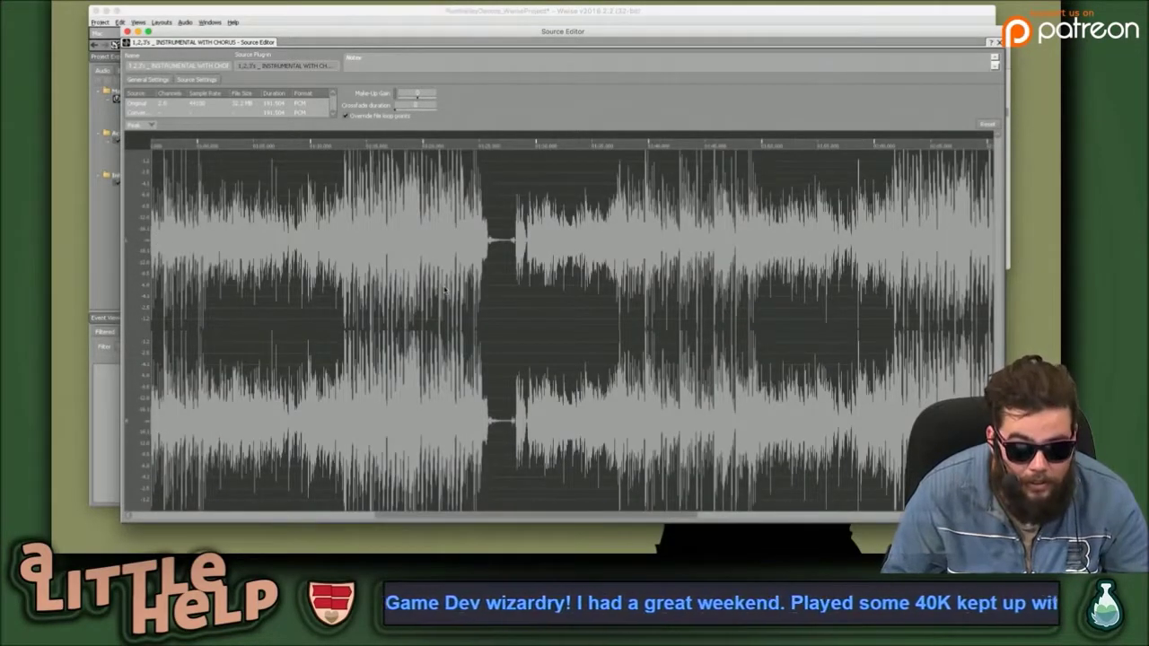
{"action": "scroll", "coordinate": [444, 289], "scroll_direction": "up", "scroll_amount": 4}
{"action": "scroll", "coordinate": [444, 289], "scroll_direction": "down", "scroll_amount": 2}
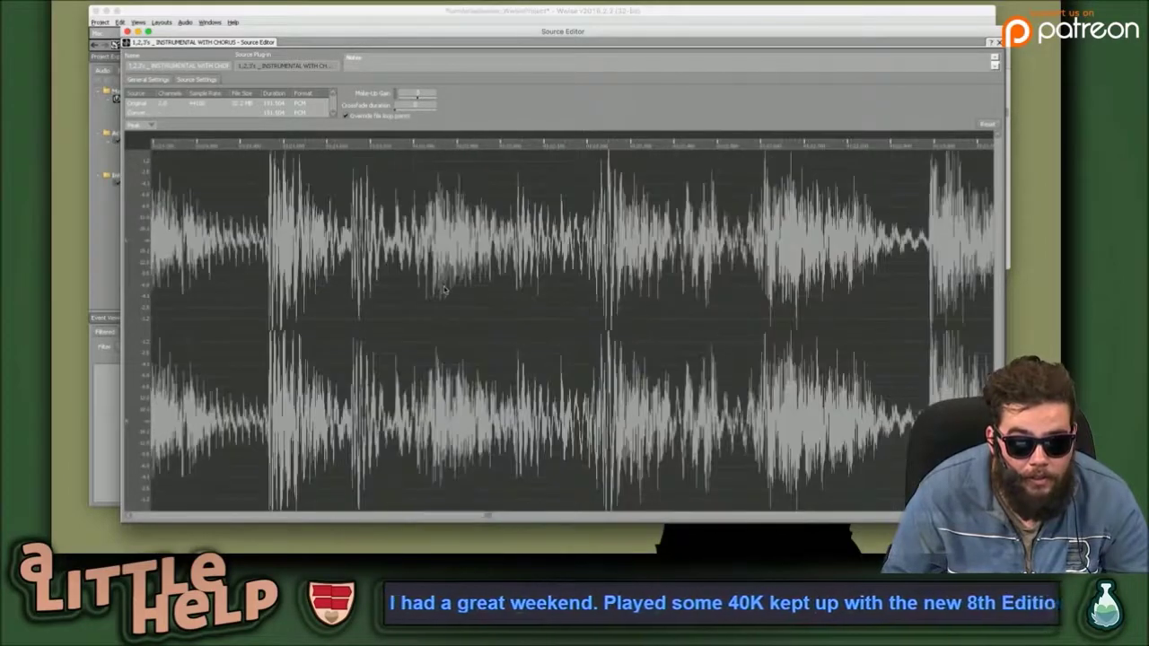
Zoom into the waveform and drag the loop start toward the loud section's onset.
{"action": "left_click_drag", "start_coordinate": [486, 519], "coordinate": [357, 509]}
{"action": "scroll", "coordinate": [340, 444], "scroll_direction": "up", "scroll_amount": 3}
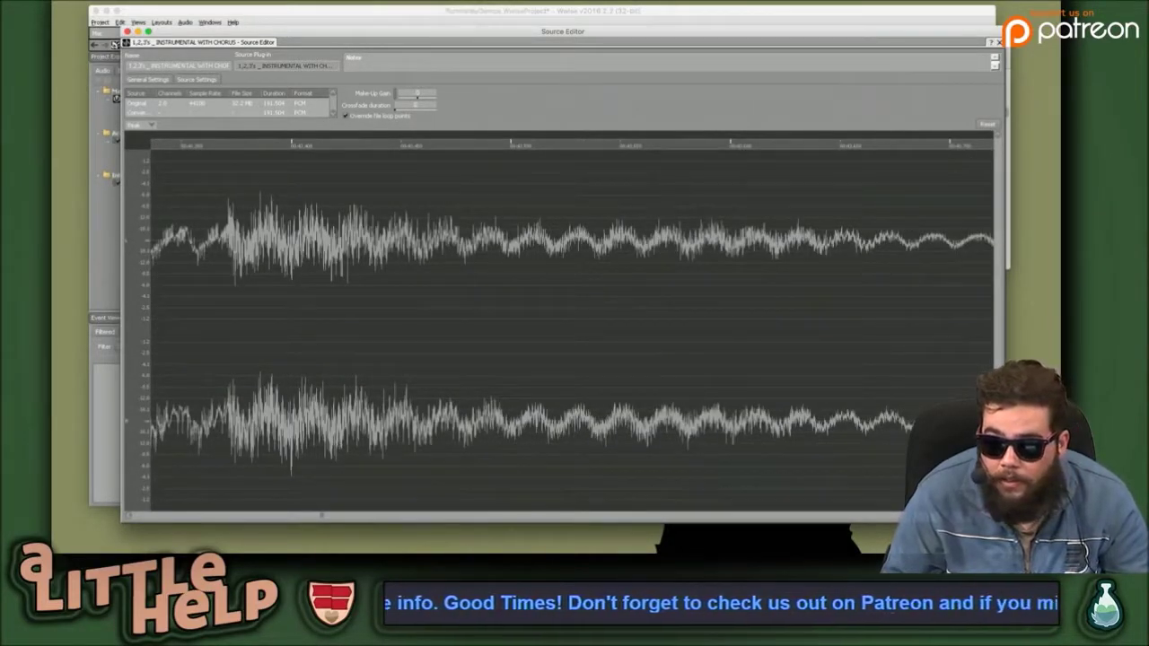
{"action": "scroll", "coordinate": [645, 401], "scroll_direction": "down", "scroll_amount": 3}
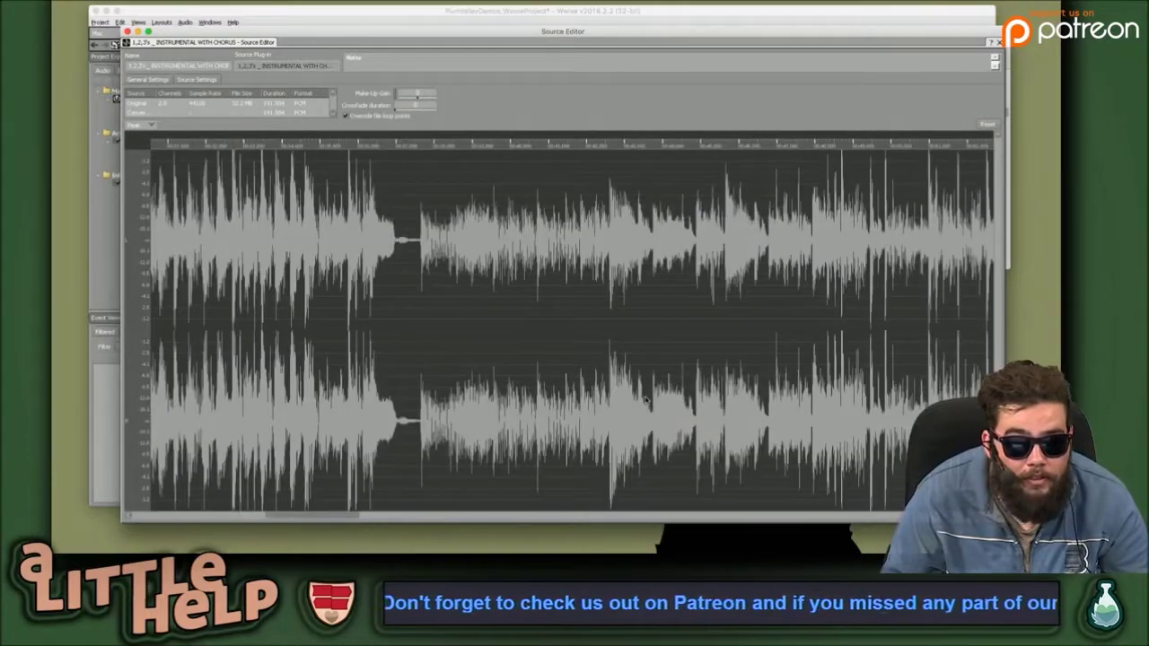
{"action": "left_click_drag", "start_coordinate": [351, 513], "coordinate": [267, 510]}
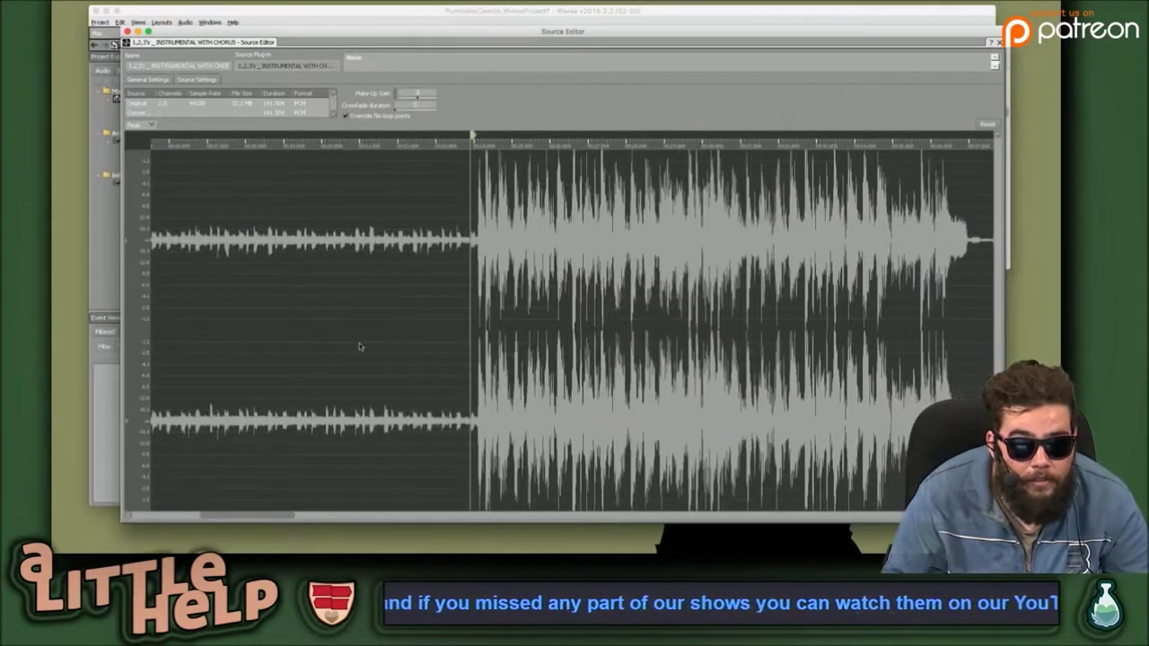
{"action": "scroll", "coordinate": [469, 212], "scroll_direction": "right", "scroll_amount": 10}
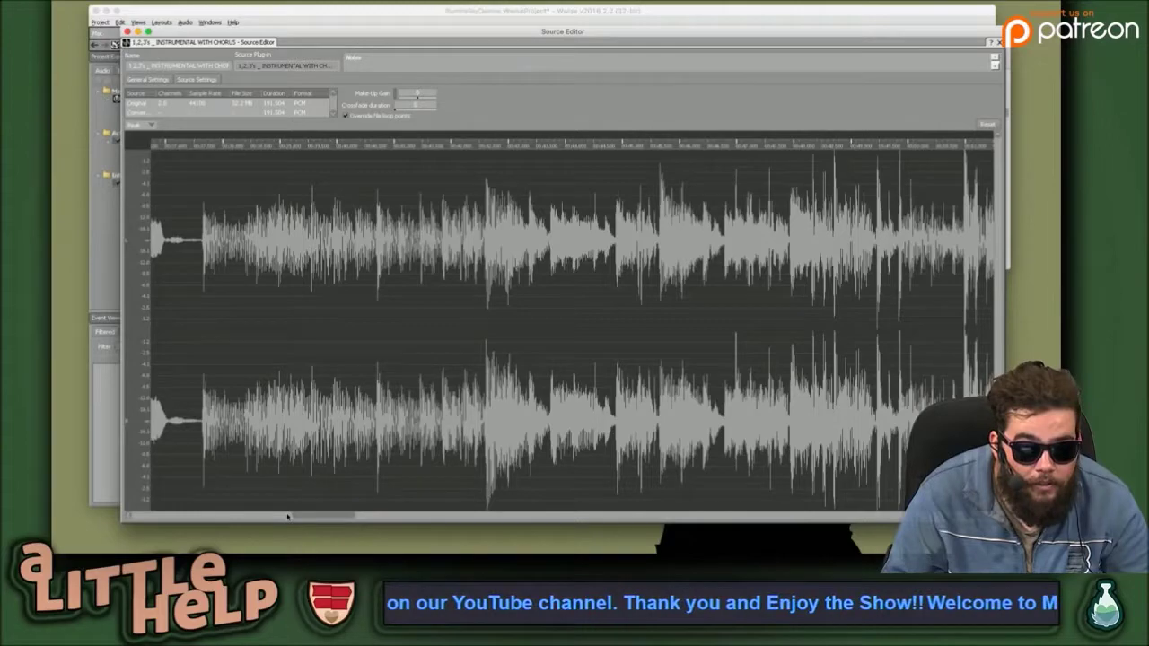
{"action": "left_click_drag", "start_coordinate": [287, 516], "coordinate": [225, 488]}
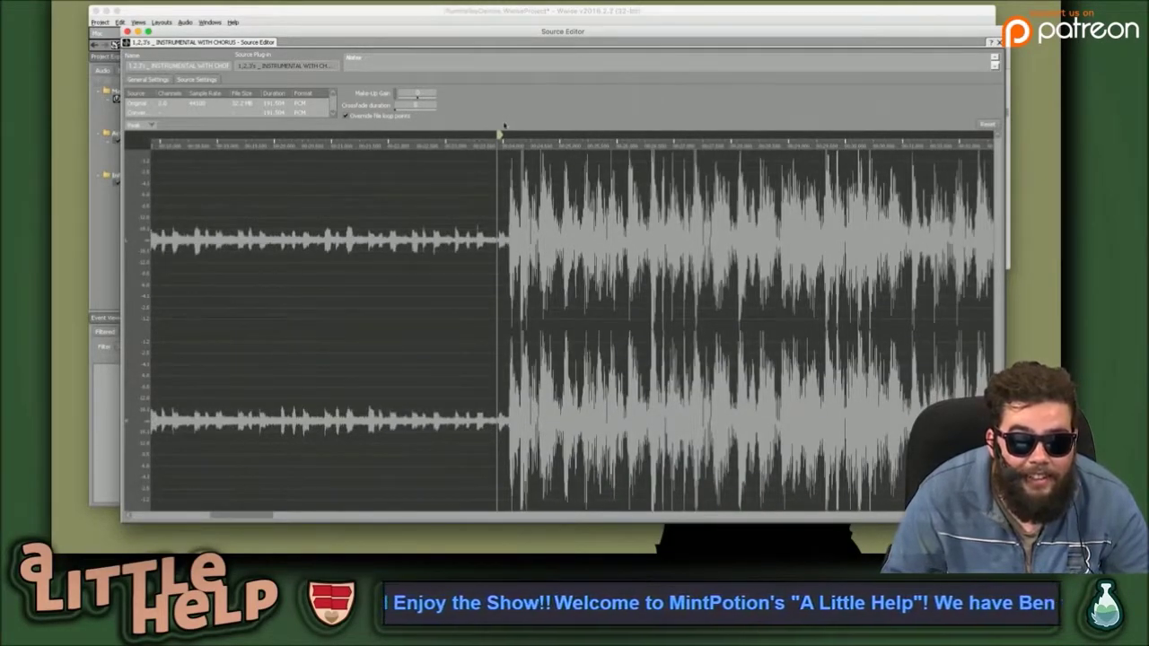
{"action": "left_click_drag", "start_coordinate": [499, 135], "coordinate": [509, 135]}
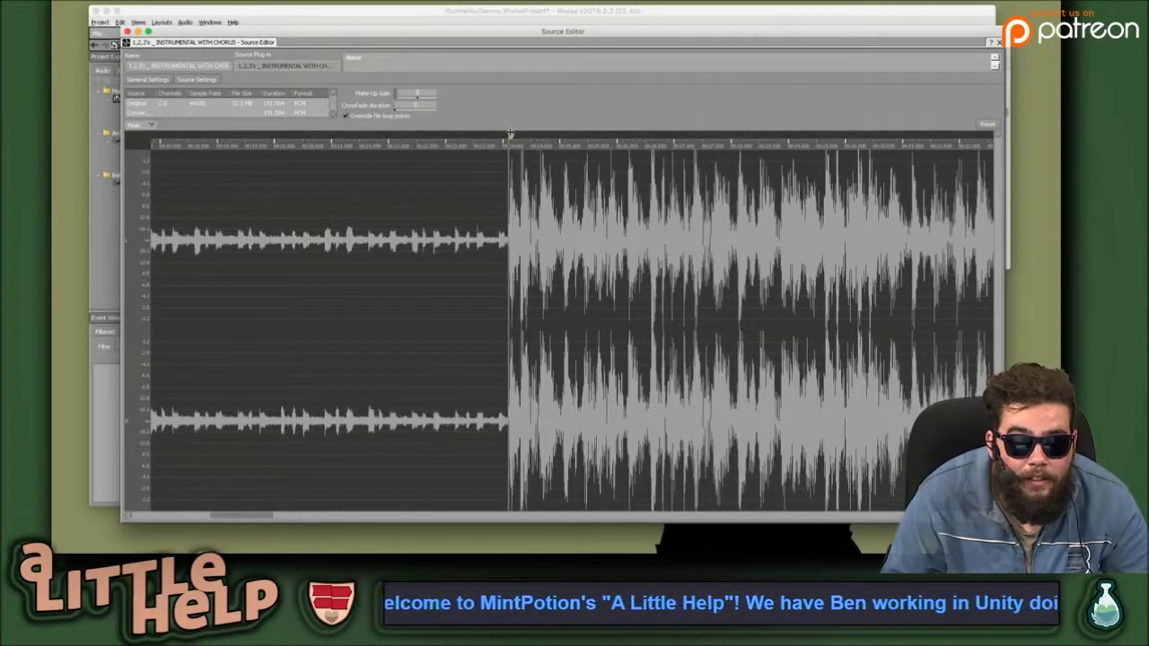
Zoom in closer and shift the loop start precisely onto the loud section's onset.
{"action": "scroll", "coordinate": [513, 246], "scroll_direction": "up", "scroll_amount": 2}
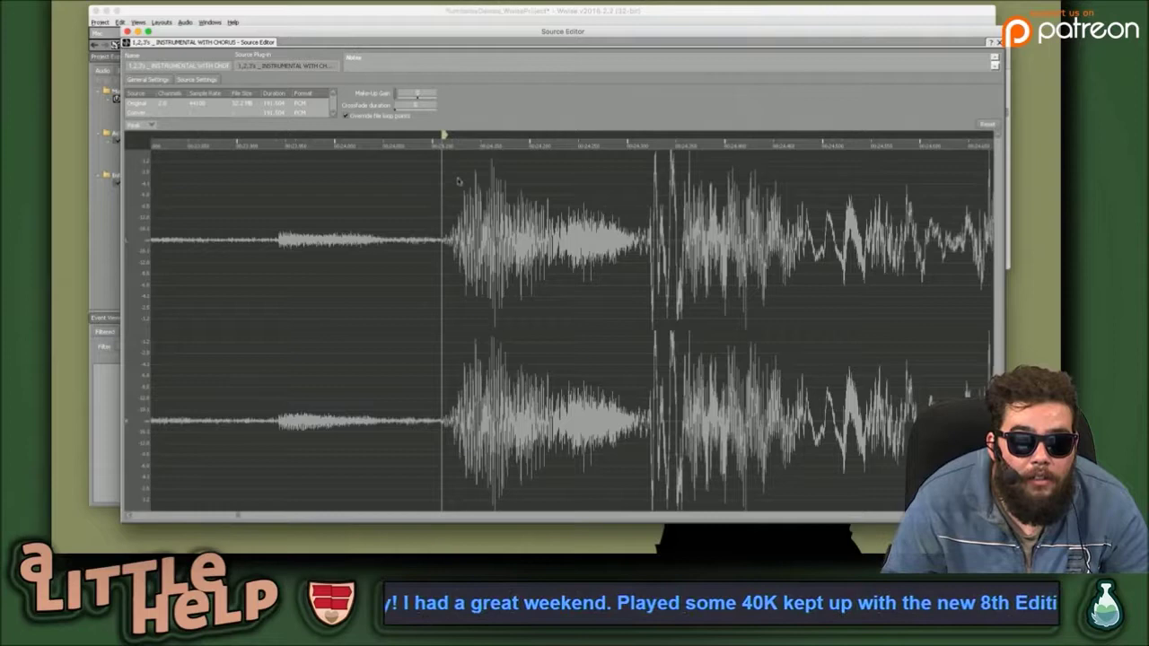
{"action": "scroll", "coordinate": [448, 207], "scroll_direction": "up", "scroll_amount": 3}
{"action": "scroll", "coordinate": [448, 206], "scroll_direction": "down", "scroll_amount": 2}
{"action": "scroll", "coordinate": [447, 206], "scroll_direction": "up", "scroll_amount": 2}
{"action": "scroll", "coordinate": [447, 207], "scroll_direction": "down", "scroll_amount": 2}
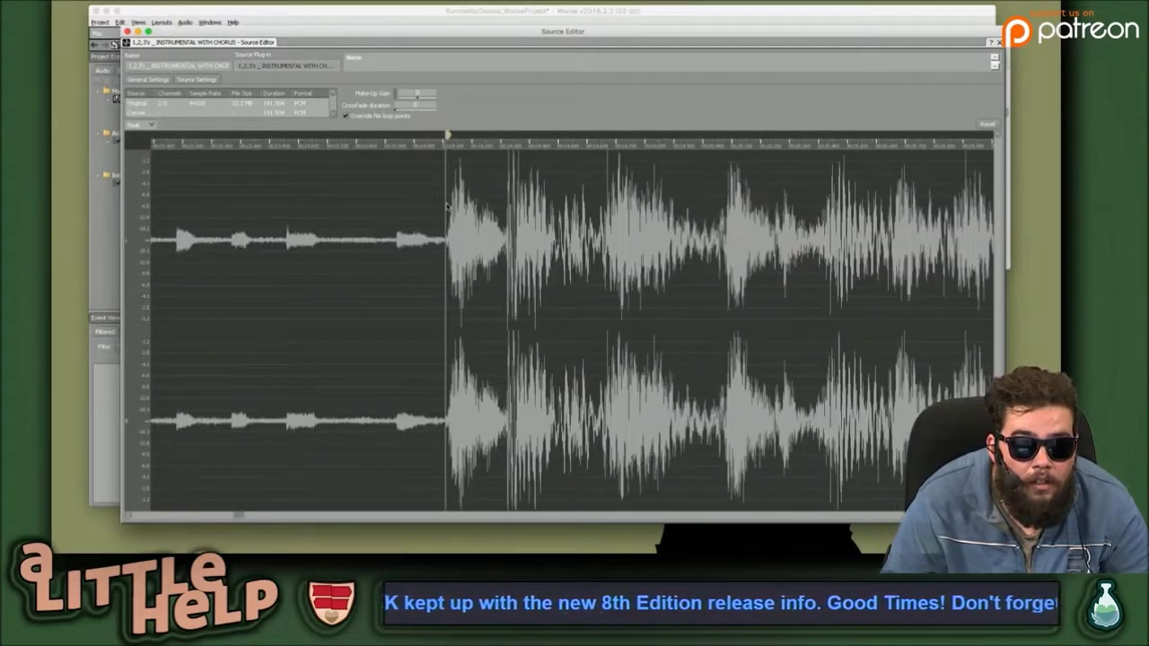
{"action": "scroll", "coordinate": [448, 206], "scroll_direction": "up", "scroll_amount": 3}
{"action": "scroll", "coordinate": [447, 207], "scroll_direction": "down", "scroll_amount": 3}
{"action": "scroll", "coordinate": [447, 206], "scroll_direction": "up", "scroll_amount": 1}
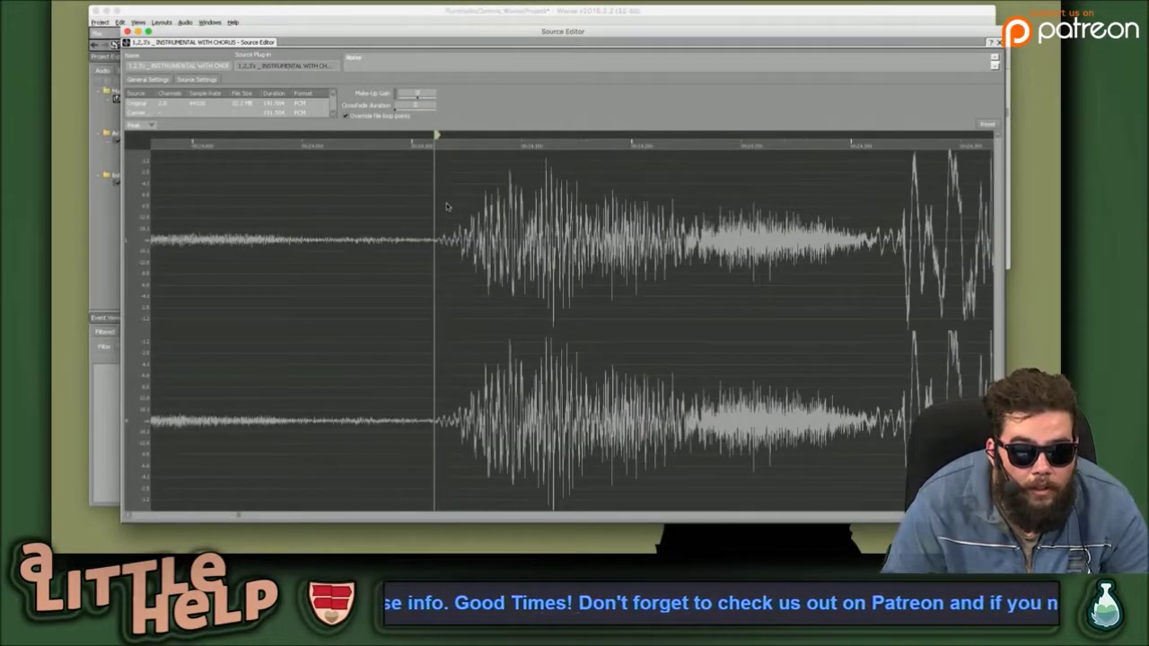
{"action": "scroll", "coordinate": [427, 183], "scroll_direction": "up", "scroll_amount": 3}
{"action": "scroll", "coordinate": [426, 183], "scroll_direction": "down", "scroll_amount": 2}
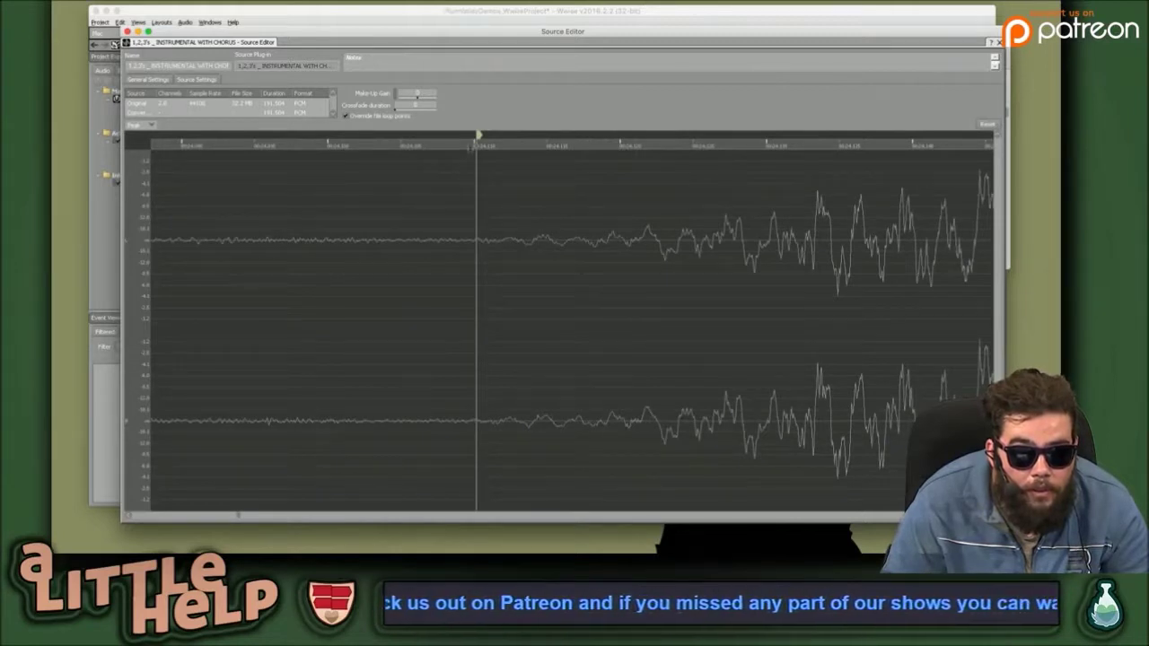
{"action": "mouse_move", "coordinate": [478, 134]}
{"action": "left_mouse_down"}
{"action": "mouse_move", "coordinate": [508, 135]}
{"action": "mouse_move", "coordinate": [472, 134]}
{"action": "mouse_move", "coordinate": [492, 134]}
{"action": "left_mouse_up"}
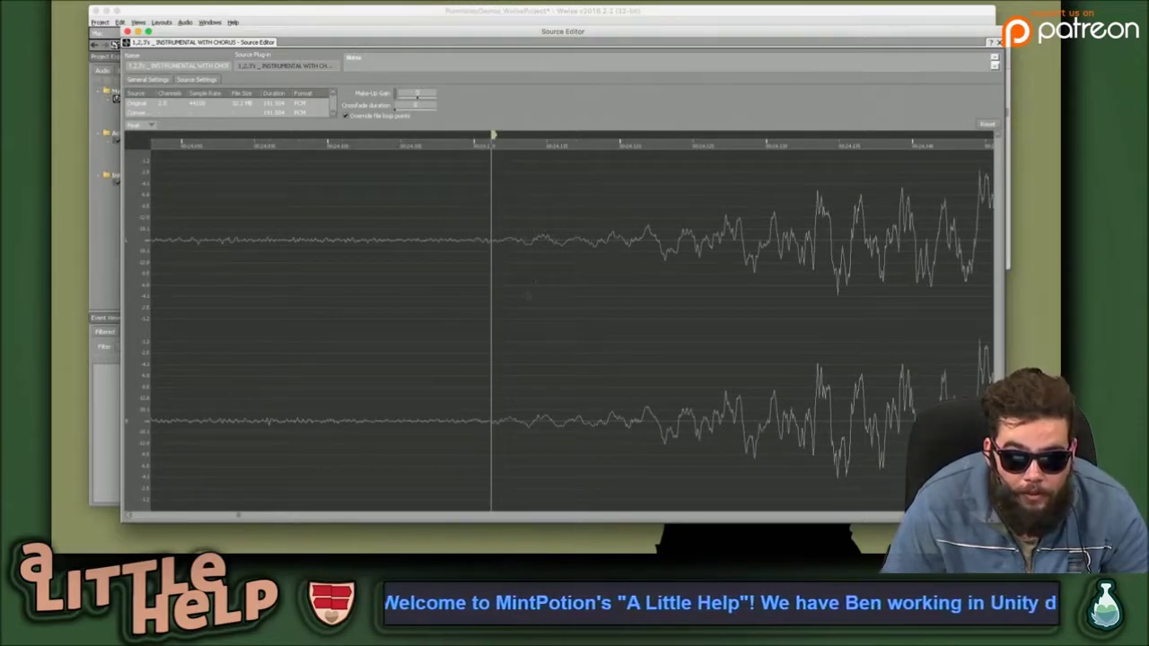
{"action": "scroll", "coordinate": [478, 266], "scroll_direction": "up", "scroll_amount": 2}
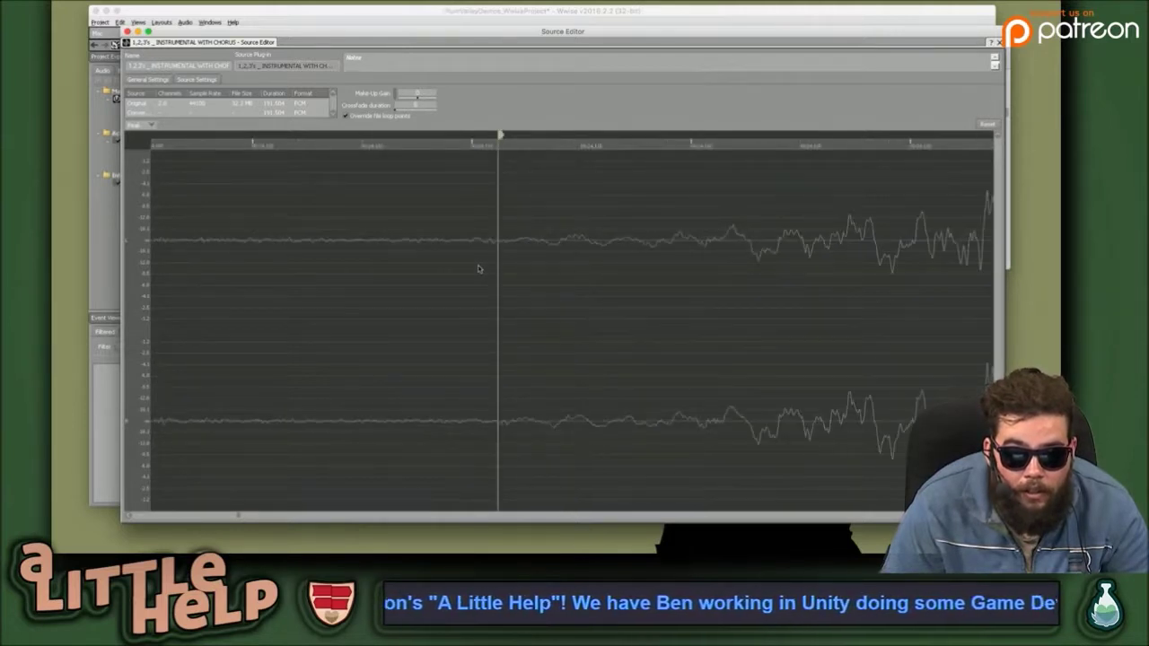
{"action": "scroll", "coordinate": [500, 261], "scroll_direction": "up", "scroll_amount": 2}
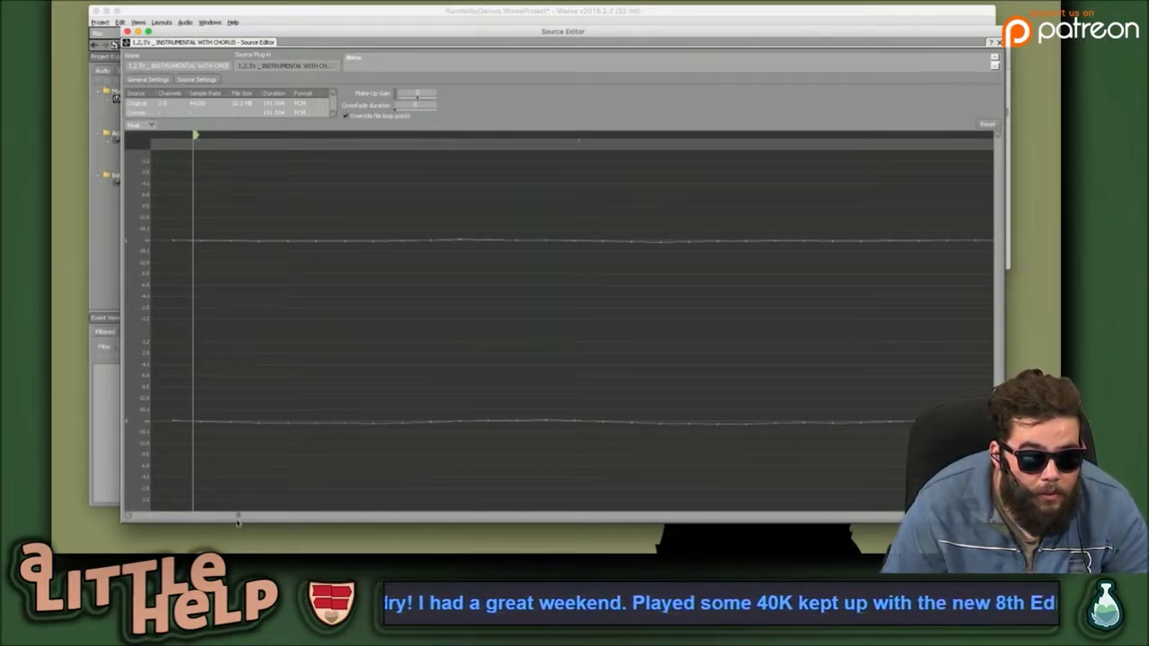
{"action": "scroll", "coordinate": [239, 517], "scroll_direction": "up", "scroll_amount": 3}
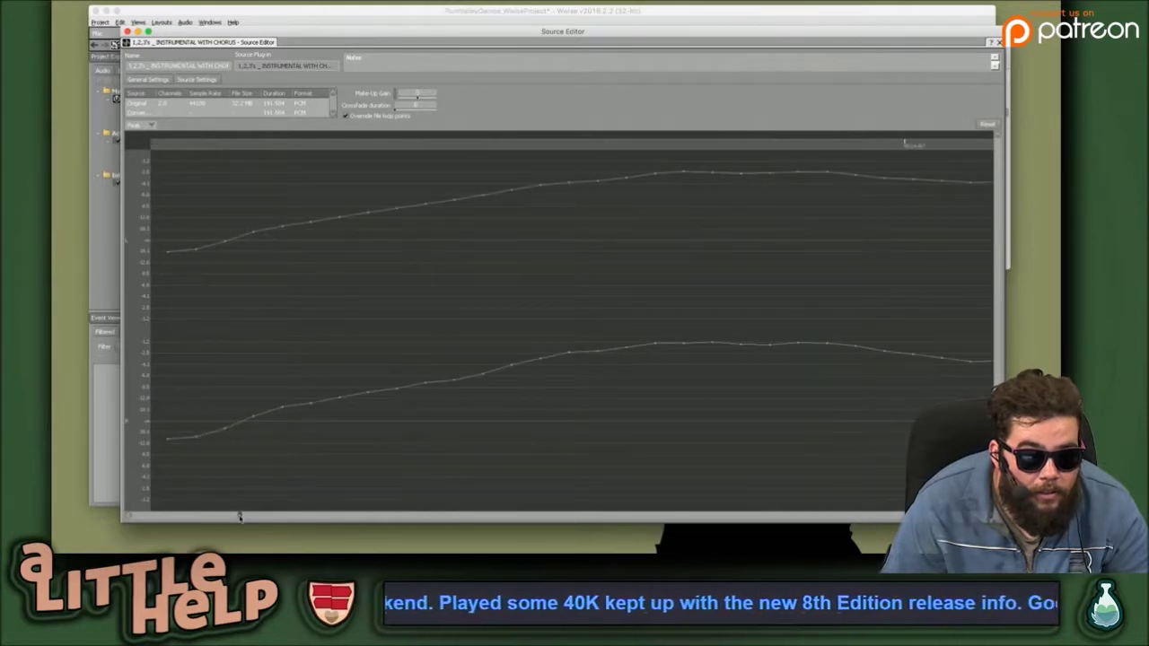
{"action": "scroll", "coordinate": [239, 517], "scroll_direction": "up", "scroll_amount": 3}
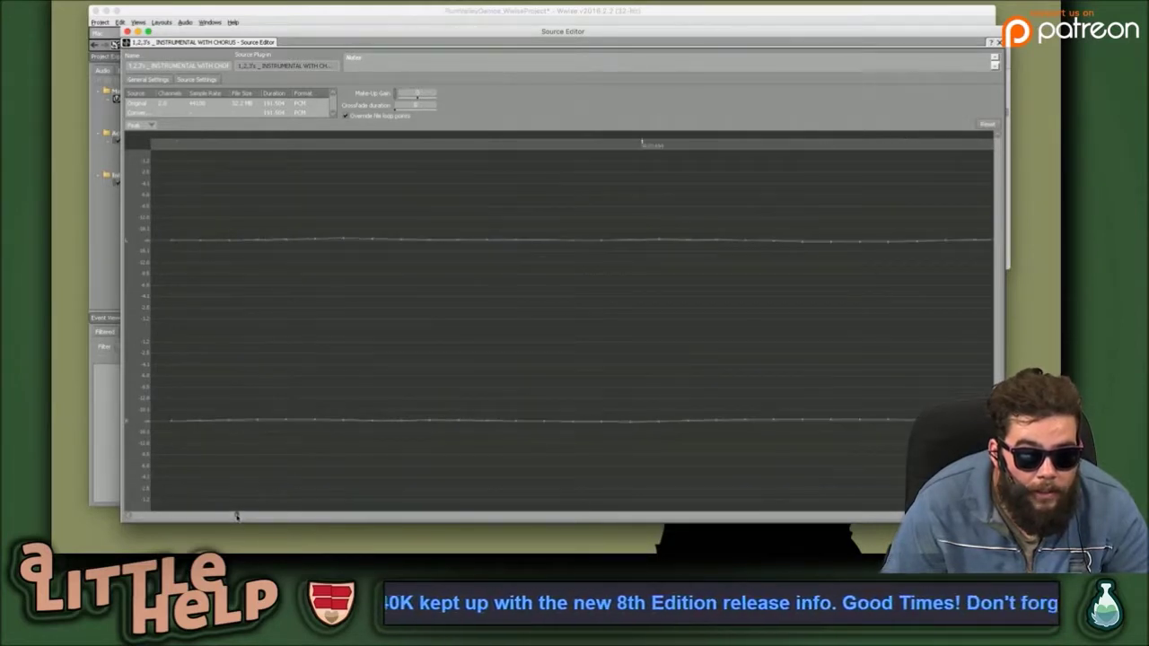
{"action": "scroll", "coordinate": [237, 516], "scroll_direction": "up", "scroll_amount": 3}
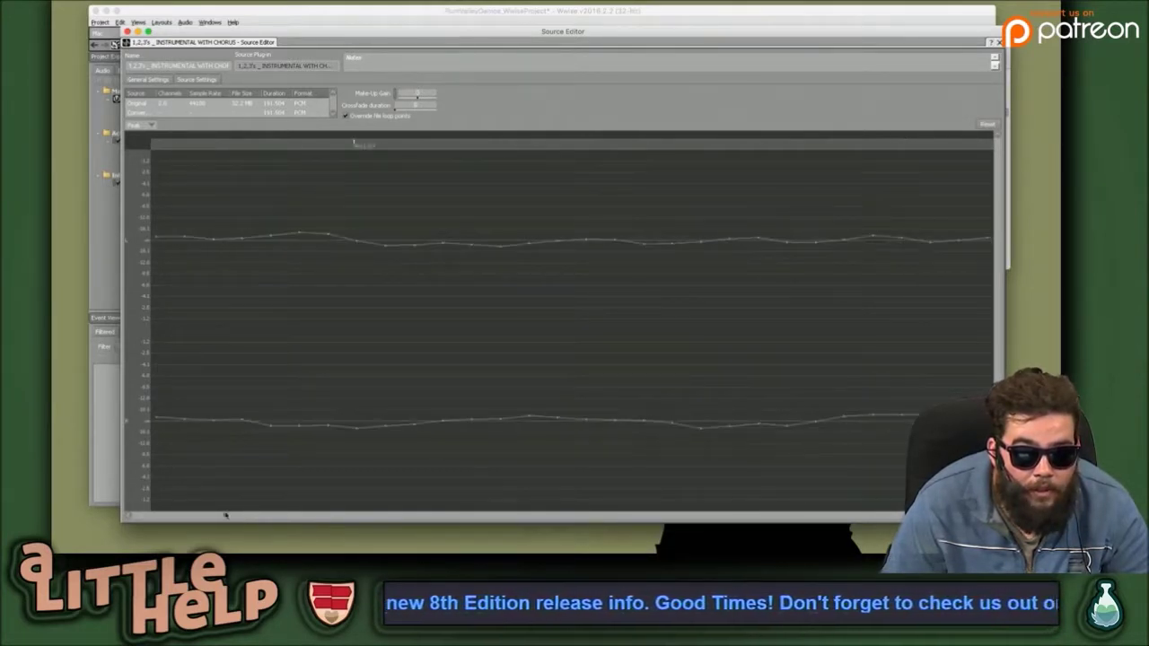
{"action": "scroll", "coordinate": [290, 459], "scroll_direction": "up", "scroll_amount": 2}
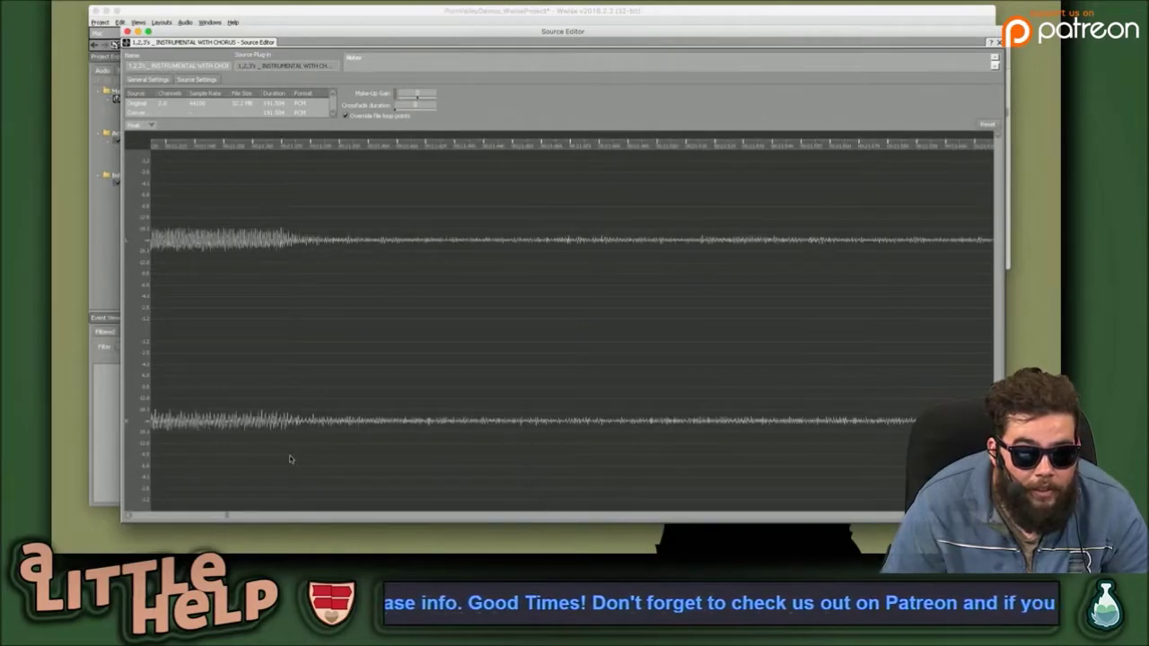
{"action": "scroll", "coordinate": [290, 459], "scroll_direction": "up", "scroll_amount": 3}
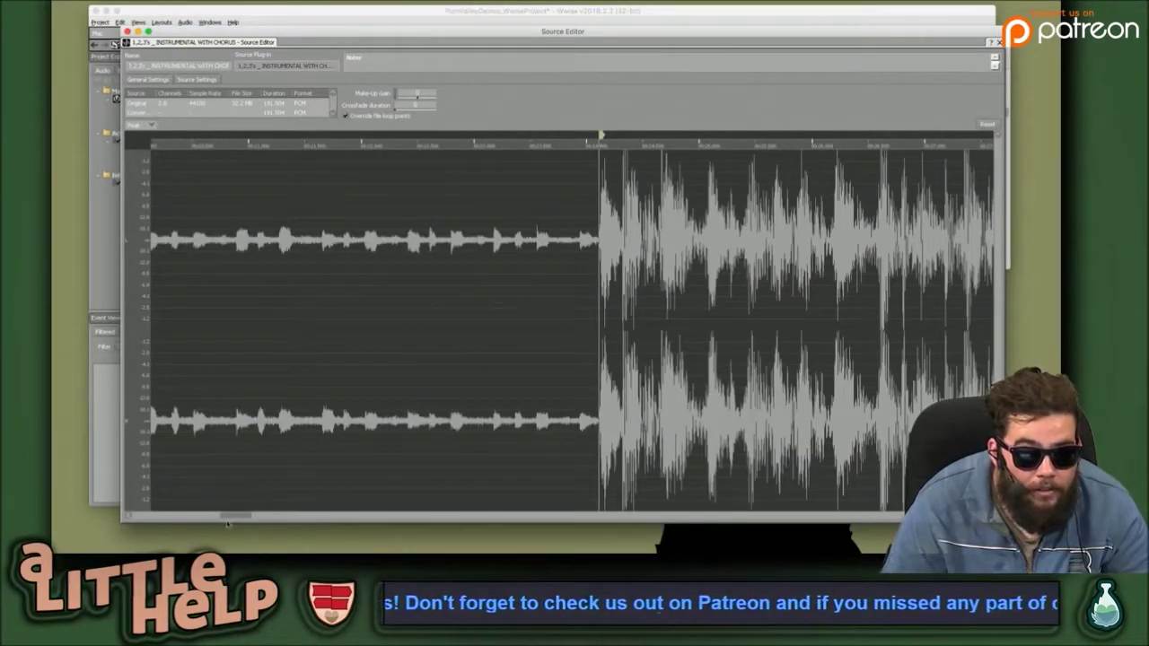
{"action": "left_click_drag", "start_coordinate": [236, 517], "coordinate": [240, 517]}
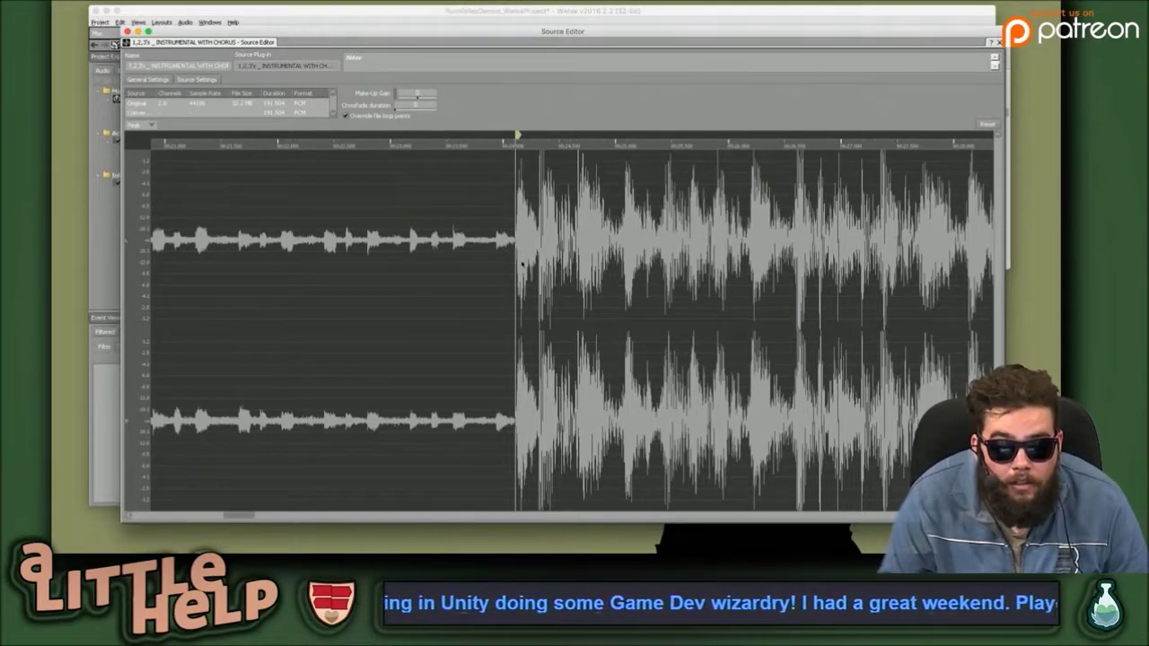
{"action": "scroll", "coordinate": [516, 270], "scroll_direction": "up", "scroll_amount": 5}
{"action": "scroll", "coordinate": [516, 269], "scroll_direction": "down", "scroll_amount": 5}
{"action": "scroll", "coordinate": [516, 269], "scroll_direction": "up", "scroll_amount": 2}
{"action": "scroll", "coordinate": [516, 271], "scroll_direction": "up", "scroll_amount": 4}
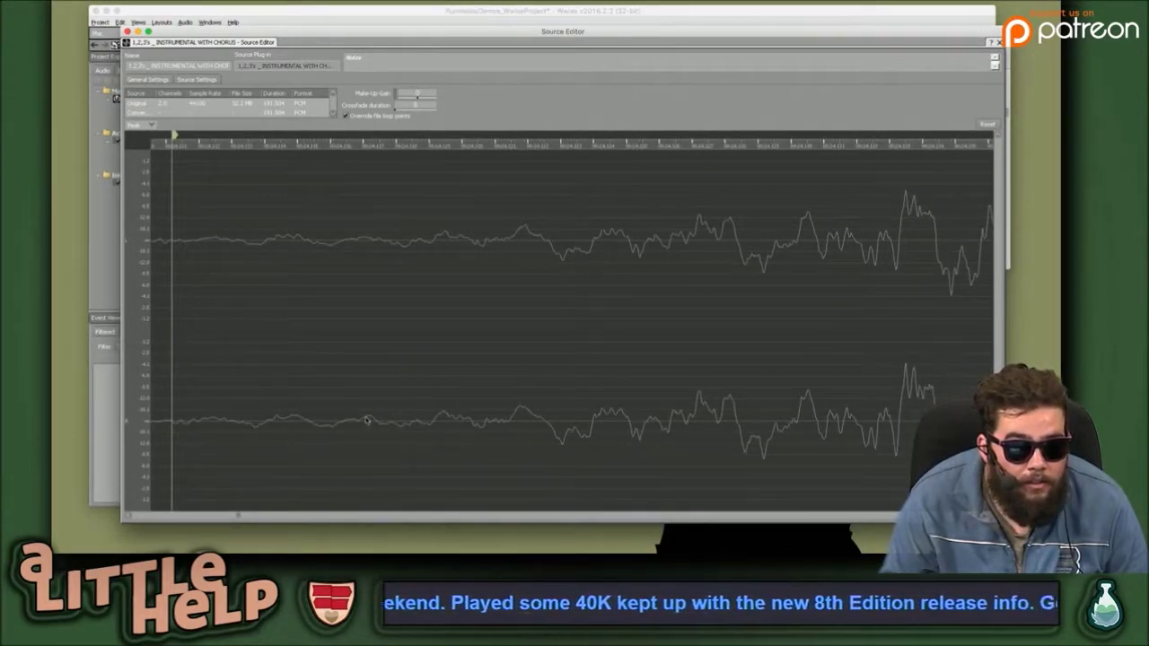
{"action": "scroll", "coordinate": [332, 367], "scroll_direction": "right", "scroll_amount": 1}
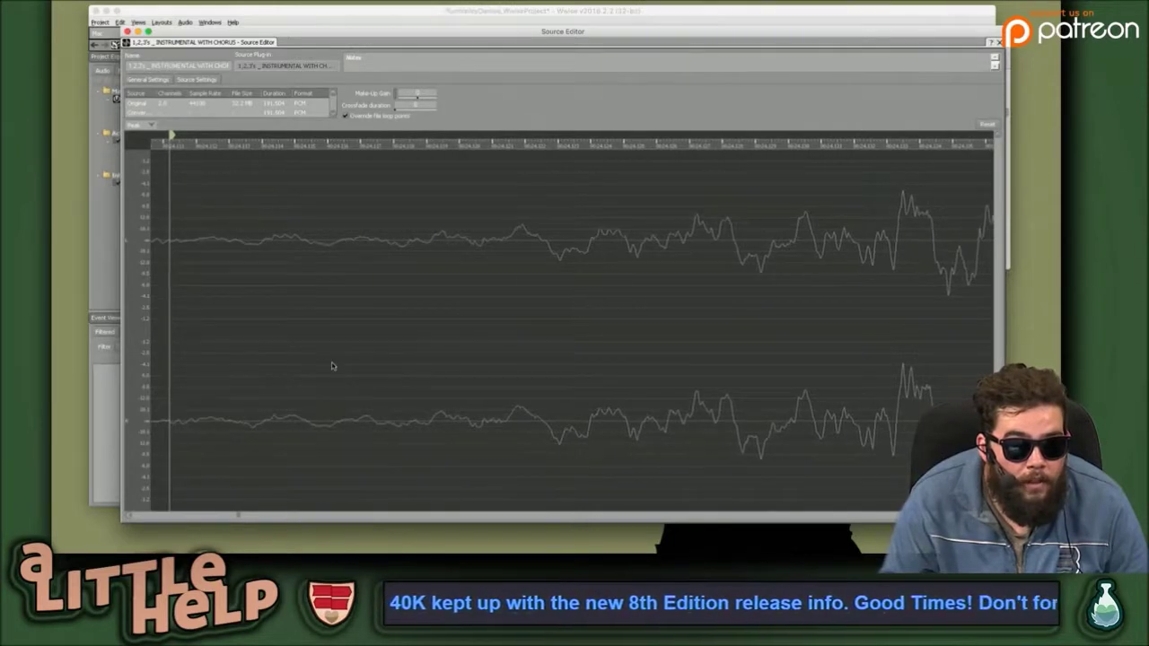
{"action": "scroll", "coordinate": [332, 366], "scroll_direction": "left", "scroll_amount": 3}
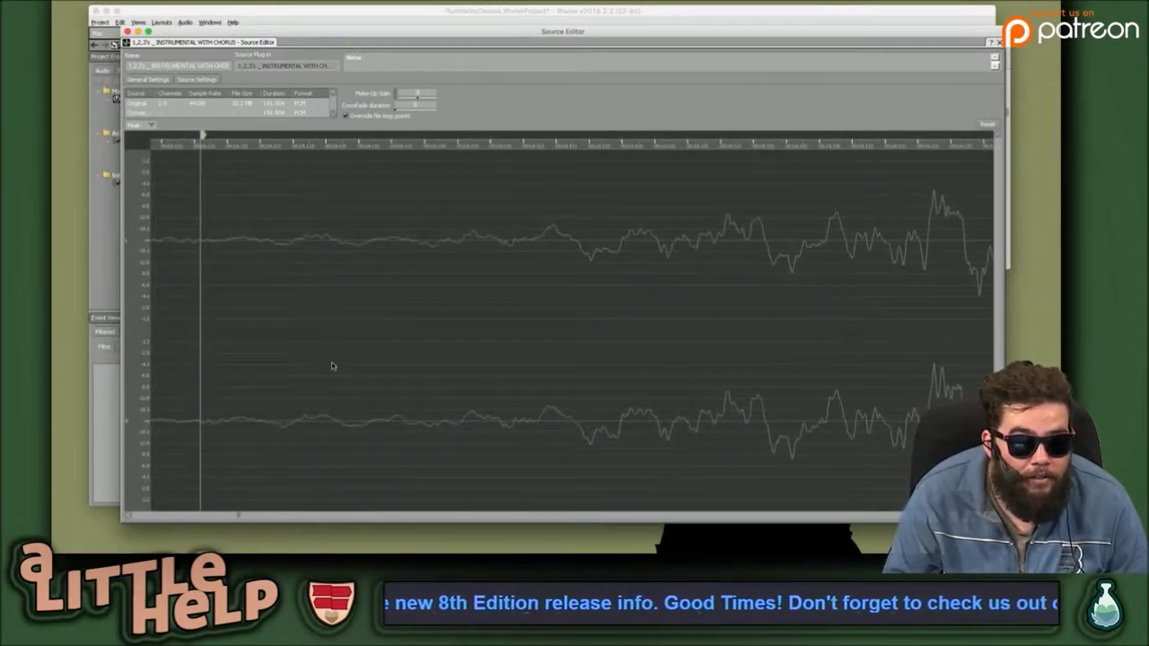
{"action": "scroll", "coordinate": [332, 366], "scroll_direction": "left", "scroll_amount": 3}
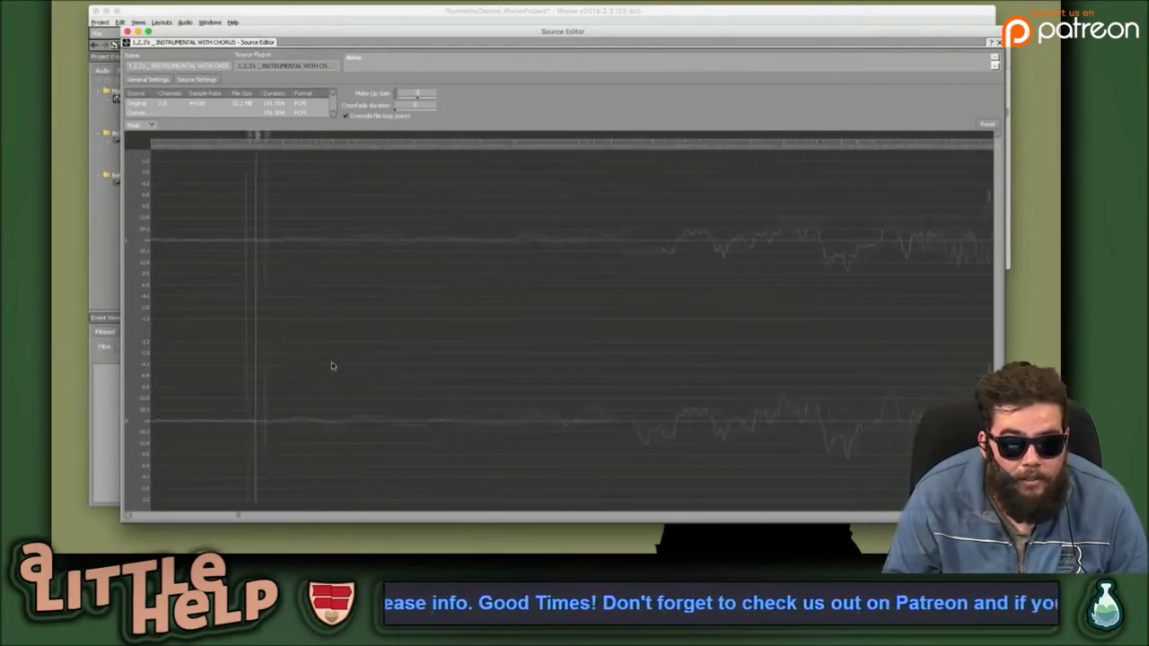
{"action": "scroll", "coordinate": [333, 367], "scroll_direction": "left", "scroll_amount": 3}
{"action": "scroll", "coordinate": [333, 366], "scroll_direction": "right", "scroll_amount": 6}
{"action": "scroll", "coordinate": [332, 367], "scroll_direction": "left", "scroll_amount": 4}
{"action": "scroll", "coordinate": [332, 366], "scroll_direction": "left", "scroll_amount": 1}
{"action": "scroll", "coordinate": [354, 317], "scroll_direction": "left", "scroll_amount": 1}
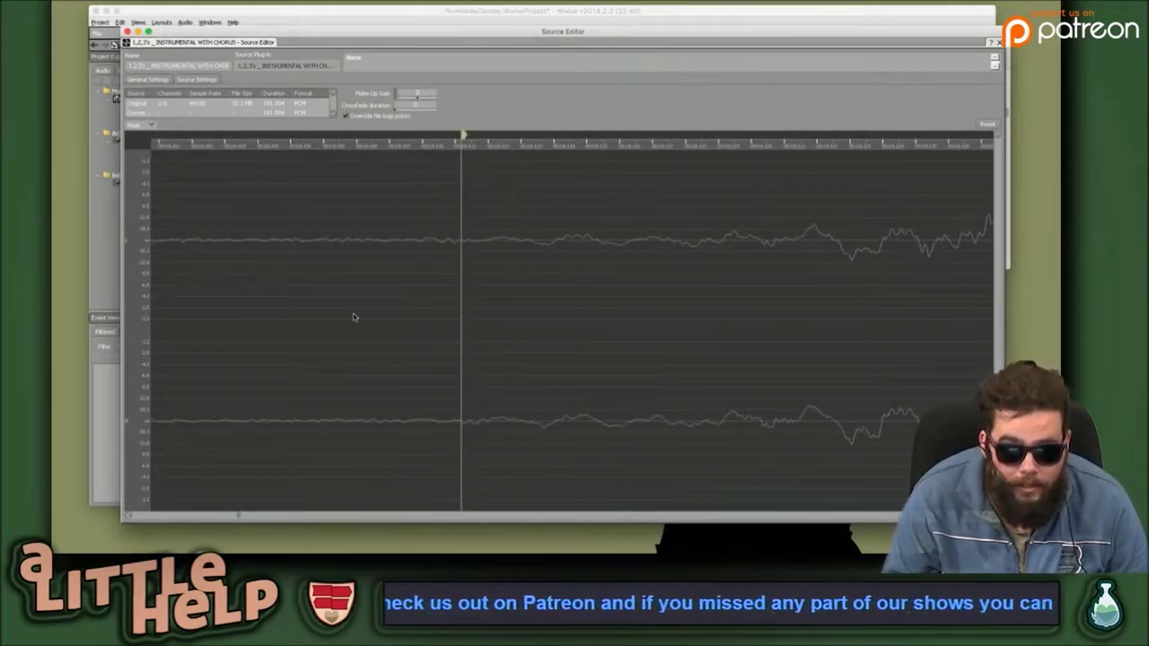
{"action": "scroll", "coordinate": [400, 274], "scroll_direction": "left", "scroll_amount": 2}
{"action": "scroll", "coordinate": [400, 274], "scroll_direction": "right", "scroll_amount": 1}
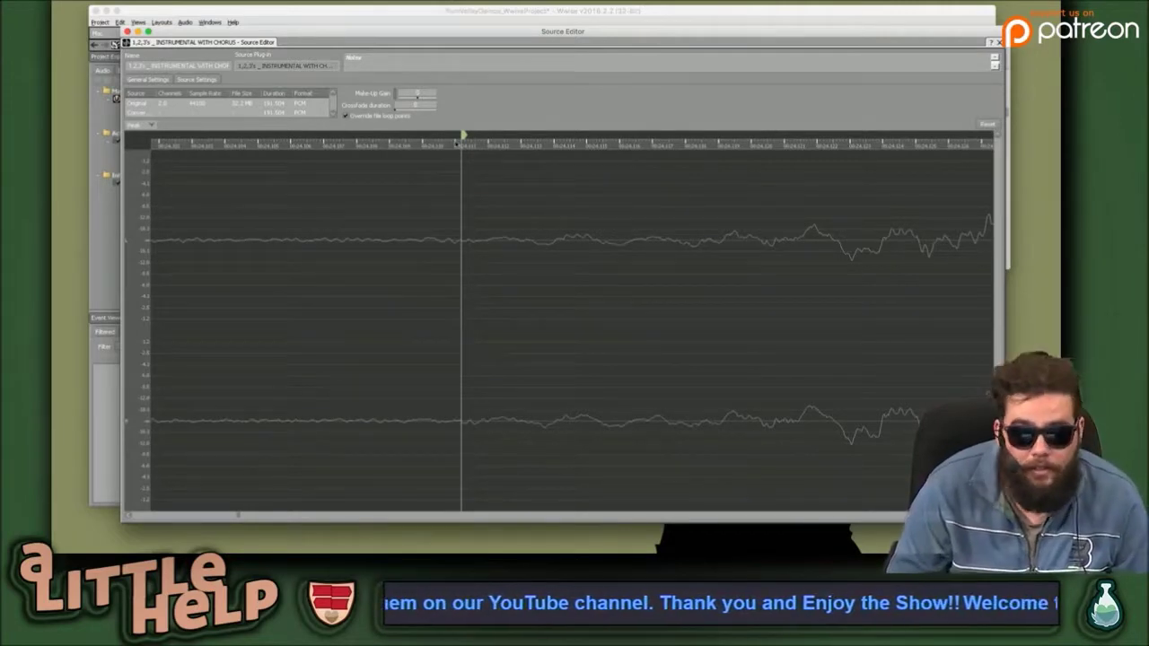
Switch to the Wwise Unity integration docs and look over its Classes list.
{"action": "key", "text": "super+Tab"}
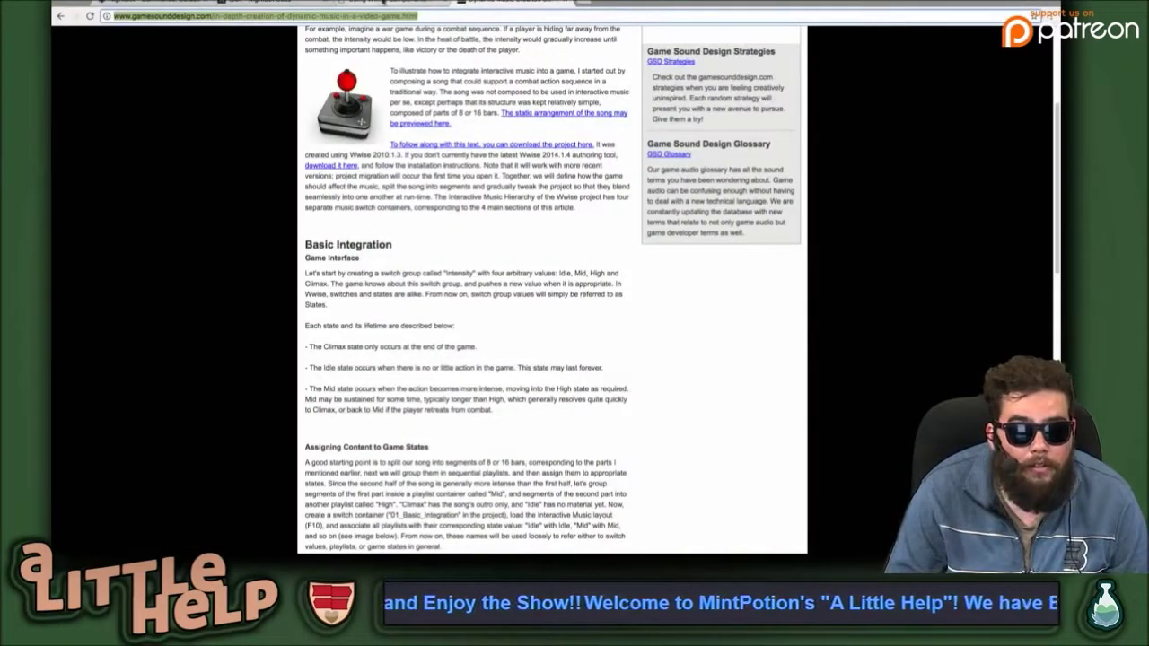
{"action": "left_click", "coordinate": [381, 7]}
{"action": "scroll", "coordinate": [643, 129], "scroll_direction": "up", "scroll_amount": 10}
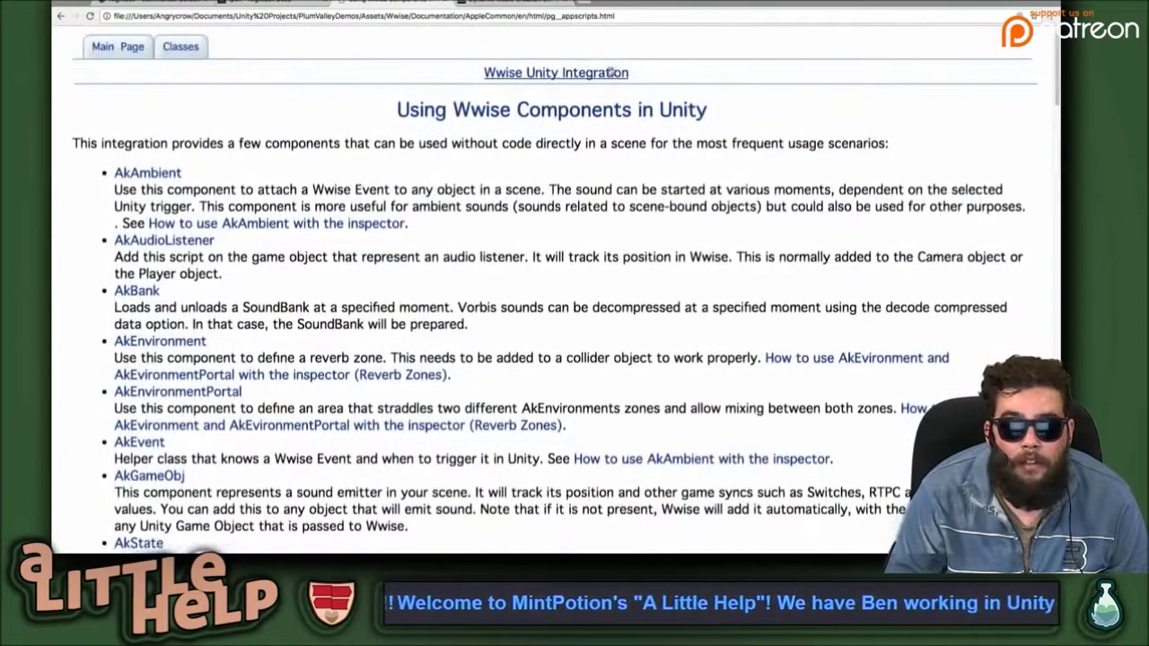
{"action": "left_click", "coordinate": [182, 48]}
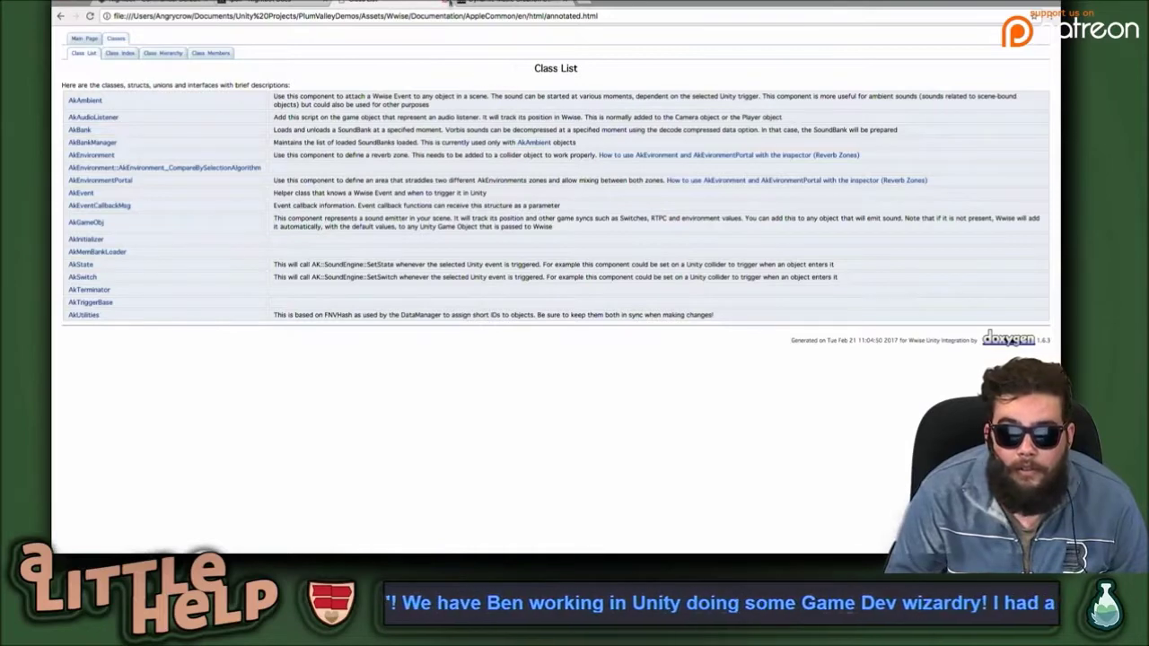
{"action": "left_click", "coordinate": [514, 3]}
Search Google for 'wwise loop zero crossing' in a new tab.
{"action": "left_click", "coordinate": [587, 7]}
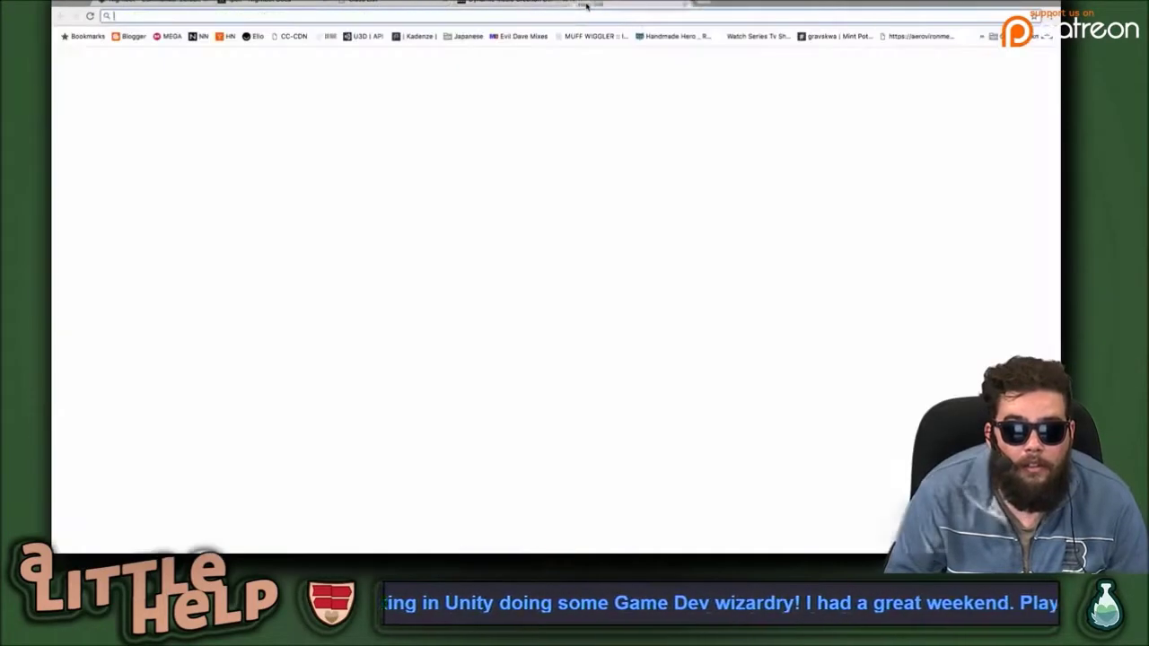
{"action": "type", "text": "wwiz"}
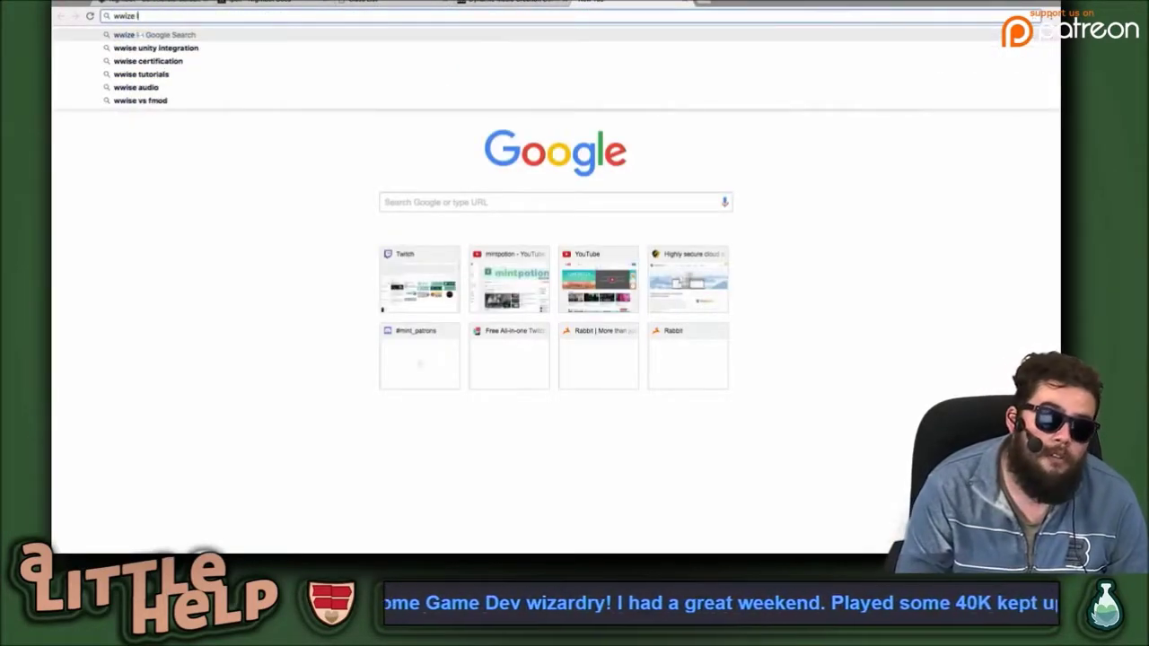
{"action": "key", "text": "BackSpace"}
{"action": "type", "text": "se l"}
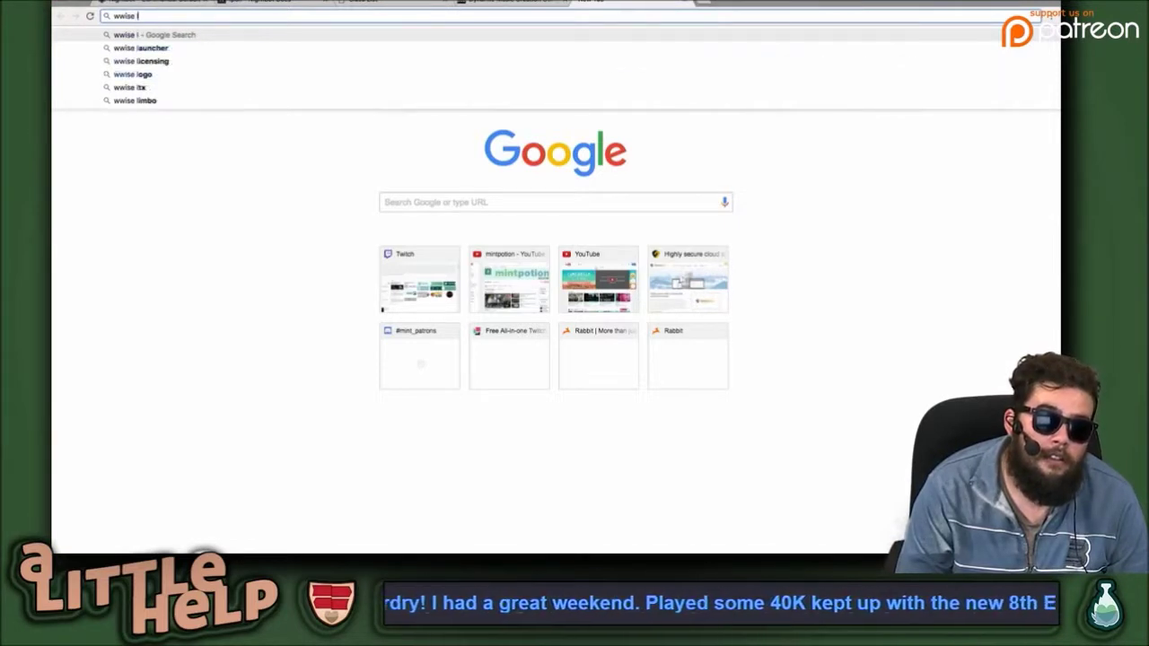
{"action": "type", "text": "oop z"}
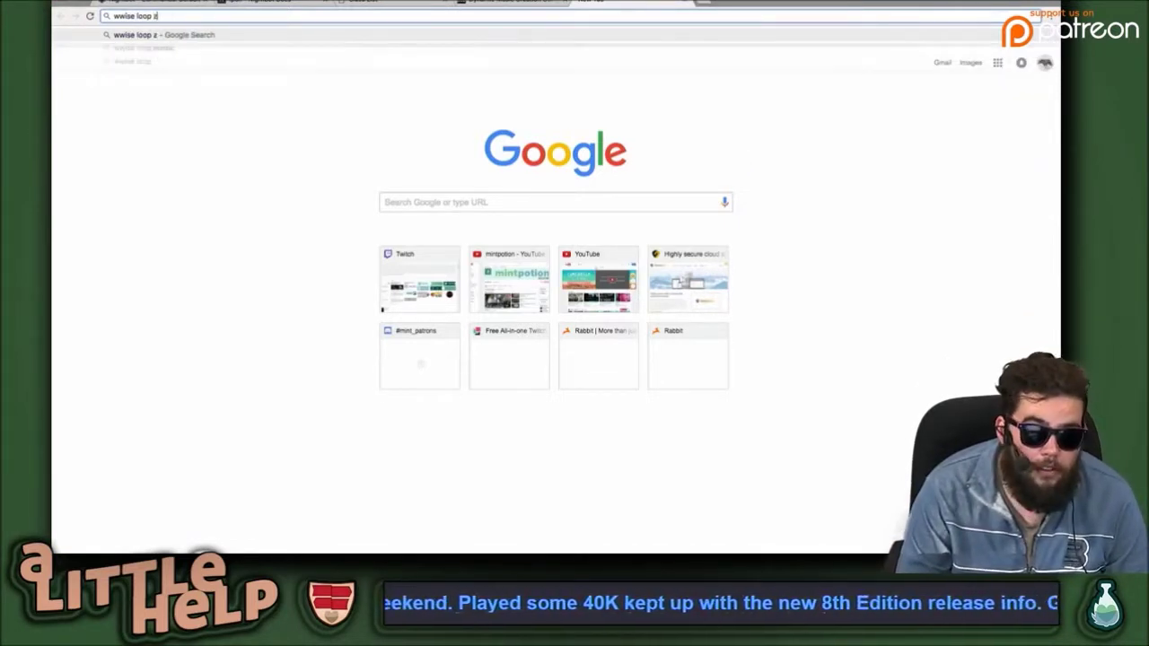
{"action": "type", "text": "ero crossing"}
{"action": "key", "text": "Return"}
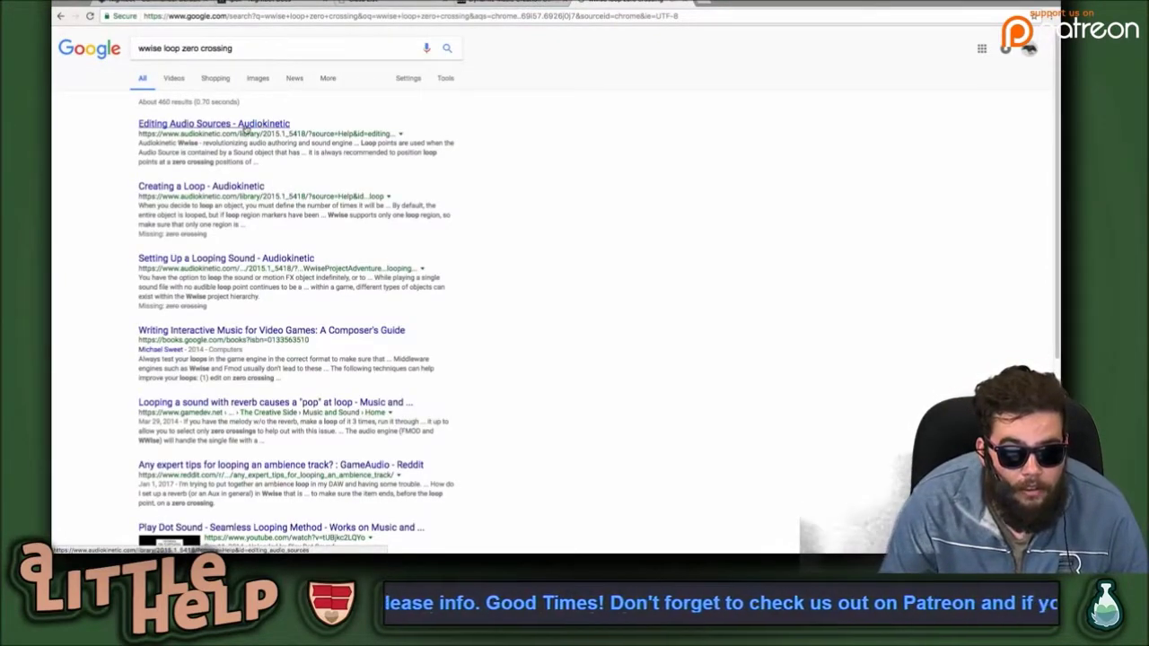
Open the 'Creating a Loop - Audiokinetic' article and read down to its 'To loop a sound' steps.
{"action": "left_click", "coordinate": [219, 190]}
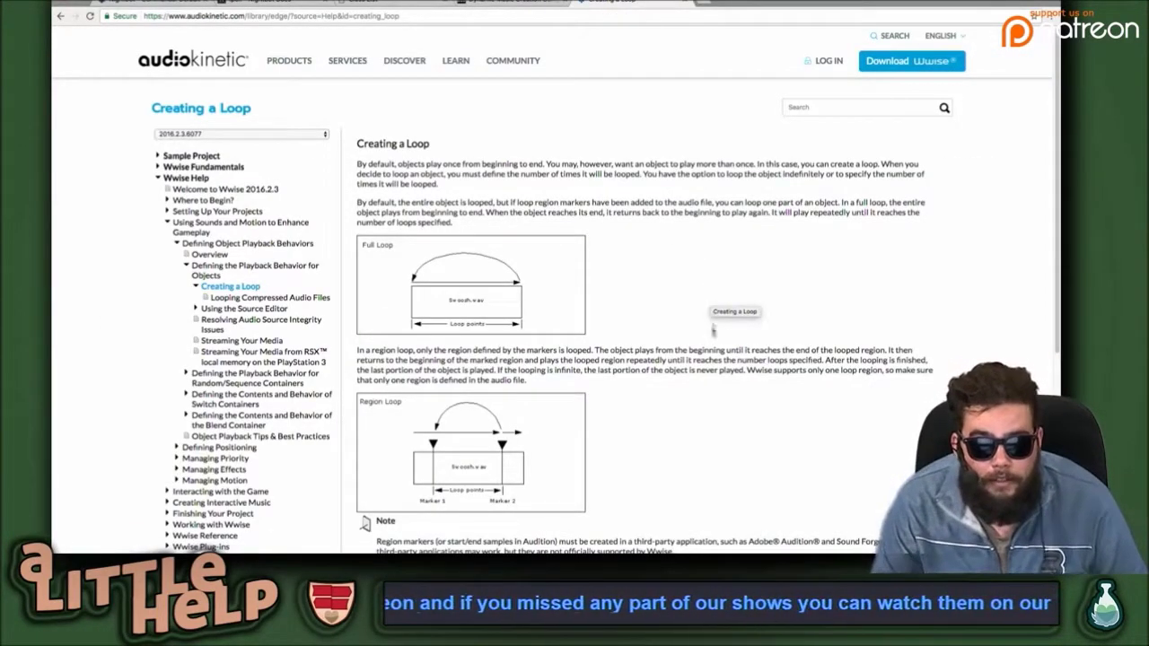
{"action": "scroll", "coordinate": [712, 328], "scroll_direction": "down", "scroll_amount": 1}
{"action": "scroll", "coordinate": [713, 337], "scroll_direction": "up", "scroll_amount": 1}
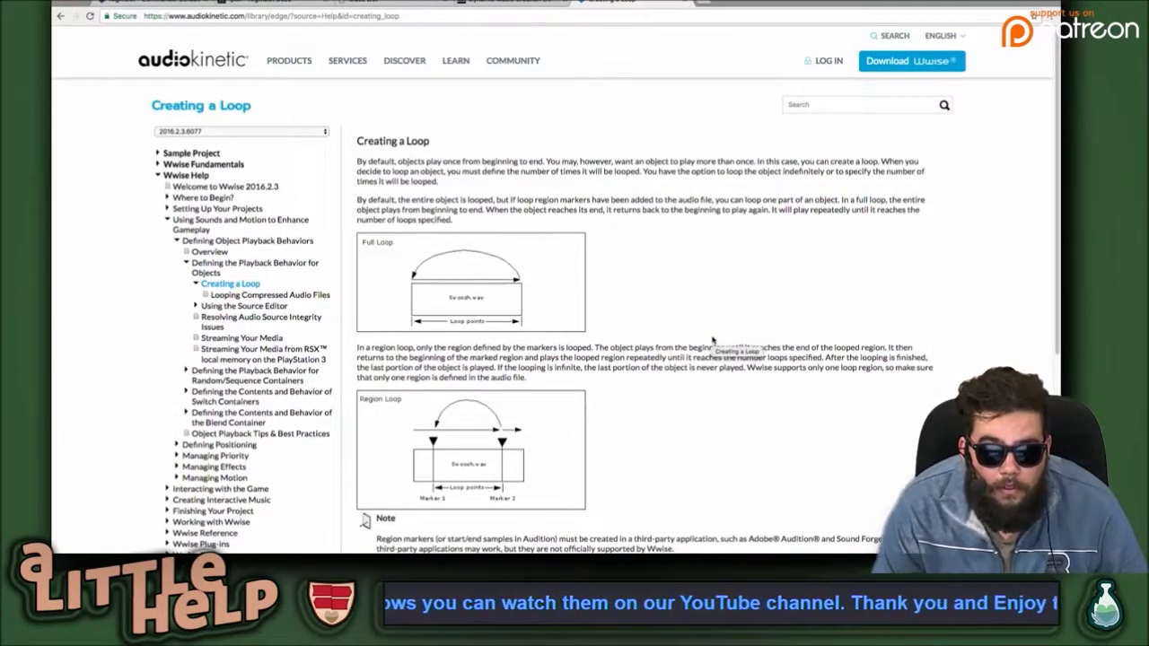
{"action": "scroll", "coordinate": [713, 340], "scroll_direction": "down", "scroll_amount": 1}
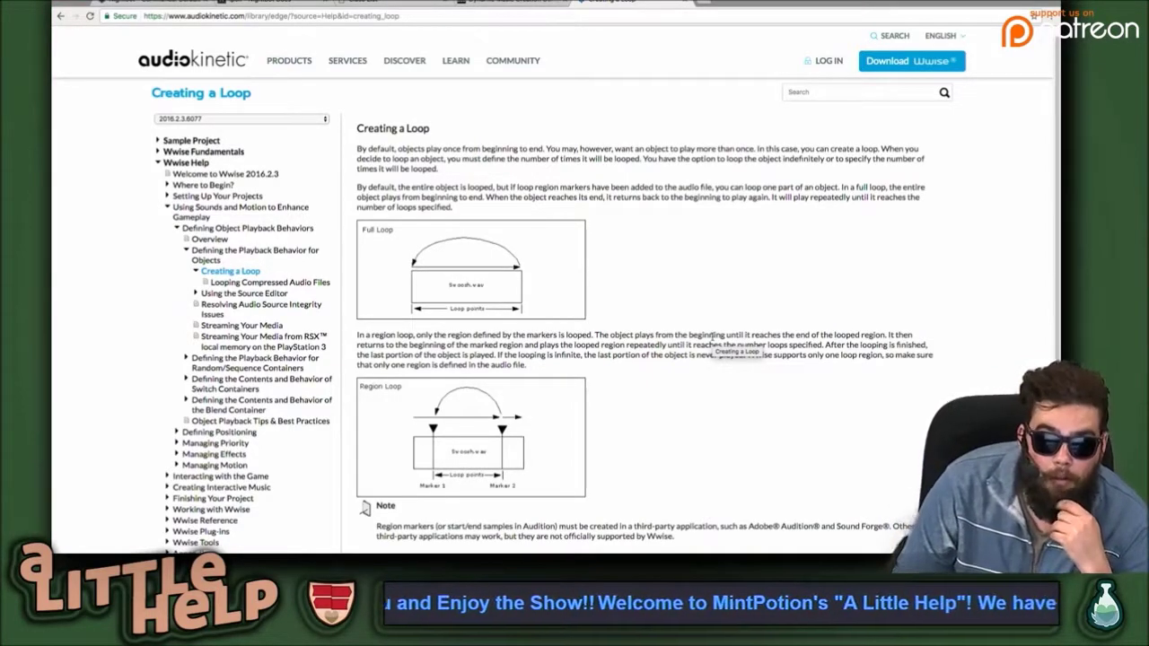
{"action": "scroll", "coordinate": [649, 316], "scroll_direction": "down", "scroll_amount": 5}
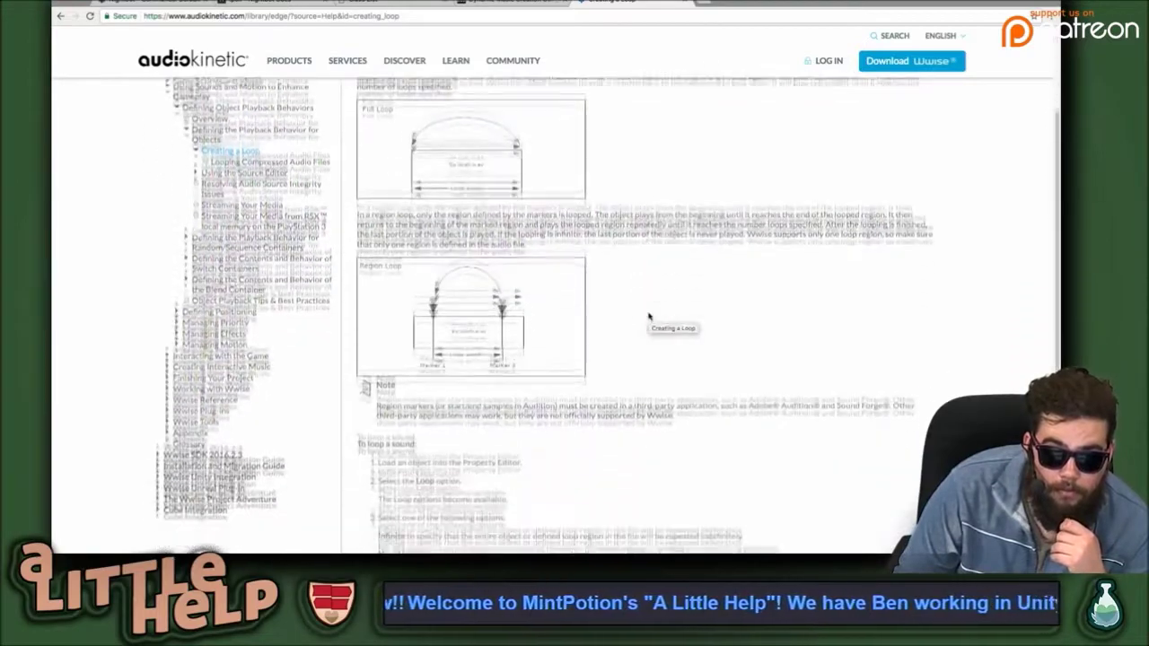
{"action": "scroll", "coordinate": [649, 316], "scroll_direction": "down", "scroll_amount": 2}
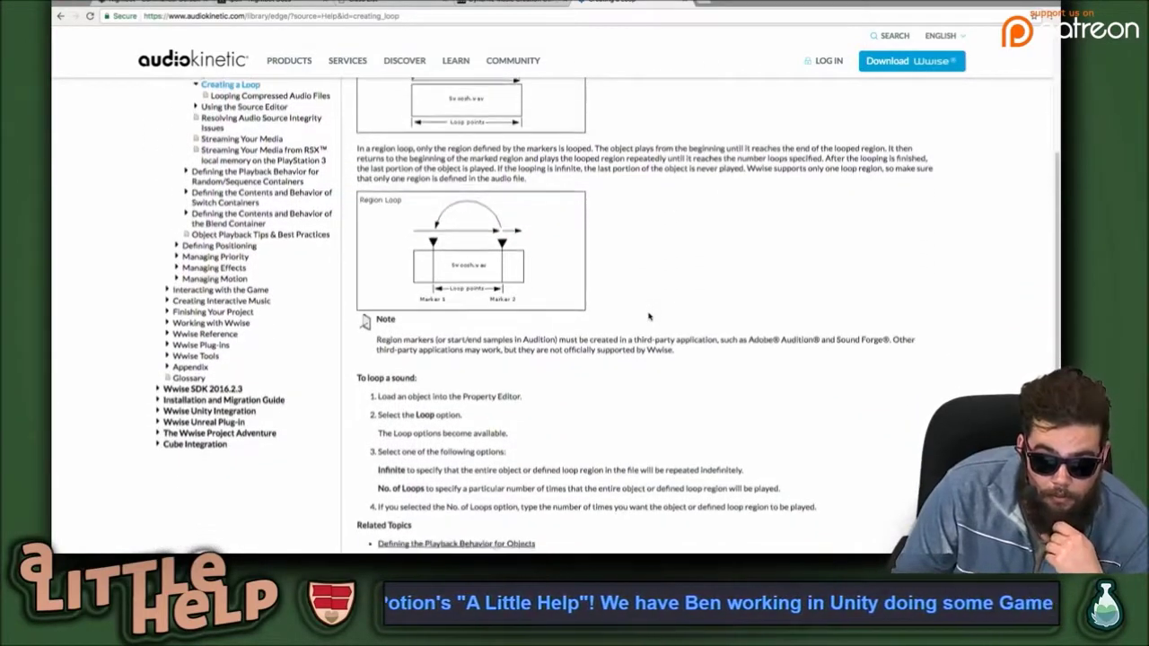
{"action": "scroll", "coordinate": [649, 310], "scroll_direction": "down", "scroll_amount": 2}
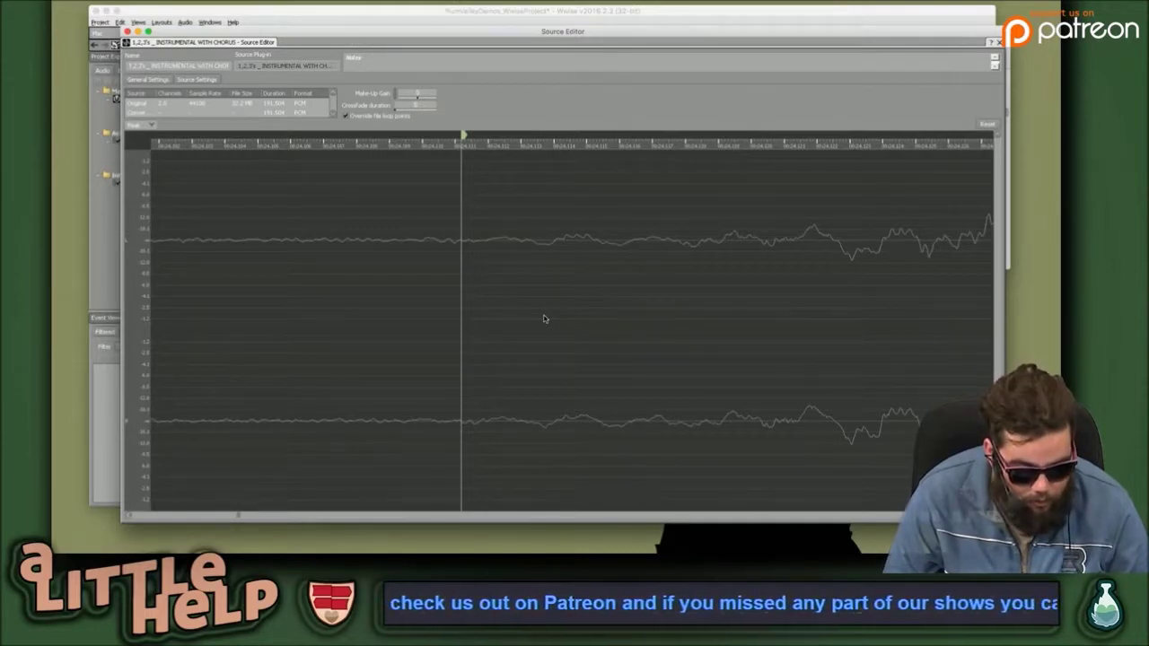
Zoom into the INSTRUMENTAL WITH CHORUS waveform and drag the red playhead back to where the loud section begins.
{"action": "scroll", "coordinate": [543, 318], "scroll_direction": "right", "scroll_amount": 3}
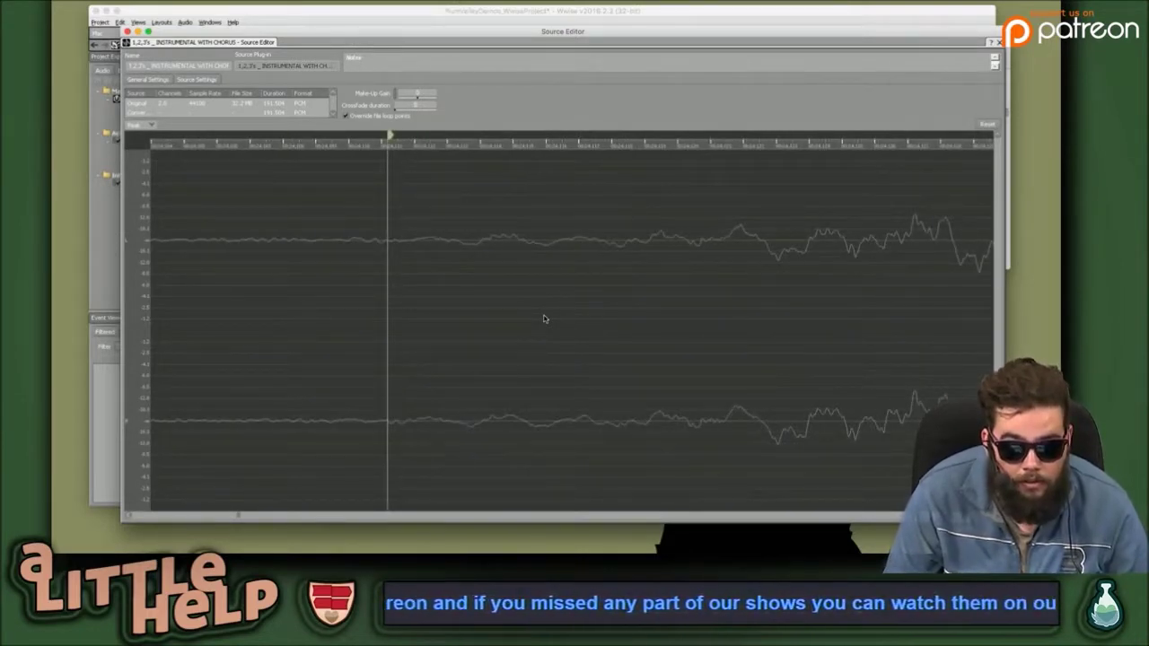
{"action": "scroll", "coordinate": [543, 318], "scroll_direction": "down", "scroll_amount": 5}
{"action": "scroll", "coordinate": [544, 319], "scroll_direction": "up", "scroll_amount": 5}
{"action": "scroll", "coordinate": [543, 319], "scroll_direction": "down", "scroll_amount": 4}
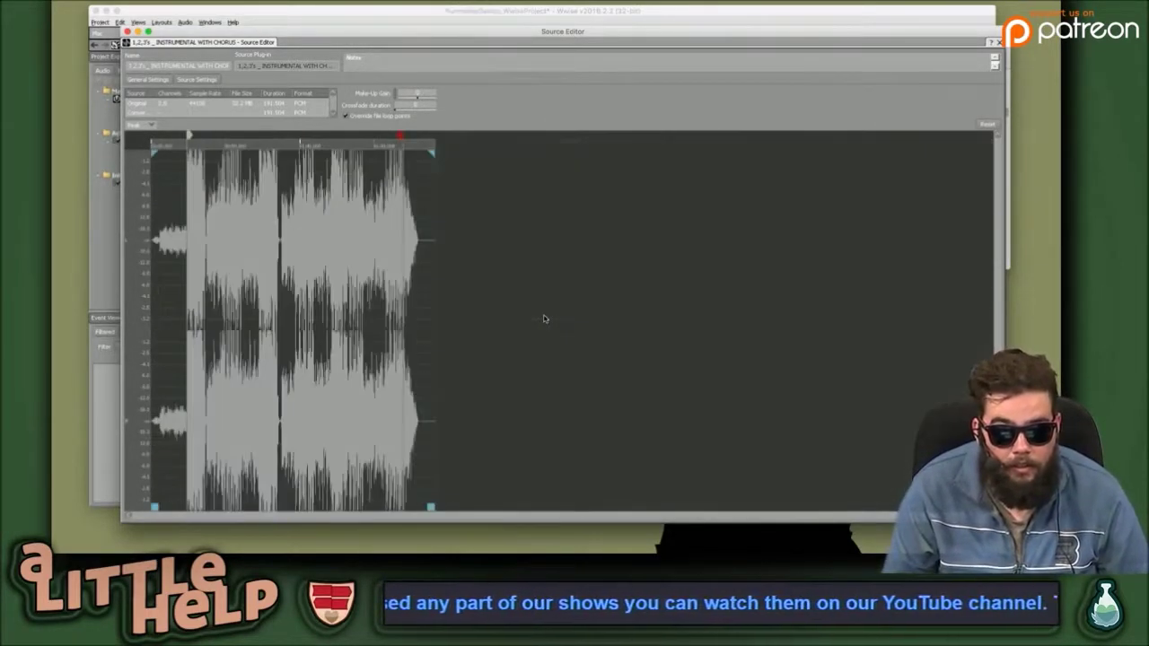
{"action": "scroll", "coordinate": [544, 319], "scroll_direction": "up", "scroll_amount": 3}
{"action": "scroll", "coordinate": [544, 319], "scroll_direction": "down", "scroll_amount": 4}
{"action": "scroll", "coordinate": [543, 319], "scroll_direction": "up", "scroll_amount": 5}
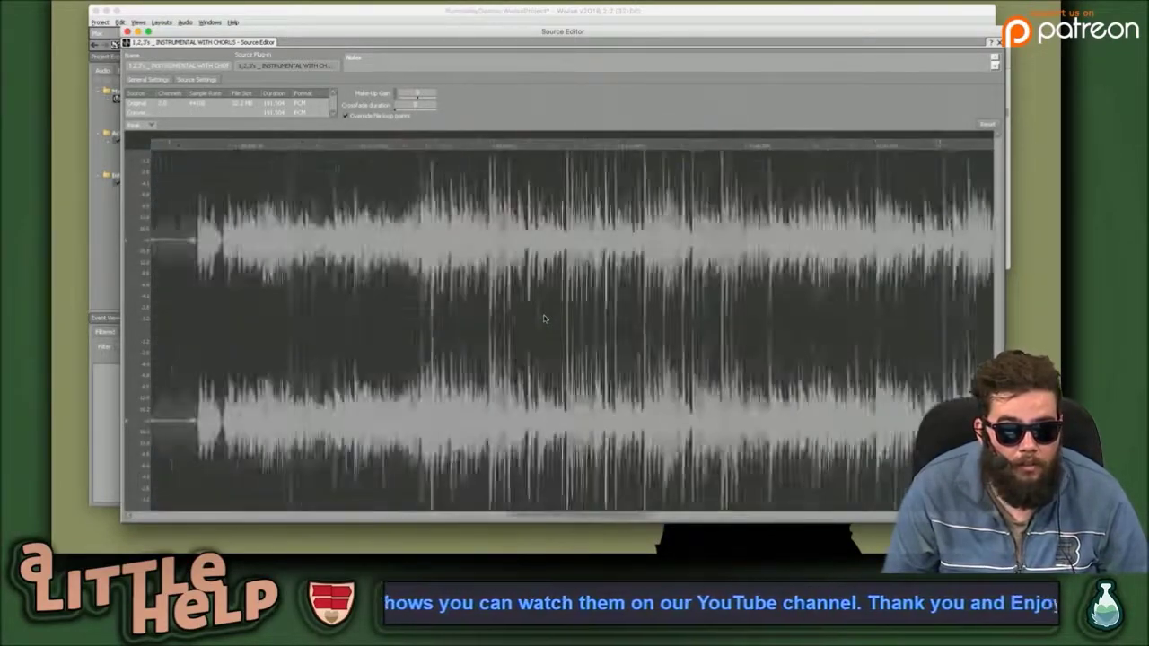
{"action": "scroll", "coordinate": [543, 318], "scroll_direction": "down", "scroll_amount": 4}
{"action": "scroll", "coordinate": [543, 319], "scroll_direction": "up", "scroll_amount": 5}
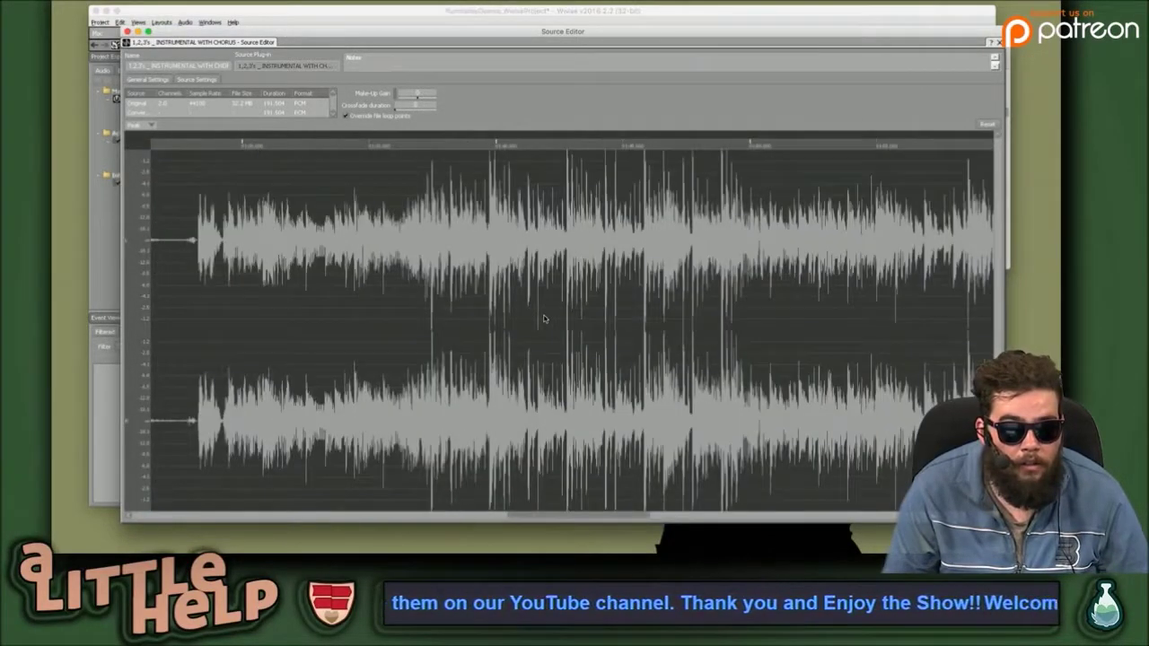
{"action": "scroll", "coordinate": [543, 318], "scroll_direction": "down", "scroll_amount": 4}
{"action": "scroll", "coordinate": [543, 318], "scroll_direction": "up", "scroll_amount": 1}
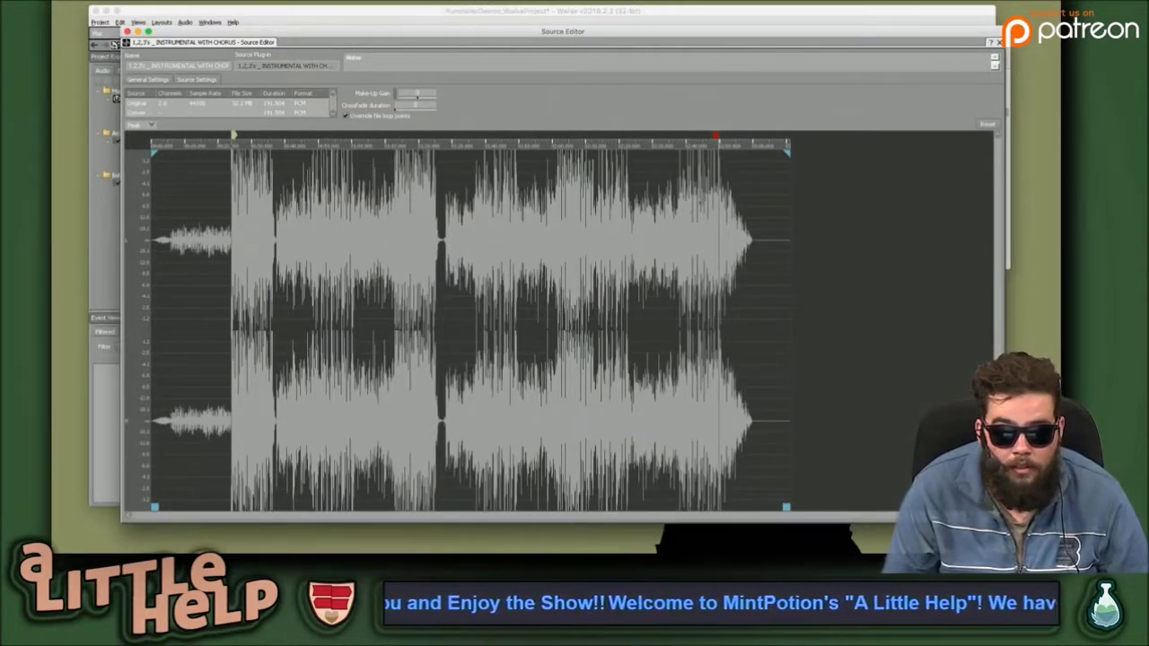
{"action": "mouse_move", "coordinate": [716, 135]}
{"action": "left_mouse_down"}
{"action": "mouse_move", "coordinate": [420, 136]}
{"action": "mouse_move", "coordinate": [436, 155]}
{"action": "mouse_move", "coordinate": [270, 168]}
{"action": "left_mouse_up"}
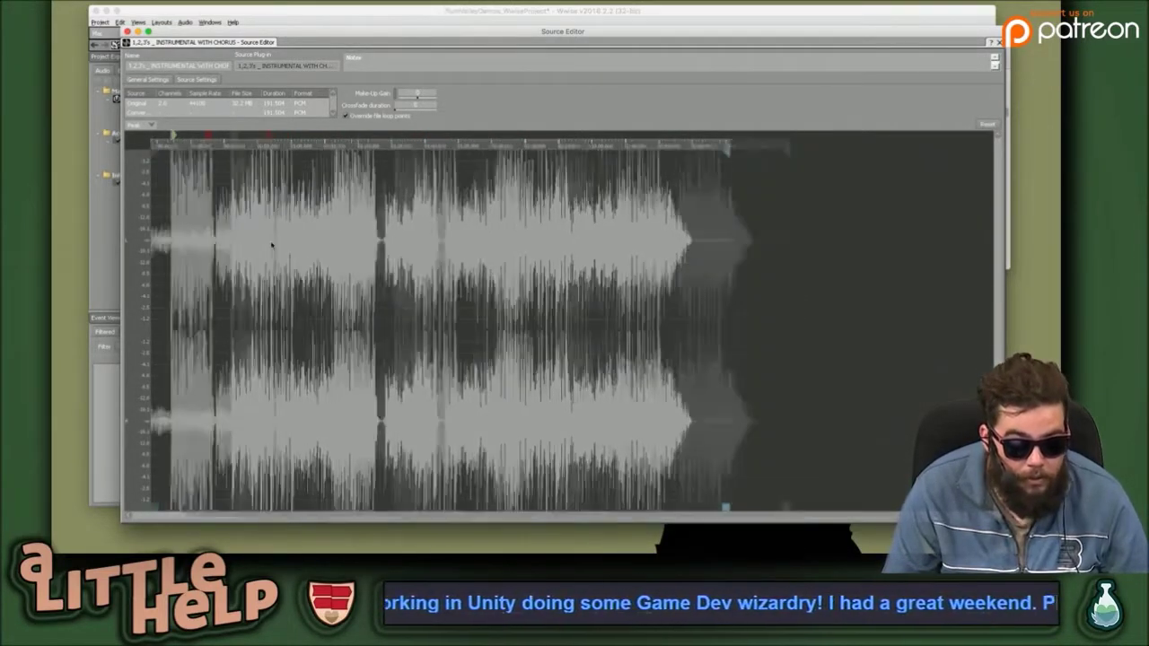
{"action": "scroll", "coordinate": [272, 244], "scroll_direction": "up", "scroll_amount": 5}
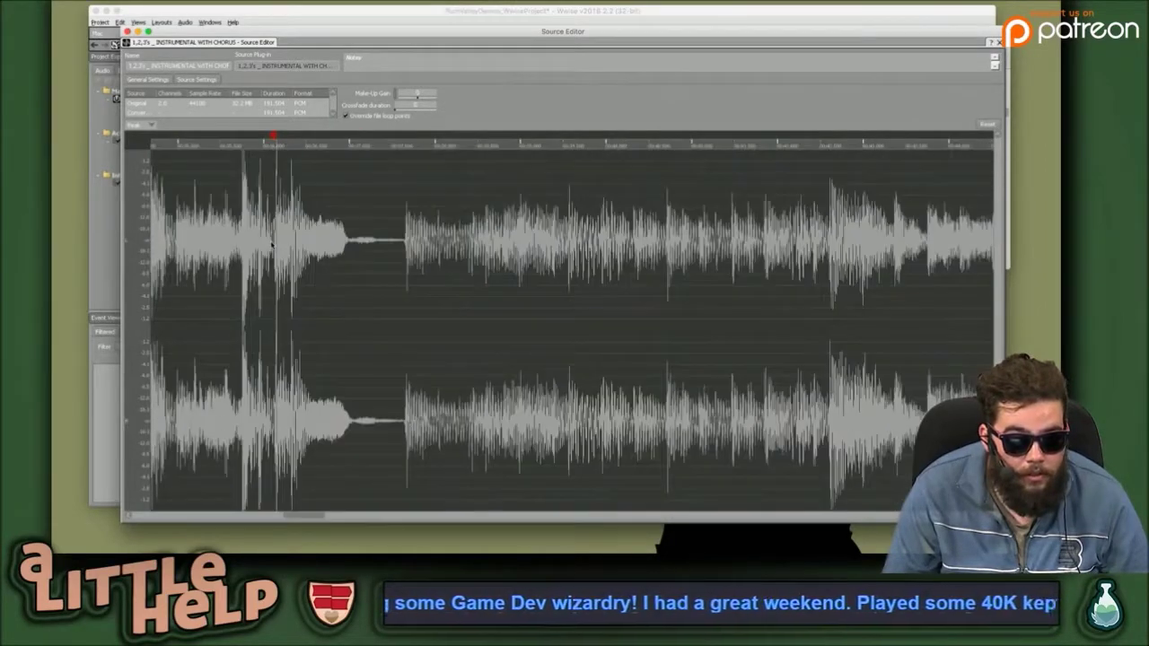
{"action": "scroll", "coordinate": [301, 169], "scroll_direction": "up", "scroll_amount": 5}
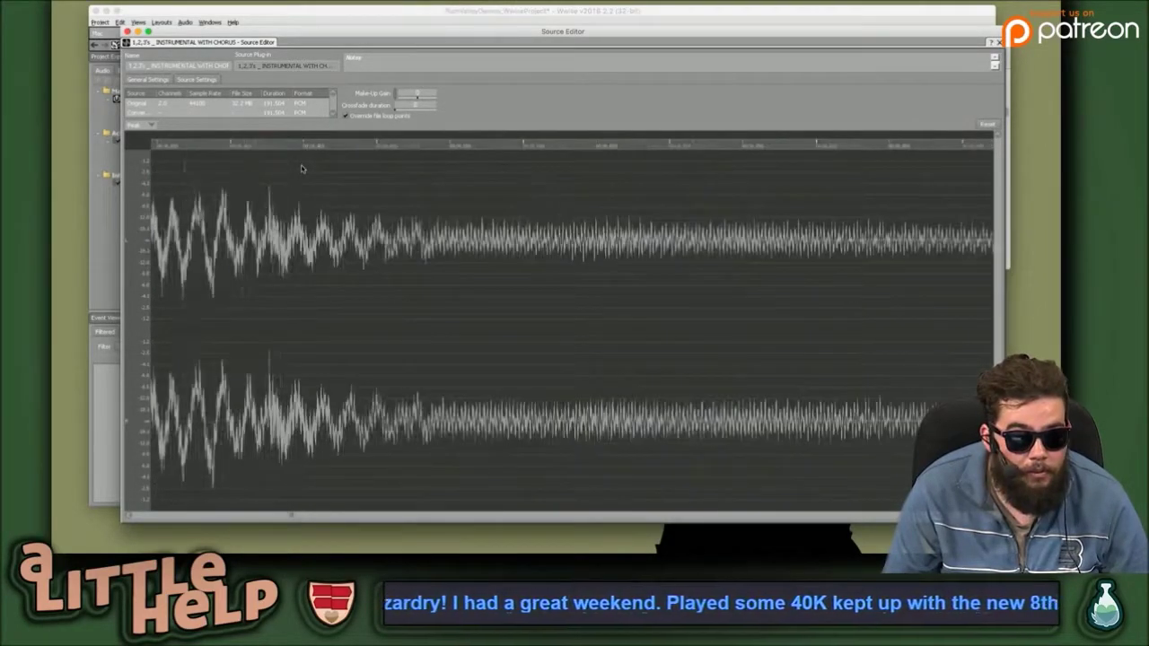
{"action": "scroll", "coordinate": [302, 169], "scroll_direction": "down", "scroll_amount": 6}
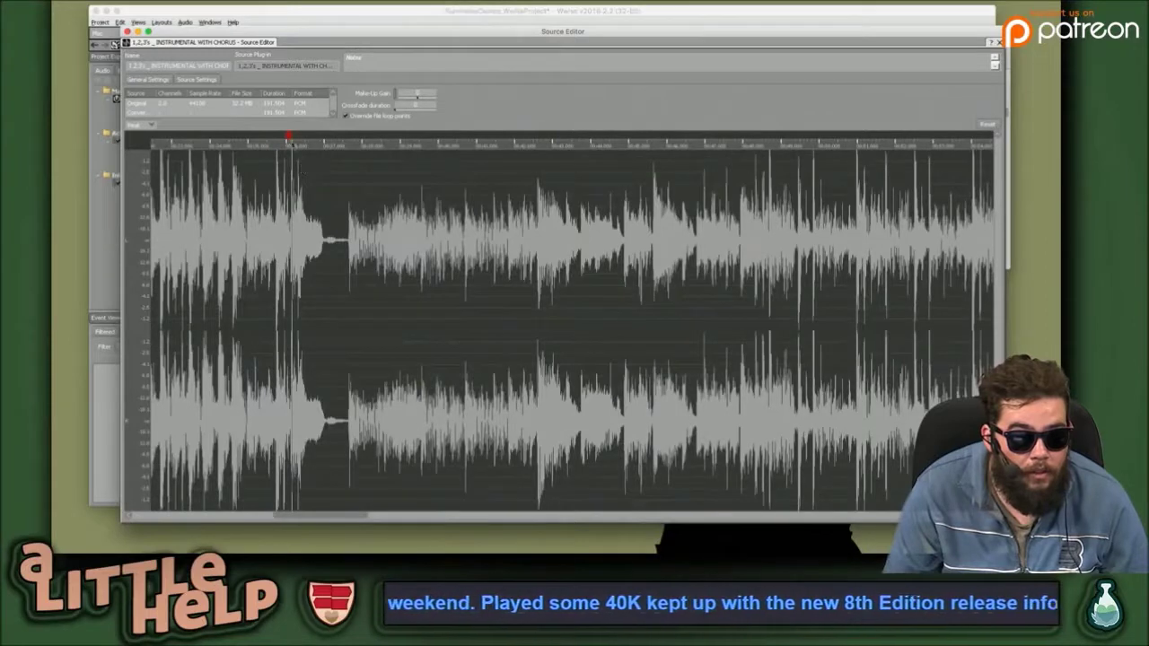
{"action": "left_click_drag", "start_coordinate": [288, 137], "coordinate": [343, 137]}
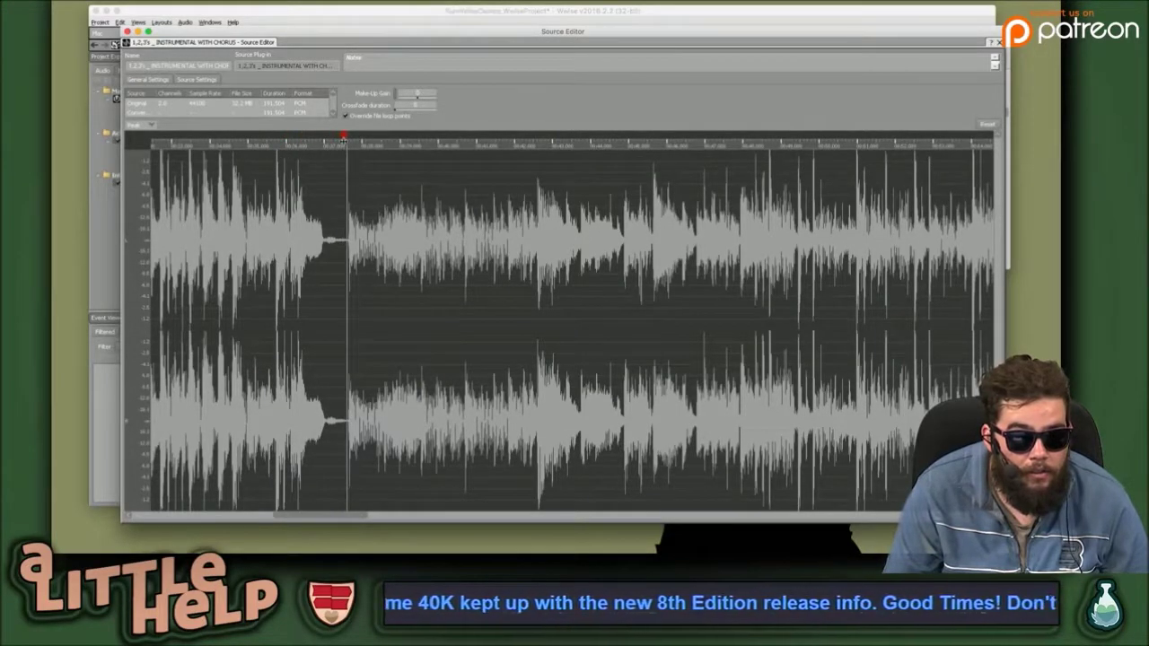
Scroll left and place the playhead exactly on the onset where the music starts, zoomed in around it.
{"action": "scroll", "coordinate": [351, 230], "scroll_direction": "up", "scroll_amount": 3}
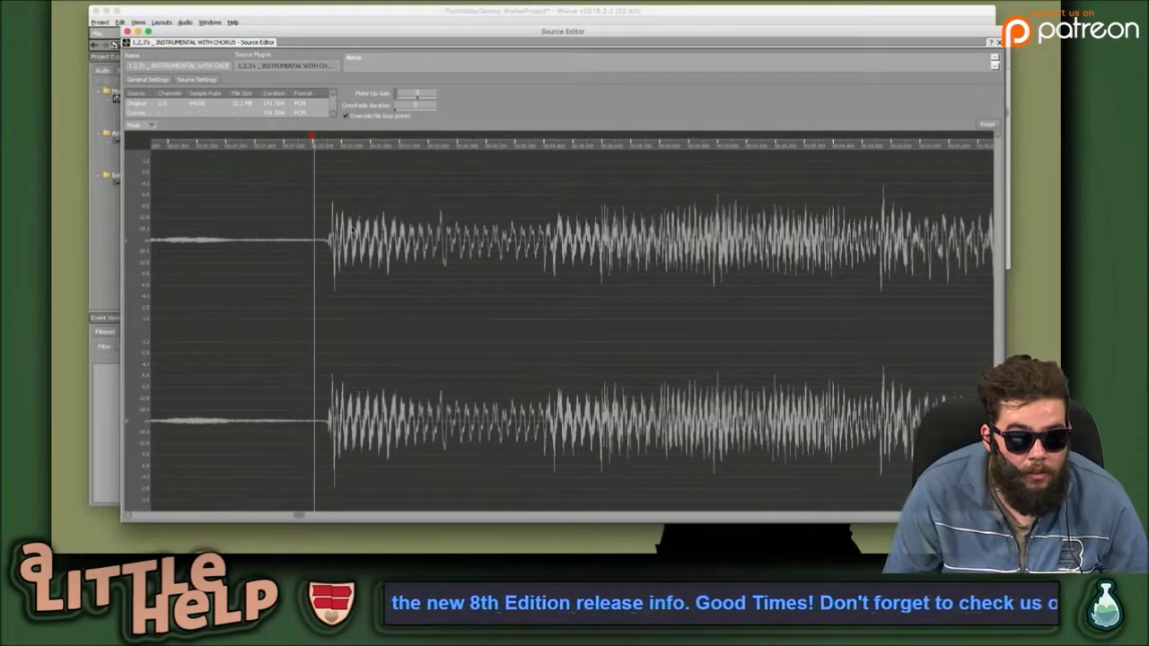
{"action": "scroll", "coordinate": [352, 230], "scroll_direction": "up", "scroll_amount": 3}
{"action": "scroll", "coordinate": [352, 230], "scroll_direction": "down", "scroll_amount": 3}
{"action": "scroll", "coordinate": [352, 230], "scroll_direction": "up", "scroll_amount": 2}
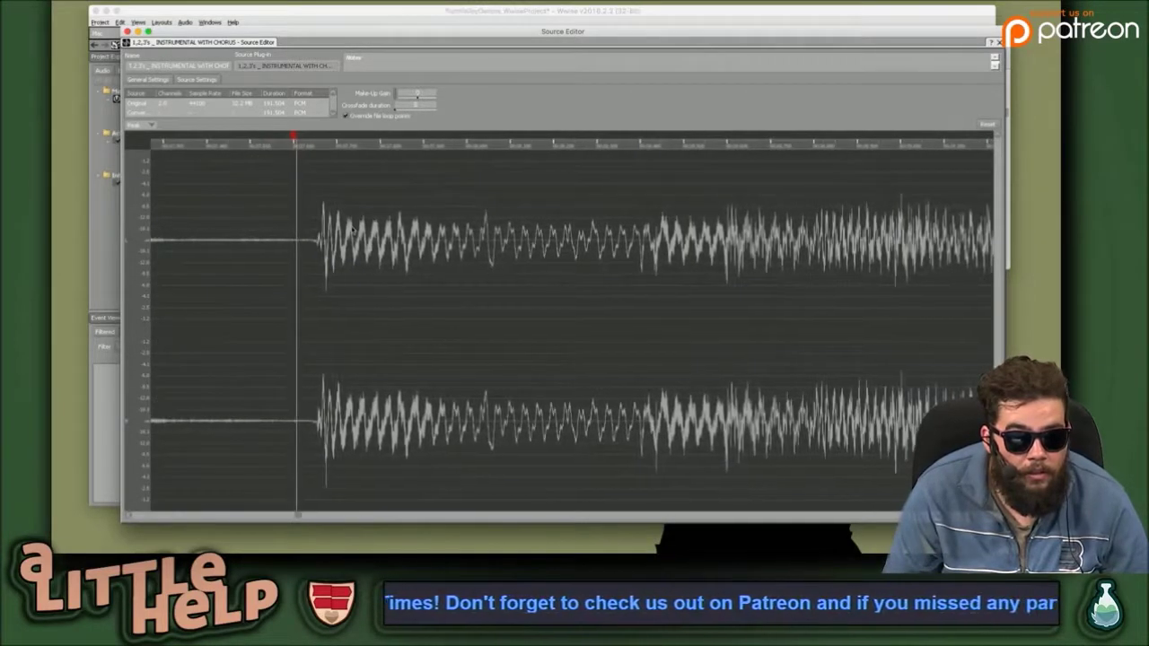
{"action": "scroll", "coordinate": [352, 230], "scroll_direction": "left", "scroll_amount": 5}
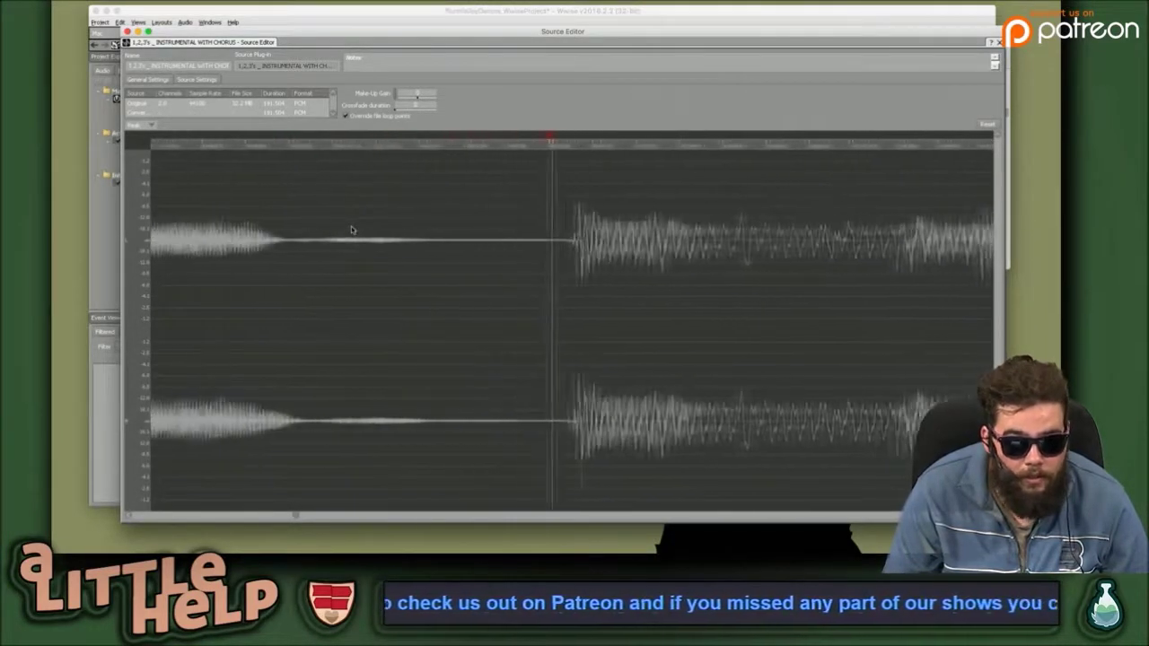
{"action": "scroll", "coordinate": [352, 230], "scroll_direction": "left", "scroll_amount": 2}
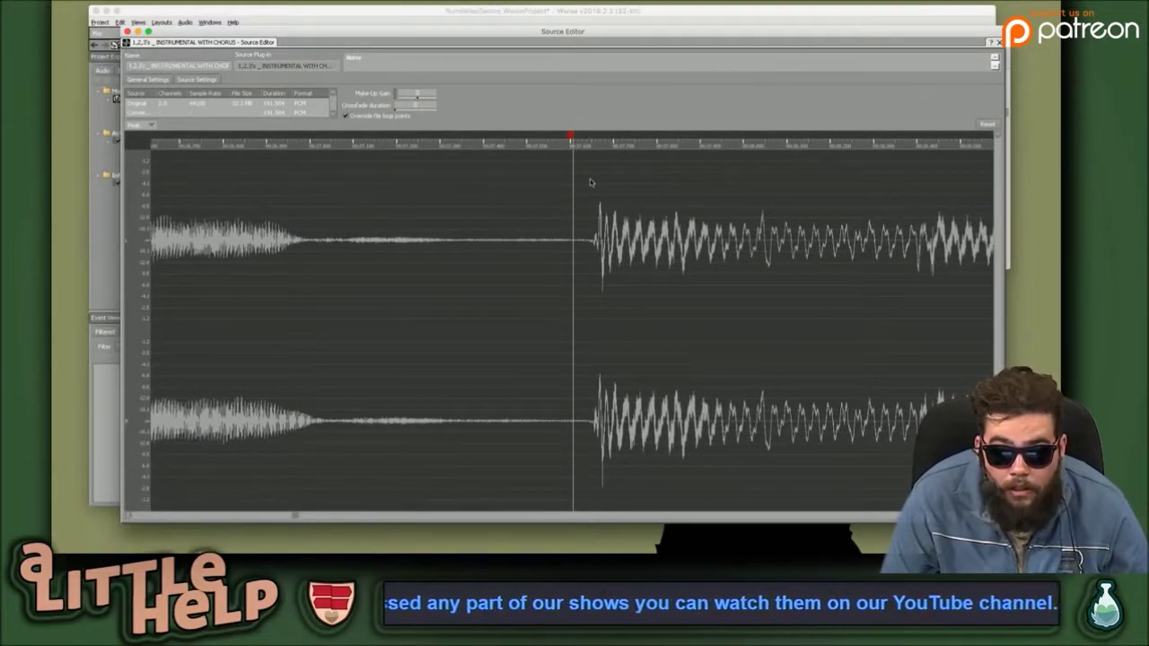
{"action": "scroll", "coordinate": [584, 206], "scroll_direction": "left", "scroll_amount": 1}
{"action": "scroll", "coordinate": [585, 207], "scroll_direction": "left", "scroll_amount": 1}
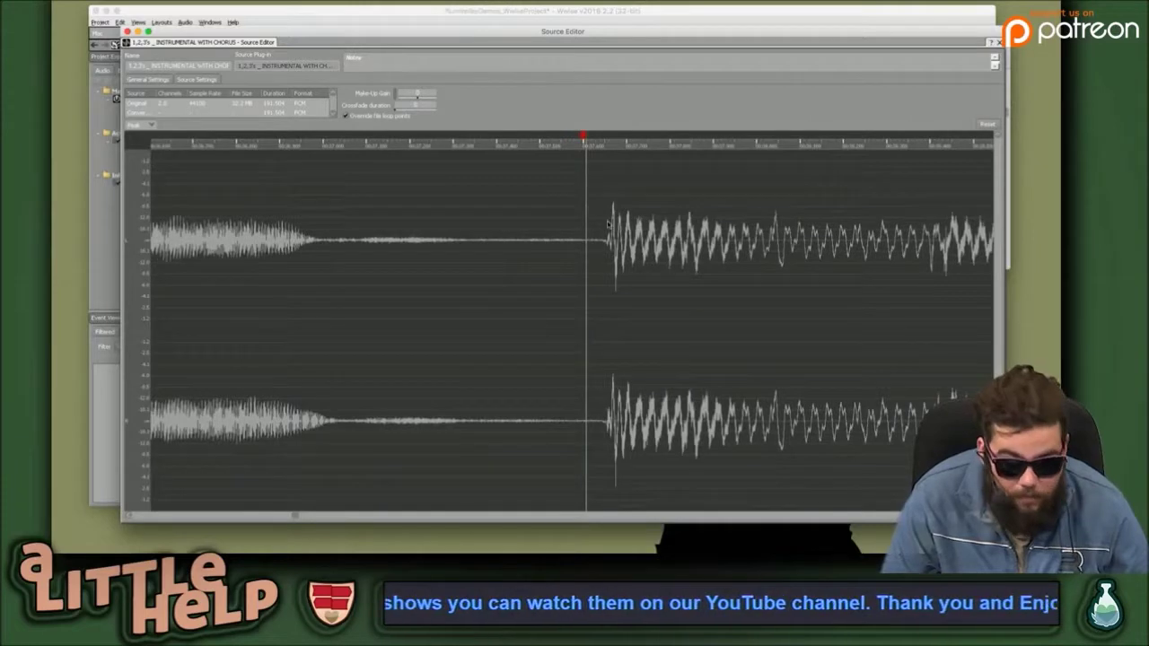
{"action": "scroll", "coordinate": [611, 224], "scroll_direction": "up", "scroll_amount": 3}
{"action": "scroll", "coordinate": [616, 229], "scroll_direction": "down", "scroll_amount": 5}
{"action": "scroll", "coordinate": [618, 231], "scroll_direction": "up", "scroll_amount": 4}
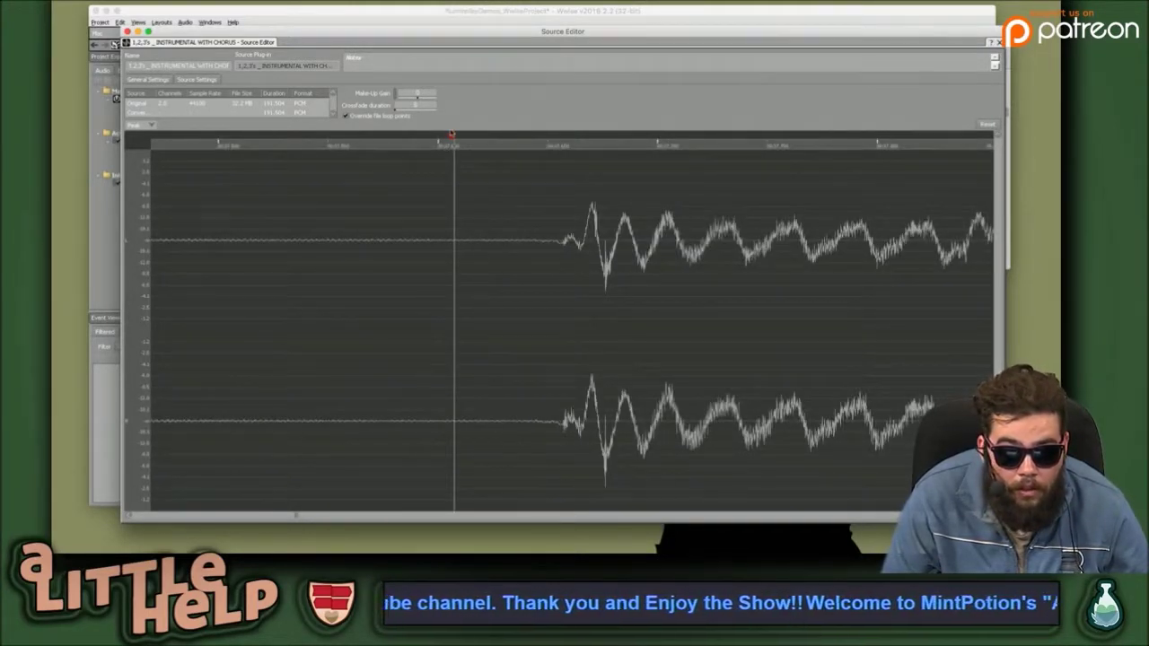
{"action": "left_click_drag", "start_coordinate": [451, 135], "coordinate": [554, 136]}
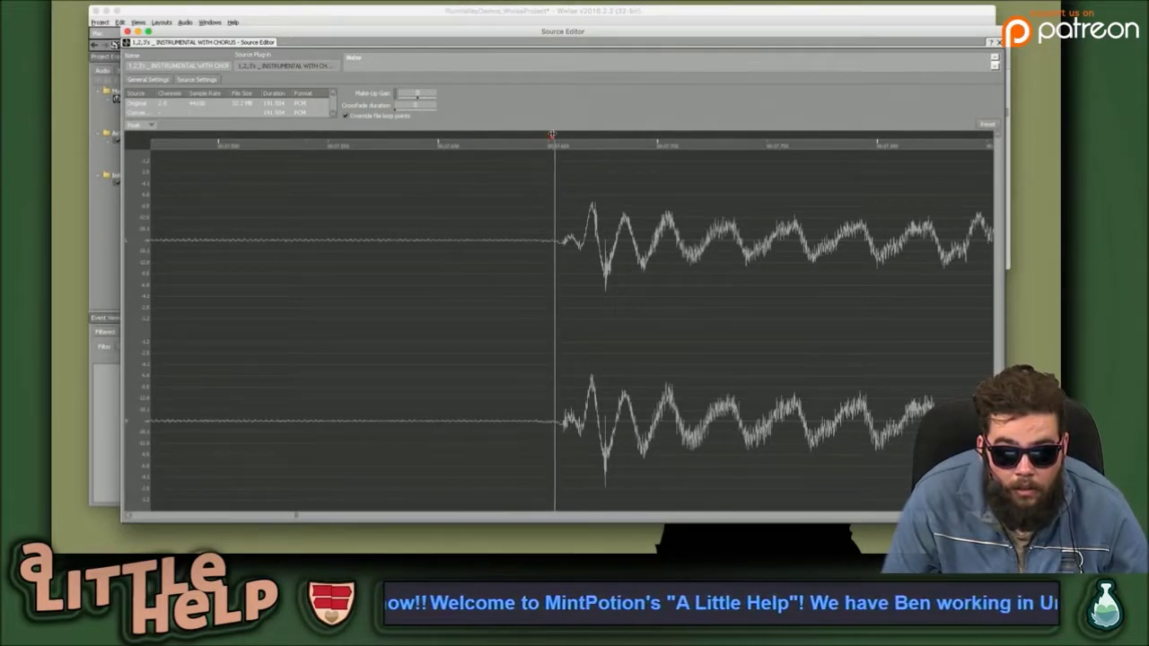
{"action": "scroll", "coordinate": [565, 223], "scroll_direction": "up", "scroll_amount": 2}
{"action": "scroll", "coordinate": [565, 223], "scroll_direction": "up", "scroll_amount": 2}
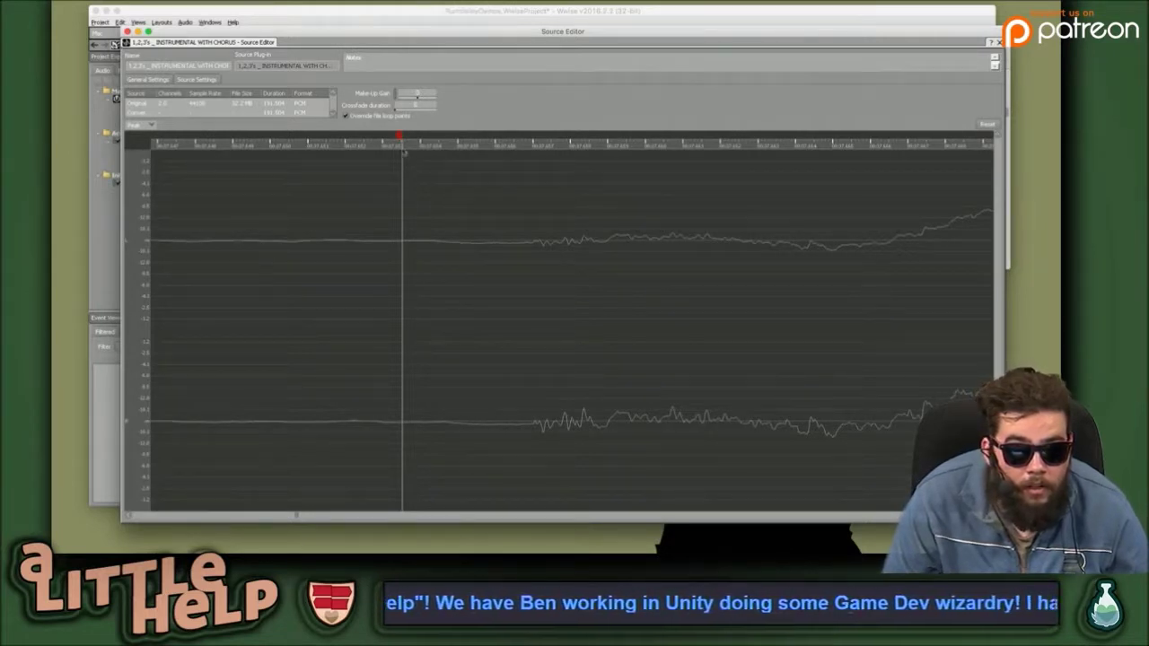
{"action": "scroll", "coordinate": [438, 264], "scroll_direction": "down", "scroll_amount": 3}
Convert the INSTRUMENTAL WITH CHORUS audio file for Mac, then close its Source Editor.
{"action": "right_click", "coordinate": [438, 264]}
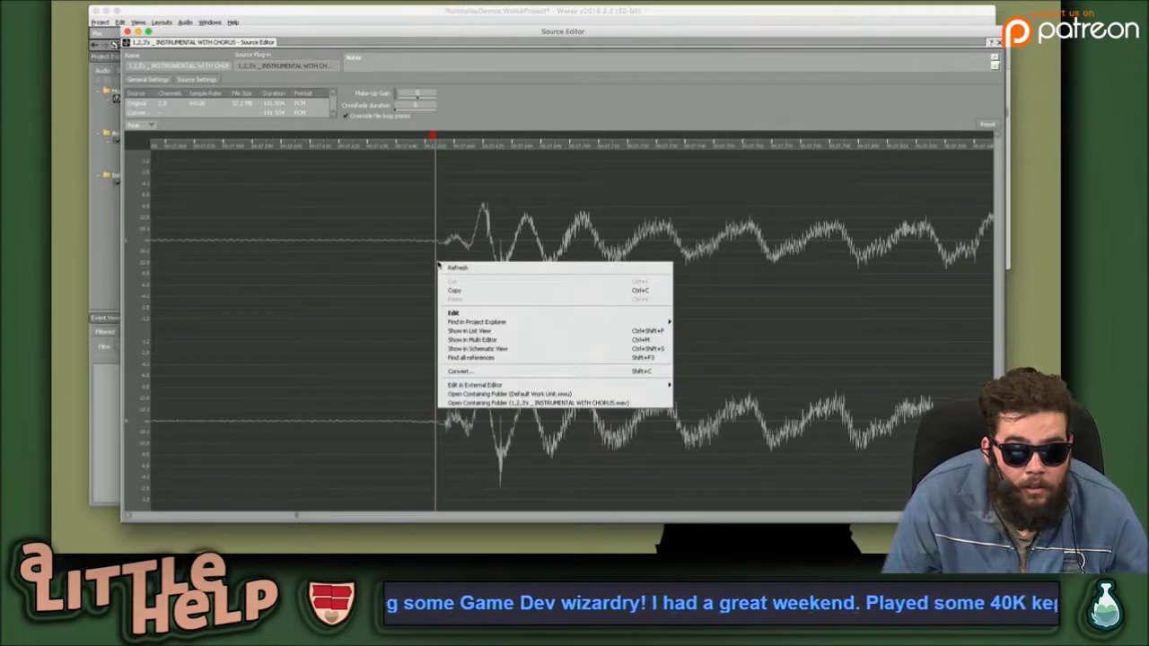
{"action": "left_click", "coordinate": [416, 255]}
{"action": "right_click", "coordinate": [415, 255]}
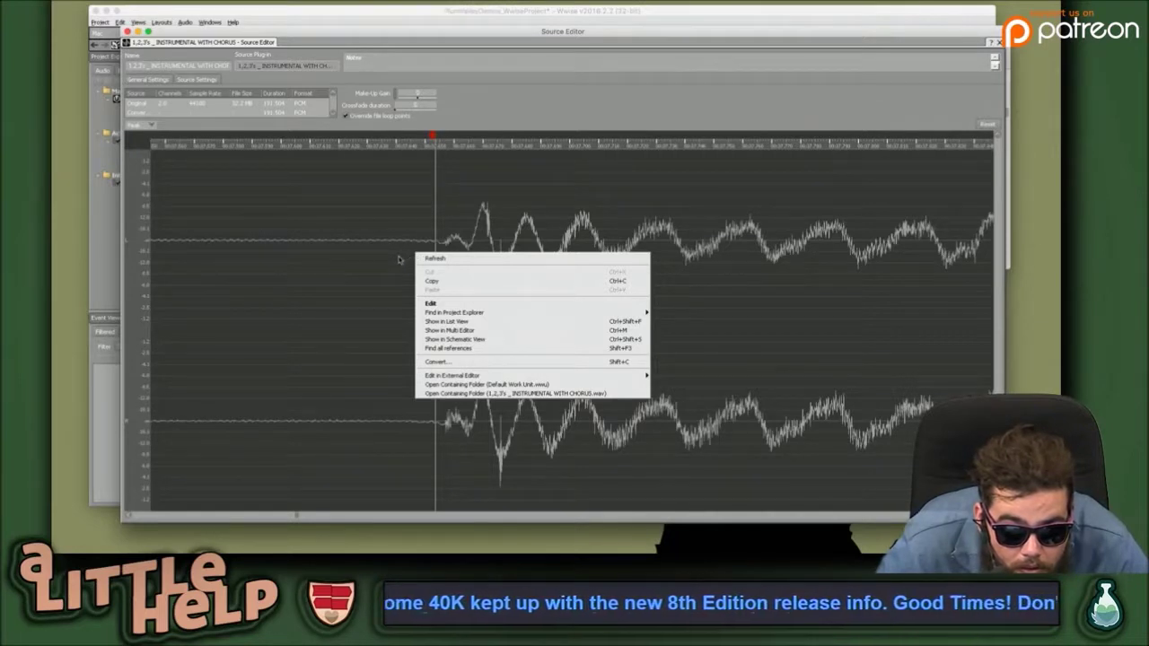
{"action": "left_click", "coordinate": [400, 261]}
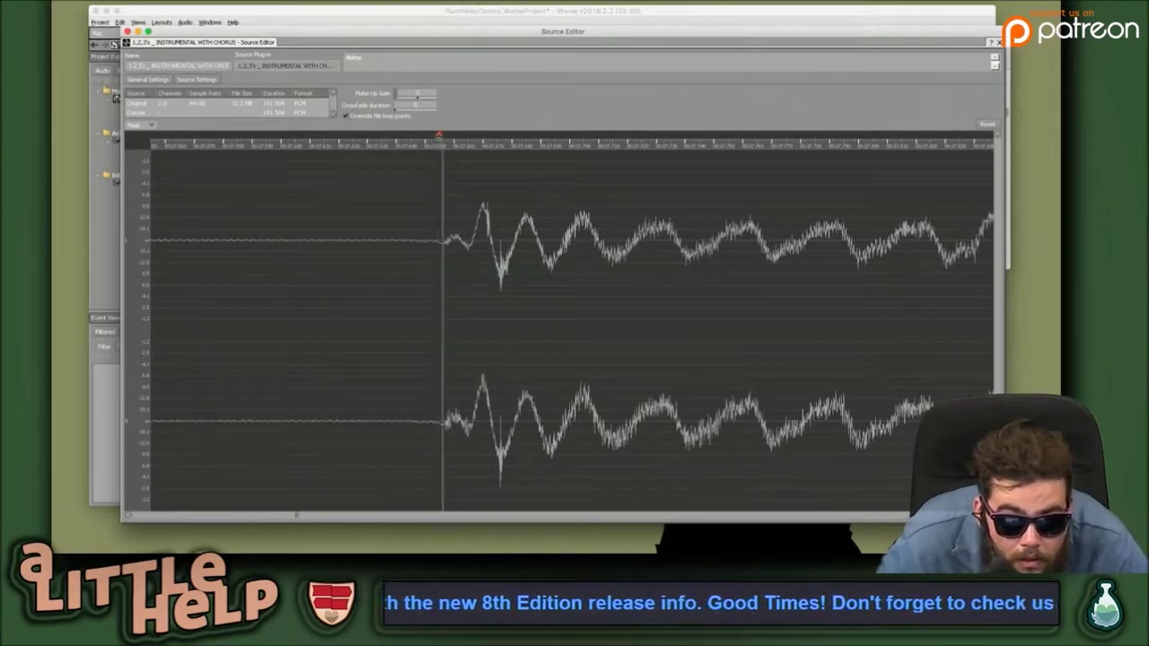
{"action": "right_click", "coordinate": [425, 218]}
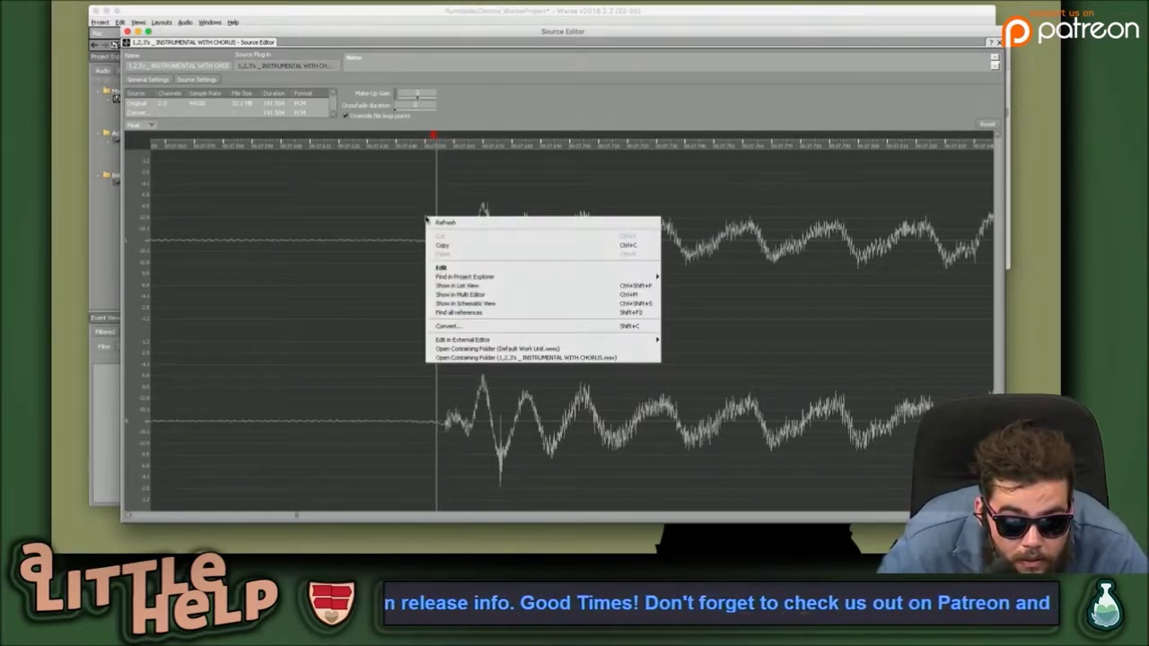
{"action": "left_click", "coordinate": [532, 325]}
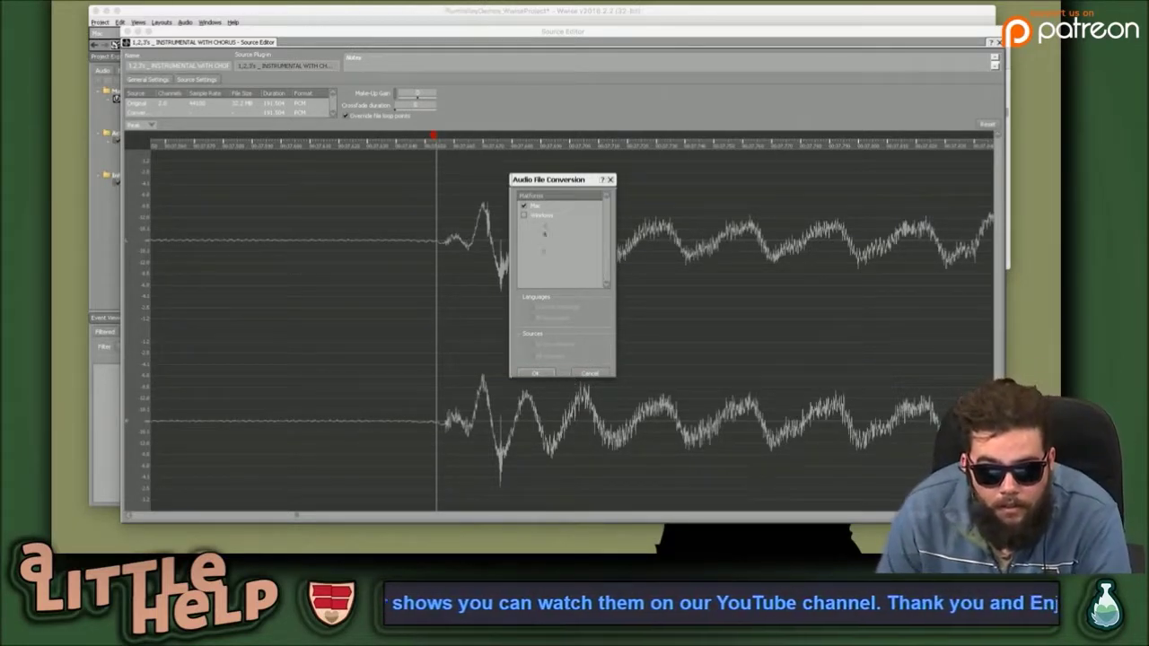
{"action": "left_click", "coordinate": [541, 375]}
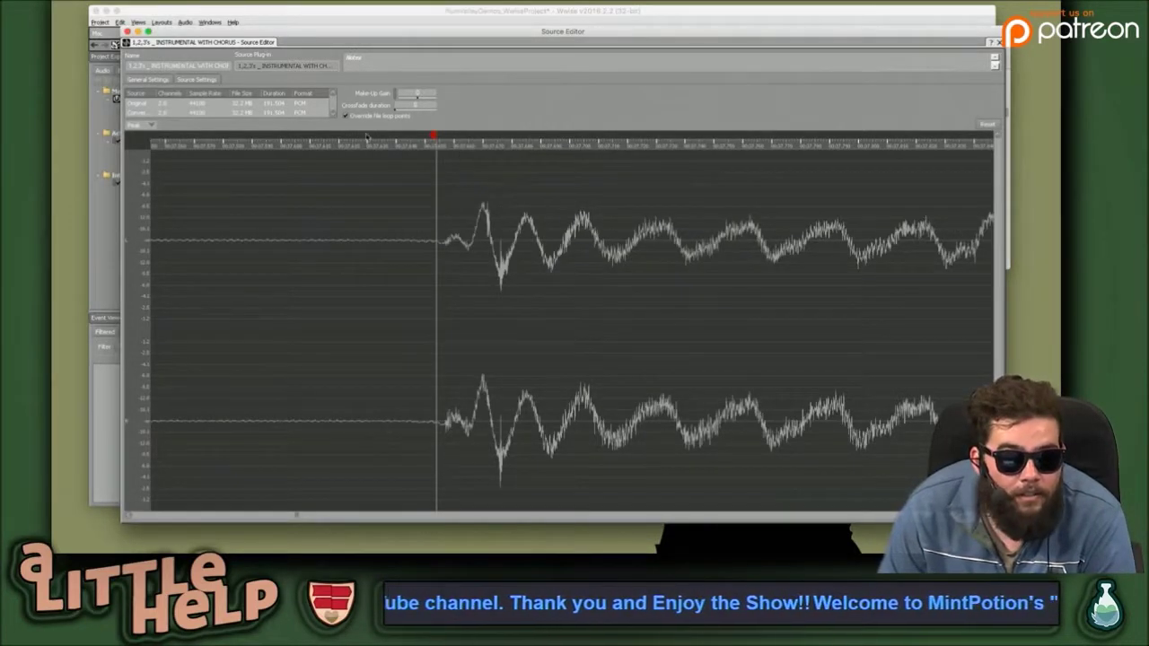
{"action": "left_click", "coordinate": [127, 32]}
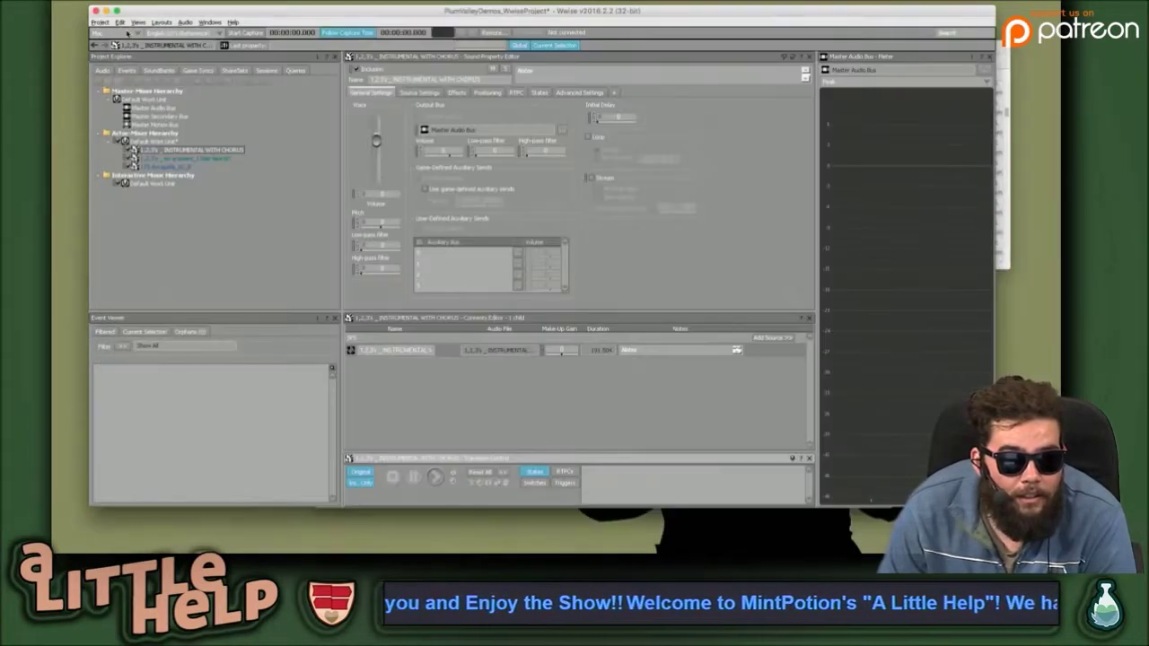
Turn on Loop and Stream for the INSTRUMENTAL WITH CHORUS sound.
{"action": "left_click", "coordinate": [451, 380]}
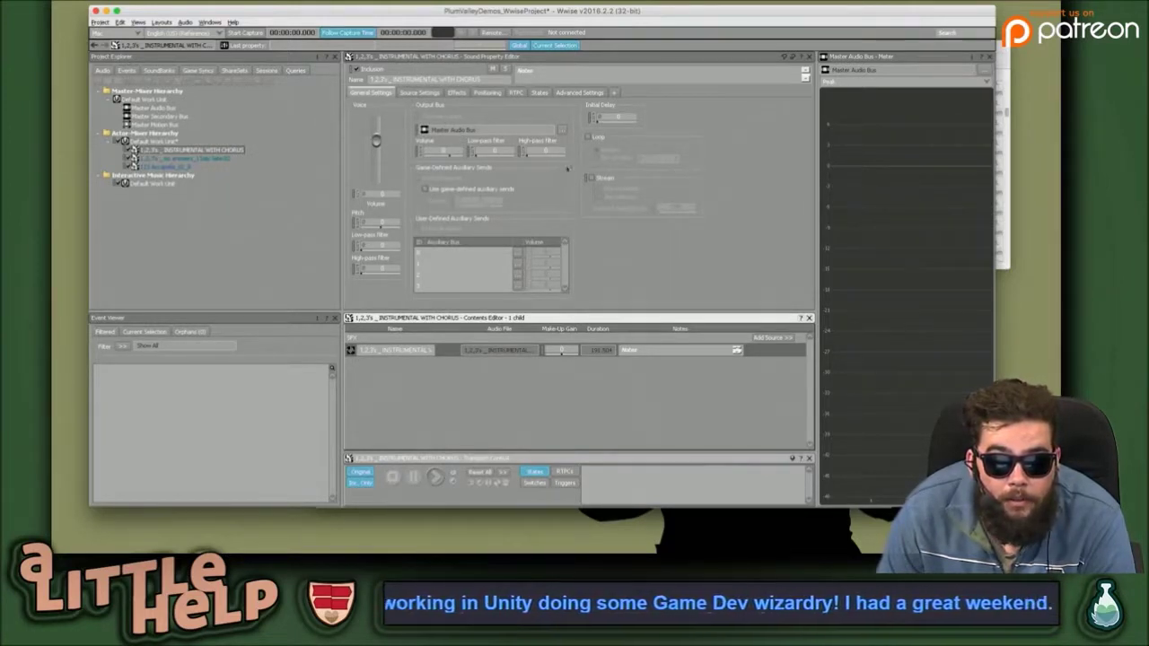
{"action": "left_click", "coordinate": [589, 137]}
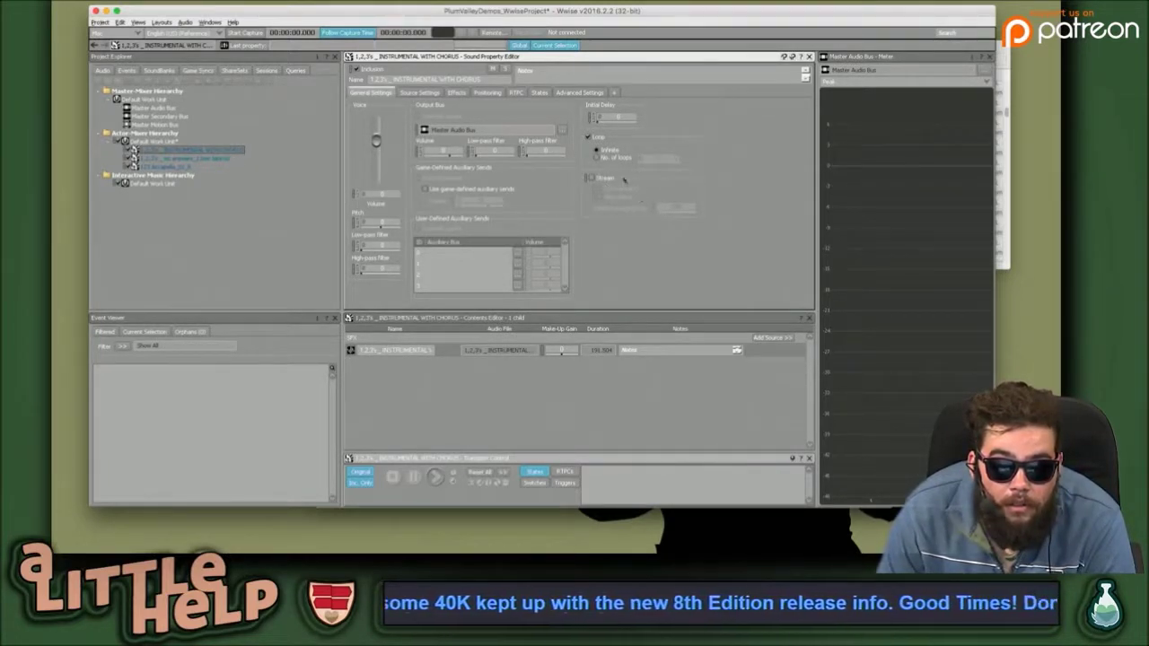
{"action": "left_click", "coordinate": [590, 178]}
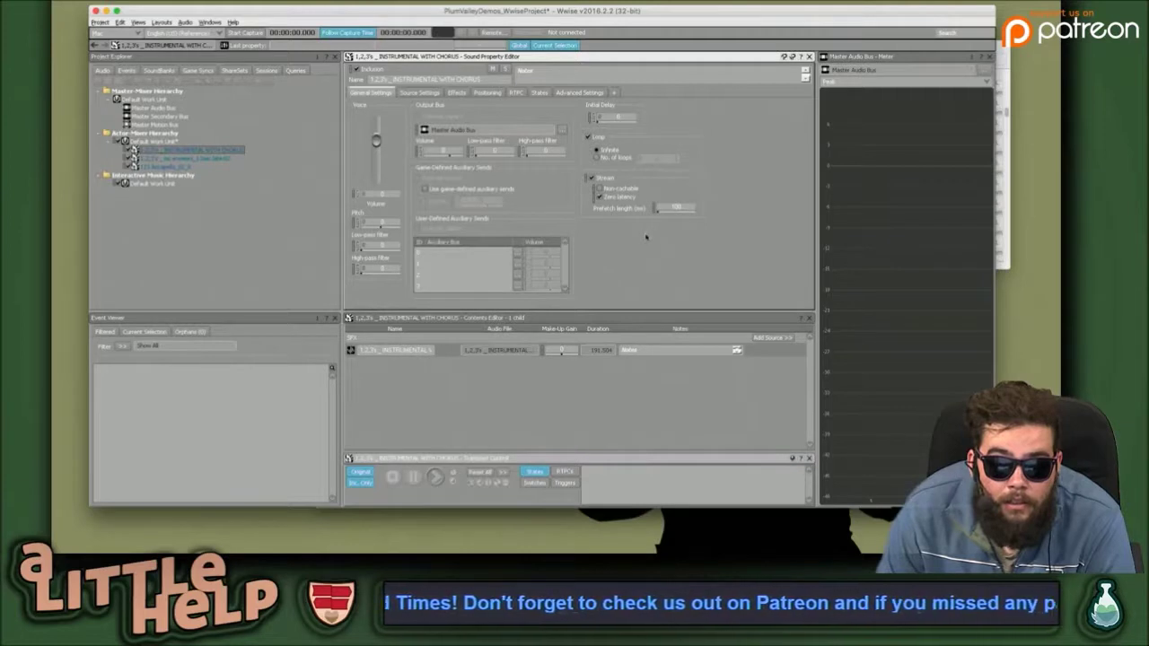
Select the sound's audio source in the Contents Editor and play it.
{"action": "left_click", "coordinate": [499, 410]}
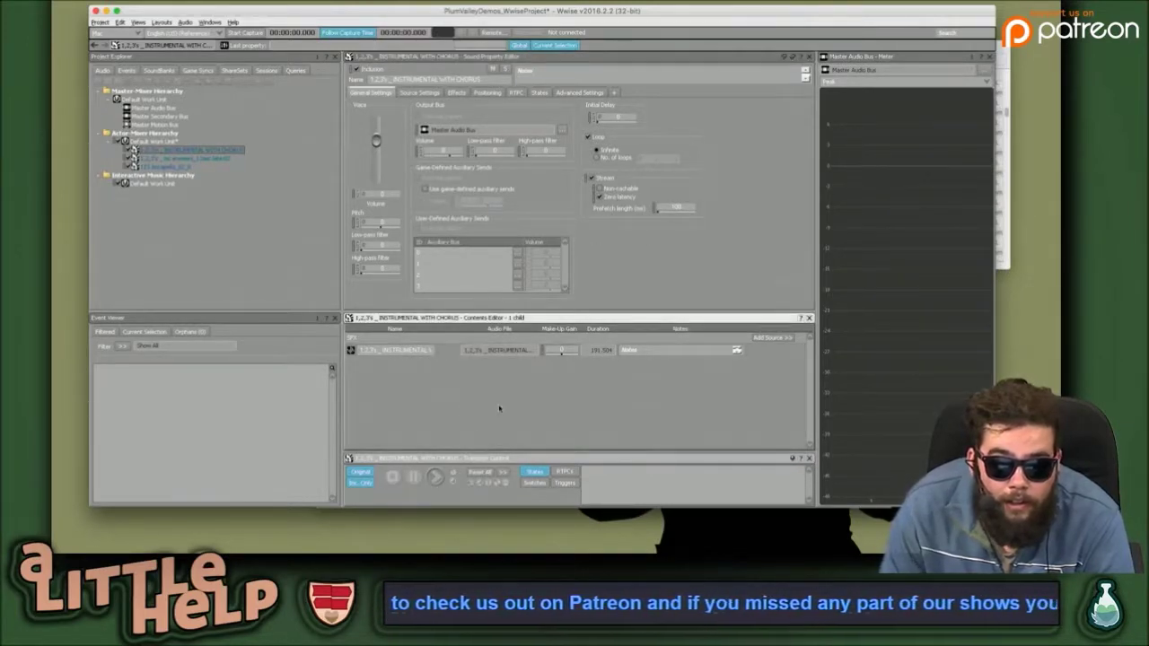
{"action": "left_click", "coordinate": [442, 351]}
{"action": "key", "text": "space"}
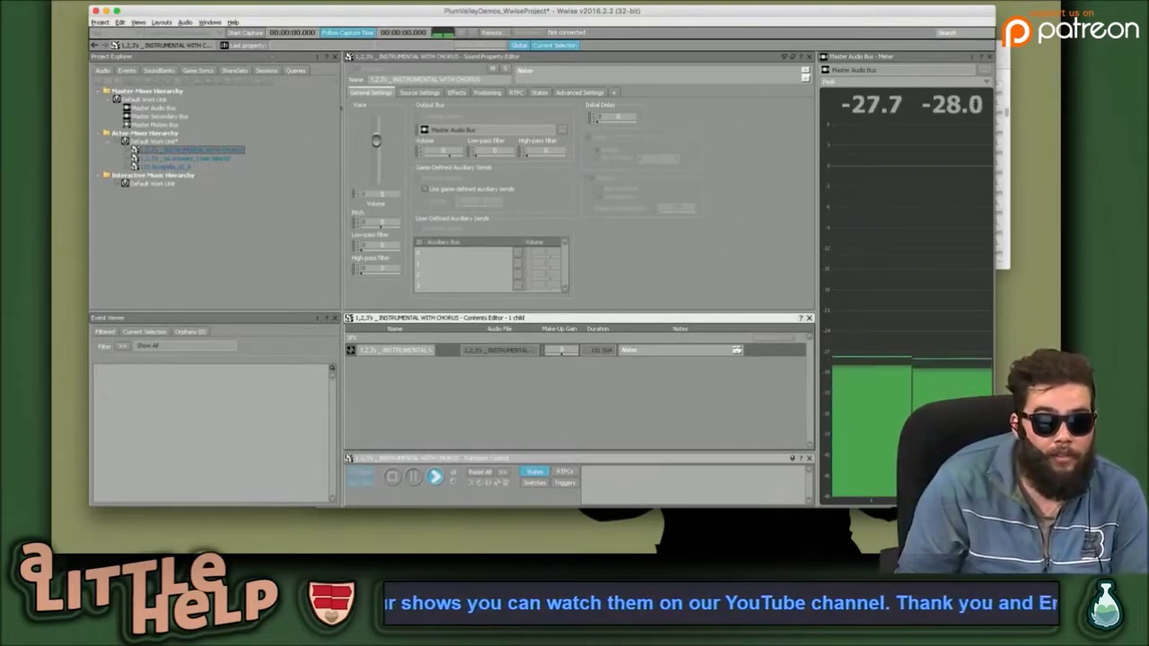
Reopen the Source Editor, lower the sound's Voice Volume, and stop playback.
{"action": "double_click", "coordinate": [351, 350]}
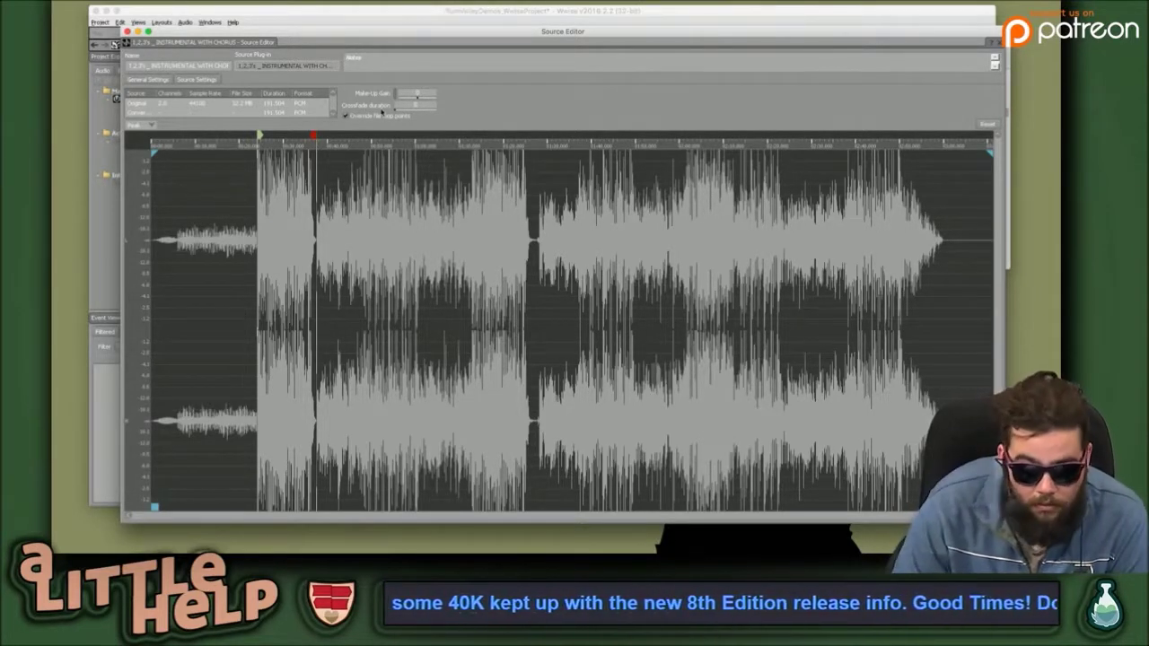
{"action": "left_click", "coordinate": [359, 14]}
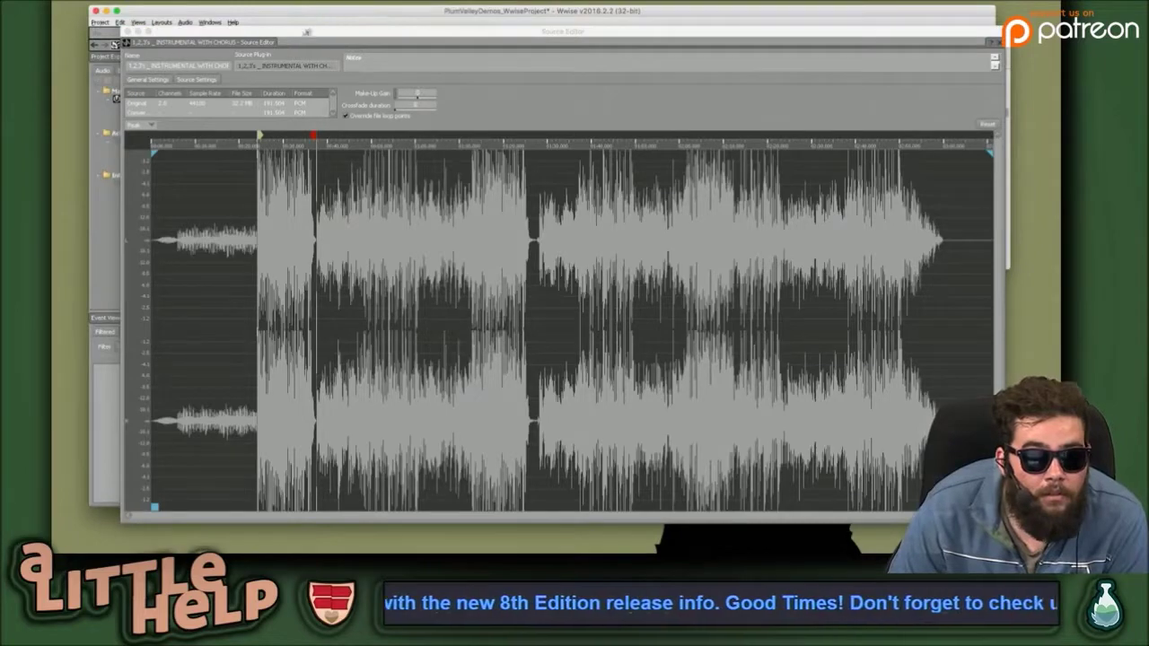
{"action": "mouse_move", "coordinate": [303, 35]}
{"action": "left_mouse_down"}
{"action": "mouse_move", "coordinate": [303, 174]}
{"action": "mouse_move", "coordinate": [300, 90]}
{"action": "mouse_move", "coordinate": [284, 99]}
{"action": "mouse_move", "coordinate": [271, 222]}
{"action": "mouse_move", "coordinate": [303, 244]}
{"action": "mouse_move", "coordinate": [256, 377]}
{"action": "left_mouse_up"}
{"action": "mouse_move", "coordinate": [377, 141]}
{"action": "left_mouse_down"}
{"action": "mouse_move", "coordinate": [376, 157]}
{"action": "mouse_move", "coordinate": [376, 141]}
{"action": "left_mouse_up"}
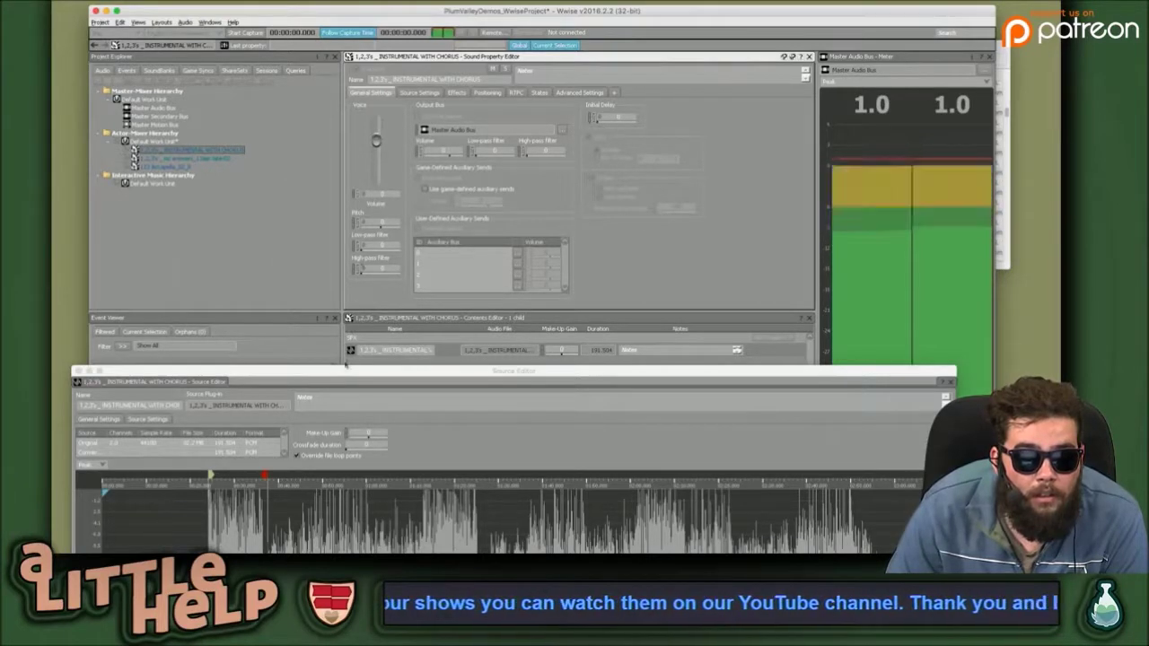
{"action": "left_click_drag", "start_coordinate": [327, 372], "coordinate": [347, 302]}
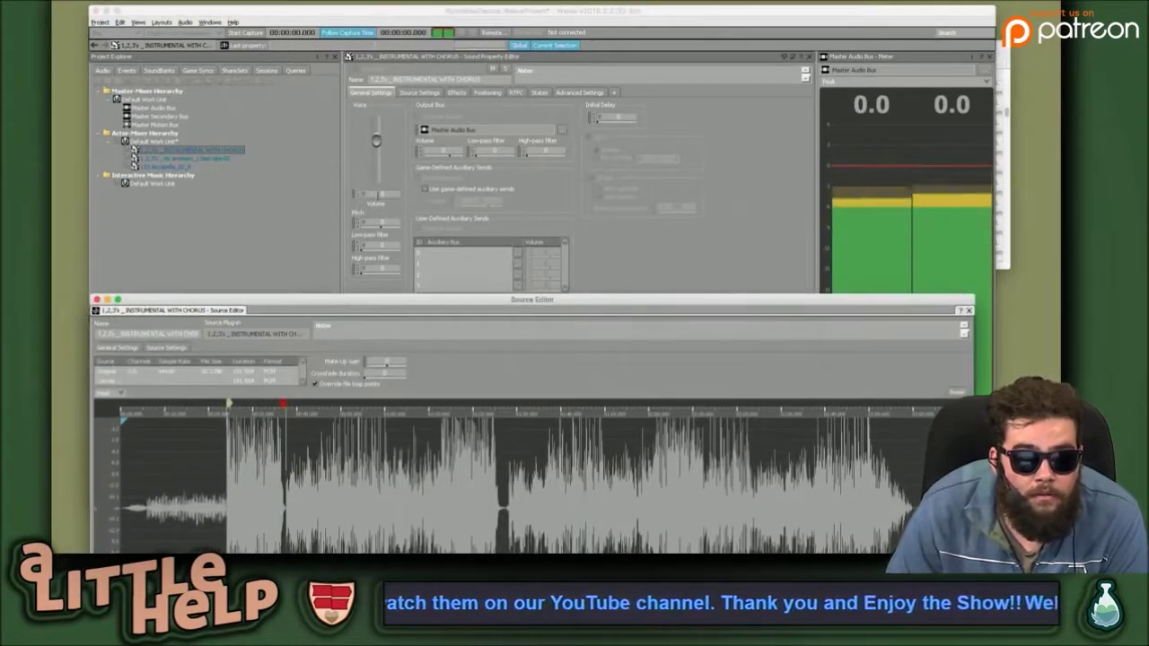
{"action": "key", "text": "space"}
Drag the yellow and red waveform markers earlier, back toward the quiet intro.
{"action": "left_click", "coordinate": [258, 257]}
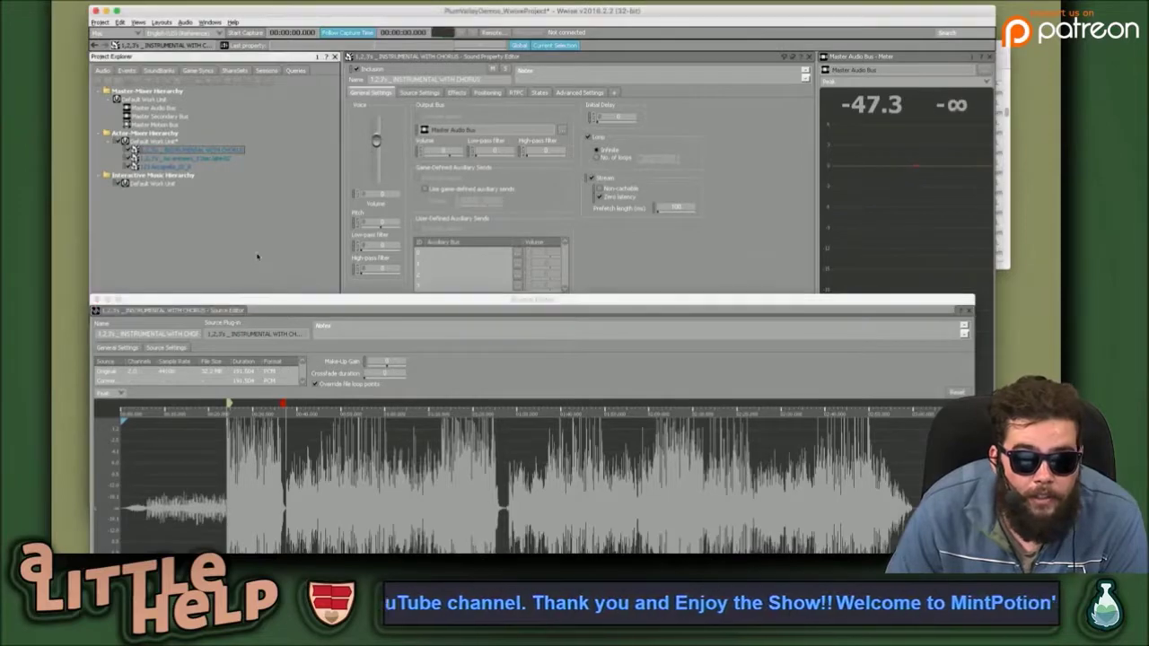
{"action": "left_click_drag", "start_coordinate": [311, 303], "coordinate": [434, 65]}
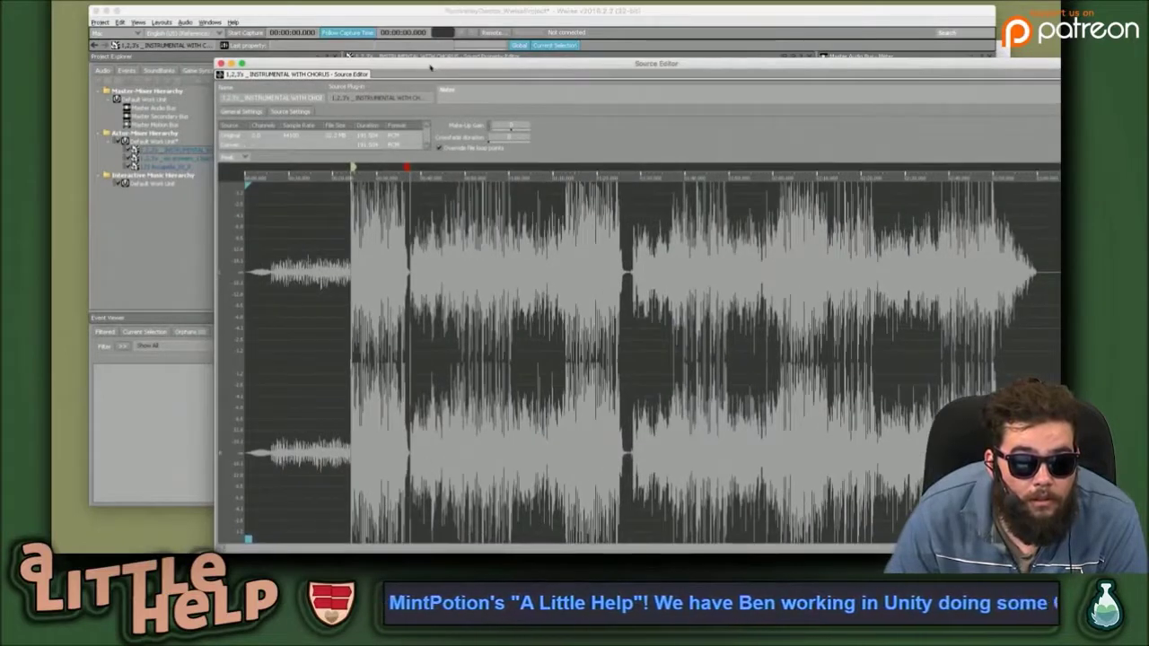
{"action": "left_click_drag", "start_coordinate": [352, 167], "coordinate": [273, 169]}
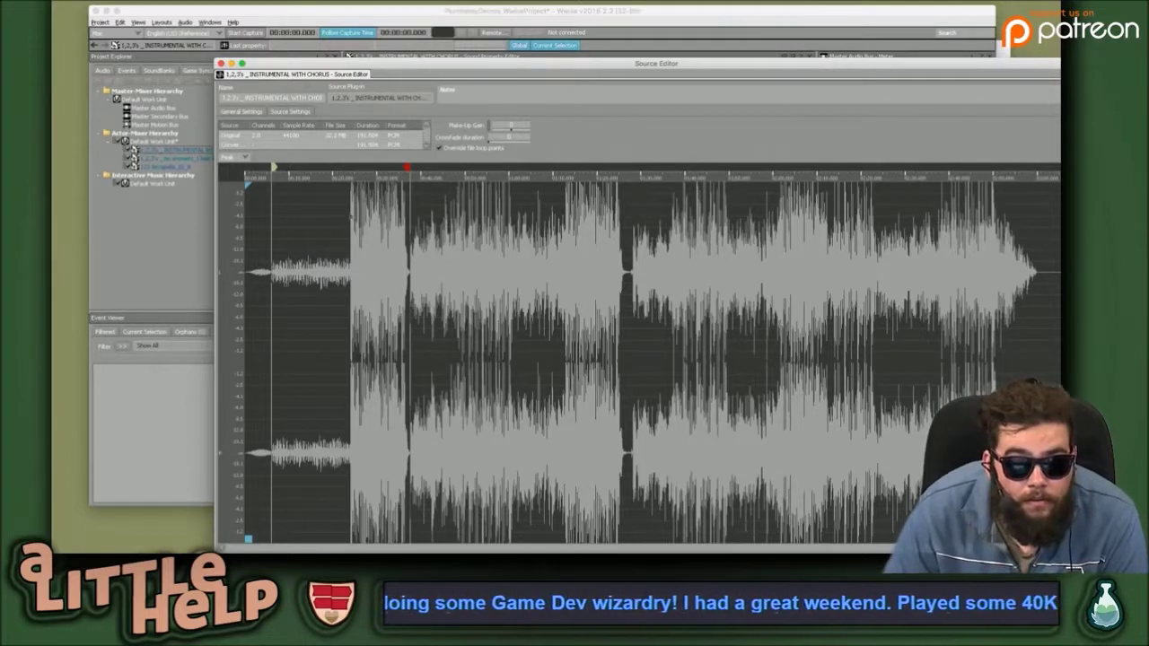
{"action": "left_click_drag", "start_coordinate": [407, 168], "coordinate": [350, 169]}
{"action": "right_click", "coordinate": [363, 169]}
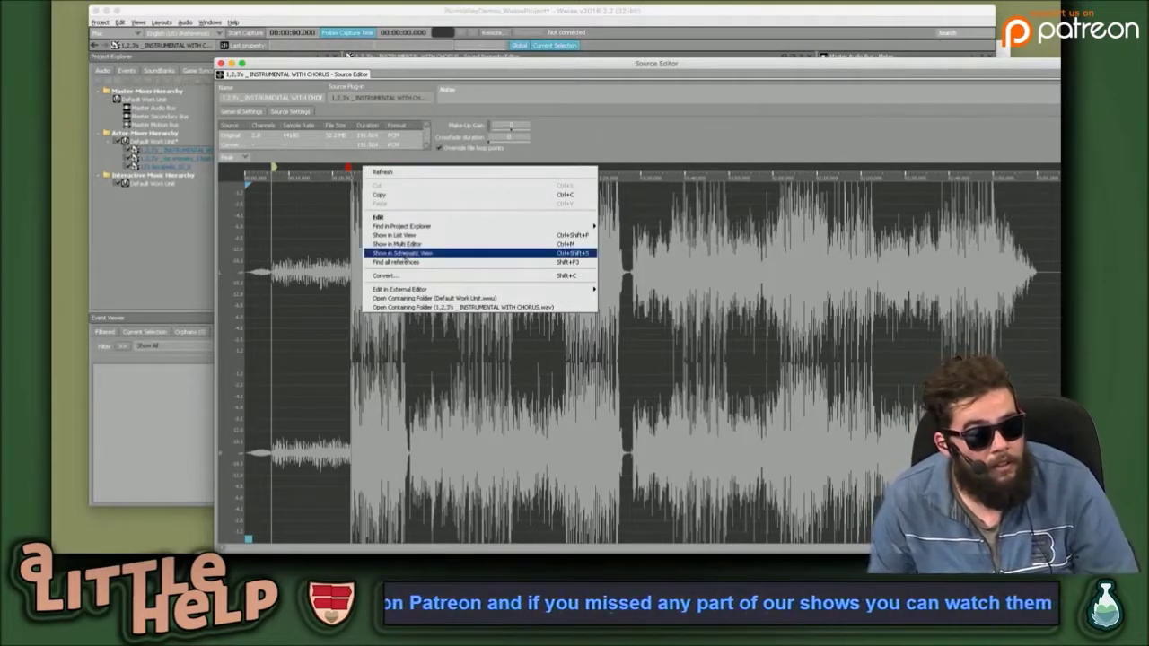
{"action": "left_click", "coordinate": [572, 118]}
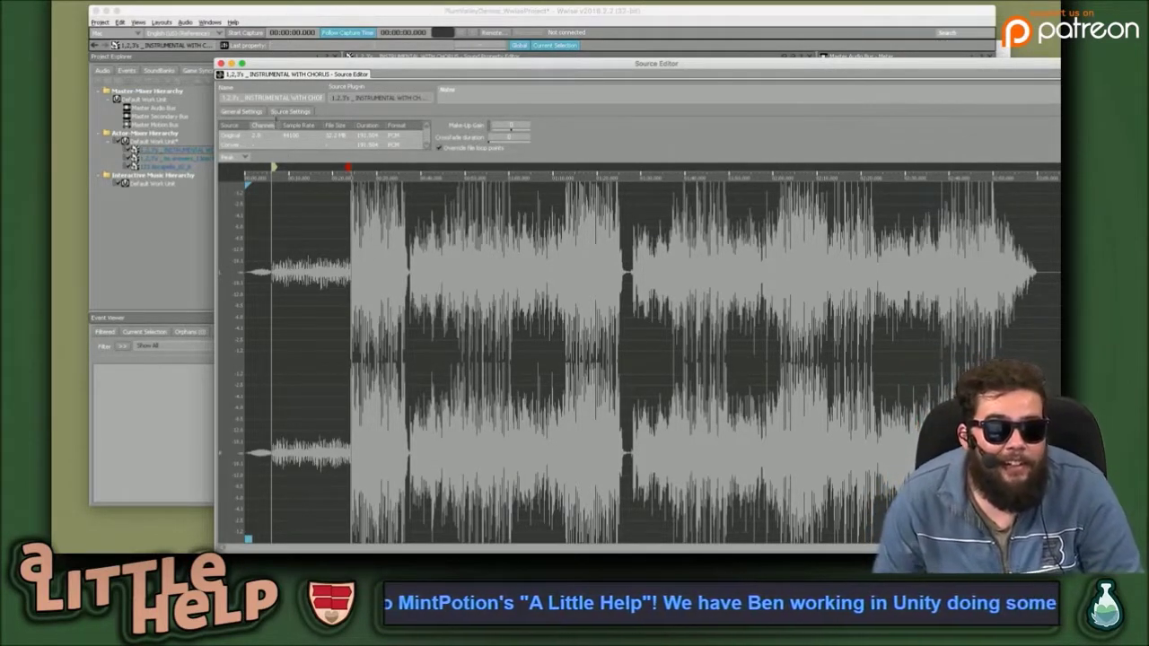
{"action": "mouse_move", "coordinate": [300, 67]}
{"action": "left_mouse_down"}
{"action": "mouse_move", "coordinate": [338, 74]}
{"action": "mouse_move", "coordinate": [375, 47]}
{"action": "left_mouse_up"}
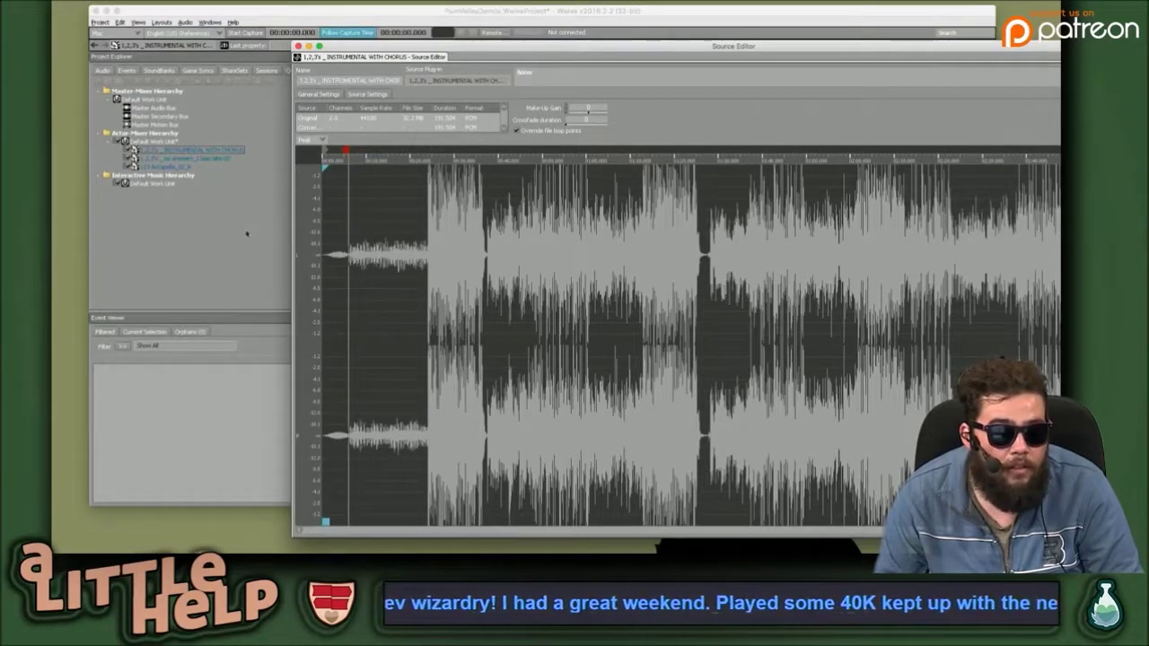
{"action": "left_click", "coordinate": [237, 393]}
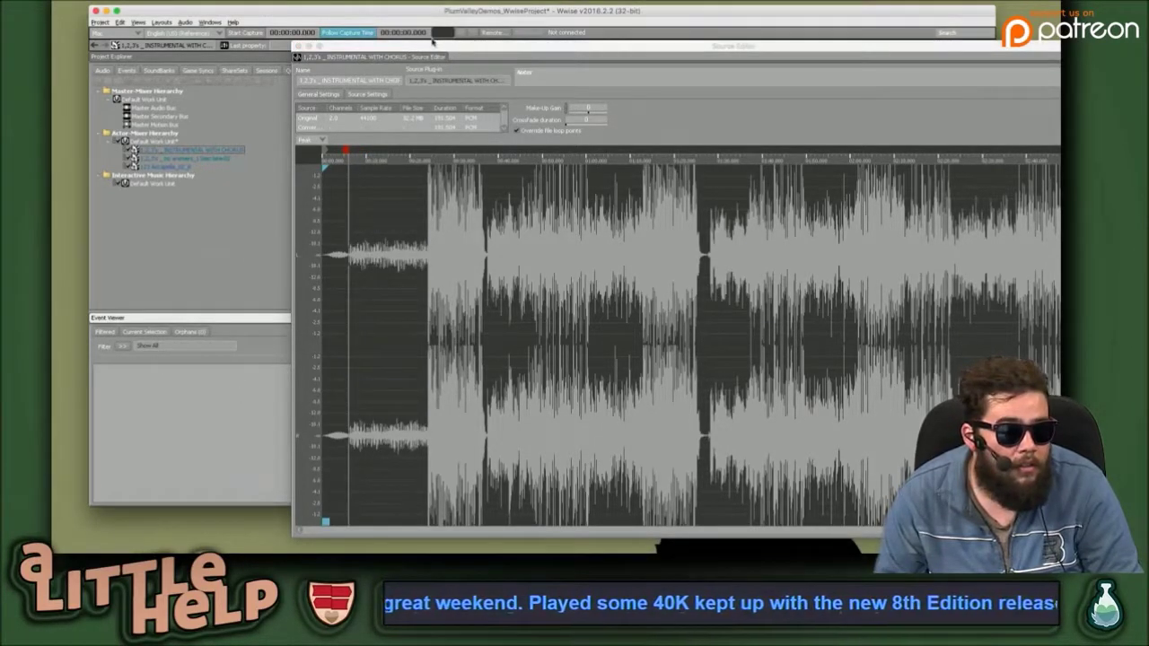
{"action": "left_click_drag", "start_coordinate": [449, 43], "coordinate": [637, 44]}
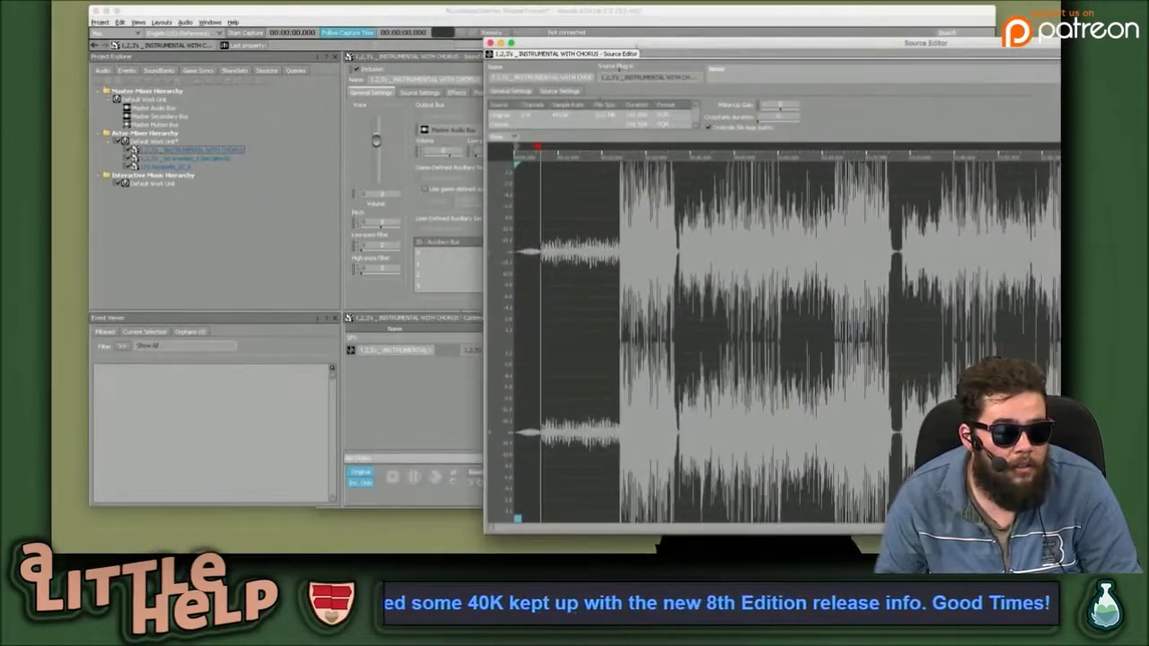
Nudge the playback position near the waveform start and confirm the sound's edited name.
{"action": "left_click", "coordinate": [438, 348]}
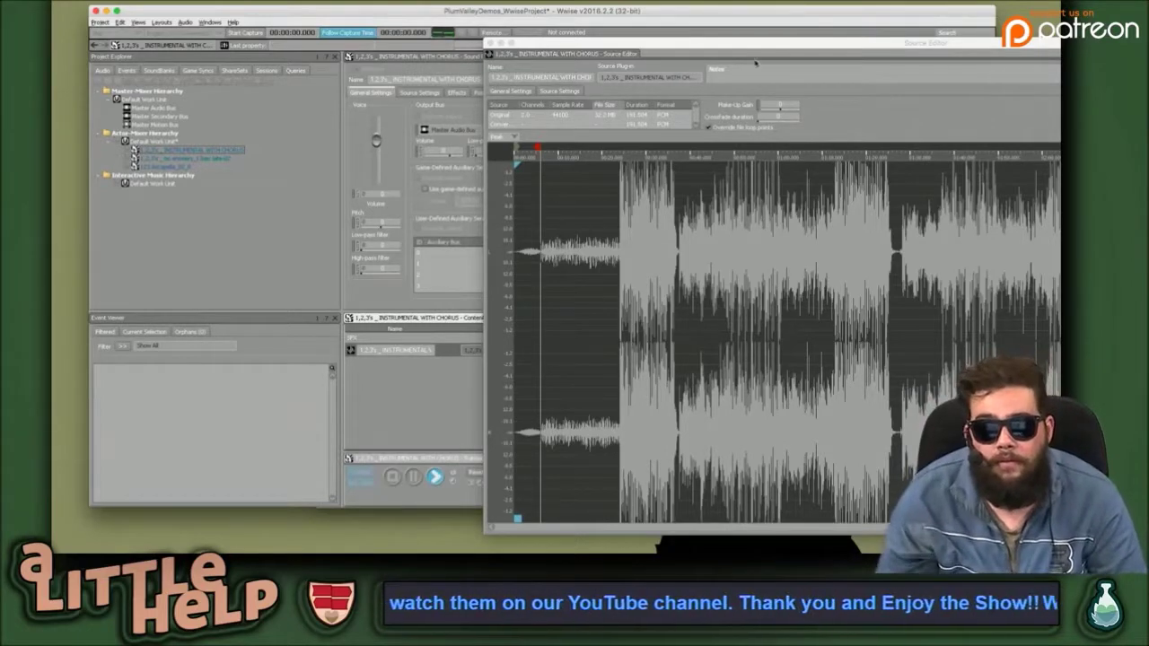
{"action": "left_click_drag", "start_coordinate": [712, 47], "coordinate": [630, 69]}
{"action": "left_click_drag", "start_coordinate": [432, 170], "coordinate": [459, 169]}
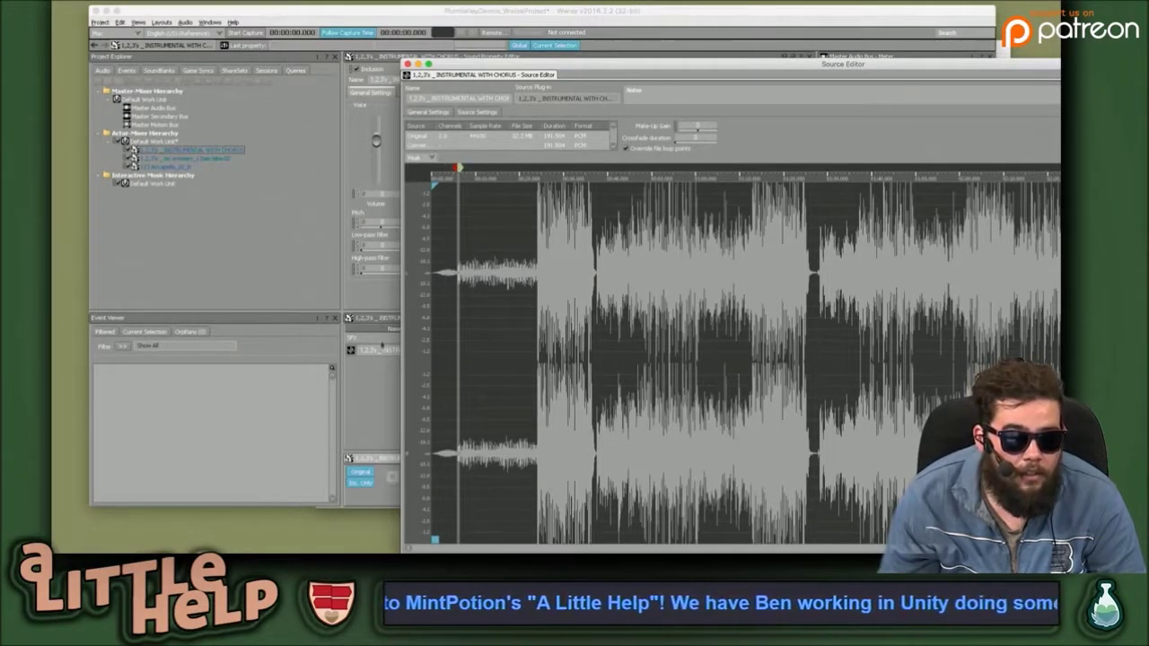
{"action": "left_click", "coordinate": [382, 350]}
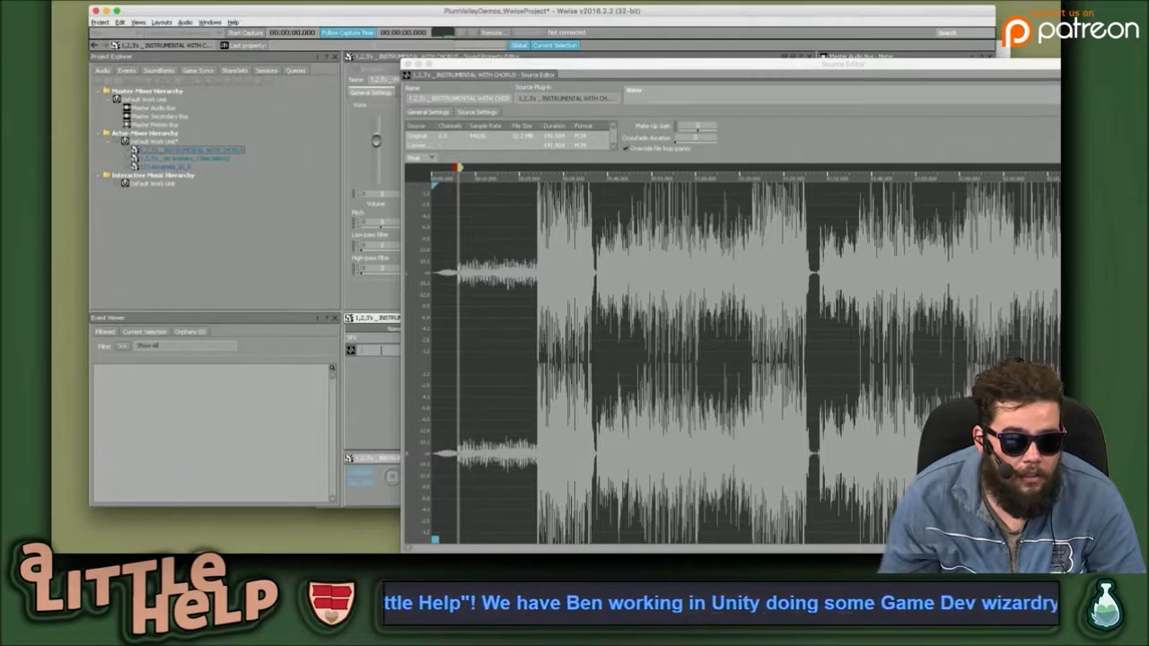
{"action": "key", "text": "Return"}
{"action": "key", "text": "Return"}
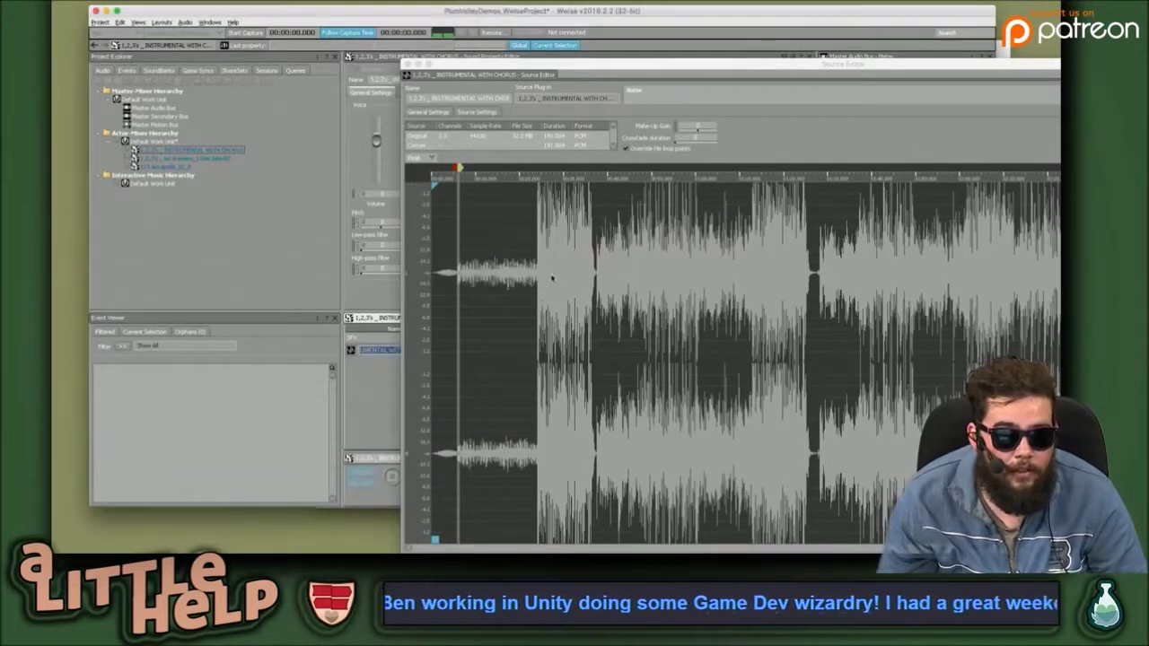
{"action": "left_click", "coordinate": [389, 371]}
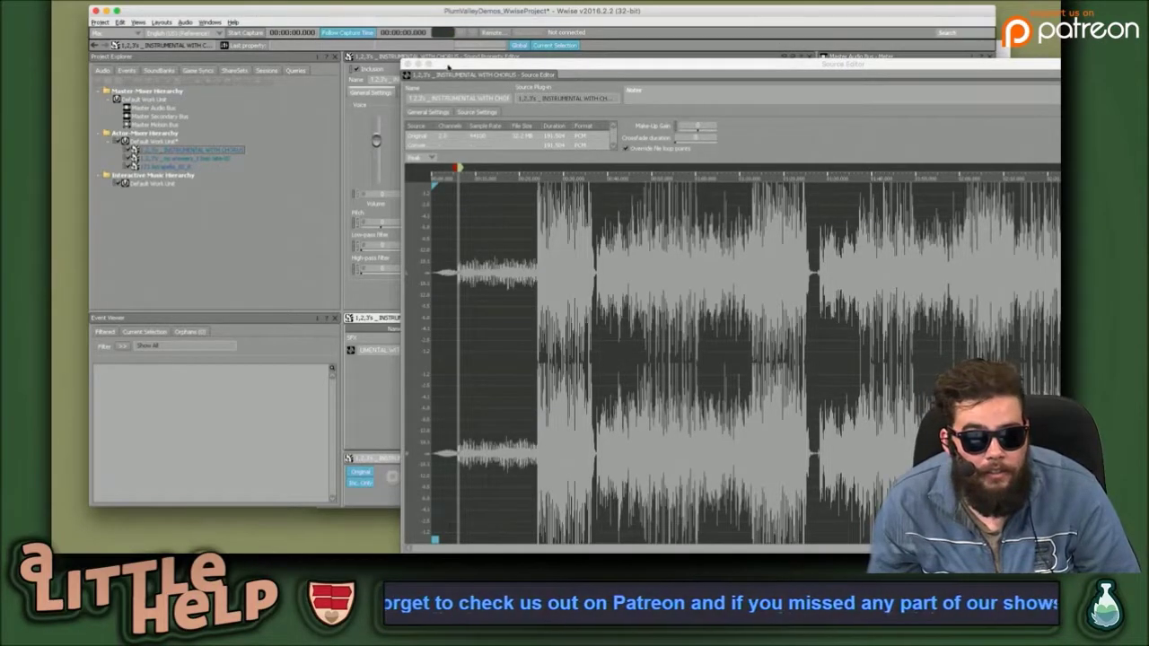
Maximise and shift the Source Editor window, then close it.
{"action": "double_click", "coordinate": [454, 74]}
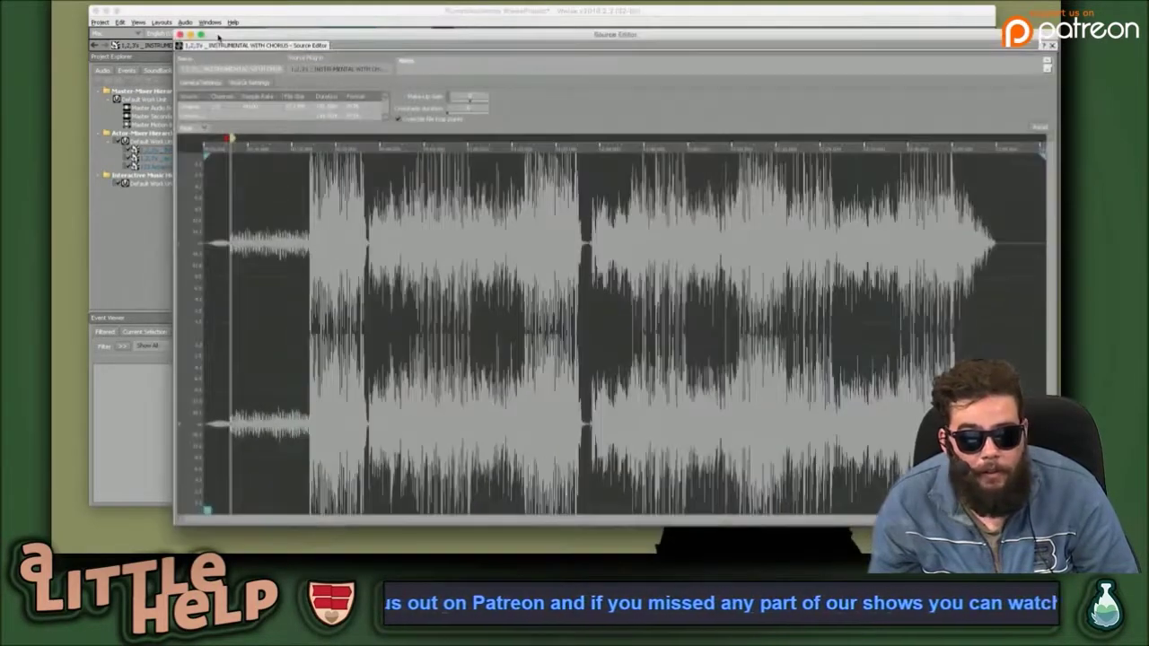
{"action": "left_click_drag", "start_coordinate": [219, 37], "coordinate": [160, 36]}
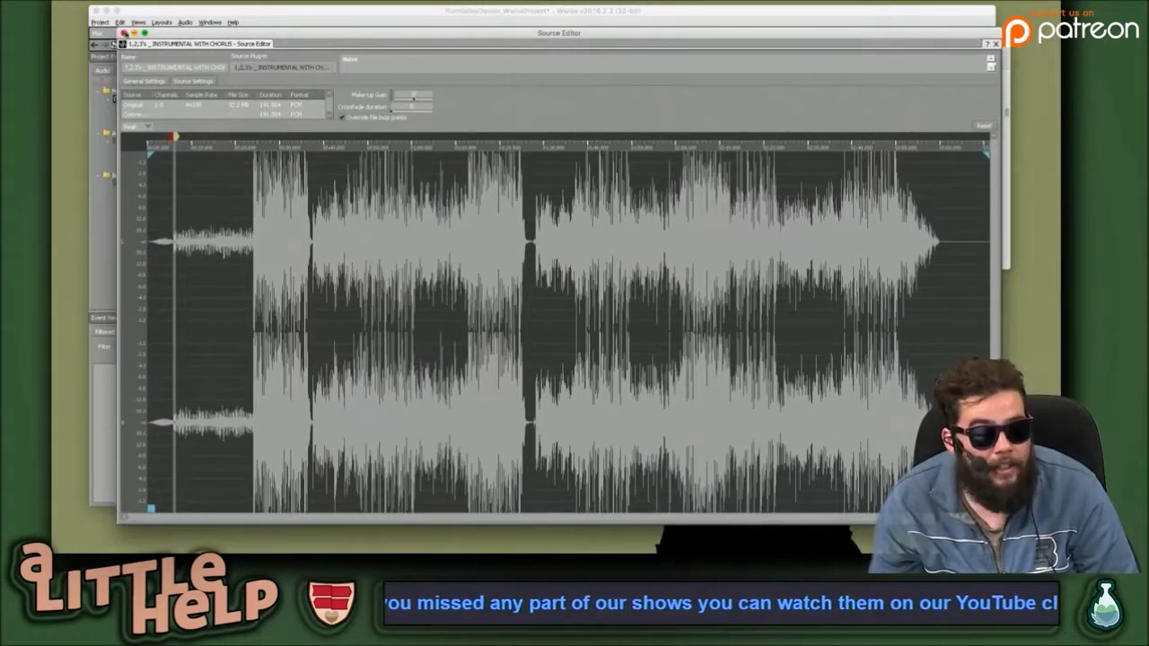
{"action": "left_click", "coordinate": [124, 33]}
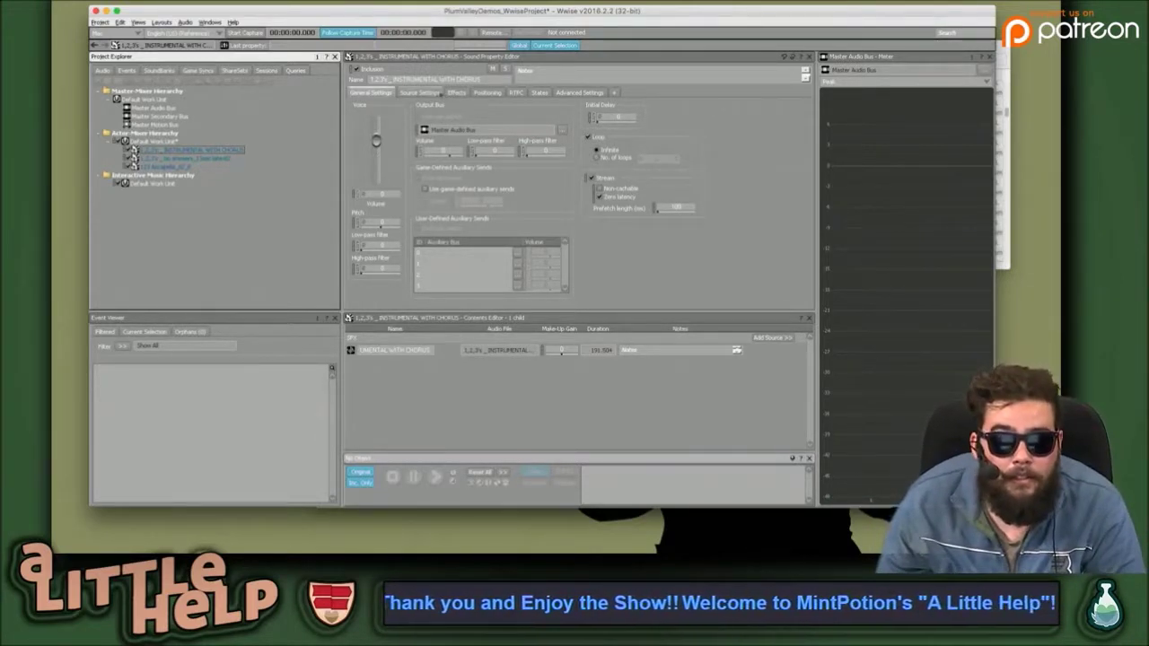
Look through the Source Settings and Effects tabs, browsing effect plug-ins without adding one.
{"action": "left_click", "coordinate": [437, 94]}
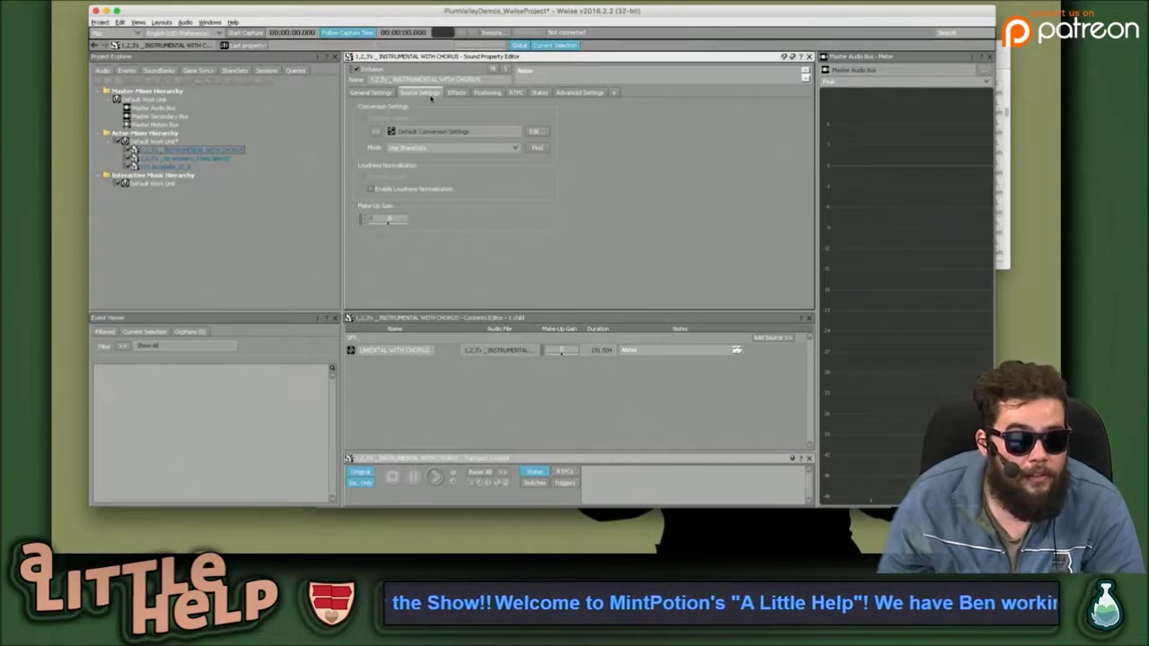
{"action": "left_click", "coordinate": [457, 94]}
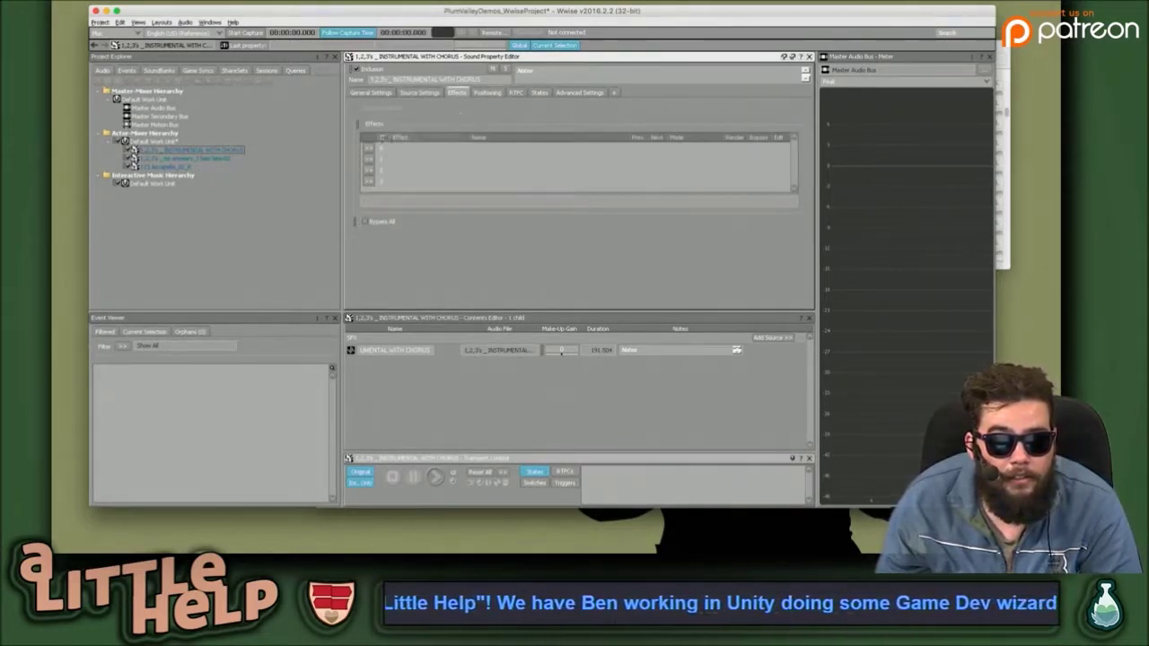
{"action": "left_click", "coordinate": [367, 150]}
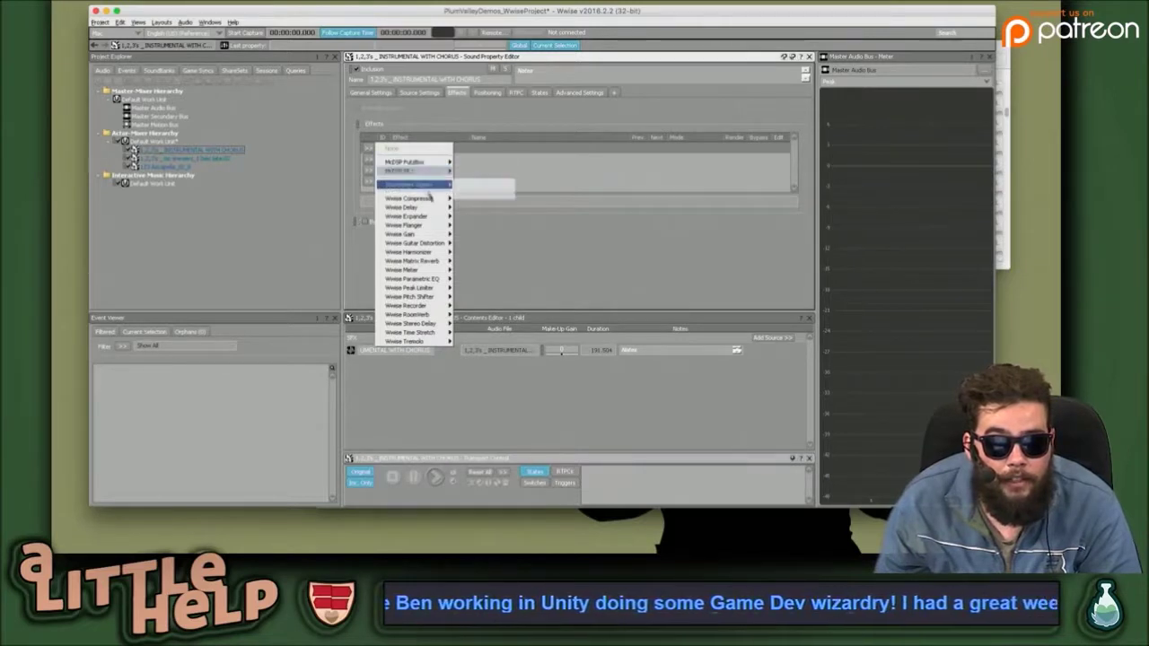
{"action": "mouse_move", "coordinate": [424, 199]}
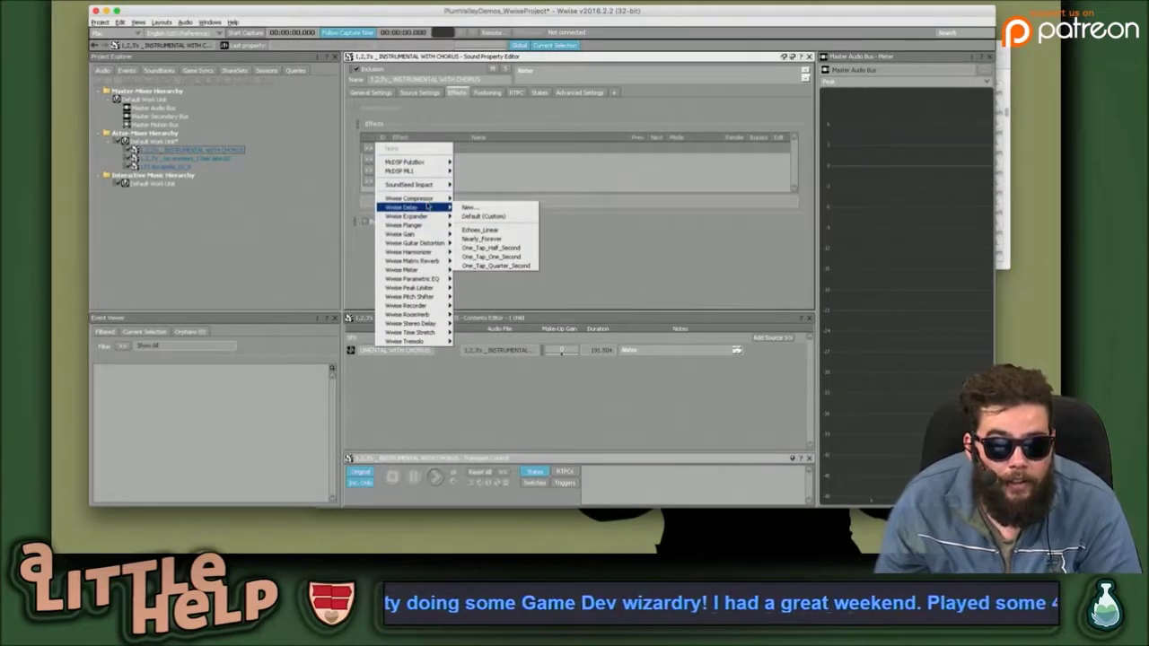
{"action": "mouse_move", "coordinate": [418, 173]}
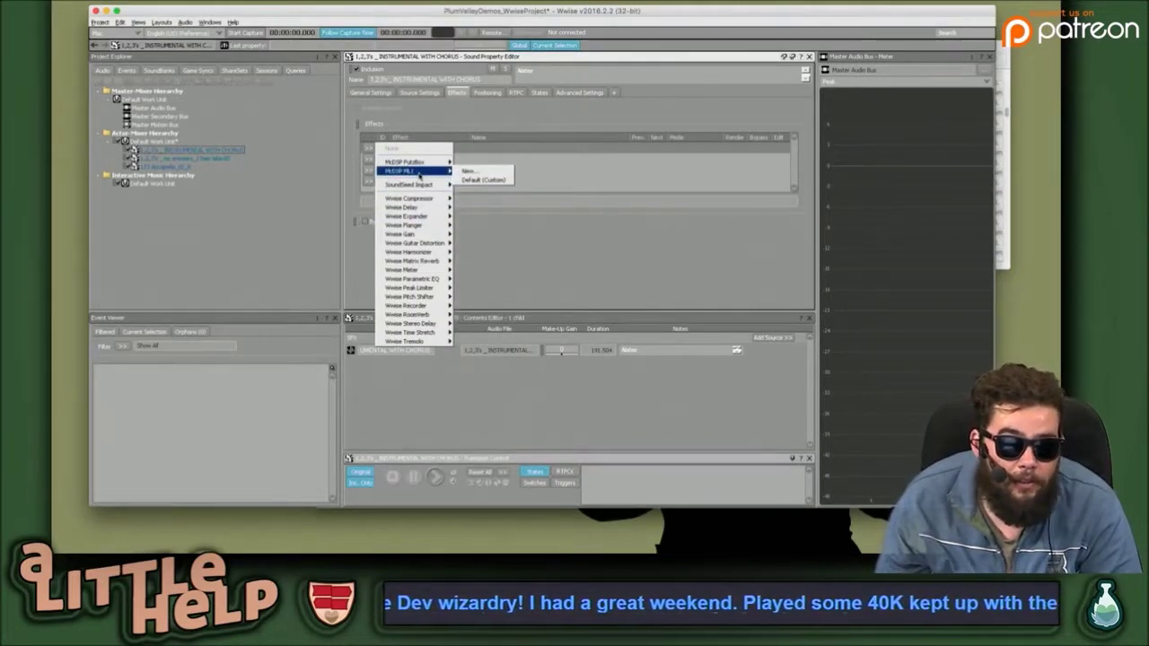
{"action": "mouse_move", "coordinate": [433, 288]}
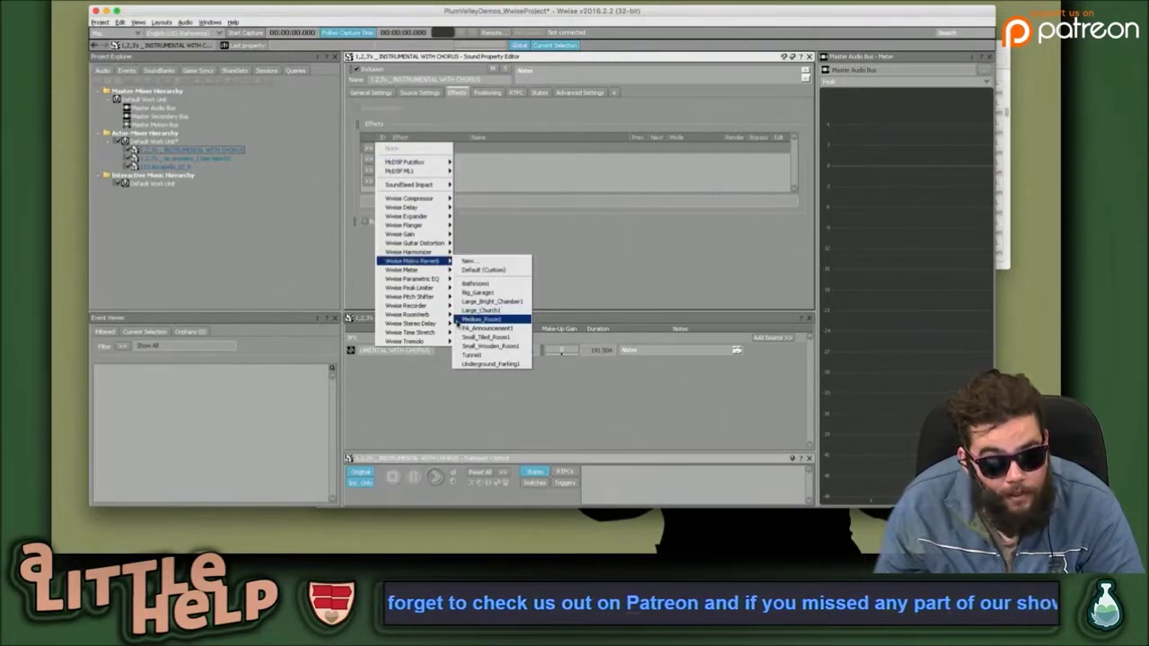
{"action": "mouse_move", "coordinate": [421, 343]}
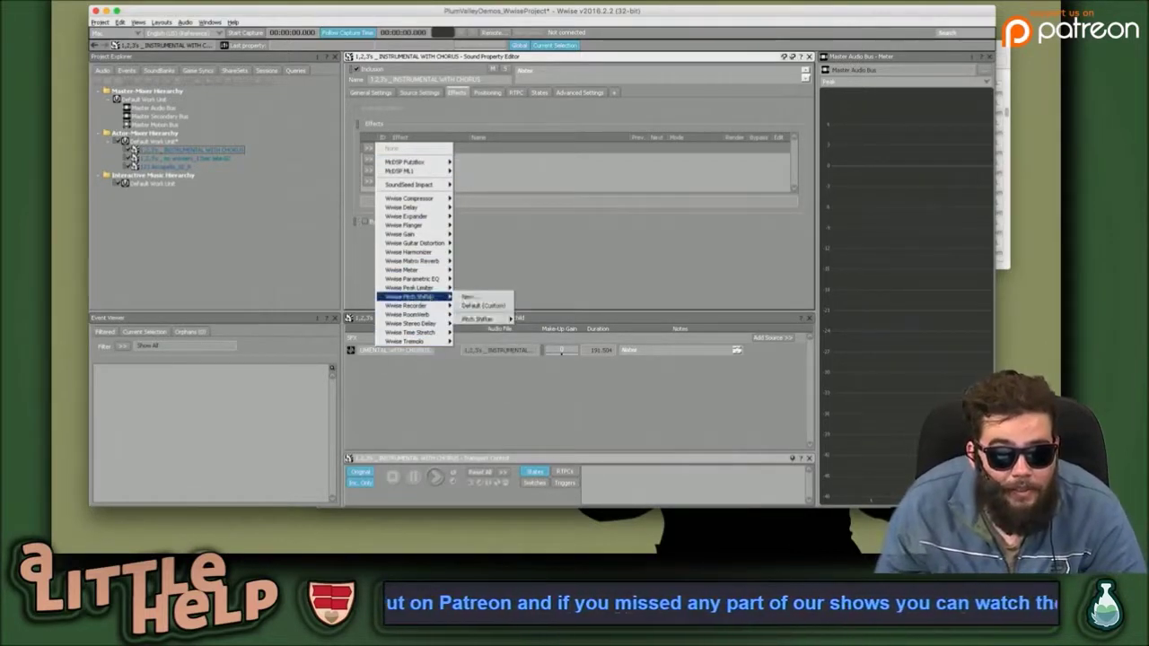
{"action": "mouse_move", "coordinate": [420, 244]}
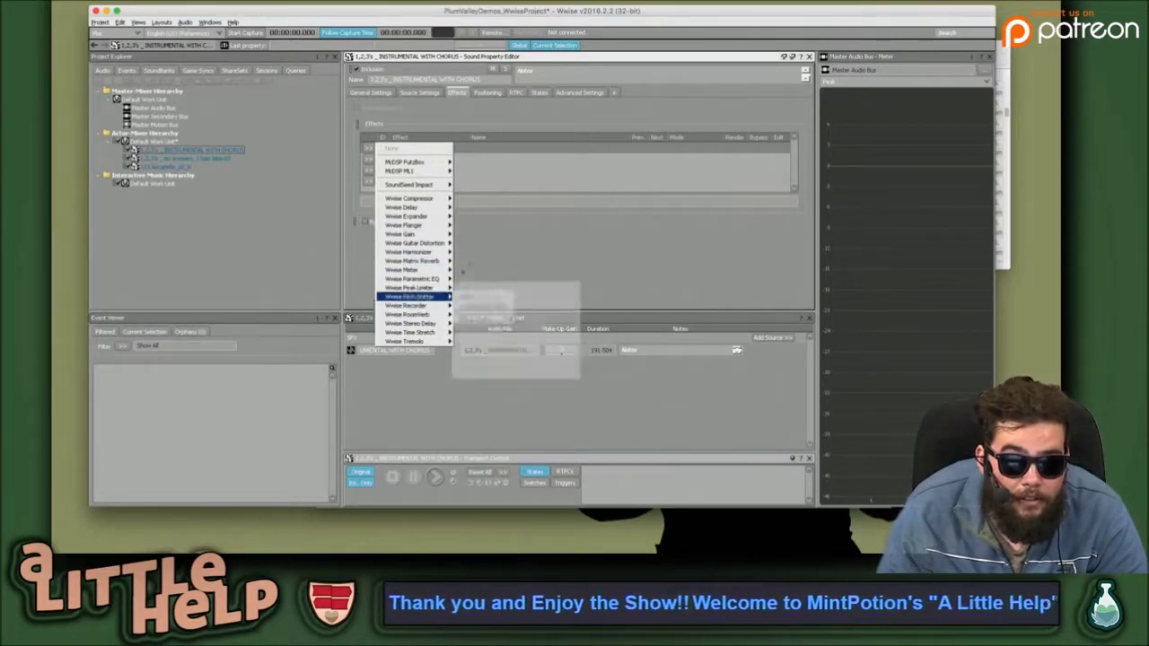
{"action": "left_click", "coordinate": [495, 232]}
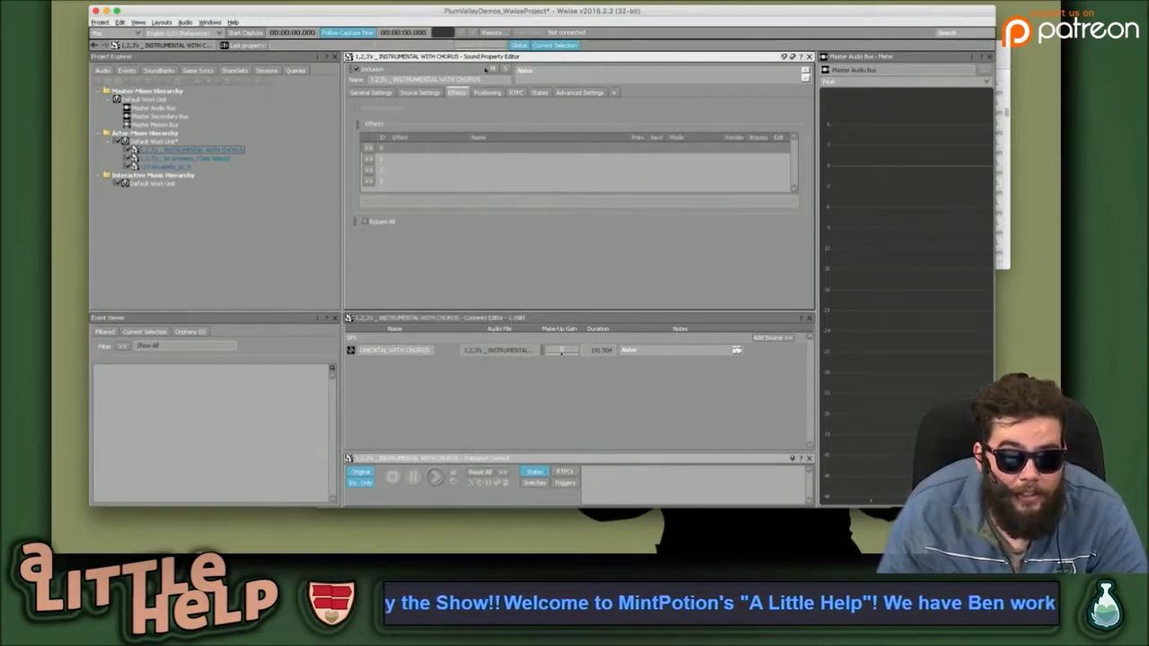
Check the Positioning and RTPC tabs, enlarge the property panel, and show the States tab.
{"action": "left_click", "coordinate": [487, 92]}
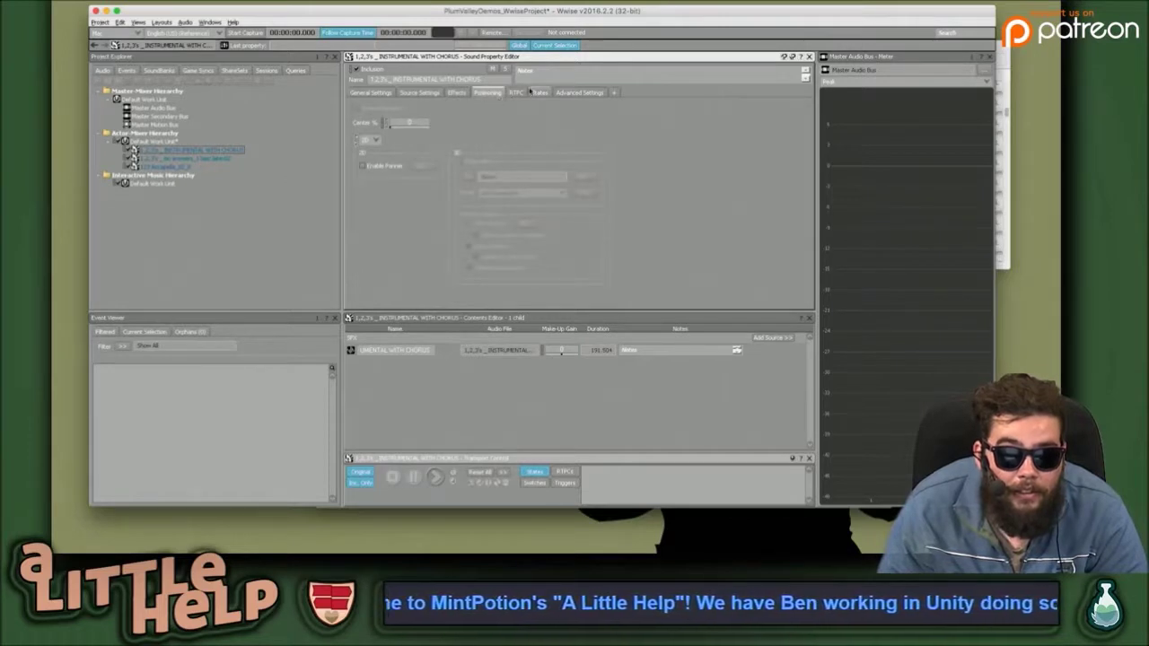
{"action": "left_click", "coordinate": [519, 93]}
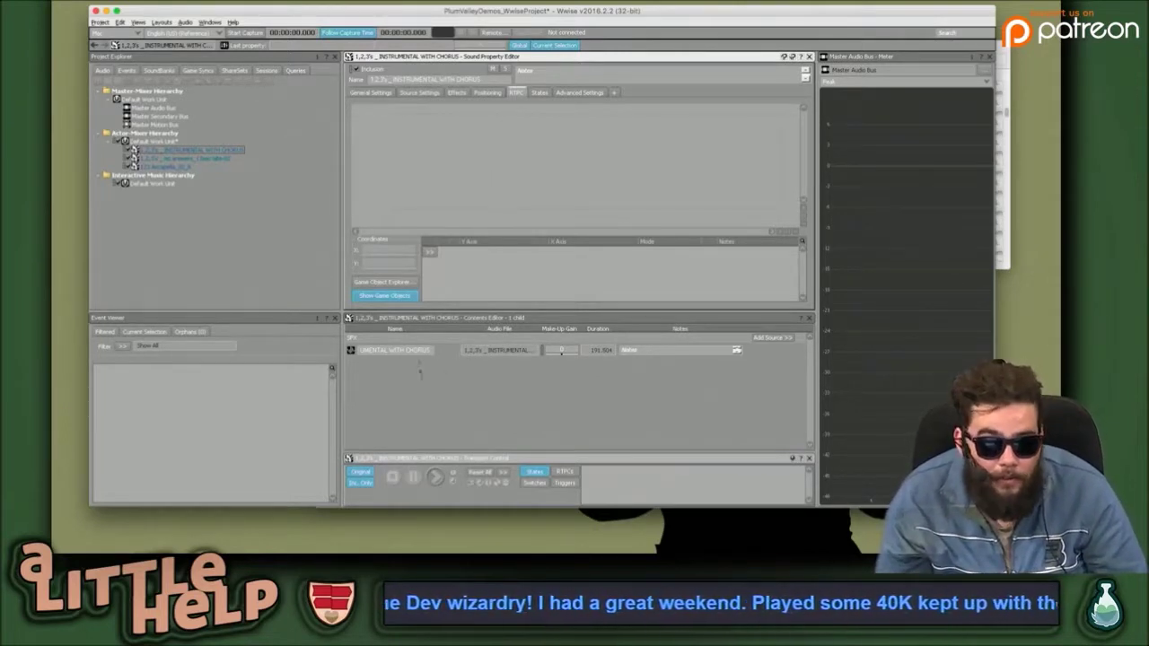
{"action": "left_click_drag", "start_coordinate": [435, 311], "coordinate": [435, 340]}
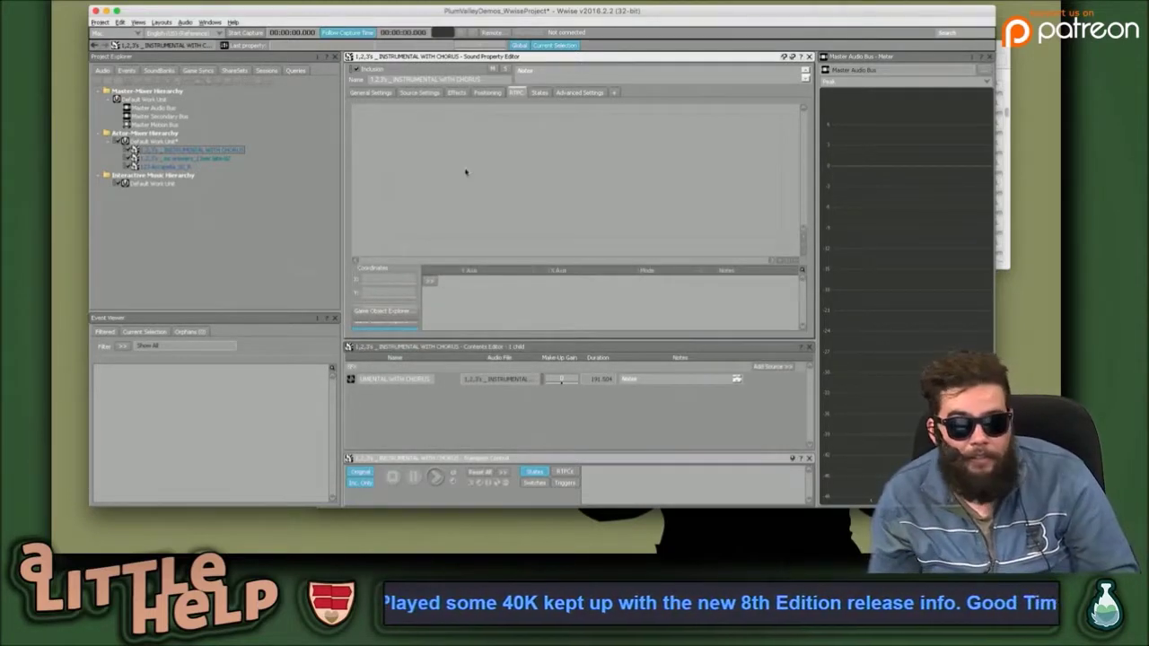
{"action": "left_click", "coordinate": [538, 94]}
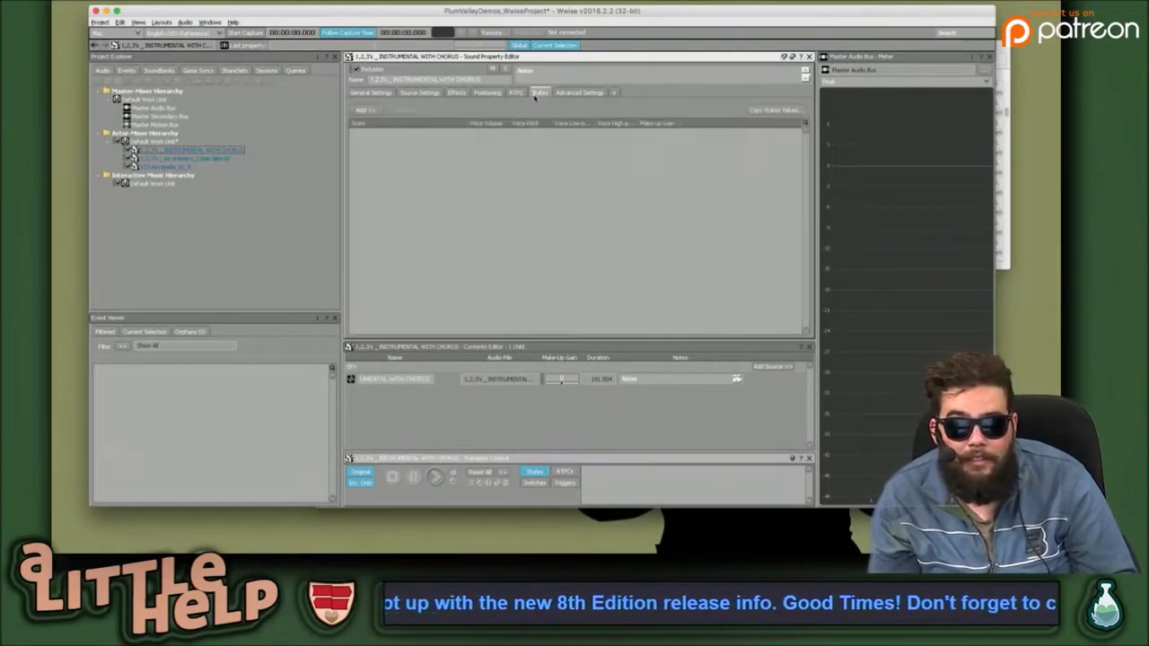
Create a new Multiply_LoopStage state group in Default Work Unit and select it in the States list.
{"action": "left_click", "coordinate": [362, 110]}
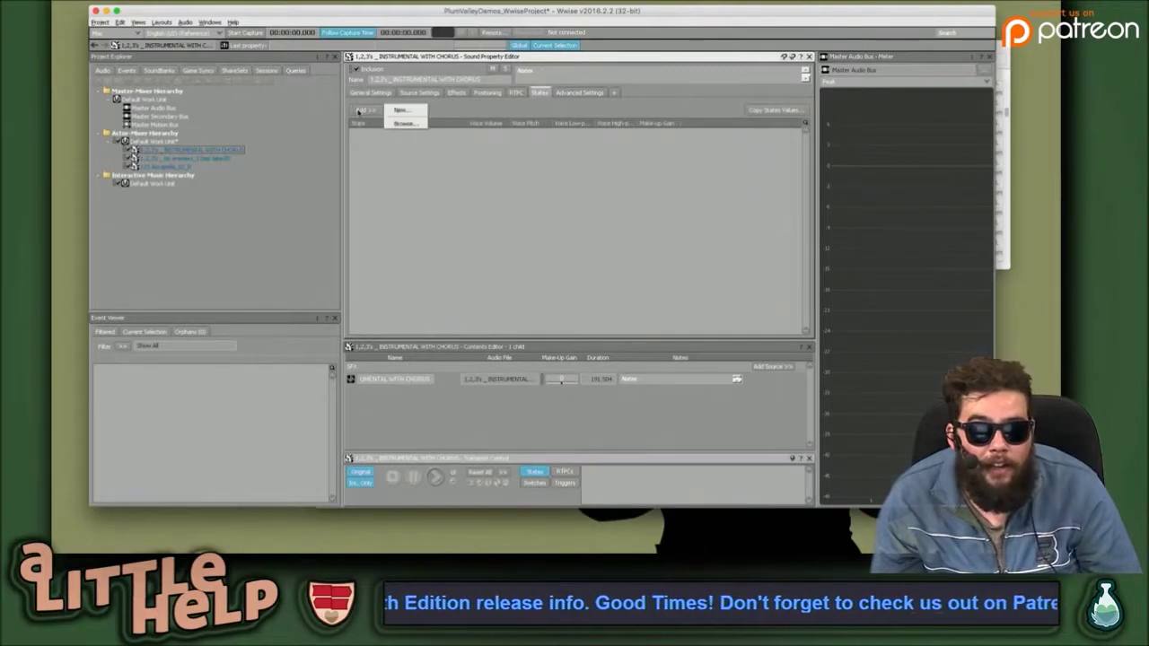
{"action": "left_click", "coordinate": [400, 110]}
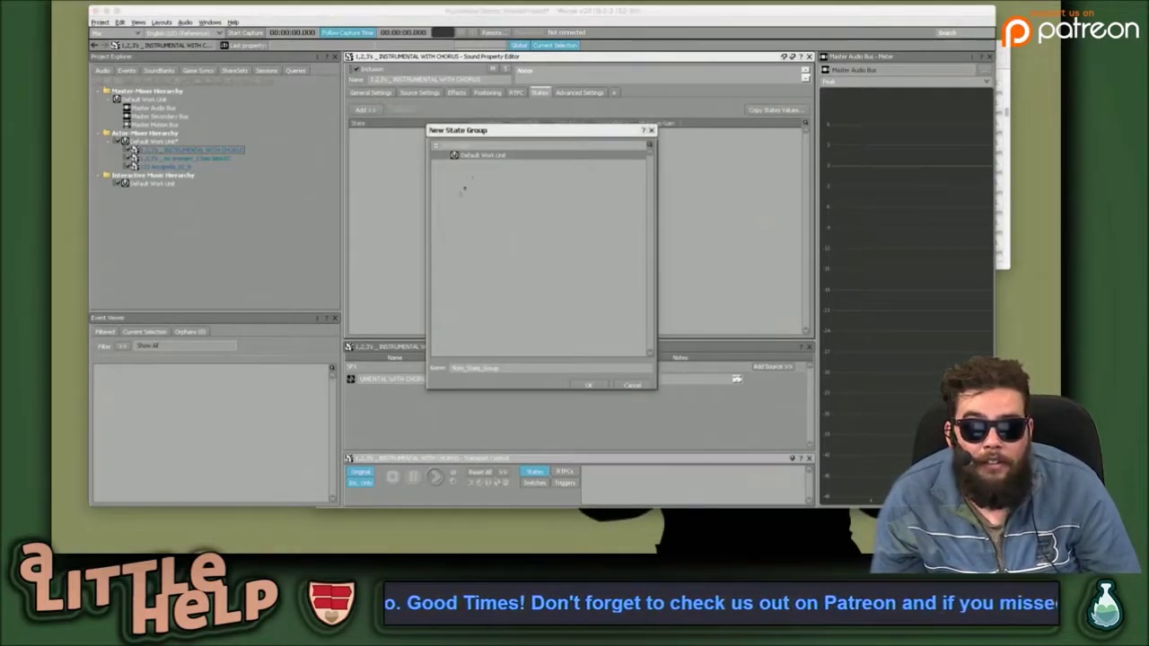
{"action": "left_click", "coordinate": [501, 158]}
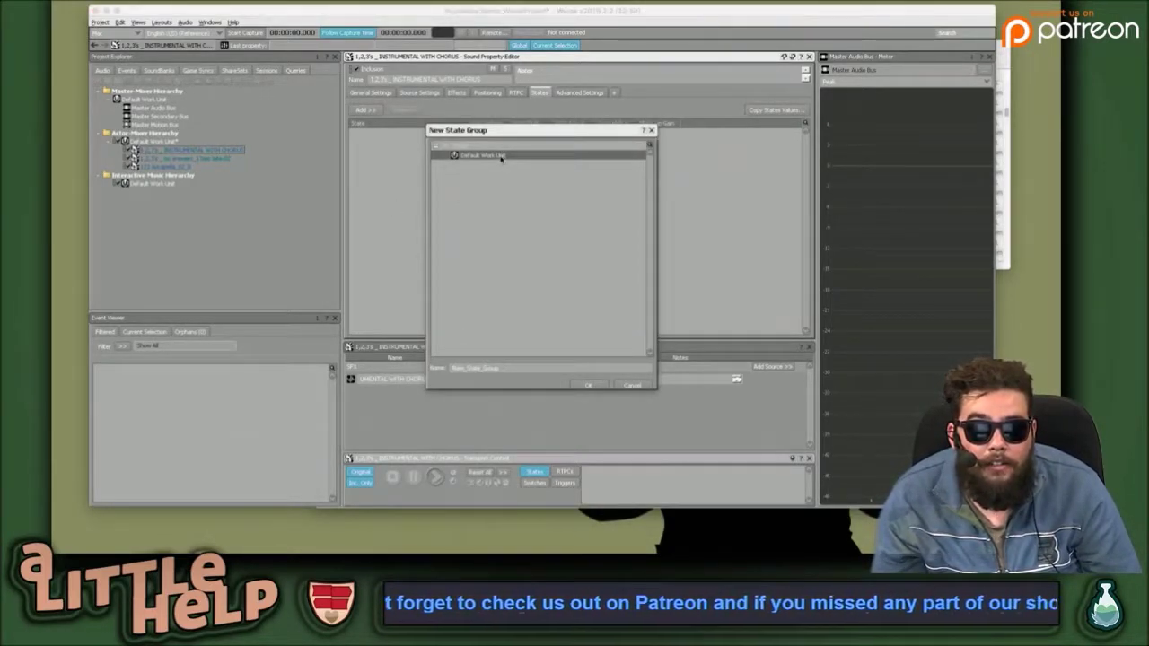
{"action": "left_click", "coordinate": [513, 368]}
{"action": "left_click_drag", "start_coordinate": [513, 368], "coordinate": [431, 367]}
{"action": "type", "text": "Multiply_Loop"}
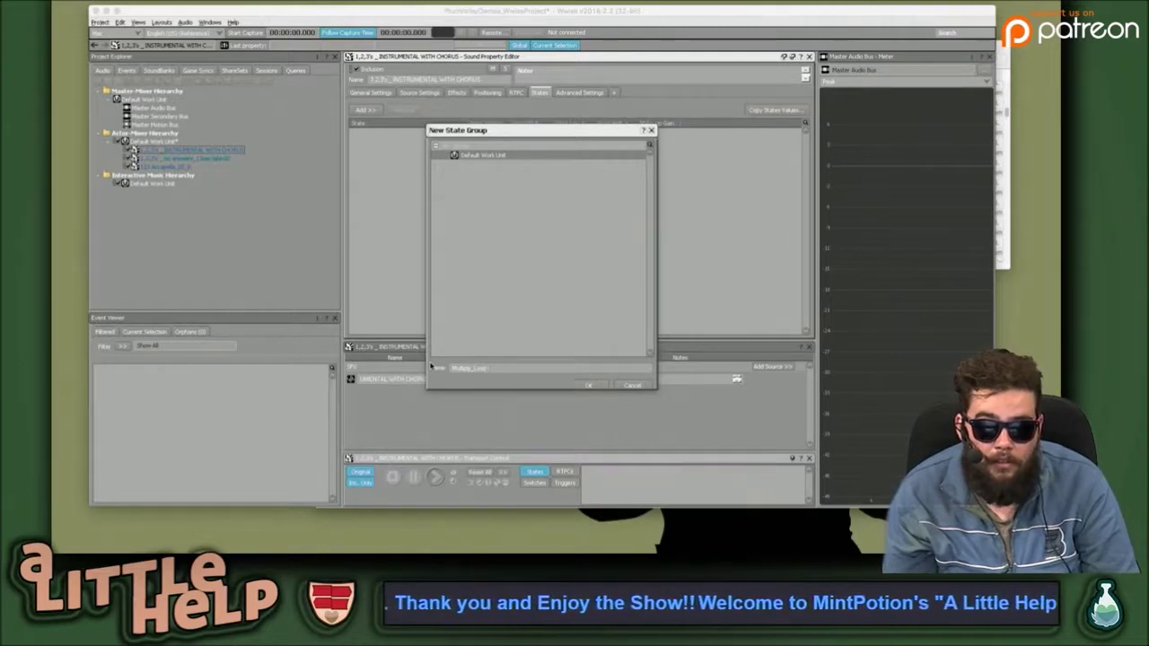
{"action": "type", "text": "ge"}
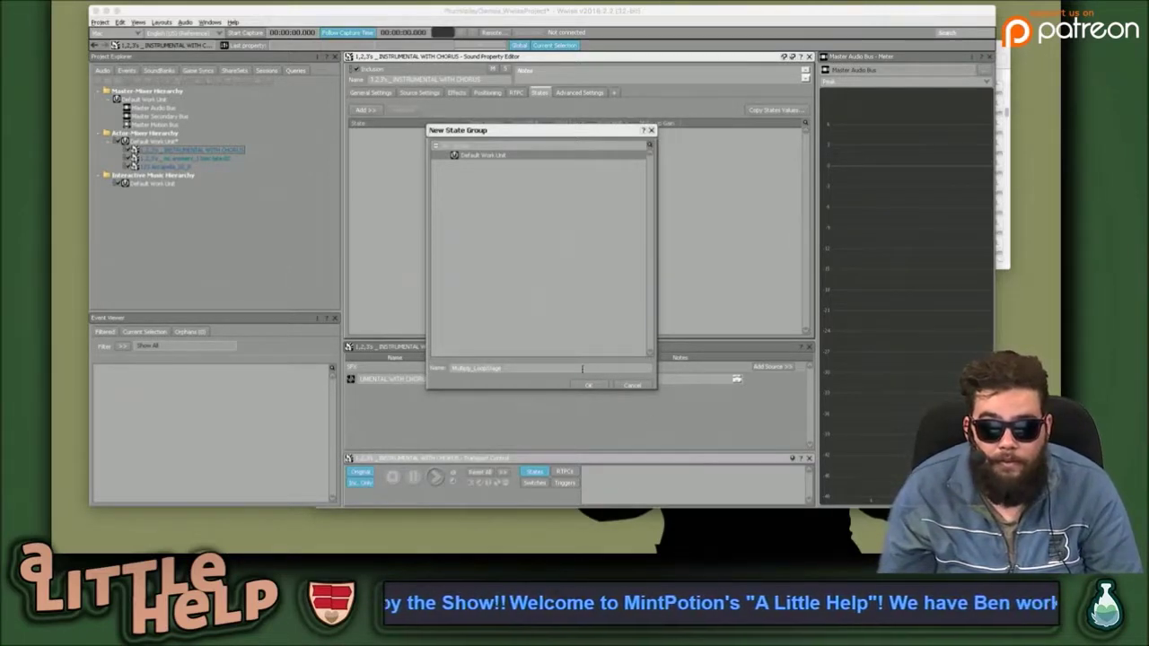
{"action": "left_click", "coordinate": [585, 385]}
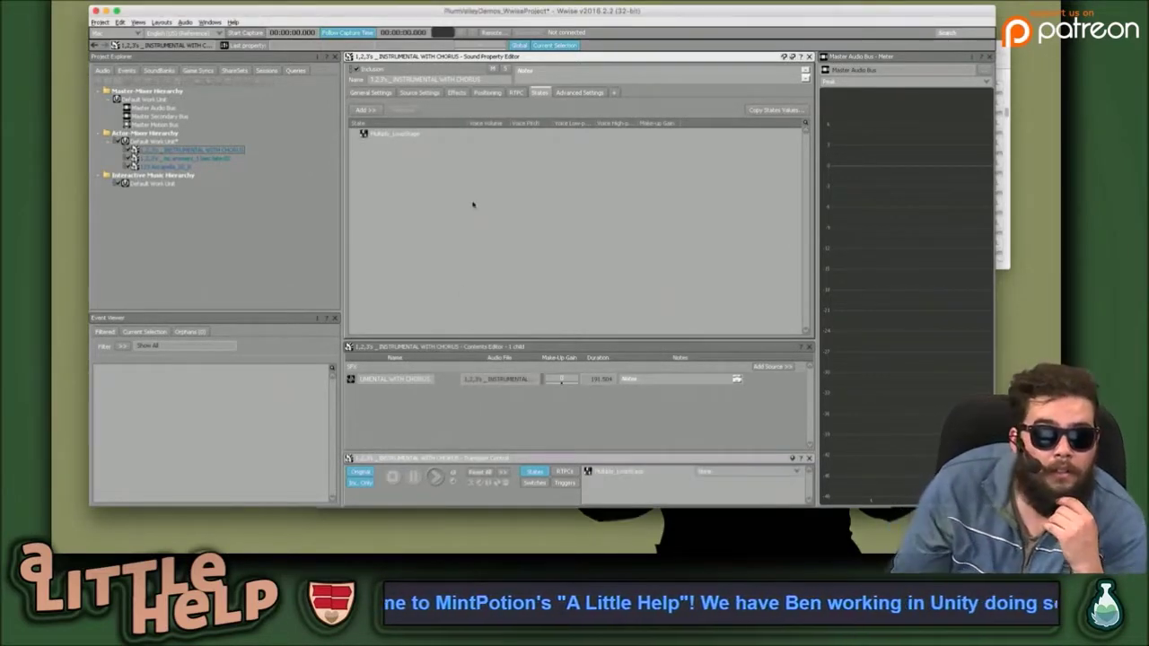
{"action": "left_click", "coordinate": [422, 135]}
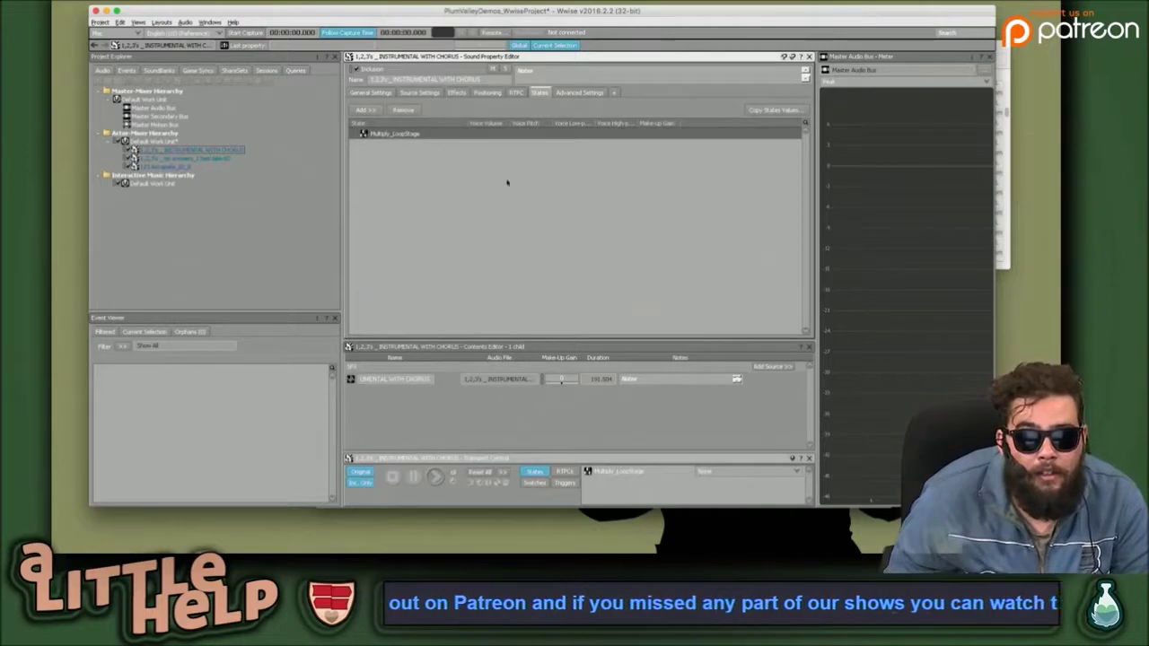
Inspect the Multiply_LoopStage state group's properties, then return and reselect it on the sound.
{"action": "double_click", "coordinate": [400, 134]}
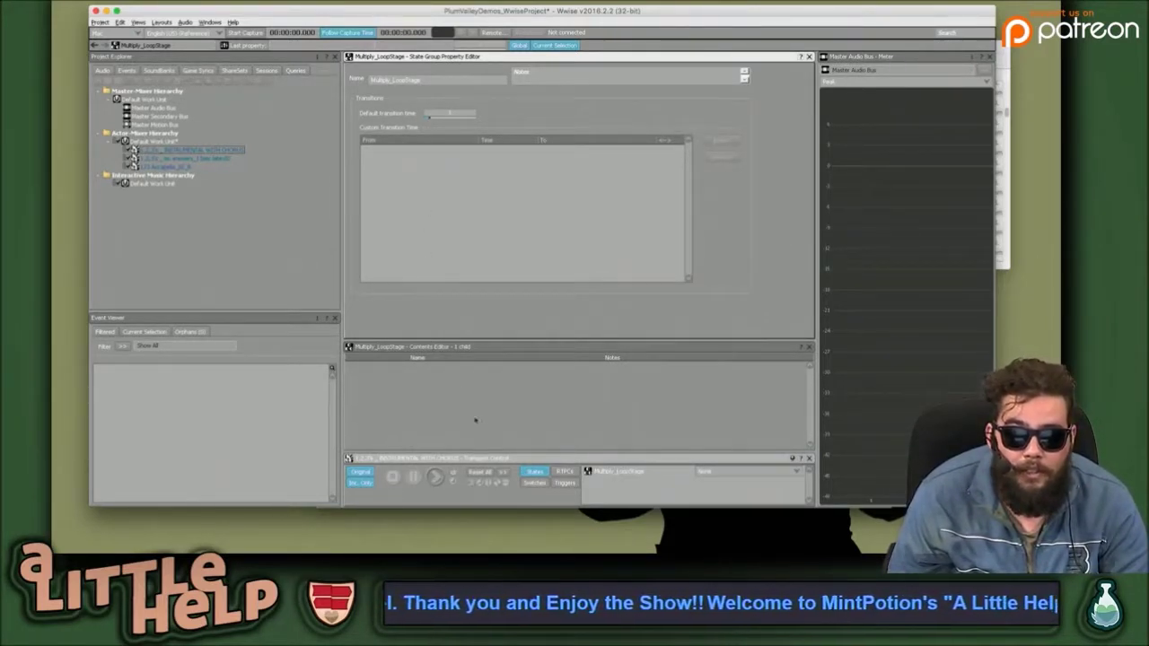
{"action": "left_click", "coordinate": [535, 483]}
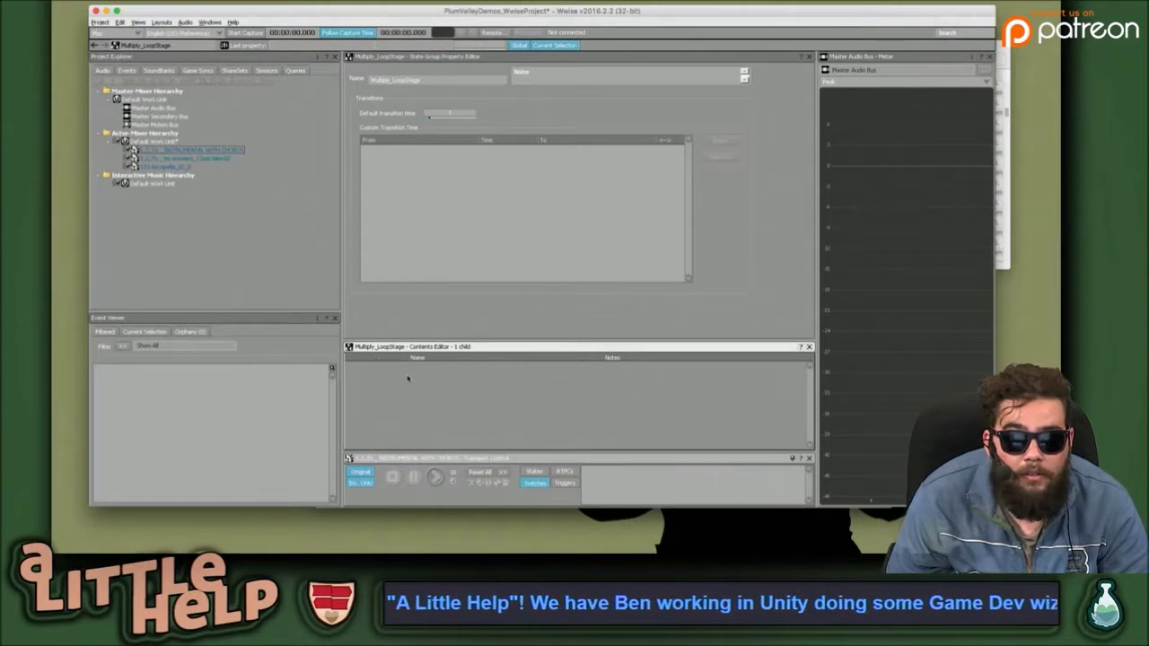
{"action": "left_click", "coordinate": [180, 150]}
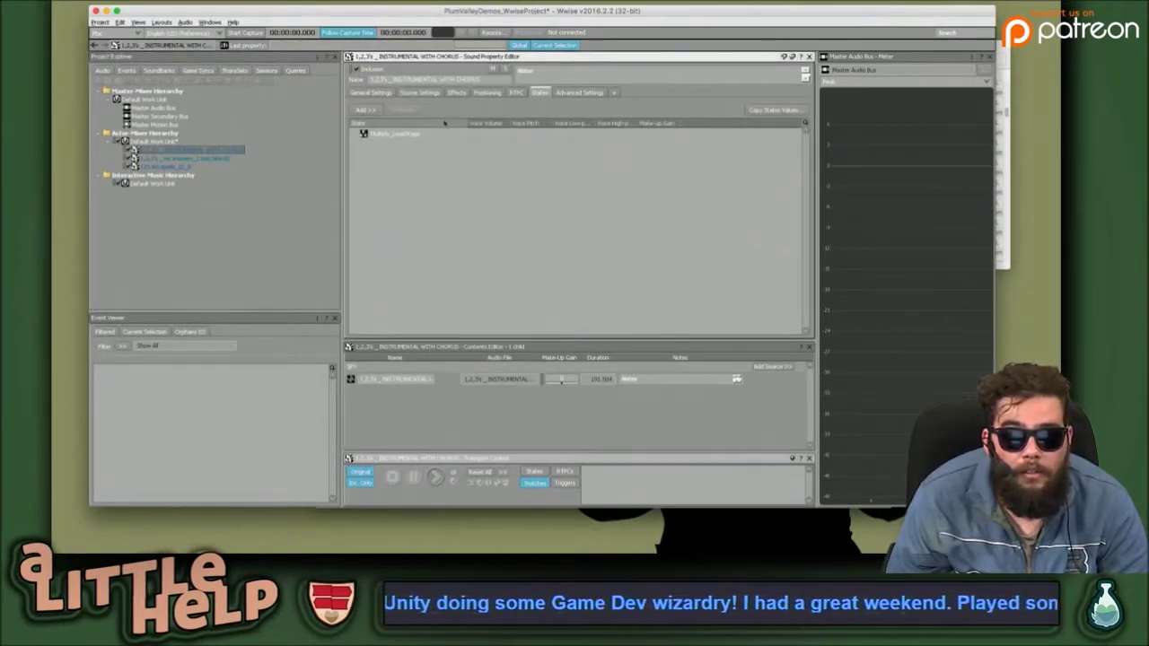
{"action": "left_click", "coordinate": [432, 135]}
Briefly preview INSTRUMENTAL WITH CHORUS, then bring up its context menu in the Project Explorer.
{"action": "key", "text": "space"}
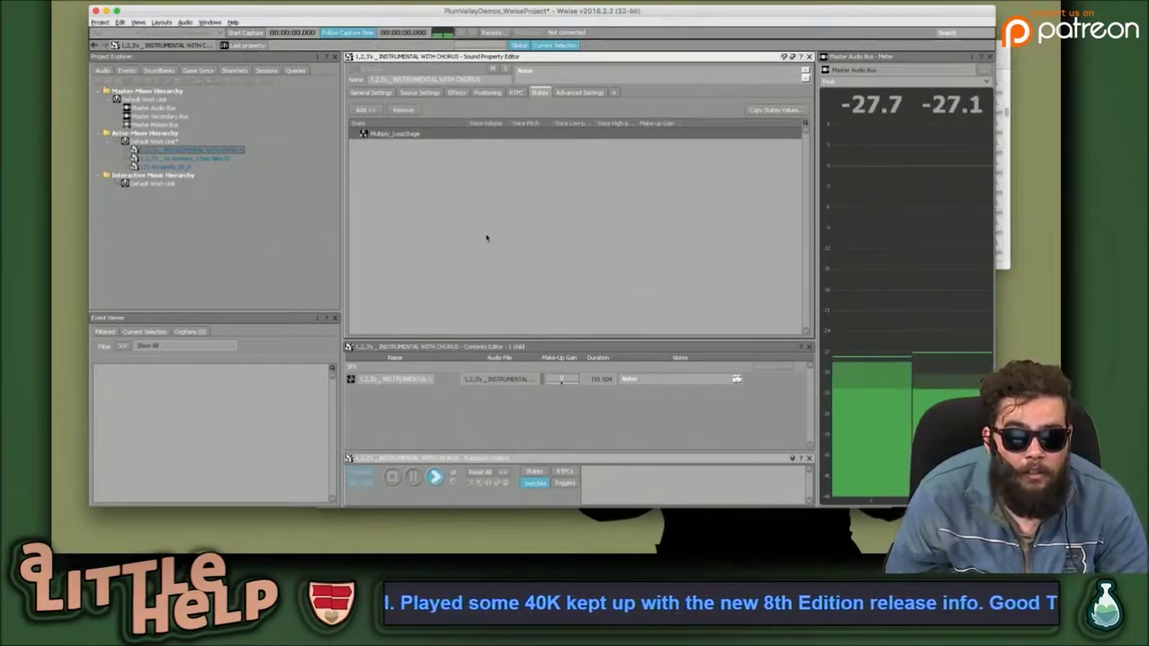
{"action": "key", "text": "space"}
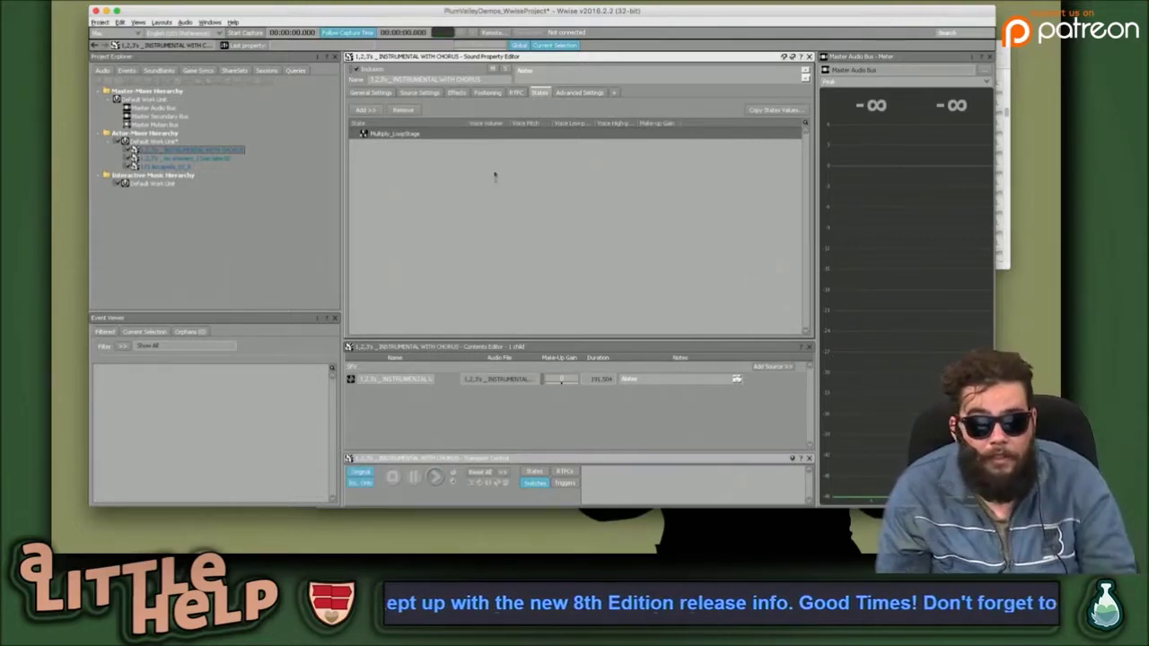
{"action": "right_click", "coordinate": [162, 152]}
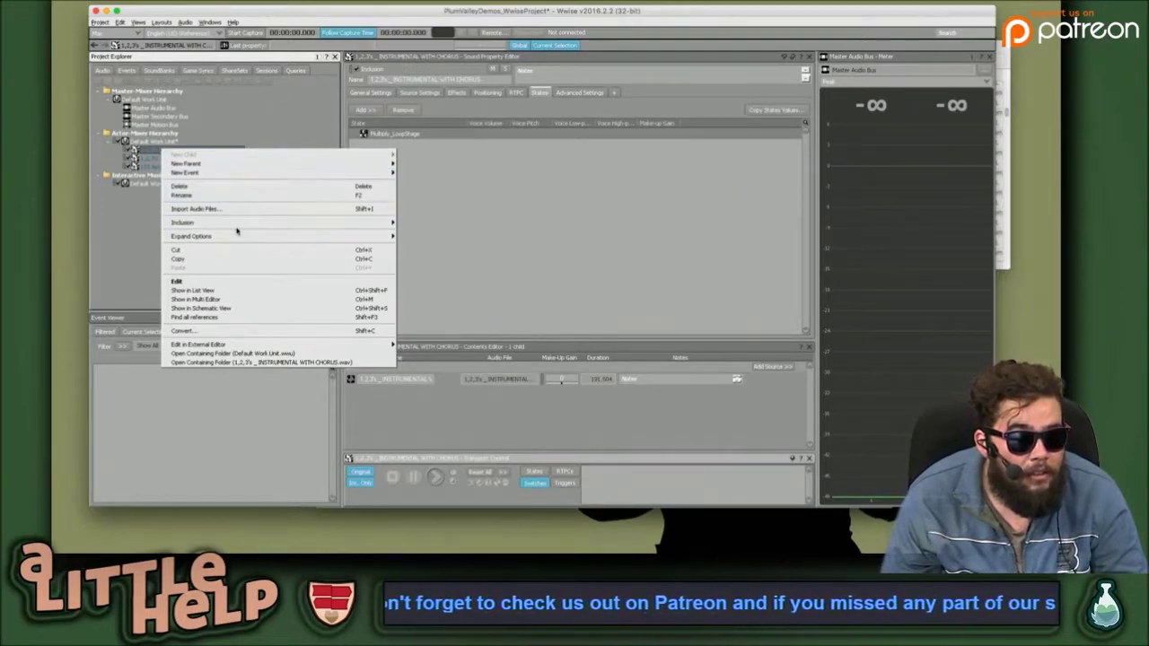
Copy INSTRUMENTAL WITH CHORUS and paste it into Default Work Unit as INSTRUMENTAL WITH CHORUS_01.
{"action": "left_click", "coordinate": [216, 260]}
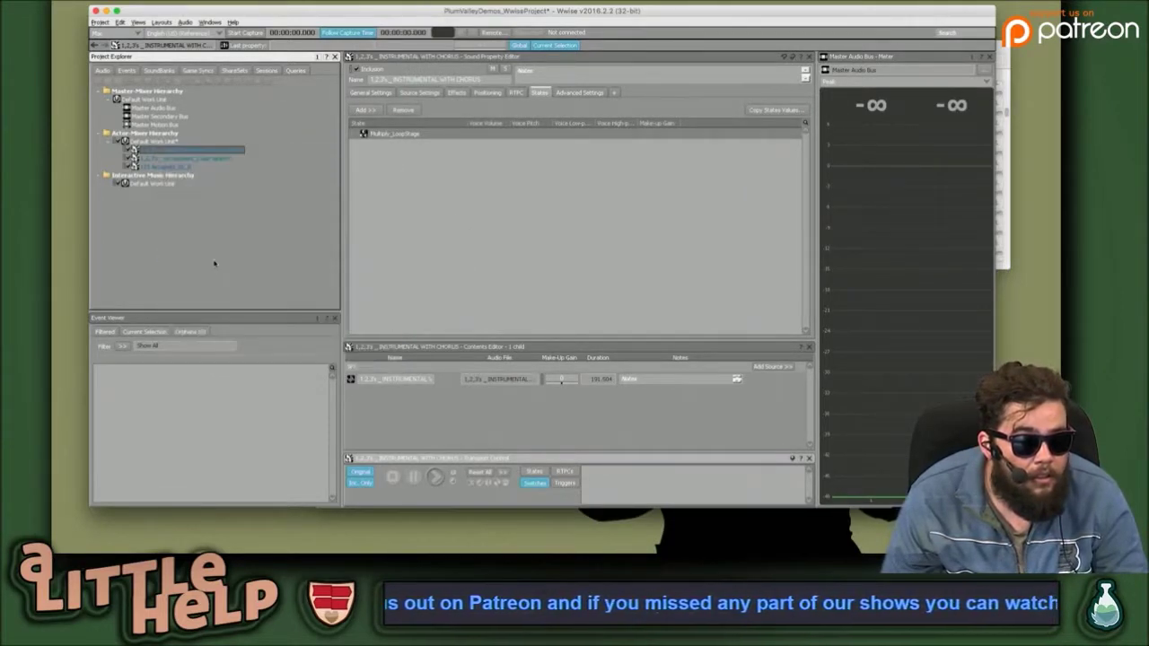
{"action": "left_click", "coordinate": [168, 143]}
{"action": "right_click", "coordinate": [168, 142]}
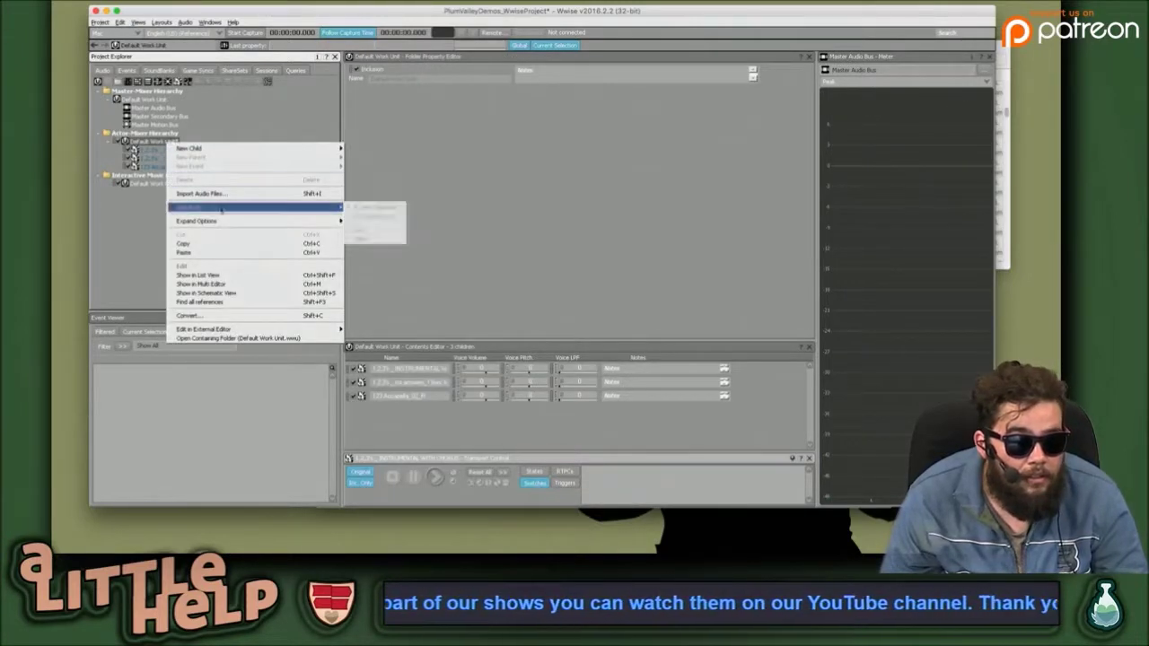
{"action": "left_click", "coordinate": [204, 253]}
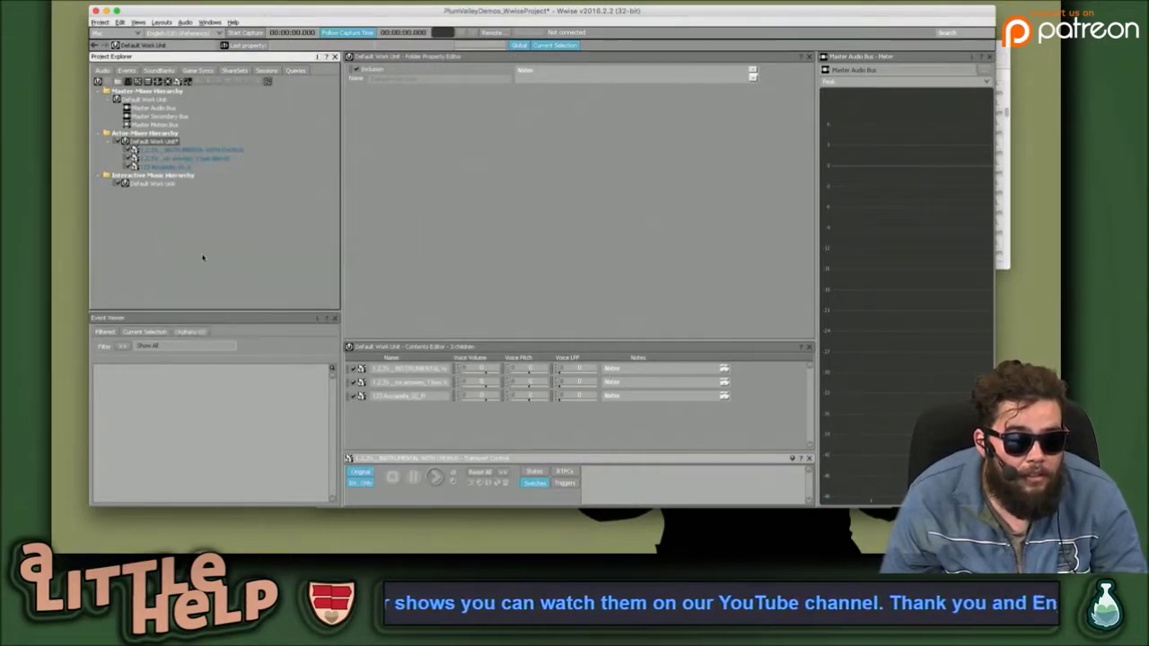
{"action": "left_click", "coordinate": [207, 158]}
Start renaming the _01 copy's audio source in the Contents Editor.
{"action": "left_click", "coordinate": [207, 158]}
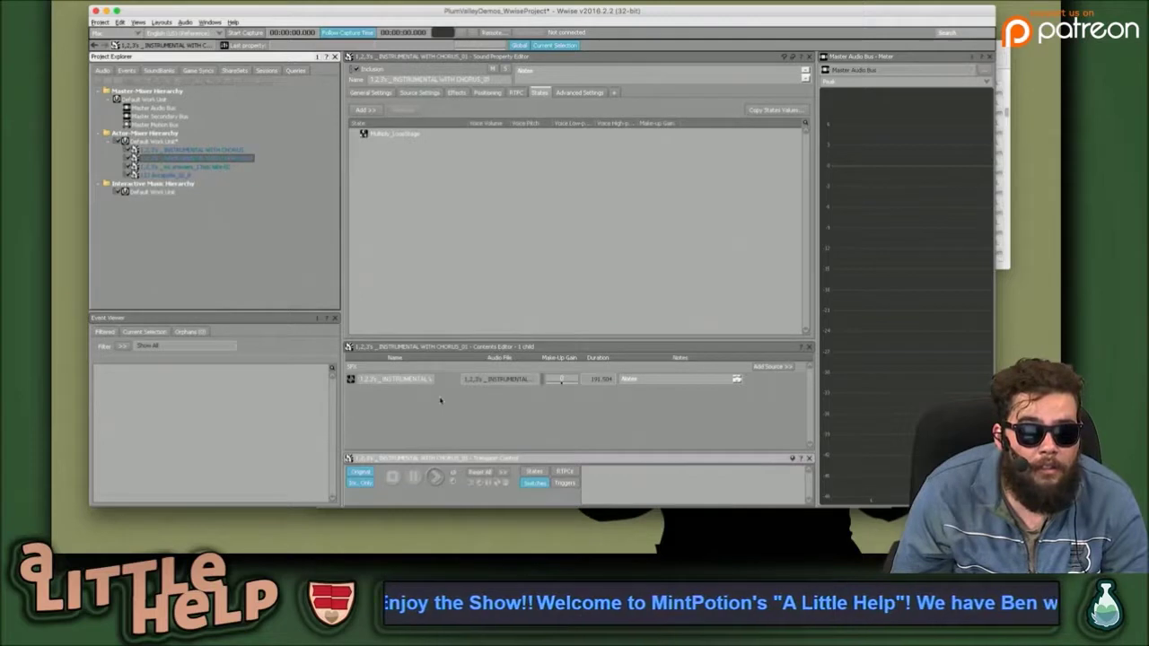
{"action": "double_click", "coordinate": [419, 379]}
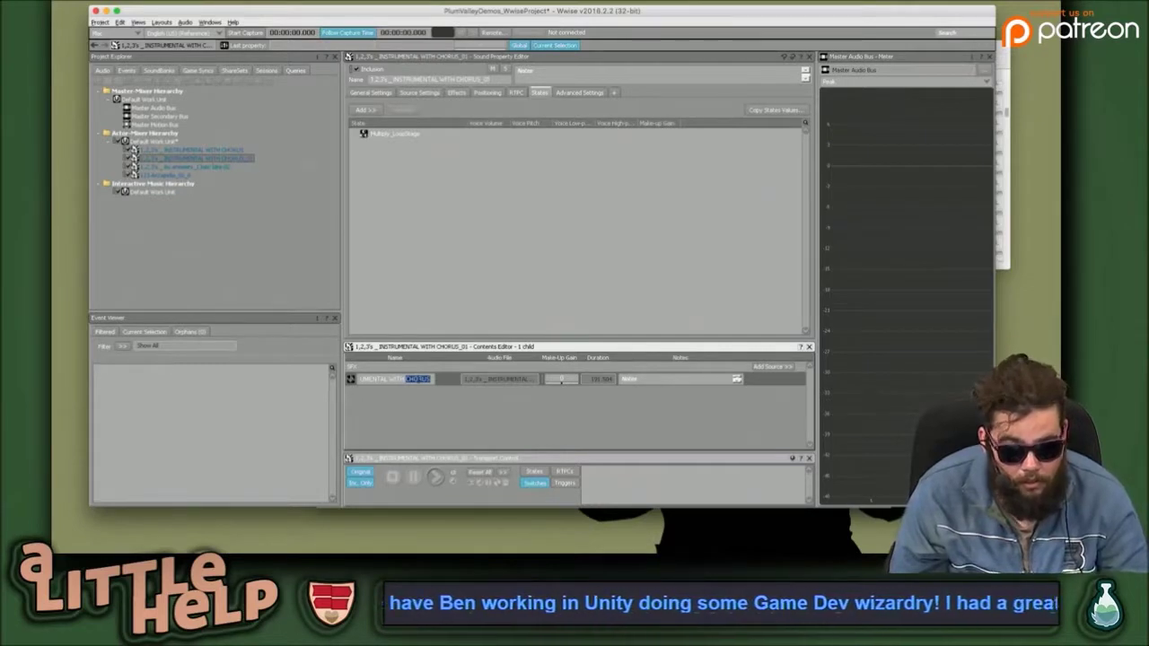
{"action": "key", "text": "BackSpace"}
{"action": "key", "text": "BackSpace"}
{"action": "key", "text": "BackSpace"}
{"action": "key", "text": "BackSpace"}
{"action": "key", "text": "BackSpace"}
{"action": "key", "text": "BackSpace"}
{"action": "key", "text": "BackSpace"}
{"action": "key", "text": "BackSpace"}
{"action": "key", "text": "BackSpace"}
{"action": "key", "text": "BackSpace"}
{"action": "key", "text": "BackSpace"}
{"action": "key", "text": "BackSpace"}
{"action": "key", "text": "BackSpace"}
{"action": "key", "text": "BackSpace"}
{"action": "key", "text": "BackSpace"}
{"action": "key", "text": "BackSpace"}
{"action": "key", "text": "BackSpace"}
{"action": "key", "text": "BackSpace"}
{"action": "key", "text": "BackSpace"}
{"action": "key", "text": "BackSpace"}
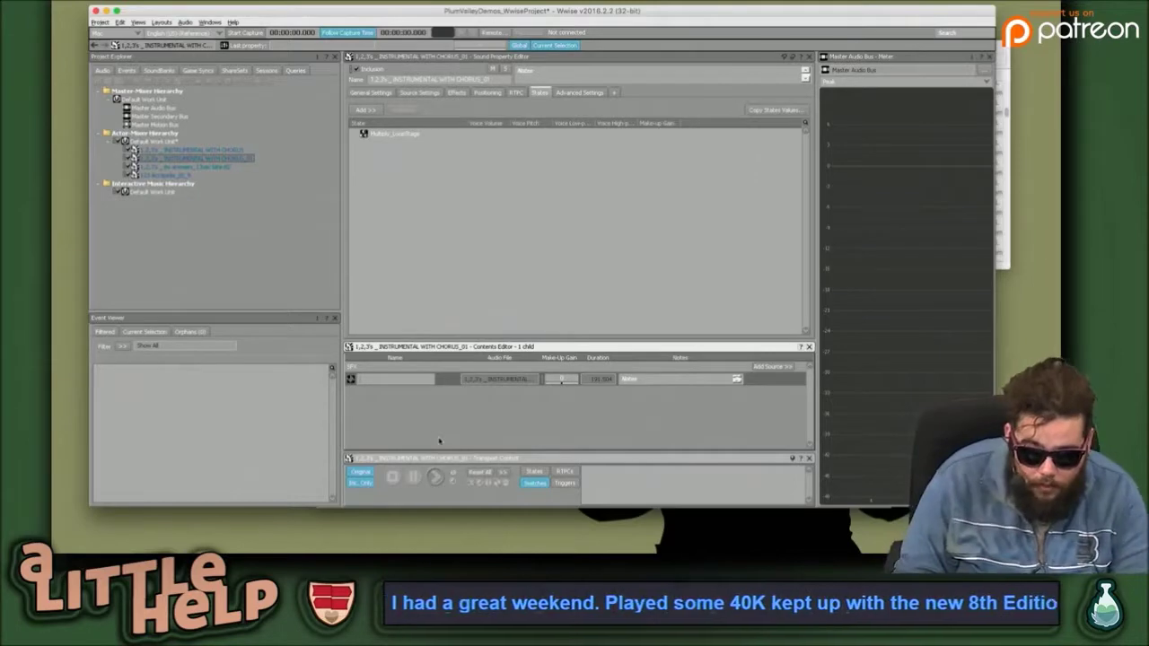
In Chrome, load the dashboard in a new tab, then return to the Creating a Loop documentation.
{"action": "key", "text": "ctrl+Right"}
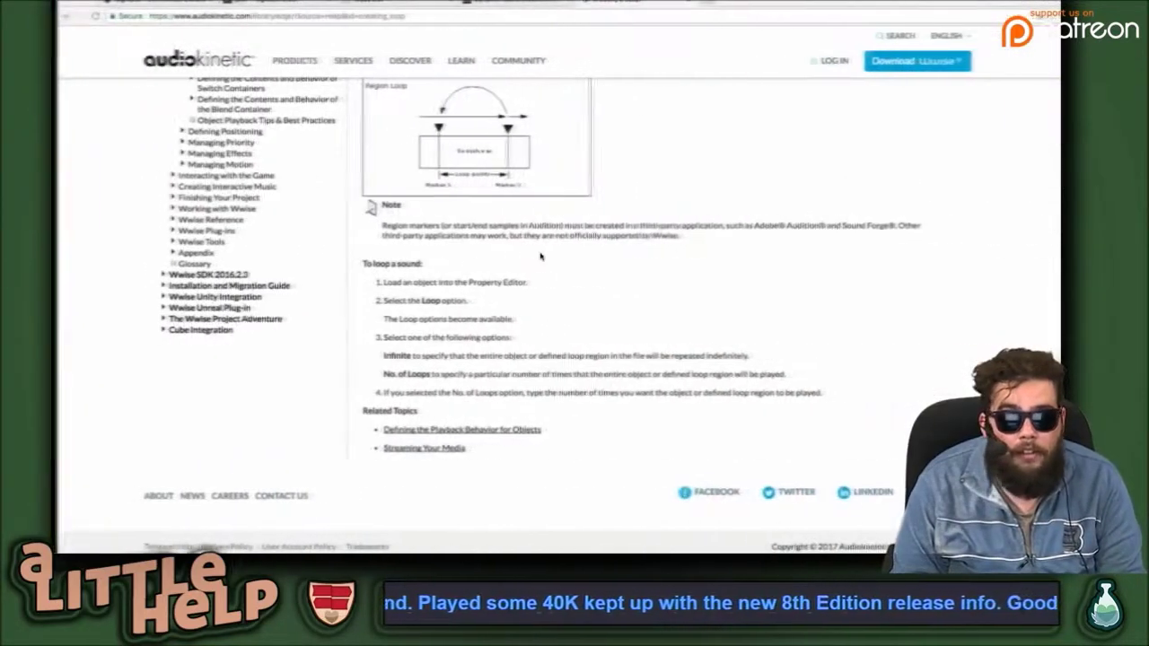
{"action": "key", "text": "ctrl+t"}
{"action": "type", "text": "app.streamhatchet.com/dashboard"}
{"action": "key", "text": "Return"}
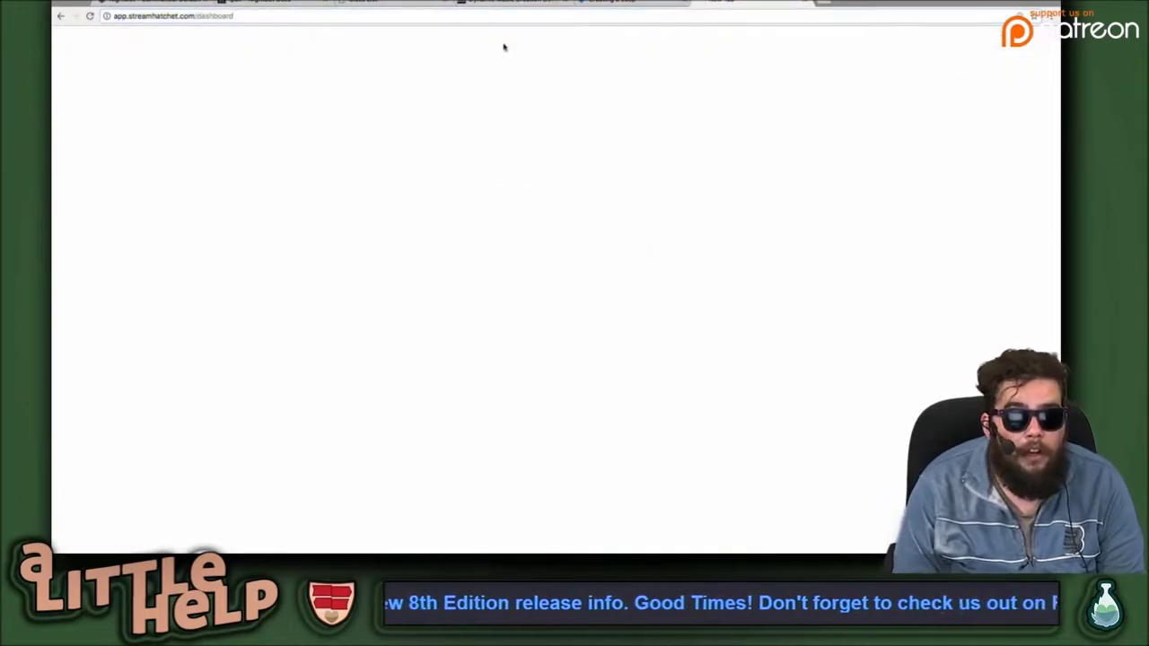
{"action": "left_click", "coordinate": [616, 3]}
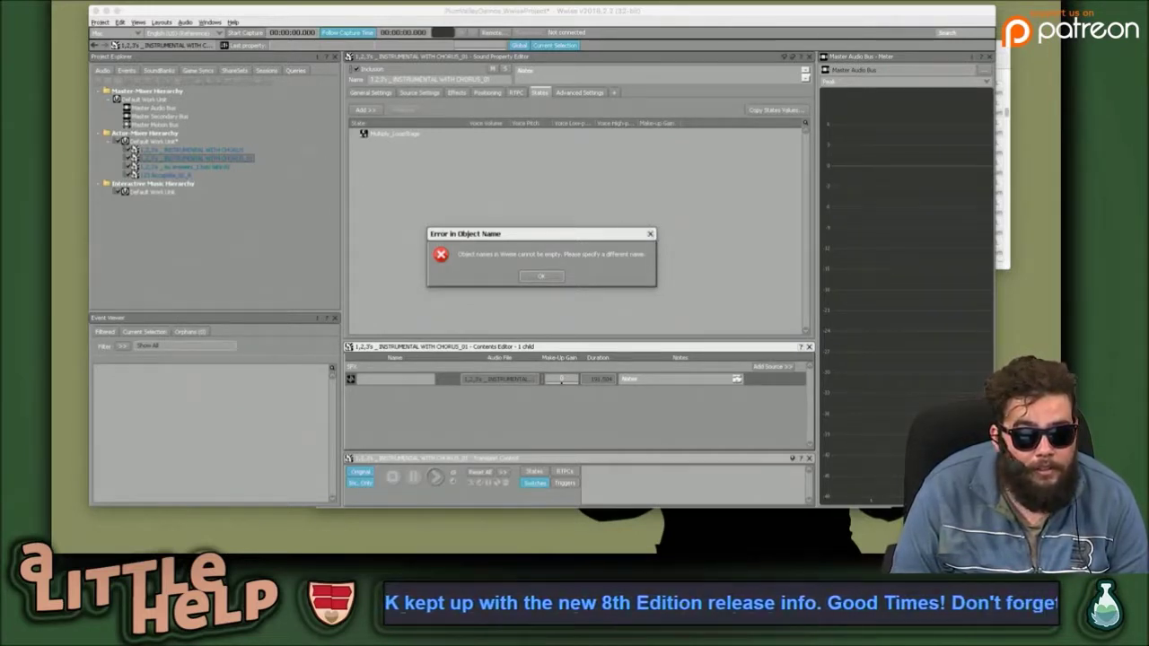
After Quit Wwise fails, force-quit the frozen wineloader process and bring the Wwise Launcher forward.
{"action": "left_click", "coordinate": [104, 0]}
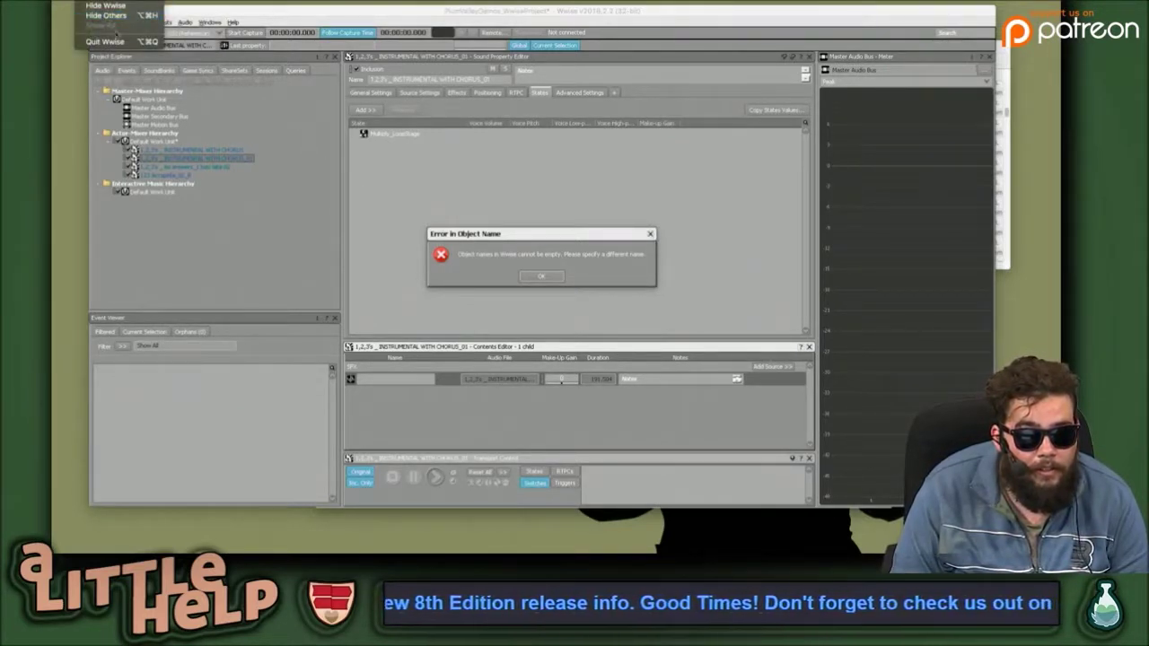
{"action": "left_click", "coordinate": [105, 42]}
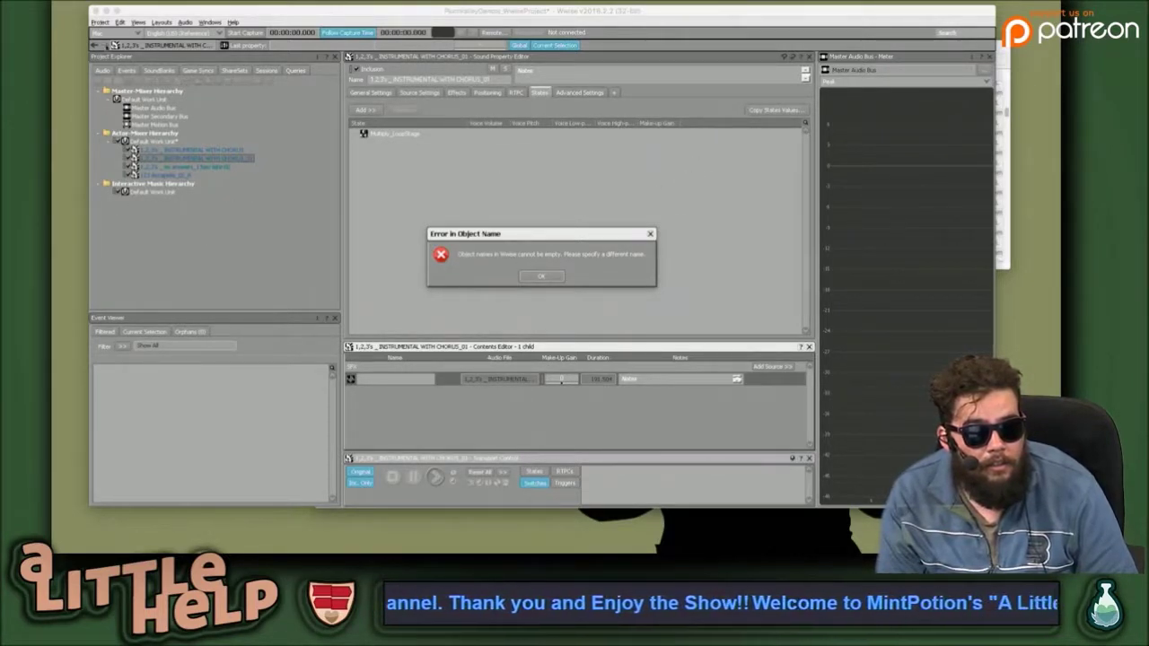
{"action": "left_click", "coordinate": [64, 2]}
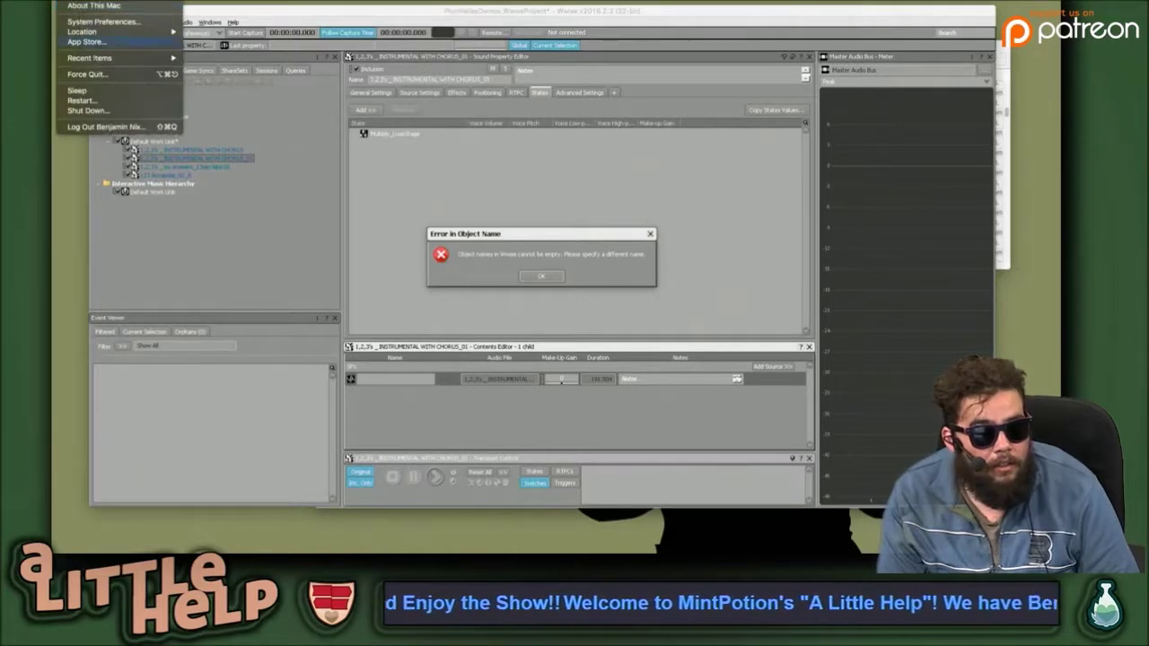
{"action": "left_click", "coordinate": [106, 74]}
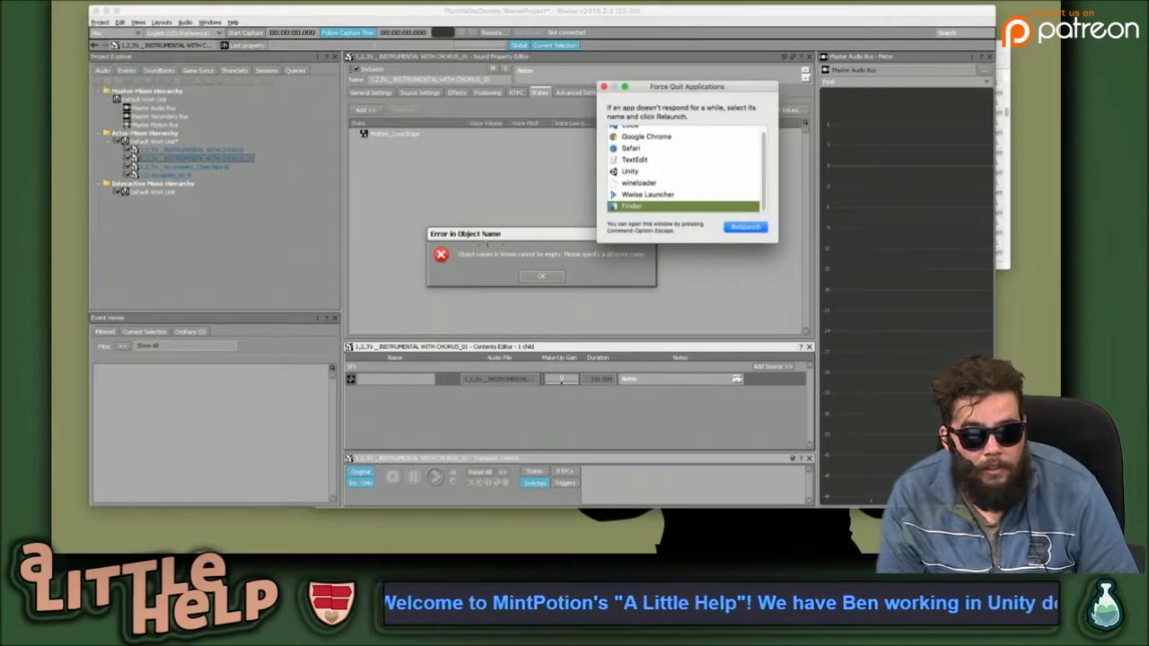
{"action": "scroll", "coordinate": [664, 183], "scroll_direction": "down", "scroll_amount": 1}
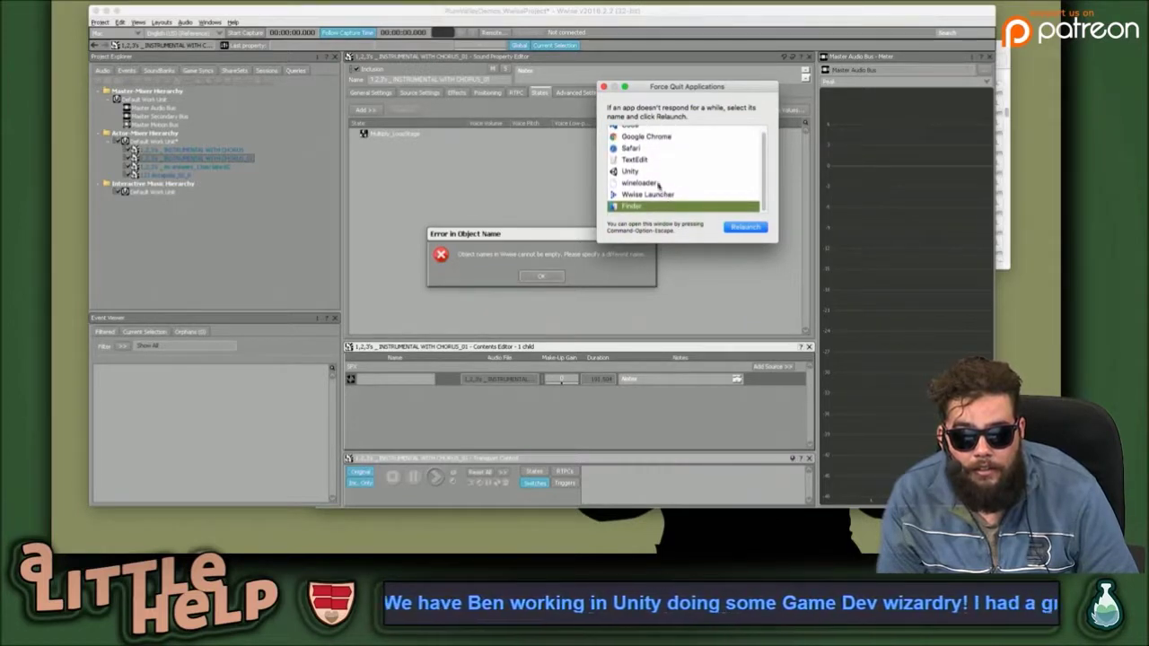
{"action": "left_click", "coordinate": [646, 183]}
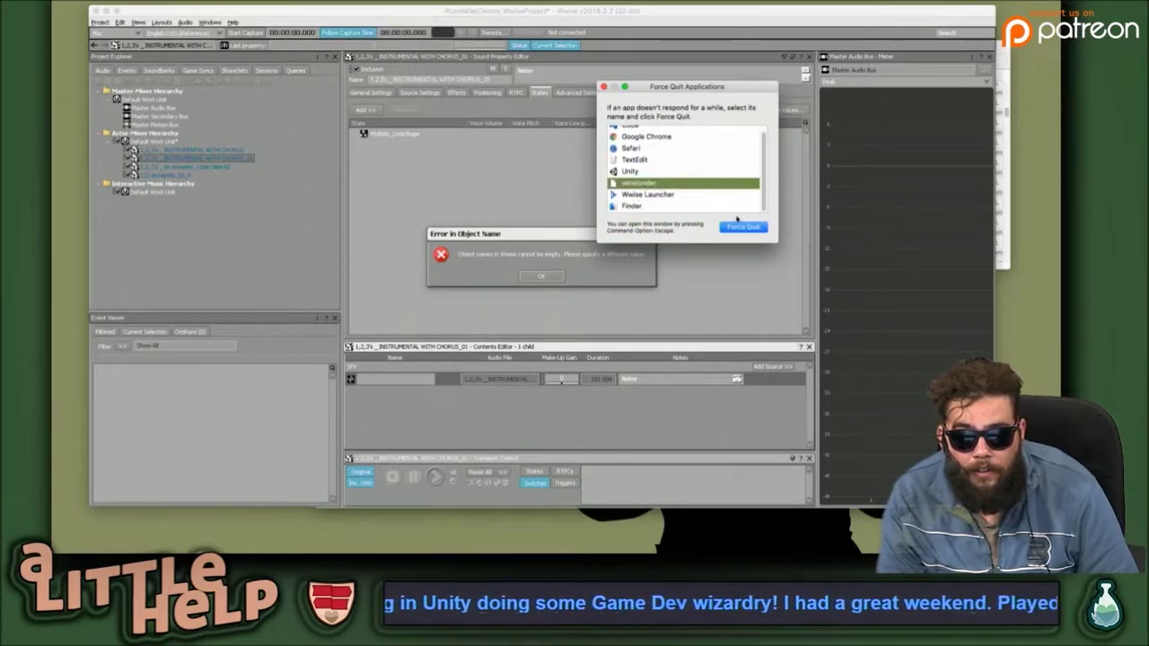
{"action": "left_click", "coordinate": [751, 232]}
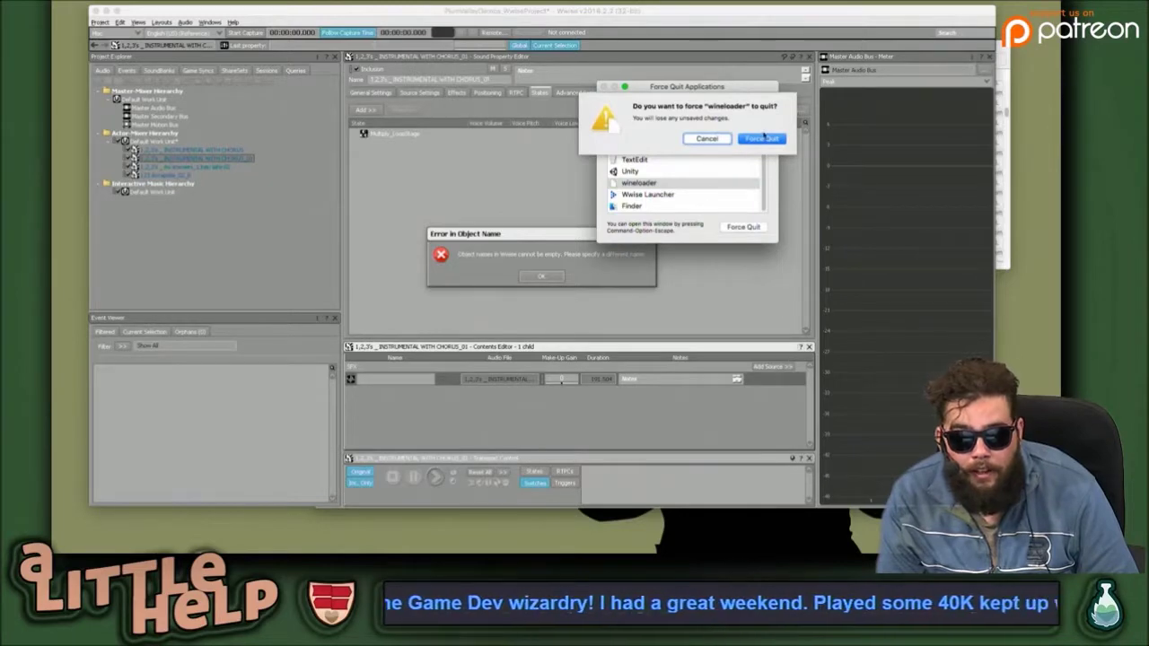
{"action": "left_click", "coordinate": [758, 140]}
{"action": "left_click", "coordinate": [503, 286]}
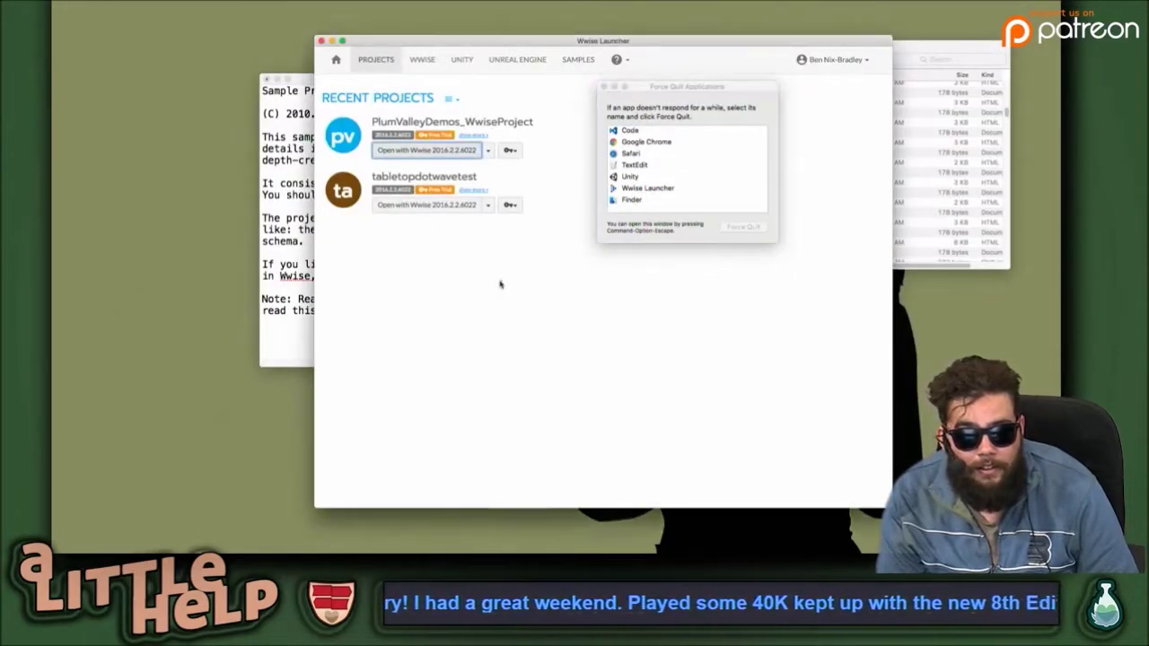
Reopen PlumValleyDemos_WwiseProject with Wwise 2016.2.2.6022 and close the Force Quit window.
{"action": "left_click", "coordinate": [426, 151]}
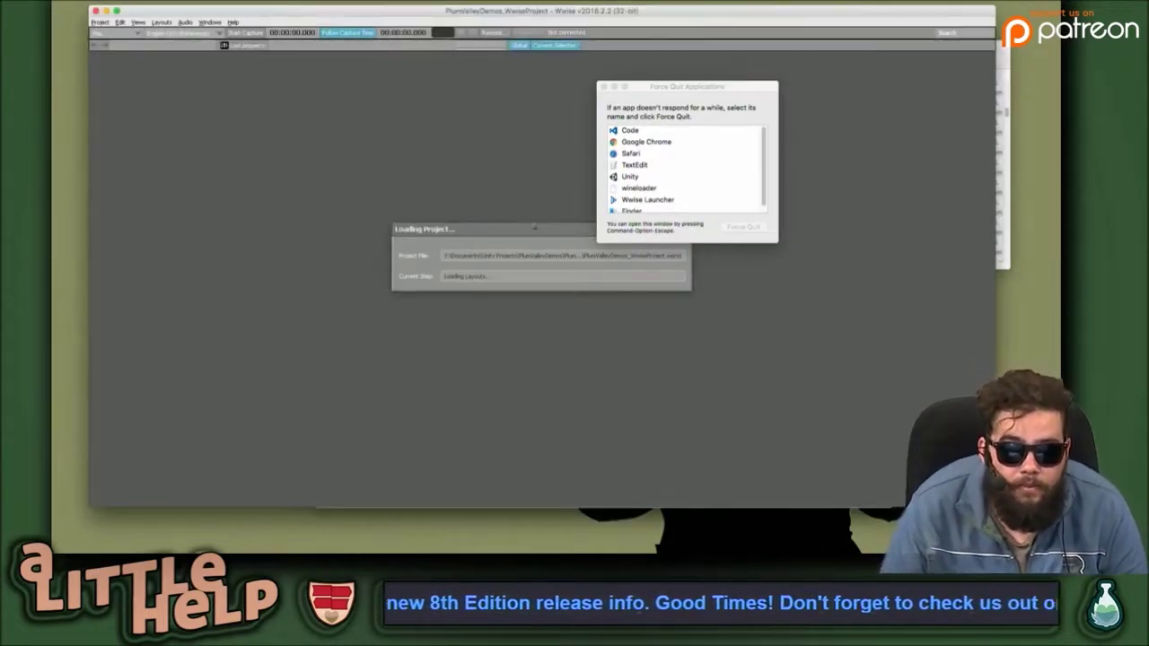
{"action": "left_click", "coordinate": [707, 232]}
{"action": "left_click", "coordinate": [606, 87]}
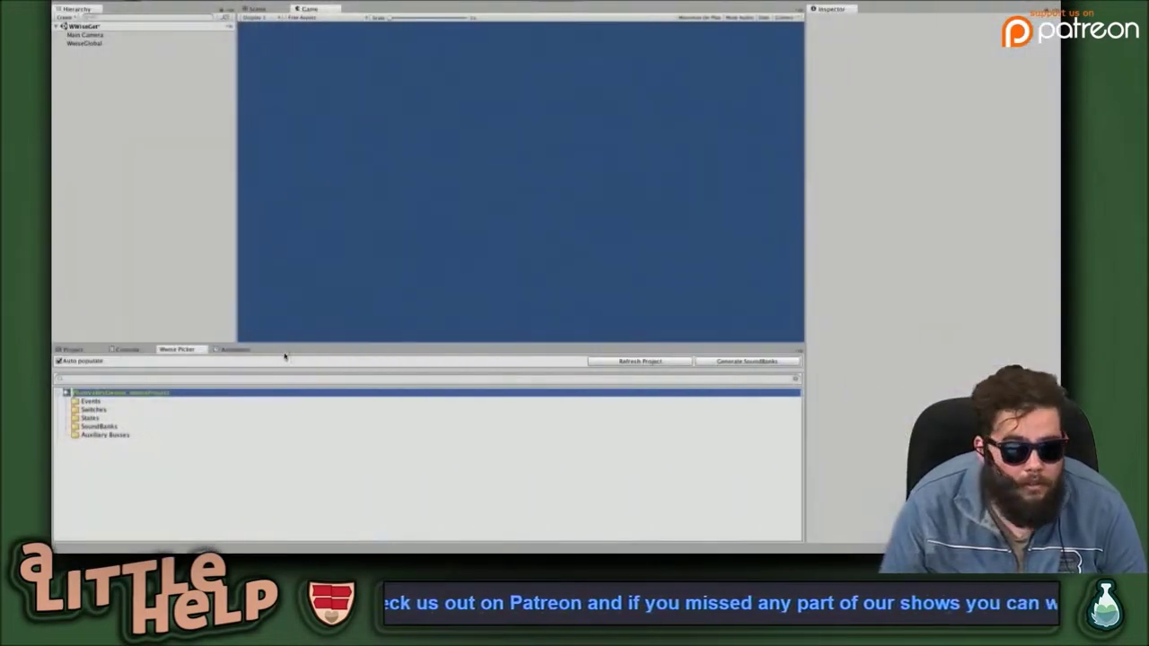
Dismiss the empty Source Editor and show the INSTRUMENTAL WITH CHORUS sound's settings.
{"action": "left_click", "coordinate": [248, 436]}
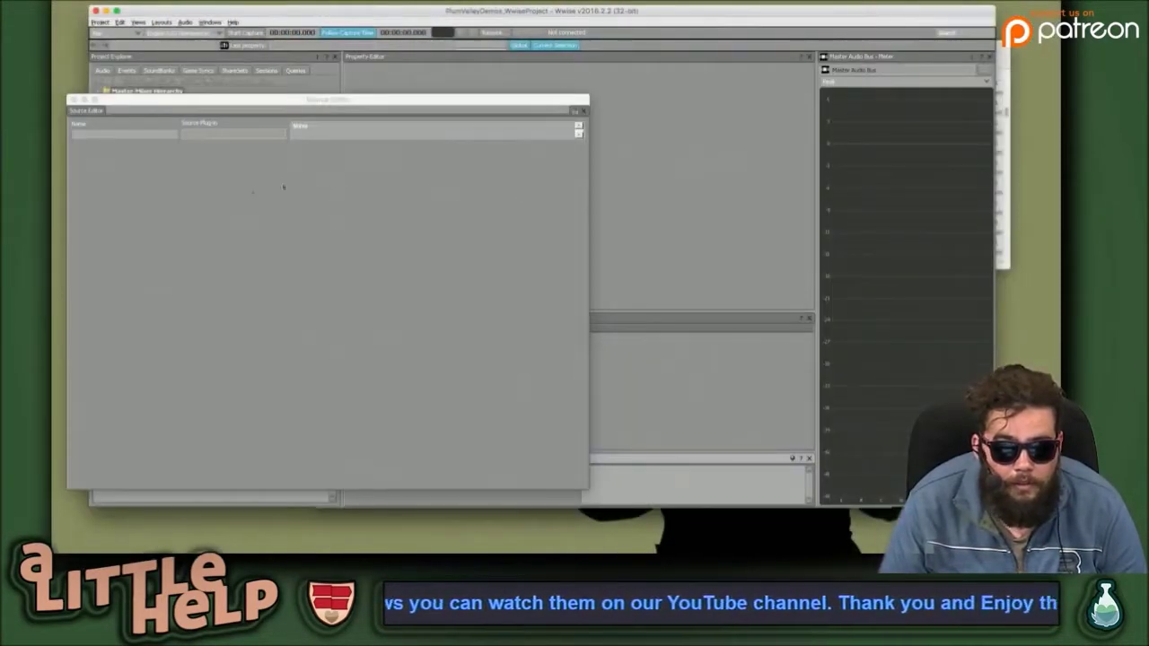
{"action": "left_click", "coordinate": [72, 100]}
{"action": "left_click", "coordinate": [192, 151]}
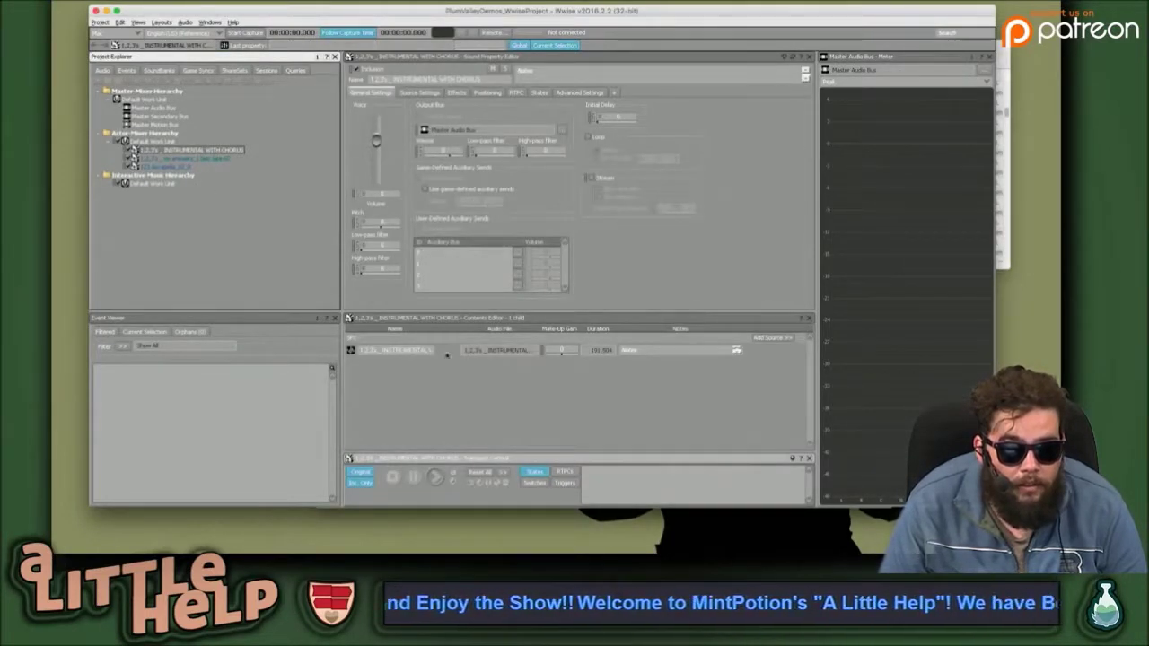
Play the no answers sound's source, then switch to the loop documentation in Chrome.
{"action": "left_click", "coordinate": [213, 159]}
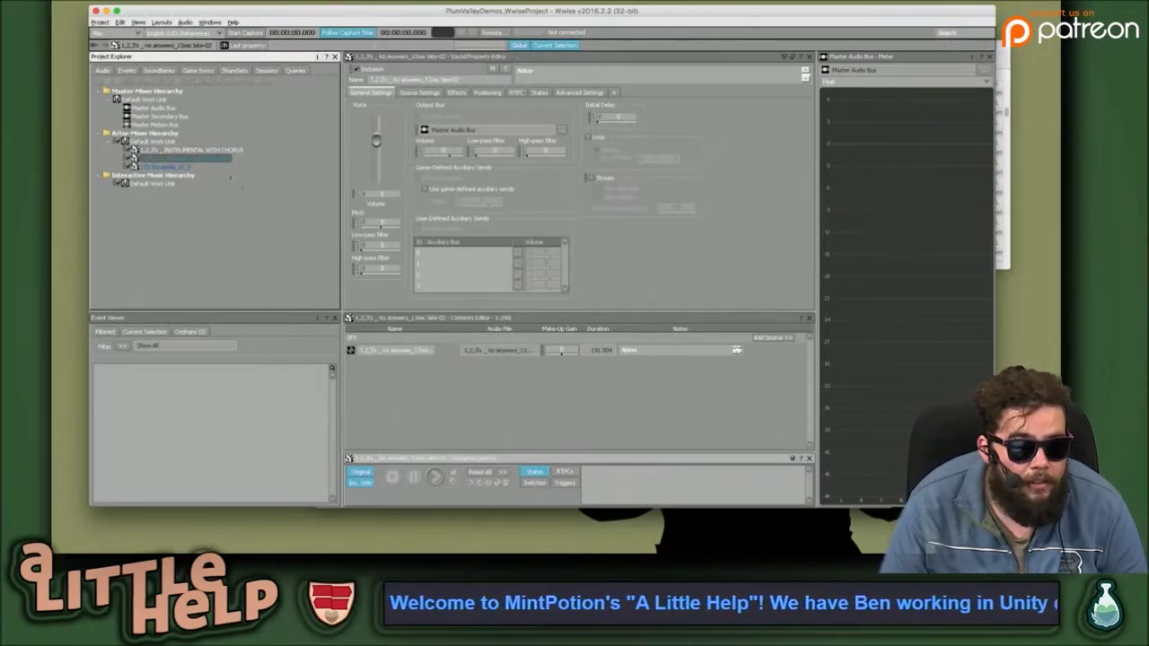
{"action": "left_click", "coordinate": [448, 350]}
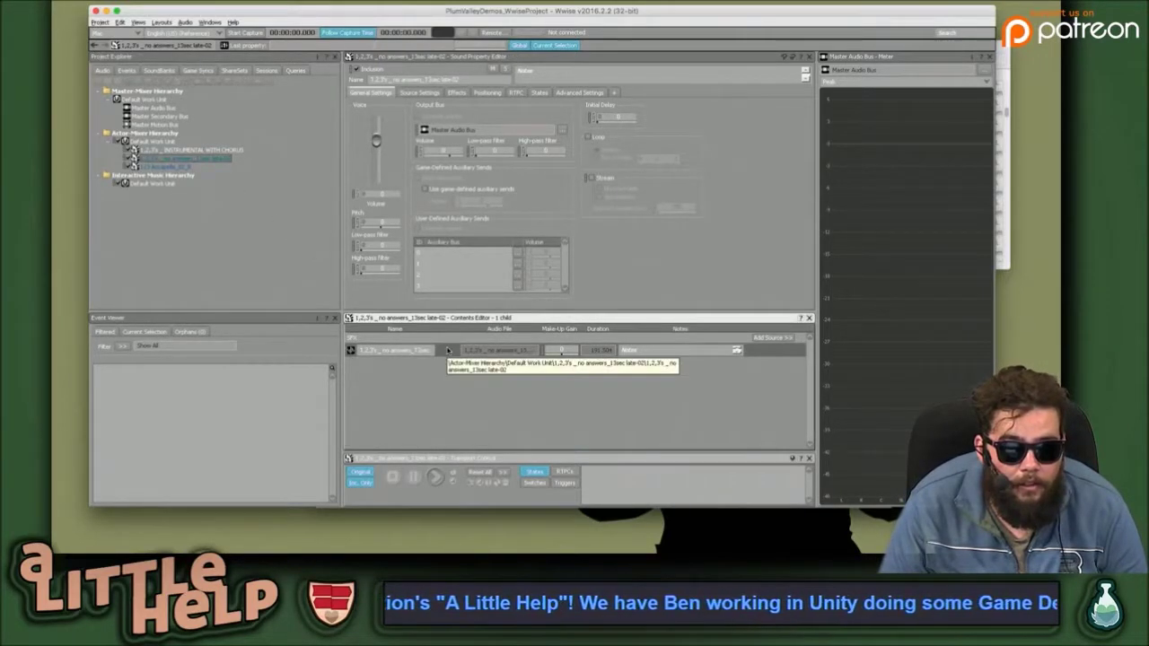
{"action": "key", "text": "space"}
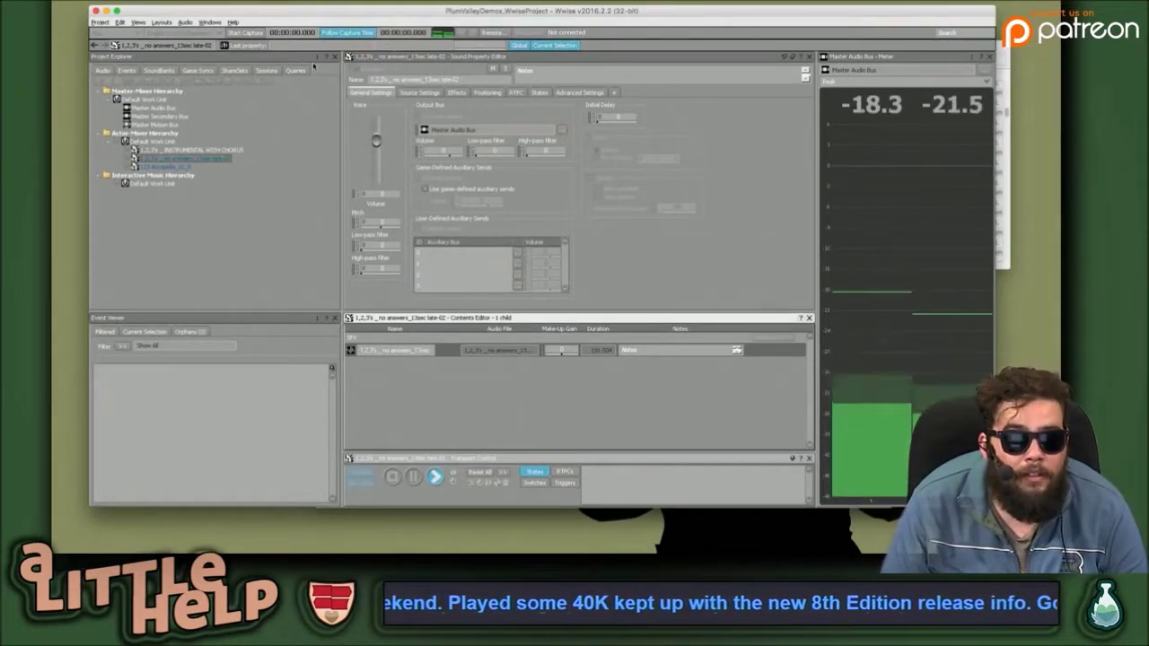
{"action": "key", "text": "super+Tab"}
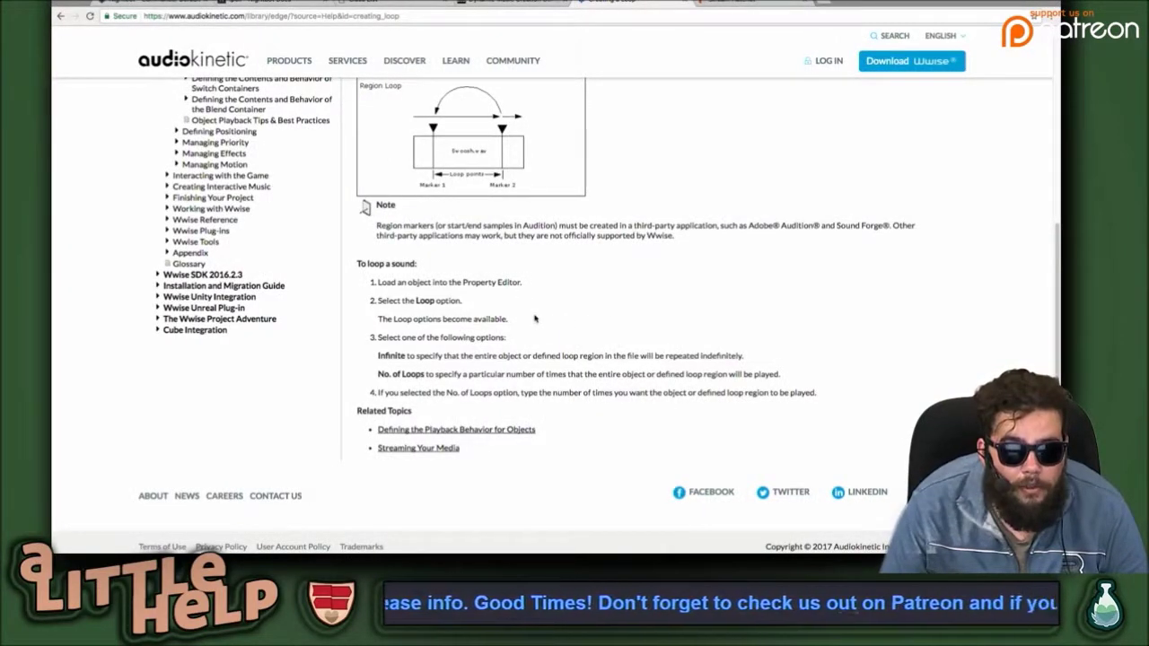
Leave the Unity integration docs and return to the Wwise window's Project Explorer hierarchy.
{"action": "scroll", "coordinate": [574, 301], "scroll_direction": "down", "scroll_amount": 1}
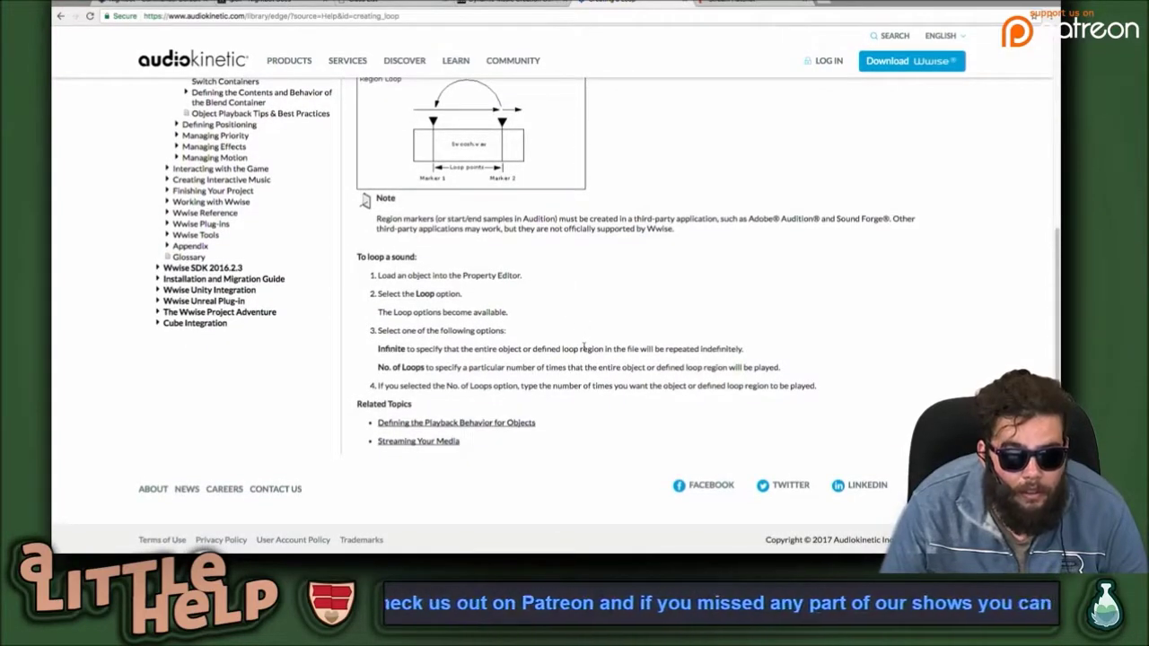
{"action": "scroll", "coordinate": [584, 349], "scroll_direction": "up", "scroll_amount": 8}
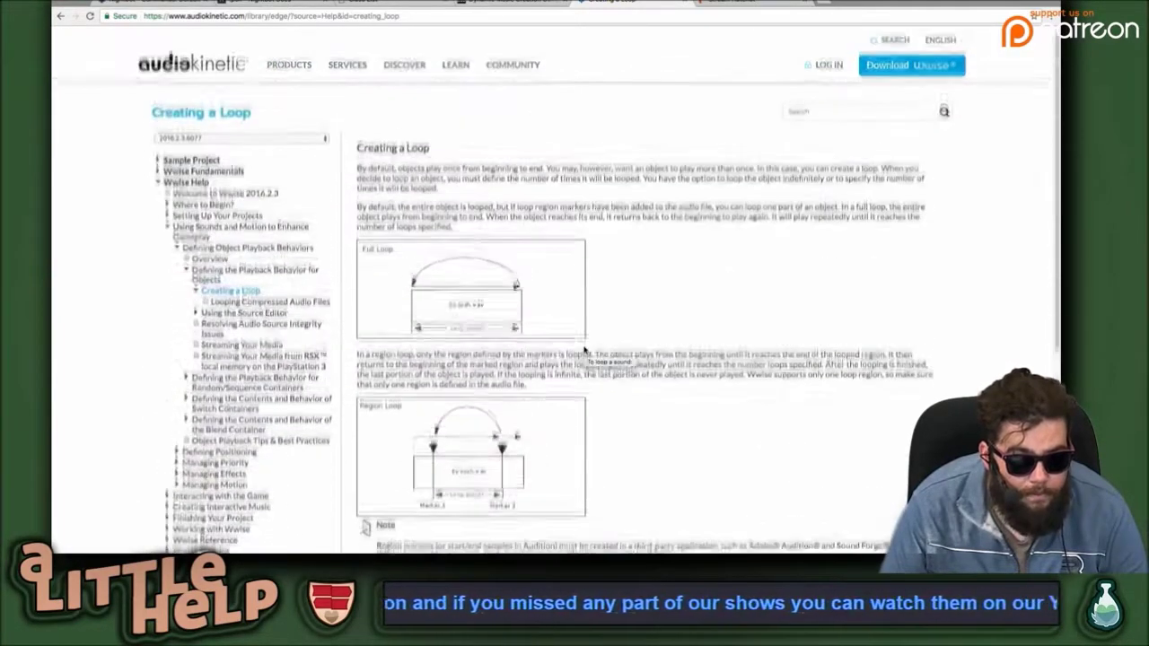
{"action": "key", "text": "ctrl+Right"}
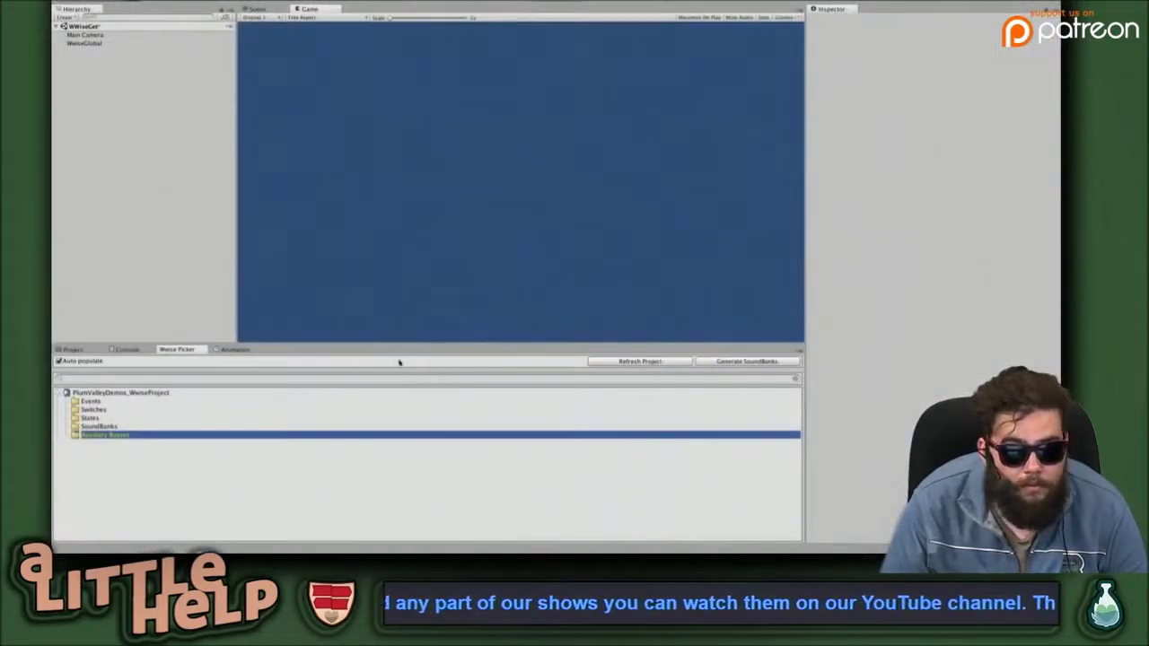
{"action": "key", "text": "ctrl+Left"}
{"action": "key", "text": "ctrl+Left"}
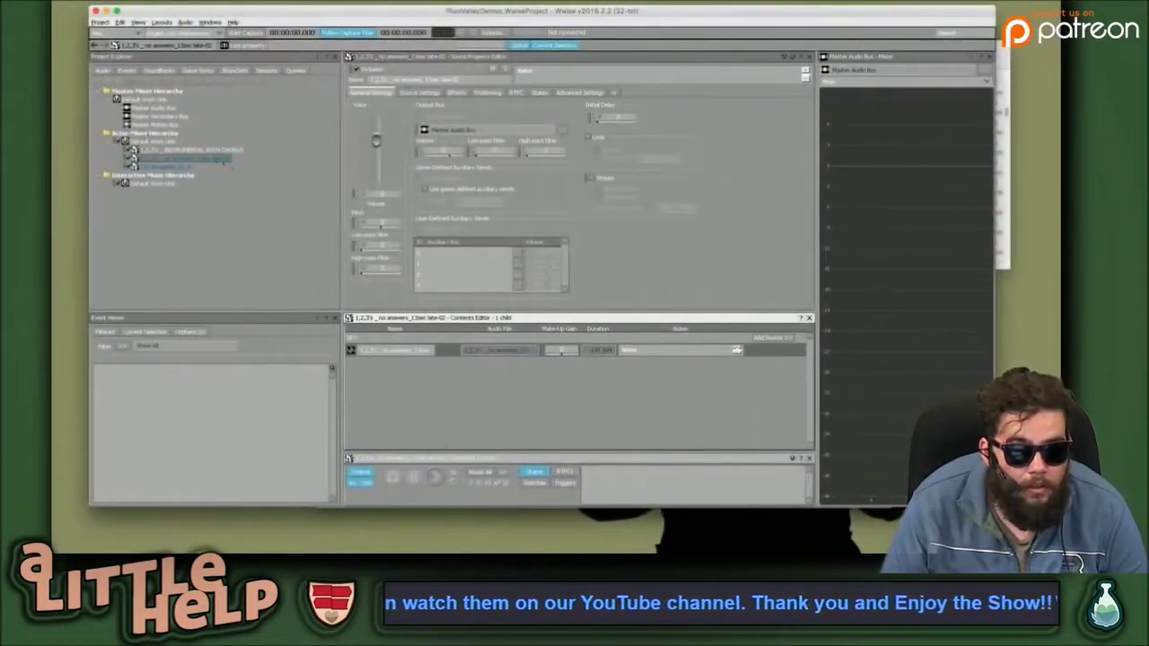
{"action": "left_click", "coordinate": [302, 216]}
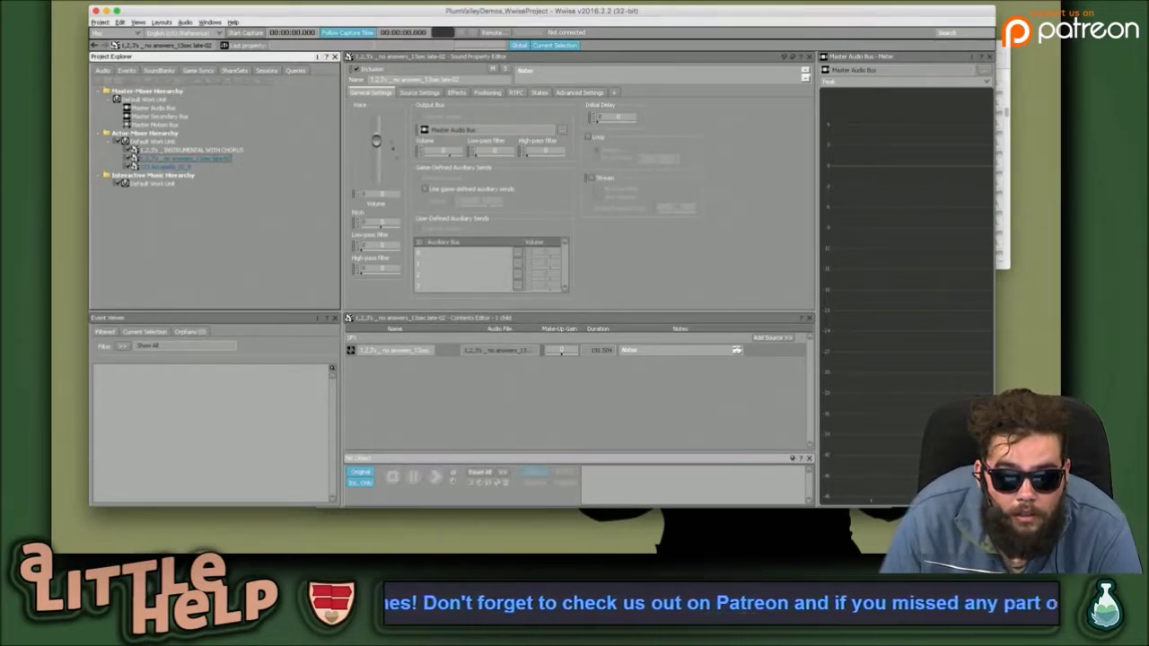
Check the sound's Effects tab, then return to its Source Settings.
{"action": "left_click", "coordinate": [419, 93]}
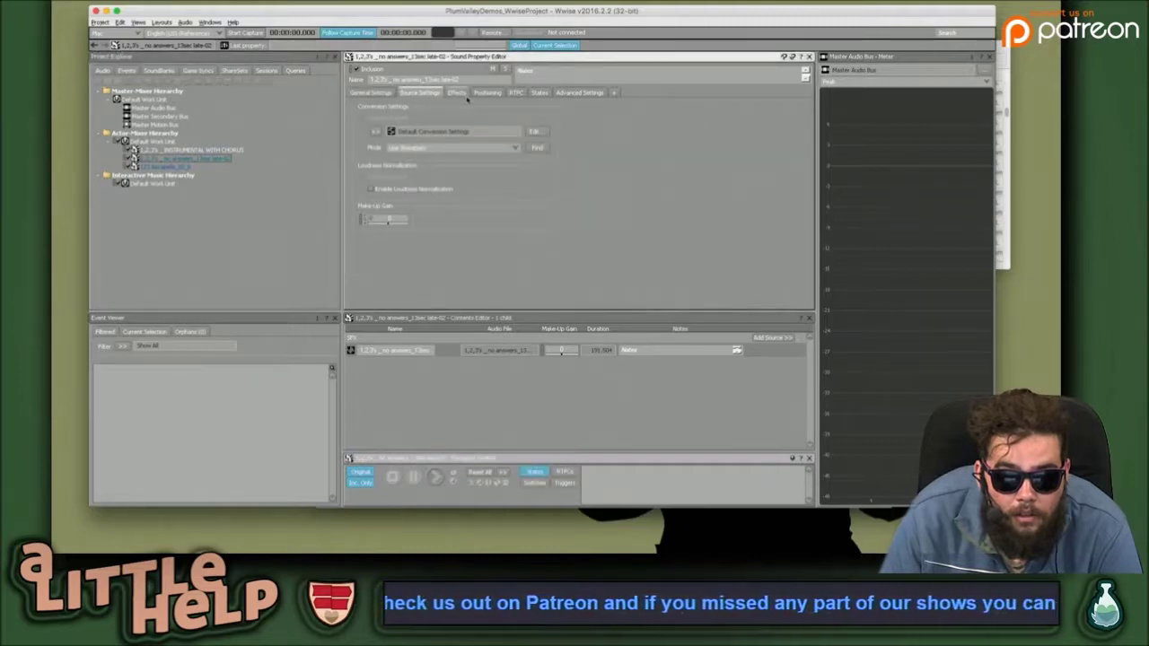
{"action": "left_click", "coordinate": [458, 93]}
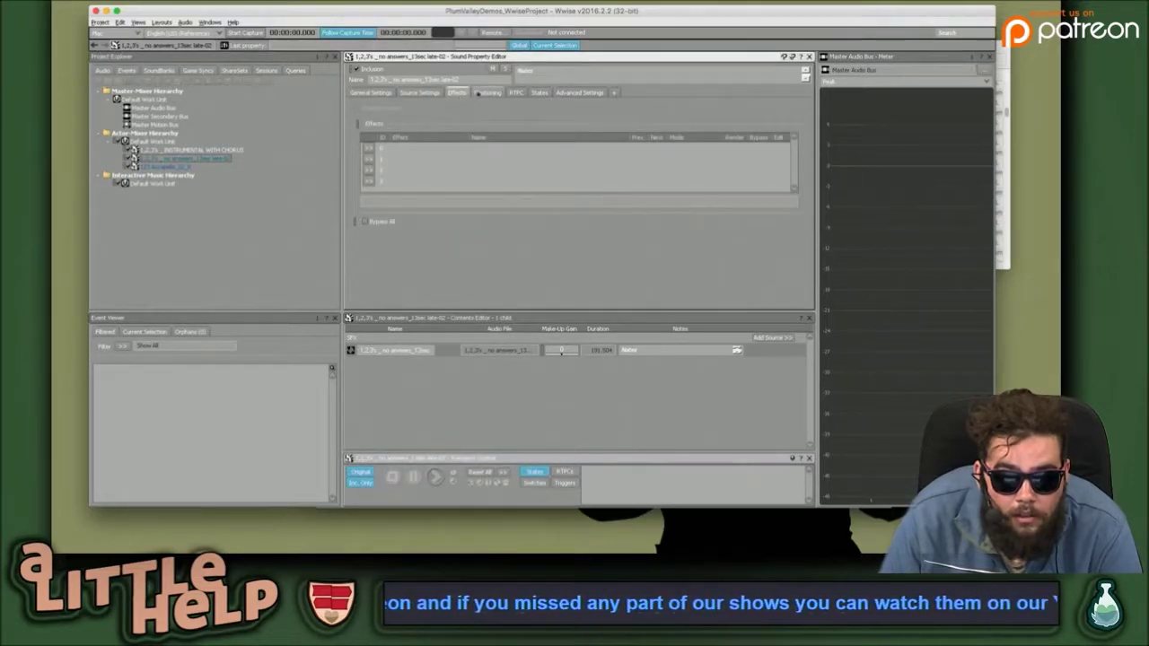
{"action": "left_click", "coordinate": [419, 92]}
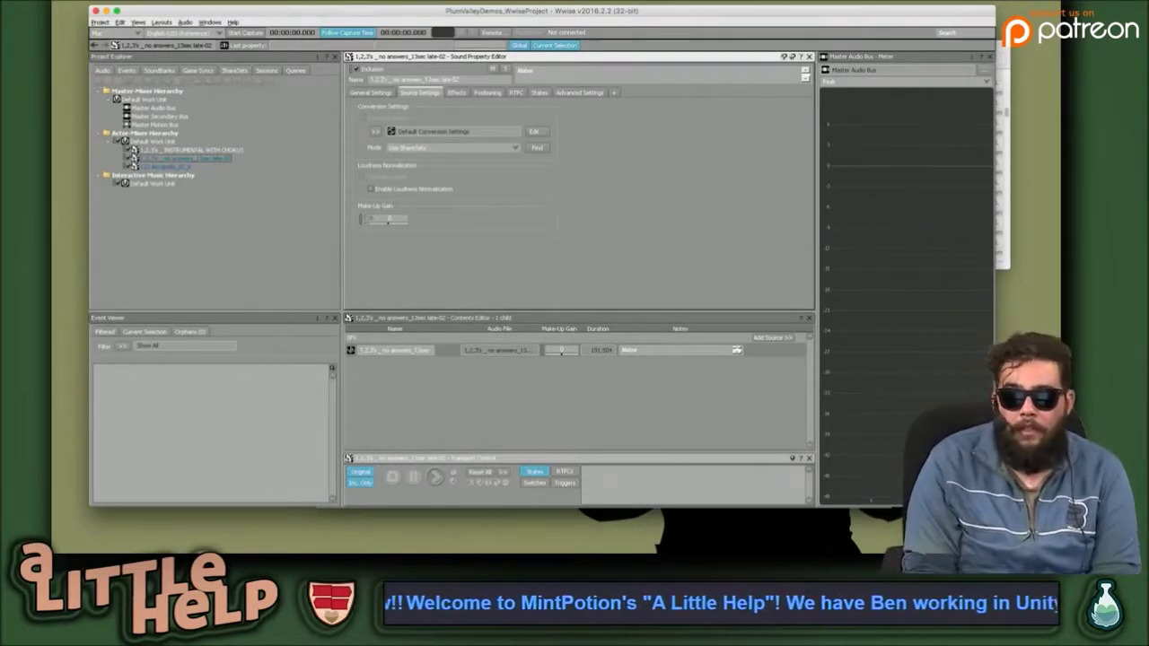
Activate the master bus meter, then open and close the project item Browser without choosing anything.
{"action": "left_click", "coordinate": [873, 79]}
{"action": "left_click", "coordinate": [989, 72]}
{"action": "left_click", "coordinate": [431, 150]}
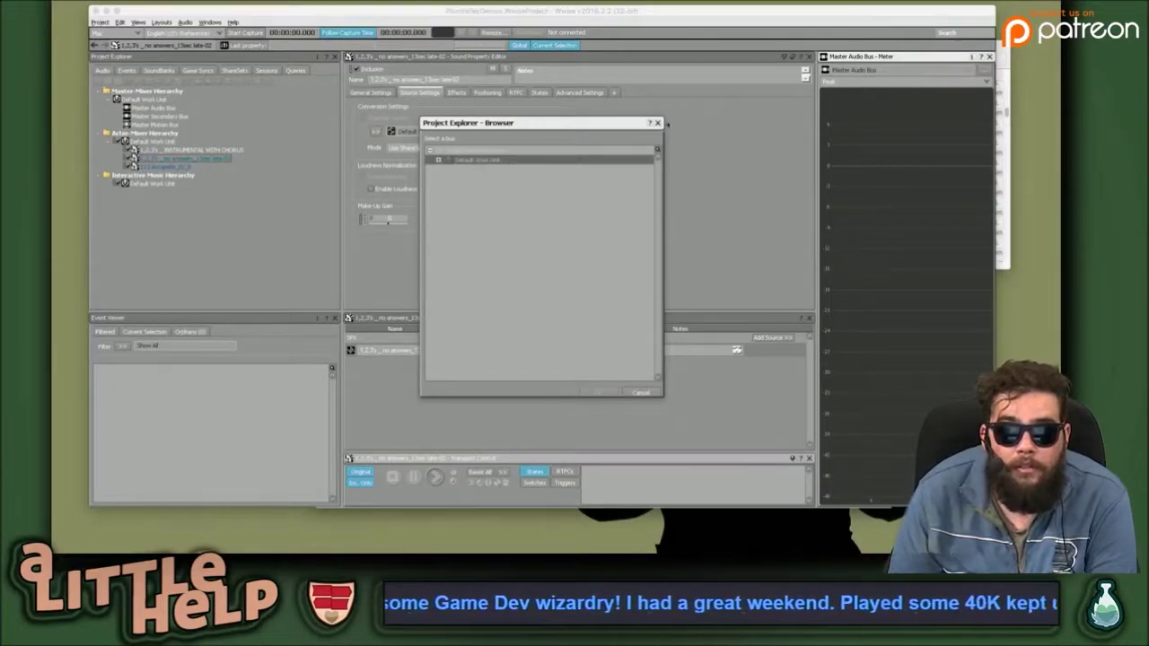
{"action": "left_click", "coordinate": [659, 123]}
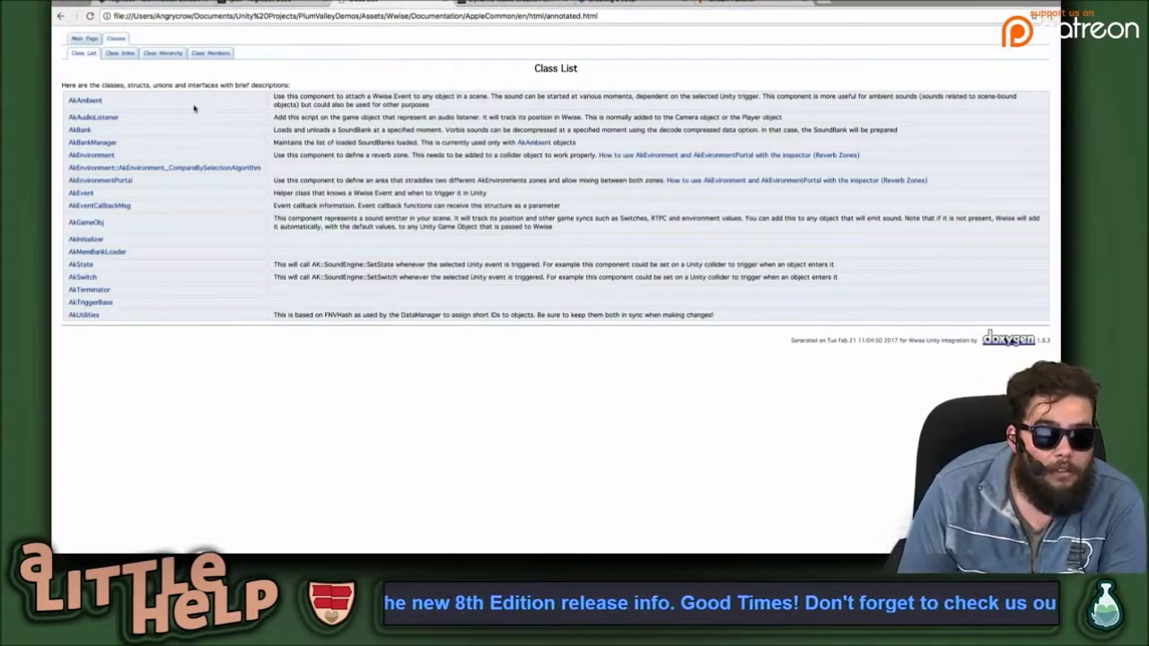
Open the 'Using Wwise Components in Unity' guide from the integration docs Main Page.
{"action": "left_click", "coordinate": [84, 38]}
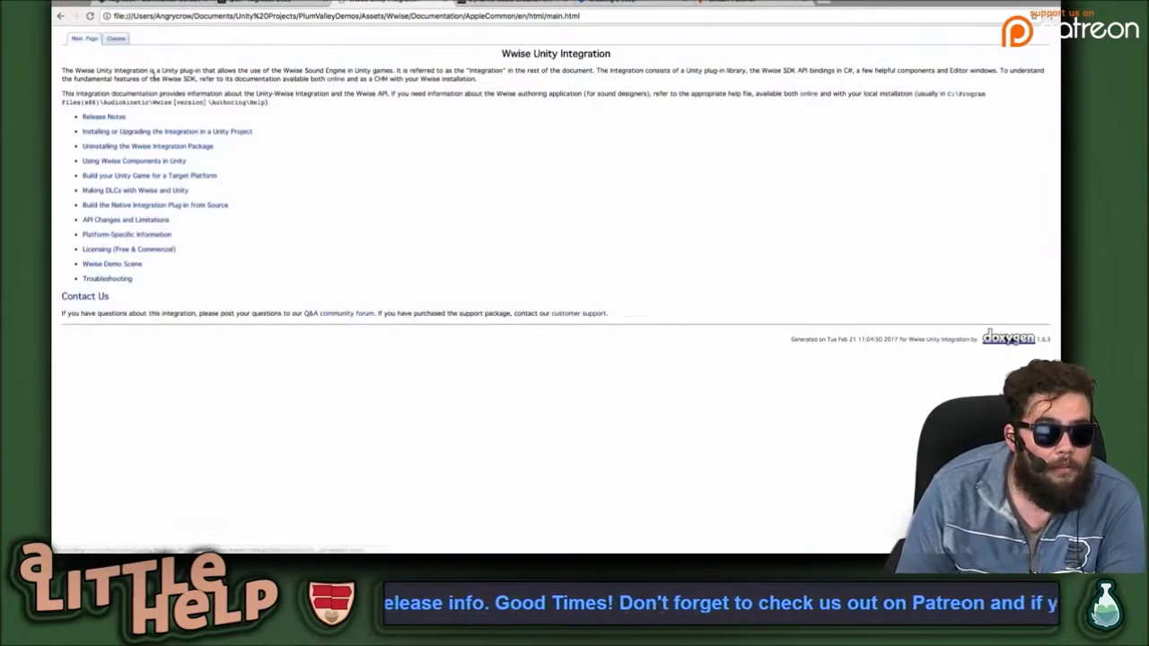
{"action": "left_click", "coordinate": [160, 163]}
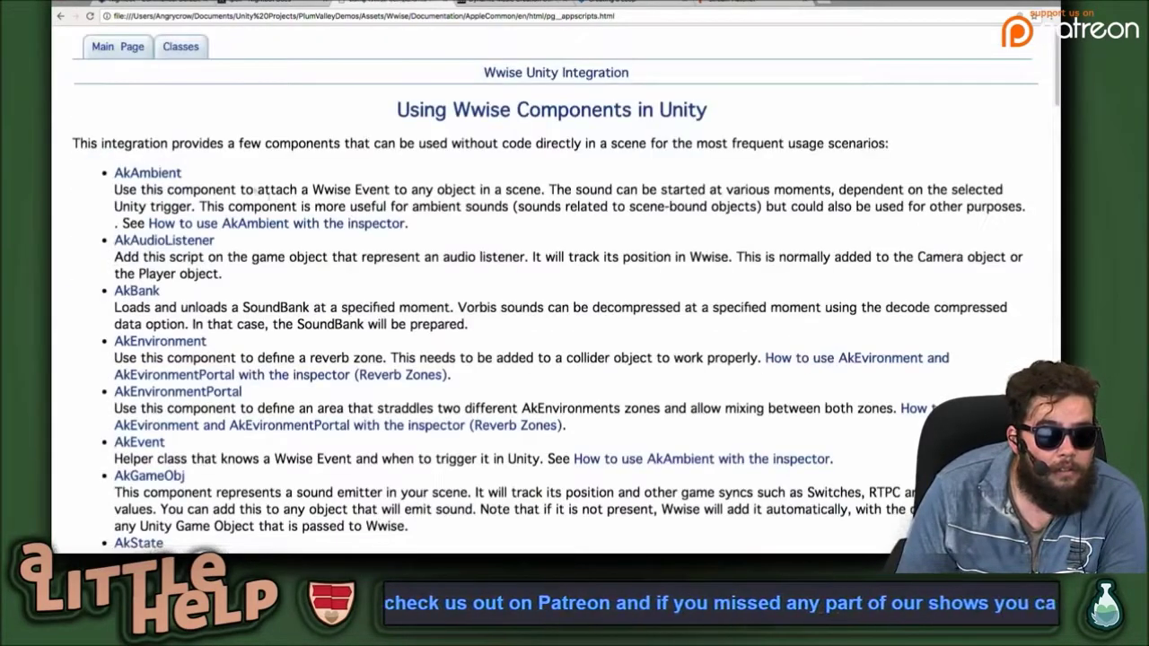
{"action": "scroll", "coordinate": [366, 241], "scroll_direction": "down", "scroll_amount": 8}
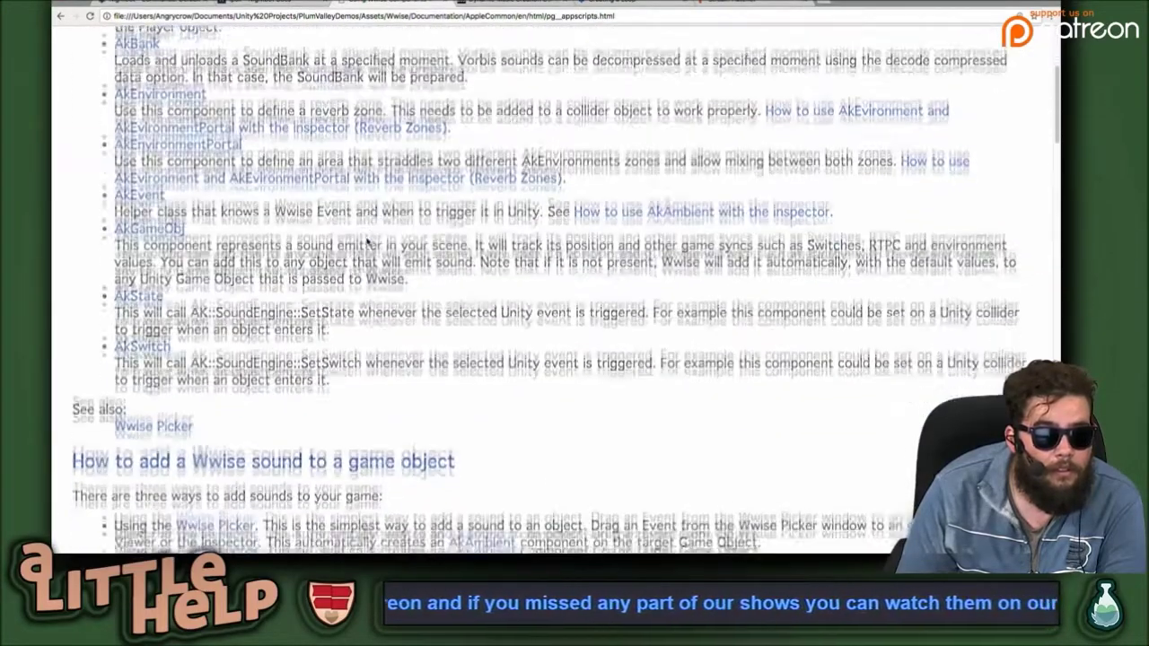
{"action": "scroll", "coordinate": [366, 241], "scroll_direction": "down", "scroll_amount": 3}
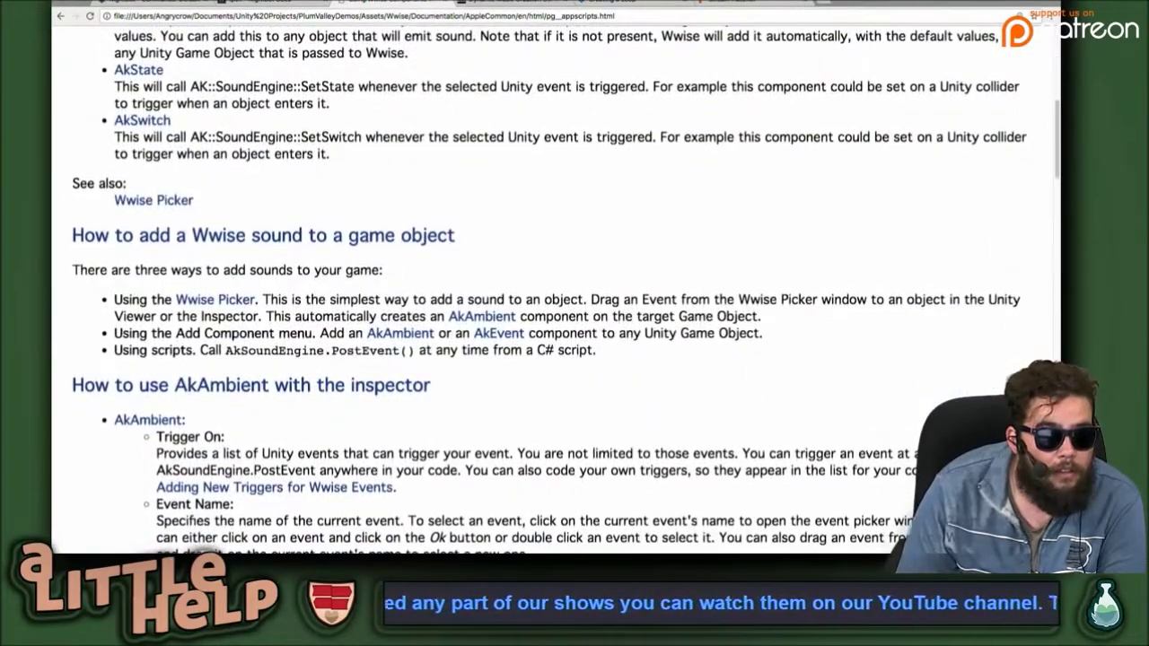
Check the Wwise Picker page, reread the Event instructions, then show Wwise's Events hierarchy.
{"action": "left_click", "coordinate": [189, 202]}
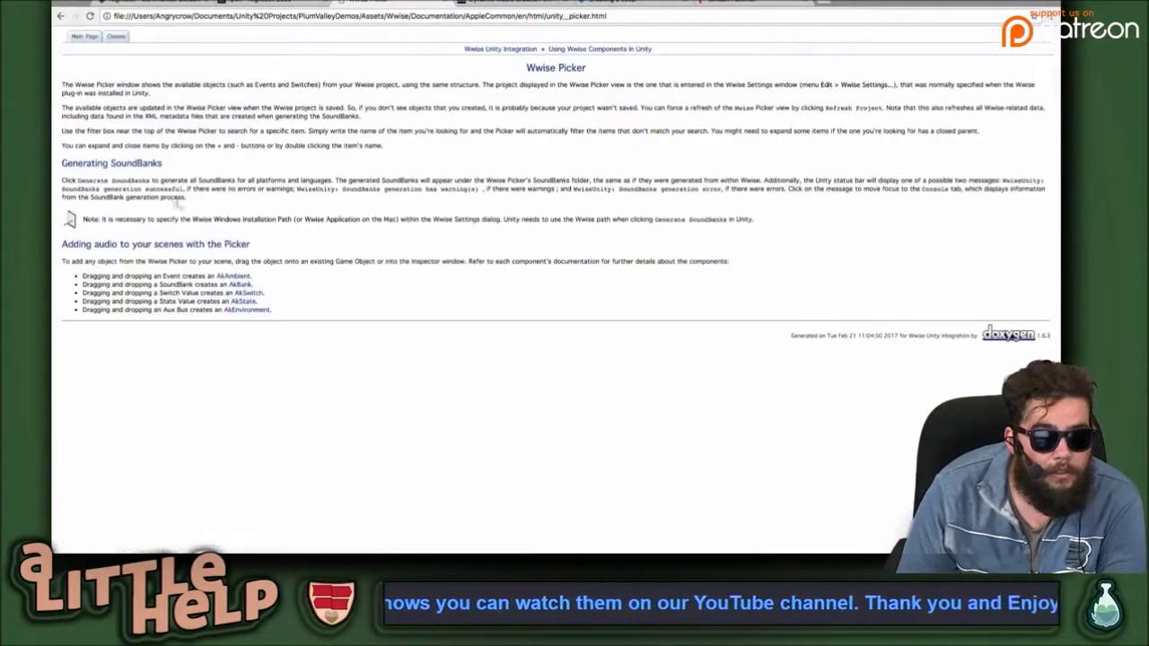
{"action": "key", "text": "super+bracketleft"}
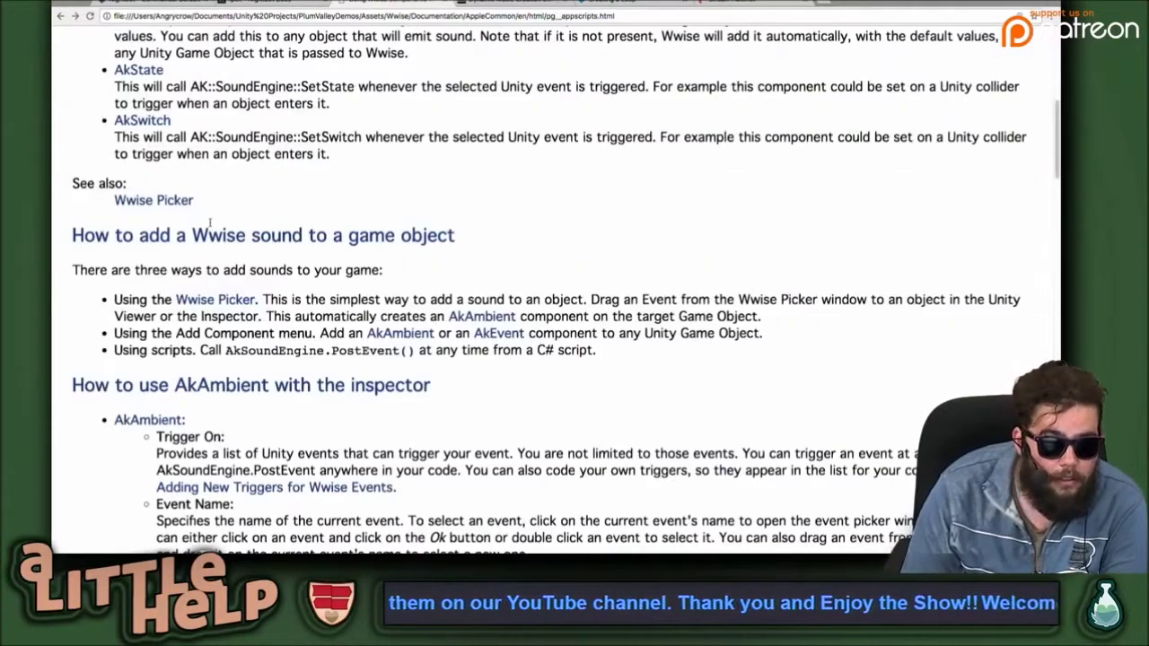
{"action": "scroll", "coordinate": [211, 222], "scroll_direction": "down", "scroll_amount": 5}
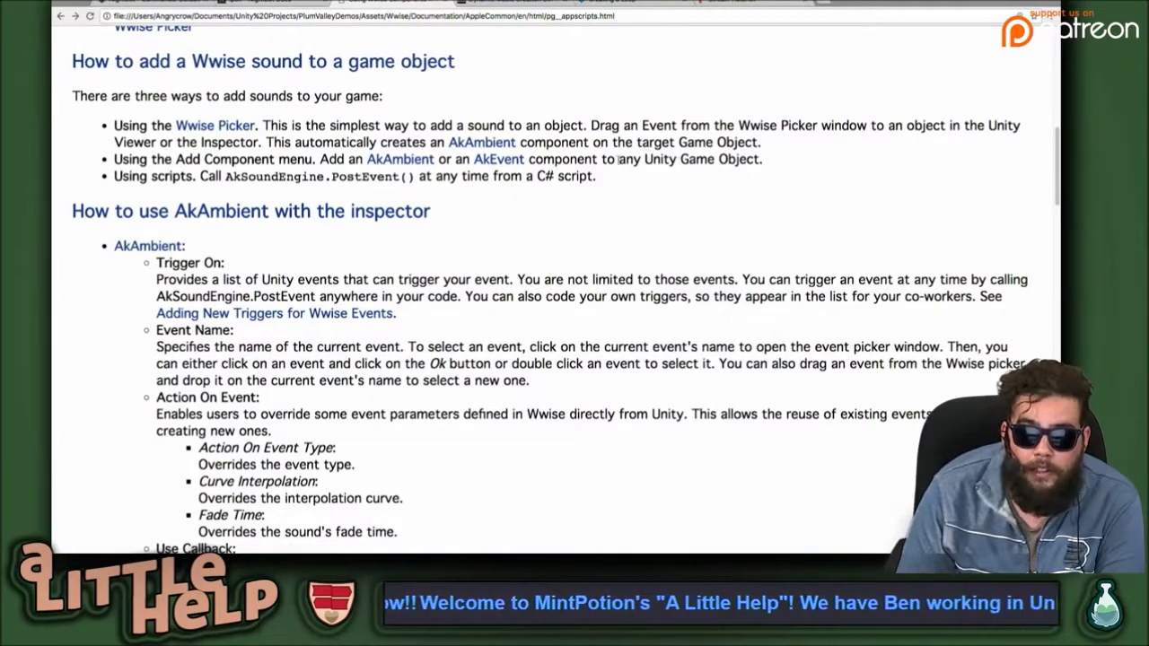
{"action": "double_click", "coordinate": [652, 125]}
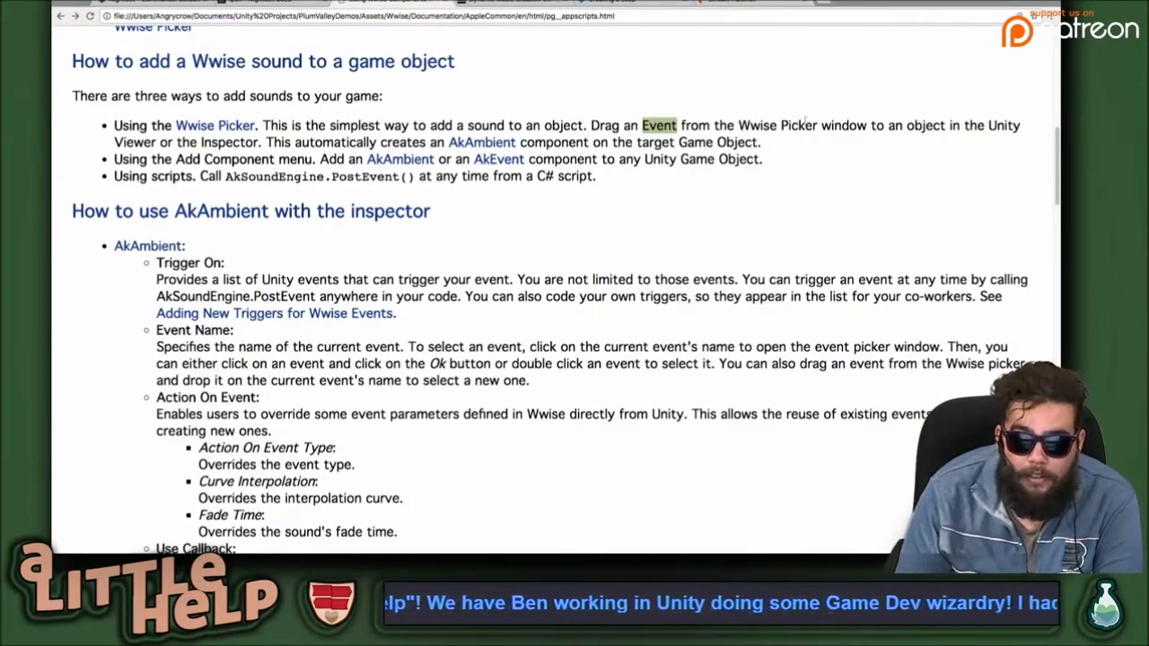
{"action": "key", "text": "super+Tab"}
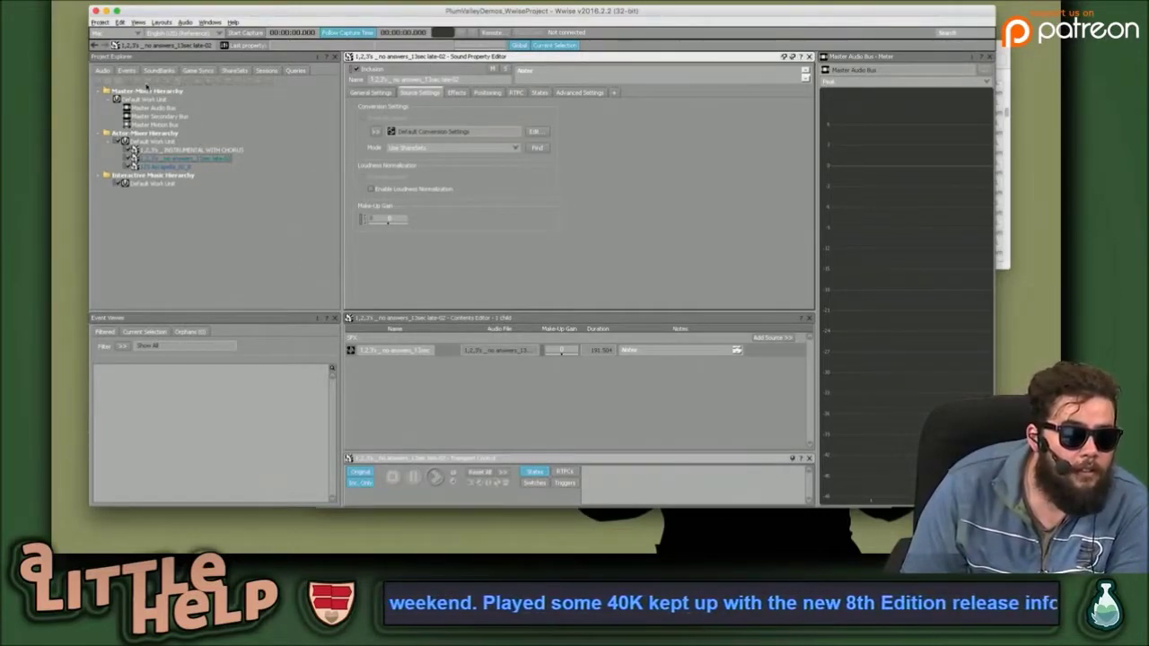
{"action": "left_click", "coordinate": [127, 70]}
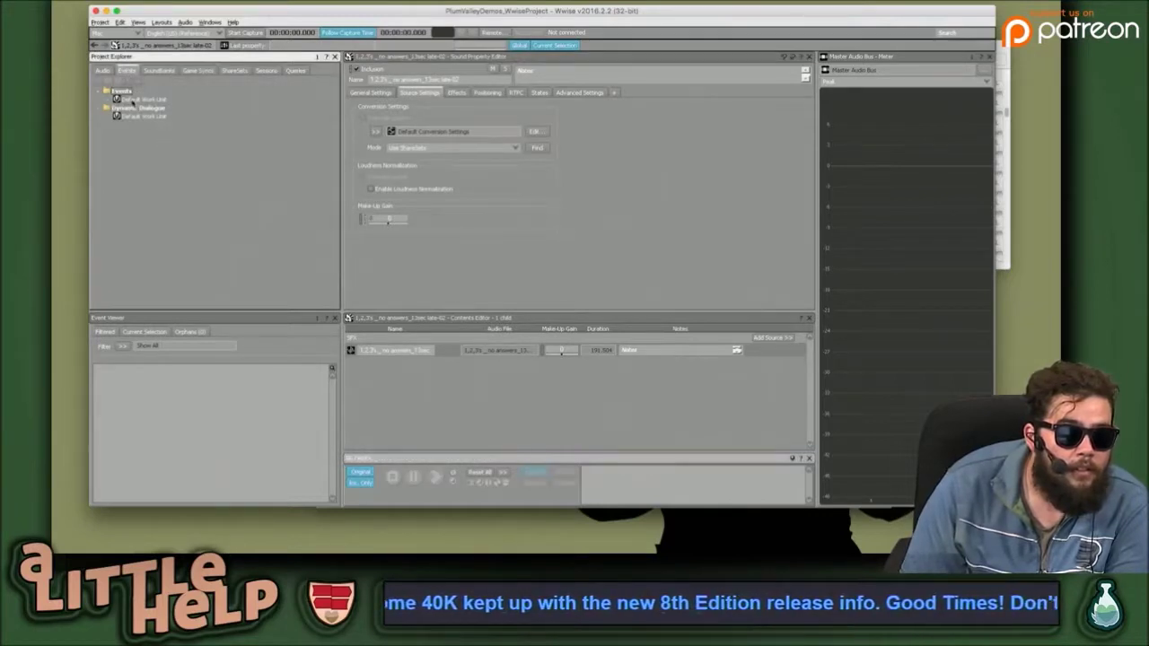
Create an empty event named Cheer under the Events Default Work Unit via New Child.
{"action": "left_click", "coordinate": [140, 100]}
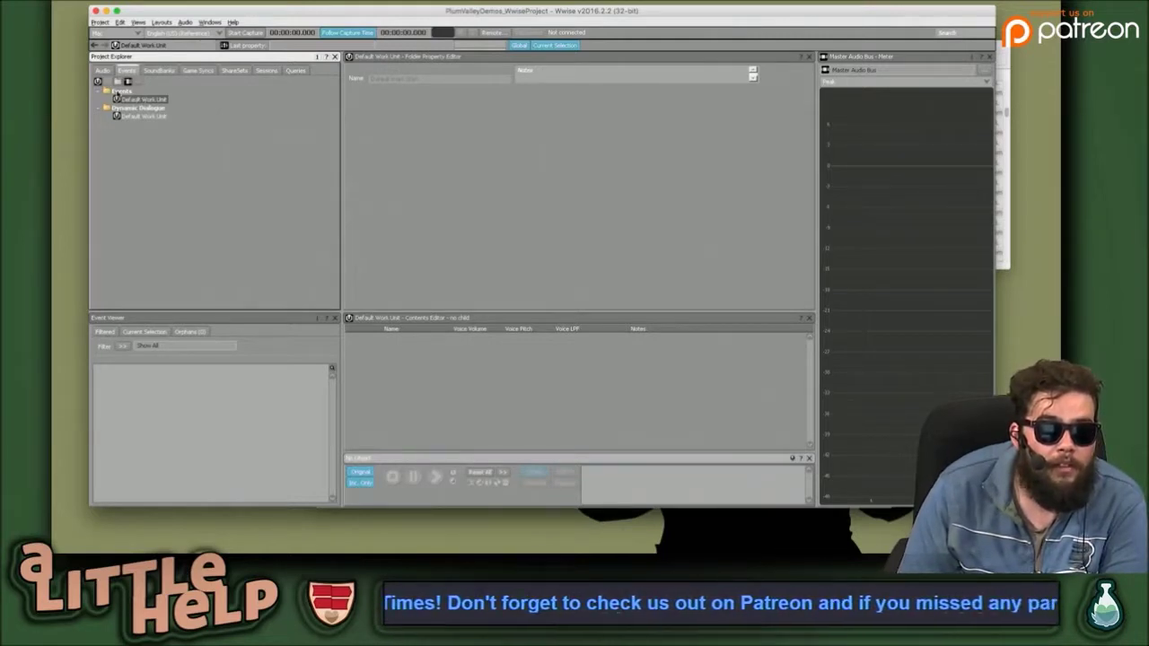
{"action": "right_click", "coordinate": [134, 101]}
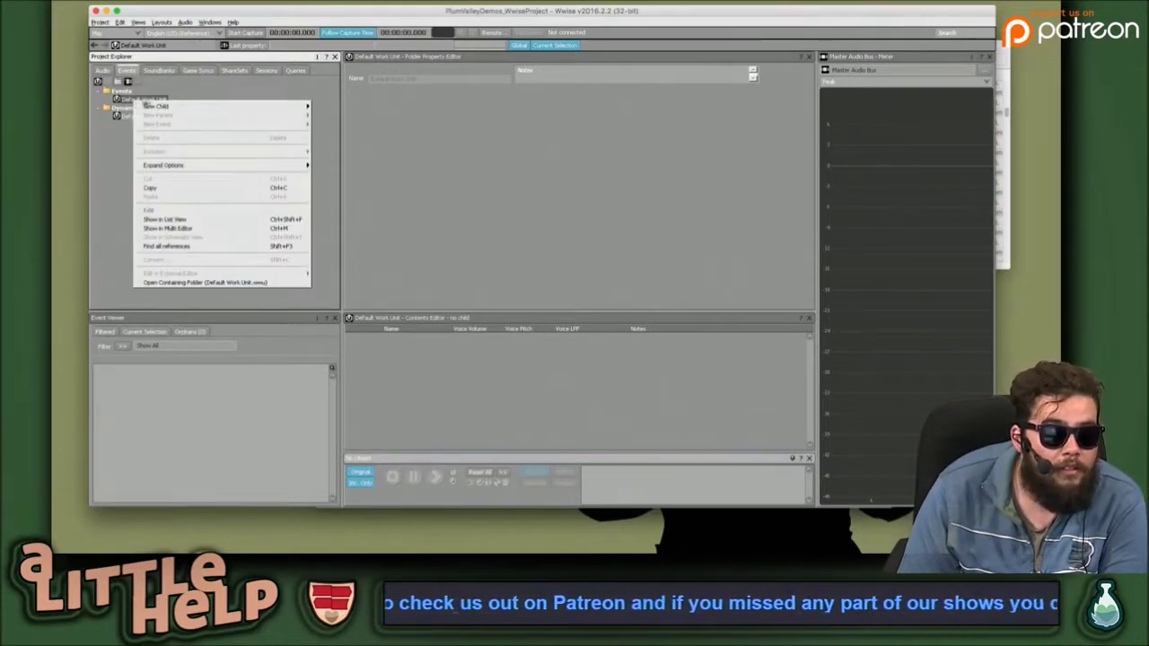
{"action": "mouse_move", "coordinate": [157, 106]}
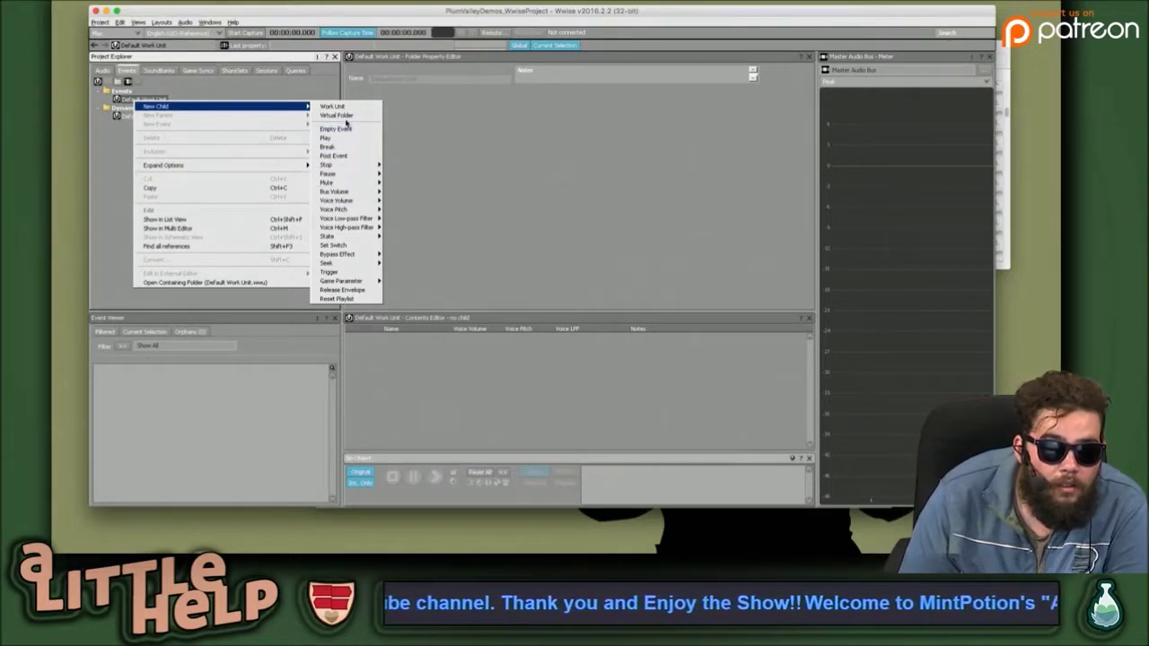
{"action": "left_click", "coordinate": [349, 131]}
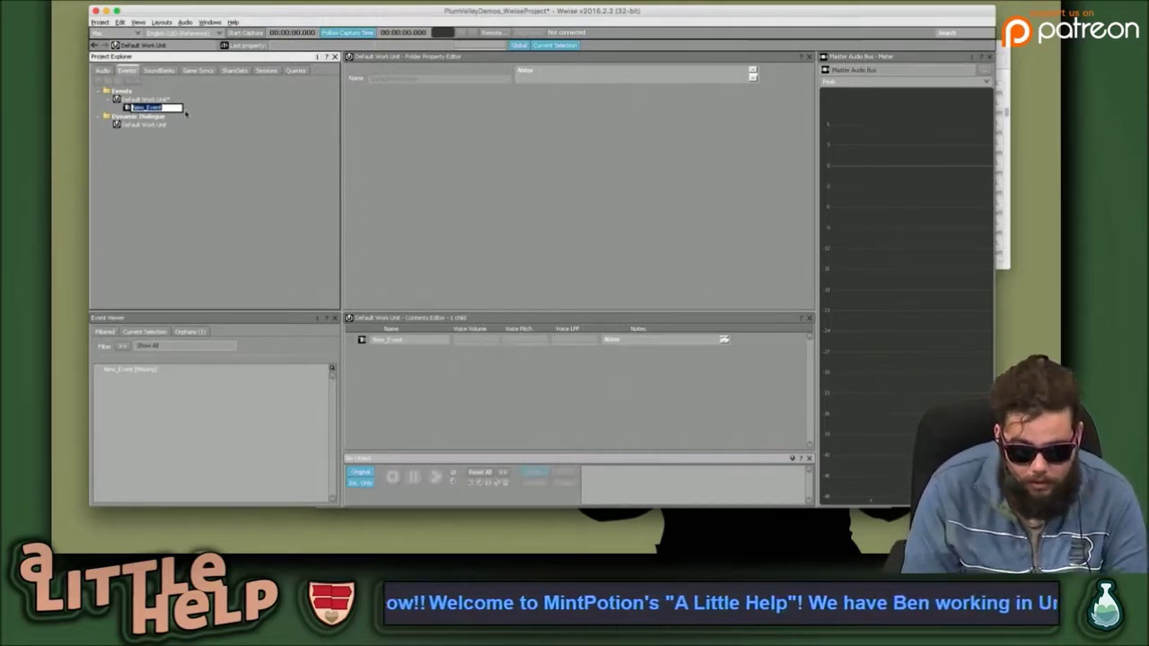
{"action": "type", "text": "Cheer"}
{"action": "key", "text": "Return"}
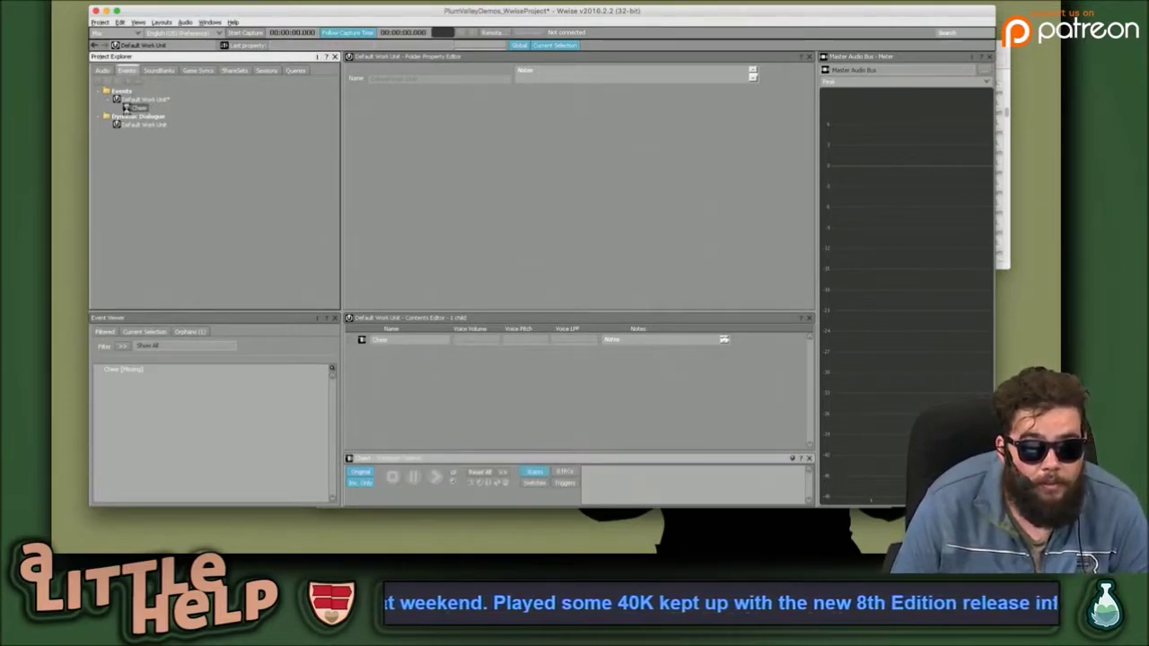
Add a Play action to the Cheer event in the Event Editor, then show the Audio hierarchy.
{"action": "left_click", "coordinate": [130, 108]}
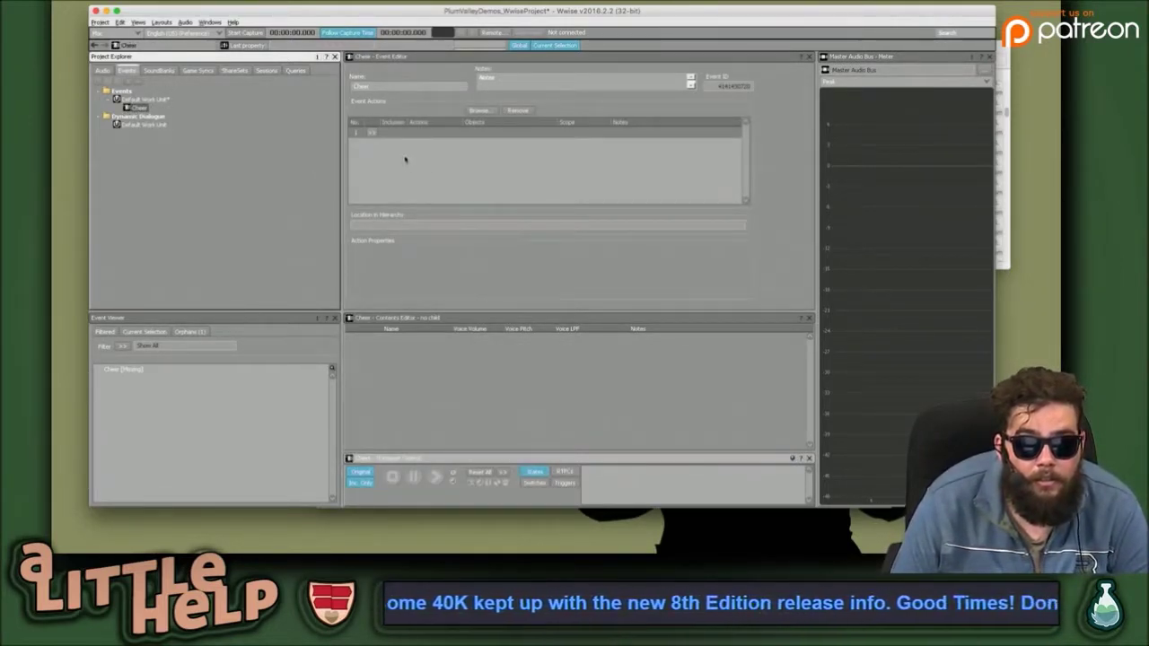
{"action": "left_click", "coordinate": [409, 415]}
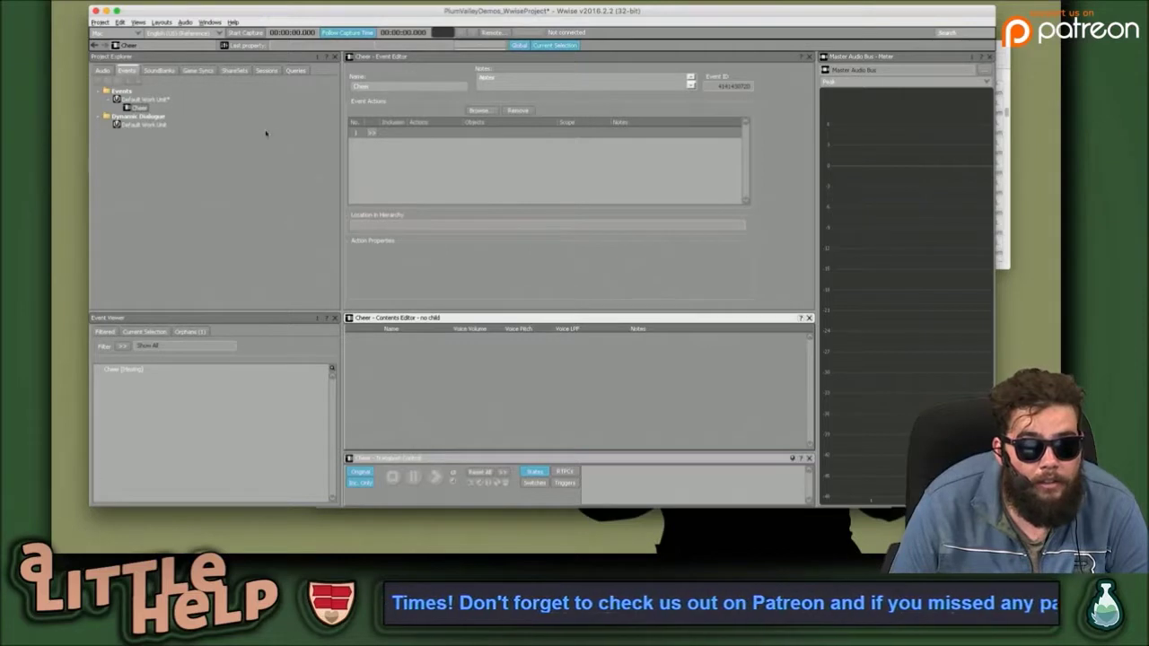
{"action": "left_click", "coordinate": [371, 133]}
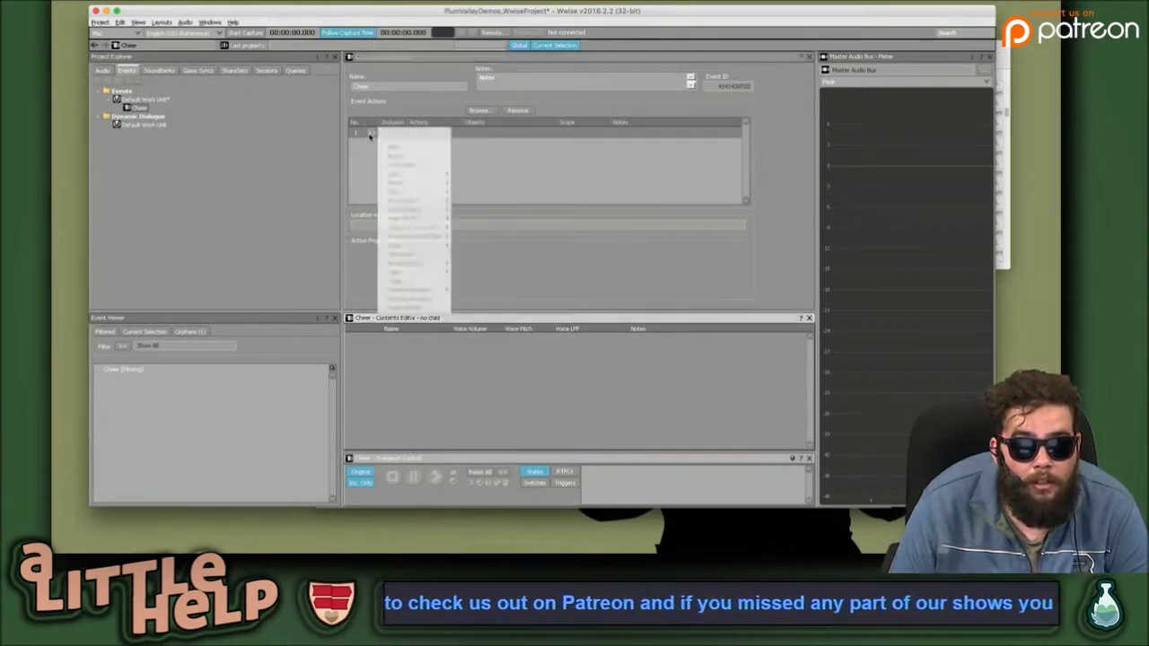
{"action": "left_click", "coordinate": [393, 147]}
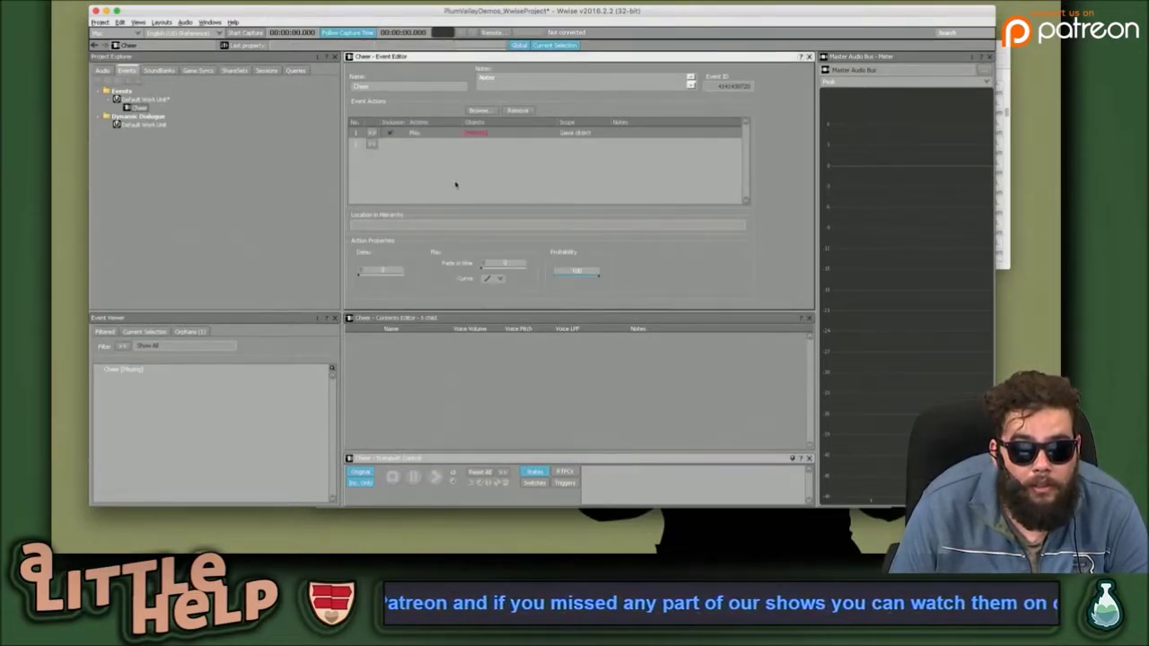
{"action": "left_click", "coordinate": [488, 135]}
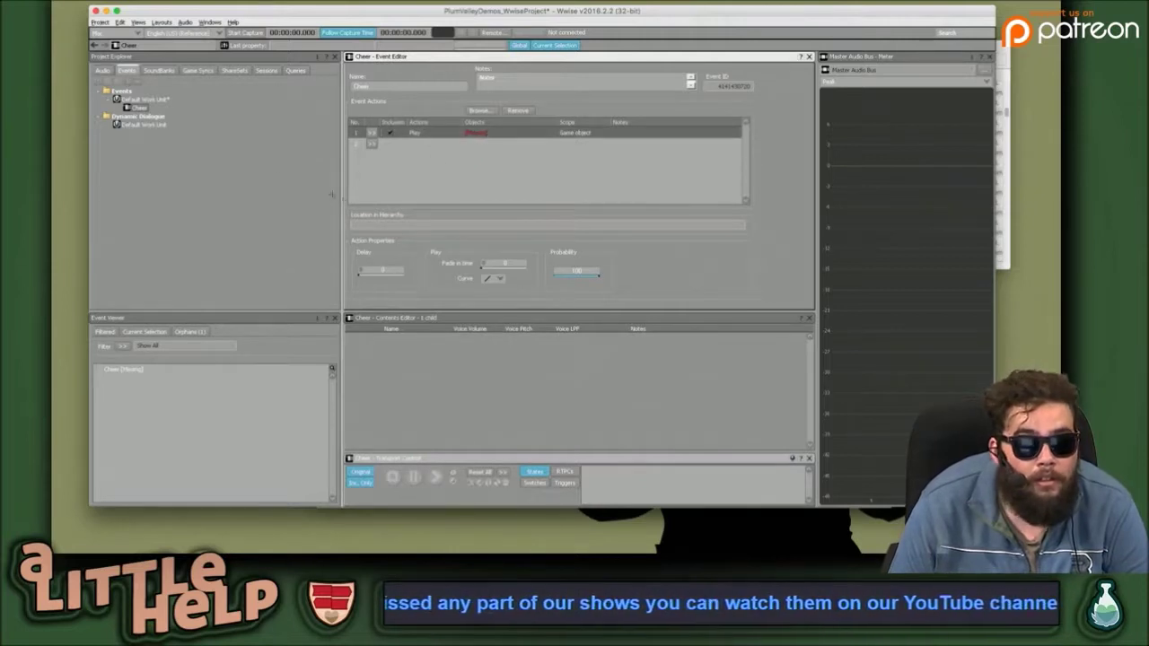
{"action": "left_click", "coordinate": [104, 70]}
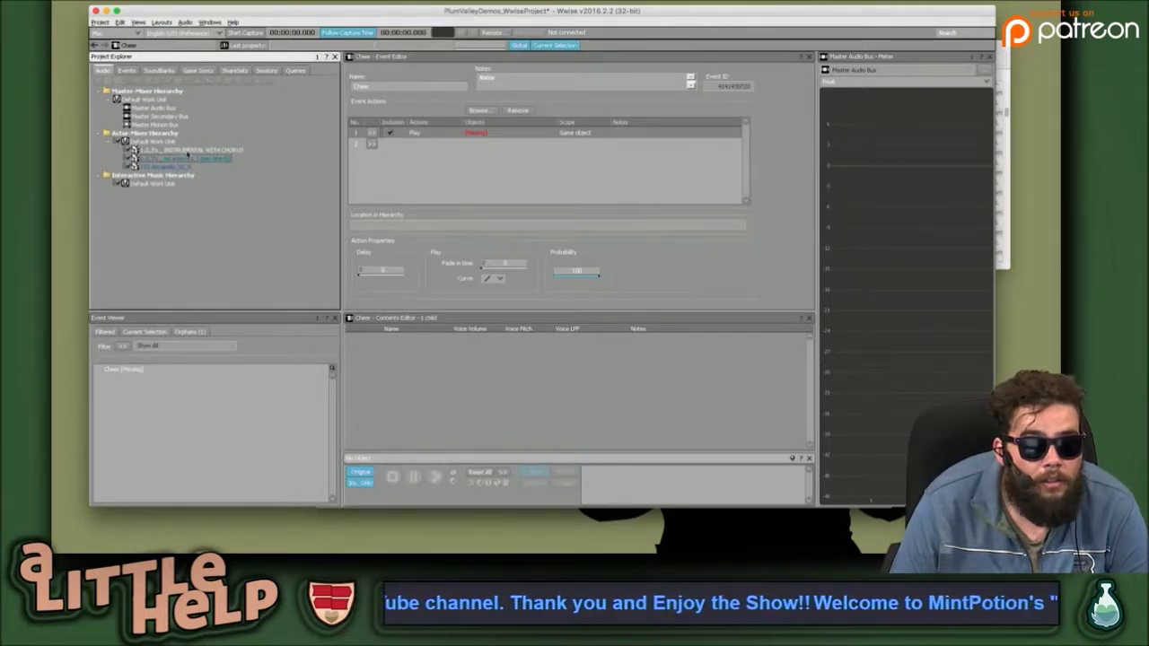
Drag INSTRUMENTAL WITH CHORUS onto the Play action as its target and open its General Settings.
{"action": "left_click_drag", "start_coordinate": [182, 151], "coordinate": [484, 143]}
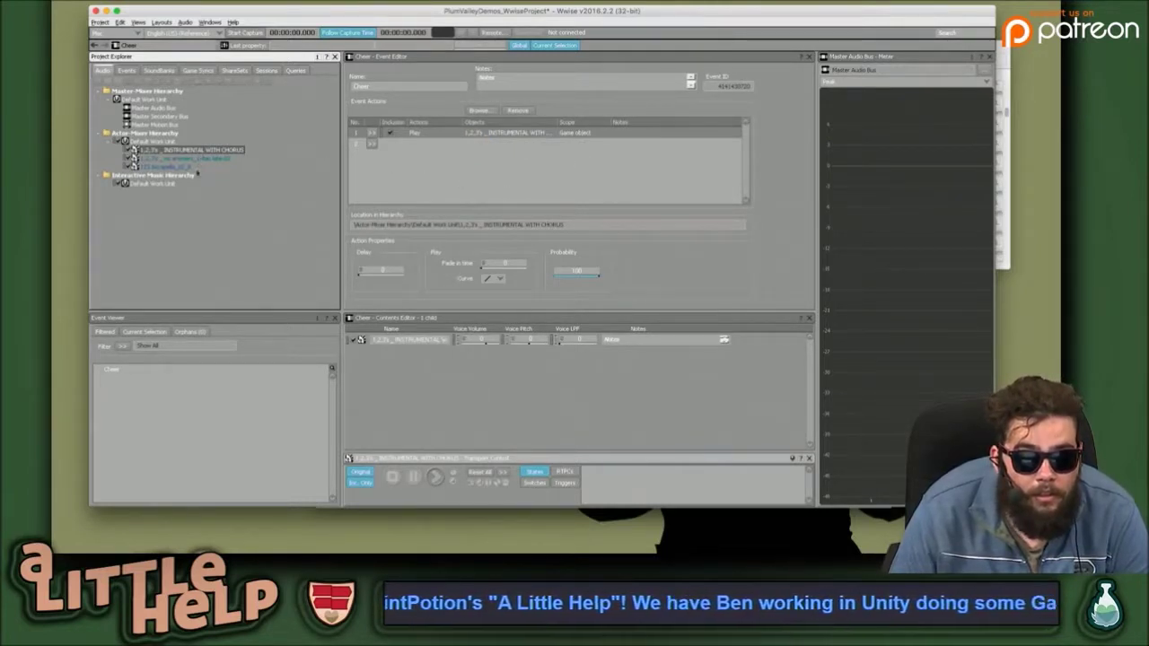
{"action": "left_click", "coordinate": [155, 150]}
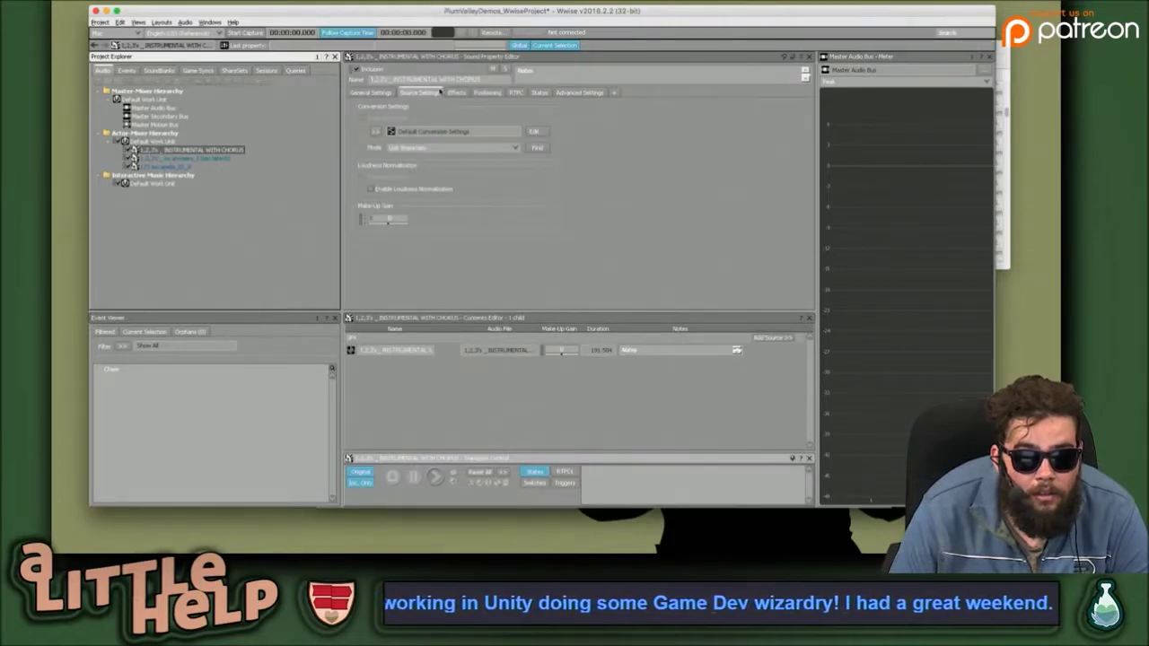
{"action": "left_click", "coordinate": [460, 93]}
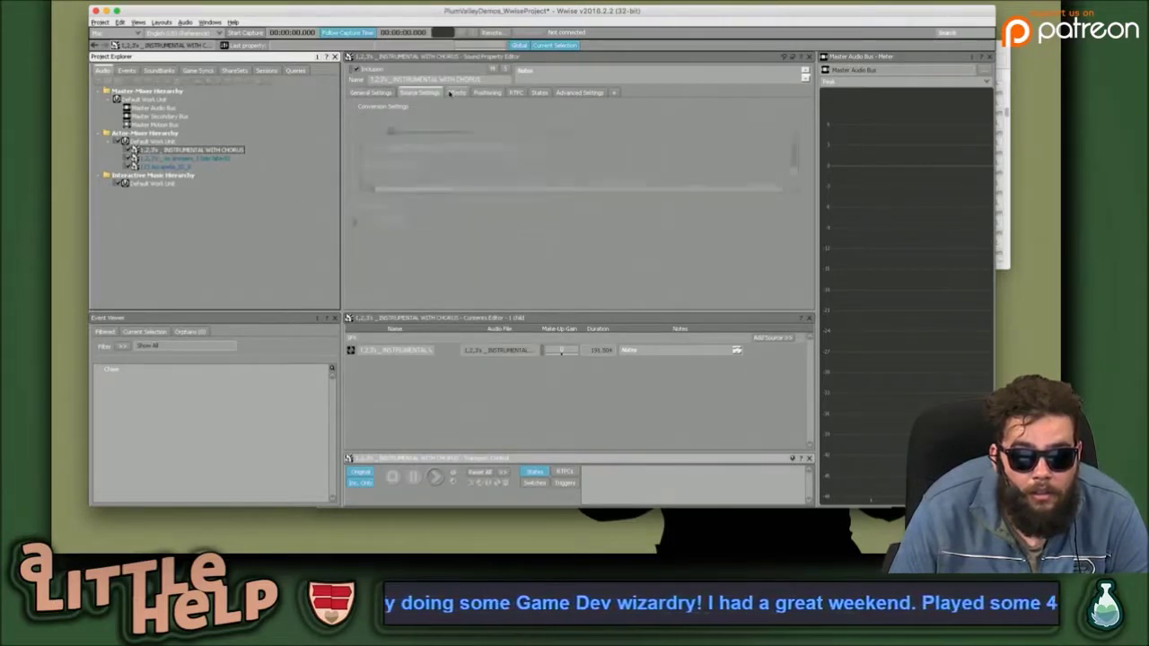
{"action": "left_click", "coordinate": [372, 93]}
Enable Loop and Stream on the sound and open its source in the Source Editor.
{"action": "left_click", "coordinate": [589, 137]}
{"action": "left_click", "coordinate": [590, 178]}
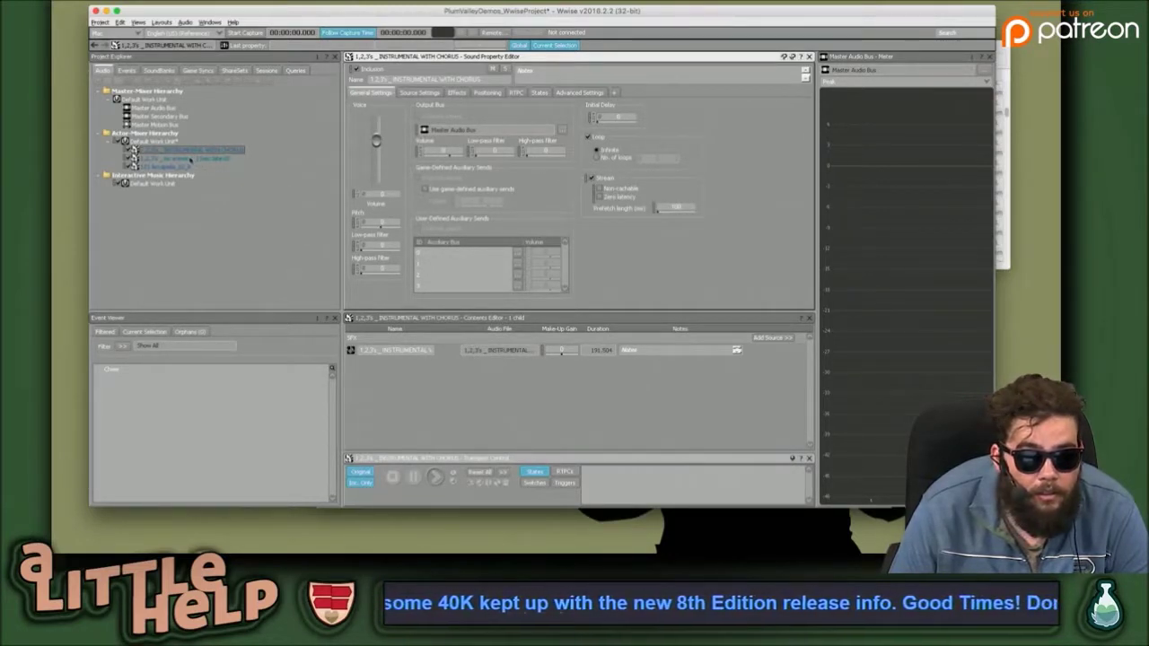
{"action": "left_click", "coordinate": [395, 349]}
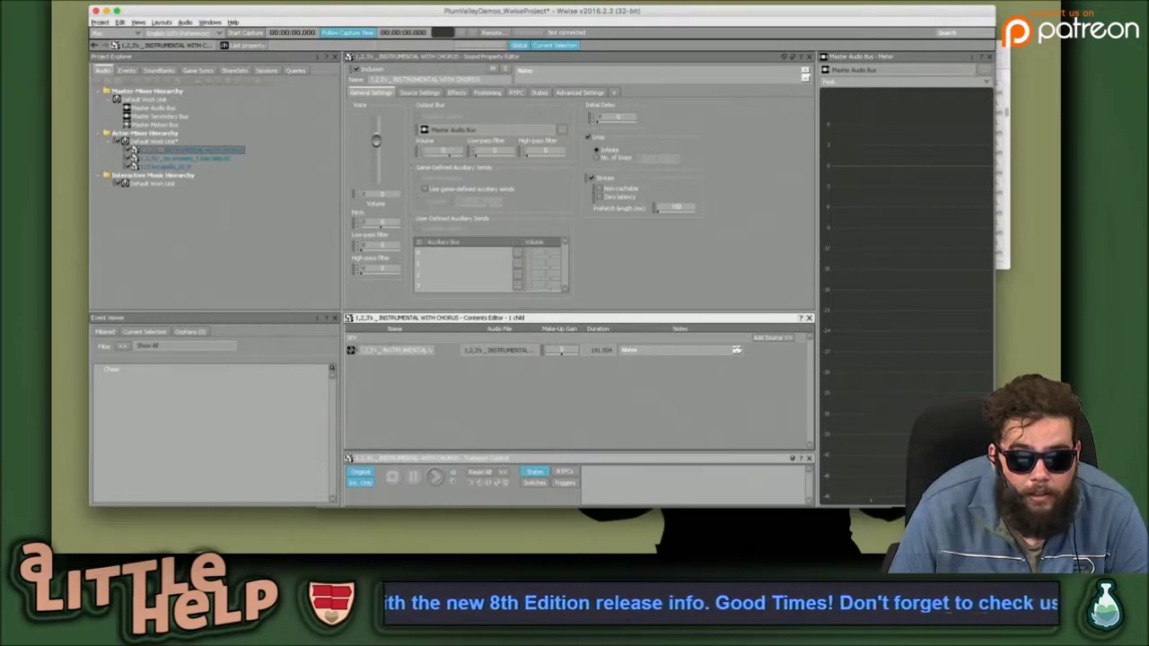
{"action": "double_click", "coordinate": [355, 350]}
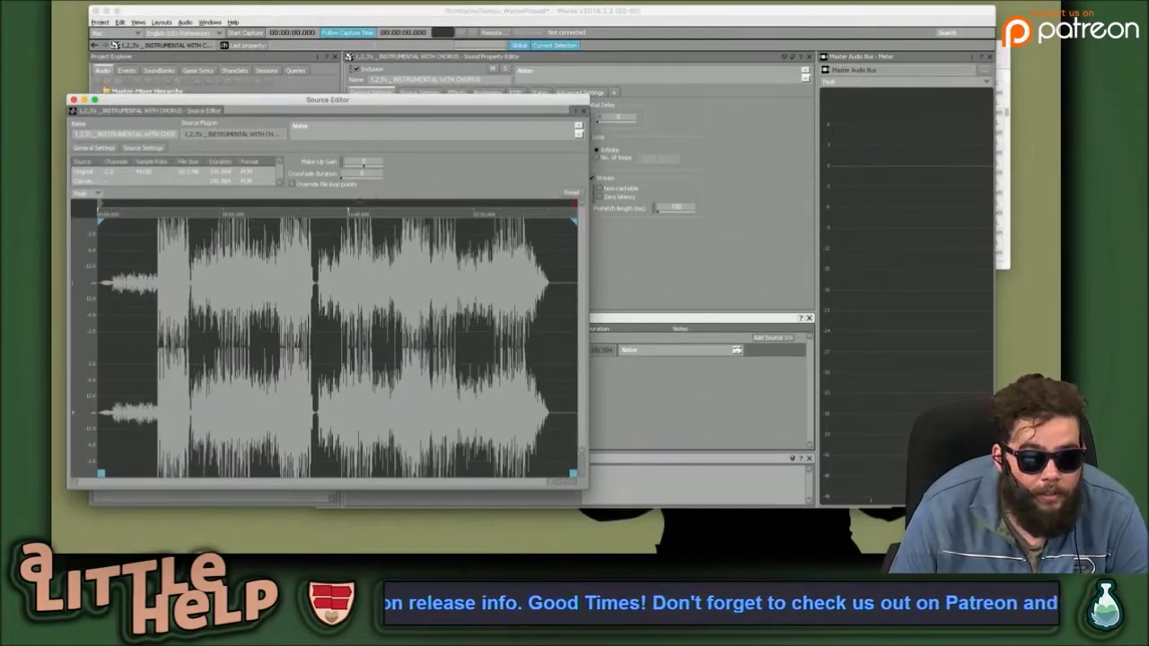
Override the file's loop points with a custom loop end and zoom into the waveform.
{"action": "mouse_move", "coordinate": [571, 204]}
{"action": "left_mouse_down"}
{"action": "mouse_move", "coordinate": [467, 233]}
{"action": "mouse_move", "coordinate": [99, 265]}
{"action": "mouse_move", "coordinate": [106, 271]}
{"action": "left_mouse_up"}
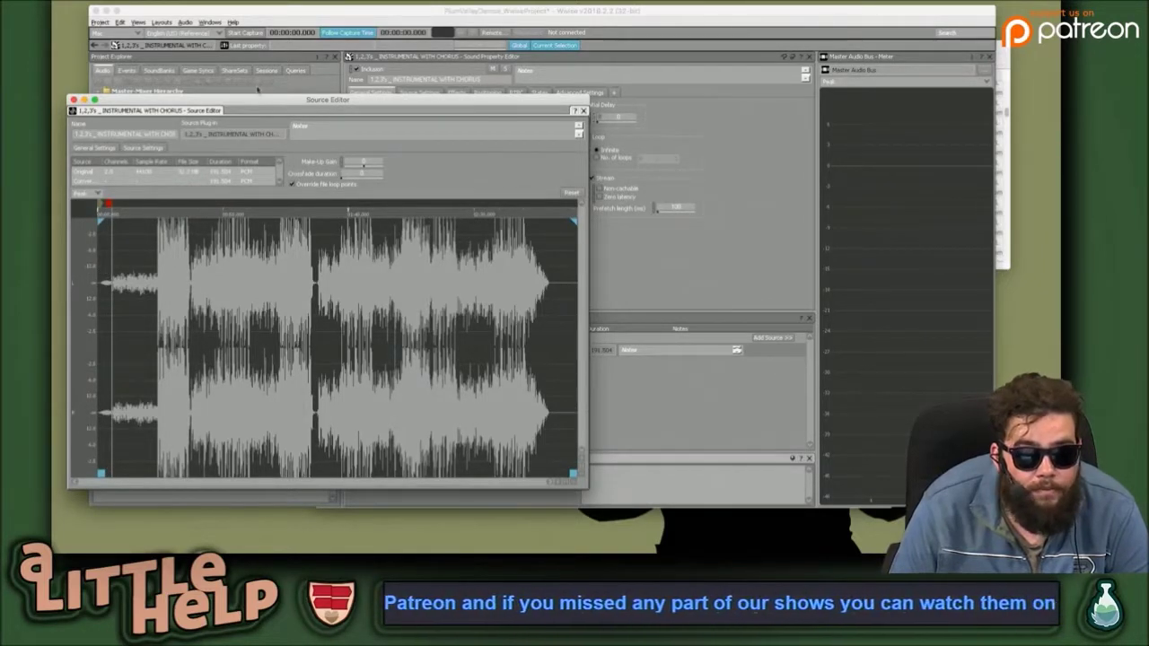
{"action": "left_click_drag", "start_coordinate": [251, 100], "coordinate": [479, 69]}
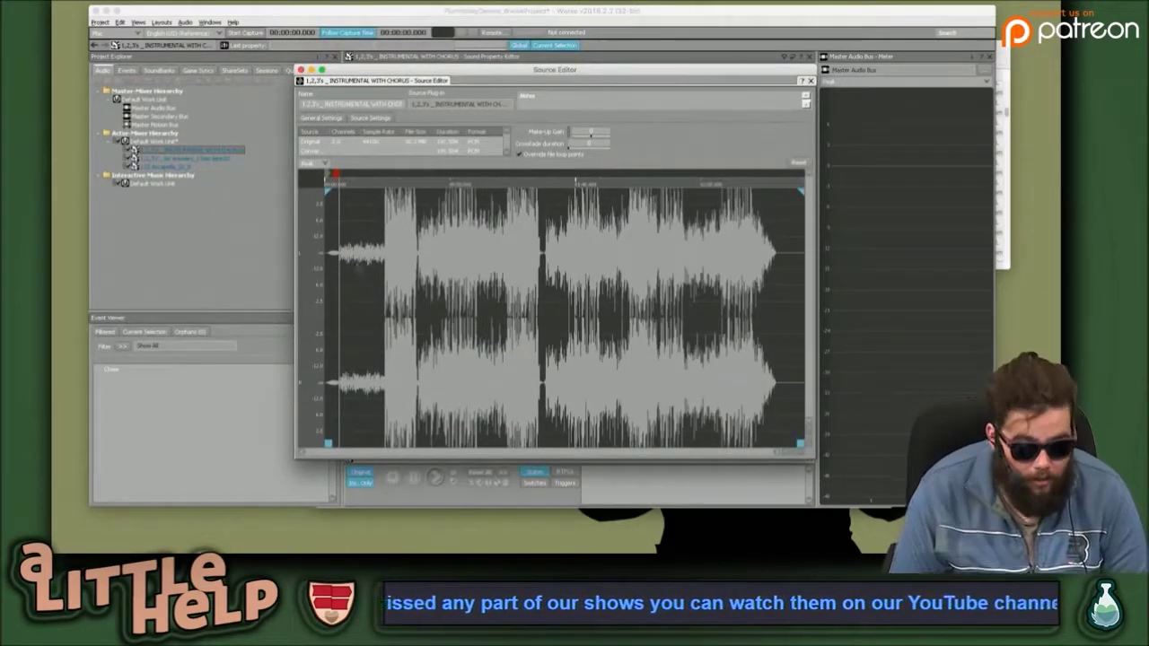
{"action": "scroll", "coordinate": [356, 246], "scroll_direction": "down", "scroll_amount": 5}
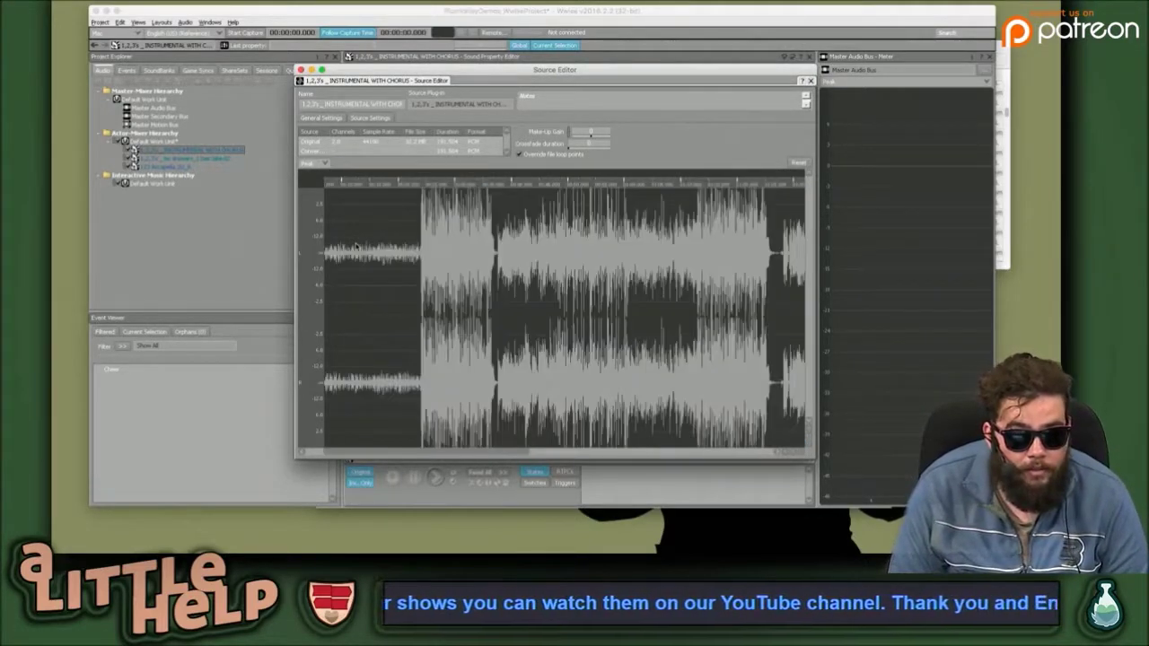
{"action": "scroll", "coordinate": [334, 454], "scroll_direction": "down", "scroll_amount": 5}
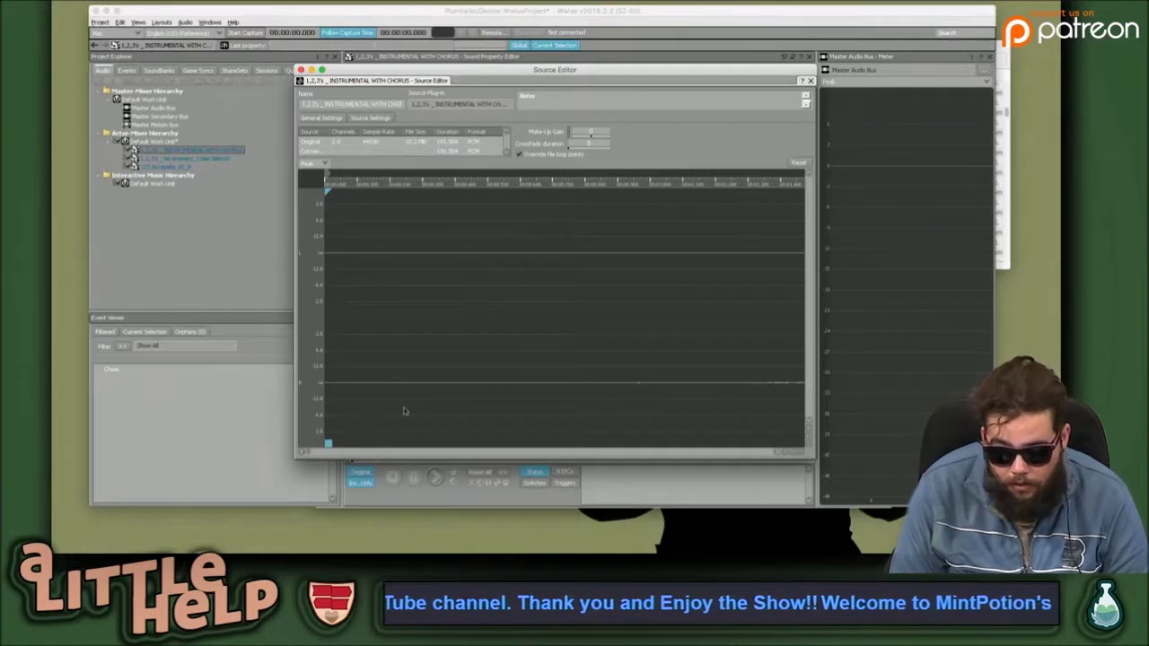
{"action": "scroll", "coordinate": [464, 390], "scroll_direction": "up", "scroll_amount": 5}
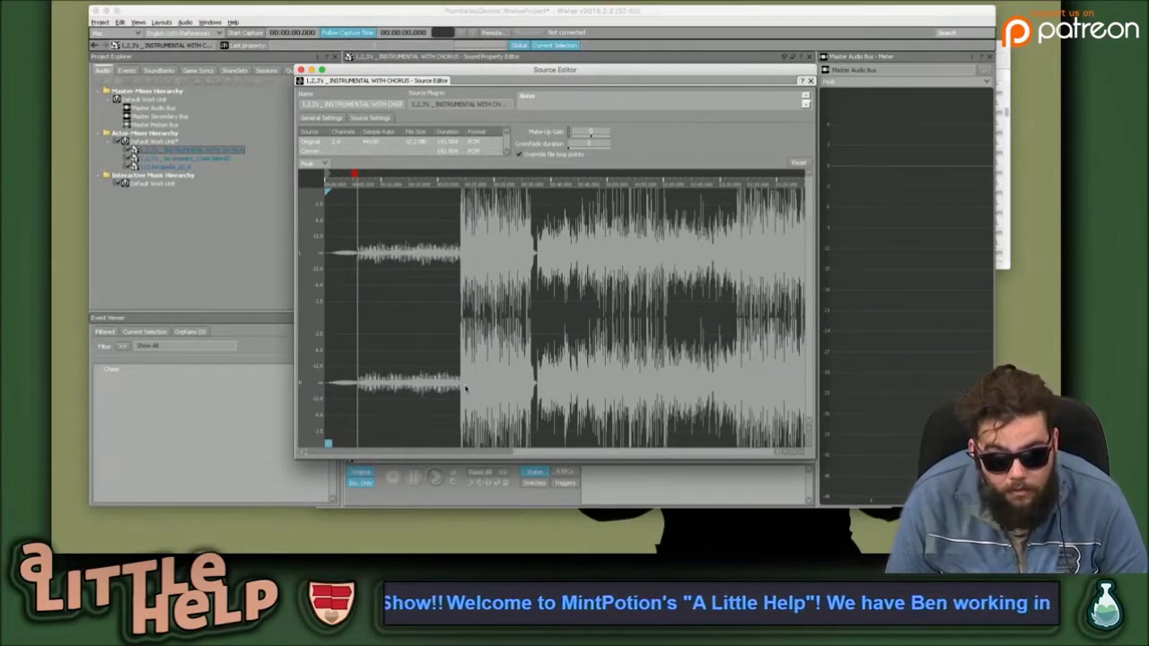
{"action": "scroll", "coordinate": [380, 318], "scroll_direction": "up", "scroll_amount": 4}
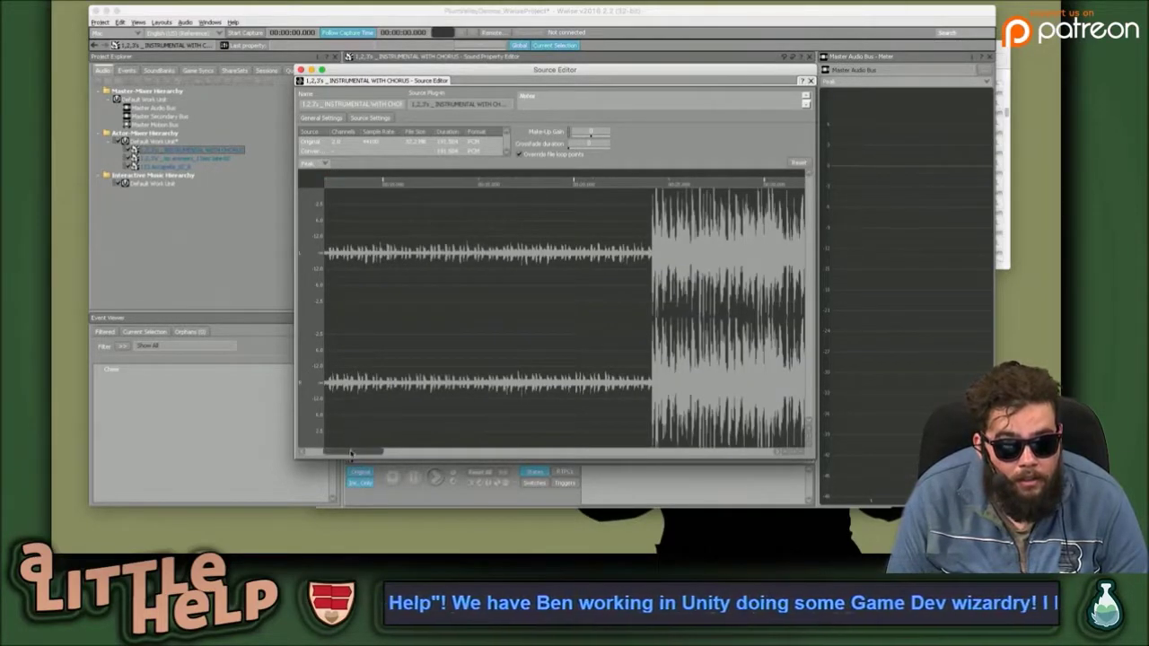
Place the loop end marker just where the louder section of the music begins.
{"action": "left_click_drag", "start_coordinate": [352, 452], "coordinate": [310, 452]}
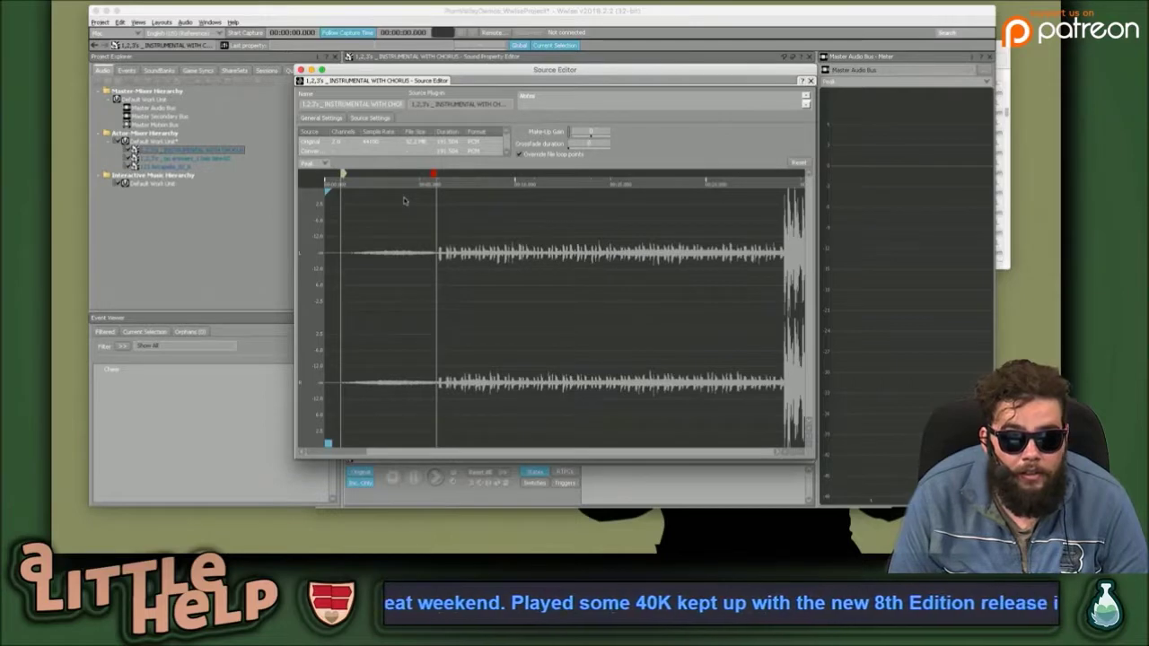
{"action": "scroll", "coordinate": [439, 206], "scroll_direction": "up", "scroll_amount": 3}
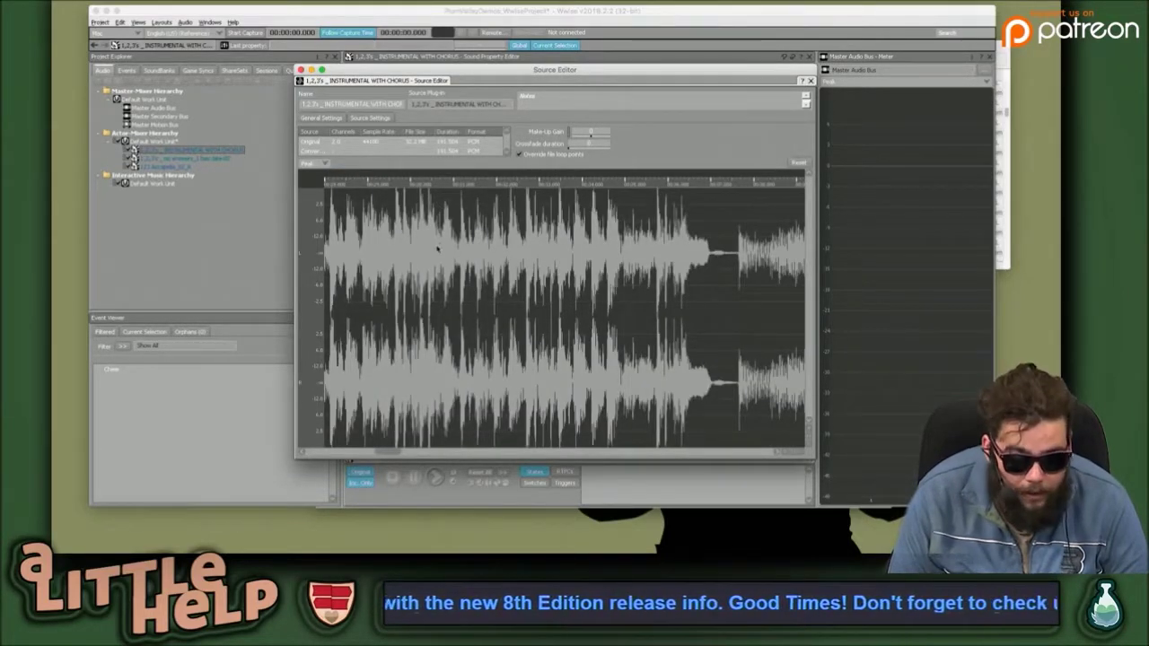
{"action": "scroll", "coordinate": [429, 249], "scroll_direction": "up", "scroll_amount": 5}
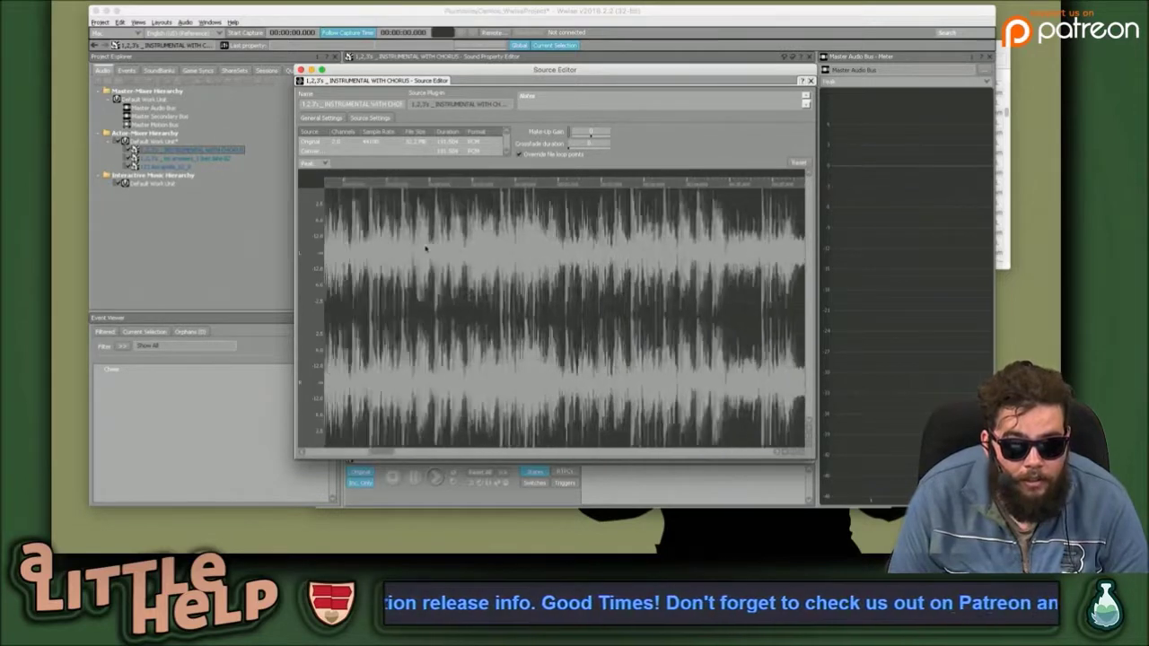
{"action": "scroll", "coordinate": [427, 250], "scroll_direction": "down", "scroll_amount": 3}
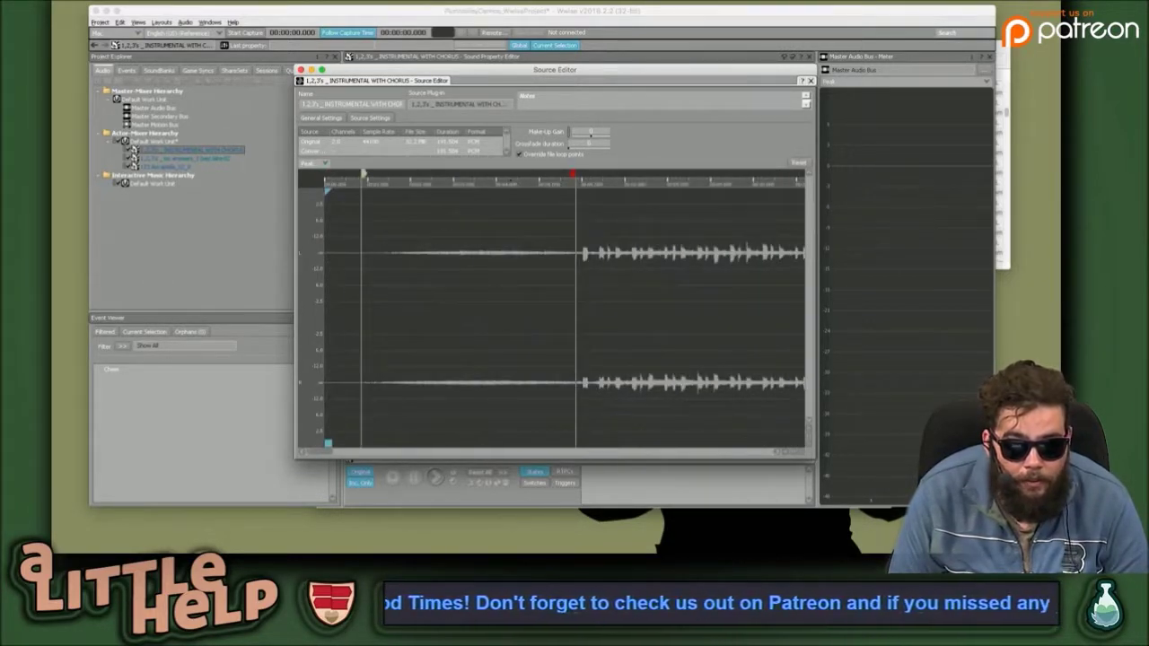
{"action": "left_click_drag", "start_coordinate": [575, 173], "coordinate": [580, 174]}
Preview the looping sound and fine-tune the loop end position.
{"action": "key", "text": "space"}
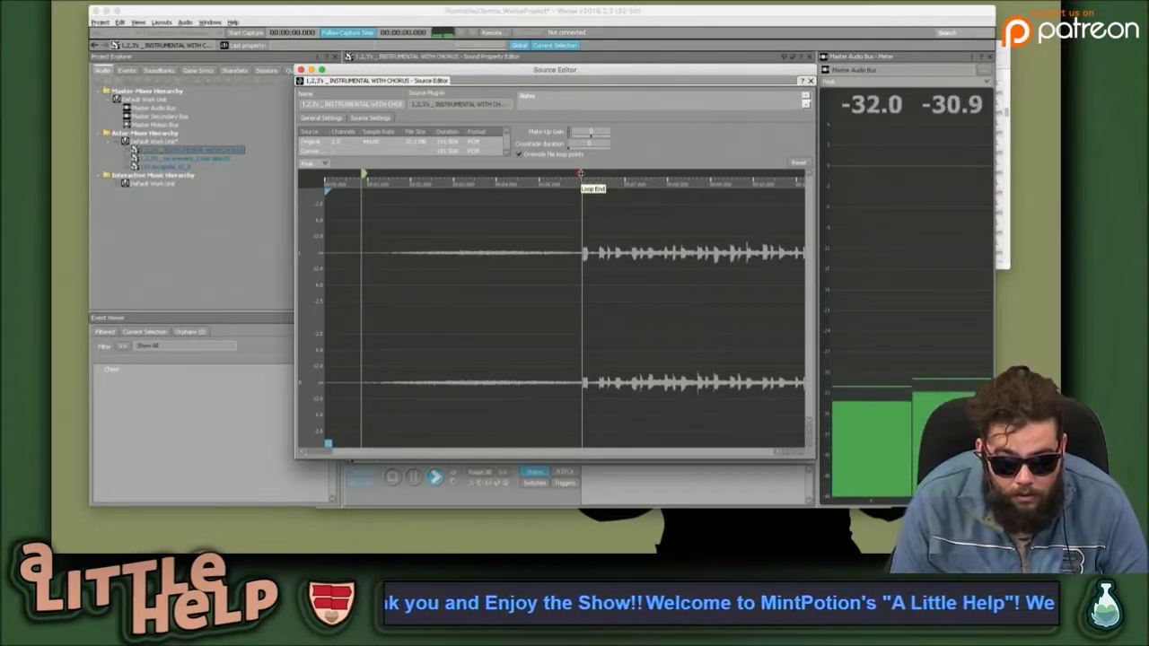
{"action": "key", "text": "space"}
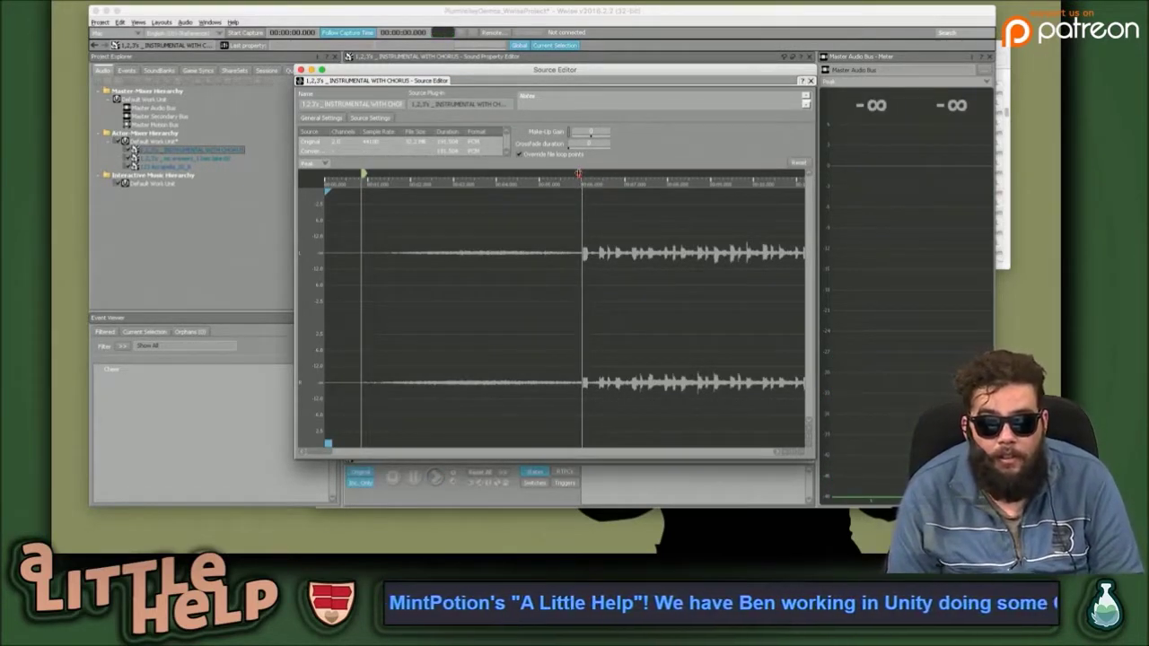
{"action": "left_click_drag", "start_coordinate": [580, 174], "coordinate": [579, 174]}
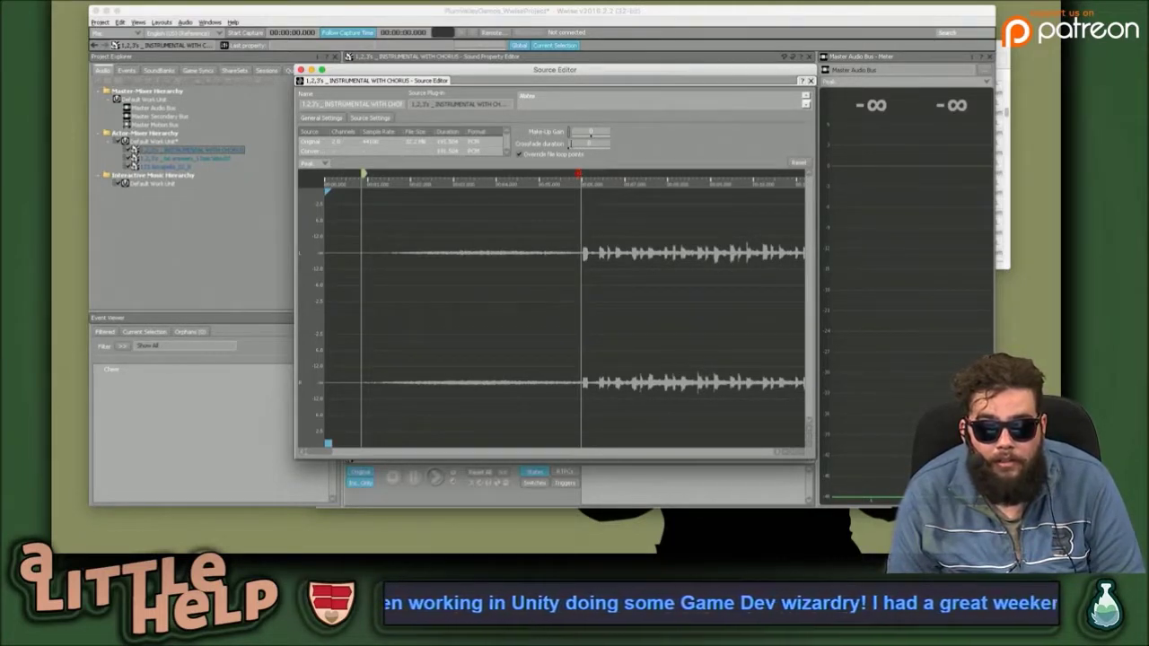
Lengthen the loop crossfade duration and play the sound again to audition the loop.
{"action": "left_click", "coordinate": [585, 143]}
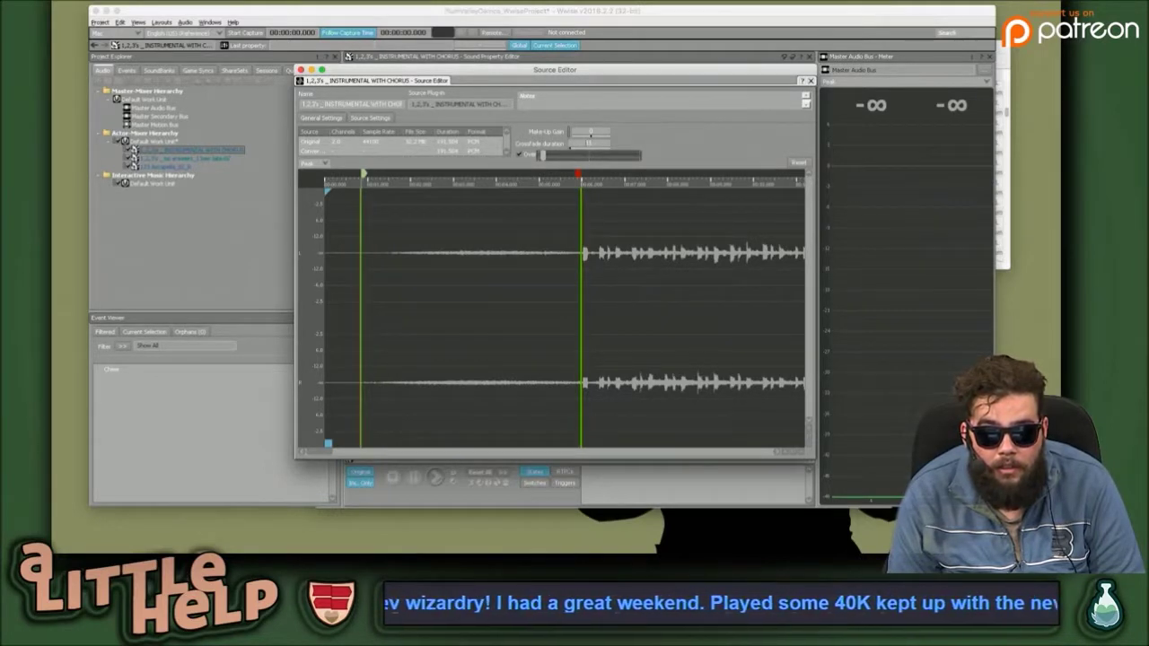
{"action": "left_click_drag", "start_coordinate": [542, 155], "coordinate": [570, 150]}
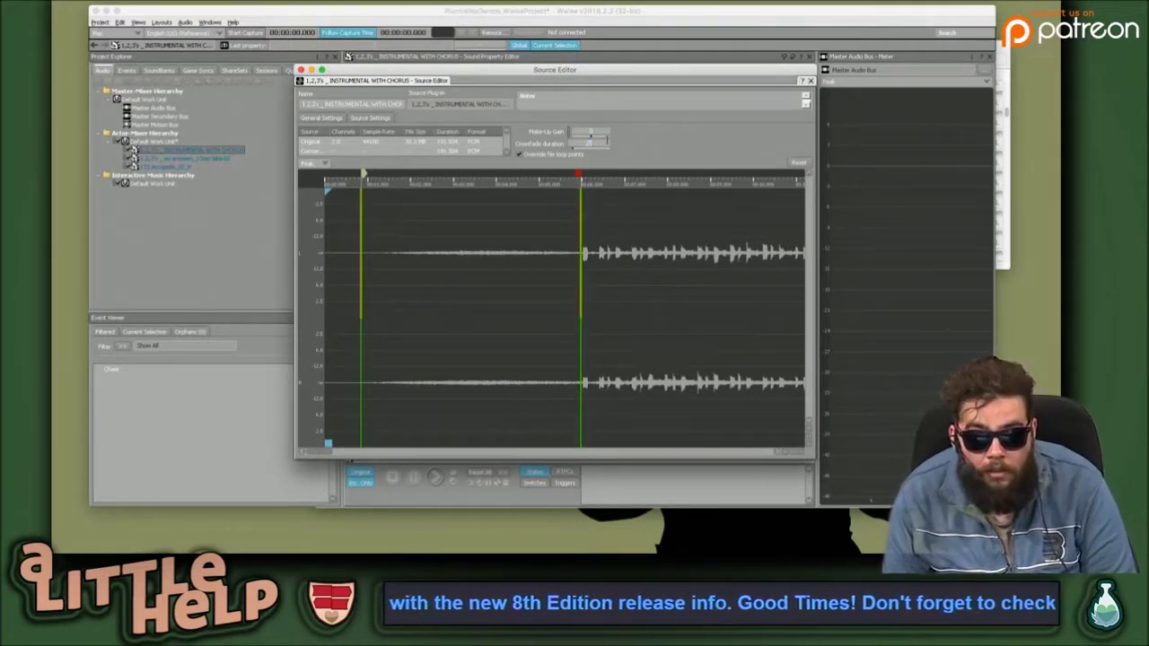
{"action": "key", "text": "space"}
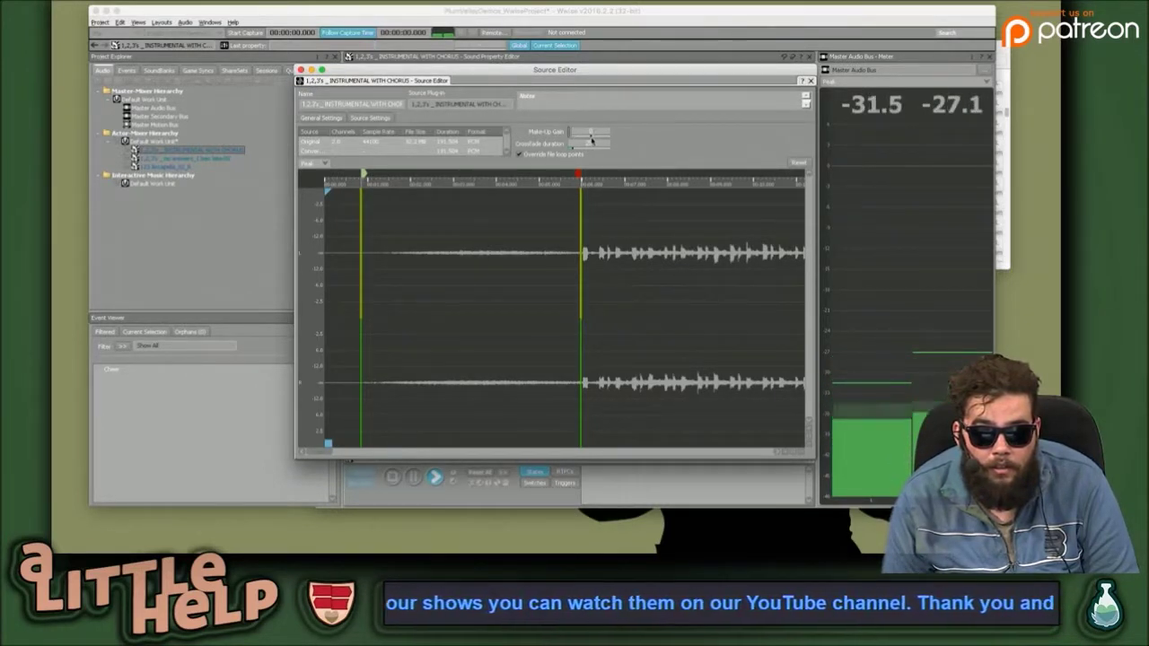
{"action": "left_click", "coordinate": [593, 133]}
Raise the make-up gain and move the loop start later into the quiet intro, nearer the loud section.
{"action": "left_click_drag", "start_coordinate": [623, 143], "coordinate": [636, 143]}
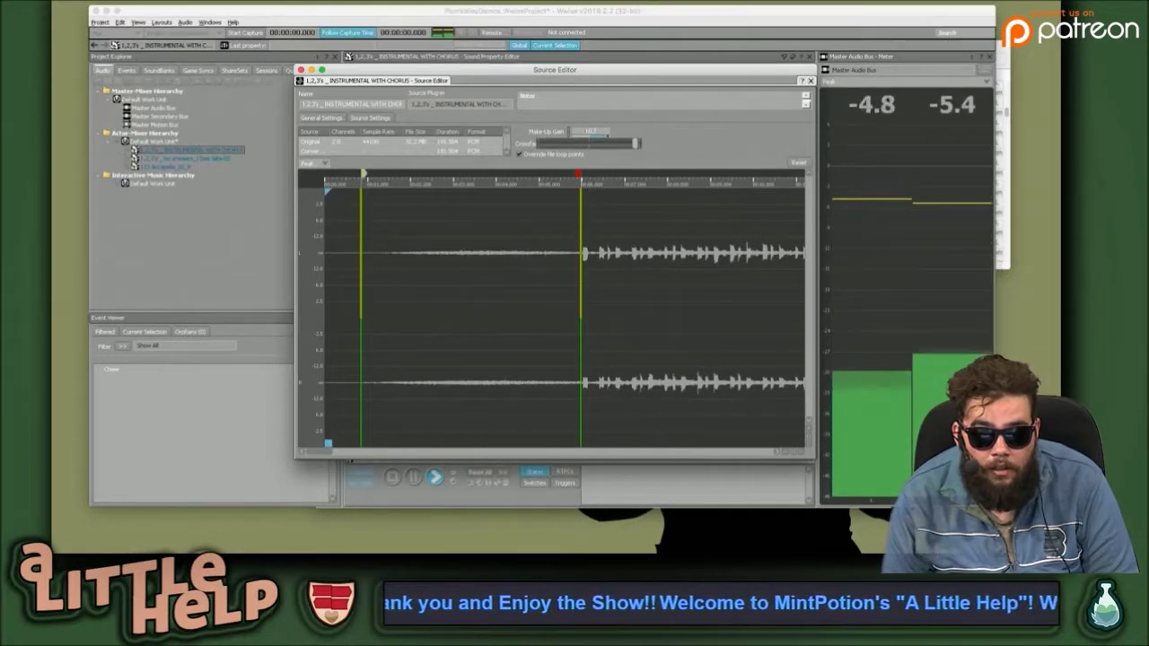
{"action": "left_click_drag", "start_coordinate": [635, 142], "coordinate": [636, 142]}
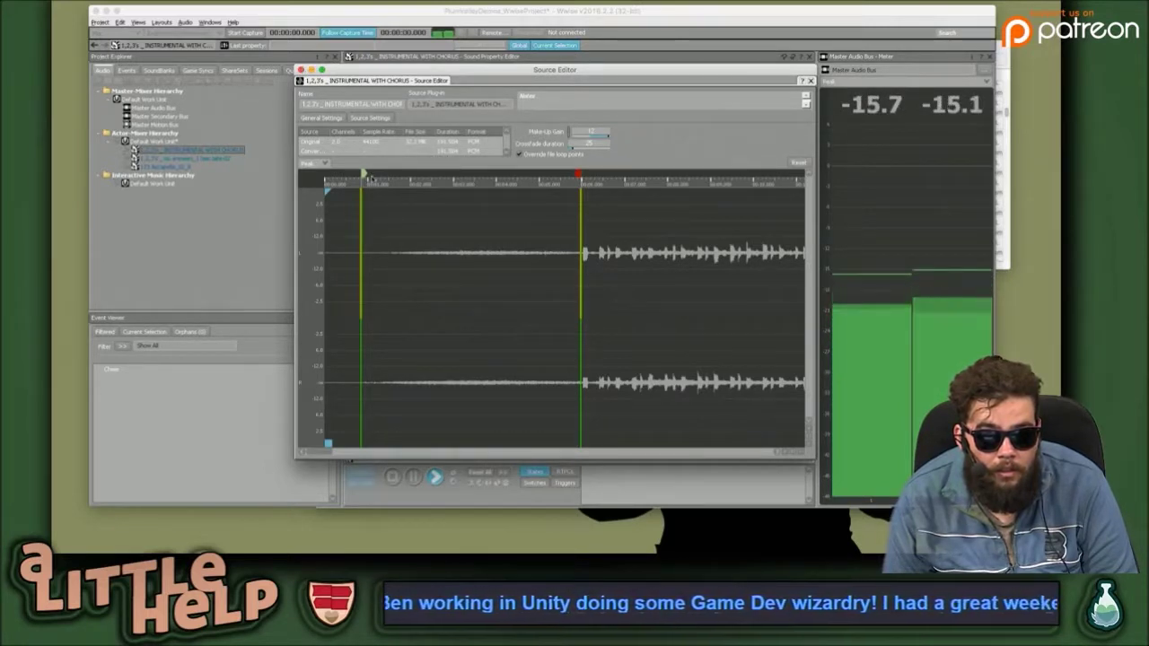
{"action": "left_click_drag", "start_coordinate": [366, 177], "coordinate": [381, 174]}
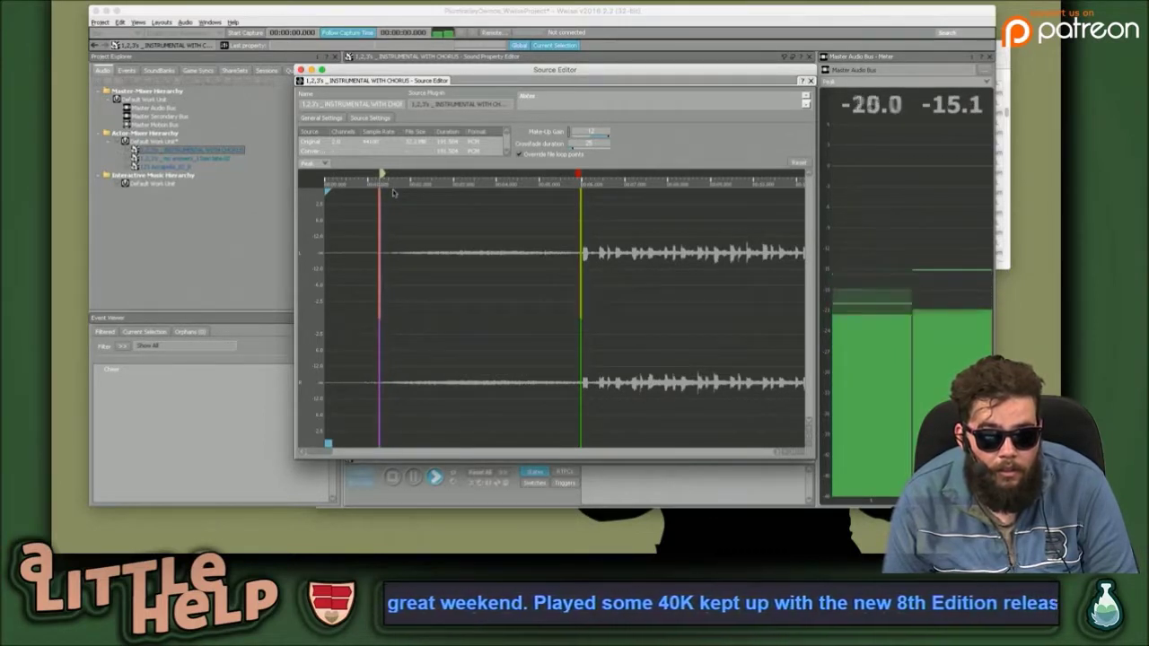
{"action": "left_click_drag", "start_coordinate": [381, 173], "coordinate": [407, 172]}
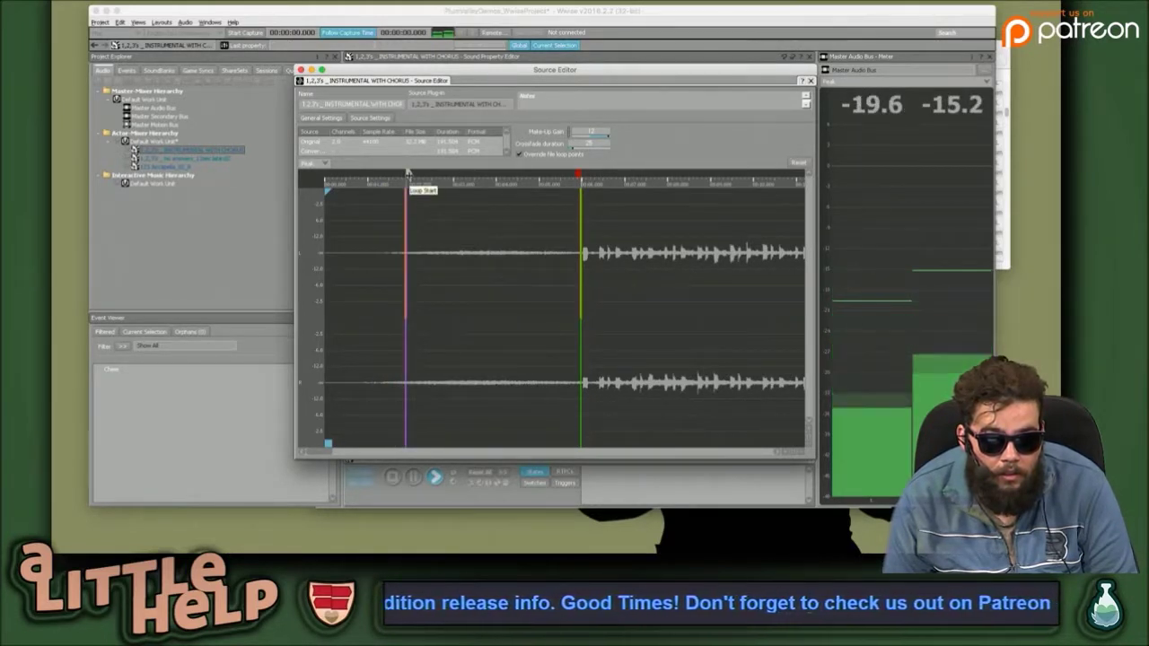
{"action": "left_click_drag", "start_coordinate": [408, 173], "coordinate": [429, 174]}
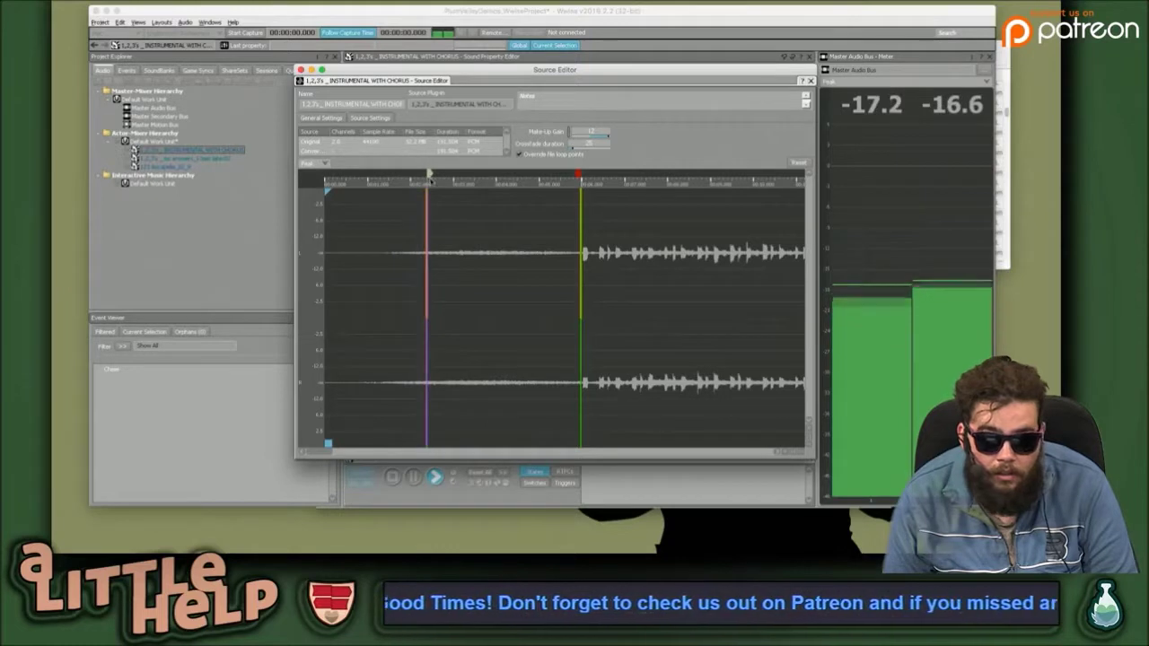
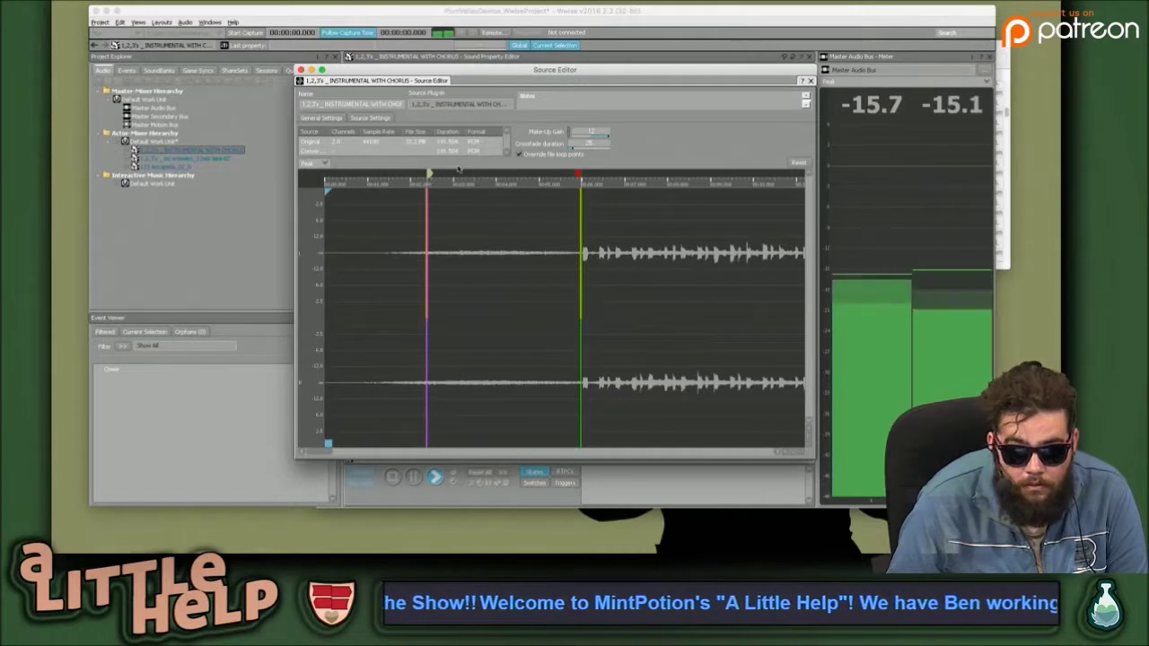
Stop playback, close the Source Editor and list the Actor-Mixer Default Work Unit's three sounds.
{"action": "key", "text": "space"}
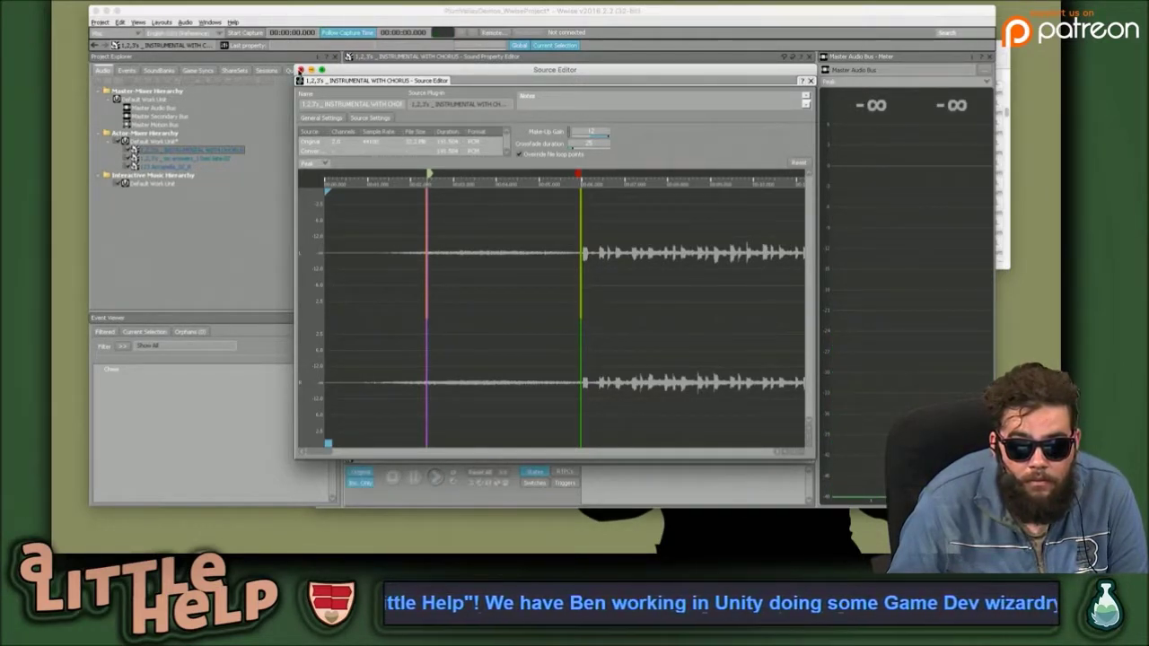
{"action": "left_click", "coordinate": [300, 70]}
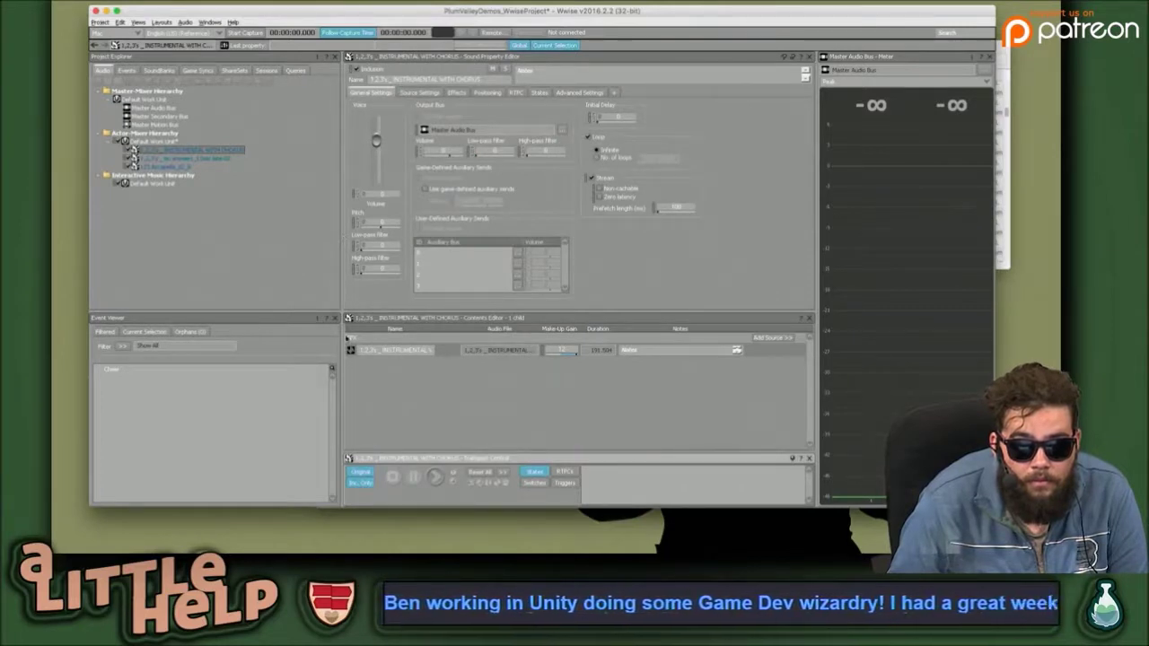
{"action": "left_click", "coordinate": [440, 393]}
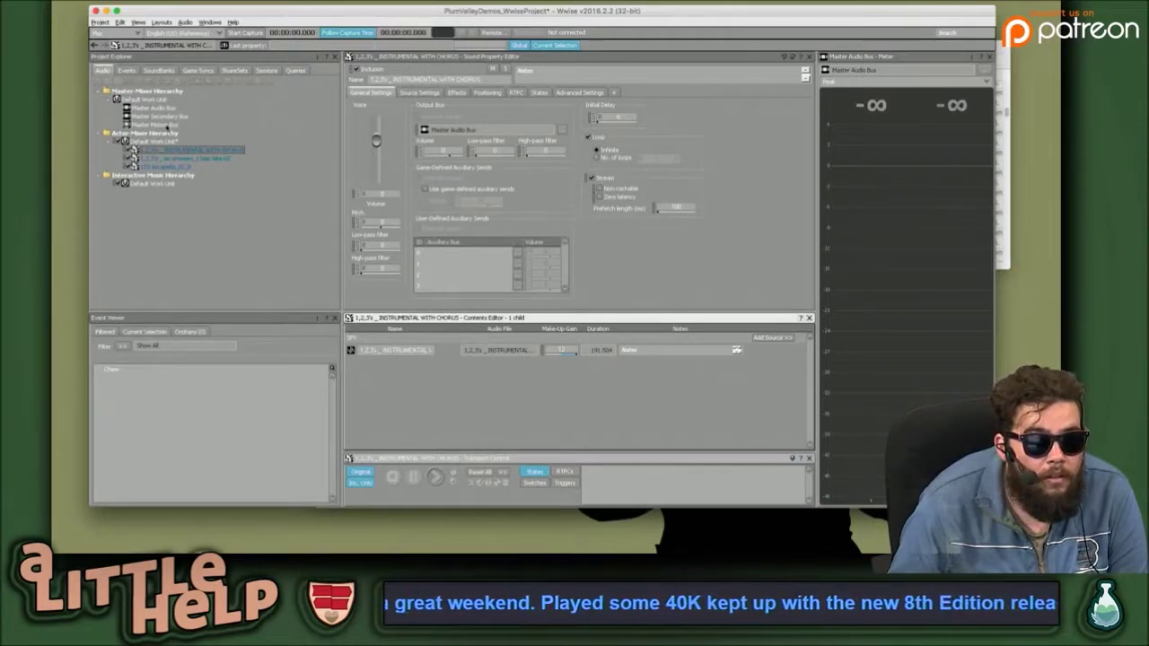
{"action": "left_click", "coordinate": [165, 135]}
{"action": "left_click", "coordinate": [168, 141]}
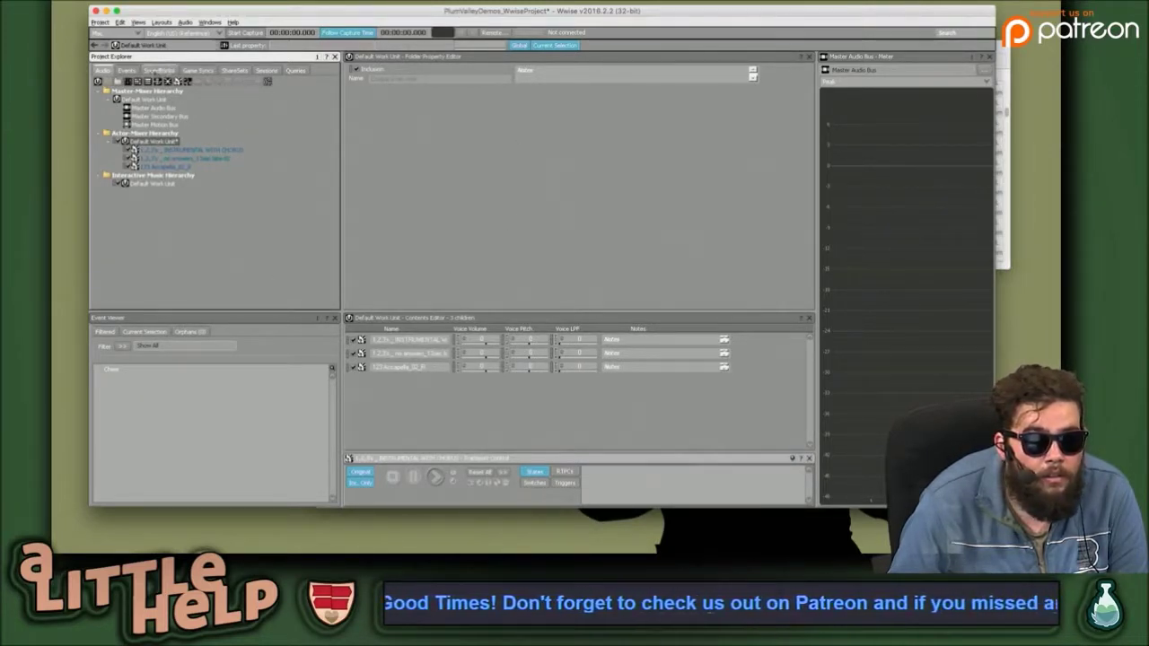
View the Cheer event from the Events Default Work Unit in the Event Editor, then save the project.
{"action": "left_click", "coordinate": [126, 70]}
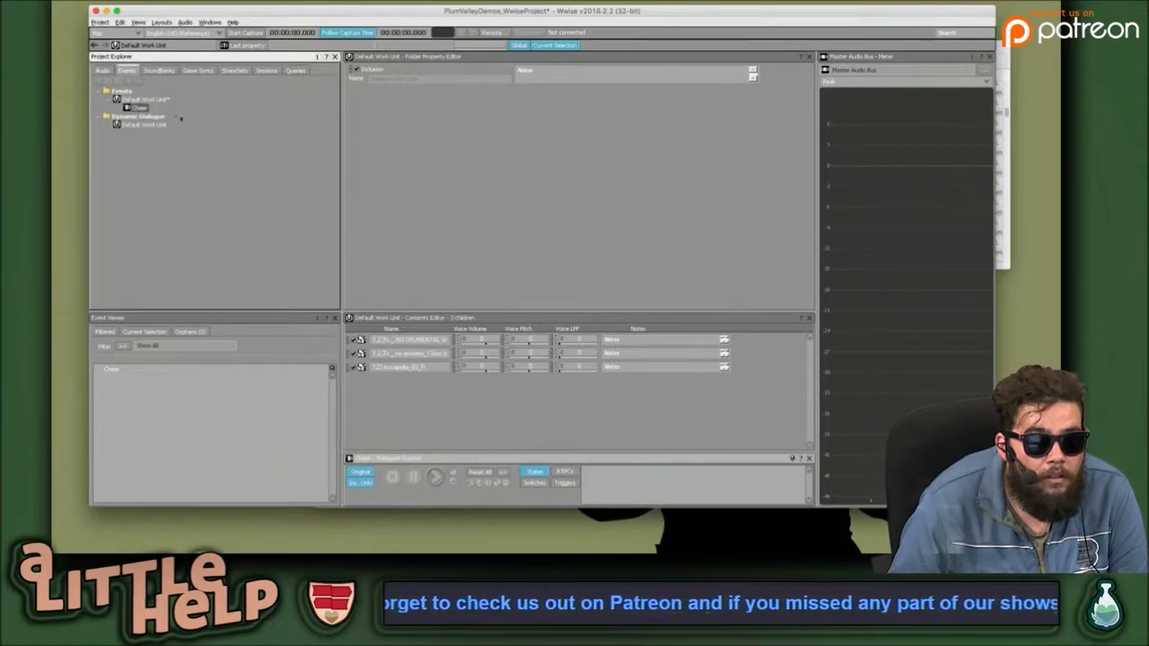
{"action": "left_click", "coordinate": [140, 106]}
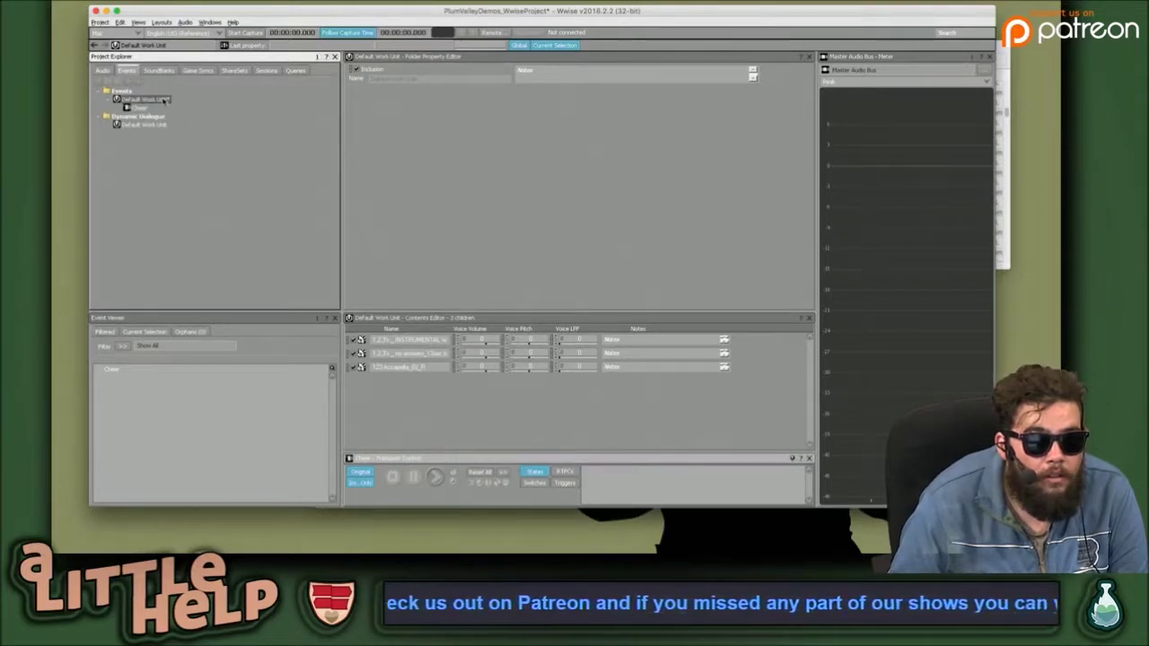
{"action": "left_click", "coordinate": [140, 107]}
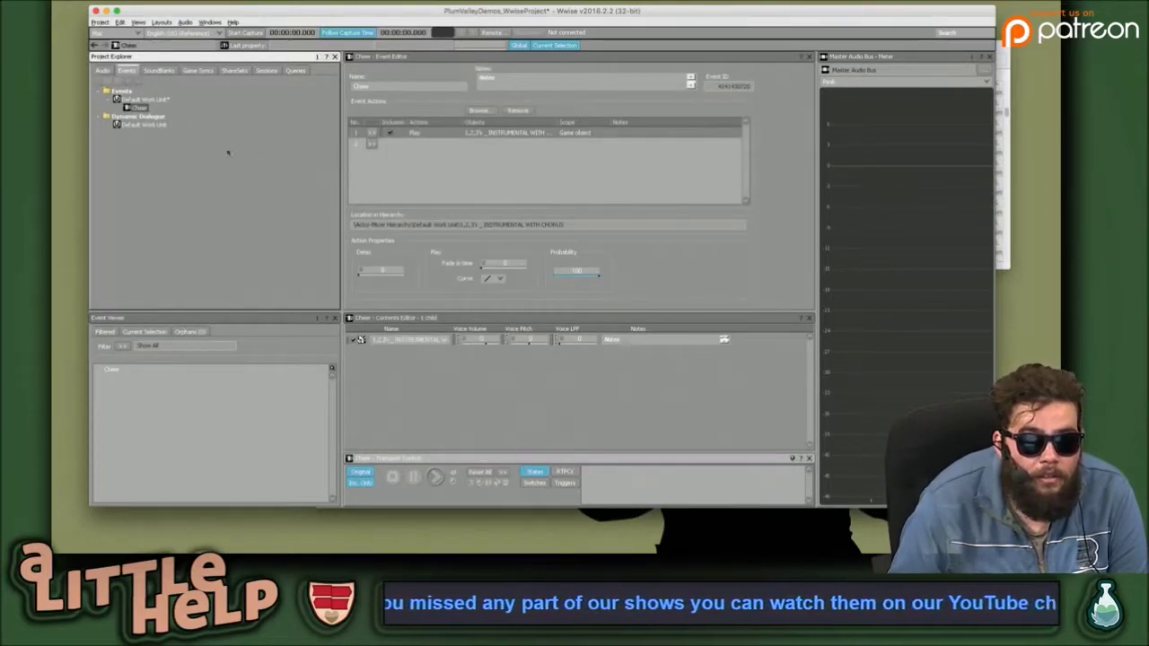
{"action": "left_click", "coordinate": [208, 128]}
{"action": "left_click", "coordinate": [157, 100]}
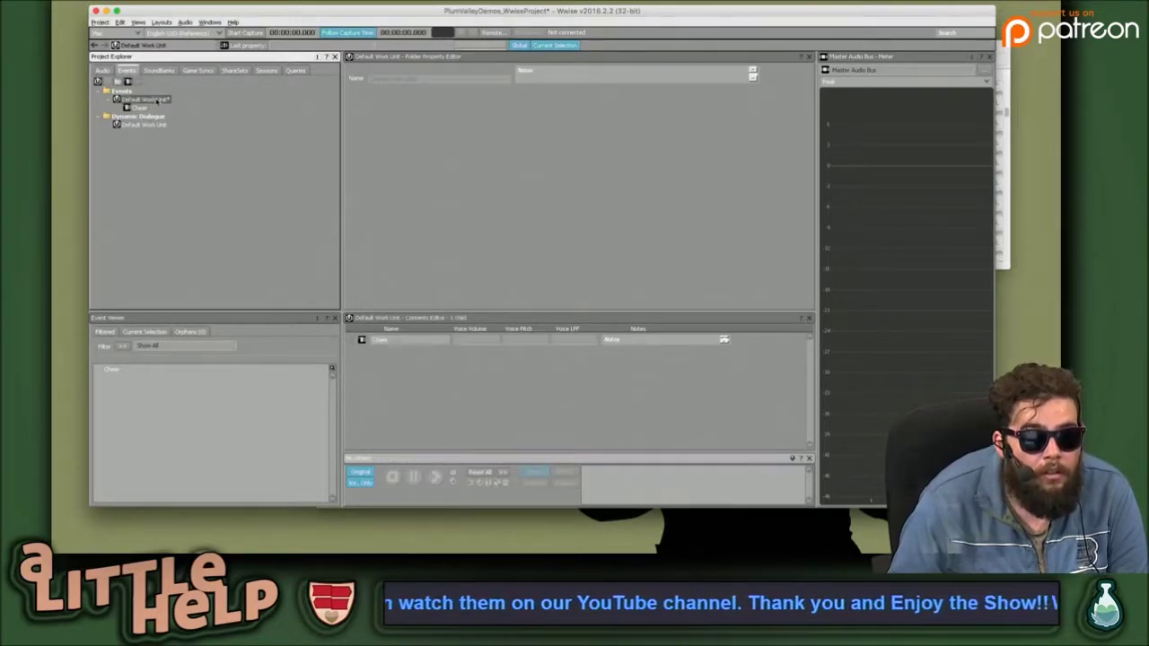
{"action": "left_click", "coordinate": [100, 22]}
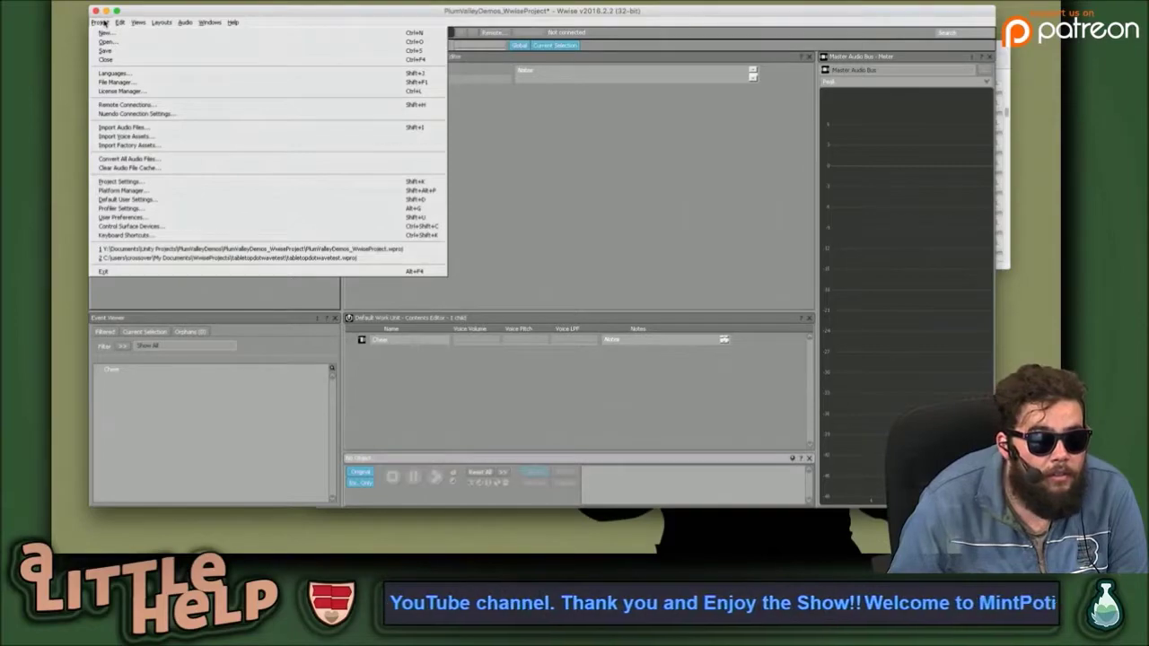
{"action": "left_click", "coordinate": [113, 49]}
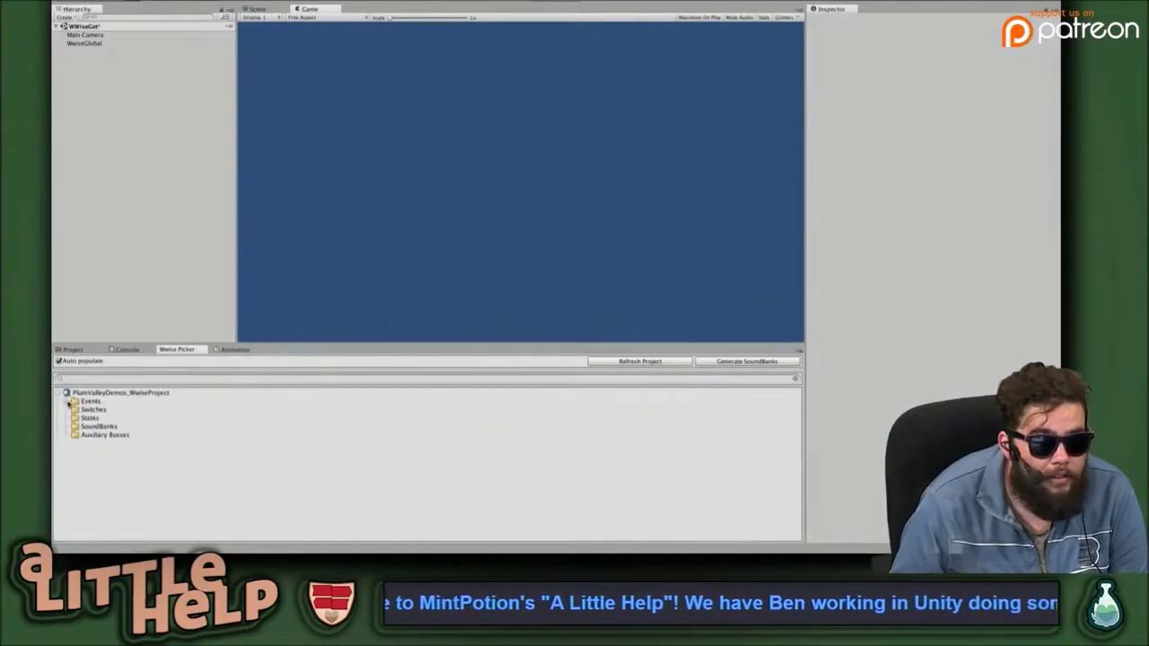
Expand Events > Default Work Unit in the Wwise Picker and try dropping Cheer onto WwiseGlobal.
{"action": "left_click", "coordinate": [69, 401]}
{"action": "left_click", "coordinate": [104, 410]}
{"action": "left_click", "coordinate": [75, 410]}
{"action": "left_click", "coordinate": [105, 419]}
{"action": "left_click_drag", "start_coordinate": [107, 424], "coordinate": [85, 42]}
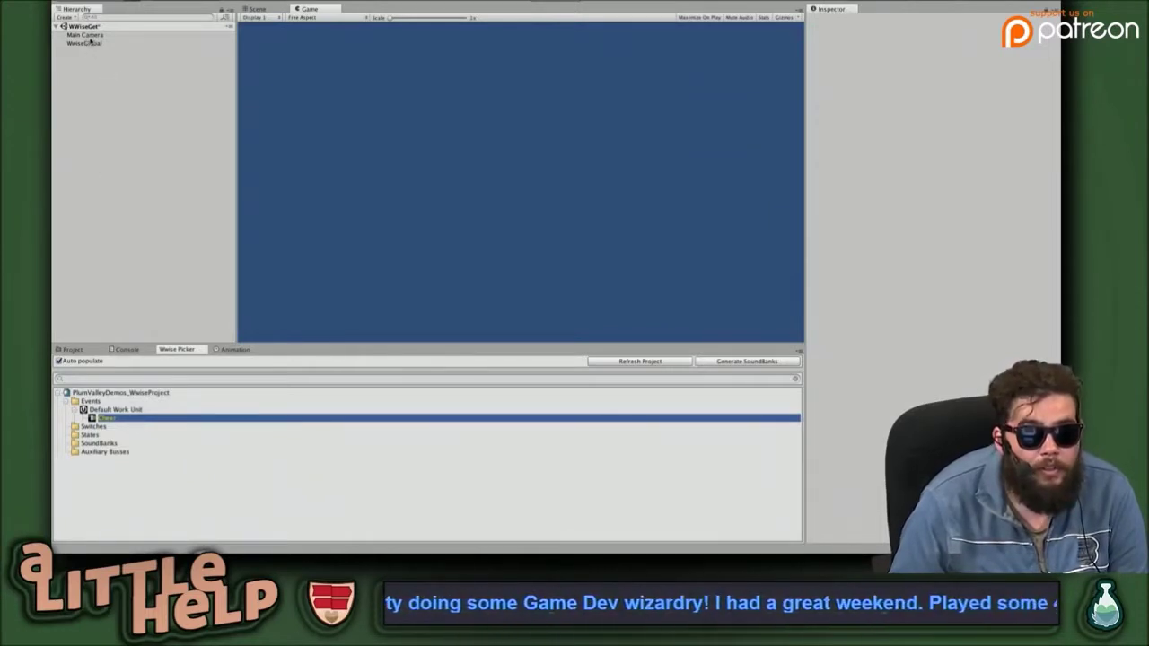
{"action": "left_click", "coordinate": [90, 36]}
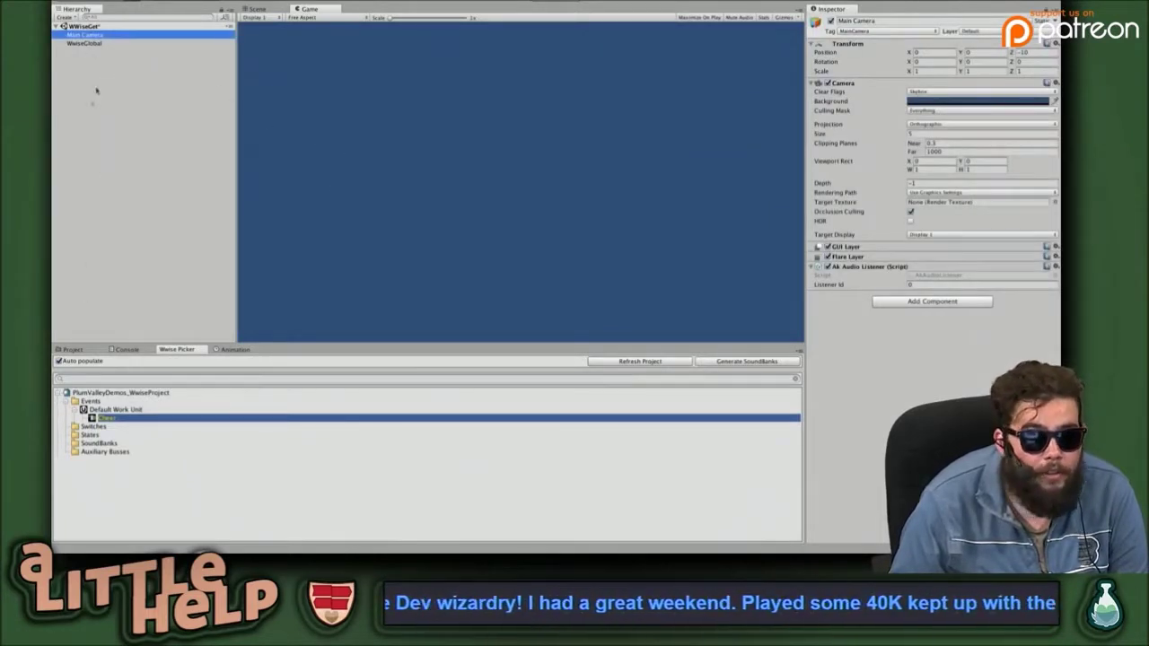
Create a new empty GameObject and rename it MeNeither.
{"action": "left_click", "coordinate": [90, 43]}
{"action": "left_click", "coordinate": [119, 108]}
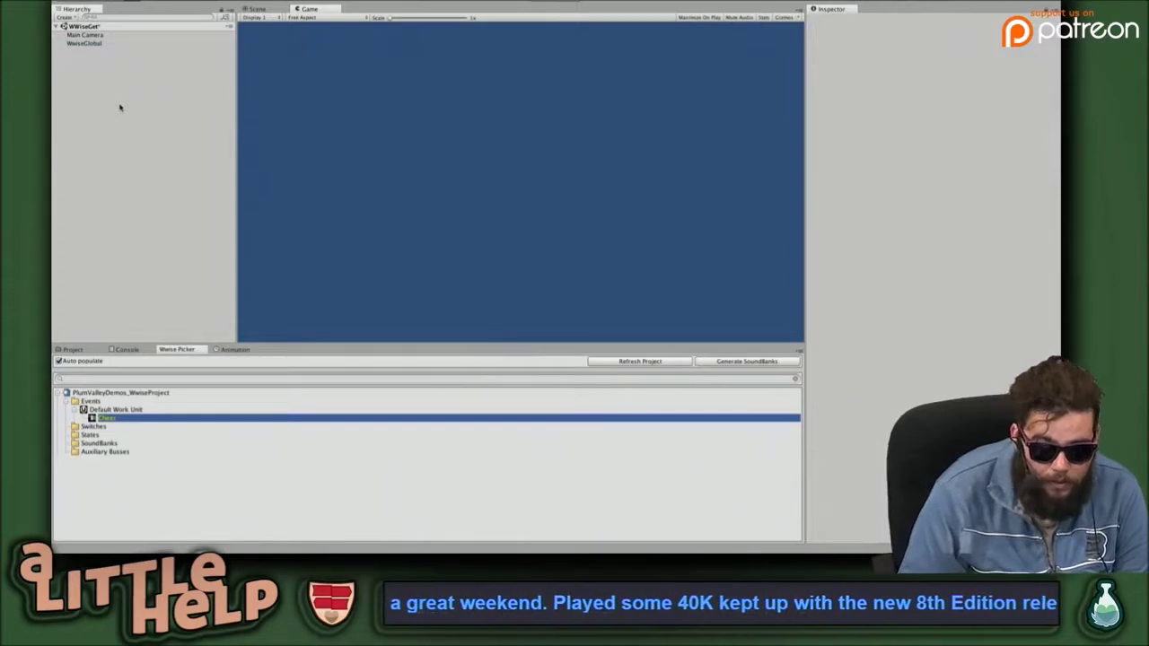
{"action": "key", "text": "ctrl+shift+n"}
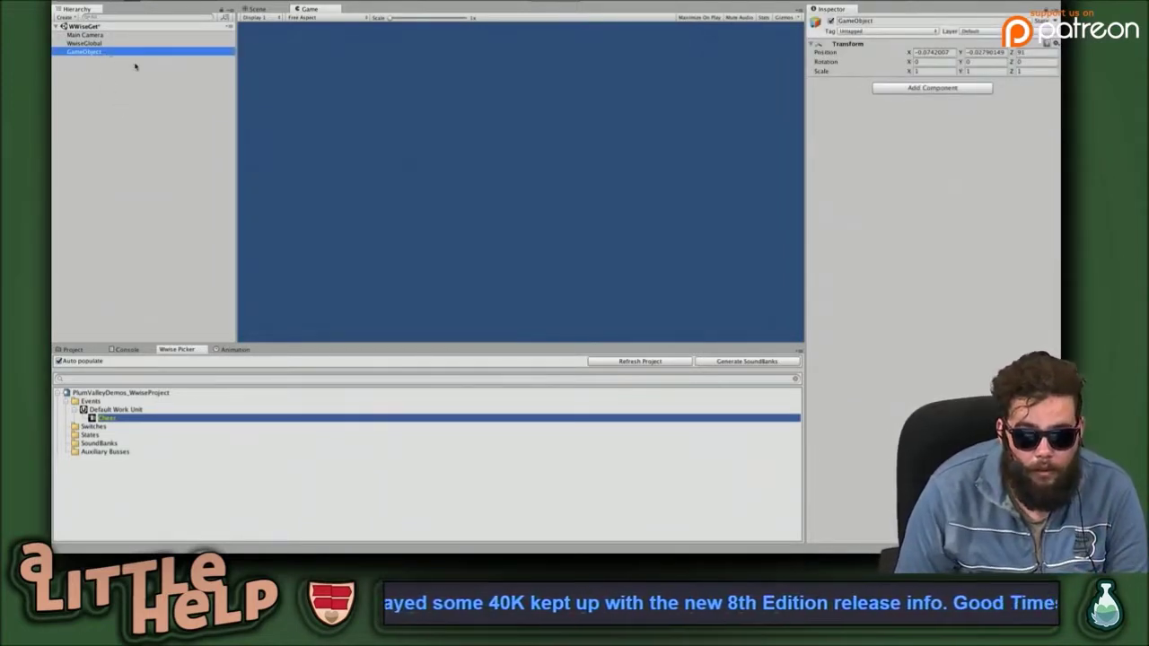
{"action": "left_click", "coordinate": [92, 50]}
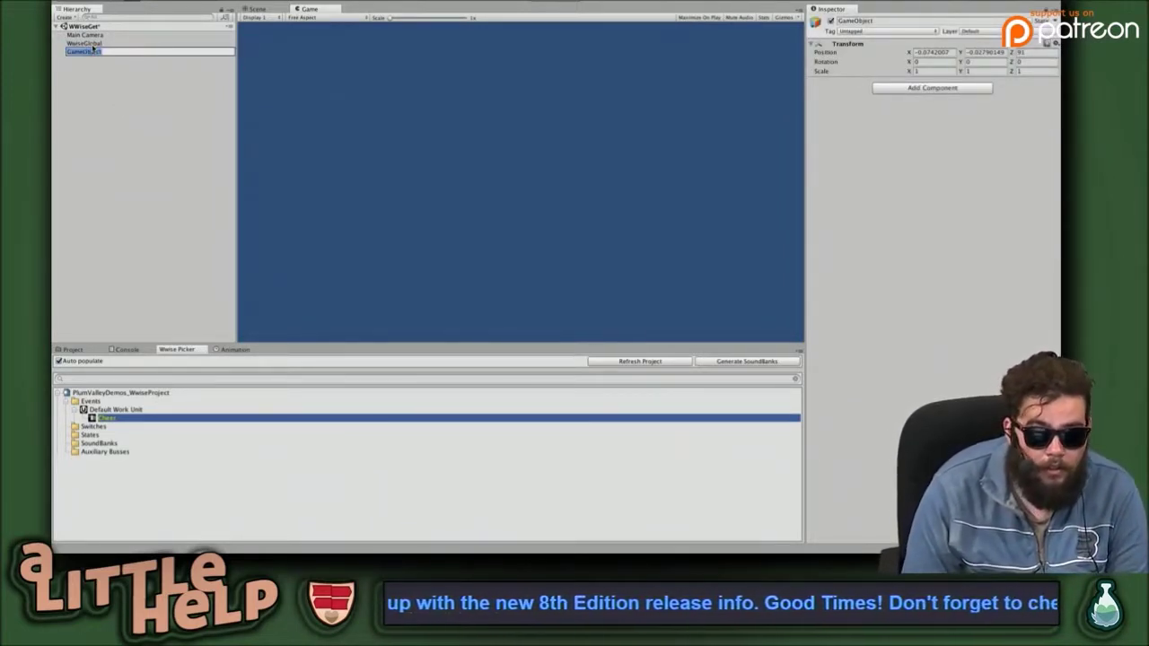
{"action": "type", "text": "MiNeids"}
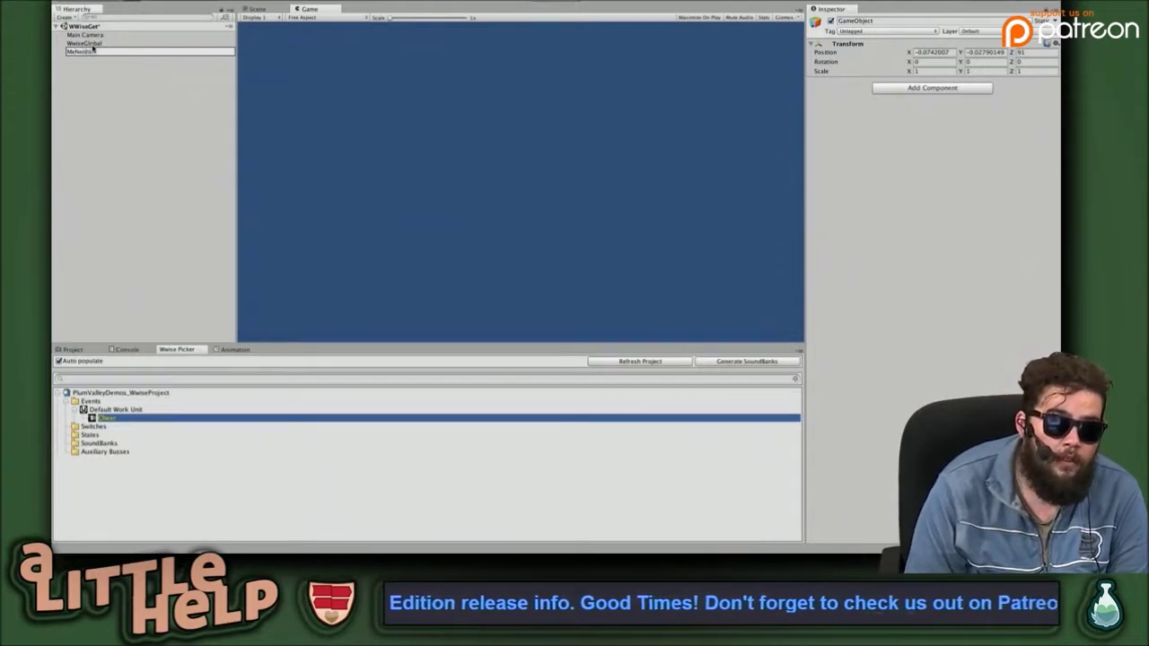
{"action": "key", "text": "Return"}
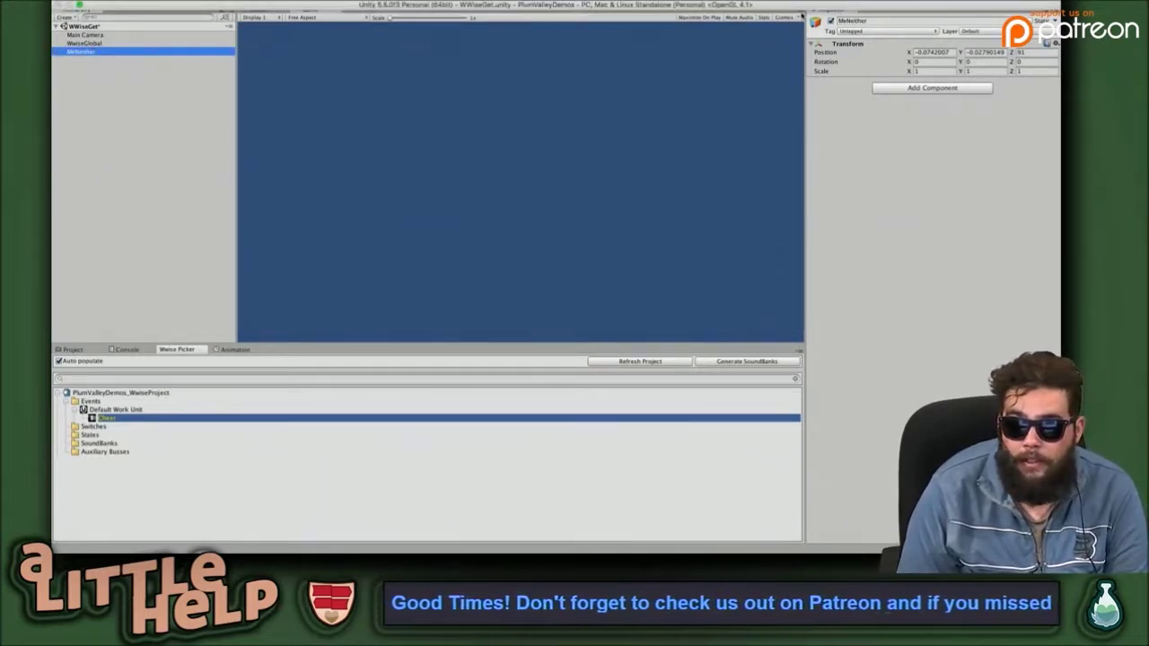
Give MeNeither a yellow label icon and show it in the Scene view.
{"action": "left_click", "coordinate": [816, 21]}
{"action": "left_click", "coordinate": [819, 55]}
{"action": "left_click", "coordinate": [261, 9]}
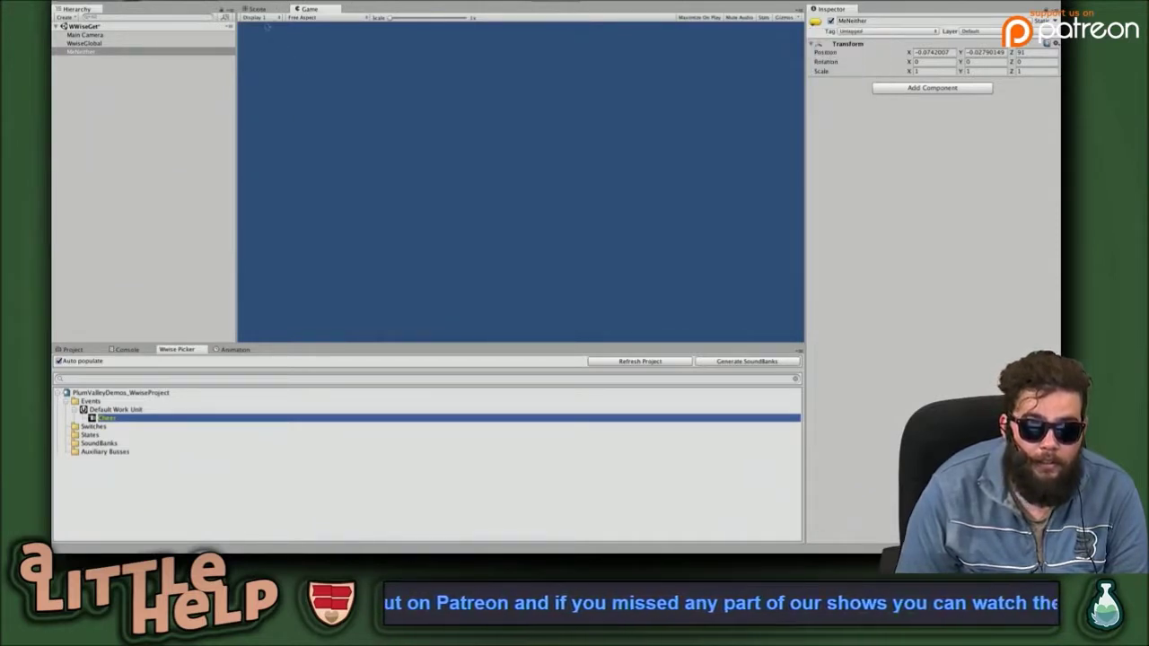
{"action": "left_click", "coordinate": [258, 9]}
{"action": "scroll", "coordinate": [576, 190], "scroll_direction": "up", "scroll_amount": 5}
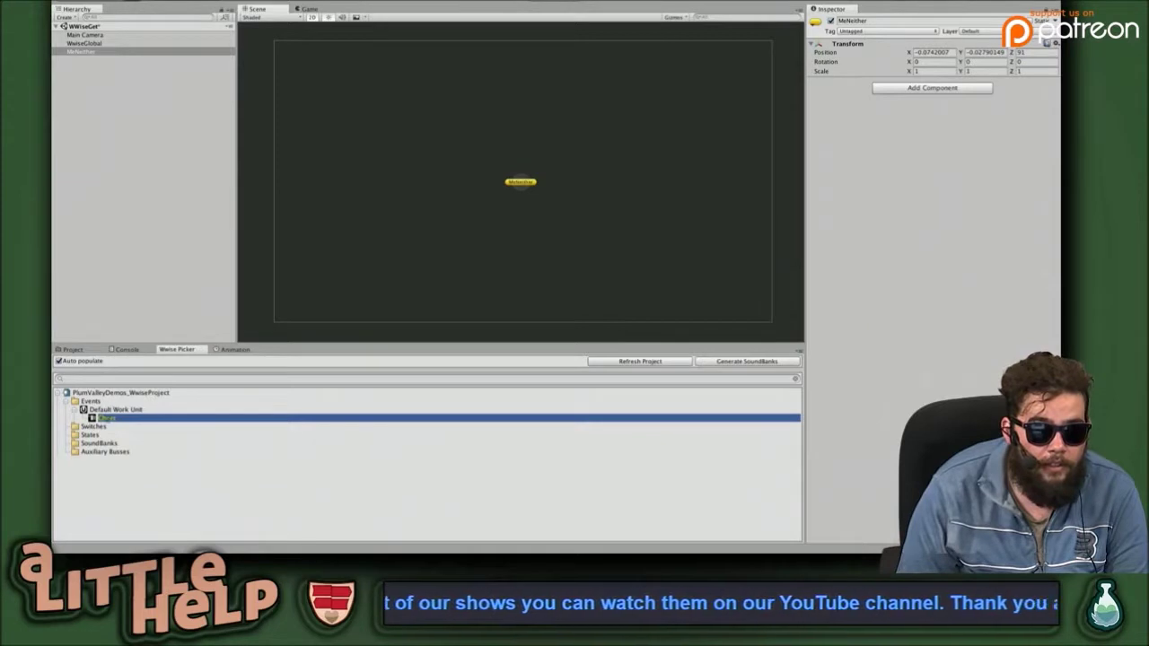
Drop the Cheer event onto MeNeither, disable Environment Aware, and keep Trigger On at Start.
{"action": "left_click_drag", "start_coordinate": [108, 419], "coordinate": [957, 129]}
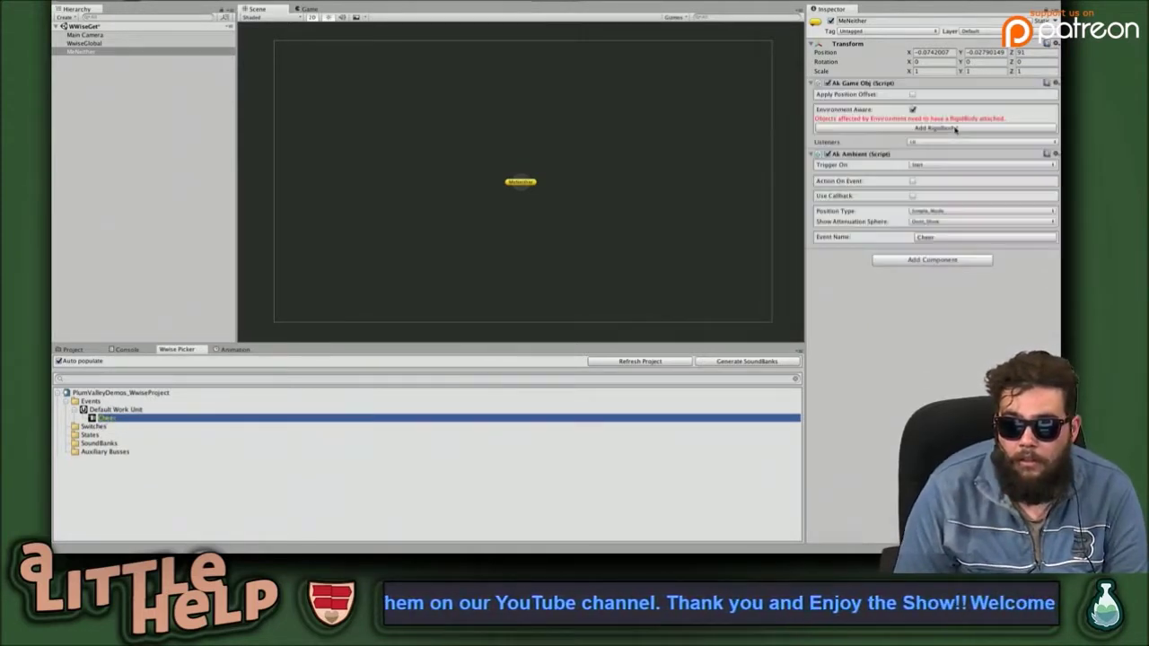
{"action": "left_click", "coordinate": [913, 109]}
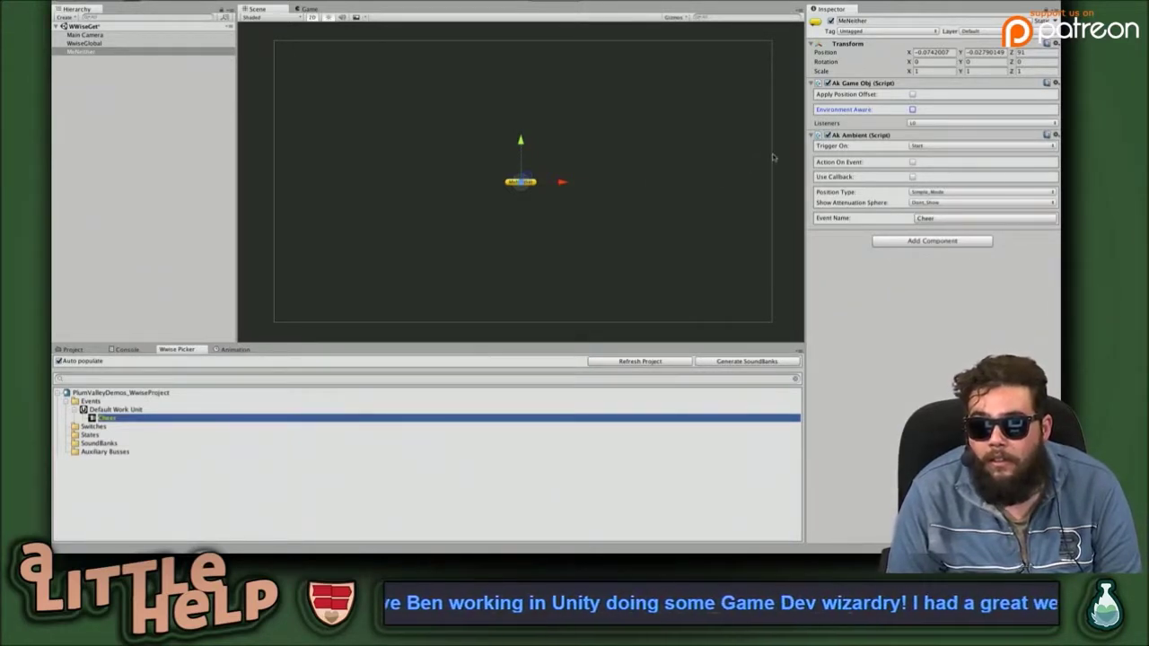
{"action": "left_click", "coordinate": [923, 147]}
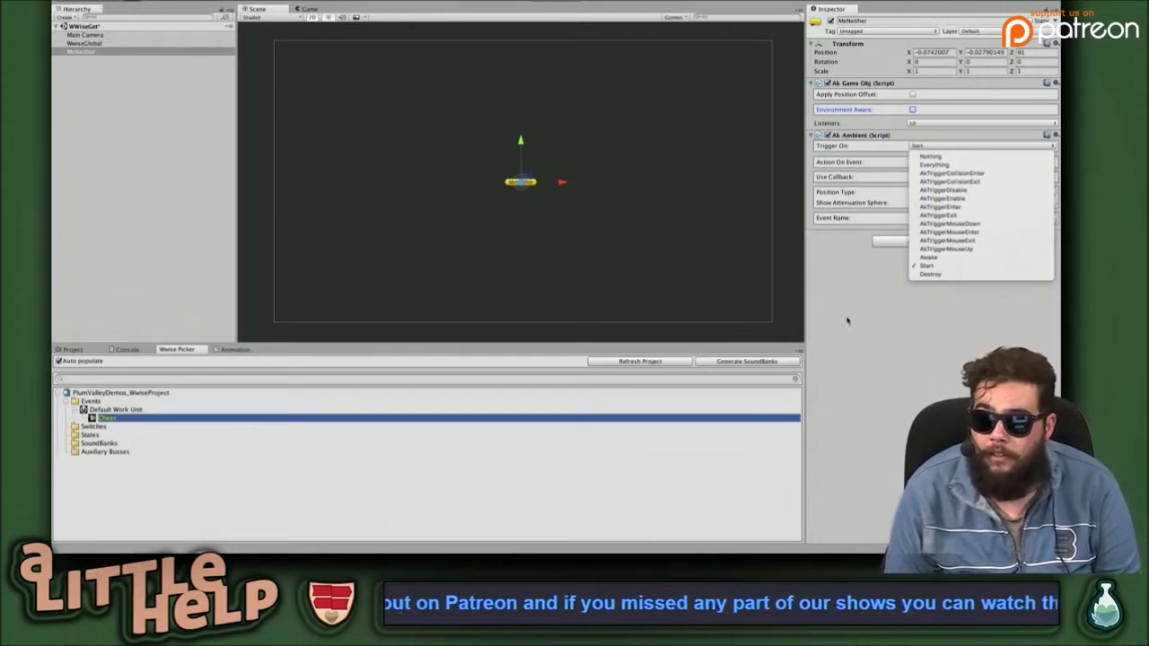
{"action": "left_click", "coordinate": [873, 300]}
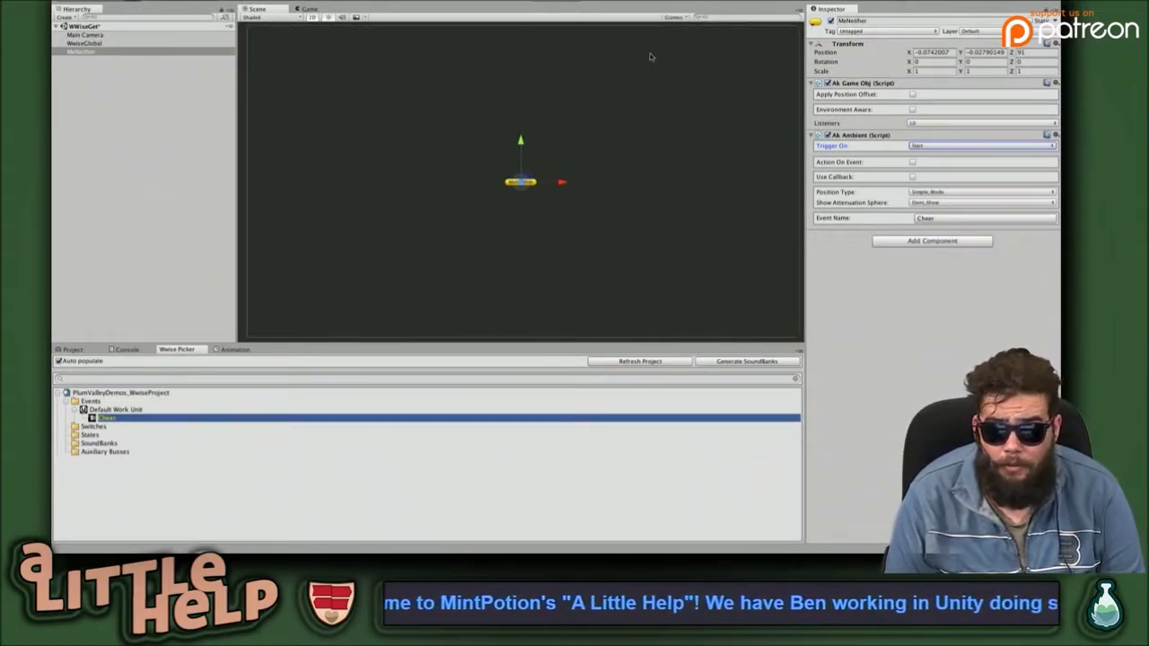
Enter Play mode and inspect WwiseGlobal under DontDestroyOnLoad, MeNeither, and the Main Camera.
{"action": "left_click", "coordinate": [533, 4]}
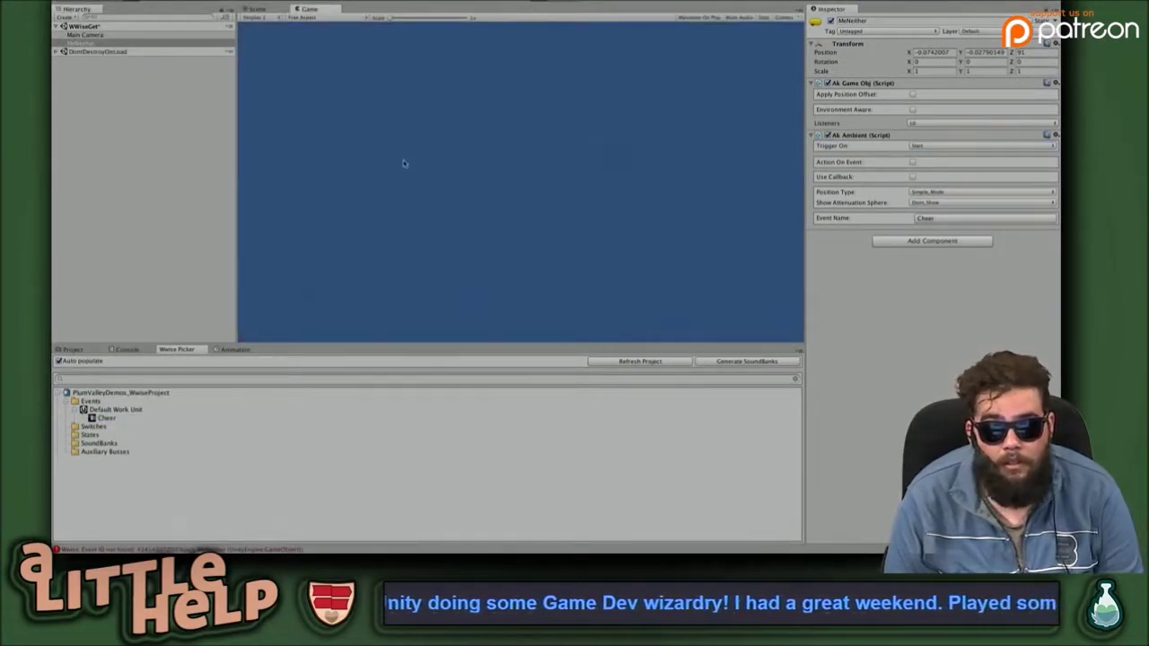
{"action": "left_click", "coordinate": [57, 52]}
{"action": "left_click", "coordinate": [91, 59]}
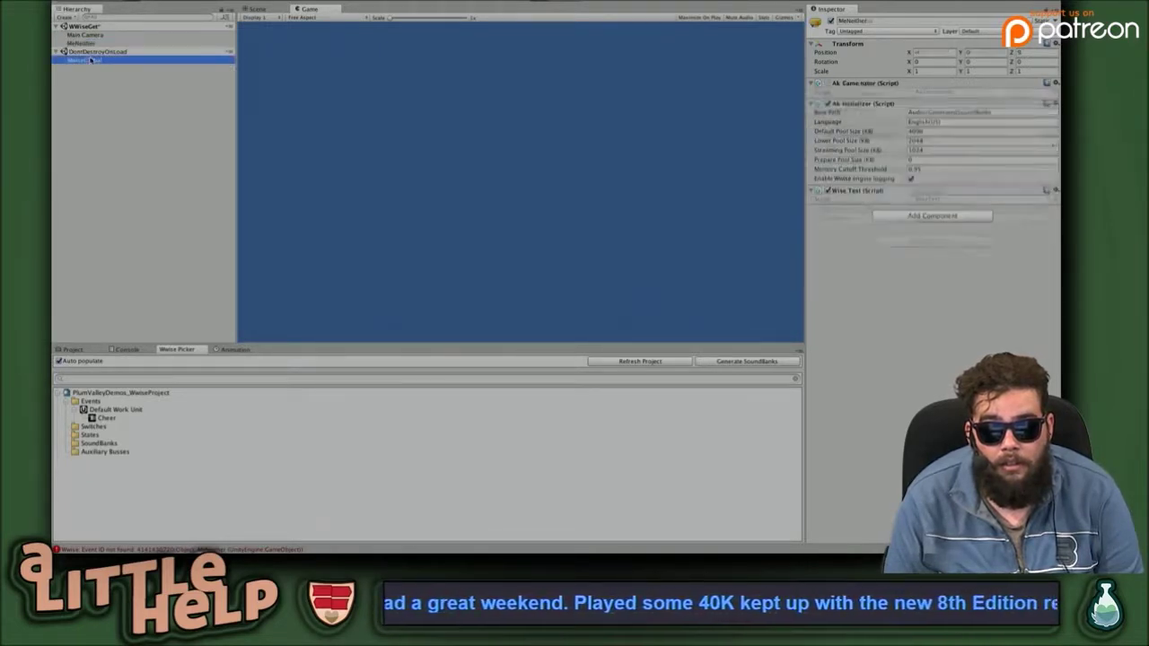
{"action": "left_click", "coordinate": [92, 43]}
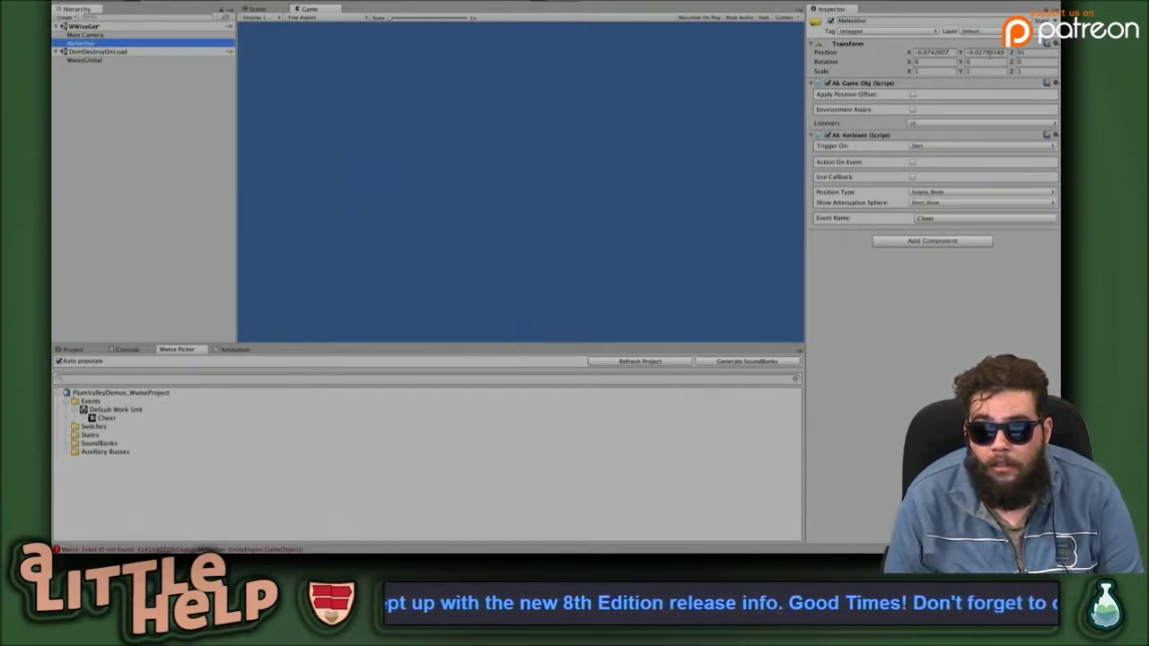
{"action": "left_click", "coordinate": [1032, 52]}
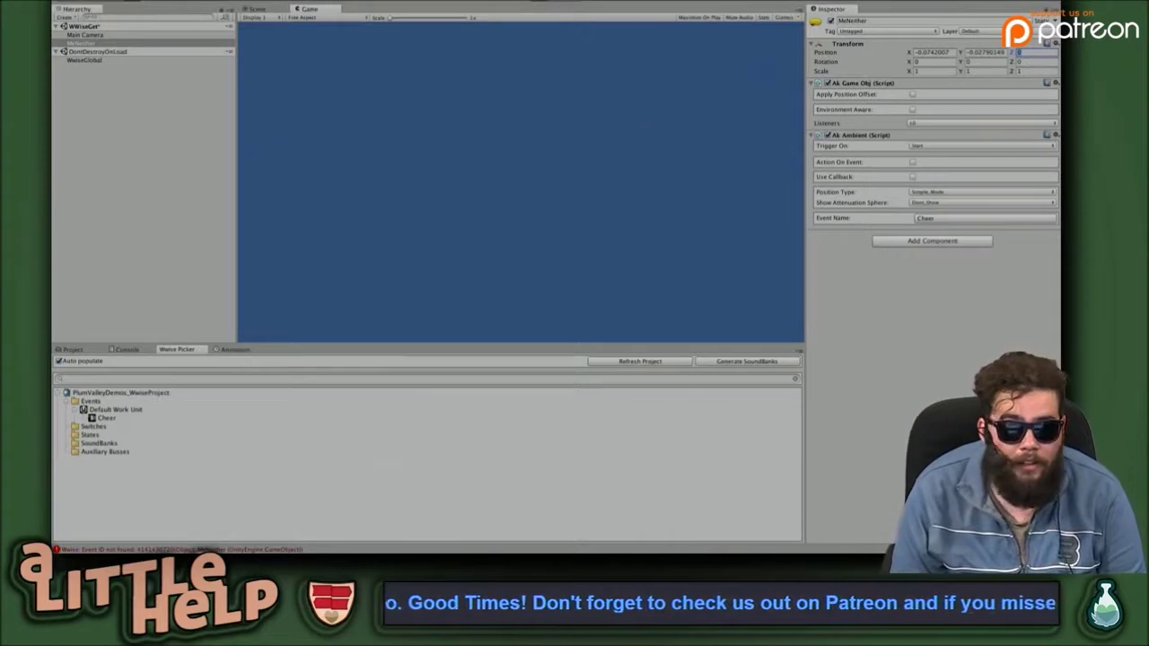
{"action": "left_click", "coordinate": [79, 34]}
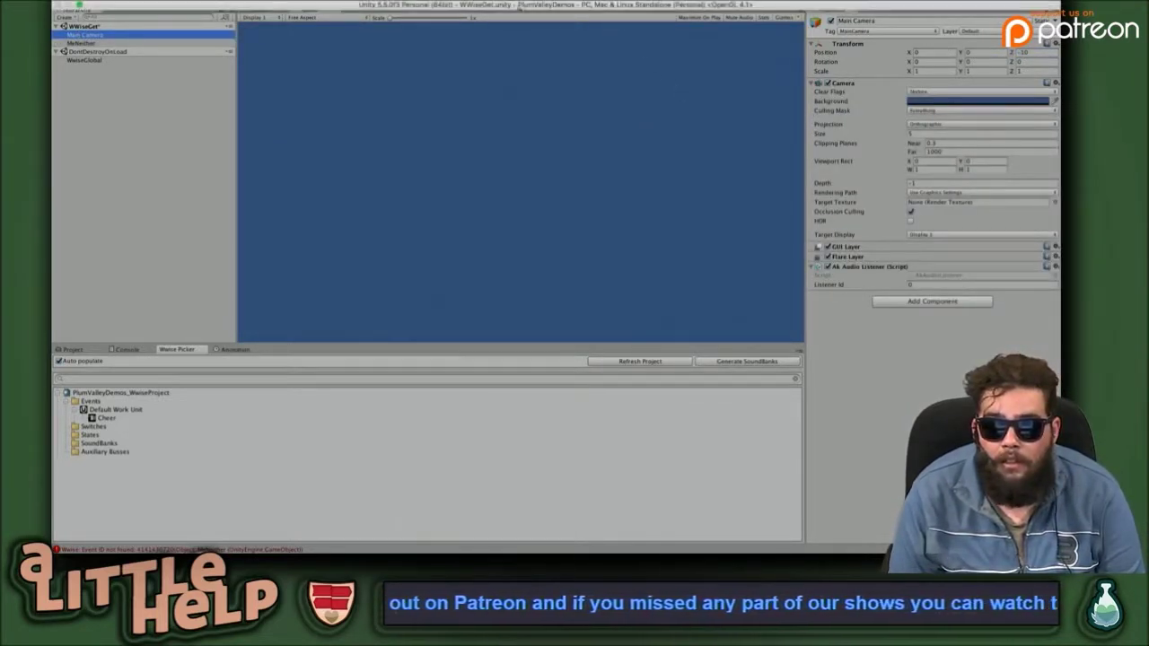
Exit Play mode and set MeNeither's Transform Position to 0, 0, 1.
{"action": "key", "text": "ctrl+p"}
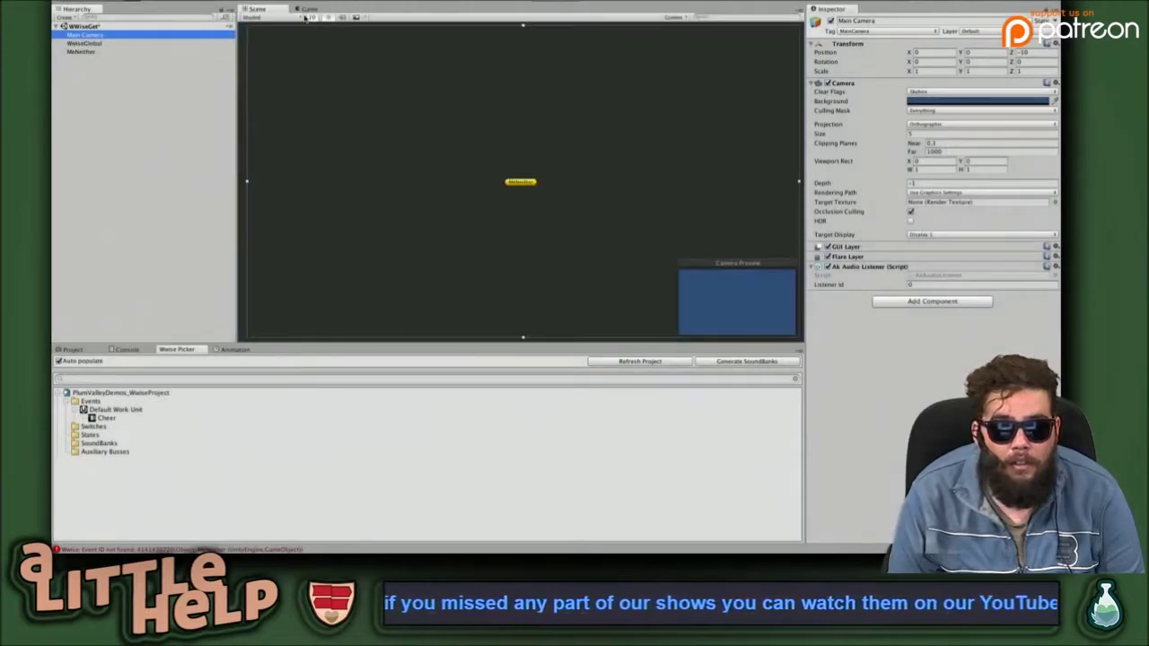
{"action": "left_click", "coordinate": [520, 182], "text": "shift"}
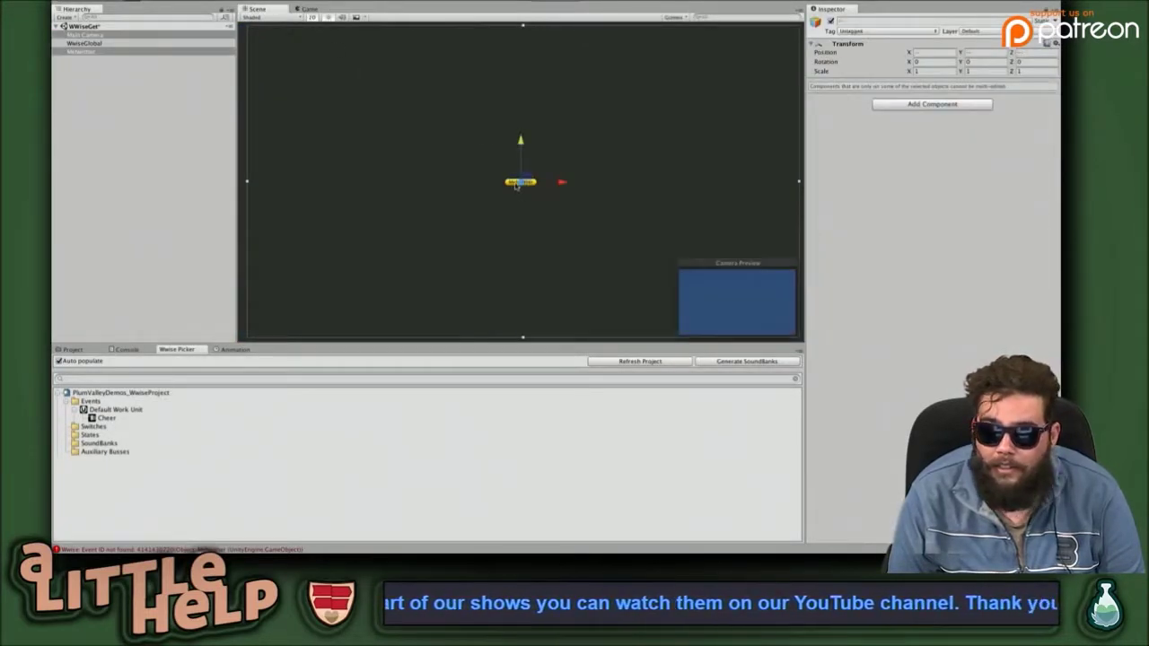
{"action": "left_click", "coordinate": [430, 163]}
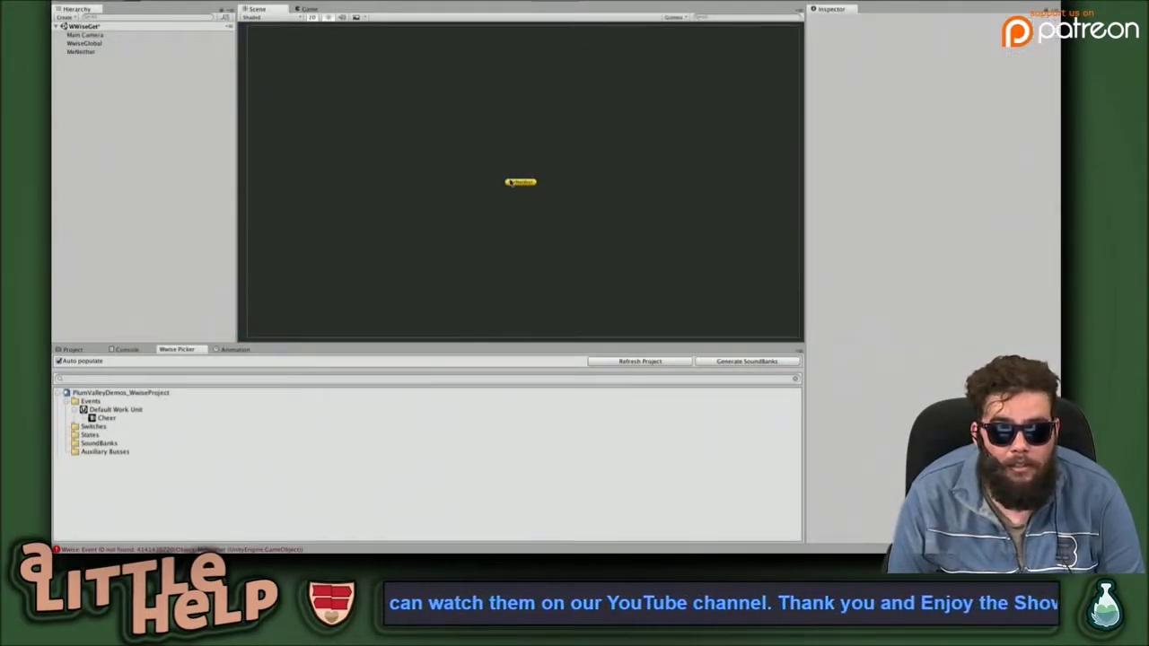
{"action": "left_click", "coordinate": [516, 184]}
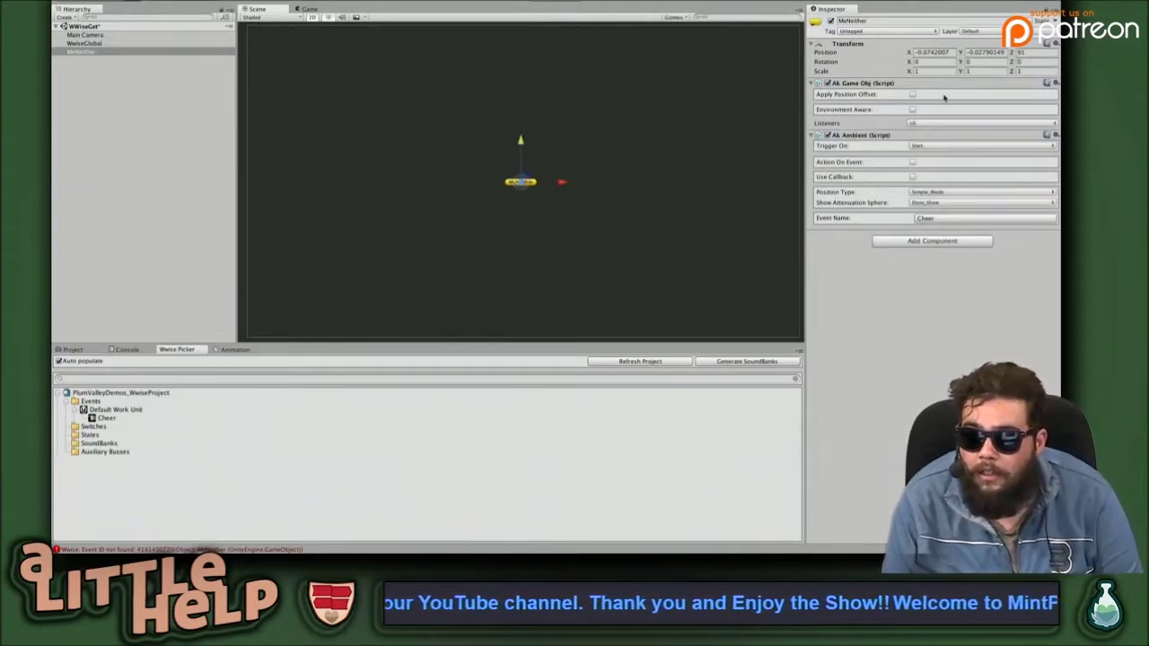
{"action": "left_click", "coordinate": [943, 52]}
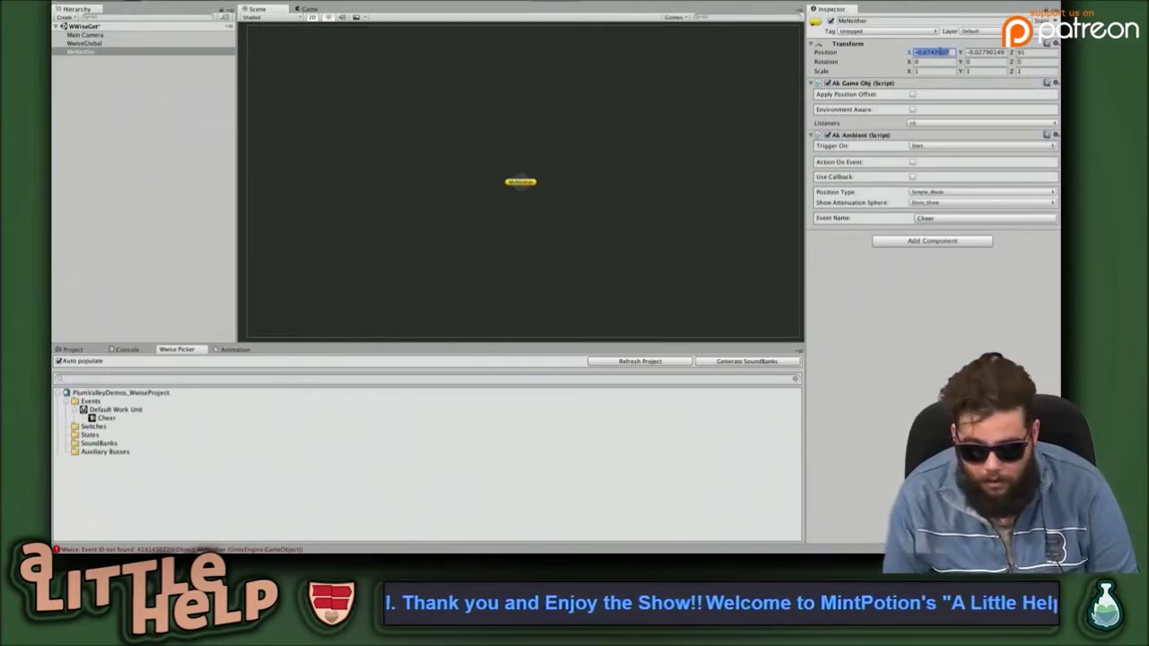
{"action": "type", "text": "0"}
{"action": "key", "text": "Tab"}
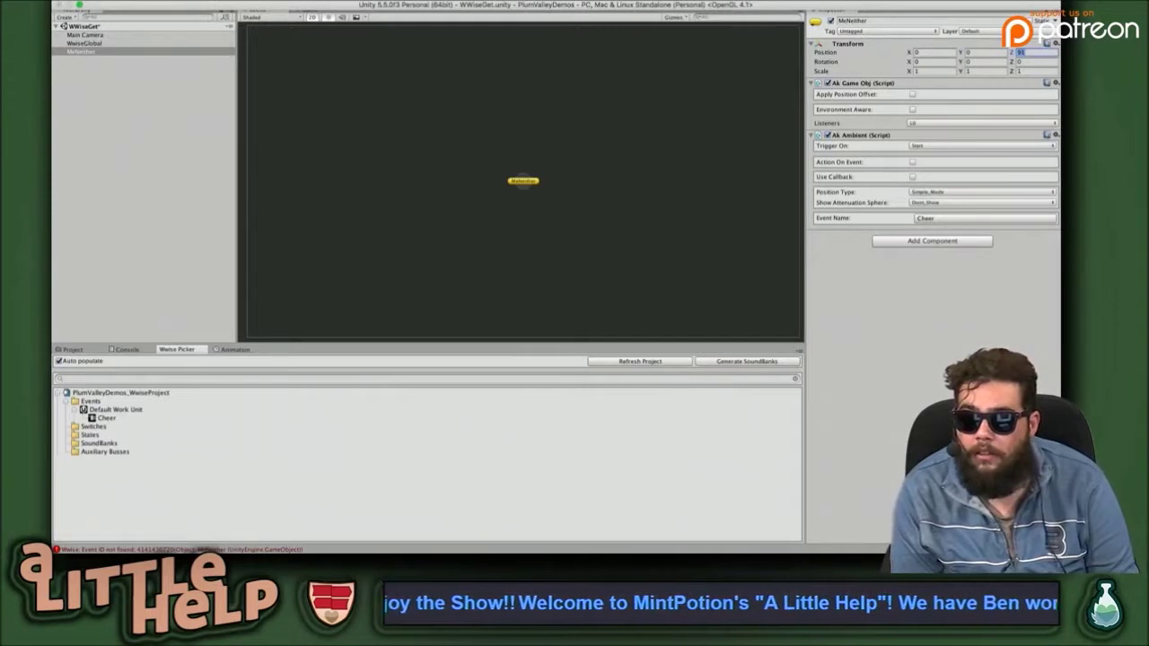
{"action": "type", "text": "1"}
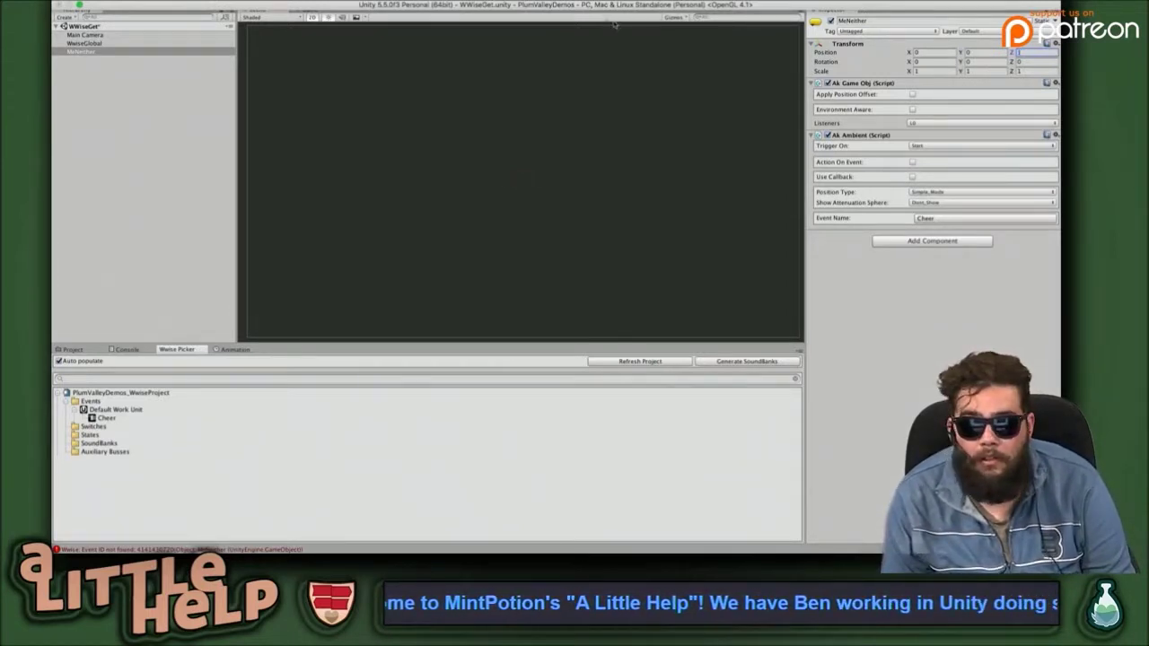
{"action": "scroll", "coordinate": [411, 79], "scroll_direction": "up", "scroll_amount": 1}
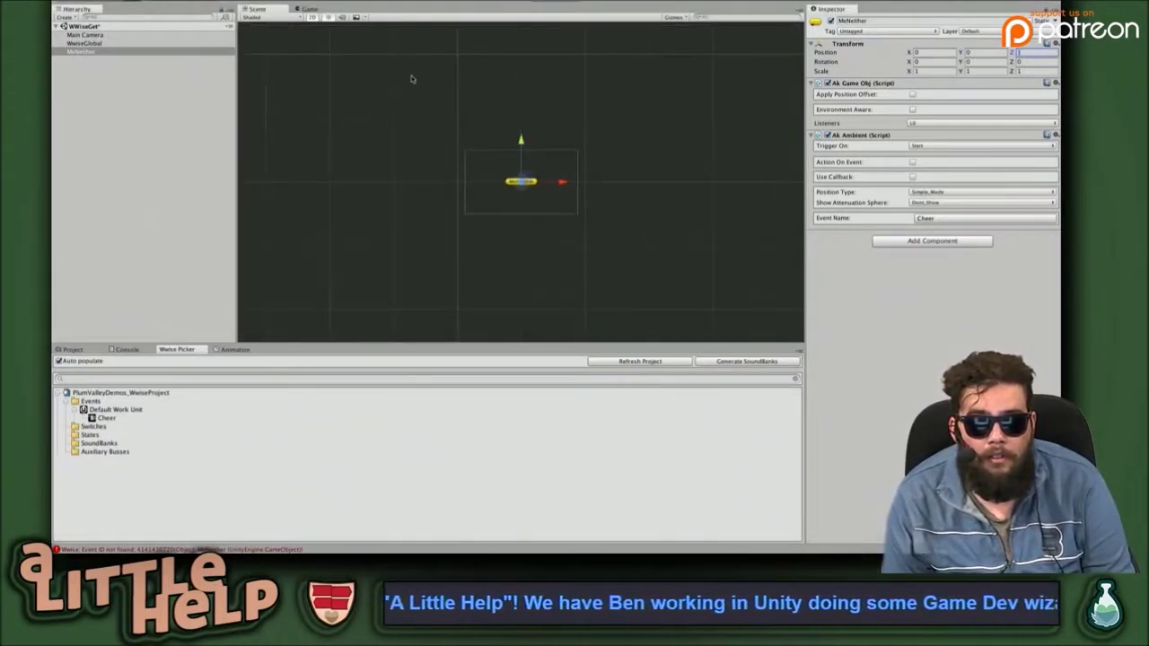
Turn off the Scene view's 2D mode, orbit around the Main Camera, and reselect MeNeither.
{"action": "left_click", "coordinate": [385, 91]}
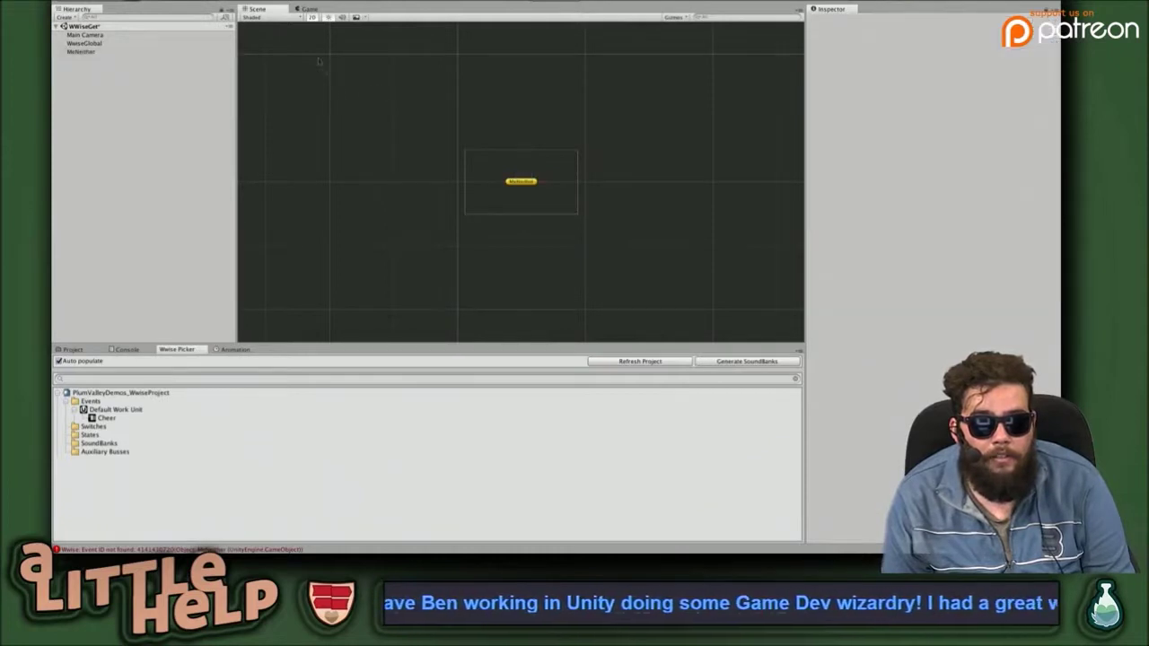
{"action": "left_click", "coordinate": [312, 17]}
{"action": "left_click_drag", "start_coordinate": [347, 192], "coordinate": [469, 197]}
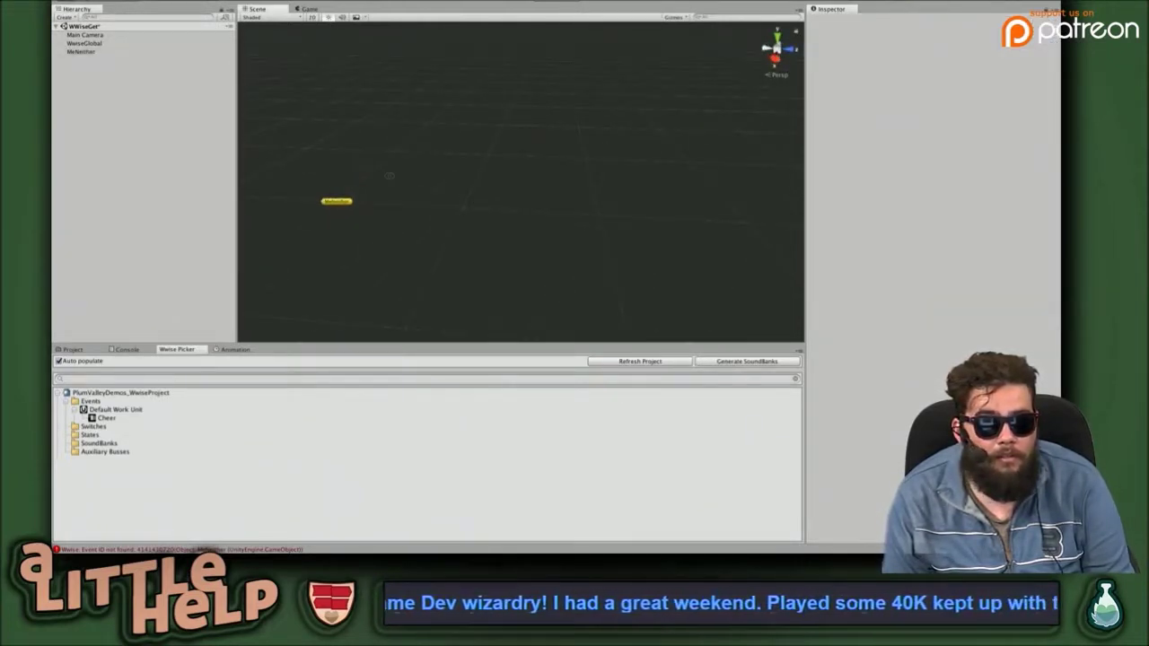
{"action": "double_click", "coordinate": [106, 35]}
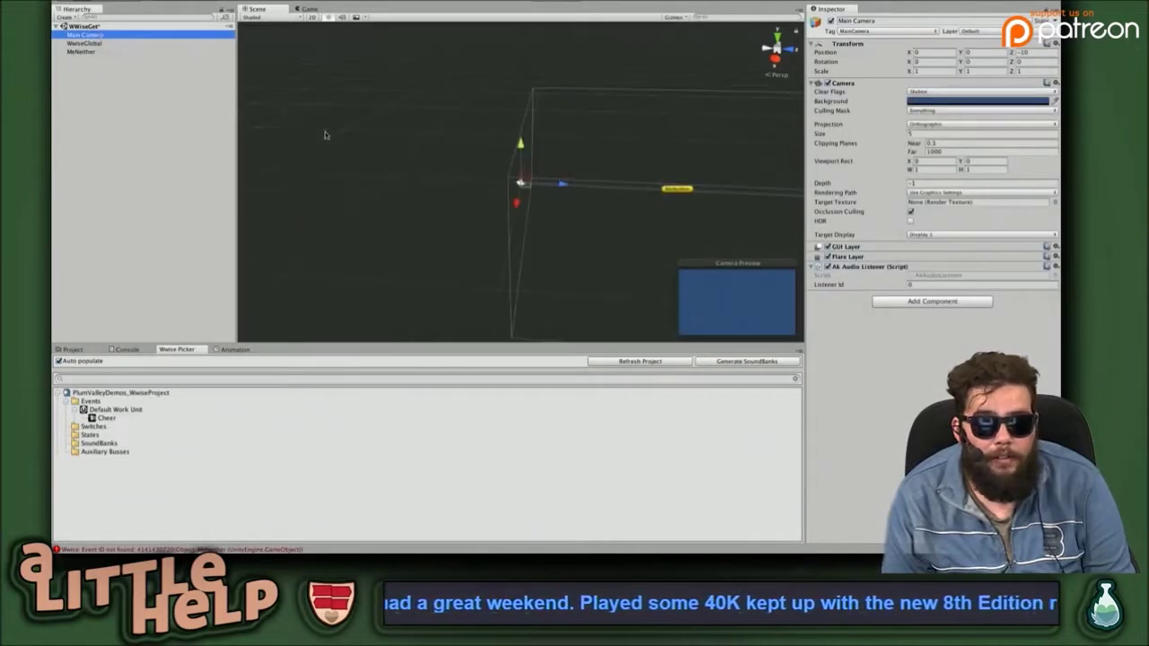
{"action": "left_click_drag", "start_coordinate": [430, 170], "coordinate": [322, 127]}
{"action": "left_click", "coordinate": [469, 148]}
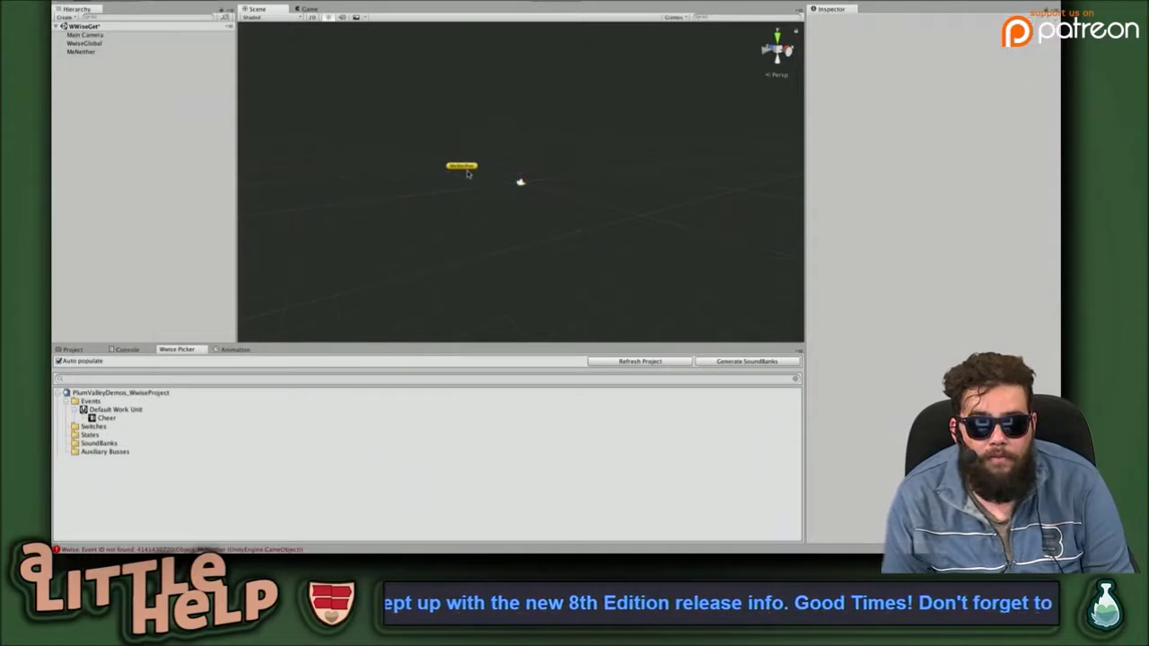
{"action": "left_click", "coordinate": [470, 171]}
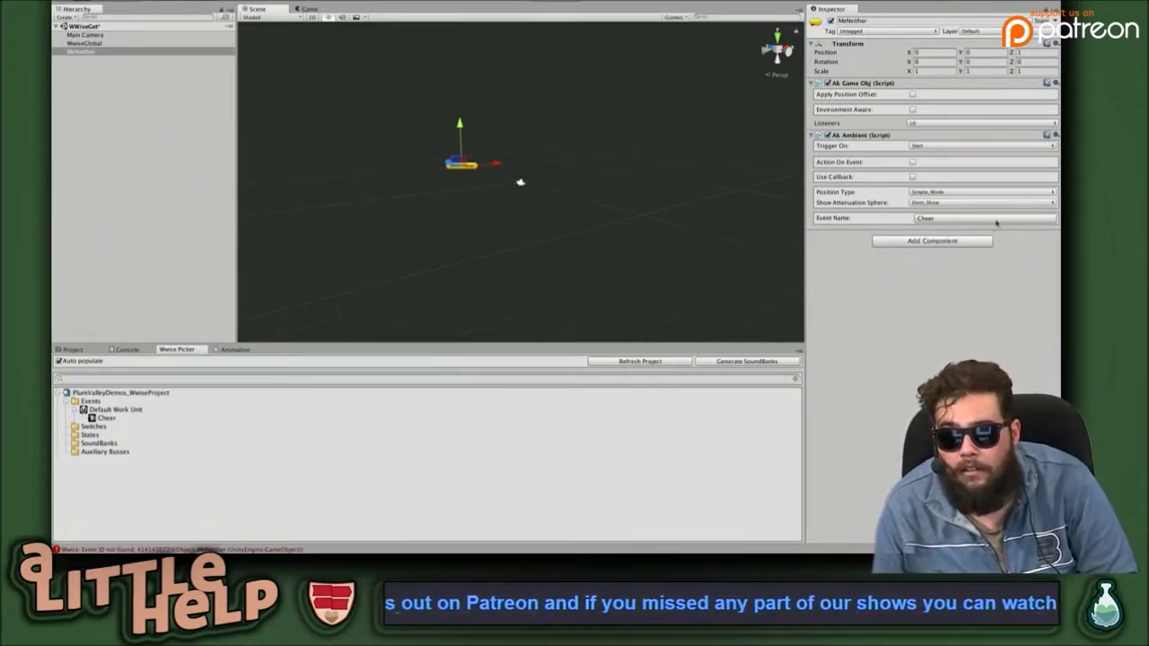
Keep the Cheer event and set MeNeither's AkGameObj Listeners to Everything, leaving the Default layer.
{"action": "left_click", "coordinate": [965, 218]}
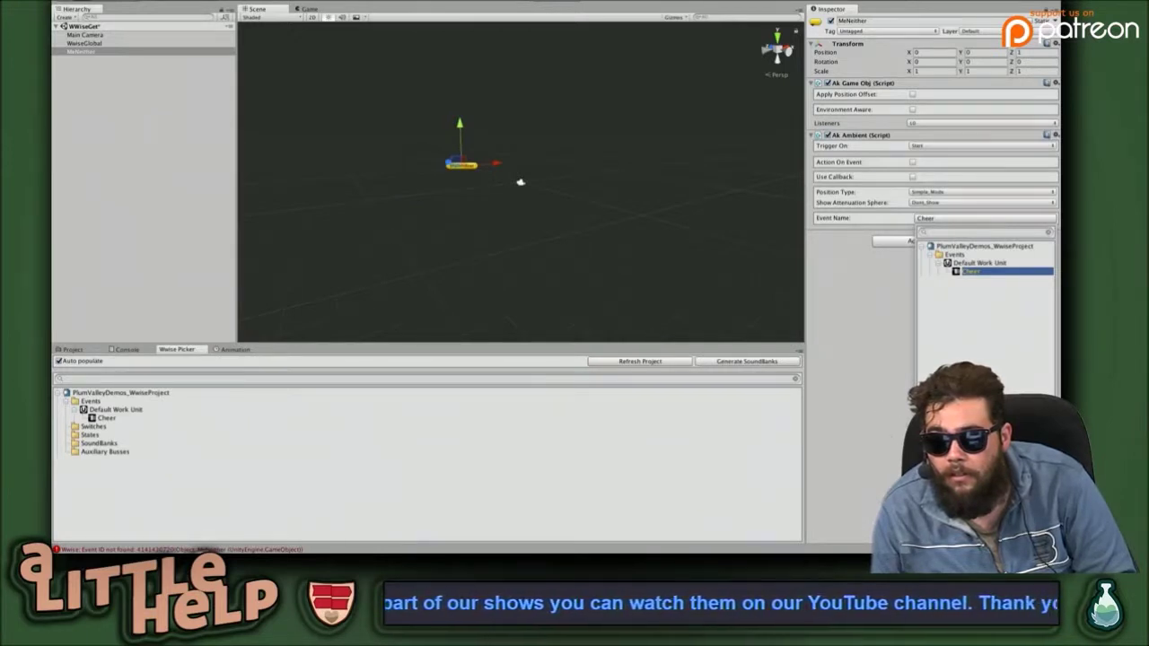
{"action": "left_click", "coordinate": [872, 296]}
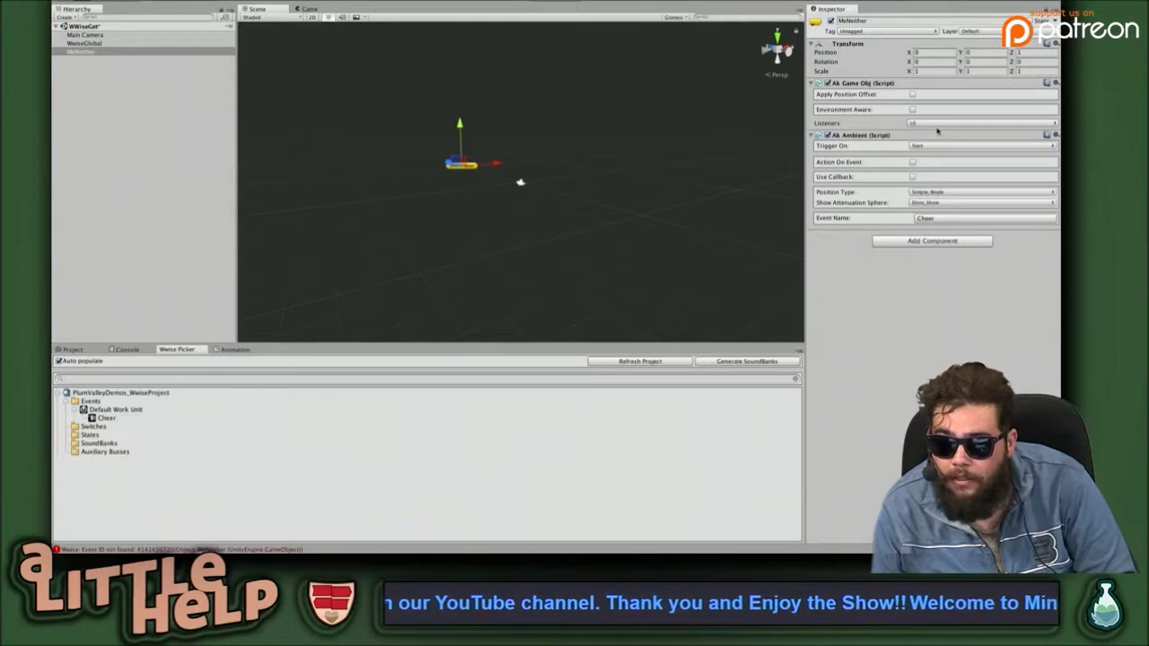
{"action": "left_click", "coordinate": [946, 123]}
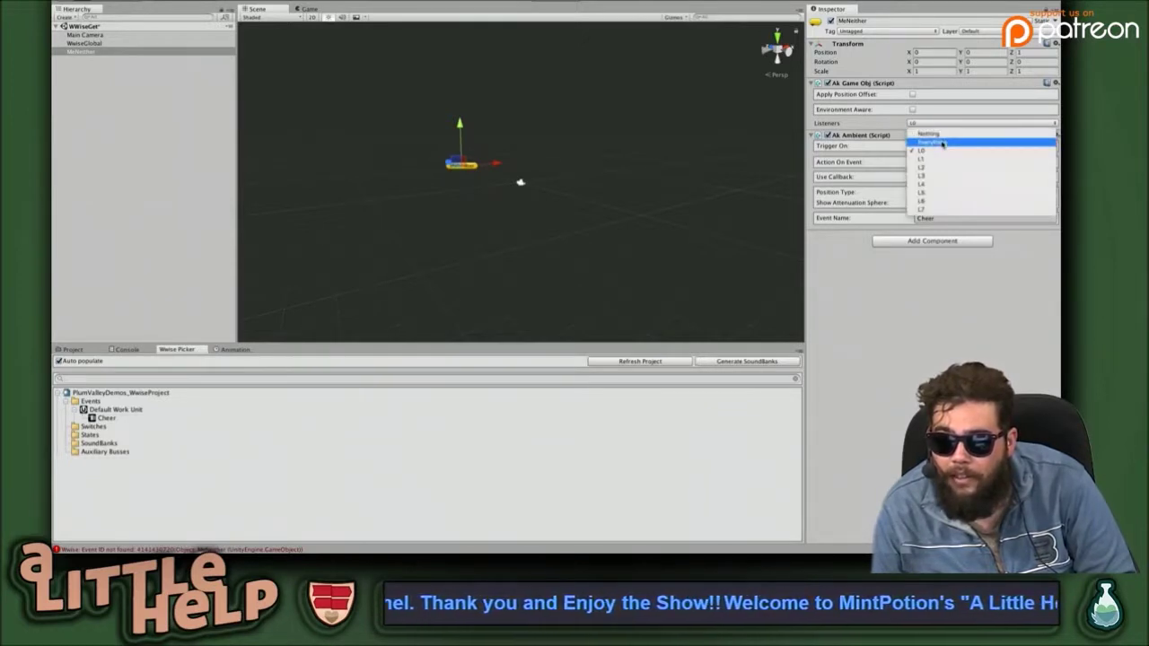
{"action": "left_click", "coordinate": [943, 142]}
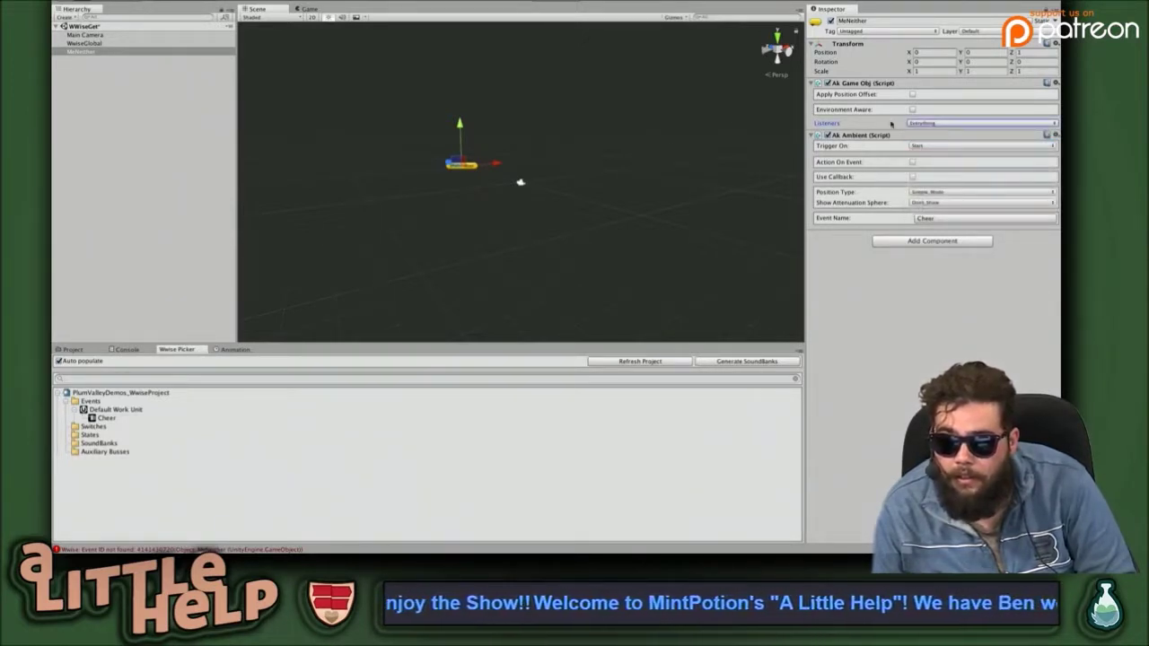
{"action": "left_click", "coordinate": [991, 123]}
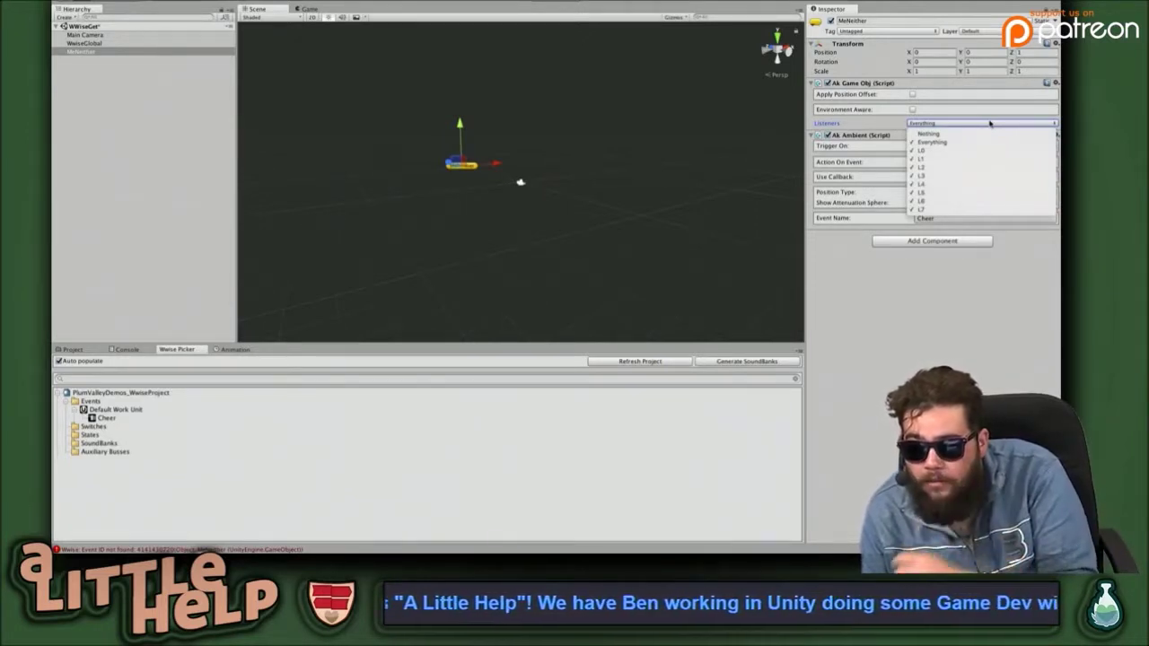
{"action": "left_click", "coordinate": [932, 291]}
{"action": "left_click", "coordinate": [979, 32]}
{"action": "left_click", "coordinate": [900, 323]}
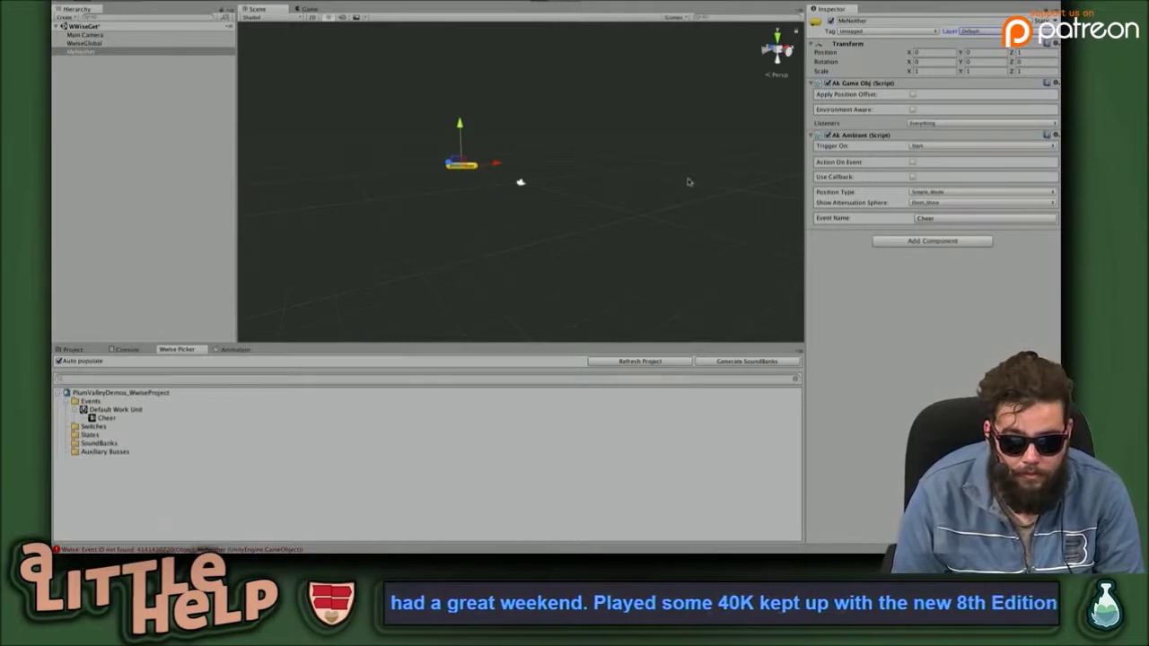
Run a brief Play-mode test, then switch to the AkAmbient documentation in the browser.
{"action": "key", "text": "ctrl+p"}
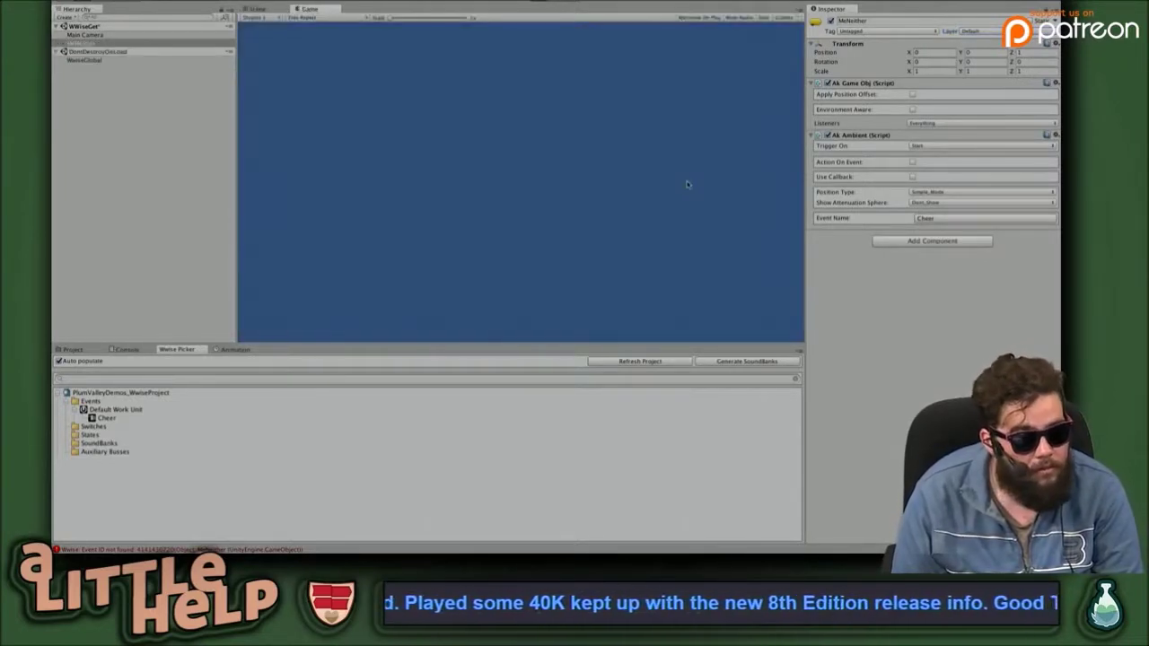
{"action": "key", "text": "ctrl+p"}
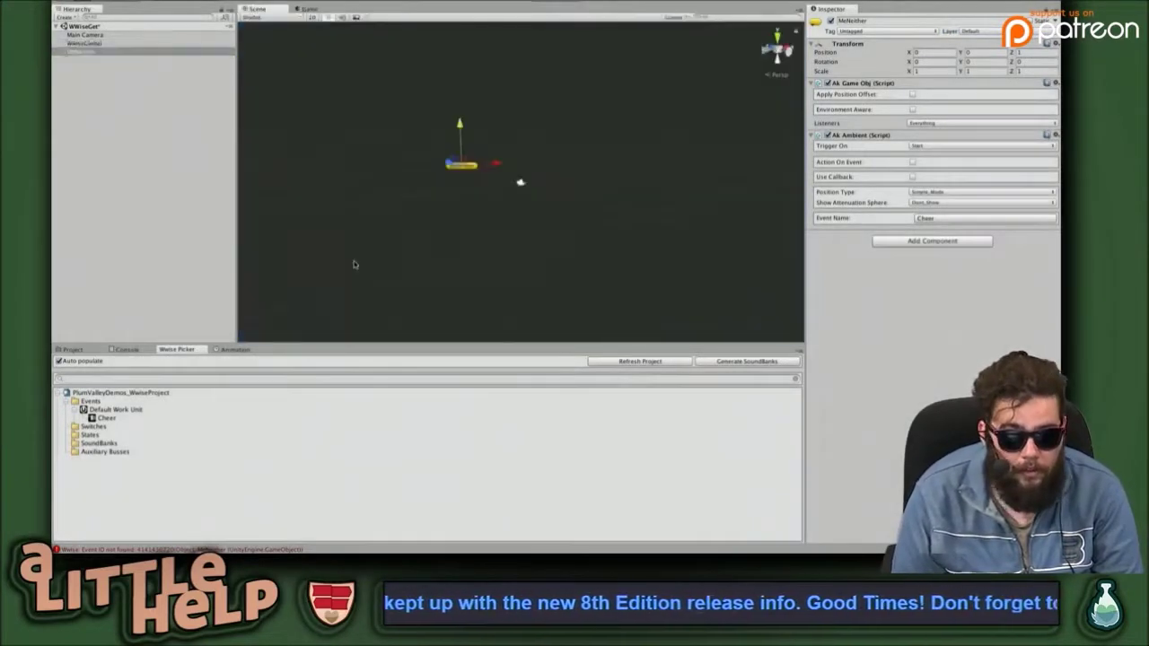
{"action": "key", "text": "super+Tab"}
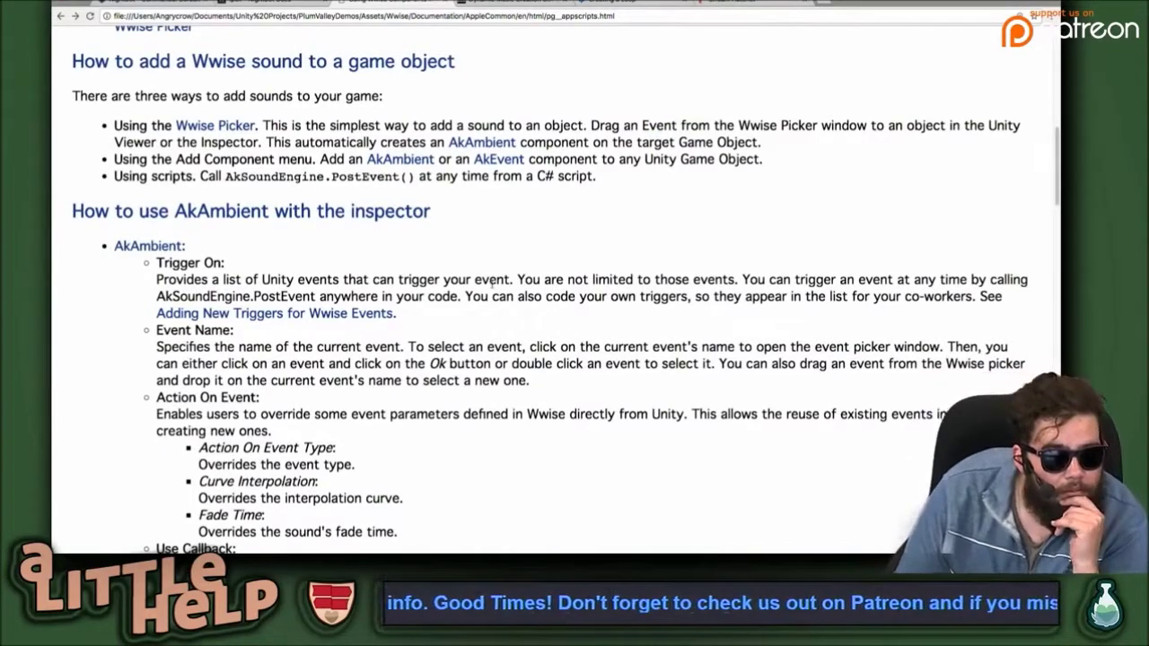
Scroll through the 'How to use AkAmbient with the inspector' documentation page.
{"action": "scroll", "coordinate": [506, 307], "scroll_direction": "down", "scroll_amount": 3}
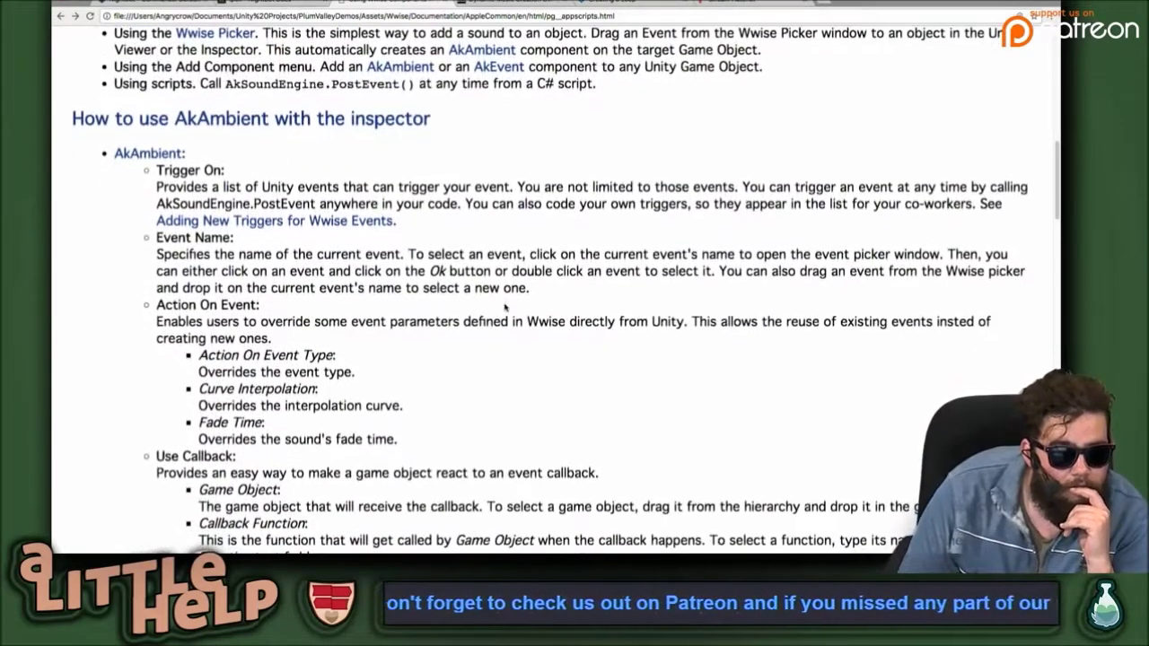
{"action": "scroll", "coordinate": [506, 307], "scroll_direction": "down", "scroll_amount": 2}
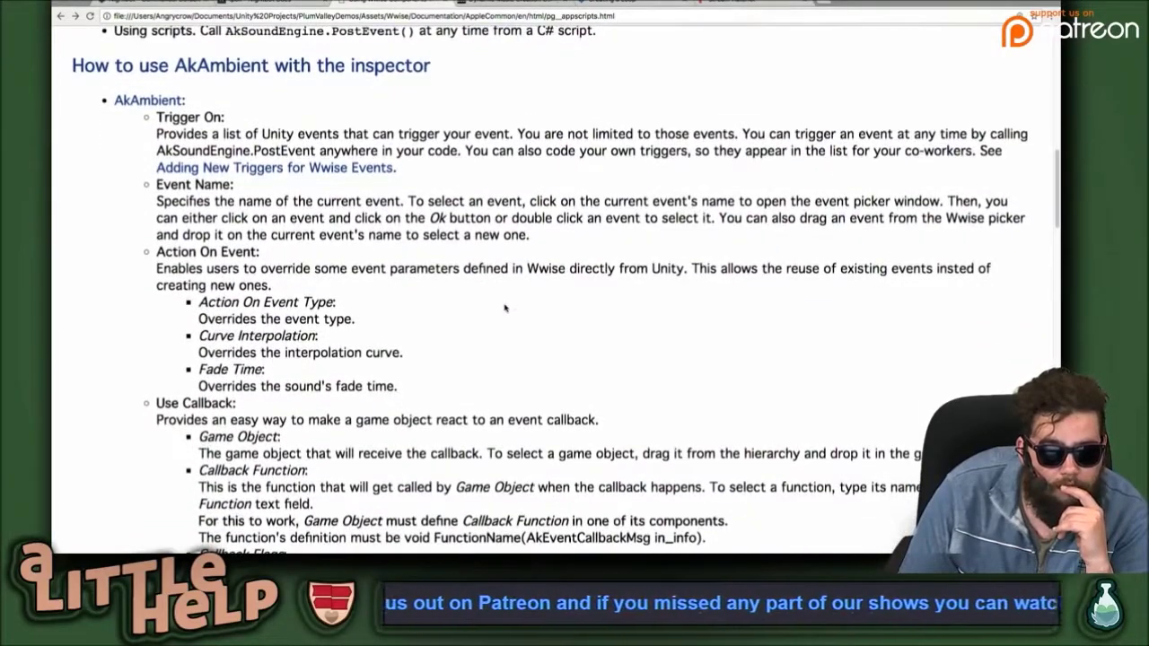
{"action": "scroll", "coordinate": [505, 307], "scroll_direction": "up", "scroll_amount": 5}
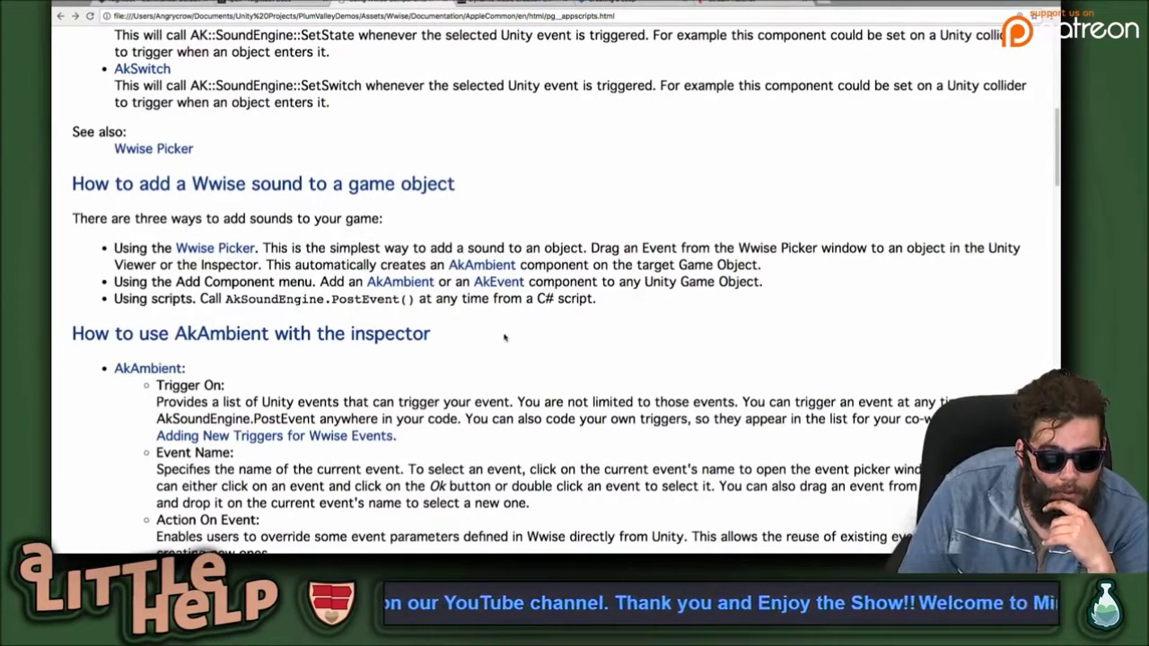
{"action": "scroll", "coordinate": [504, 338], "scroll_direction": "down", "scroll_amount": 5}
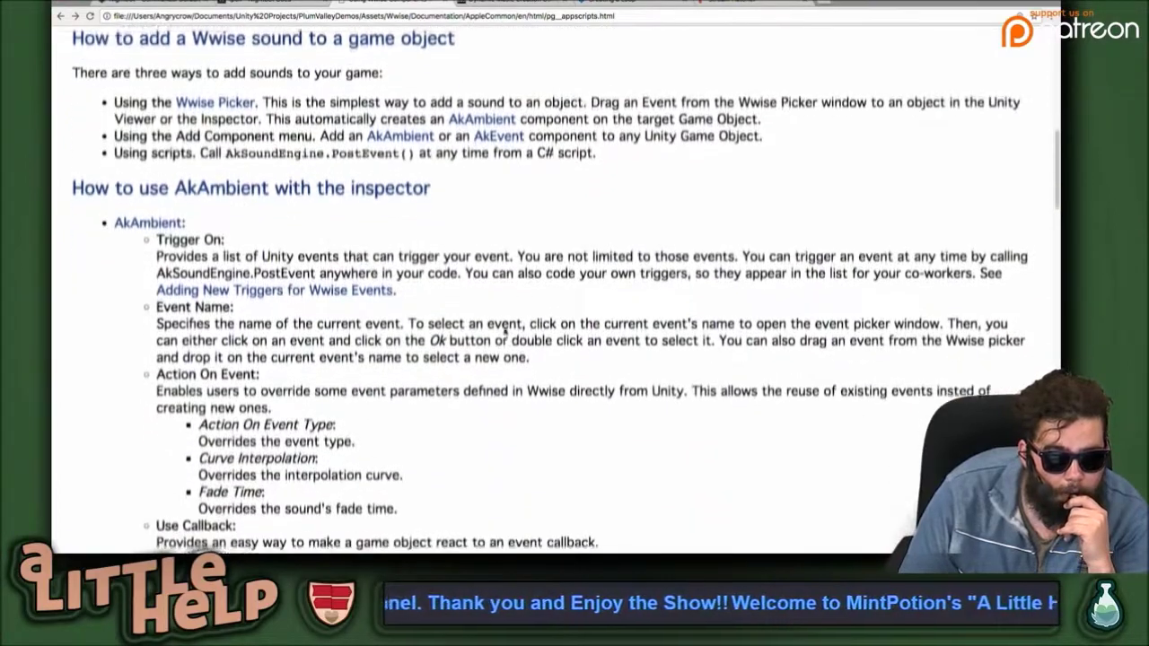
{"action": "scroll", "coordinate": [504, 387], "scroll_direction": "down", "scroll_amount": 2}
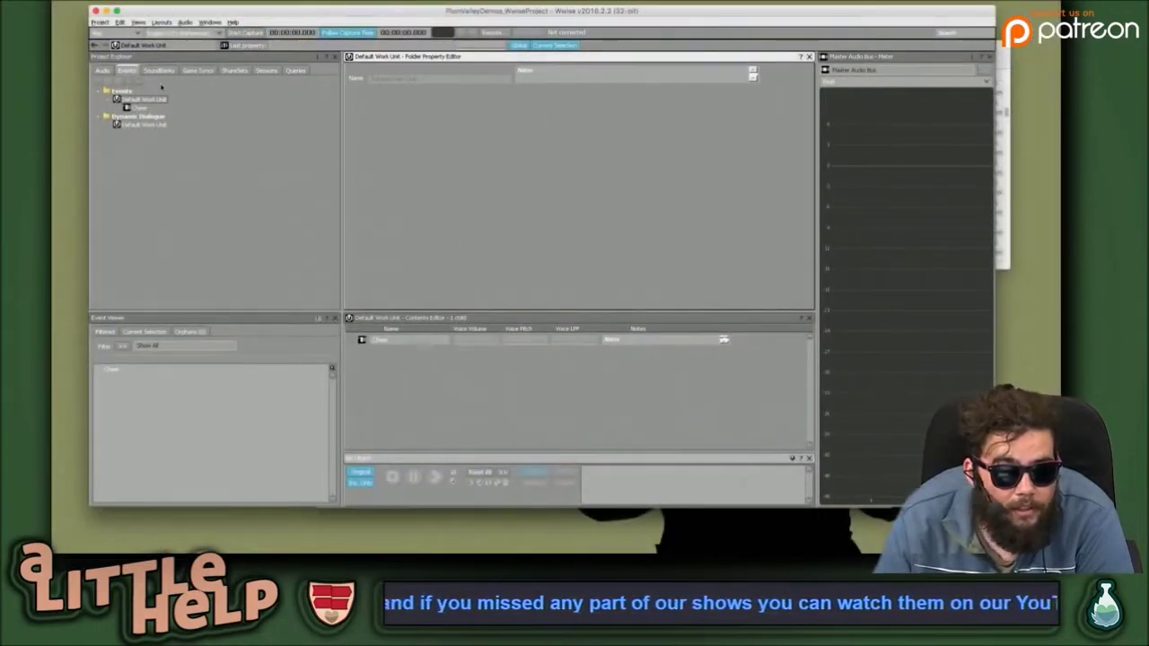
Check that the Cheer event's action is Play, browsing action types without adding another.
{"action": "left_click", "coordinate": [136, 107]}
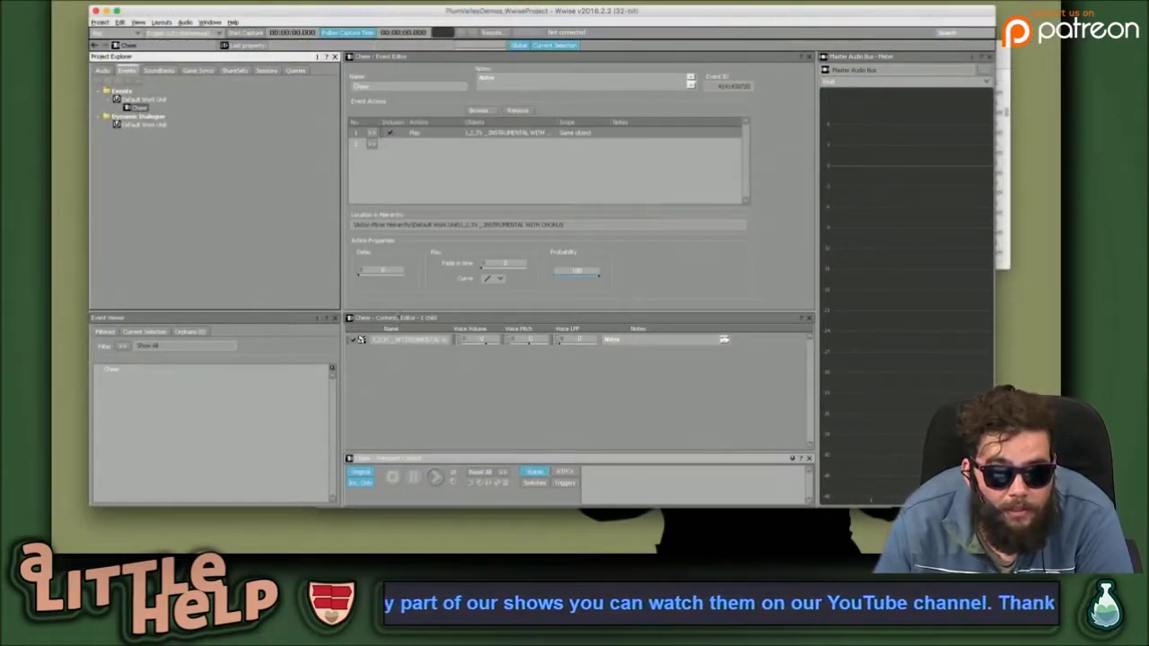
{"action": "left_click", "coordinate": [421, 146]}
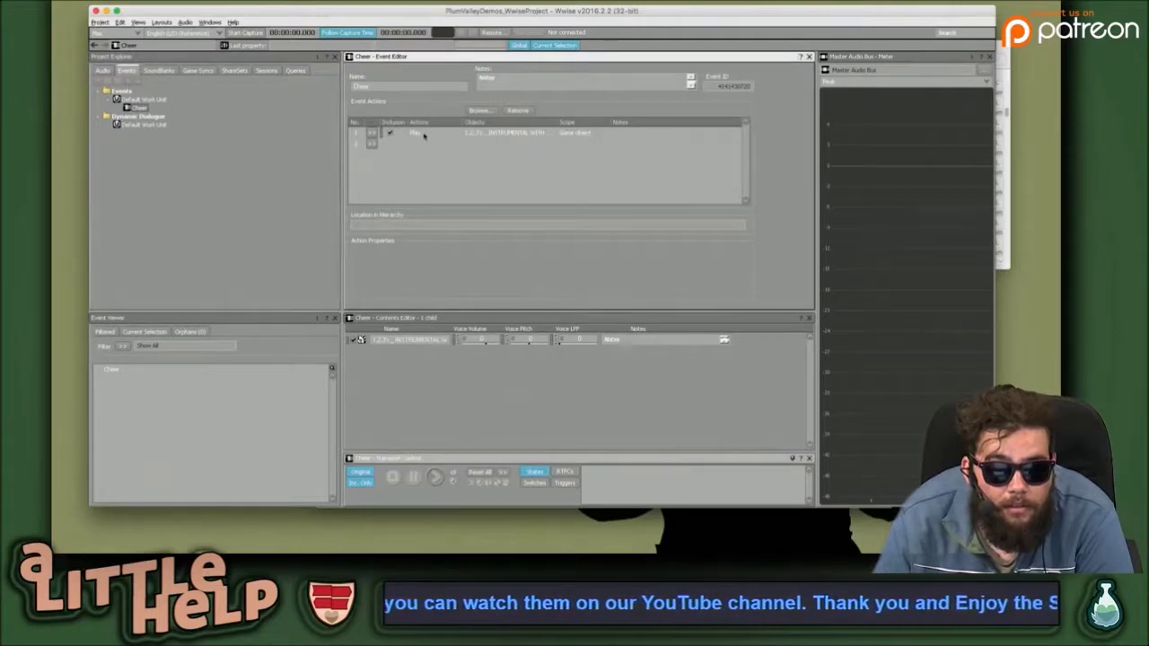
{"action": "left_click", "coordinate": [424, 134]}
{"action": "left_click", "coordinate": [371, 134]}
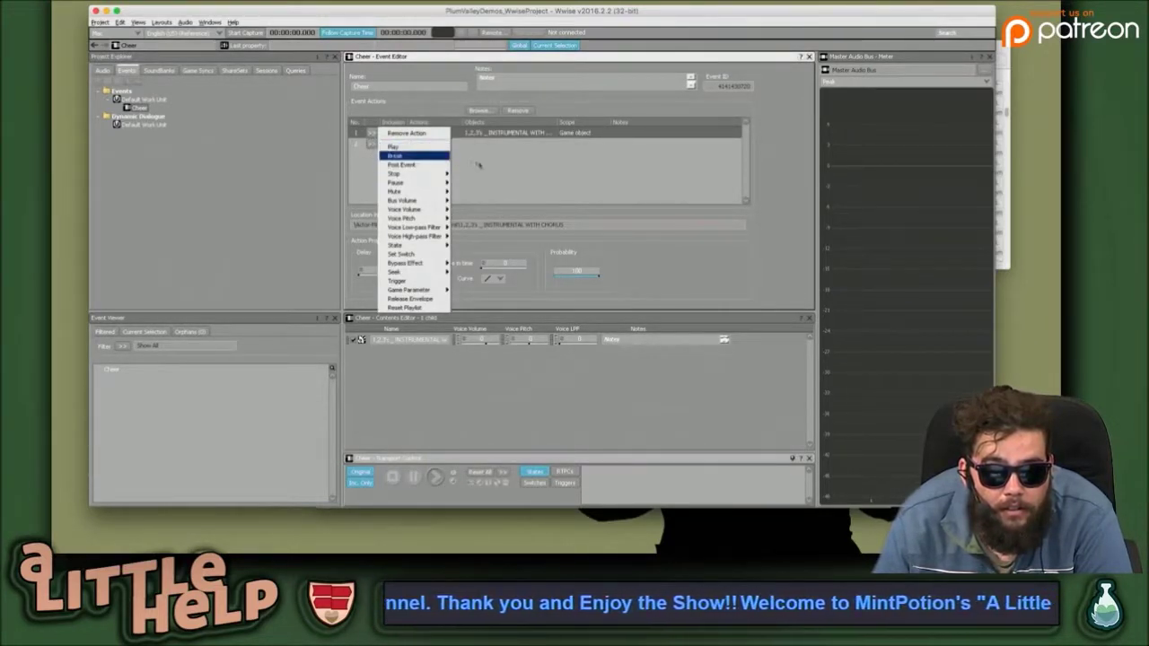
{"action": "left_click", "coordinate": [395, 147]}
{"action": "left_click", "coordinate": [369, 143]}
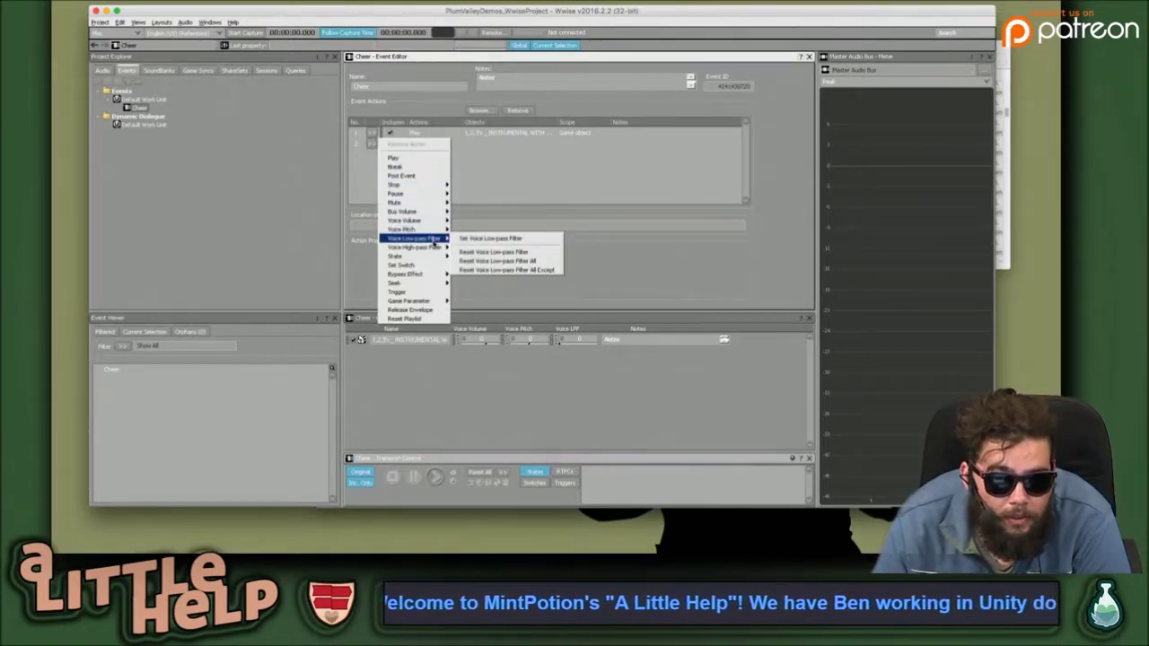
{"action": "mouse_move", "coordinate": [436, 301]}
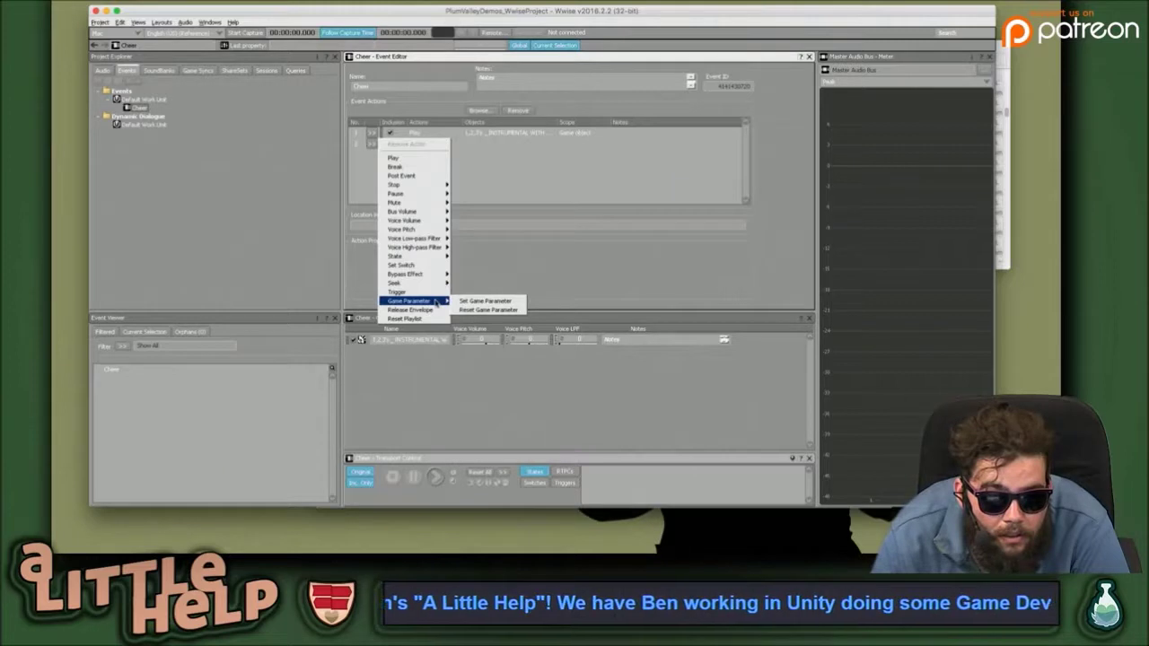
{"action": "left_click", "coordinate": [519, 158]}
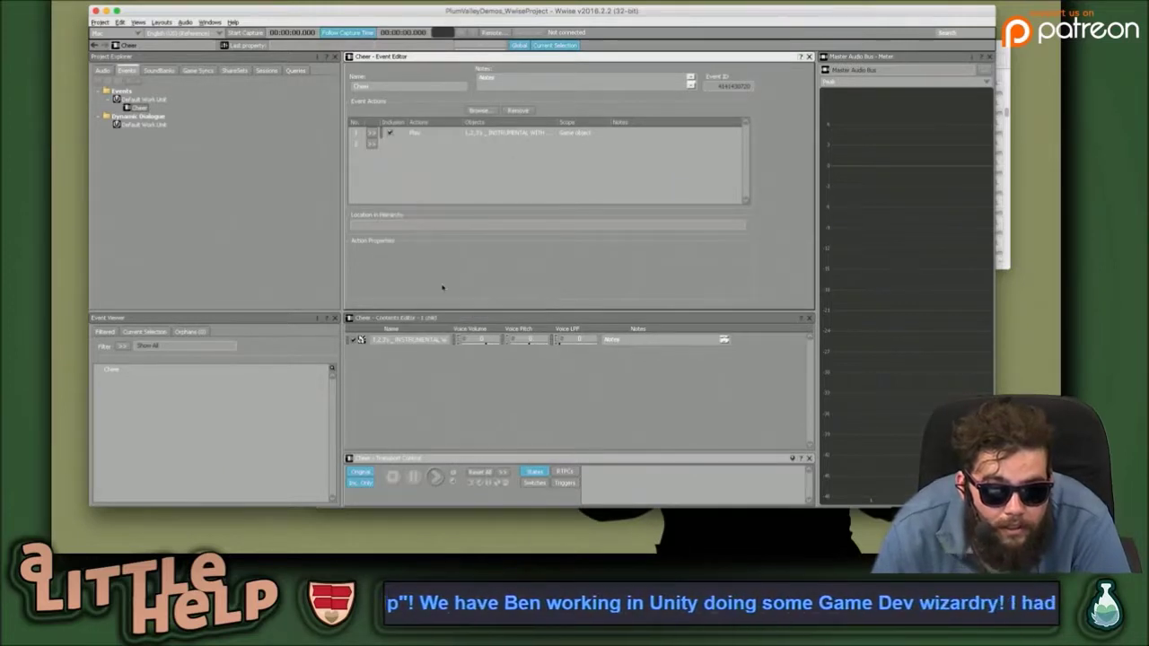
Raise the Volume fader of the instrumental-with-chorus sound in the Sound Property Editor.
{"action": "left_click", "coordinate": [488, 349]}
{"action": "left_click_drag", "start_coordinate": [500, 350], "coordinate": [465, 351]}
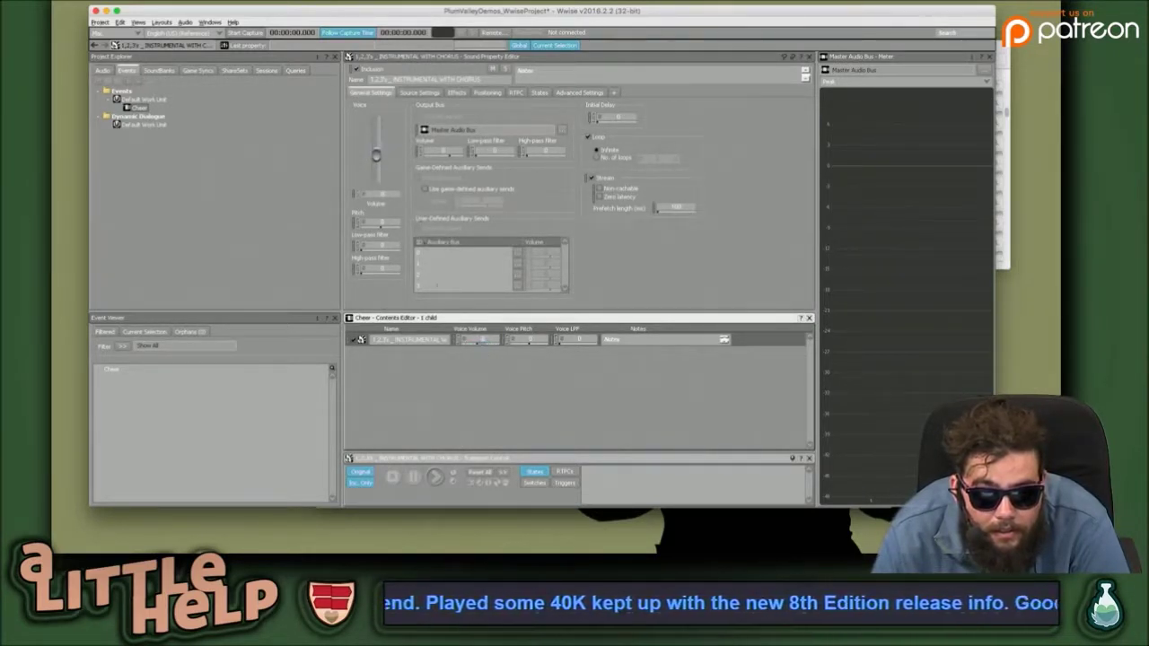
{"action": "left_click_drag", "start_coordinate": [377, 155], "coordinate": [376, 125]}
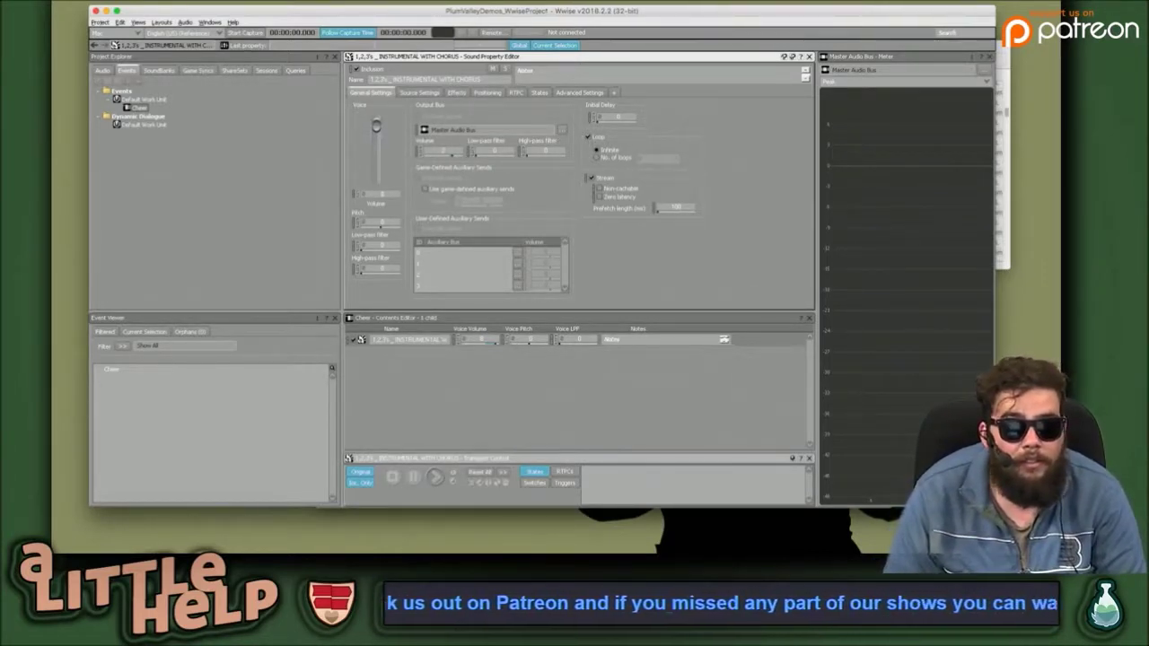
{"action": "key", "text": "ctrl+Right"}
{"action": "key", "text": "ctrl+Right"}
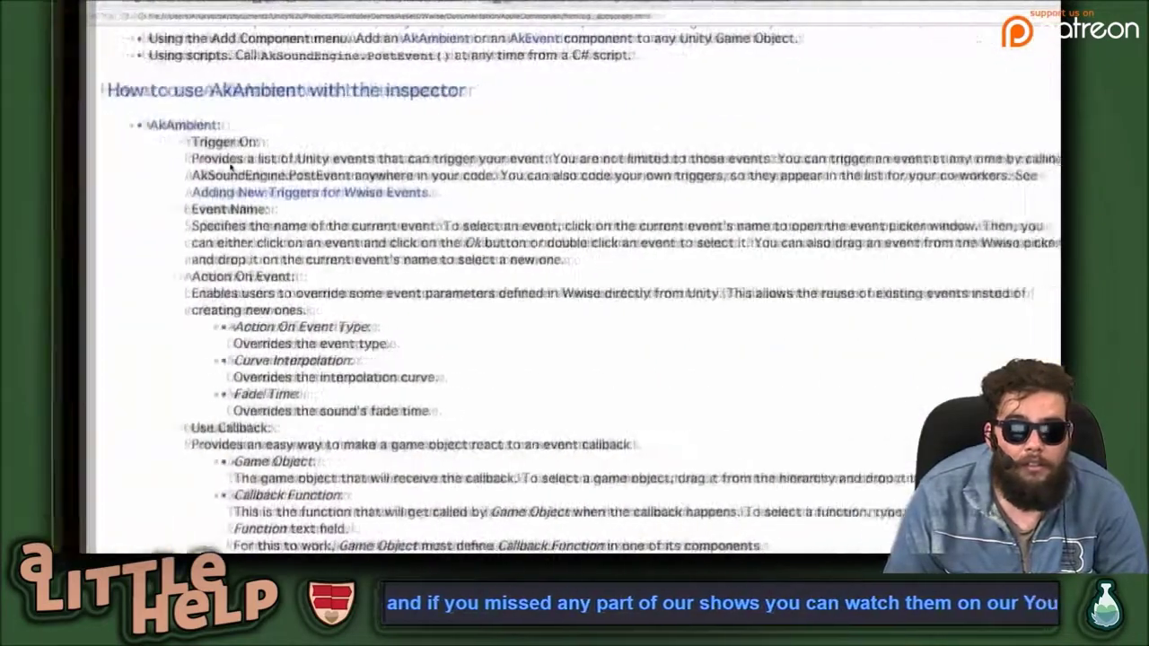
Start the Unity scene in Play mode and scroll down the AkAmbient documentation.
{"action": "left_click", "coordinate": [289, 165]}
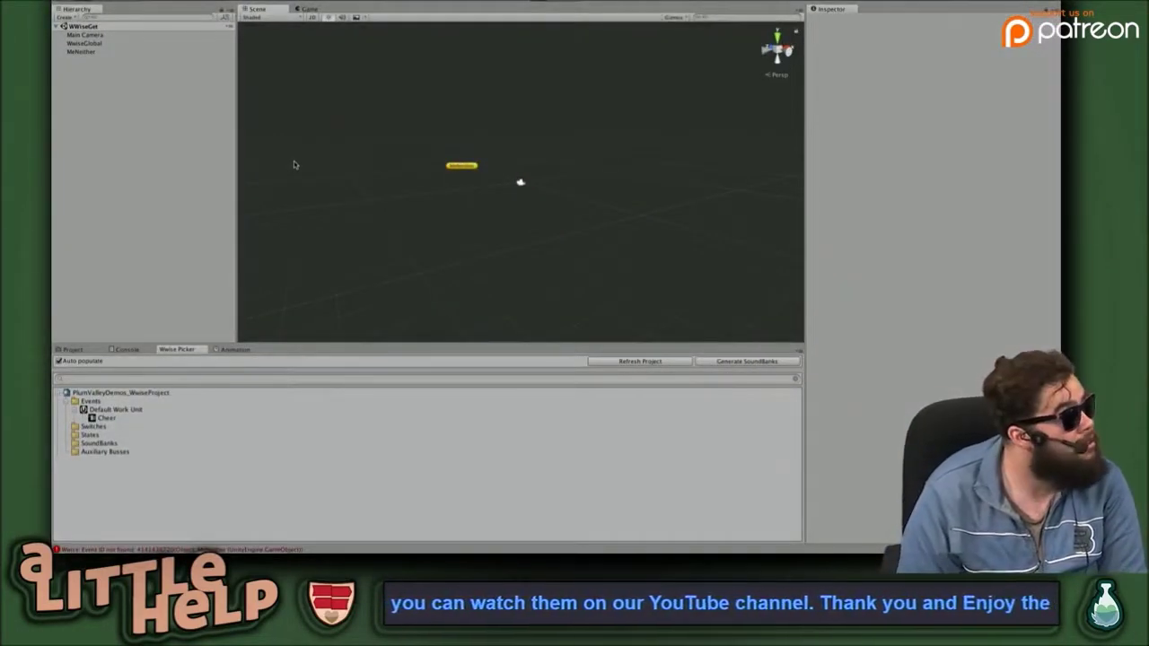
{"action": "key", "text": "ctrl+p"}
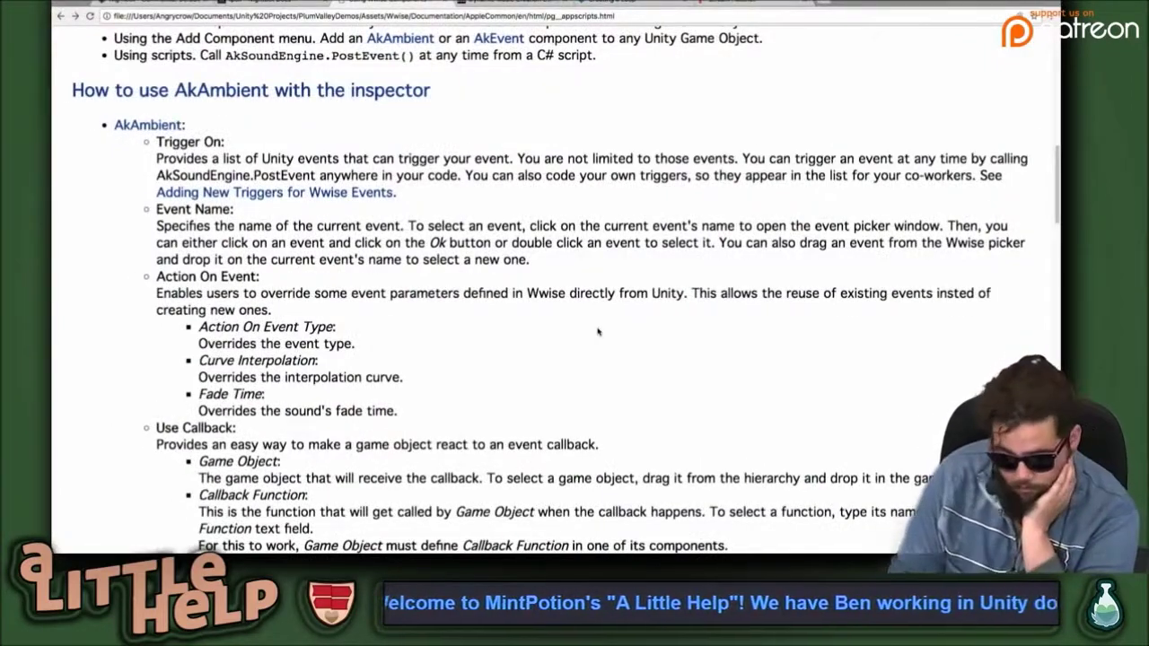
{"action": "scroll", "coordinate": [620, 354], "scroll_direction": "down", "scroll_amount": 1}
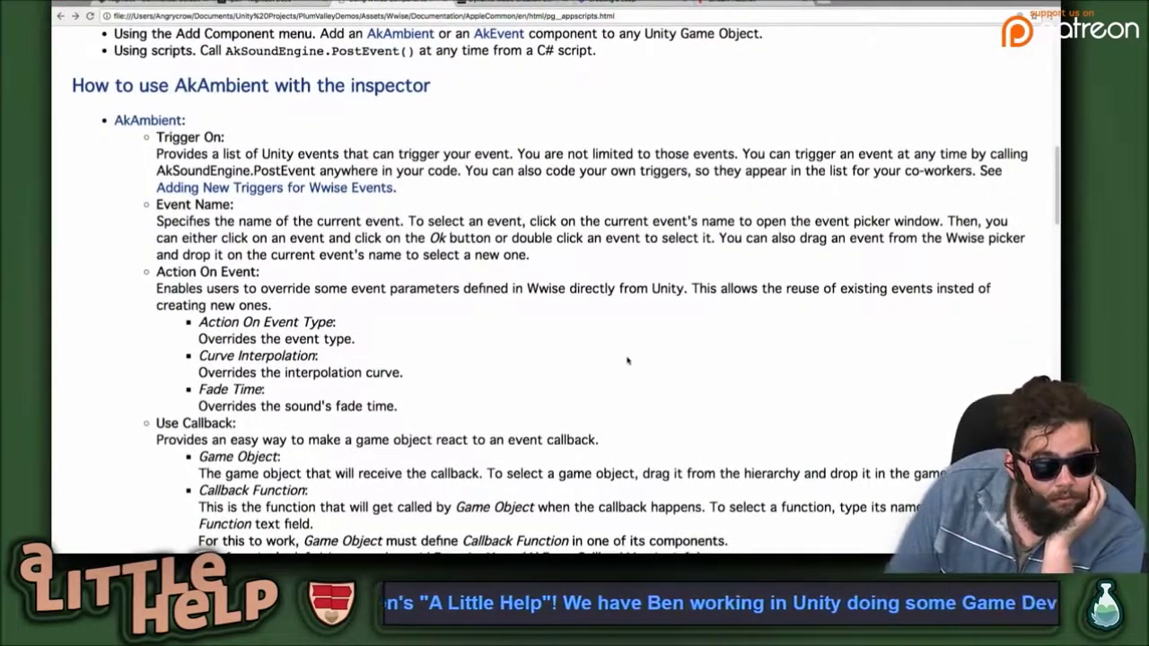
{"action": "scroll", "coordinate": [627, 360], "scroll_direction": "down", "scroll_amount": 2}
{"action": "scroll", "coordinate": [628, 360], "scroll_direction": "down", "scroll_amount": 3}
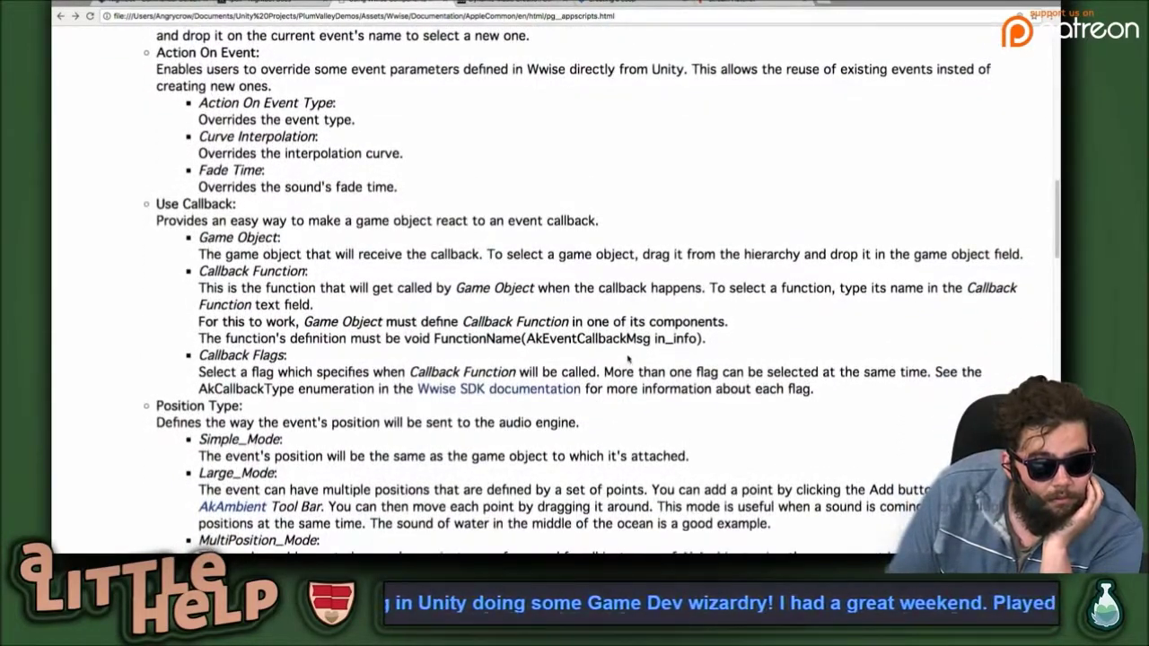
{"action": "scroll", "coordinate": [628, 359], "scroll_direction": "down", "scroll_amount": 3}
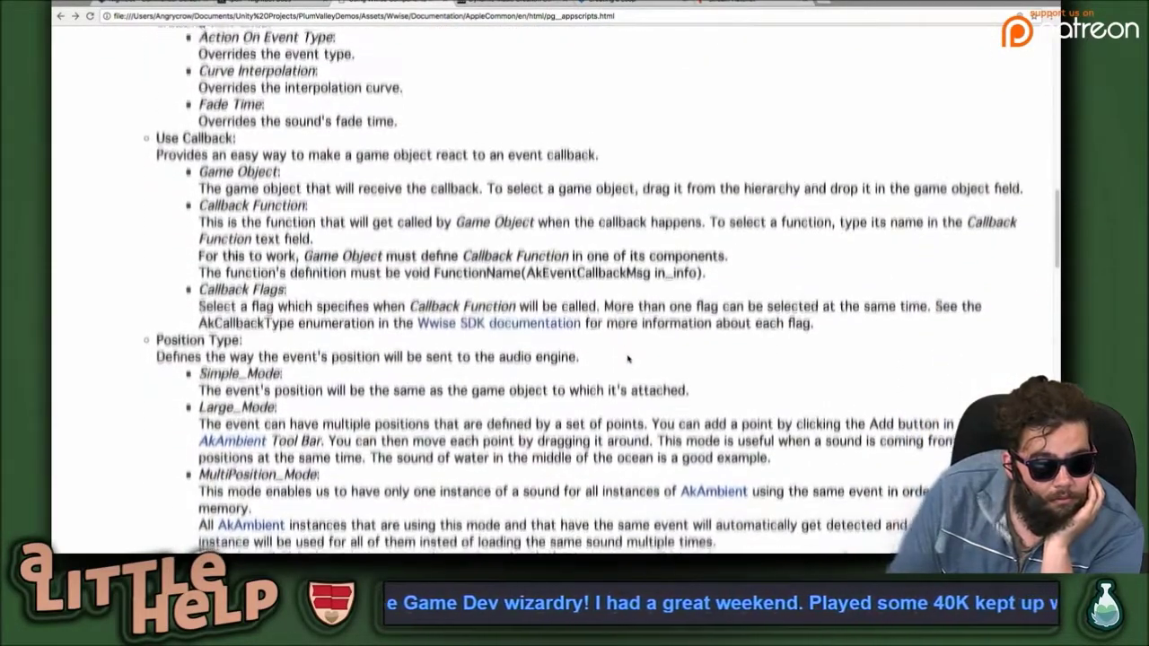
{"action": "scroll", "coordinate": [628, 359], "scroll_direction": "down", "scroll_amount": 2}
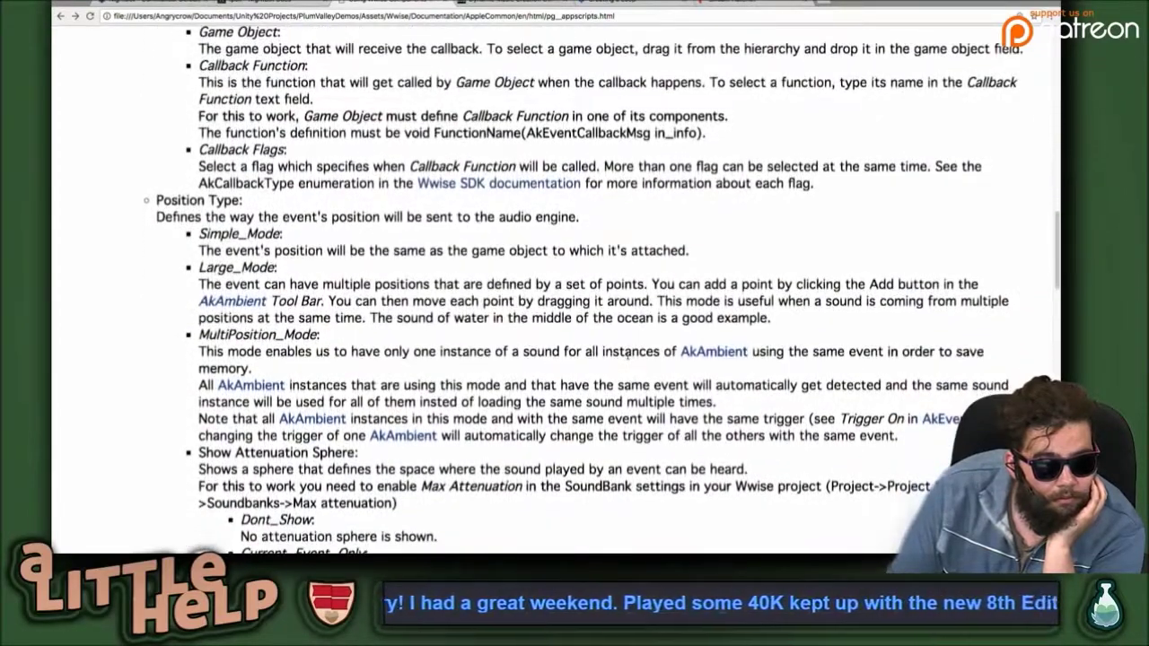
Scroll back up the docs and move to the Stream Hatchet dashboard tab.
{"action": "scroll", "coordinate": [627, 356], "scroll_direction": "up", "scroll_amount": 6}
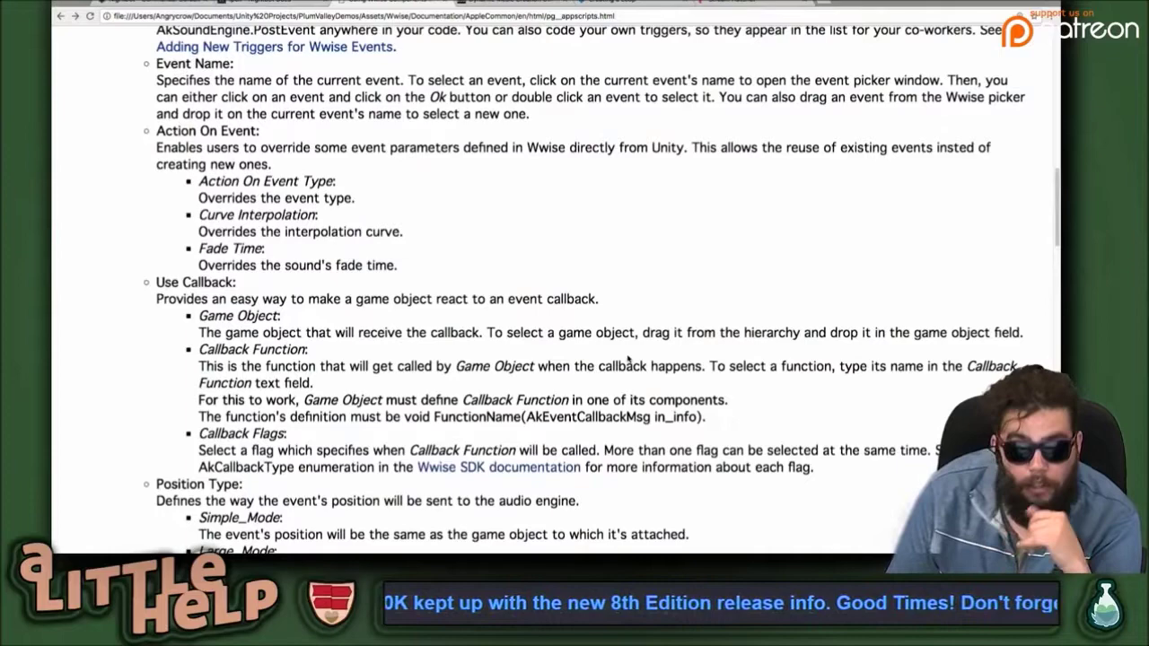
{"action": "scroll", "coordinate": [627, 358], "scroll_direction": "down", "scroll_amount": 1}
{"action": "scroll", "coordinate": [628, 357], "scroll_direction": "up", "scroll_amount": 5}
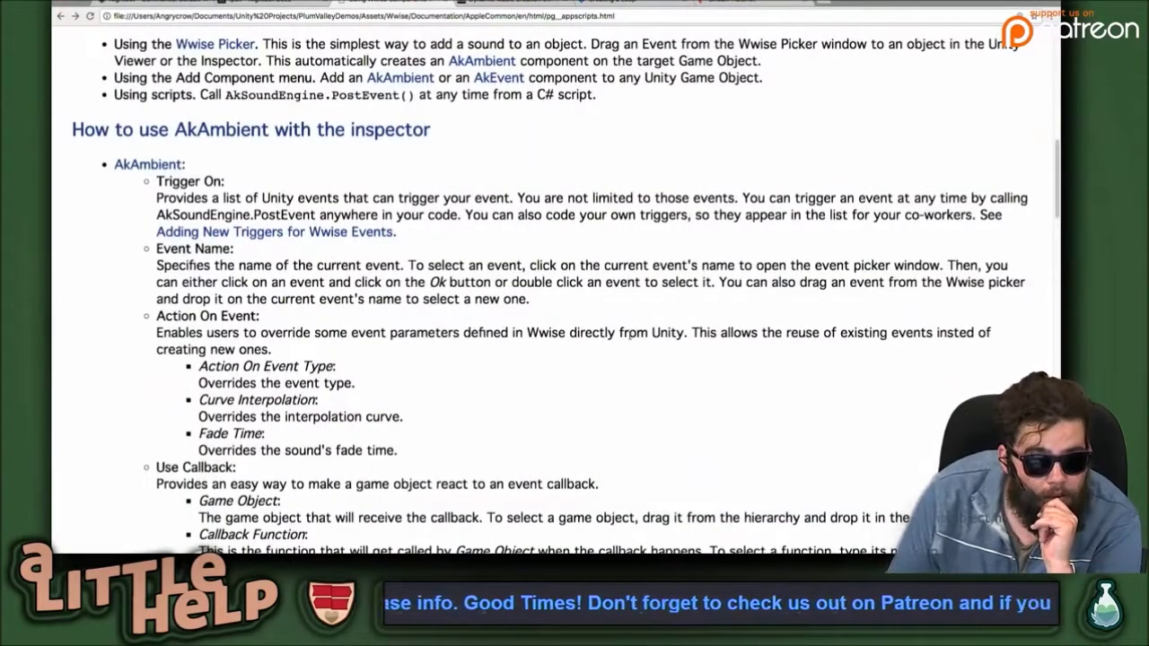
{"action": "left_click", "coordinate": [765, 3]}
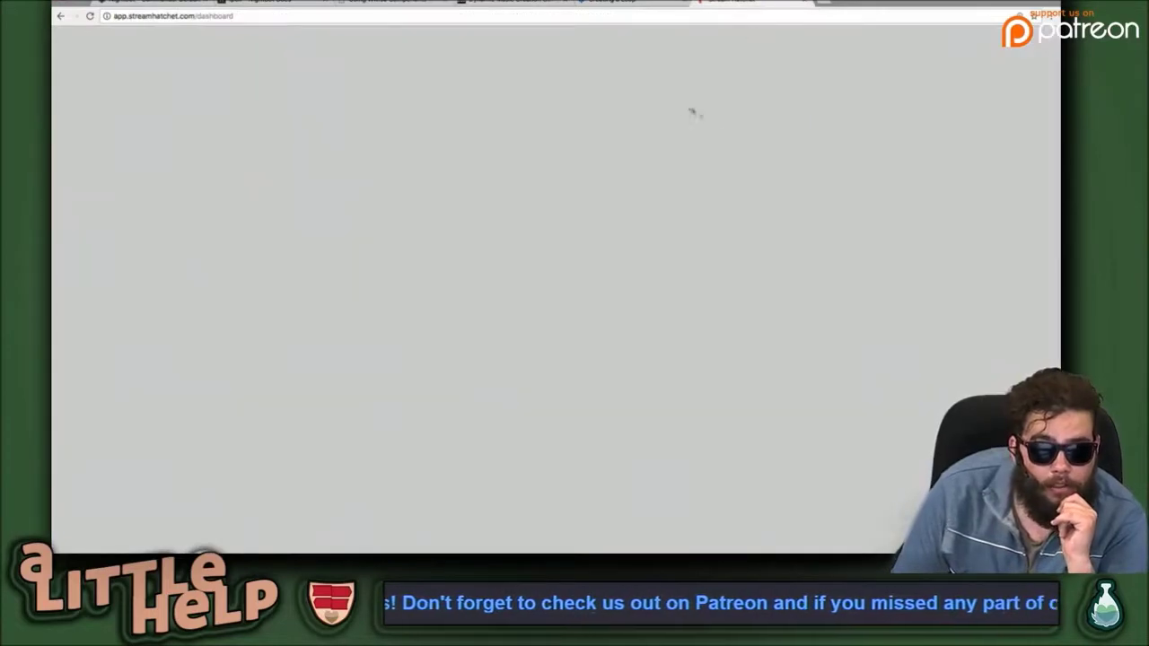
Close the Stream Hatchet tab and go back to Audiokinetic's Creating a Loop help page.
{"action": "left_click", "coordinate": [805, 12]}
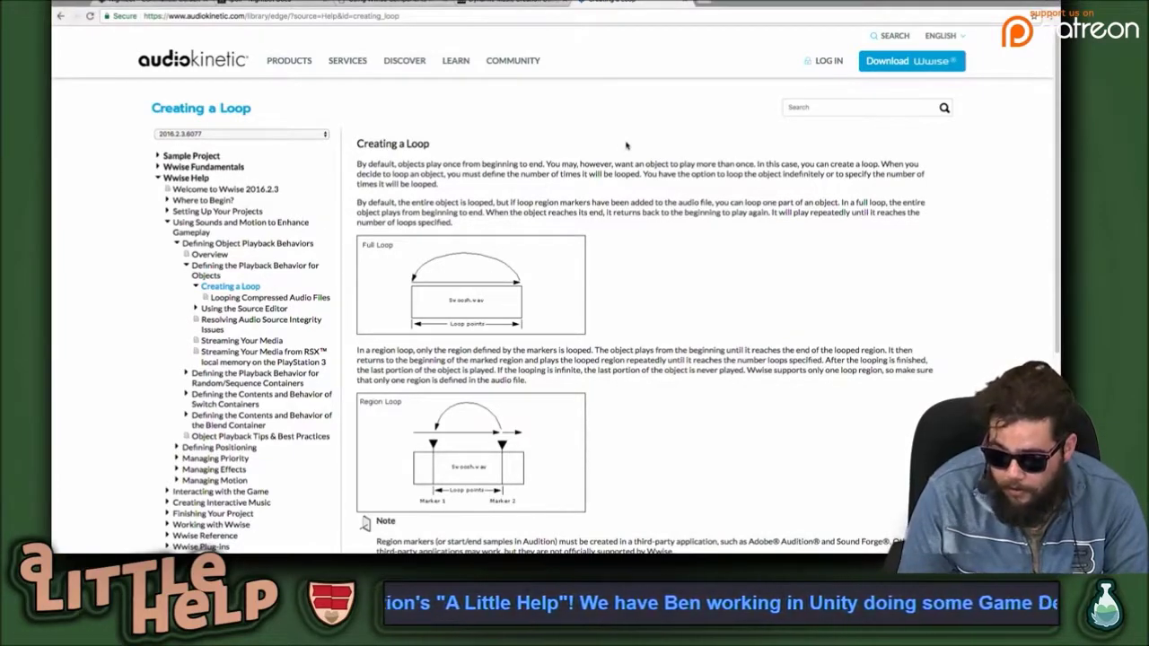
{"action": "left_click", "coordinate": [523, 4]}
{"action": "left_click", "coordinate": [637, 4]}
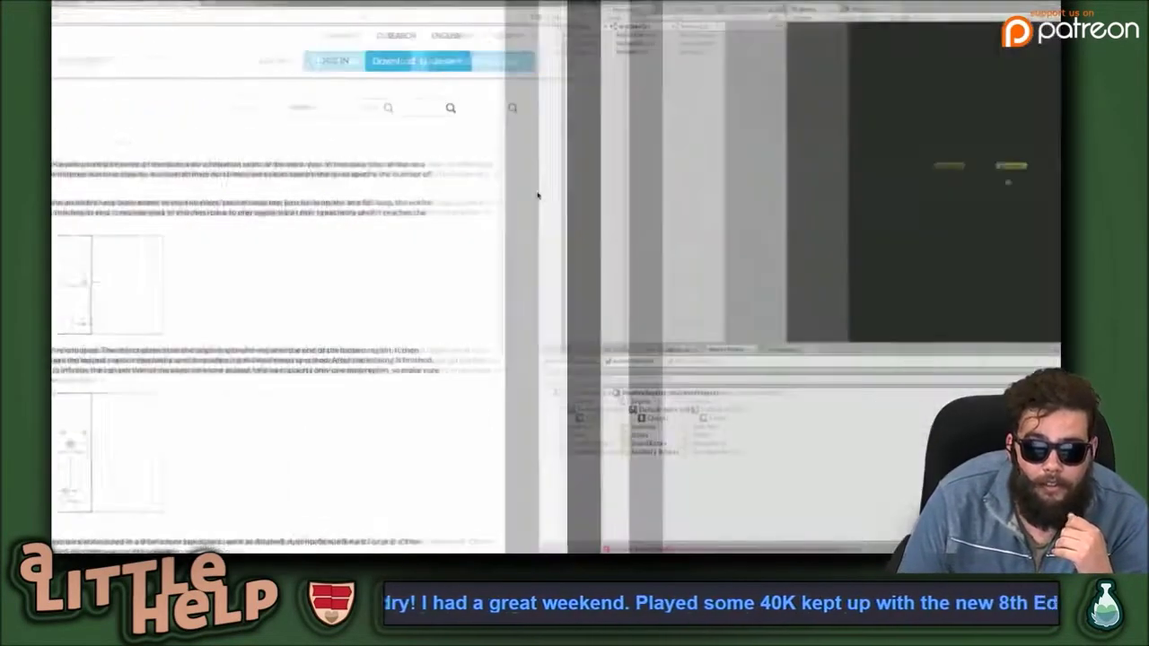
With the Cheer event selected, generate SoundBanks and inspect the generation and 'Could not post event' Console errors.
{"action": "key", "text": "alt+Tab"}
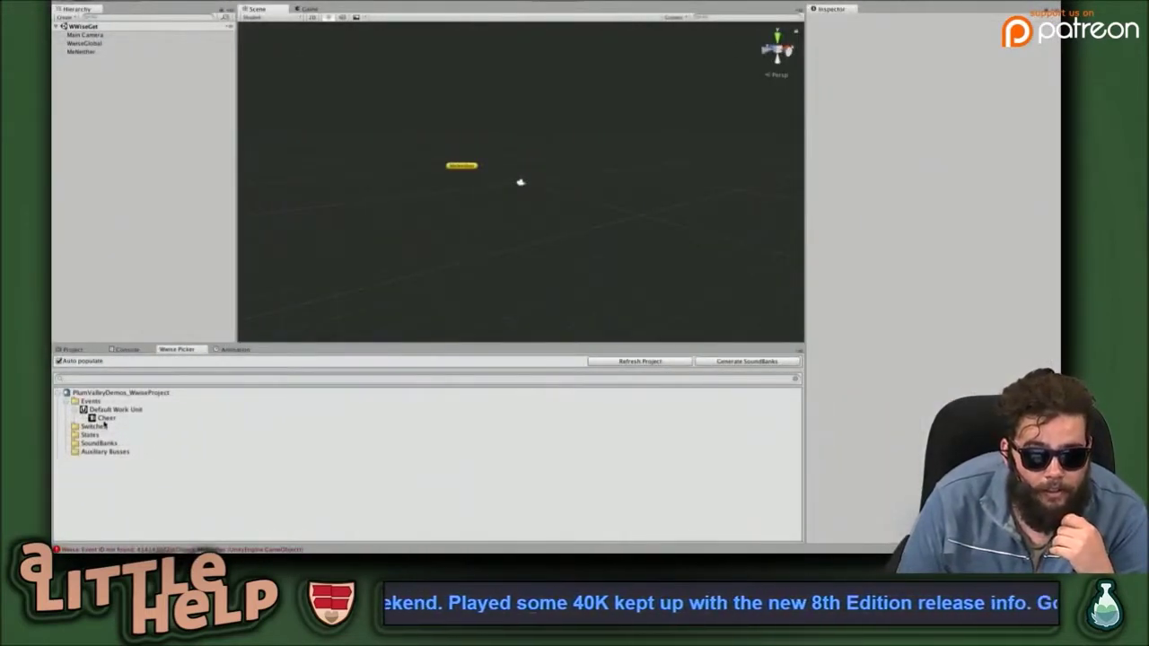
{"action": "left_click", "coordinate": [104, 419]}
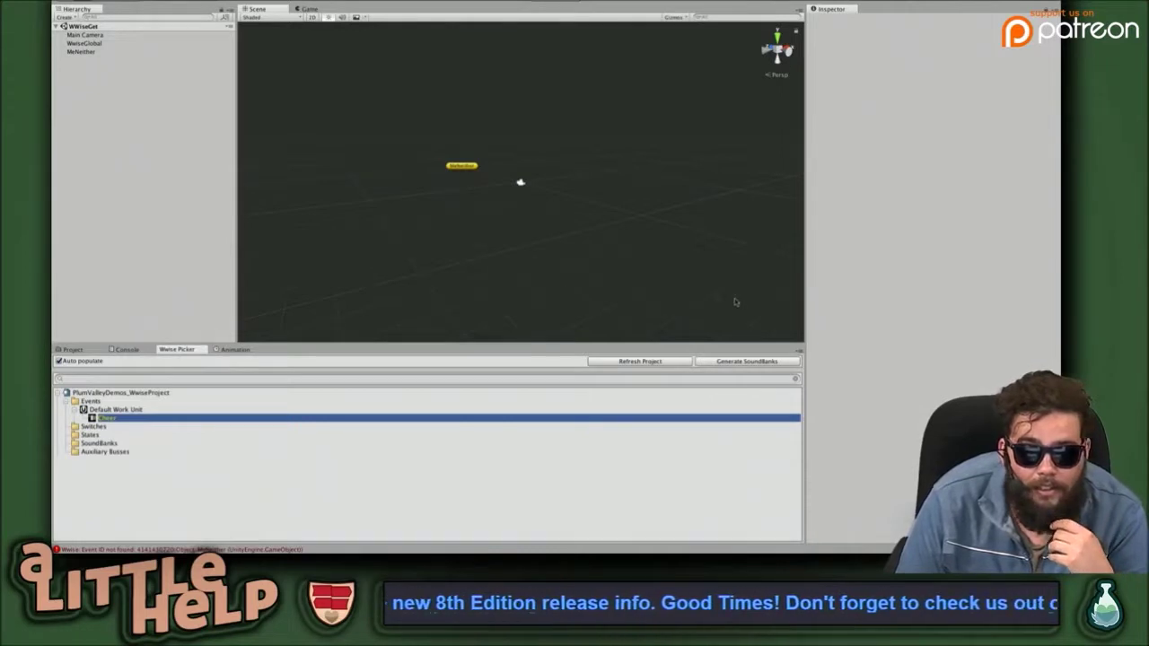
{"action": "left_click", "coordinate": [753, 362]}
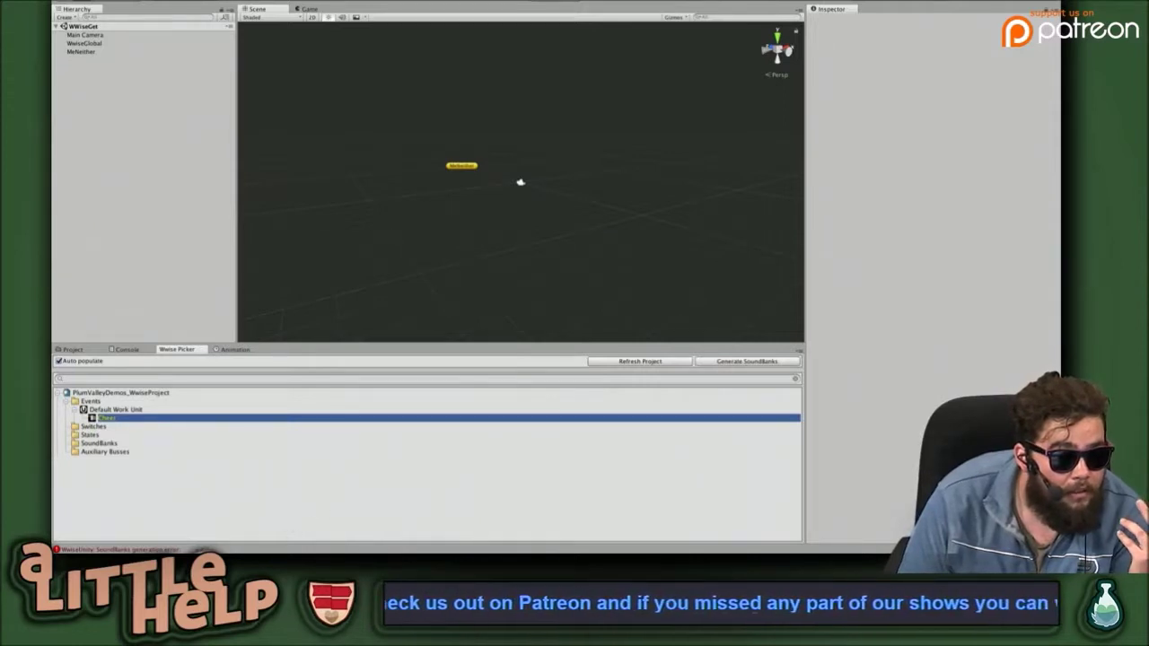
{"action": "left_click", "coordinate": [201, 550]}
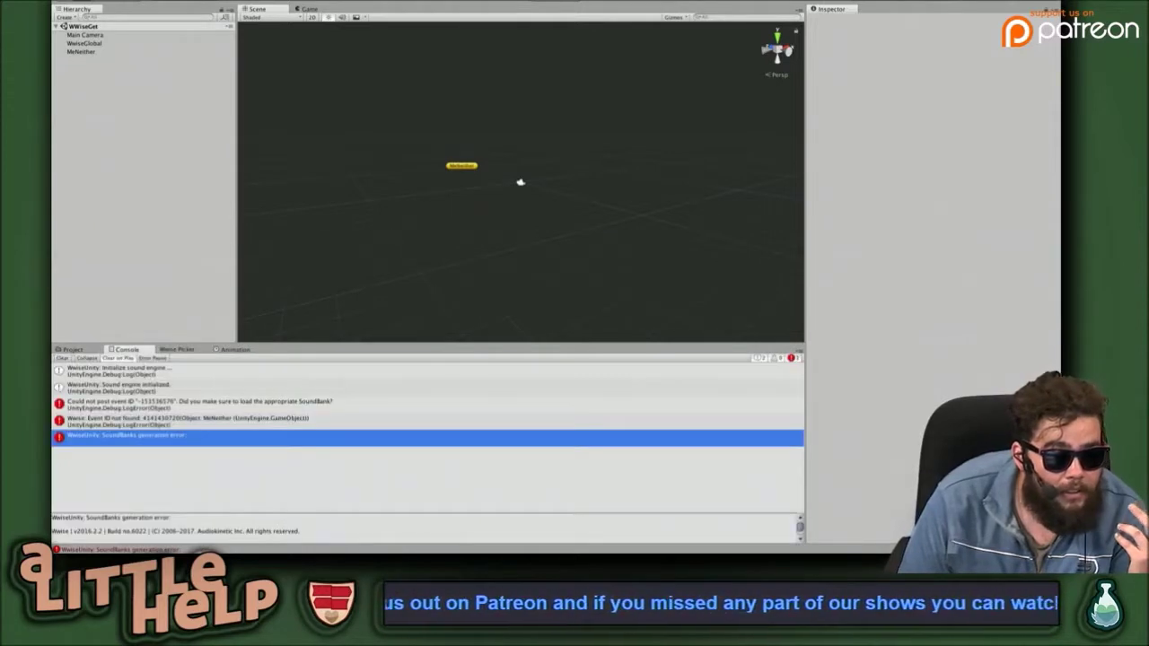
{"action": "left_click", "coordinate": [327, 405]}
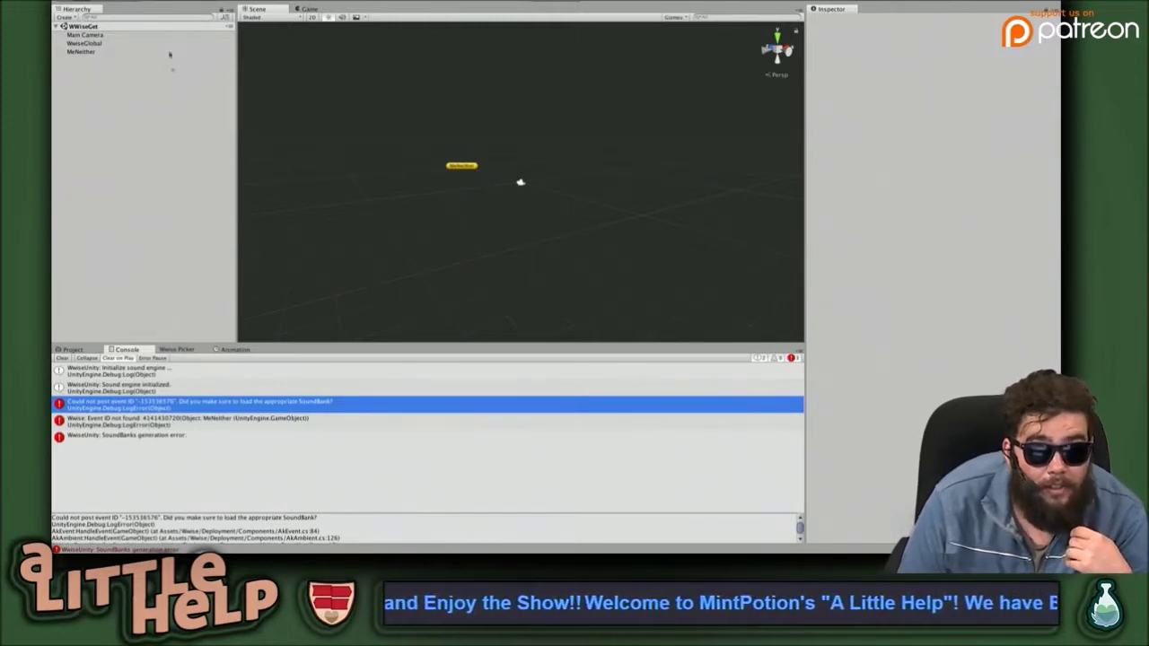
Reselect MeNeither and confirm its Ak Ambient Event Name remains Cheer.
{"action": "left_click", "coordinate": [468, 170]}
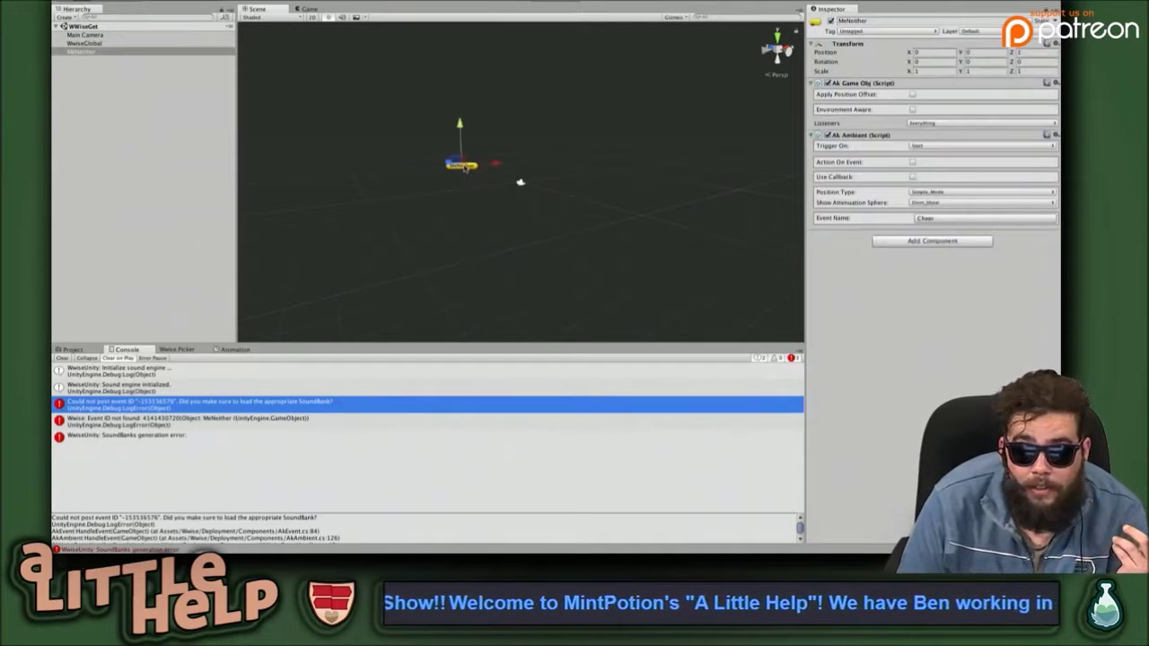
{"action": "left_click", "coordinate": [520, 184]}
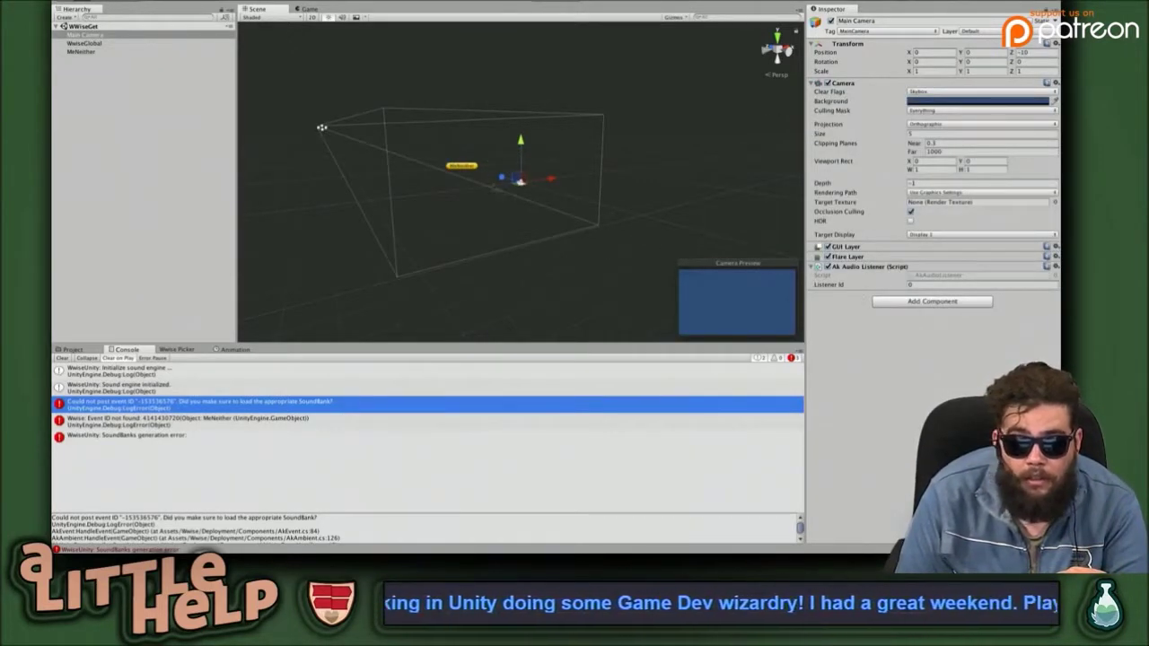
{"action": "left_click", "coordinate": [465, 165]}
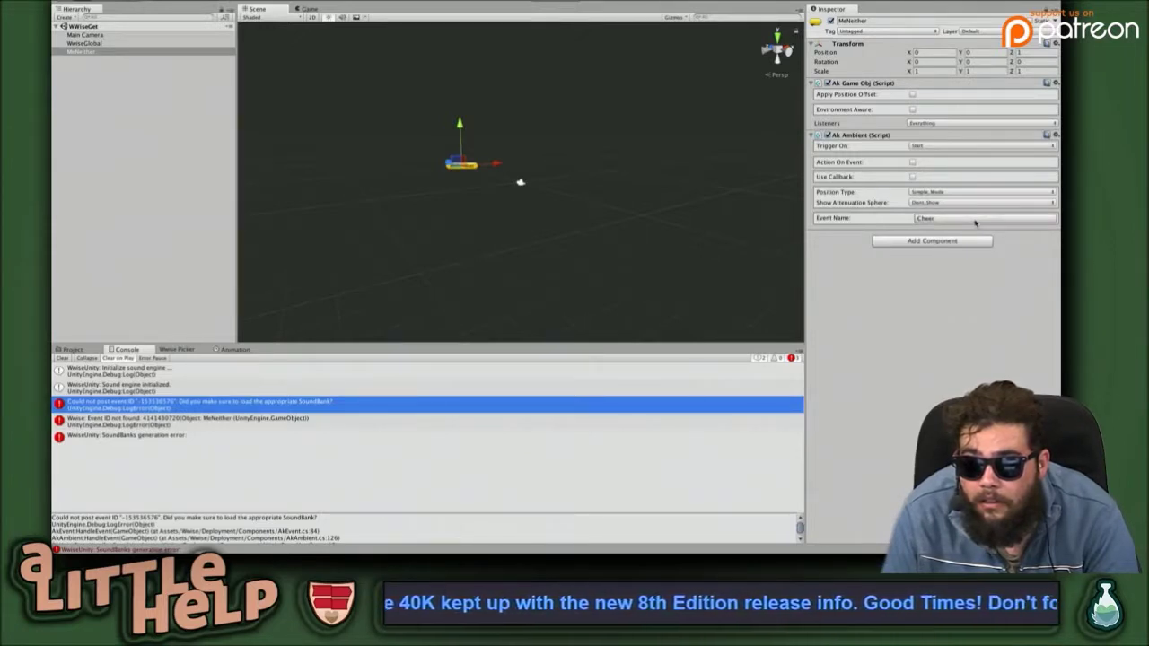
{"action": "left_click", "coordinate": [975, 221]}
{"action": "left_click", "coordinate": [975, 222]}
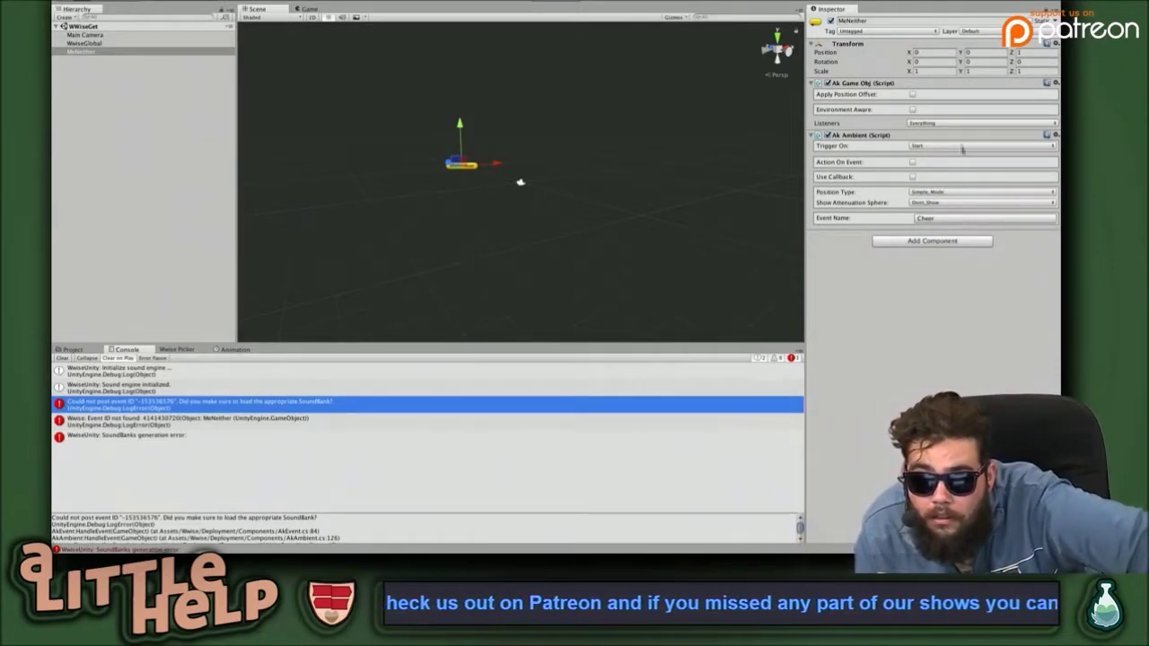
{"action": "key", "text": "super+Tab"}
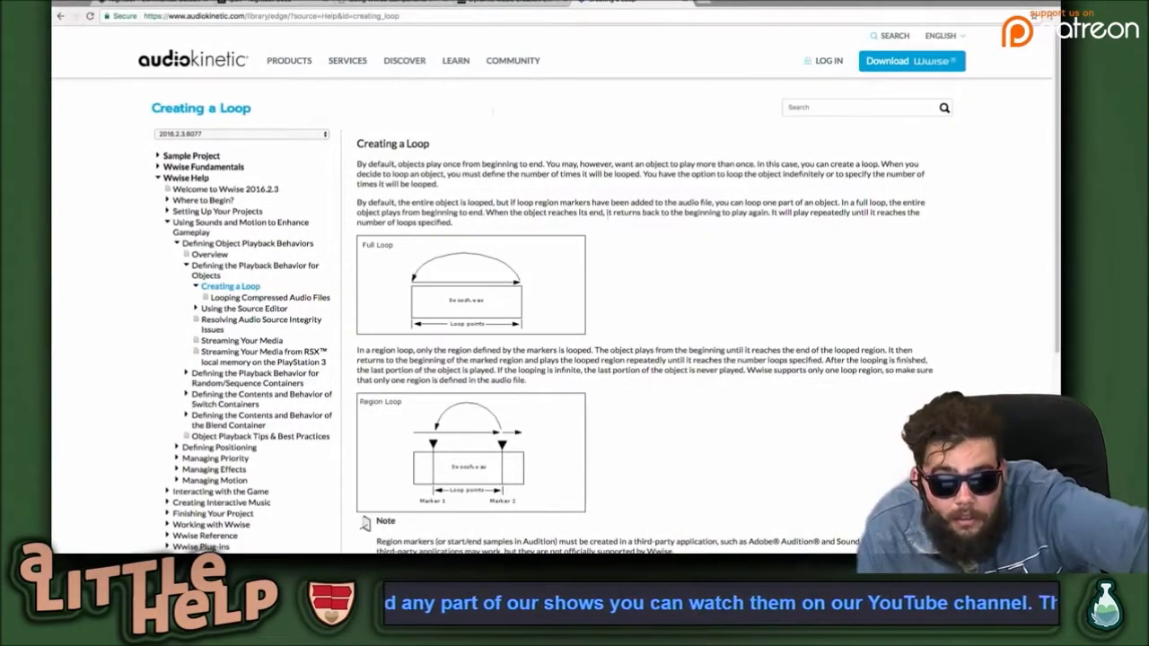
Revisit the Creating a Loop page, then scroll through the local Wwise Unity components documentation.
{"action": "left_click", "coordinate": [515, 9]}
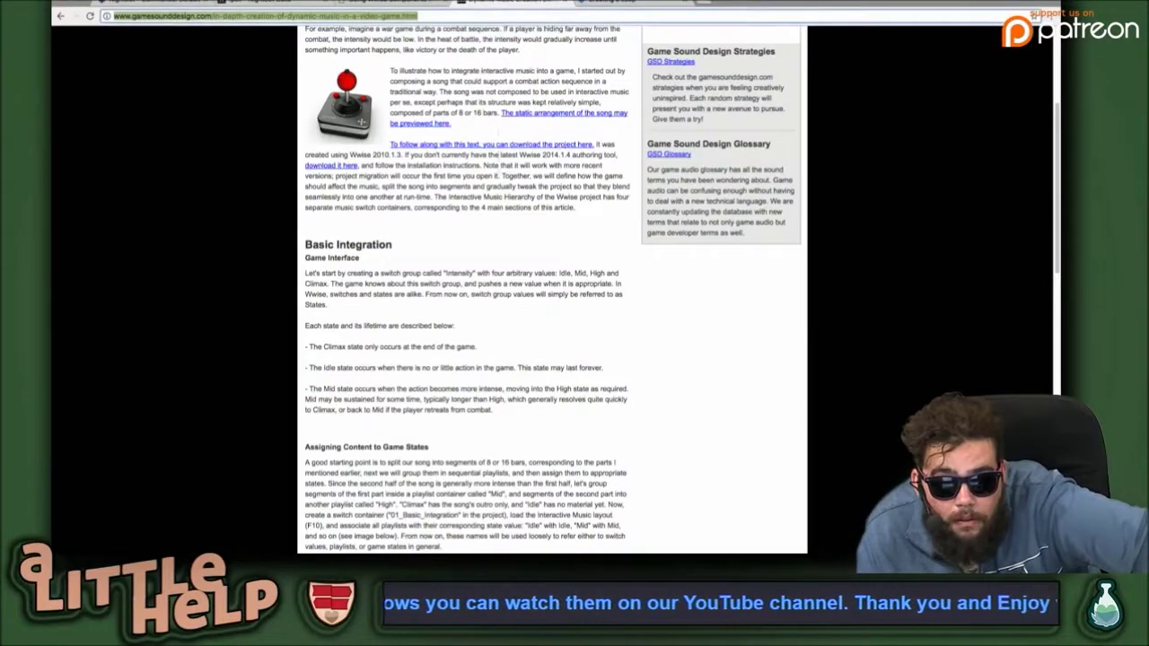
{"action": "left_click", "coordinate": [620, 4]}
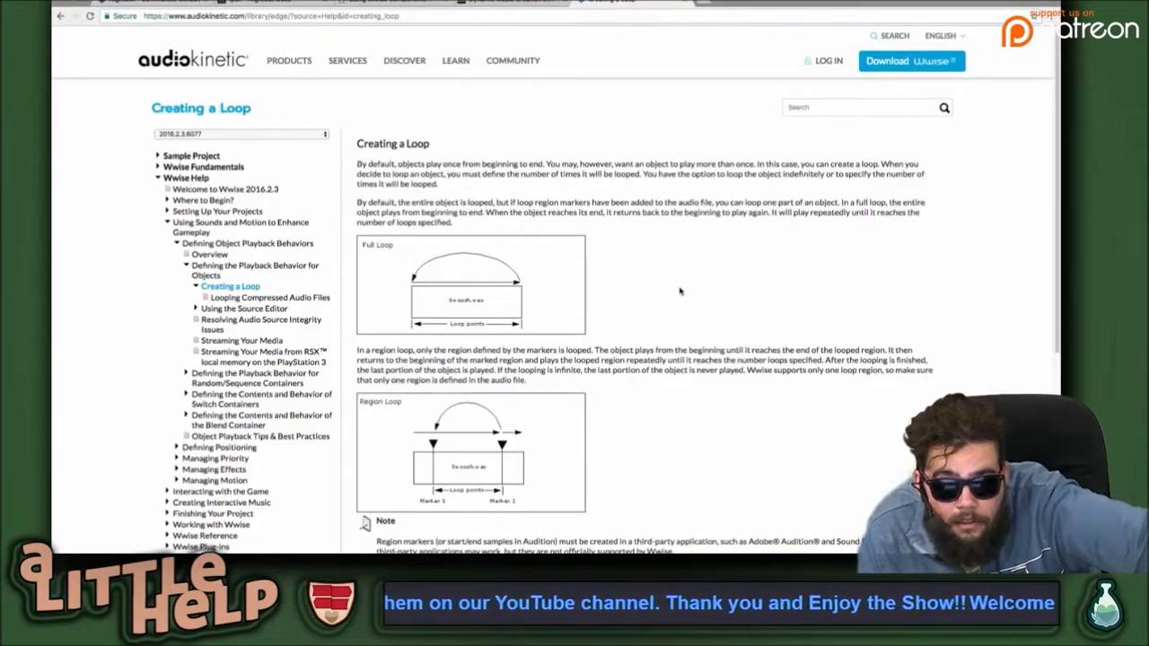
{"action": "scroll", "coordinate": [680, 291], "scroll_direction": "down", "scroll_amount": 1}
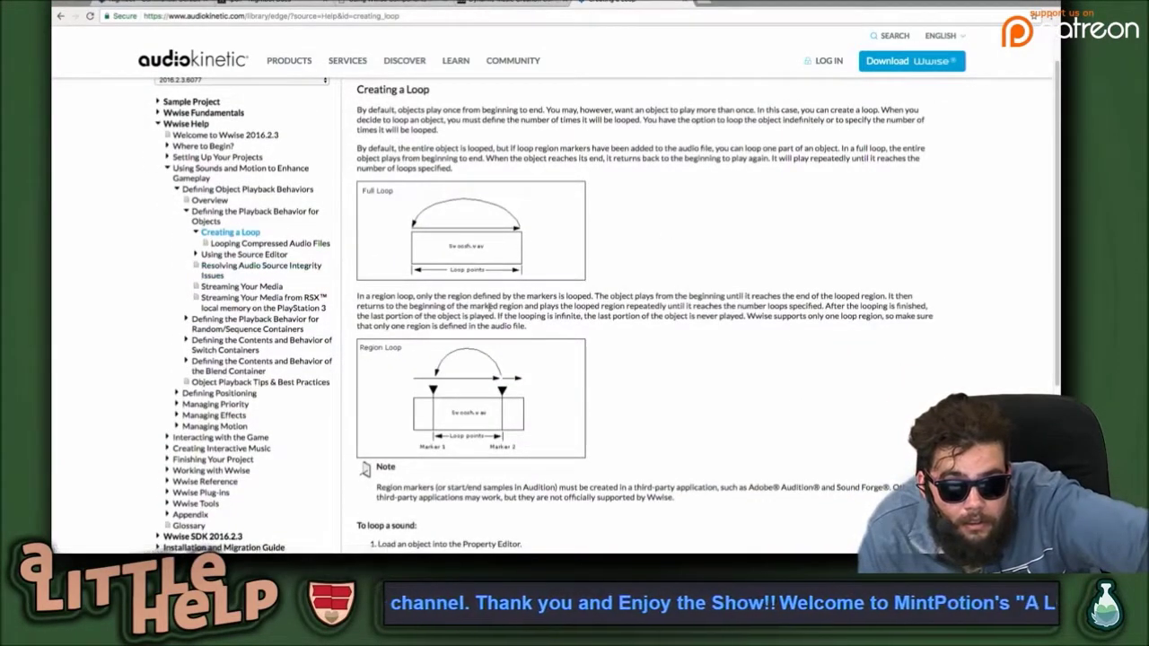
{"action": "mouse_move", "coordinate": [437, 65]}
{"action": "left_click", "coordinate": [395, 6]}
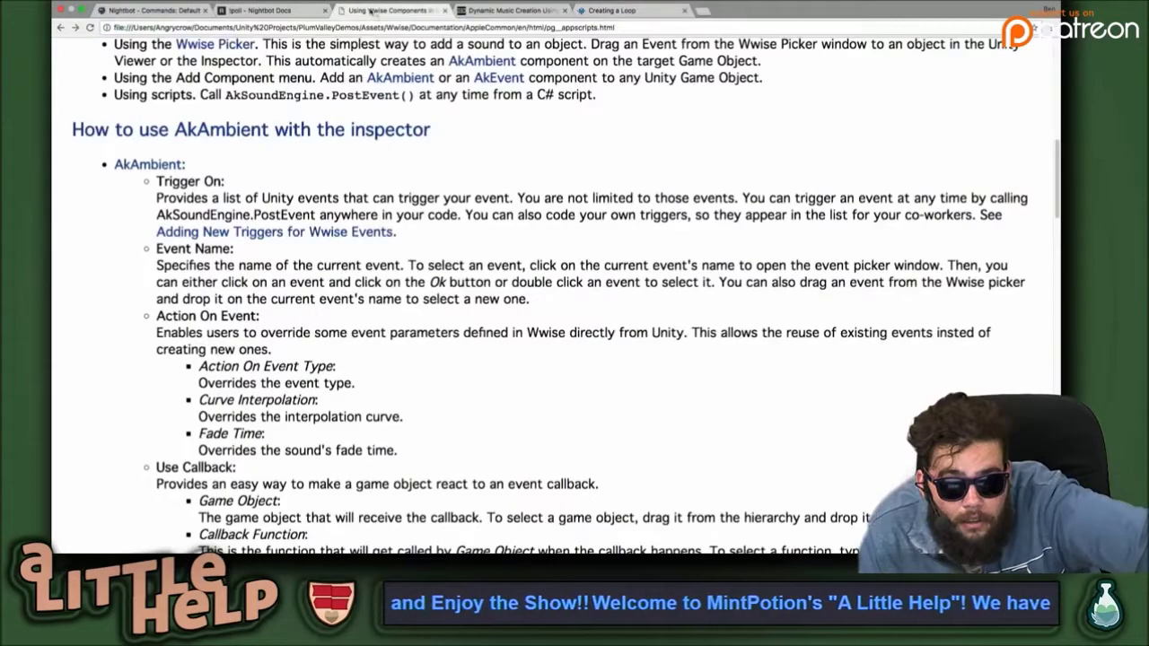
{"action": "scroll", "coordinate": [593, 228], "scroll_direction": "down", "scroll_amount": 1}
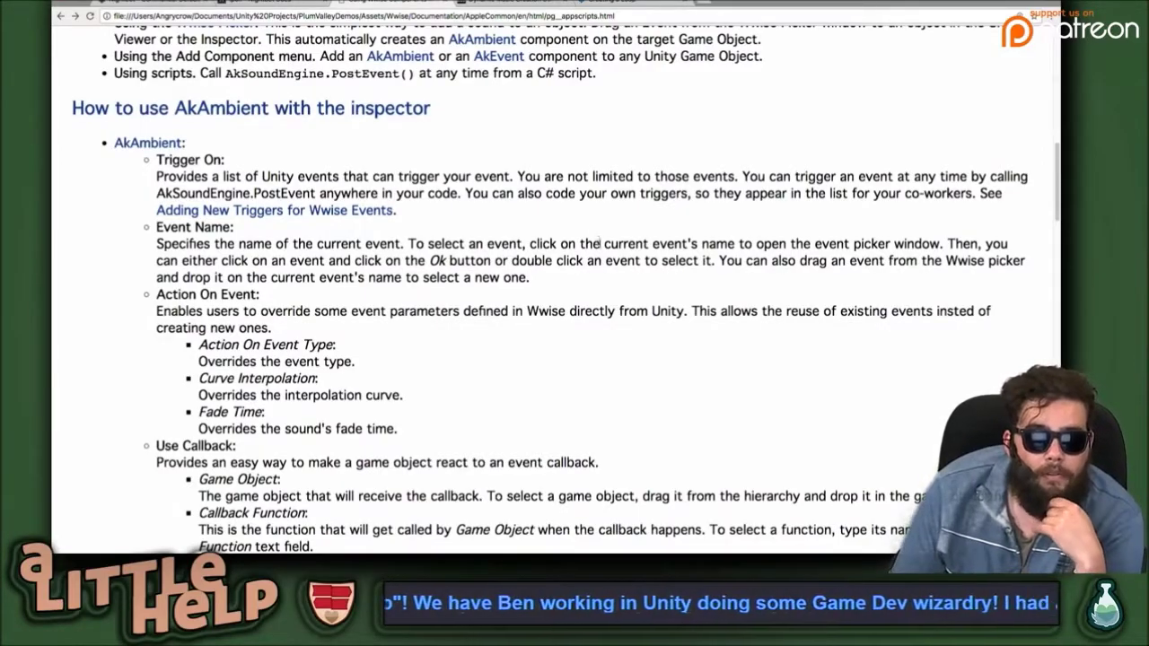
{"action": "scroll", "coordinate": [596, 243], "scroll_direction": "down", "scroll_amount": 15}
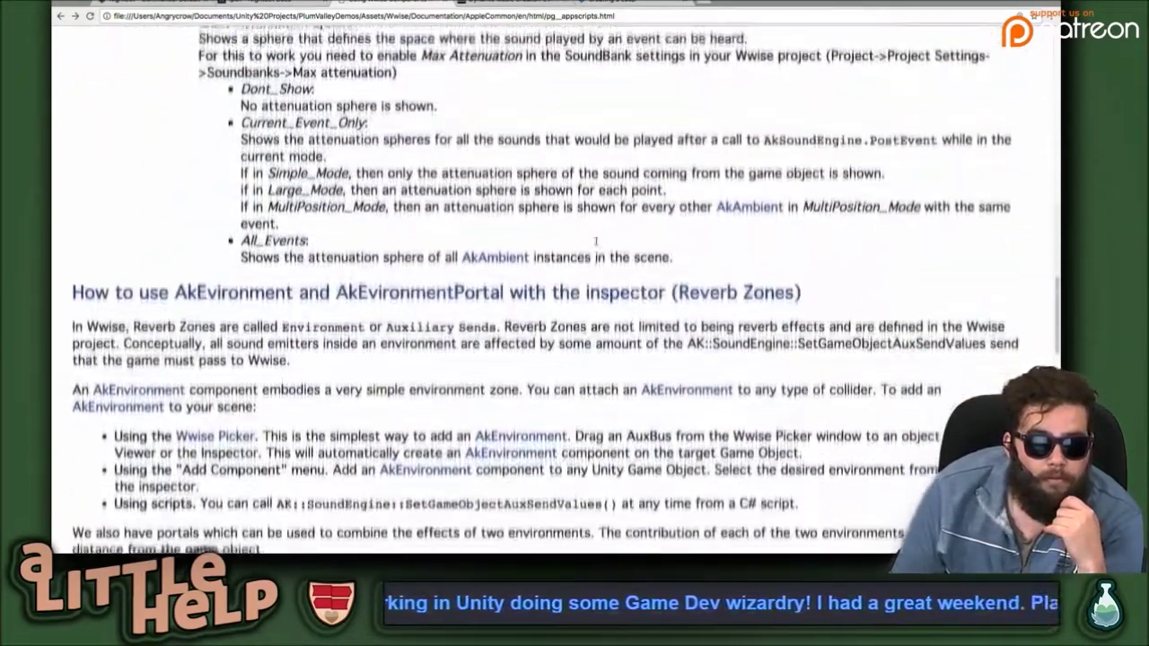
{"action": "scroll", "coordinate": [596, 241], "scroll_direction": "down", "scroll_amount": 5}
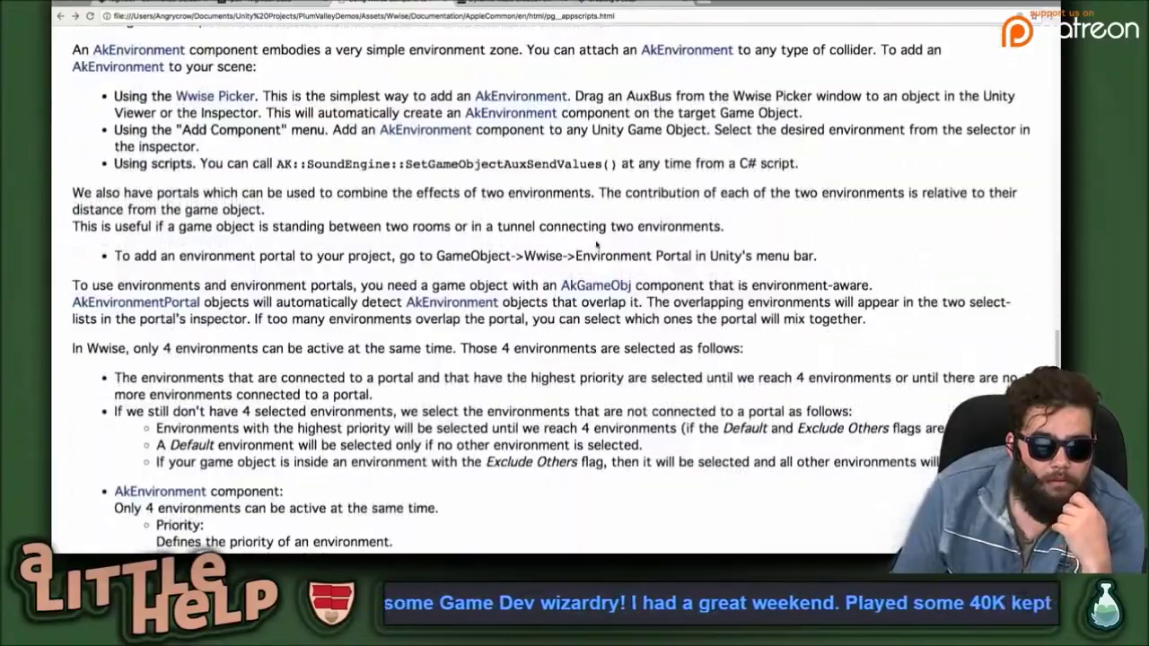
{"action": "scroll", "coordinate": [596, 244], "scroll_direction": "up", "scroll_amount": 20}
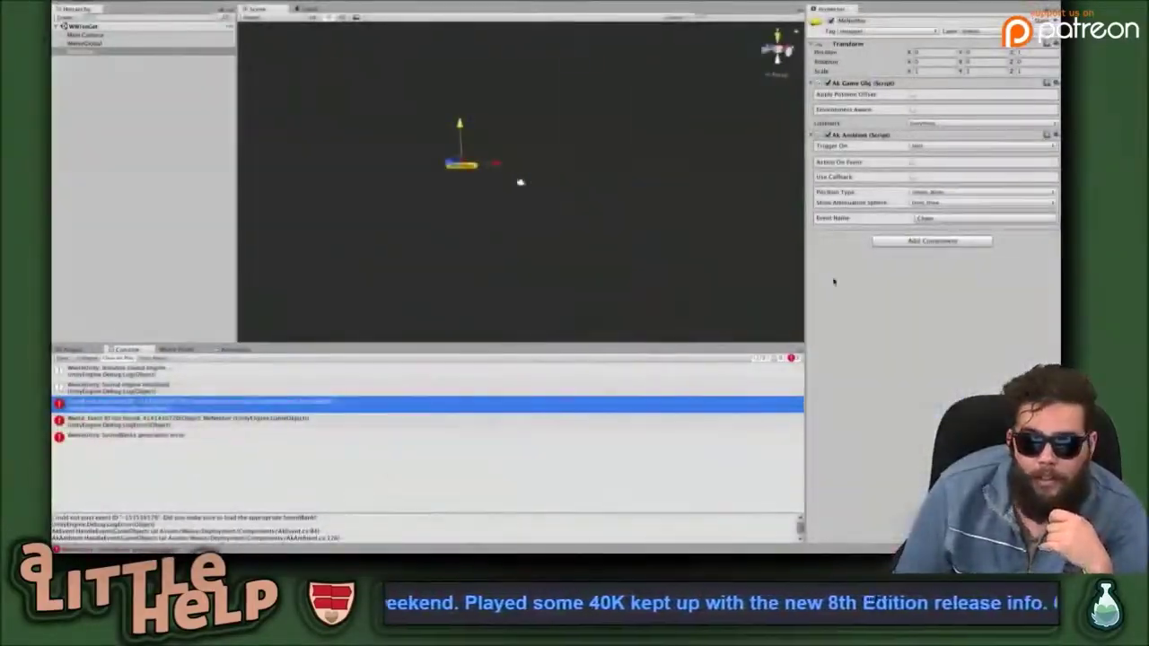
Set Ak Ambient's Trigger On to Everything and look at the Use Other Object option.
{"action": "left_click", "coordinate": [943, 146]}
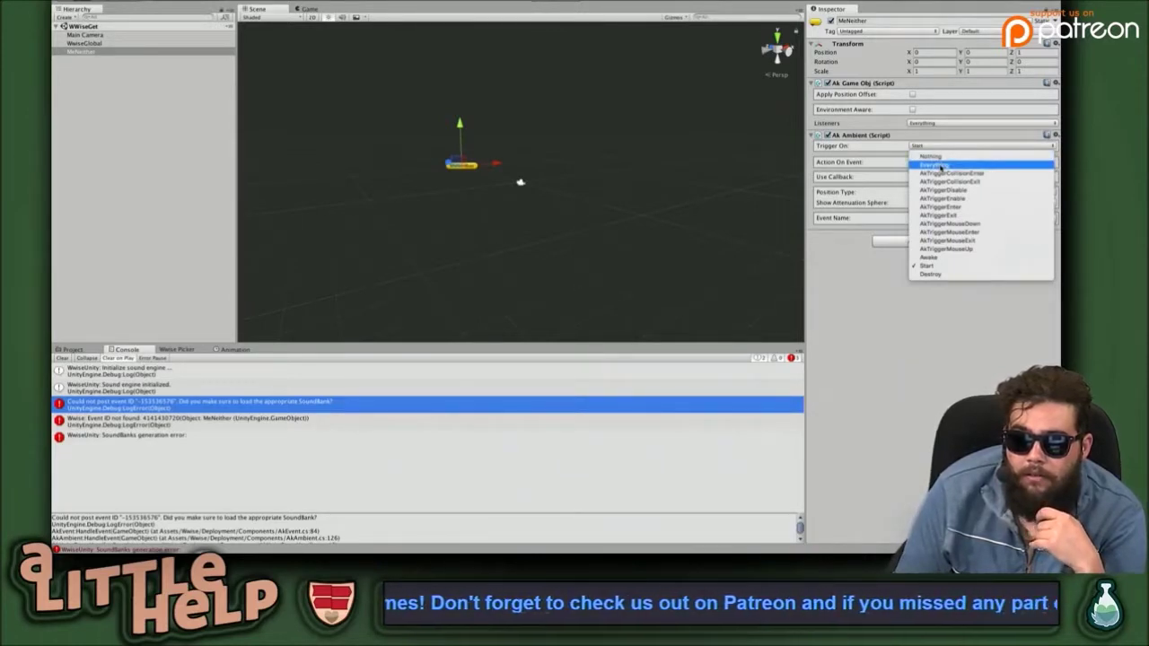
{"action": "left_click", "coordinate": [934, 165]}
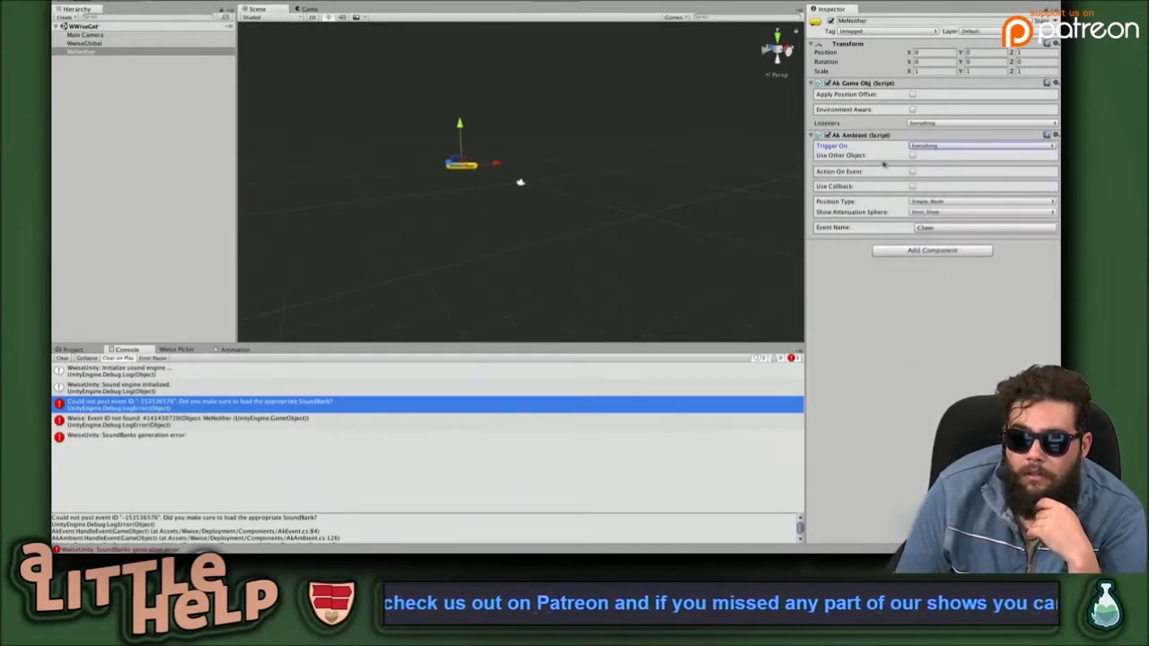
{"action": "left_click", "coordinate": [912, 157]}
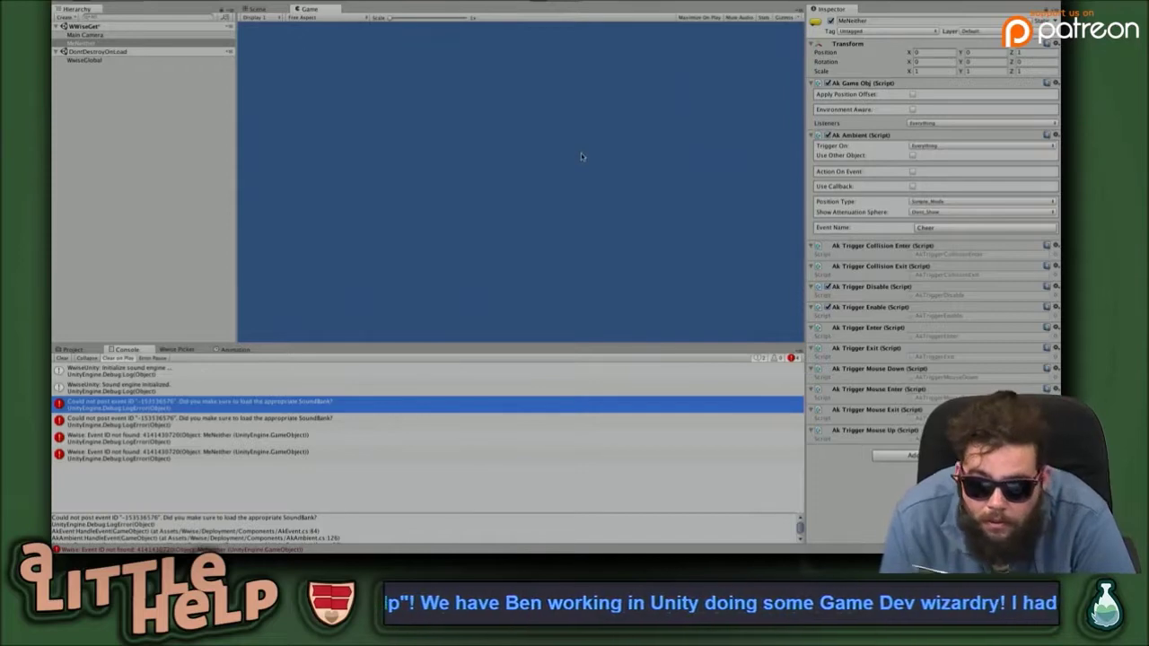
Stop Play mode and change Ak Ambient's Trigger On from Everything to only Start.
{"action": "key", "text": "ctrl+p"}
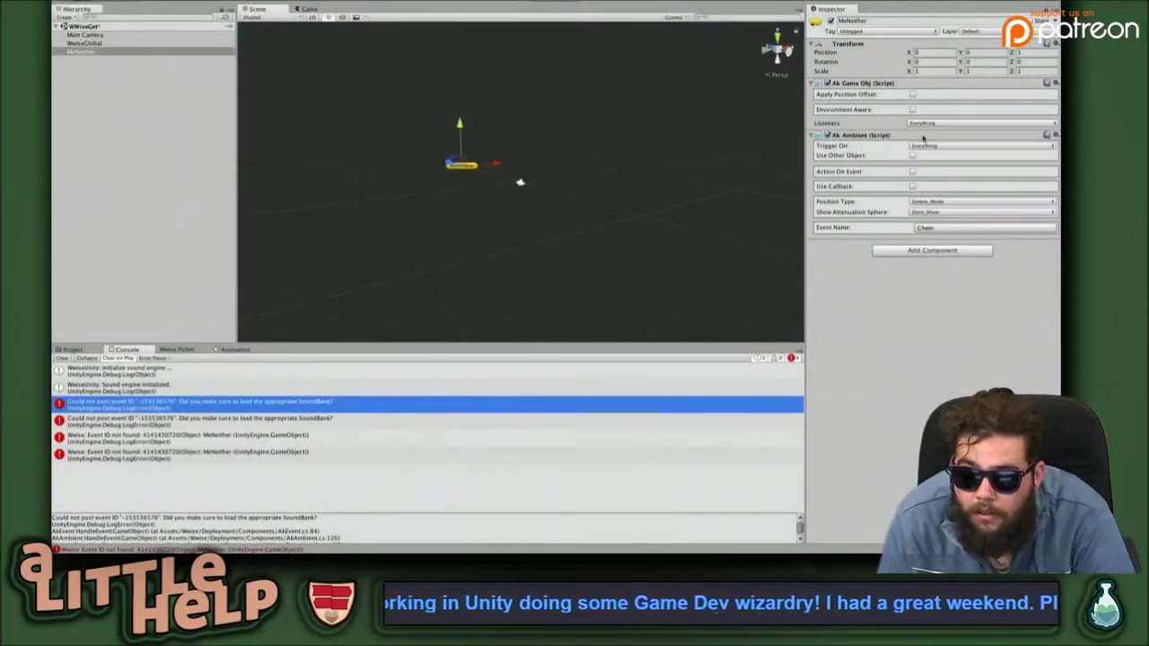
{"action": "left_click", "coordinate": [925, 145]}
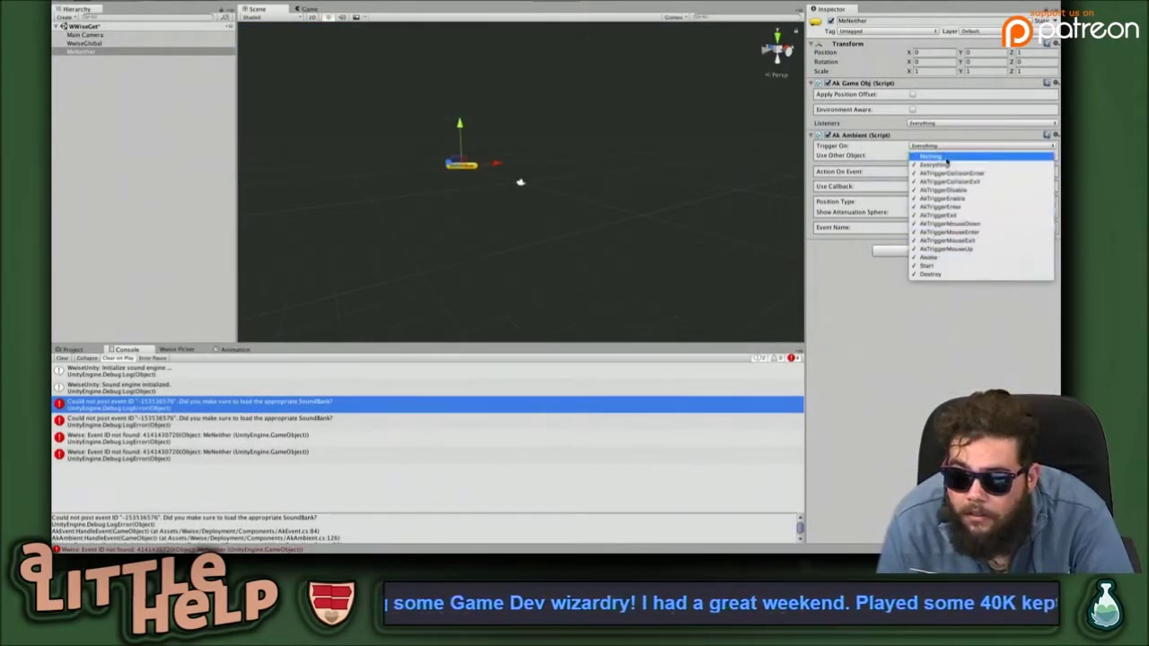
{"action": "left_click", "coordinate": [947, 157]}
{"action": "left_click", "coordinate": [955, 145]}
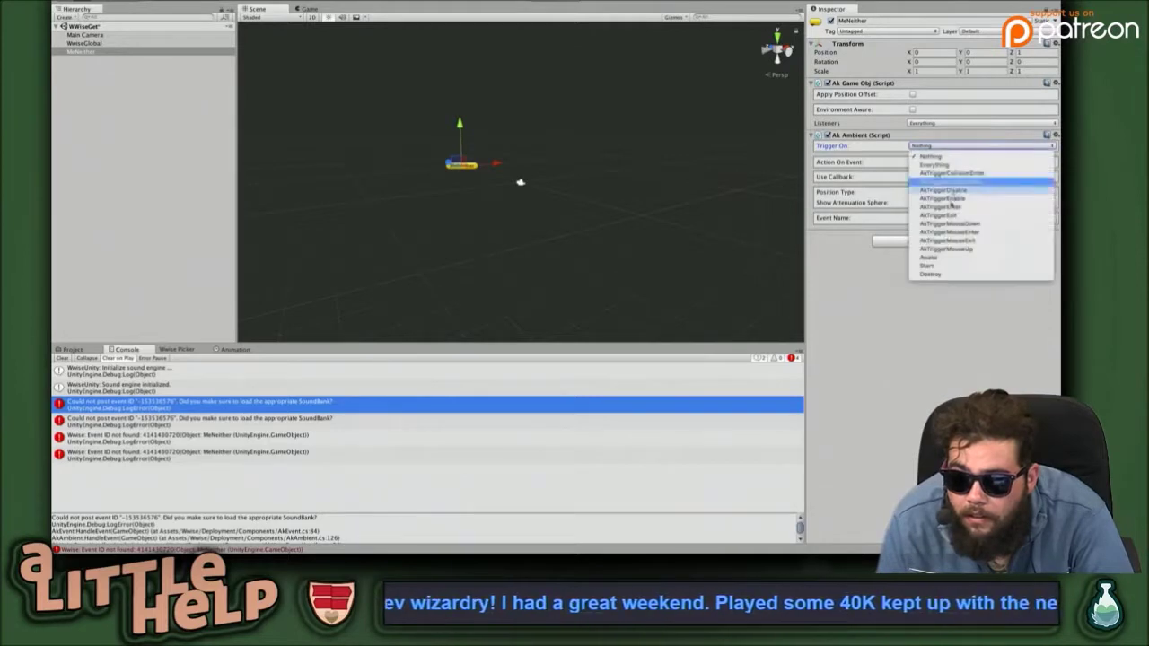
{"action": "left_click", "coordinate": [939, 265]}
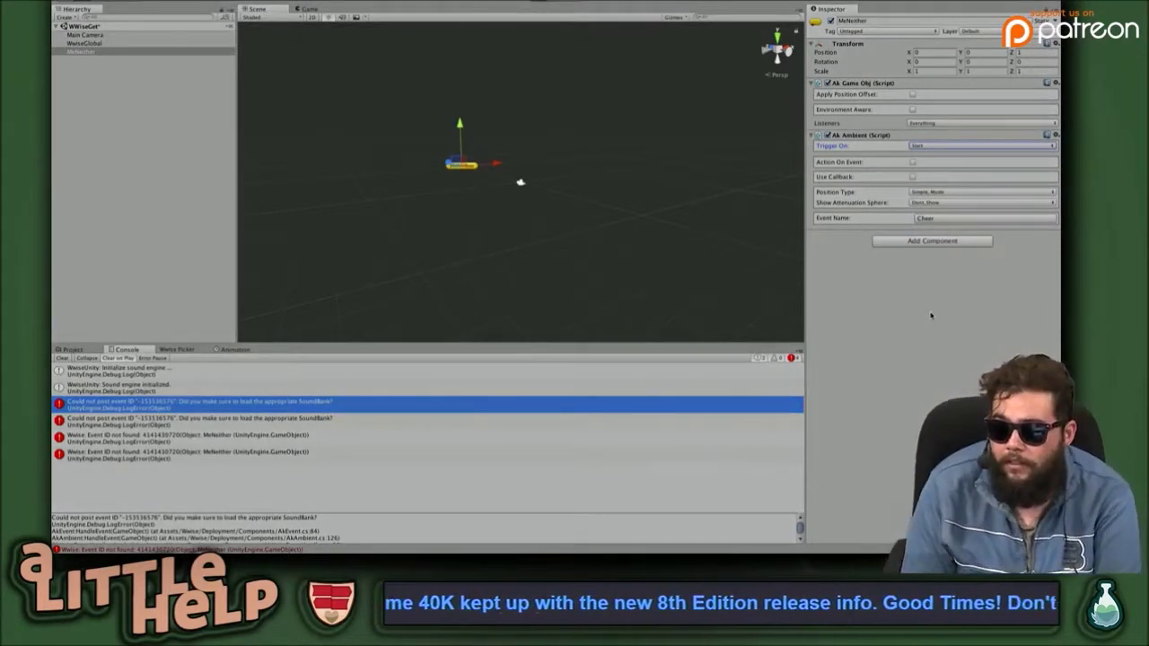
Test the Cheer sound in Play mode, then select SoundBanks in the Wwise Picker tree.
{"action": "key", "text": "super+p"}
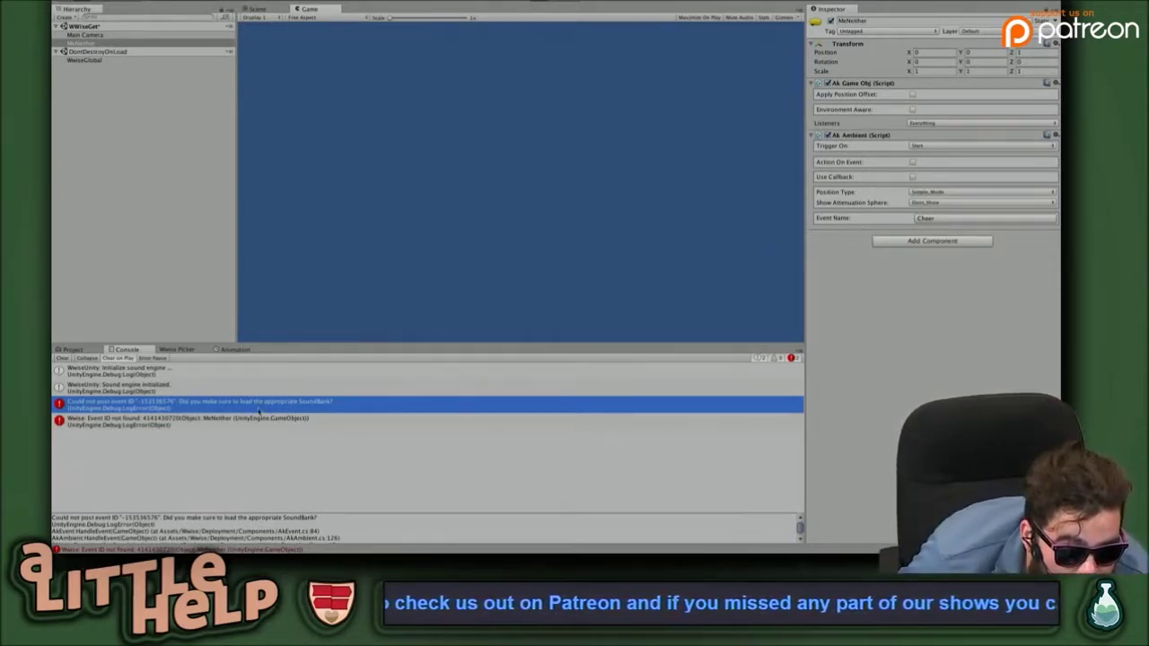
{"action": "key", "text": "super+p"}
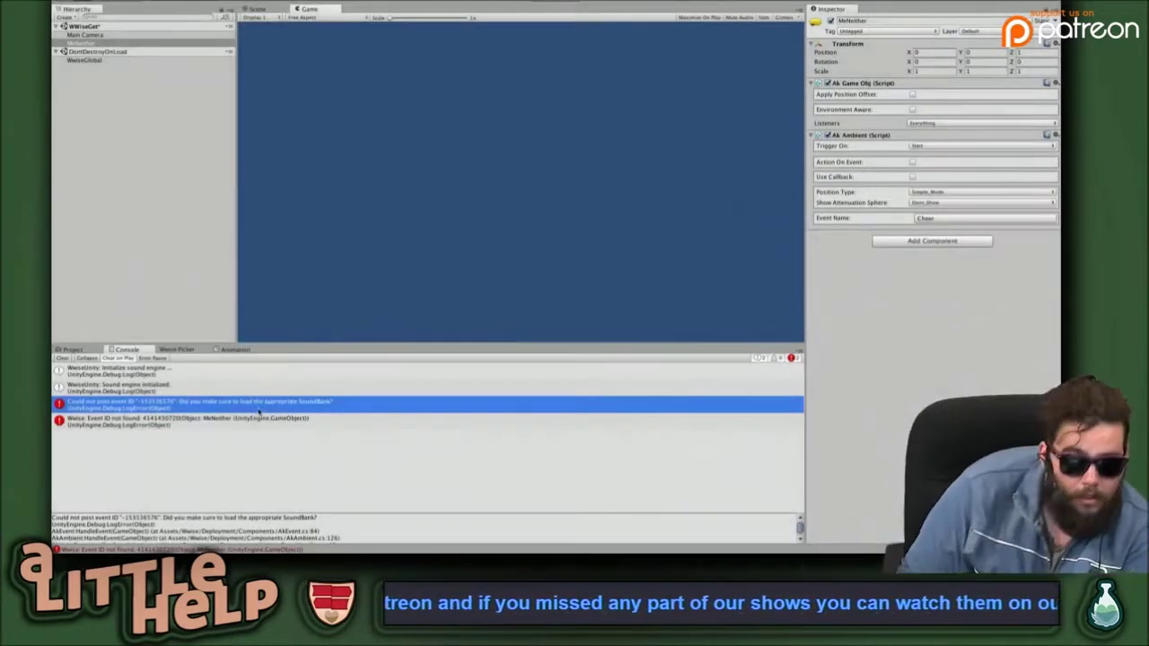
{"action": "left_click", "coordinate": [184, 350]}
{"action": "left_click", "coordinate": [102, 444]}
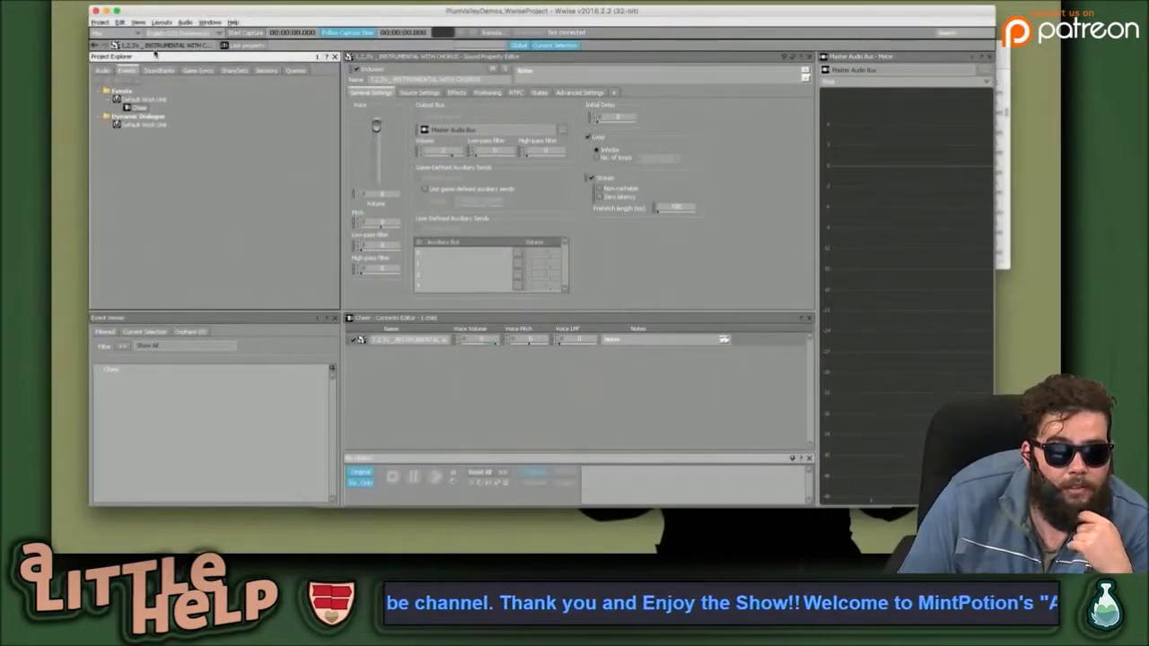
Add a child SoundBank named 'MultiAudio' to the SoundBanks tab's Default Work Unit.
{"action": "left_click", "coordinate": [158, 70]}
{"action": "left_click", "coordinate": [139, 98]}
{"action": "right_click", "coordinate": [159, 102]}
{"action": "mouse_move", "coordinate": [180, 110]}
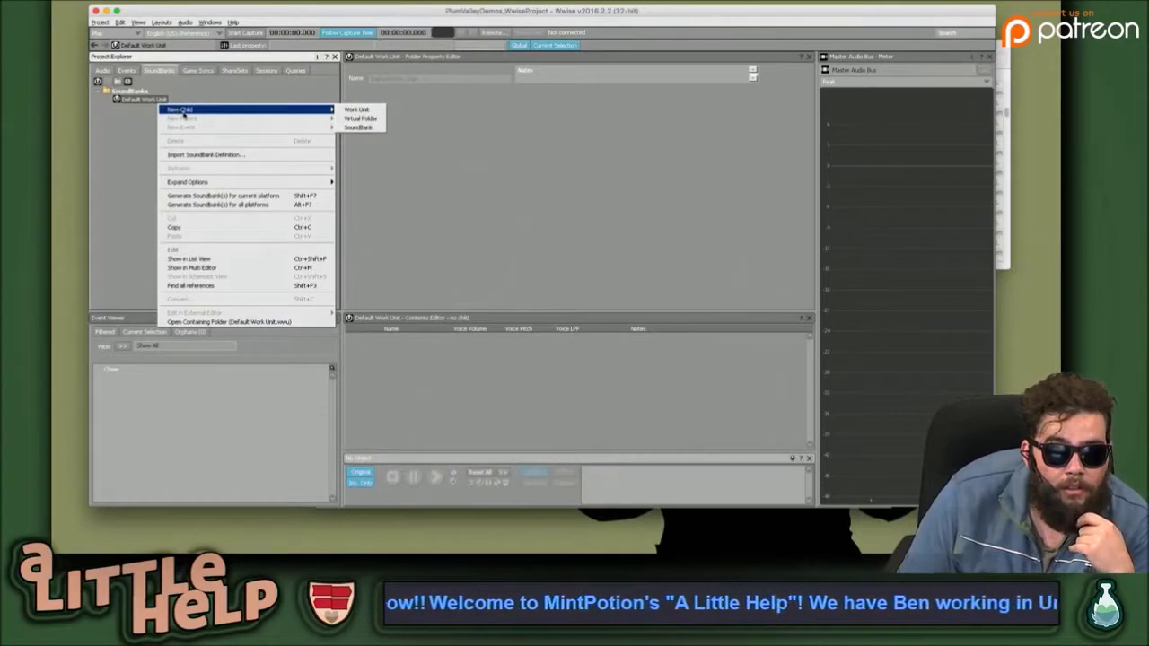
{"action": "left_click", "coordinate": [360, 127]}
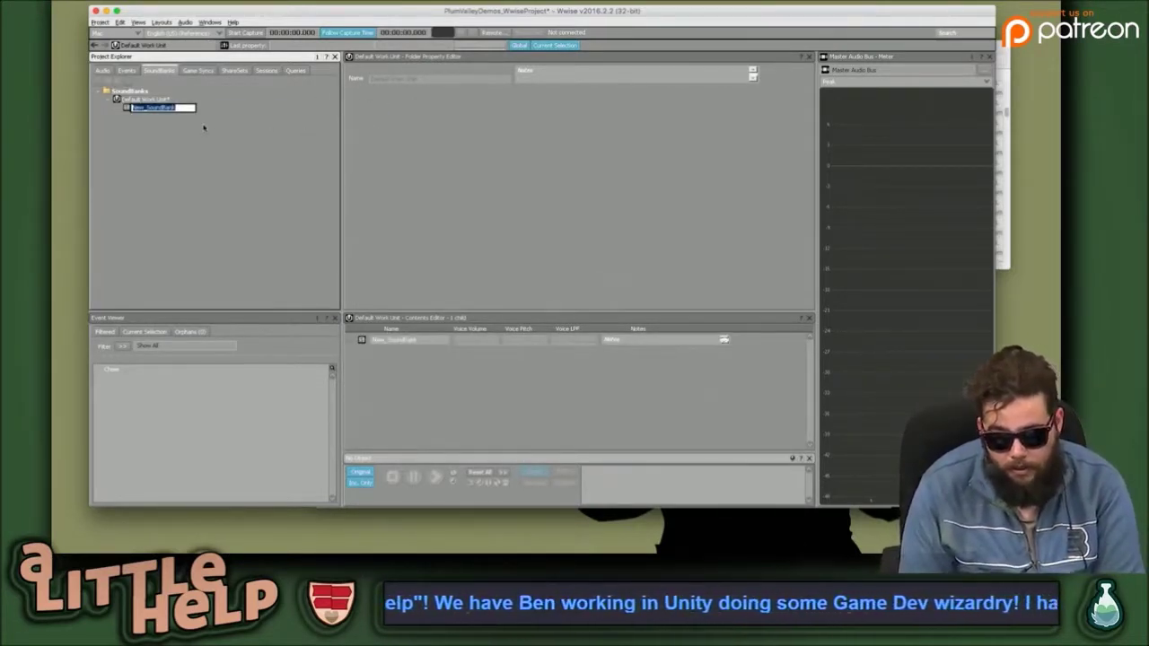
{"action": "type", "text": "MultiAudio"}
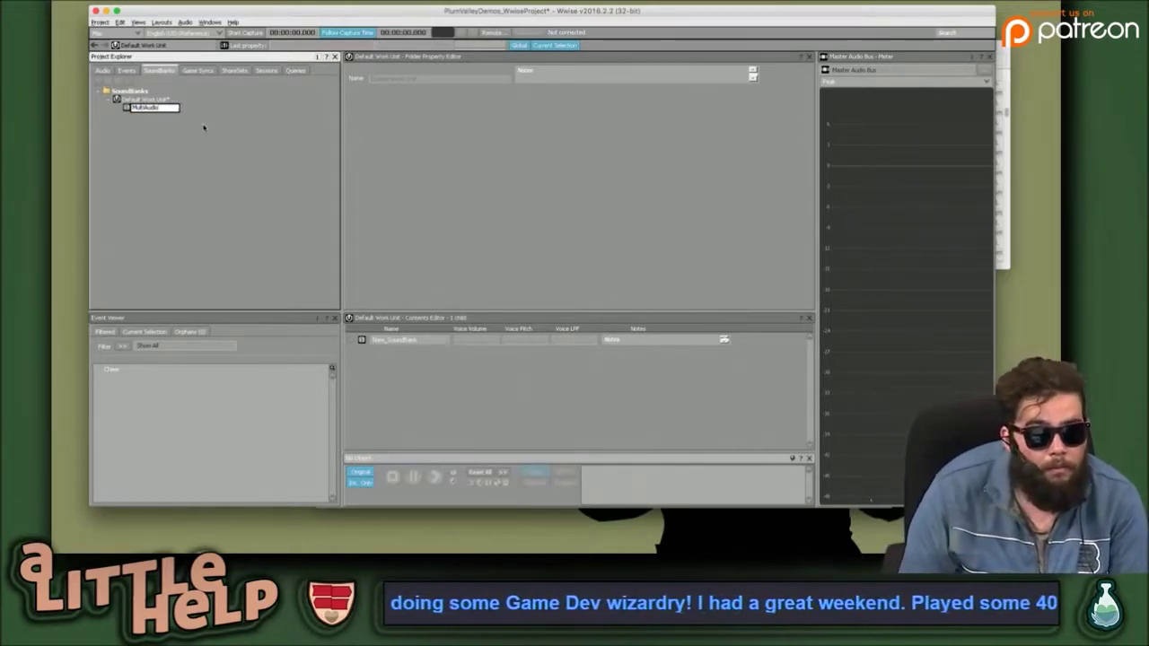
{"action": "key", "text": "Return"}
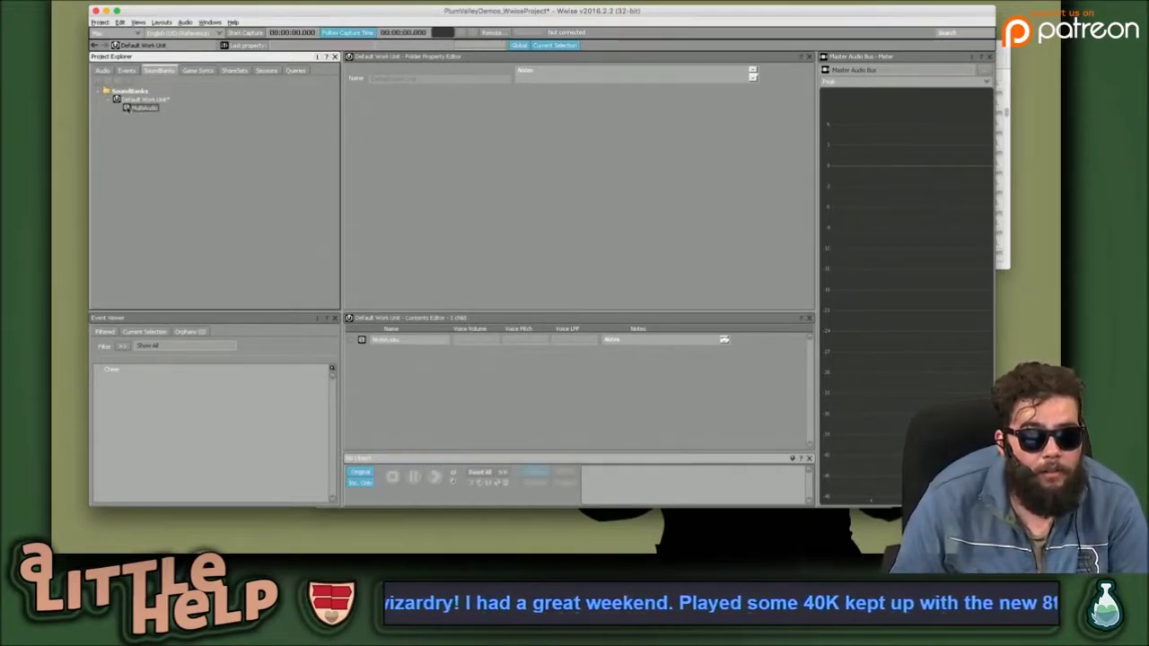
{"action": "left_click_drag", "start_coordinate": [363, 18], "coordinate": [364, 123]}
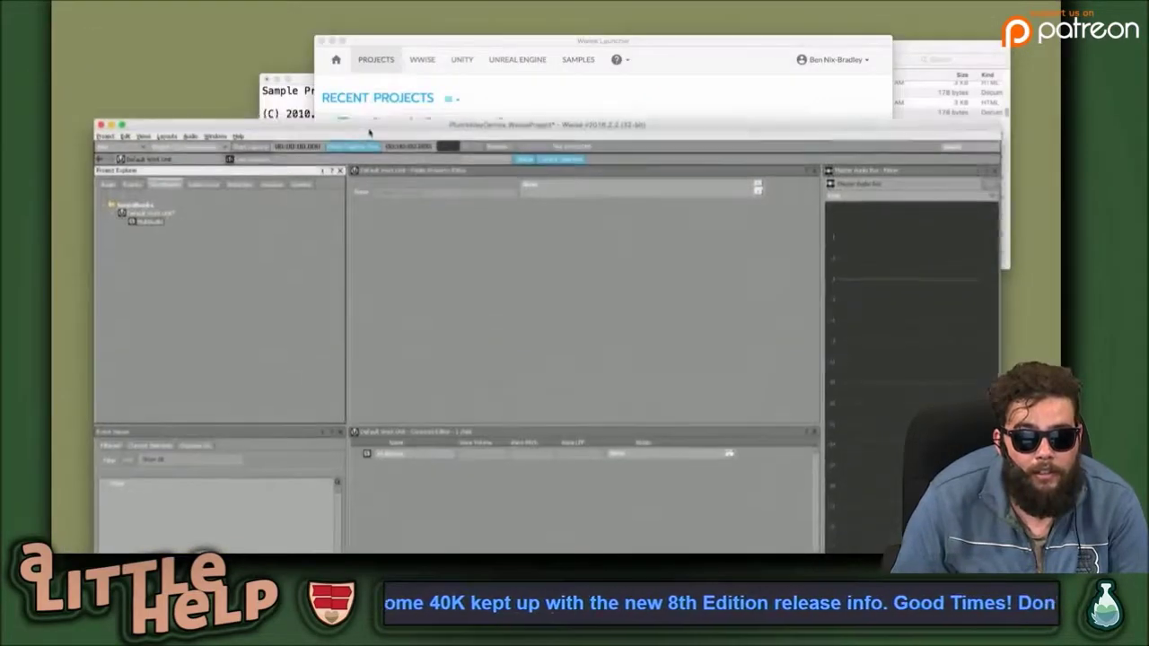
Bring the Wwise project window to the front and move it up over the launcher.
{"action": "key", "text": "ctrl+Up"}
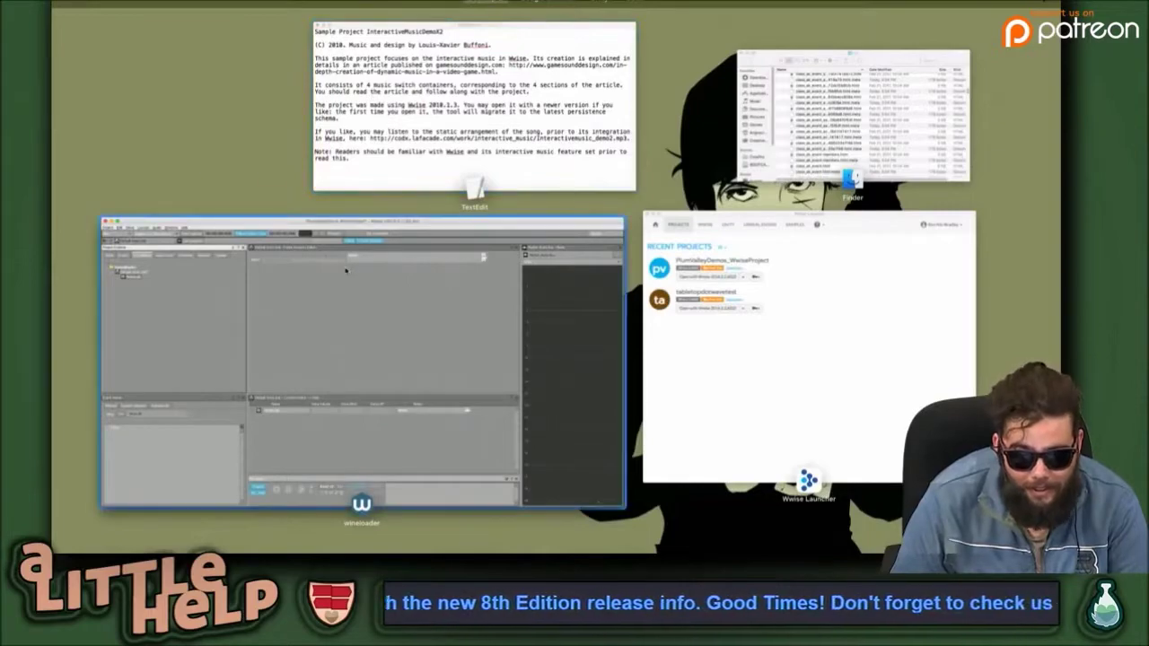
{"action": "left_click", "coordinate": [314, 256]}
{"action": "key", "text": "ctrl+Up"}
{"action": "left_click_drag", "start_coordinate": [790, 341], "coordinate": [669, 446]}
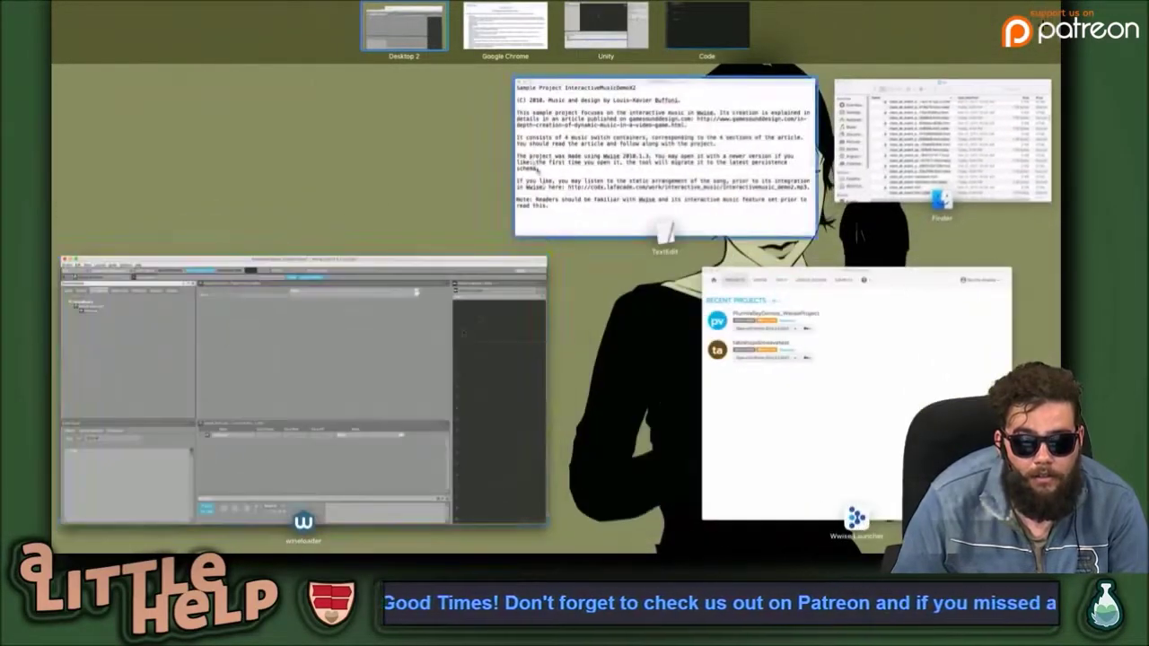
{"action": "left_click", "coordinate": [437, 354]}
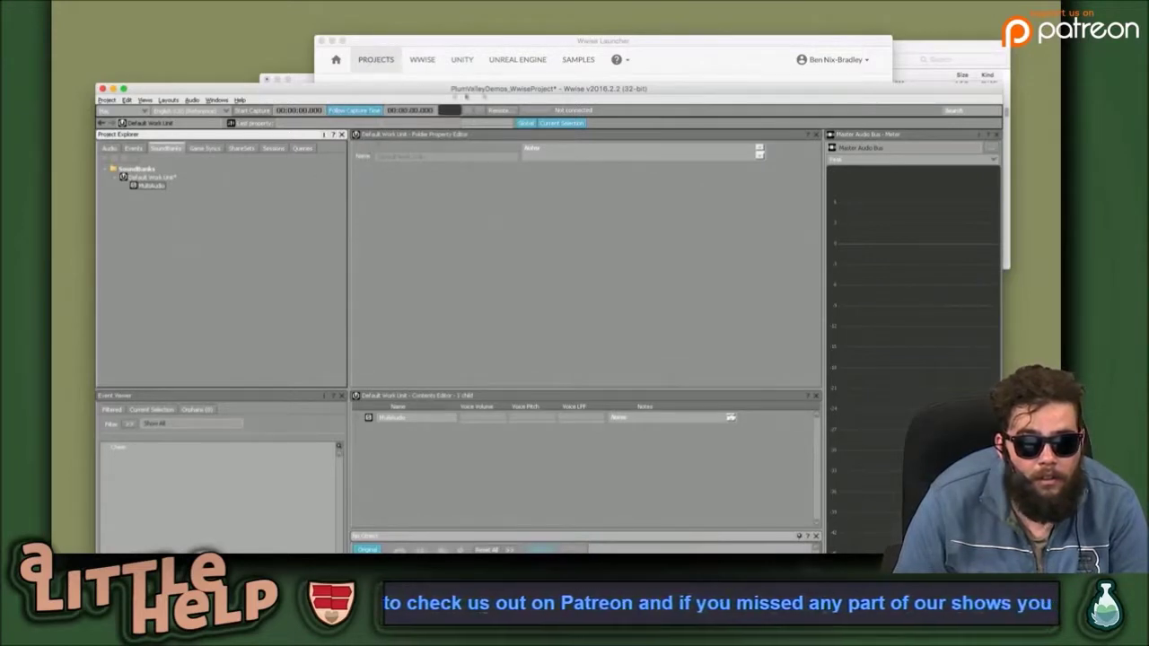
{"action": "left_click", "coordinate": [565, 231]}
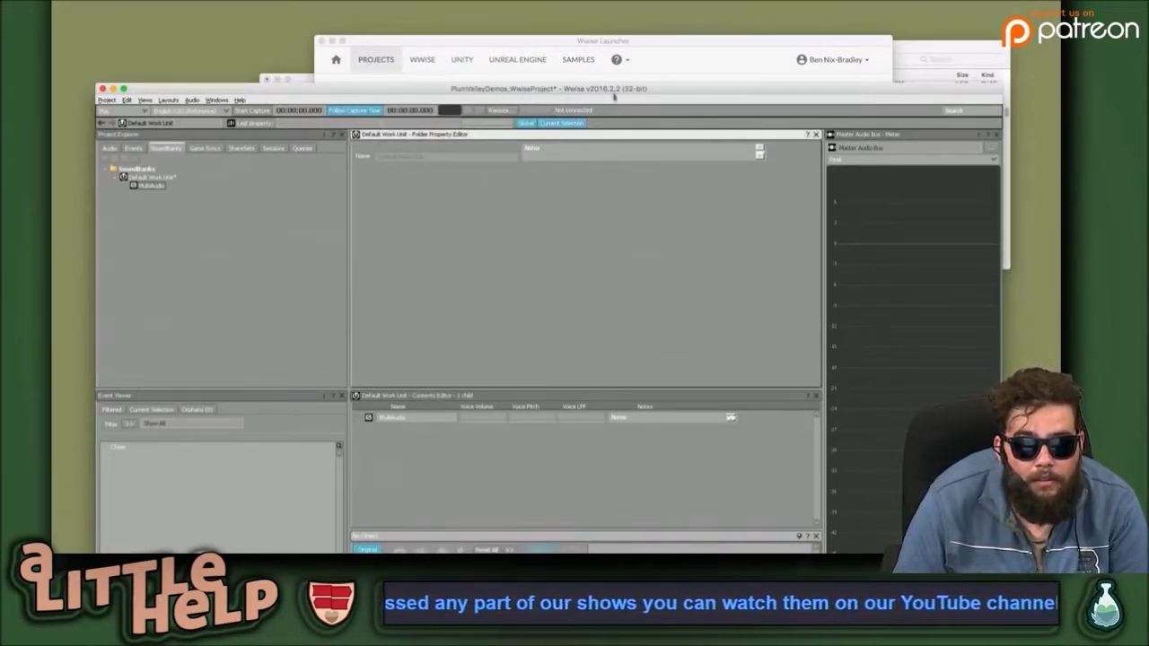
{"action": "left_click_drag", "start_coordinate": [616, 90], "coordinate": [619, 9]}
Select the MultiAudio SoundBank and open the Cheer event in the editor.
{"action": "left_click", "coordinate": [160, 97]}
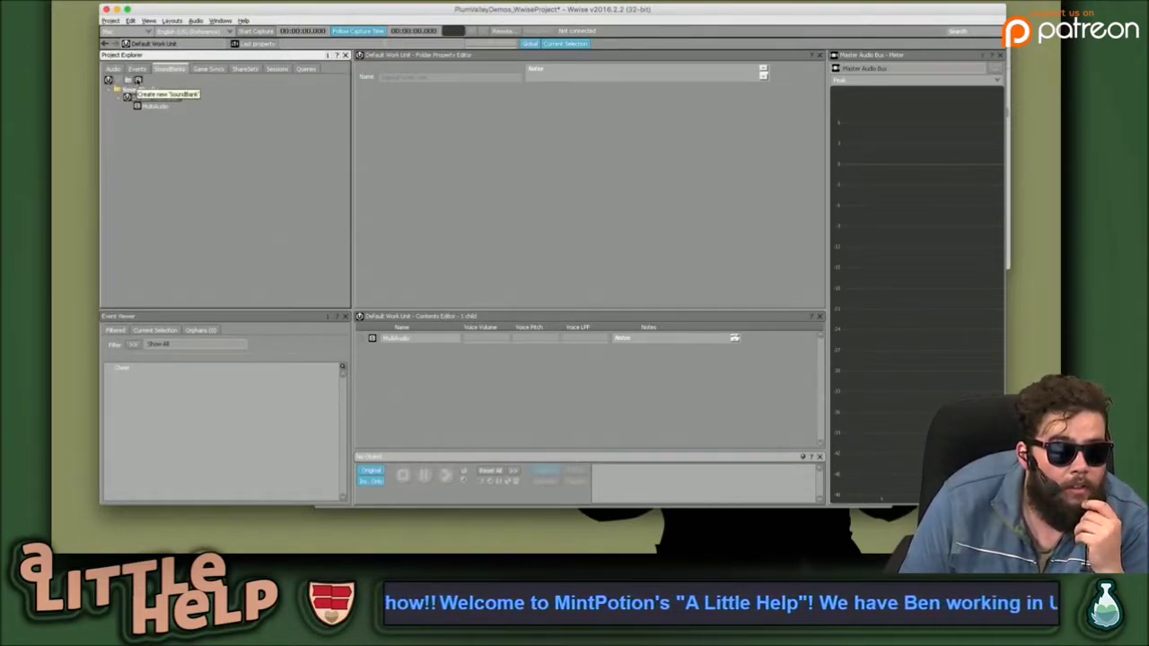
{"action": "left_click", "coordinate": [143, 106]}
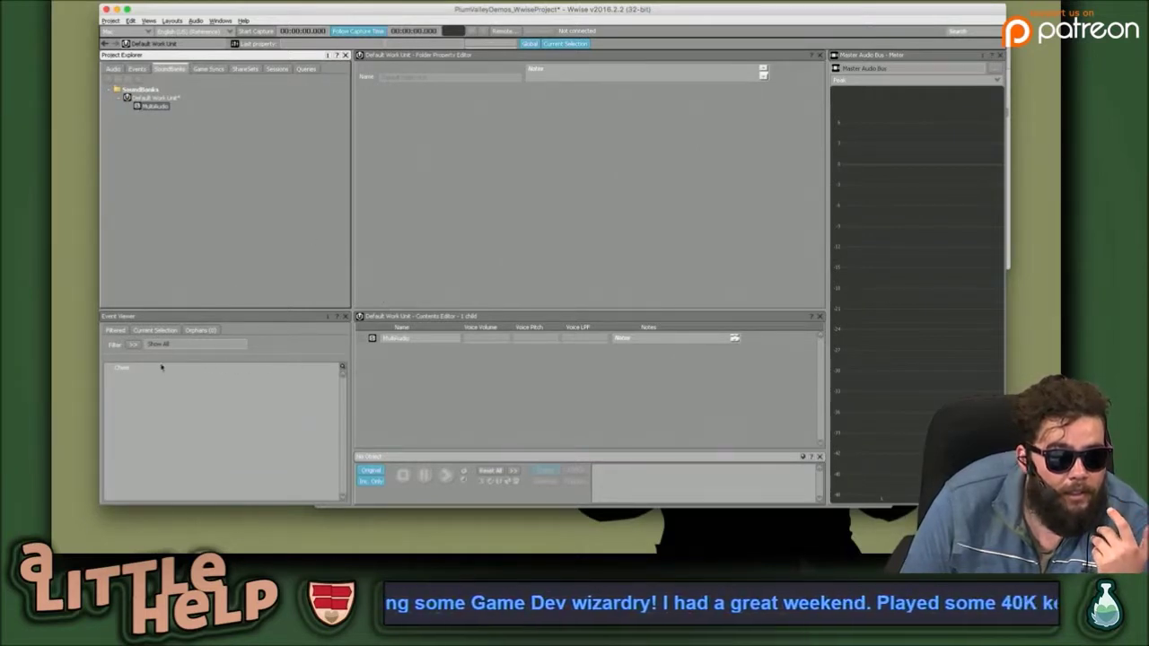
{"action": "left_click", "coordinate": [124, 368]}
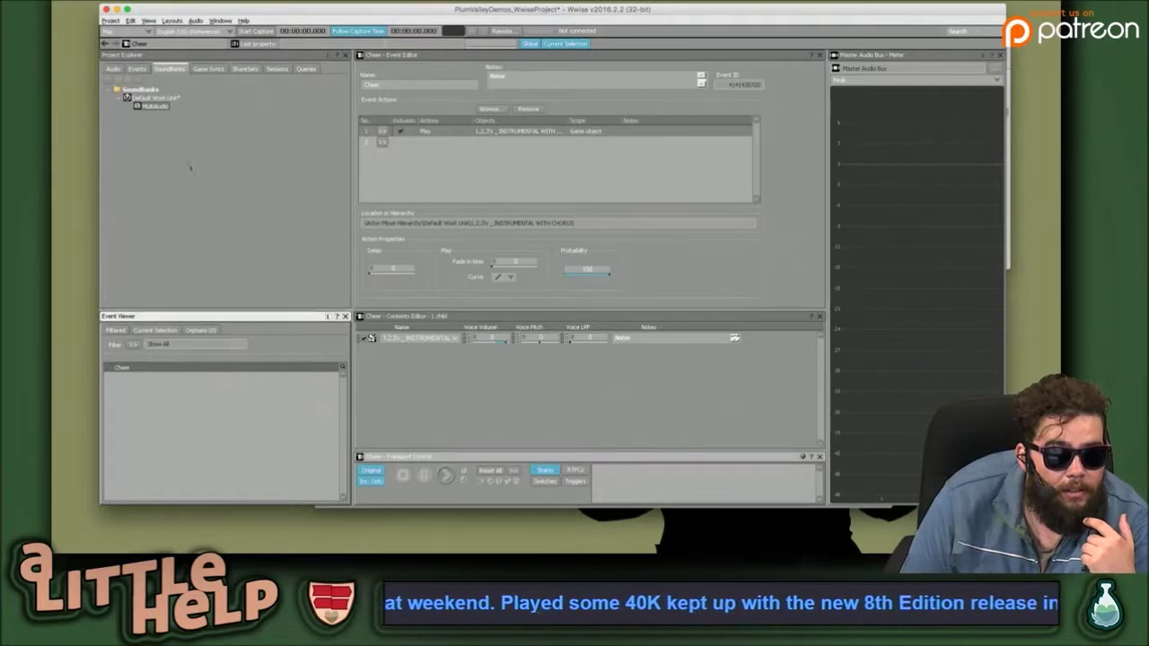
Generate the MultiAudio SoundBank for the current platform.
{"action": "left_click", "coordinate": [176, 141]}
{"action": "left_click", "coordinate": [137, 105]}
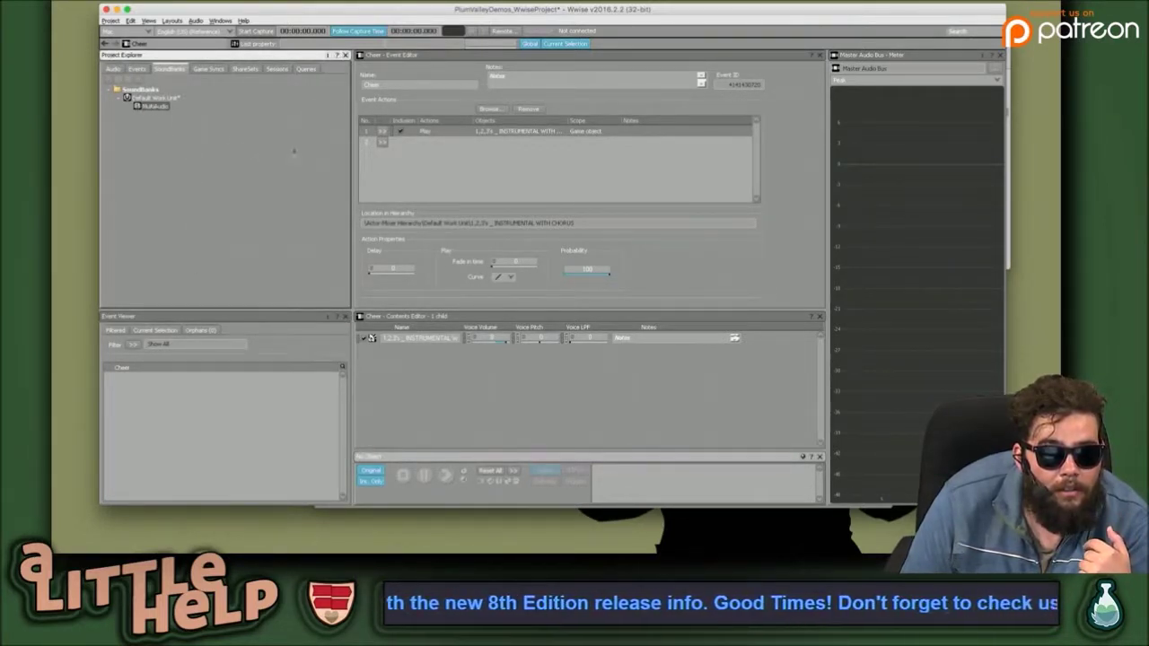
{"action": "right_click", "coordinate": [157, 106]}
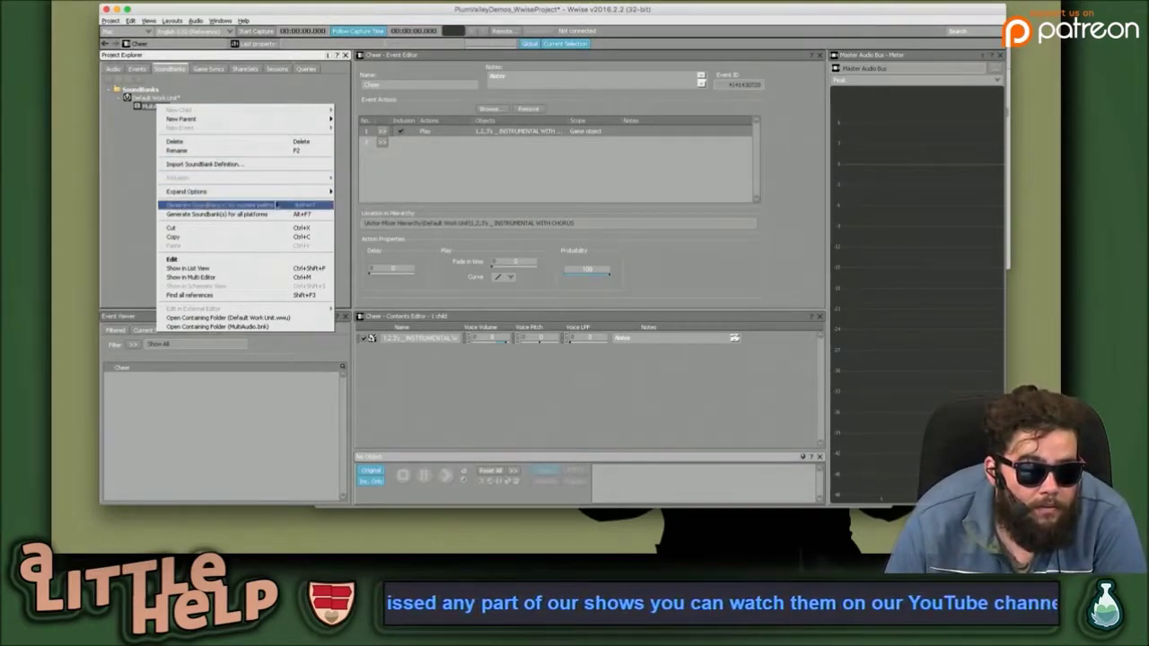
{"action": "left_click", "coordinate": [275, 209]}
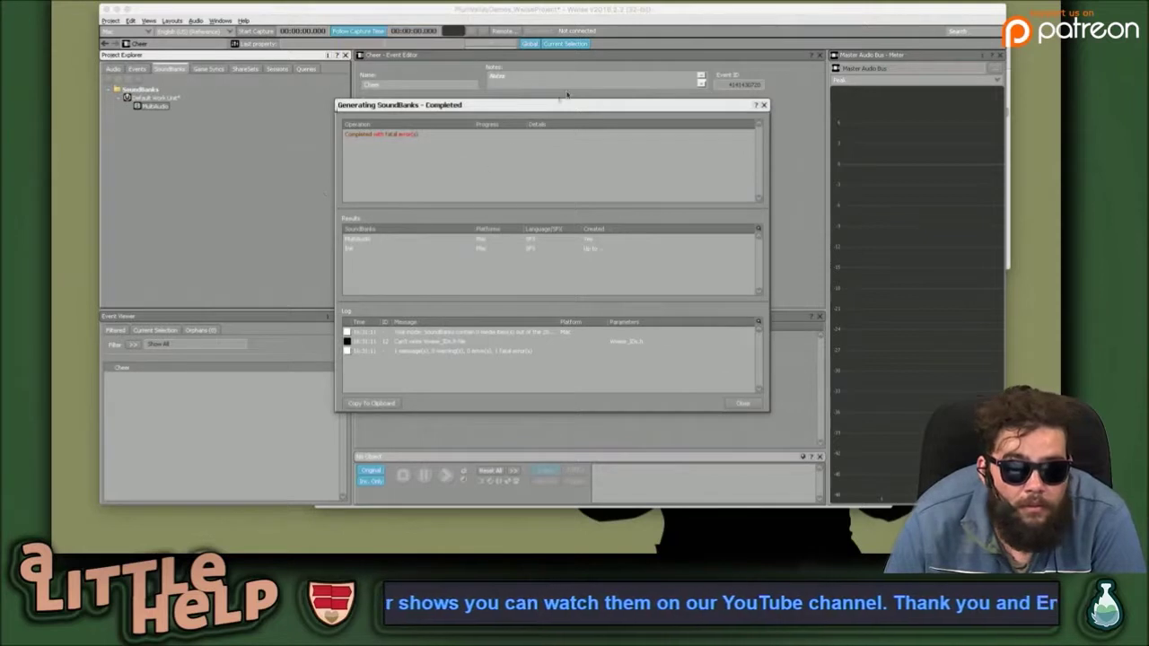
Widen the Log's Message column to read the Wwise_IDs.h fatal error, then close the results.
{"action": "left_click", "coordinate": [436, 135]}
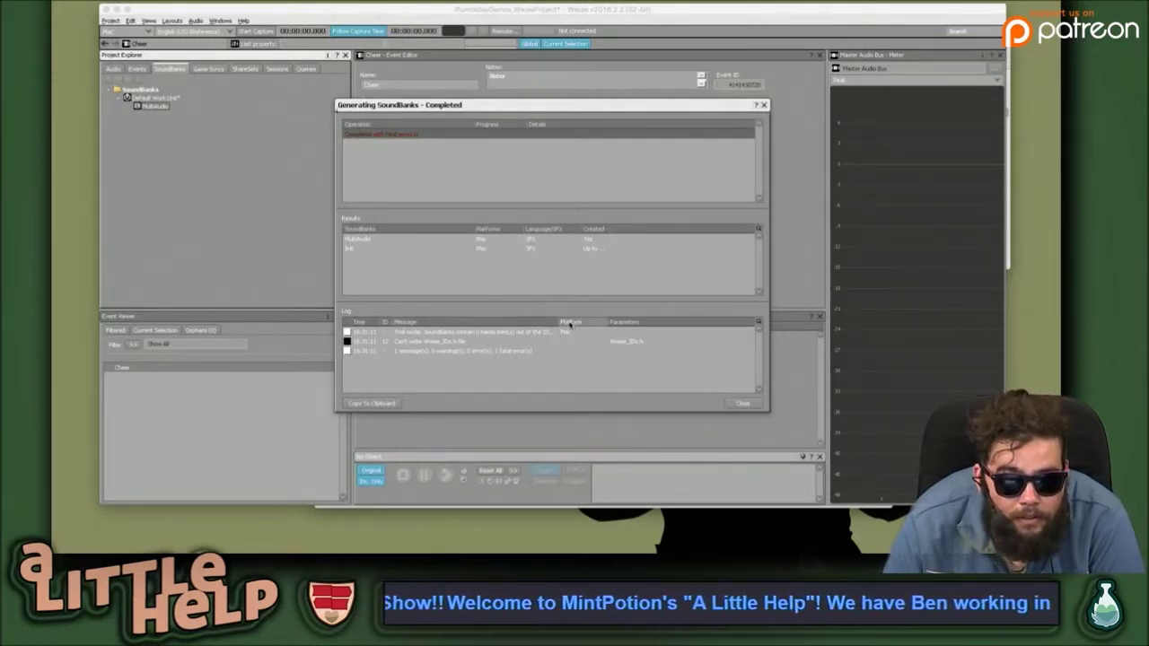
{"action": "left_click_drag", "start_coordinate": [558, 321], "coordinate": [597, 321]}
{"action": "left_click_drag", "start_coordinate": [632, 322], "coordinate": [545, 360]}
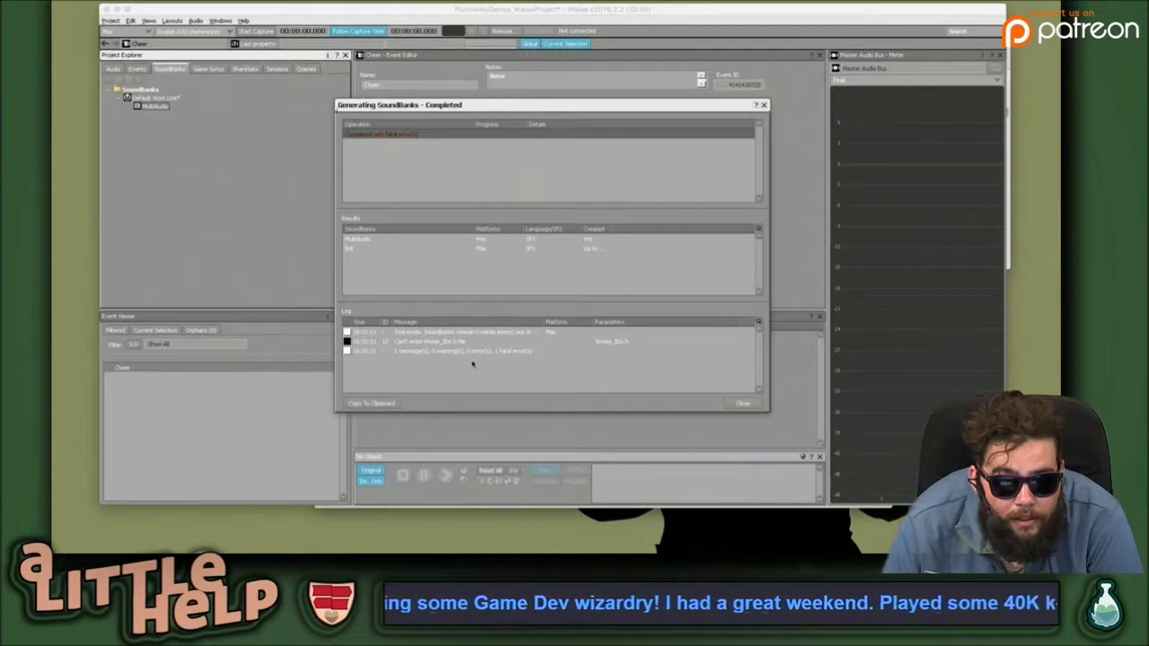
{"action": "left_click", "coordinate": [438, 342]}
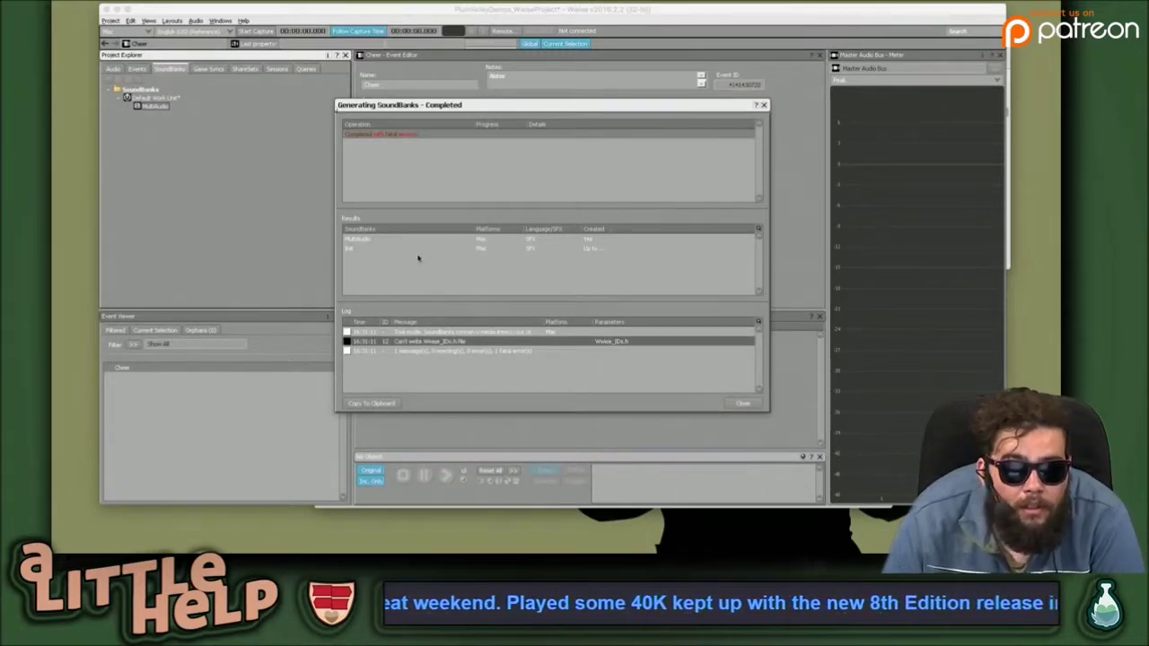
{"action": "left_click", "coordinate": [466, 240]}
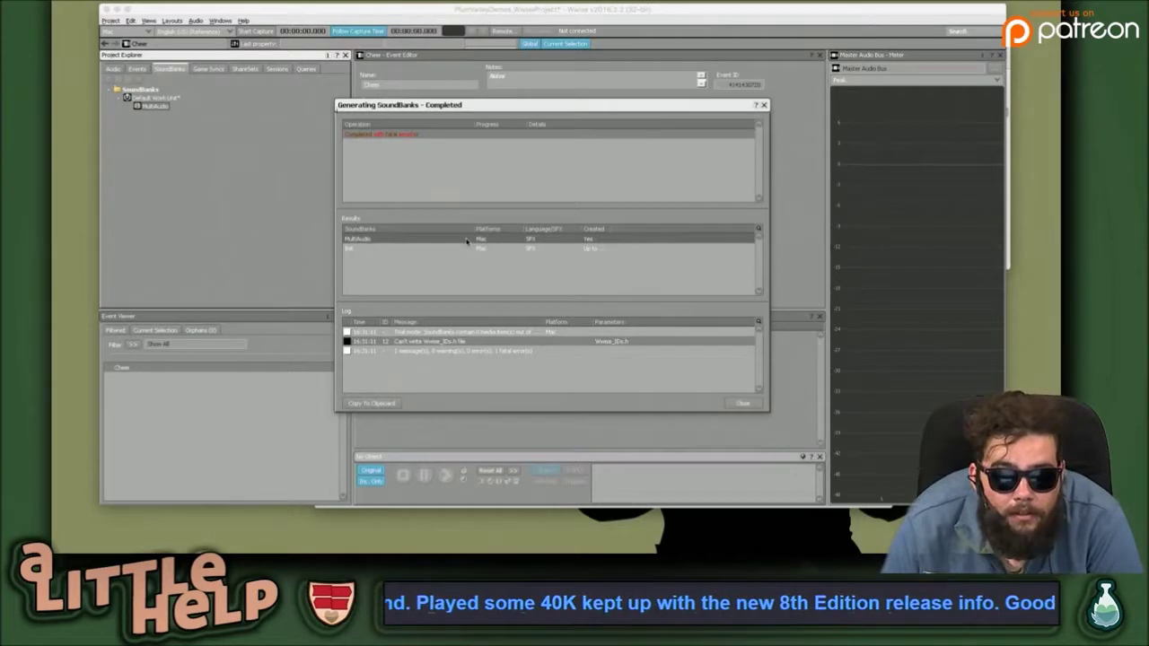
{"action": "left_click", "coordinate": [529, 334]}
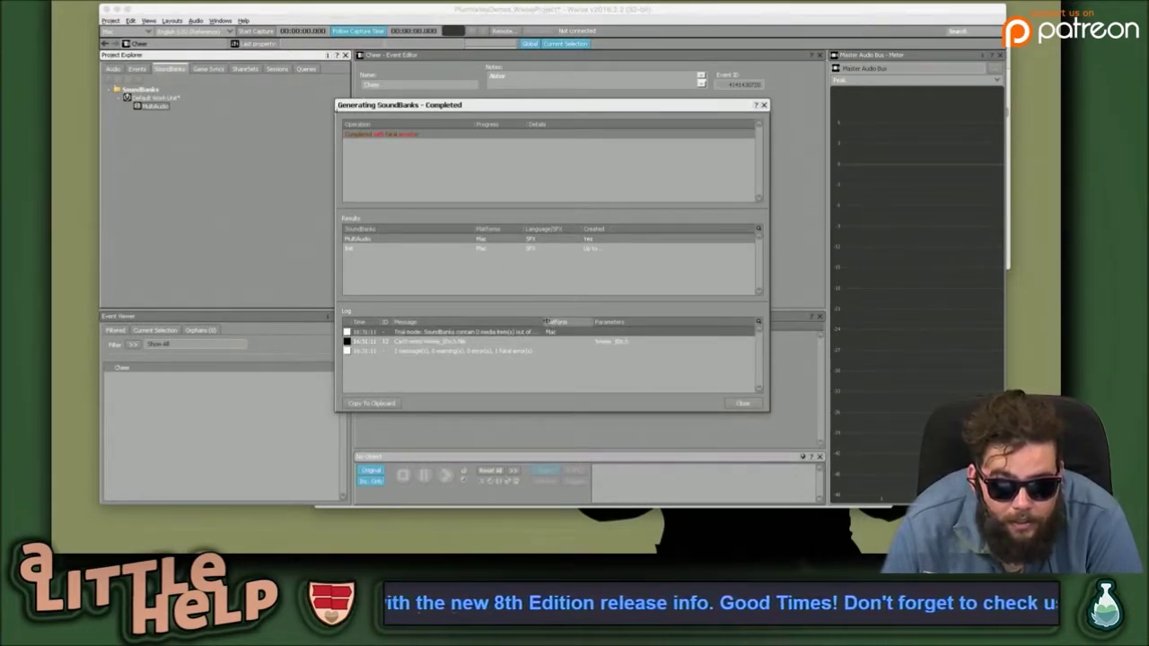
{"action": "left_click_drag", "start_coordinate": [546, 318], "coordinate": [643, 320]}
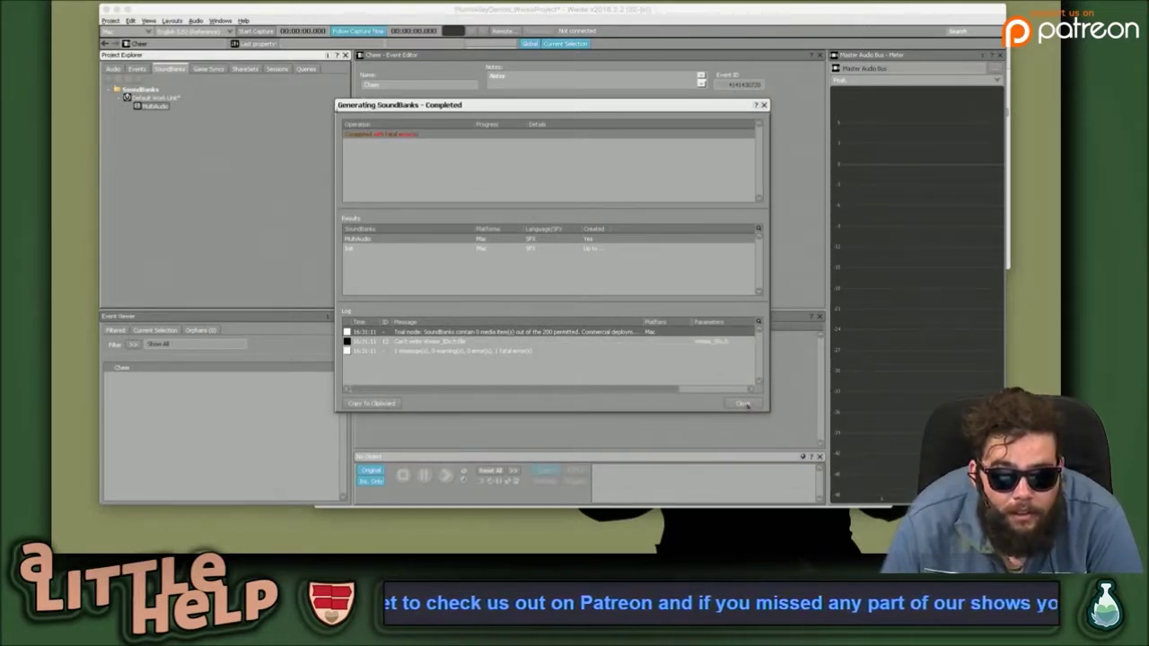
{"action": "key", "text": "Escape"}
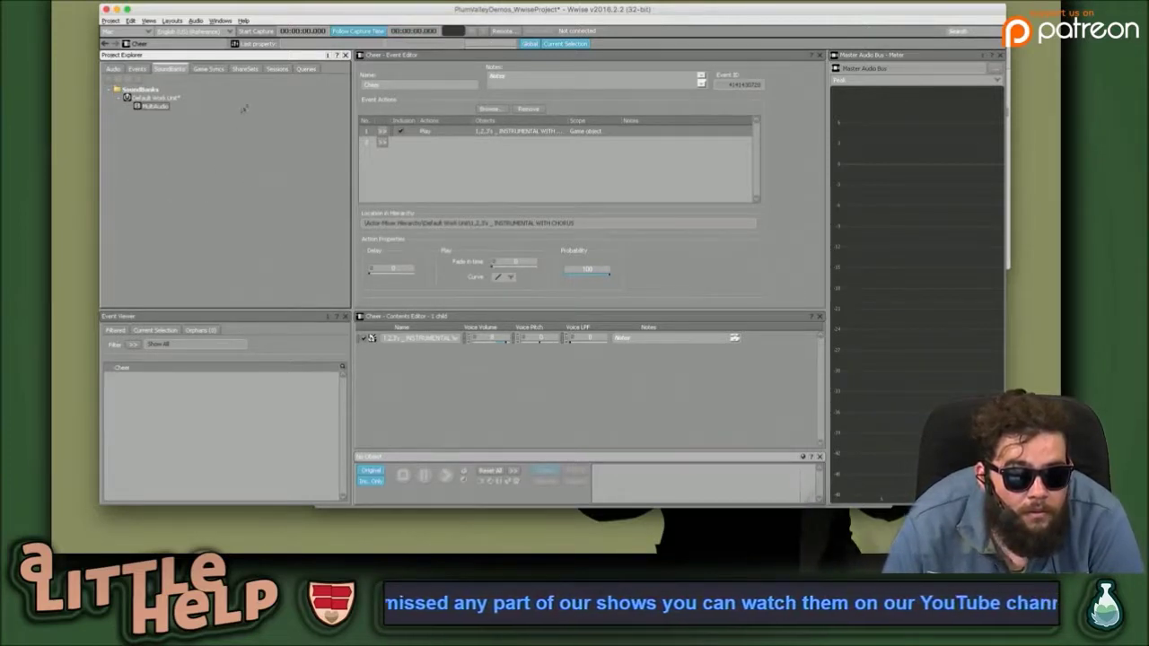
Leave the MultiAudio name unchanged and start importing a SoundBank definition file.
{"action": "left_click", "coordinate": [150, 106]}
{"action": "key", "text": "Escape"}
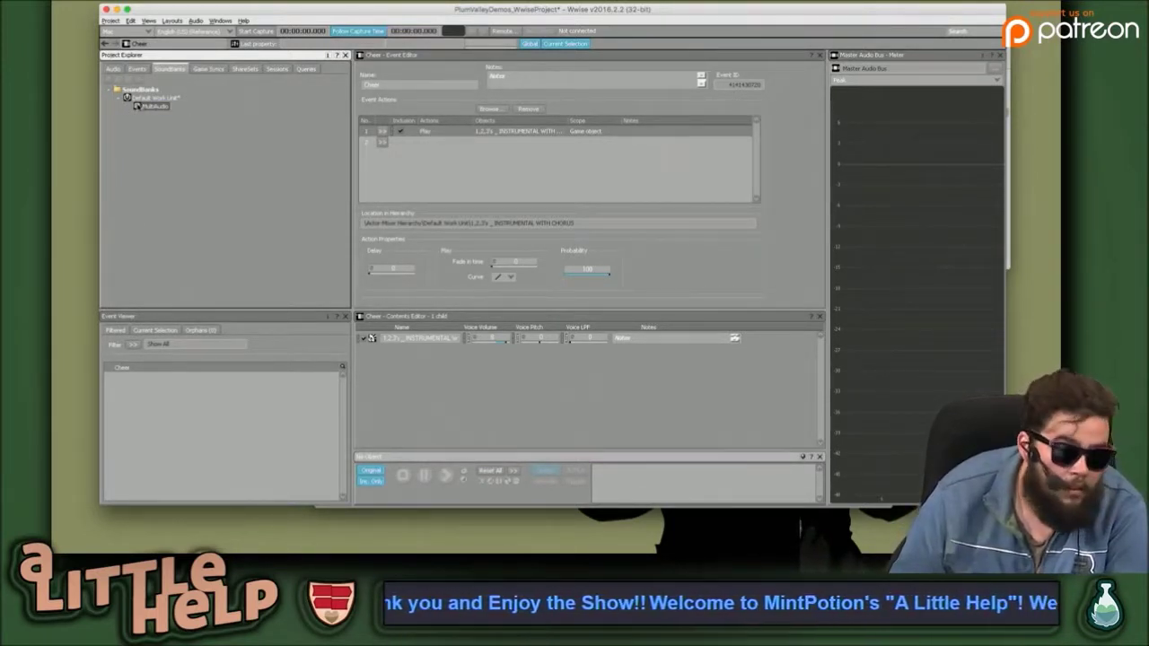
{"action": "right_click", "coordinate": [137, 106]}
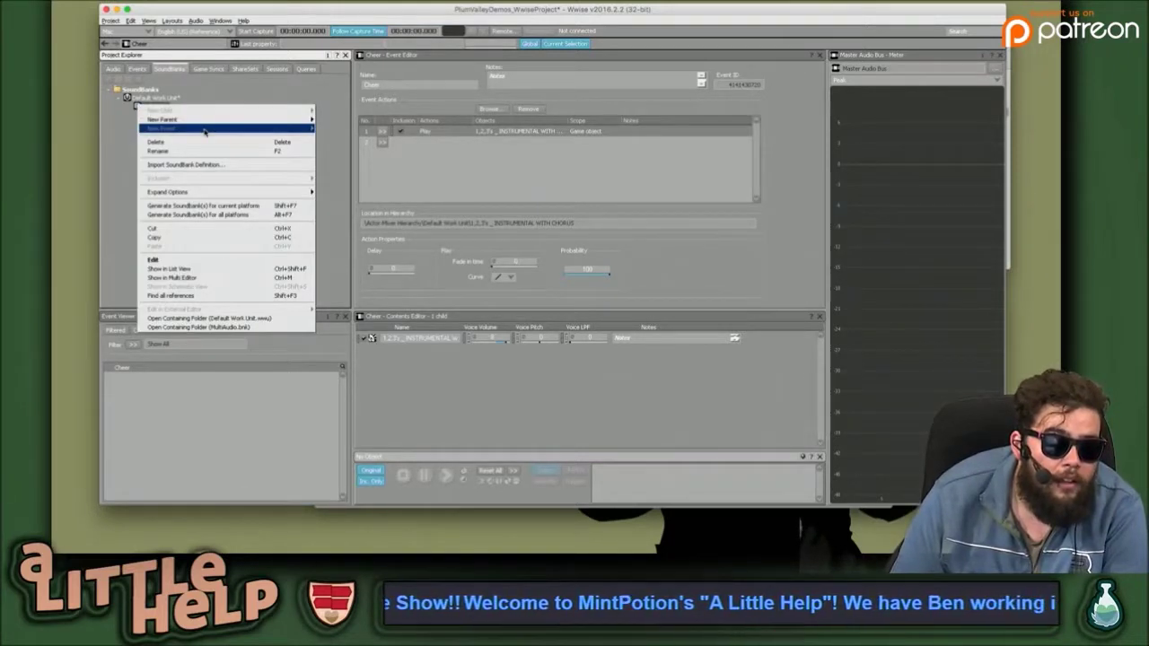
{"action": "left_click", "coordinate": [250, 164]}
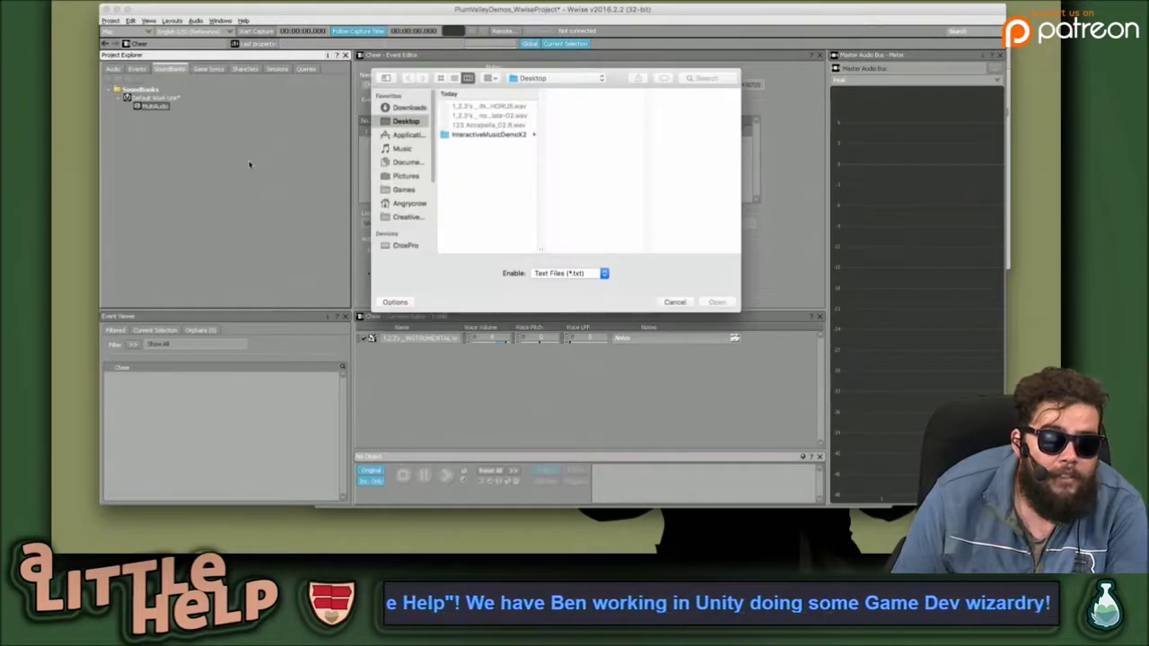
Browse the InteractiveMusicDemoX2 folder, then cancel the file dialog without importing.
{"action": "left_click", "coordinate": [506, 135]}
{"action": "scroll", "coordinate": [603, 204], "scroll_direction": "down", "scroll_amount": 2}
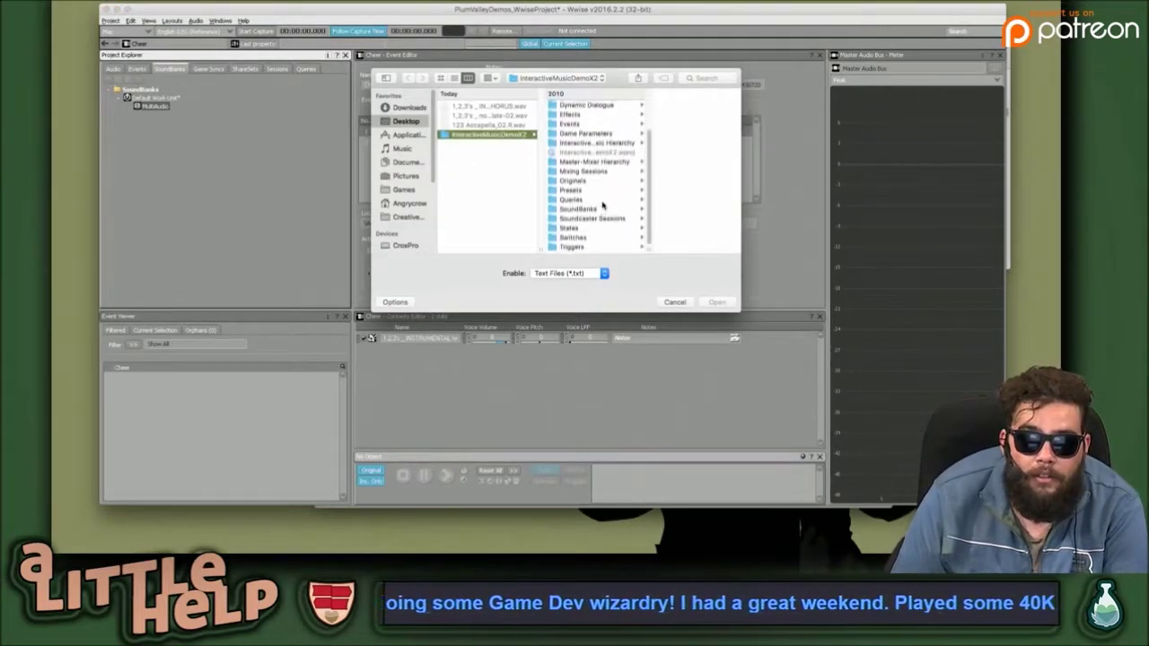
{"action": "scroll", "coordinate": [626, 201], "scroll_direction": "up", "scroll_amount": 3}
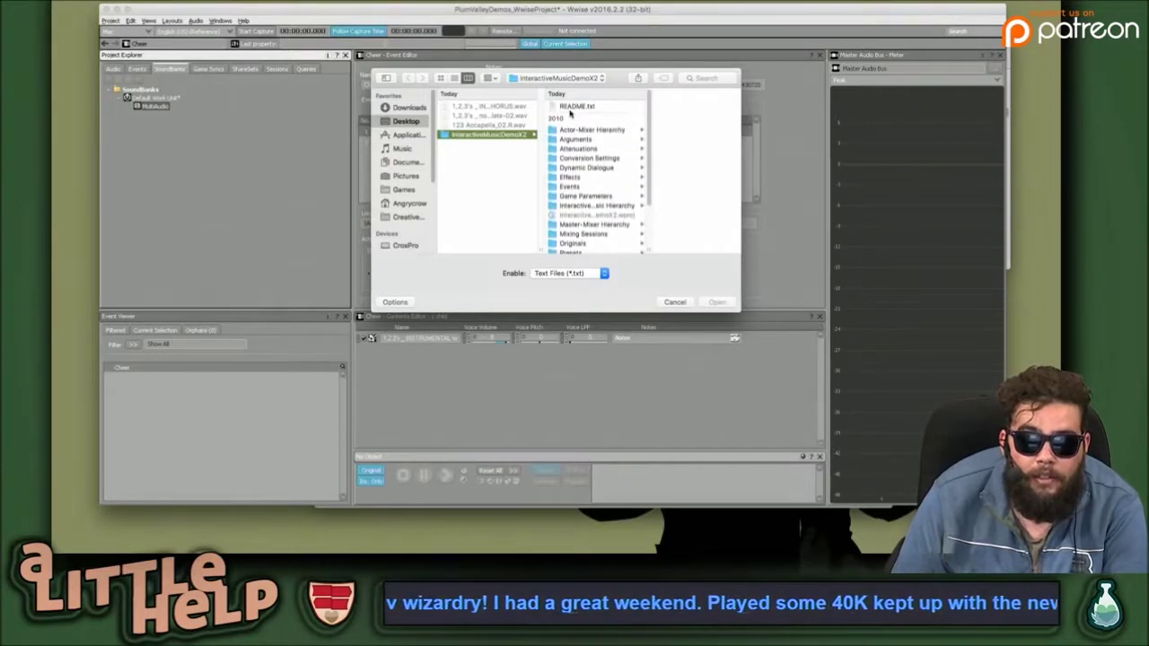
{"action": "scroll", "coordinate": [600, 212], "scroll_direction": "down", "scroll_amount": 2}
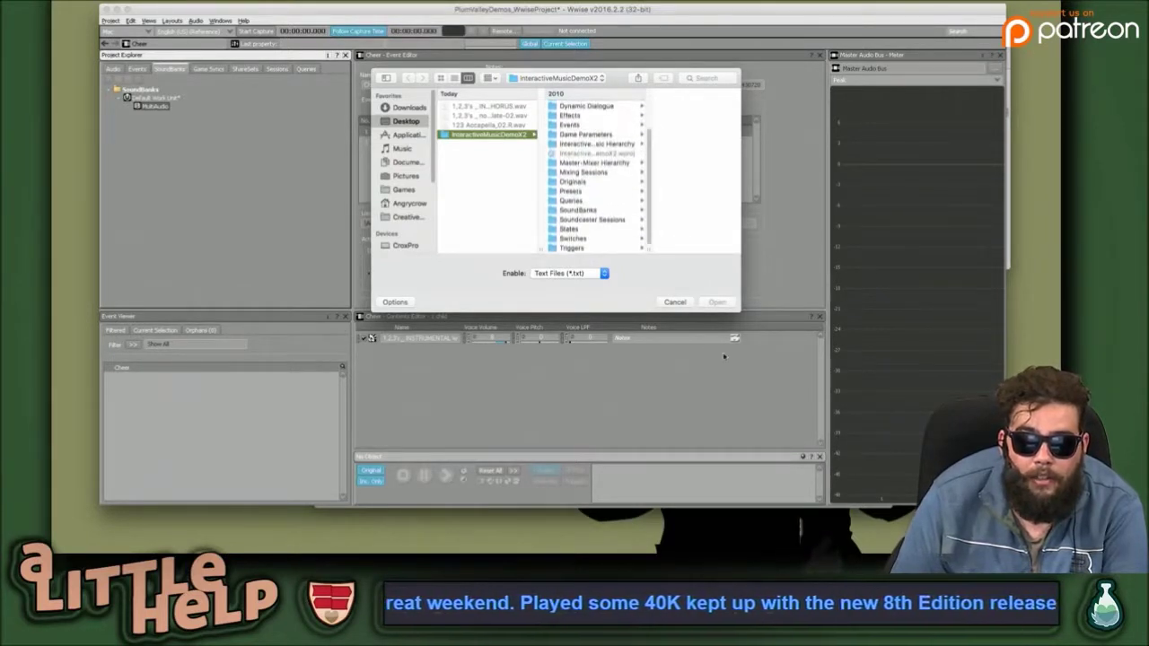
{"action": "left_click", "coordinate": [675, 302]}
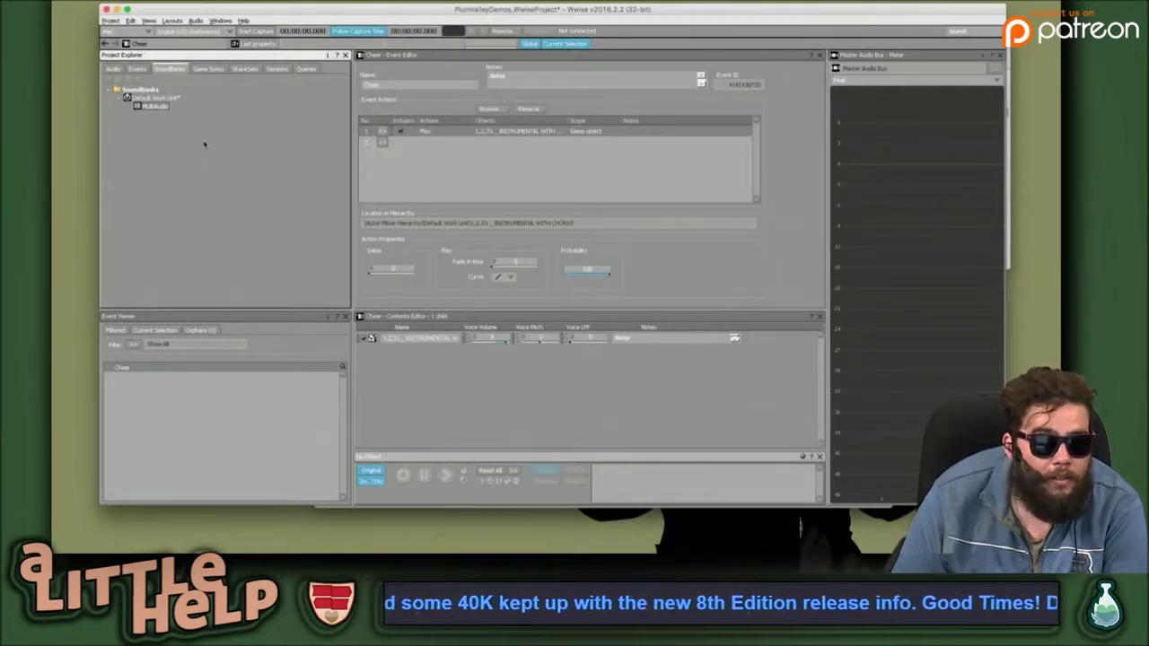
Browse the Game Syncs, ShareSets and Sessions tabs, then select the MultiAudio SoundBank.
{"action": "left_click", "coordinate": [216, 70]}
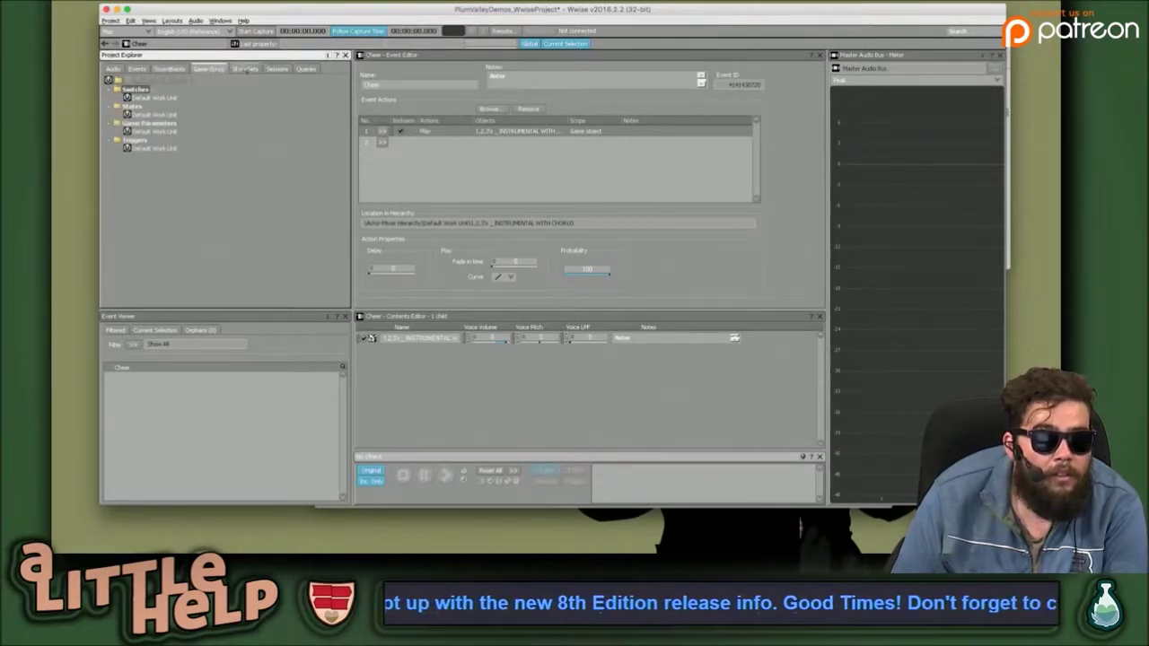
{"action": "left_click", "coordinate": [247, 69]}
{"action": "left_click", "coordinate": [276, 68]}
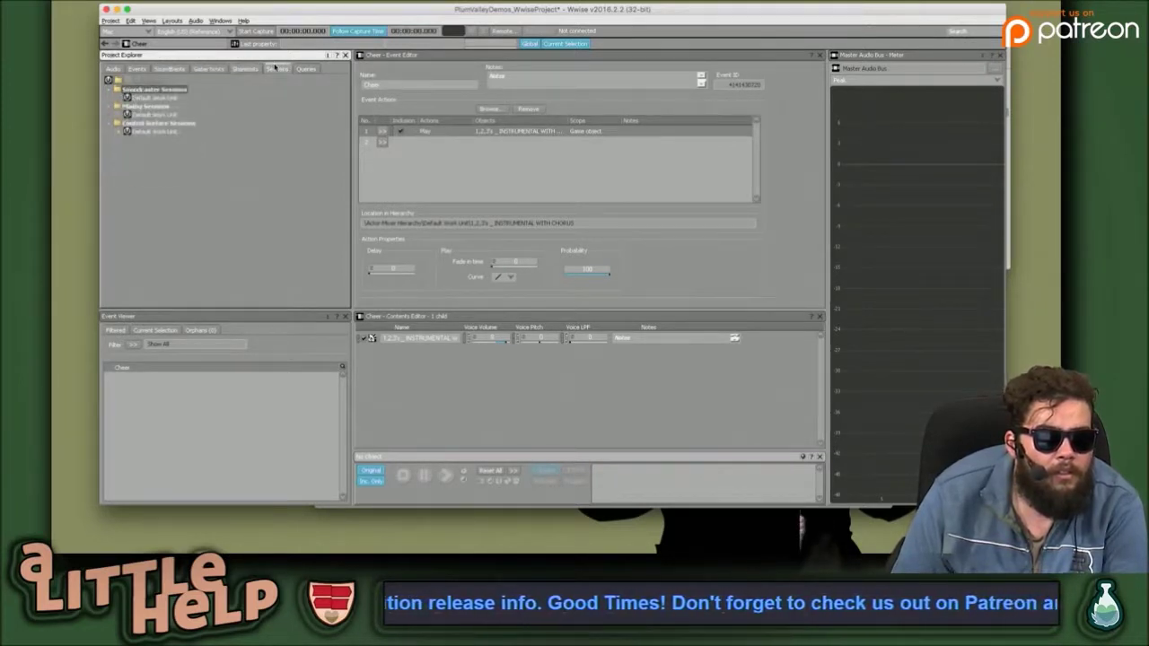
{"action": "left_click", "coordinate": [212, 69]}
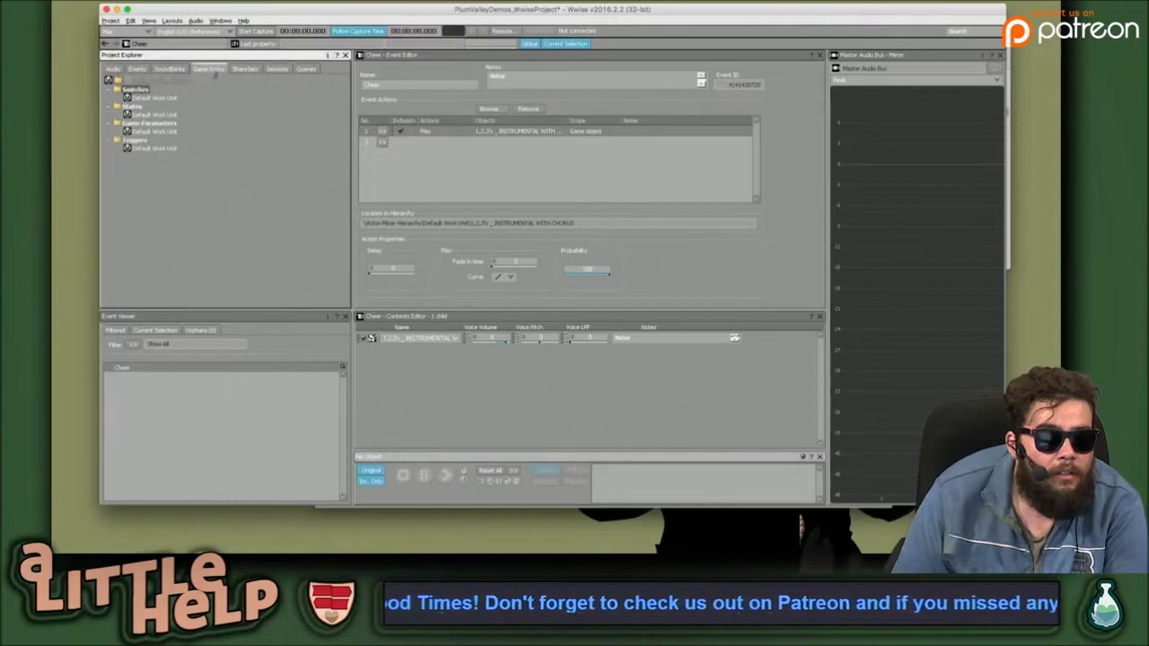
{"action": "left_click", "coordinate": [169, 69]}
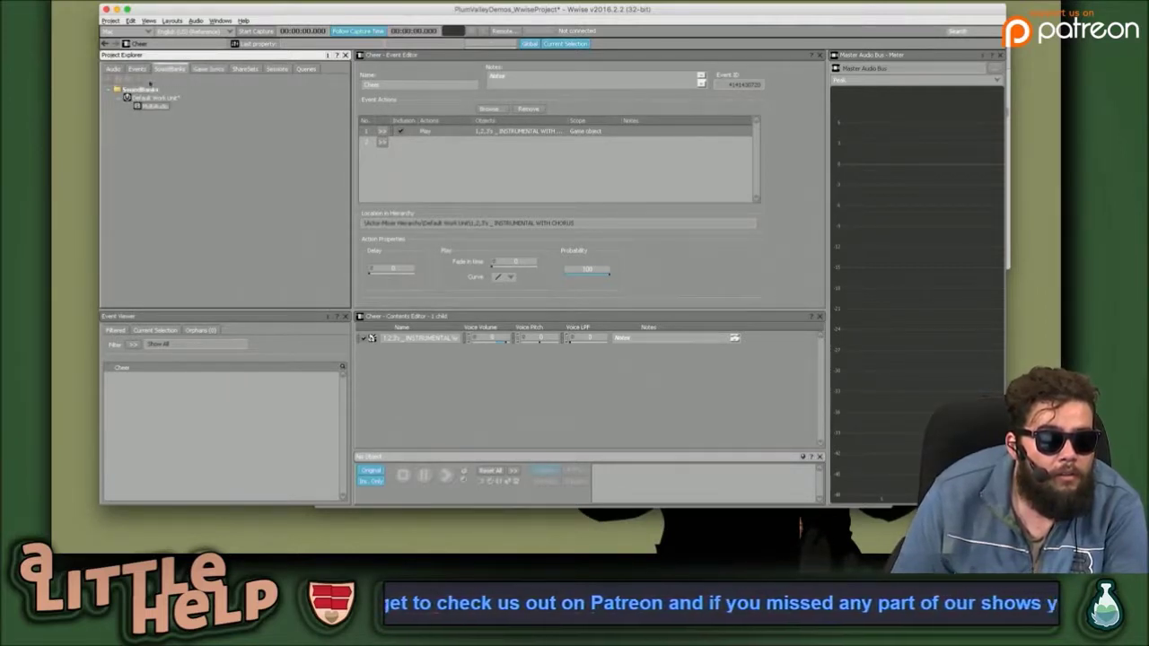
{"action": "left_click", "coordinate": [153, 107]}
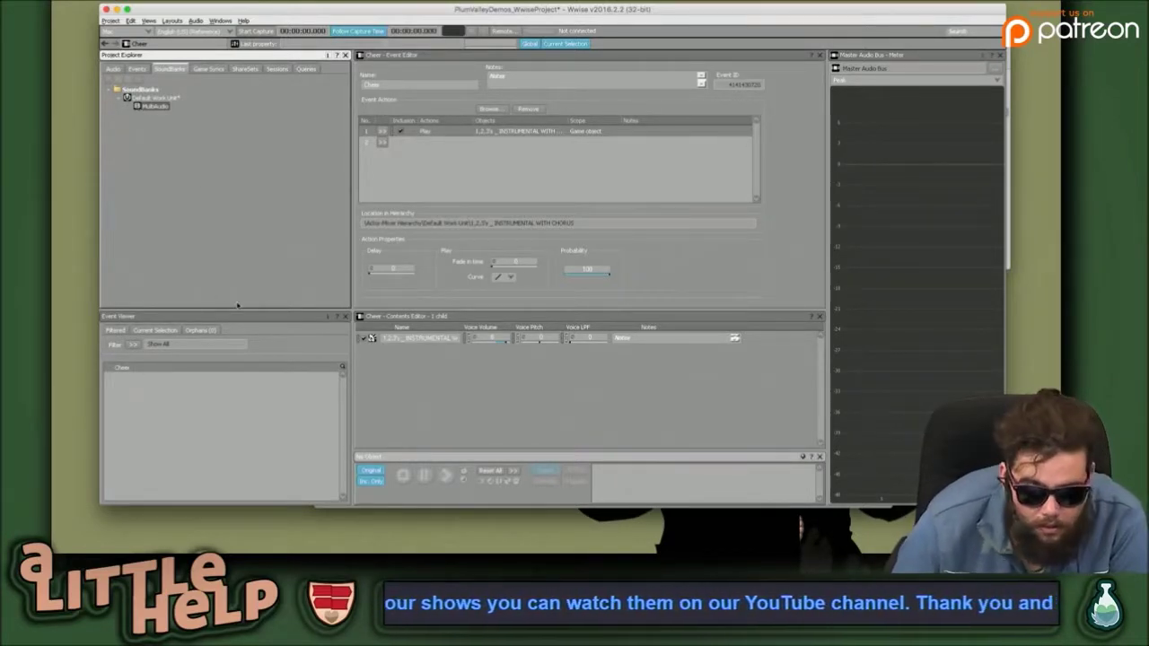
Bring the Wwise project window back to the front and save the project.
{"action": "key", "text": "ctrl+Up"}
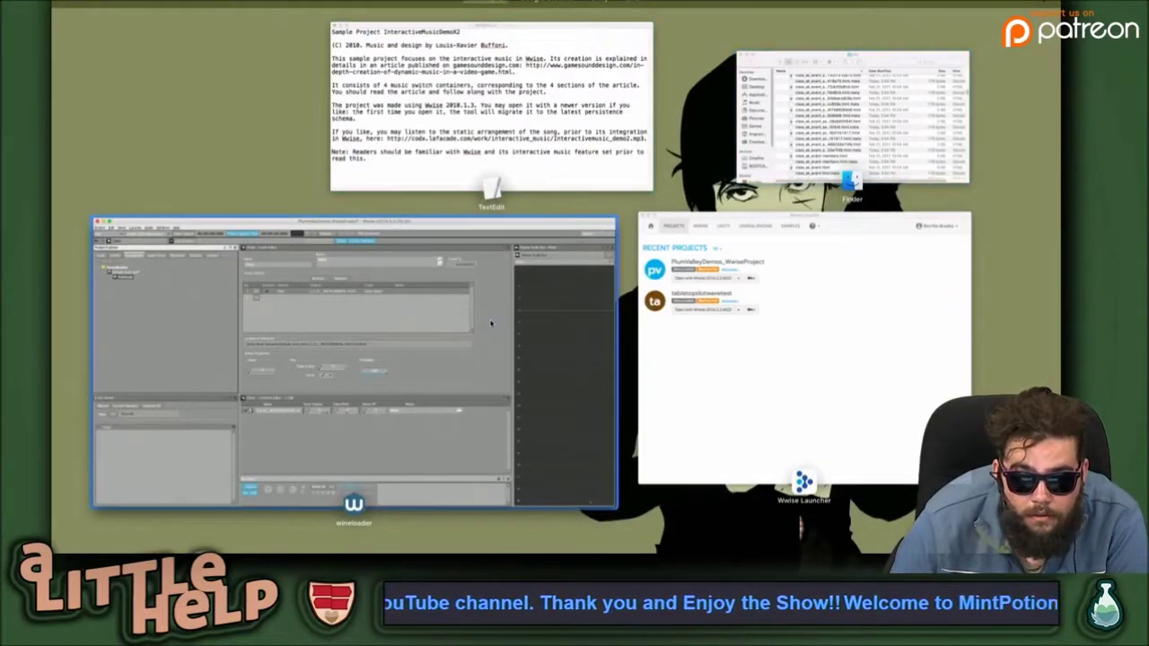
{"action": "left_click", "coordinate": [566, 296]}
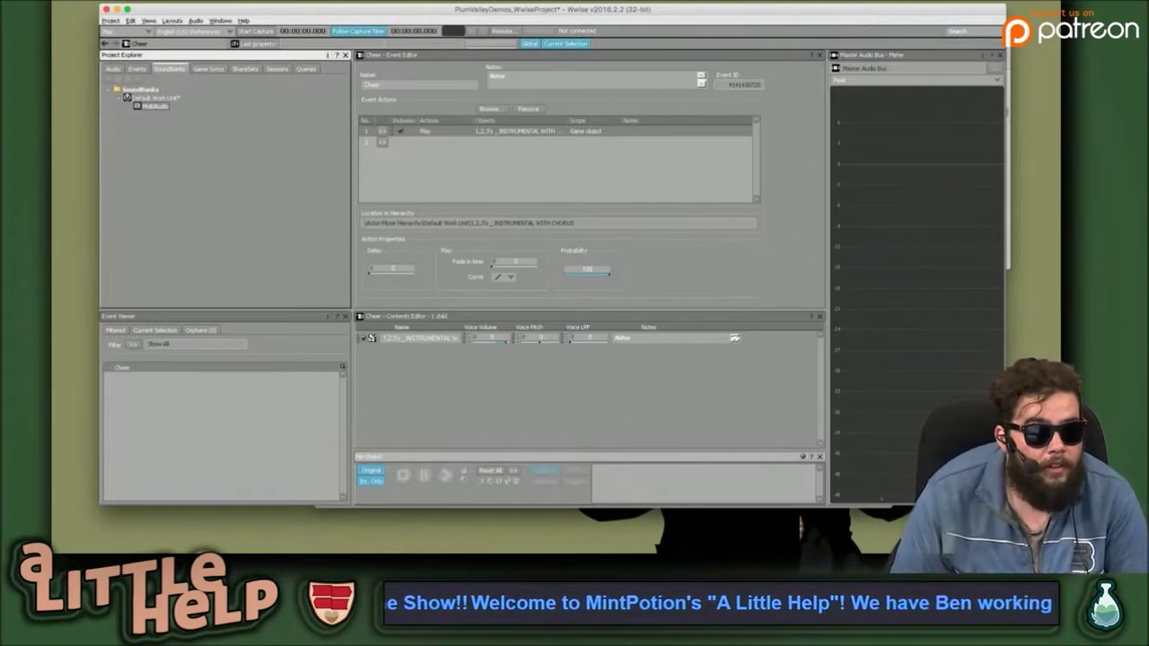
{"action": "mouse_move", "coordinate": [99, 0]}
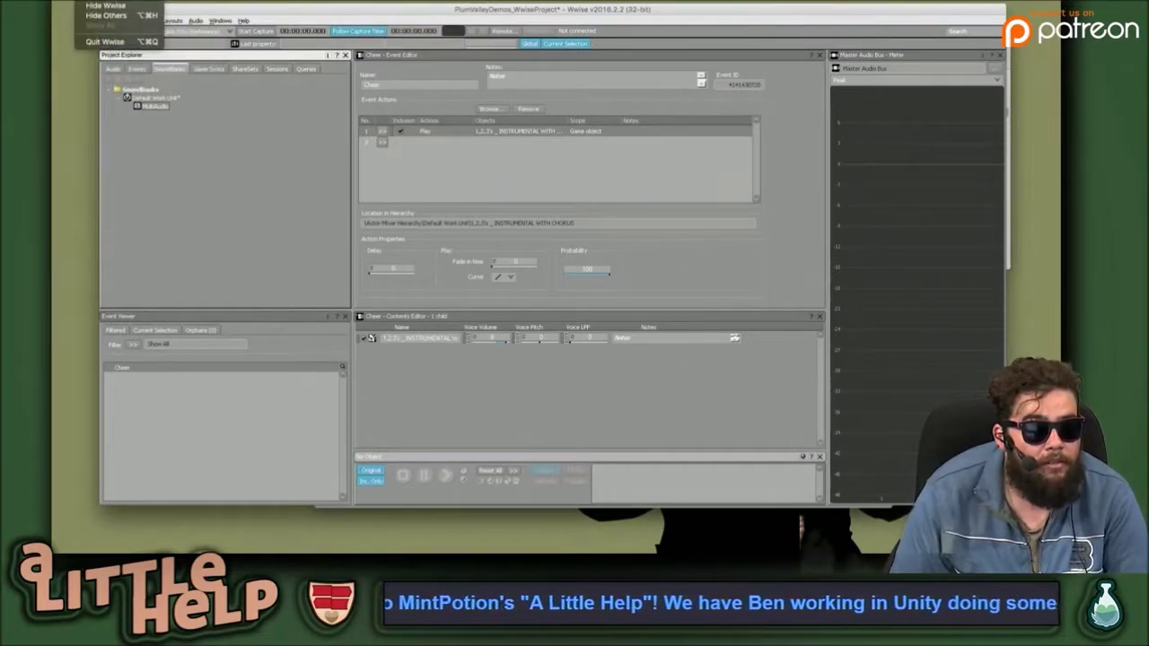
{"action": "key", "text": "Escape"}
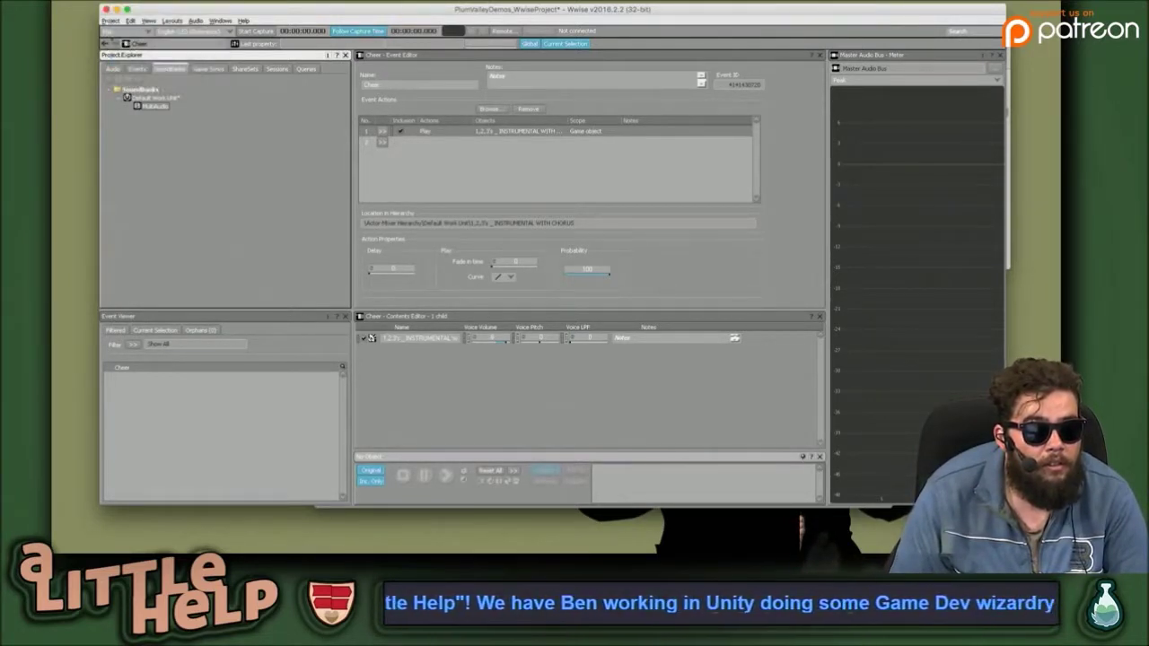
{"action": "left_click", "coordinate": [110, 20]}
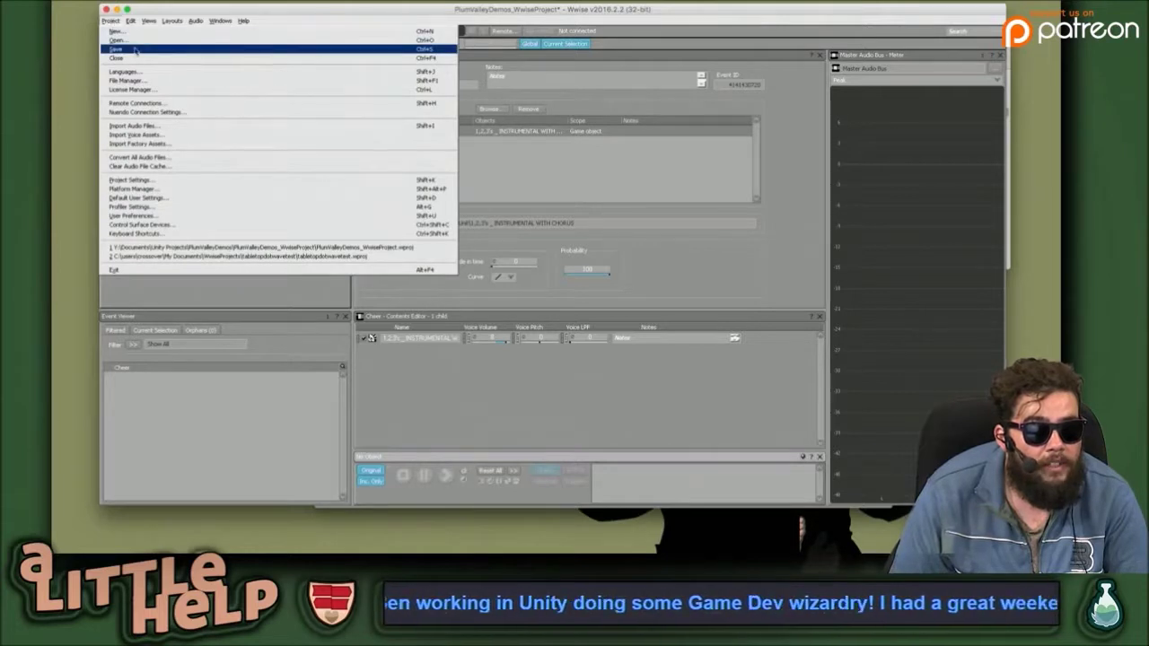
{"action": "left_click", "coordinate": [135, 49]}
Bring up the SoundBank Editor and move the Wwise window up and left.
{"action": "left_click", "coordinate": [172, 20]}
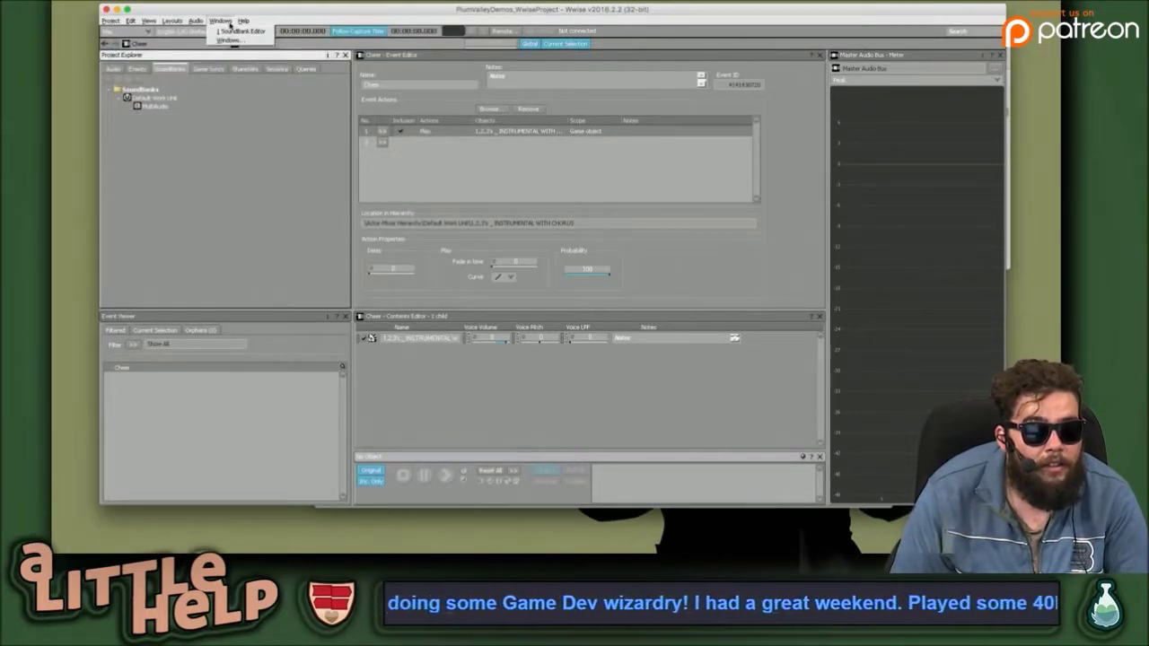
{"action": "left_click", "coordinate": [230, 32]}
{"action": "mouse_move", "coordinate": [275, 18]}
{"action": "left_mouse_down"}
{"action": "mouse_move", "coordinate": [242, 4]}
{"action": "mouse_move", "coordinate": [259, 23]}
{"action": "left_mouse_up"}
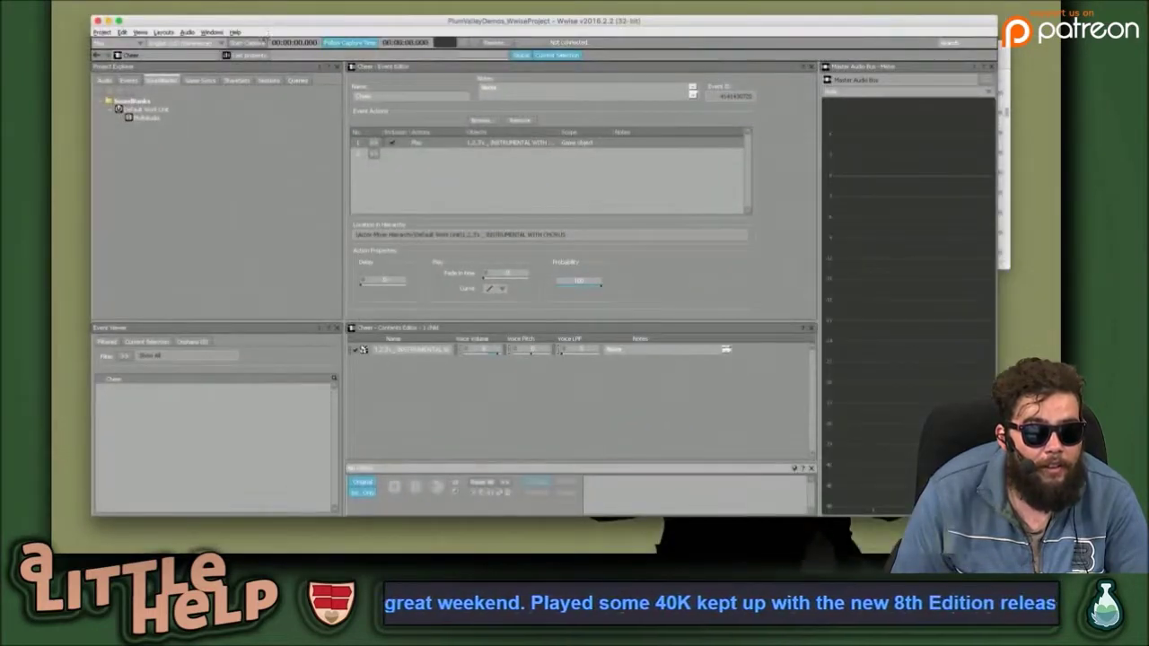
In the Windows manager, move the SoundBank Editor to Monitor 2, then back to Monitor 1, and close it.
{"action": "left_click", "coordinate": [212, 31]}
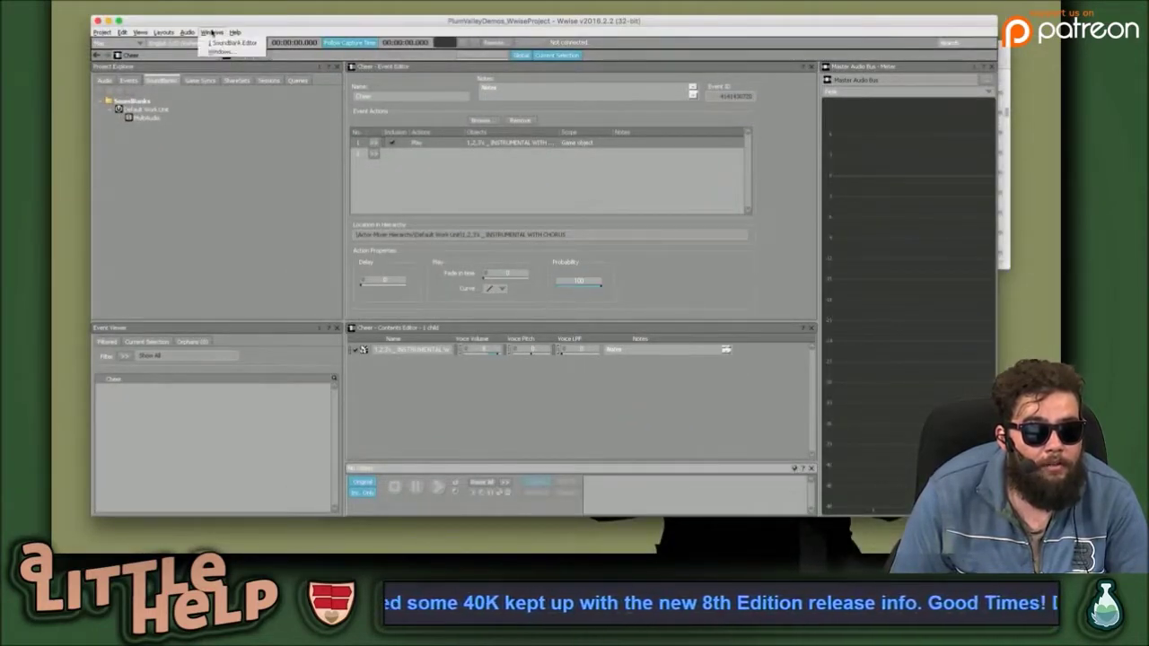
{"action": "left_click", "coordinate": [220, 51]}
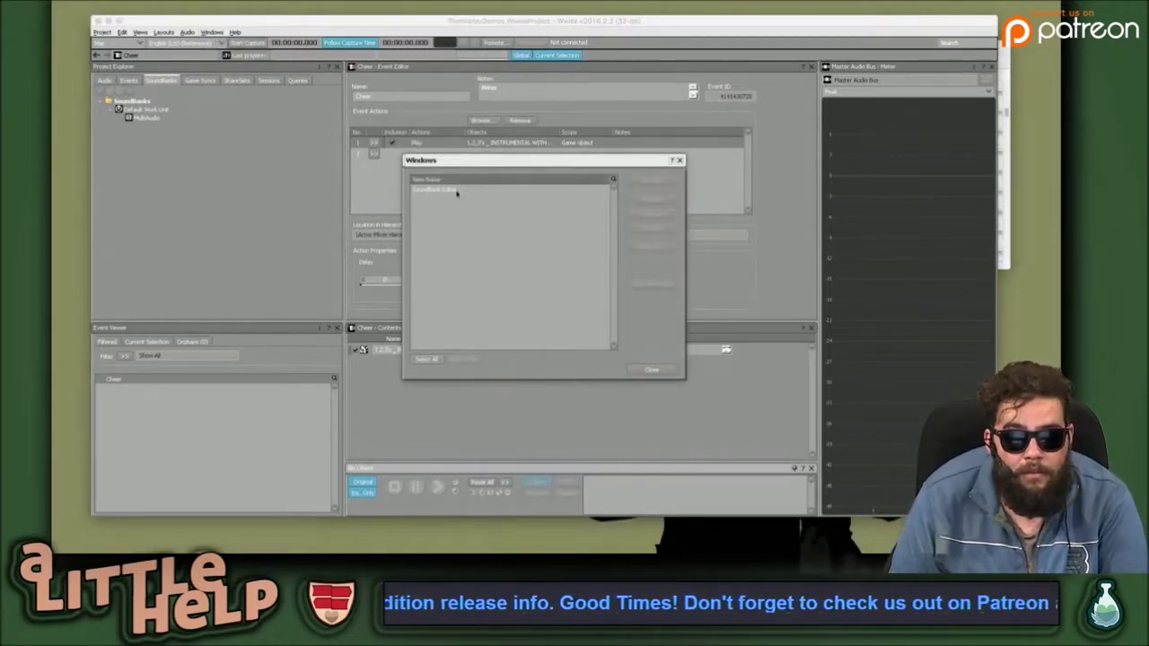
{"action": "left_click", "coordinate": [456, 190]}
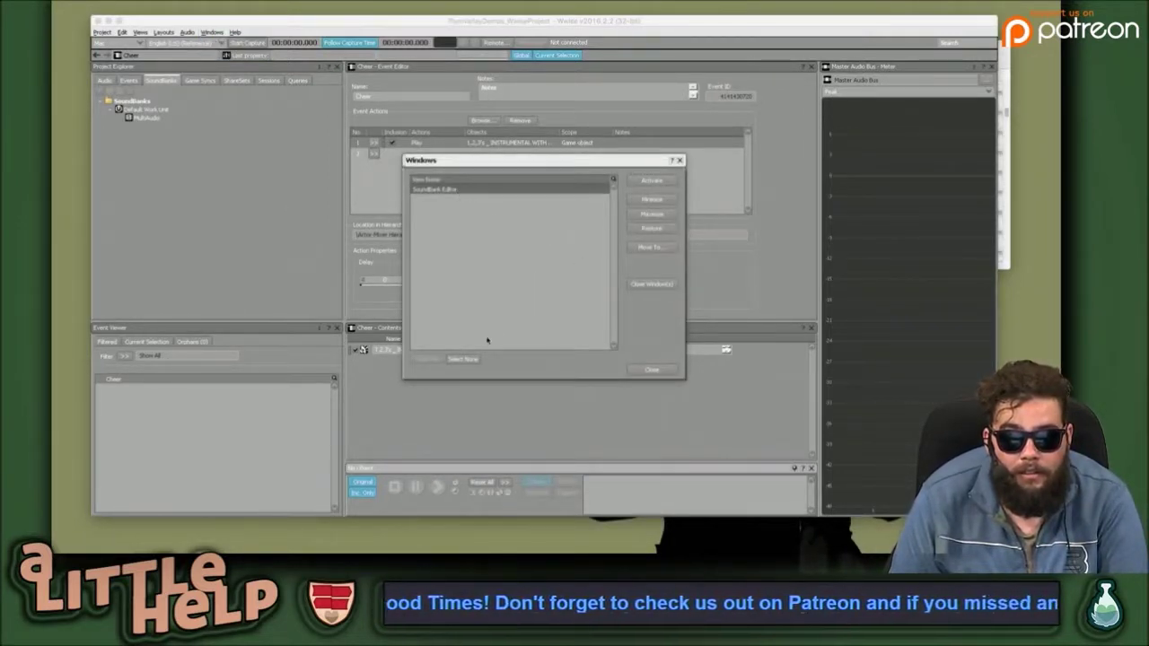
{"action": "left_click", "coordinate": [463, 358]}
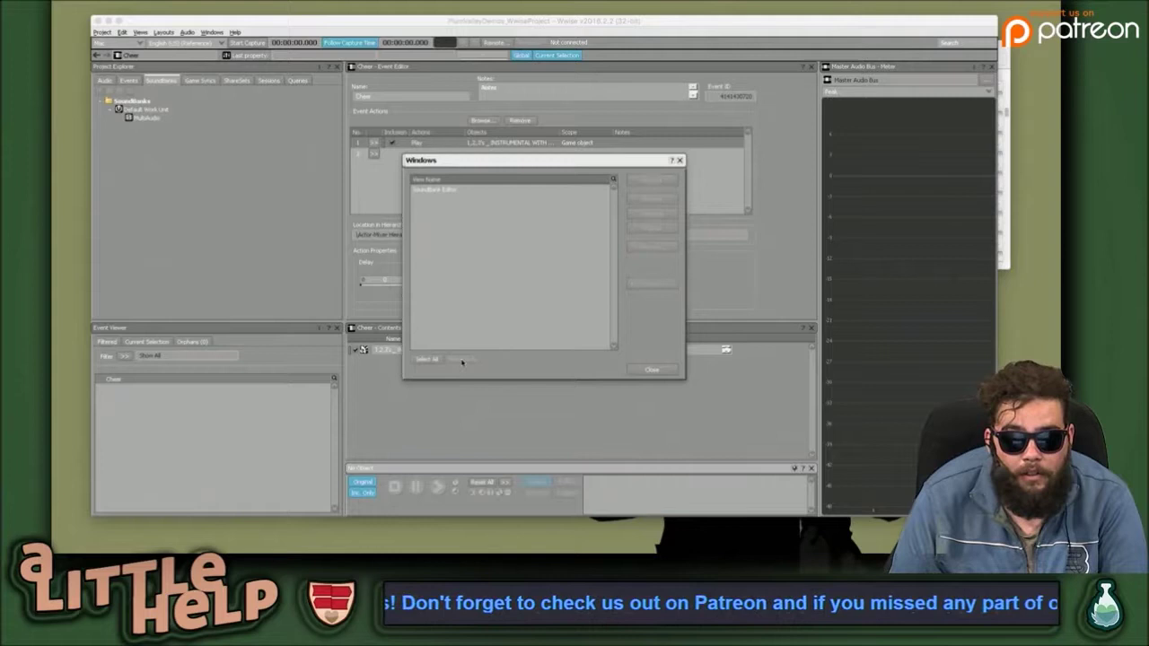
{"action": "left_click", "coordinate": [470, 190]}
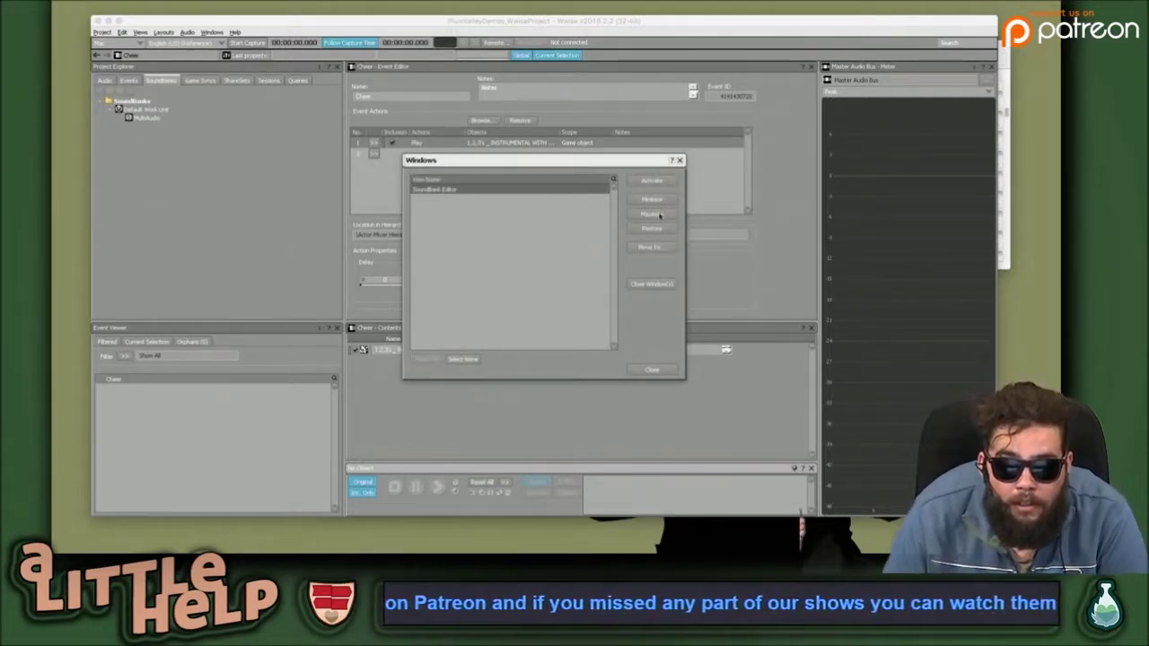
{"action": "left_click", "coordinate": [656, 247]}
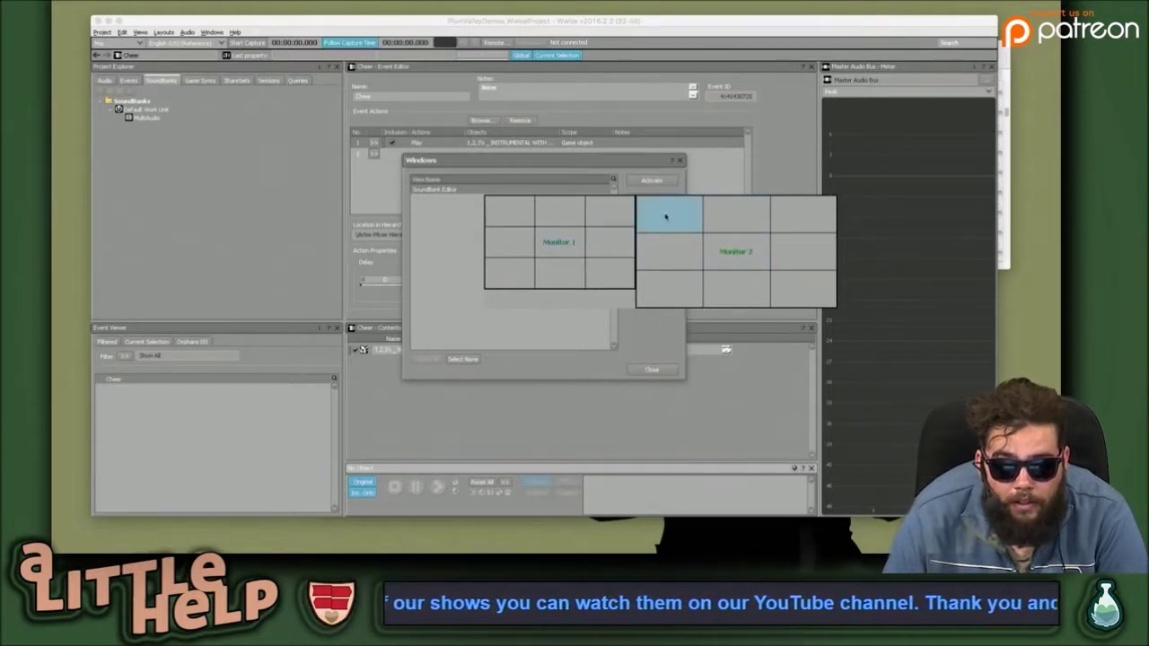
{"action": "left_click", "coordinate": [727, 261]}
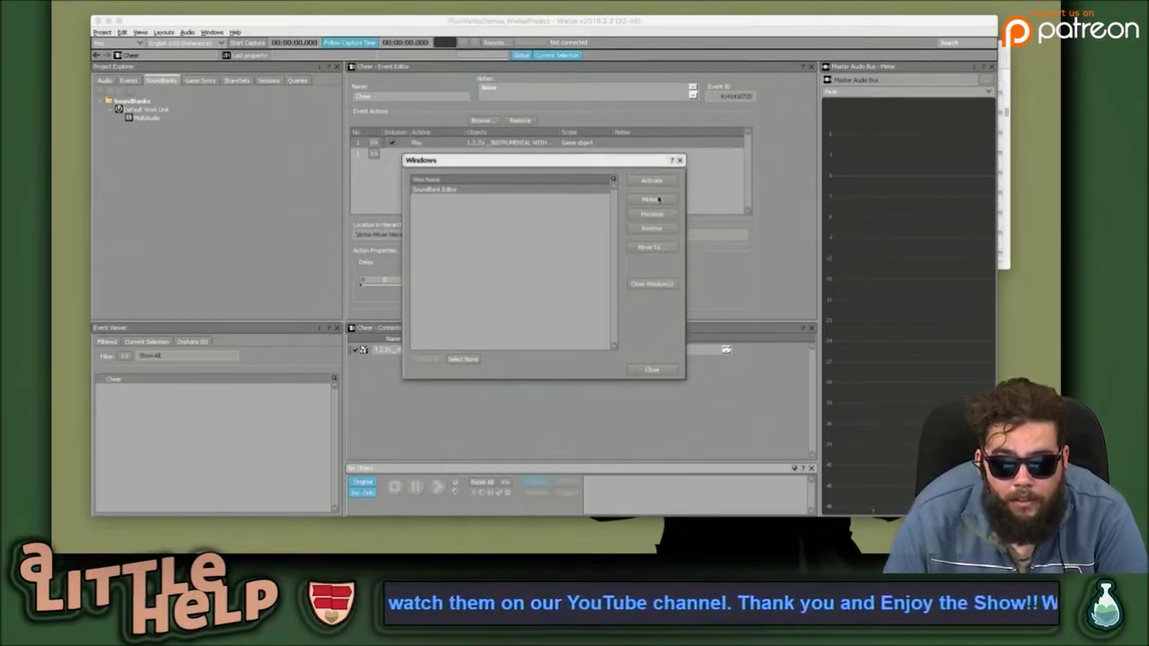
{"action": "left_click", "coordinate": [659, 252]}
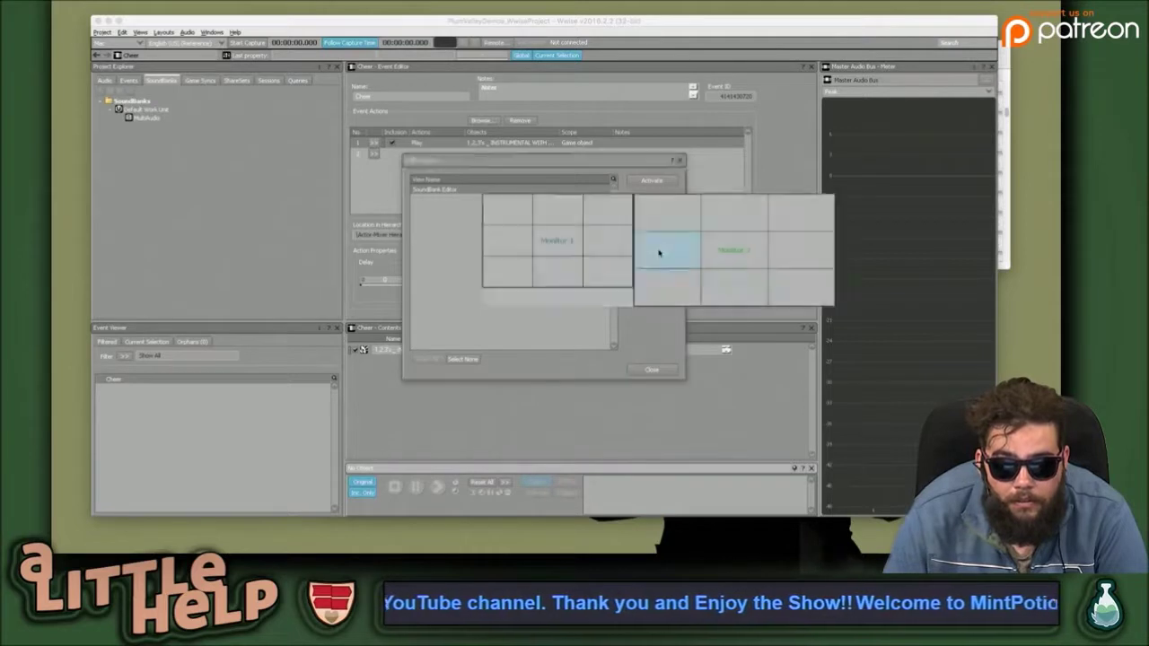
{"action": "left_click", "coordinate": [557, 216]}
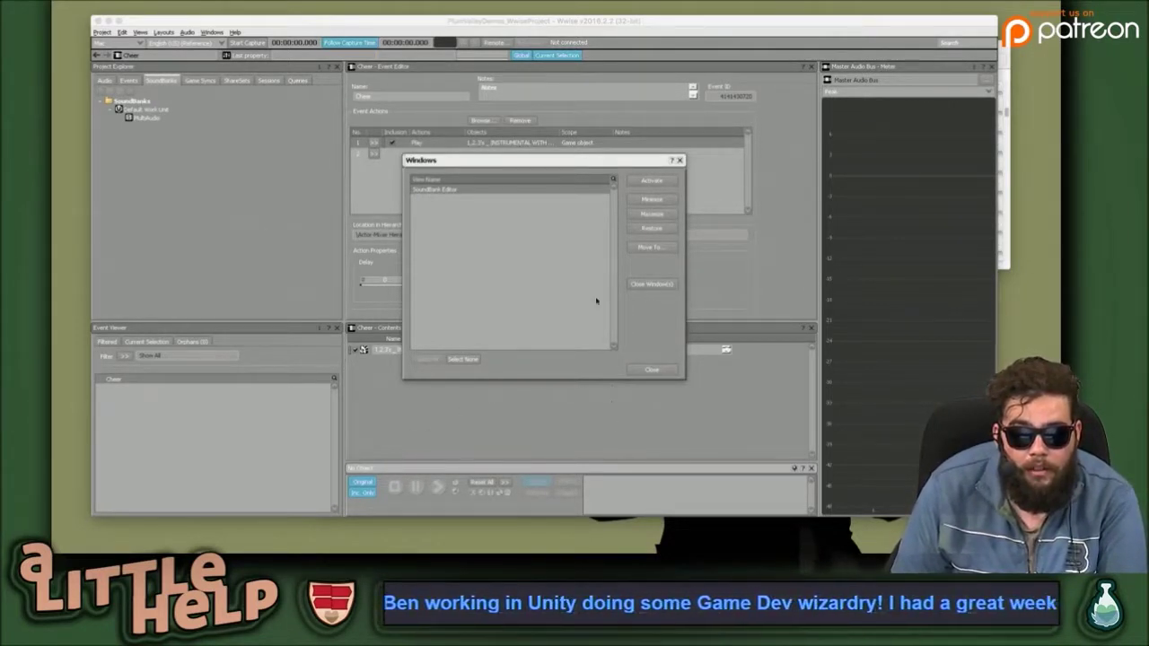
{"action": "left_click", "coordinate": [651, 370]}
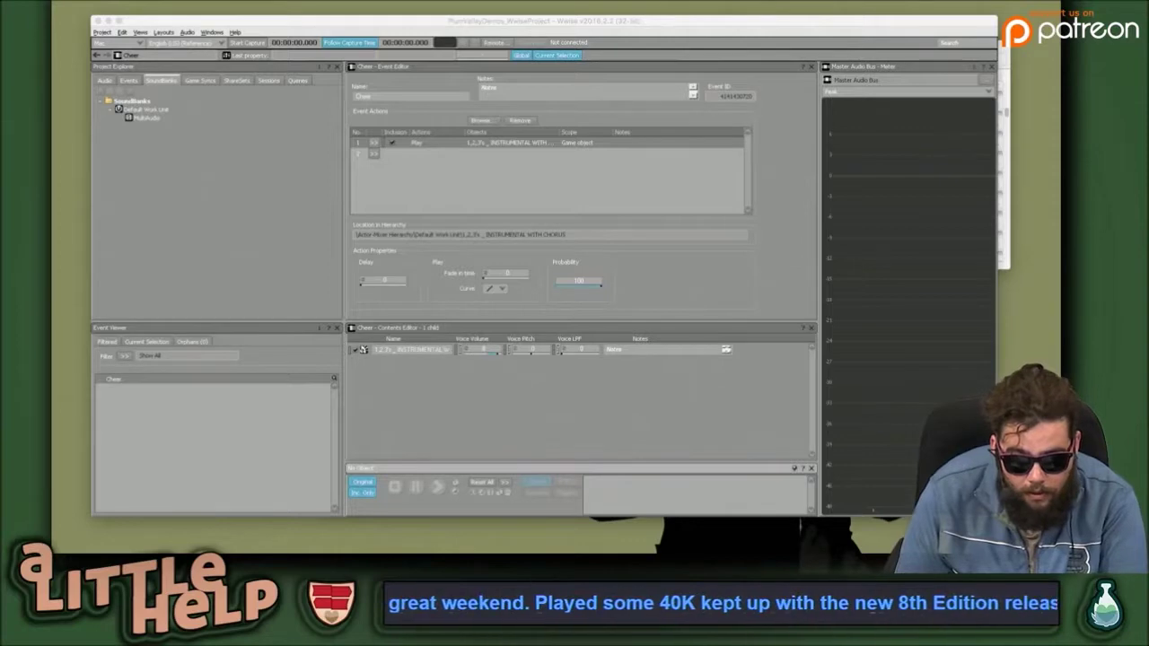
Open MultiAudio in the SoundBank Editor on its Edit tab and shrink the main Wwise window beside it.
{"action": "double_click", "coordinate": [146, 118]}
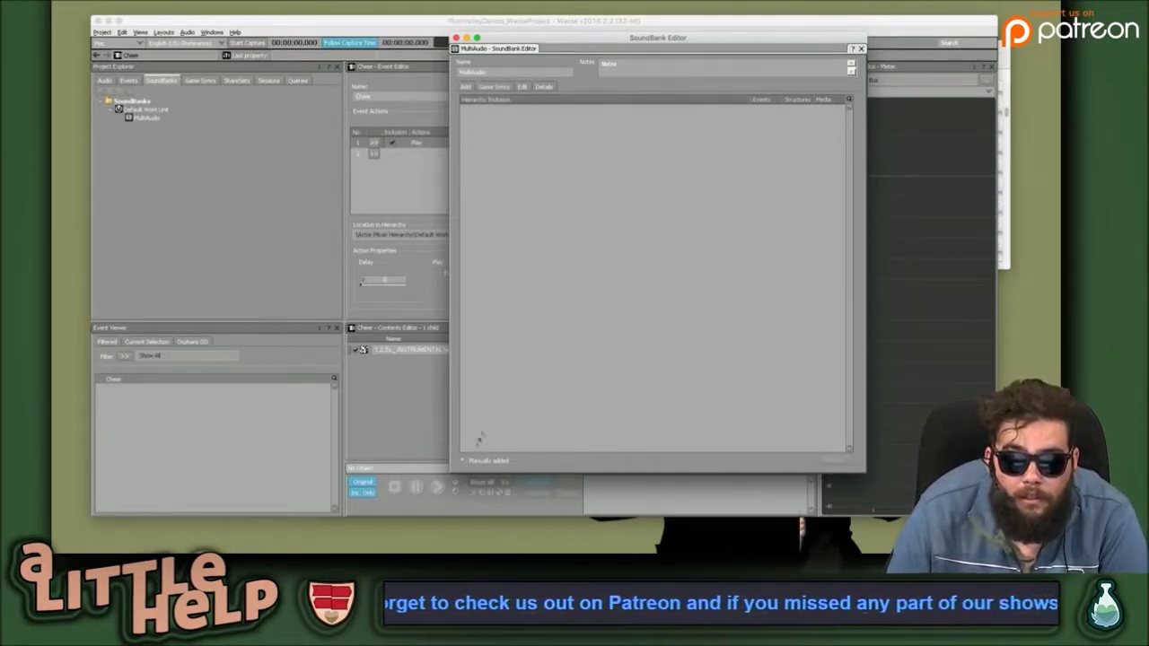
{"action": "left_click", "coordinate": [496, 87]}
{"action": "left_click", "coordinate": [523, 88]}
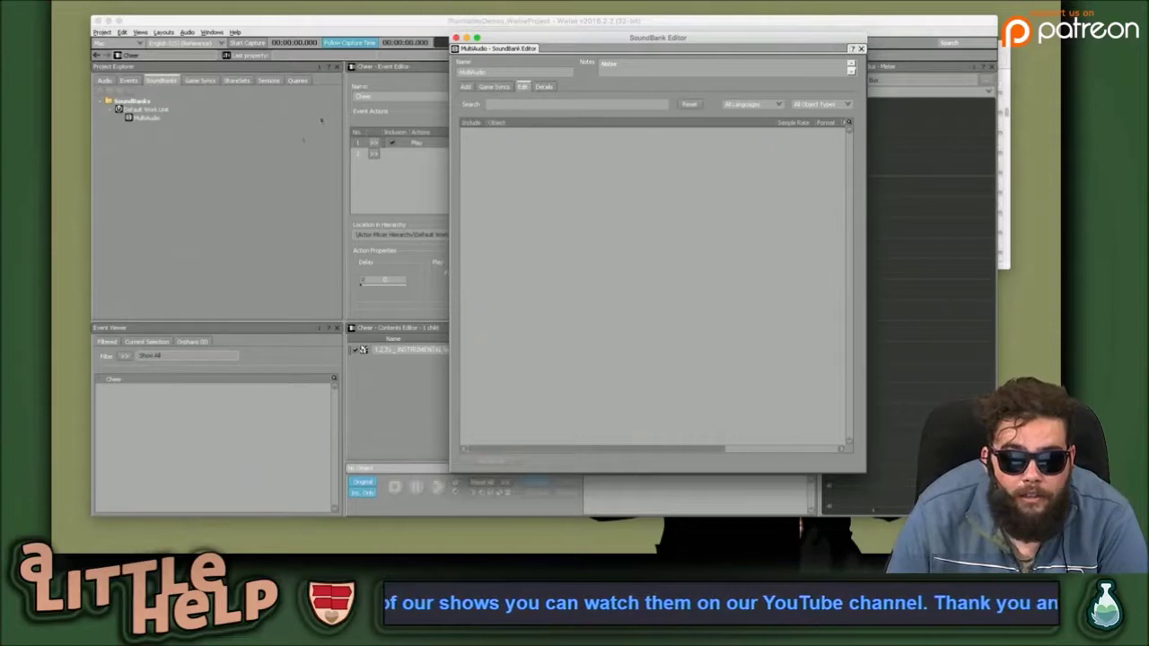
{"action": "left_click", "coordinate": [283, 155]}
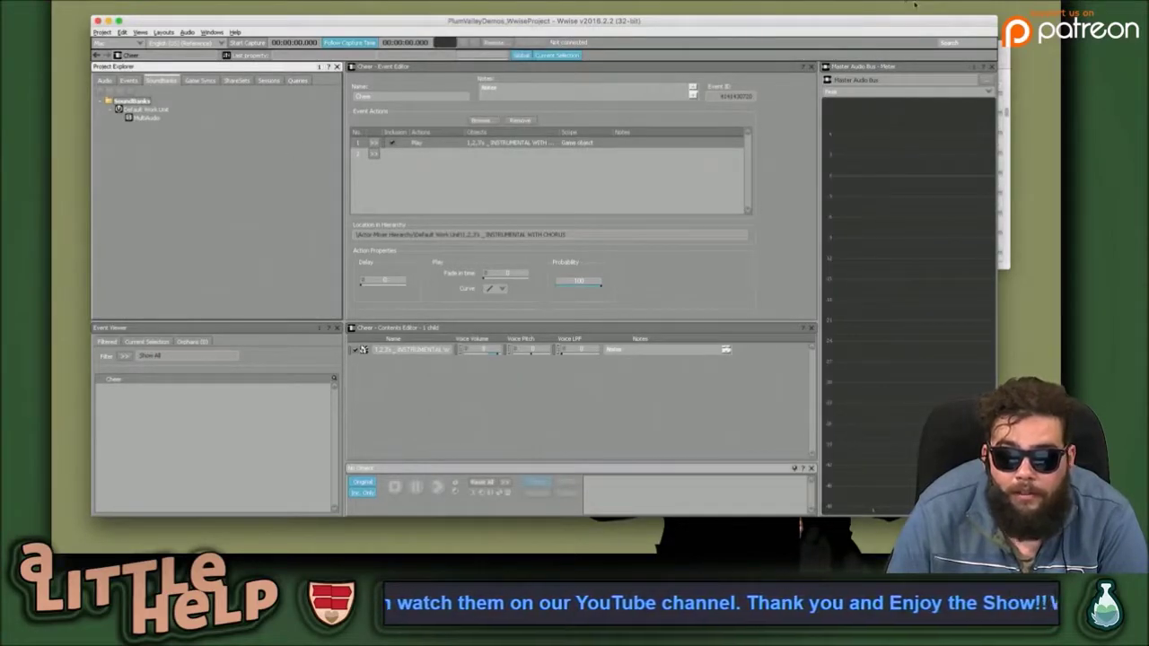
{"action": "left_click_drag", "start_coordinate": [995, 18], "coordinate": [546, 63]}
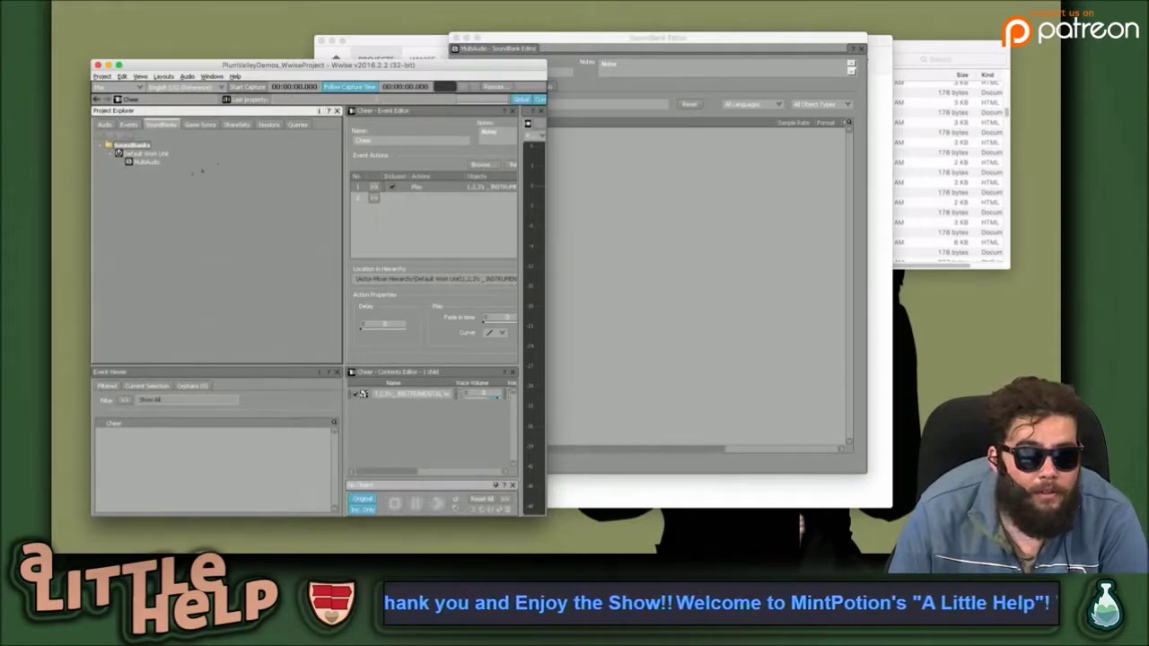
Select the instrumental track in the Actor-Mixer hierarchy and check MultiAudio's empty Add list.
{"action": "left_click", "coordinate": [105, 125]}
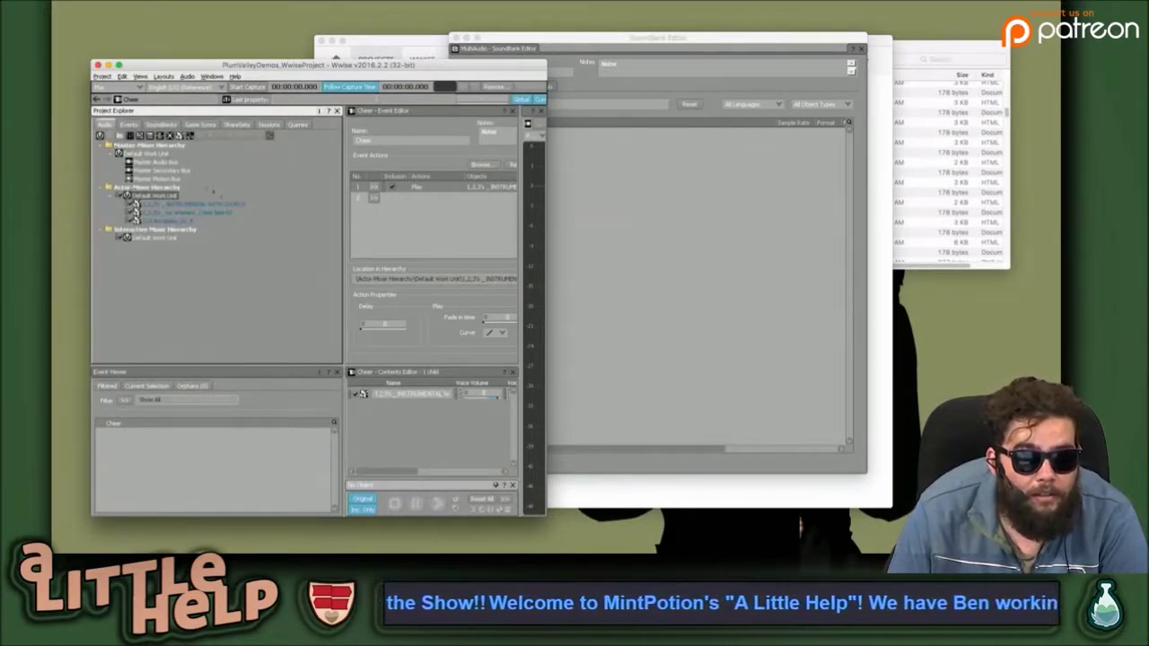
{"action": "left_click", "coordinate": [213, 205]}
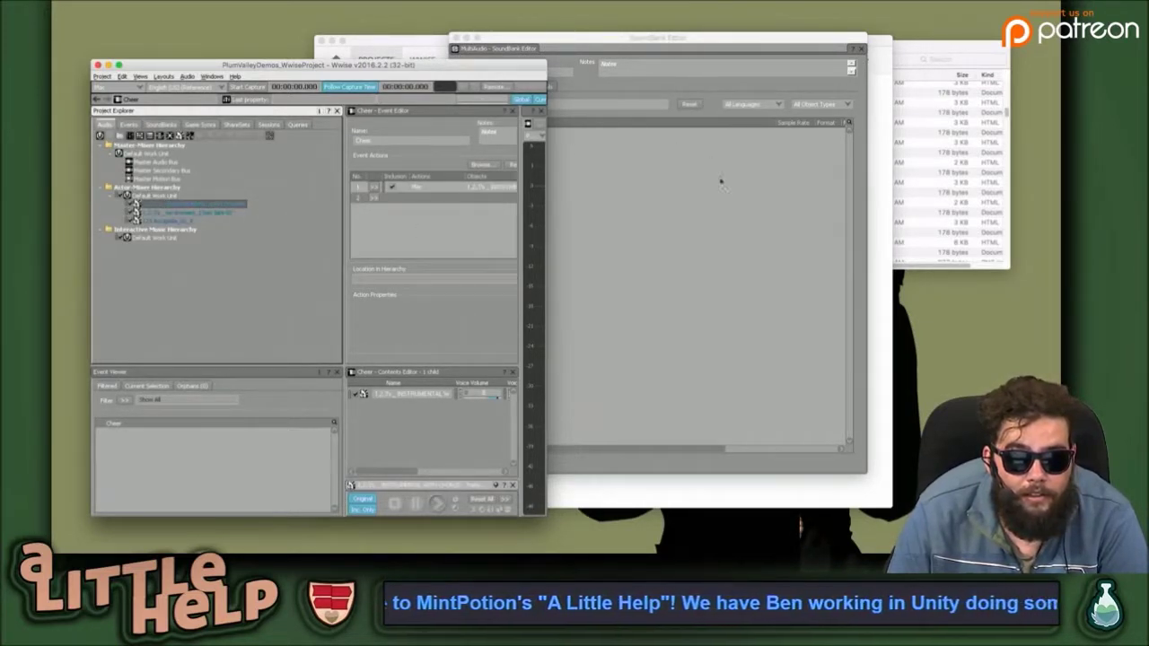
{"action": "left_click", "coordinate": [714, 207]}
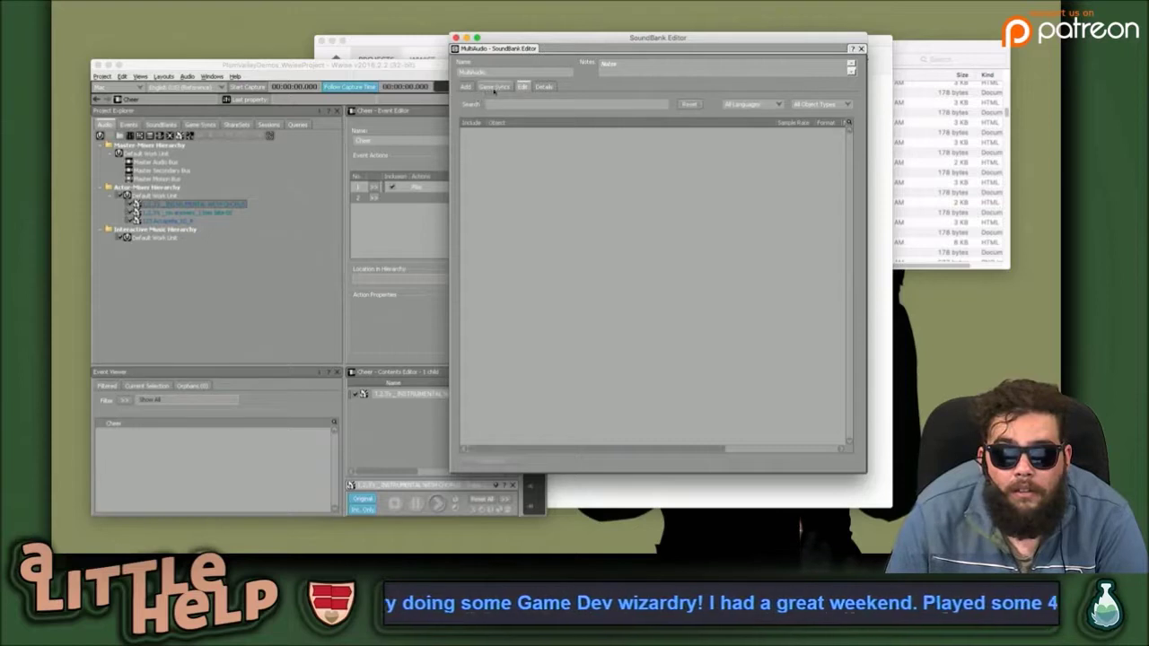
{"action": "left_click", "coordinate": [466, 86]}
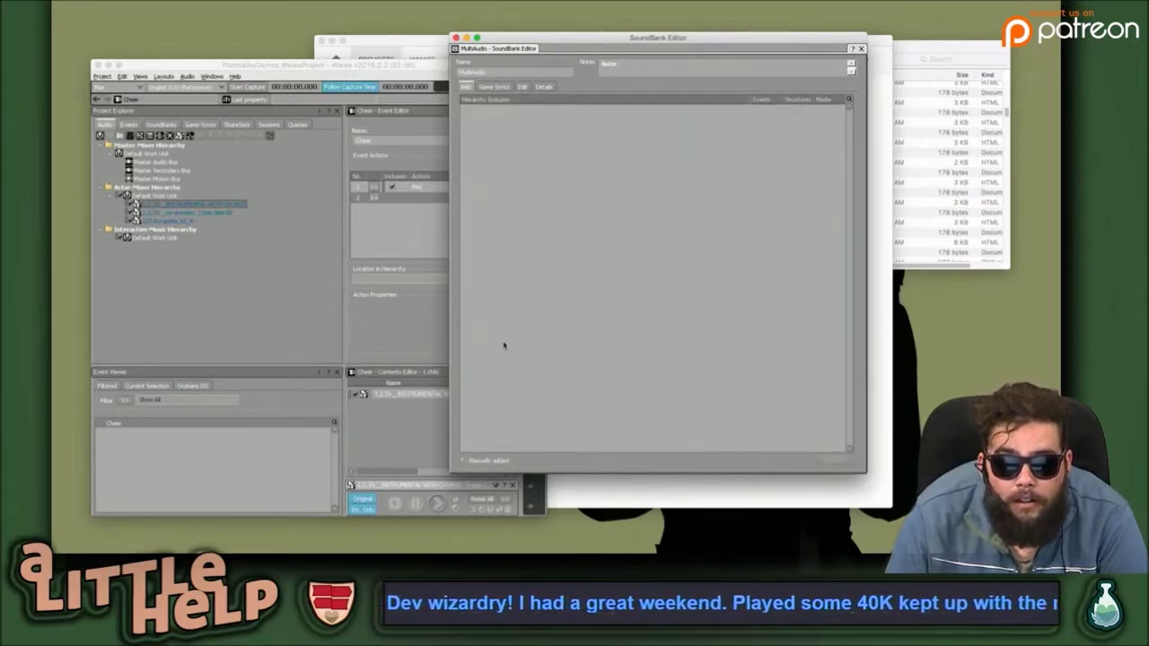
{"action": "right_click", "coordinate": [579, 183]}
{"action": "left_click", "coordinate": [546, 159]}
Cycle through the Game Syncs, Add and Edit tabs to Details, and right-click the SFX entry.
{"action": "left_click", "coordinate": [496, 86]}
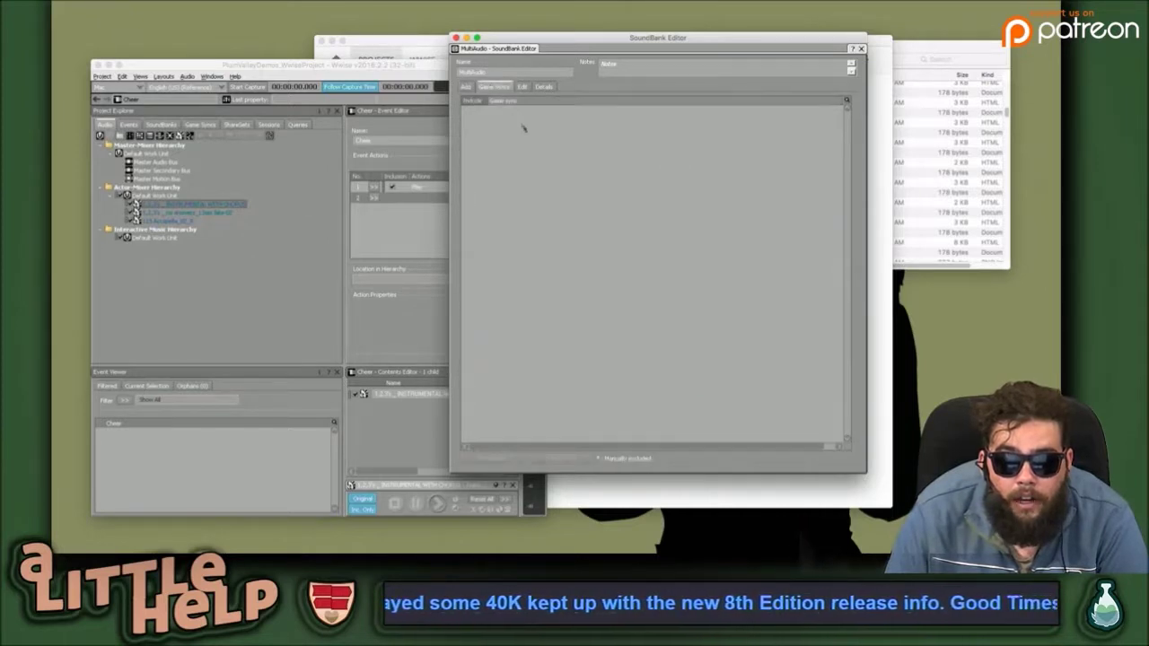
{"action": "left_click_drag", "start_coordinate": [487, 100], "coordinate": [567, 99]}
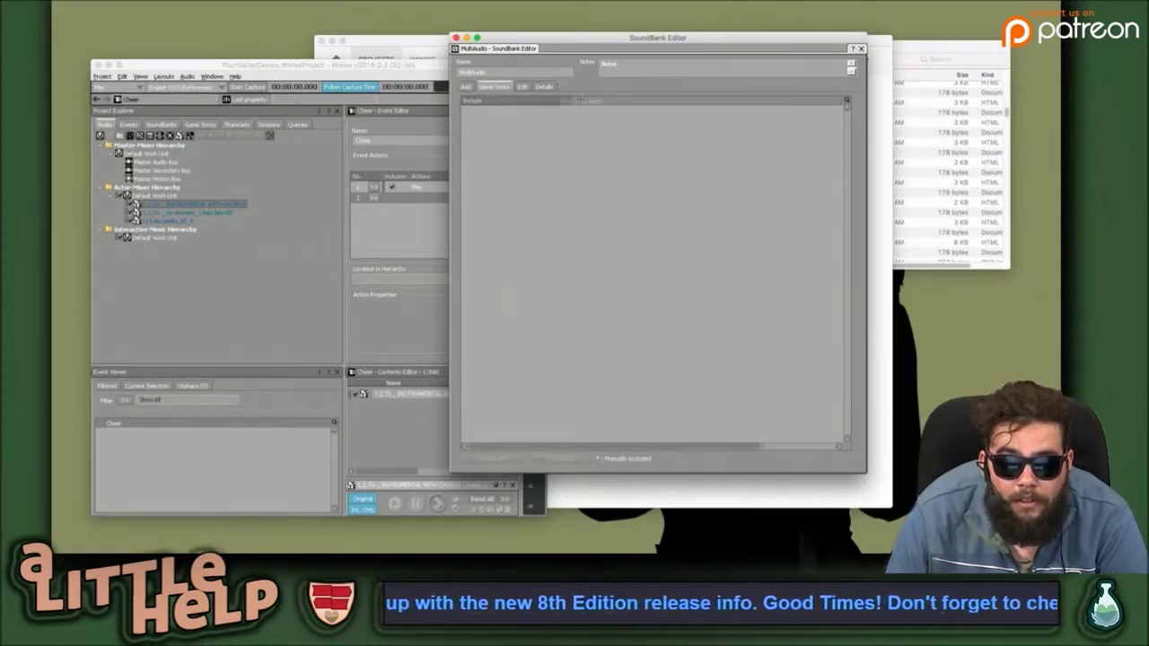
{"action": "left_click", "coordinate": [466, 86]}
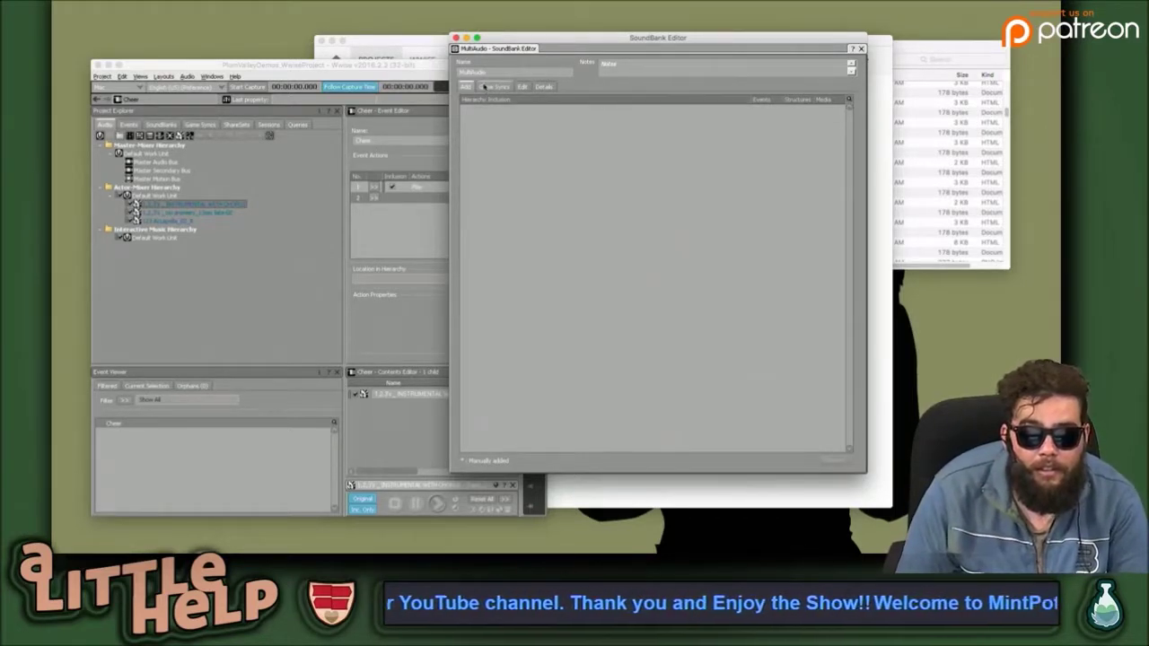
{"action": "left_click", "coordinate": [488, 86]}
{"action": "left_click", "coordinate": [523, 86]}
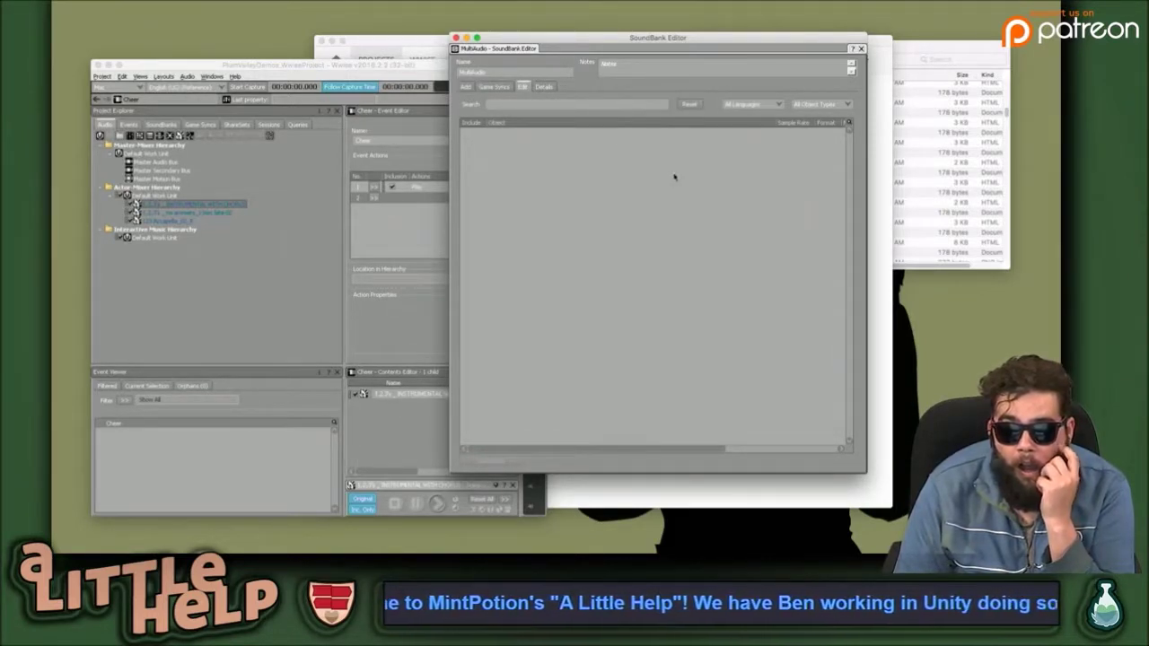
{"action": "left_click", "coordinate": [541, 86]}
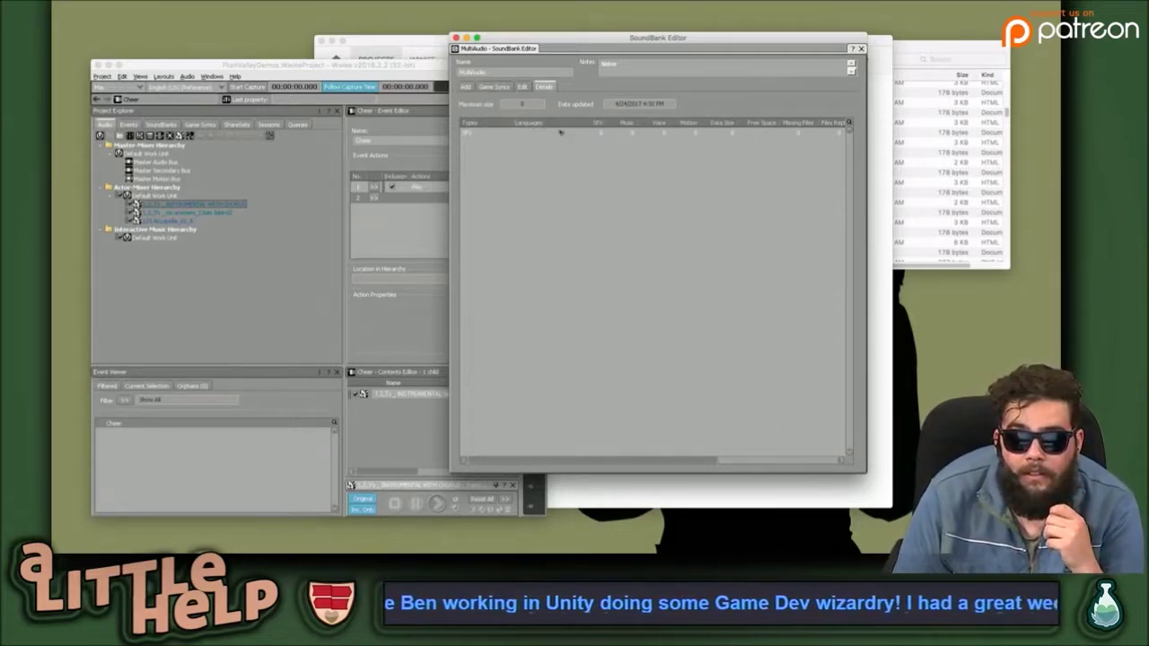
{"action": "left_click", "coordinate": [631, 132]}
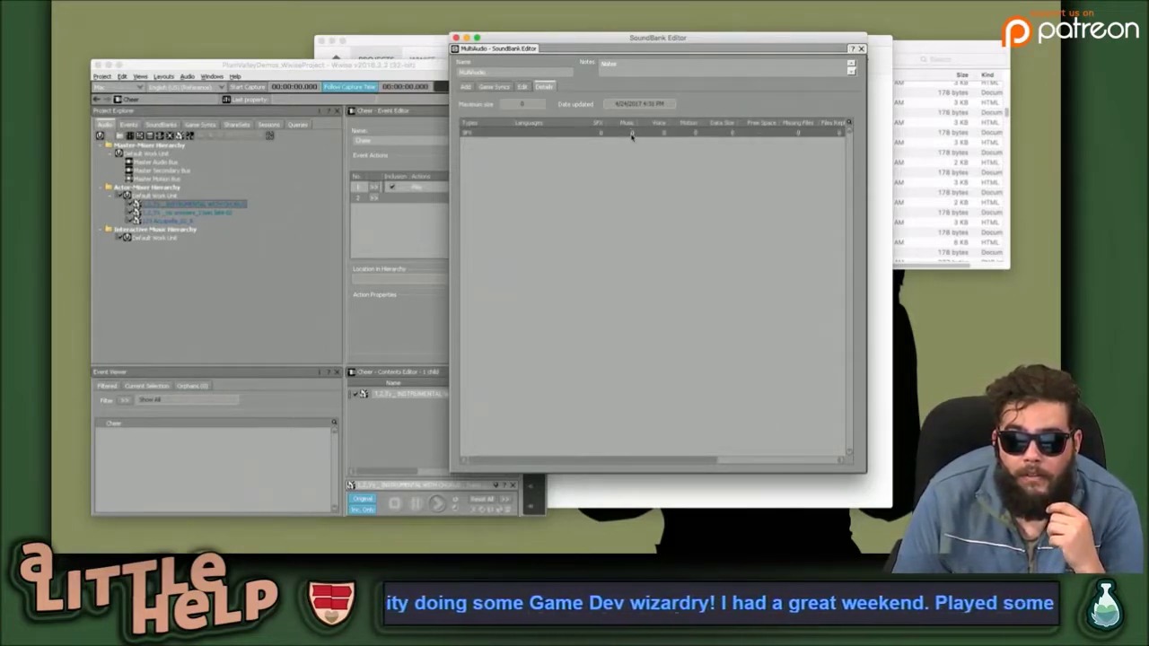
{"action": "right_click", "coordinate": [631, 135]}
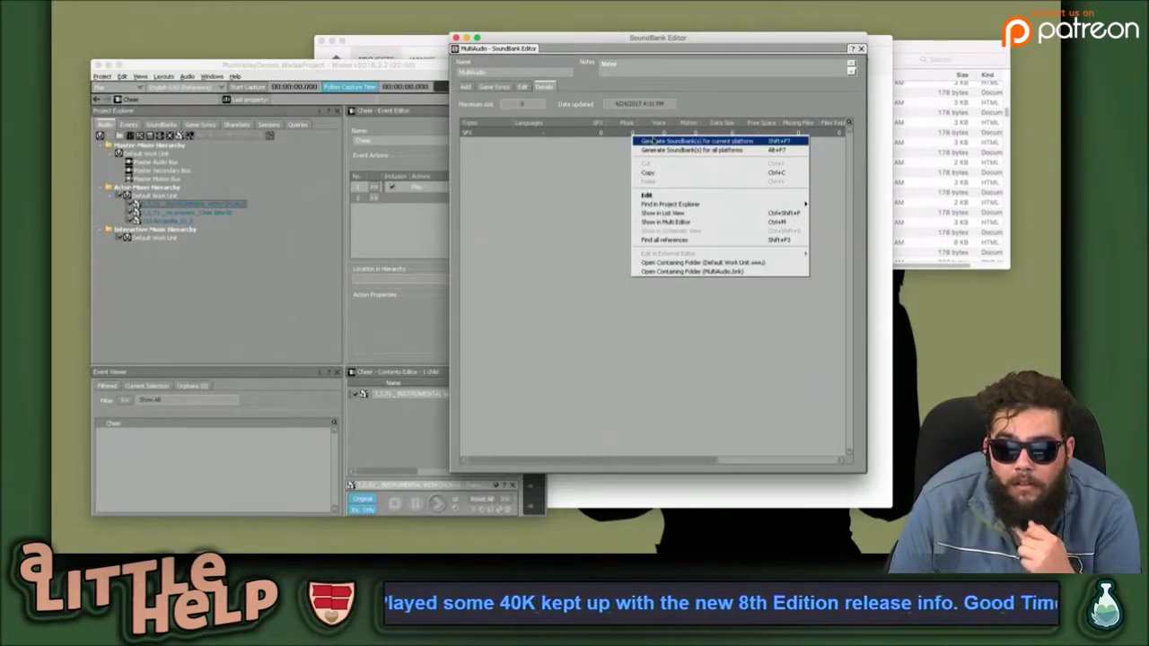
Generate the SoundBanks for the current platform from the SoundBank Editor.
{"action": "left_click", "coordinate": [673, 240]}
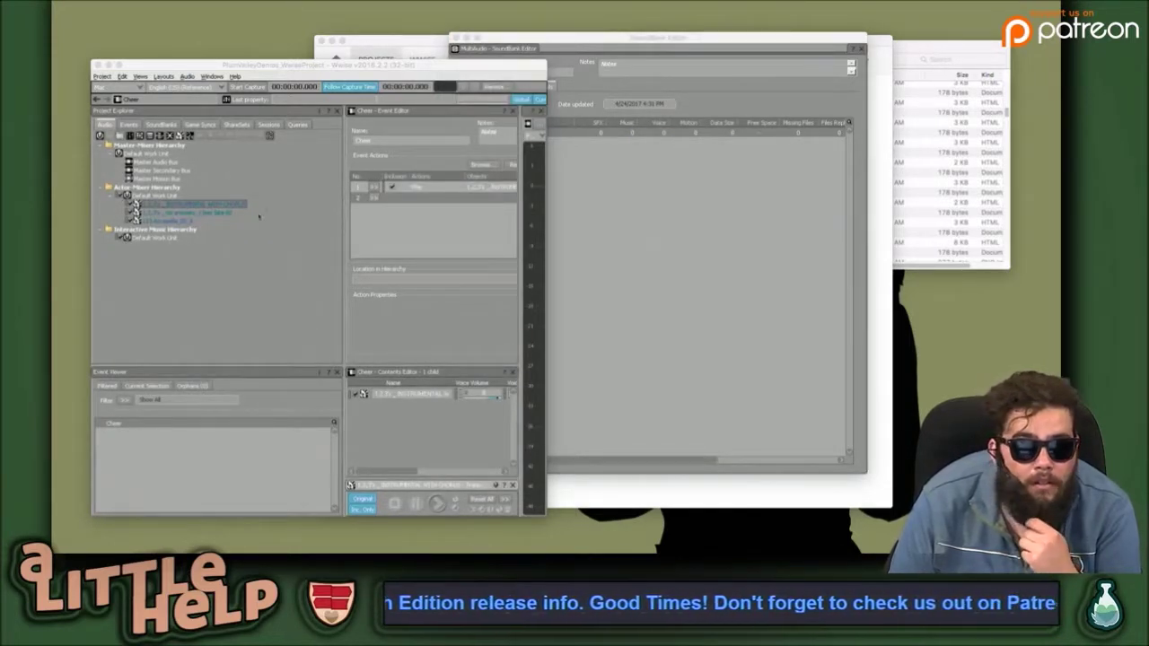
{"action": "left_click", "coordinate": [640, 120]}
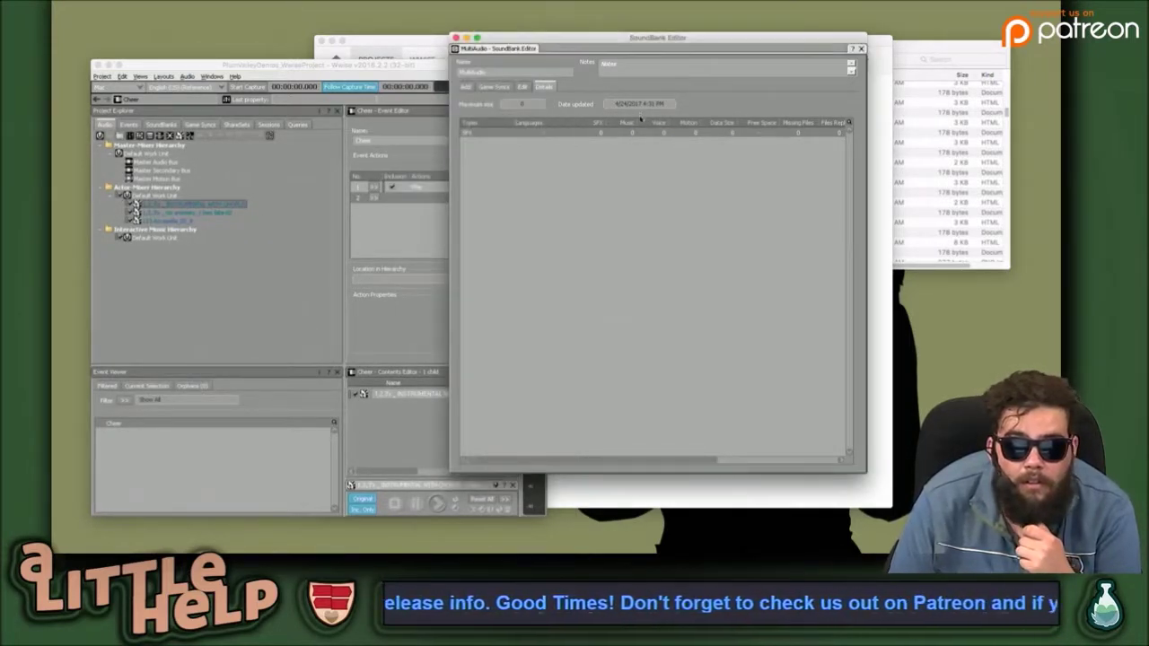
{"action": "right_click", "coordinate": [612, 176]}
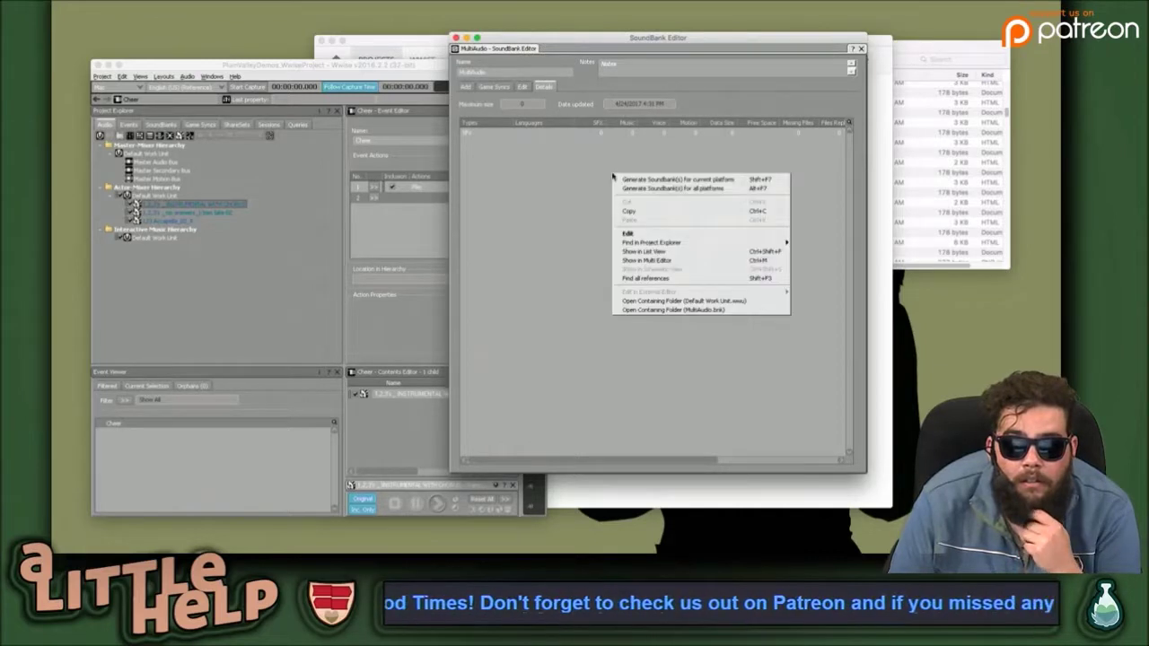
{"action": "left_click", "coordinate": [683, 179]}
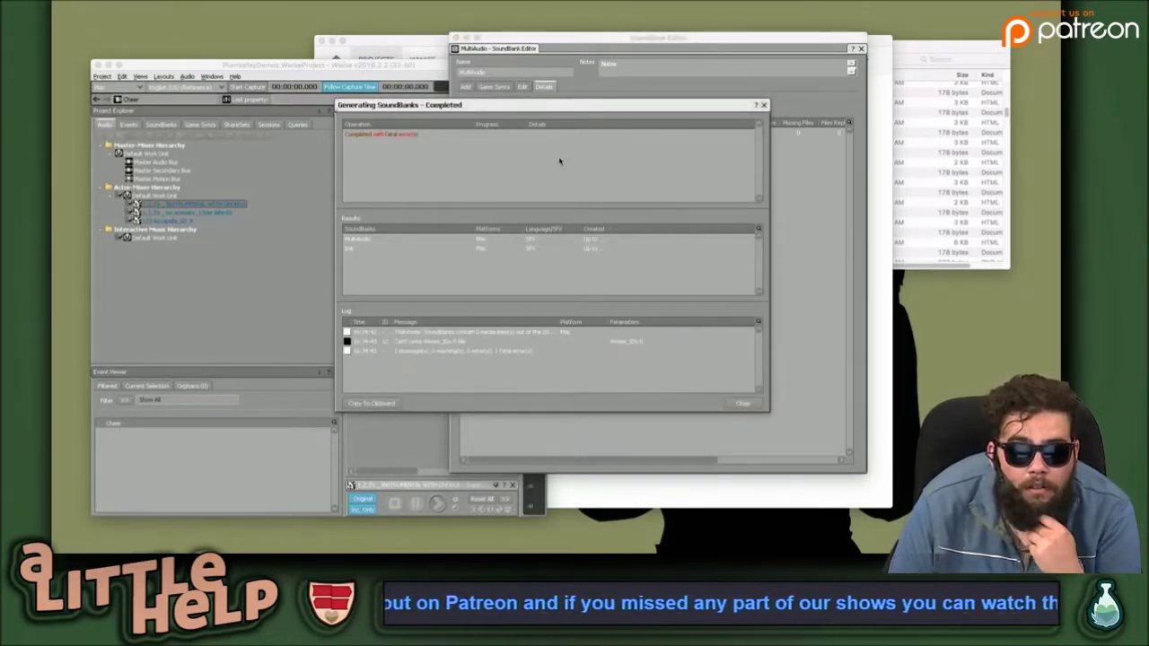
Select the trial-mode log message, widen the Message column and sort the log by message.
{"action": "left_click", "coordinate": [498, 334]}
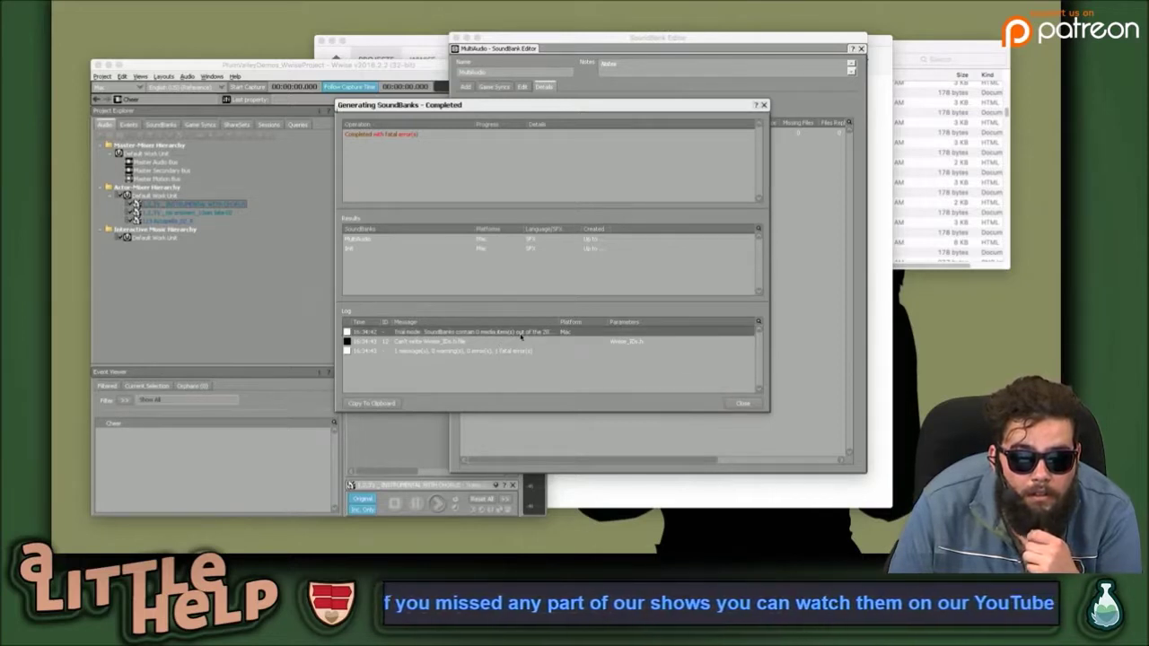
{"action": "left_click_drag", "start_coordinate": [559, 321], "coordinate": [699, 322]}
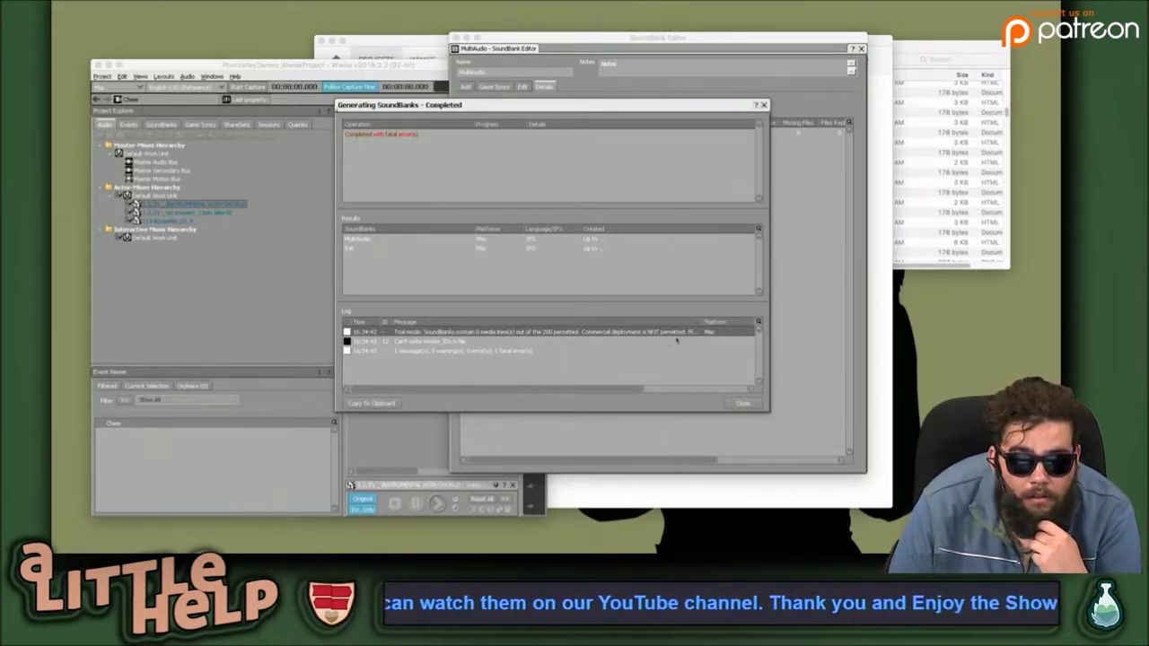
{"action": "left_click", "coordinate": [652, 321]}
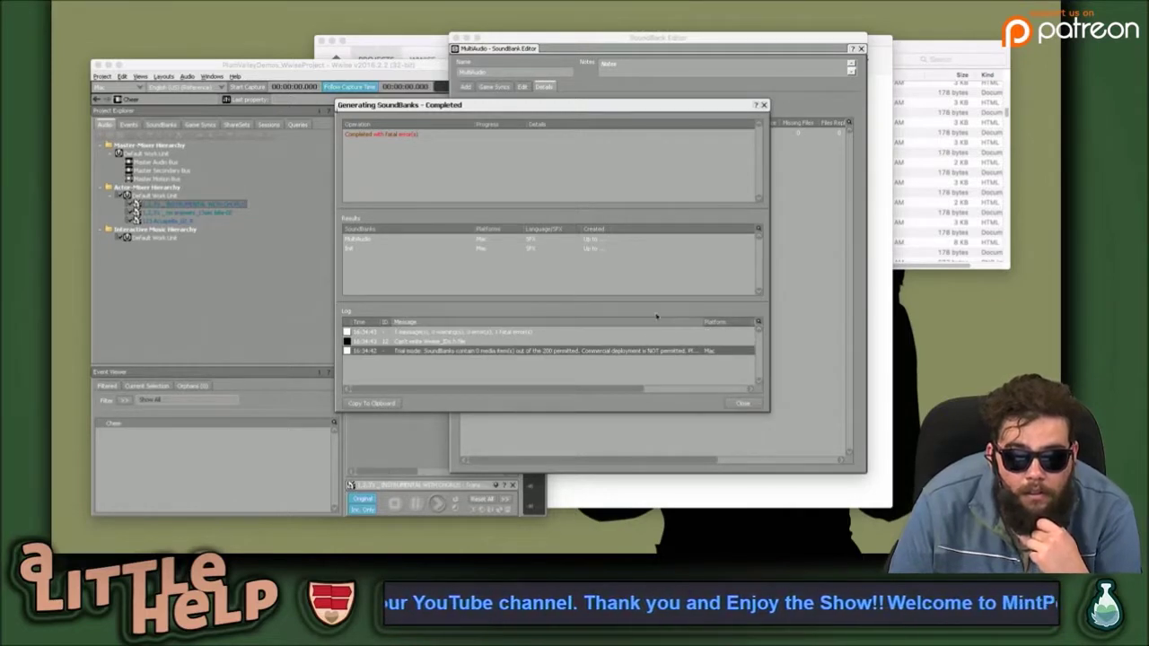
{"action": "left_click", "coordinate": [655, 321]}
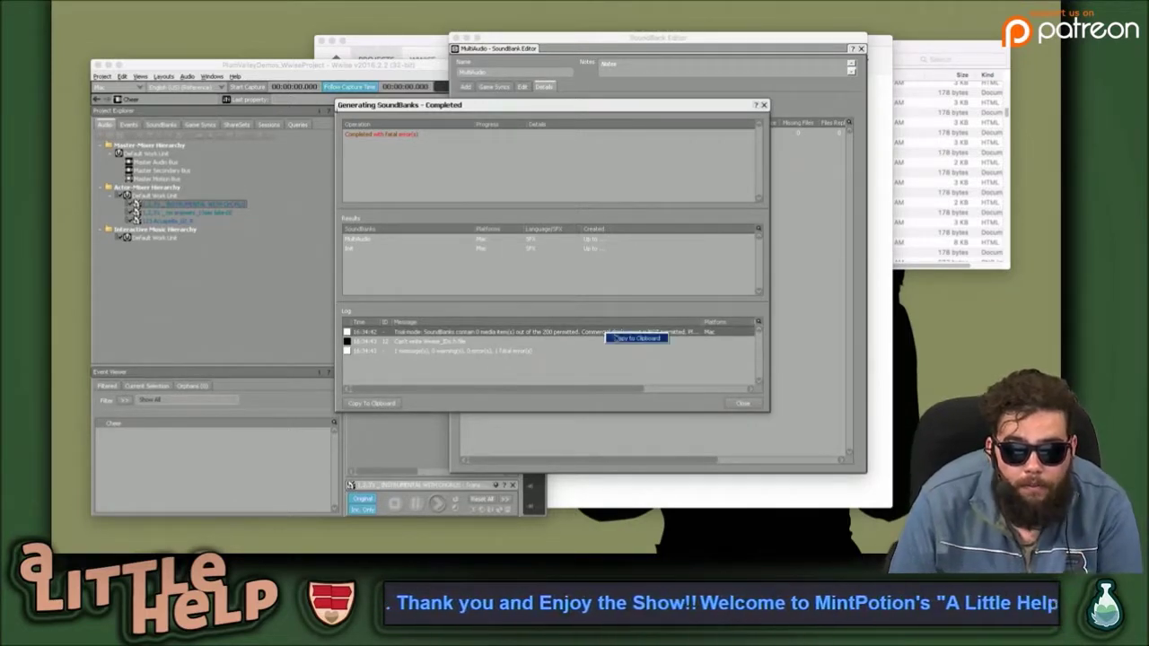
Launch TextEdit through Spotlight and paste the log message over README.txt's text.
{"action": "key", "text": "super+space"}
{"action": "type", "text": "noy"}
{"action": "key", "text": "BackSpace"}
{"action": "key", "text": "BackSpace"}
{"action": "key", "text": "BackSpace"}
{"action": "type", "text": "text"}
{"action": "key", "text": "Return"}
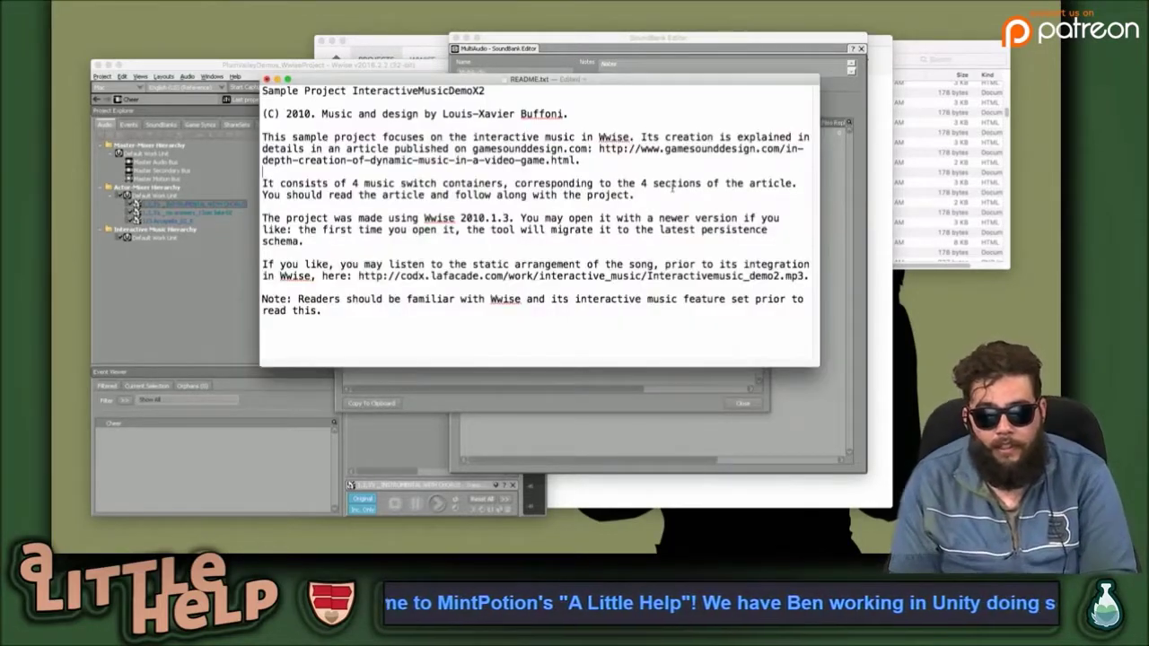
{"action": "key", "text": "super+a"}
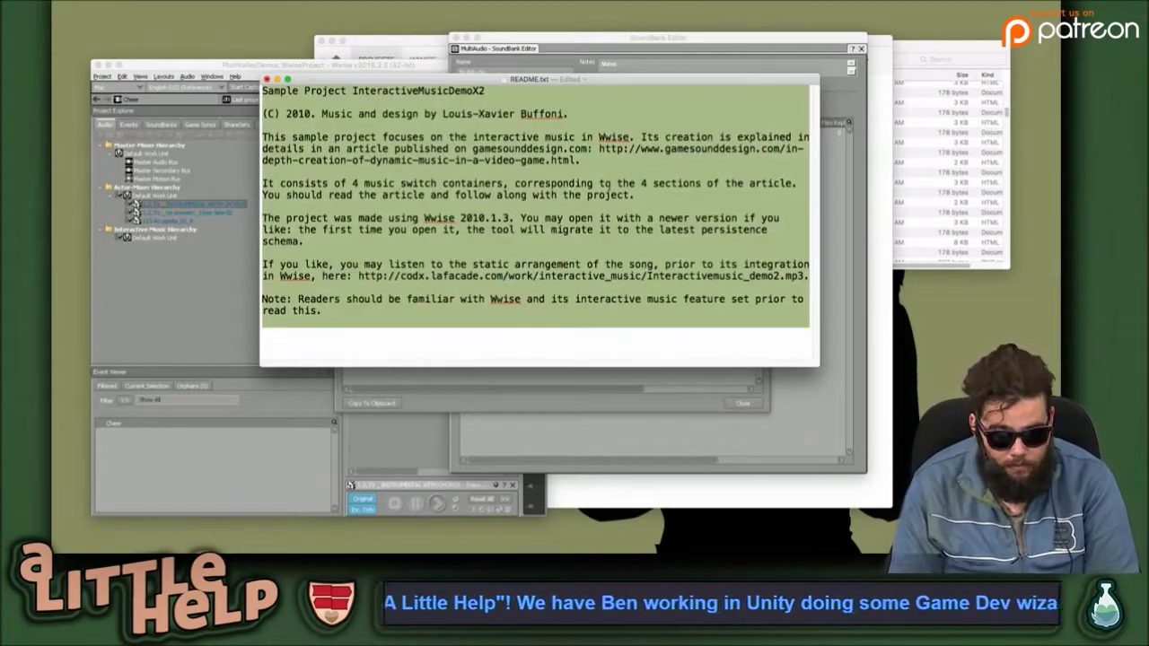
{"action": "type", "text": "Time ID\tMessage\tPlatform\tParameters \t16:34:42 -\tTrial mode: SoundBanks contain 0 media item(s) out of the 200 permitted. Commercial deployment is NOT permitted. Please visit www.audiokinetic.com to request a Commercial license.\tMac"}
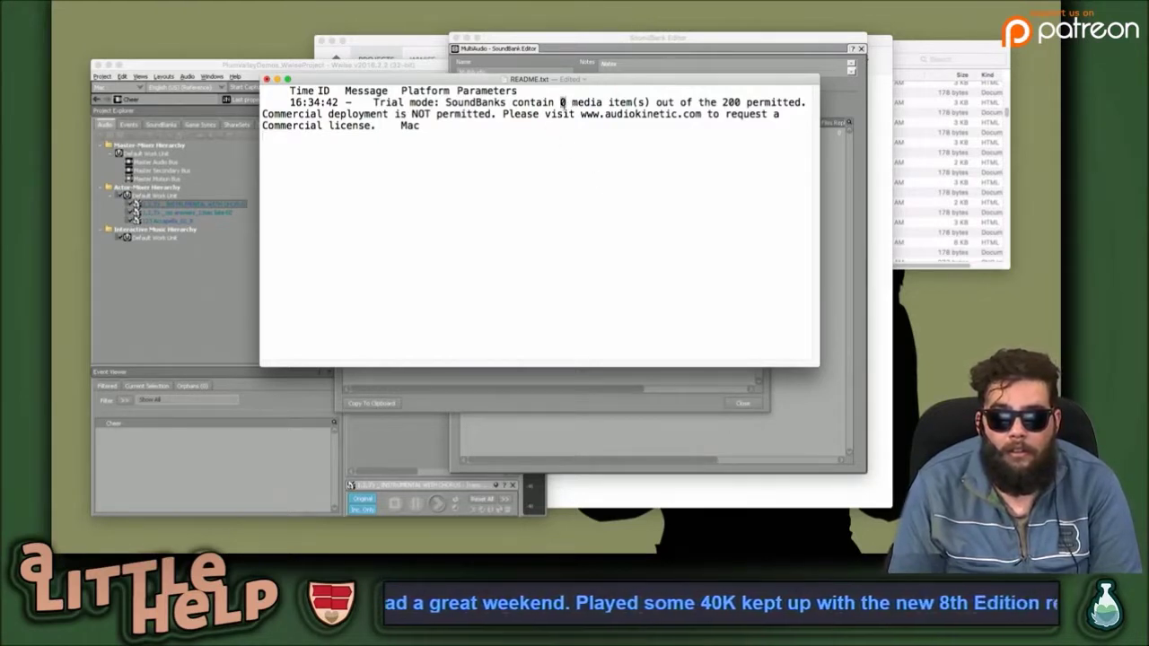
Close README.txt, reverting its changes, and select the fatal error result in Wwise.
{"action": "left_click", "coordinate": [644, 234]}
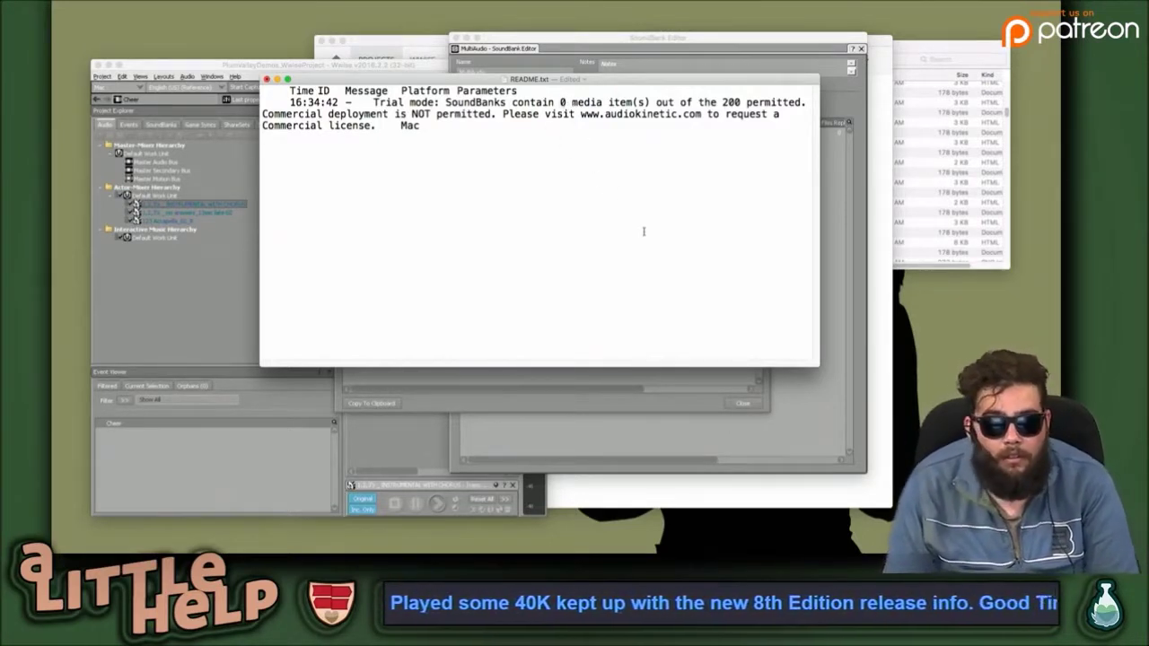
{"action": "key", "text": "super+w"}
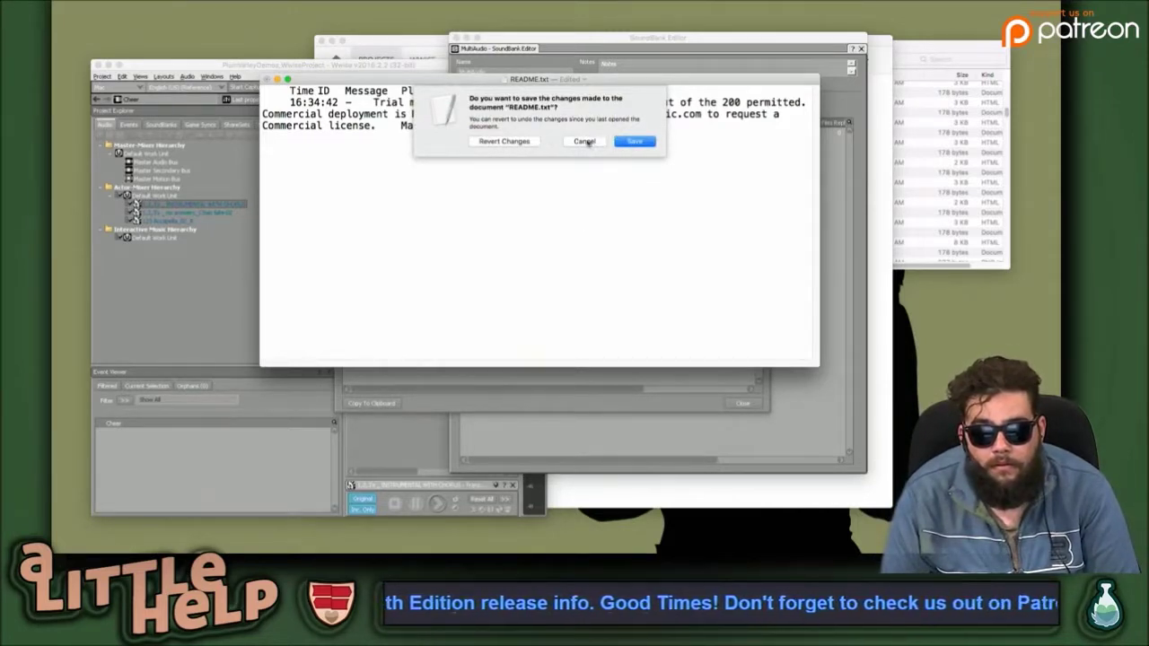
{"action": "left_click", "coordinate": [585, 141]}
{"action": "key", "text": "super+w"}
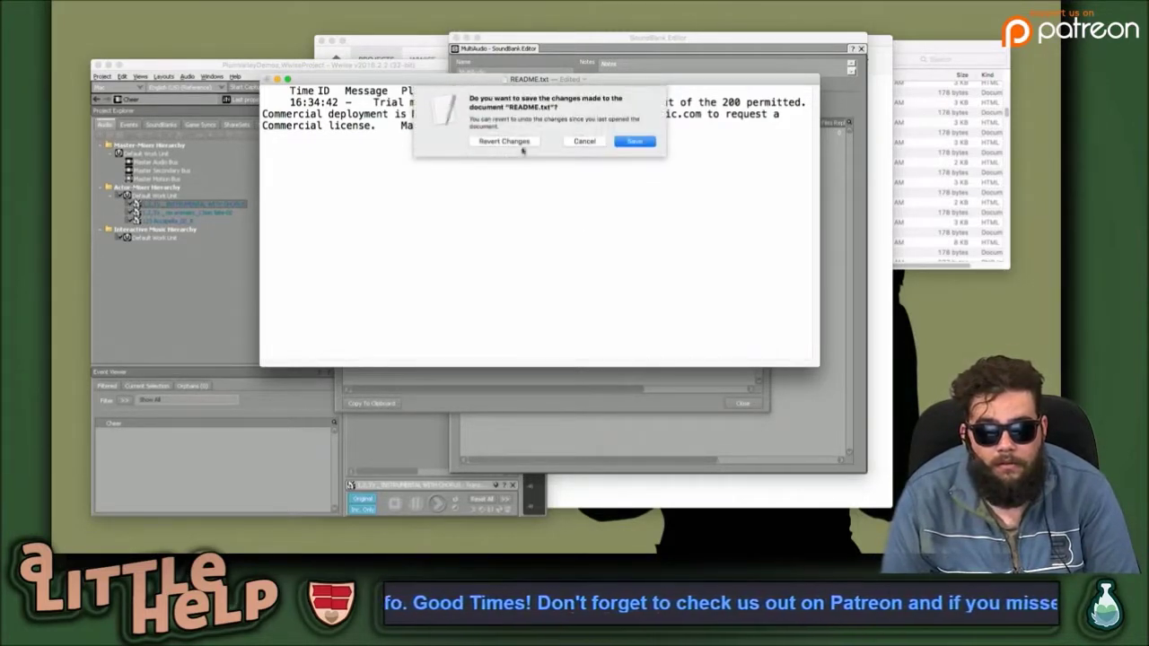
{"action": "left_click", "coordinate": [529, 142]}
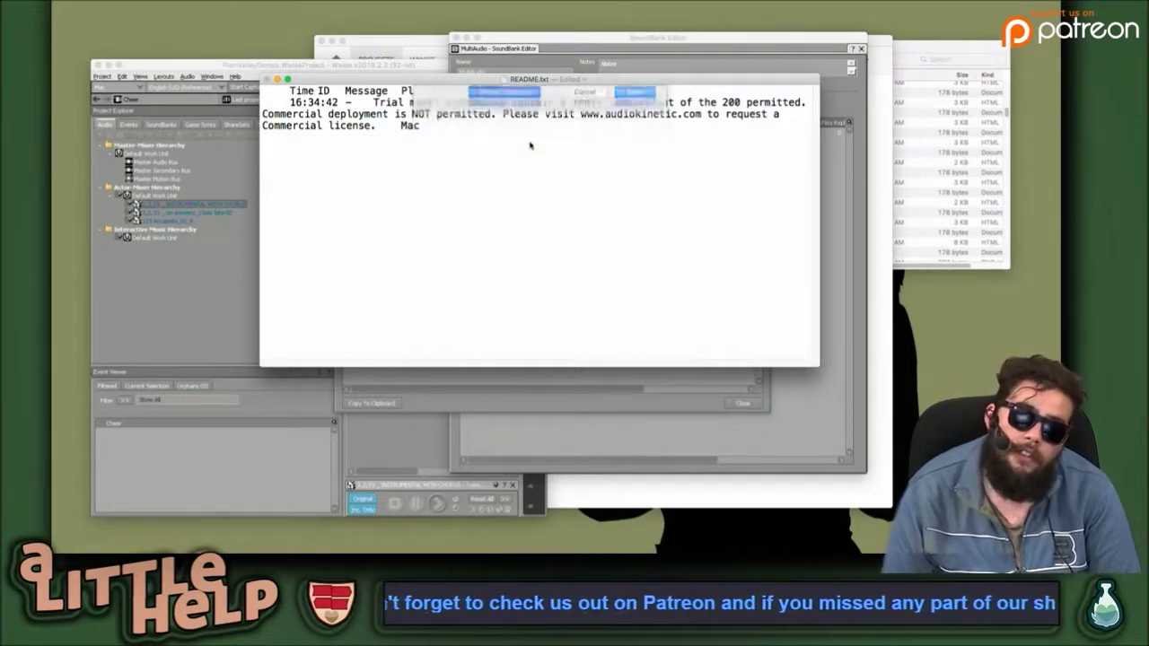
{"action": "left_click", "coordinate": [413, 136]}
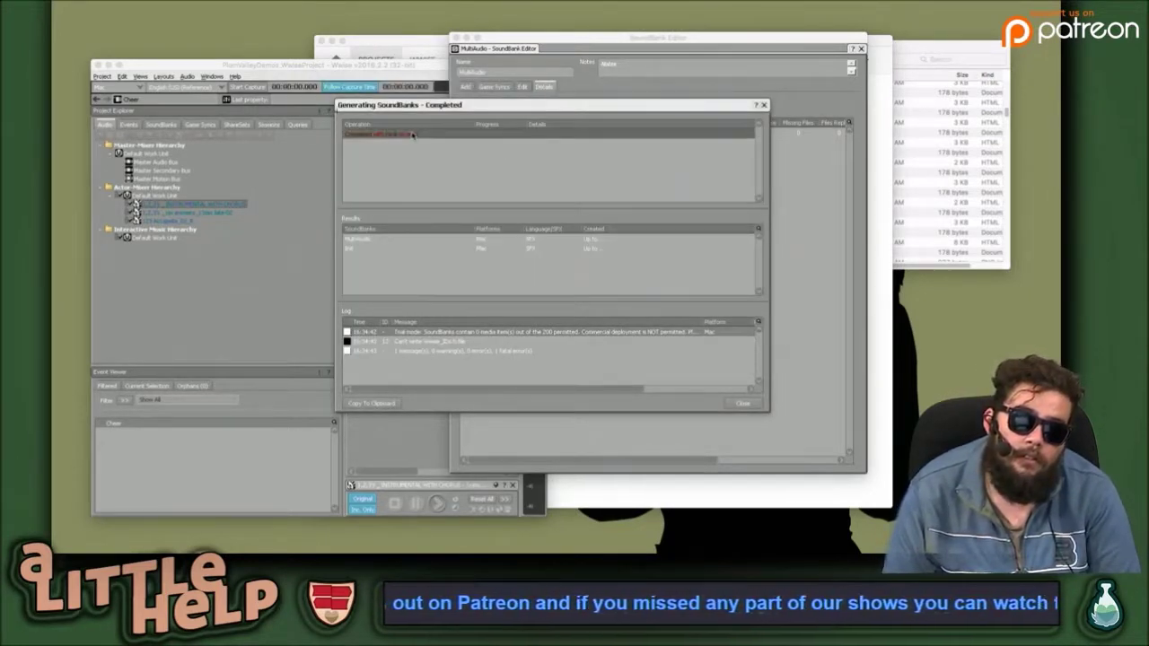
Look over the MultiAudio and Init results, close the generation report, then close the MultiAudio SoundBank Editor.
{"action": "left_click", "coordinate": [493, 241]}
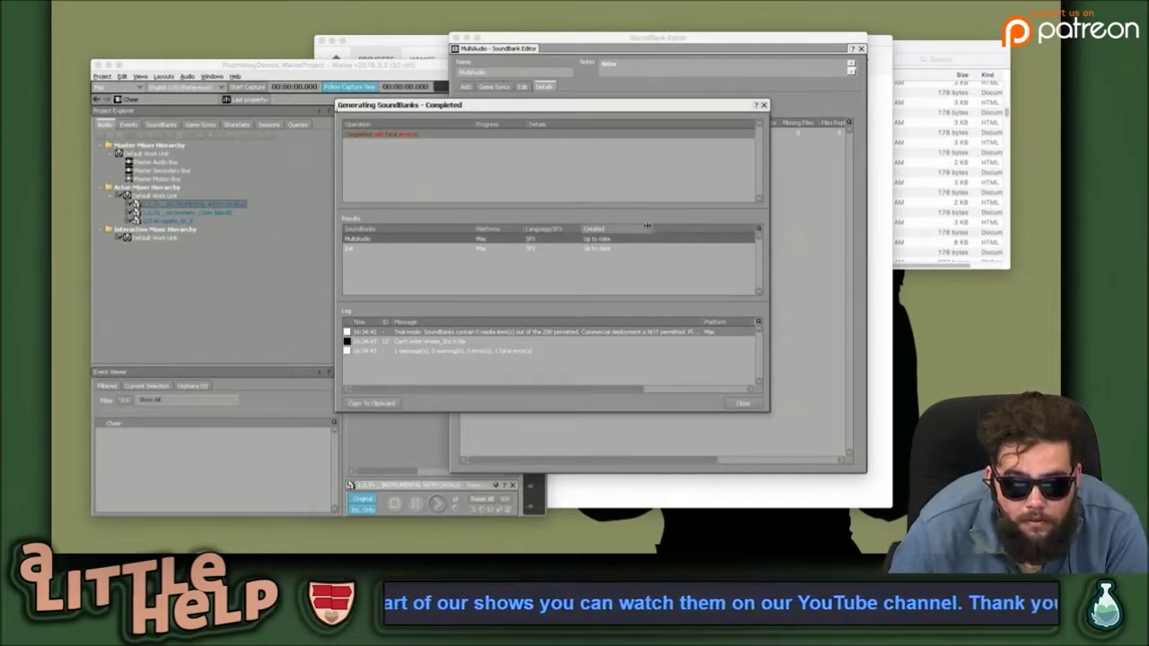
{"action": "left_click", "coordinate": [372, 248]}
{"action": "left_click", "coordinate": [745, 403]}
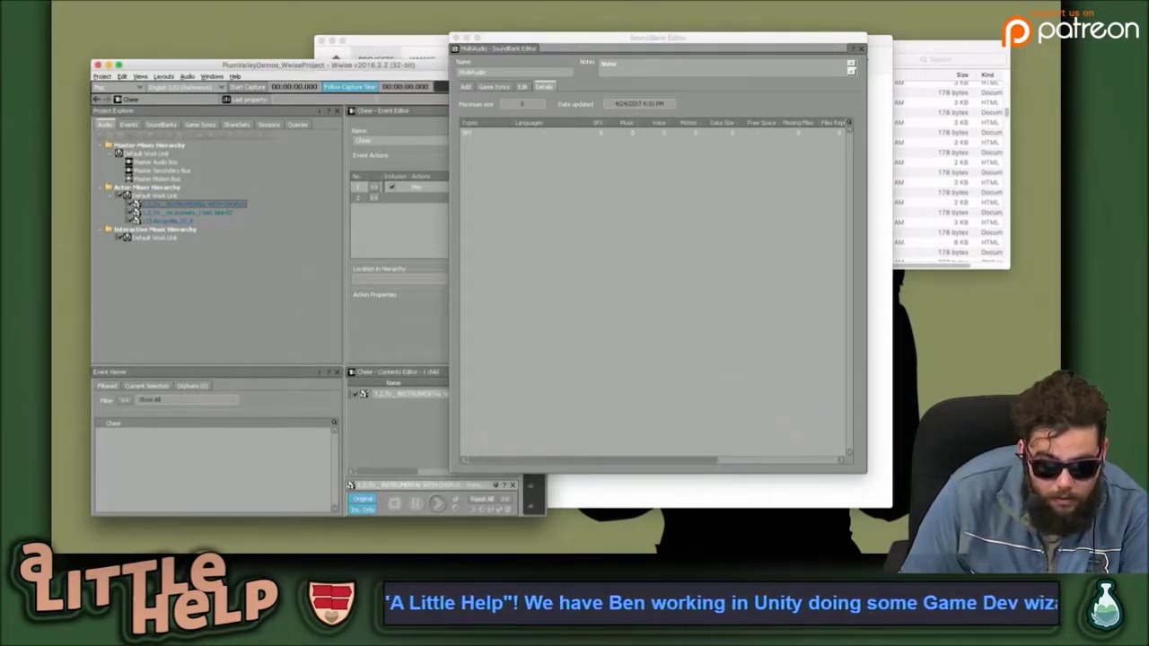
{"action": "left_click", "coordinate": [585, 175]}
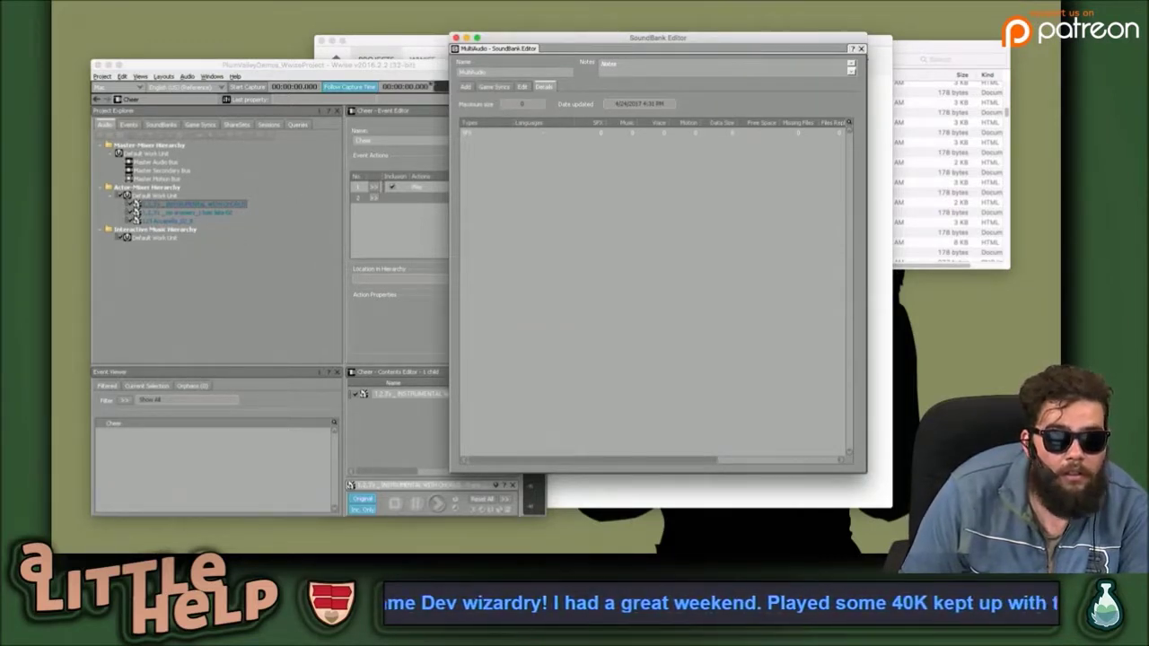
{"action": "left_click", "coordinate": [456, 38]}
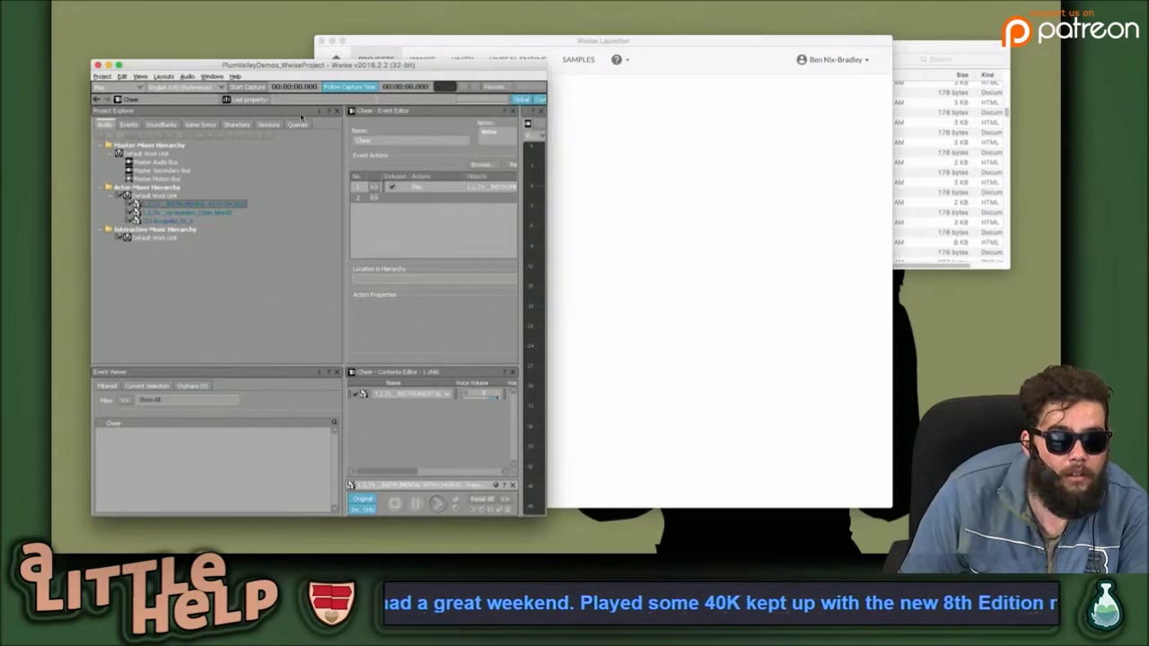
Apply the SoundBank layout, then move the Wwise window higher and widen it.
{"action": "left_click", "coordinate": [158, 77]}
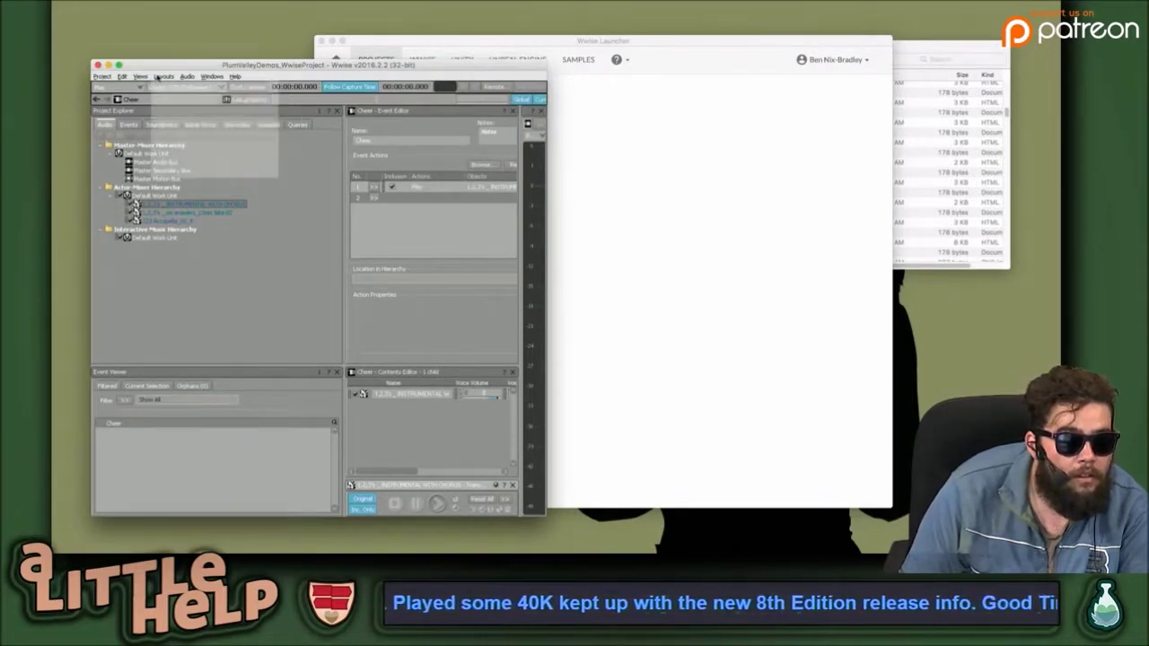
{"action": "left_click", "coordinate": [208, 104]}
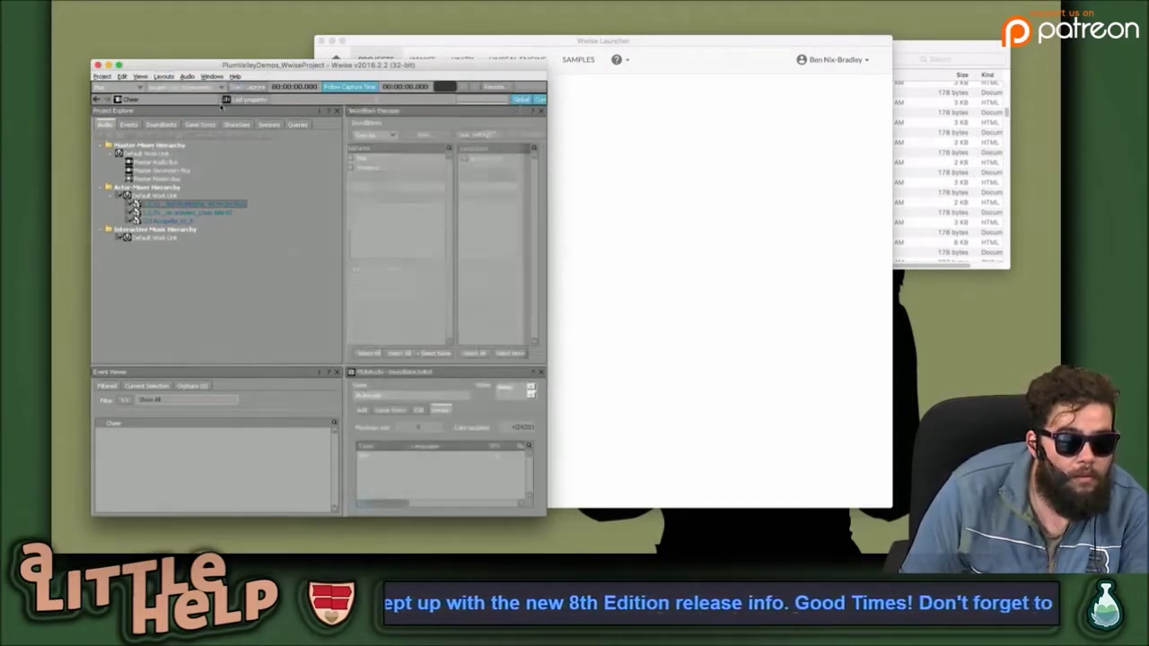
{"action": "left_click_drag", "start_coordinate": [409, 65], "coordinate": [433, 19]}
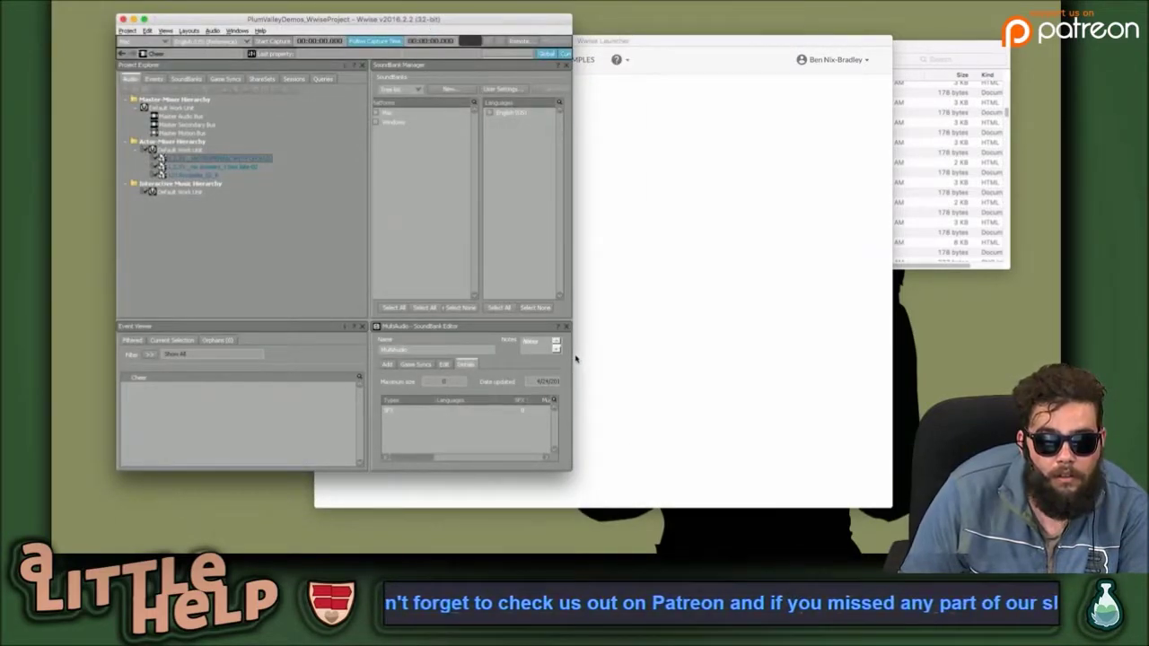
{"action": "left_click_drag", "start_coordinate": [572, 356], "coordinate": [996, 326]}
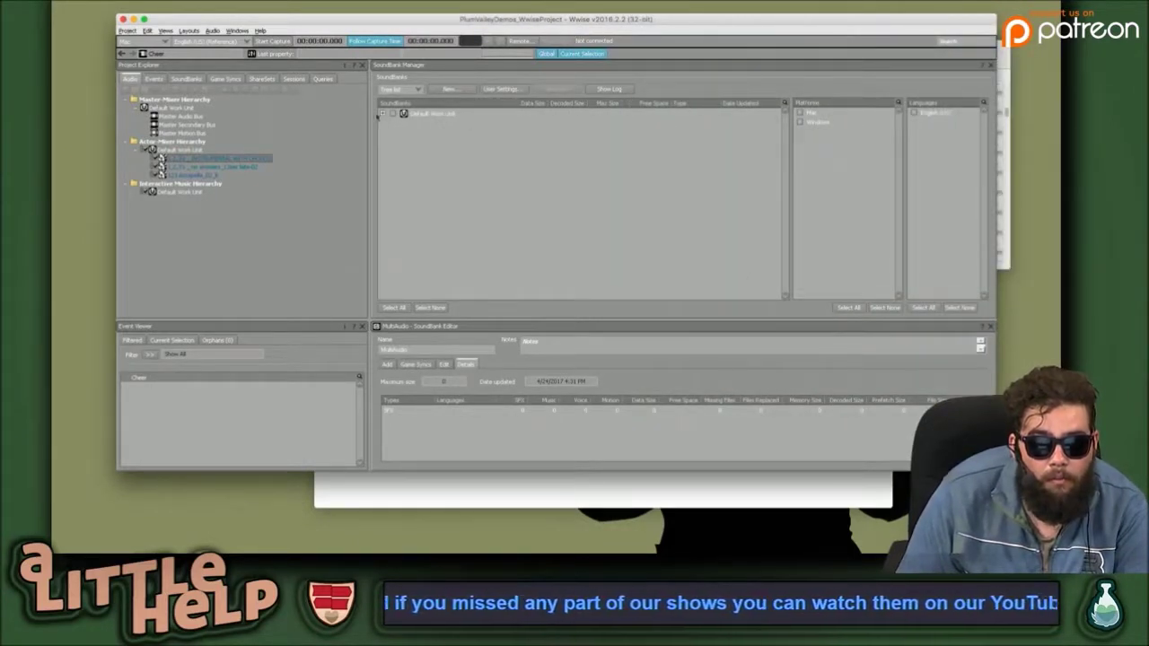
Expand the Default Work Unit and set MultiAudio's Max Size to 200.
{"action": "left_click", "coordinate": [382, 114]}
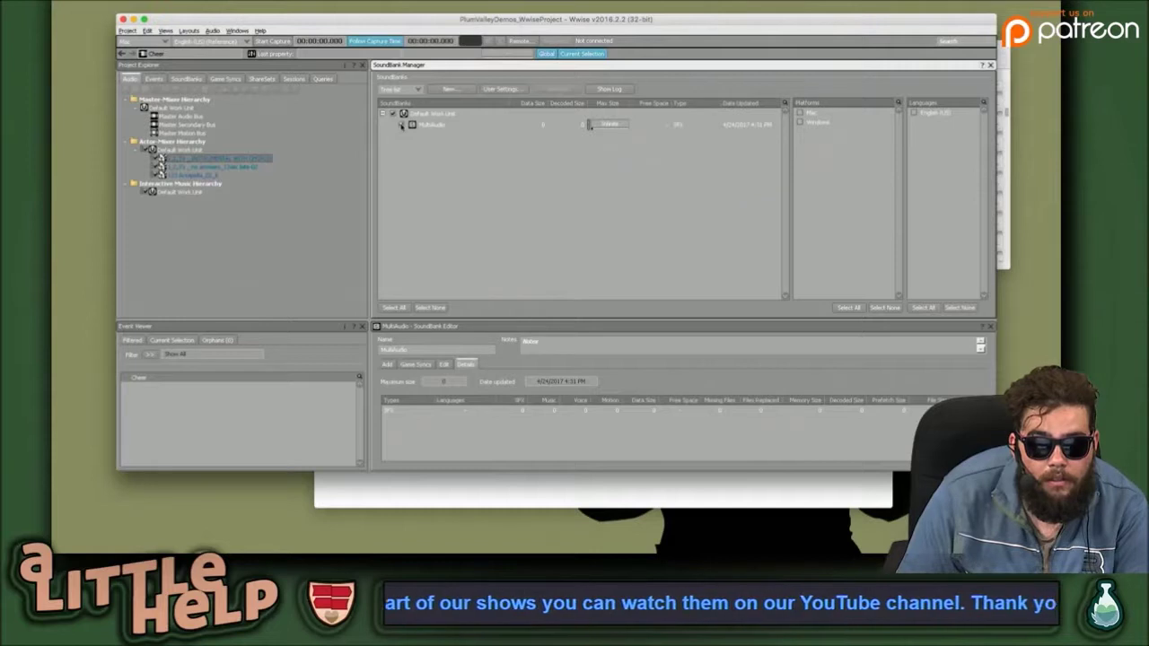
{"action": "left_click", "coordinate": [414, 127]}
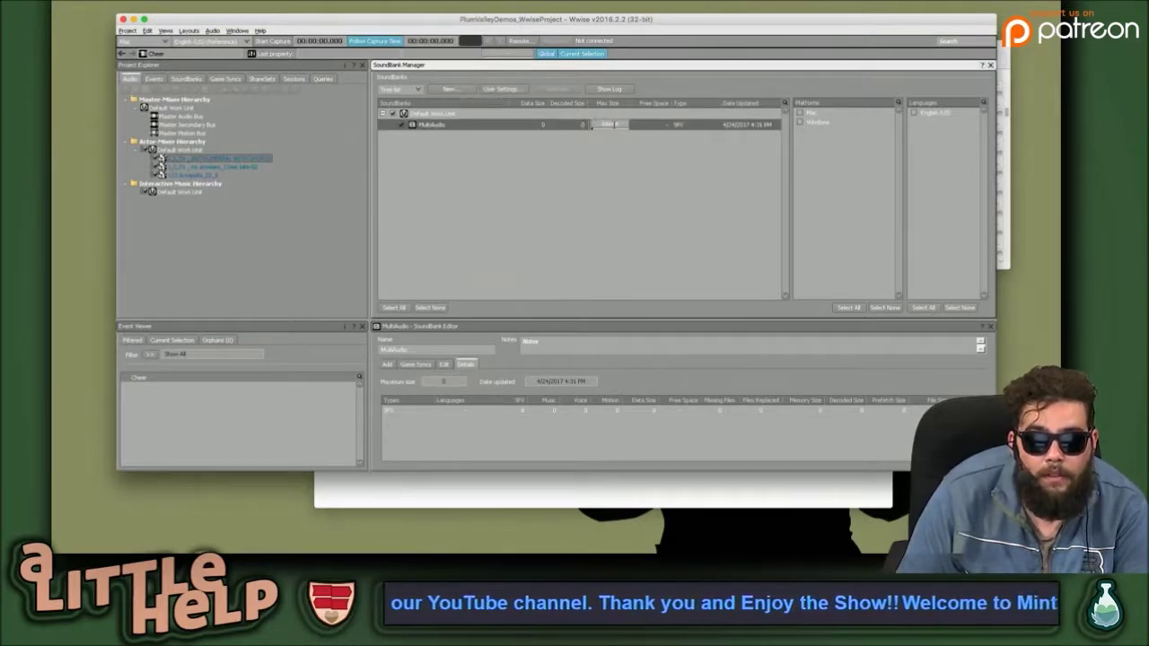
{"action": "left_click", "coordinate": [609, 124]}
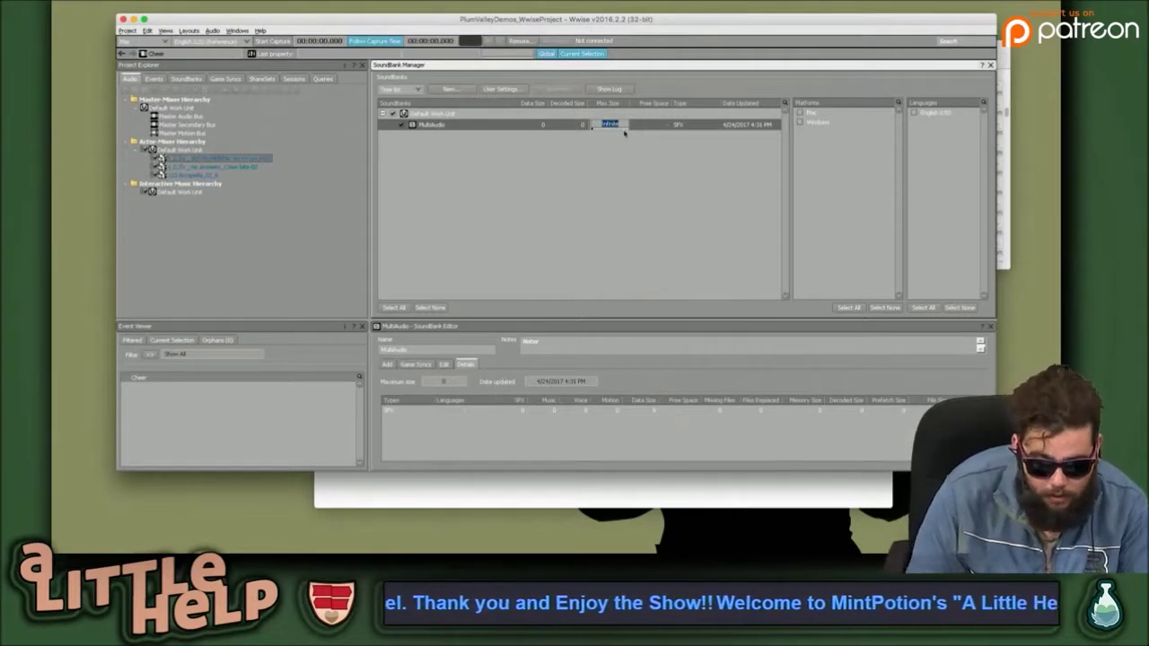
{"action": "type", "text": "200"}
{"action": "key", "text": "Return"}
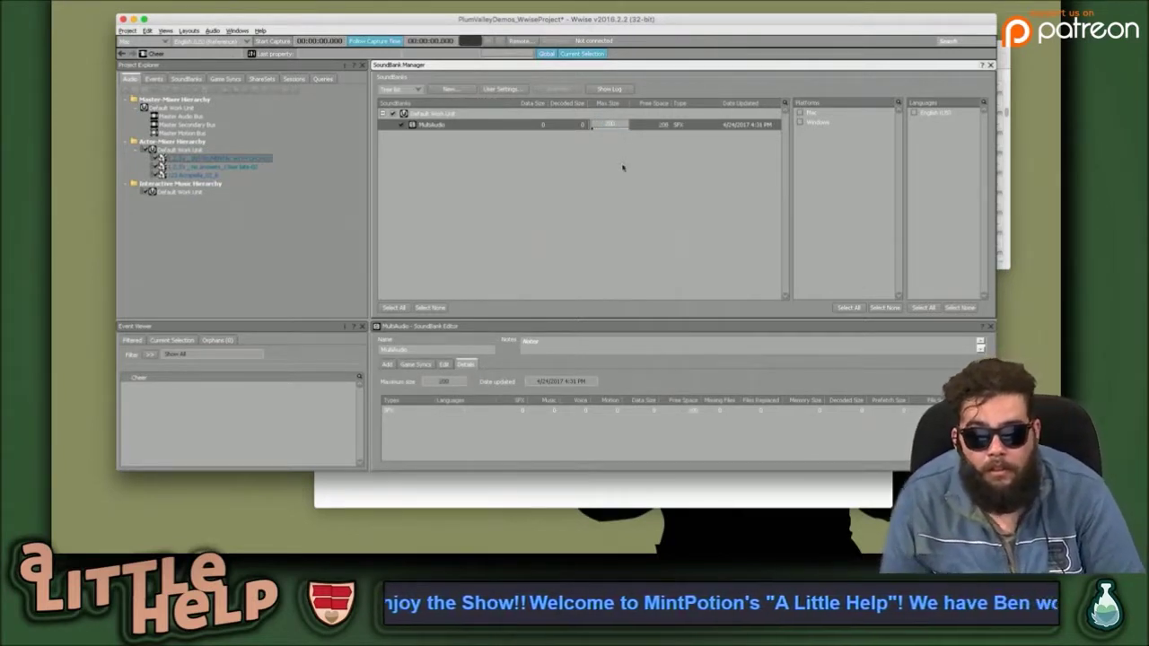
{"action": "left_click", "coordinate": [620, 164]}
{"action": "left_click", "coordinate": [511, 128]}
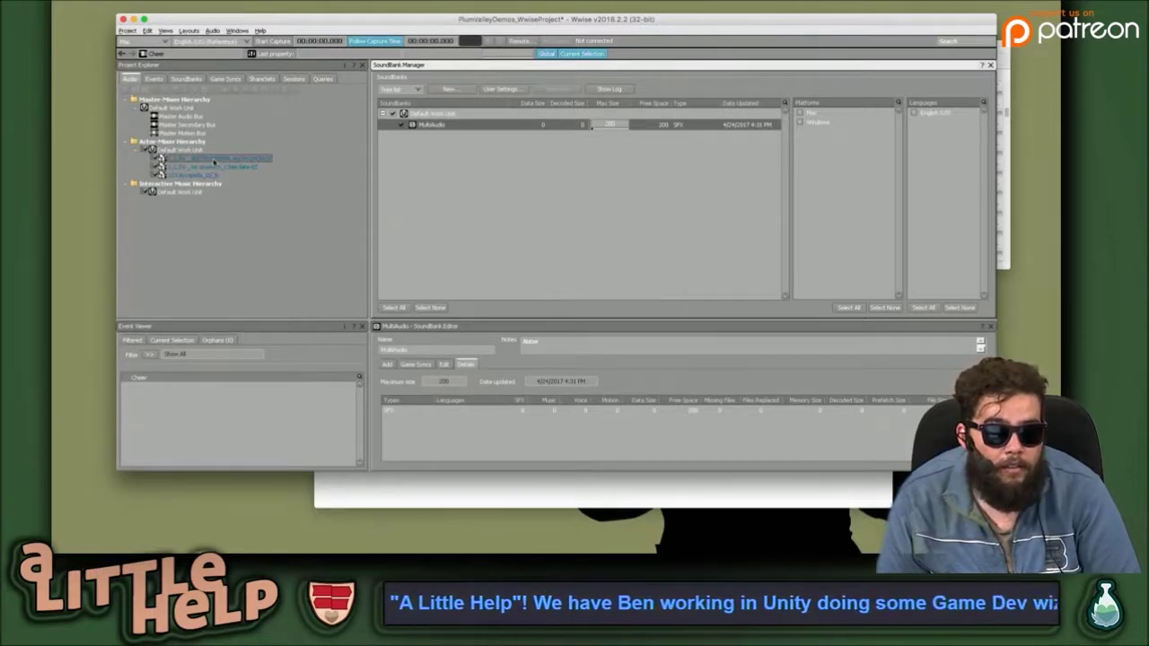
{"action": "left_click", "coordinate": [154, 79]}
Drag the Cheer event and the Actor-Mixer music sounds onto MultiAudio.
{"action": "left_click_drag", "start_coordinate": [166, 116], "coordinate": [462, 124]}
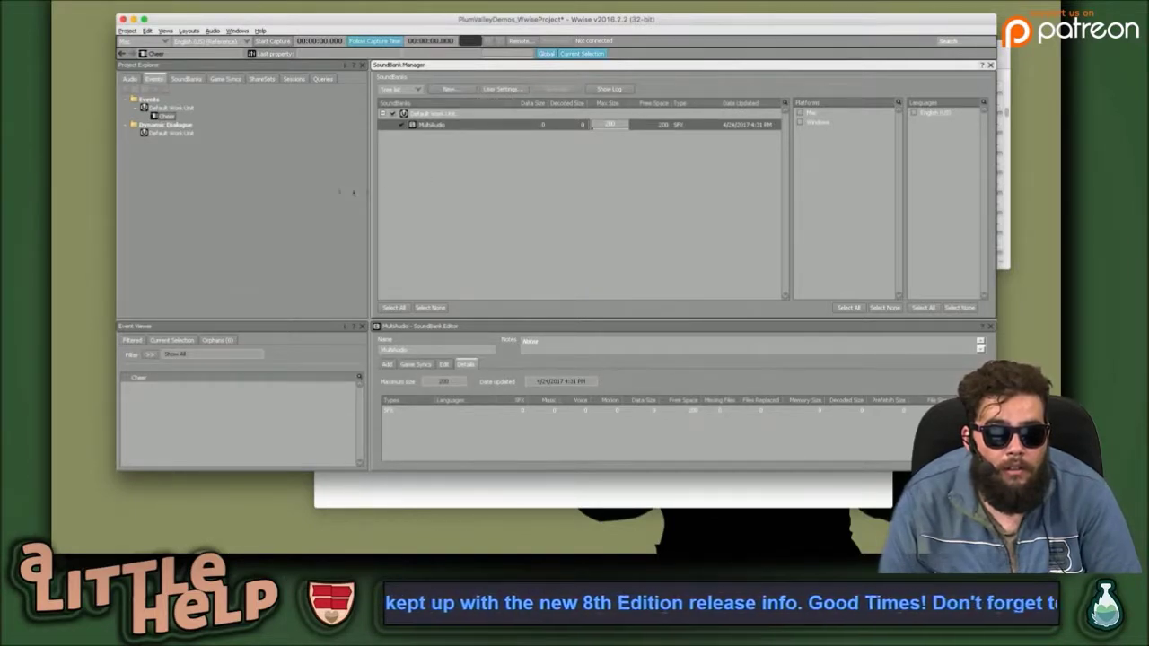
{"action": "left_click", "coordinate": [131, 78]}
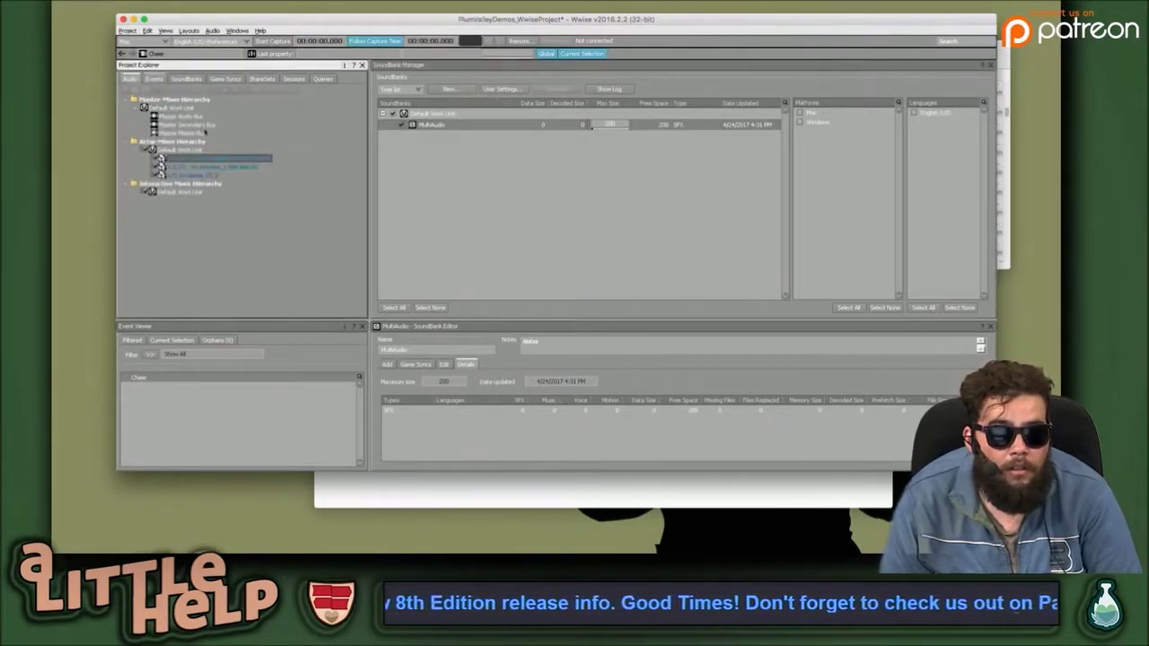
{"action": "left_click", "coordinate": [216, 167]}
{"action": "left_click_drag", "start_coordinate": [256, 167], "coordinate": [493, 124]}
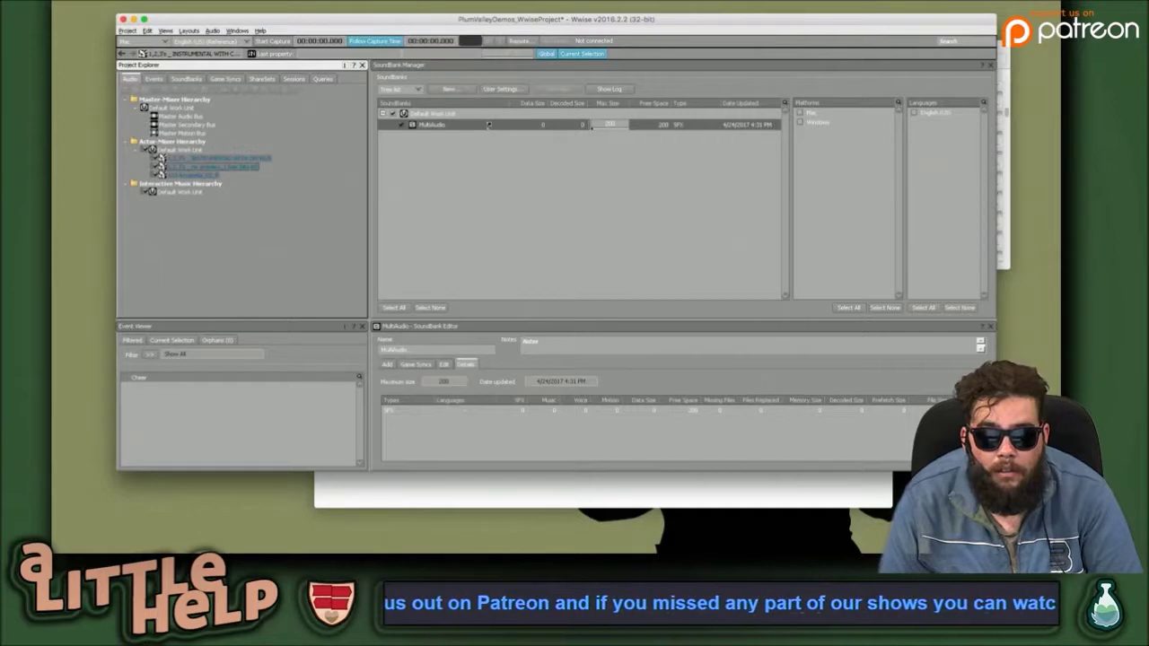
{"action": "left_click", "coordinate": [592, 126]}
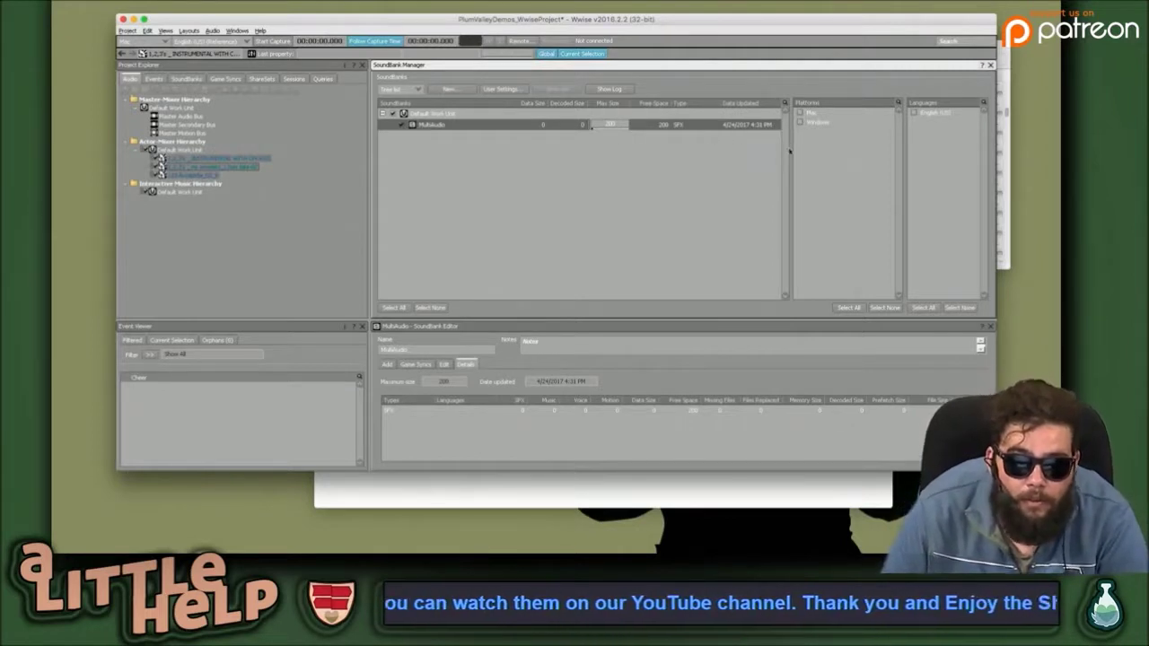
Tick Mac as MultiAudio's platform and English(US) as its language.
{"action": "left_click", "coordinate": [800, 110]}
{"action": "left_click", "coordinate": [800, 123]}
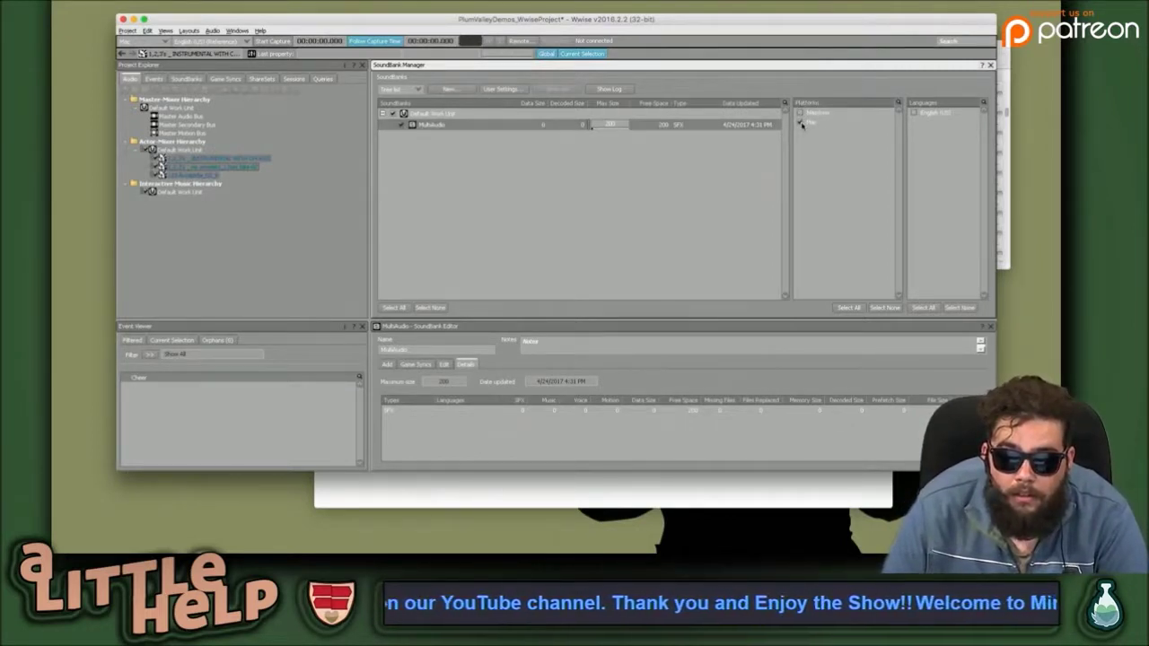
{"action": "left_click", "coordinate": [914, 113]}
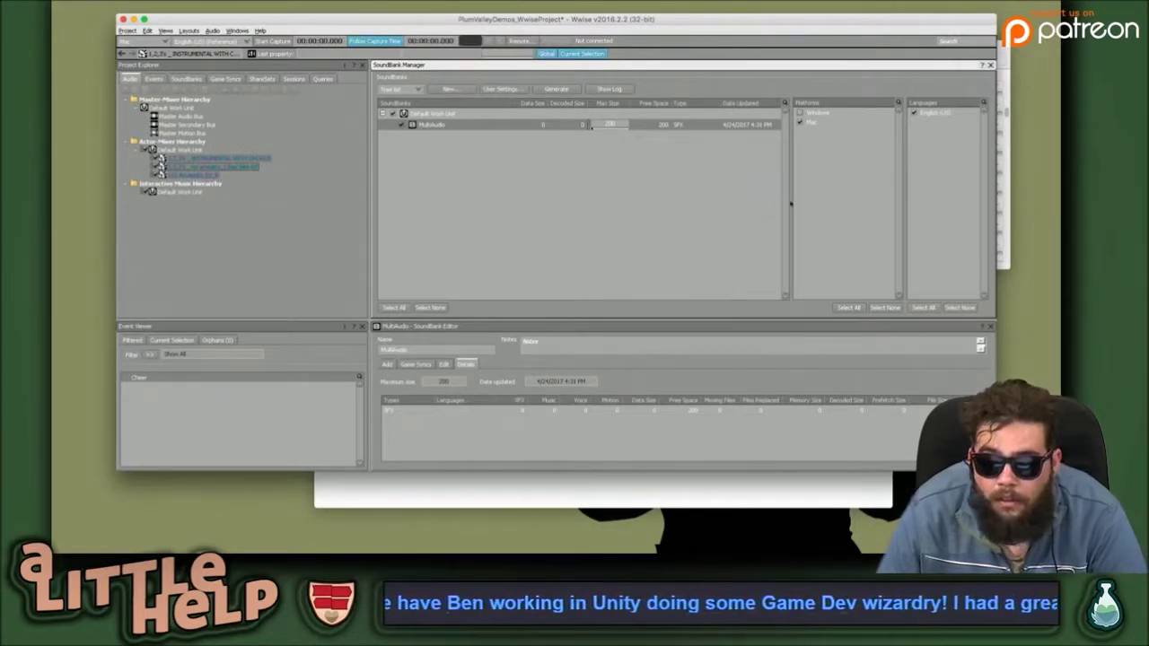
Generate MultiAudio and inspect the memory-size warning and Wwise_IDs.h write error in the log.
{"action": "left_click", "coordinate": [549, 90]}
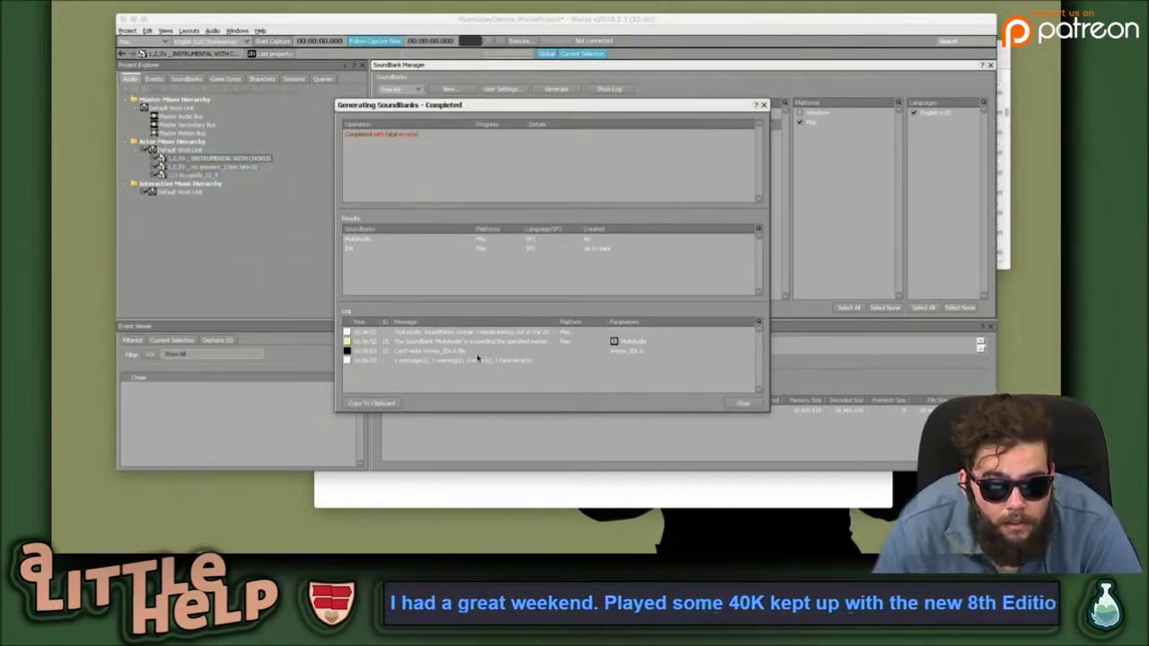
{"action": "left_click", "coordinate": [508, 342]}
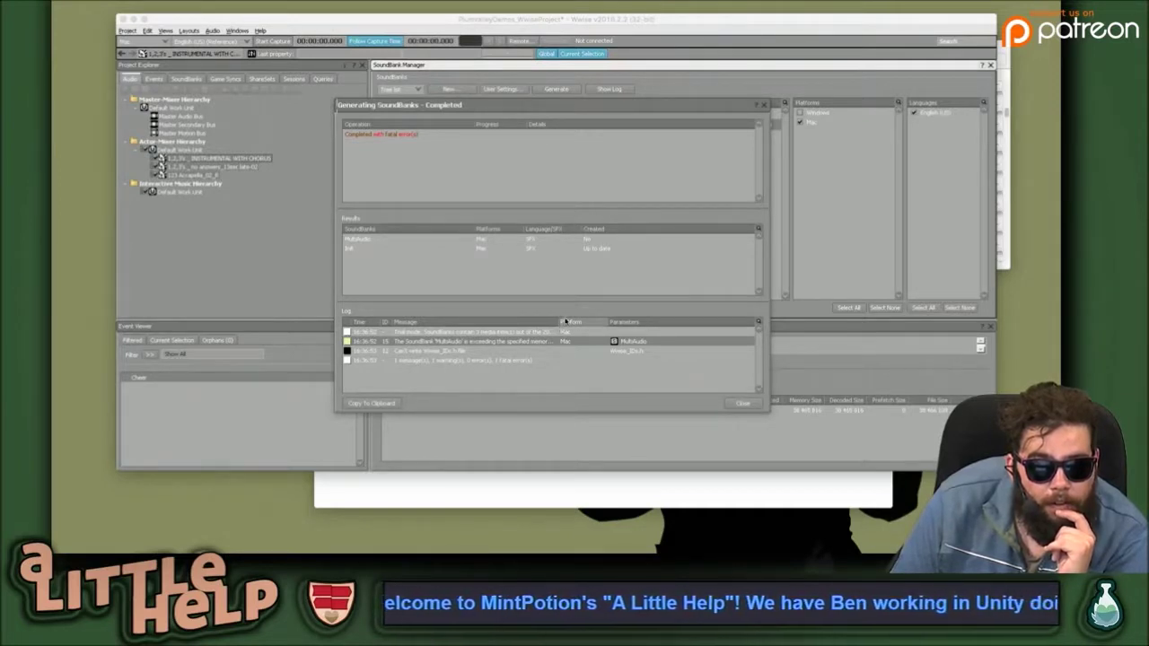
{"action": "left_click", "coordinate": [560, 323]}
{"action": "left_click_drag", "start_coordinate": [560, 322], "coordinate": [674, 323]}
{"action": "left_click", "coordinate": [607, 323]}
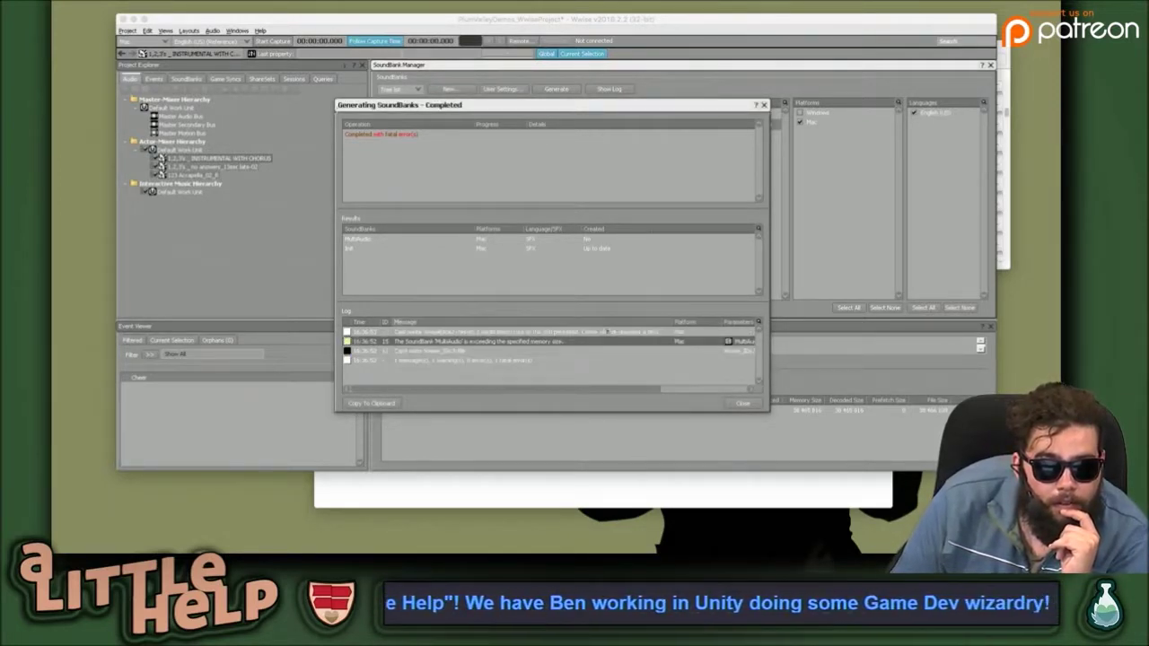
{"action": "left_click", "coordinate": [520, 351]}
{"action": "left_click", "coordinate": [515, 342]}
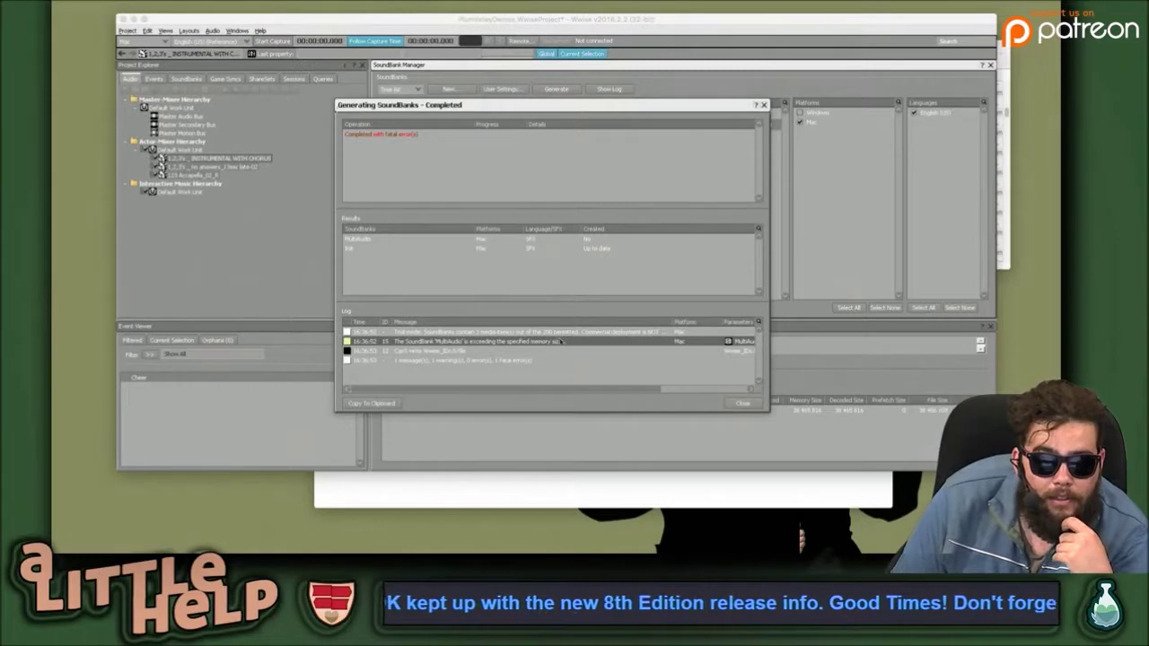
Widen the message column and review MultiAudio's result and the trial-mode message.
{"action": "left_click_drag", "start_coordinate": [392, 322], "coordinate": [405, 321]}
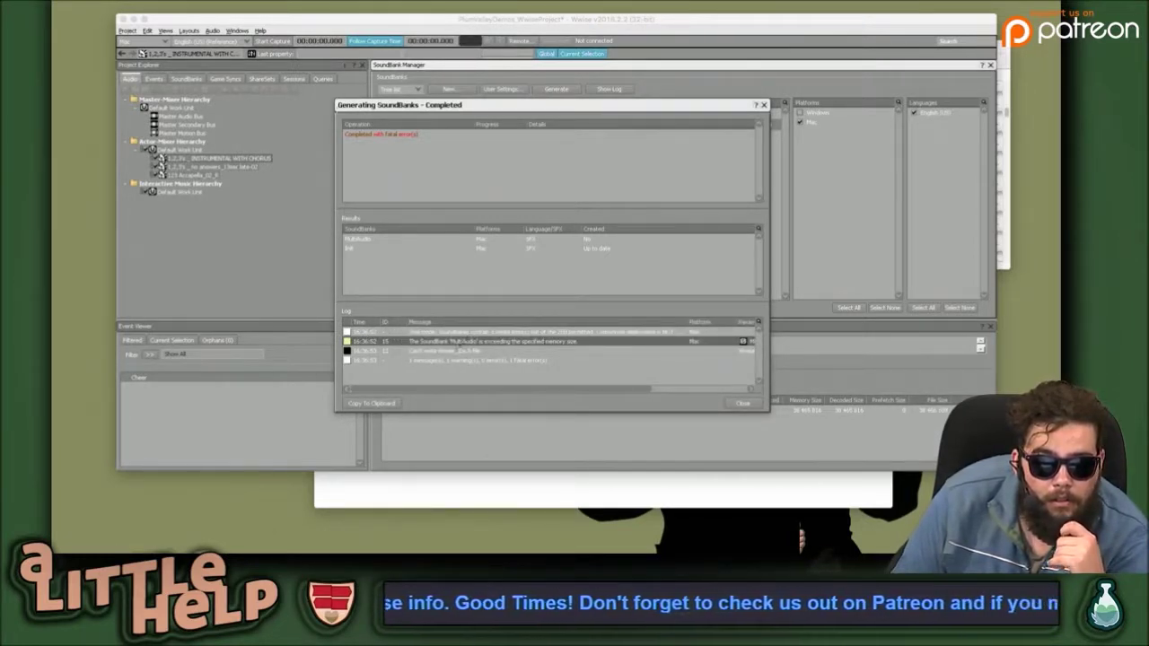
{"action": "left_click", "coordinate": [416, 374]}
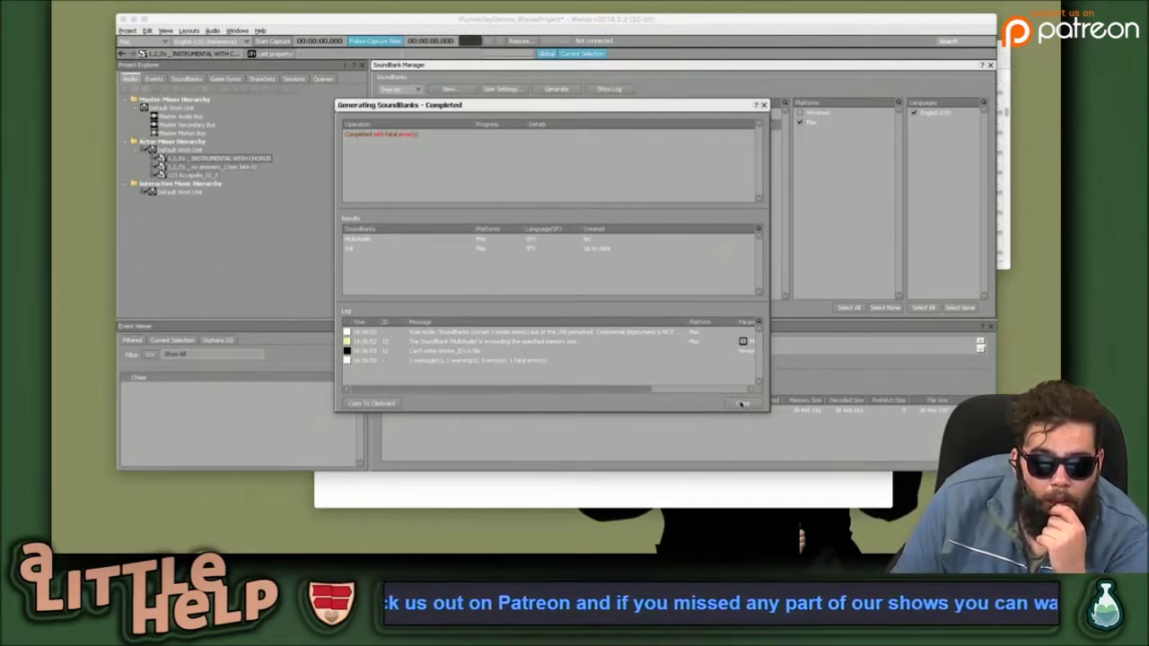
{"action": "left_click", "coordinate": [580, 241]}
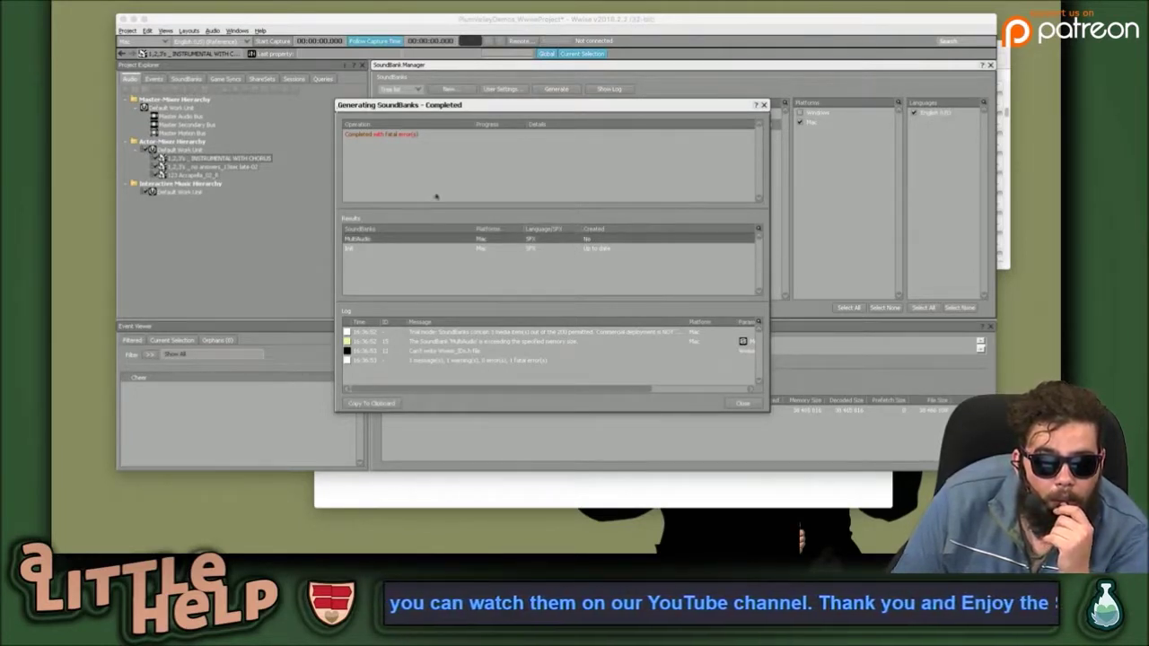
{"action": "left_click", "coordinate": [489, 205]}
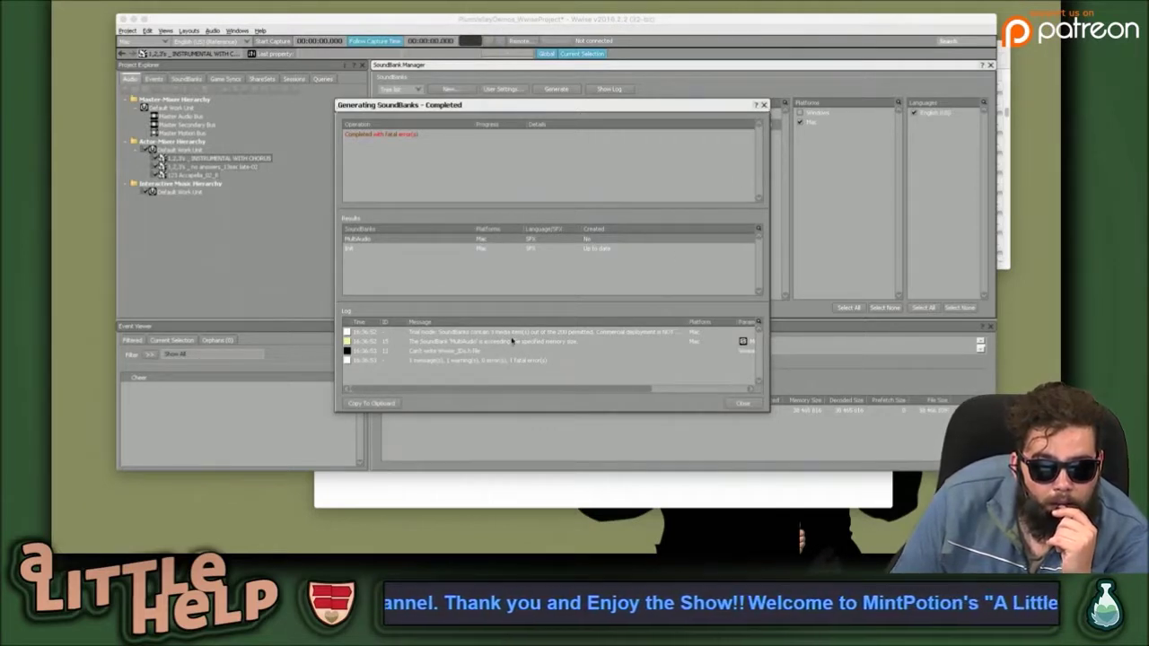
{"action": "left_click", "coordinate": [542, 333]}
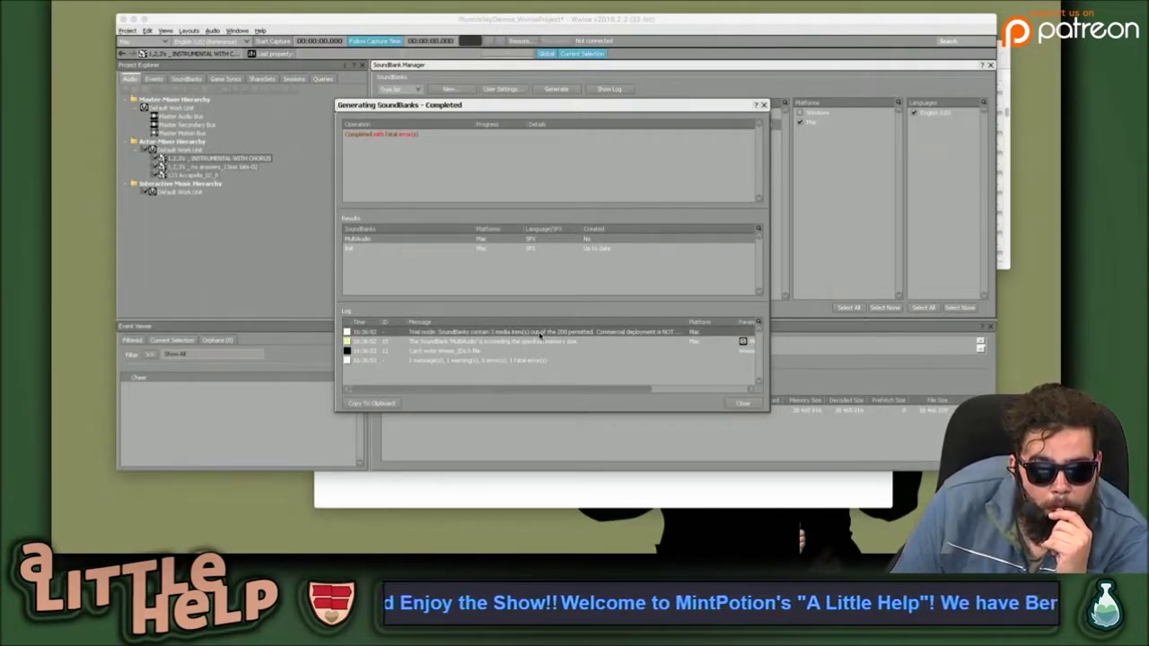
Widen the log's message and time columns to read the messages, then close the generation report.
{"action": "left_click_drag", "start_coordinate": [644, 386], "coordinate": [590, 303]}
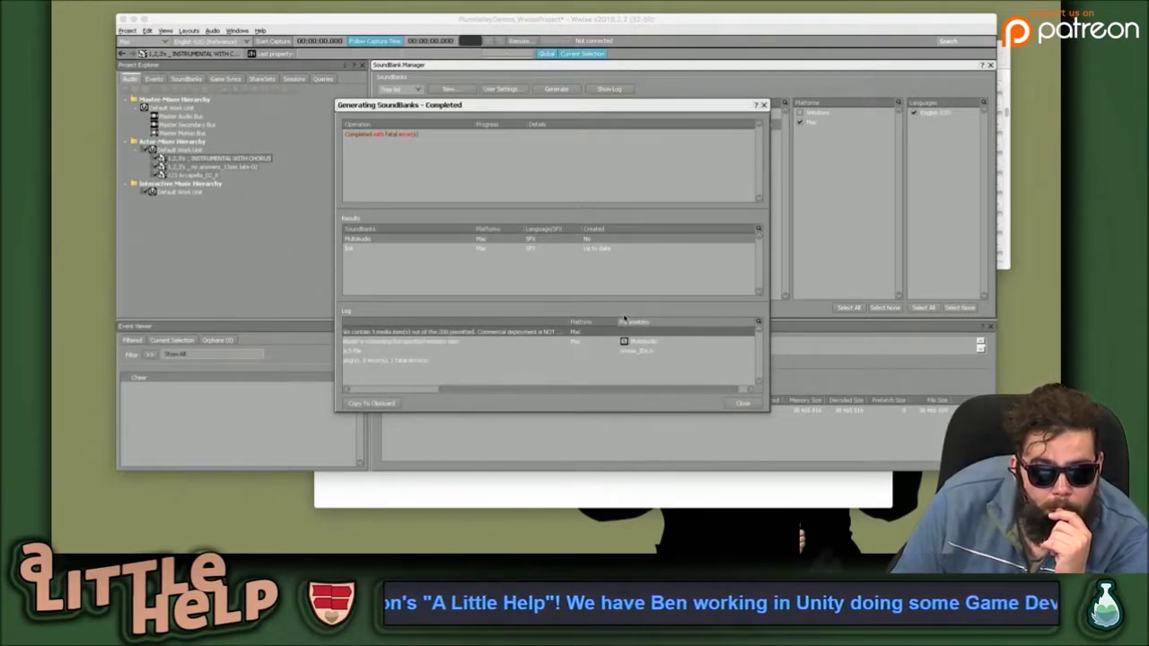
{"action": "left_click_drag", "start_coordinate": [567, 323], "coordinate": [738, 323]}
{"action": "left_click_drag", "start_coordinate": [599, 390], "coordinate": [693, 391]}
{"action": "left_click_drag", "start_coordinate": [589, 395], "coordinate": [422, 396]}
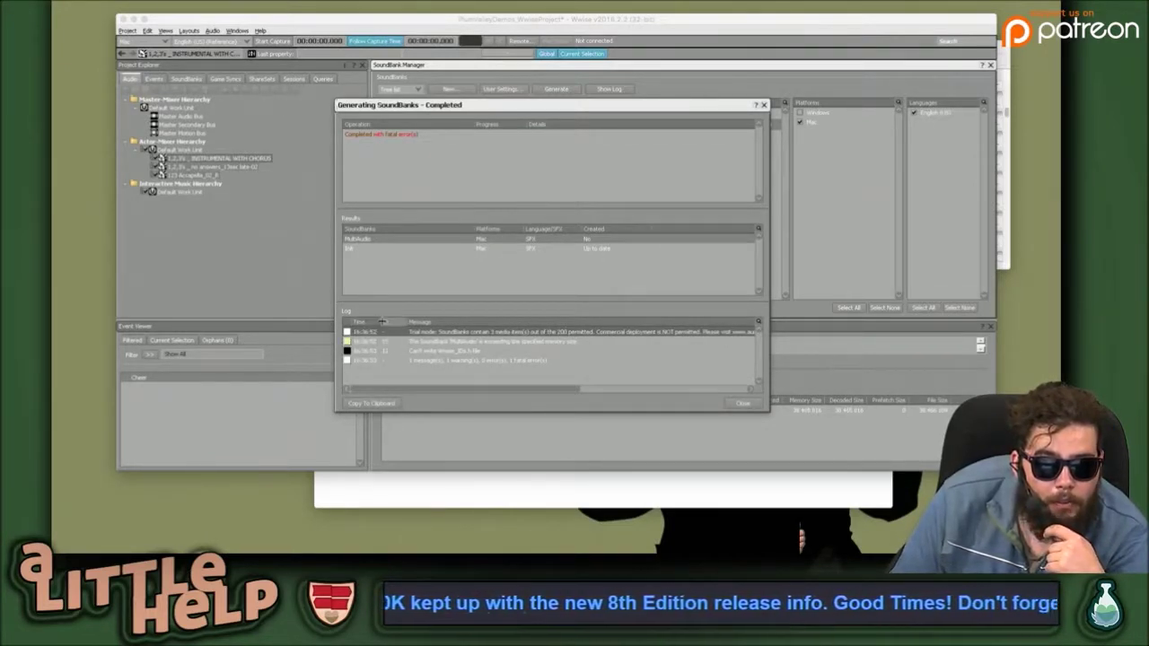
{"action": "left_click_drag", "start_coordinate": [383, 321], "coordinate": [443, 322]}
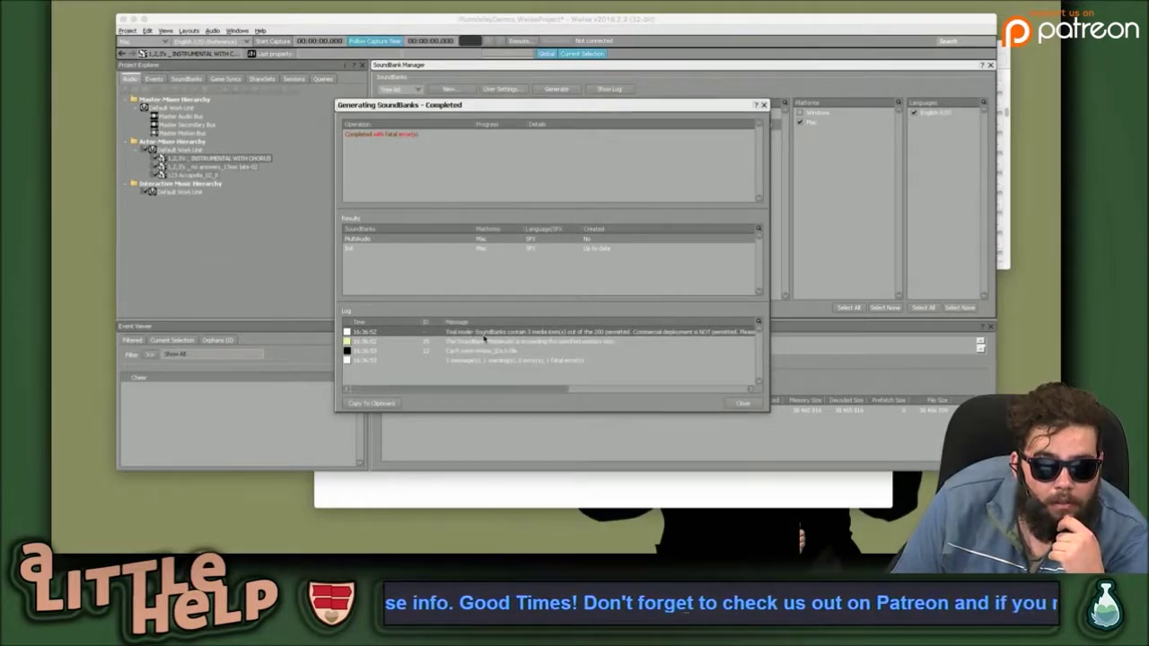
{"action": "left_click", "coordinate": [763, 105]}
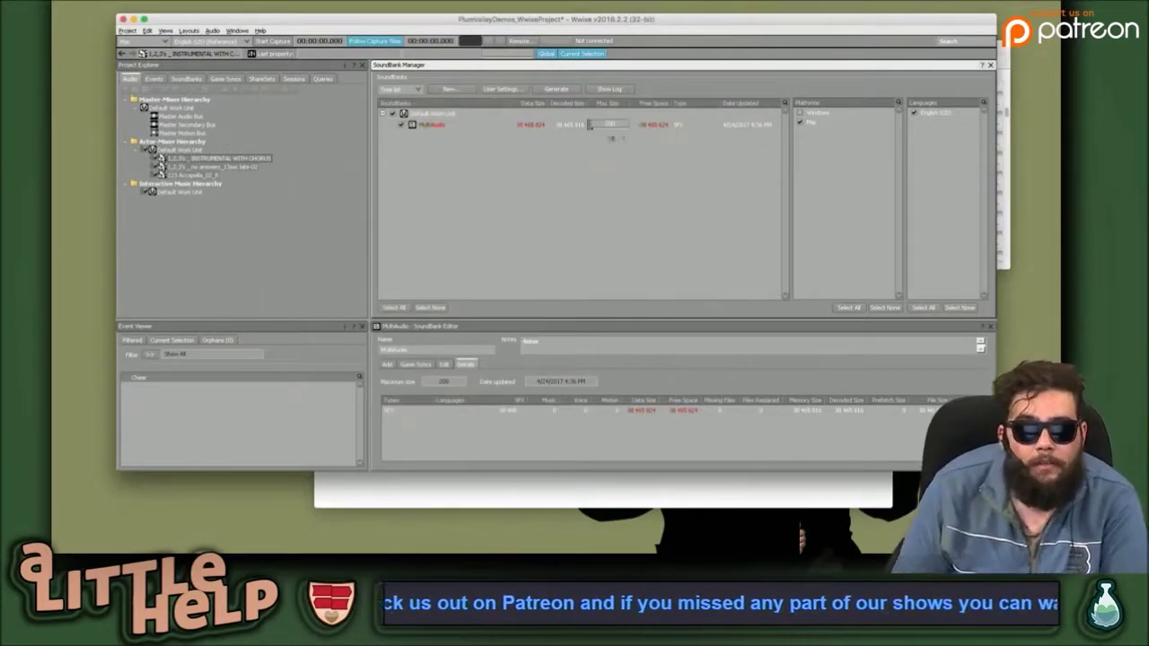
Select the MultiAudio SoundBank and review its actions without choosing one.
{"action": "left_click", "coordinate": [539, 123]}
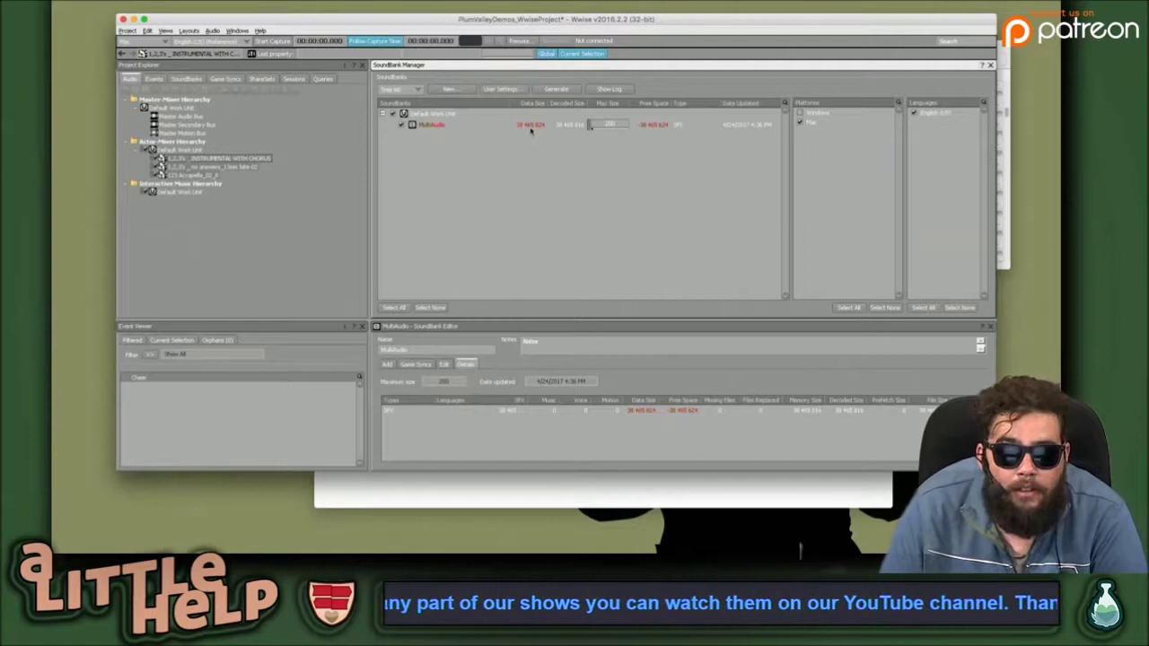
{"action": "right_click", "coordinate": [534, 125]}
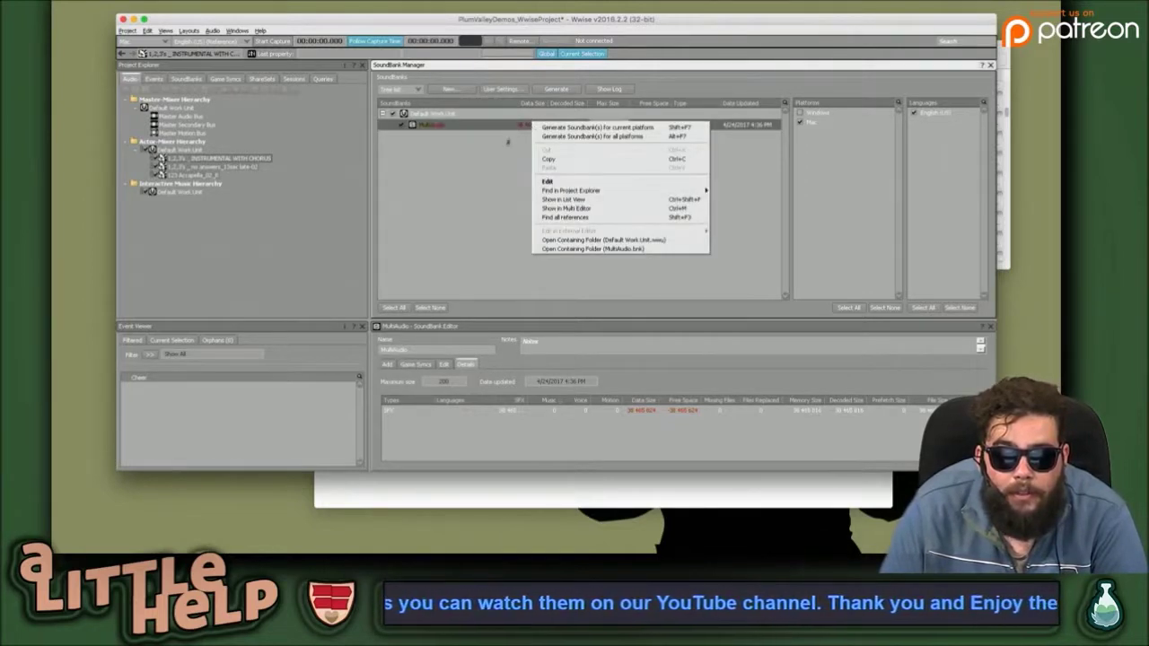
{"action": "left_click", "coordinate": [519, 141]}
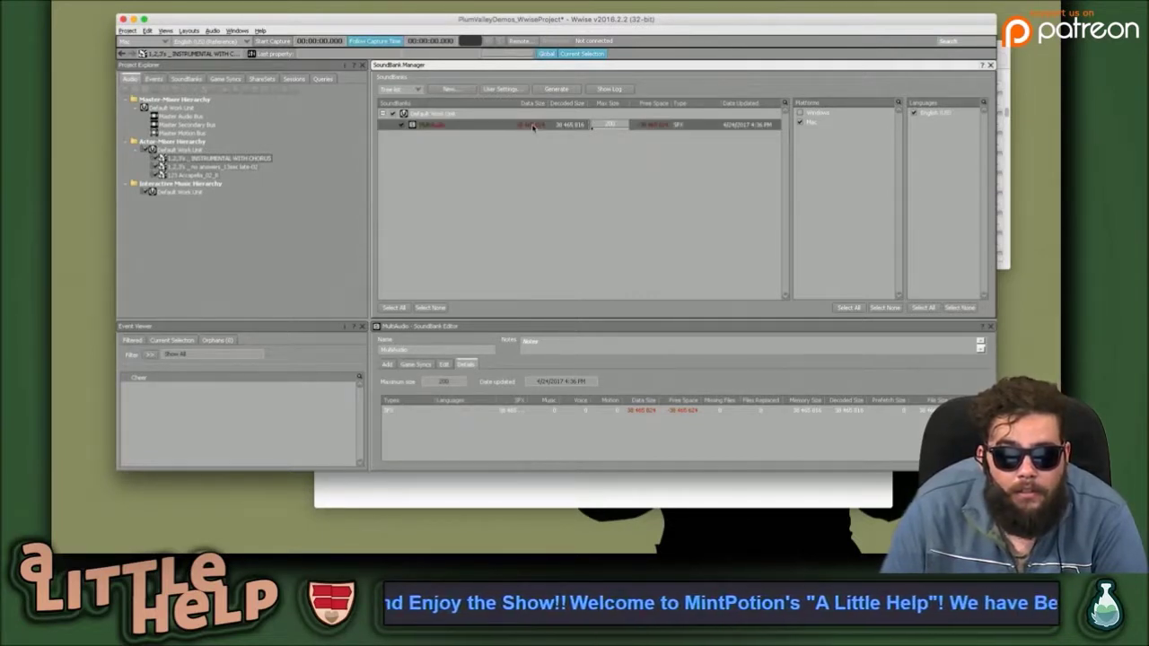
{"action": "right_click", "coordinate": [533, 126]}
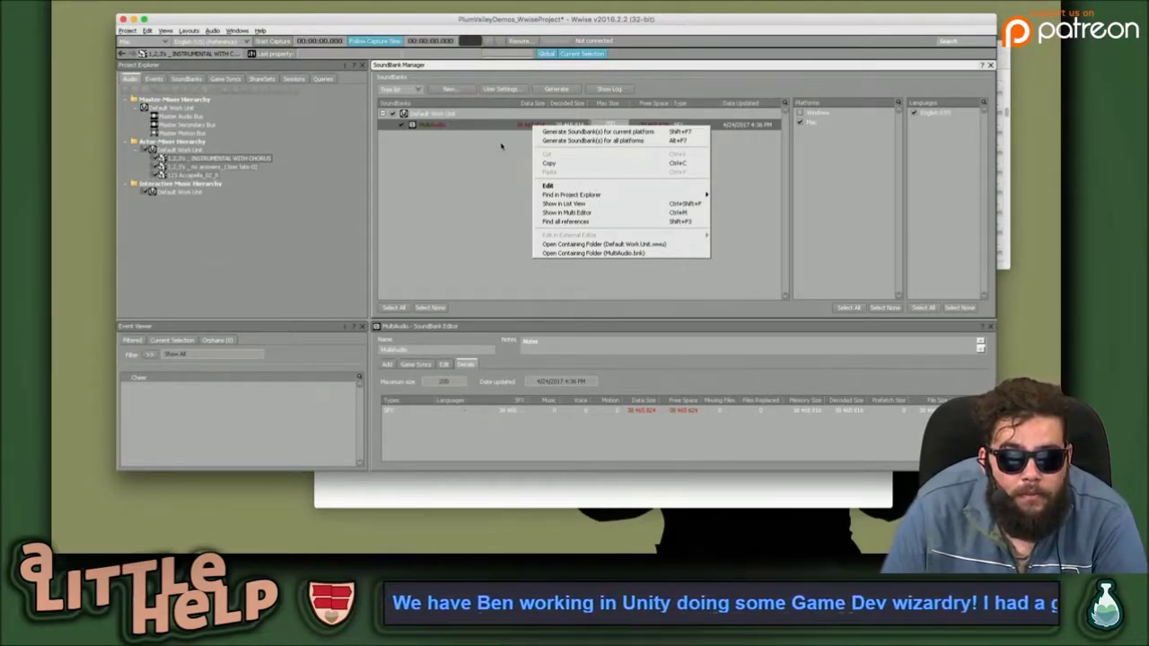
{"action": "left_click", "coordinate": [590, 124]}
Browse the sounds in the Actor-Mixer Default Work Unit, collapsing and re-expanding it.
{"action": "left_click", "coordinate": [244, 164]}
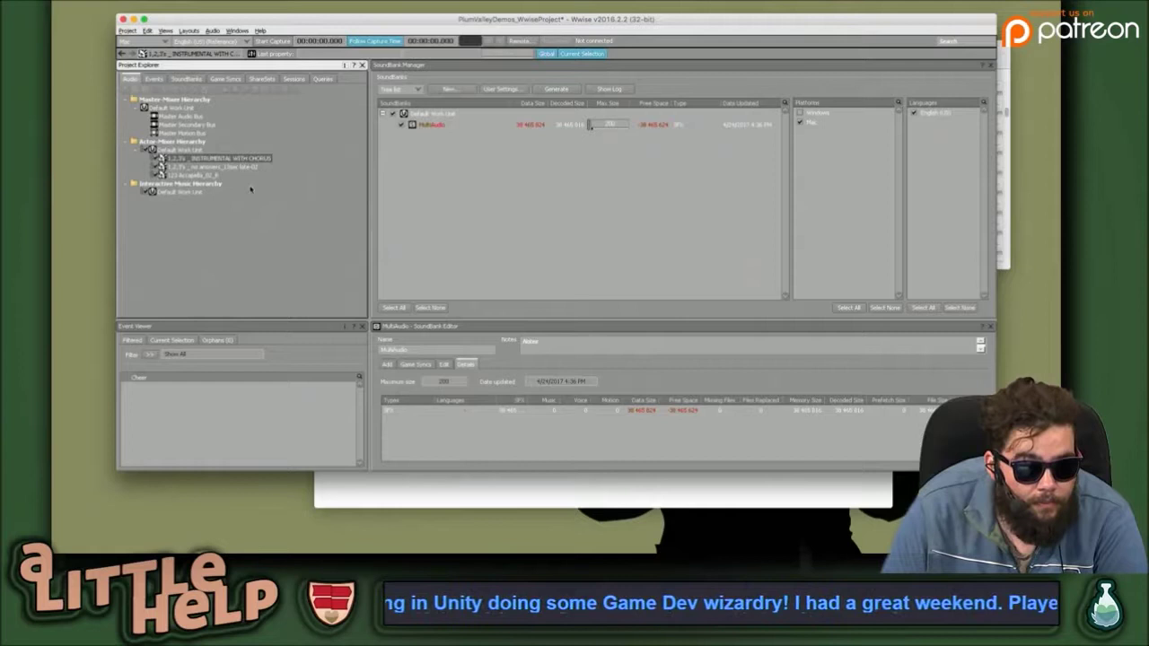
{"action": "left_click", "coordinate": [204, 175]}
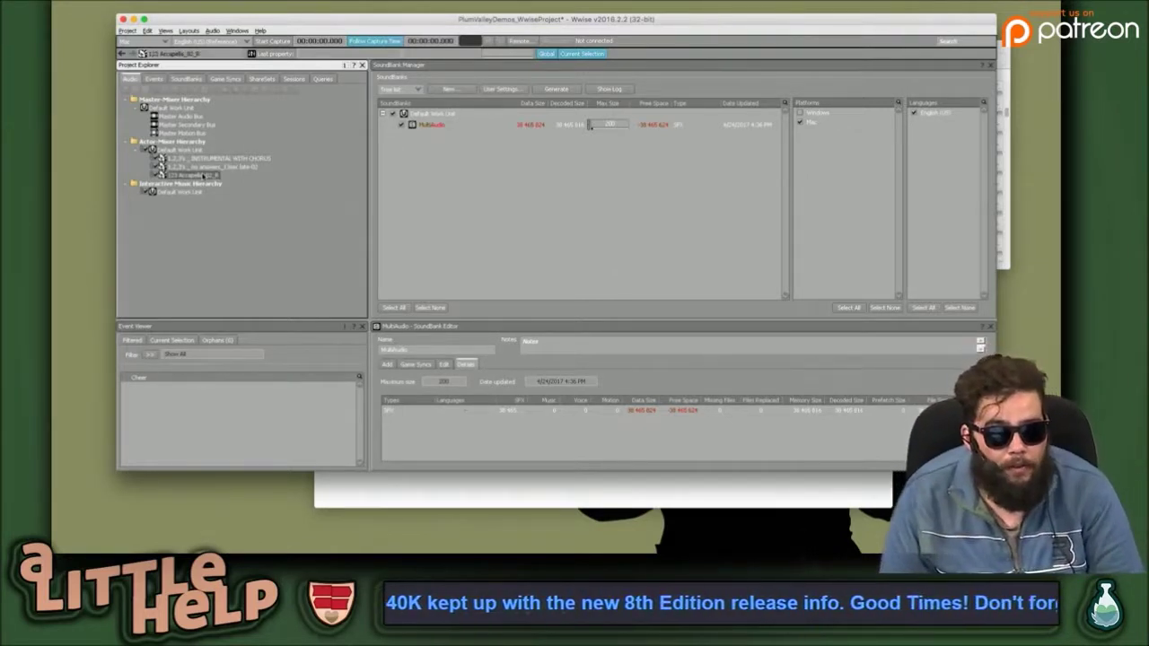
{"action": "left_click", "coordinate": [187, 150]}
{"action": "left_click", "coordinate": [145, 150]}
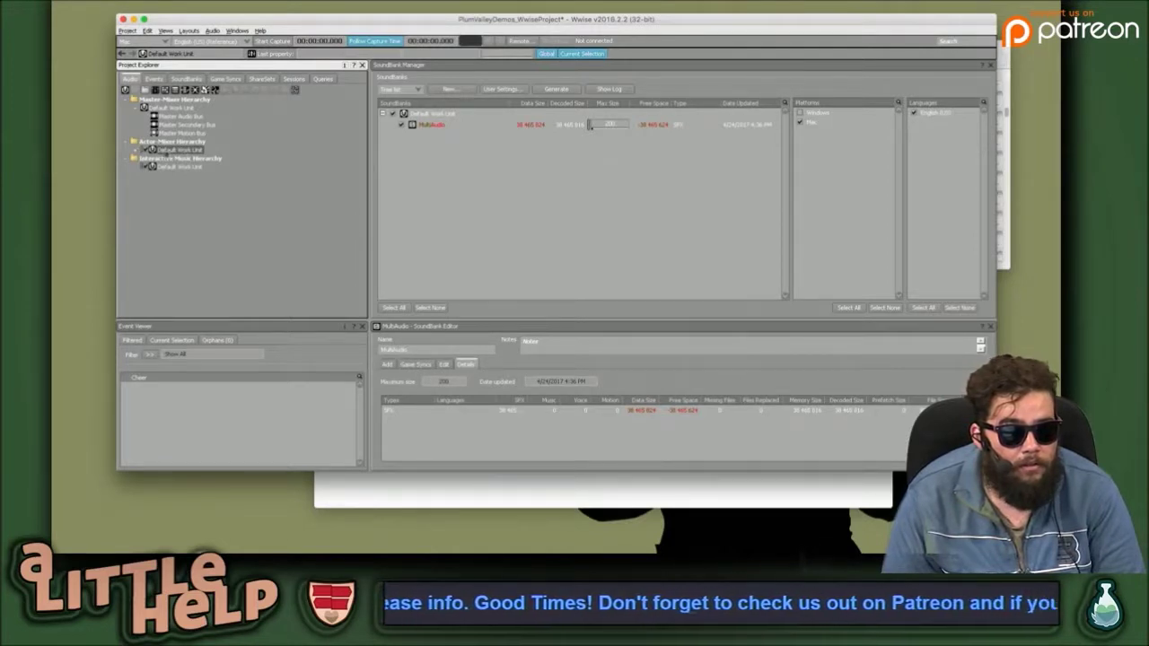
{"action": "left_click", "coordinate": [146, 150]}
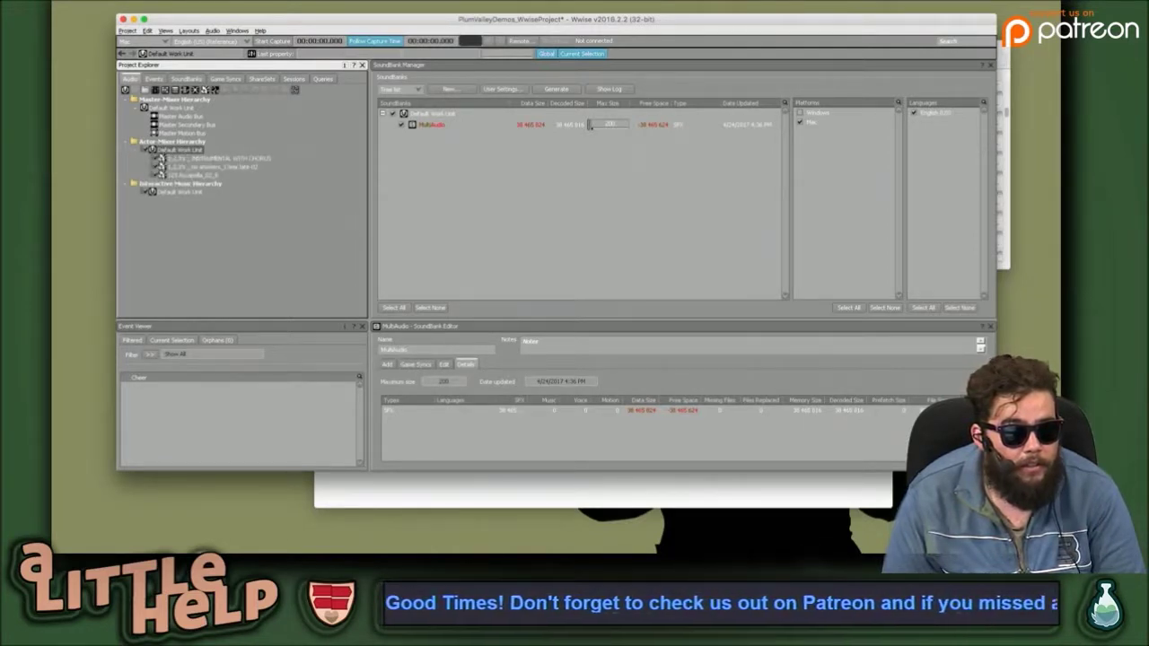
{"action": "left_click", "coordinate": [193, 184]}
{"action": "key", "text": "Up"}
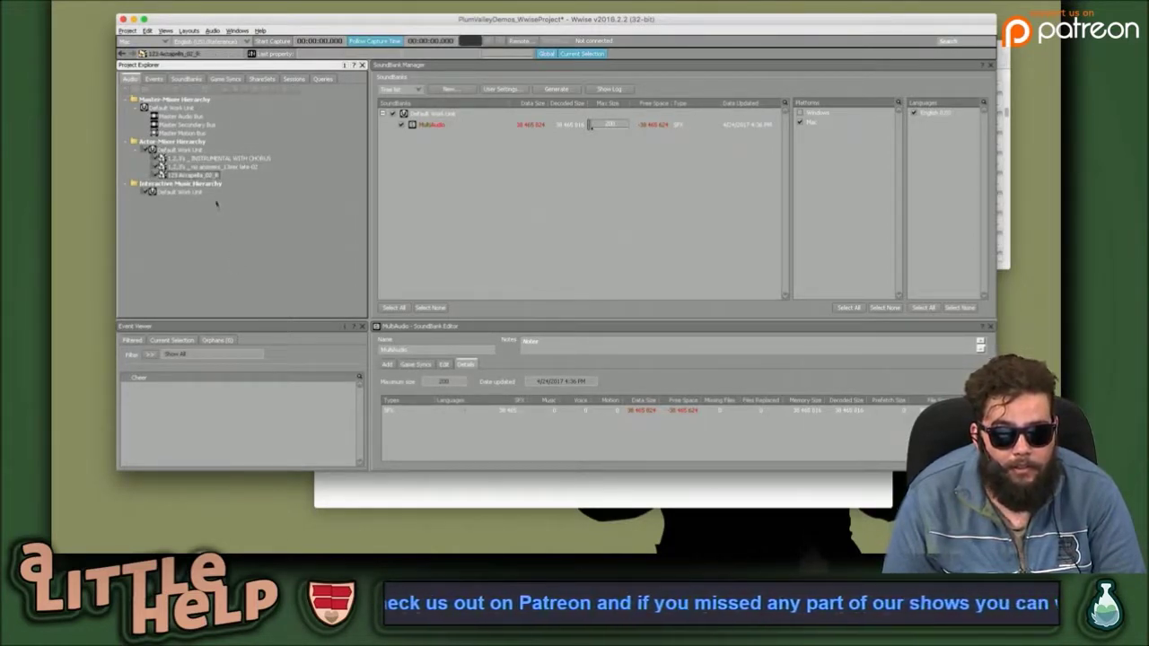
{"action": "left_click", "coordinate": [213, 168]}
{"action": "left_click", "coordinate": [220, 159]}
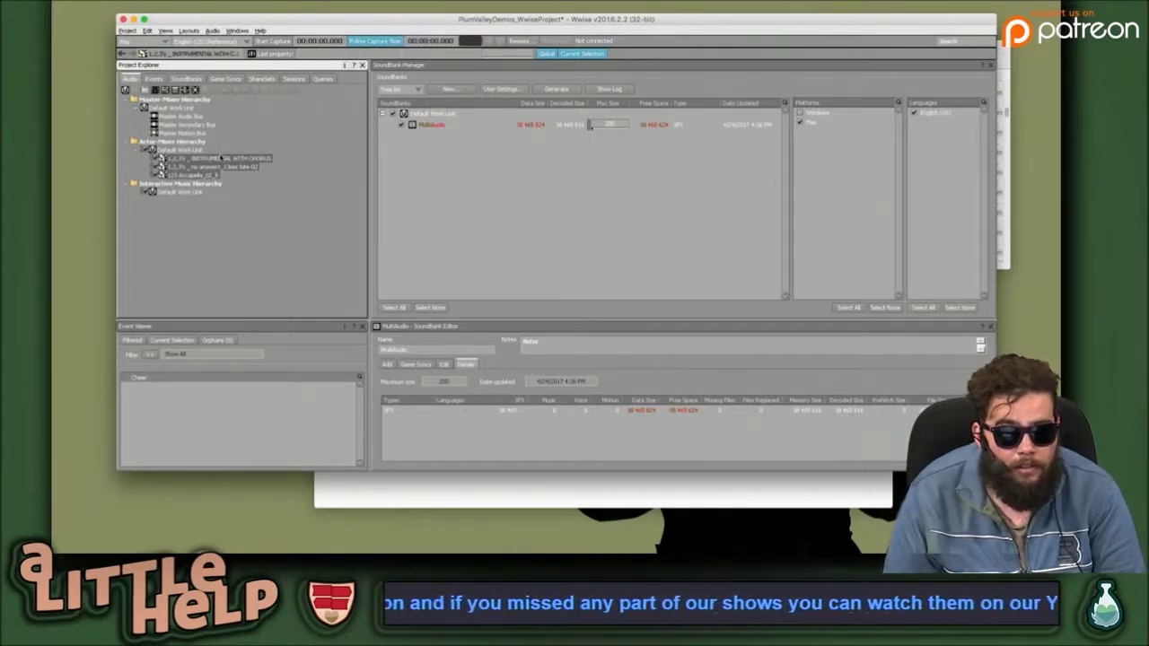
{"action": "key", "text": "Down"}
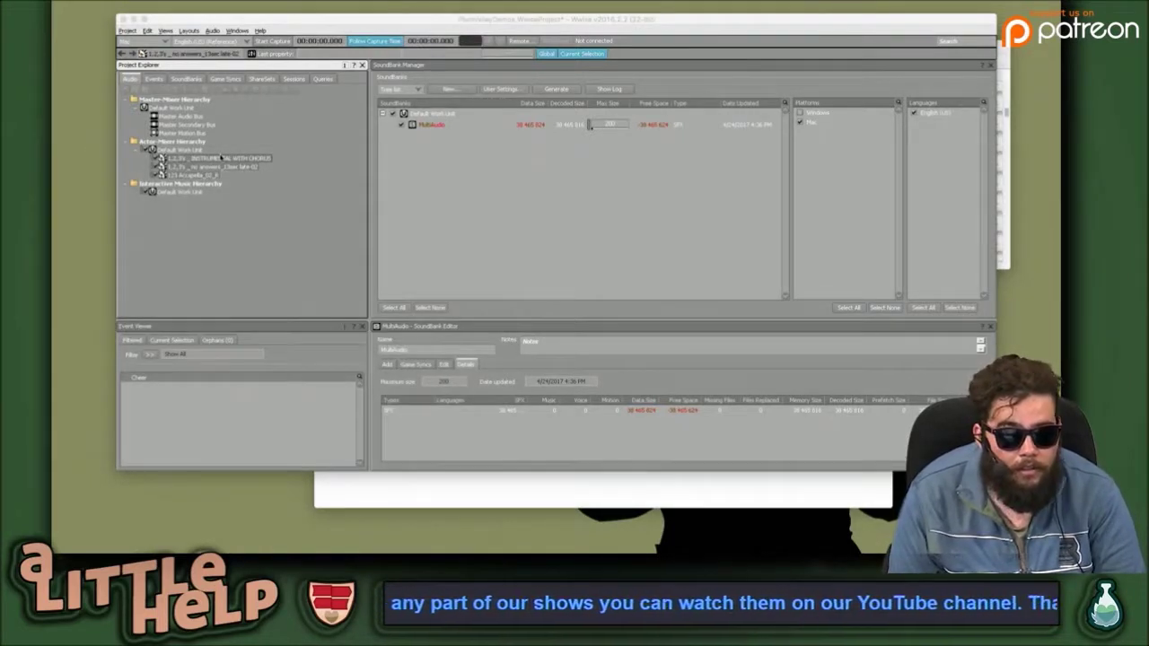
Select INSTRUMENTAL WITH CHORUS through 123 Accapella_02_R and delete the three sounds.
{"action": "left_click", "coordinate": [218, 158]}
{"action": "left_click", "coordinate": [201, 175]}
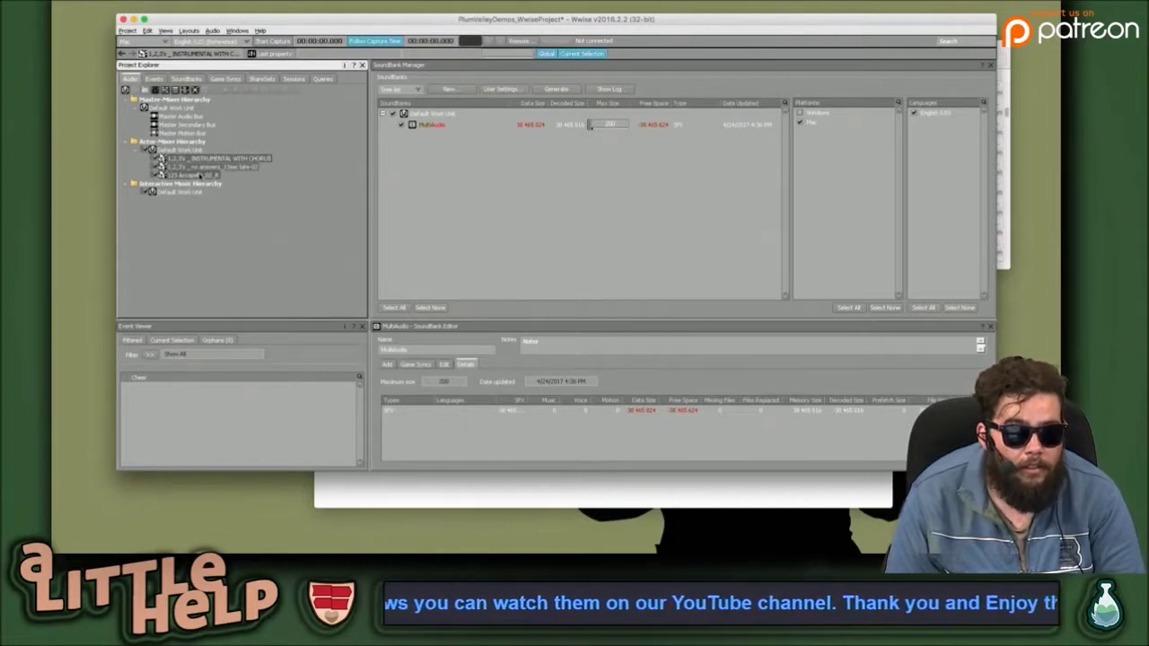
{"action": "right_click", "coordinate": [201, 175]}
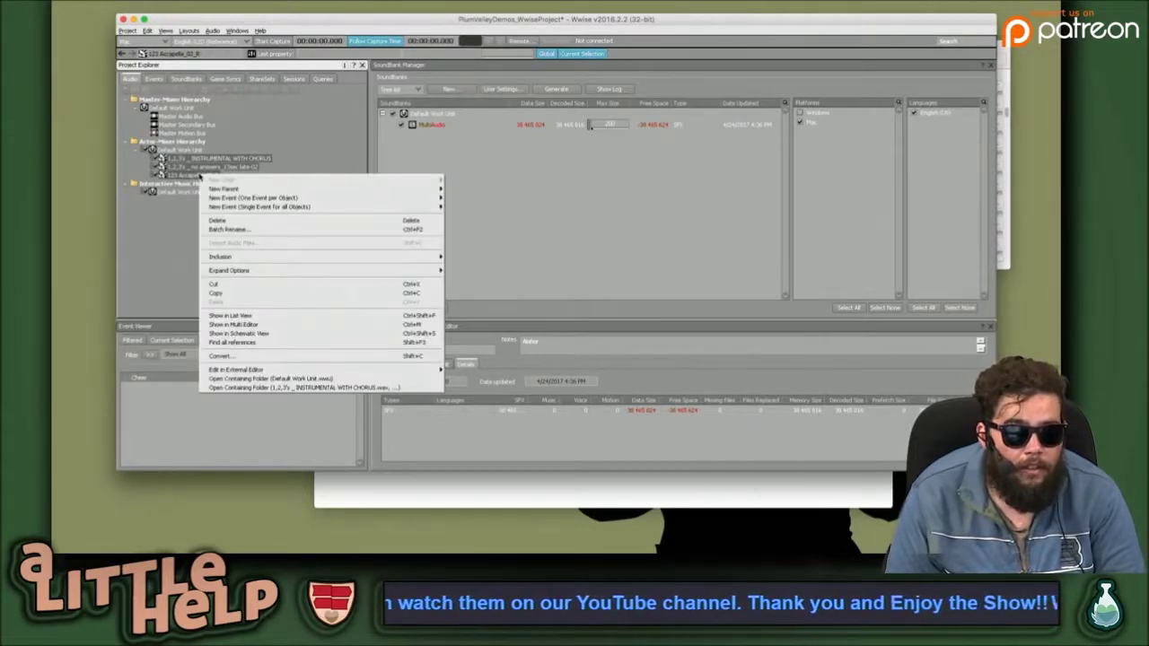
{"action": "left_click", "coordinate": [282, 221]}
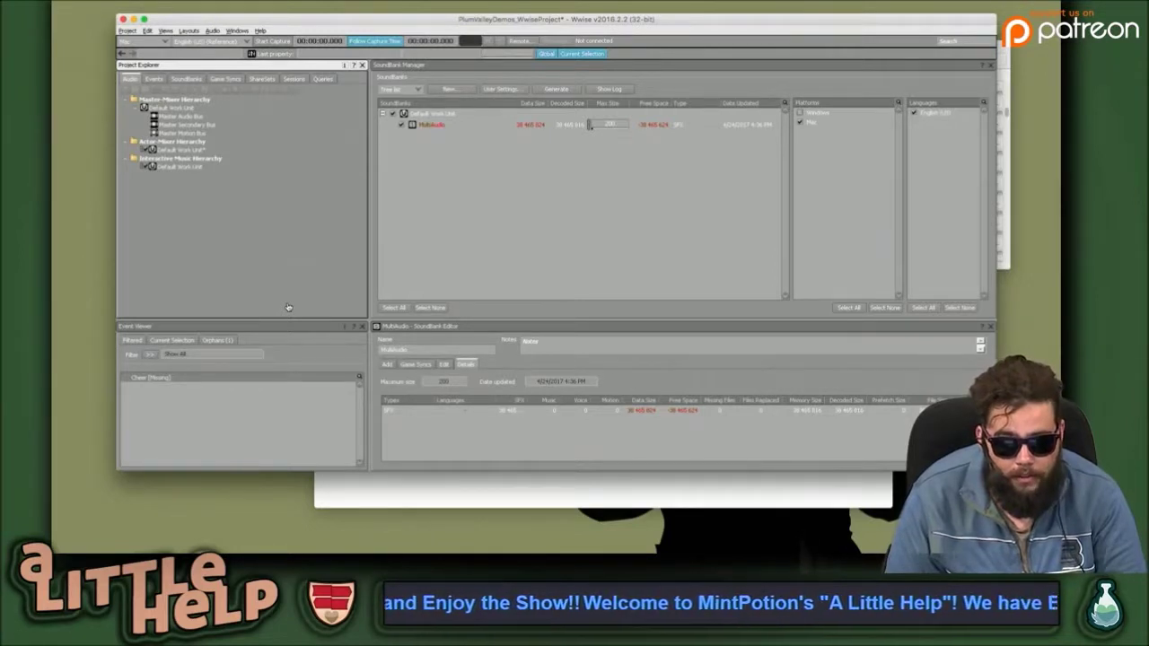
{"action": "key", "text": "super+Tab"}
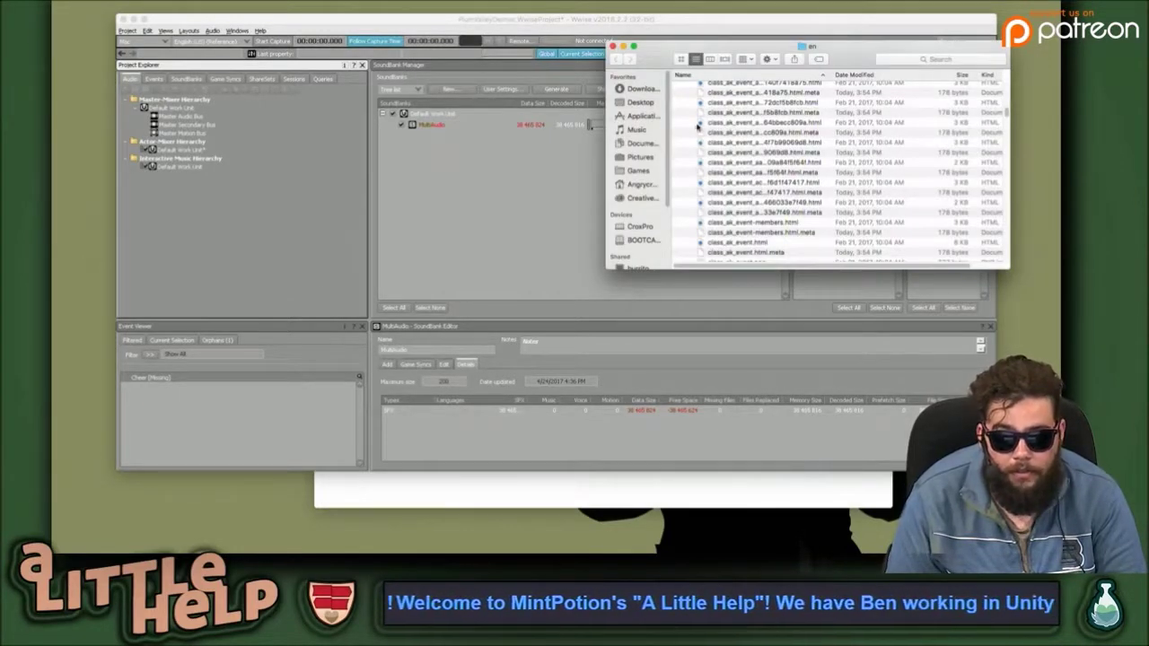
Select the three wav files in Finder's Desktop folder.
{"action": "left_click", "coordinate": [640, 101]}
{"action": "left_click", "coordinate": [753, 93]}
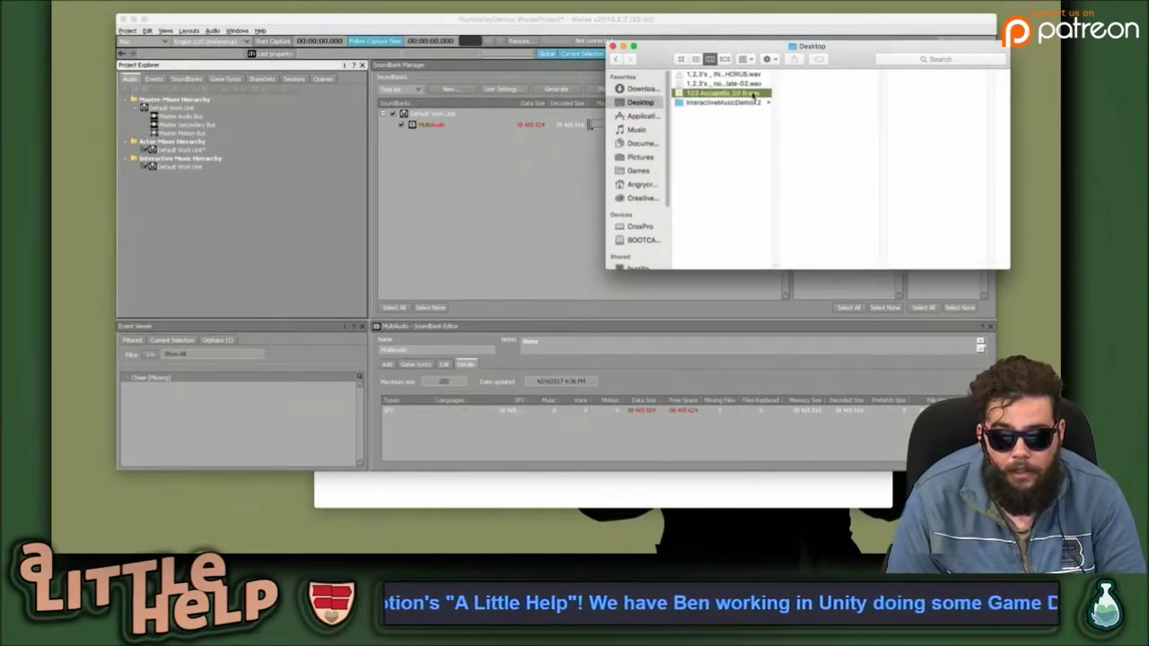
{"action": "left_click", "coordinate": [751, 74], "text": "shift"}
{"action": "right_click", "coordinate": [744, 75]}
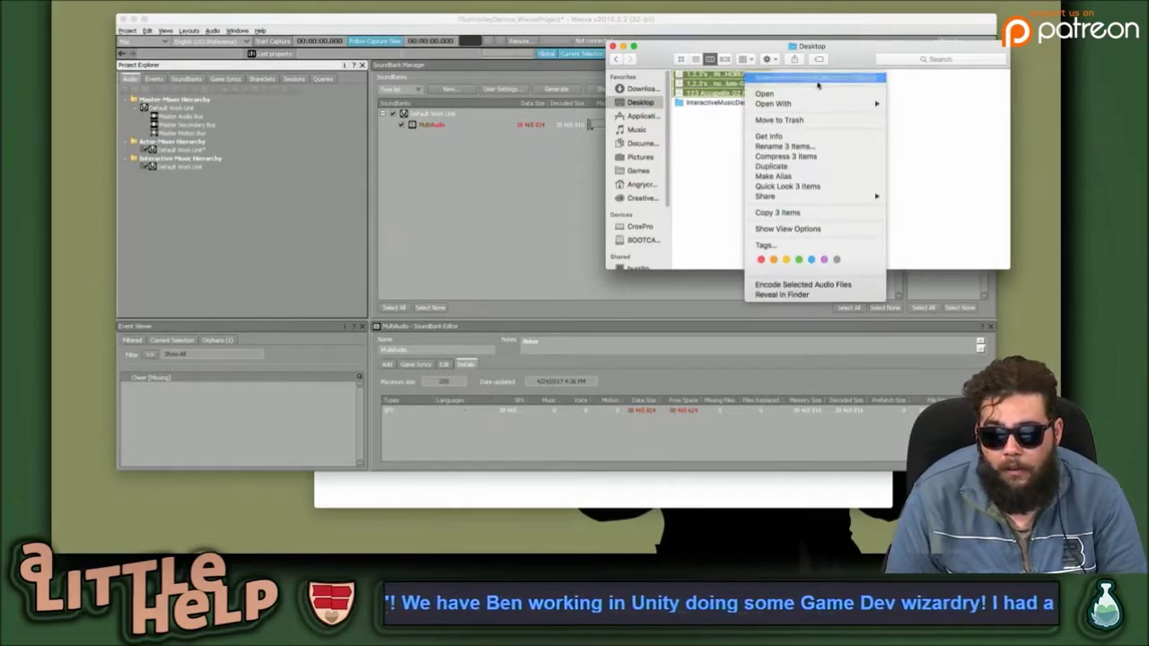
{"action": "left_click", "coordinate": [686, 142]}
Launch Audacity through Spotlight search.
{"action": "key", "text": "super+space"}
{"action": "type", "text": "audacity"}
{"action": "key", "text": "Return"}
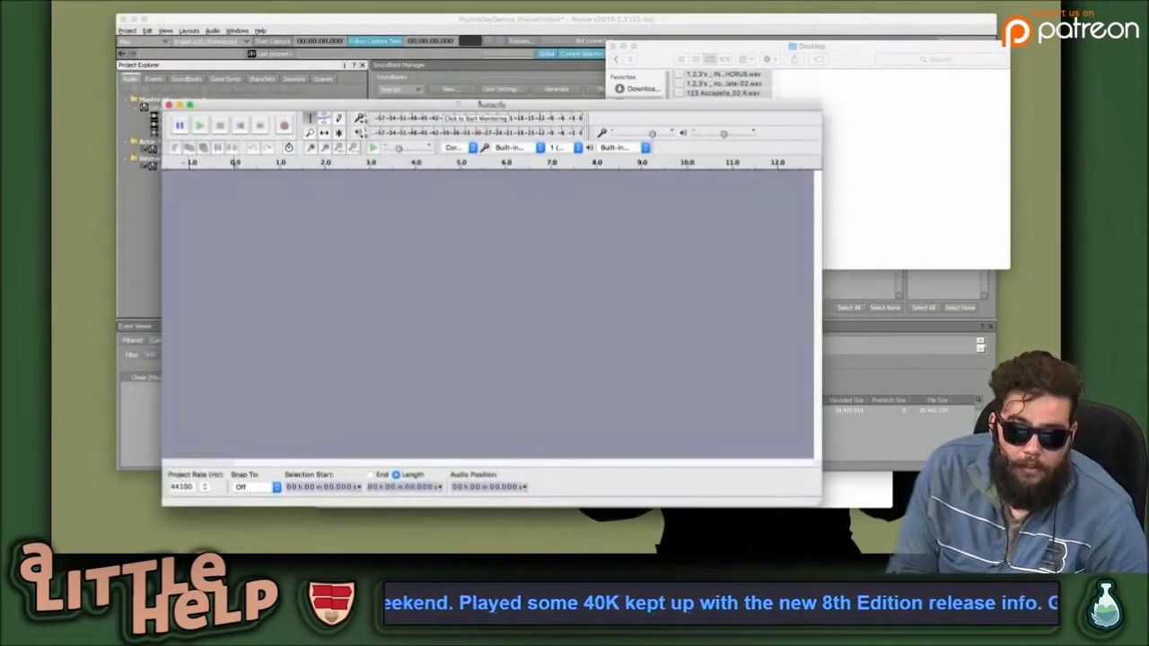
Drag the three wav files from Finder into Audacity as tracks.
{"action": "left_click", "coordinate": [931, 180]}
{"action": "left_click_drag", "start_coordinate": [723, 83], "coordinate": [502, 252]}
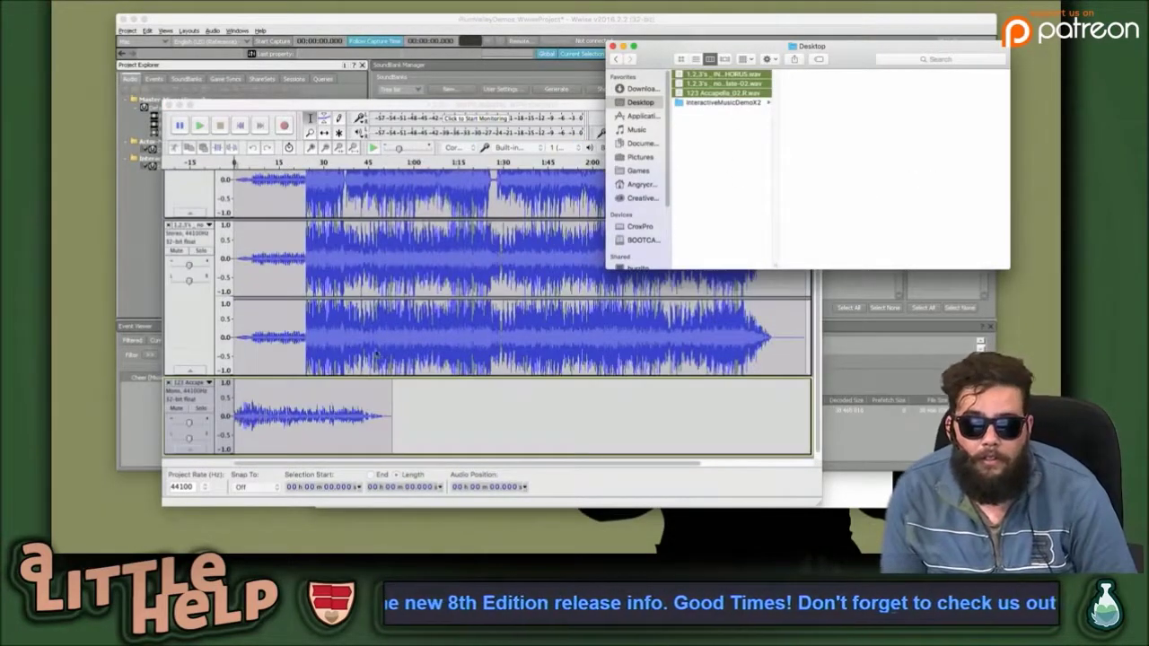
{"action": "left_click", "coordinate": [325, 390]}
{"action": "left_click", "coordinate": [257, 406]}
{"action": "scroll", "coordinate": [257, 411], "scroll_direction": "up", "scroll_amount": 3}
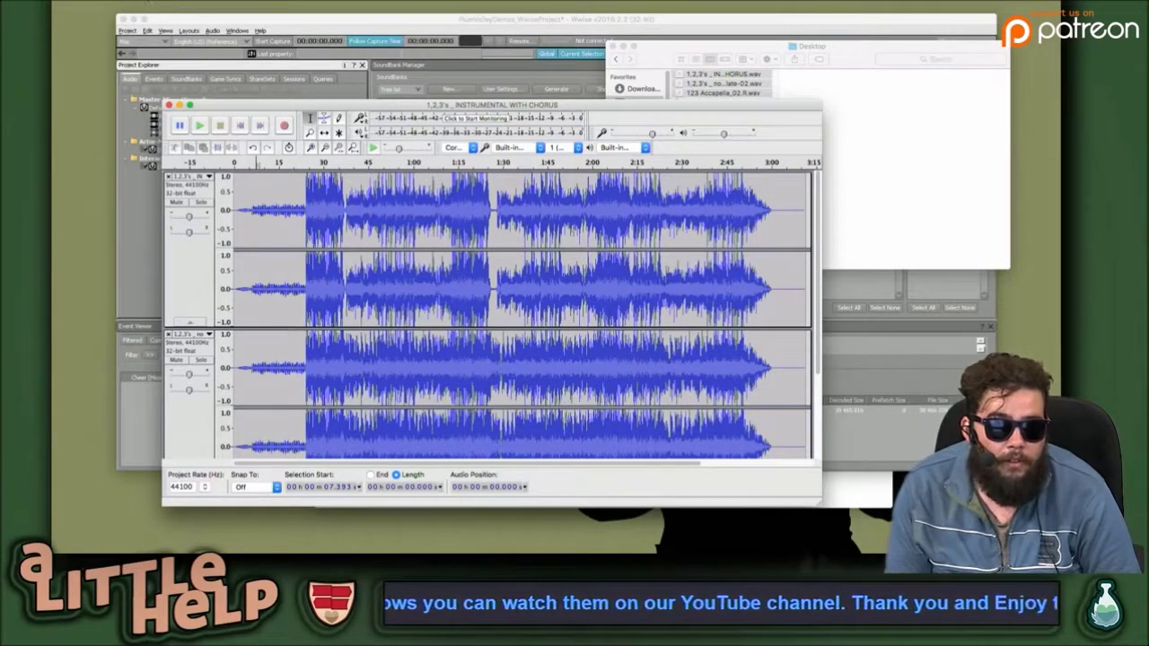
Set up Export Multiple to the Desktop WWise folder as Ogg Vorbis at quality 0.
{"action": "left_click", "coordinate": [135, 1]}
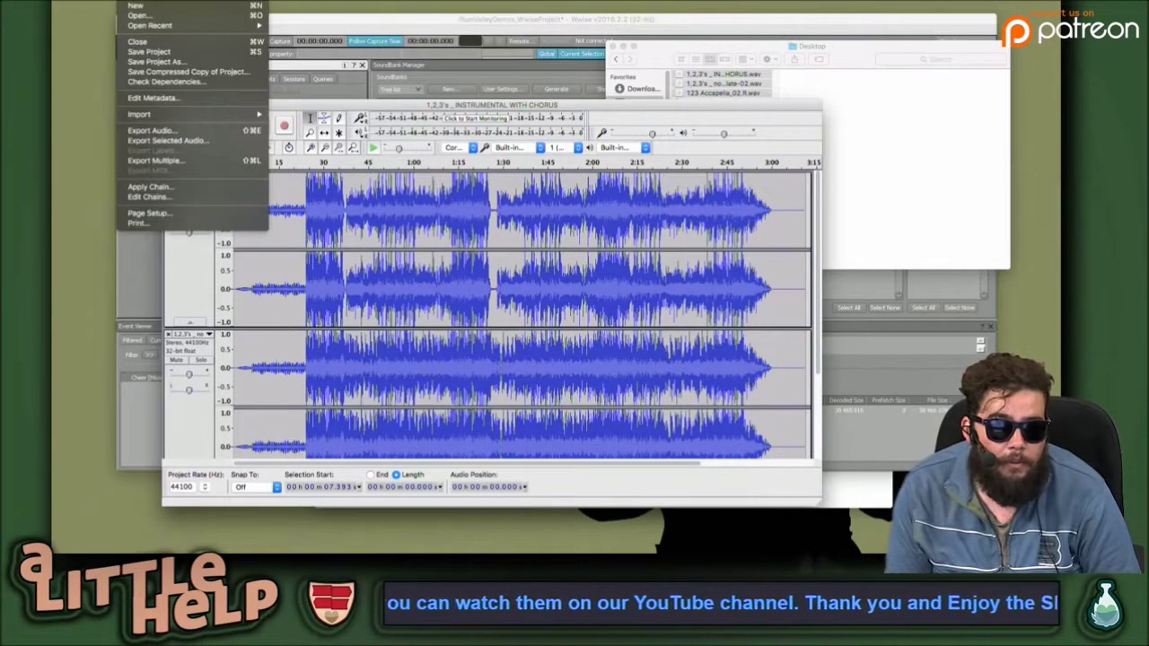
{"action": "left_click", "coordinate": [186, 160]}
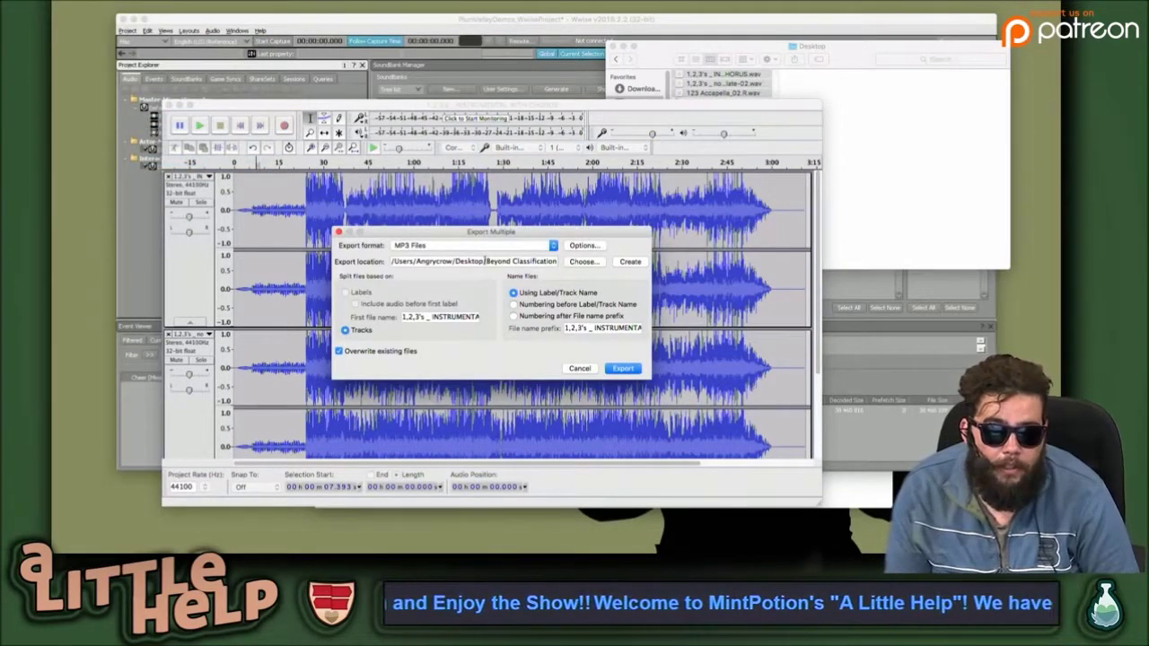
{"action": "left_click_drag", "start_coordinate": [487, 260], "coordinate": [607, 261]}
{"action": "type", "text": "WWise"}
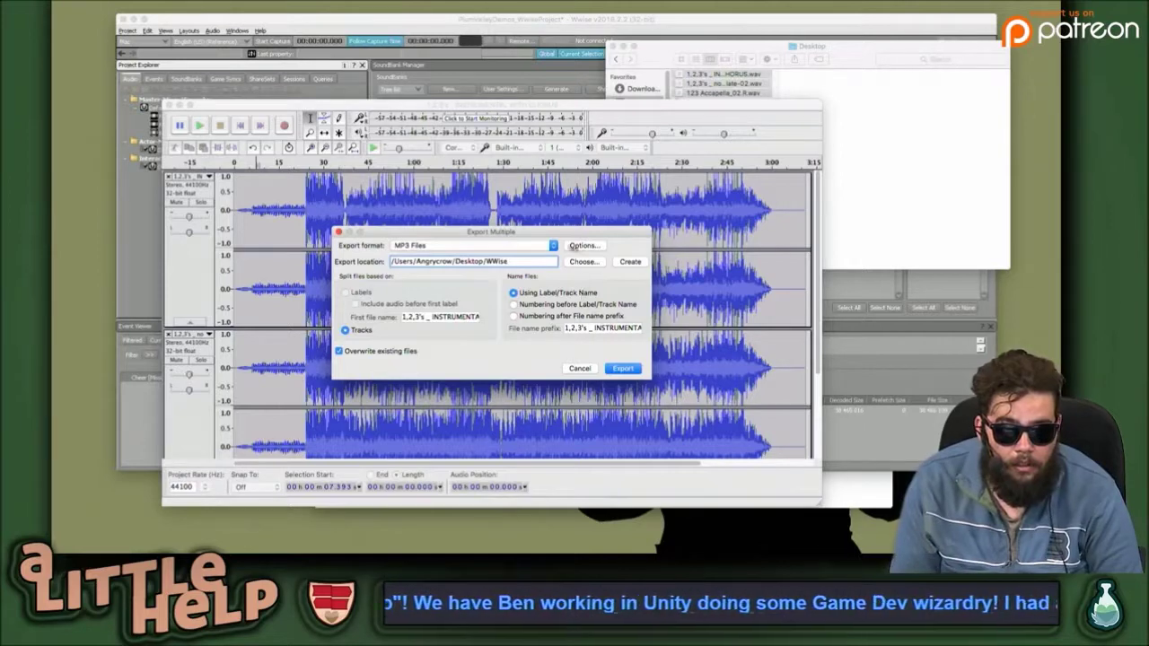
{"action": "left_click", "coordinate": [548, 245]}
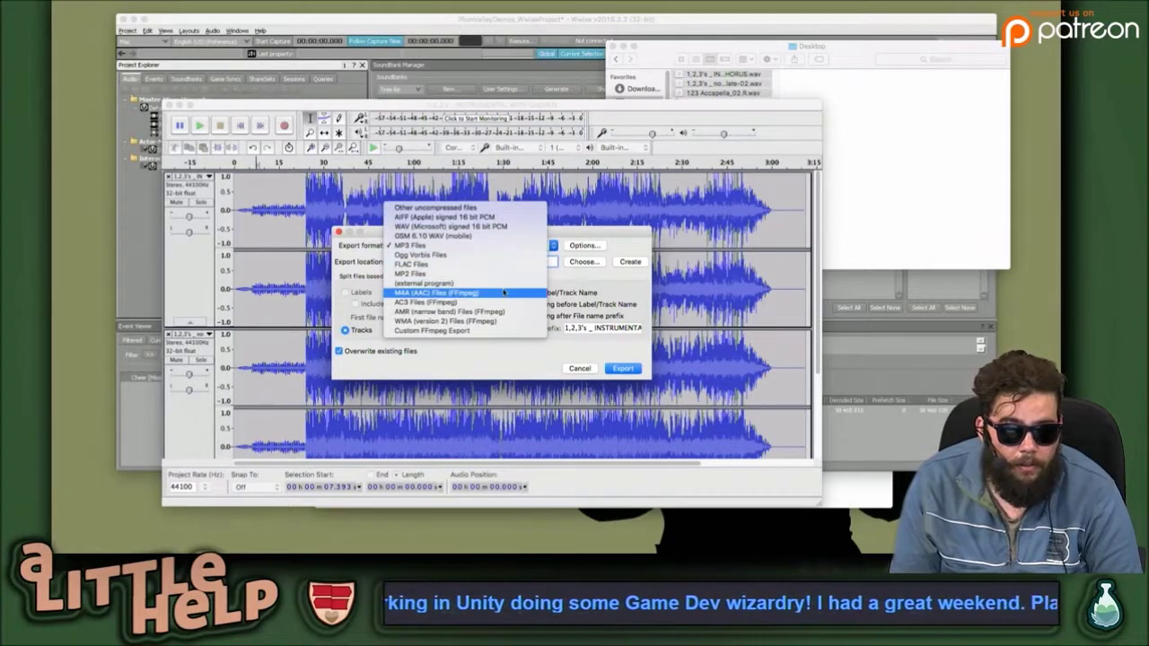
{"action": "left_click", "coordinate": [463, 256]}
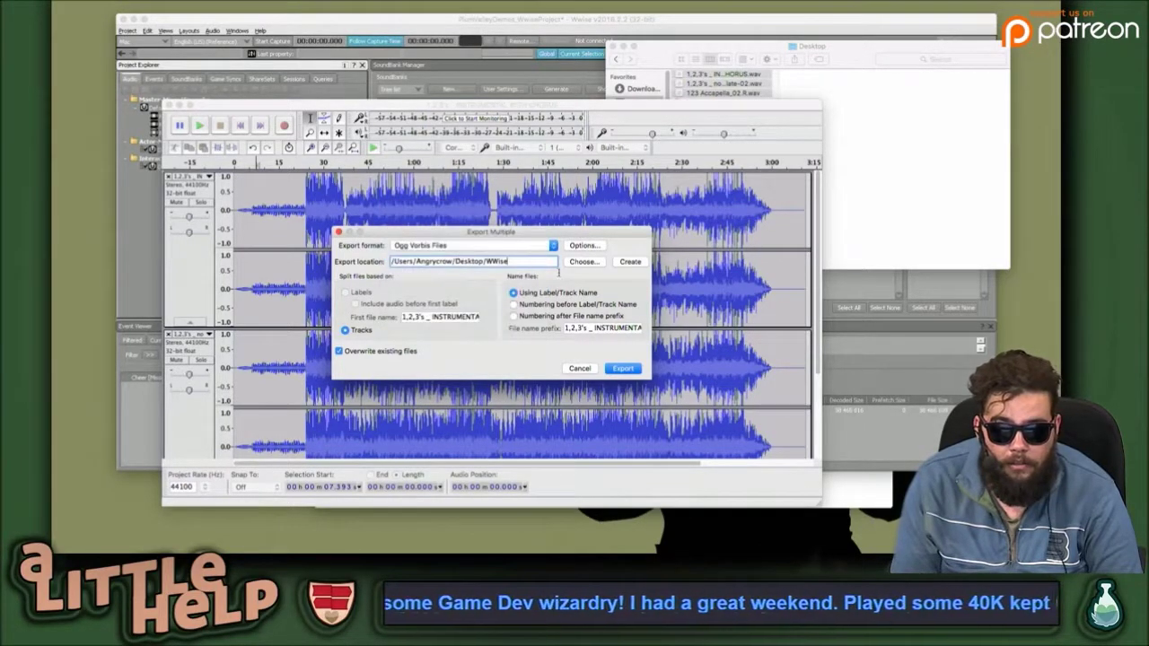
{"action": "left_click", "coordinate": [593, 245]}
{"action": "left_click_drag", "start_coordinate": [498, 296], "coordinate": [466, 299]}
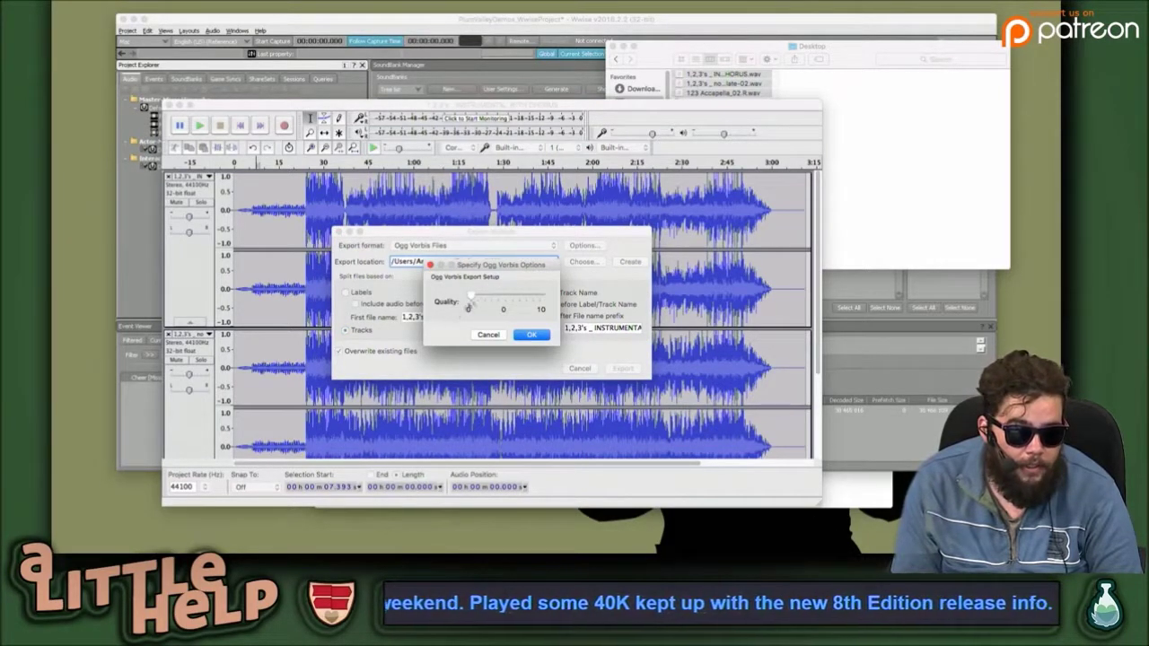
{"action": "left_click", "coordinate": [532, 335]}
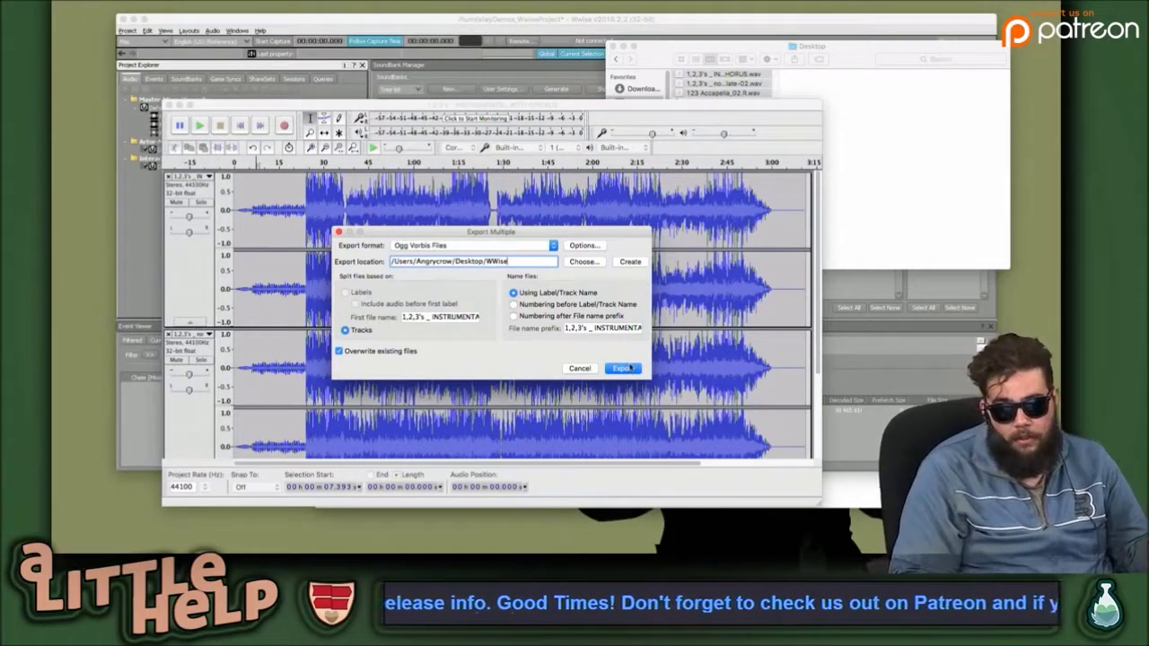
Export the three tracks, approve creating the WWise folder, and dismiss the success report.
{"action": "left_click", "coordinate": [628, 368]}
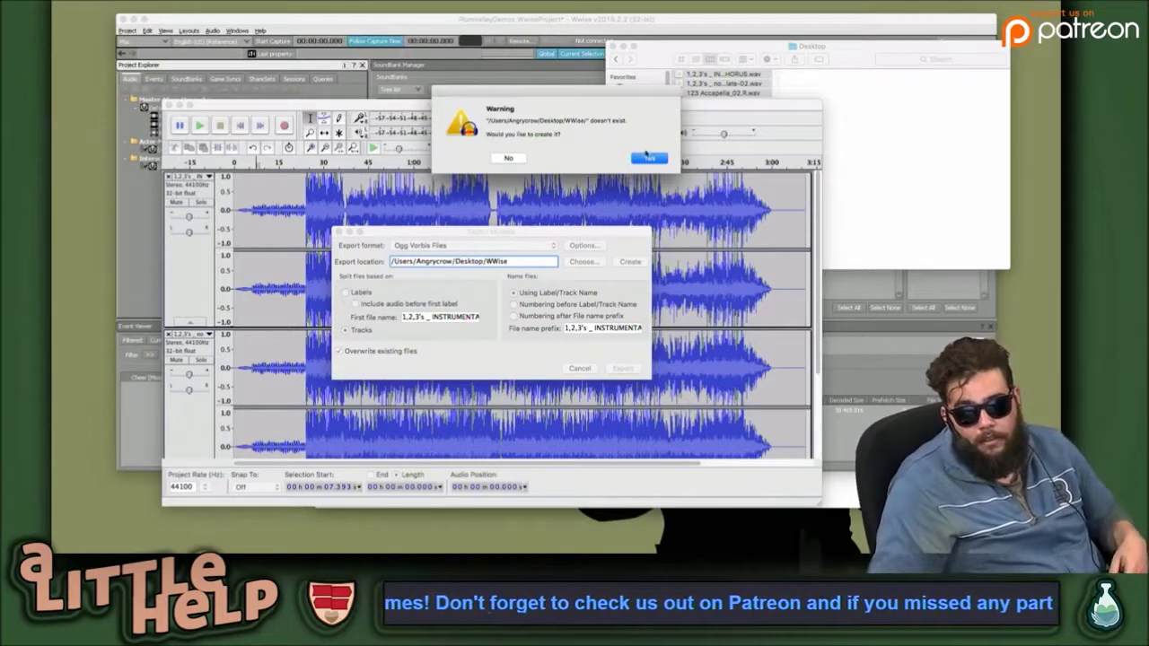
{"action": "left_click", "coordinate": [648, 159]}
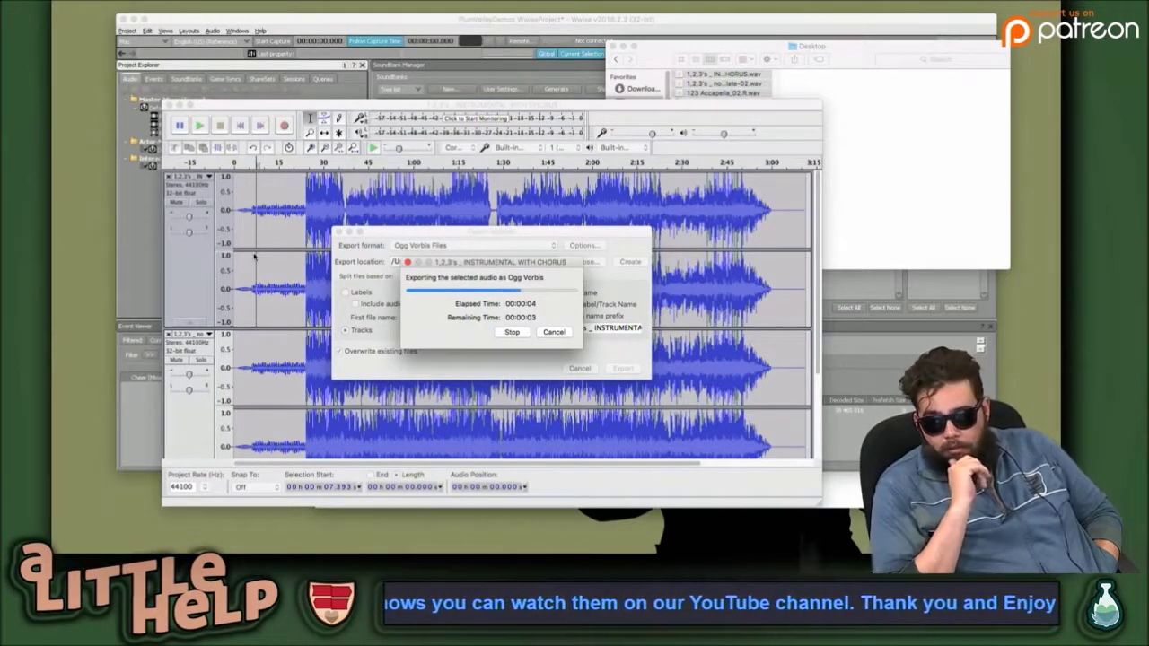
{"action": "key", "text": "super+Tab"}
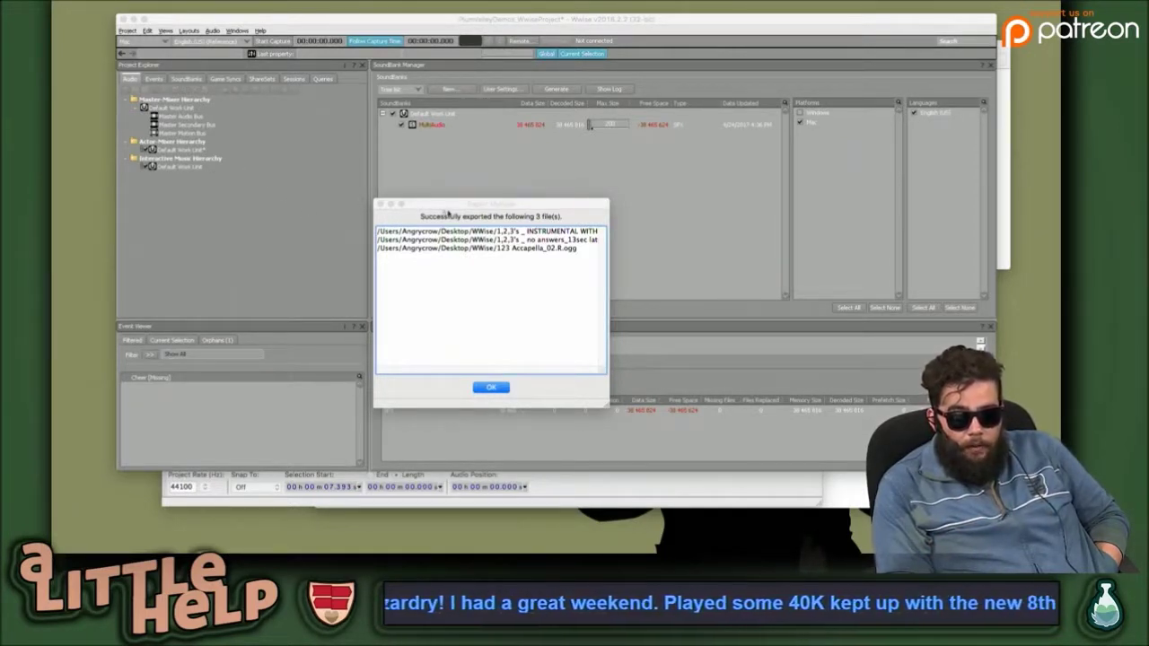
{"action": "left_click", "coordinate": [526, 294]}
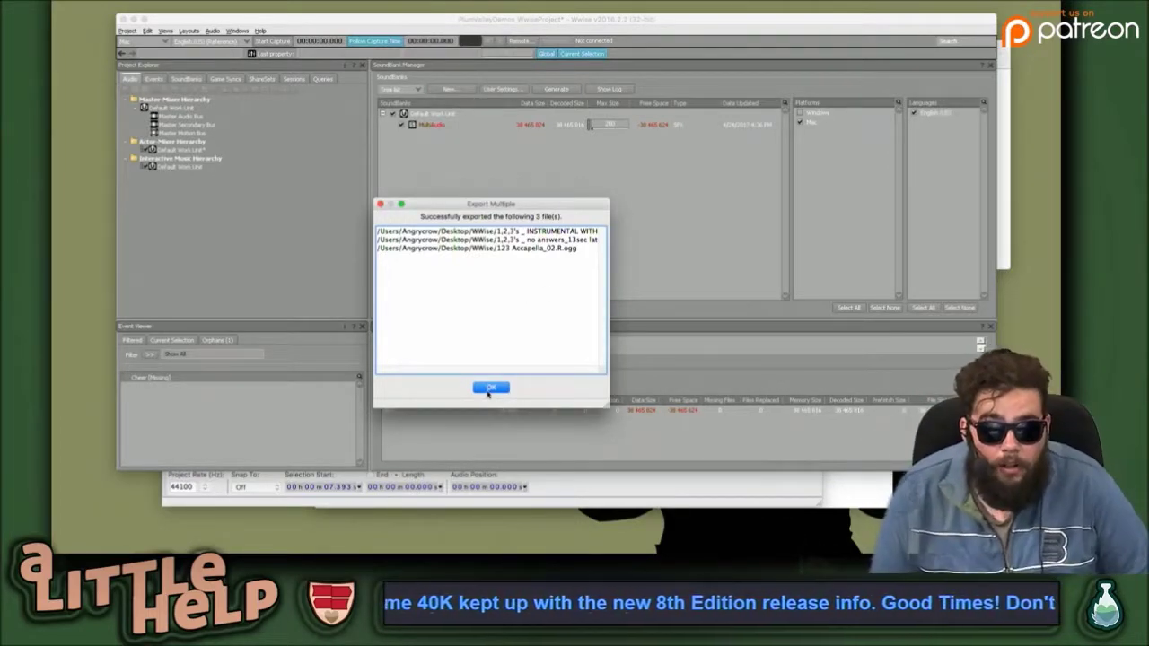
{"action": "left_click", "coordinate": [491, 388]}
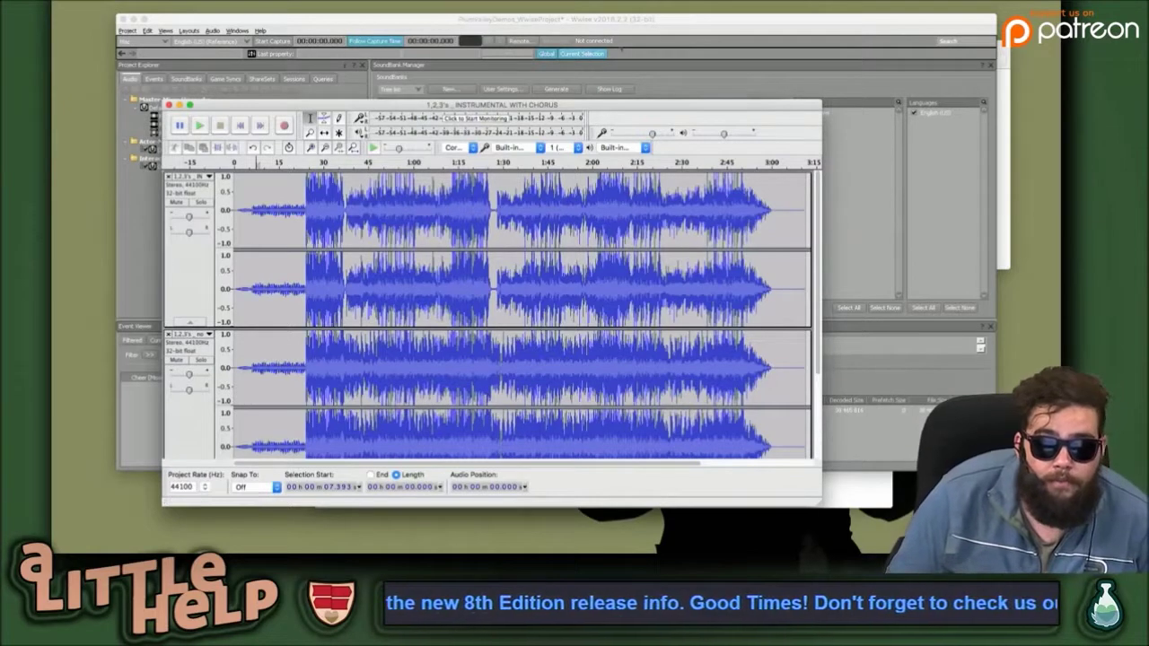
Start an audio import into the Interactive Music Default Work Unit.
{"action": "key", "text": "super+Tab"}
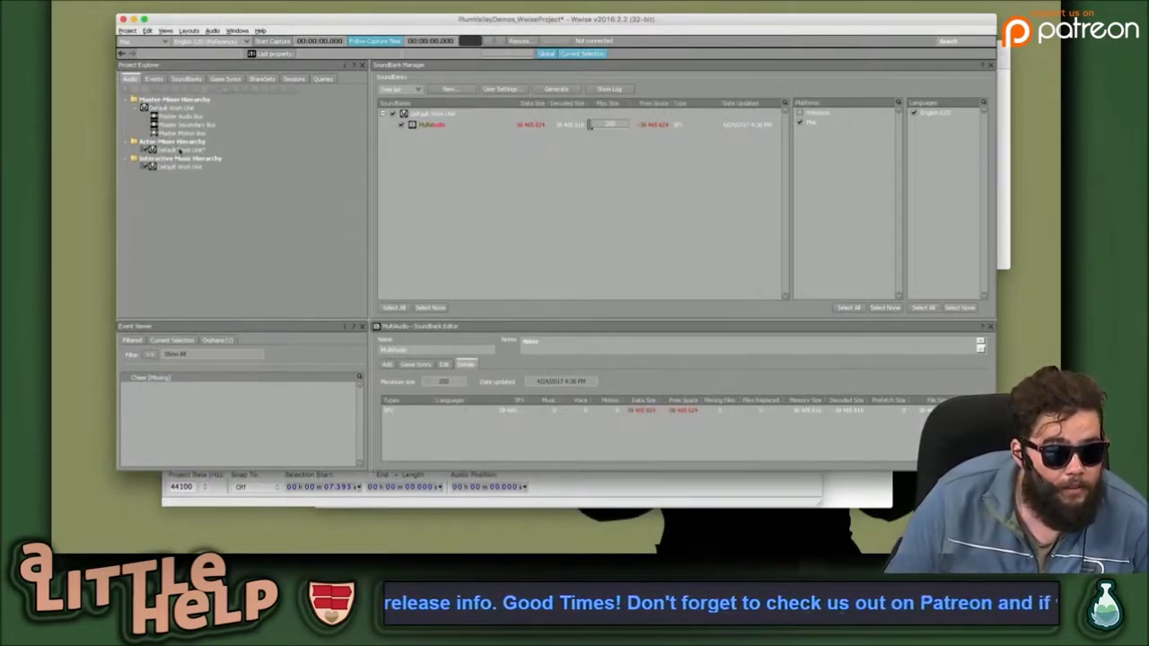
{"action": "left_click", "coordinate": [183, 150]}
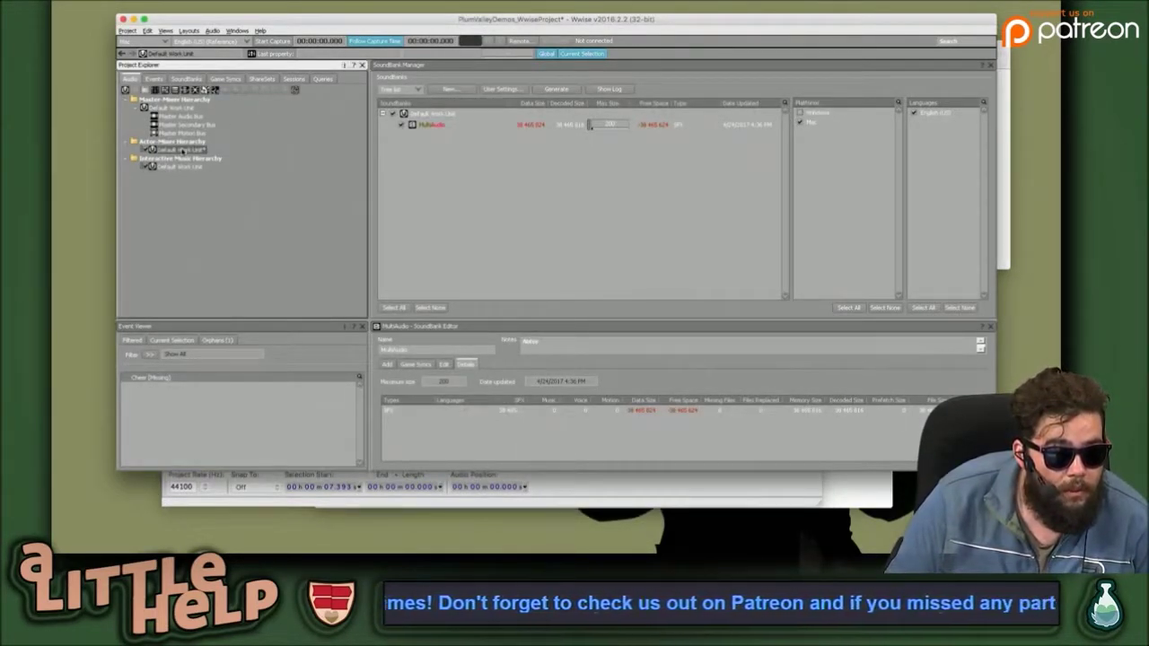
{"action": "left_click", "coordinate": [194, 167]}
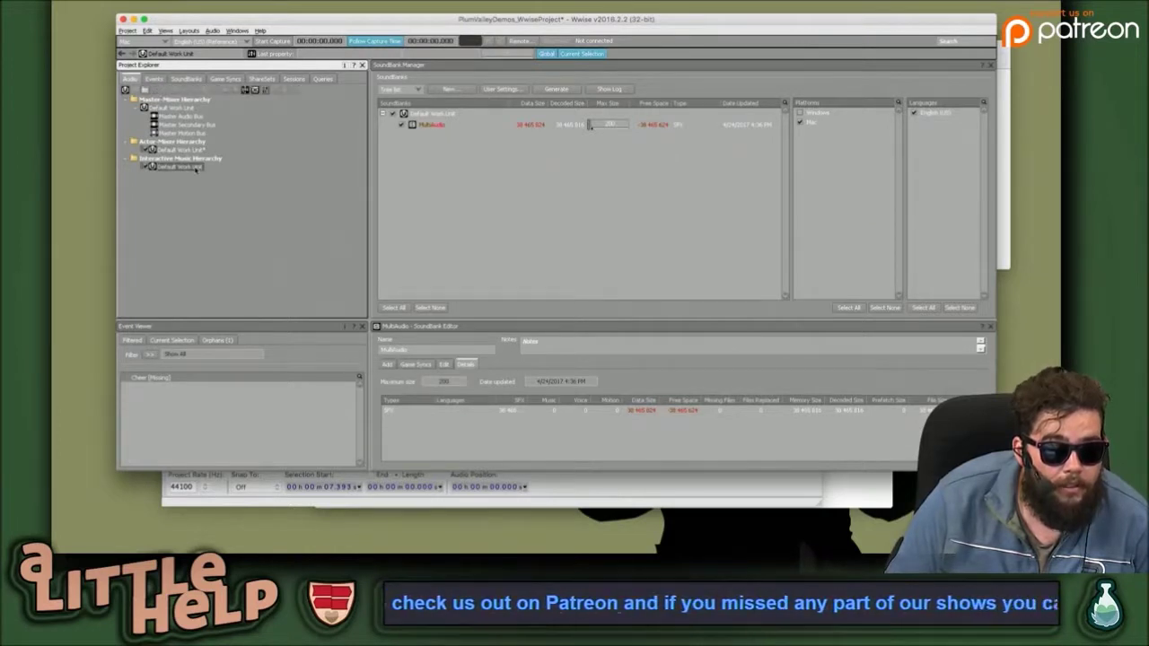
{"action": "right_click", "coordinate": [195, 169]}
{"action": "mouse_move", "coordinate": [269, 236]}
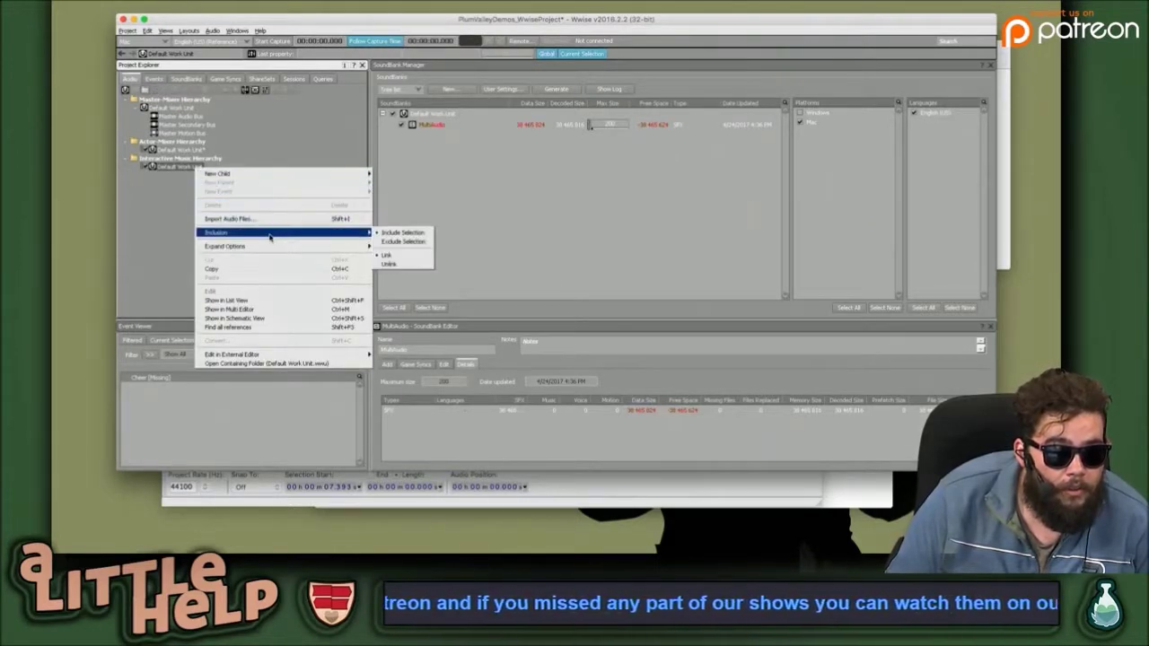
{"action": "left_click", "coordinate": [284, 220]}
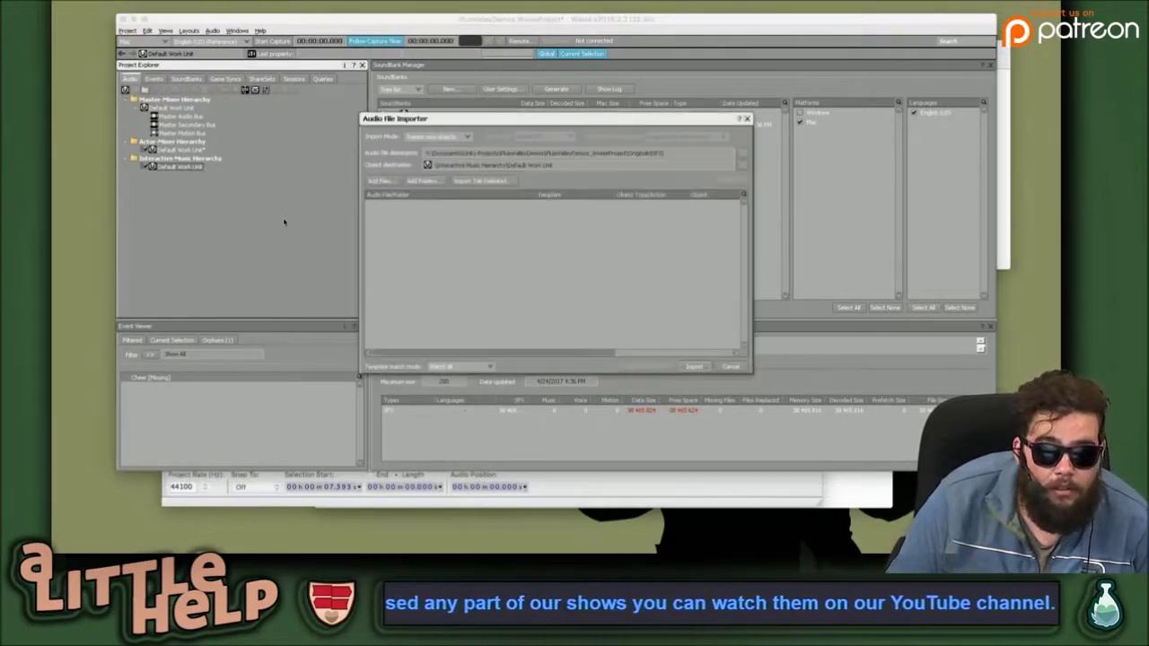
Add the three Desktop wav files, filtered as Media Files, to the import list.
{"action": "left_click", "coordinate": [384, 181]}
{"action": "left_click", "coordinate": [508, 127]}
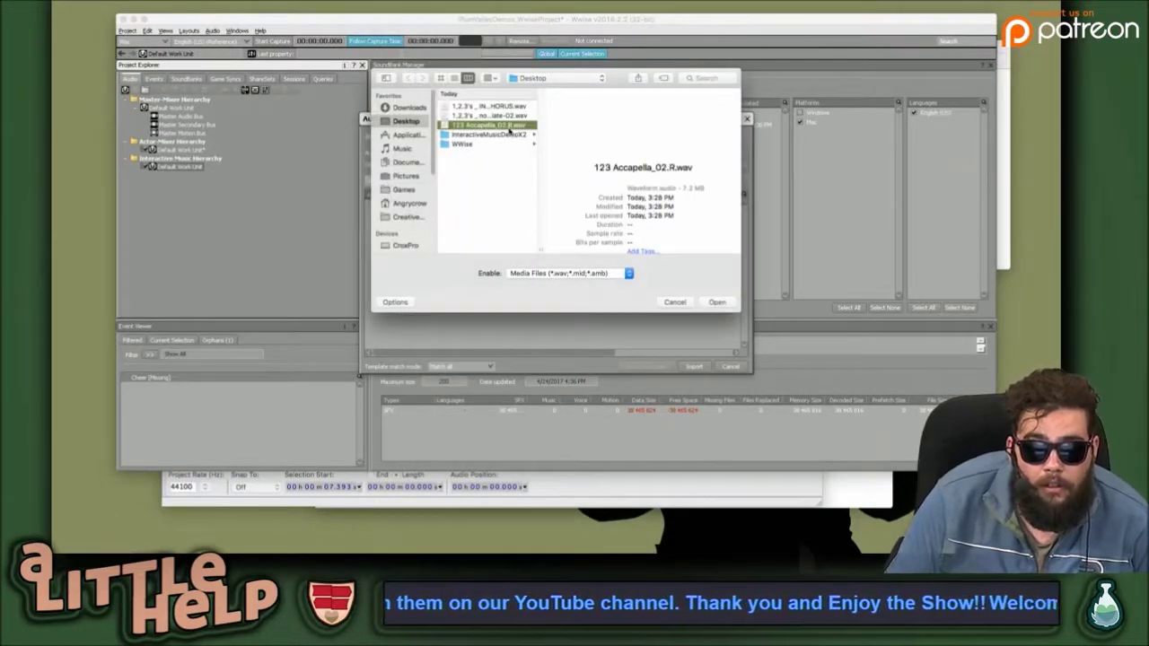
{"action": "left_click", "coordinate": [492, 142]}
{"action": "left_click", "coordinate": [604, 142]}
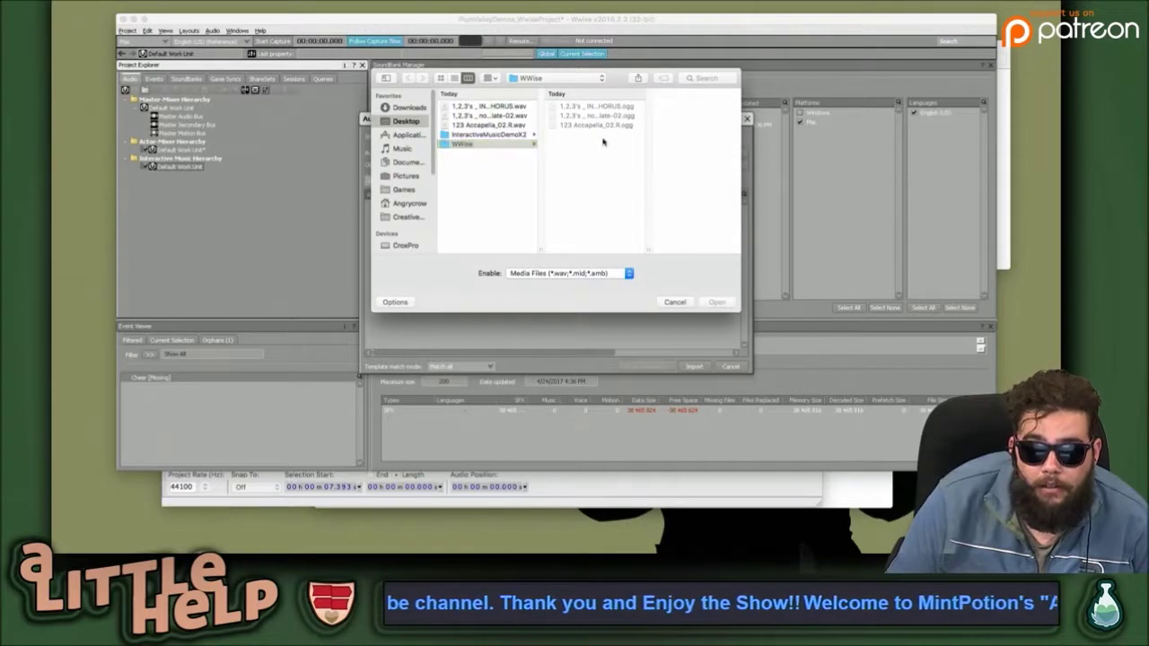
{"action": "left_click", "coordinate": [565, 274]}
{"action": "left_click", "coordinate": [629, 273]}
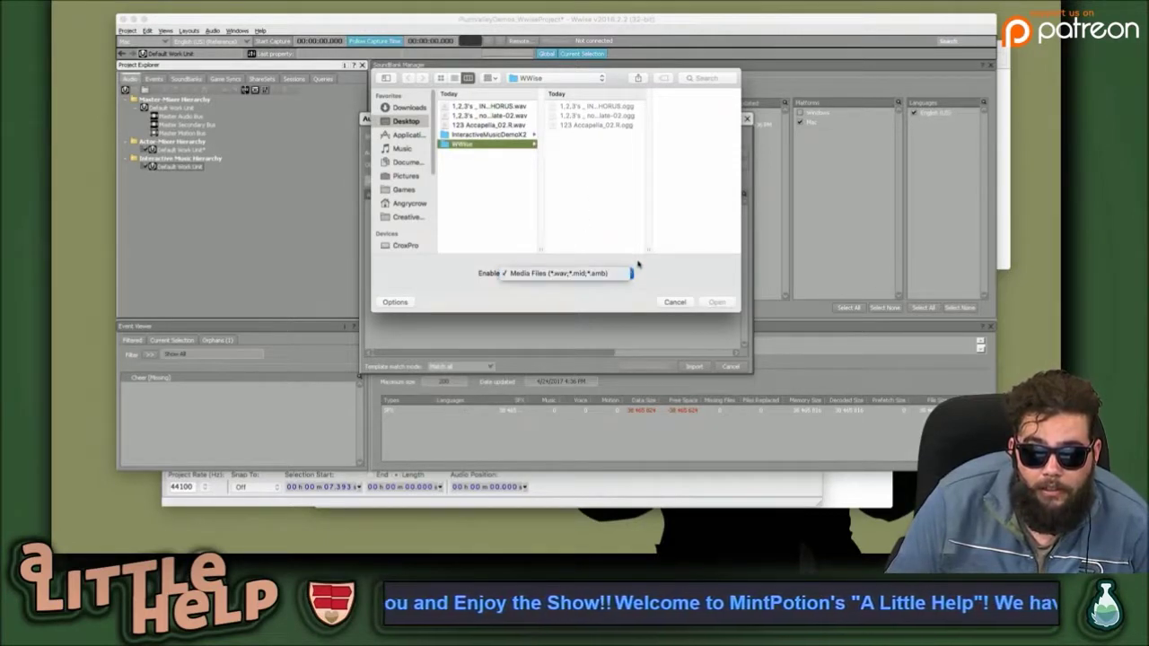
{"action": "left_click", "coordinate": [510, 126]}
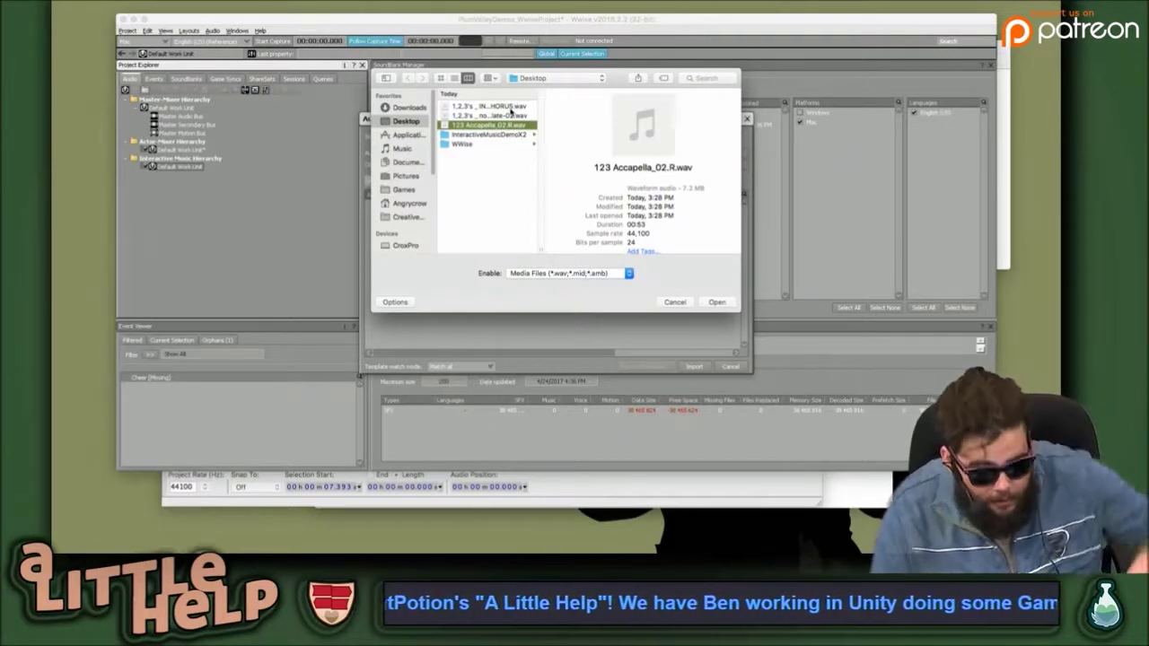
{"action": "left_click", "coordinate": [510, 108], "text": "shift"}
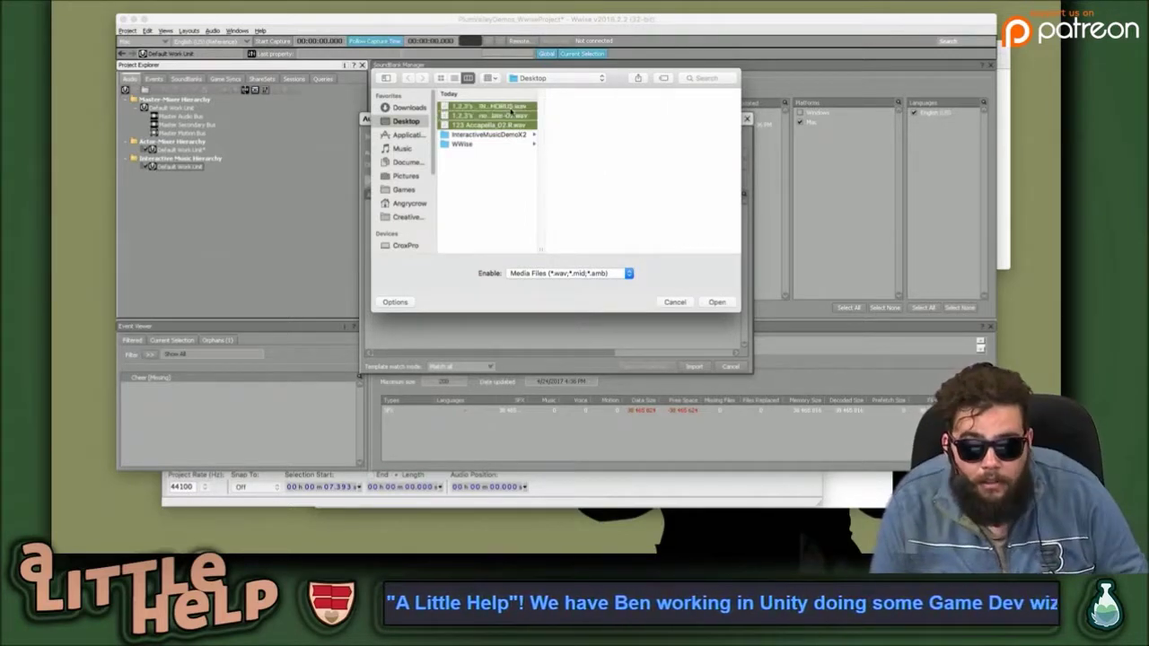
{"action": "left_click", "coordinate": [718, 302]}
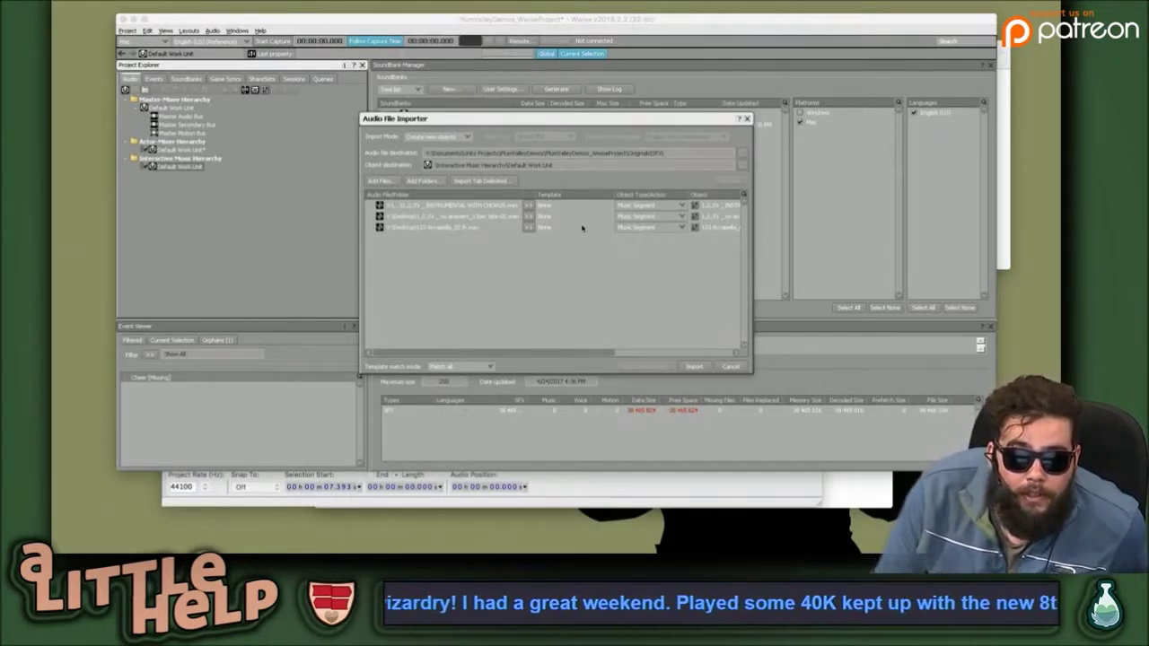
Import with Match all template mode, replacing the existing audio files.
{"action": "left_click", "coordinate": [478, 367]}
{"action": "left_click", "coordinate": [697, 368]}
{"action": "left_click", "coordinate": [694, 366]}
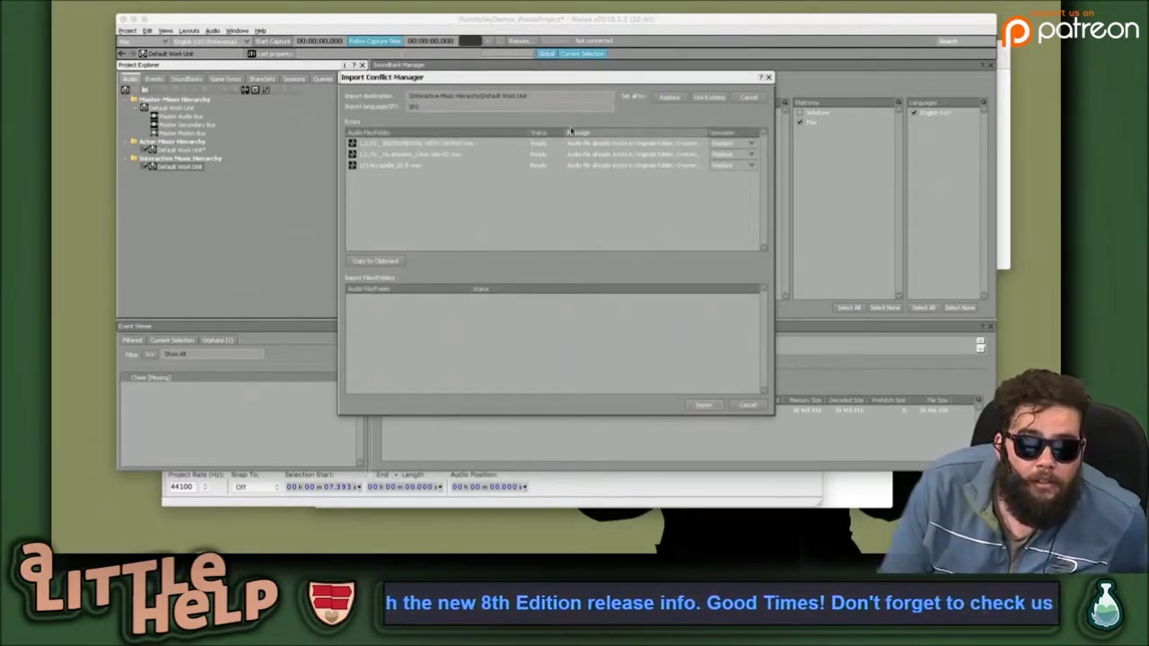
{"action": "left_click", "coordinate": [751, 144]}
{"action": "left_click", "coordinate": [752, 144]}
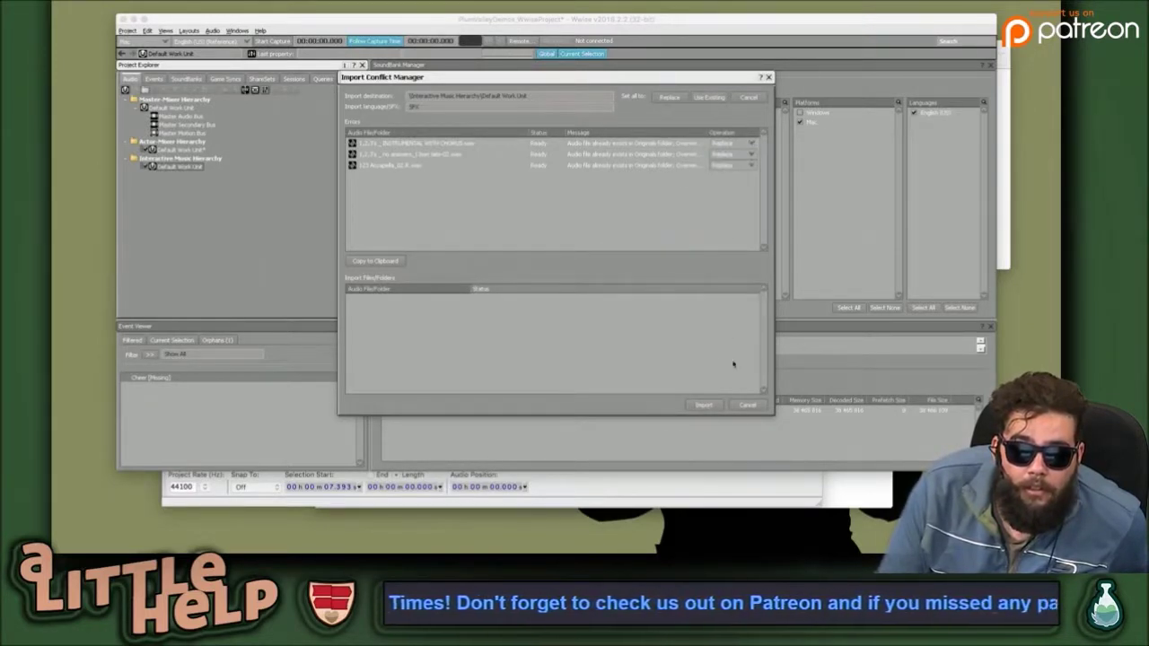
{"action": "left_click", "coordinate": [704, 406]}
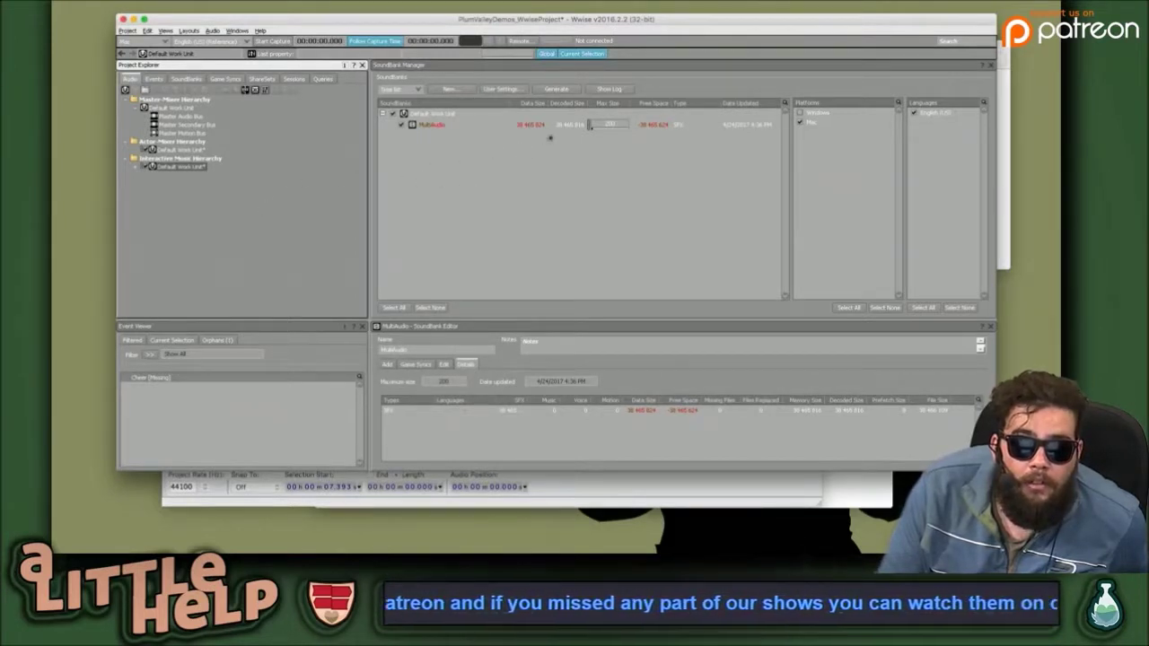
Generate the MultiAudio SoundBank for the current platform and close the results.
{"action": "left_click", "coordinate": [560, 127]}
{"action": "right_click", "coordinate": [565, 130]}
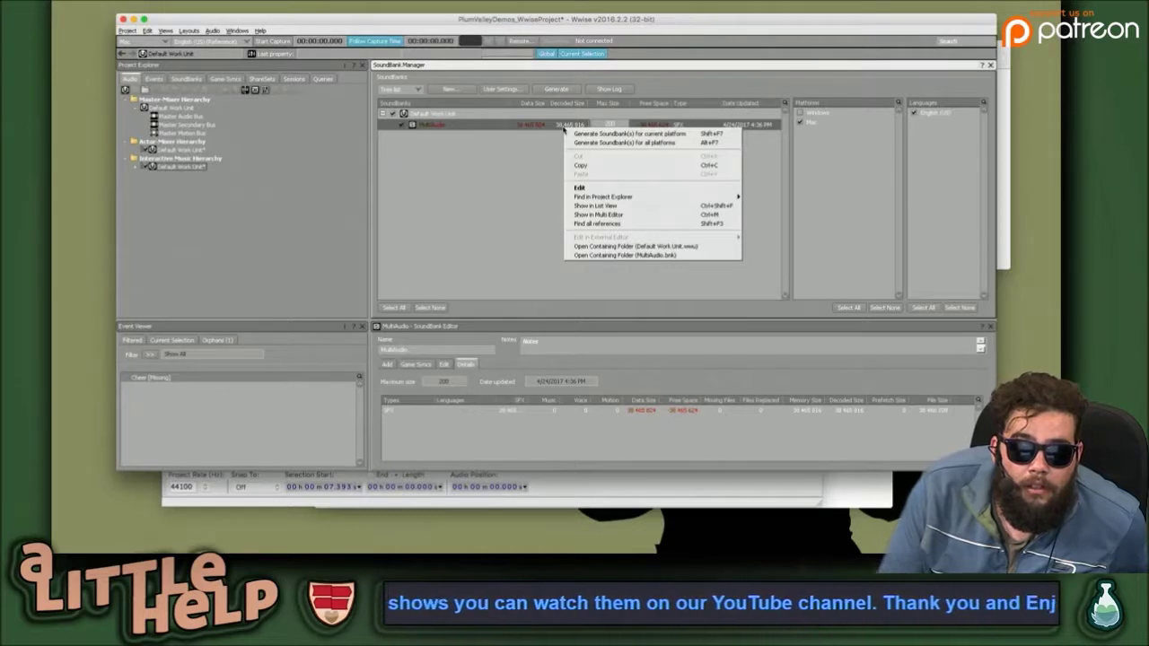
{"action": "left_click", "coordinate": [578, 134]}
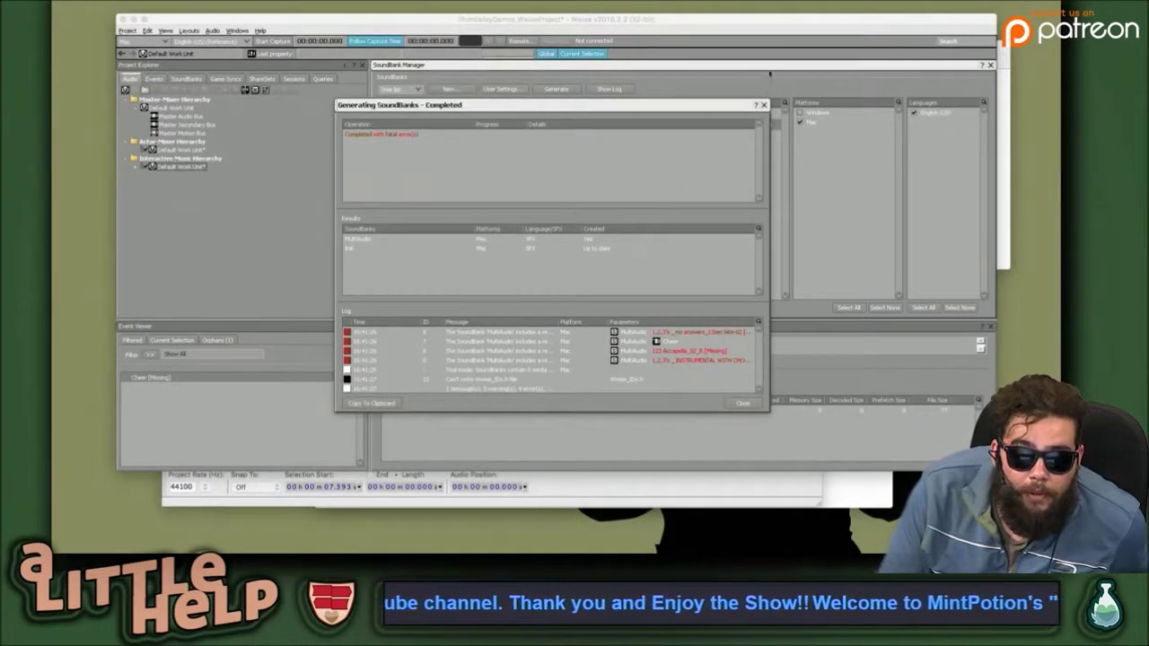
{"action": "left_click", "coordinate": [764, 106]}
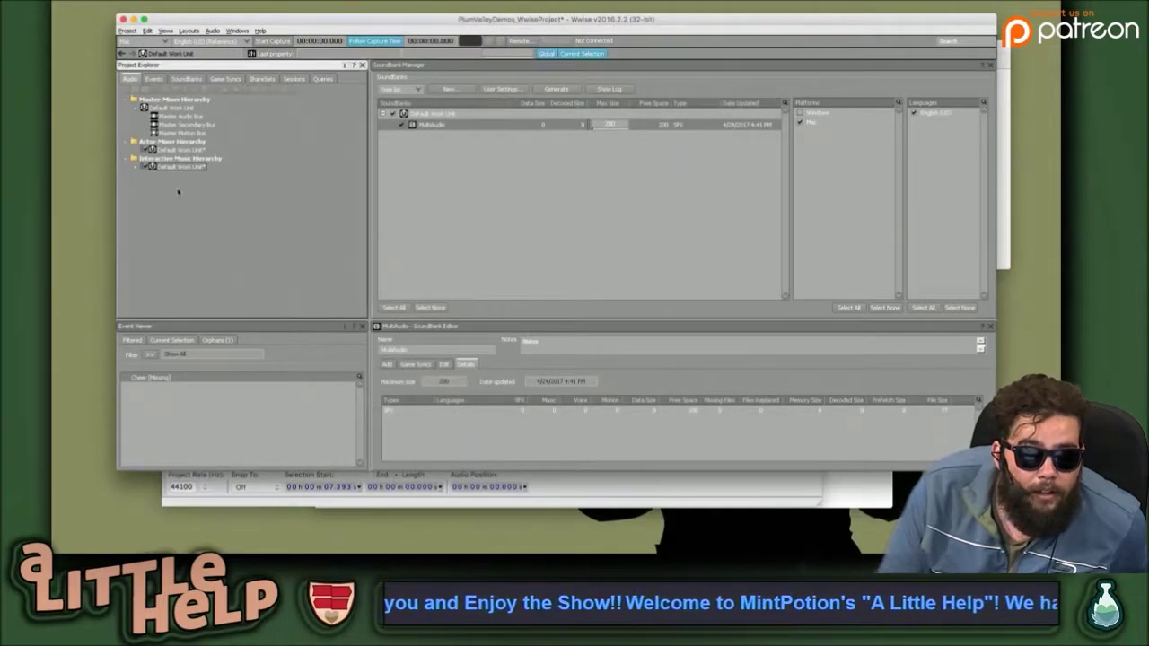
Show the SoundBanks hierarchy and select MultiAudio in it.
{"action": "left_click", "coordinate": [136, 168]}
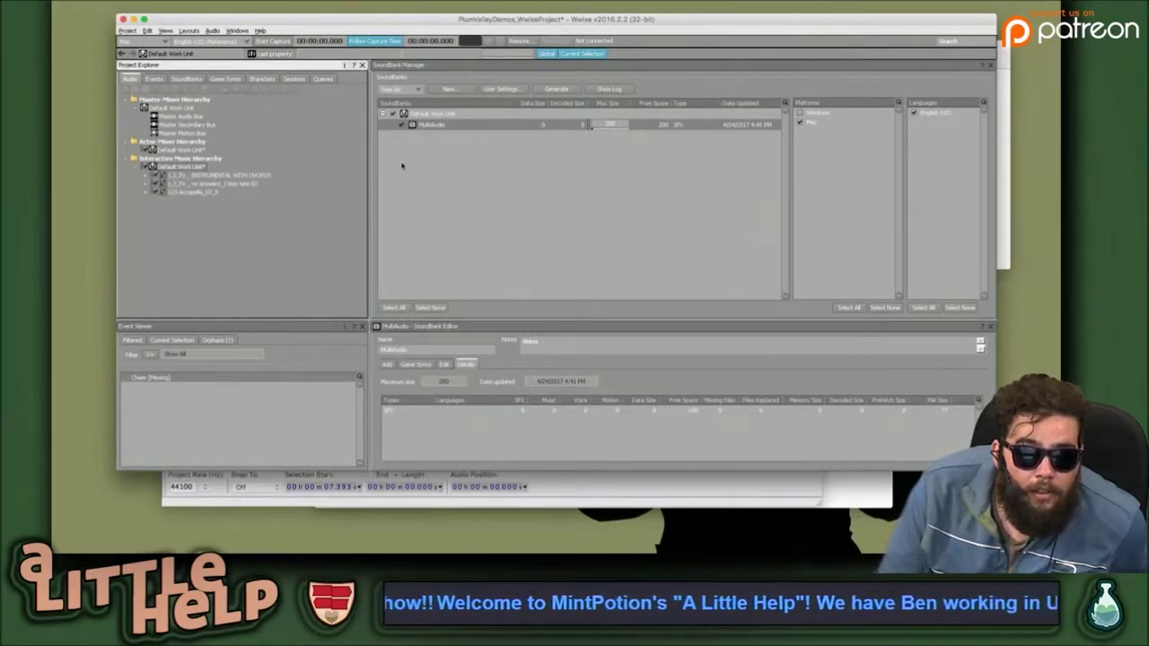
{"action": "right_click", "coordinate": [444, 126]}
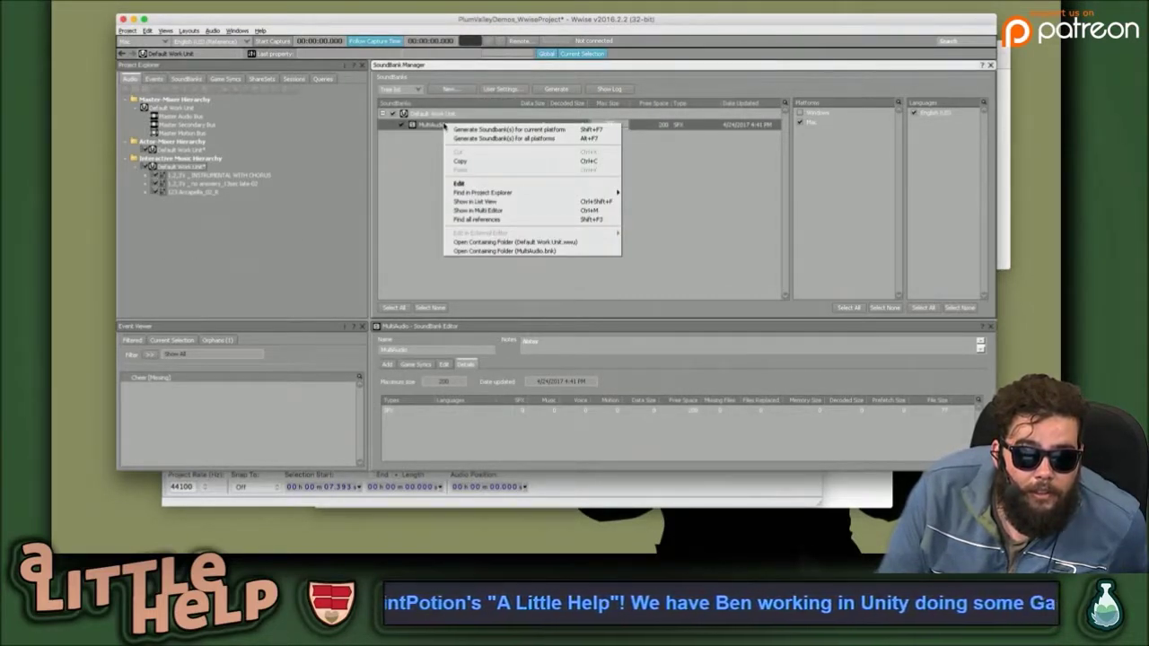
{"action": "left_click", "coordinate": [282, 156]}
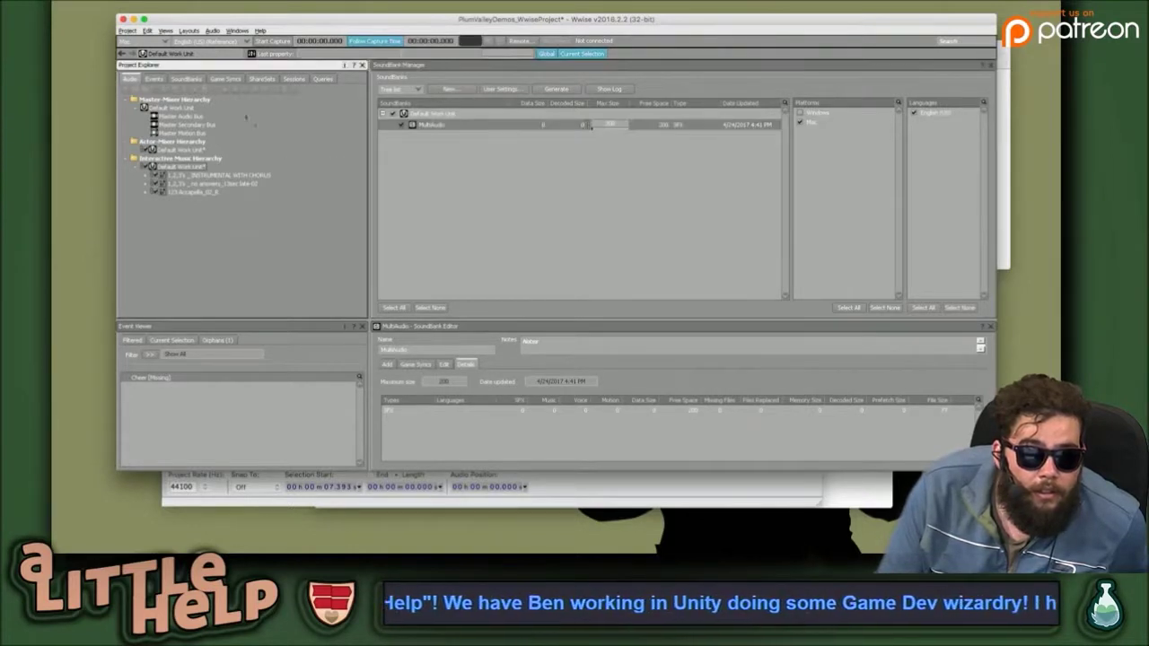
{"action": "left_click", "coordinate": [185, 79]}
{"action": "left_click", "coordinate": [165, 116]}
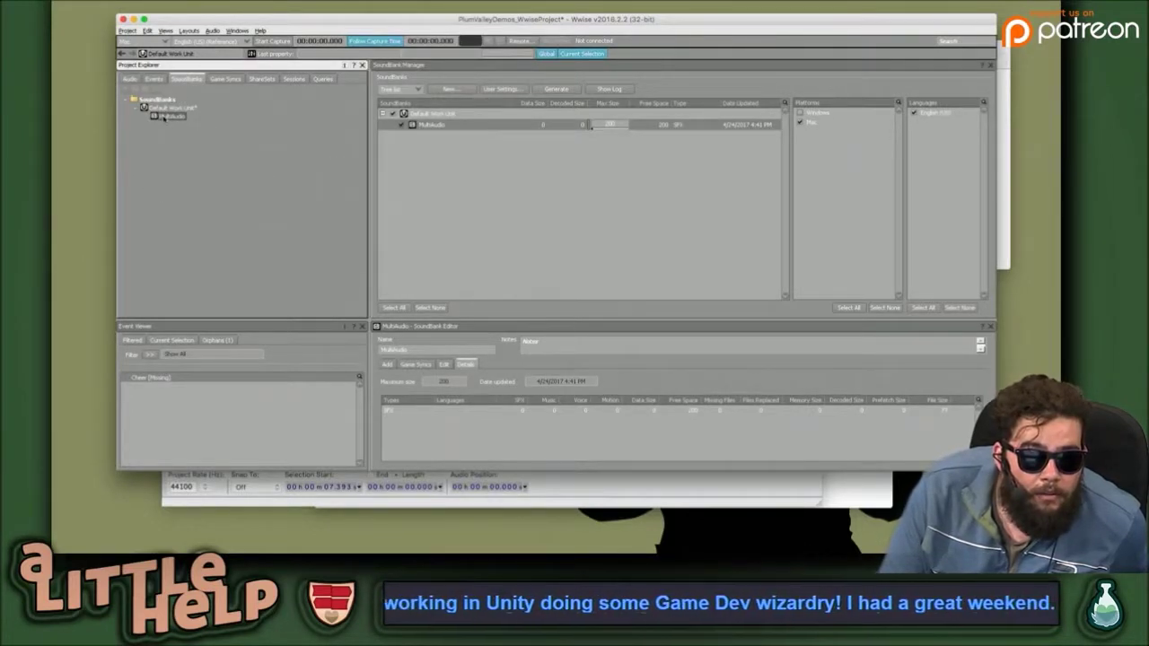
Delete the MultiAudio SoundBank.
{"action": "right_click", "coordinate": [163, 116]}
{"action": "left_click", "coordinate": [193, 154]}
{"action": "right_click", "coordinate": [168, 109]}
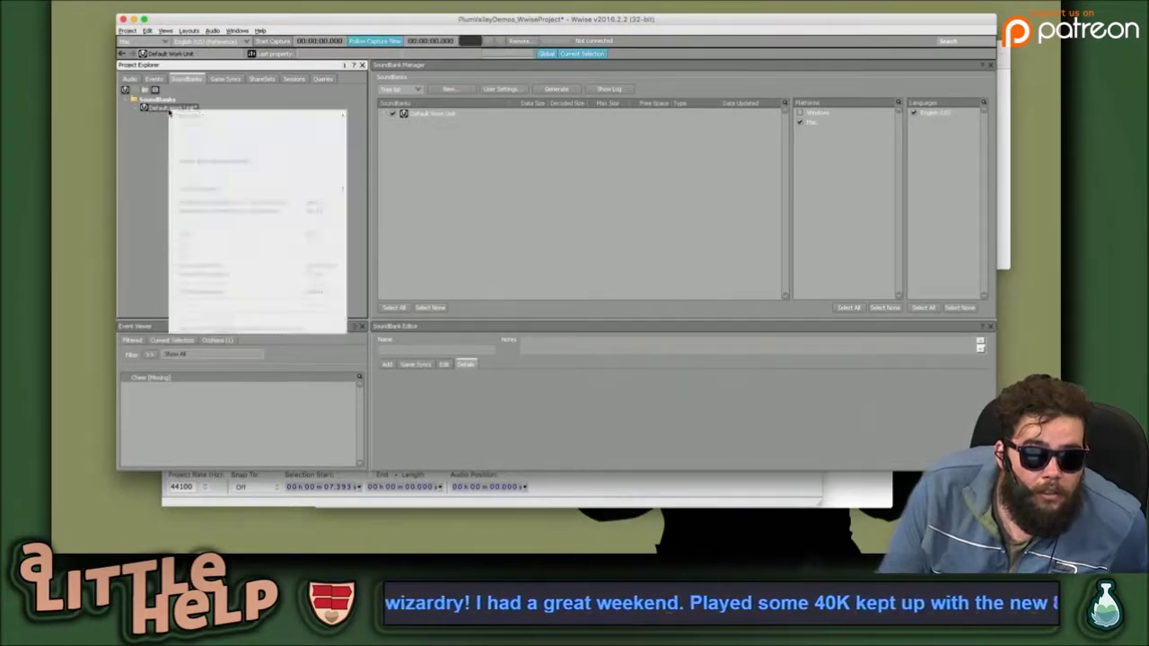
{"action": "left_click", "coordinate": [135, 133]}
Create a new work unit named Cool_WorkUnit under the SoundBanks folder.
{"action": "left_click", "coordinate": [156, 99]}
{"action": "left_click", "coordinate": [125, 90]}
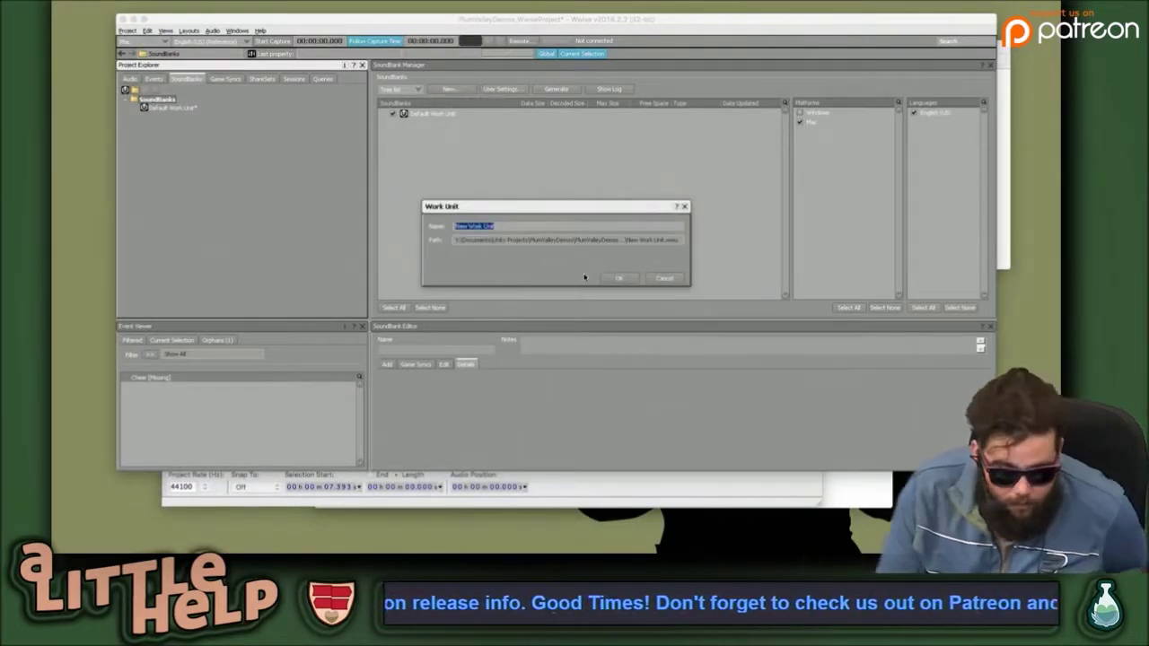
{"action": "type", "text": "Ctrl"}
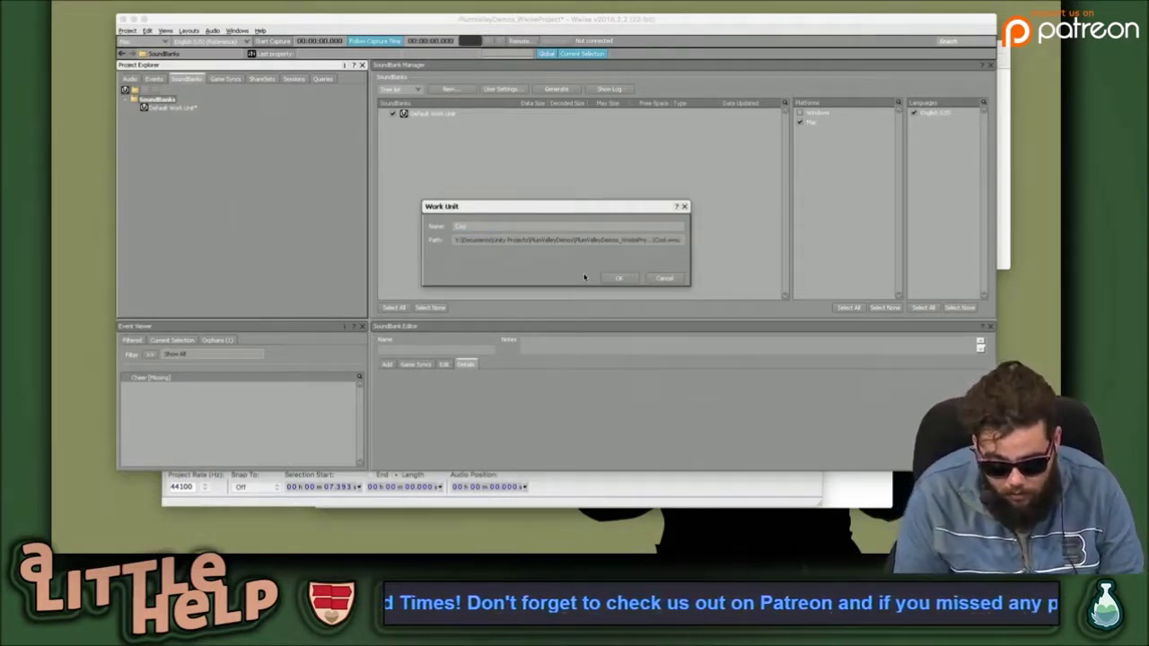
{"action": "type", "text": "_Switch"}
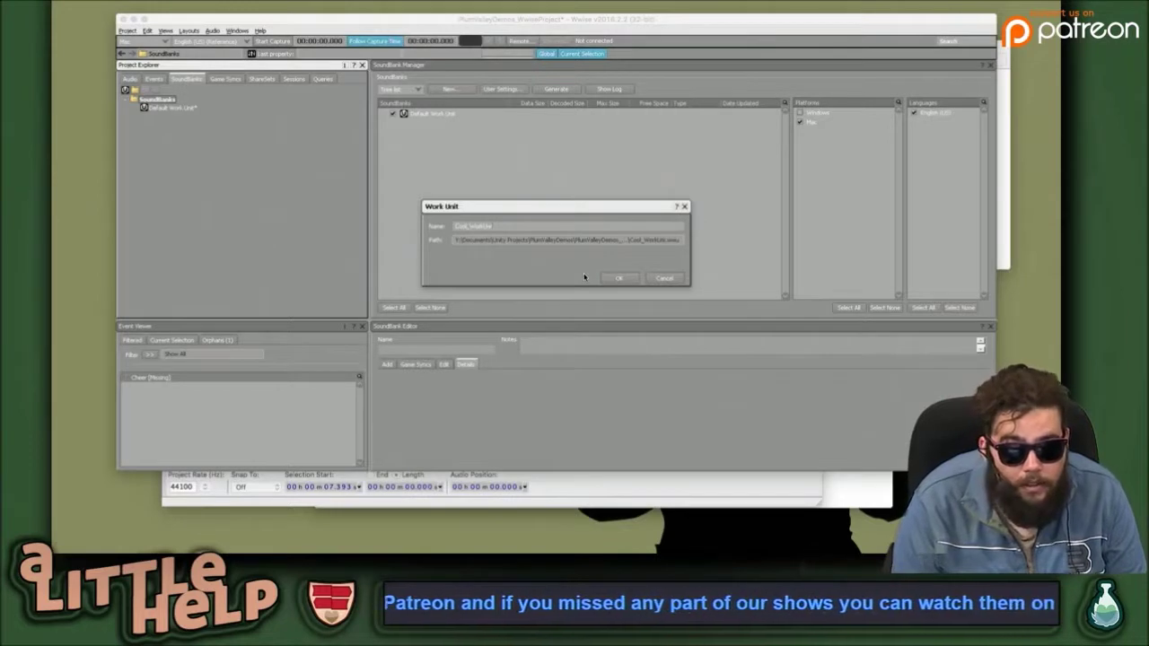
{"action": "type", "text": "it"}
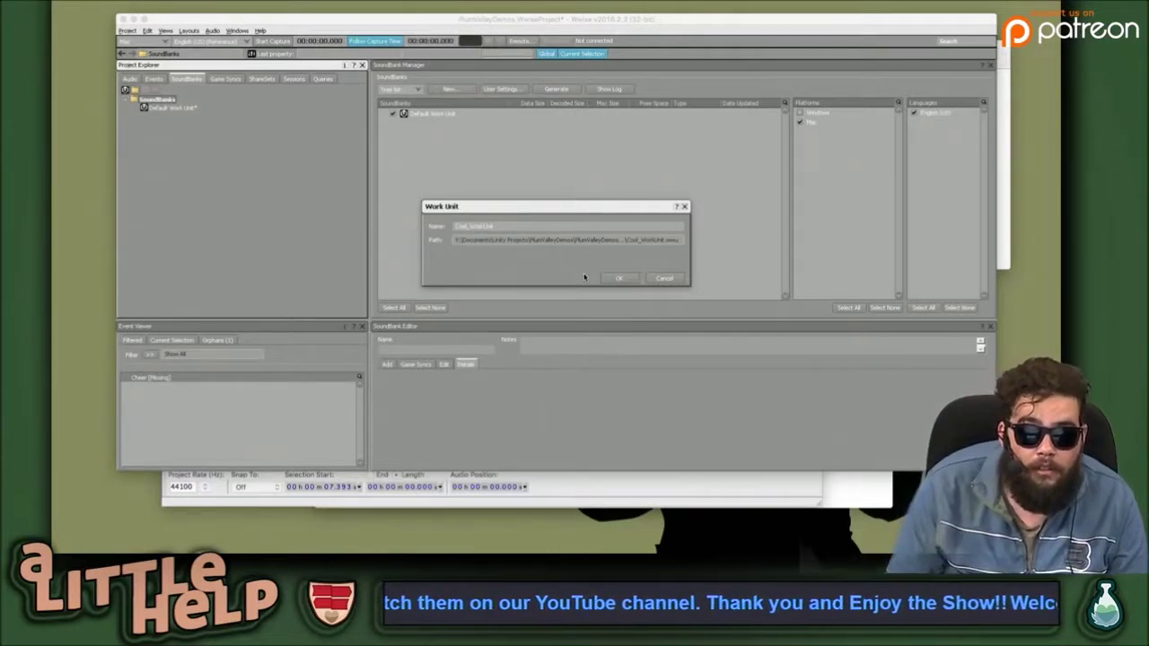
{"action": "left_click", "coordinate": [621, 278]}
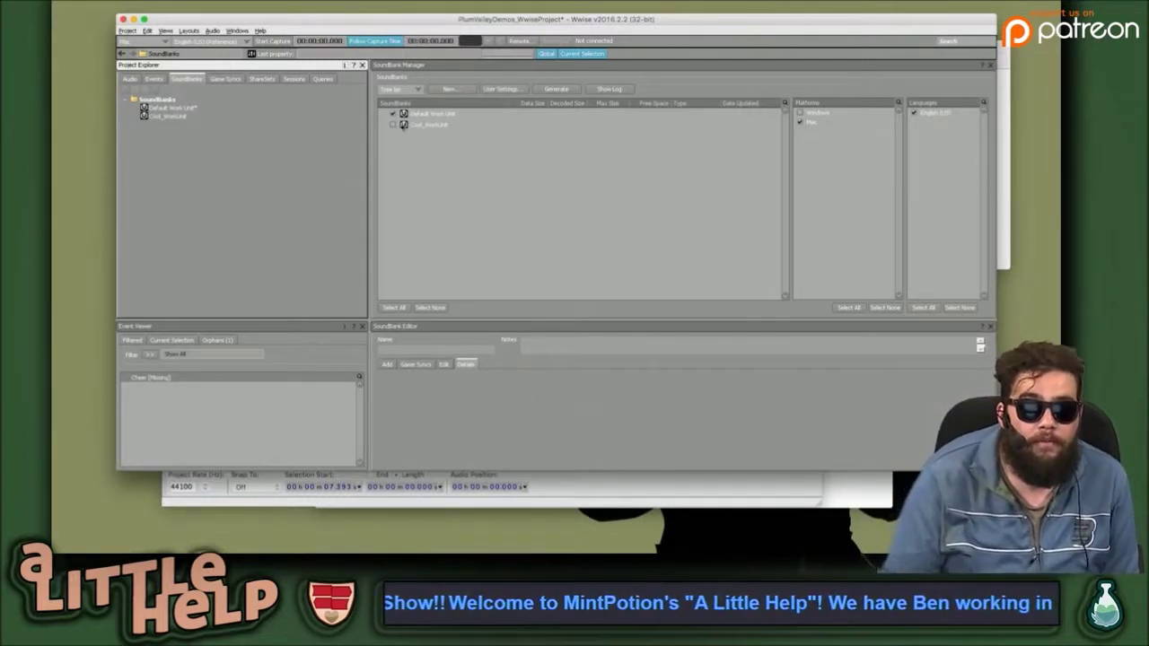
Exclude the Default Work Unit from generation and add New_SoundBank inside Cool_WorkUnit.
{"action": "left_click", "coordinate": [393, 124]}
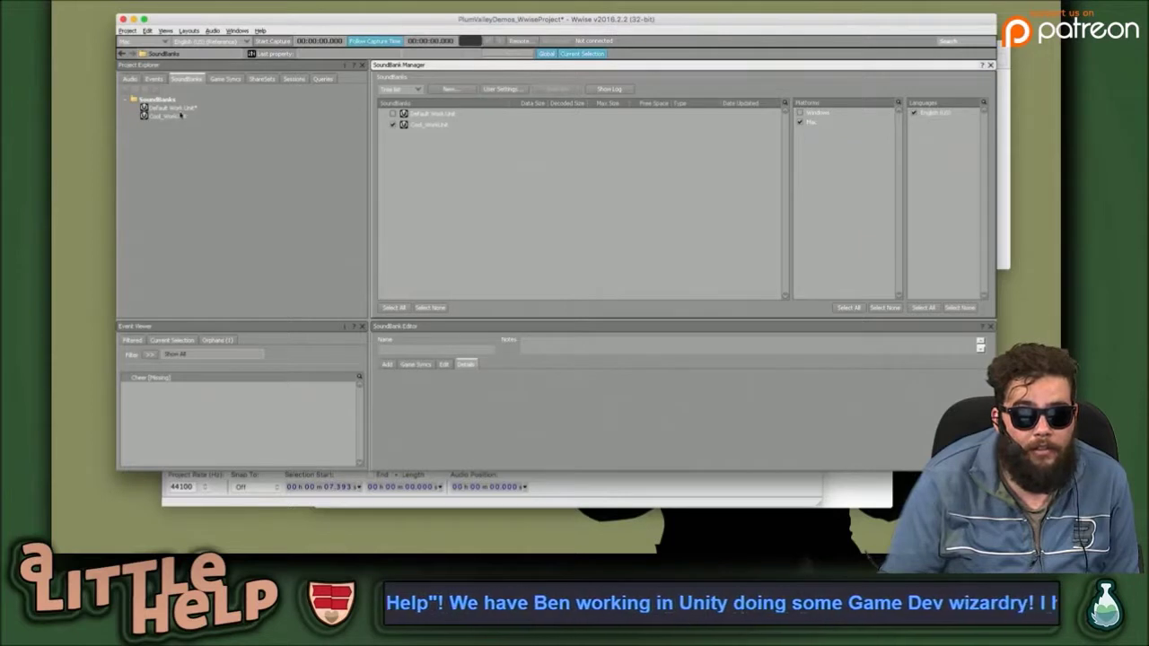
{"action": "left_click", "coordinate": [181, 115]}
{"action": "right_click", "coordinate": [164, 115]}
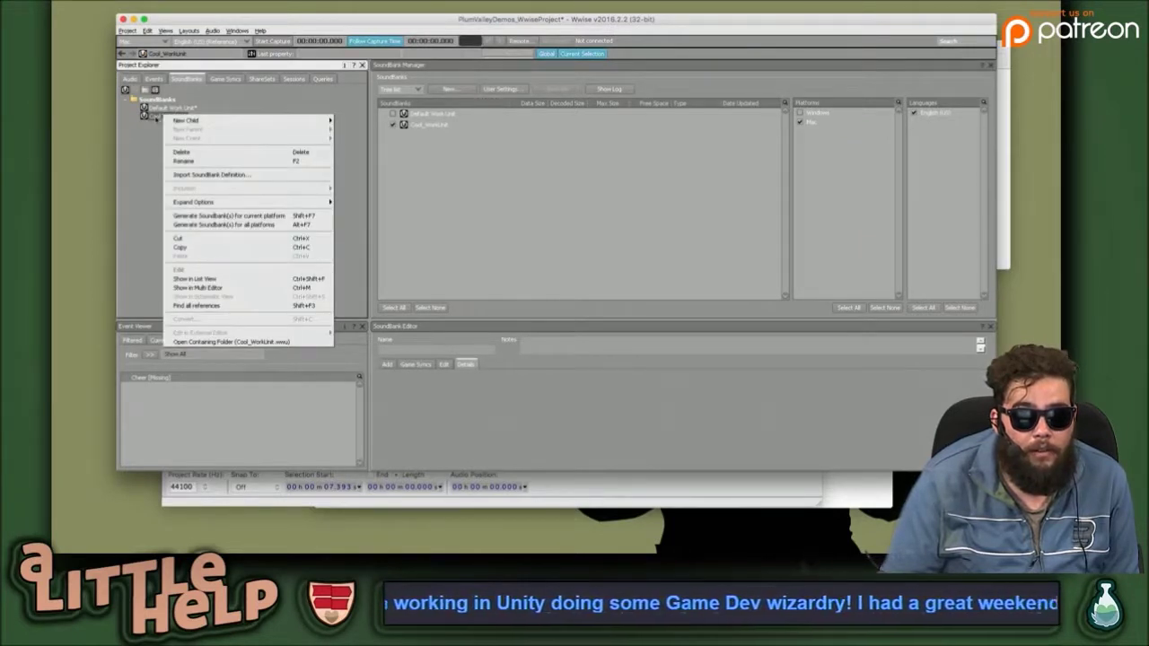
{"action": "left_click", "coordinate": [158, 119]}
{"action": "left_click", "coordinate": [443, 126]}
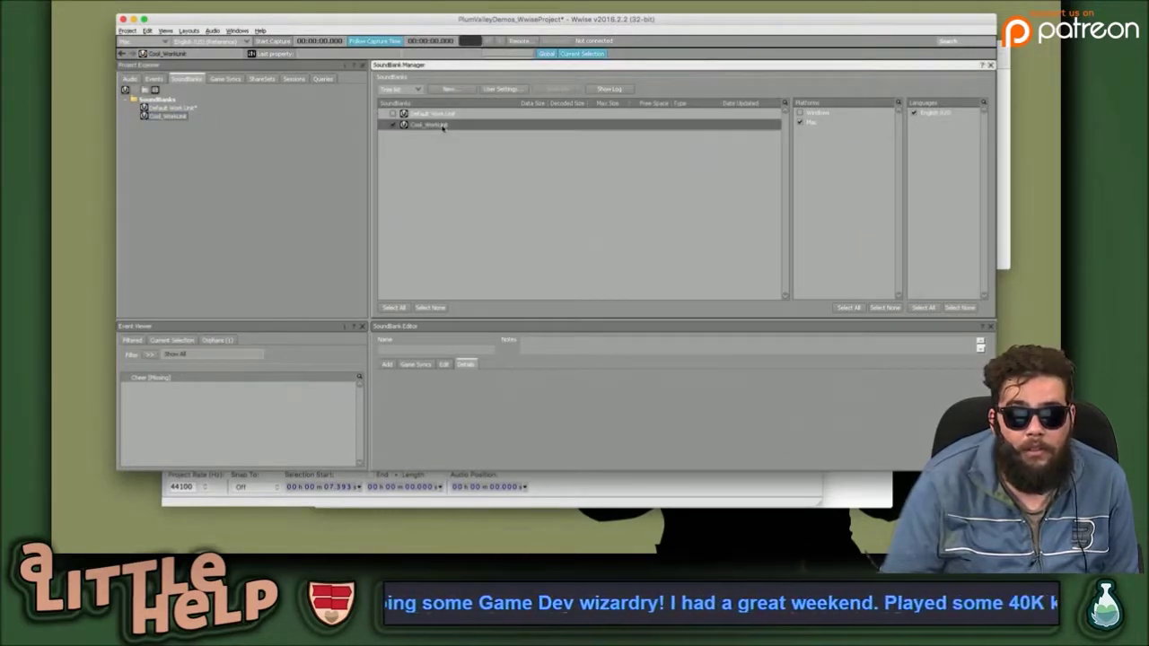
{"action": "left_click", "coordinate": [153, 117]}
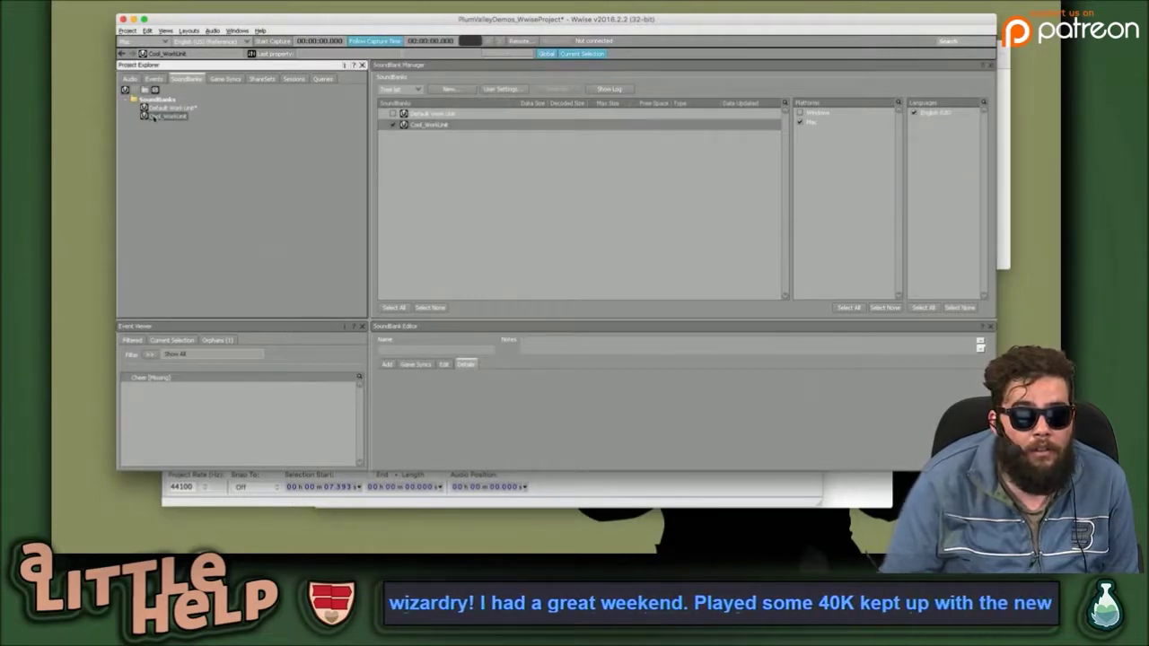
{"action": "right_click", "coordinate": [153, 117]}
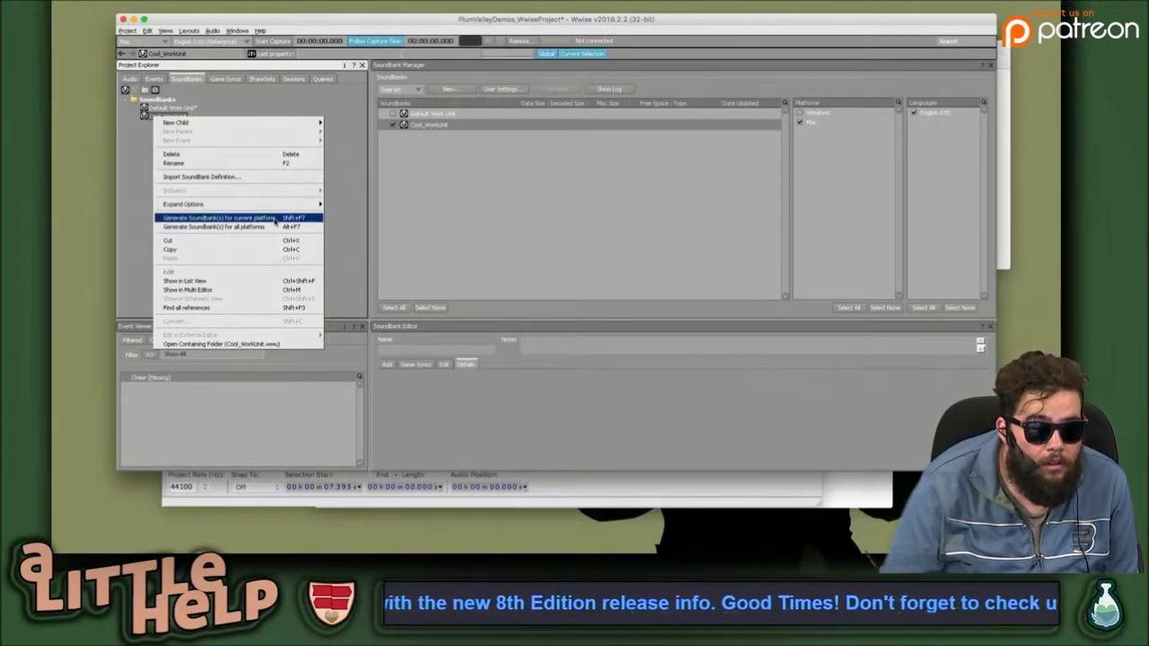
{"action": "left_click", "coordinate": [177, 118]}
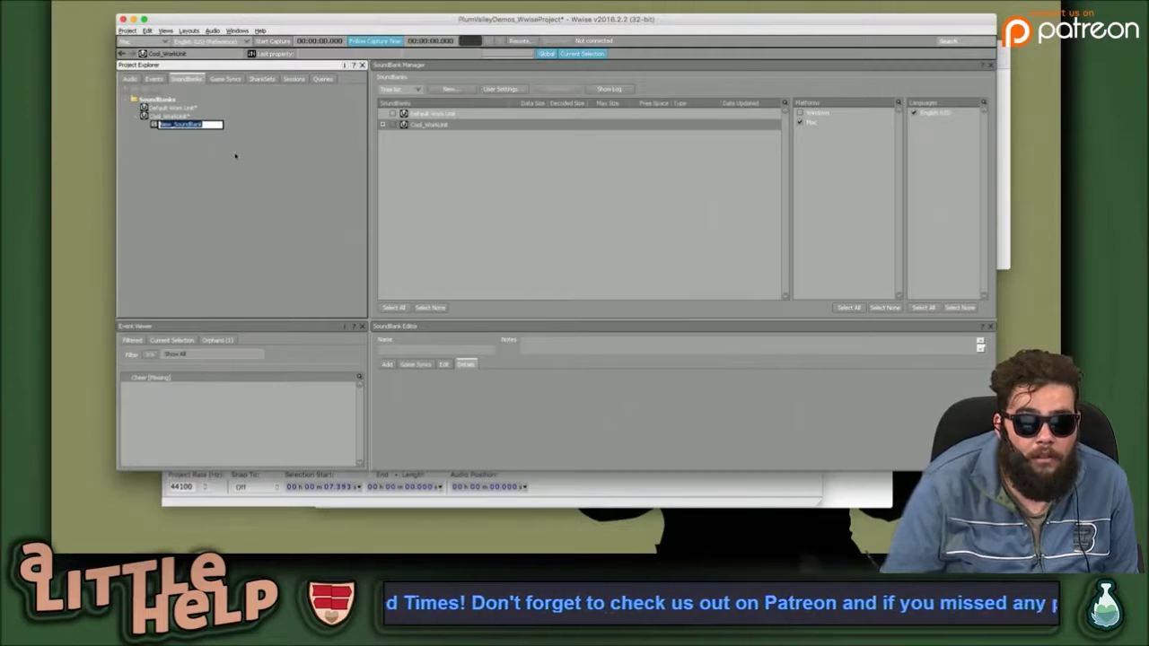
{"action": "key", "text": "Return"}
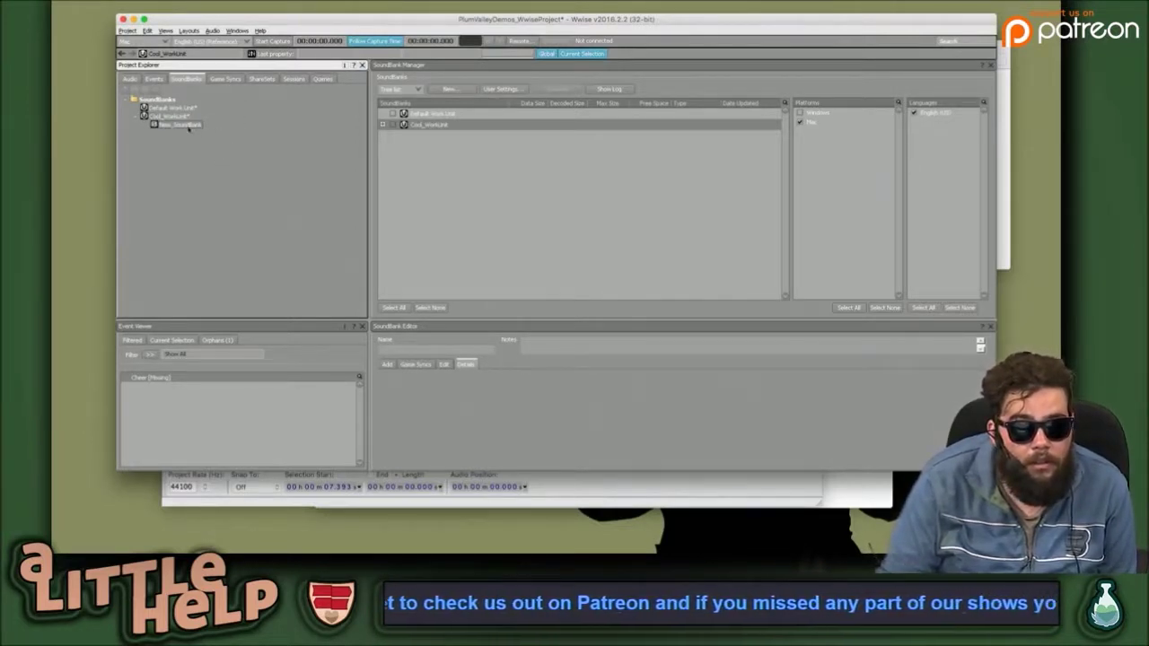
Open New_SoundBank in the SoundBank Editor and enlarge its details pane.
{"action": "left_click", "coordinate": [186, 125]}
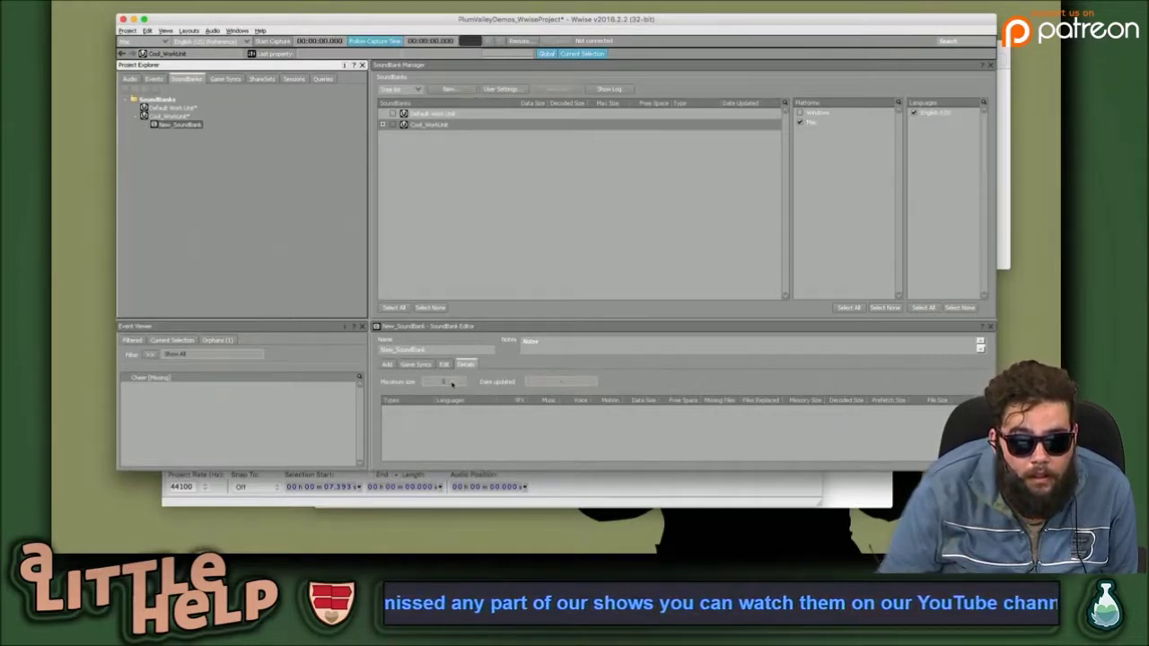
{"action": "left_click", "coordinate": [453, 384]}
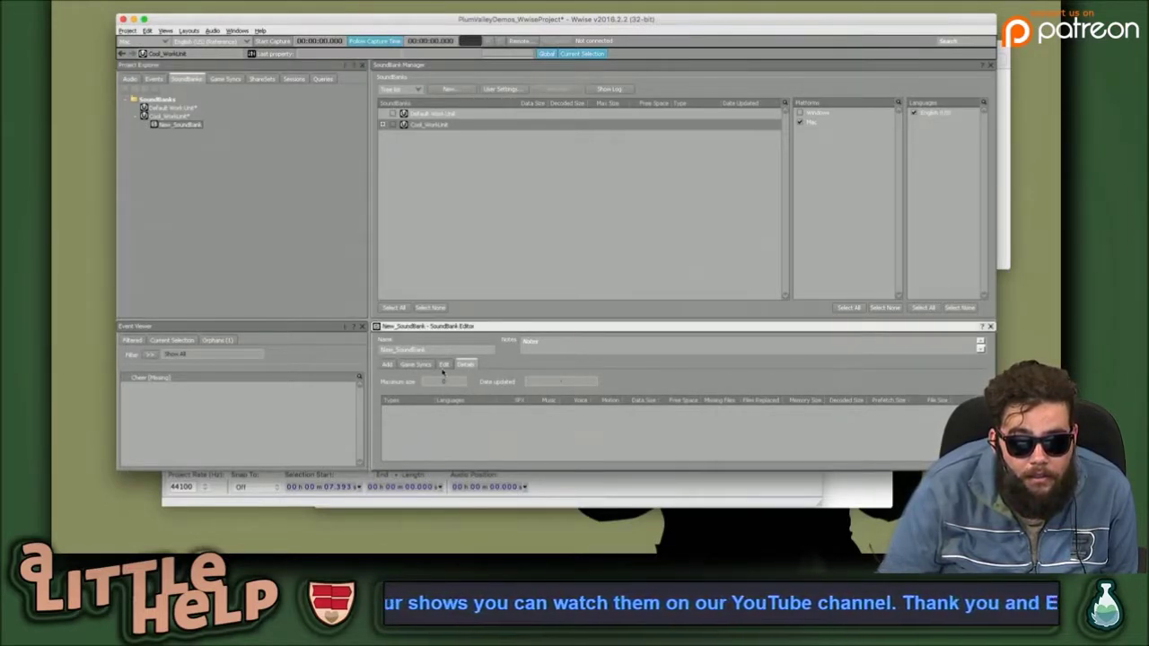
{"action": "left_click_drag", "start_coordinate": [494, 320], "coordinate": [494, 252]}
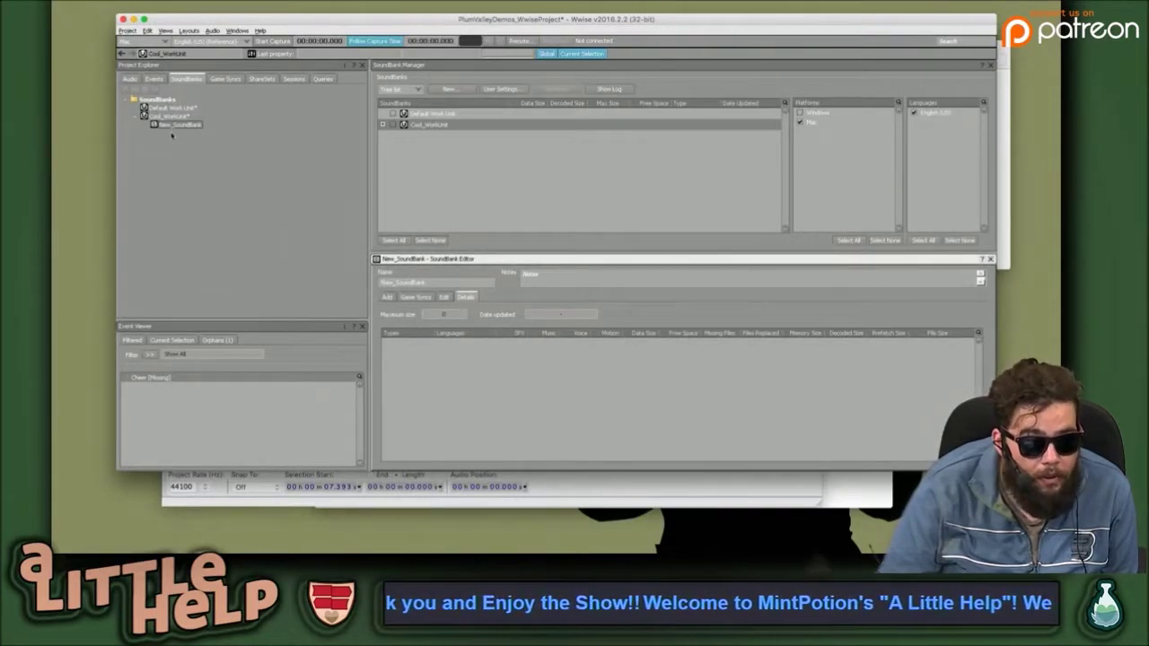
{"action": "left_click", "coordinate": [174, 127]}
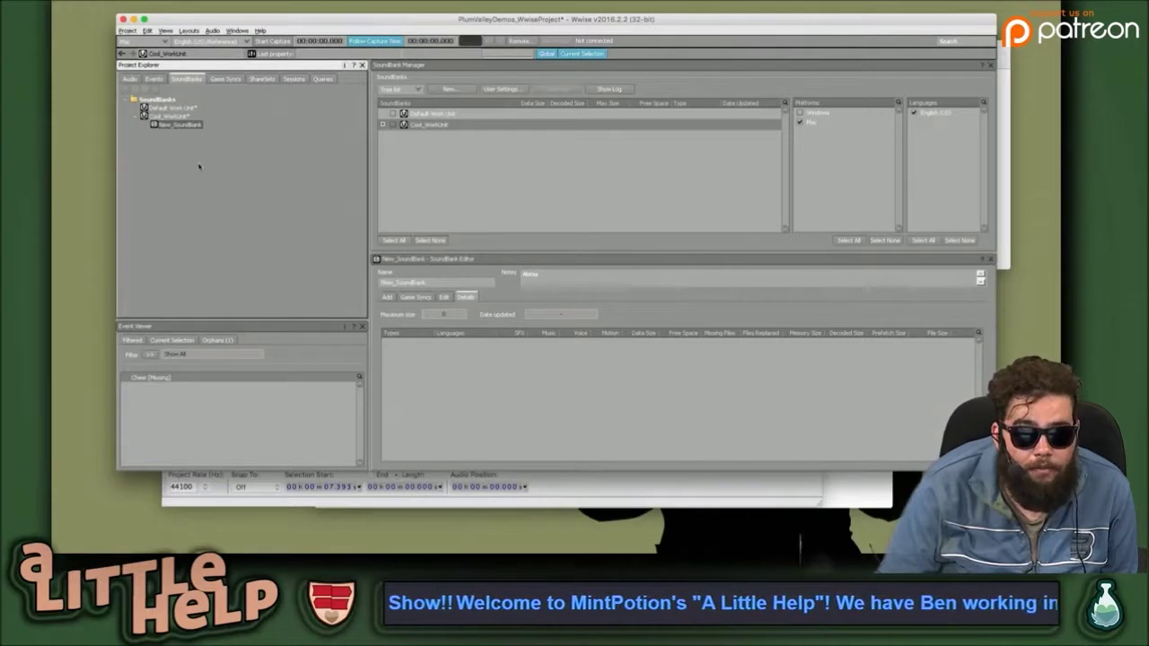
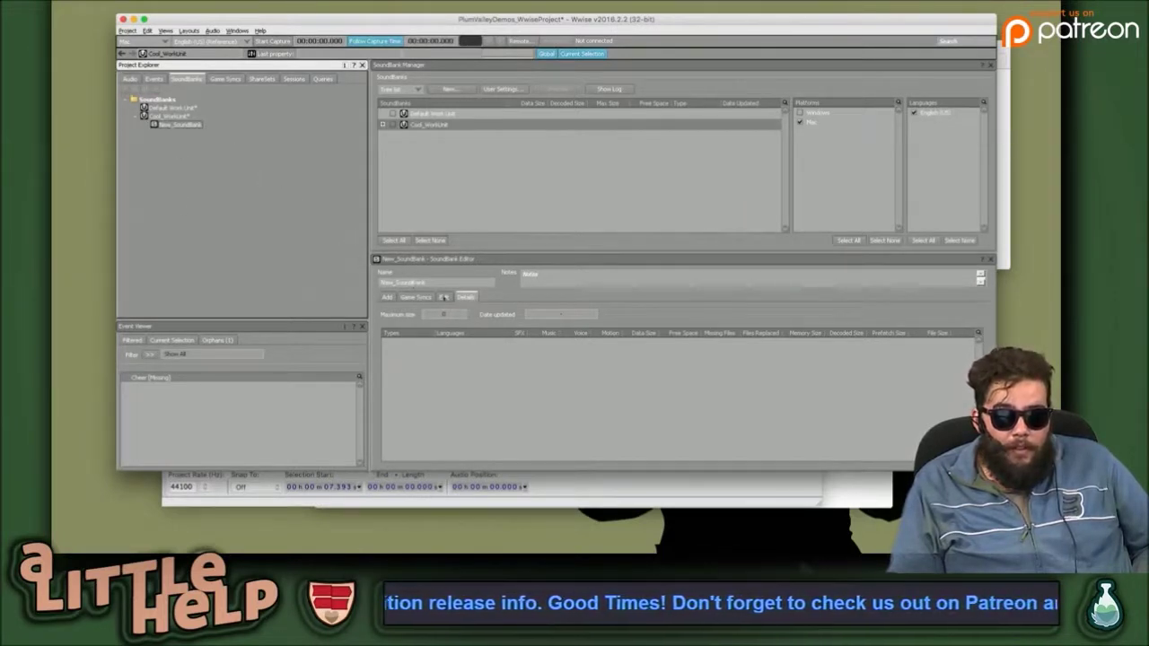
Add the three Interactive Music tracks to New_SoundBank's inclusion list.
{"action": "left_click", "coordinate": [443, 297]}
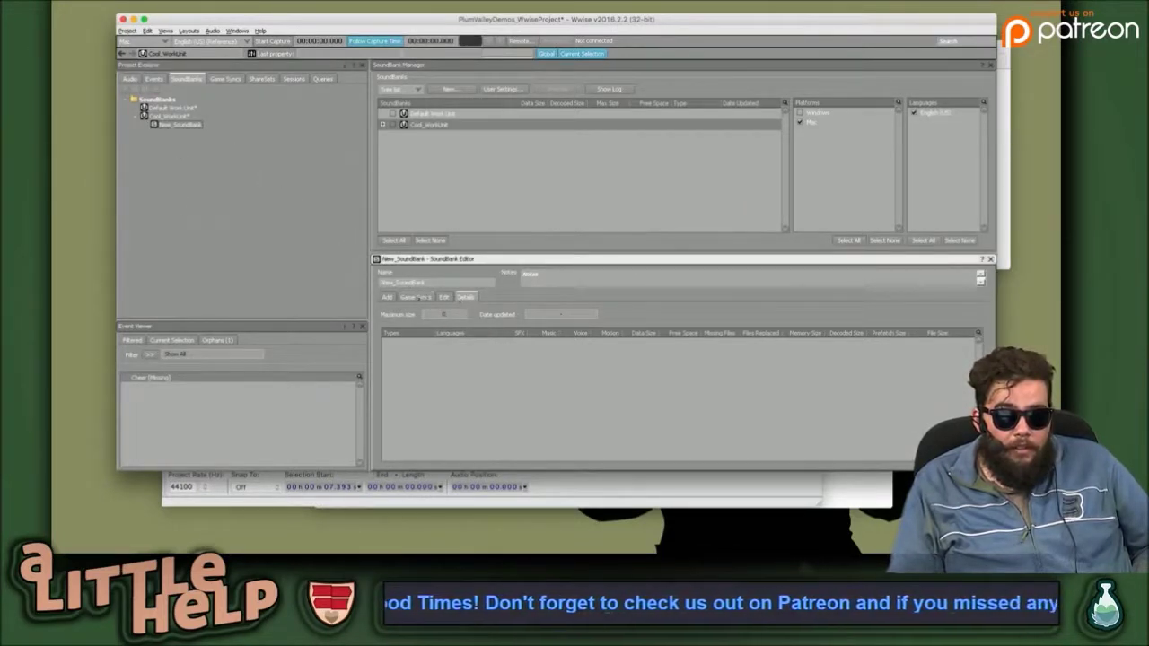
{"action": "left_click", "coordinate": [388, 297]}
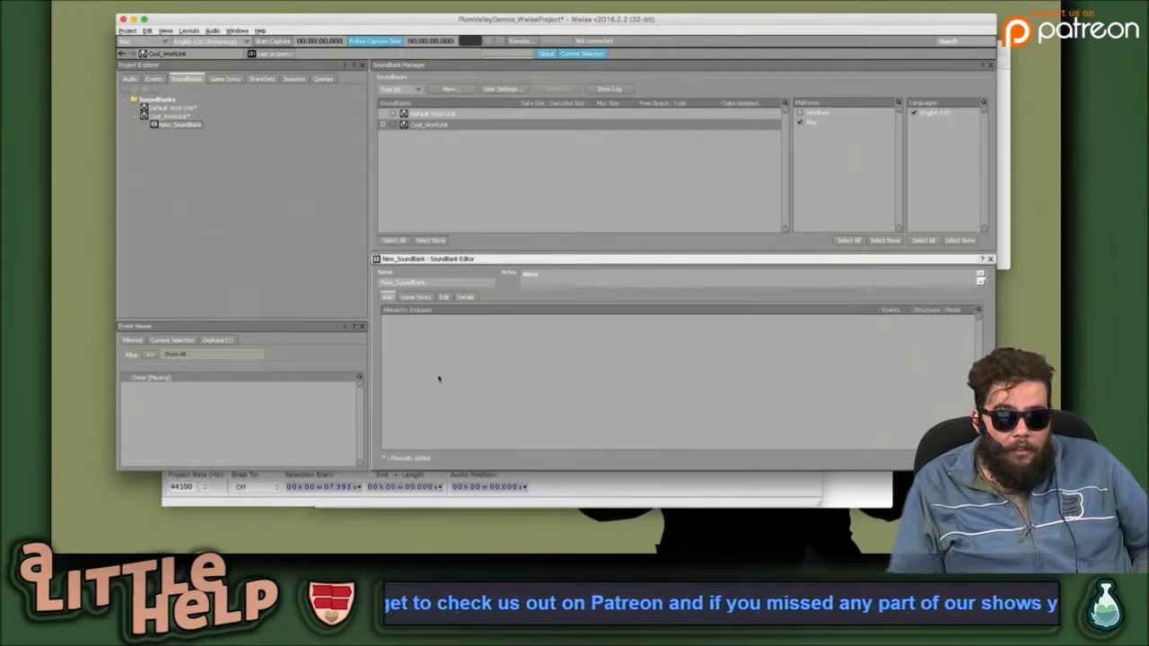
{"action": "left_click", "coordinate": [130, 78]}
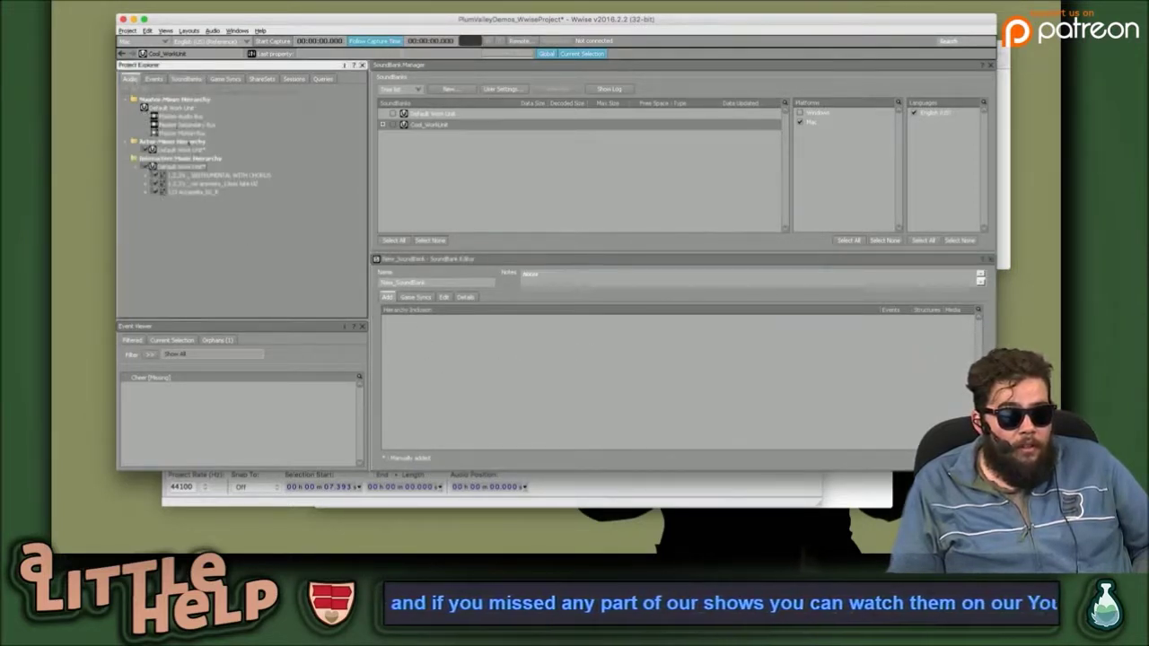
{"action": "left_click", "coordinate": [189, 175]}
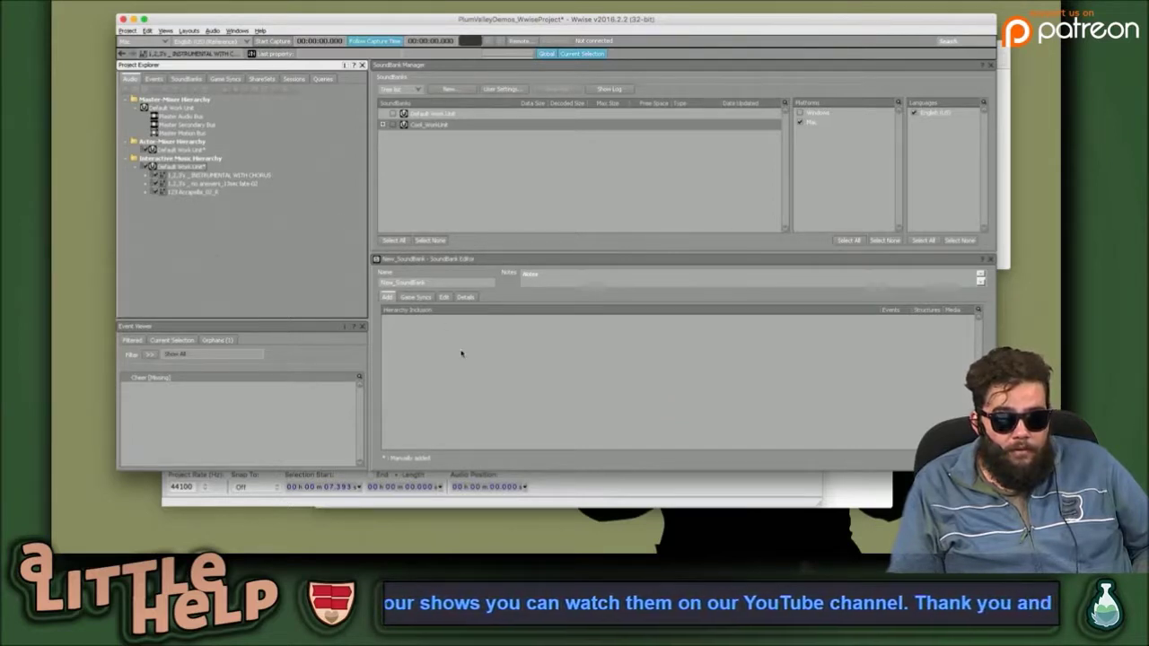
{"action": "left_click", "coordinate": [162, 190], "text": "shift"}
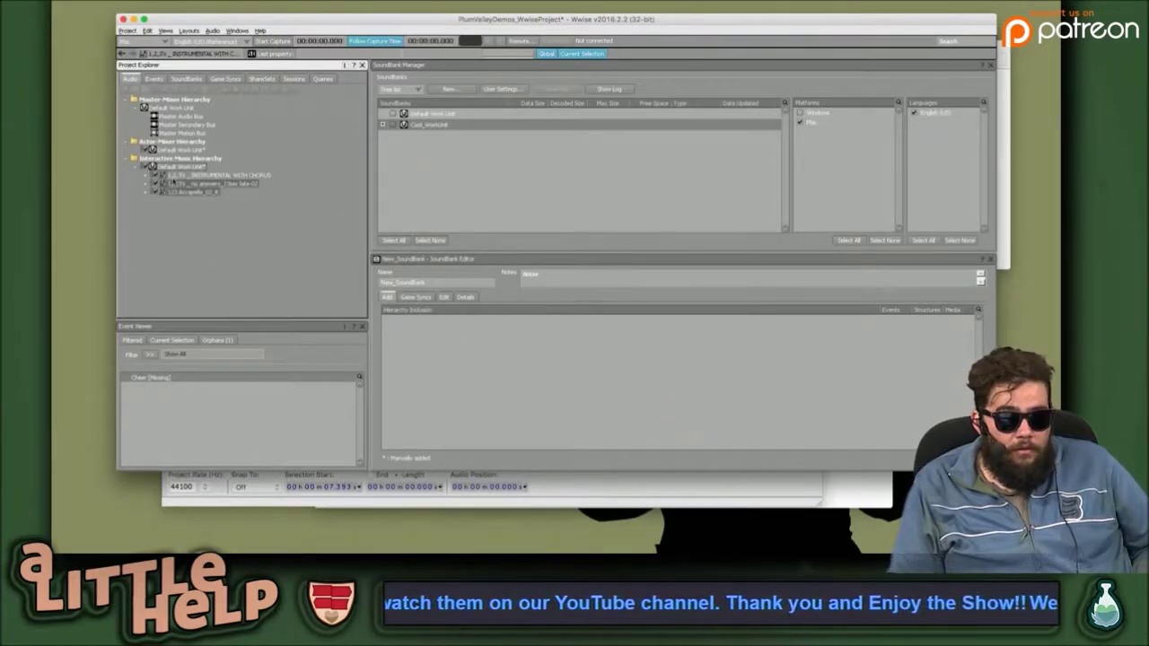
{"action": "left_click_drag", "start_coordinate": [172, 176], "coordinate": [492, 352]}
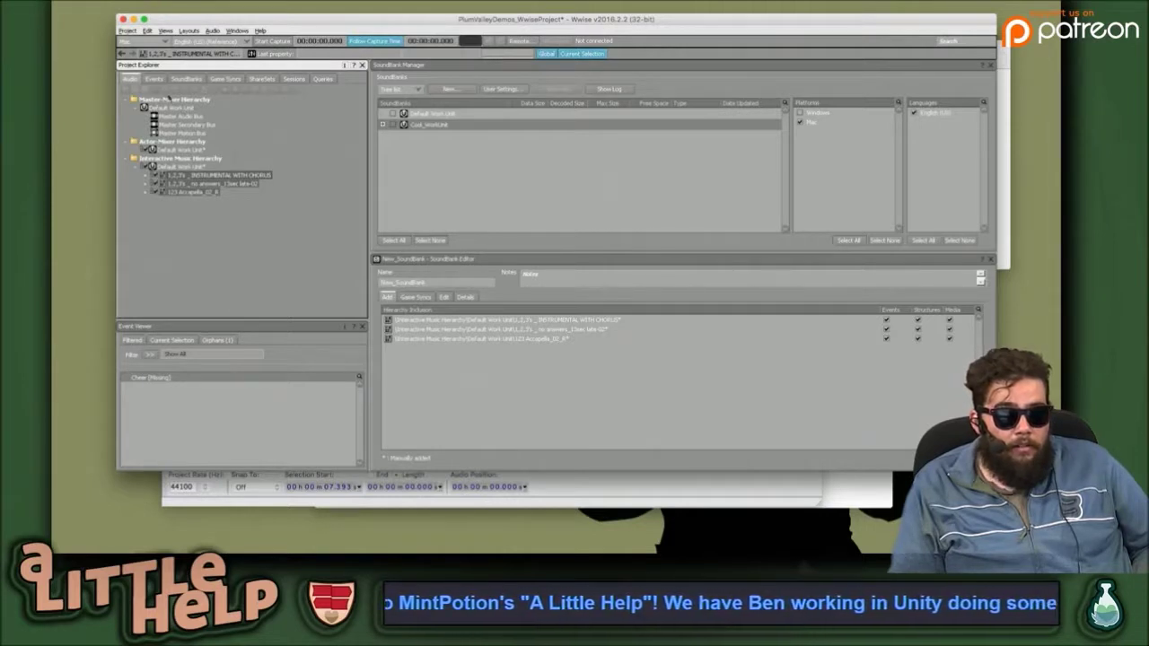
Add the Cheer event to New_SoundBank and review all its included objects.
{"action": "left_click", "coordinate": [155, 79]}
{"action": "left_click_drag", "start_coordinate": [466, 334], "coordinate": [475, 387]}
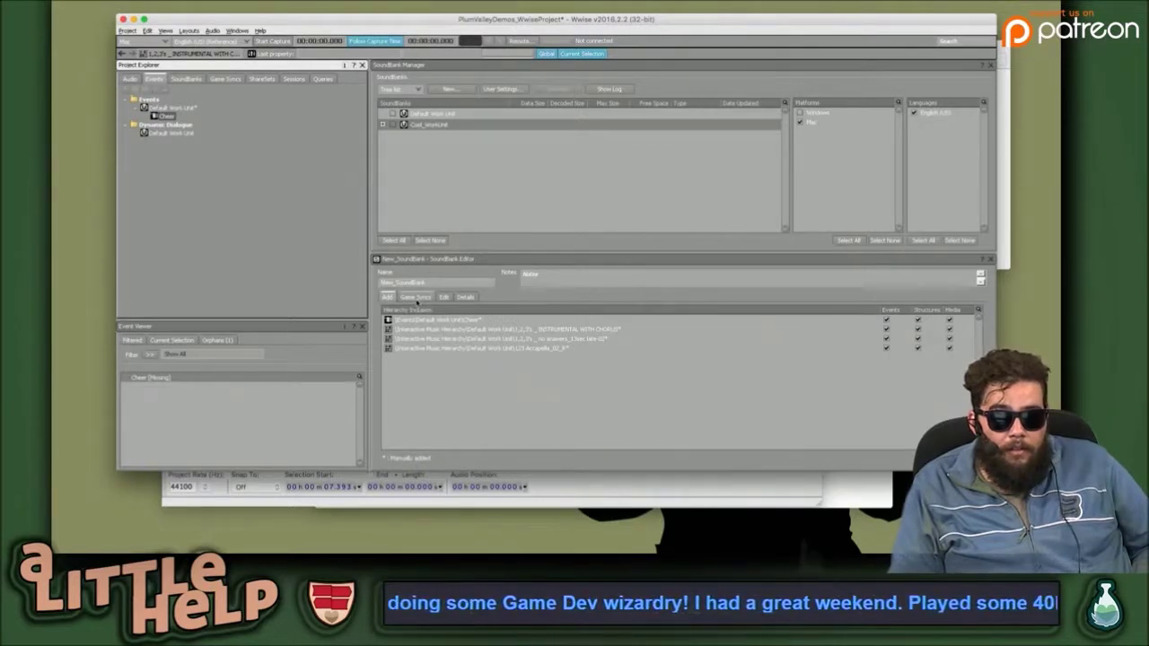
{"action": "left_click", "coordinate": [443, 297]}
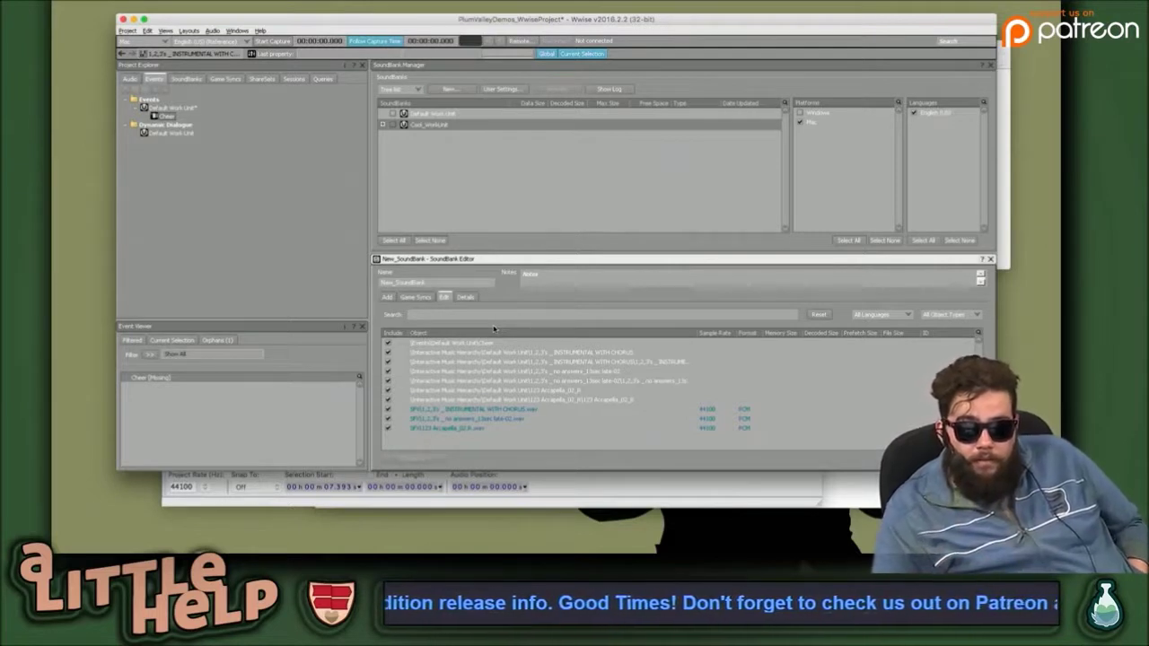
Tick New_SoundBank under Cool_WorkUnit in the SoundBank Manager and generate it.
{"action": "left_click", "coordinate": [463, 296]}
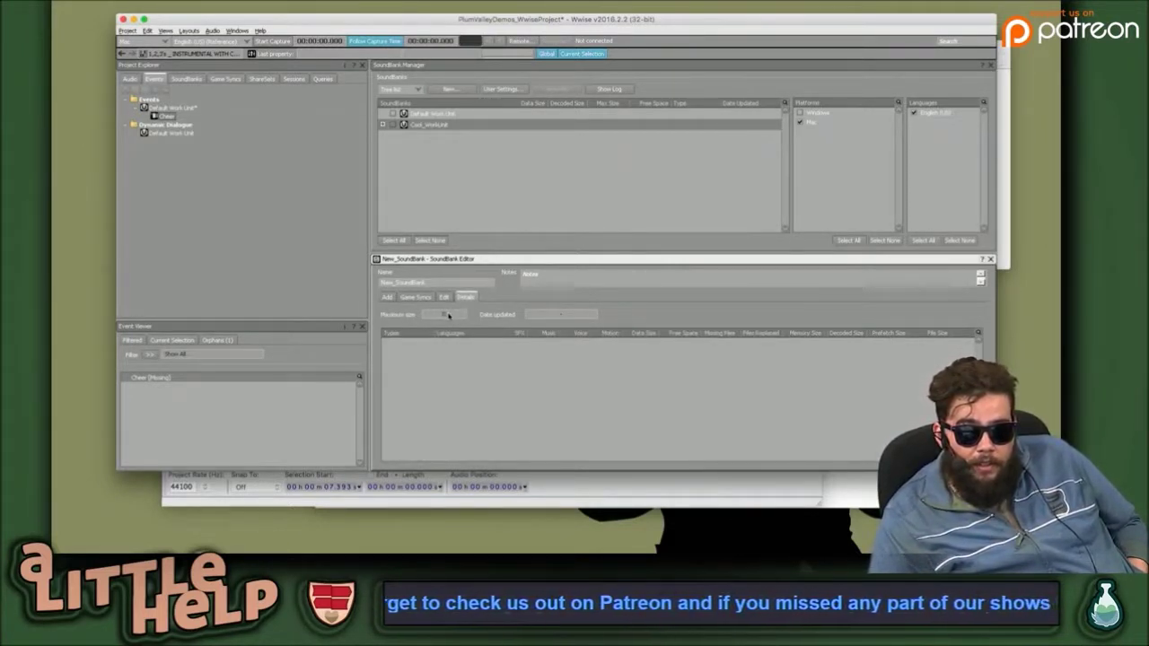
{"action": "left_click", "coordinate": [391, 126]}
{"action": "left_click", "coordinate": [401, 137]}
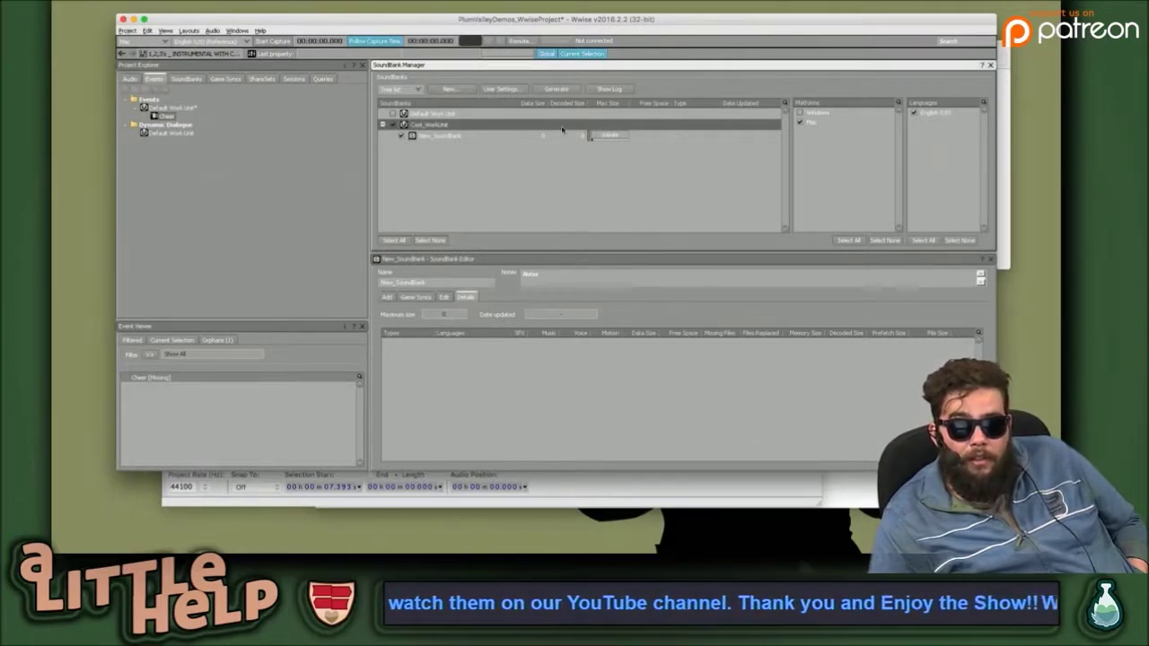
{"action": "left_click", "coordinate": [653, 138]}
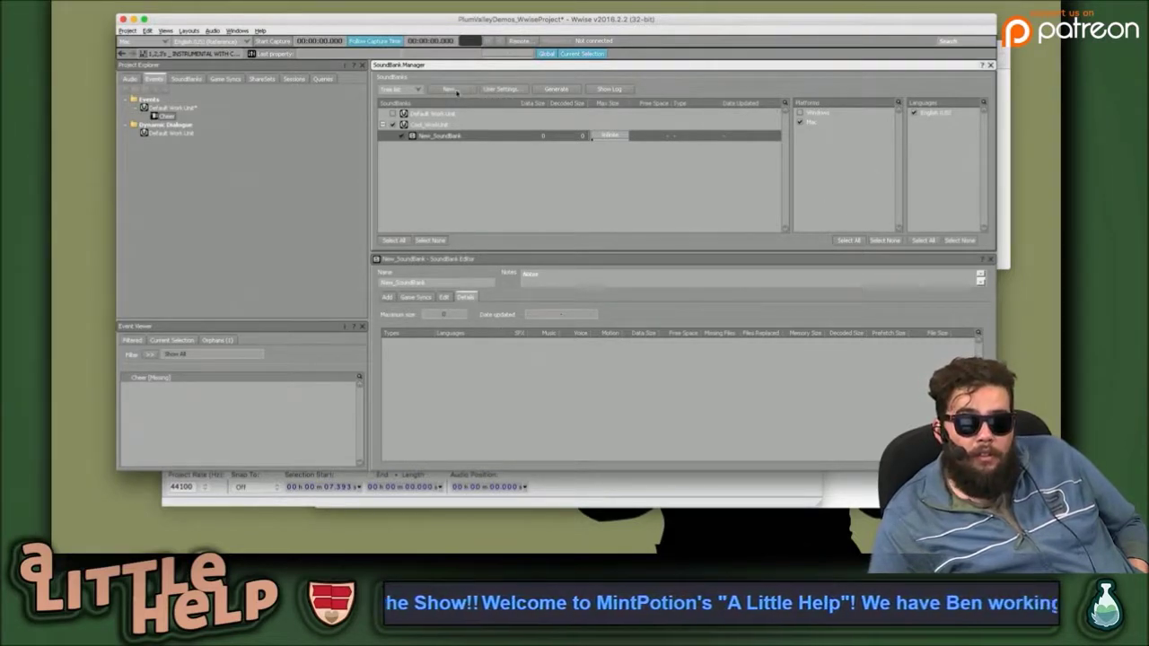
{"action": "left_click", "coordinate": [562, 90]}
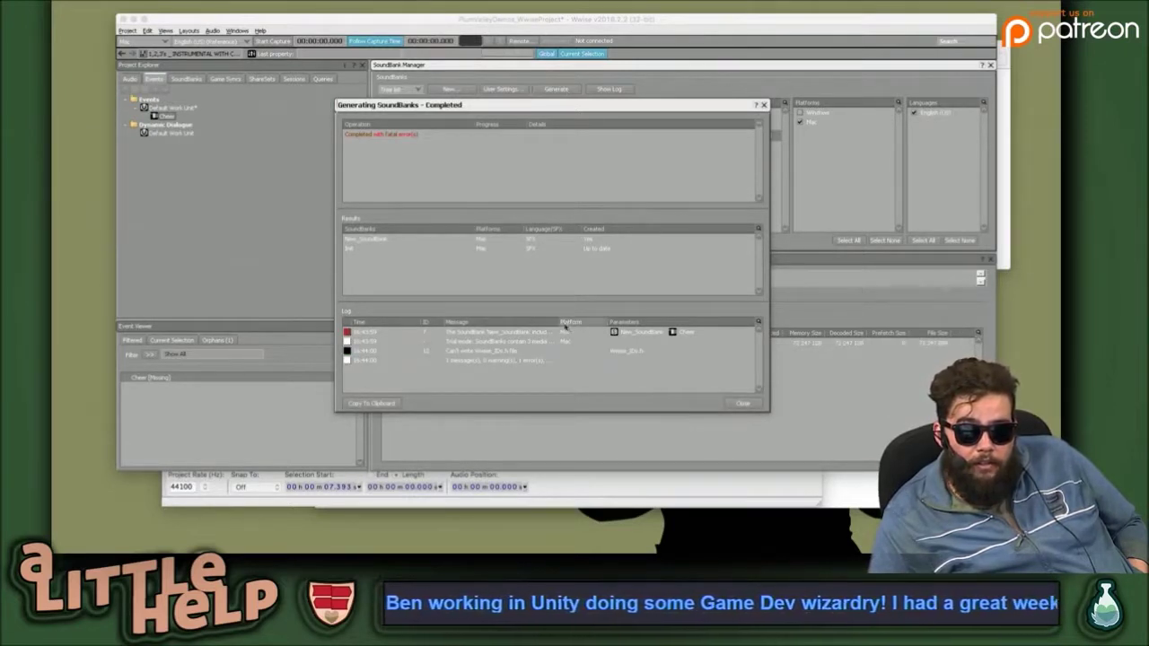
Widen the log columns to read the Cheer missing-element and Wwise_IDs.h errors, then close the report.
{"action": "left_click_drag", "start_coordinate": [560, 321], "coordinate": [710, 311]}
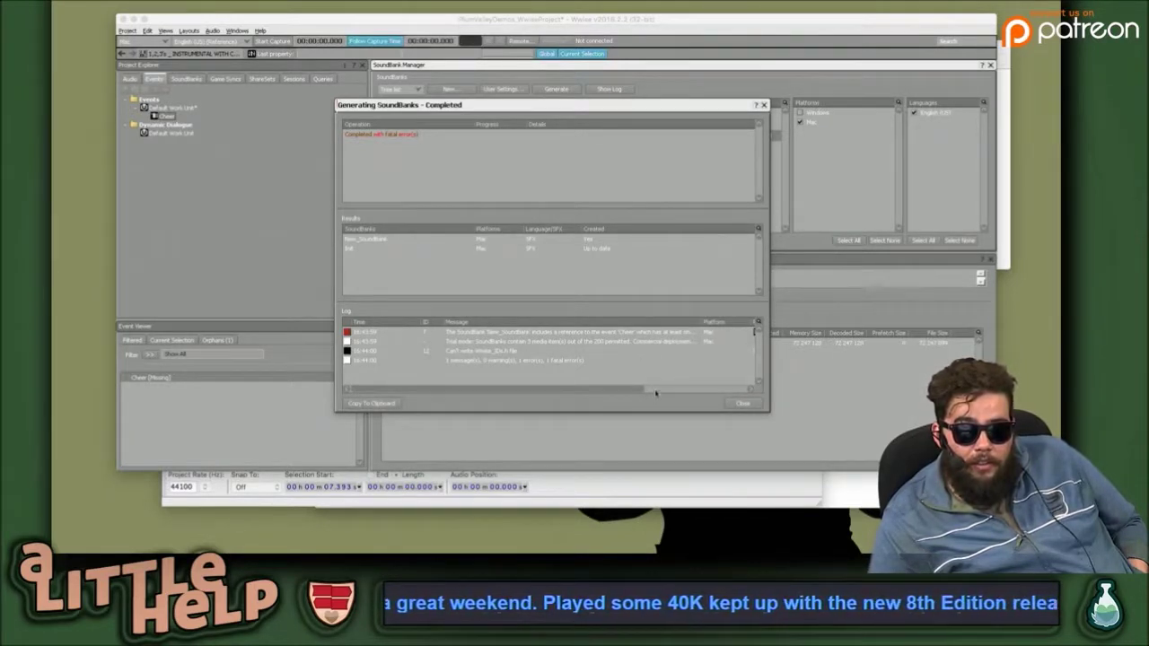
{"action": "left_click", "coordinate": [662, 334]}
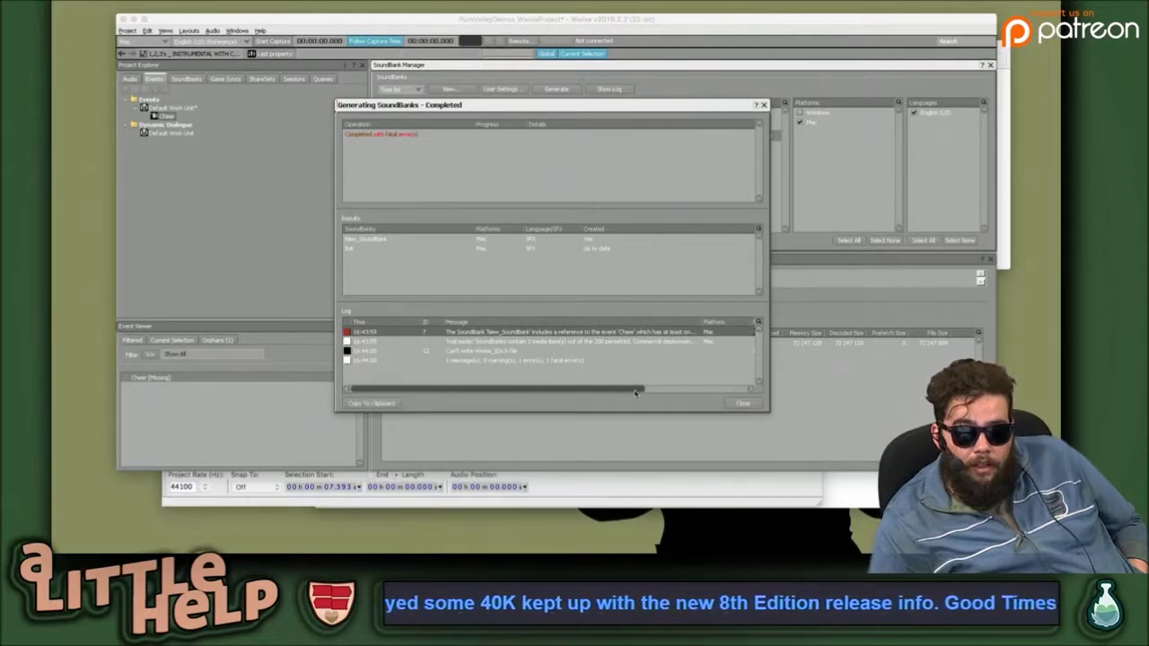
{"action": "left_click_drag", "start_coordinate": [635, 391], "coordinate": [704, 391]}
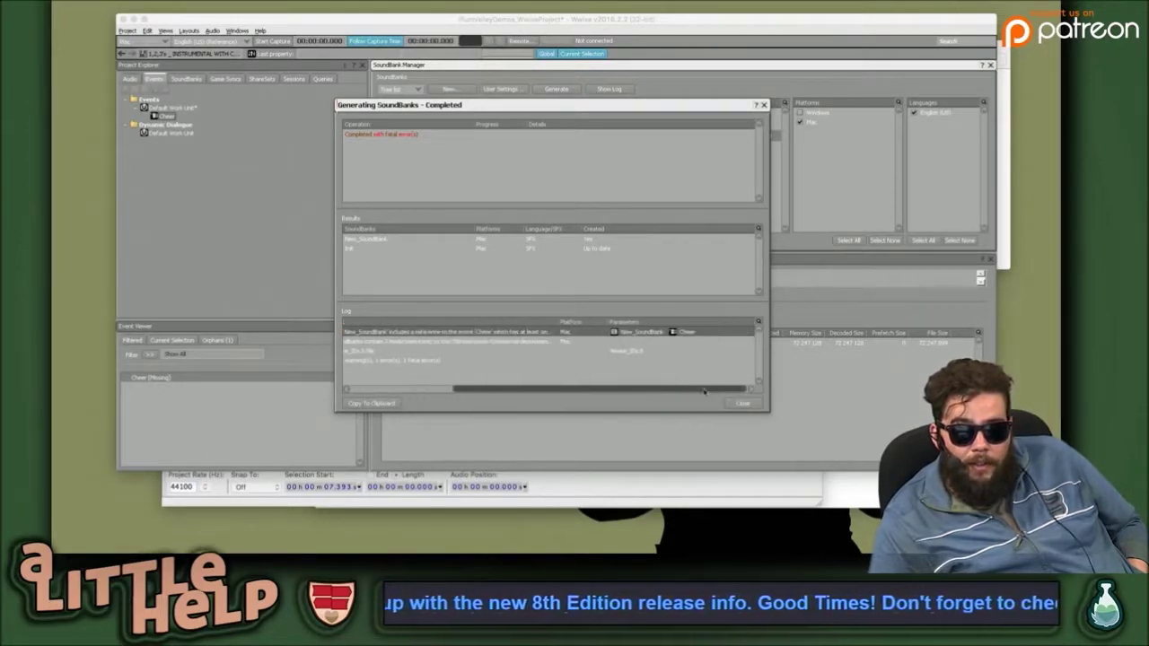
{"action": "left_click_drag", "start_coordinate": [558, 321], "coordinate": [633, 323]}
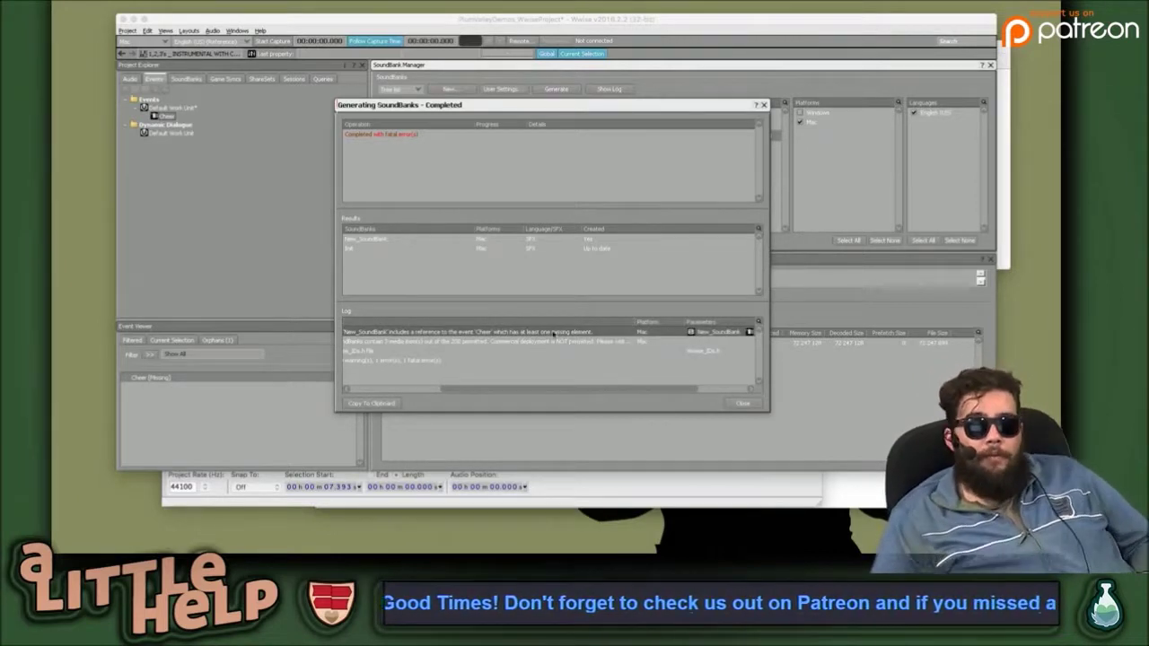
{"action": "left_click", "coordinate": [743, 404]}
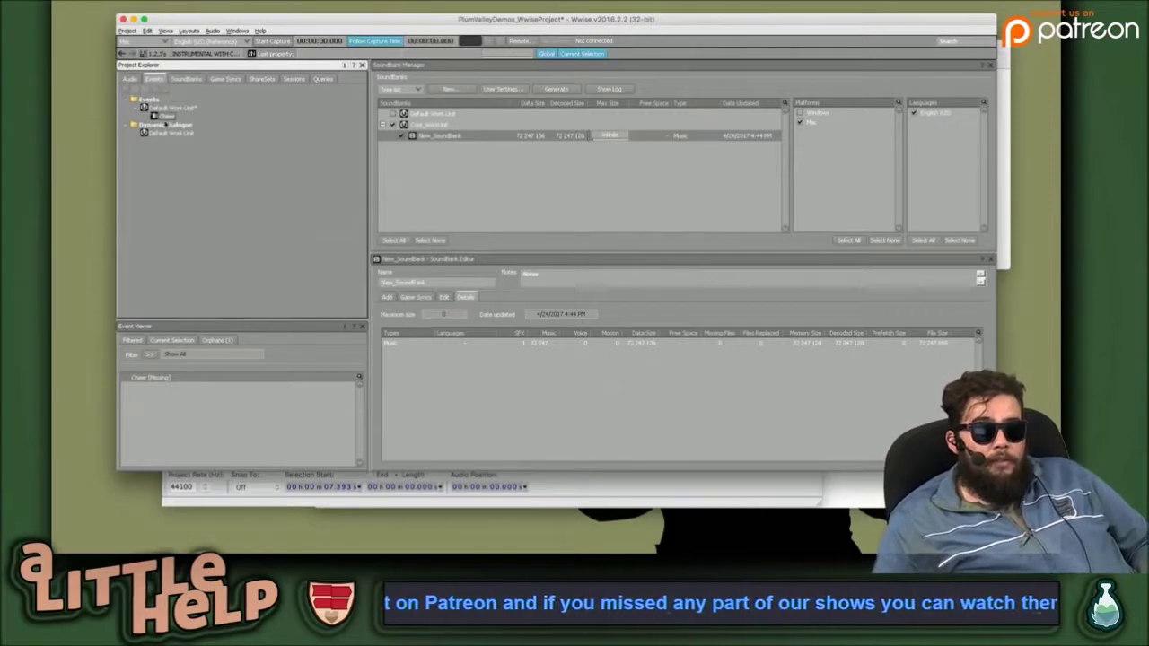
Open the Cheer event and inspect its Play action pointing to a missing object.
{"action": "left_click", "coordinate": [169, 117]}
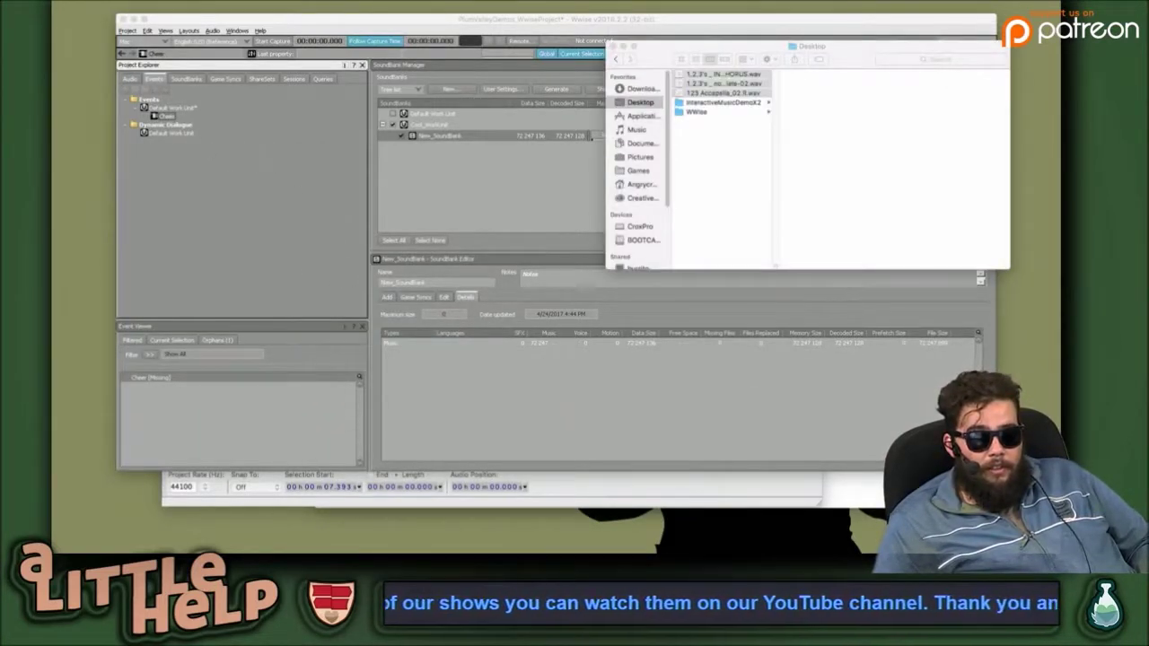
{"action": "double_click", "coordinate": [166, 117]}
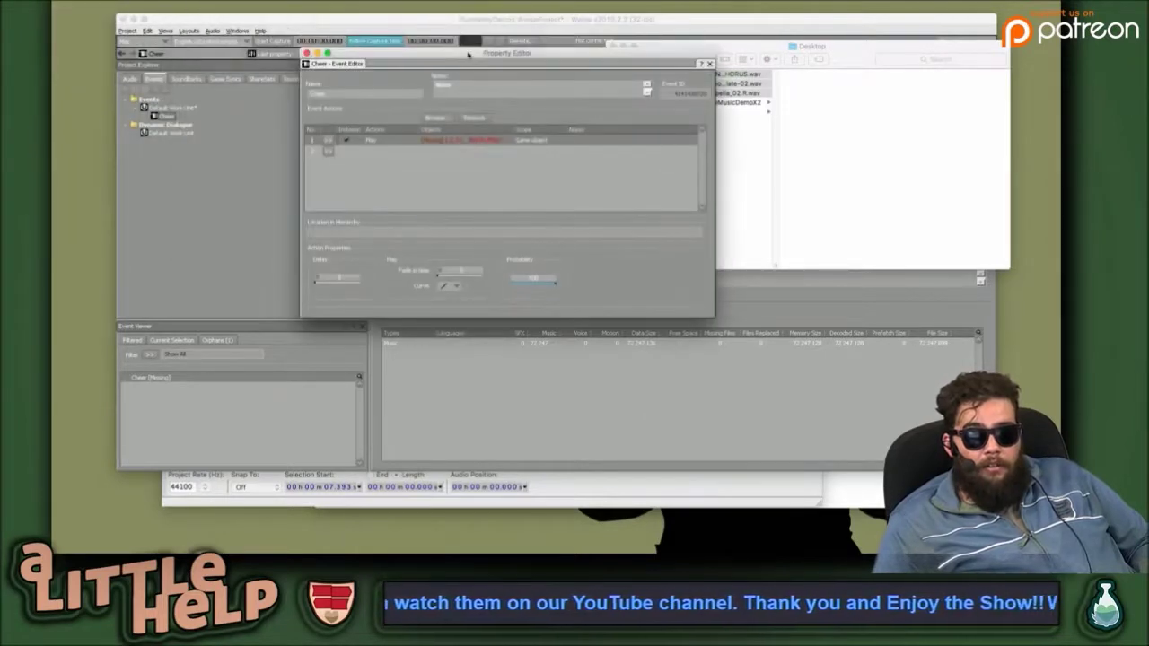
{"action": "left_click", "coordinate": [473, 140]}
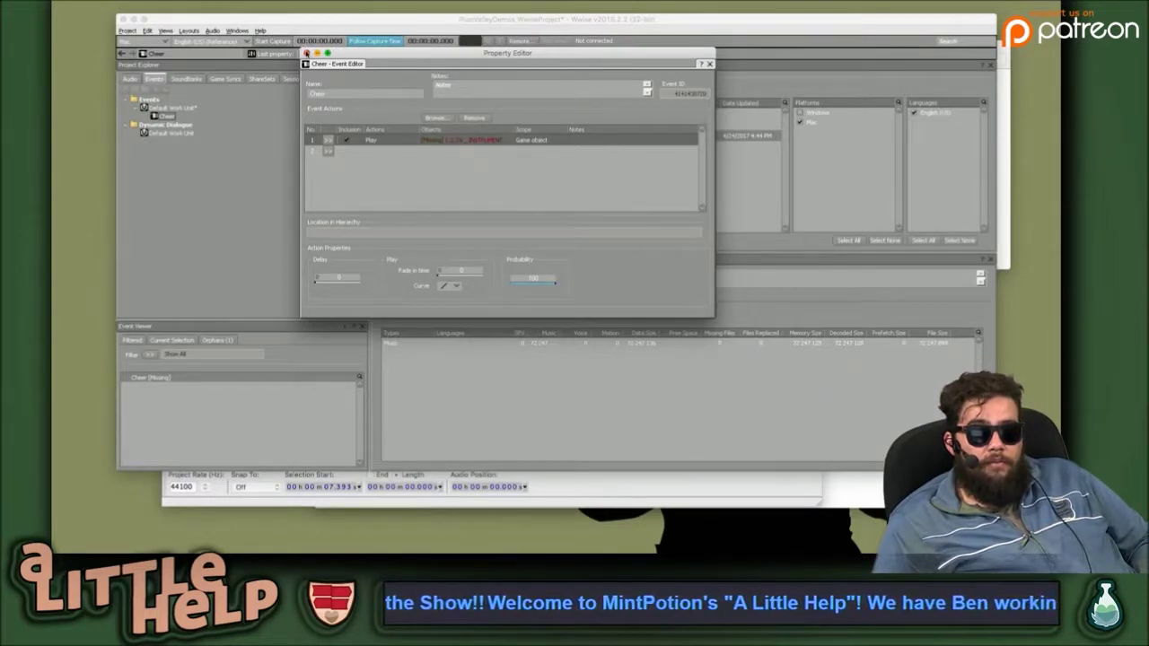
{"action": "left_click", "coordinate": [306, 63]}
Switch the window layout to Designer.
{"action": "left_click", "coordinate": [199, 30]}
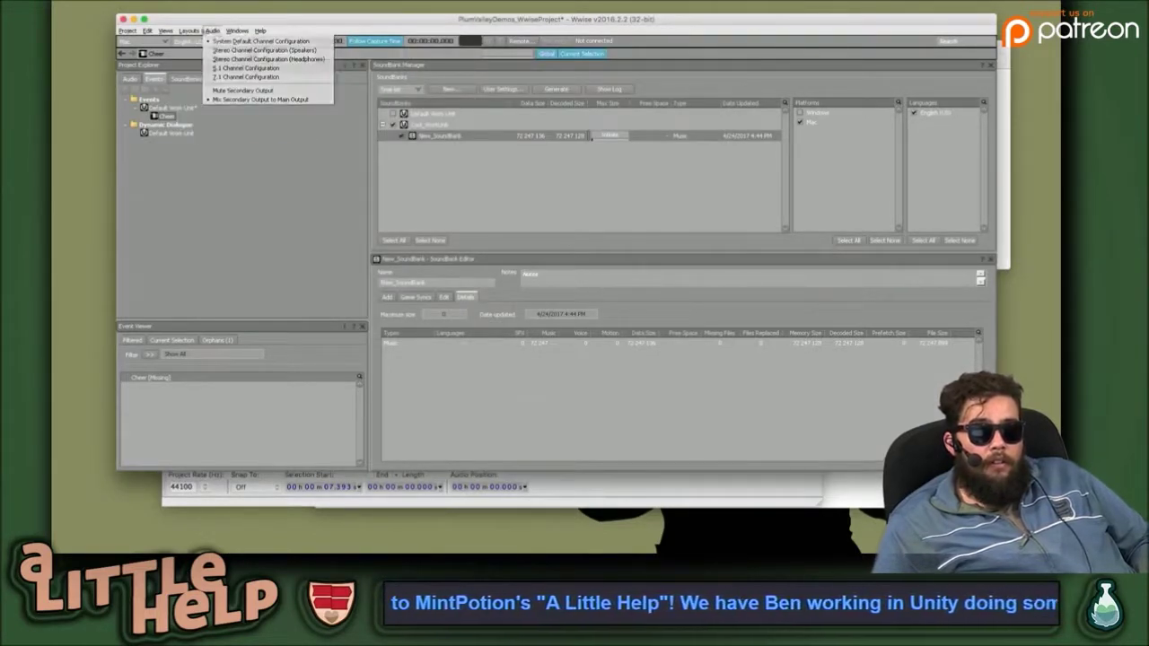
{"action": "mouse_move", "coordinate": [165, 31]}
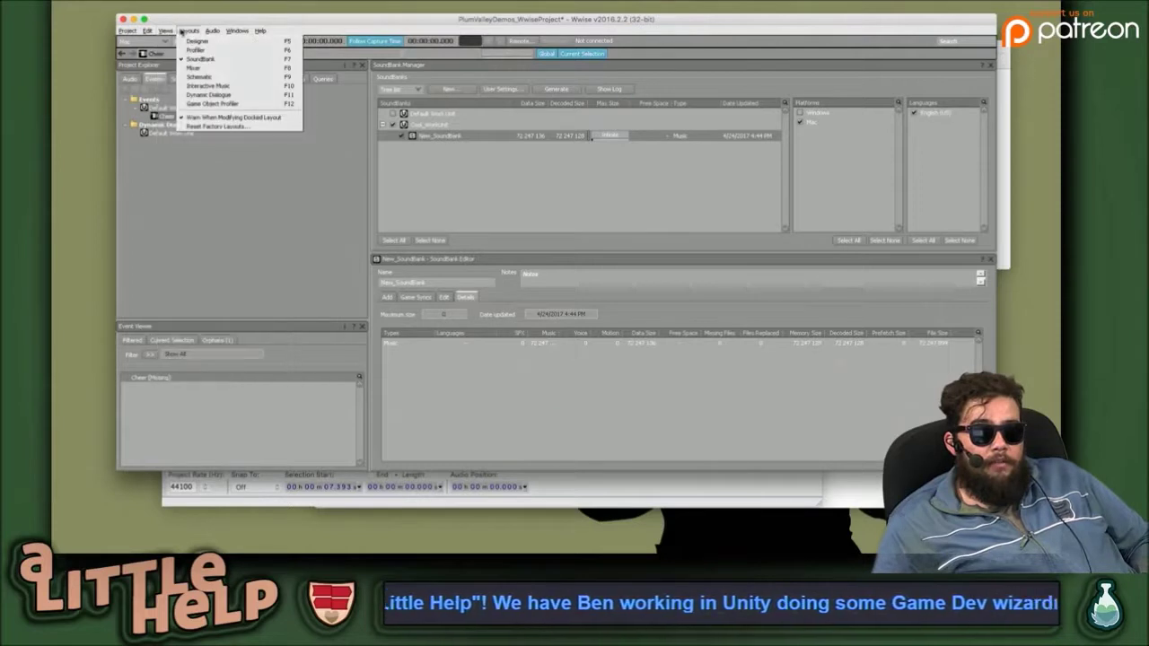
{"action": "left_click", "coordinate": [234, 43]}
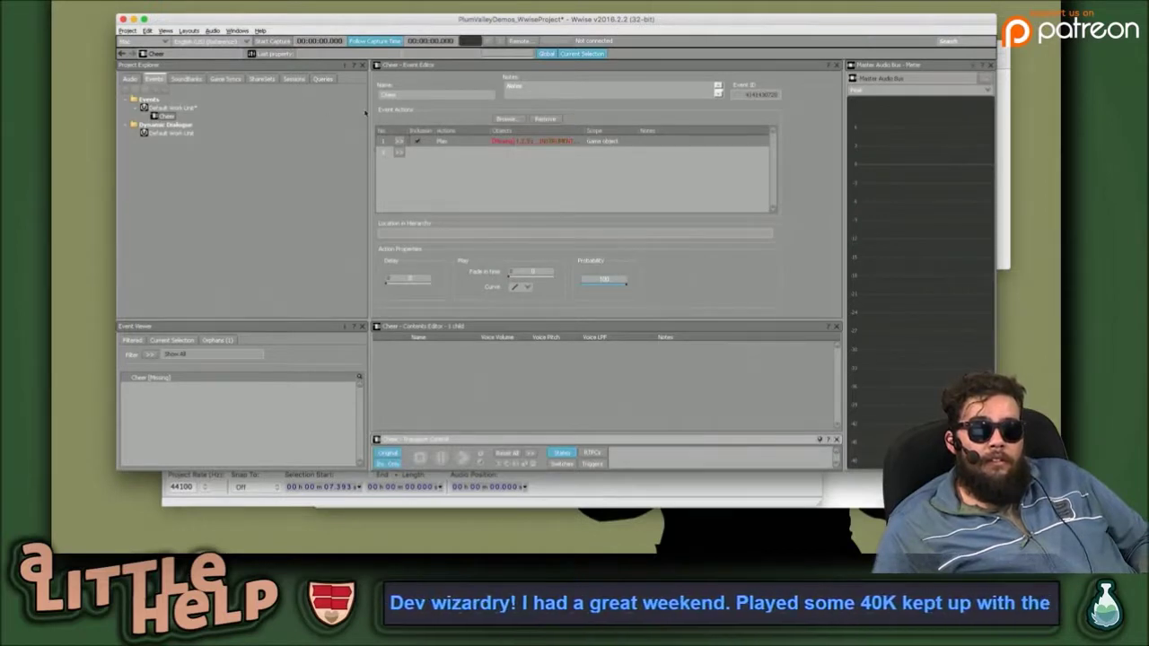
Delete the Cheer event's Play action that targets the missing object.
{"action": "left_click", "coordinate": [531, 142]}
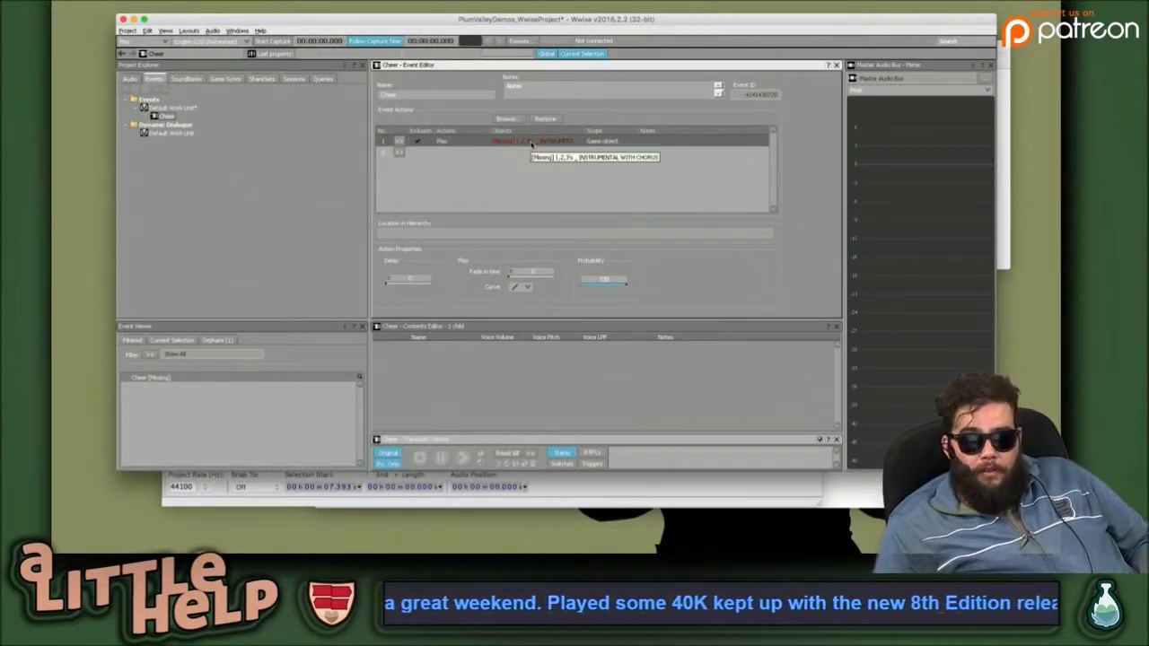
{"action": "key", "text": "F7"}
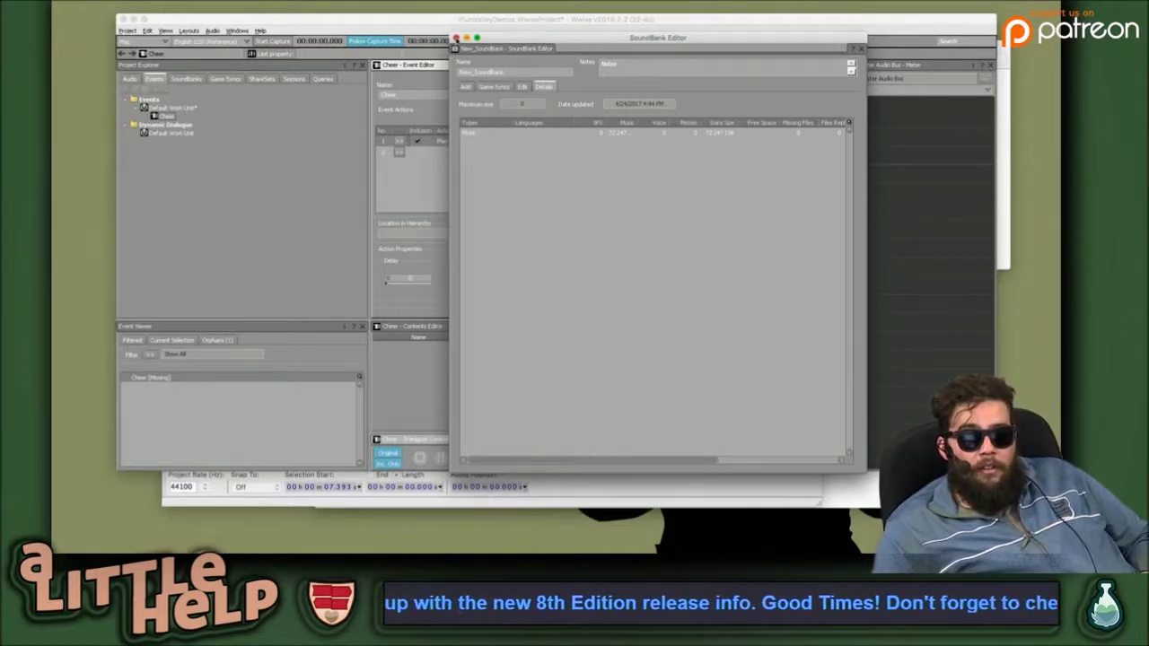
{"action": "left_click", "coordinate": [456, 38]}
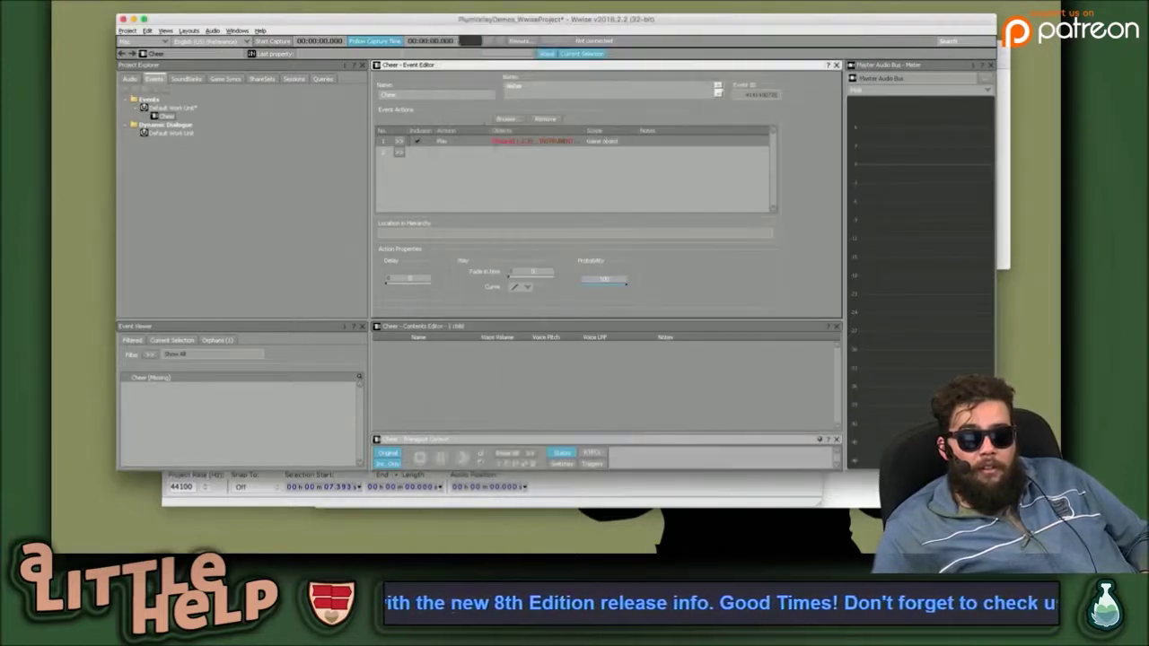
{"action": "right_click", "coordinate": [428, 147]}
{"action": "left_click", "coordinate": [420, 141]}
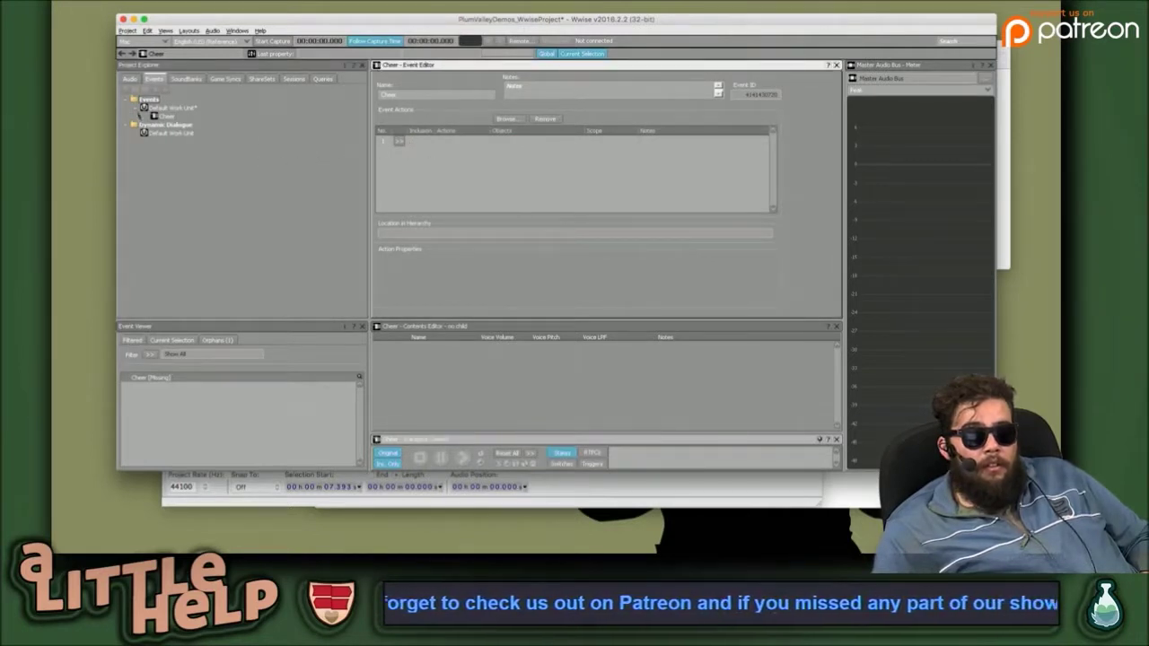
Browse the audio and events hierarchies and select the Cheer event for editing.
{"action": "left_click", "coordinate": [130, 79]}
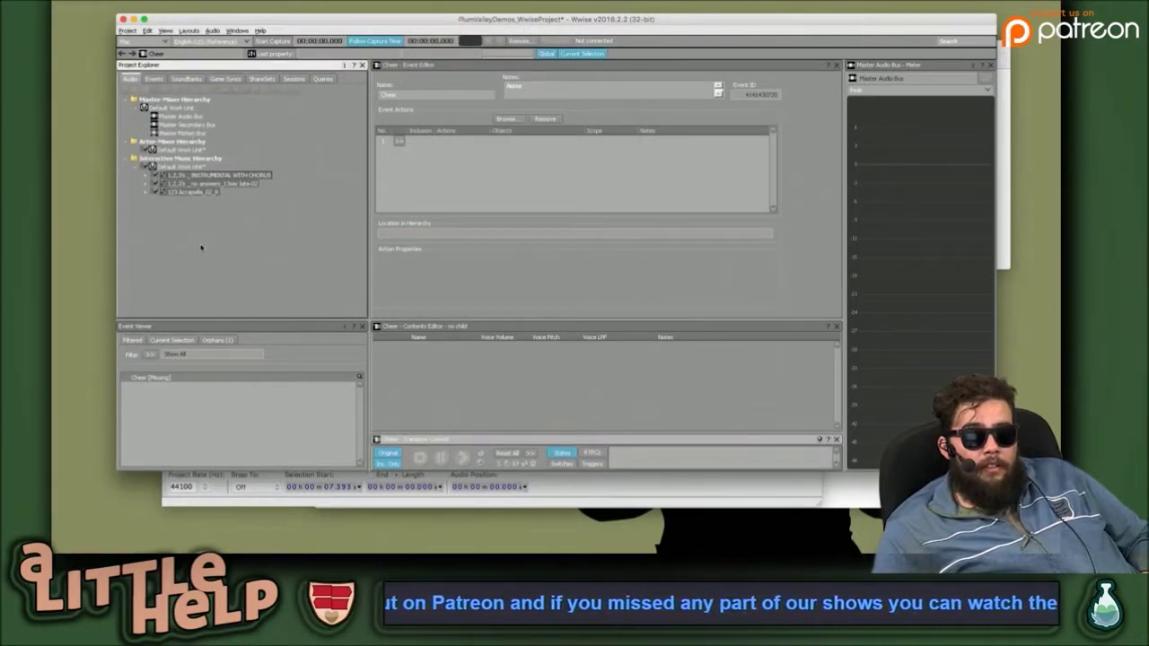
{"action": "left_click", "coordinate": [202, 191]}
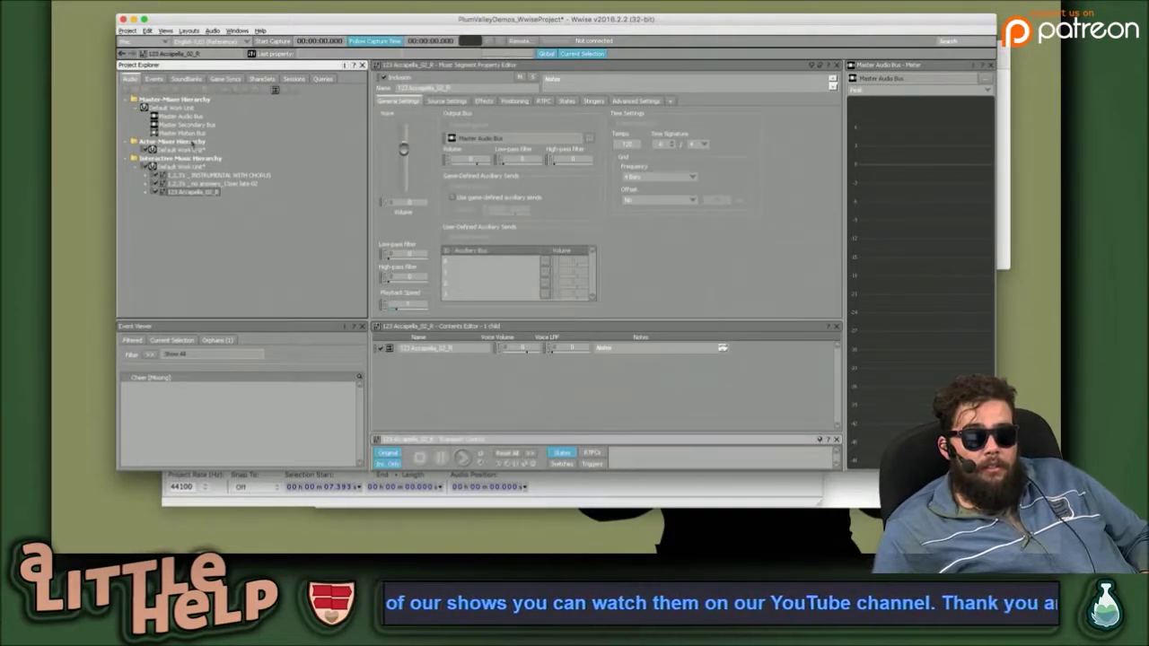
{"action": "left_click", "coordinate": [155, 79]}
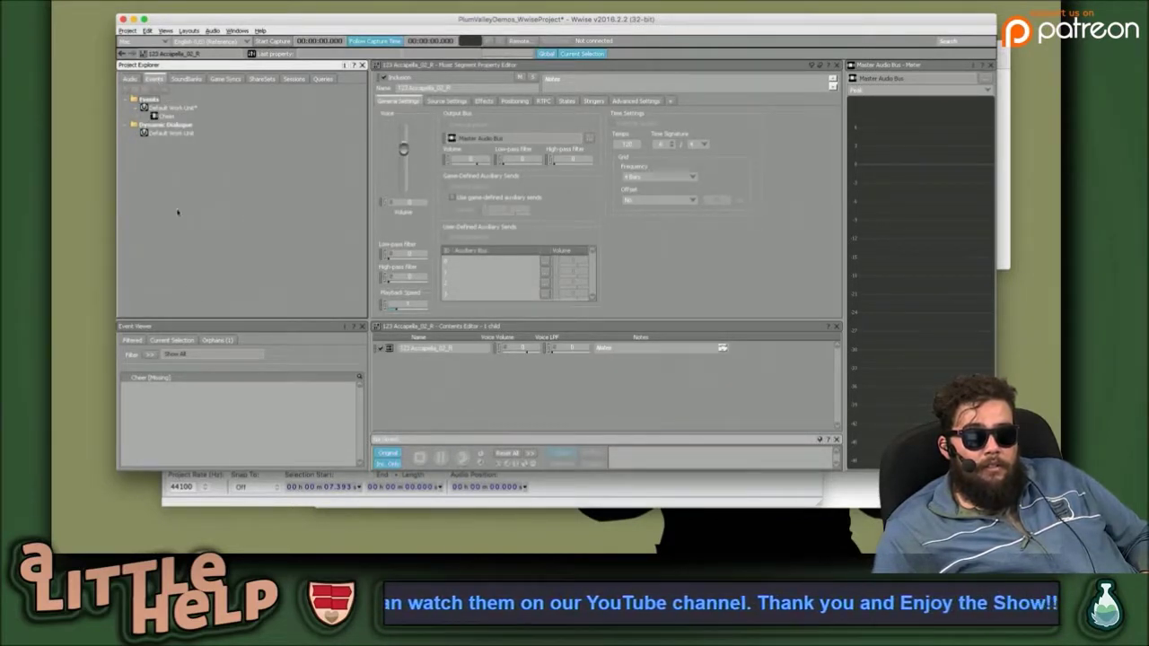
{"action": "left_click", "coordinate": [158, 116]}
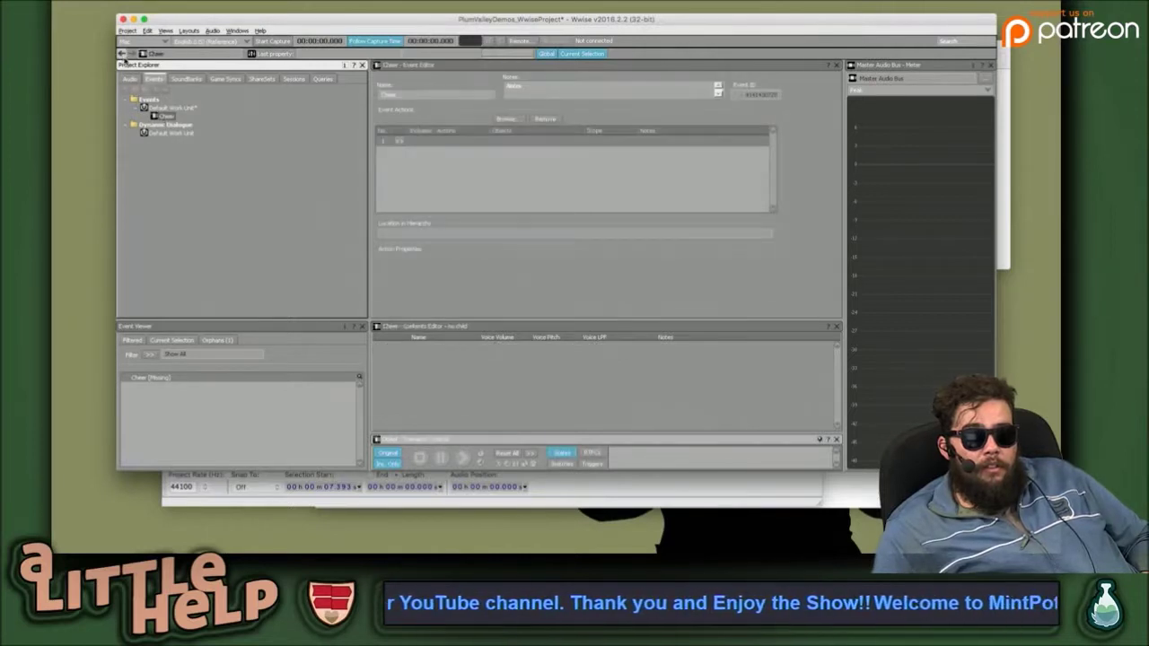
{"action": "left_click", "coordinate": [123, 54]}
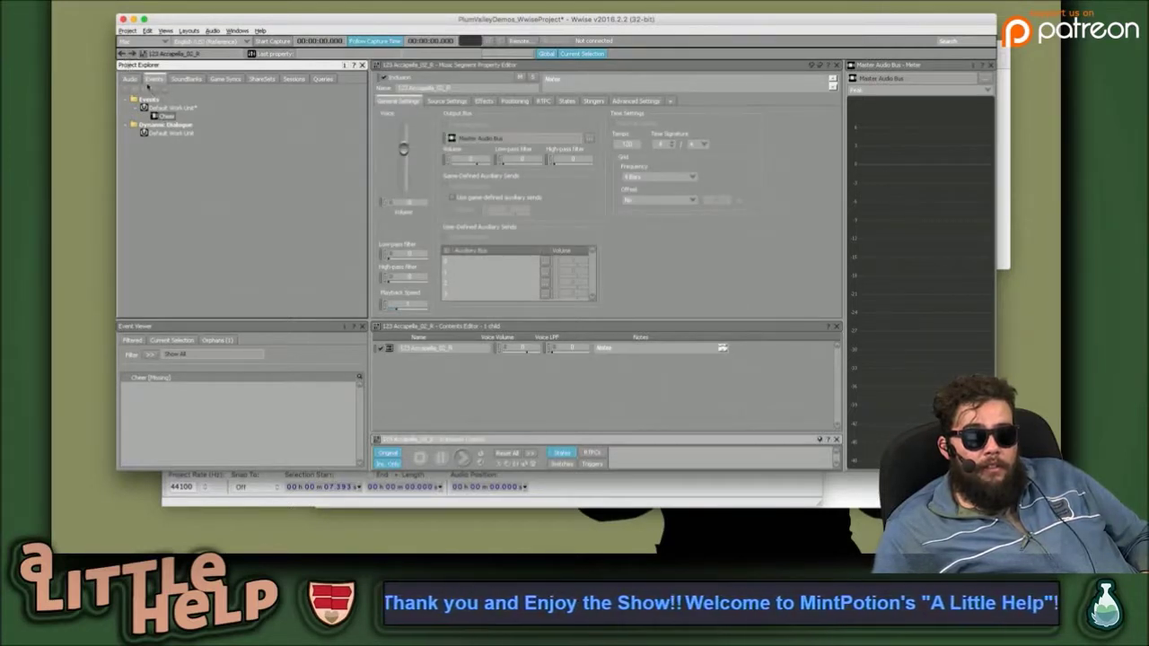
{"action": "left_click", "coordinate": [130, 79]}
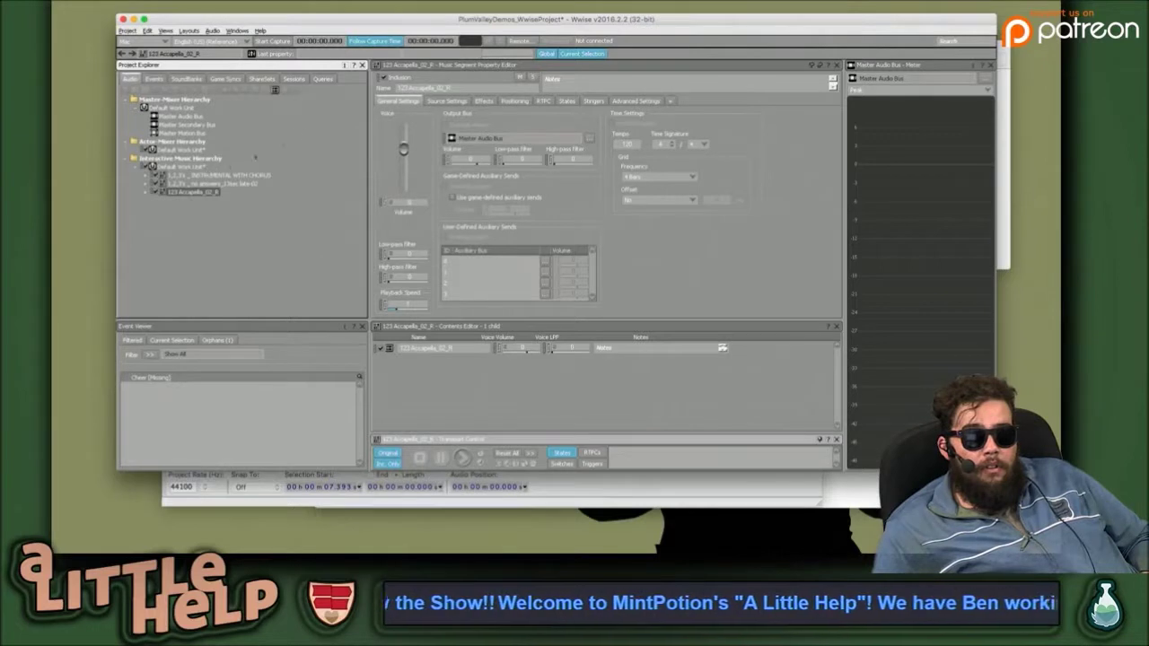
{"action": "left_click", "coordinate": [155, 79]}
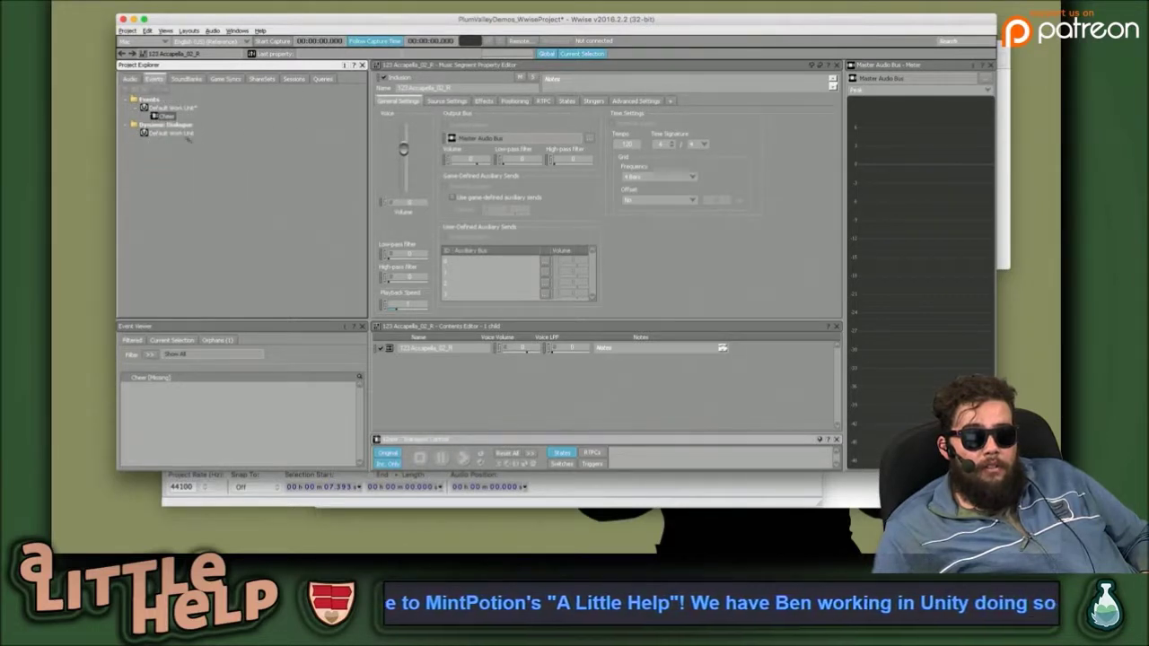
{"action": "left_click", "coordinate": [166, 117]}
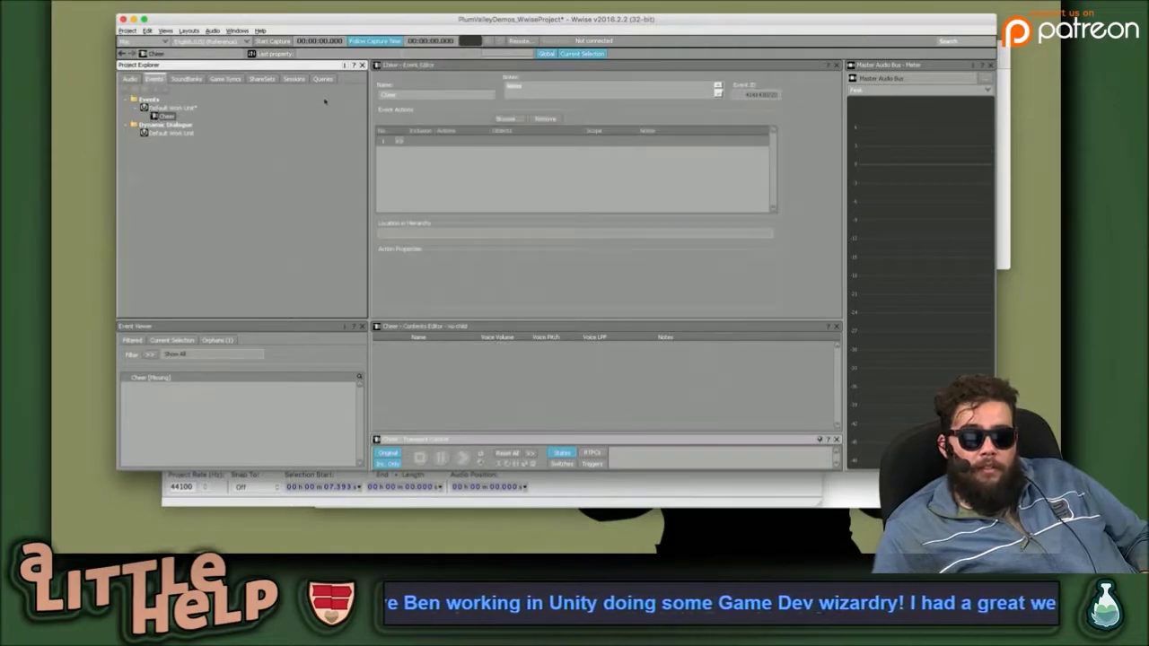
Add a Play action to Cheer targeting the INSTRUMENTAL WITH CHORUS music segment.
{"action": "left_click", "coordinate": [400, 142]}
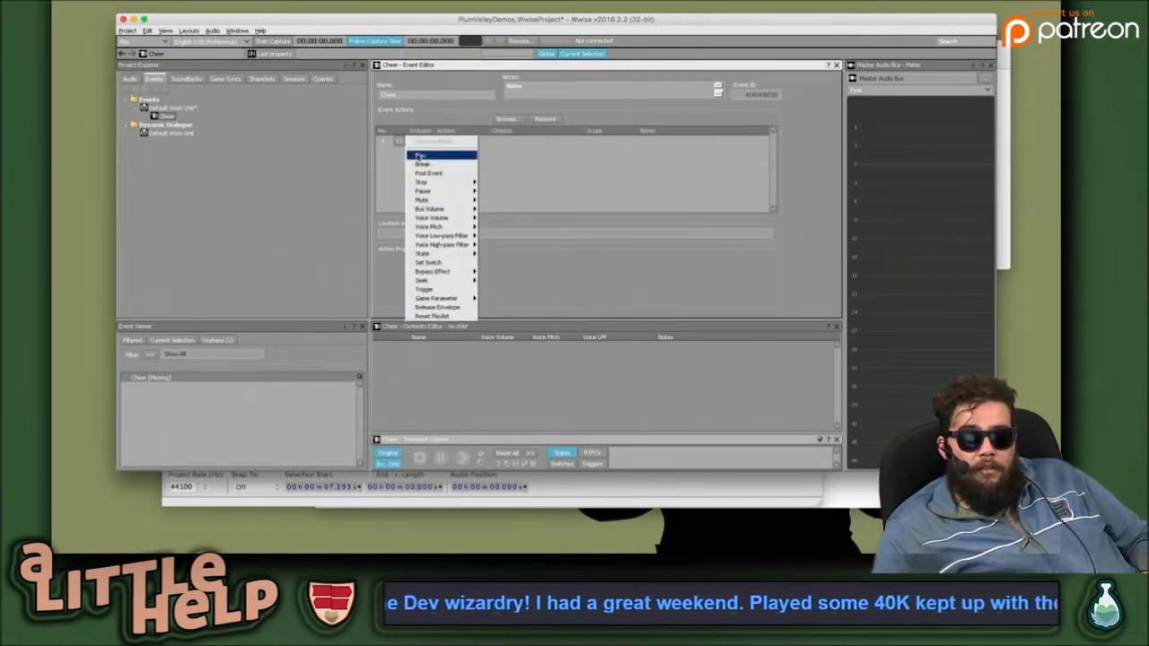
{"action": "left_click", "coordinate": [419, 156]}
{"action": "left_click", "coordinate": [505, 144]}
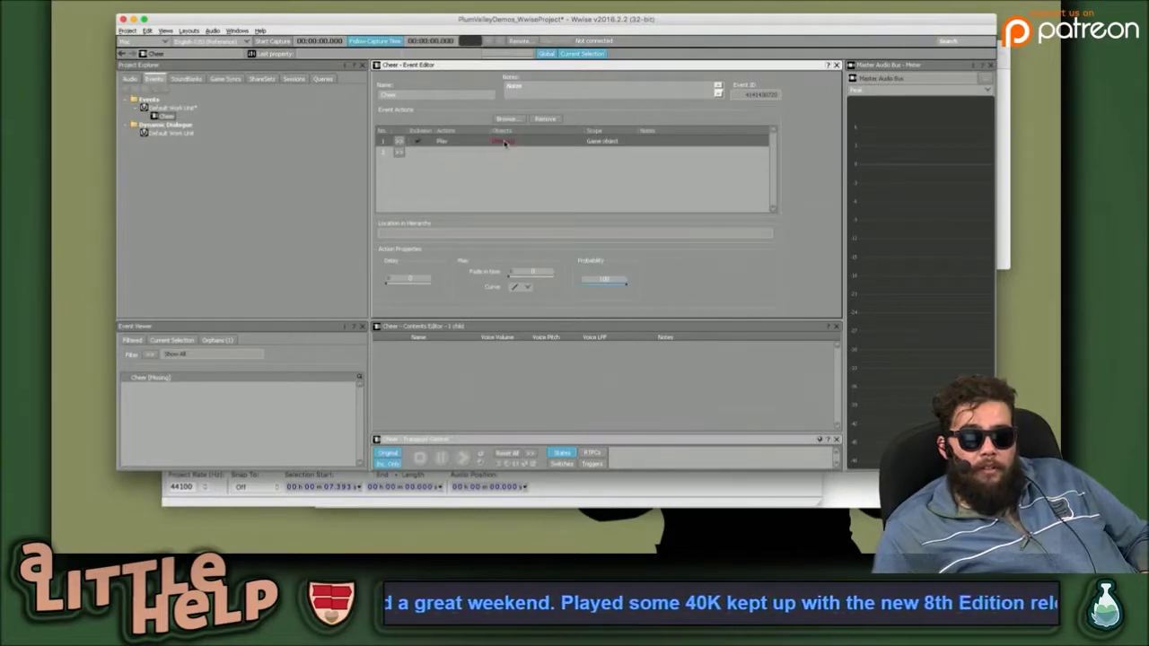
{"action": "left_click", "coordinate": [130, 79]}
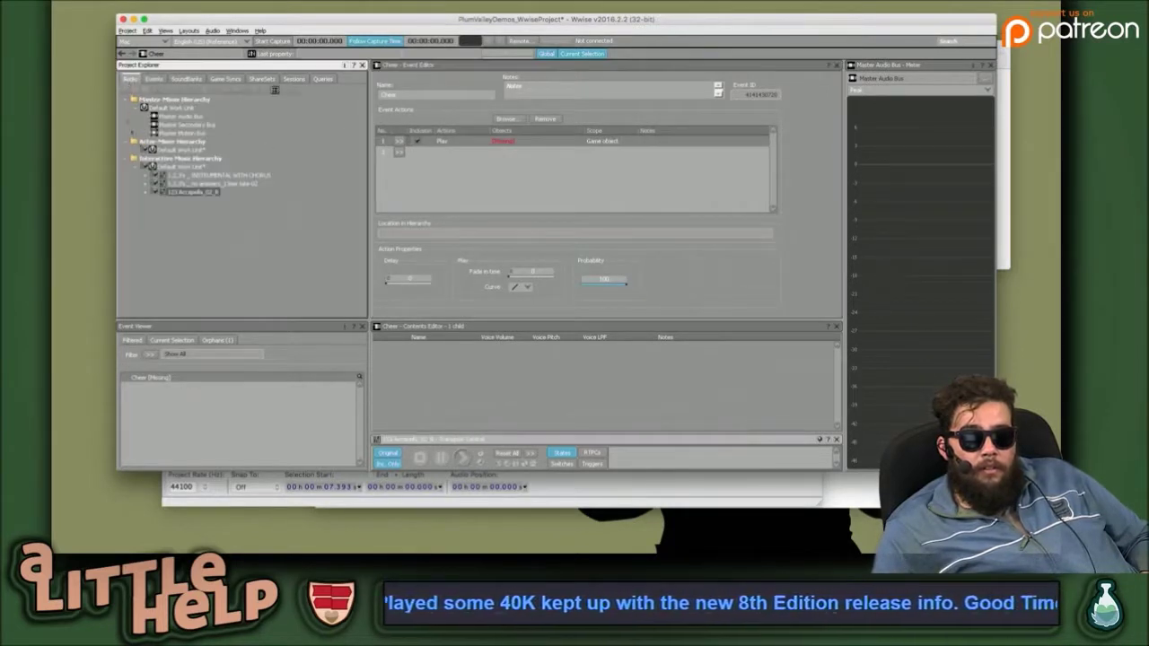
{"action": "left_click_drag", "start_coordinate": [217, 176], "coordinate": [511, 146]}
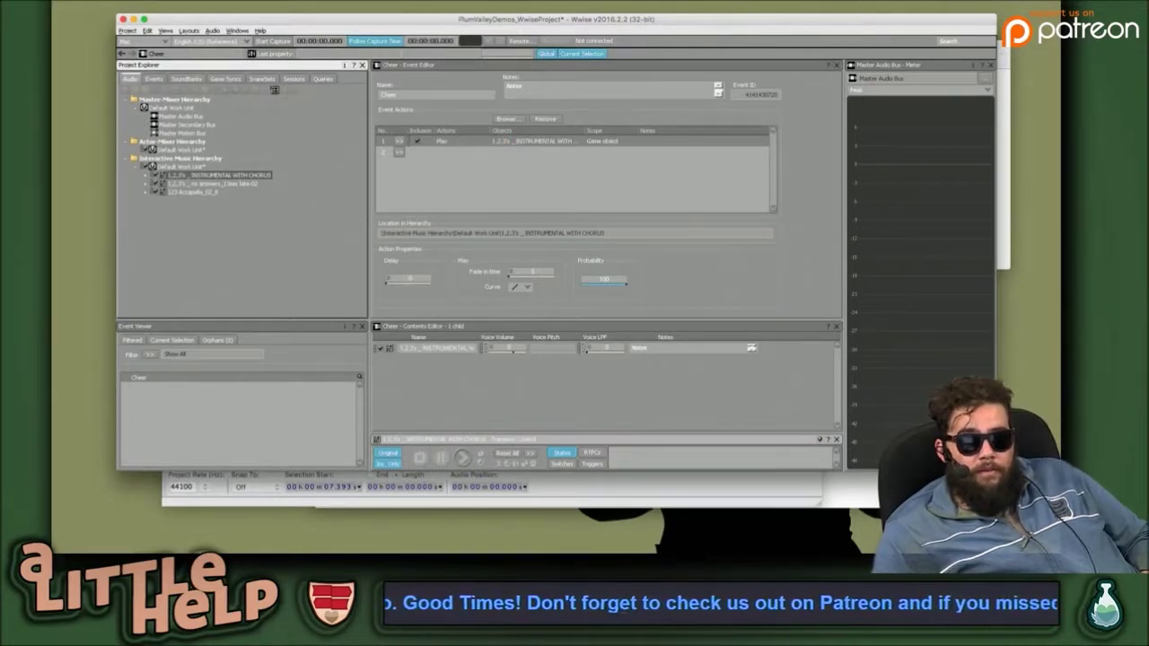
Save the project via Project > Save.
{"action": "left_click", "coordinate": [127, 32]}
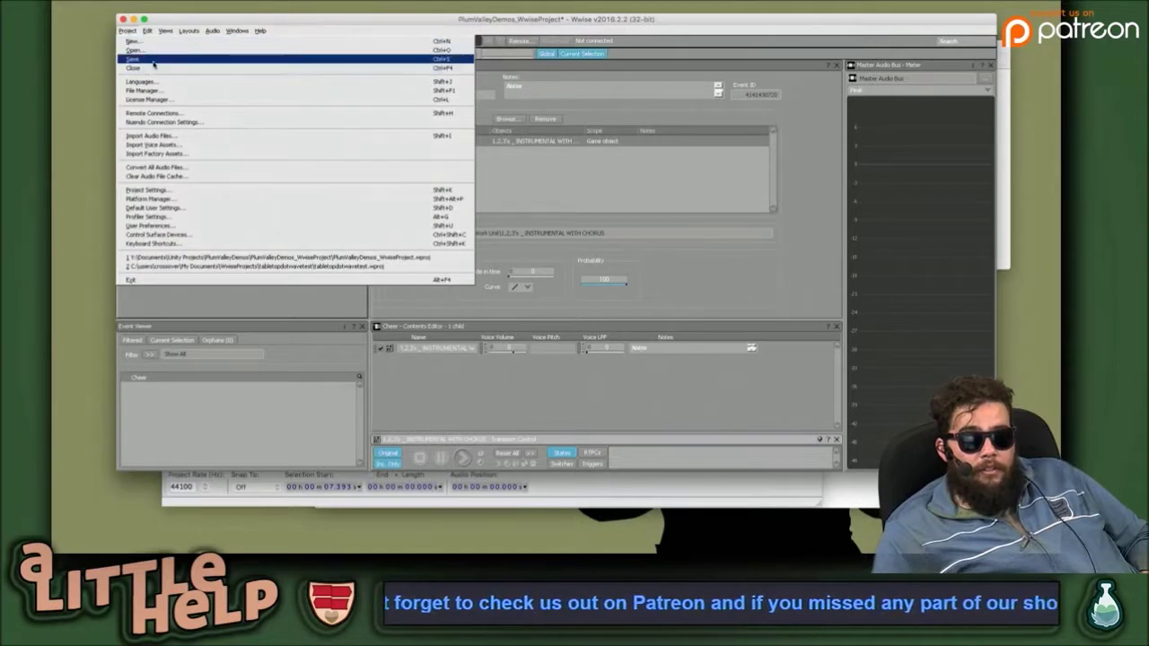
{"action": "left_click", "coordinate": [154, 63]}
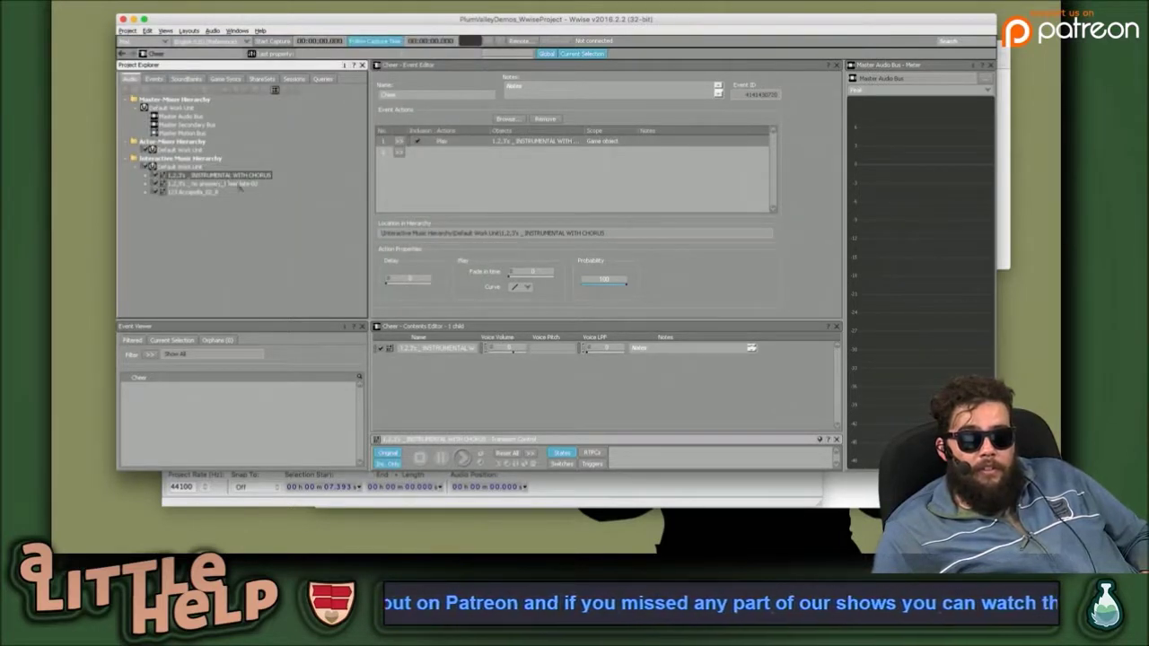
{"action": "left_click", "coordinate": [249, 238]}
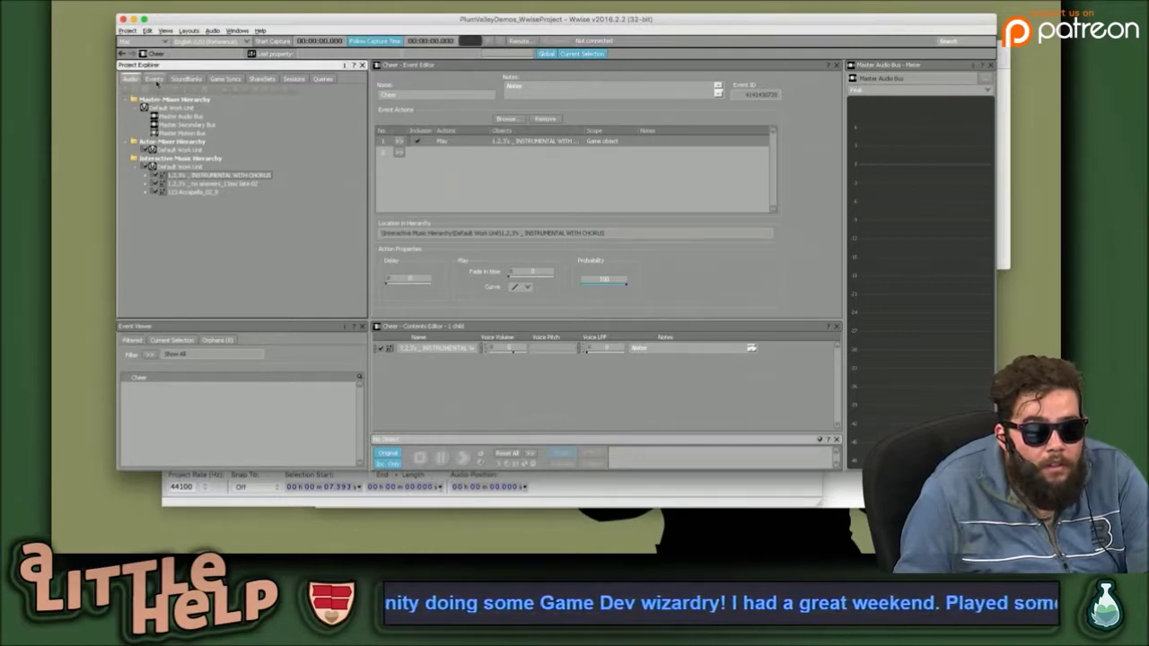
Browse the Events, SoundBanks and Game Syncs hierarchies in Project Explorer.
{"action": "left_click", "coordinate": [156, 80]}
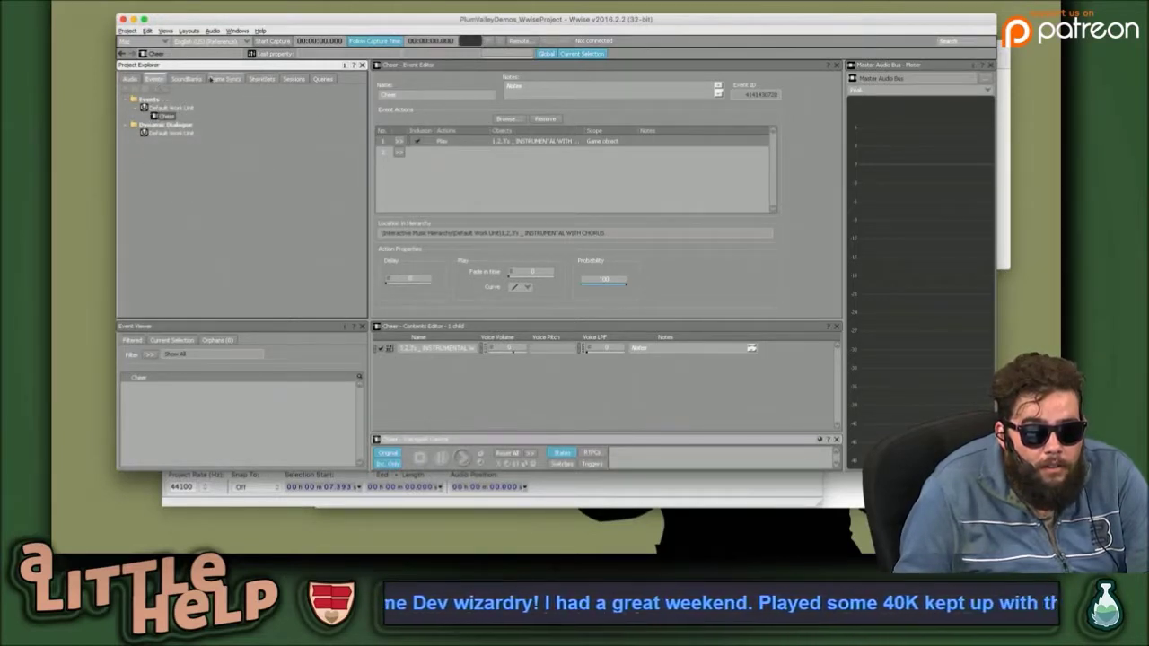
{"action": "left_click", "coordinate": [196, 79]}
{"action": "left_click", "coordinate": [225, 79]}
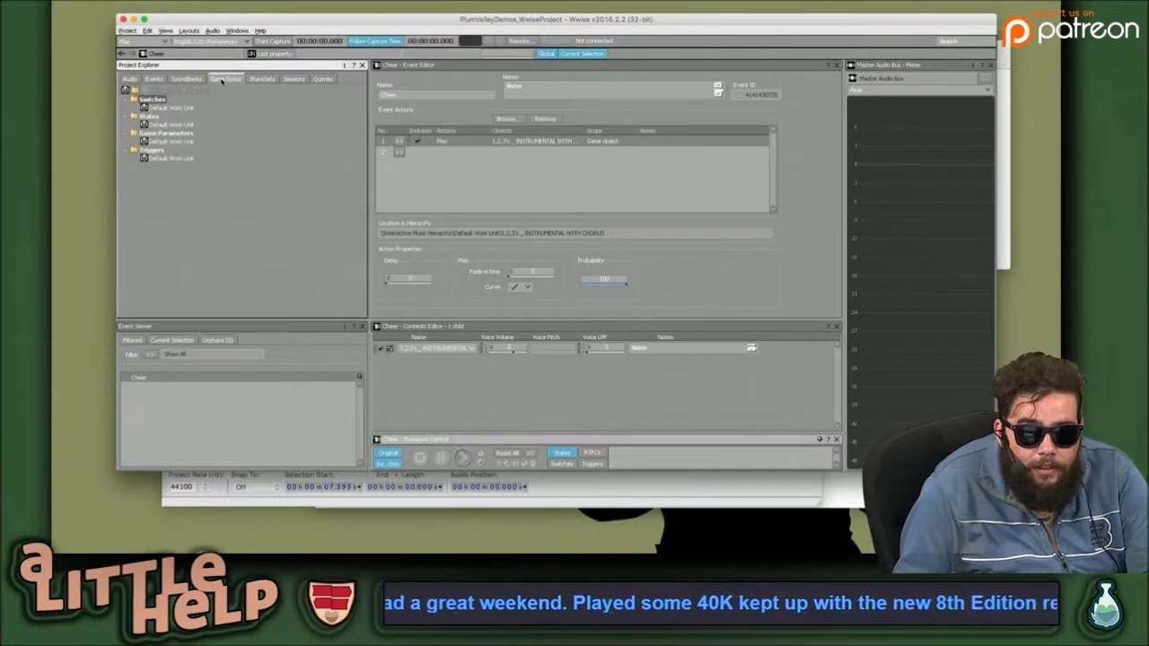
{"action": "left_click", "coordinate": [186, 79]}
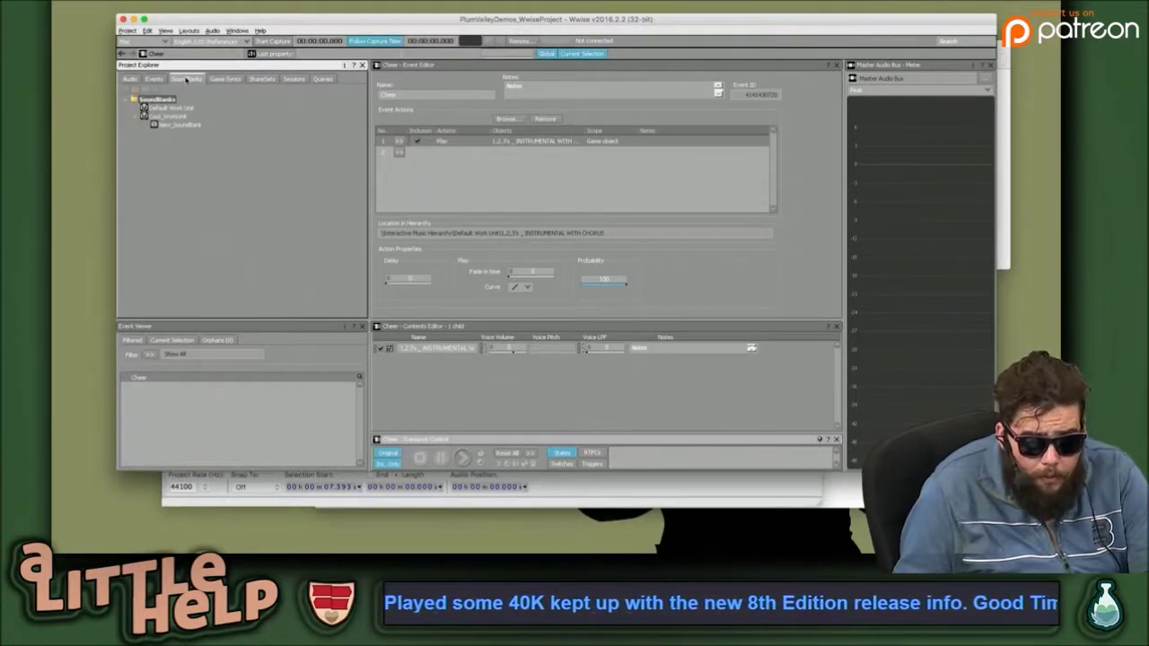
{"action": "left_click", "coordinate": [155, 79]}
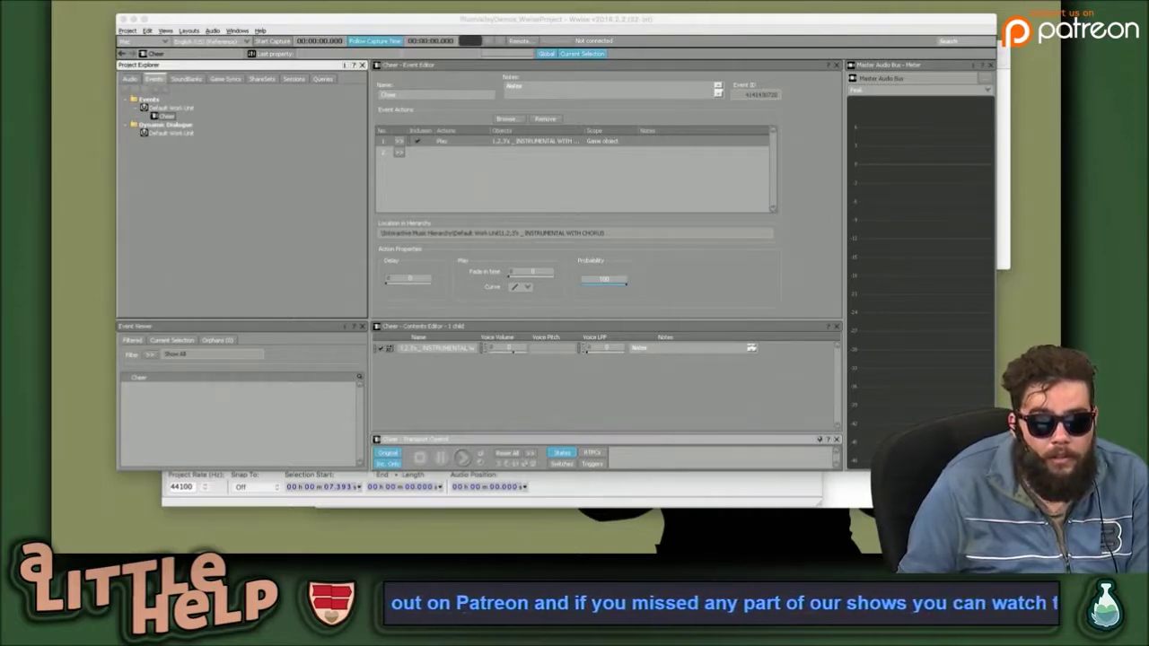
{"action": "left_click", "coordinate": [165, 30]}
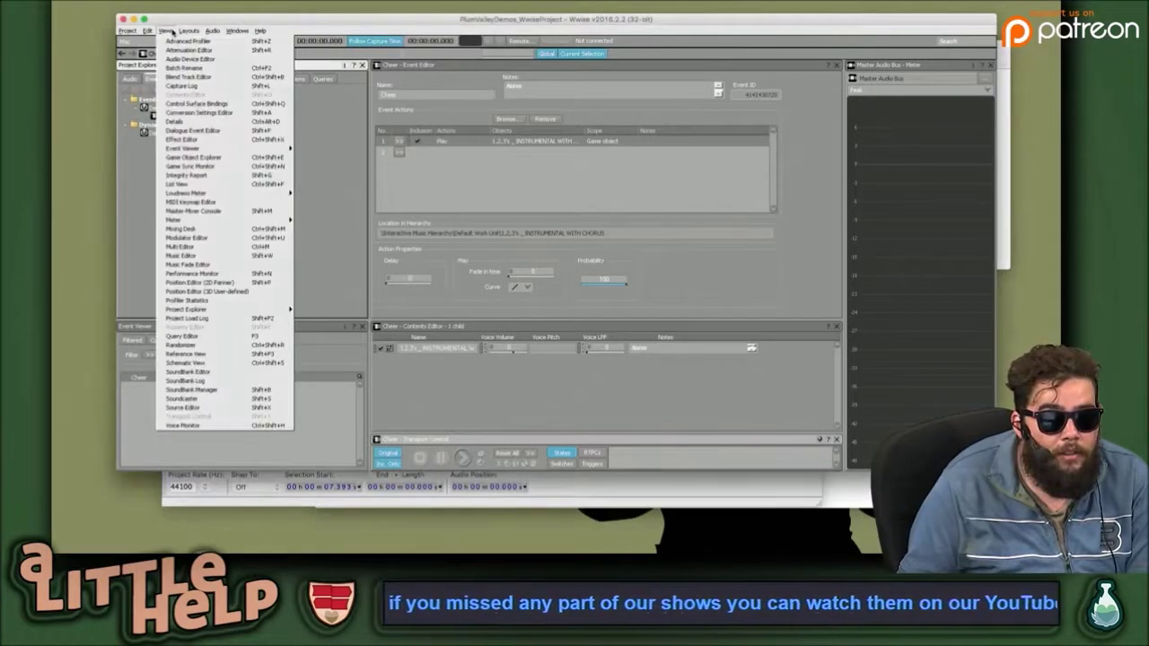
Switch to the SoundBank layout and generate Cool_WorkUnit's New_SoundBank.
{"action": "mouse_move", "coordinate": [188, 31]}
{"action": "left_click", "coordinate": [199, 58]}
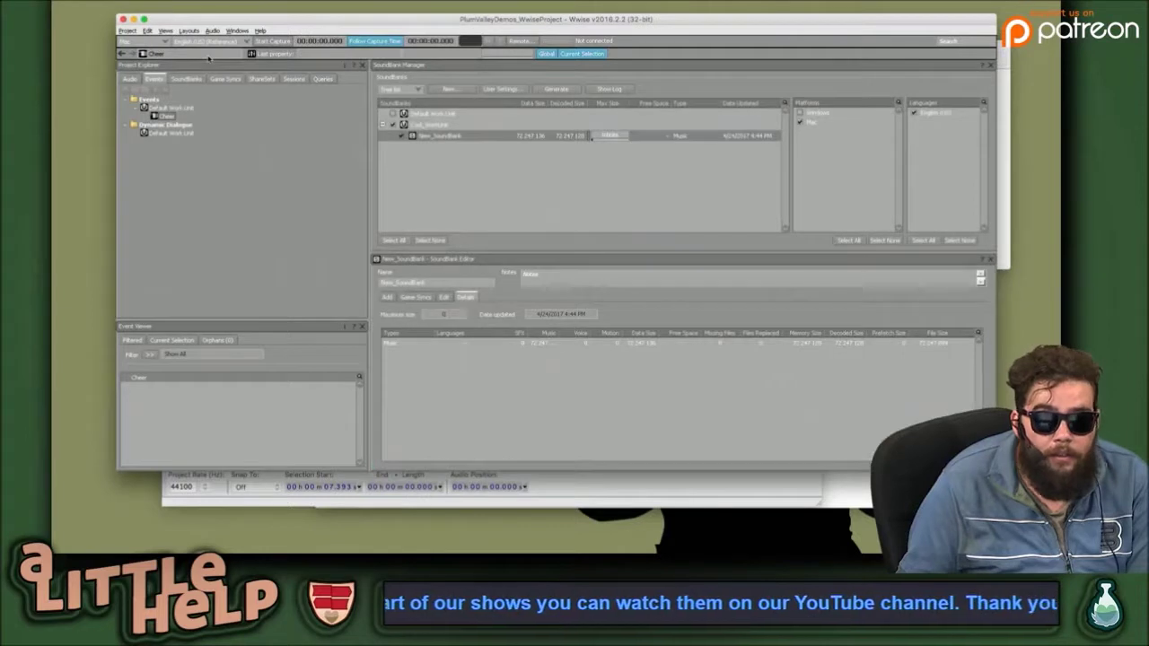
{"action": "left_click", "coordinate": [487, 135]}
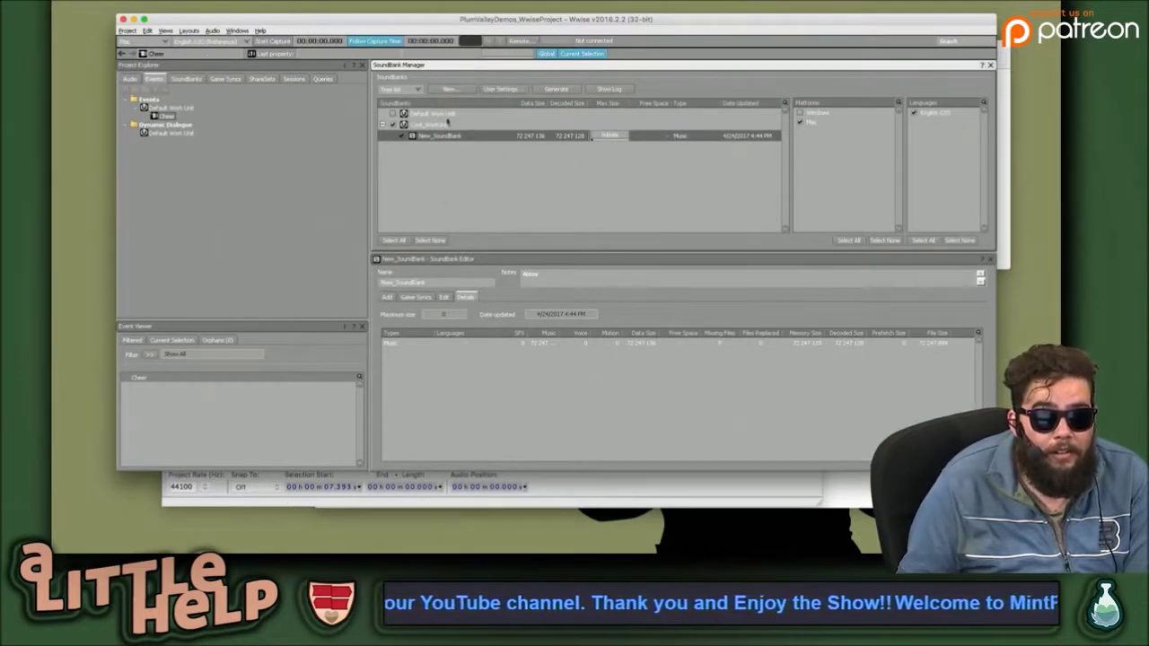
{"action": "left_click", "coordinate": [446, 121]}
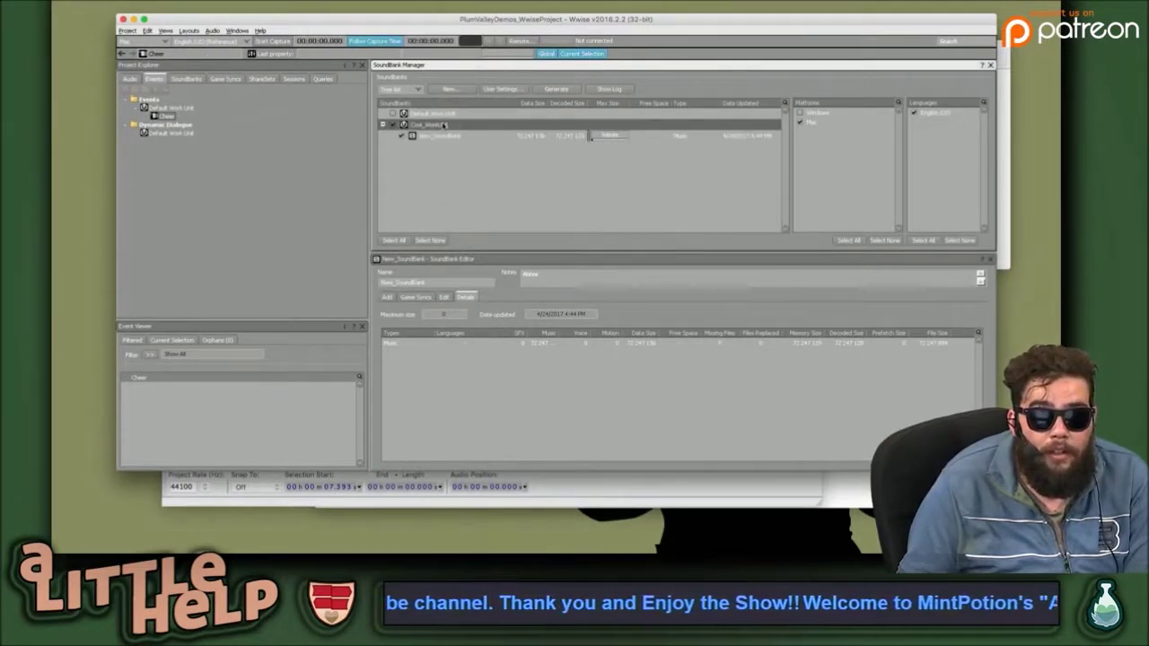
{"action": "left_click", "coordinate": [564, 89]}
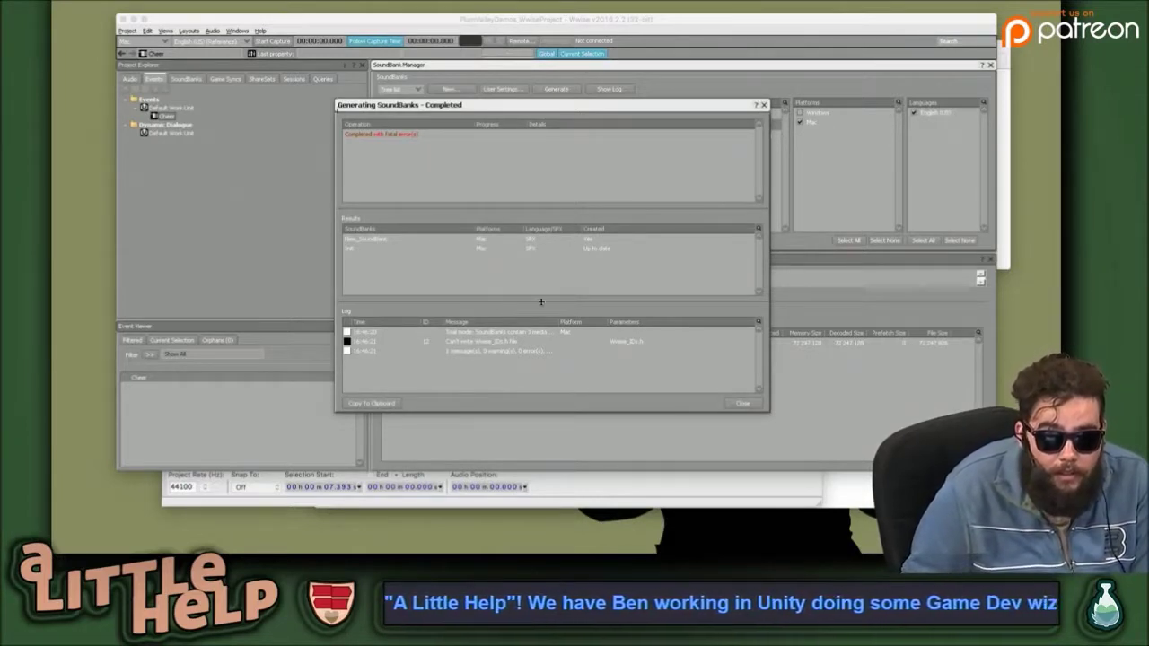
Read the Wwise_IDs.h error, trial-mode message and summary in the log, then check New_SoundBank's result.
{"action": "left_click", "coordinate": [512, 339]}
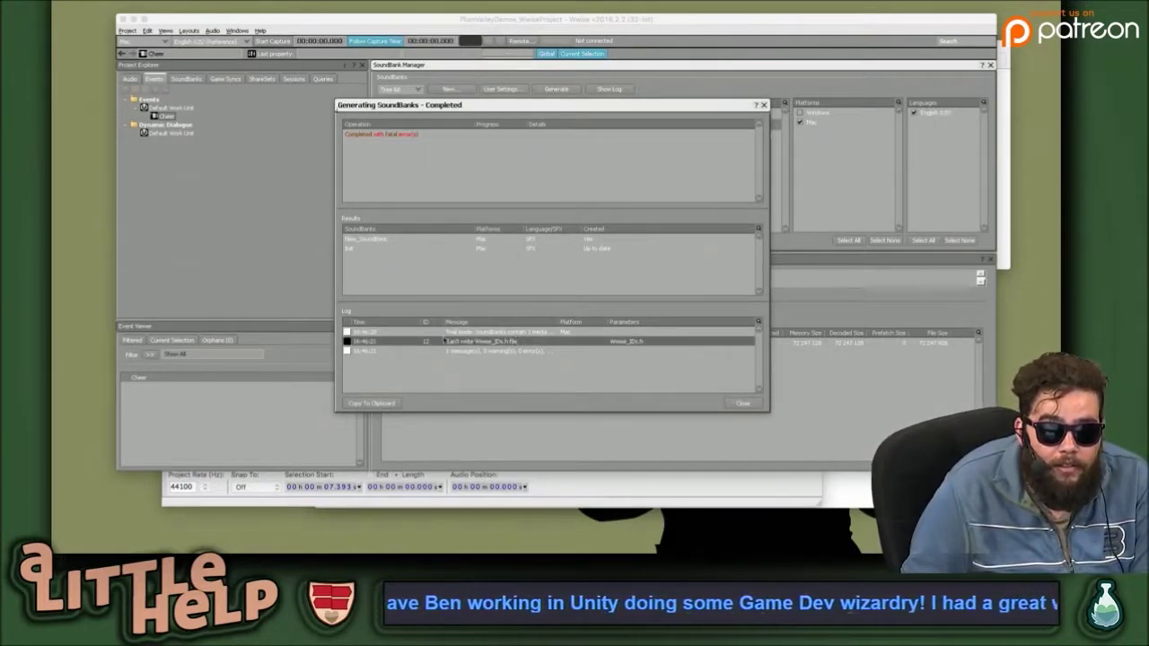
{"action": "left_click_drag", "start_coordinate": [556, 322], "coordinate": [684, 318]}
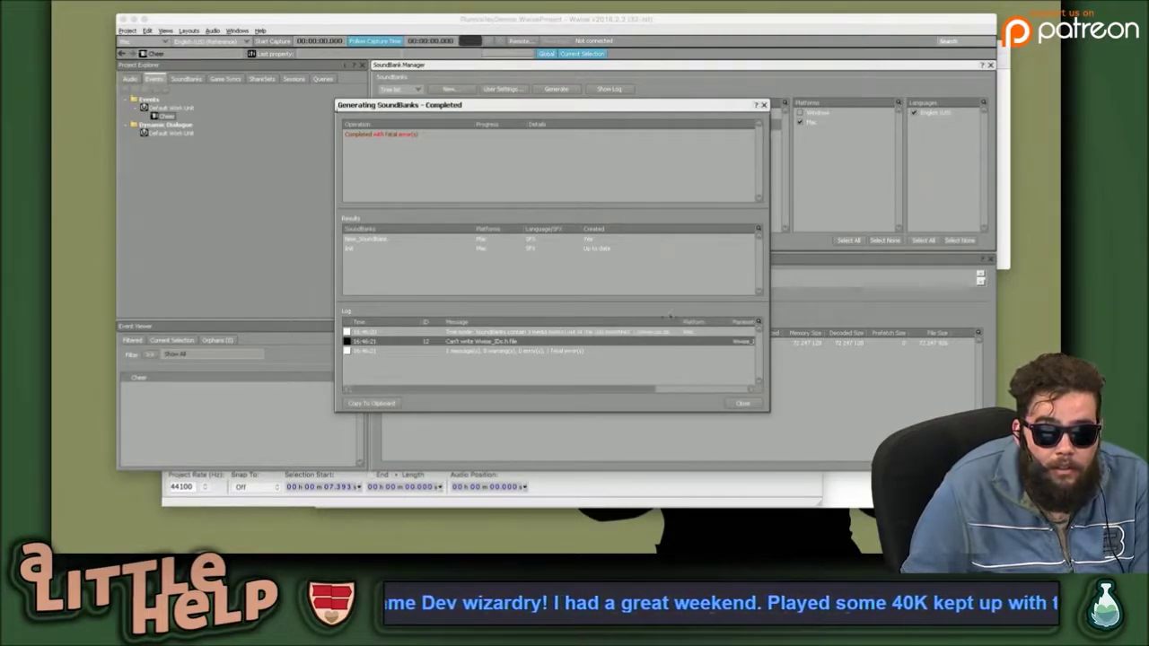
{"action": "left_click", "coordinate": [590, 331]}
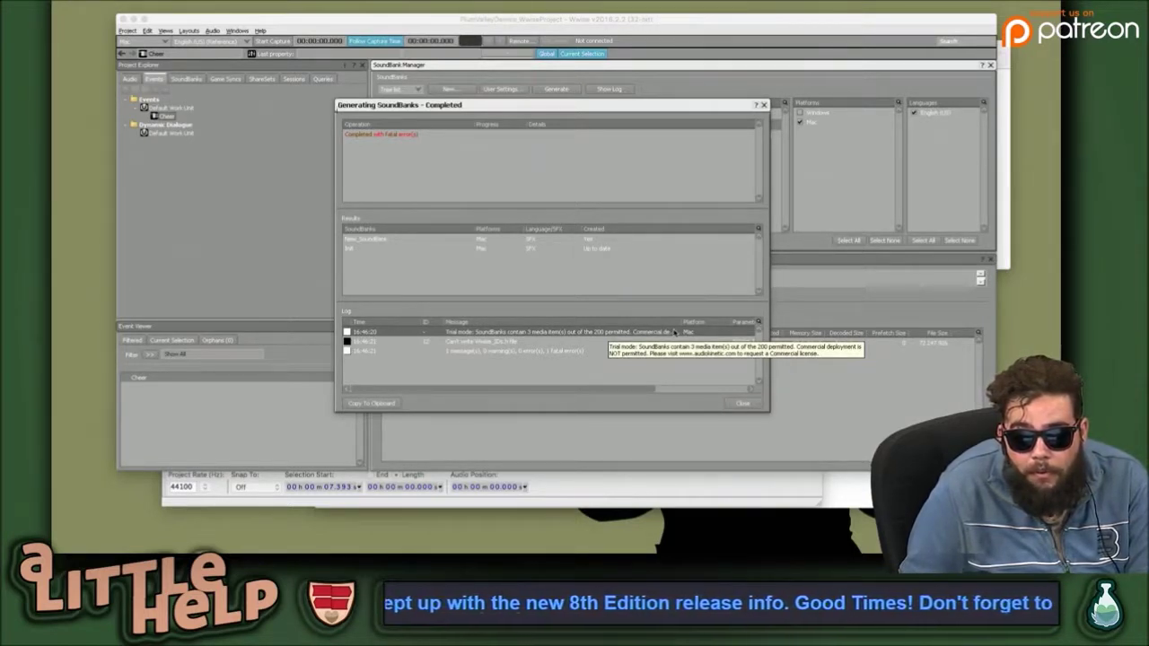
{"action": "left_click_drag", "start_coordinate": [592, 388], "coordinate": [556, 391]}
{"action": "scroll", "coordinate": [646, 386], "scroll_direction": "right", "scroll_amount": 2}
{"action": "left_click", "coordinate": [521, 368]}
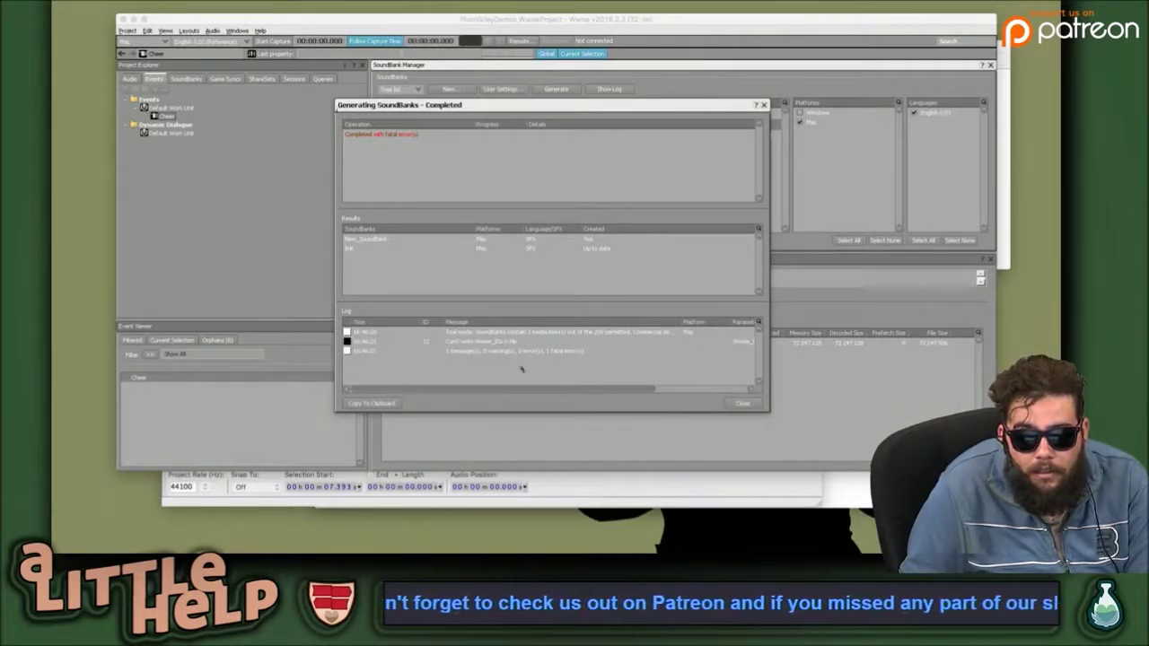
{"action": "left_click", "coordinate": [519, 354]}
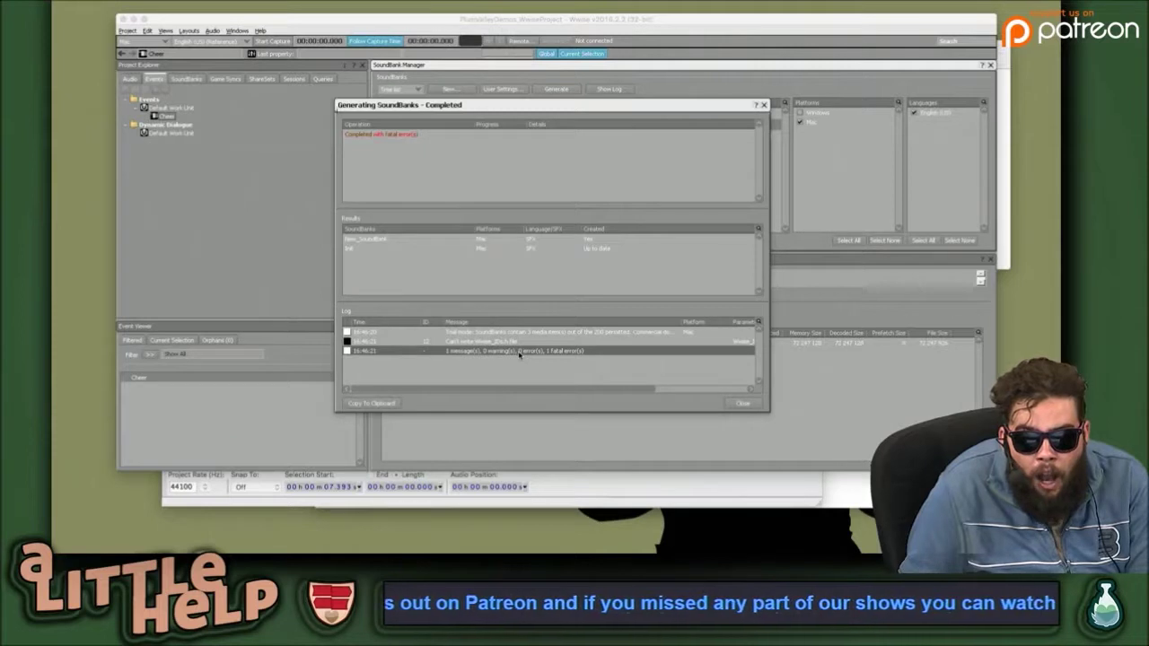
{"action": "left_click", "coordinate": [514, 342]}
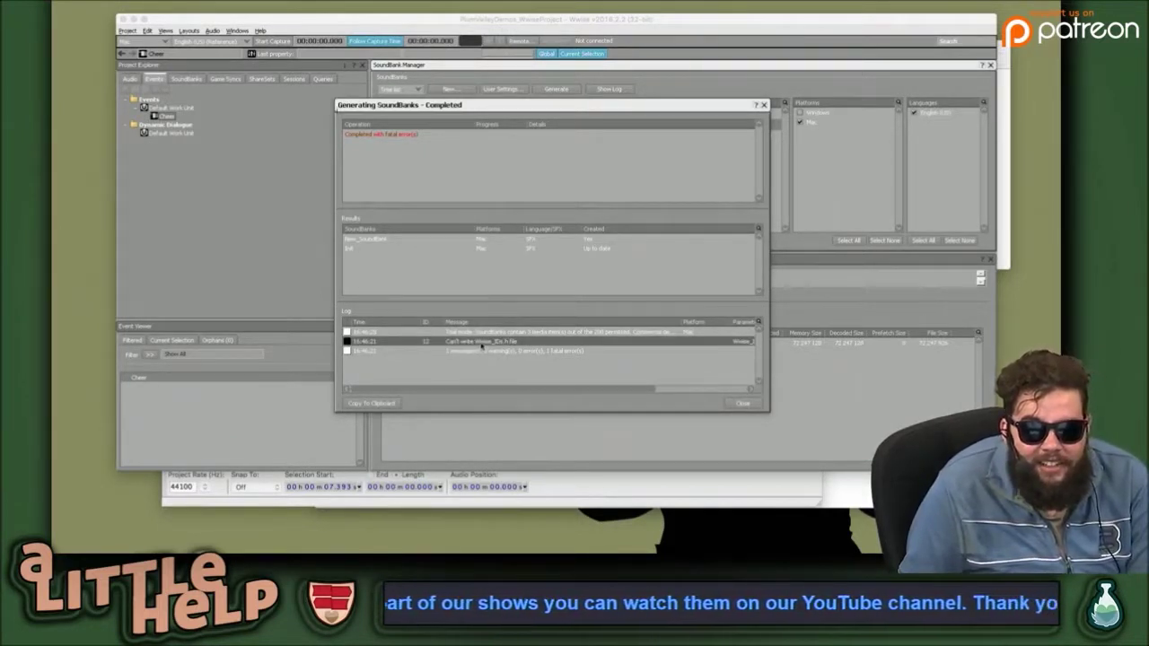
{"action": "right_click", "coordinate": [482, 345]}
{"action": "left_click", "coordinate": [473, 345]}
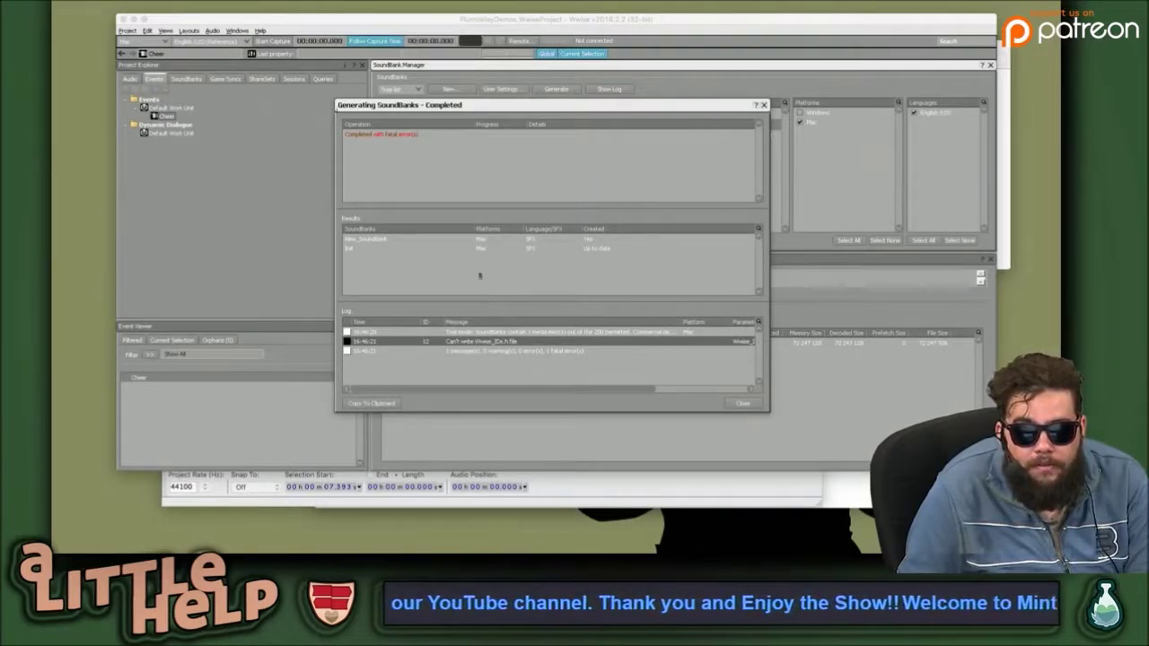
{"action": "left_click", "coordinate": [529, 240]}
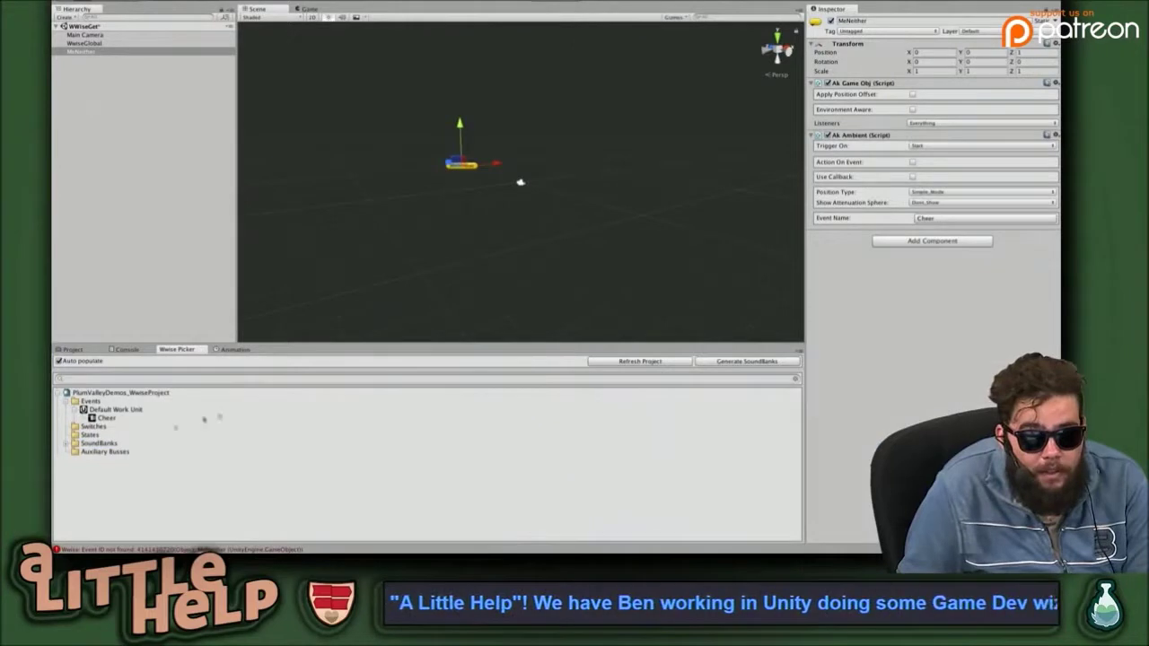
Clear the Console, run and stop a play test, and read the event-posting error.
{"action": "left_click", "coordinate": [186, 420]}
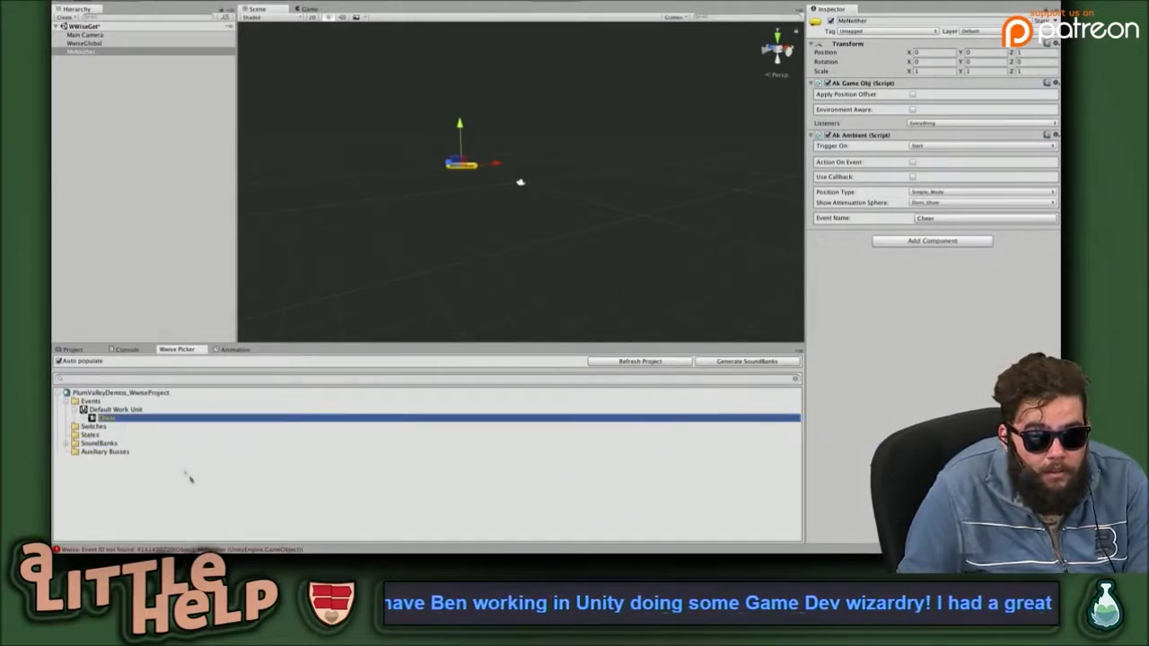
{"action": "left_click", "coordinate": [124, 351]}
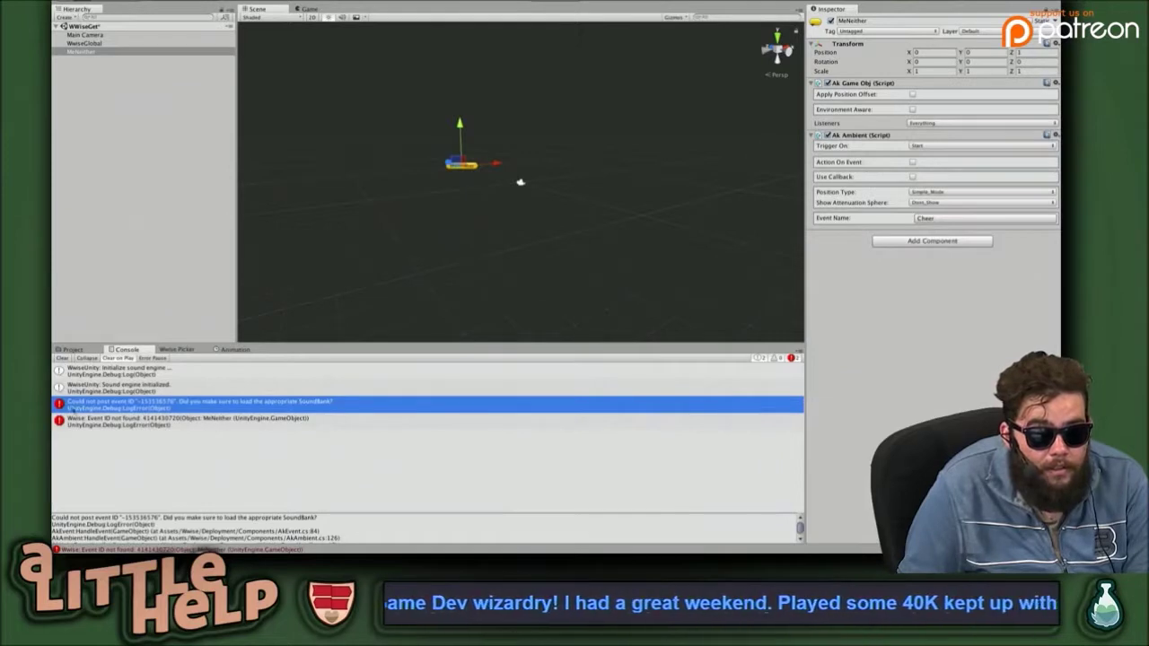
{"action": "left_click", "coordinate": [61, 358]}
{"action": "key", "text": "super+p"}
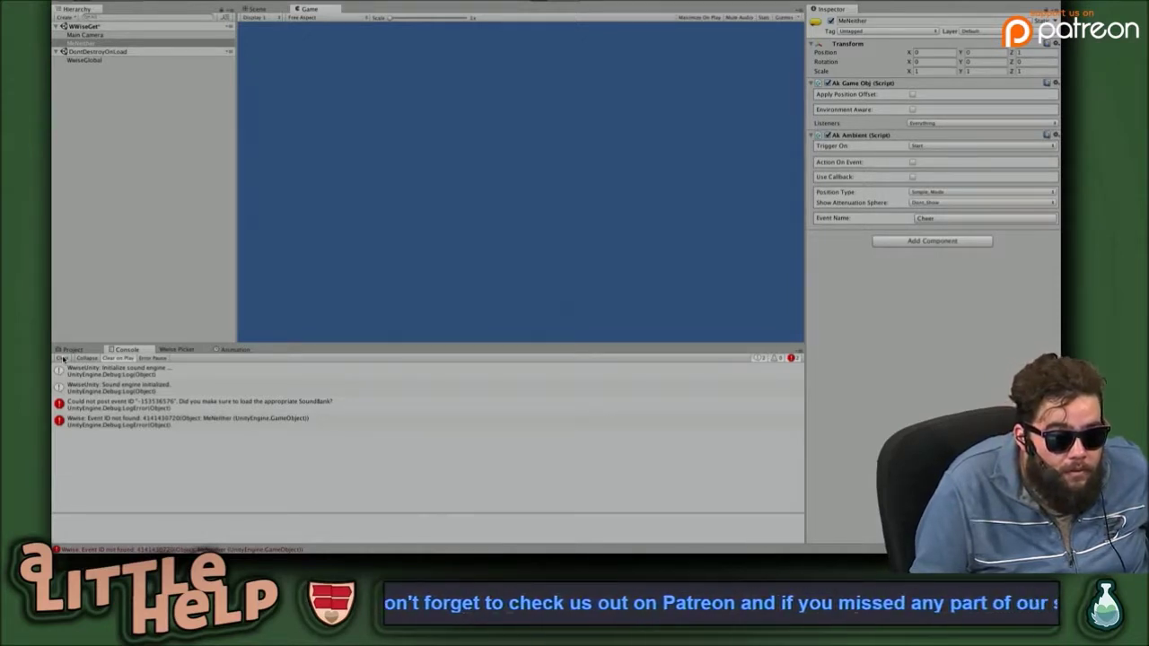
{"action": "key", "text": "super+p"}
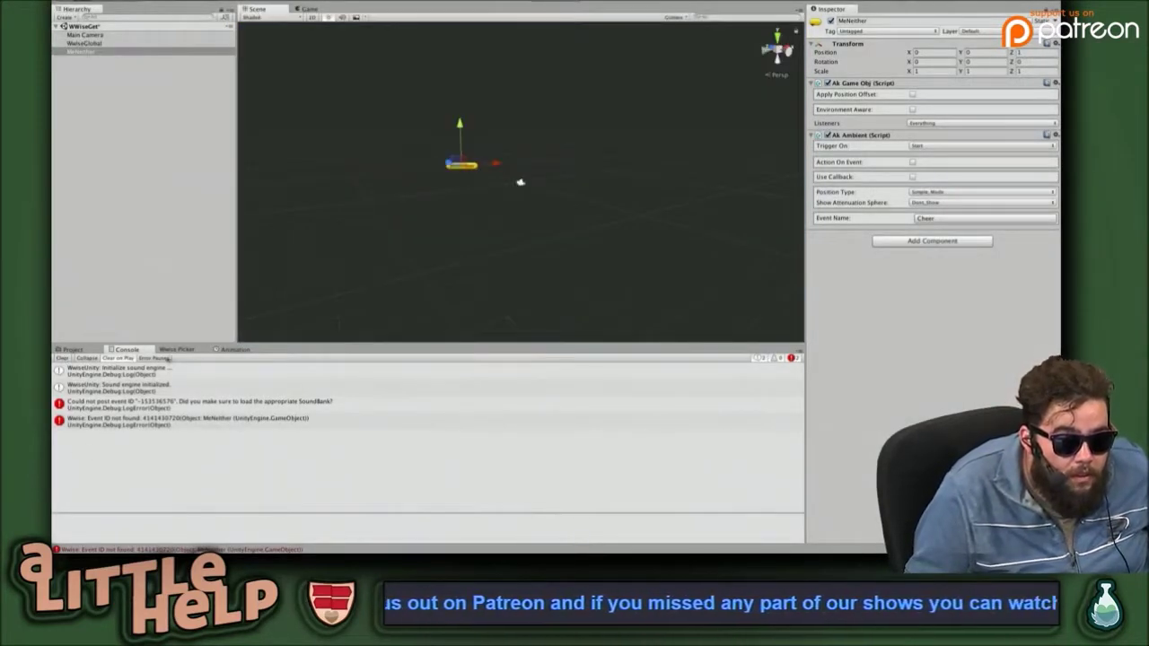
{"action": "left_click", "coordinate": [203, 403]}
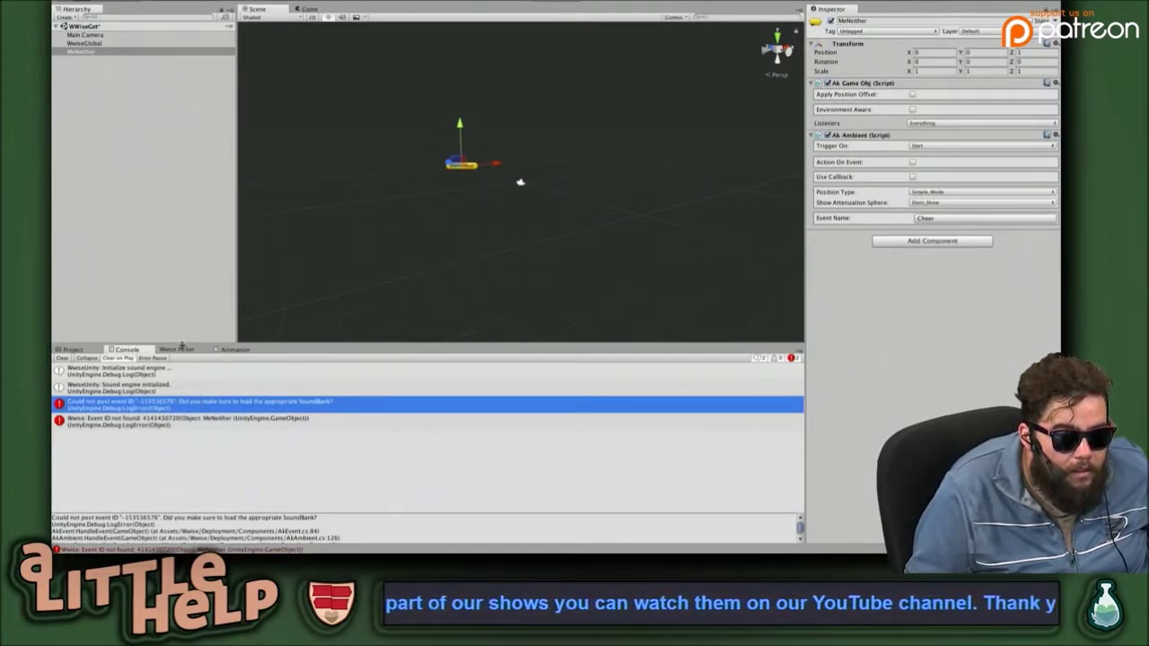
Collapse Events in the Wwise Picker and bring up MeNeither's Ak Ambient component options.
{"action": "left_click", "coordinate": [177, 349]}
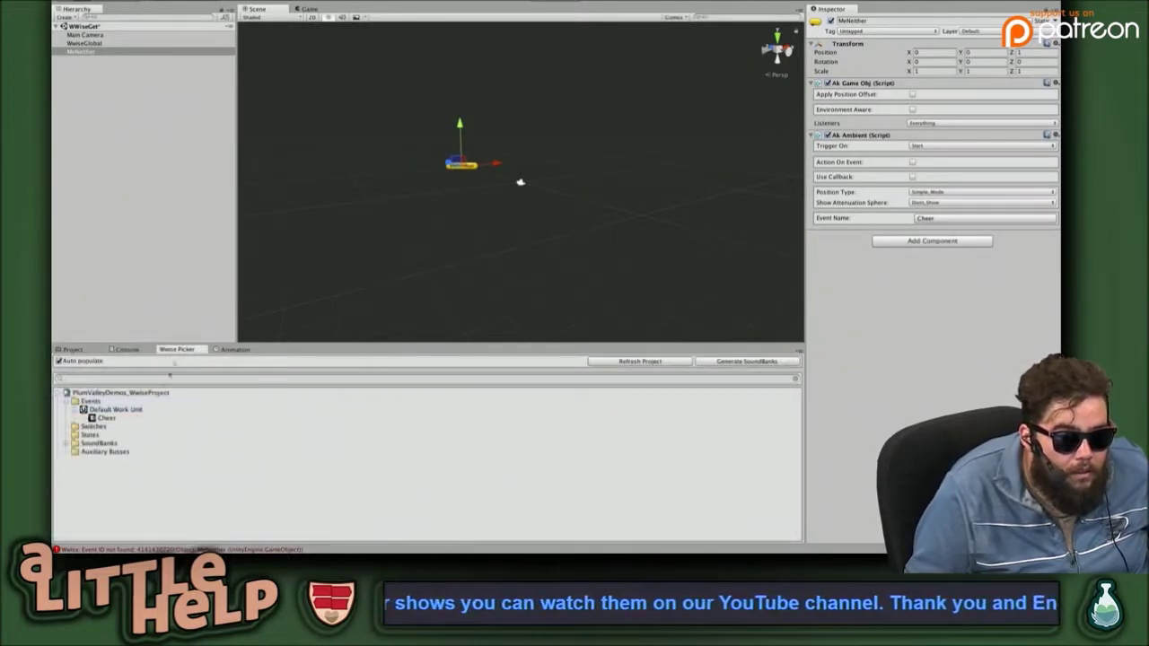
{"action": "left_click", "coordinate": [130, 410]}
{"action": "left_click", "coordinate": [89, 400]}
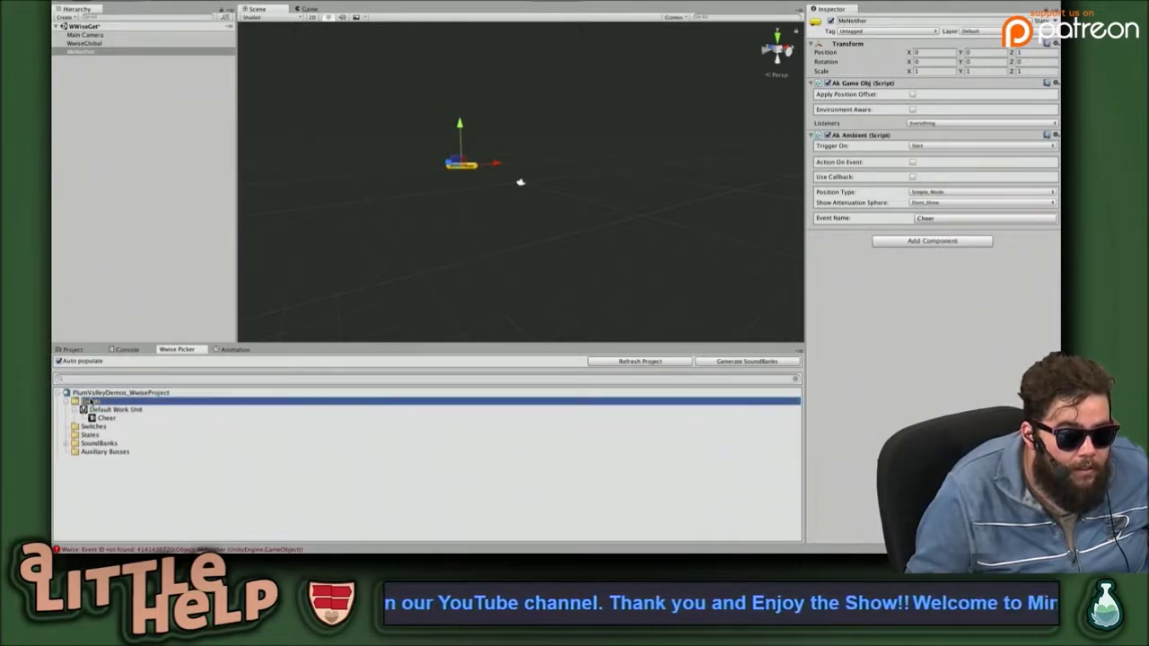
{"action": "left_click", "coordinate": [69, 402]}
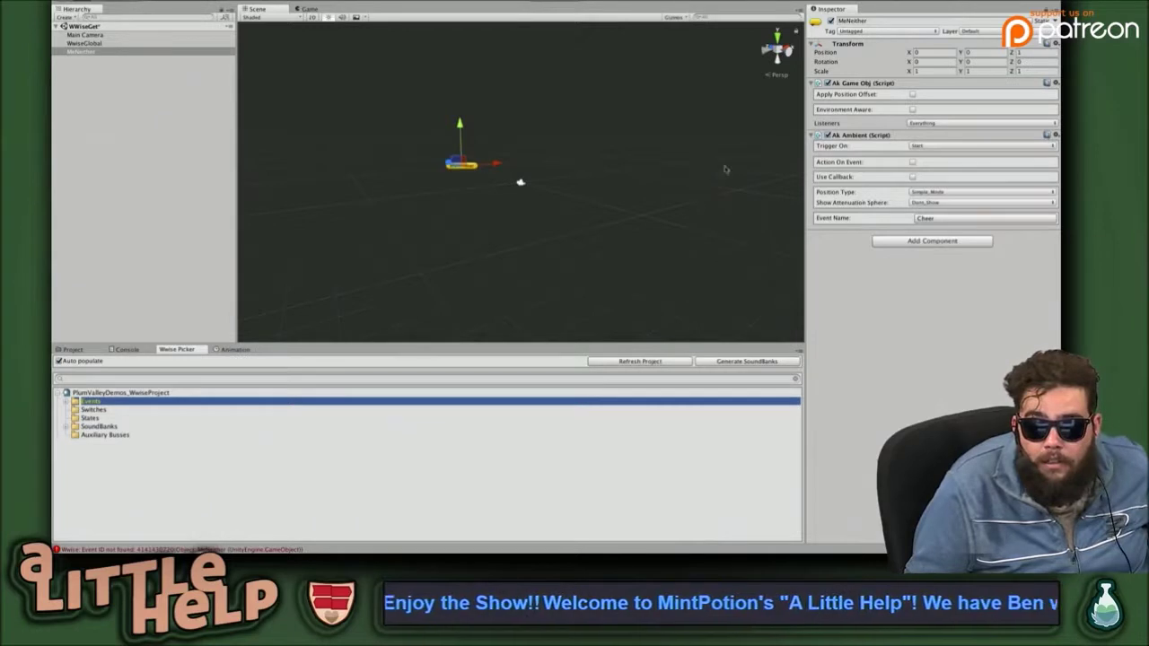
{"action": "left_click", "coordinate": [89, 52]}
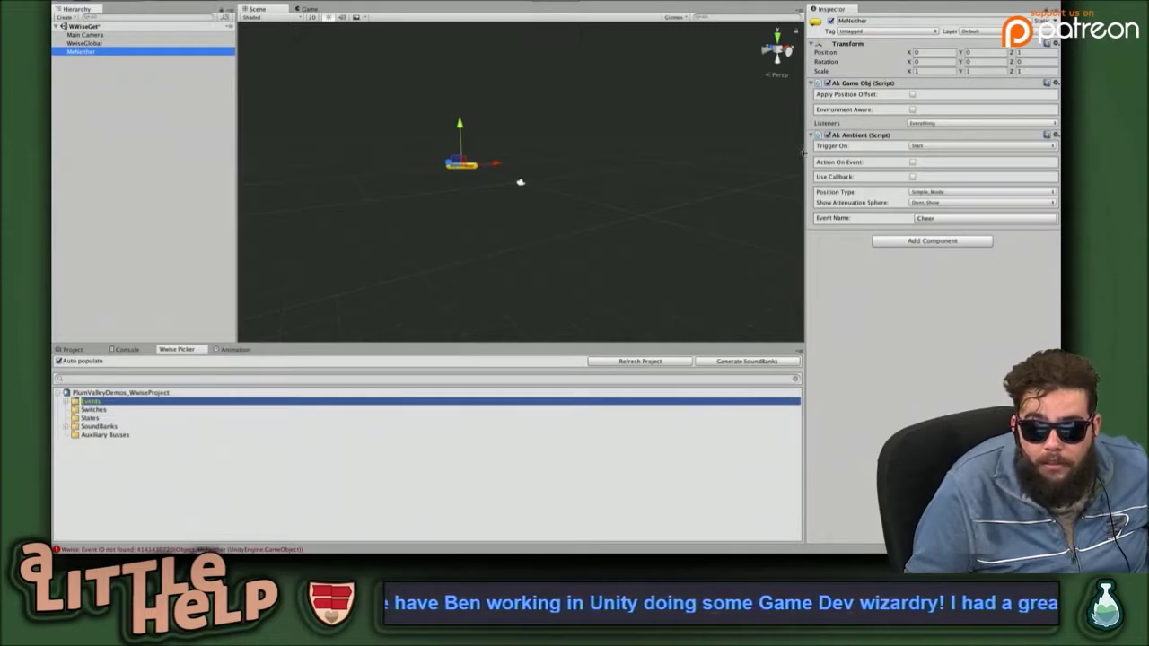
{"action": "left_click", "coordinate": [1056, 135]}
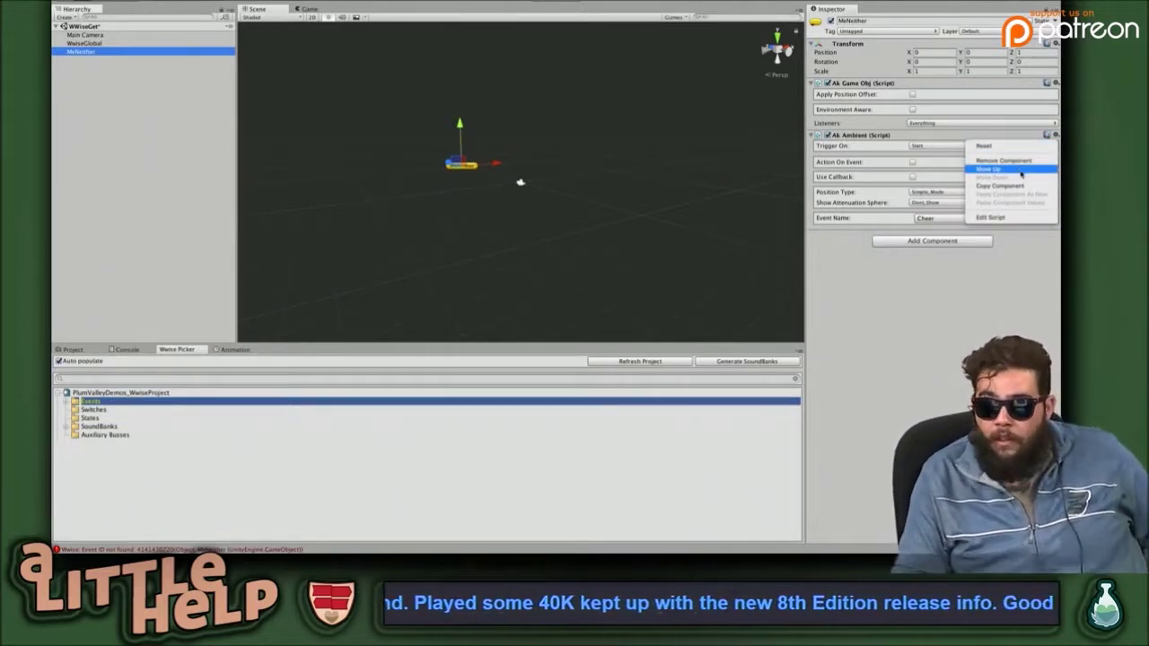
Remove the Ak Ambient and Ak Game Obj components from MeNeither.
{"action": "left_click", "coordinate": [1004, 160]}
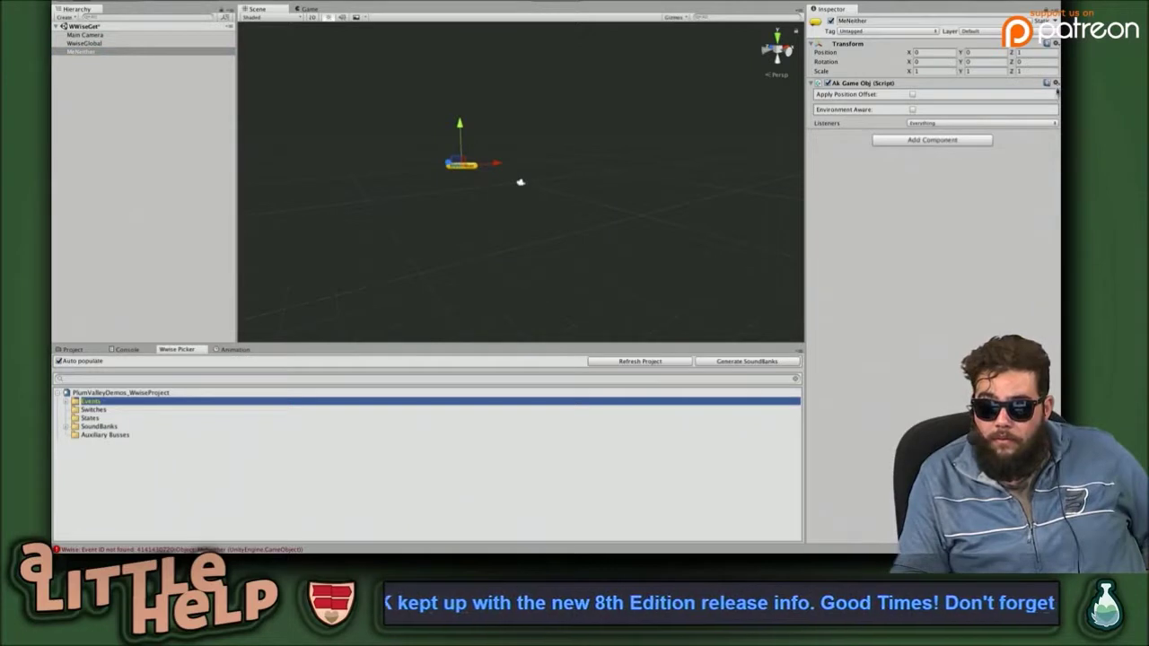
{"action": "left_click", "coordinate": [1055, 83]}
{"action": "left_click", "coordinate": [1016, 111]}
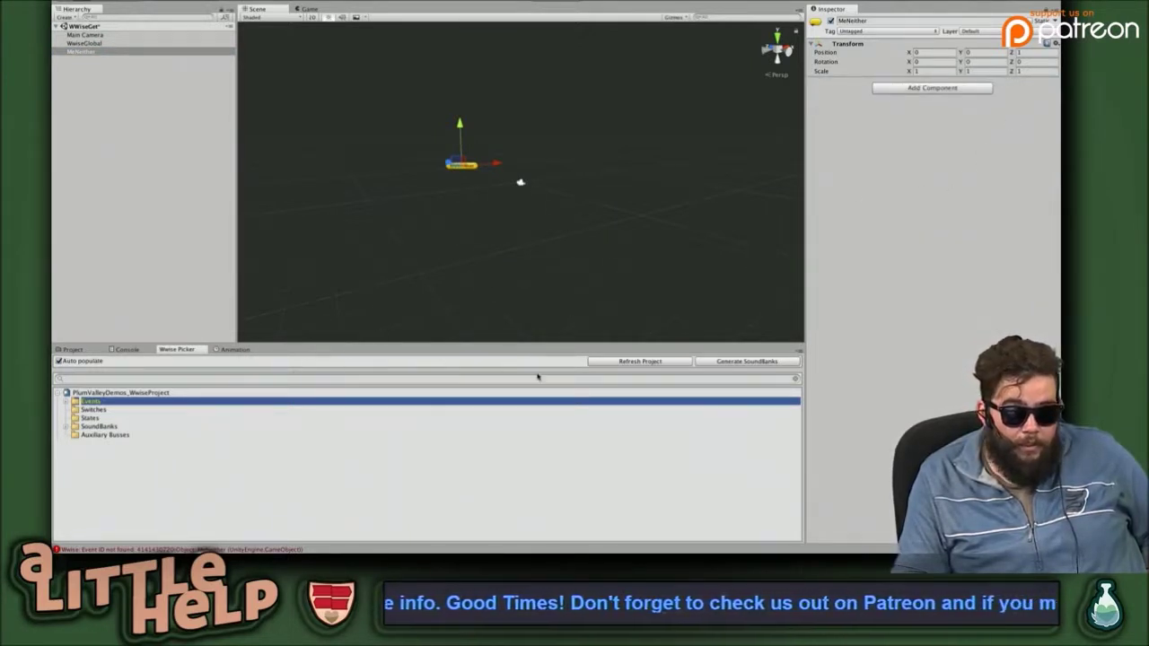
Expand SoundBanks > Cool_WorkUnit and Events in the Wwise Picker to show New_SoundBank and Cheer.
{"action": "left_click", "coordinate": [103, 426]}
{"action": "left_click", "coordinate": [71, 427]}
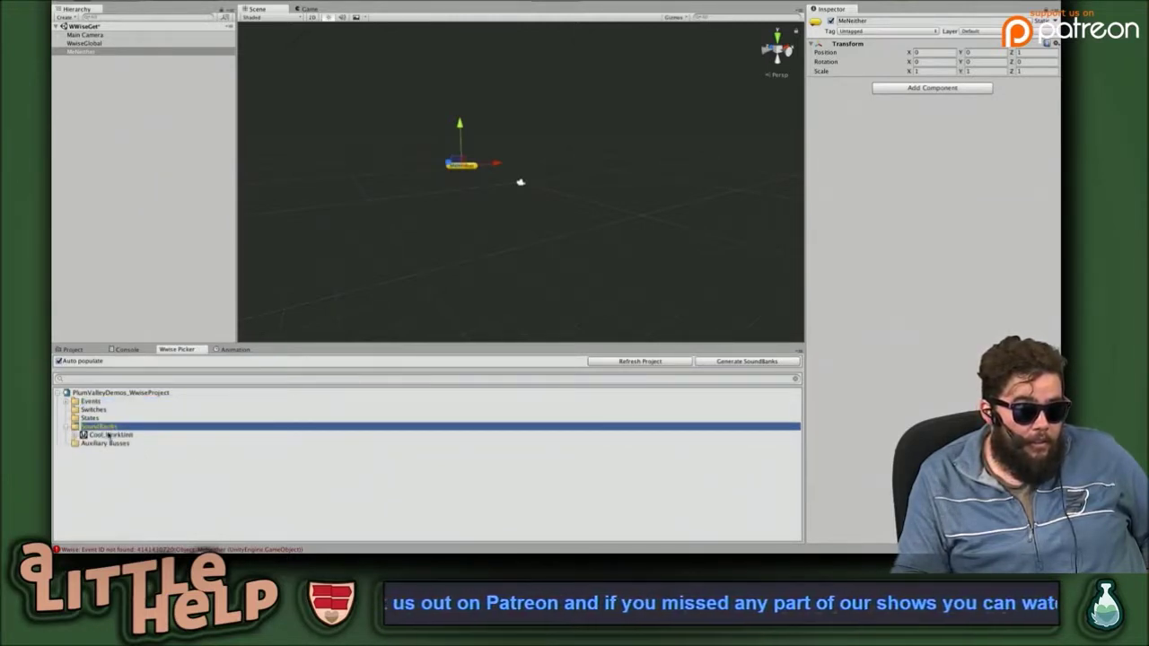
{"action": "left_click", "coordinate": [108, 436]}
{"action": "left_click", "coordinate": [77, 435]}
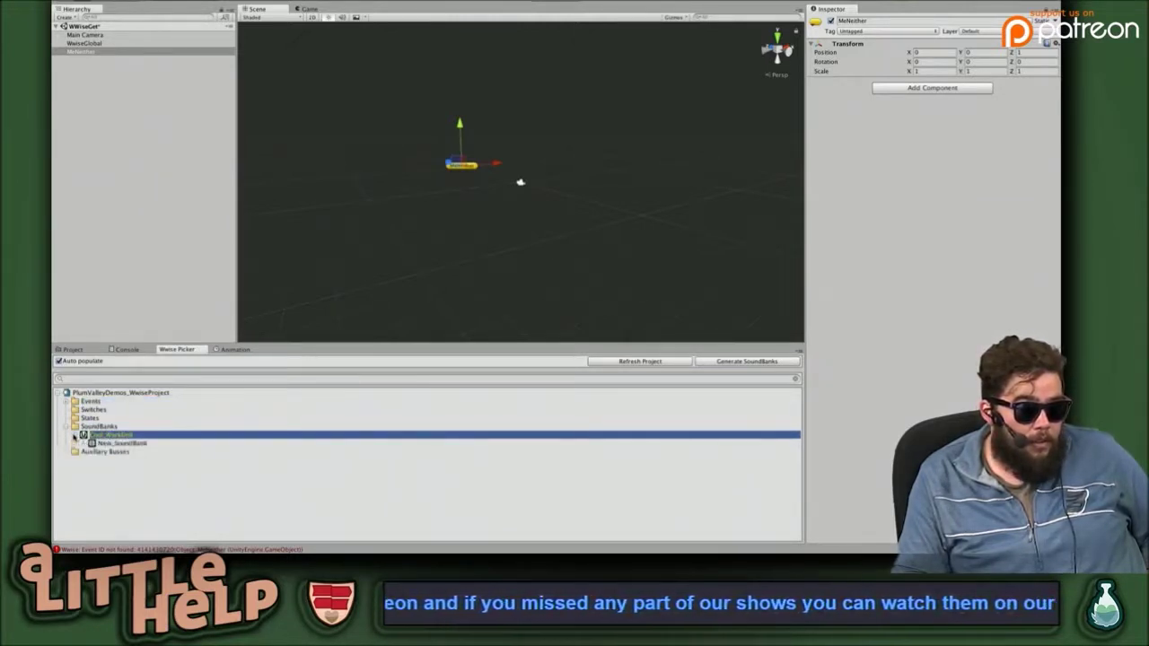
{"action": "left_click", "coordinate": [136, 444]}
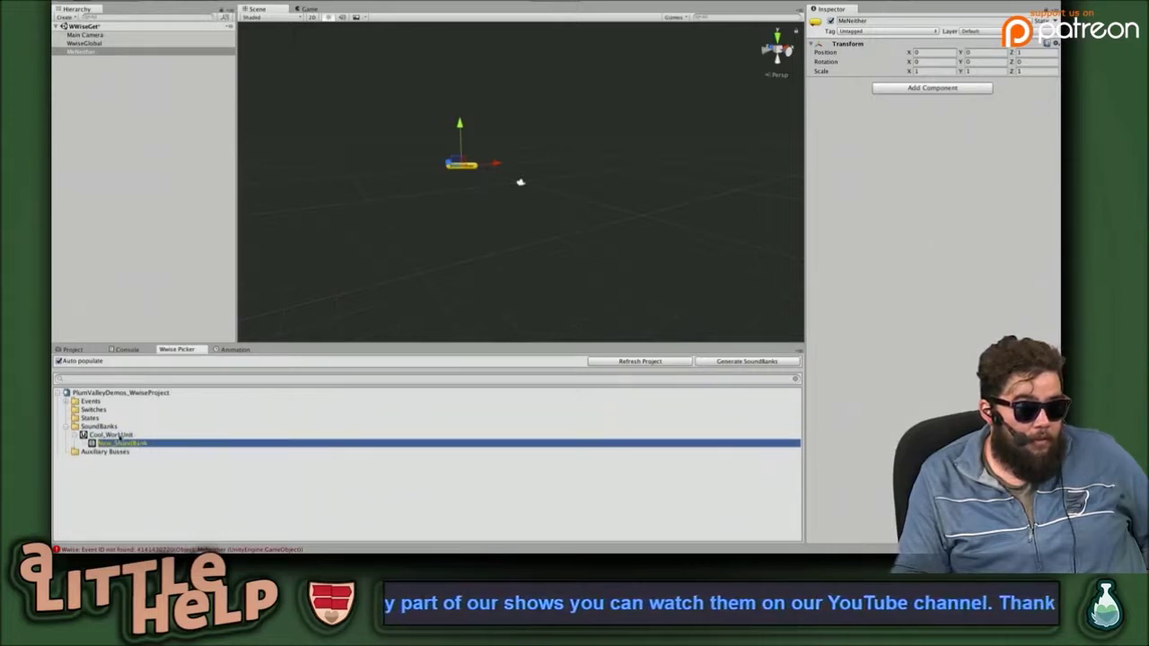
{"action": "left_click", "coordinate": [120, 435]}
{"action": "left_click", "coordinate": [66, 402]}
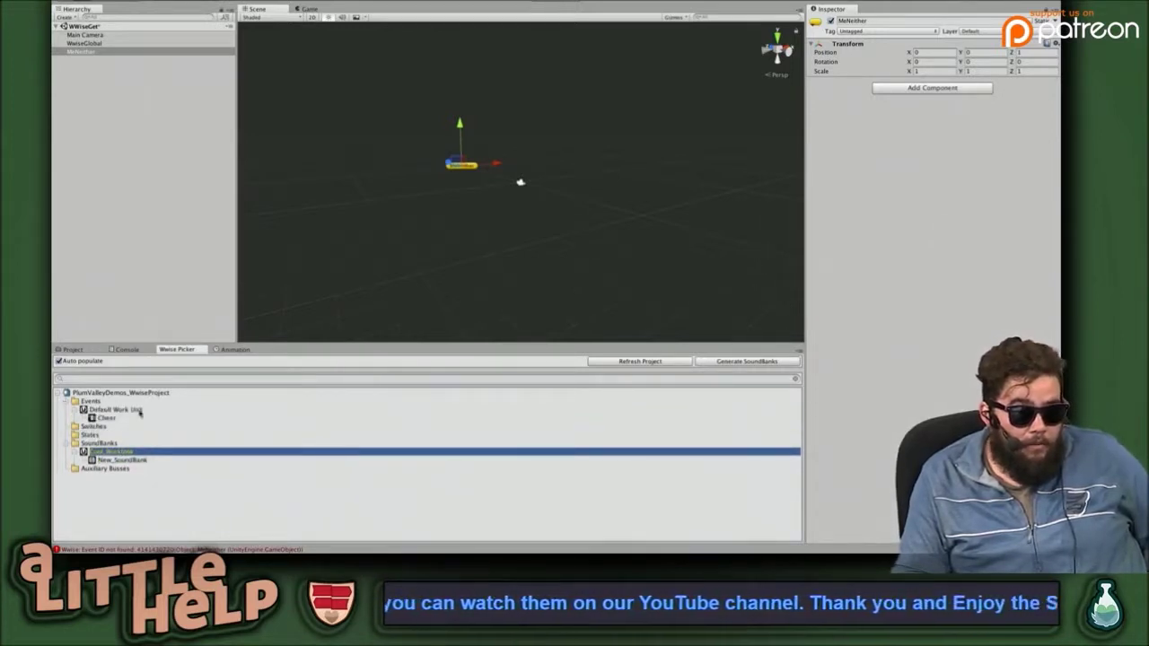
{"action": "left_click", "coordinate": [133, 460]}
{"action": "left_click", "coordinate": [107, 419]}
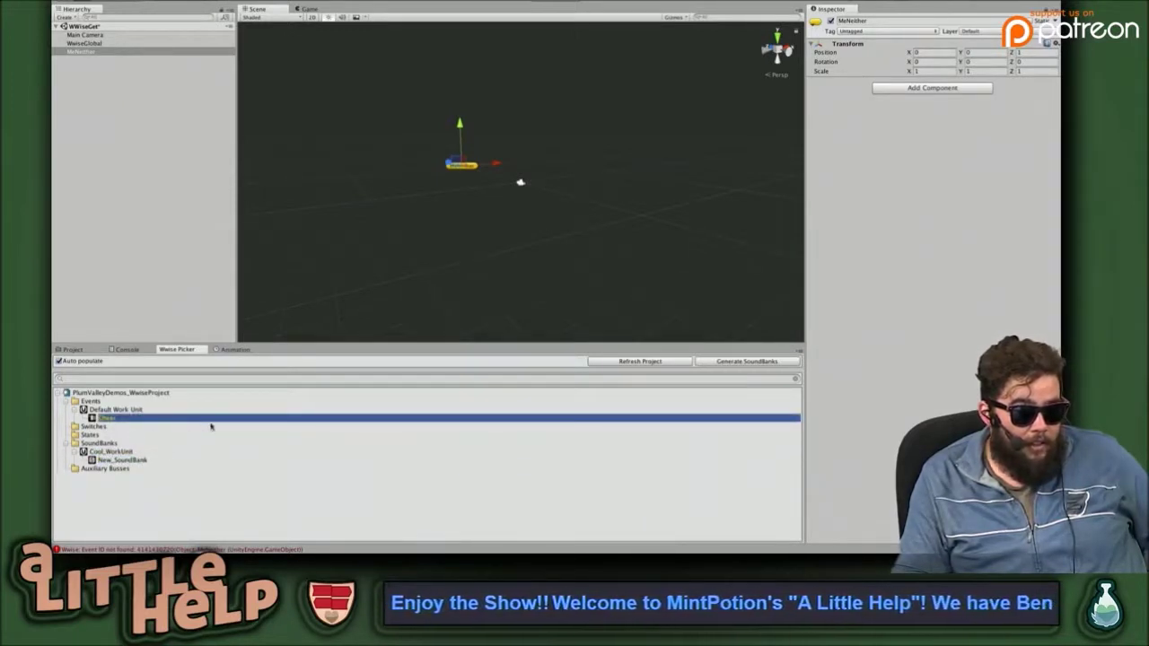
{"action": "left_click", "coordinate": [126, 459]}
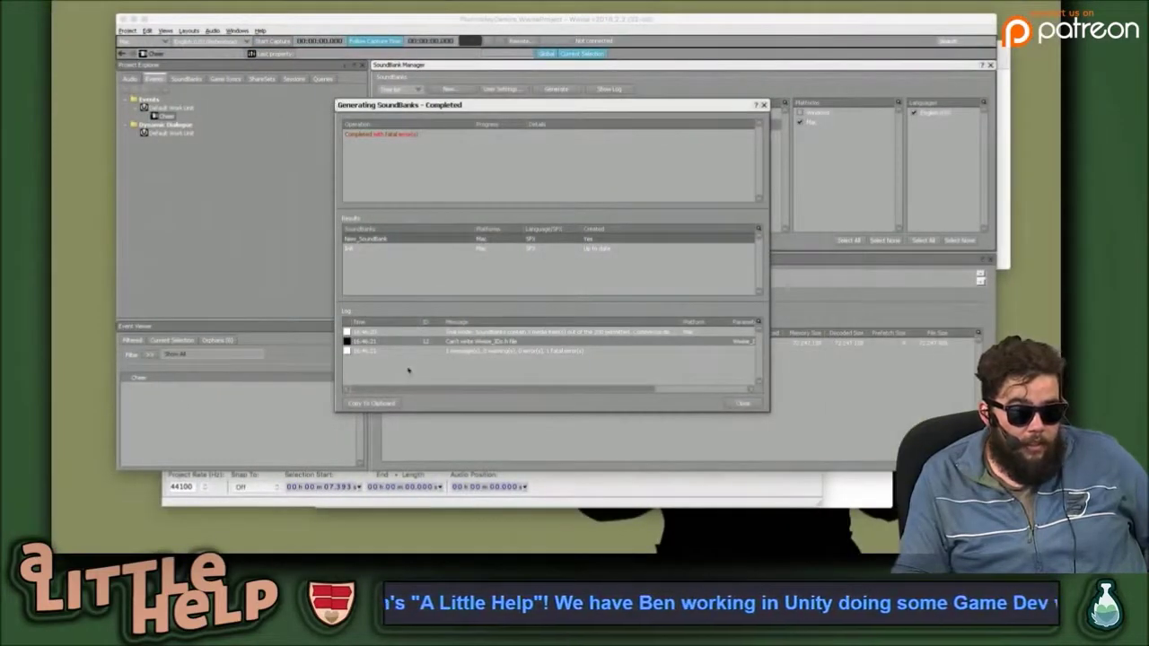
Close the generation report and drag New_SoundBank from Cool_WorkUnit onto the SoundBanks Default Work Unit.
{"action": "left_click", "coordinate": [743, 404]}
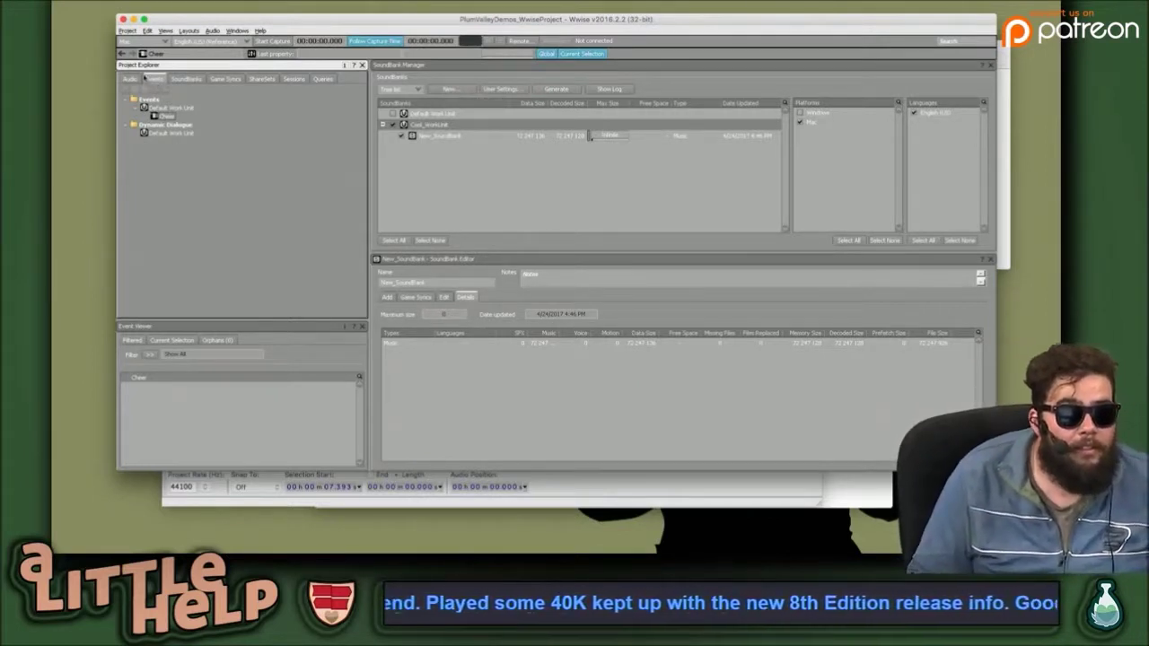
{"action": "left_click", "coordinate": [142, 78]}
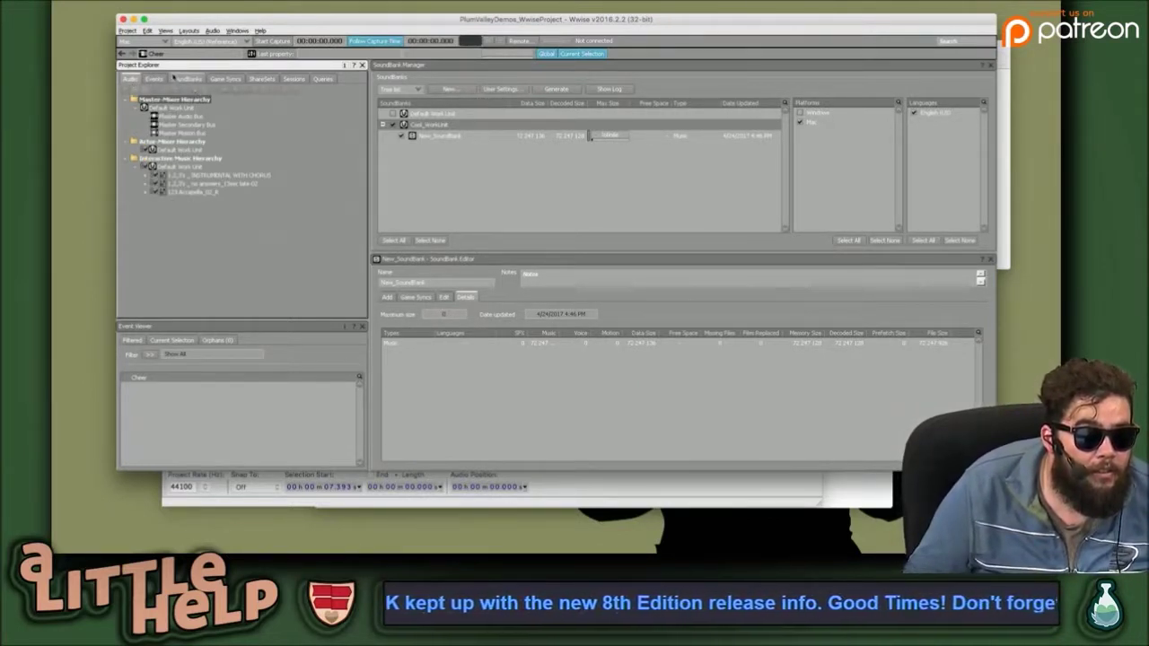
{"action": "left_click", "coordinate": [182, 79]}
{"action": "left_click", "coordinate": [175, 108]}
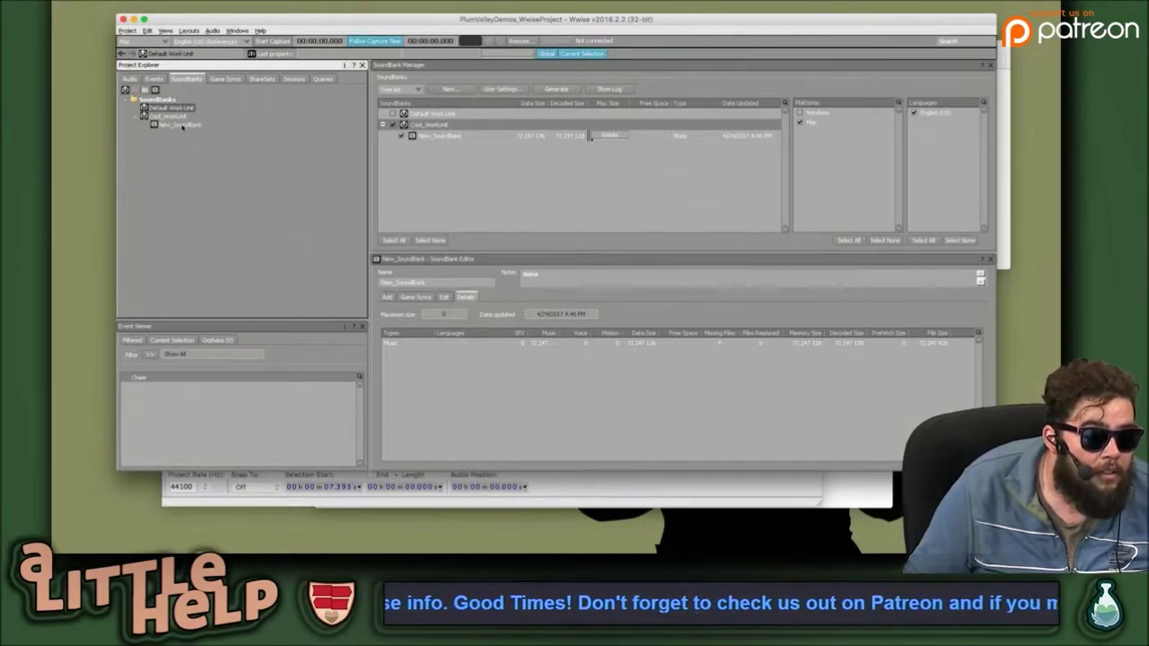
{"action": "left_click", "coordinate": [162, 125]}
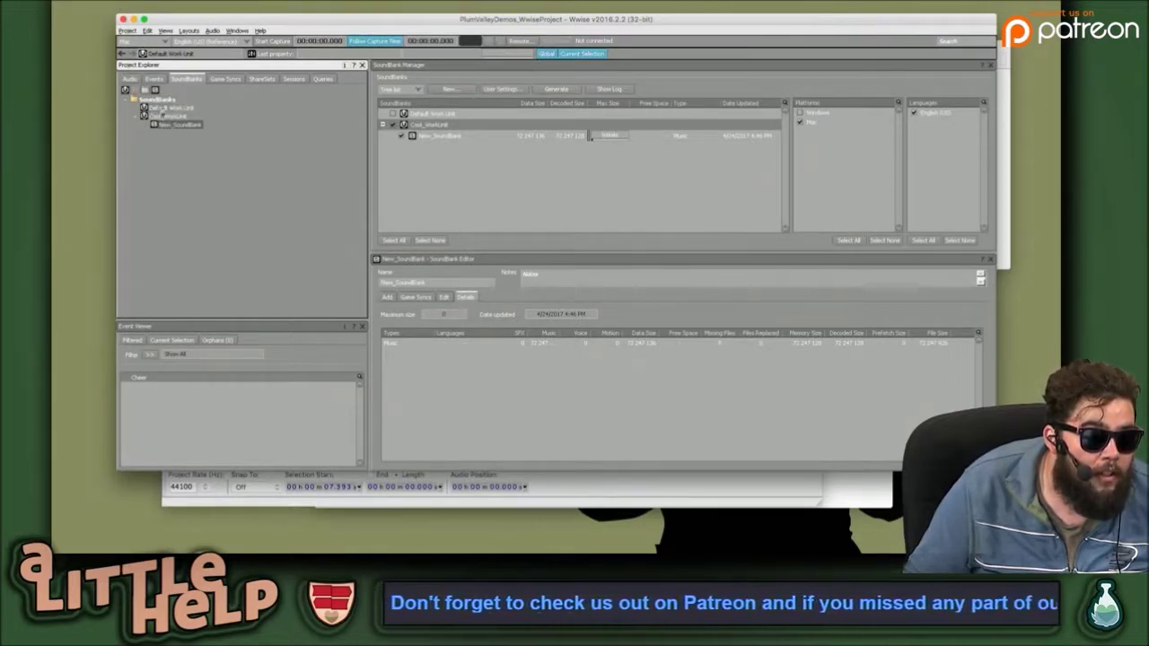
{"action": "left_click_drag", "start_coordinate": [162, 125], "coordinate": [157, 108]}
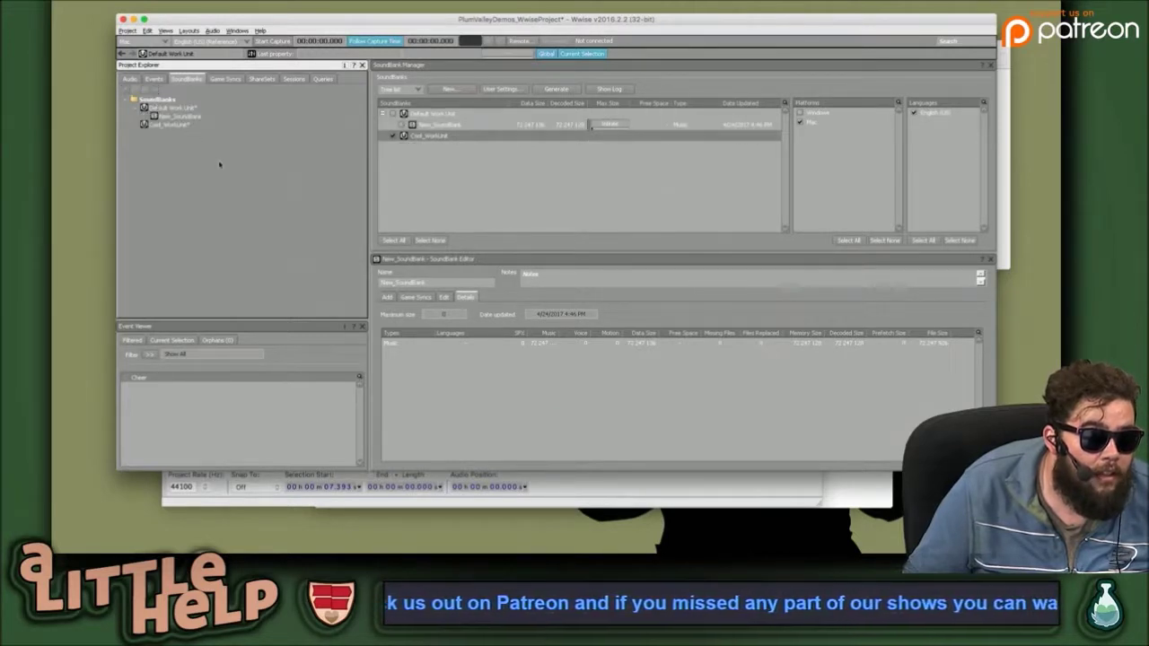
{"action": "left_click", "coordinate": [184, 118]}
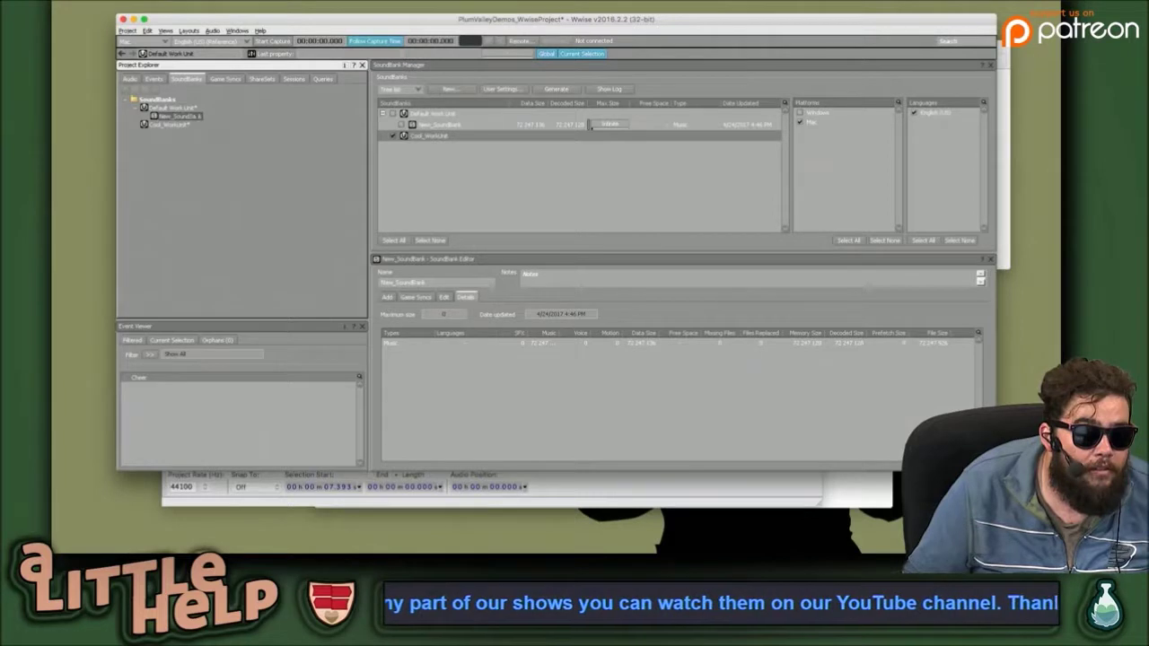
{"action": "left_click", "coordinate": [184, 109]}
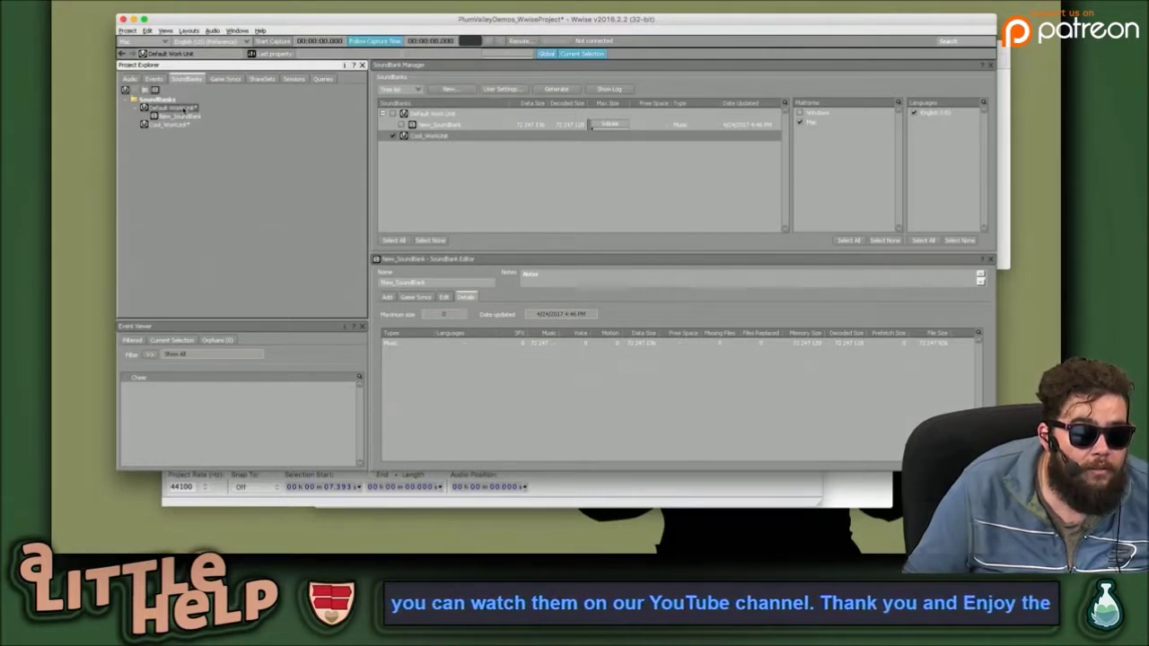
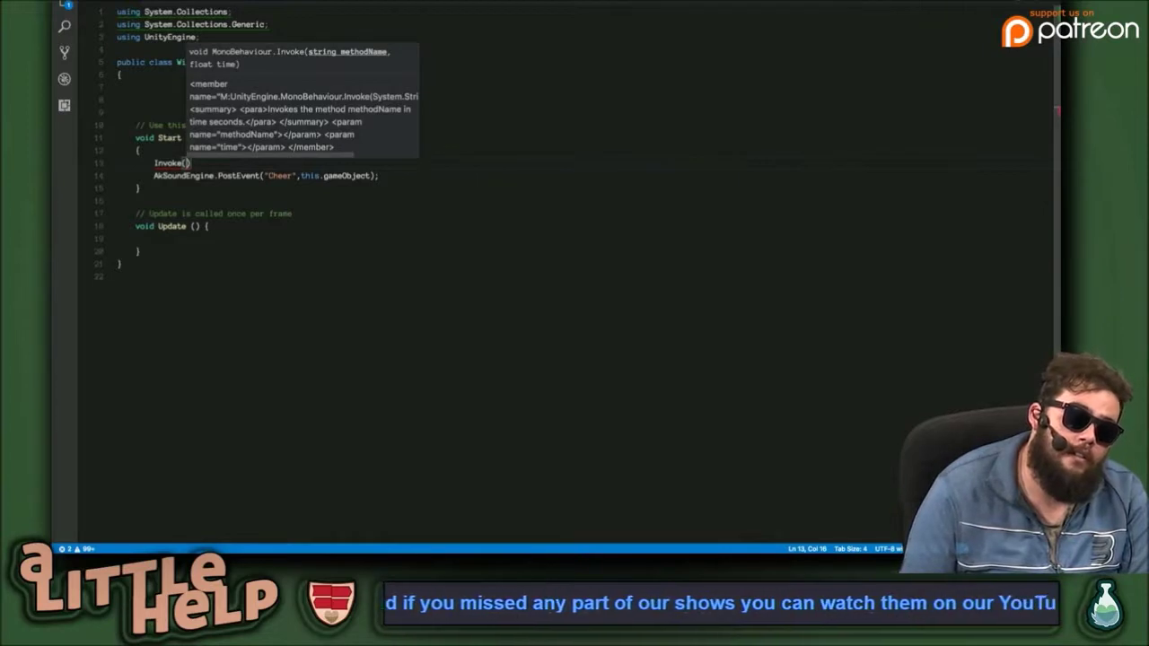
Add Invoke("playtest", 3f); to Start and cut the PostEvent line out of Start.
{"action": "type", "text": "\"playtest\""}
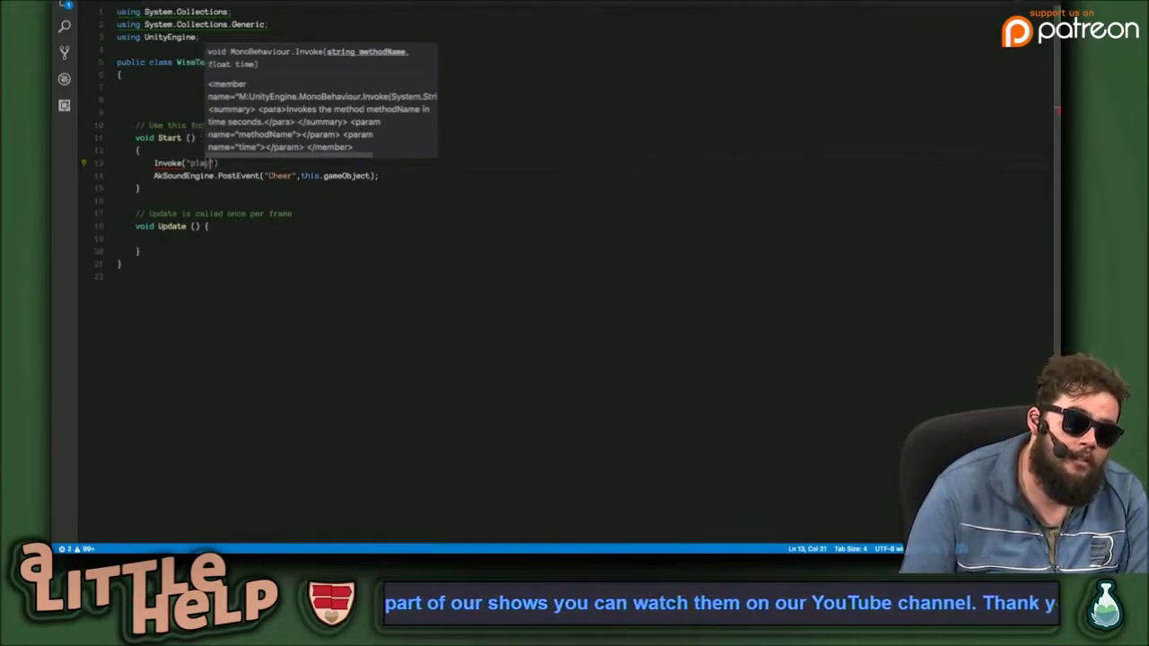
{"action": "type", "text": ", 3"}
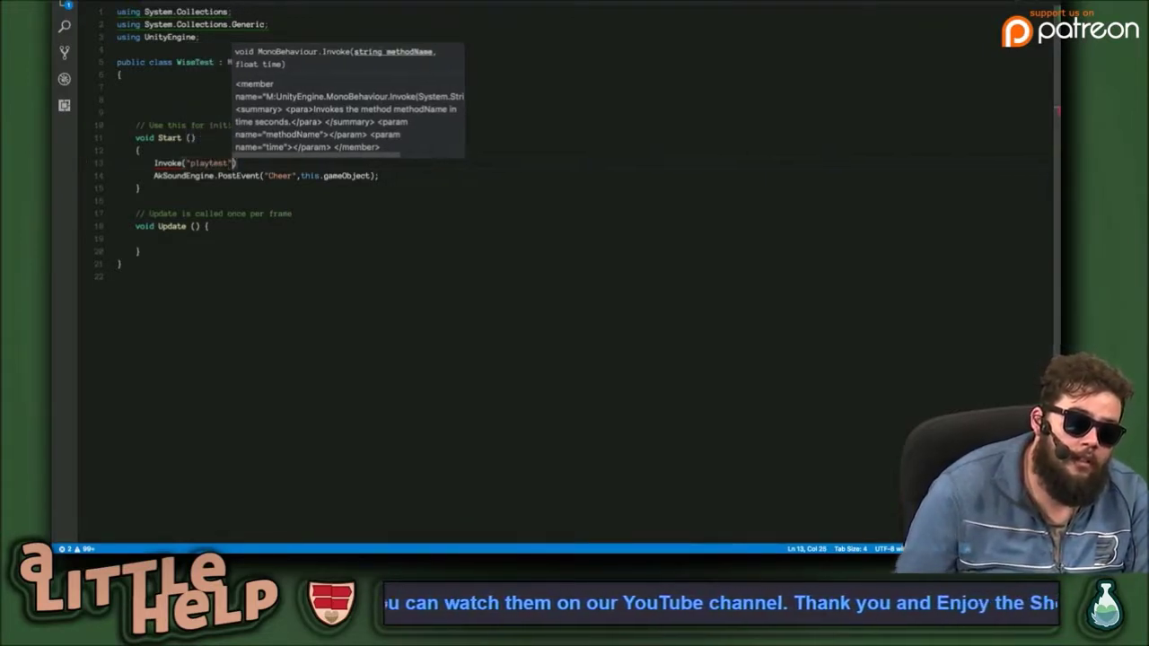
{"action": "key", "text": "Escape"}
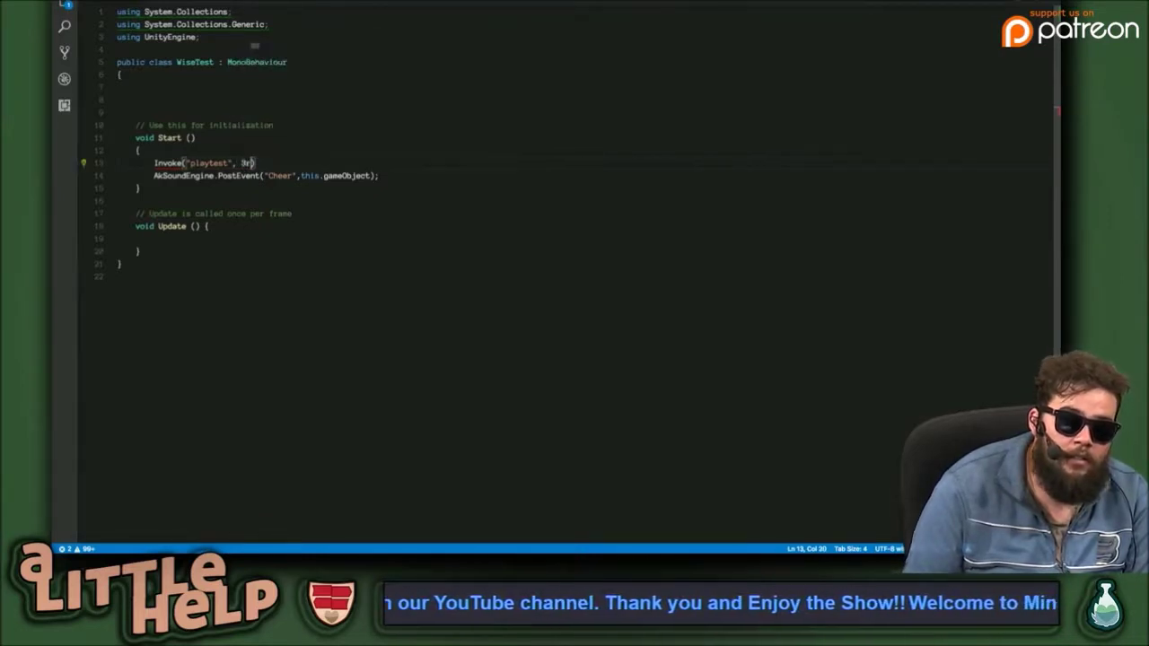
{"action": "type", "text": "f"}
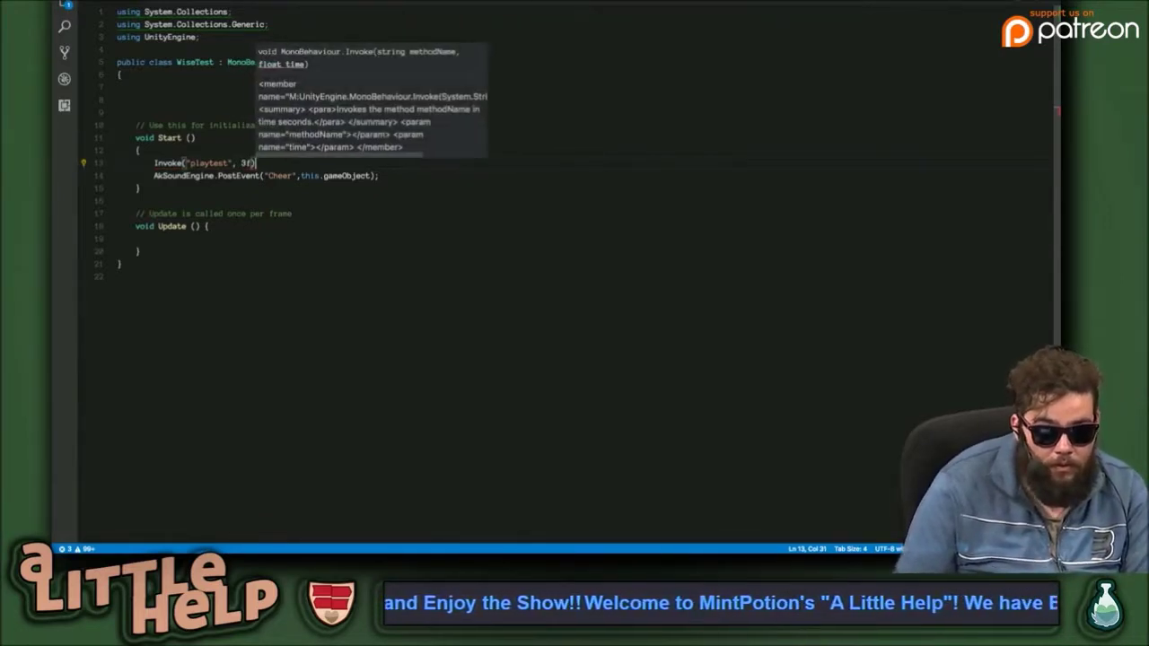
{"action": "key", "text": "End"}
{"action": "type", "text": ";"}
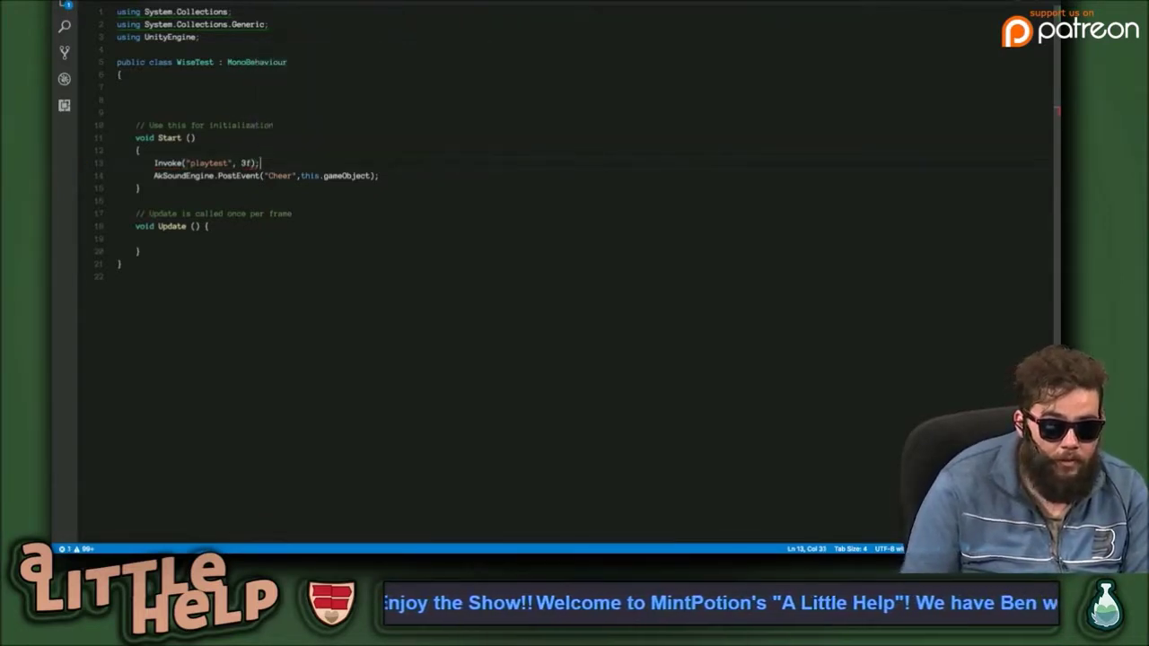
{"action": "left_click_drag", "start_coordinate": [386, 176], "coordinate": [99, 177]}
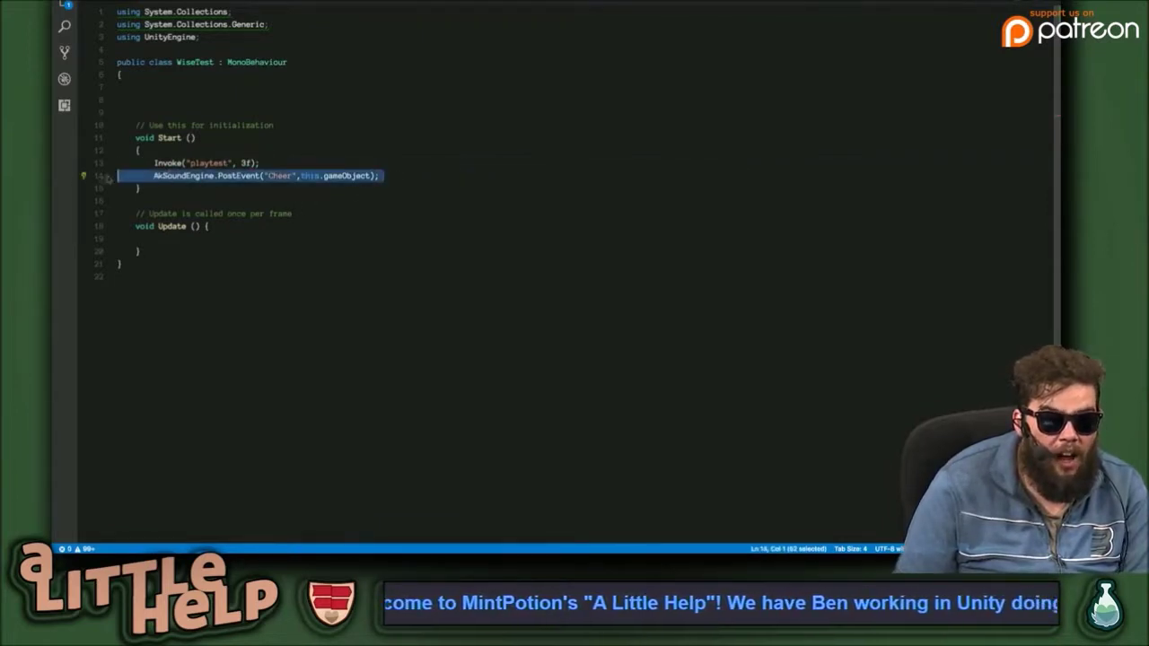
{"action": "key", "text": "ctrl+x"}
Create a void playtest() method below Start and paste the PostEvent Cheer call inside it.
{"action": "left_click", "coordinate": [203, 200]}
{"action": "key", "text": "Return"}
{"action": "key", "text": "Return"}
{"action": "key", "text": "Return"}
{"action": "key", "text": "Up"}
{"action": "key", "text": "Tab"}
{"action": "type", "text": "voi"}
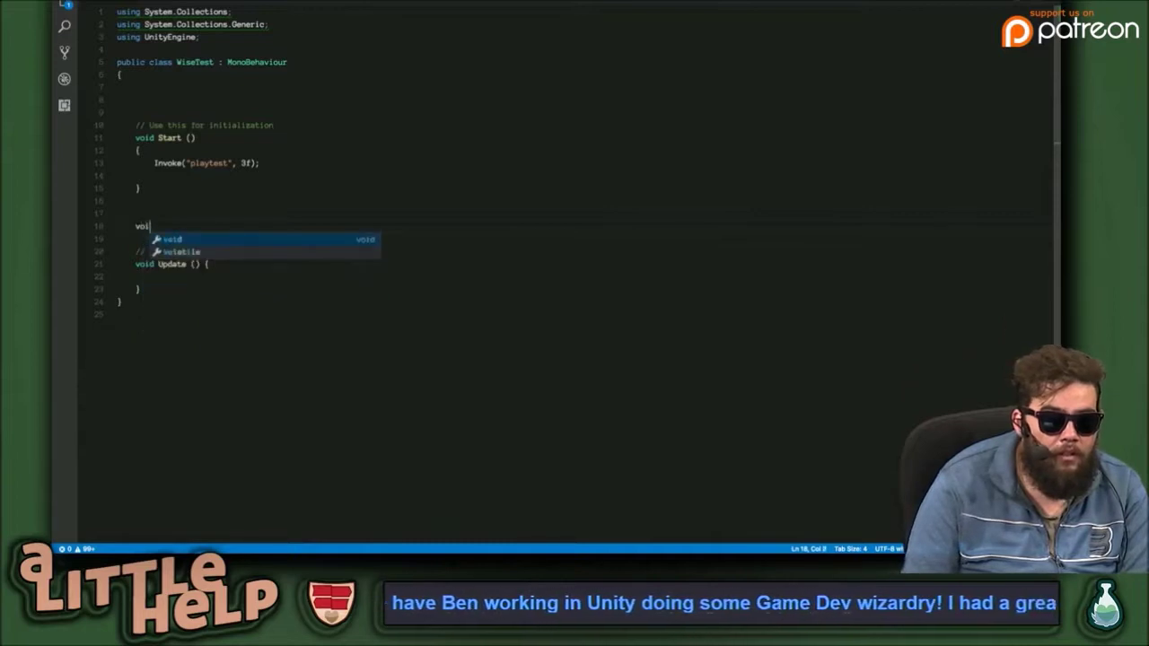
{"action": "type", "text": "d playest"}
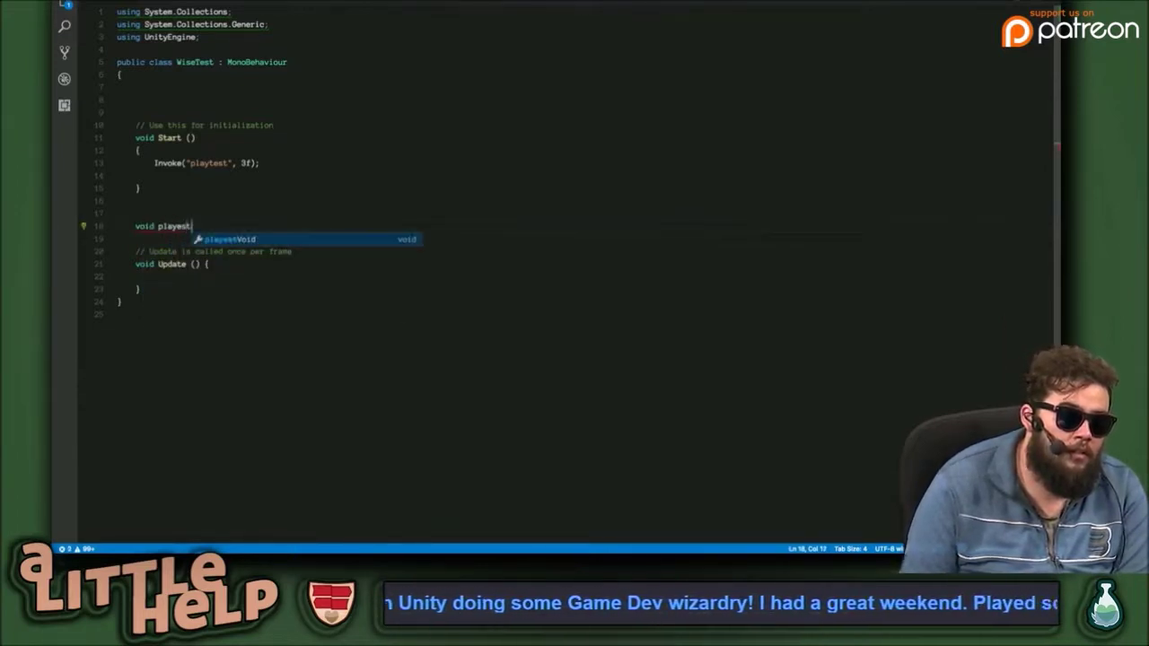
{"action": "key", "text": "BackSpace"}
{"action": "key", "text": "BackSpace"}
{"action": "key", "text": "BackSpace"}
{"action": "type", "text": "test()"}
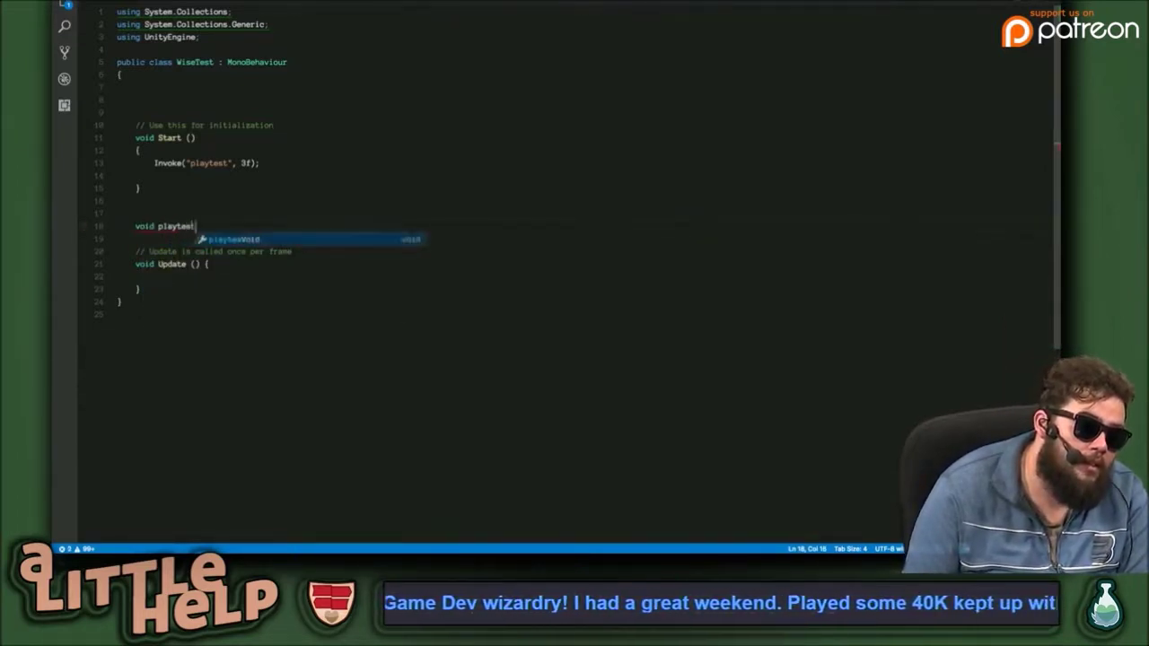
{"action": "key", "text": "Return"}
{"action": "type", "text": "{"}
{"action": "key", "text": "Return"}
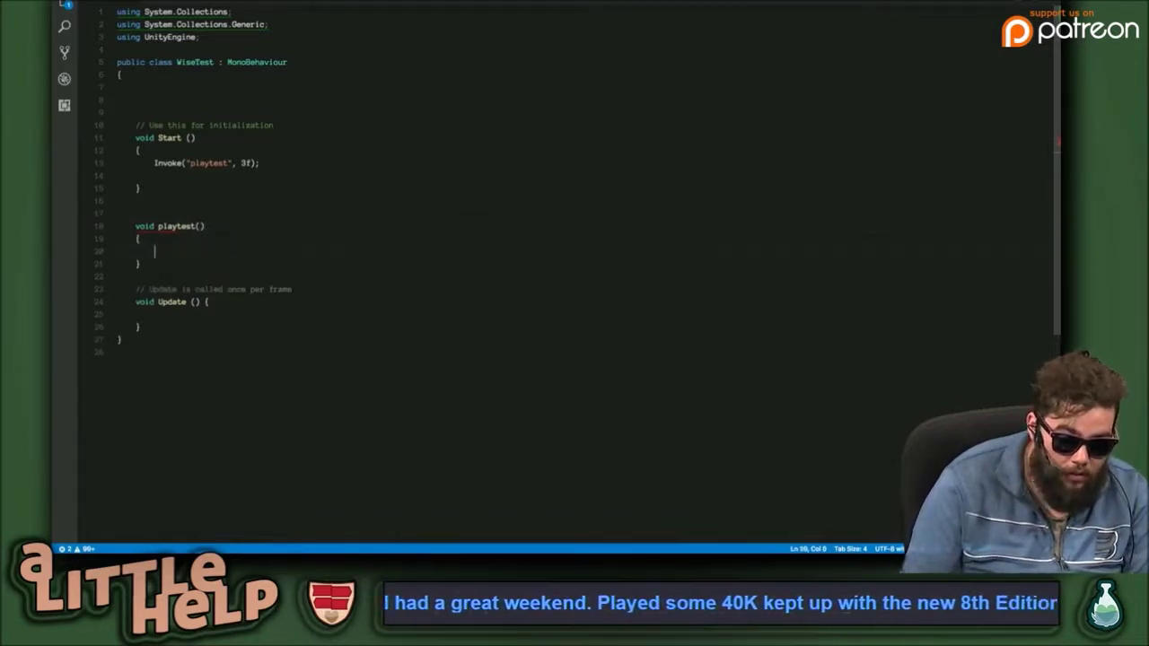
{"action": "key", "text": "ctrl+v"}
Fix the PostEvent indentation and add print("testing!!!\n"); above it in playtest.
{"action": "left_click", "coordinate": [184, 248]}
{"action": "key", "text": "BackSpace"}
{"action": "key", "text": "BackSpace"}
{"action": "left_click", "coordinate": [372, 199]}
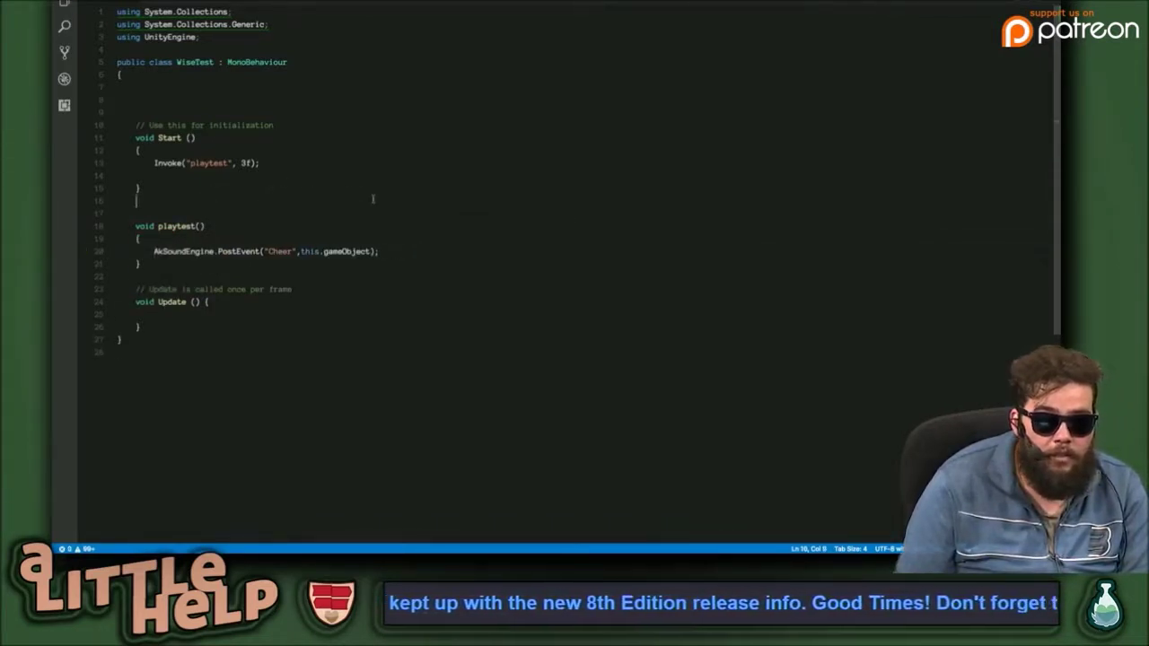
{"action": "left_click", "coordinate": [141, 239]}
{"action": "key", "text": "Return"}
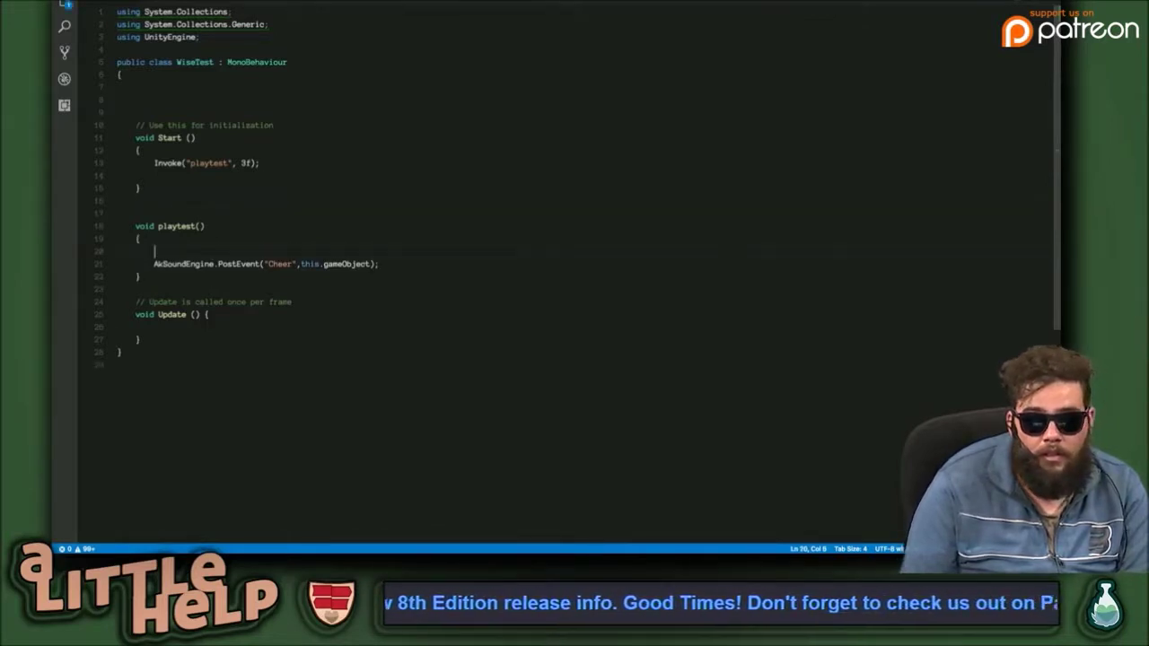
{"action": "type", "text": "prin"}
{"action": "type", "text": "t(\"testing"}
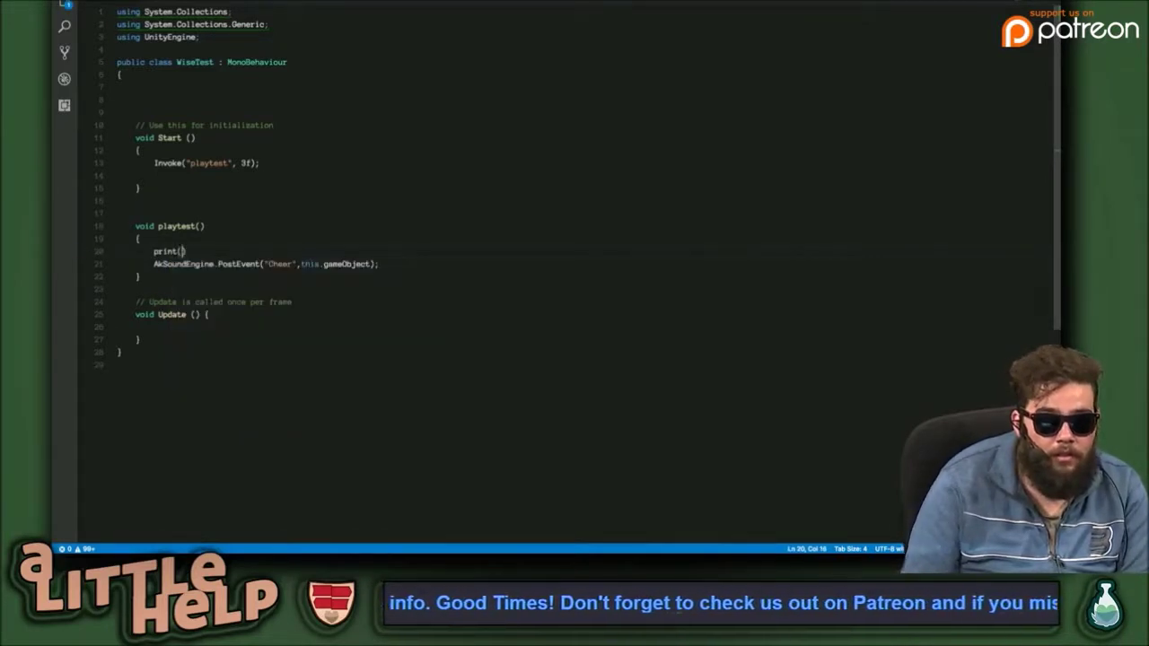
{"action": "type", "text": "!!!"}
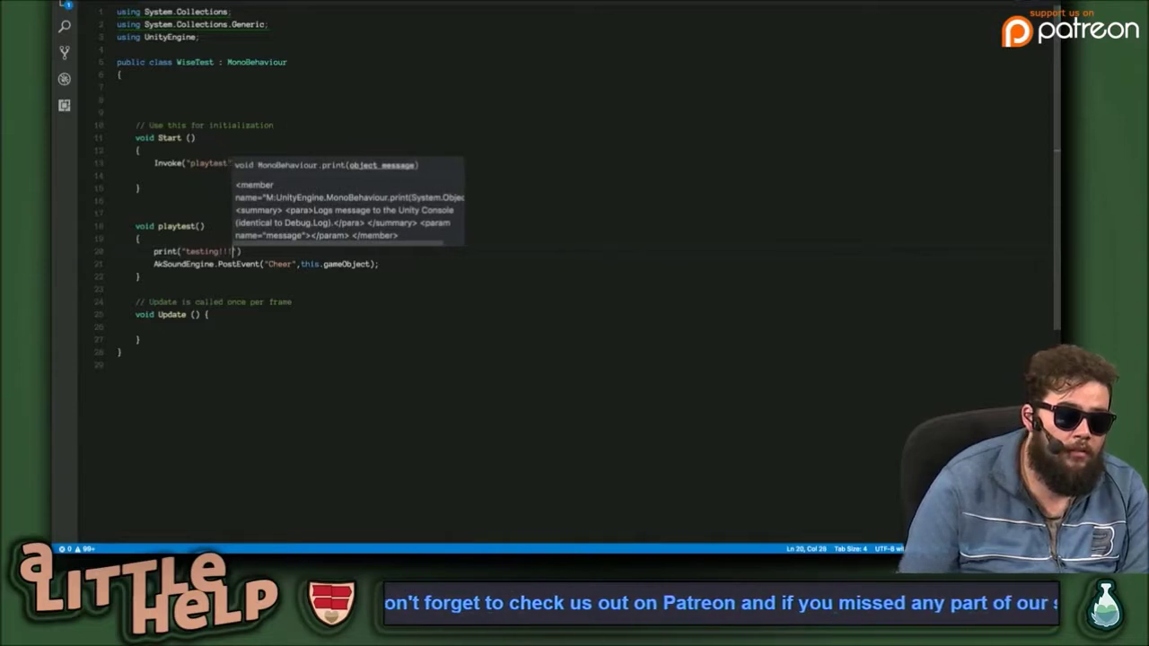
{"action": "type", "text": "\\n"}
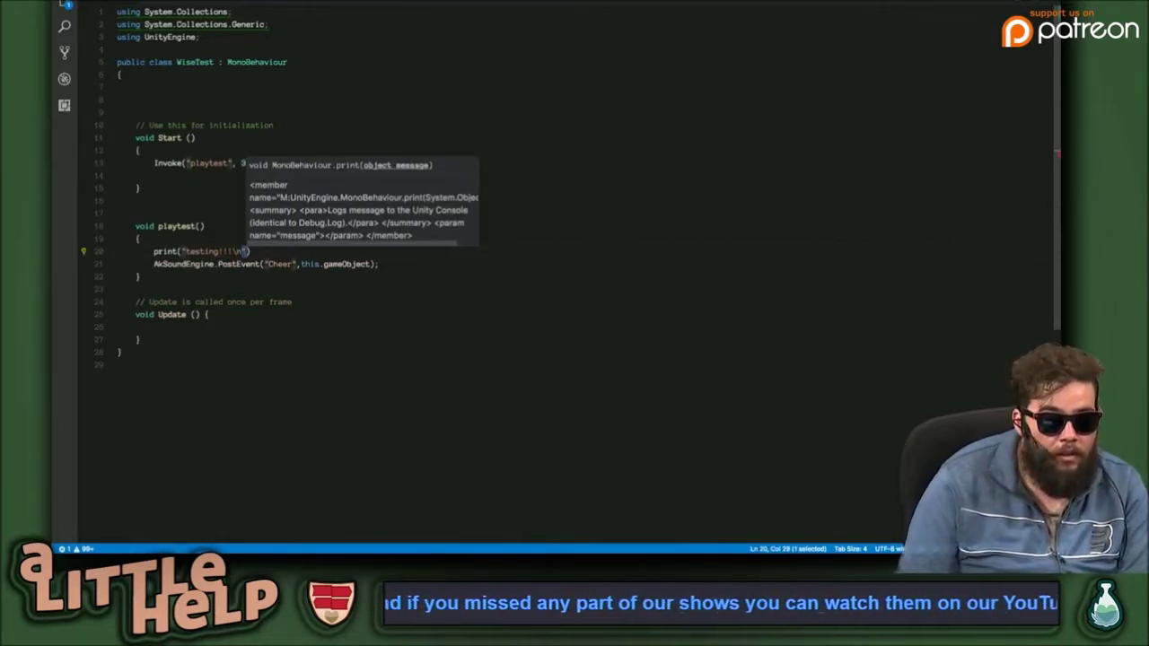
{"action": "type", "text": "\")"}
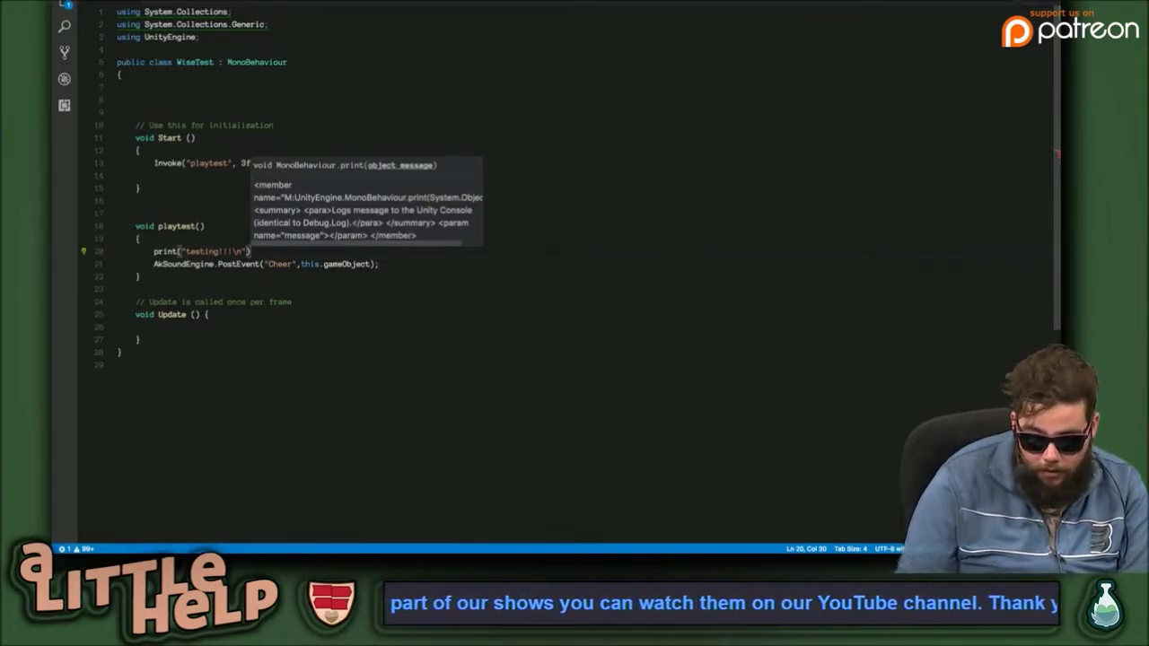
{"action": "type", "text": ";"}
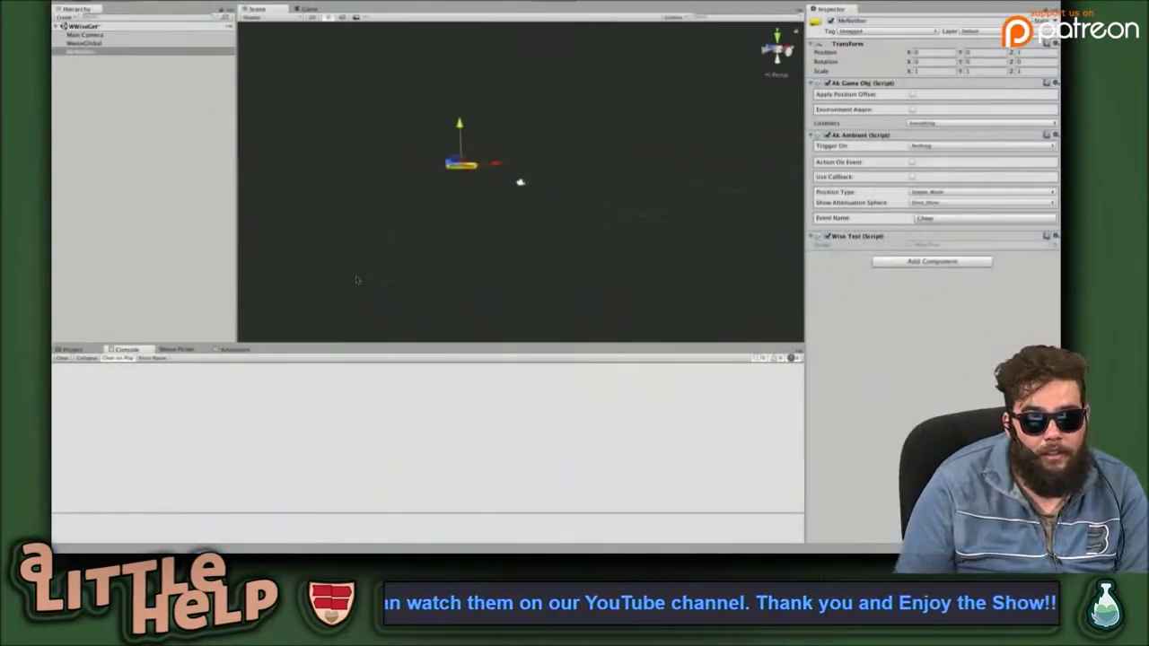
Play the scene in Unity, inspect the sound engine initialization message, then stop playing.
{"action": "left_click", "coordinate": [634, 239]}
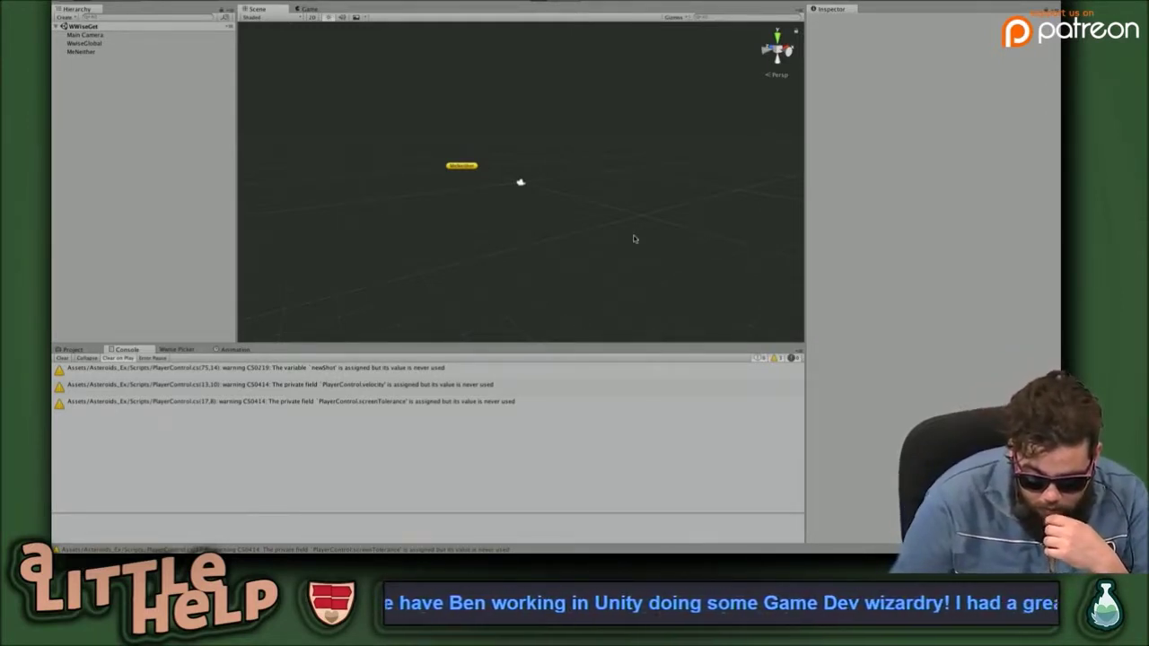
{"action": "key", "text": "ctrl+p"}
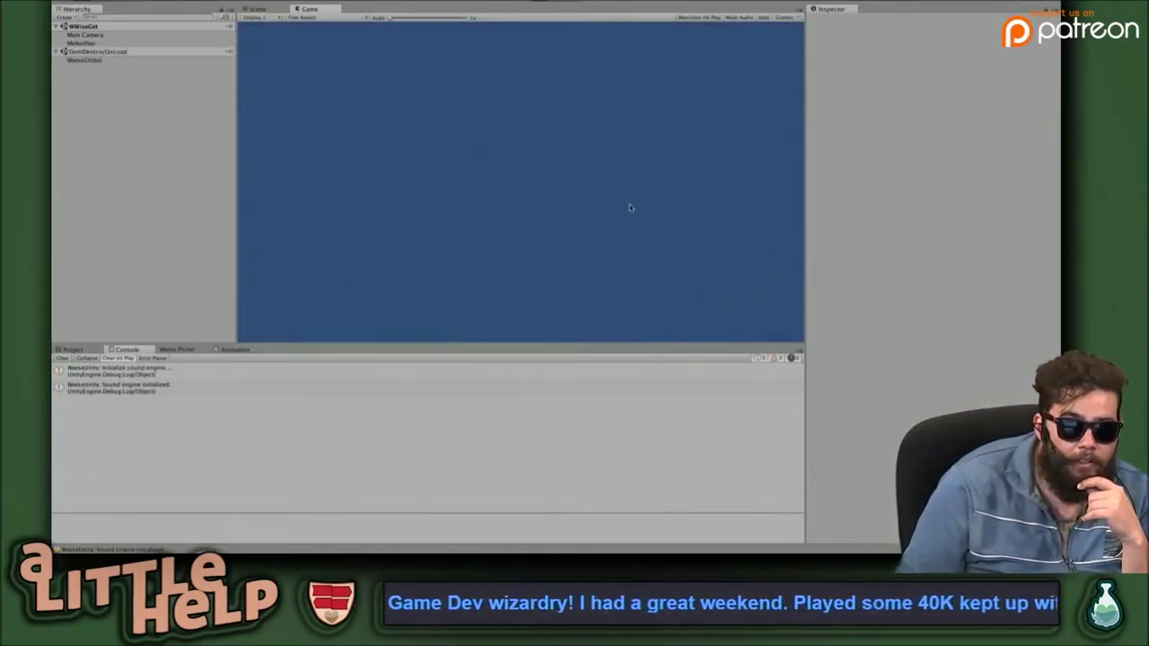
{"action": "left_click", "coordinate": [631, 207]}
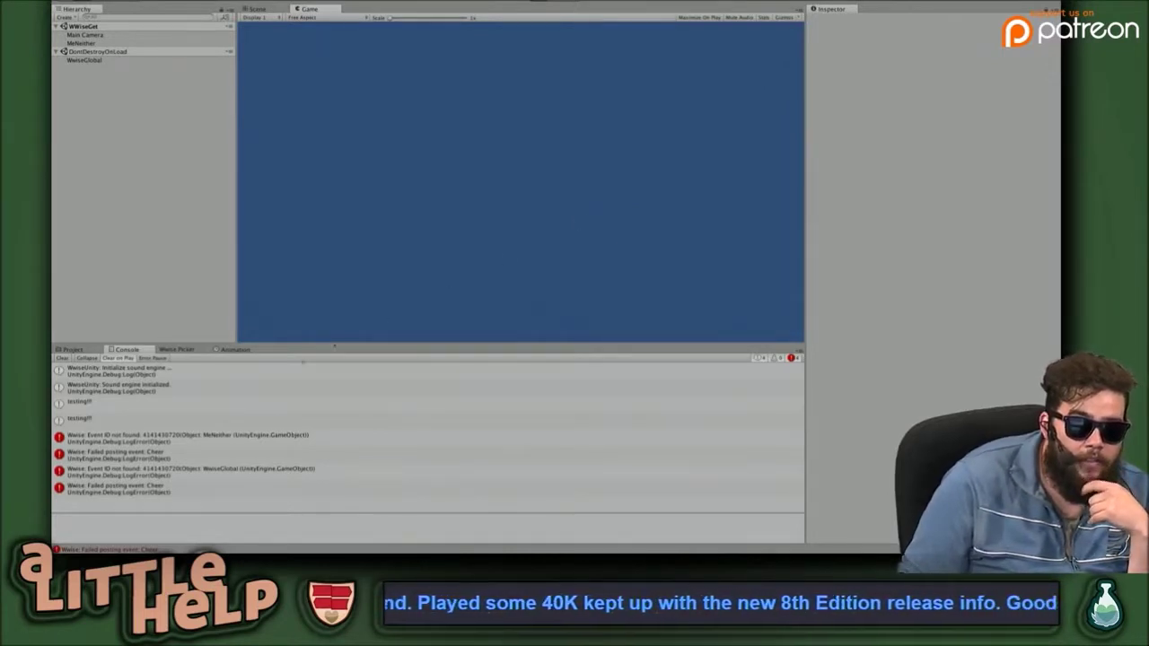
{"action": "left_click", "coordinate": [257, 393]}
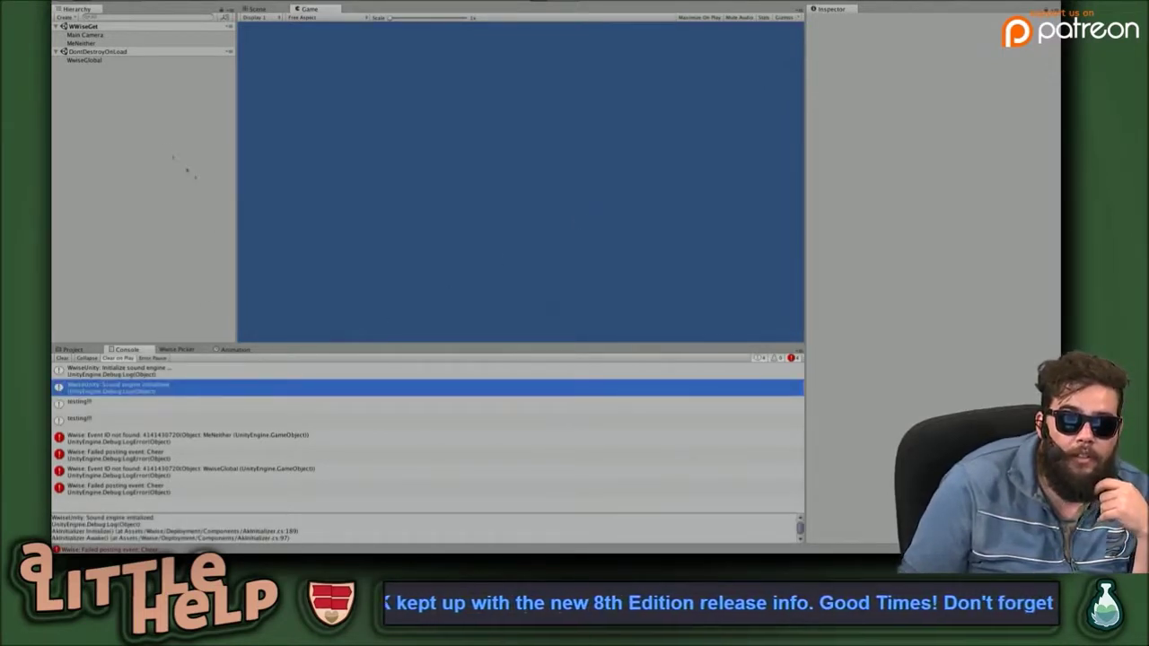
{"action": "left_click", "coordinate": [104, 44]}
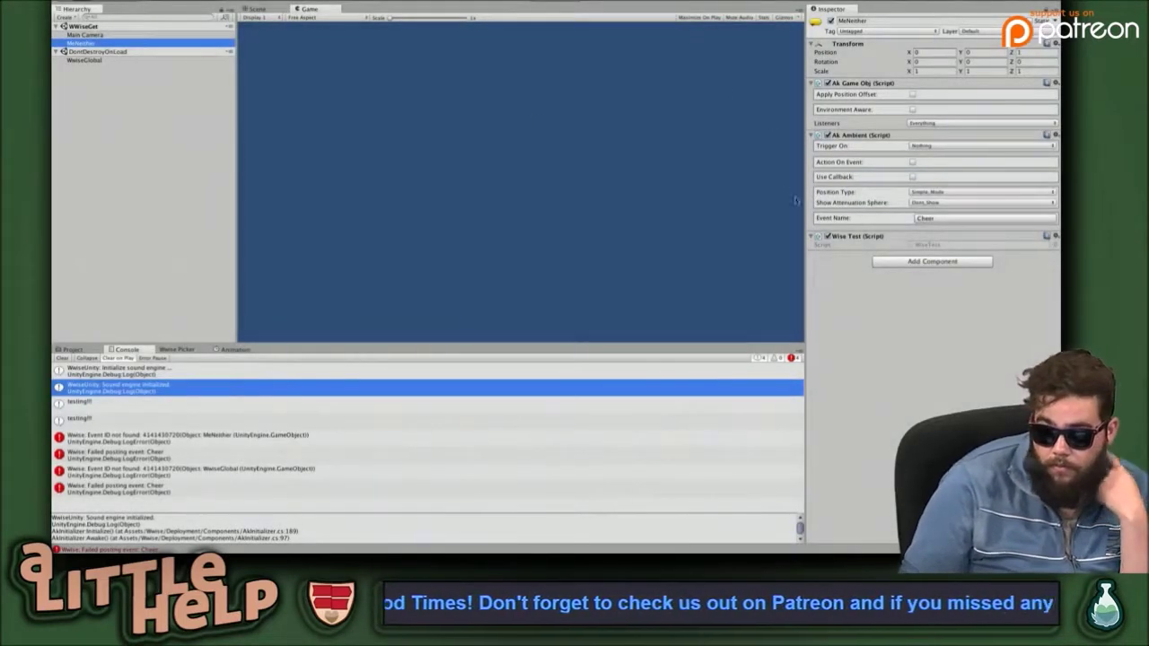
{"action": "key", "text": "super+p"}
Disable MeNeither's Ak Ambient and read the testing log and Cheer event-not-found error details.
{"action": "left_click", "coordinate": [827, 135]}
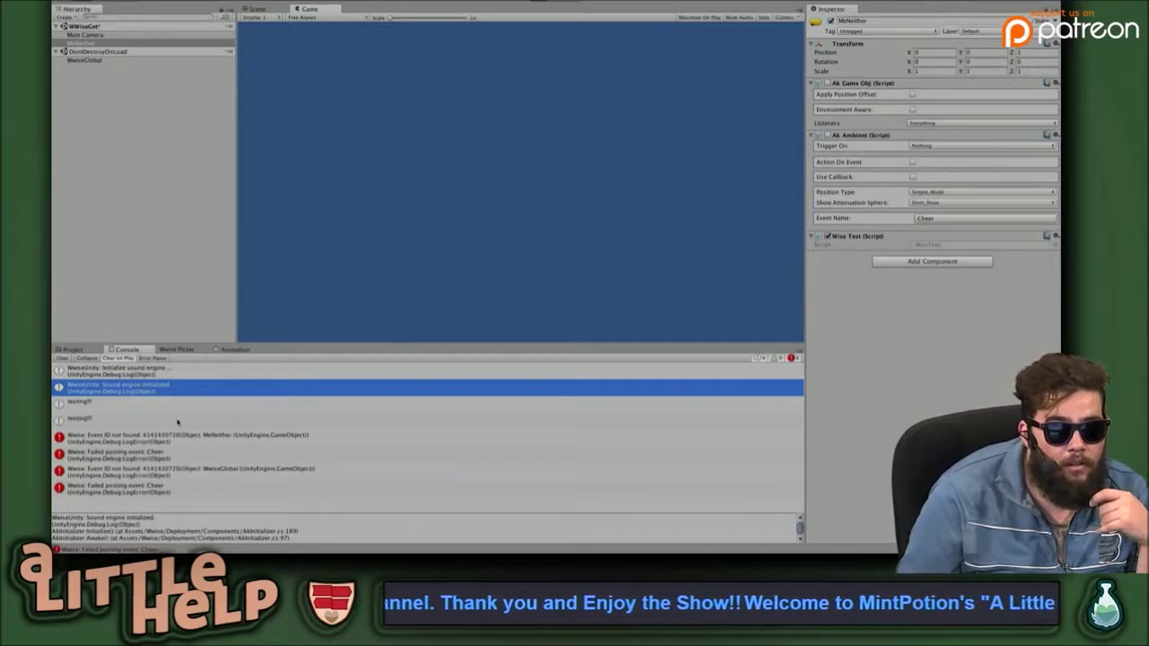
{"action": "left_click", "coordinate": [177, 420]}
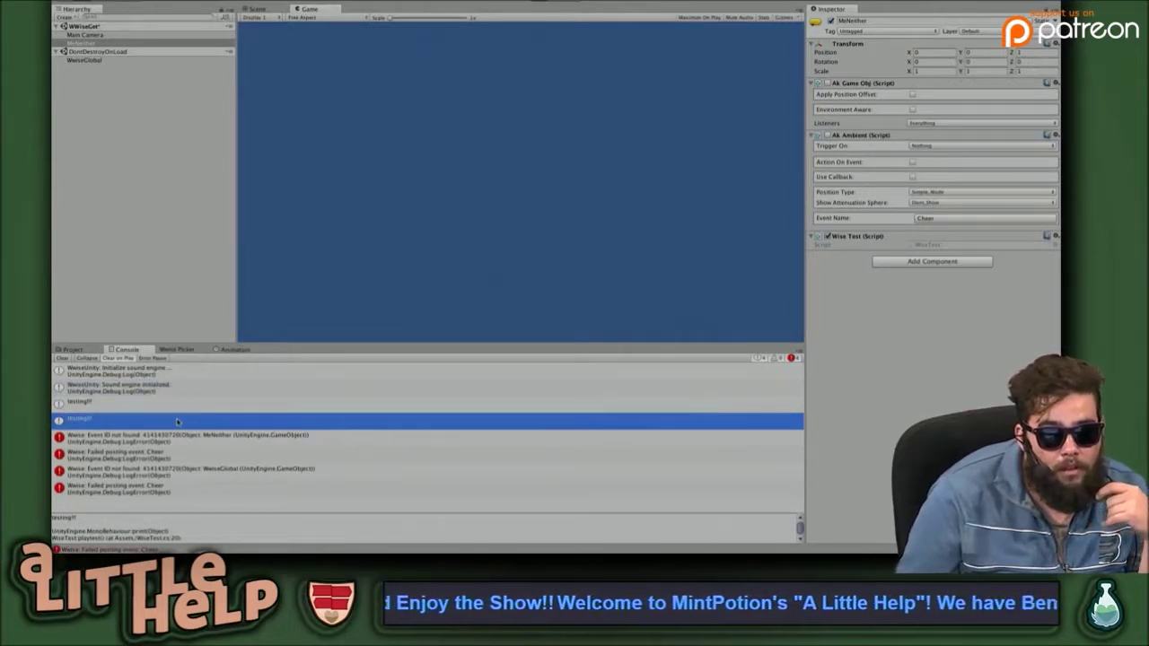
{"action": "left_click", "coordinate": [280, 437]}
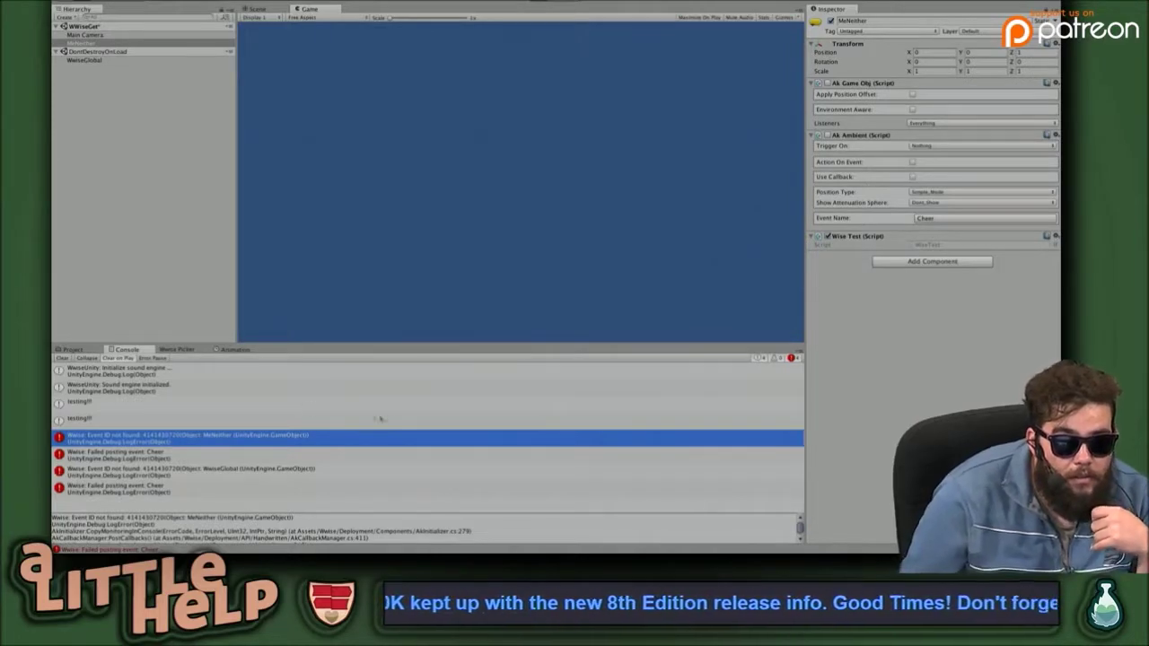
{"action": "key", "text": "super+Tab"}
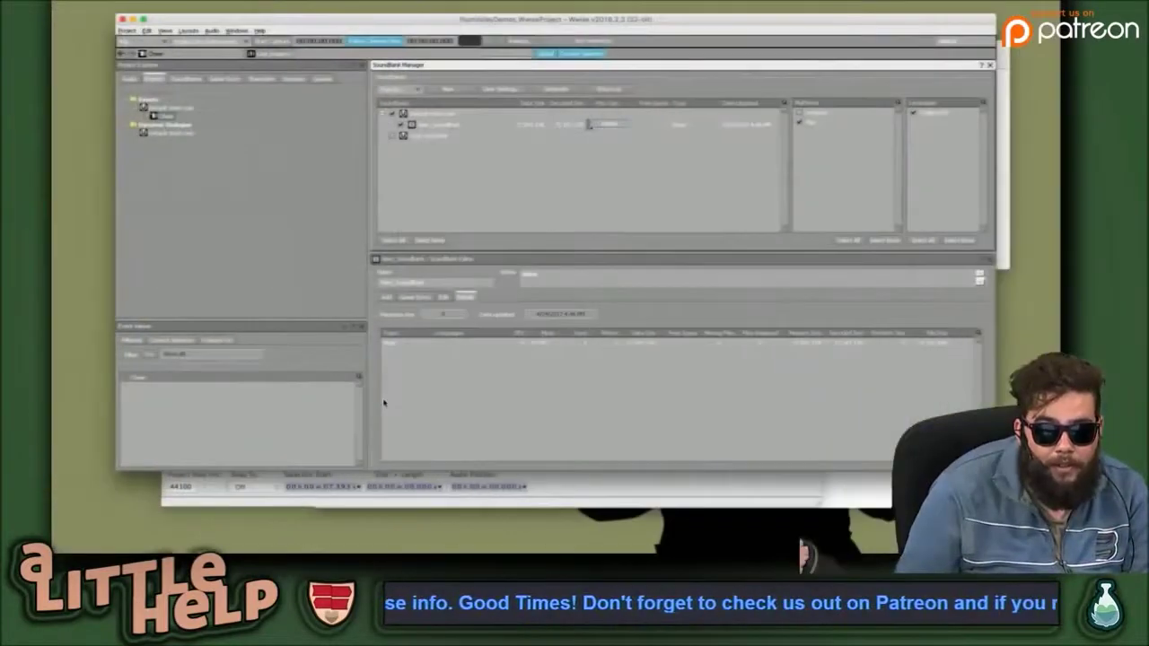
Select New_SoundBank in Wwise and review its inclusions, including the Cheer event.
{"action": "key", "text": "super+Tab"}
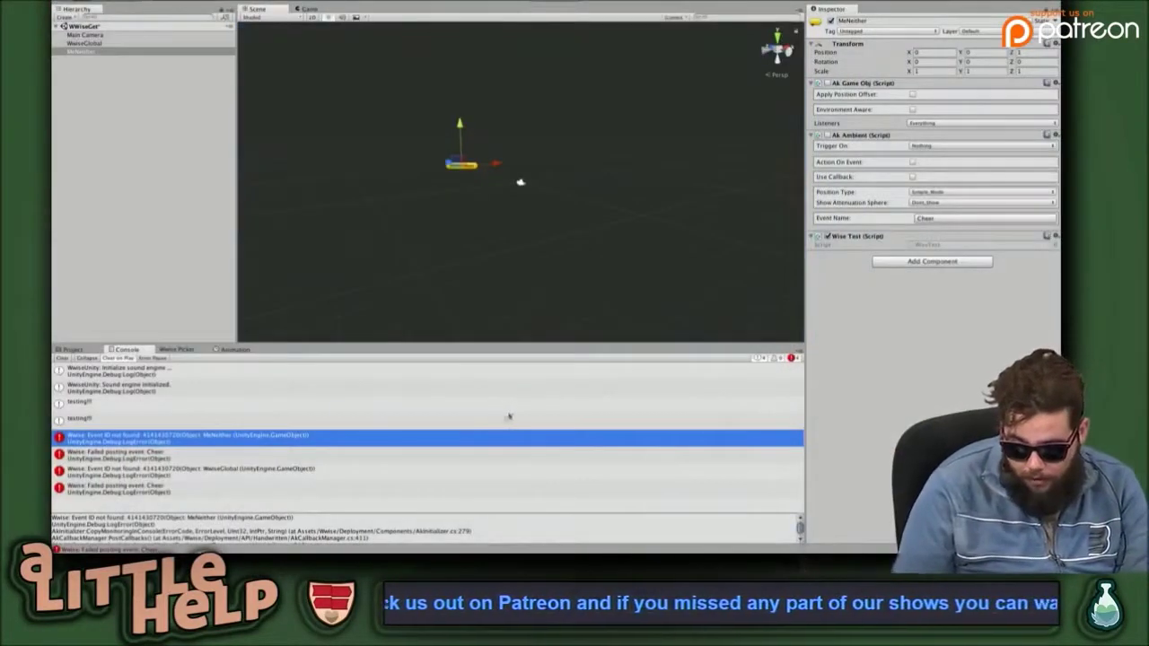
{"action": "key", "text": "super+Tab"}
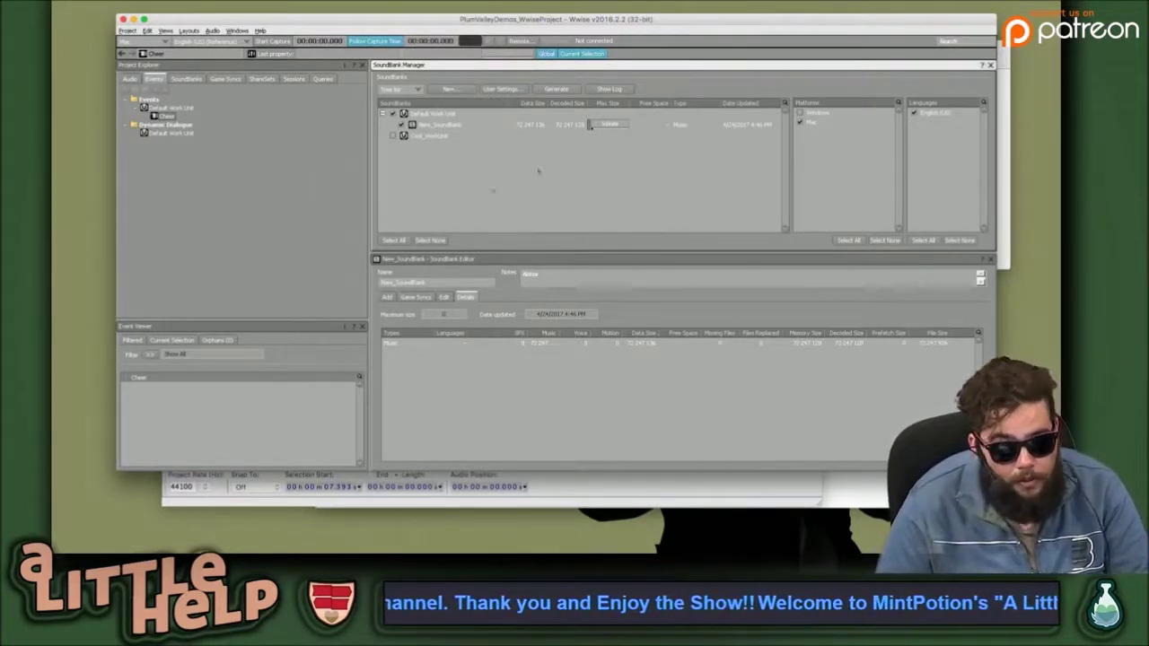
{"action": "left_click", "coordinate": [290, 193]}
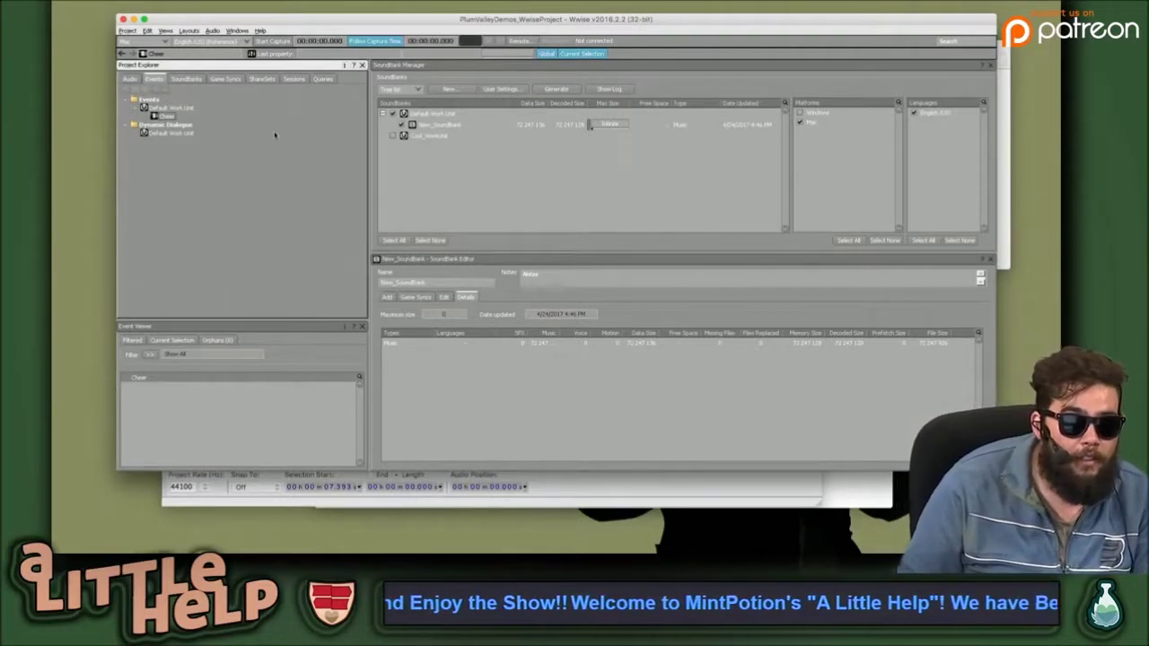
{"action": "left_click", "coordinate": [186, 79]}
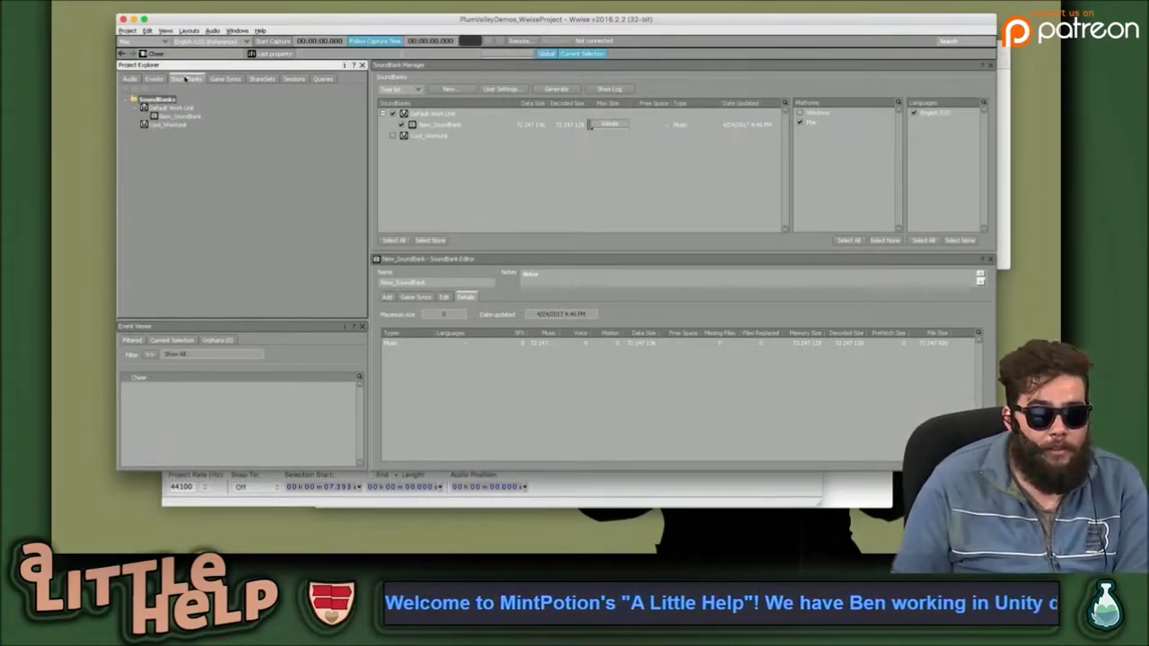
{"action": "left_click", "coordinate": [156, 79]}
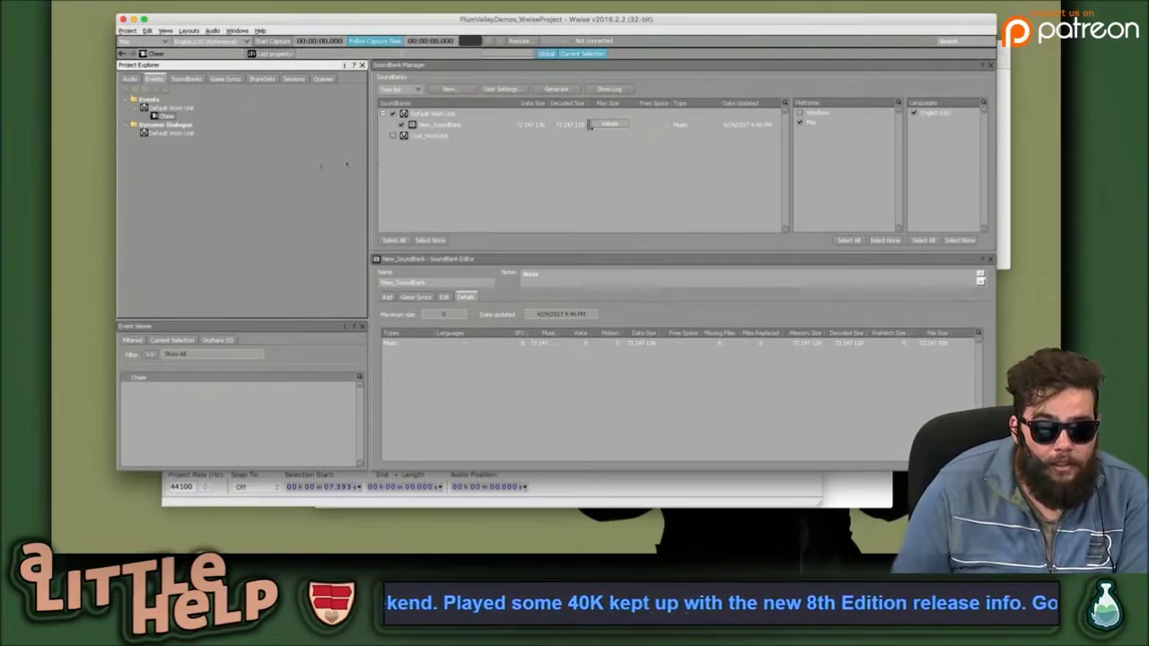
{"action": "left_click", "coordinate": [520, 126]}
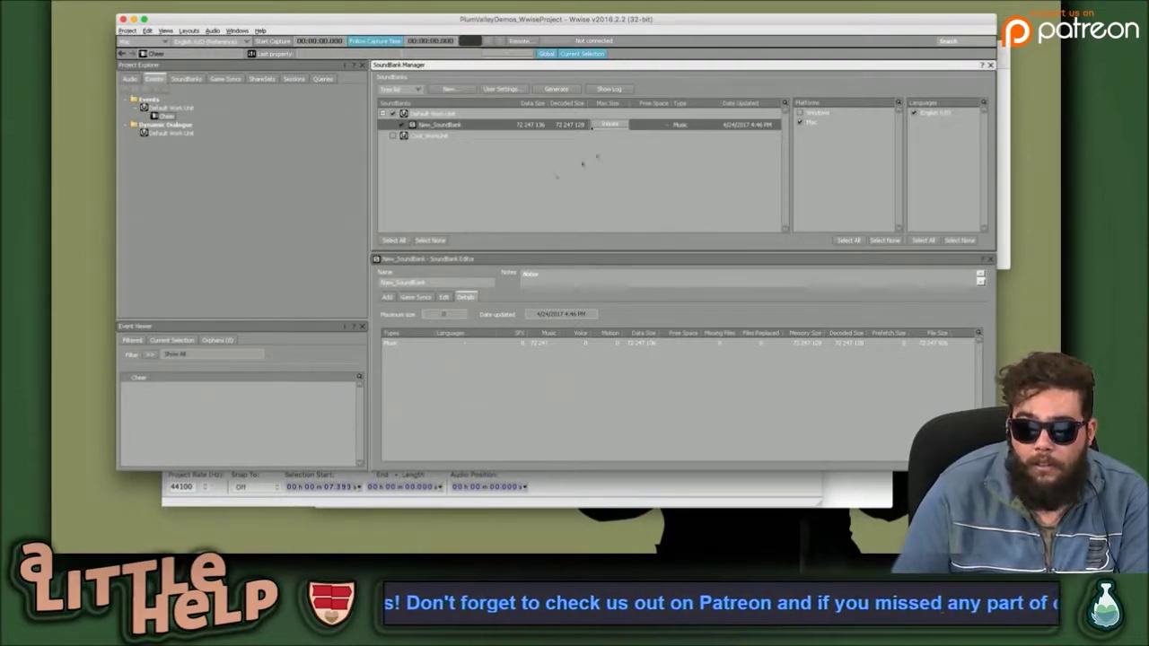
{"action": "left_click", "coordinate": [508, 343]}
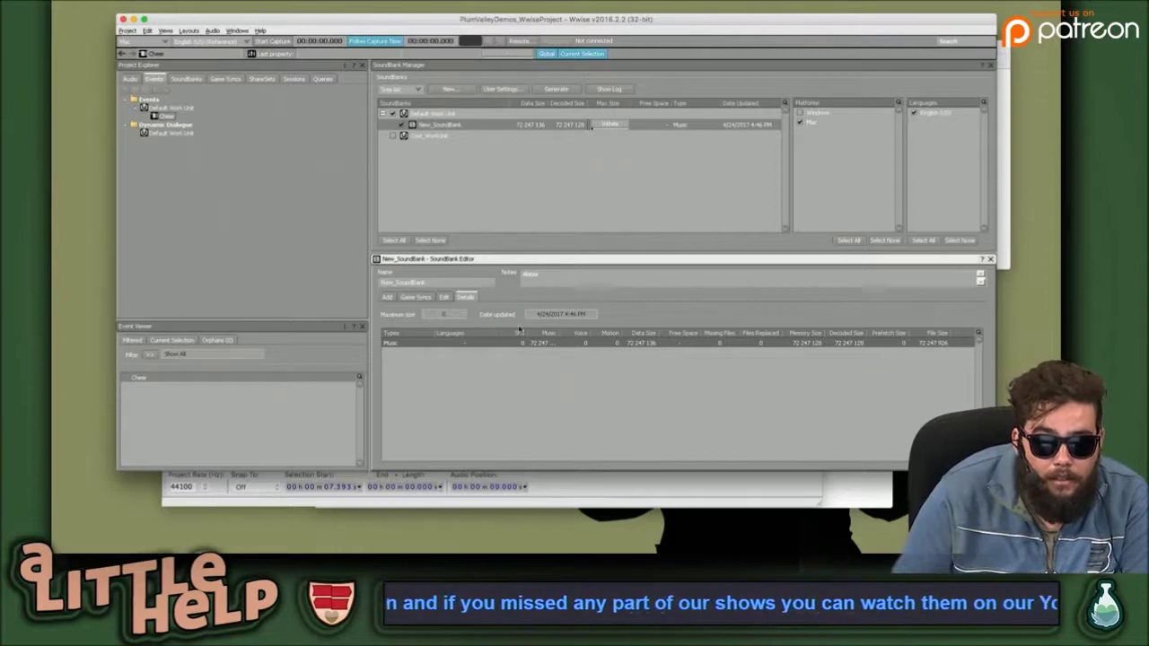
{"action": "left_click", "coordinate": [387, 297]}
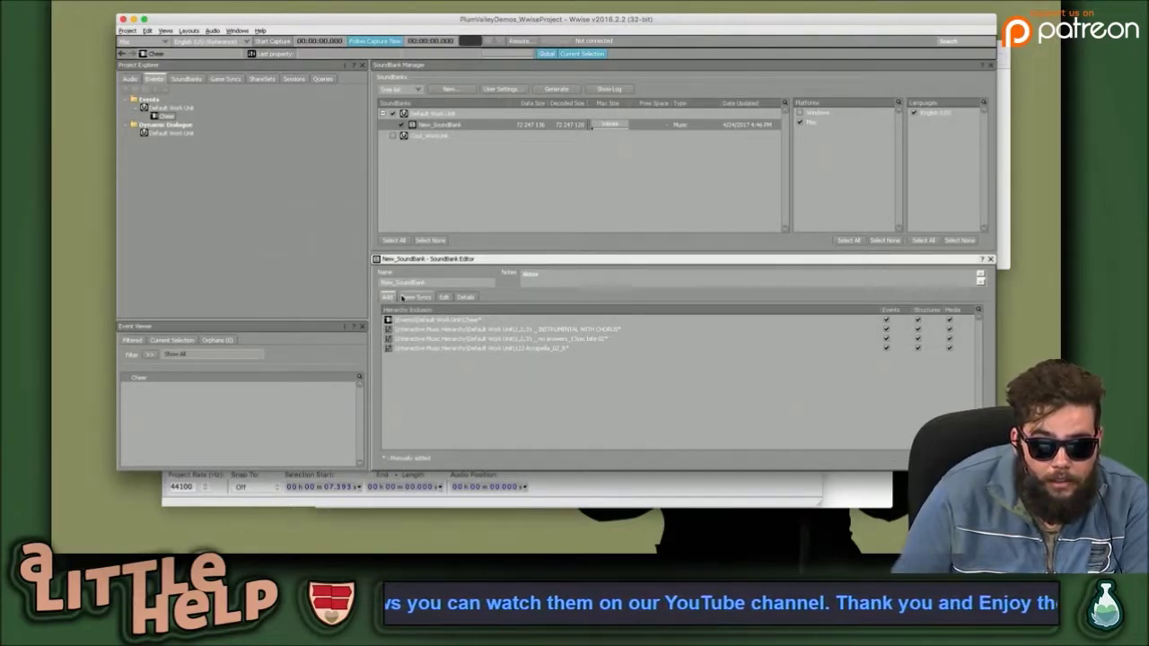
{"action": "left_click", "coordinate": [504, 330]}
{"action": "left_click", "coordinate": [479, 323]}
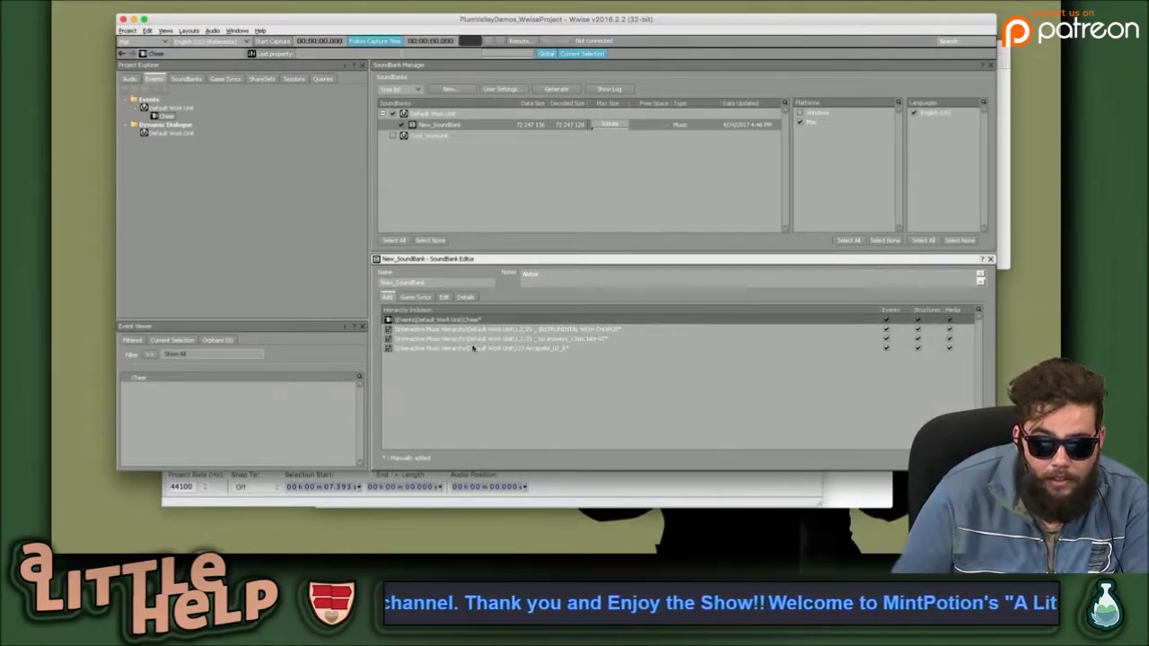
Drag Master Audio Bus into New_SoundBank's inclusions and generate the SoundBanks.
{"action": "left_click", "coordinate": [231, 192]}
{"action": "left_click", "coordinate": [130, 80]}
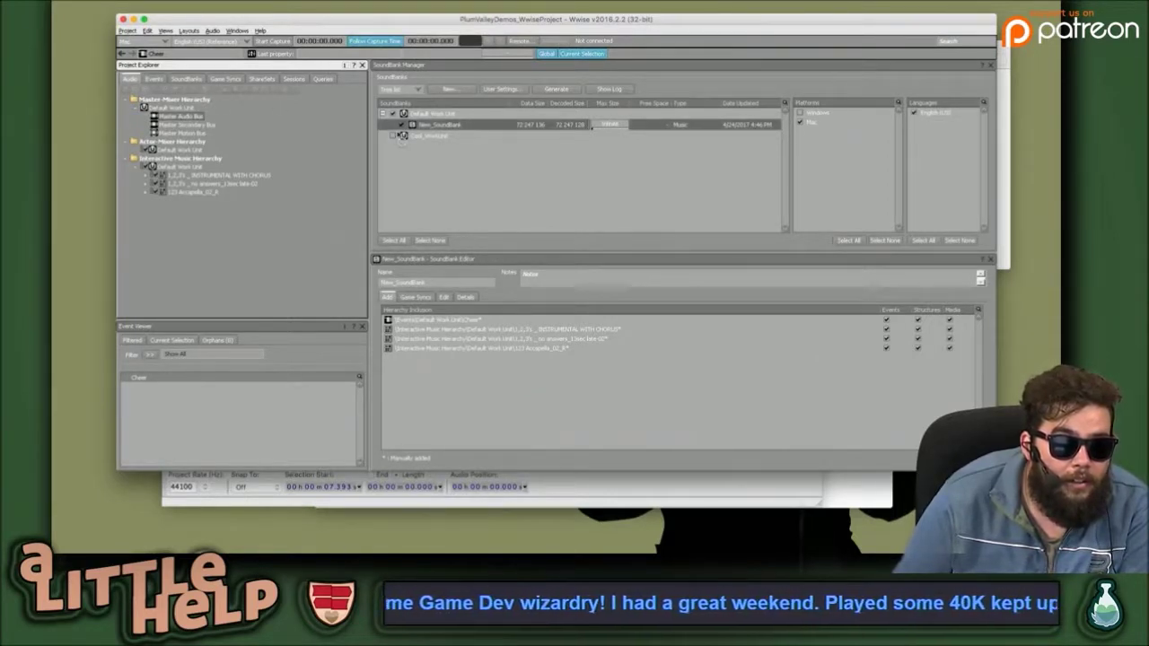
{"action": "left_click_drag", "start_coordinate": [466, 137], "coordinate": [451, 391]}
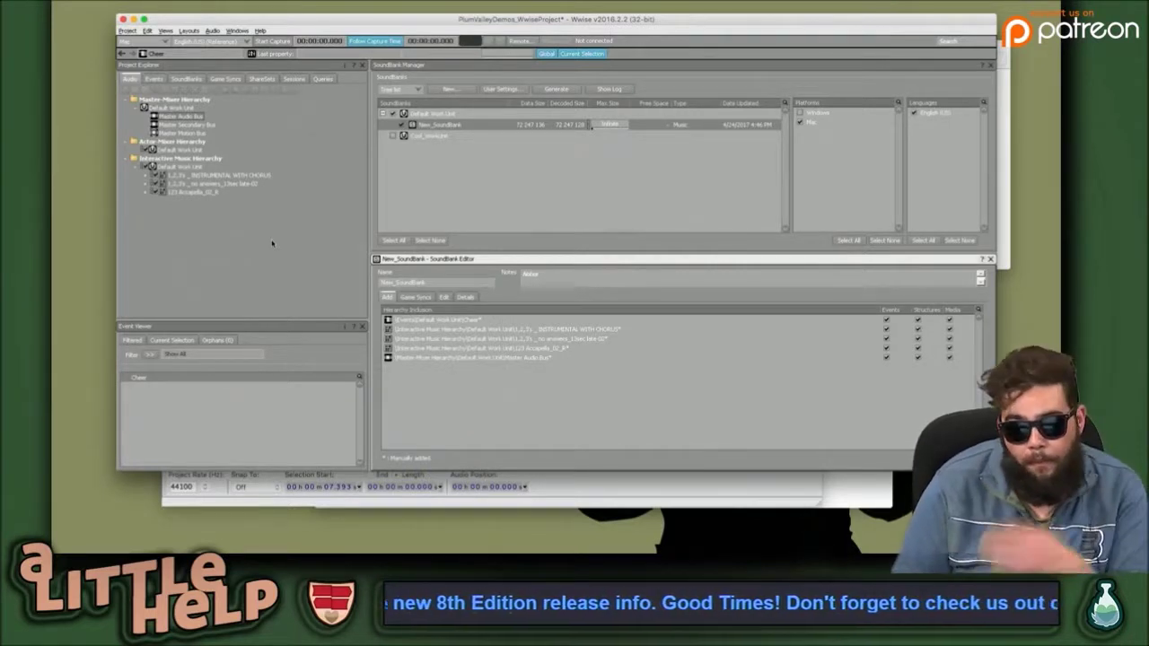
{"action": "left_click", "coordinate": [449, 115]}
{"action": "left_click", "coordinate": [555, 89]}
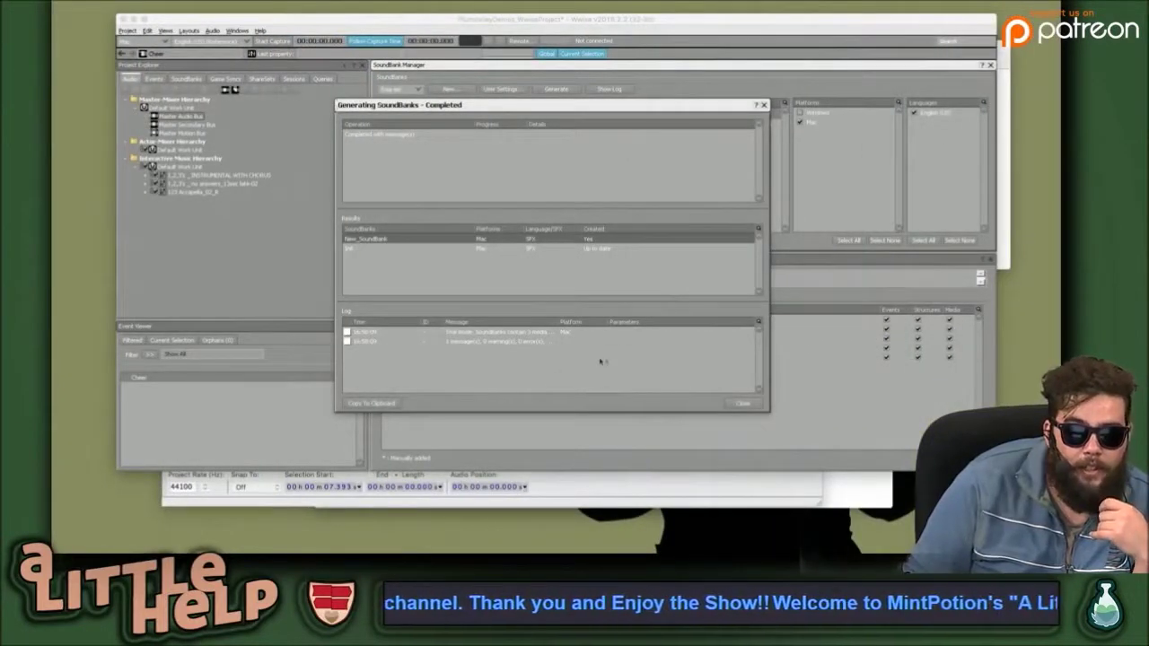
Close the SoundBank generation results, select Master Audio Bus, and cancel an accidental page save.
{"action": "left_click", "coordinate": [743, 403]}
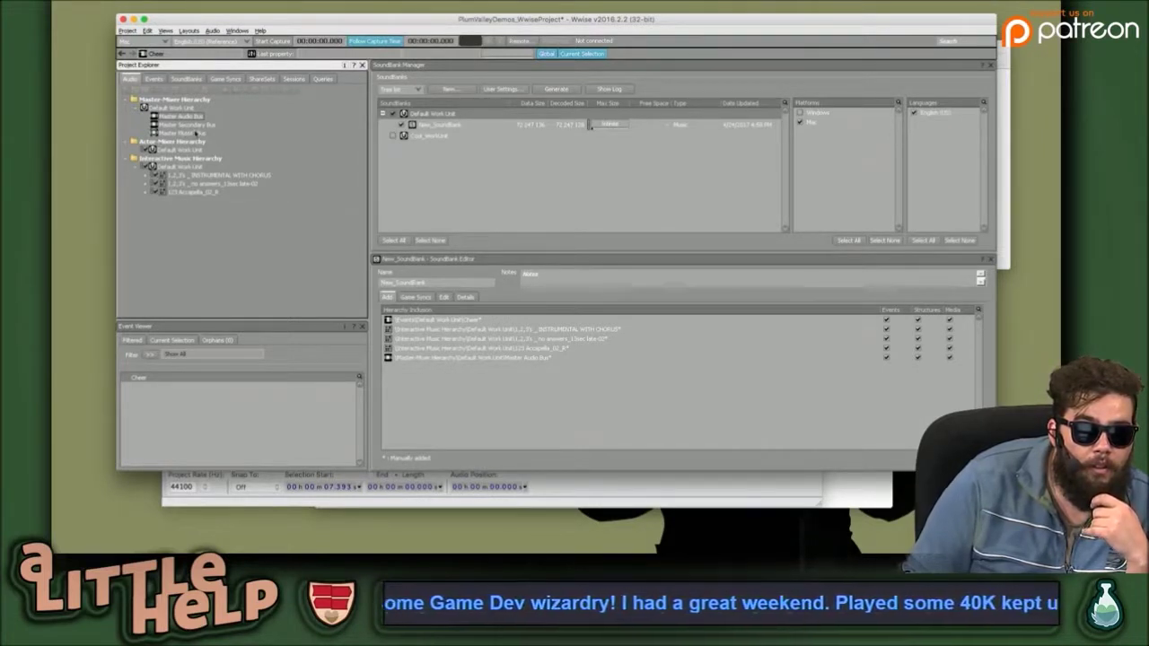
{"action": "left_click", "coordinate": [179, 116]}
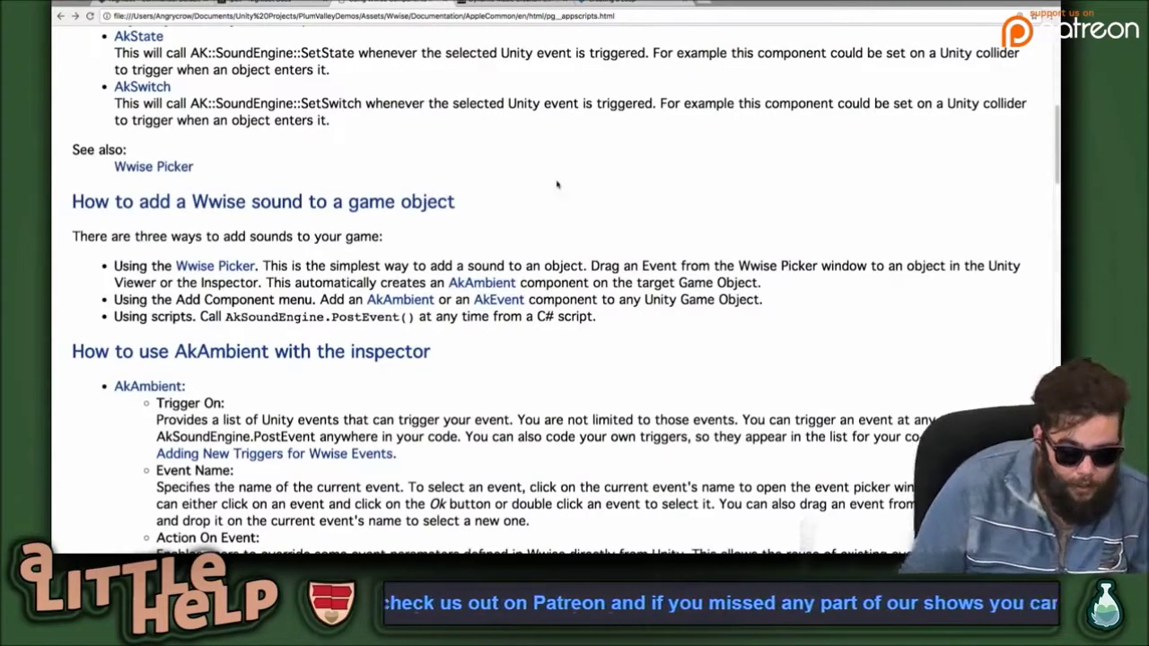
{"action": "key", "text": "super+s"}
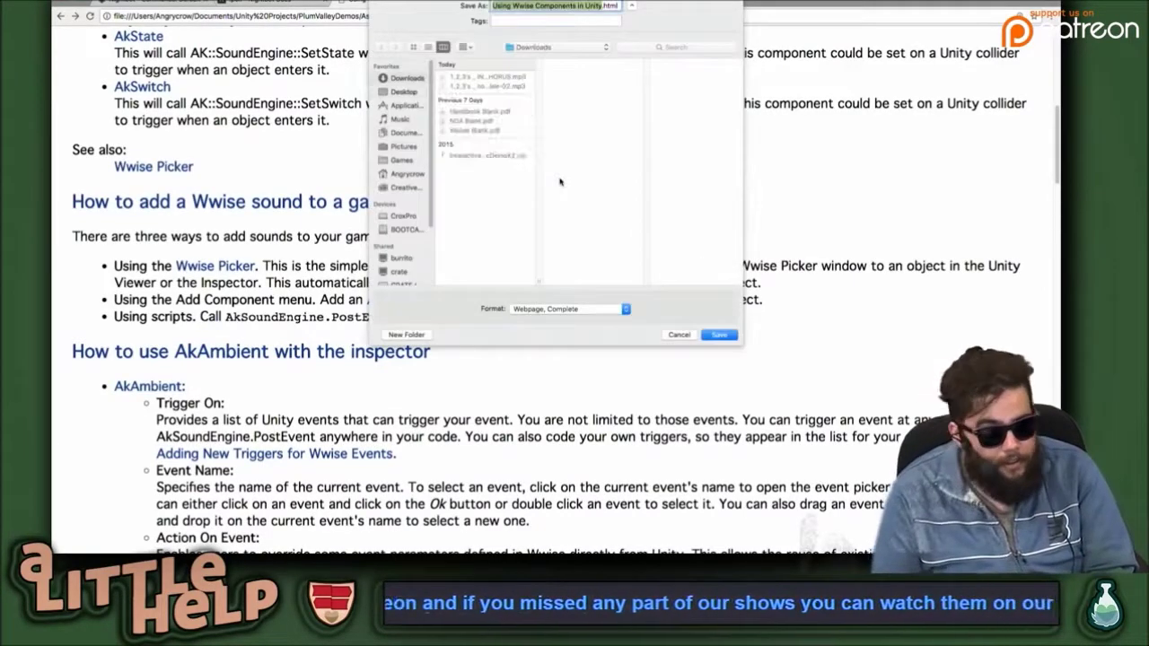
{"action": "left_click", "coordinate": [680, 334]}
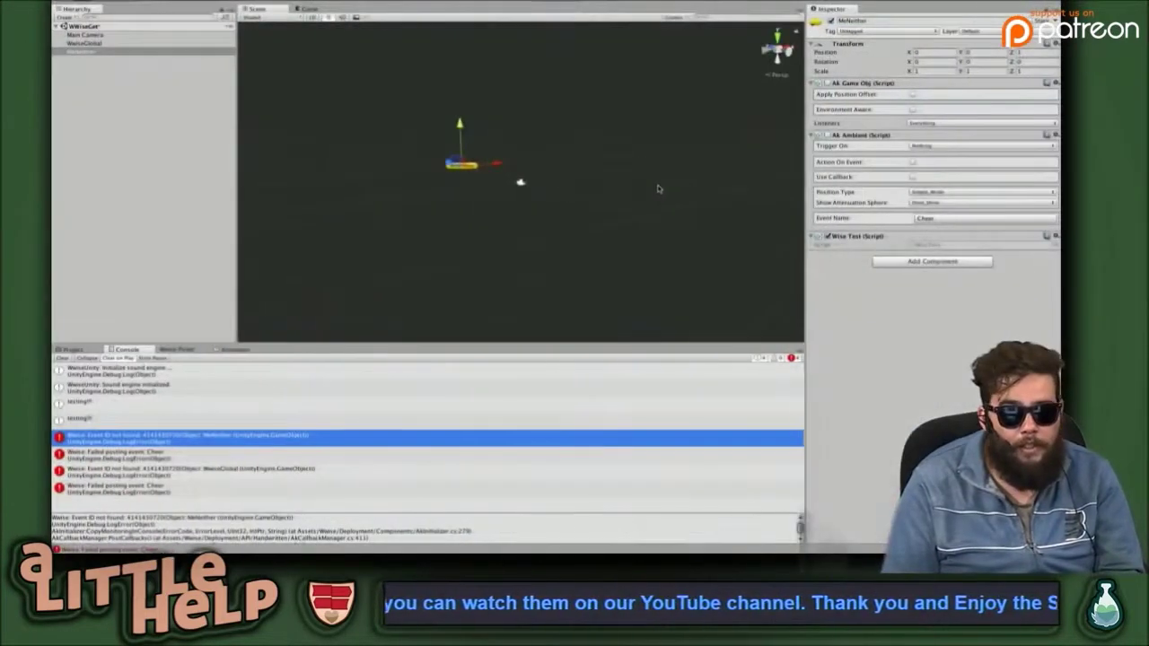
Clear the Console, stop the game, and remove the Wise Test script from WwiseGlobal.
{"action": "left_click", "coordinate": [659, 185]}
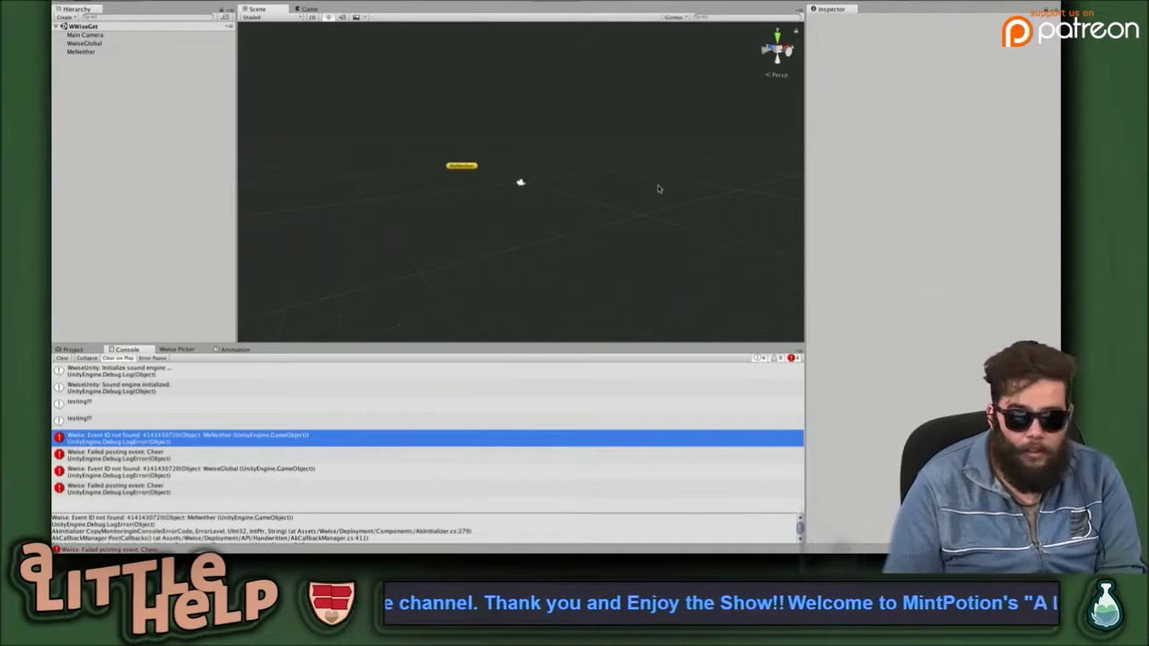
{"action": "left_click", "coordinate": [62, 358]}
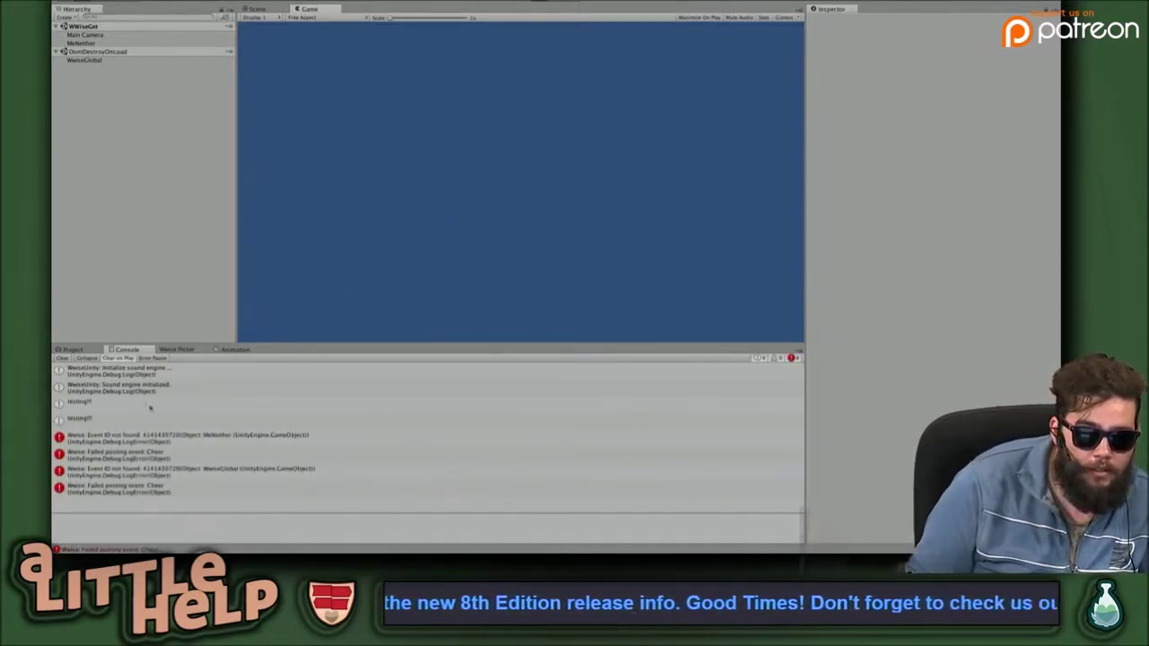
{"action": "key", "text": "ctrl+p"}
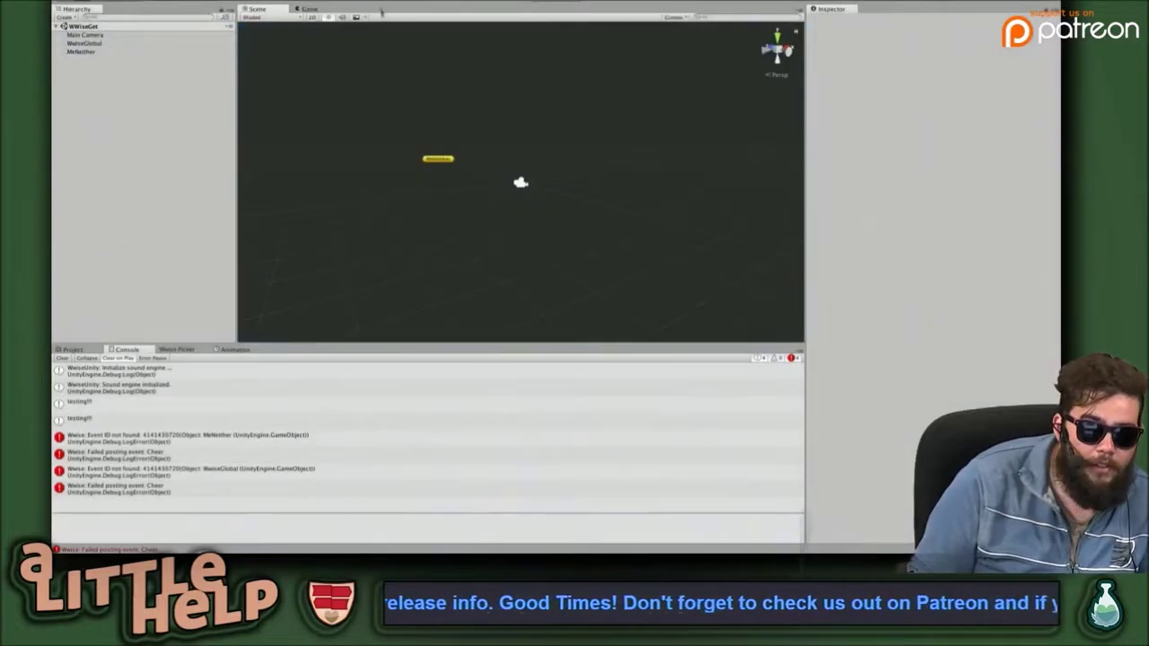
{"action": "left_click", "coordinate": [86, 35]}
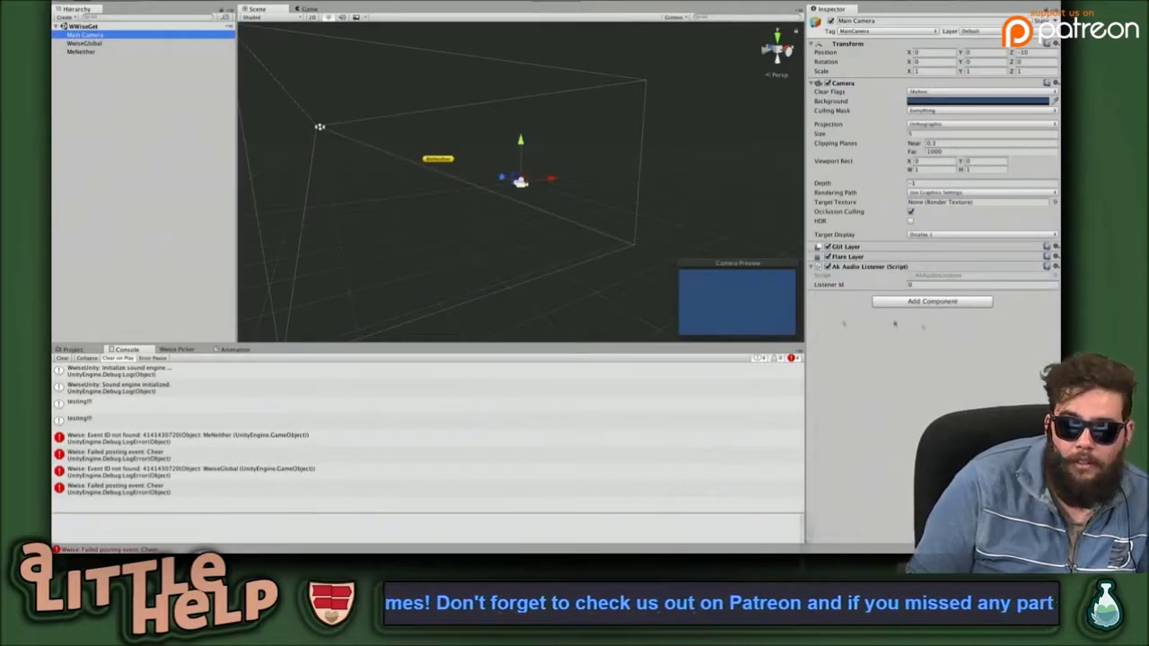
{"action": "left_click", "coordinate": [89, 43]}
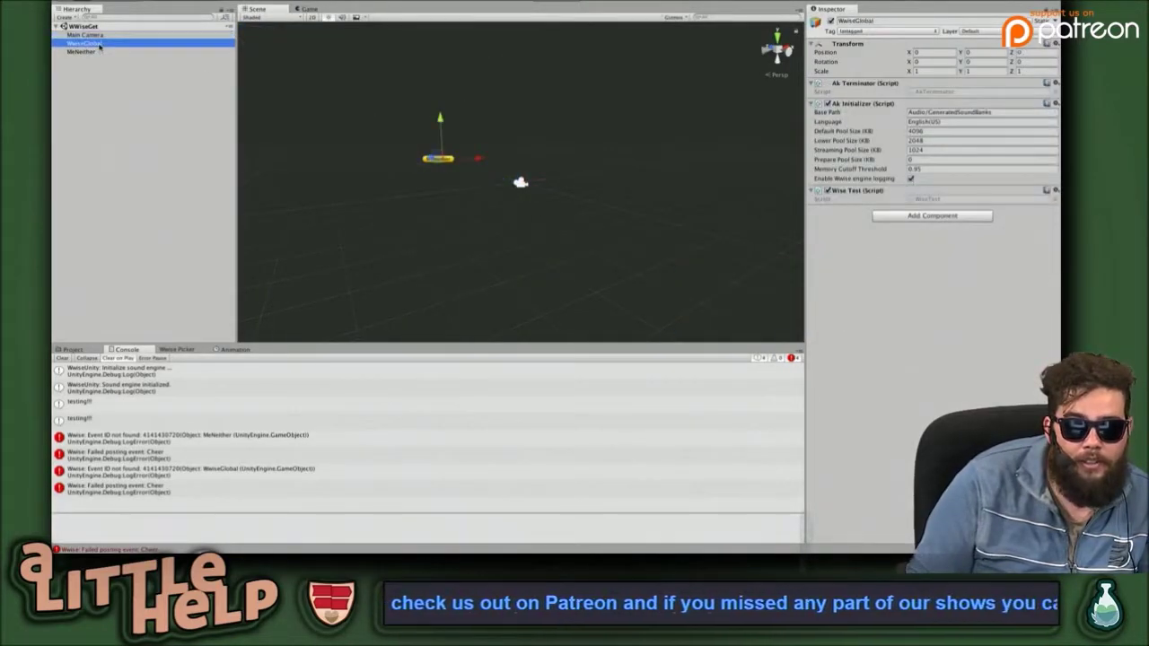
{"action": "left_click", "coordinate": [1056, 191]}
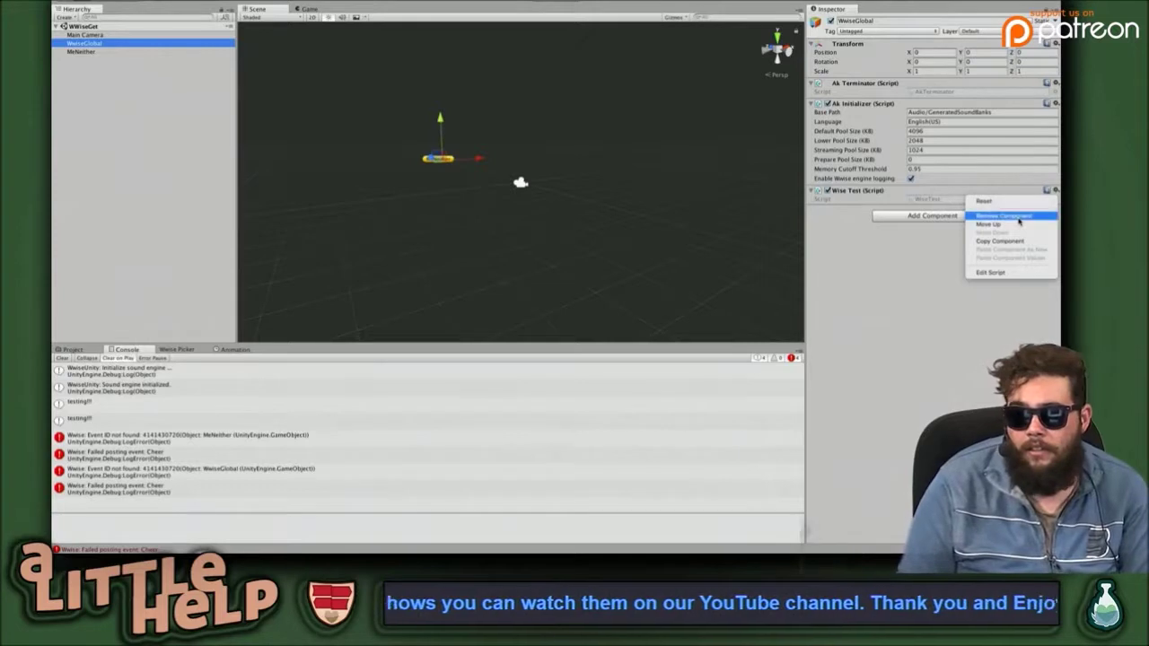
{"action": "left_click", "coordinate": [1018, 218]}
Inspect MeNeither and WwiseGlobal's initializer settings, then enlarge the Cheer 'Event ID not found' error details.
{"action": "left_click", "coordinate": [159, 181]}
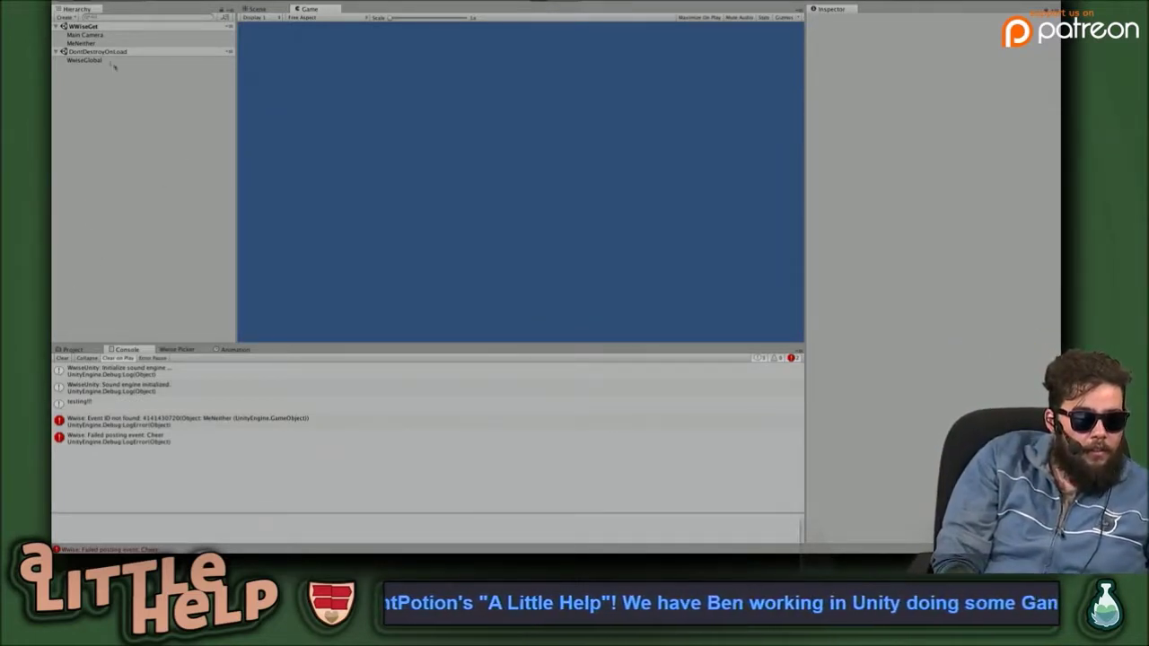
{"action": "left_click", "coordinate": [86, 42]}
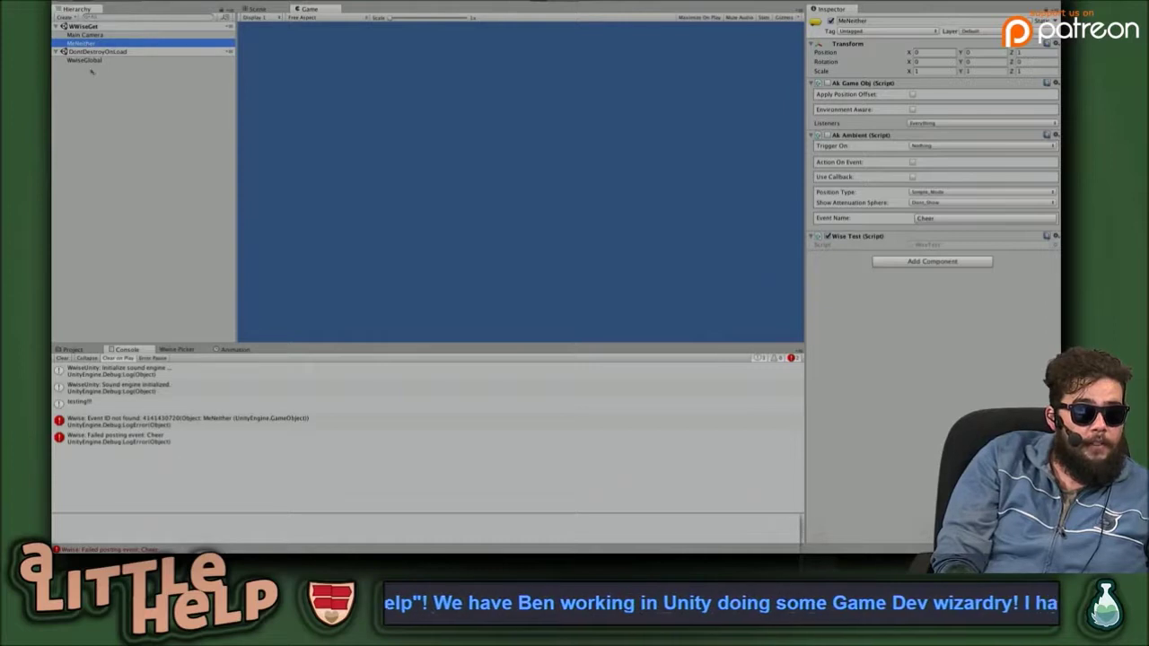
{"action": "left_click", "coordinate": [85, 59]}
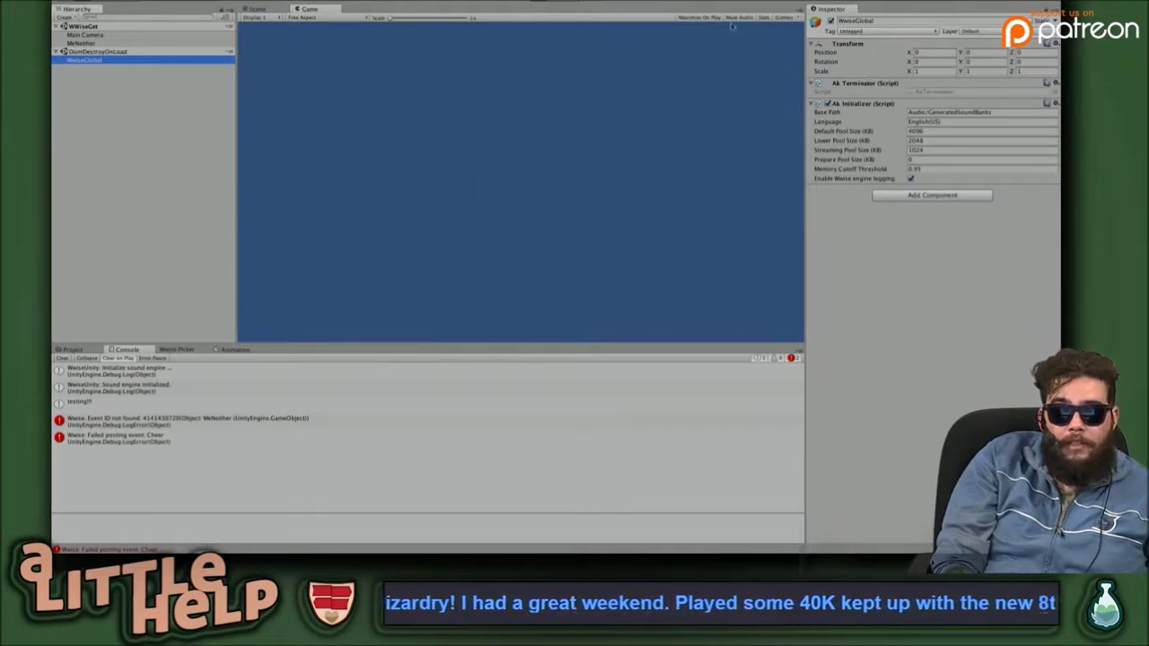
{"action": "left_click", "coordinate": [245, 422]}
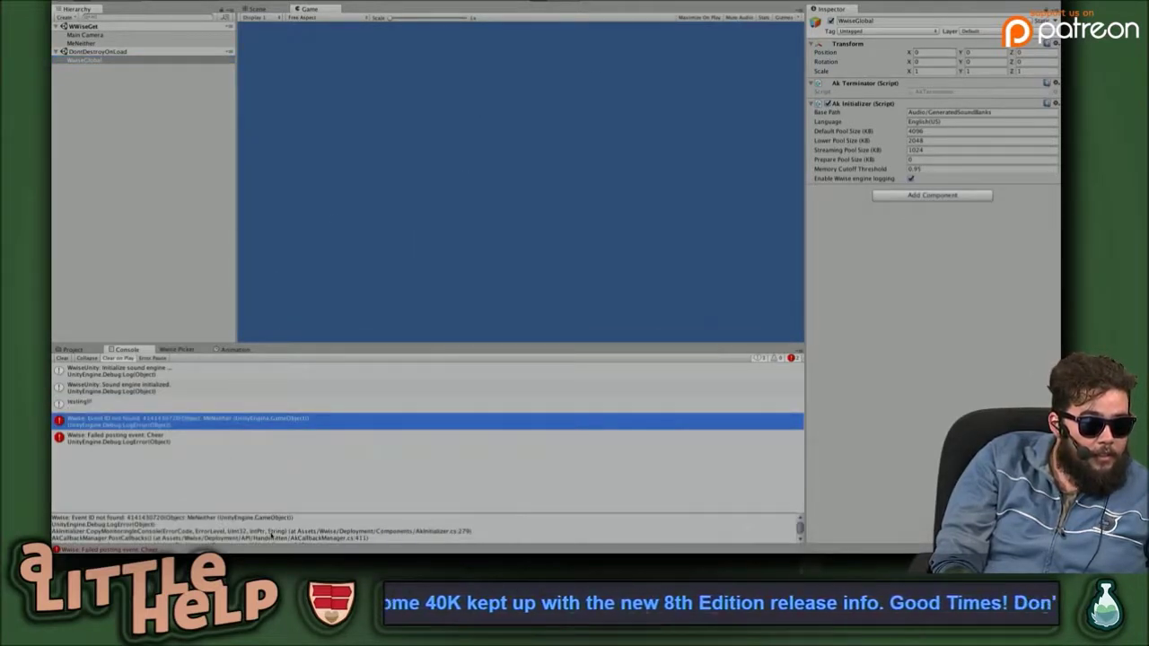
{"action": "left_click_drag", "start_coordinate": [802, 514], "coordinate": [312, 408]}
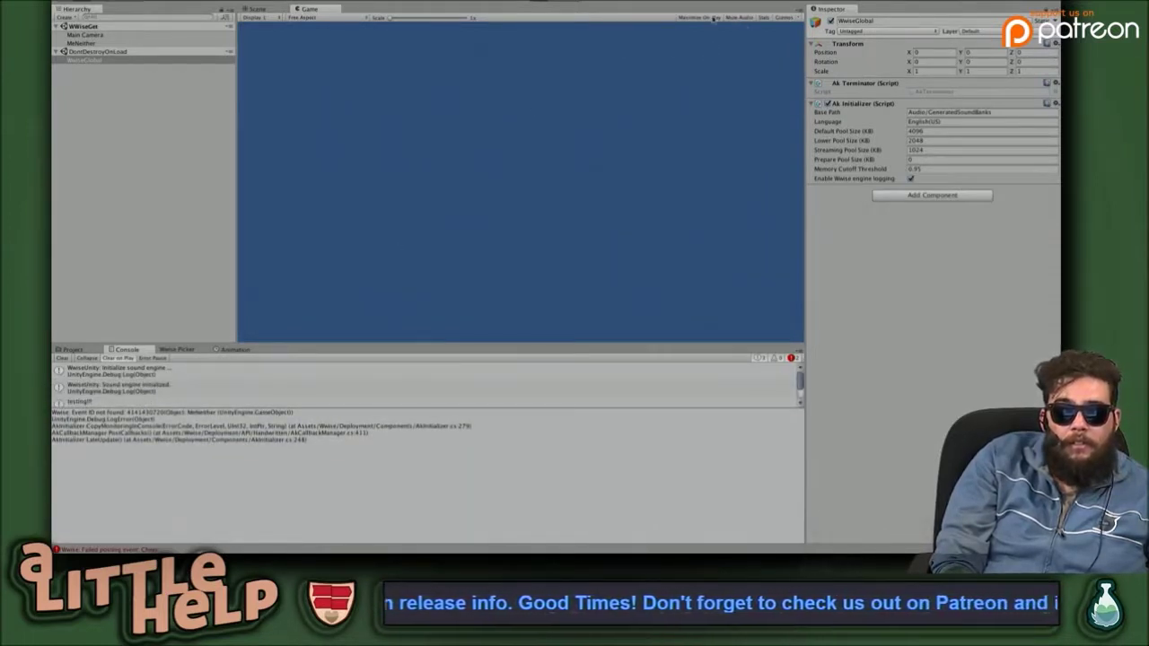
Toggle Stats in the Game view to check audio statistics, then exit Play mode.
{"action": "left_click", "coordinate": [764, 18]}
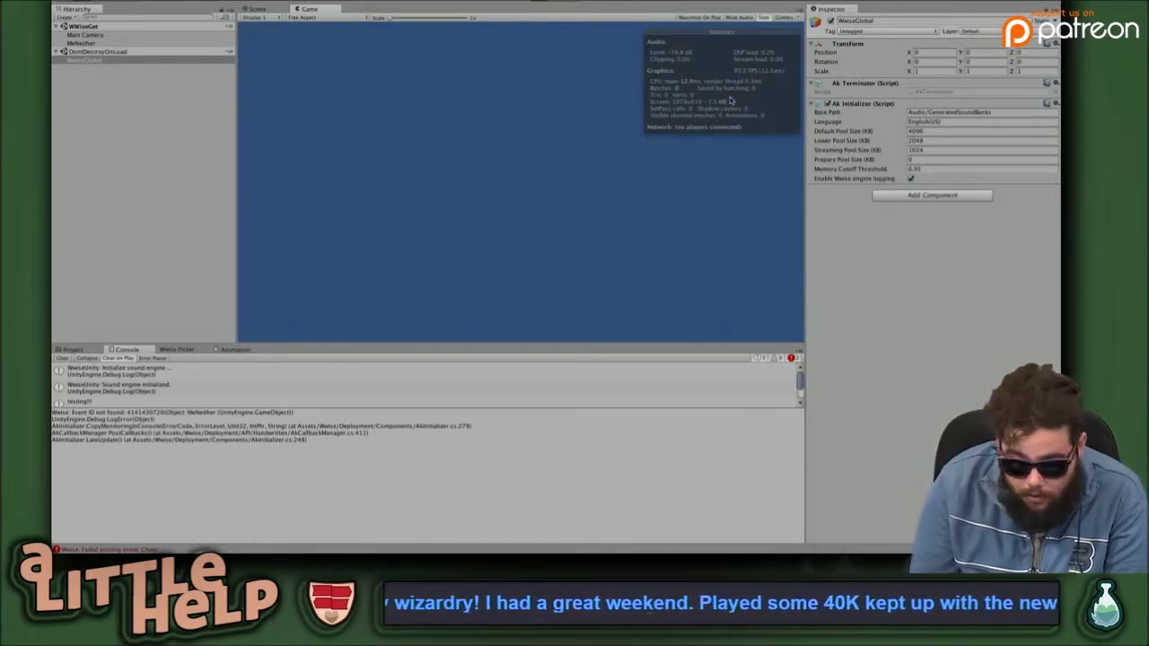
{"action": "key", "text": "ctrl+p"}
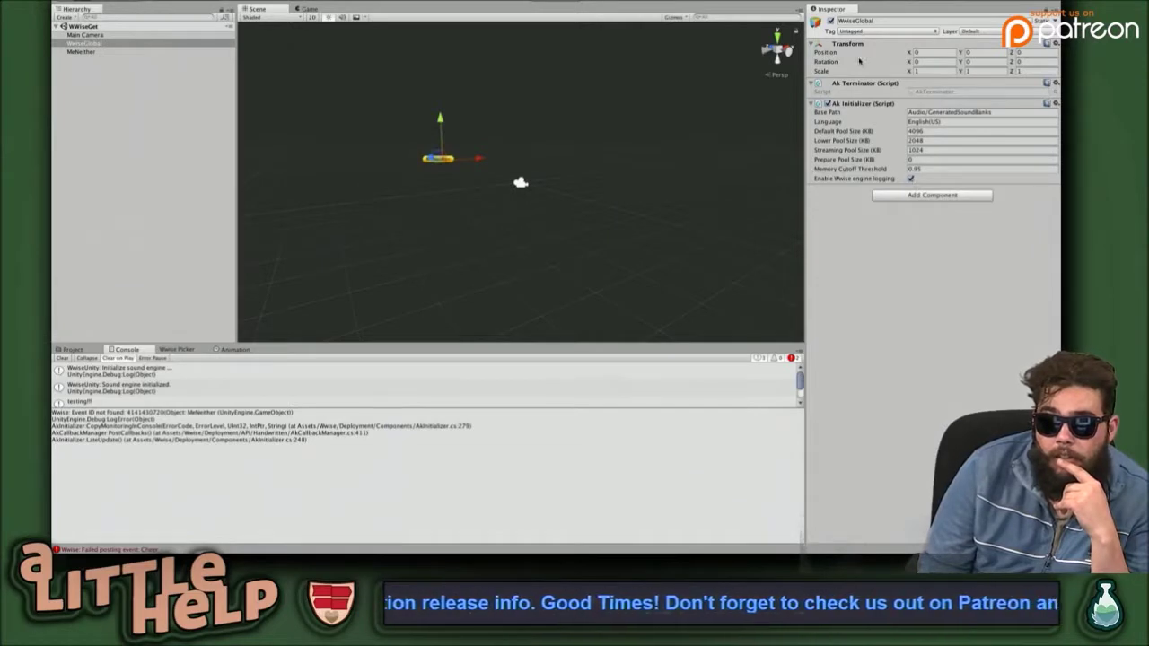
Select the Cheer event under Default Work Unit in the Wwise Picker, then select MeNeither.
{"action": "left_click", "coordinate": [184, 351]}
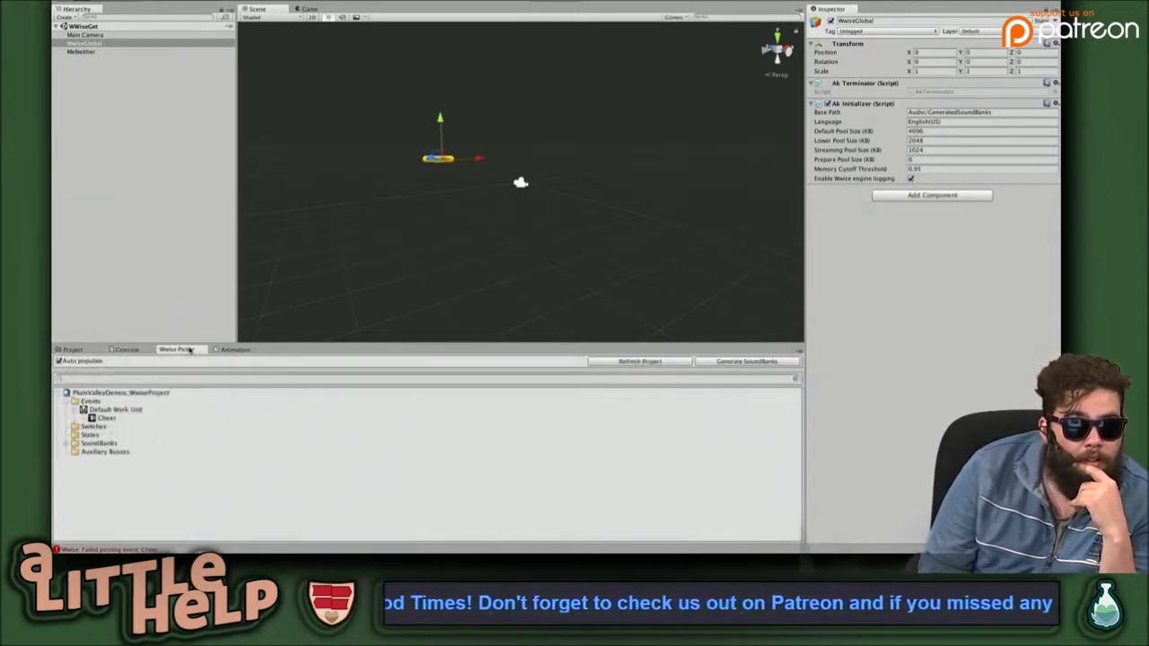
{"action": "left_click", "coordinate": [111, 418]}
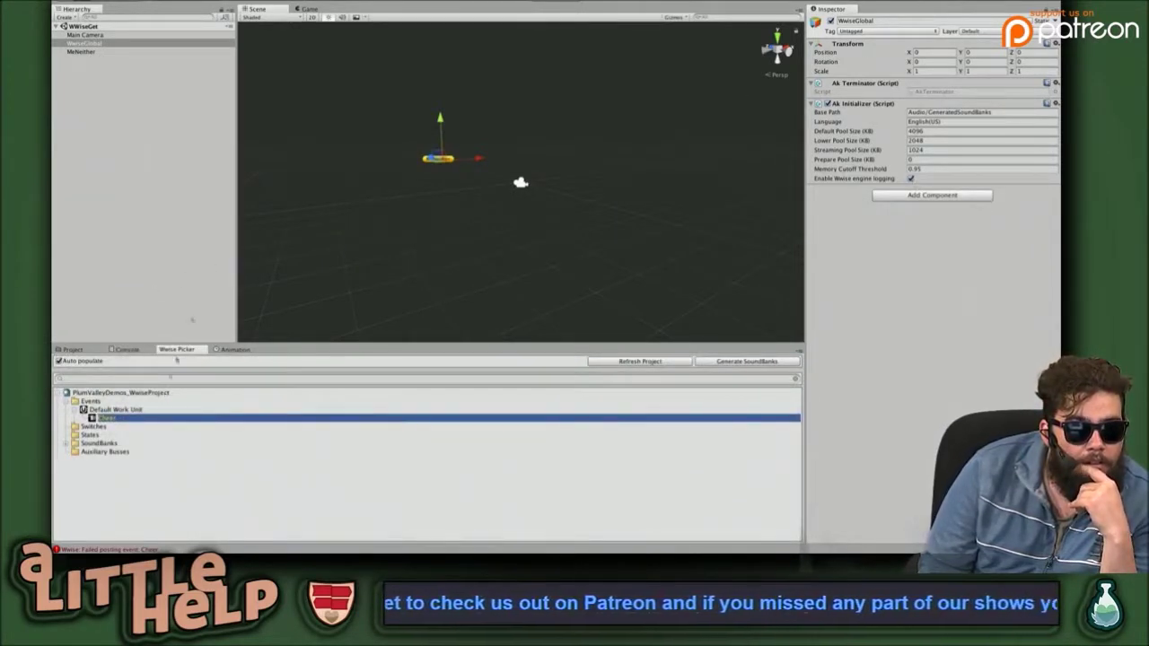
{"action": "double_click", "coordinate": [79, 51]}
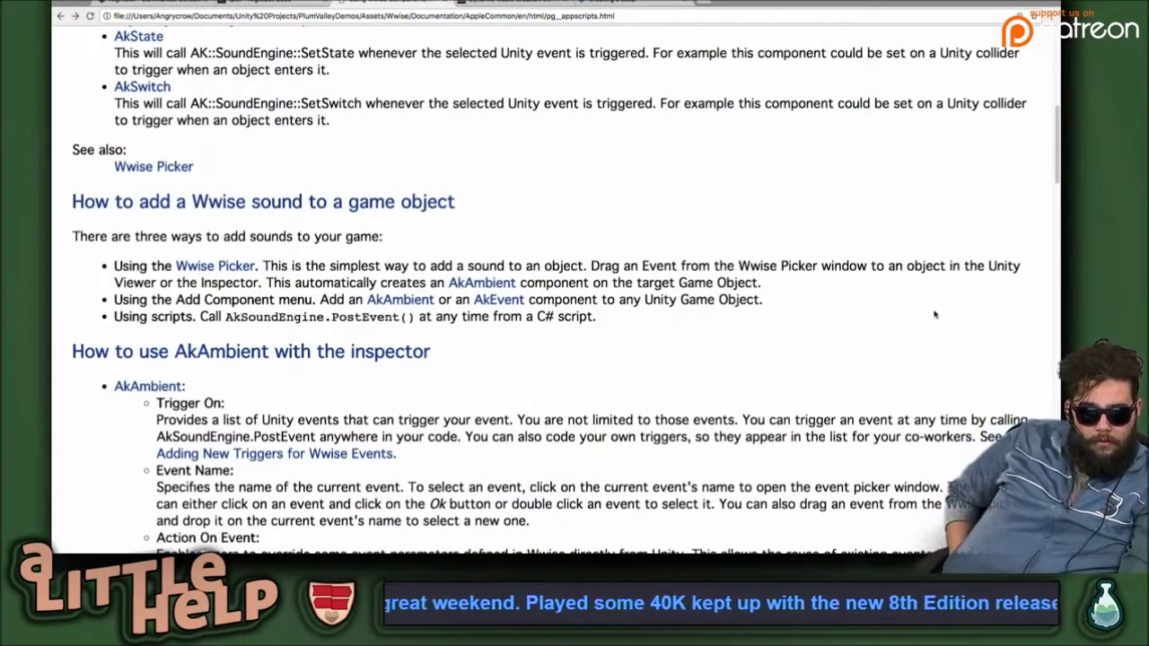
Scroll the Wwise Unity docs to 'How to use AkAmbient with the inspector', then return to Unity.
{"action": "scroll", "coordinate": [934, 314], "scroll_direction": "down", "scroll_amount": 1}
{"action": "scroll", "coordinate": [934, 314], "scroll_direction": "down", "scroll_amount": 5}
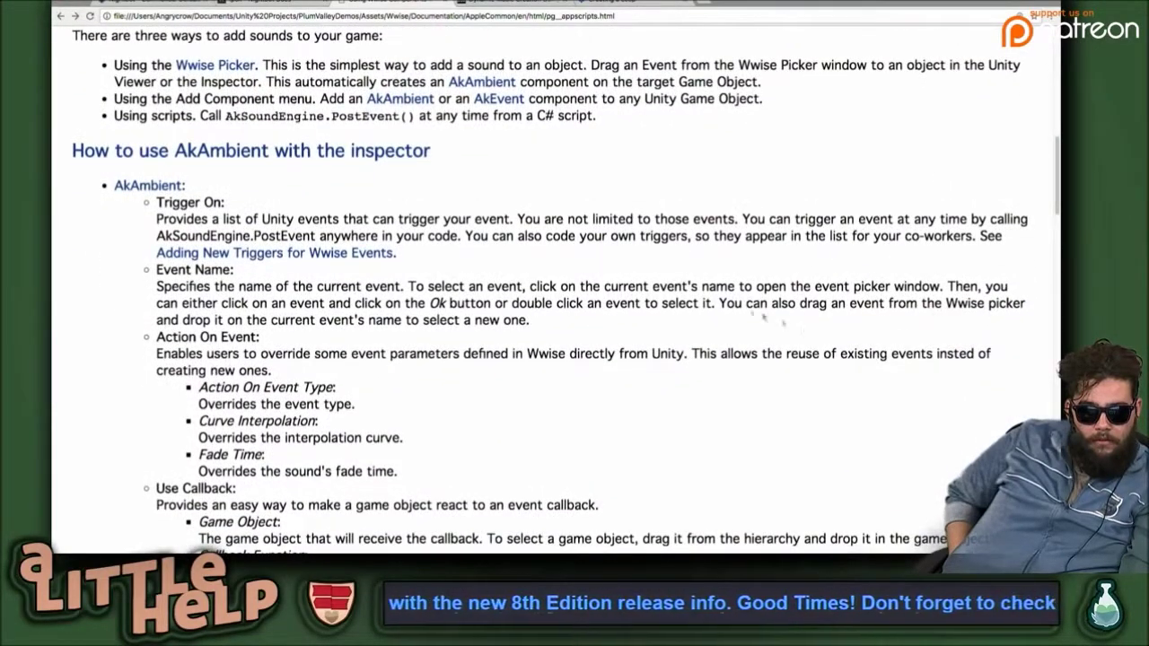
{"action": "scroll", "coordinate": [621, 286], "scroll_direction": "down", "scroll_amount": 2}
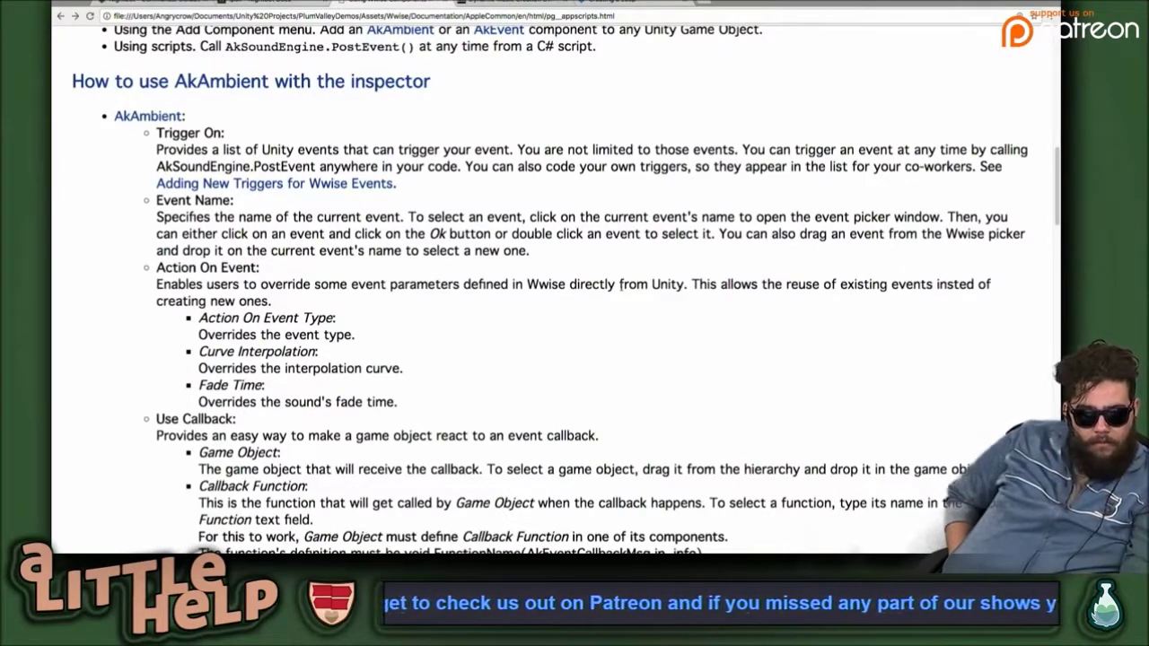
{"action": "scroll", "coordinate": [621, 286], "scroll_direction": "down", "scroll_amount": 3}
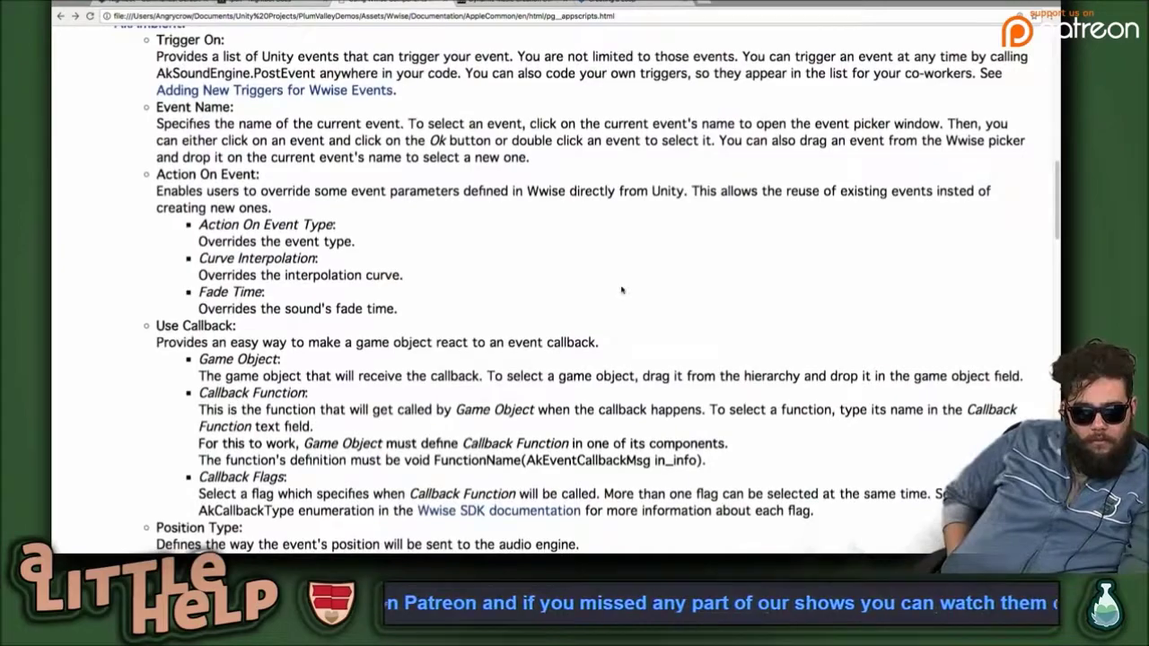
{"action": "scroll", "coordinate": [621, 290], "scroll_direction": "down", "scroll_amount": 3}
{"action": "key", "text": "super+Tab"}
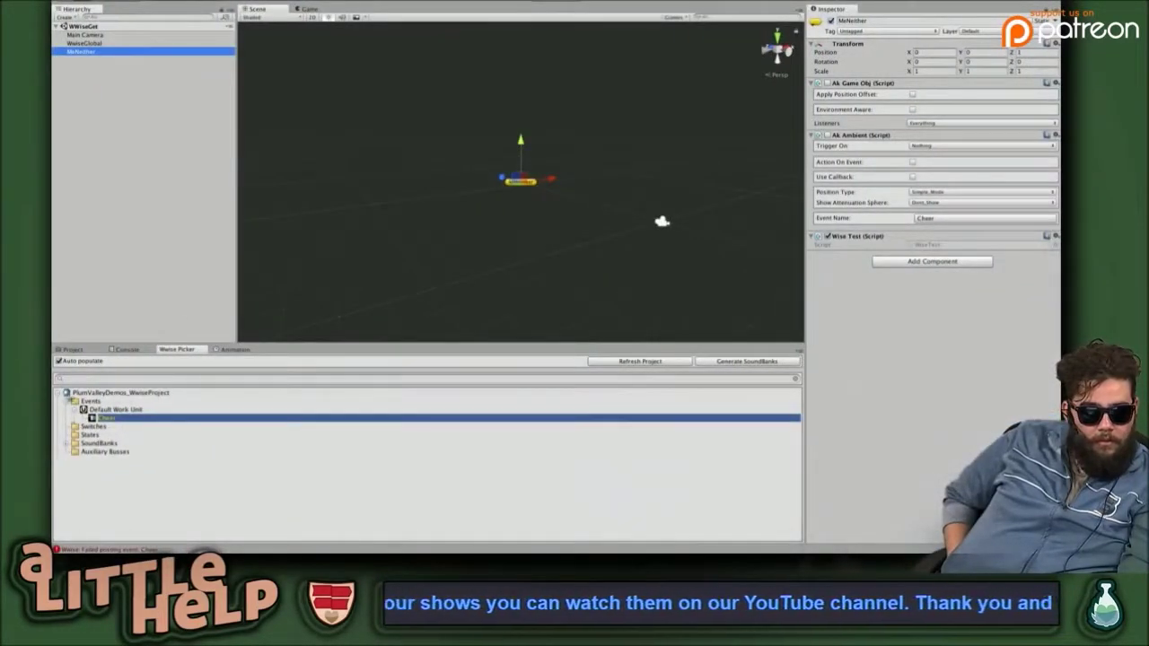
Expand SoundBanks > Default Work Unit and drag New_SoundBank onto MeNeither's Inspector as an Ak Bank.
{"action": "left_click", "coordinate": [67, 454]}
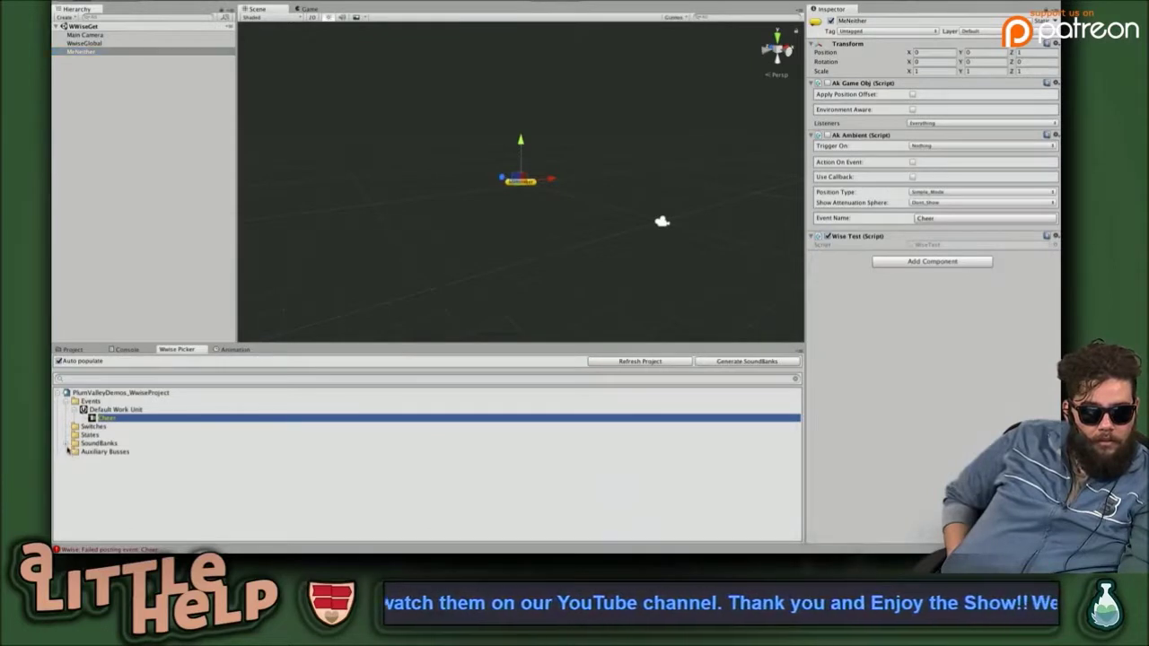
{"action": "left_click", "coordinate": [70, 444]}
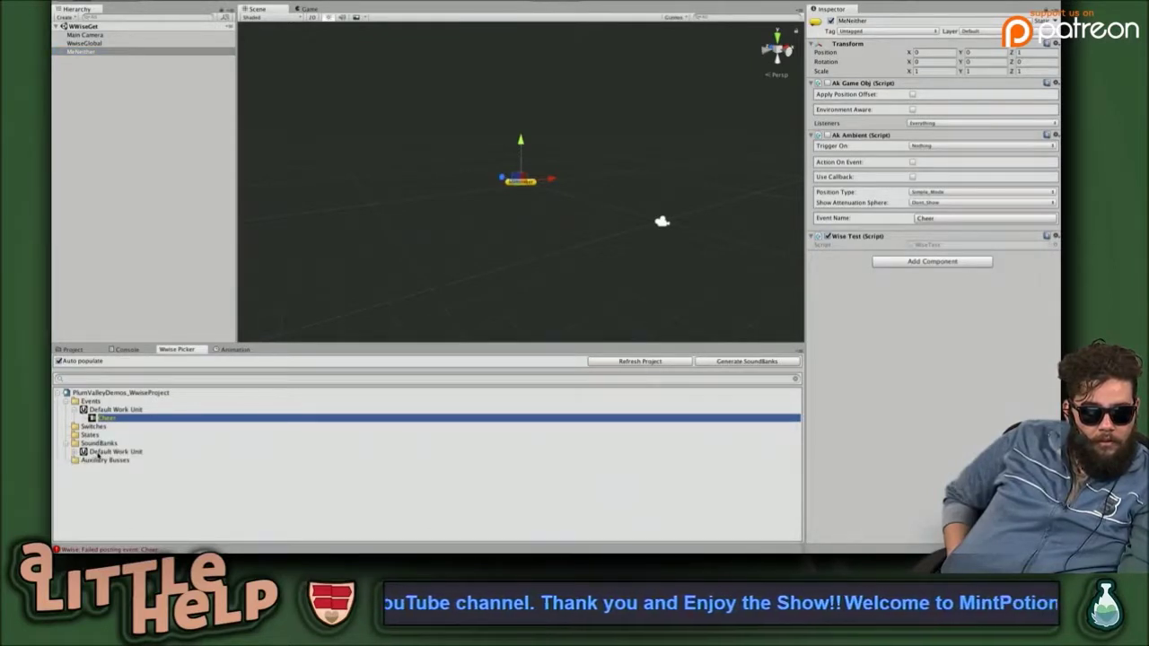
{"action": "left_click", "coordinate": [79, 452]}
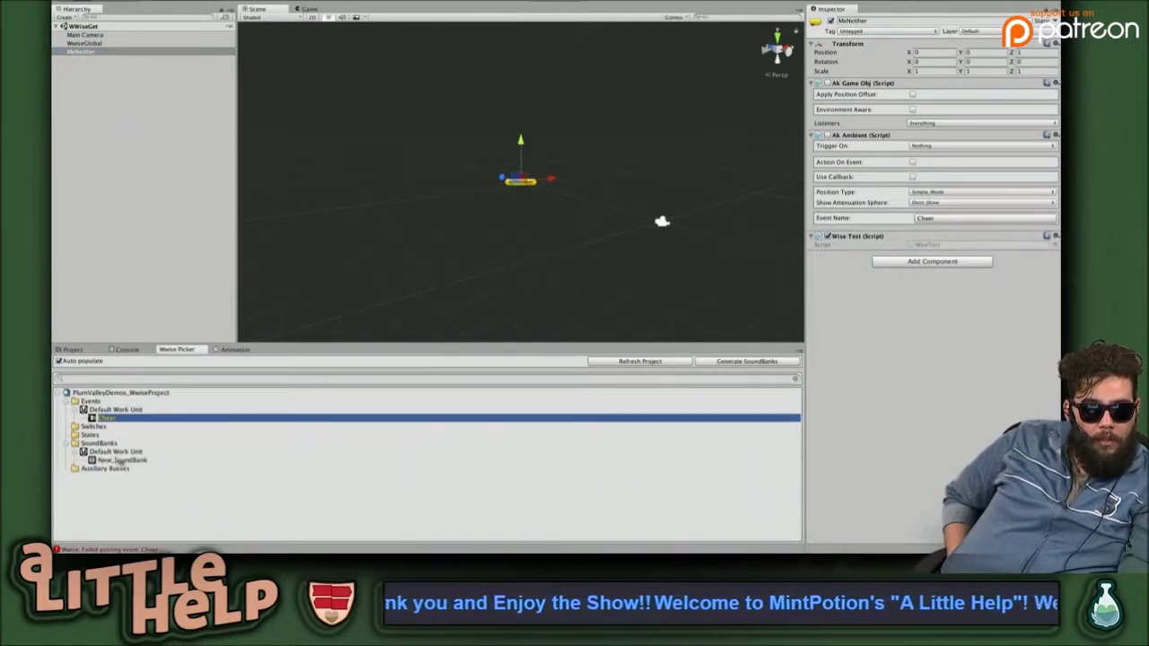
{"action": "left_click_drag", "start_coordinate": [127, 461], "coordinate": [865, 319]}
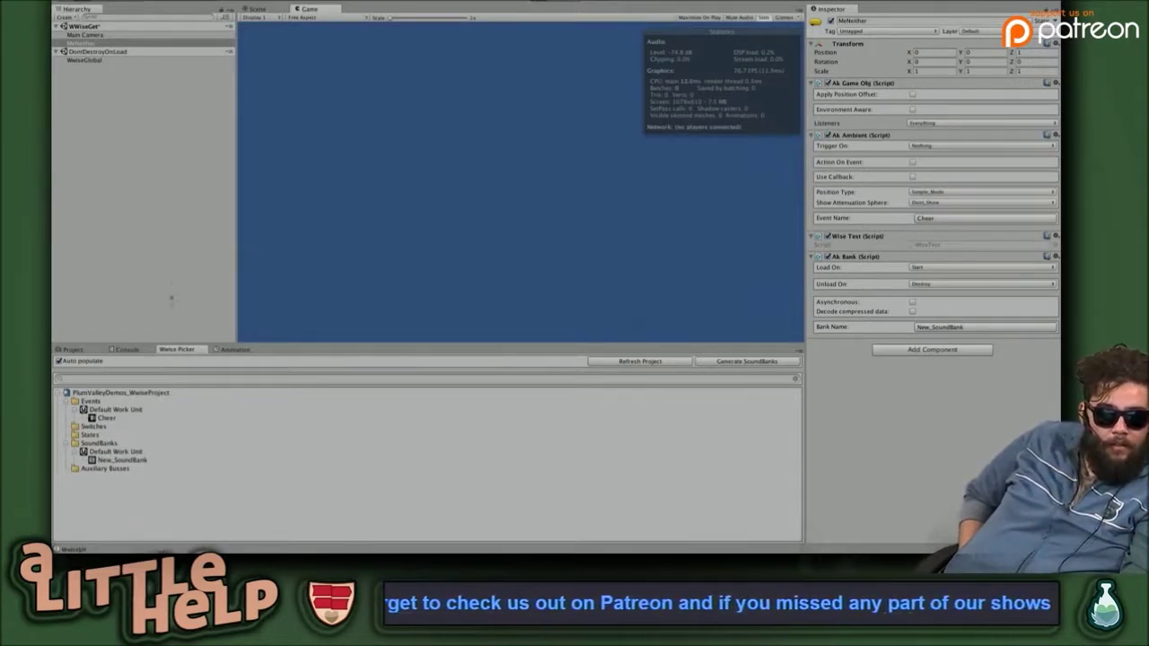
Inspect the 'testing!!' message and its stack trace in an enlarged Console list.
{"action": "left_click", "coordinate": [133, 350]}
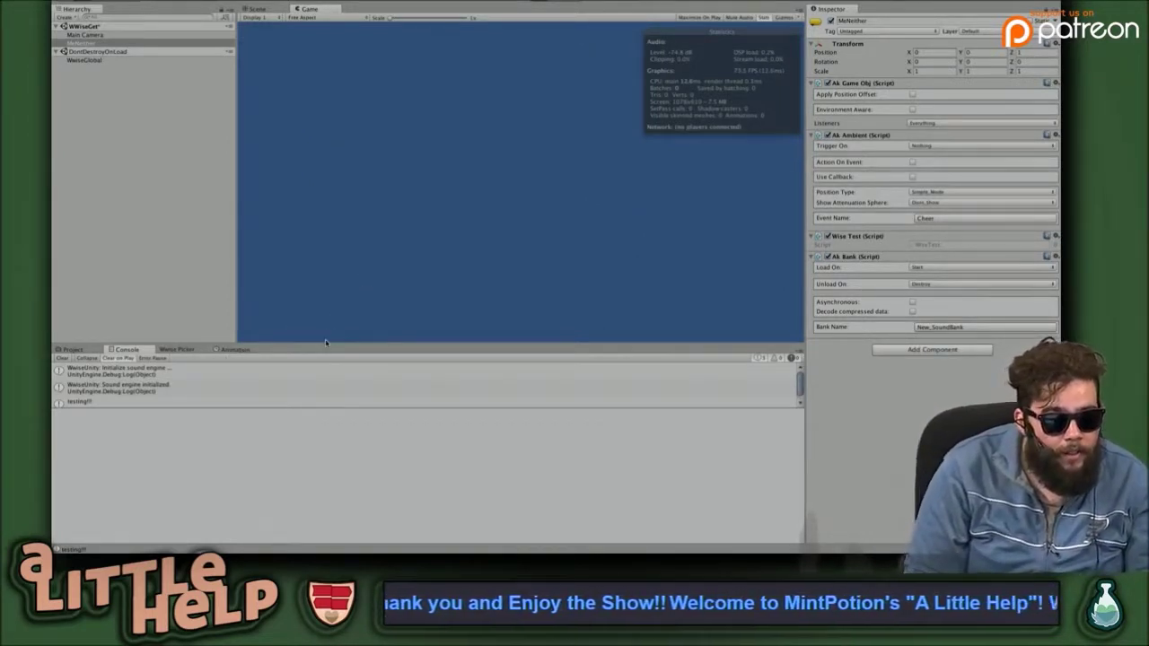
{"action": "left_click", "coordinate": [368, 404]}
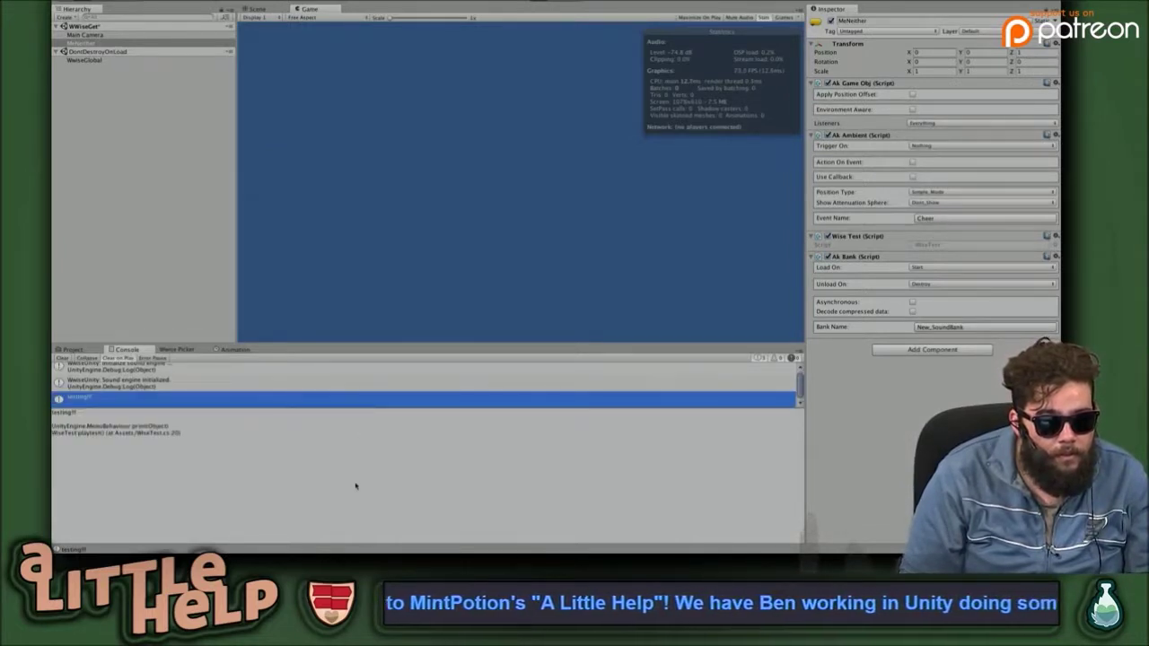
{"action": "left_click_drag", "start_coordinate": [370, 408], "coordinate": [359, 474]}
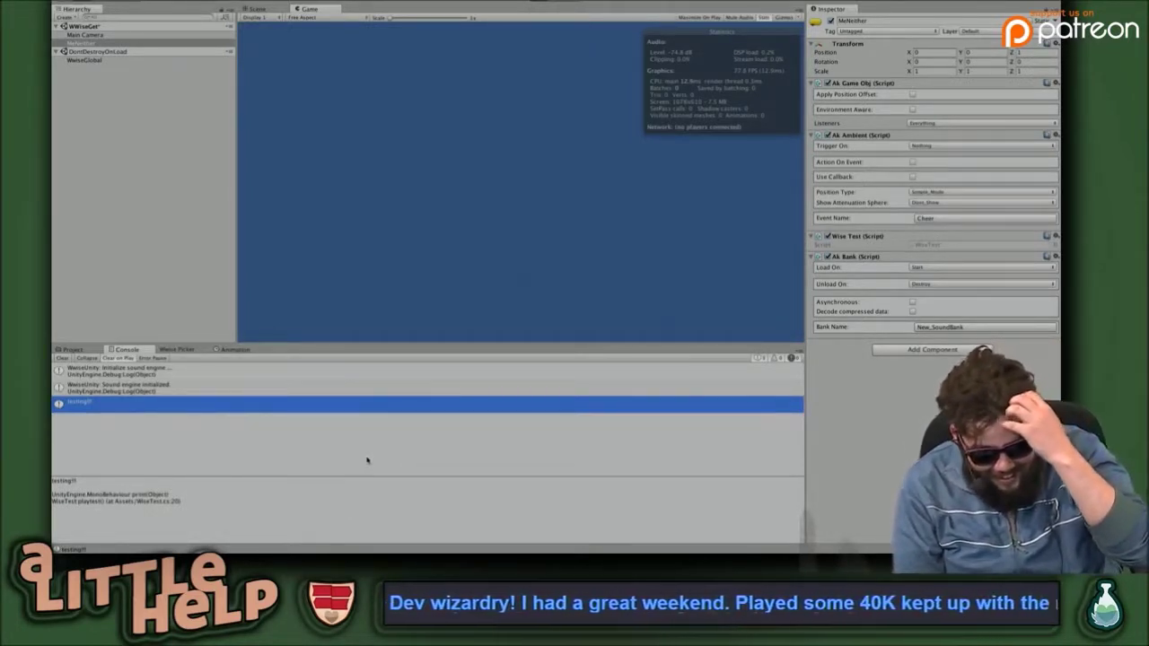
Stop Play mode, deselect MeNeither, then run the game once more and stop it.
{"action": "key", "text": "ctrl+p"}
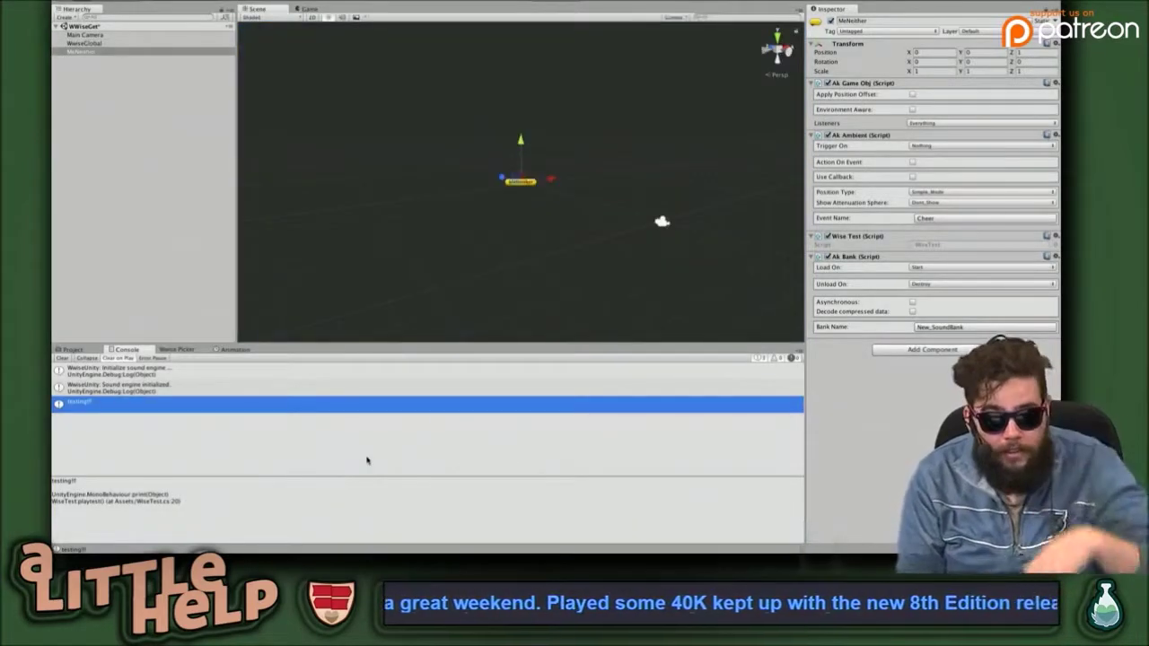
{"action": "left_click", "coordinate": [396, 223]}
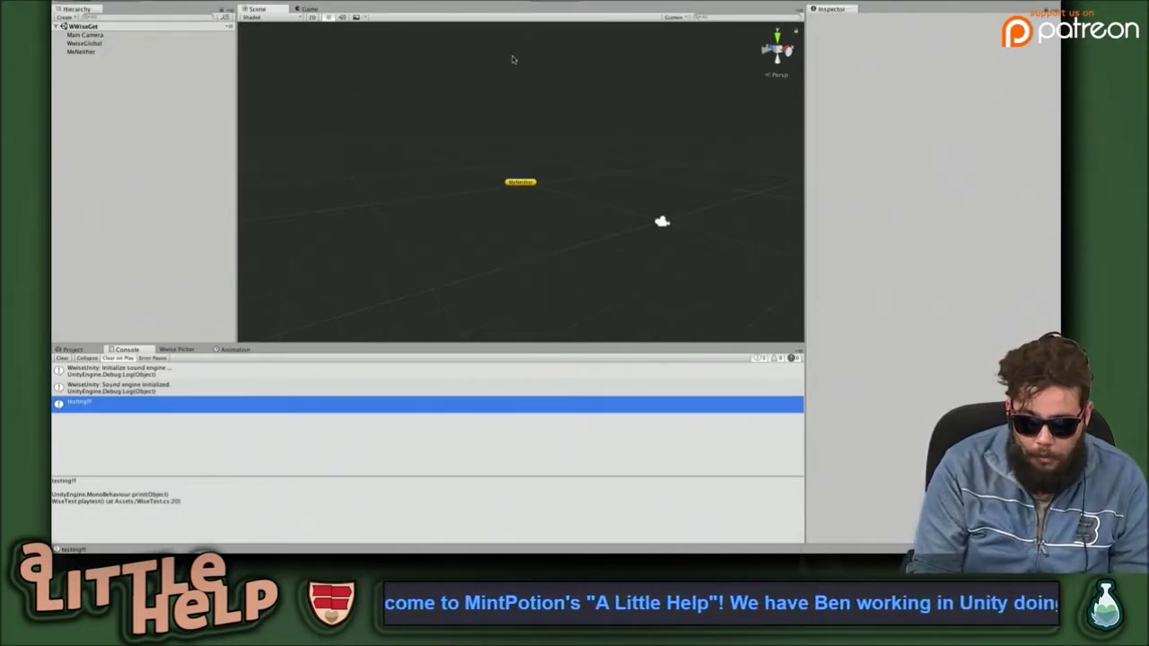
{"action": "key", "text": "super+p"}
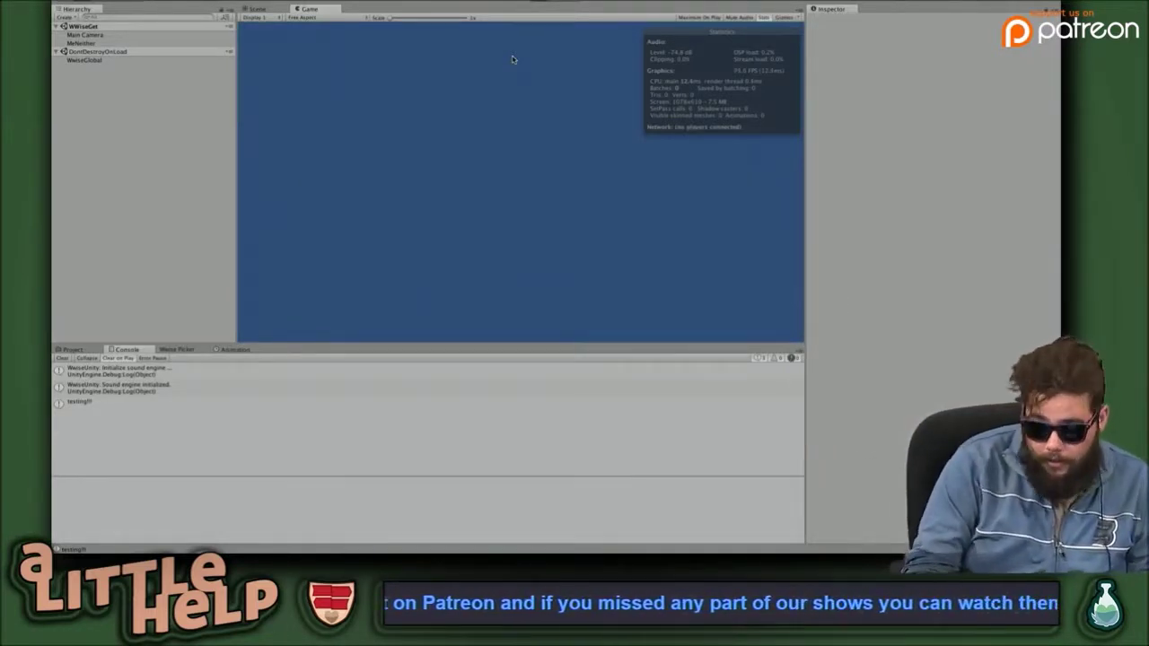
{"action": "key", "text": "ctrl+p"}
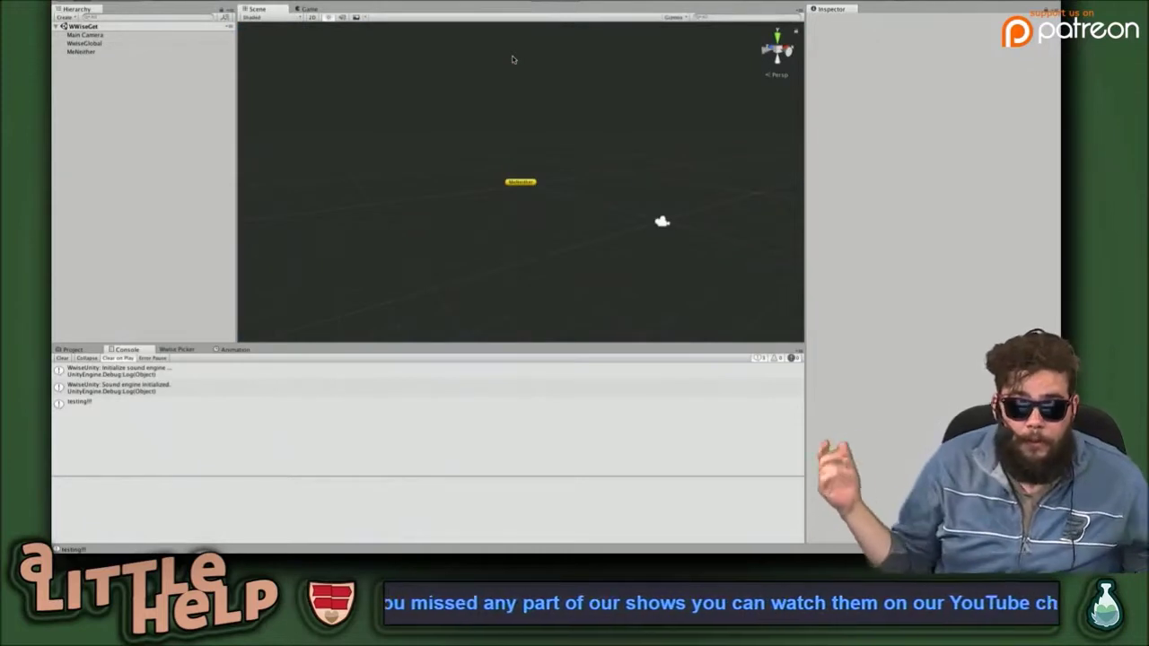